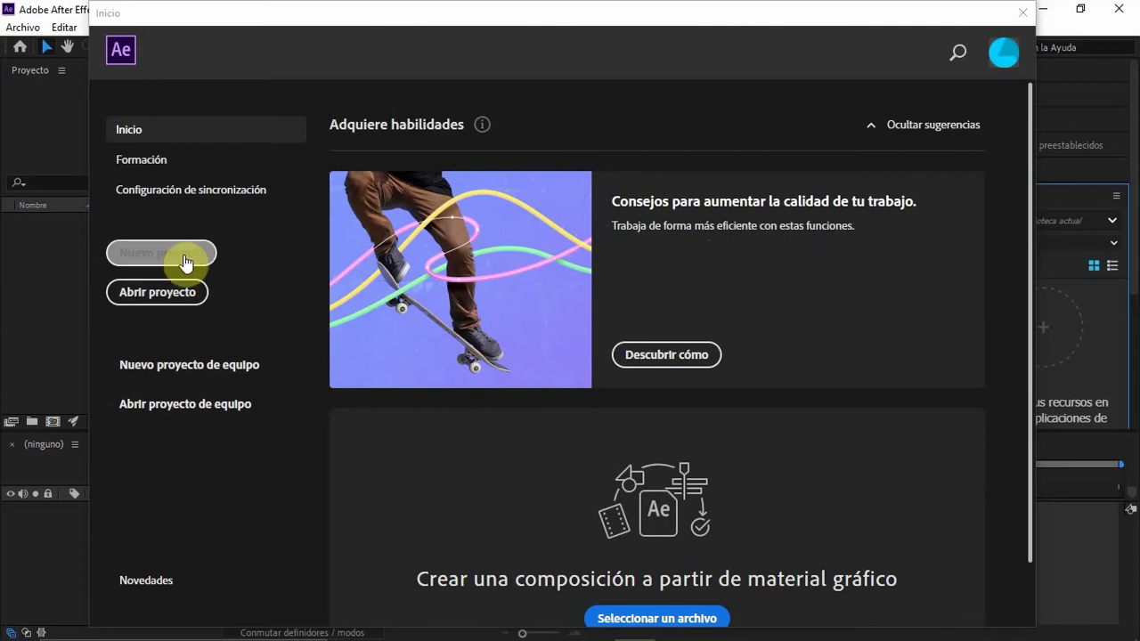
- Create a new project, make the timeline panel taller and widen the column of stacked panels
left_click(183, 258)
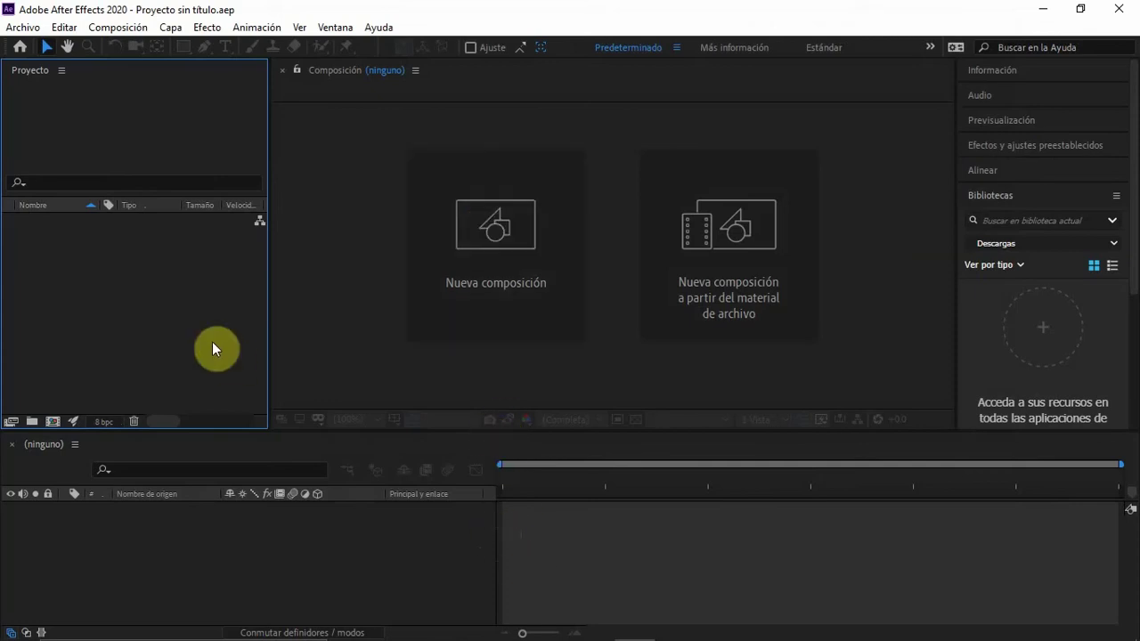
left_click(338, 266)
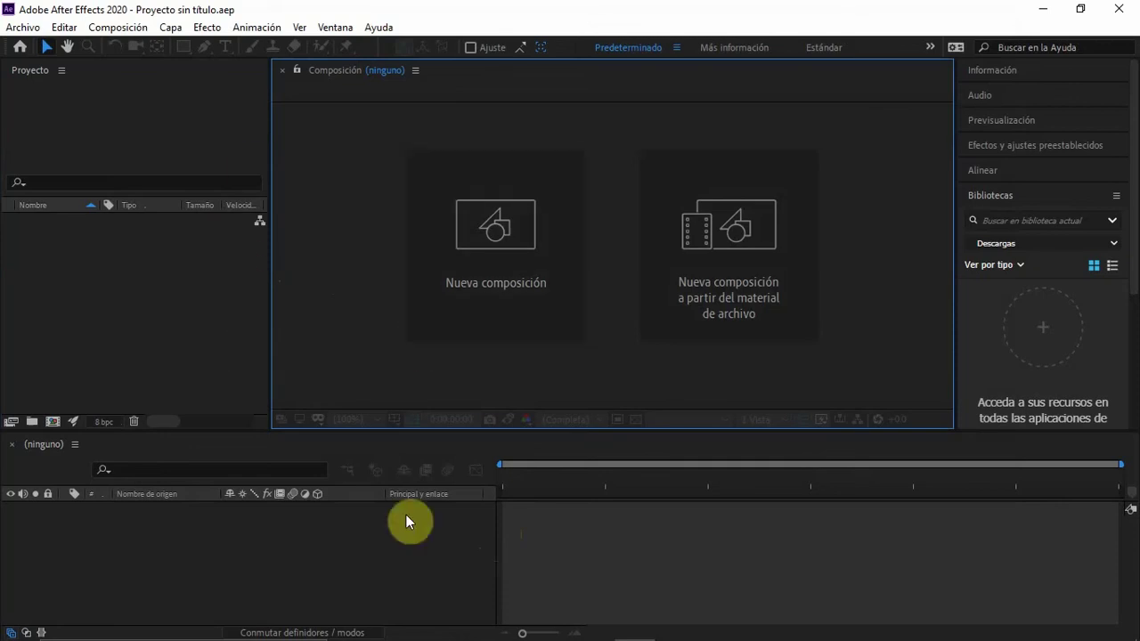
left_click(605, 559)
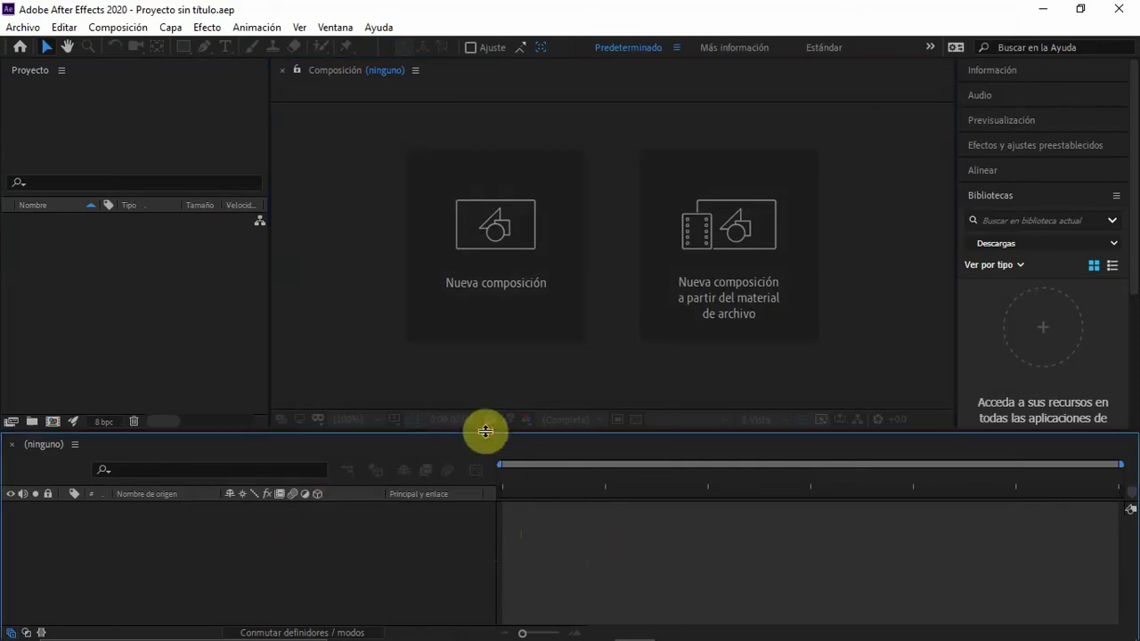
left_click_drag(483, 432, 487, 403)
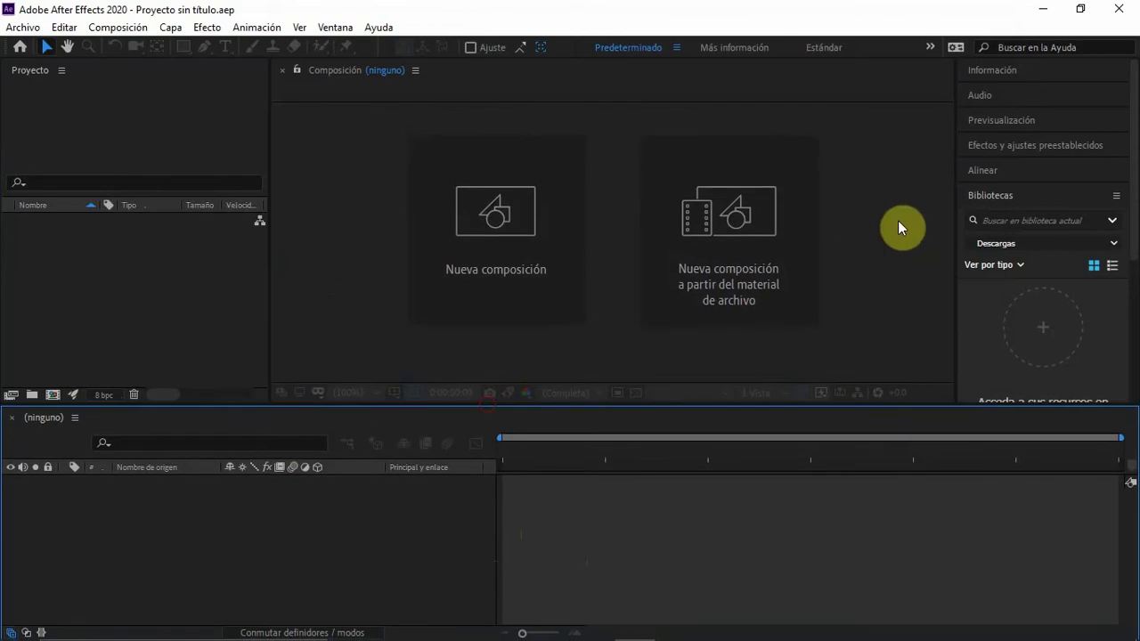
left_click_drag(951, 177, 934, 175)
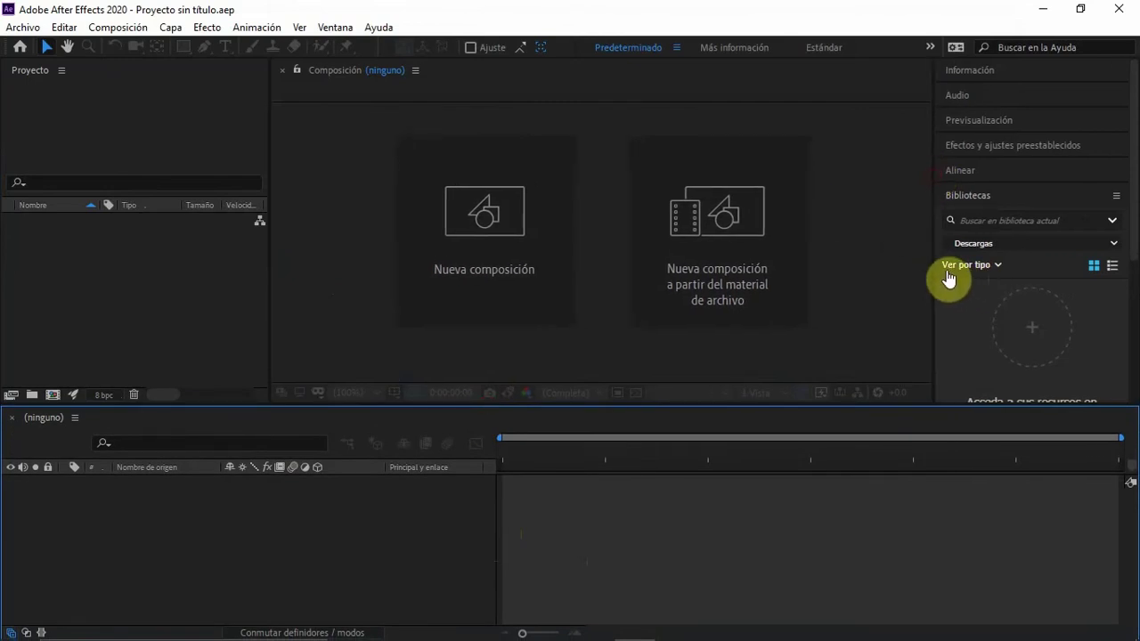
left_click(674, 47)
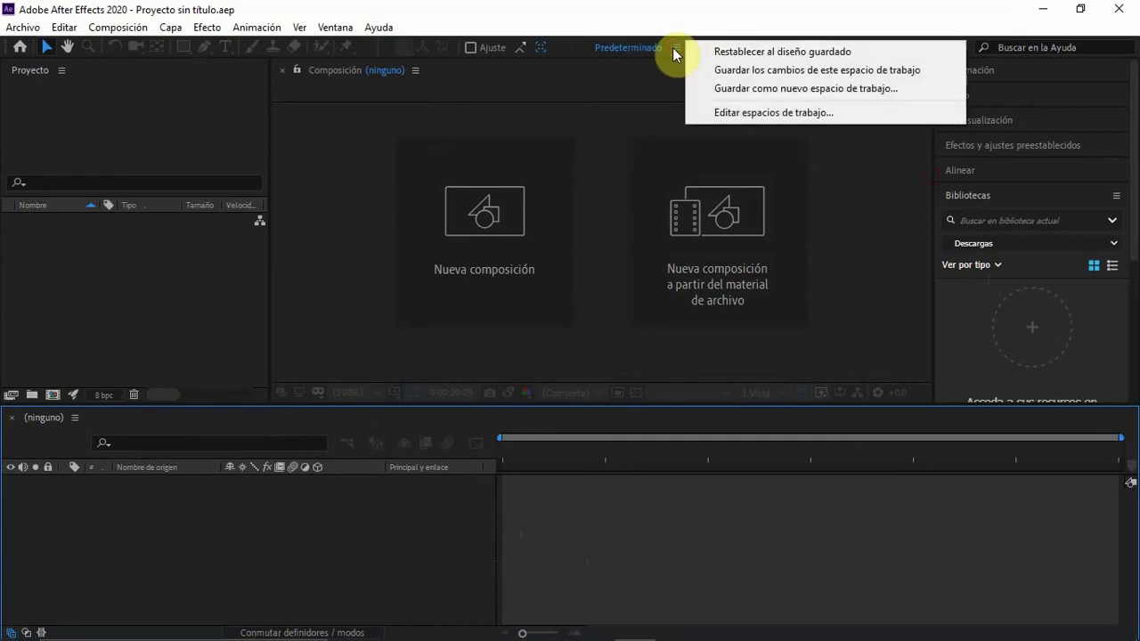
left_click(461, 92)
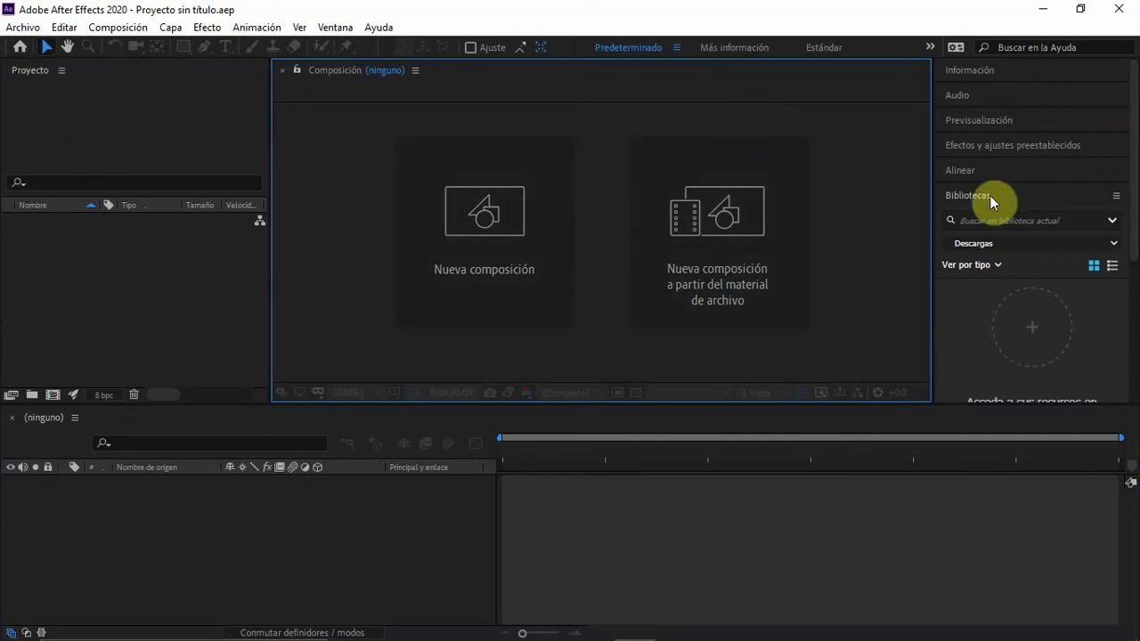
- Expand the Información panel and close it to remove it from the workspace
left_click(976, 68)
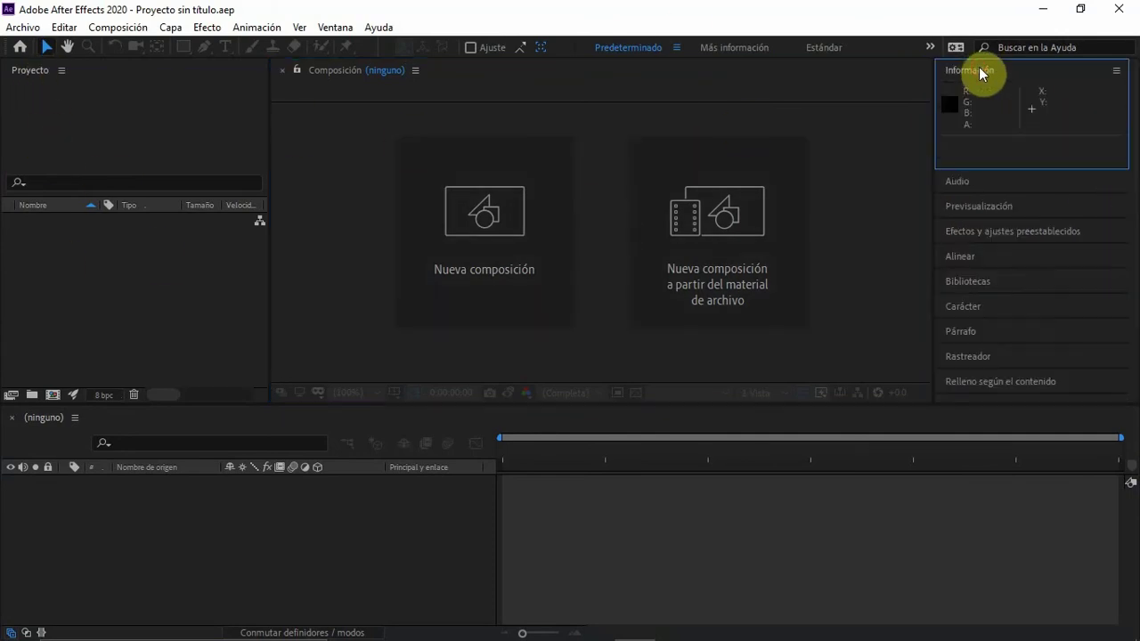
left_click(1118, 71)
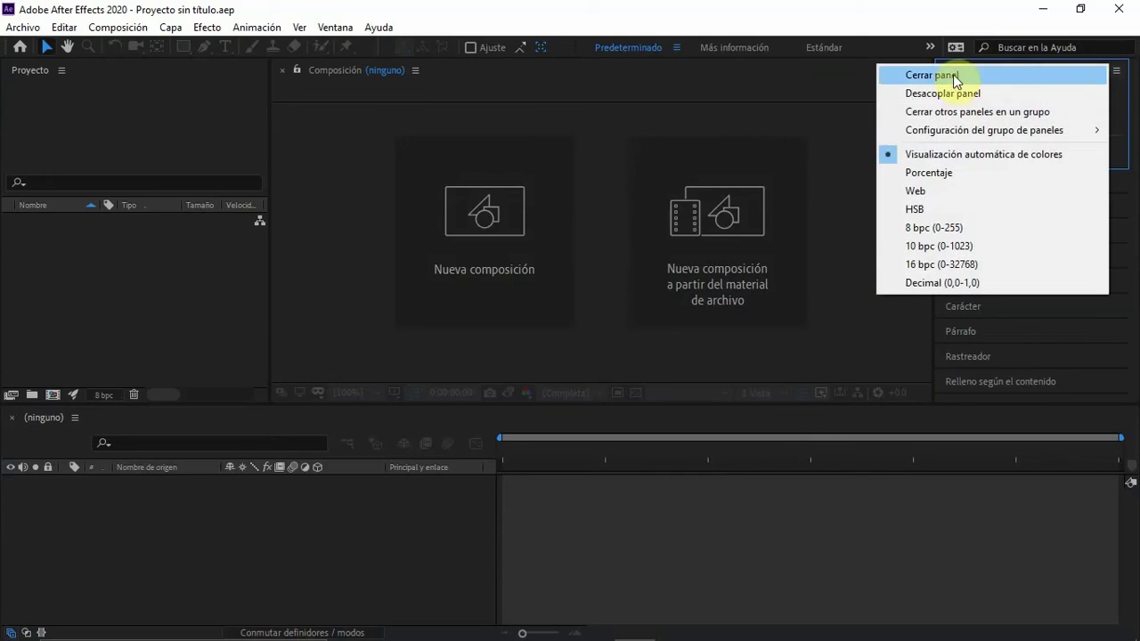
left_click(1028, 75)
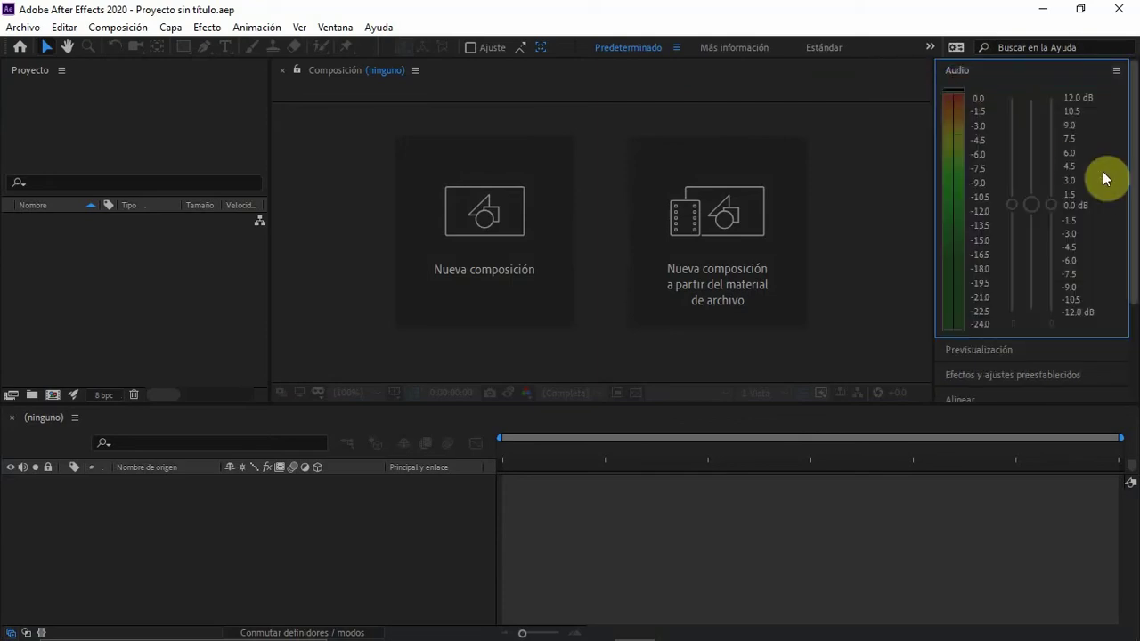
- Look through the Previsualización, Efectos y ajustes preestablecidos and Alinear panels, and close the Bibliotecas panel
left_click(1005, 350)
left_click(996, 397)
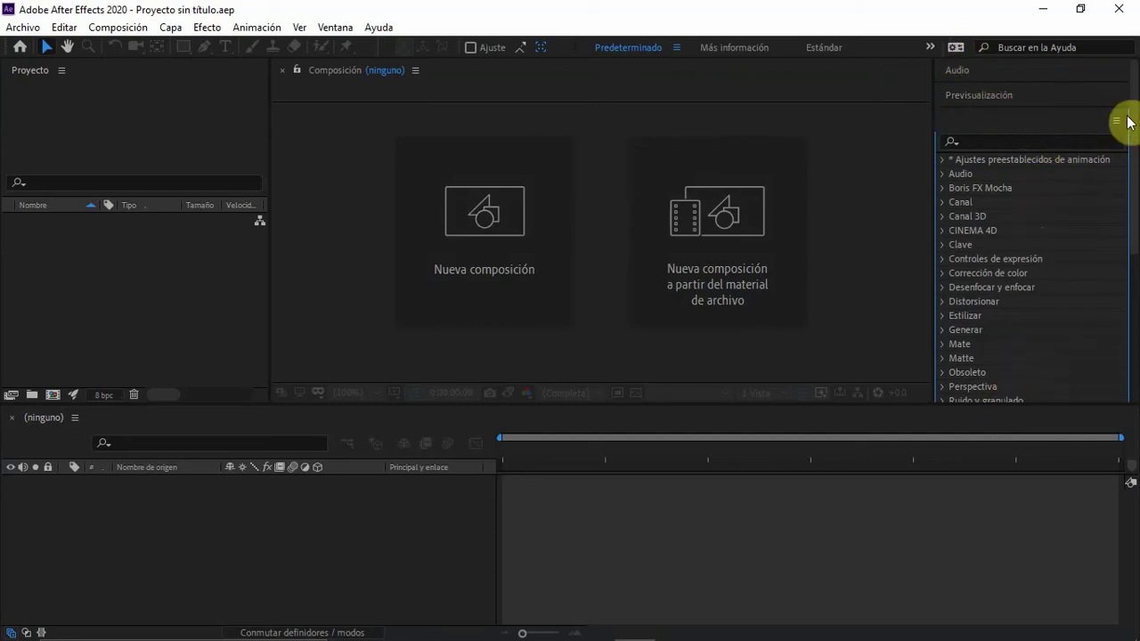
left_click(1062, 121)
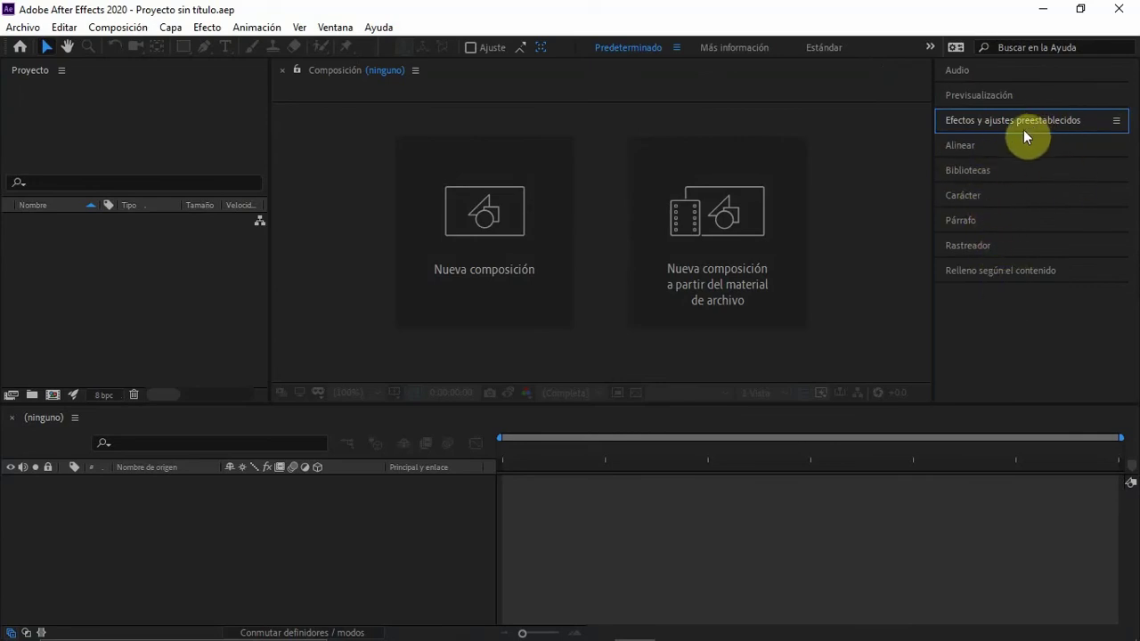
left_click(1004, 143)
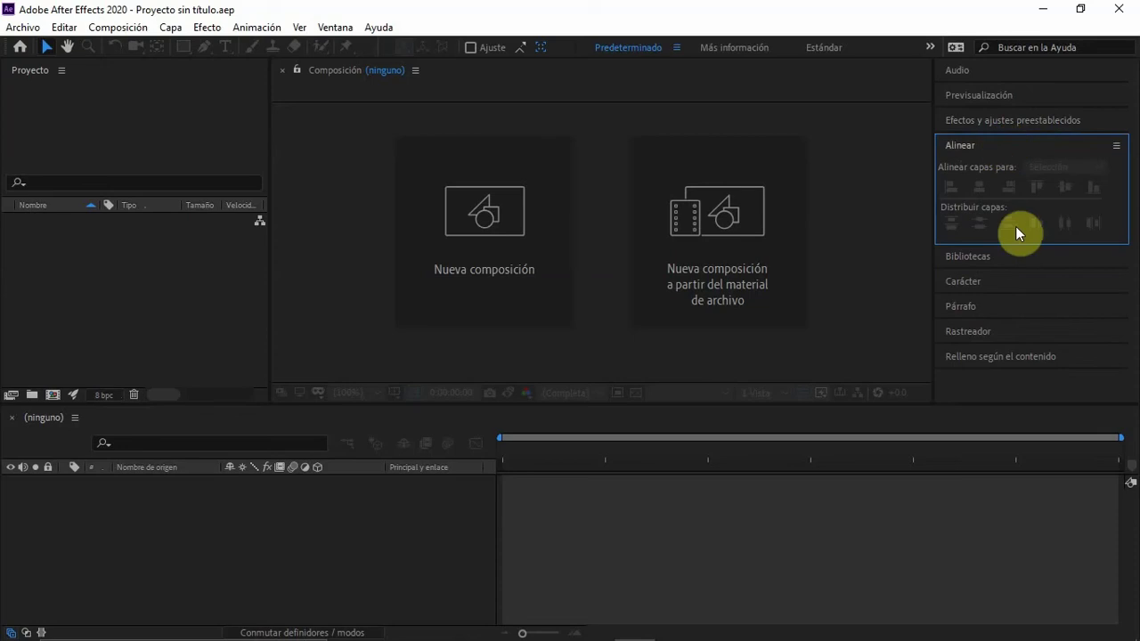
left_click(984, 261)
left_click(1116, 170)
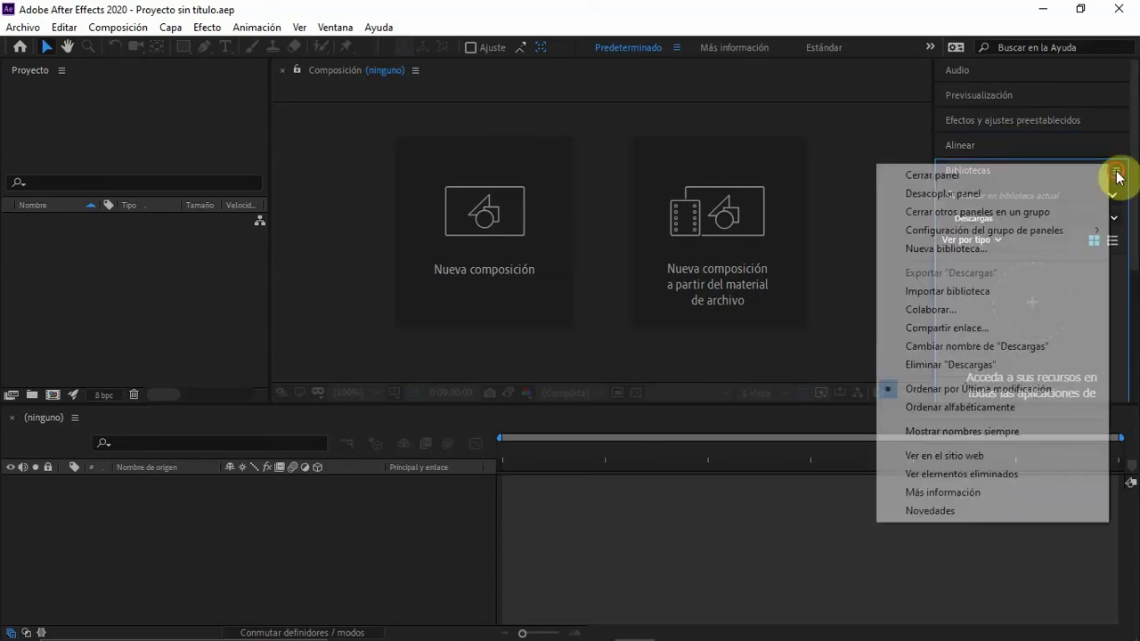
left_click(918, 174)
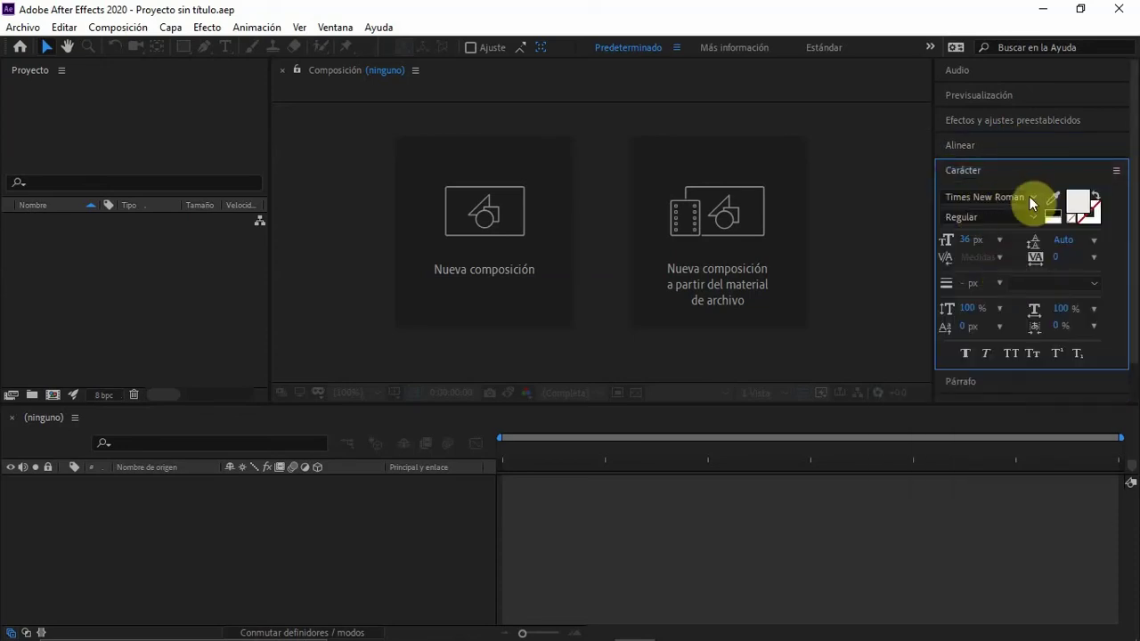
- Close the Rastreador and Relleno según el contenido panels
left_click(977, 381)
left_click(975, 305)
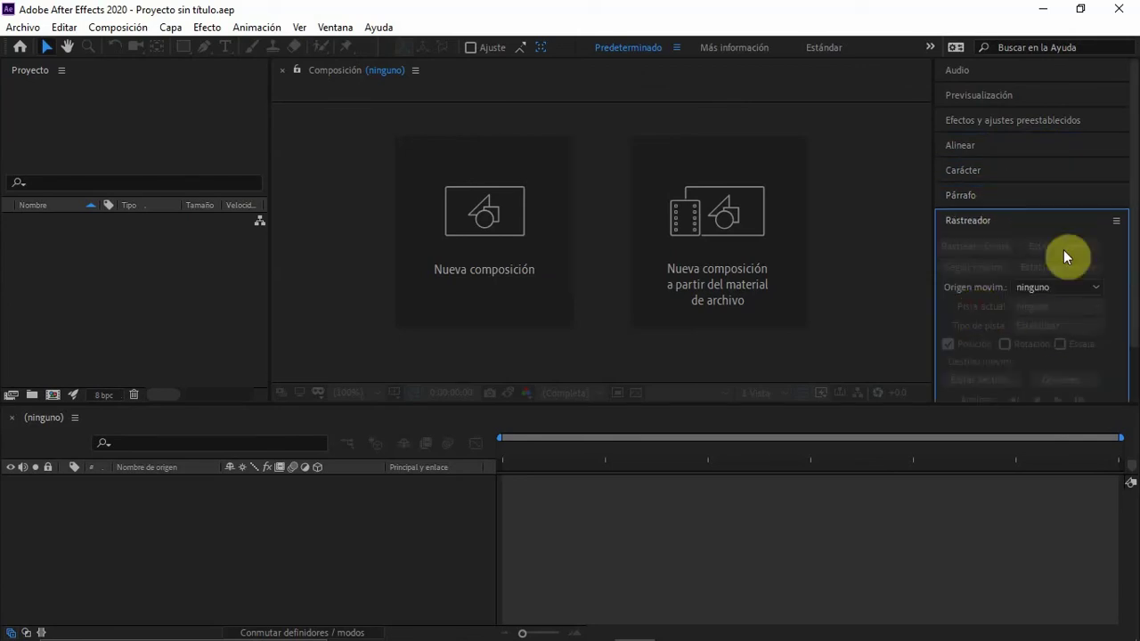
left_click(1115, 221)
left_click(950, 228)
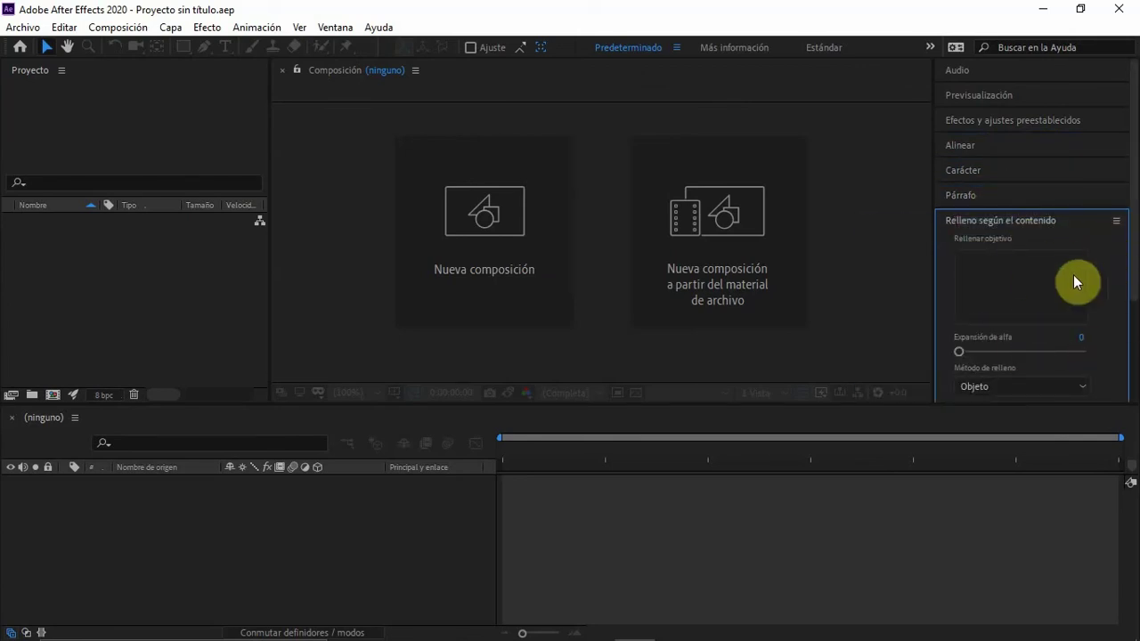
scroll(1076, 280, "down", 3)
scroll(1107, 157, "up", 3)
left_click(1115, 221)
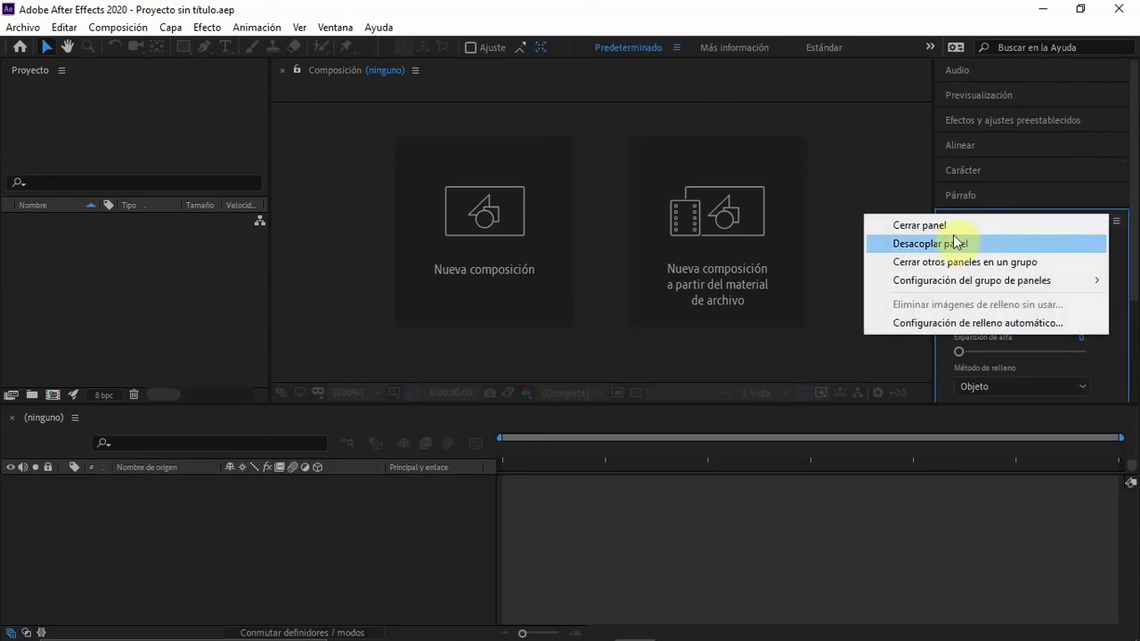
left_click(957, 226)
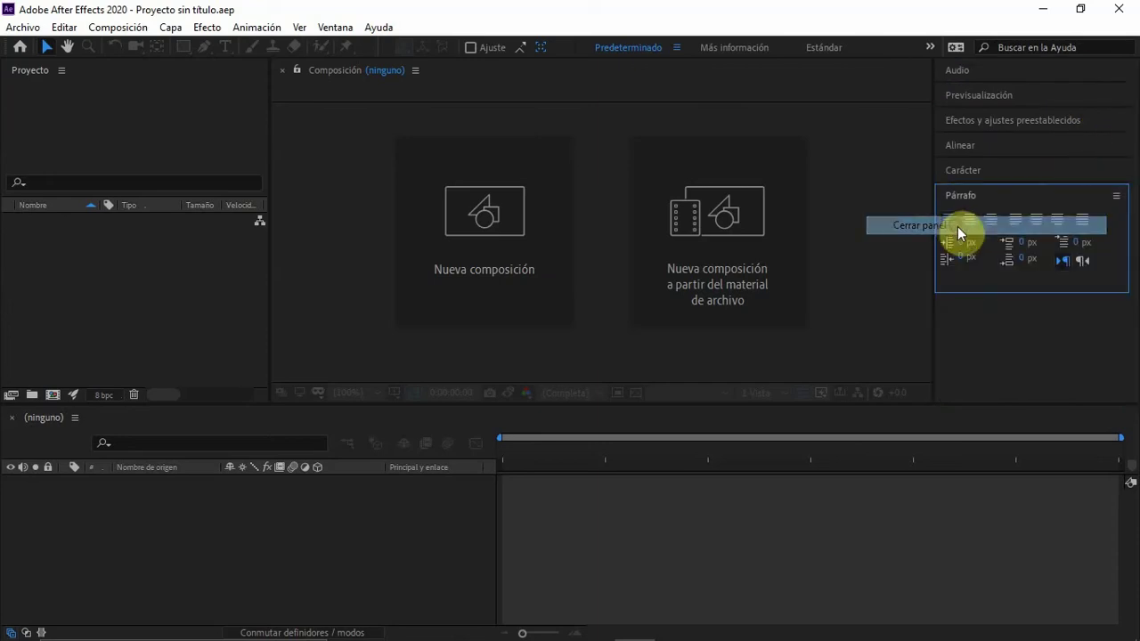
- Expand the Audio panel and close it to remove it from the workspace
left_click(991, 75)
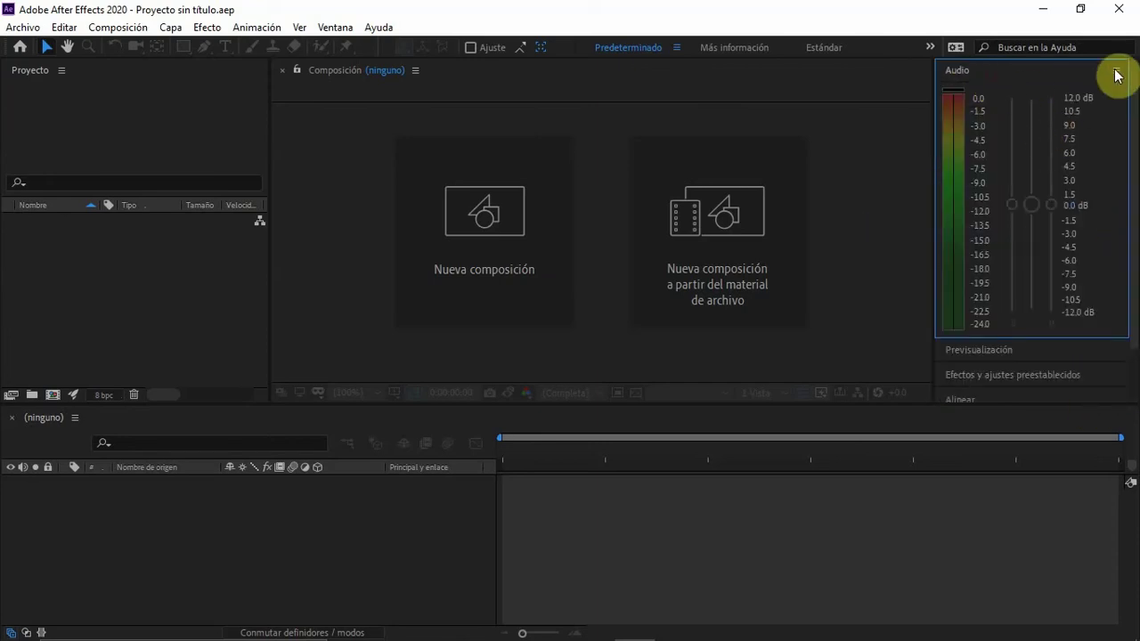
left_click(1117, 71)
left_click(973, 76)
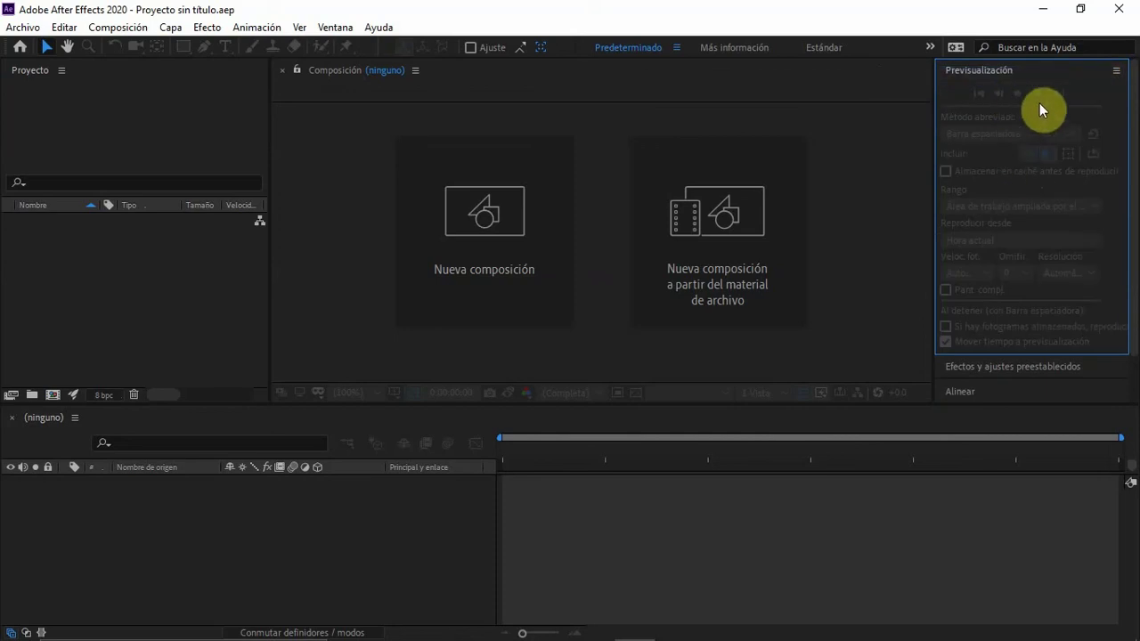
- Dock the Efectos y ajustes preestablecidos panel in the same group as Proyecto, keeping Proyecto in front
left_click(1010, 356)
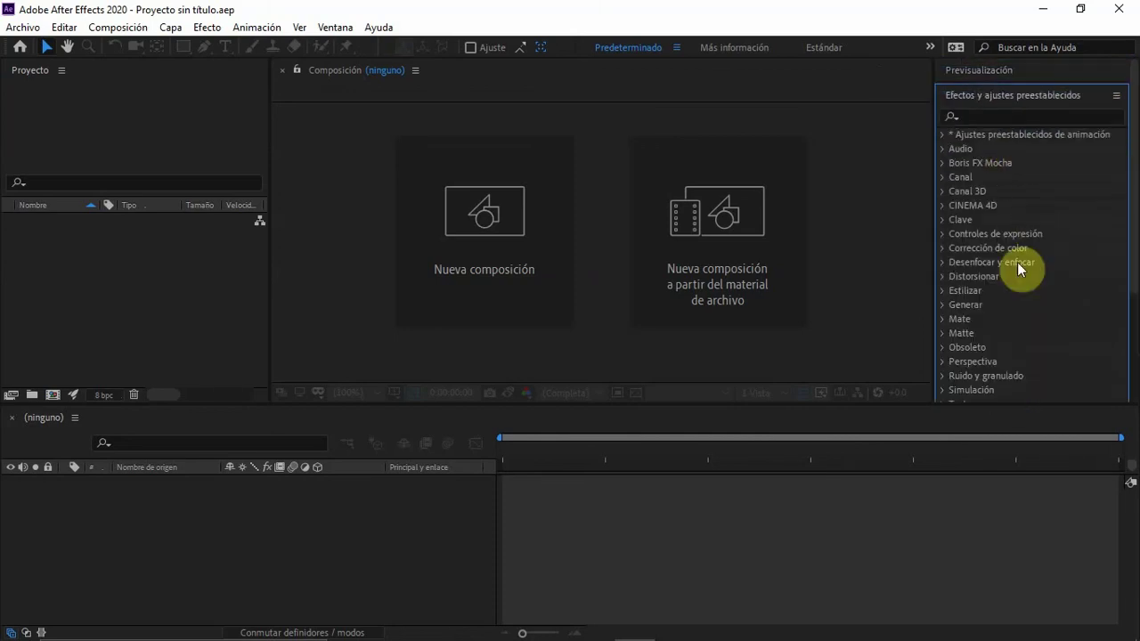
left_click_drag(1081, 95, 31, 81)
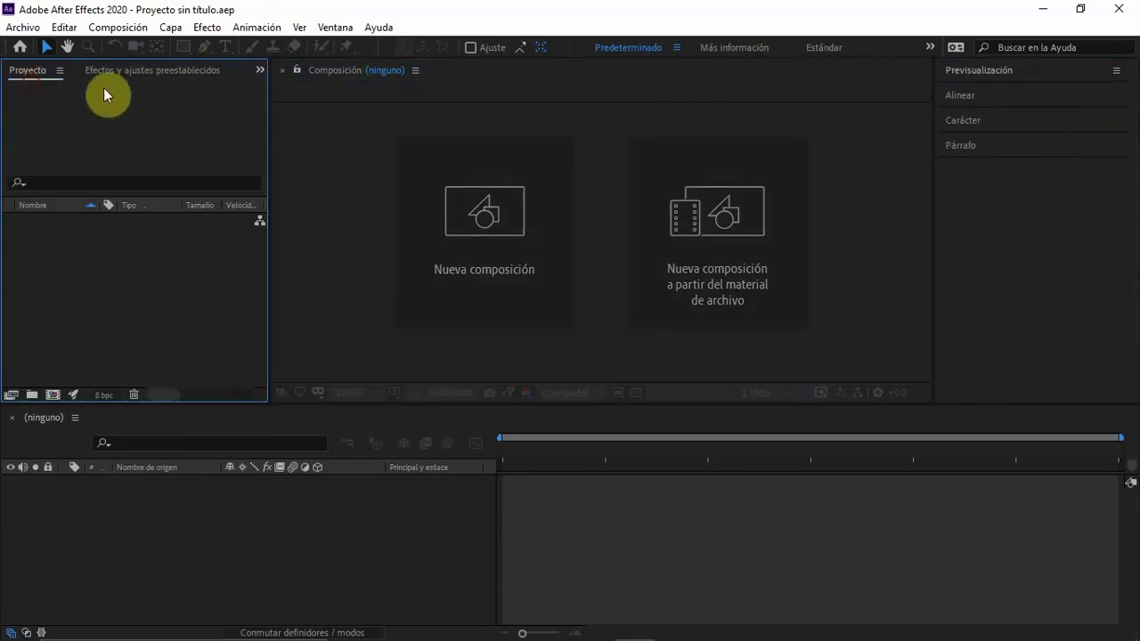
left_click(149, 71)
left_click(19, 76)
- Dock the Alinear panel in its own group below the stacked panels, with the Párrafo panel directly above it
left_click(1005, 97)
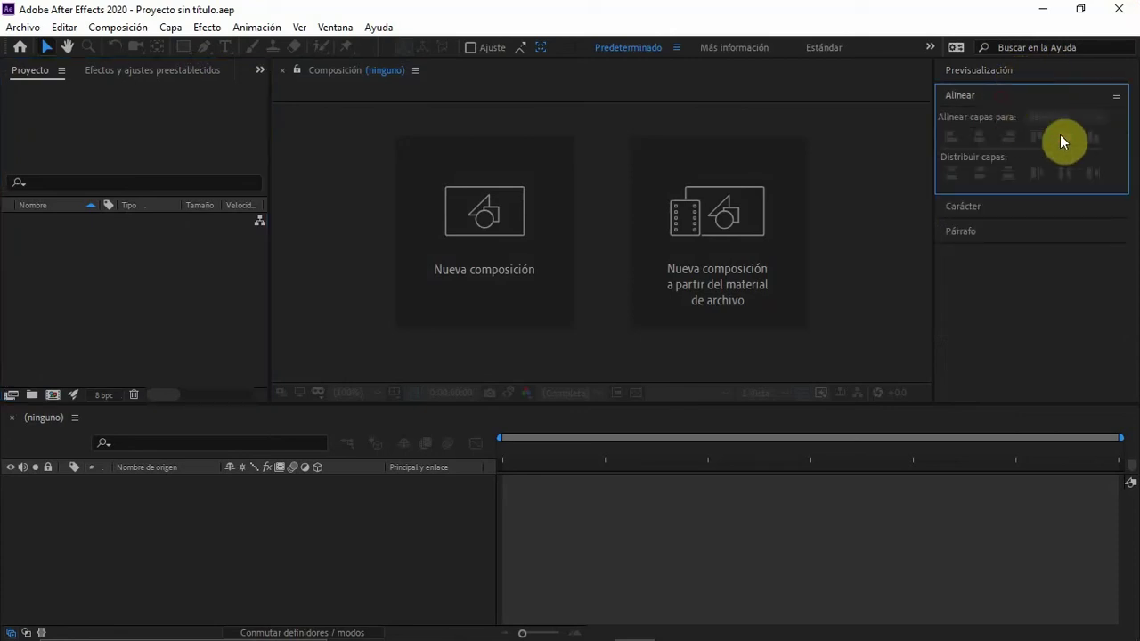
left_click_drag(1005, 96, 1027, 368)
left_click(984, 121)
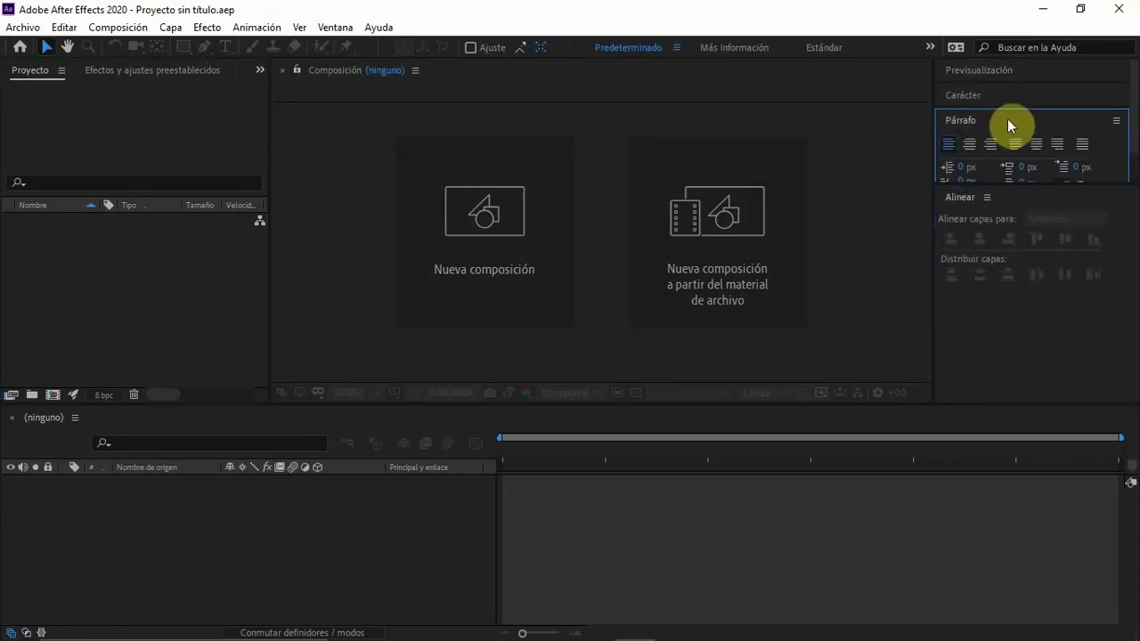
left_click_drag(998, 117, 1003, 168)
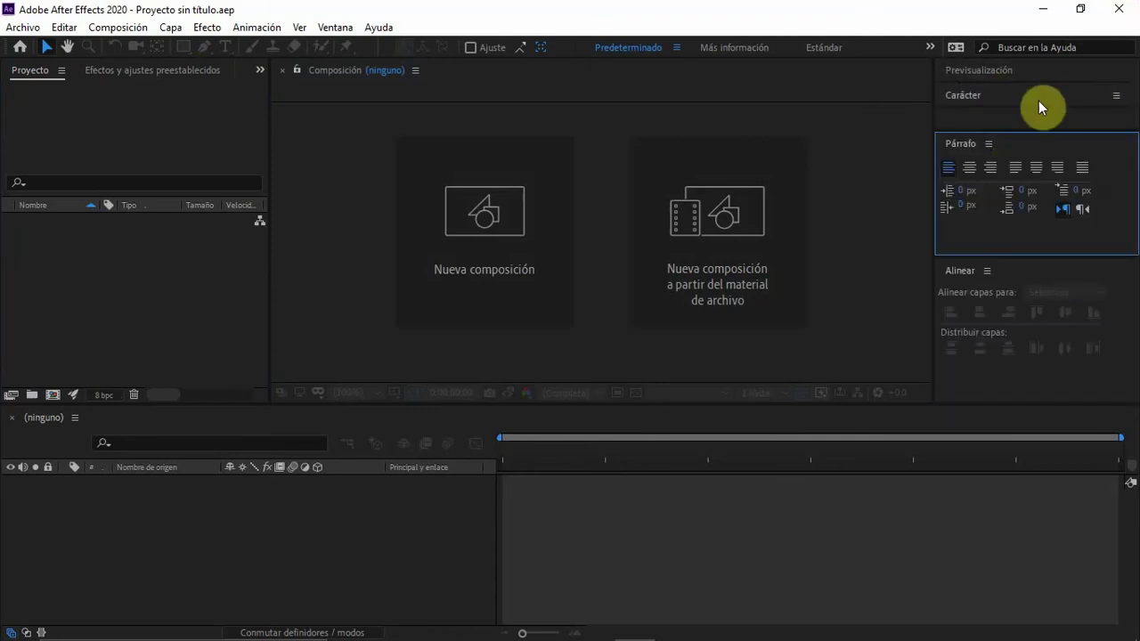
- Dock the Carácter panel in its own group above Párrafo and adjust the heights of the neighbouring panels
left_click(1002, 94)
left_click_drag(1003, 92, 1028, 243)
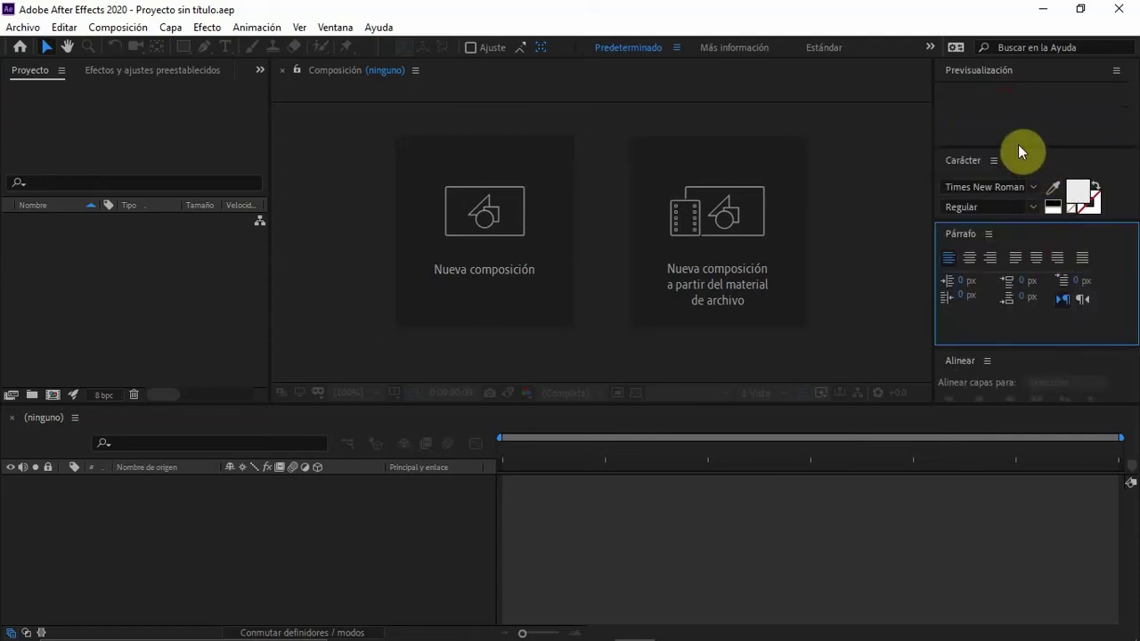
left_click_drag(1018, 147, 1014, 78)
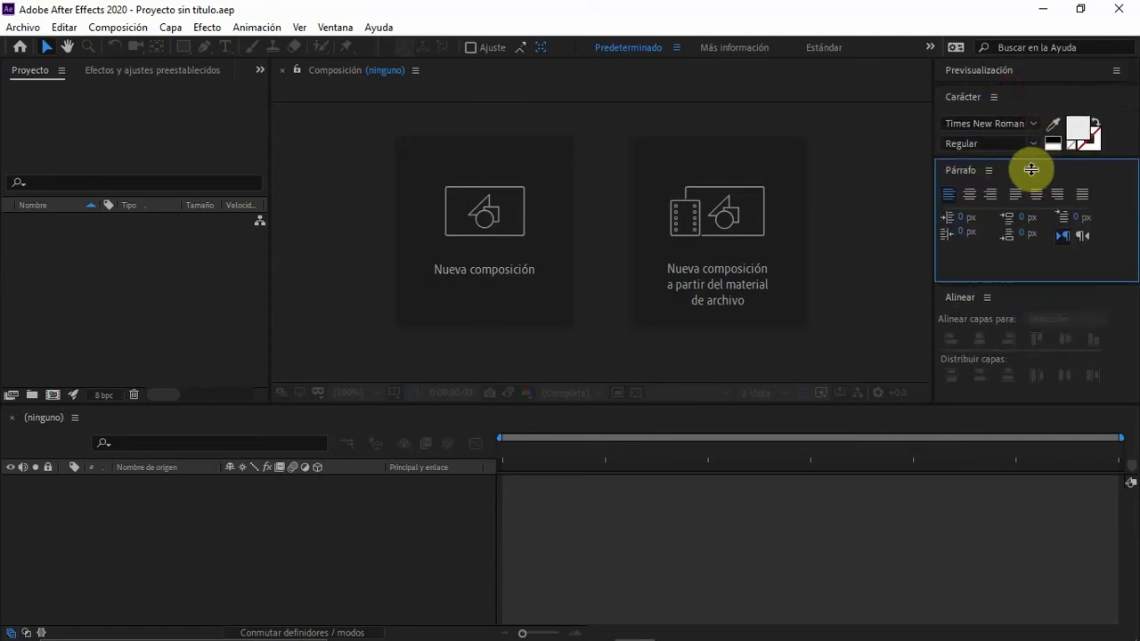
left_click_drag(1031, 156, 1028, 173)
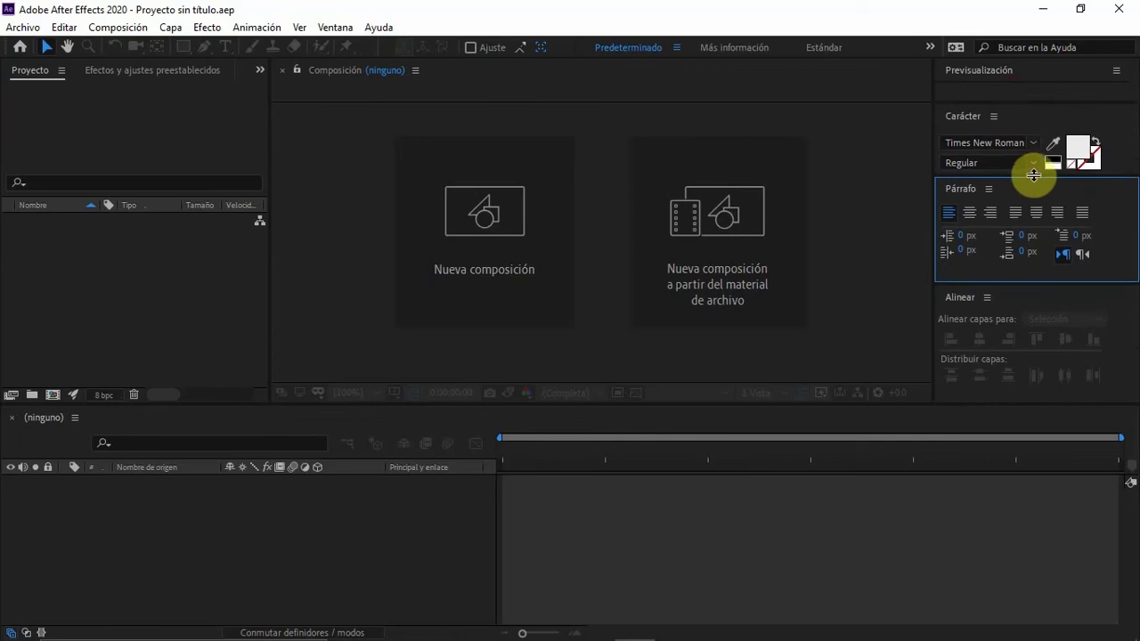
left_click_drag(1021, 102, 1018, 86)
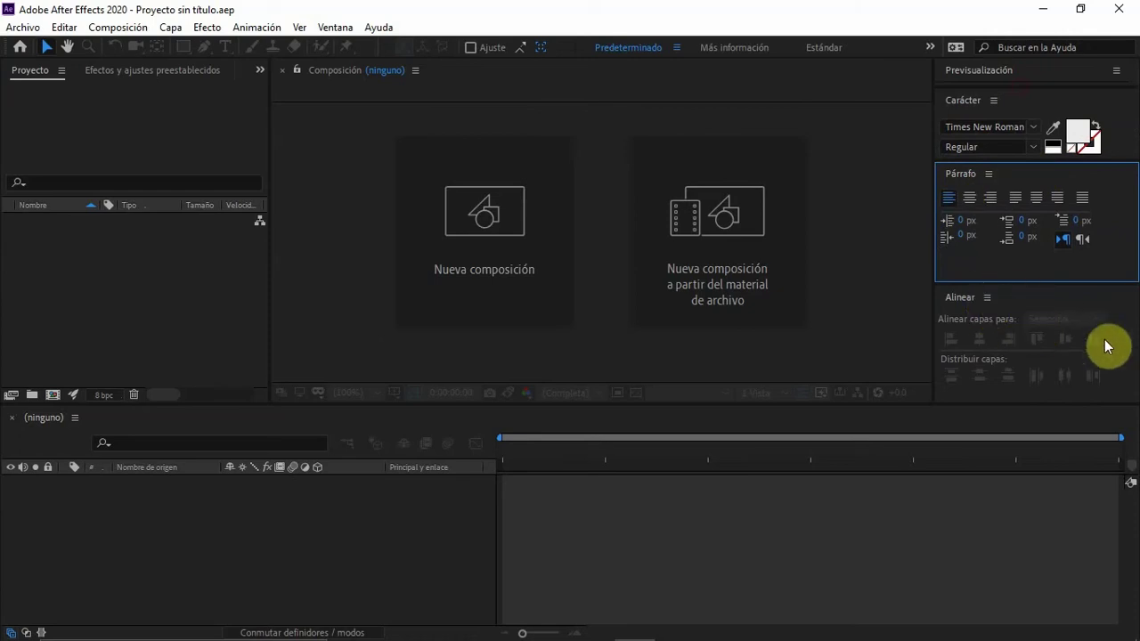
- Dock the Previsualización panel beneath Alinear and adjust the panel heights so its playback controls fit
left_click(1116, 73)
left_click(1117, 74)
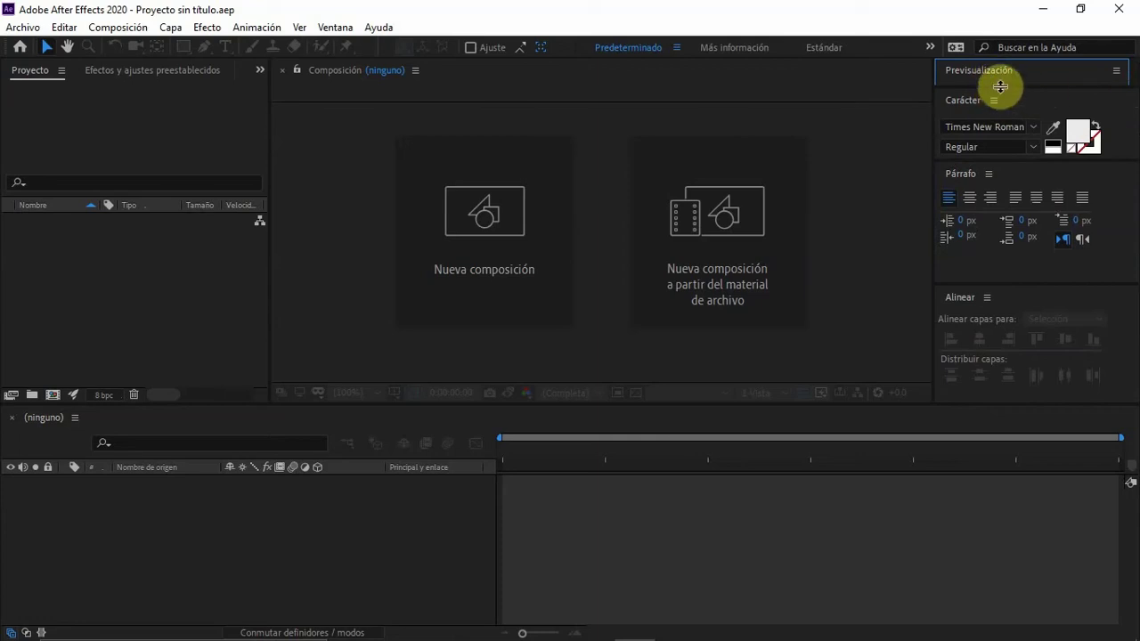
left_click_drag(998, 87, 1003, 125)
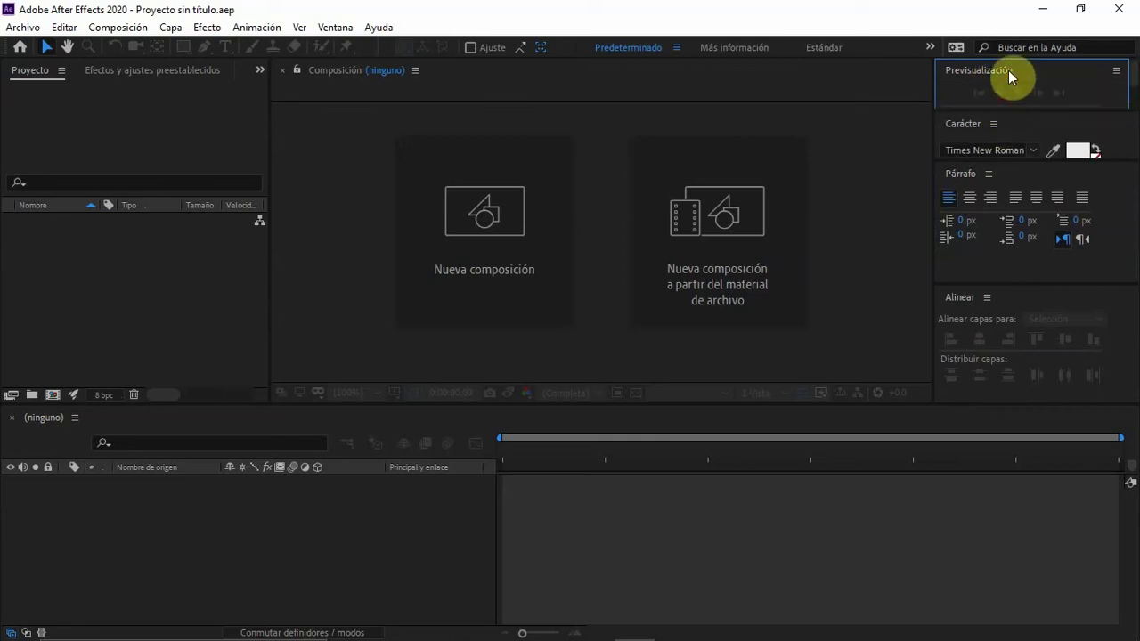
left_click_drag(1010, 77, 1024, 401)
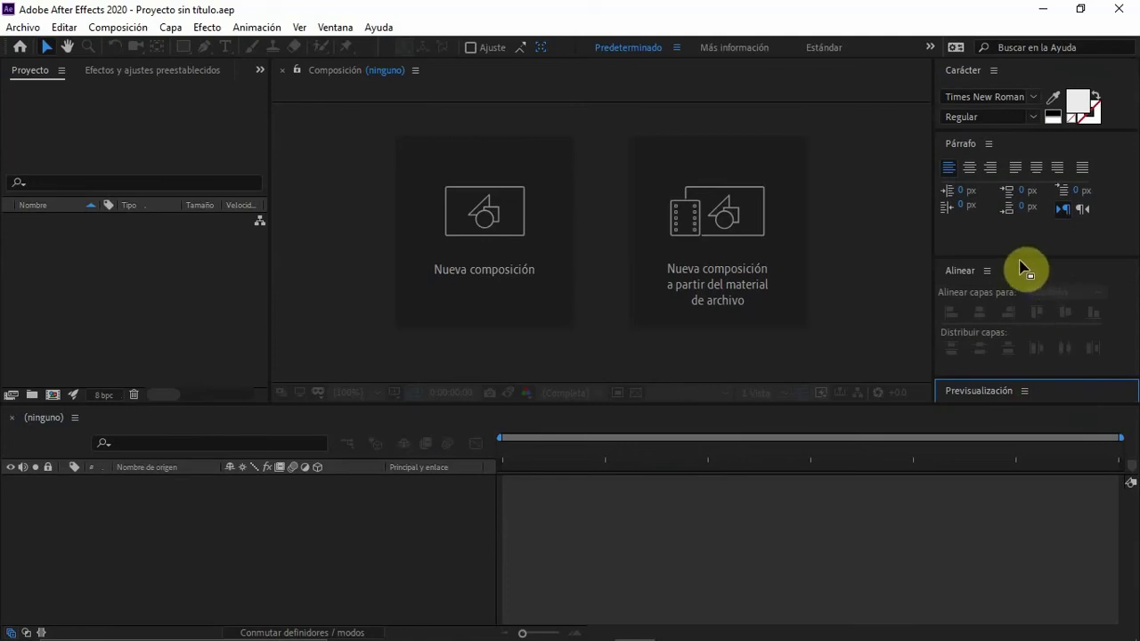
left_click_drag(1019, 257, 1018, 229)
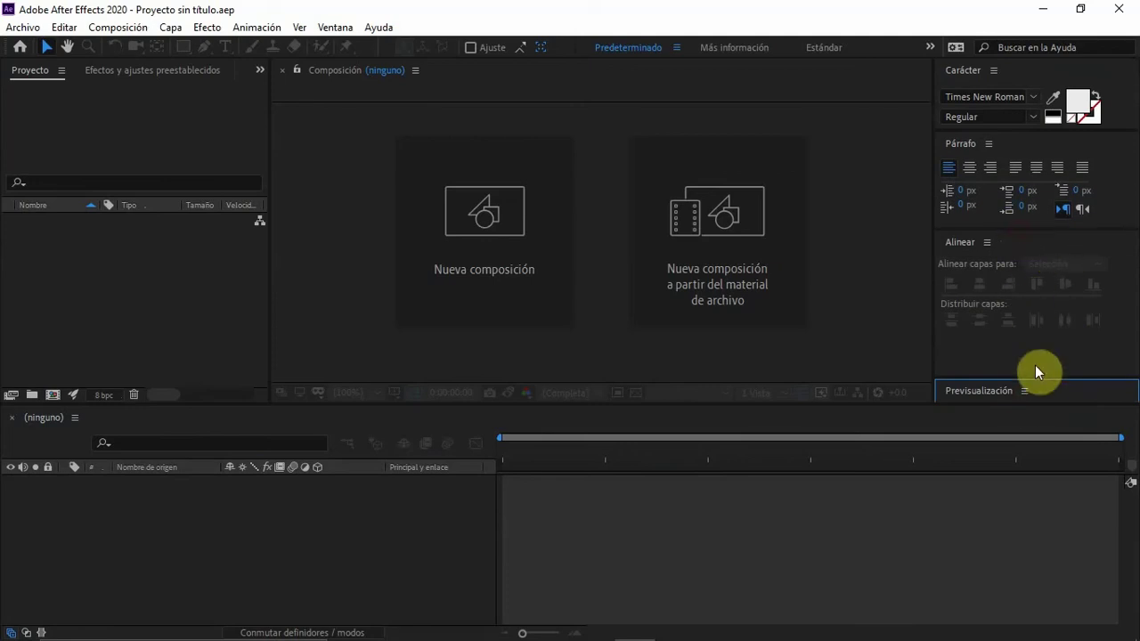
left_click_drag(1030, 378, 1036, 333)
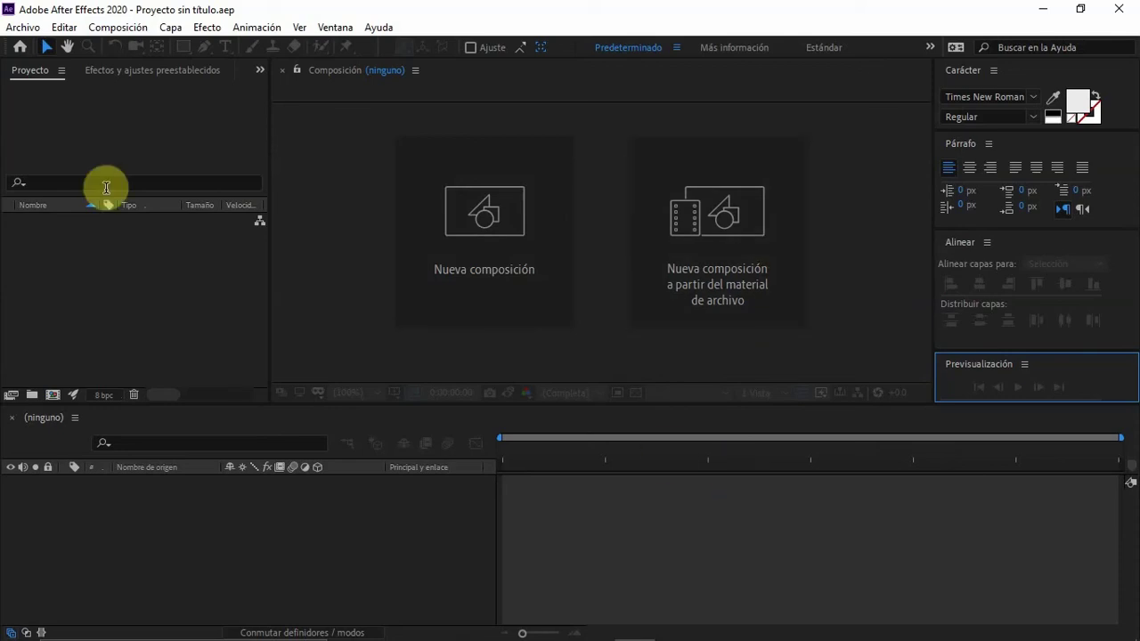
- Start a new composition and name it Introduccion
left_click(135, 33)
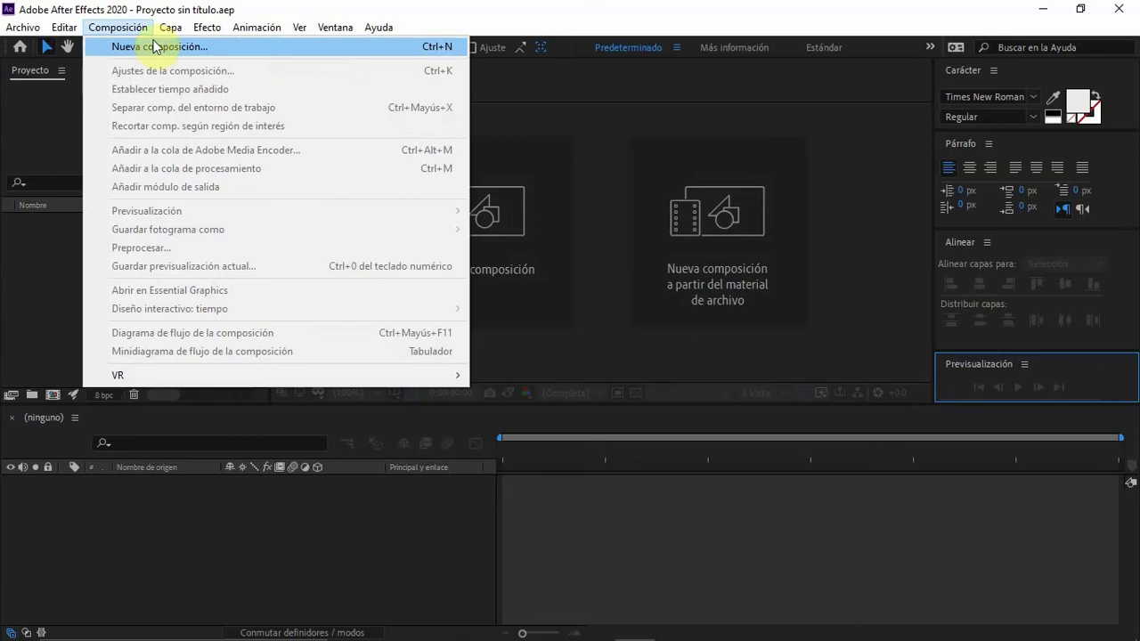
left_click(152, 46)
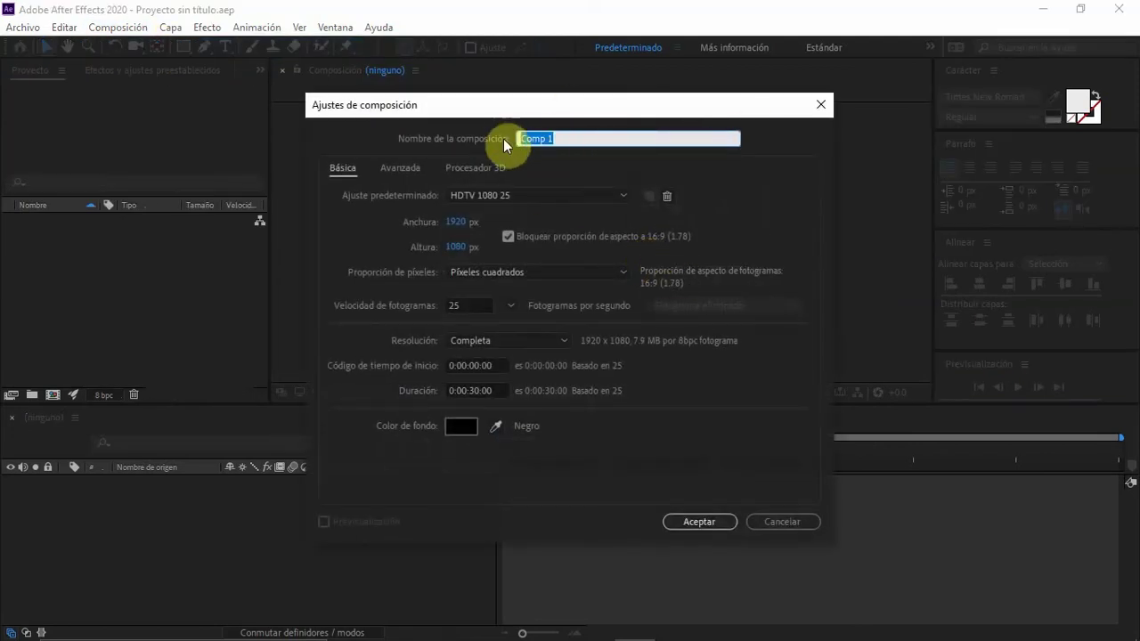
type("Ejerci")
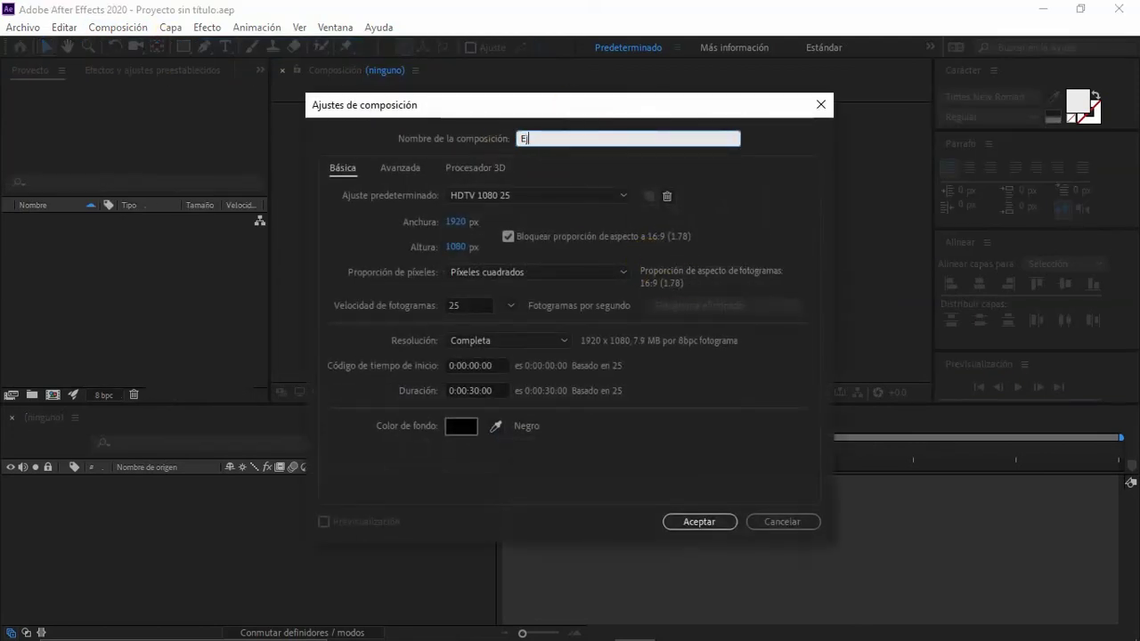
type("cio")
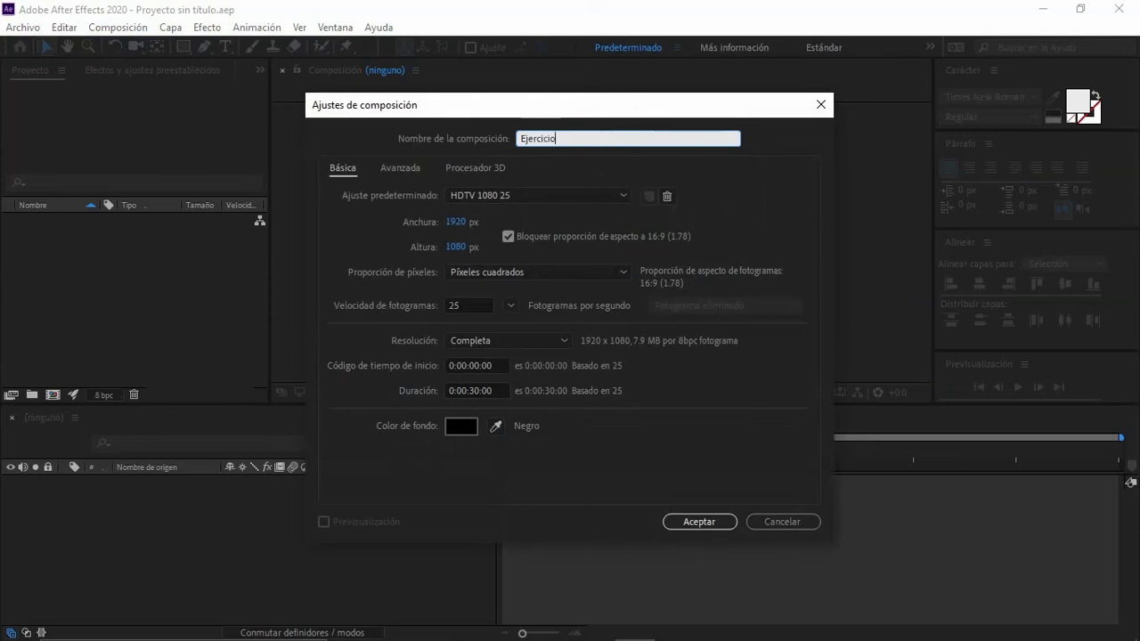
left_click_drag(561, 138, 494, 148)
type("Introduccion")
- Choose the HDTV 1080 25 preset and the Píxeles cuadrados pixel aspect ratio for the Introduccion composition
left_click(622, 197)
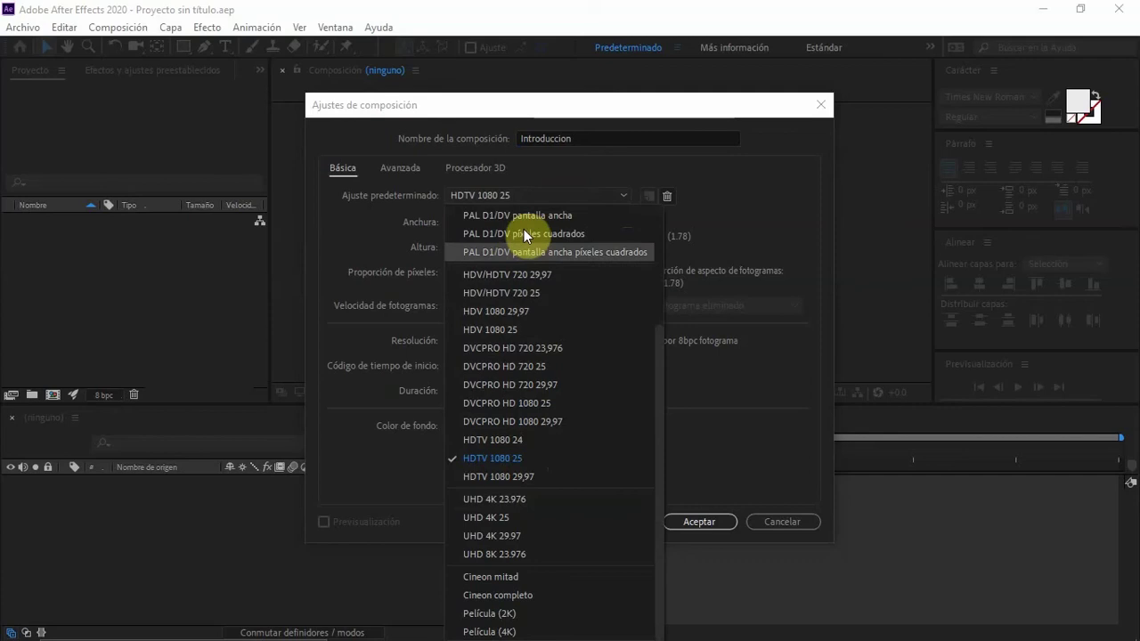
left_click(521, 461)
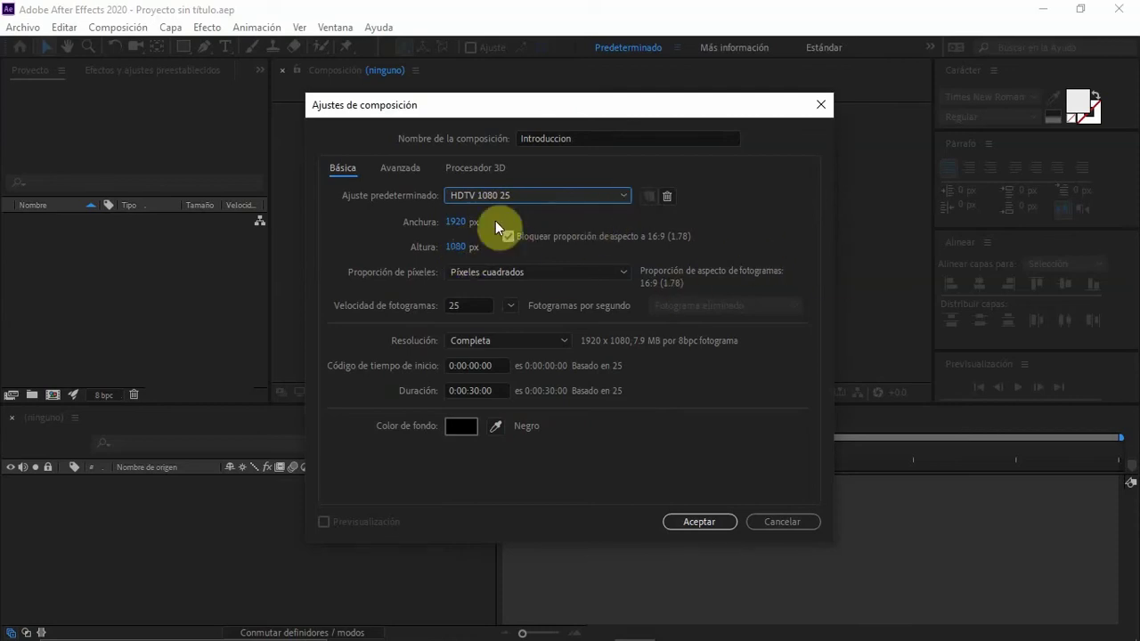
left_click(452, 222)
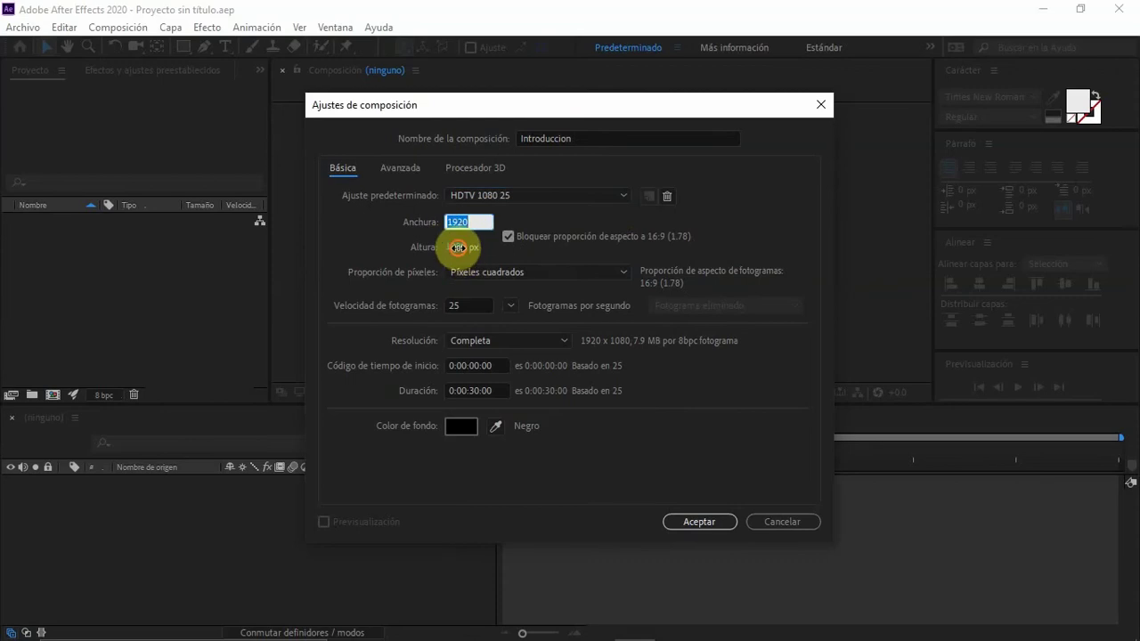
left_click(457, 247)
left_click(621, 271)
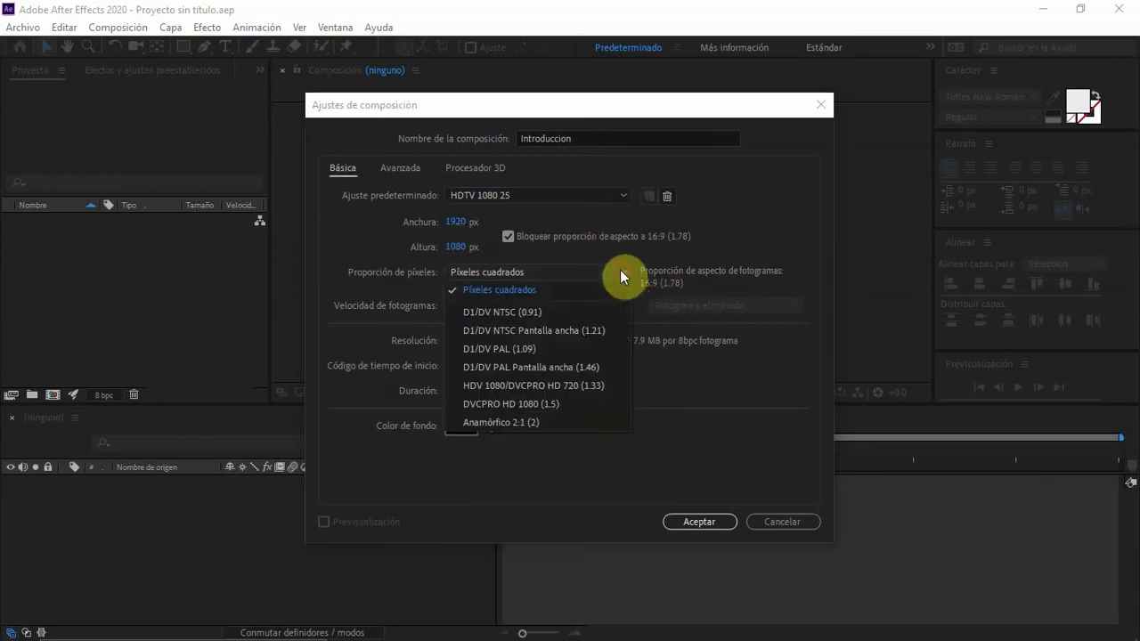
left_click(506, 288)
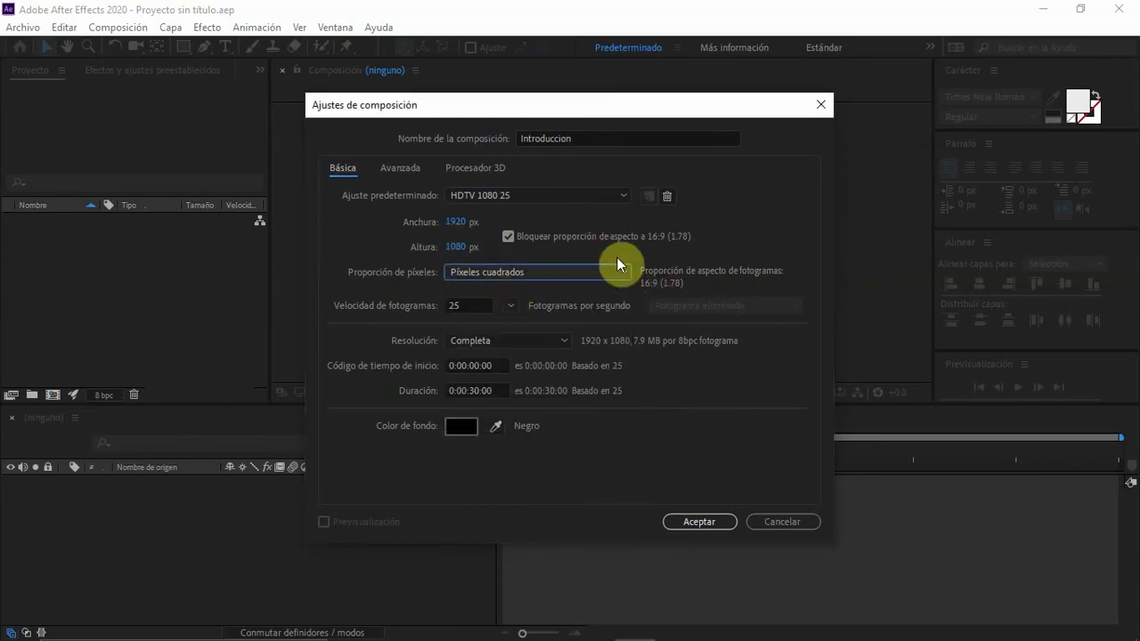
left_click(454, 305)
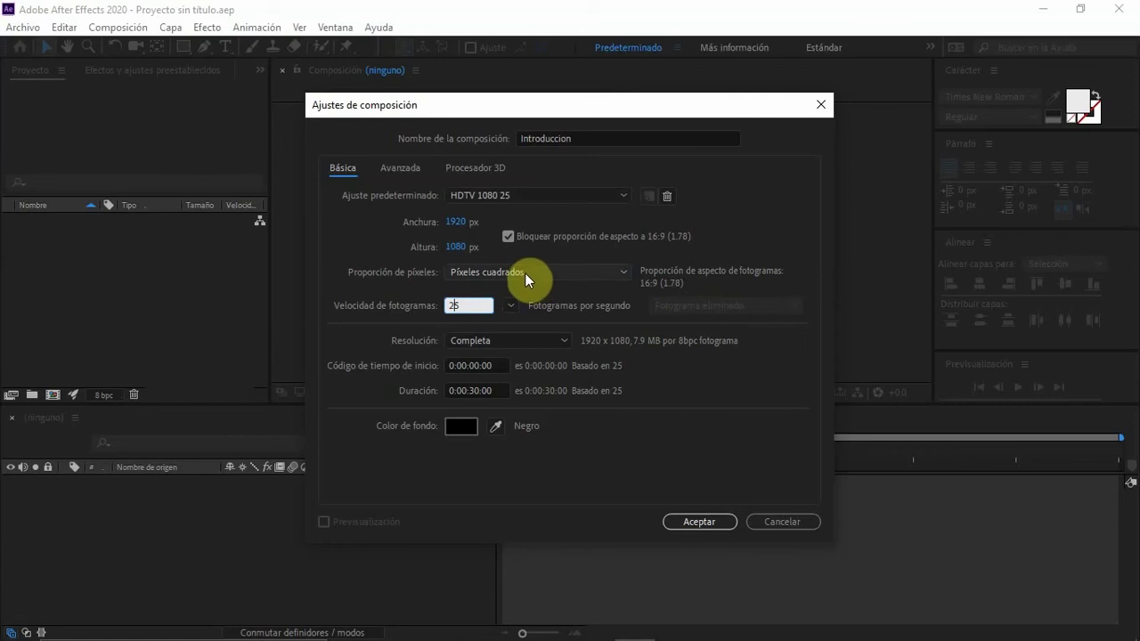
left_click(548, 292)
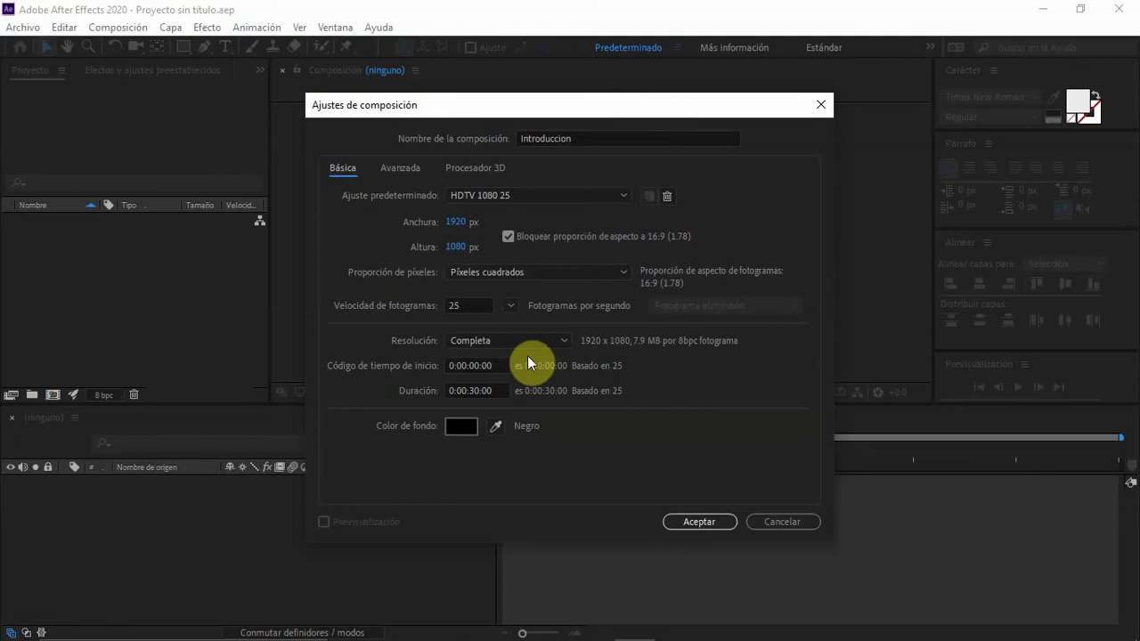
- Set the composition's resolution to Mitad, accept black as the background colour, and create the composition
left_click(564, 342)
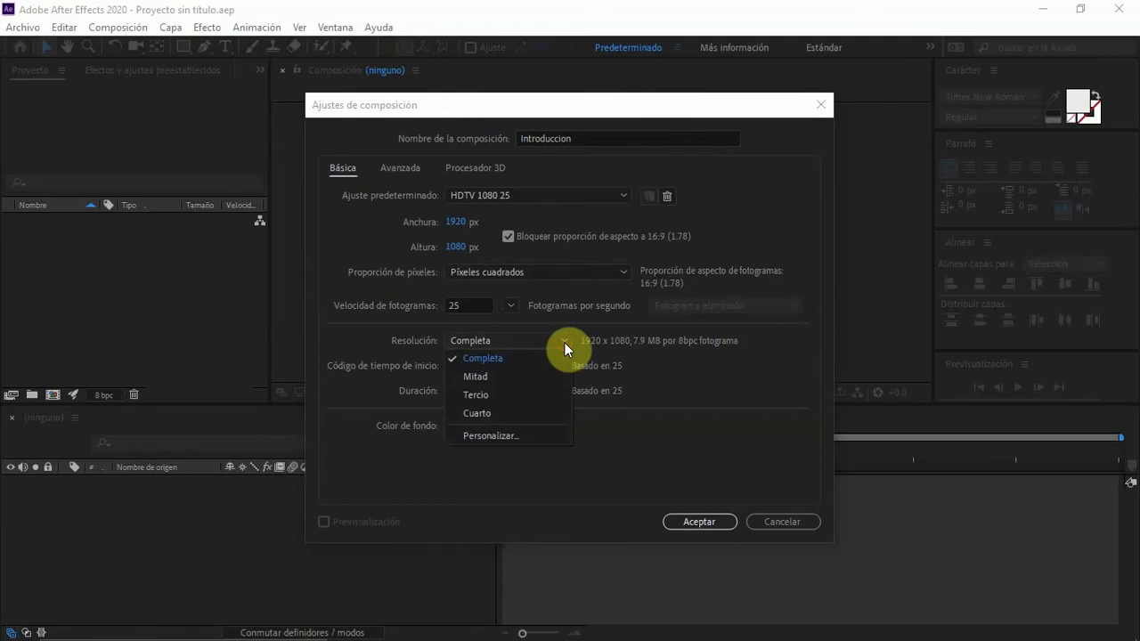
left_click(477, 377)
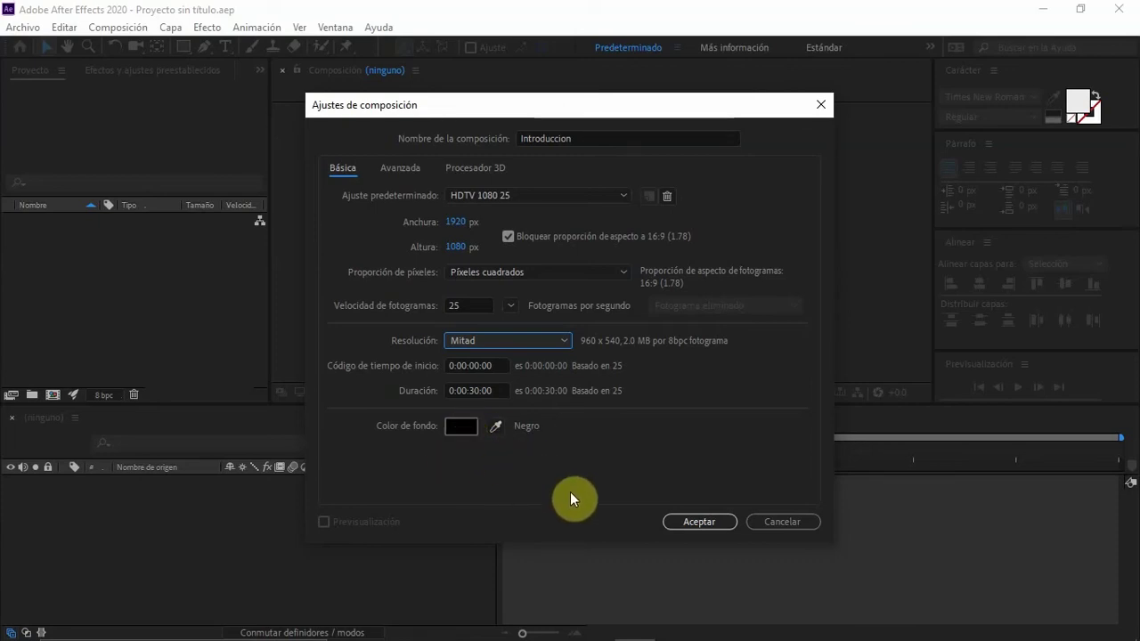
left_click(461, 425)
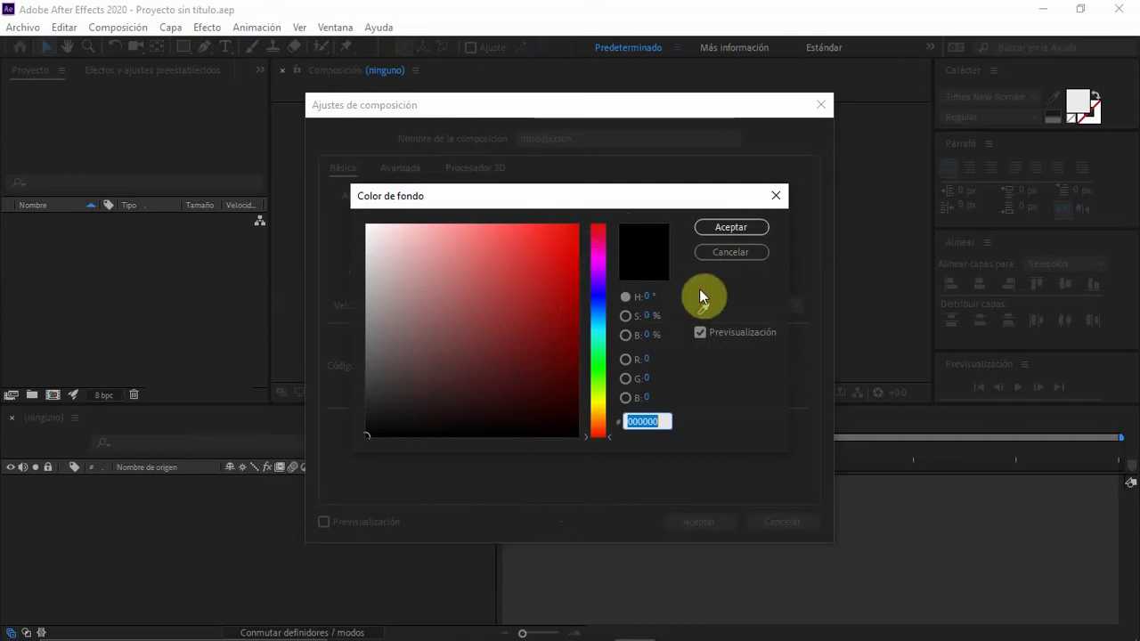
left_click(734, 229)
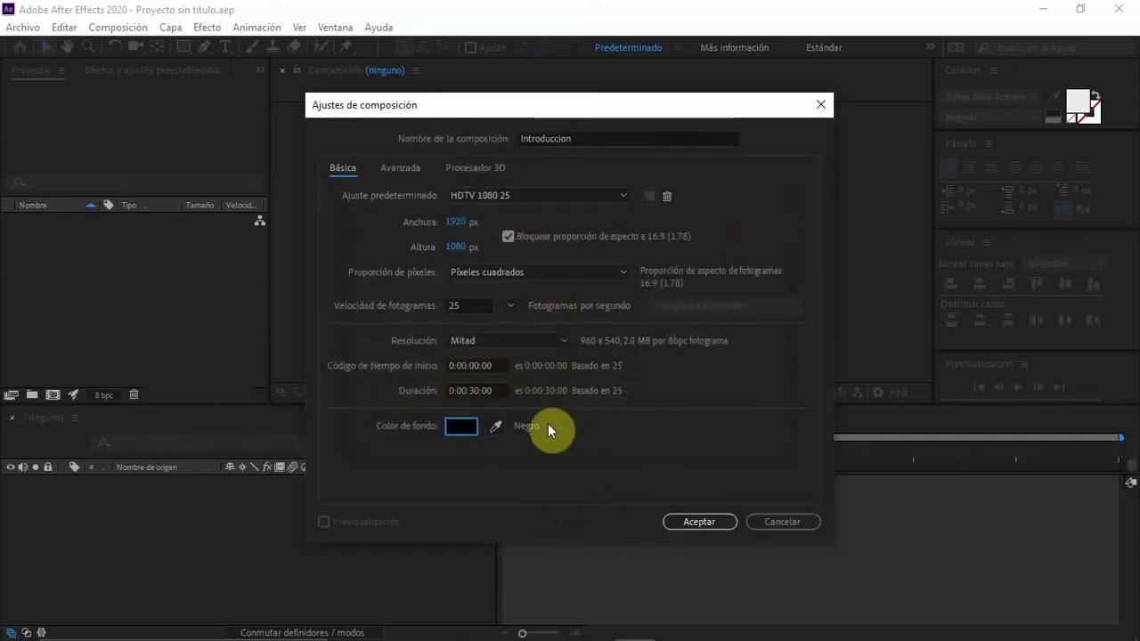
left_click(695, 522)
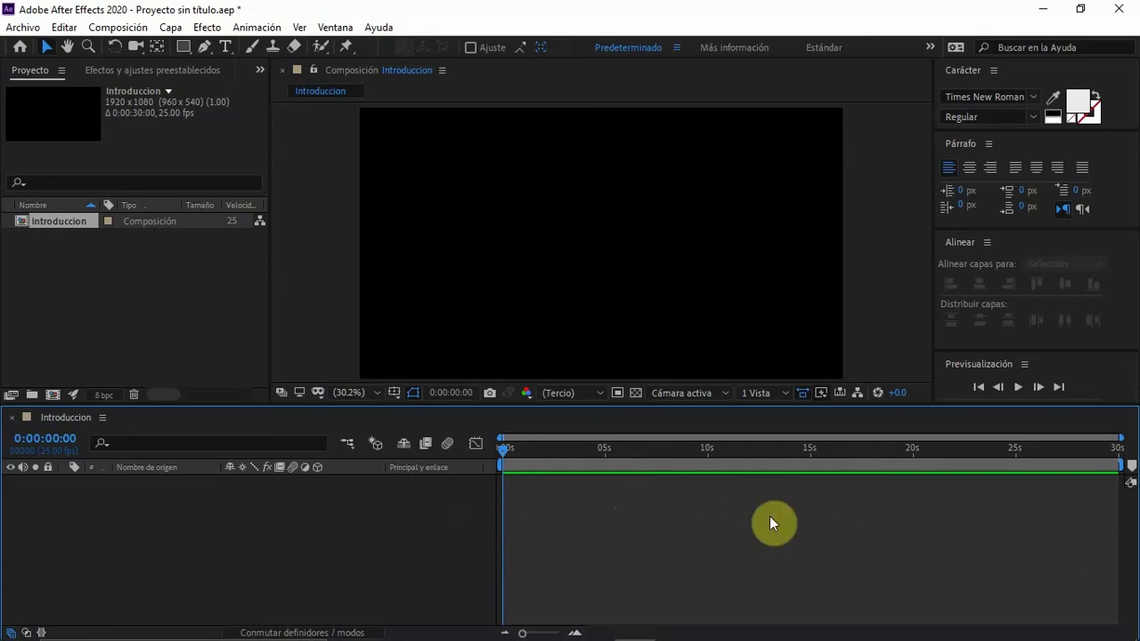
- Start a new solid layer in the Introduccion timeline and name it Solido Rojo
right_click(265, 496)
right_click(206, 501)
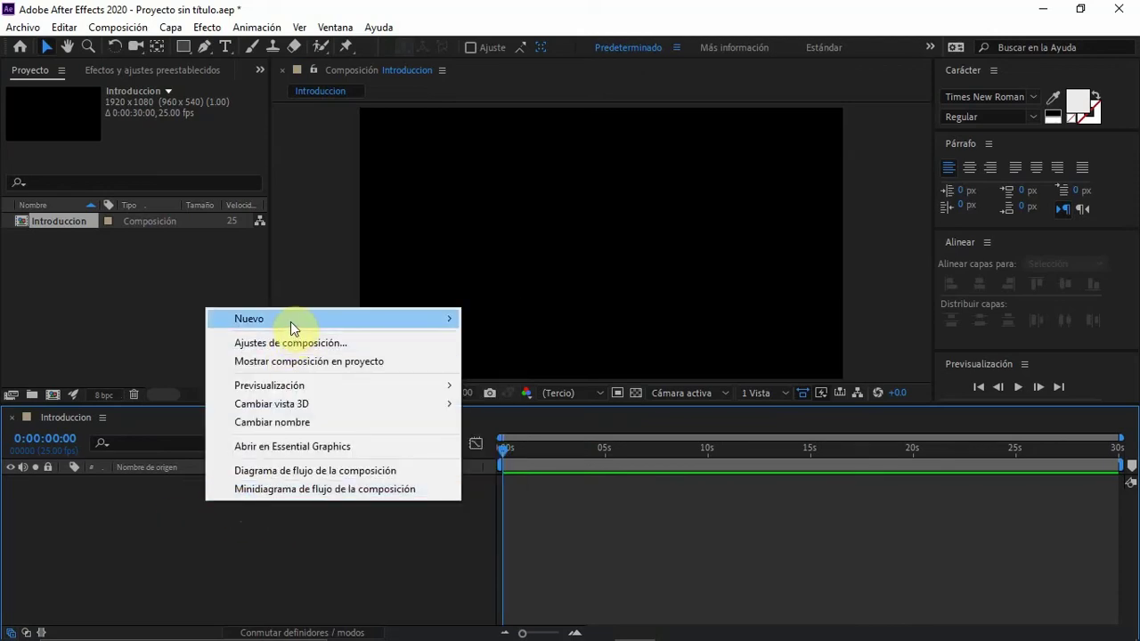
mouse_move(290, 321)
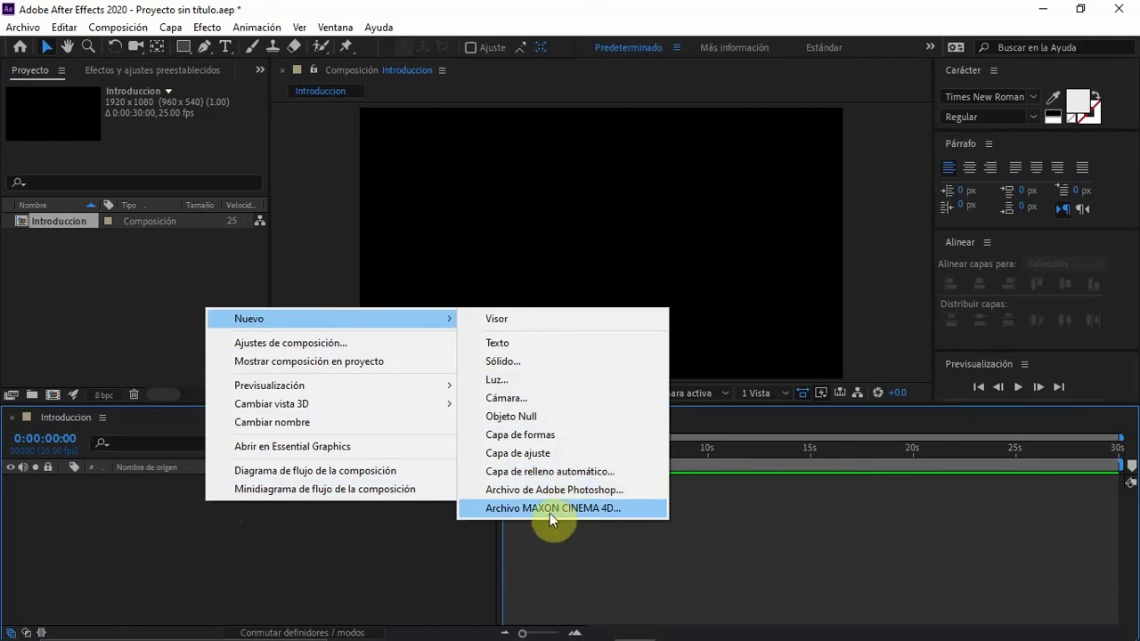
left_click(504, 362)
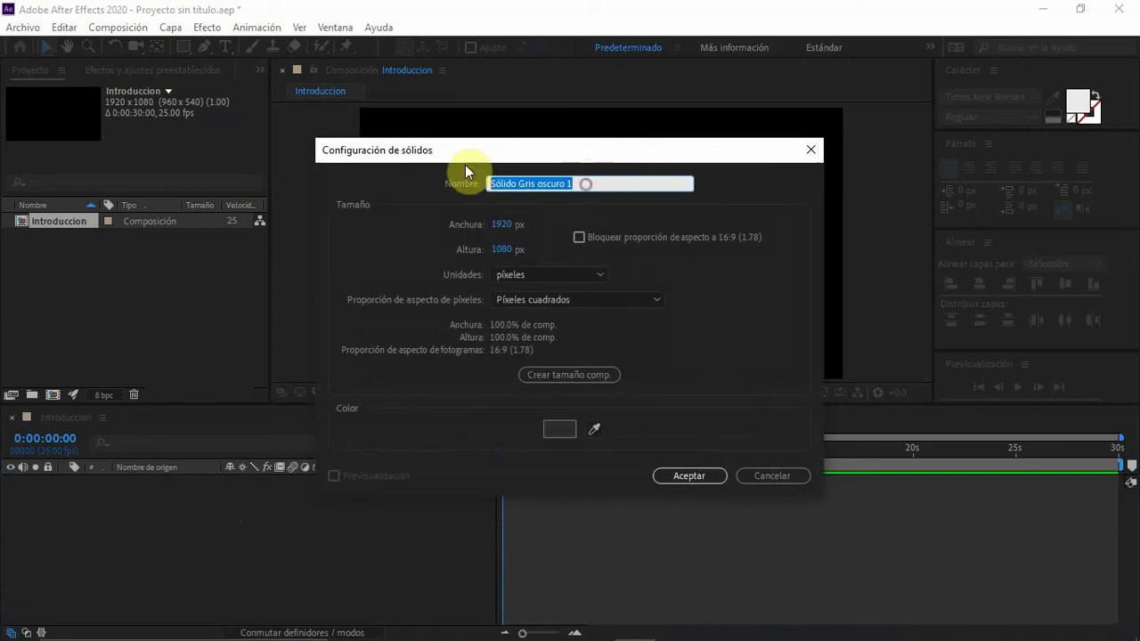
type("Solido")
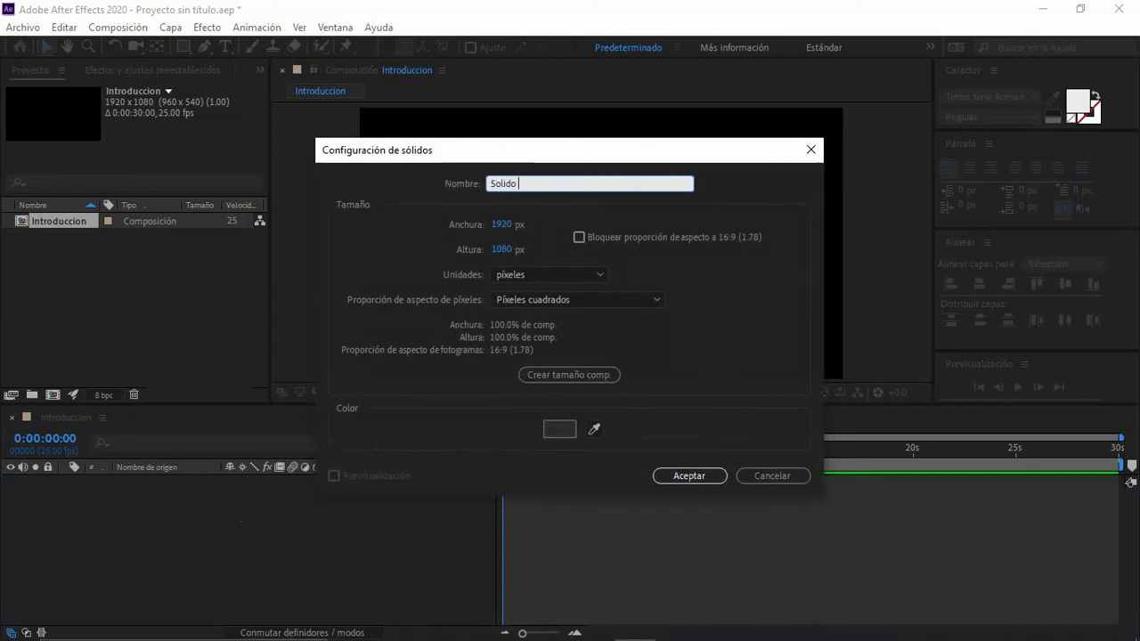
type(" Rojo")
- Set the solid's colour to red F51010 and create the layer at the composition's size
left_click(561, 431)
left_click(564, 231)
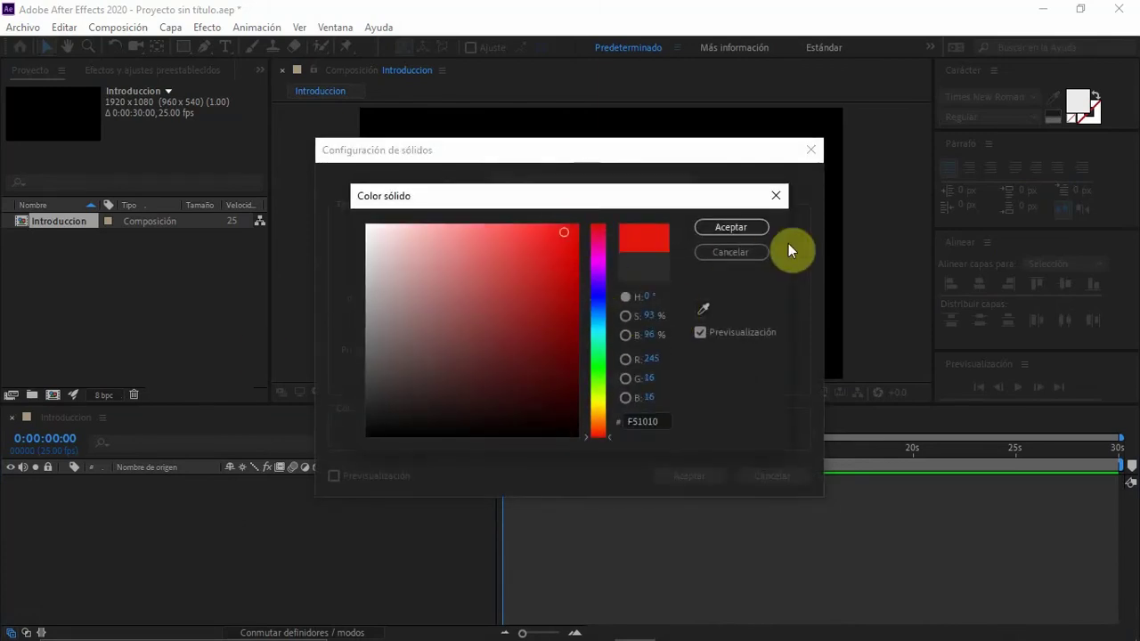
left_click(747, 227)
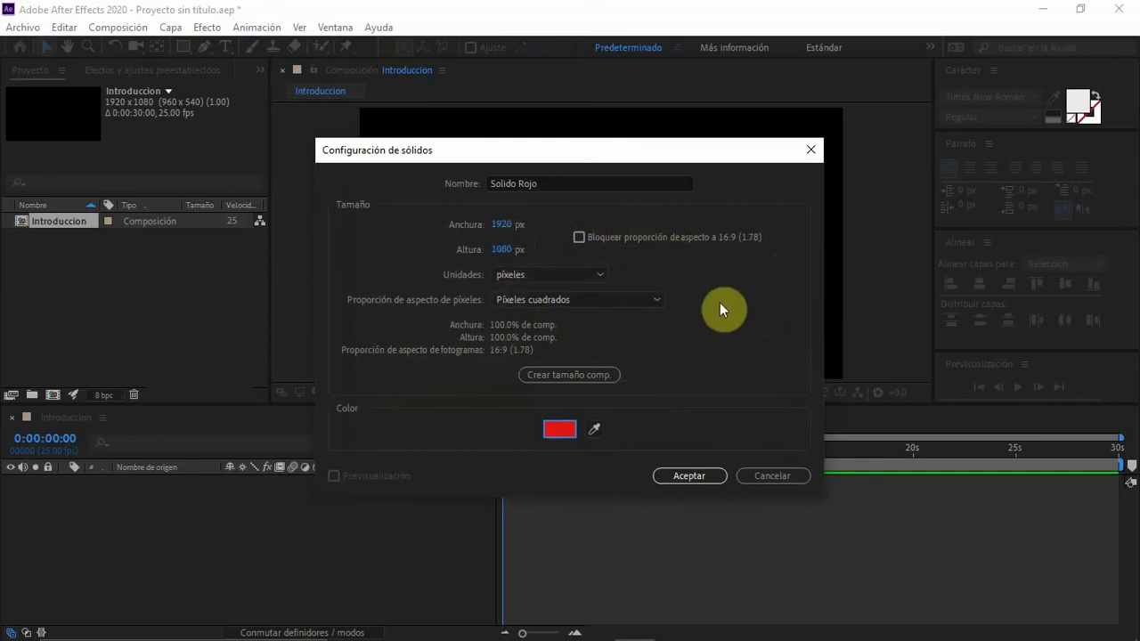
left_click(686, 479)
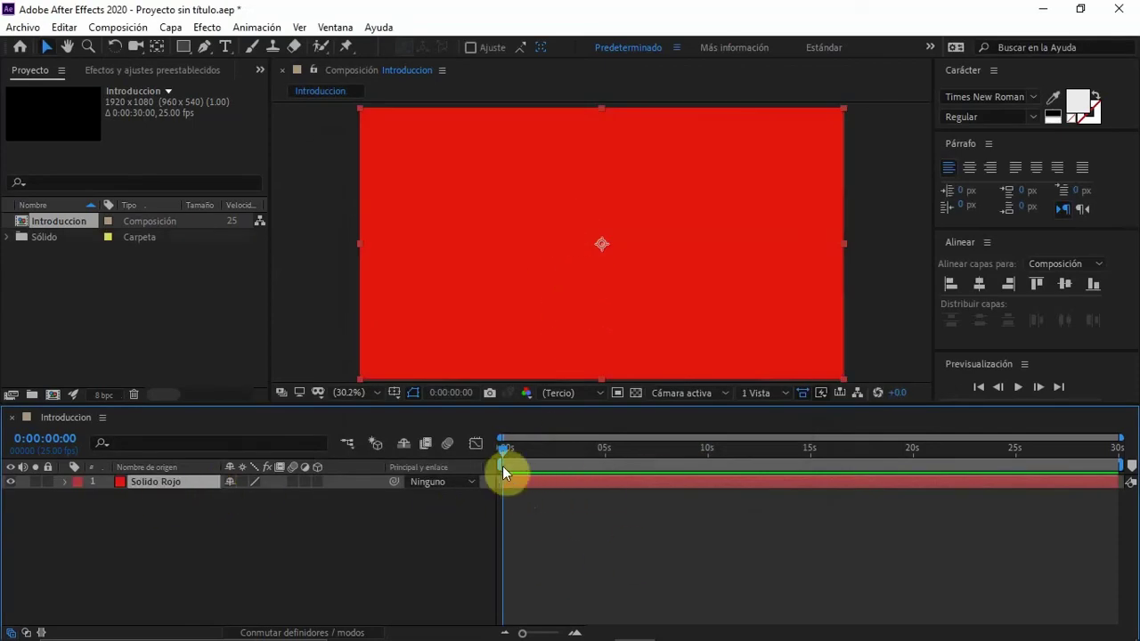
- Scrub the playhead through the timeline to the end and back to 0:00:16:05
left_click_drag(503, 449, 747, 456)
left_click_drag(746, 449, 1120, 458)
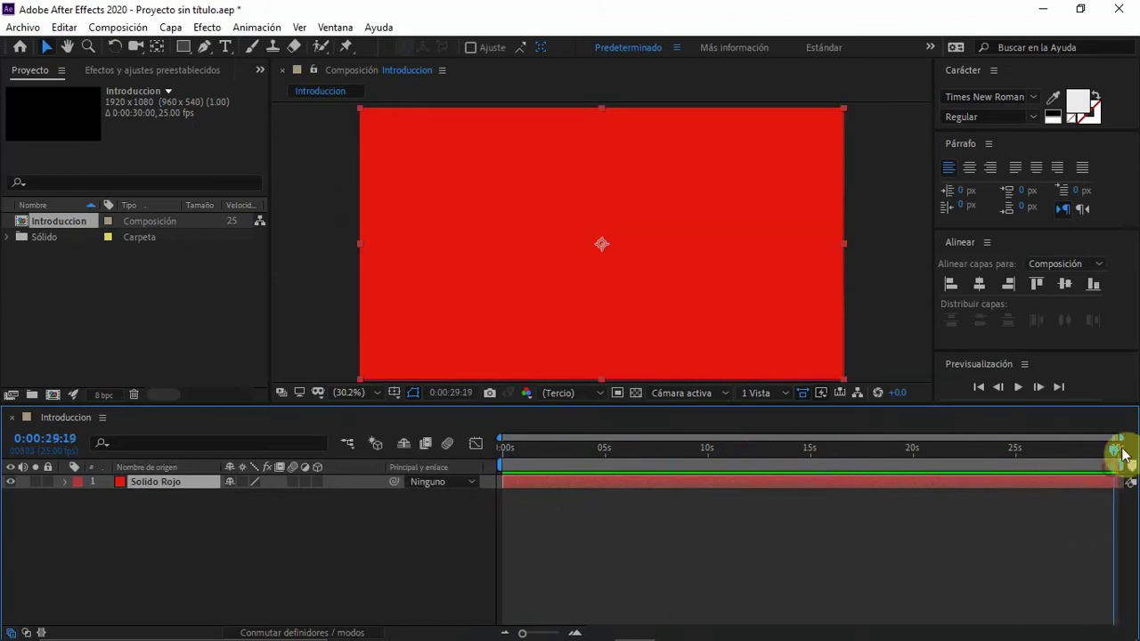
left_click_drag(646, 462, 835, 456)
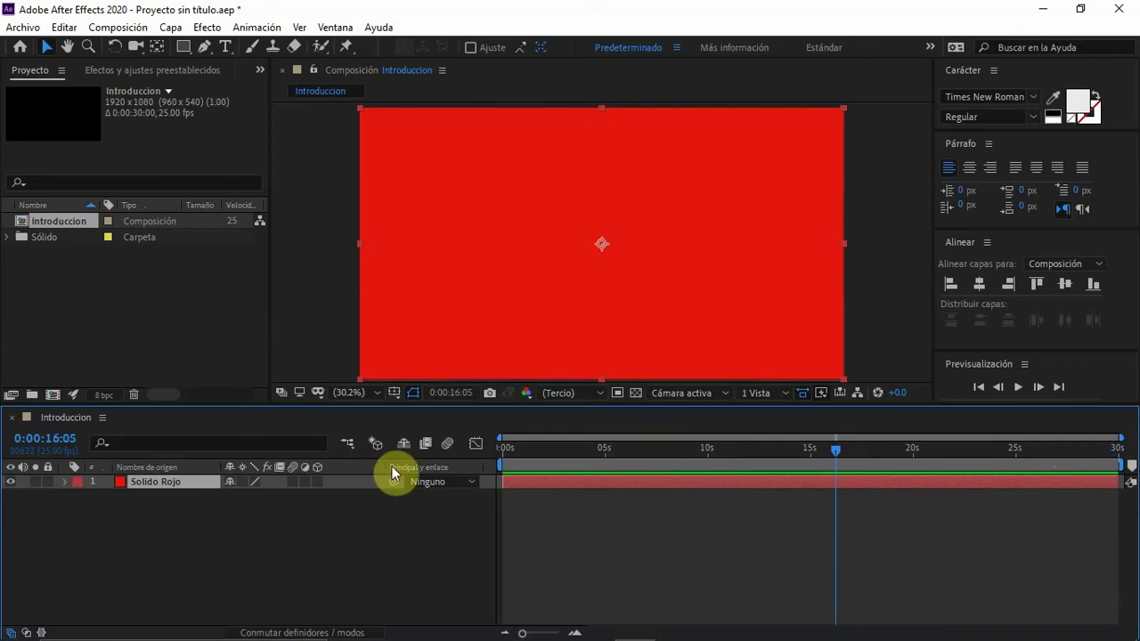
- Scale the red solid down to a centred rectangle, show the transparency grid, and make the rectangle slightly larger
left_click(490, 216)
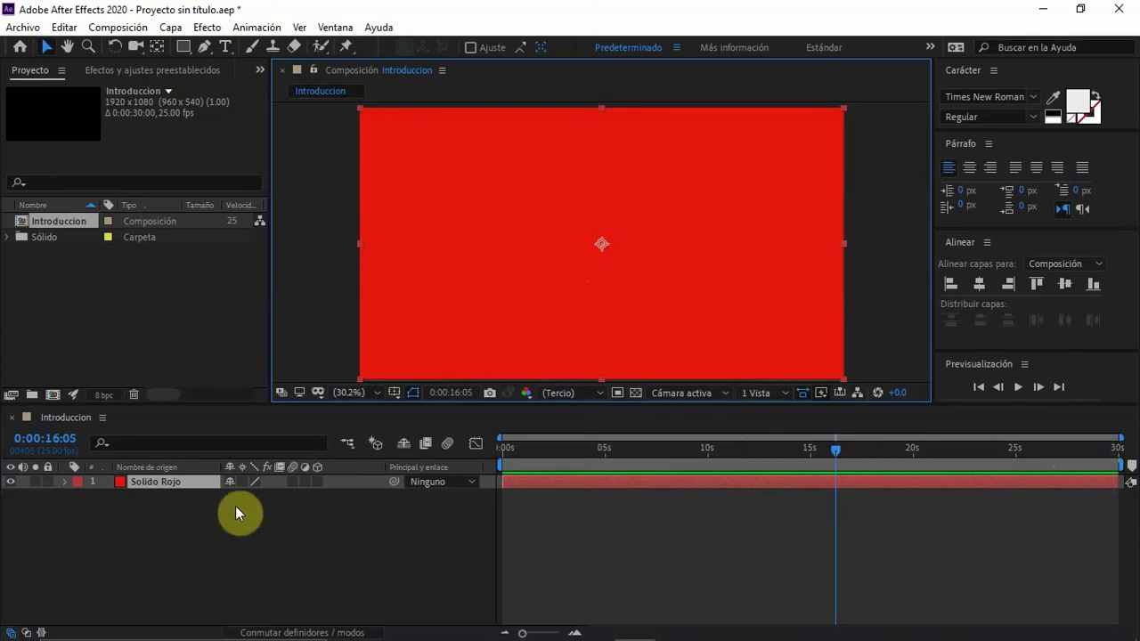
left_click_drag(358, 107, 513, 196)
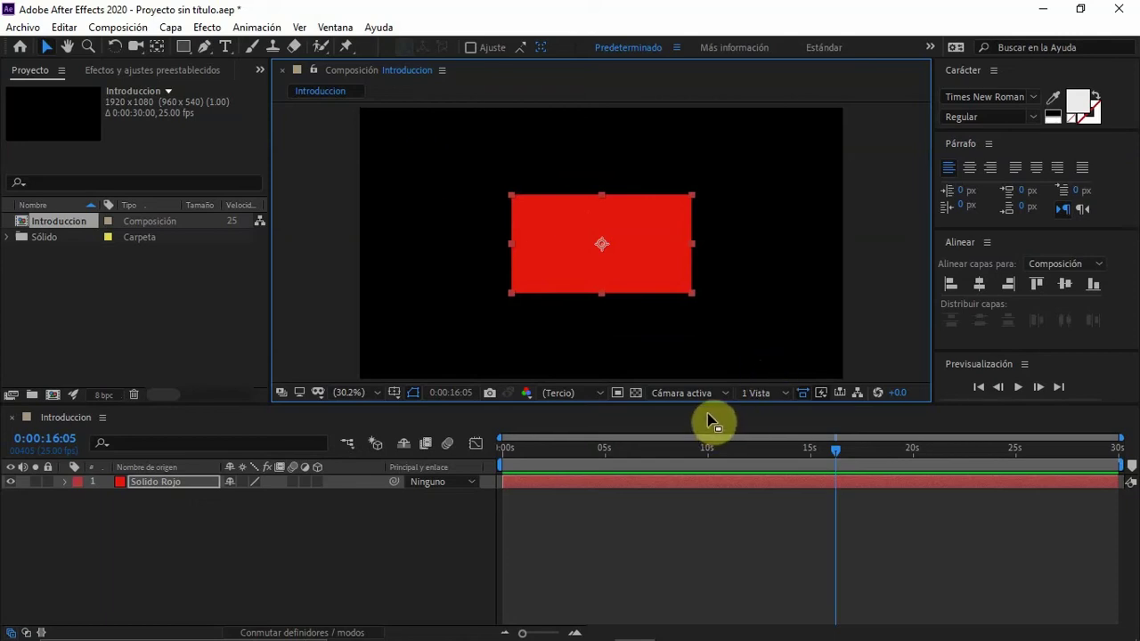
left_click(635, 394)
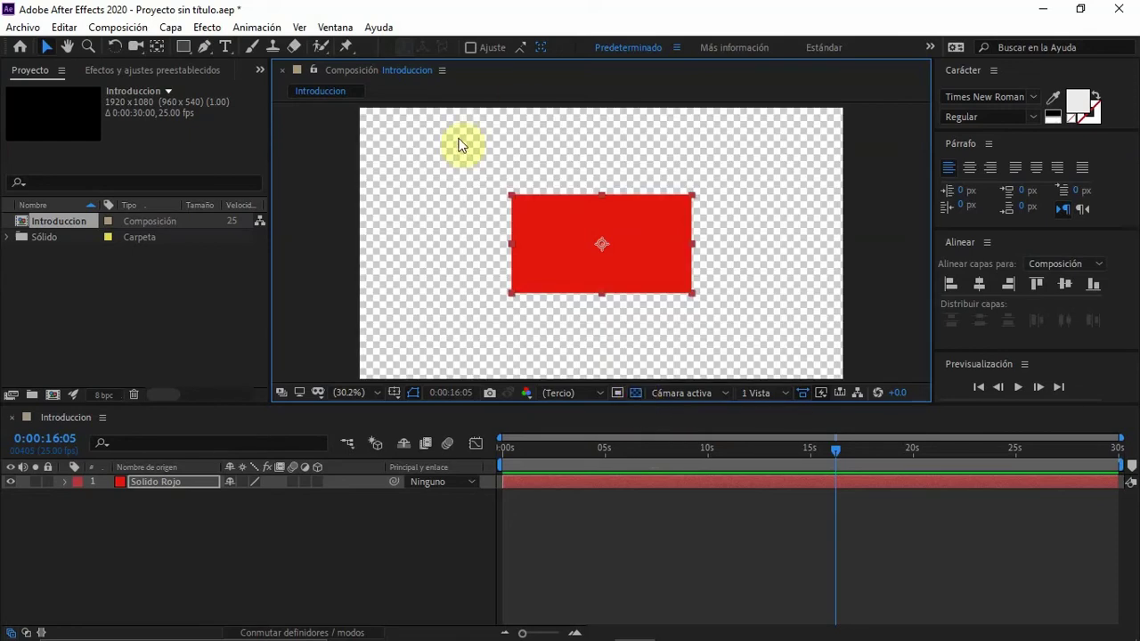
left_click(534, 188)
left_click_drag(511, 196, 493, 154)
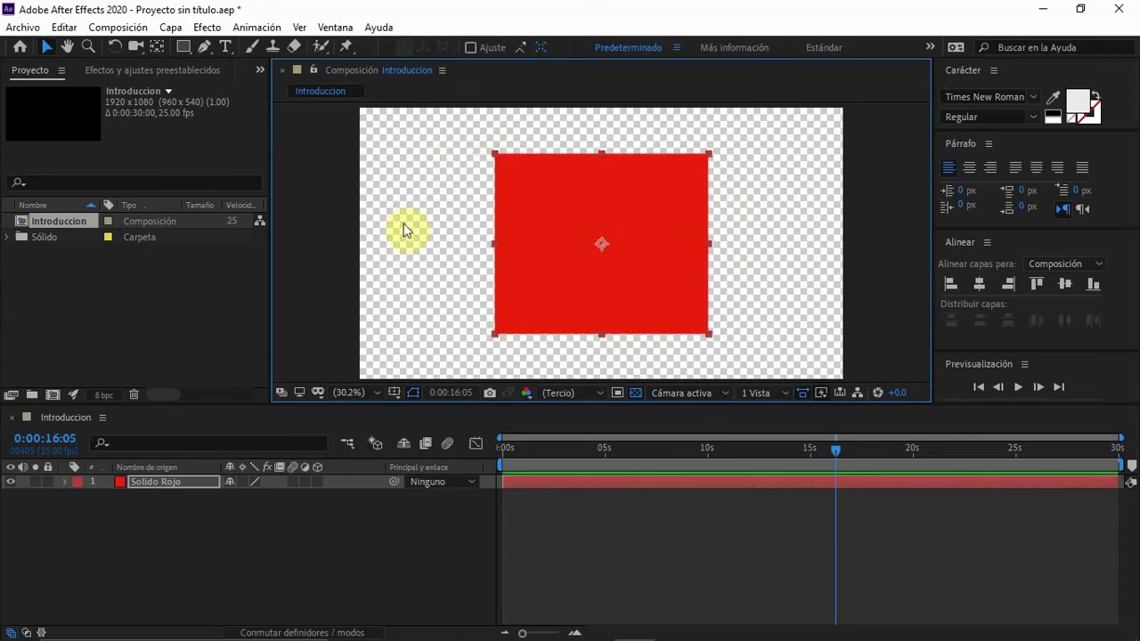
- Hide the transparency grid and scale the red solid up to fill the whole frame again
left_click(636, 392)
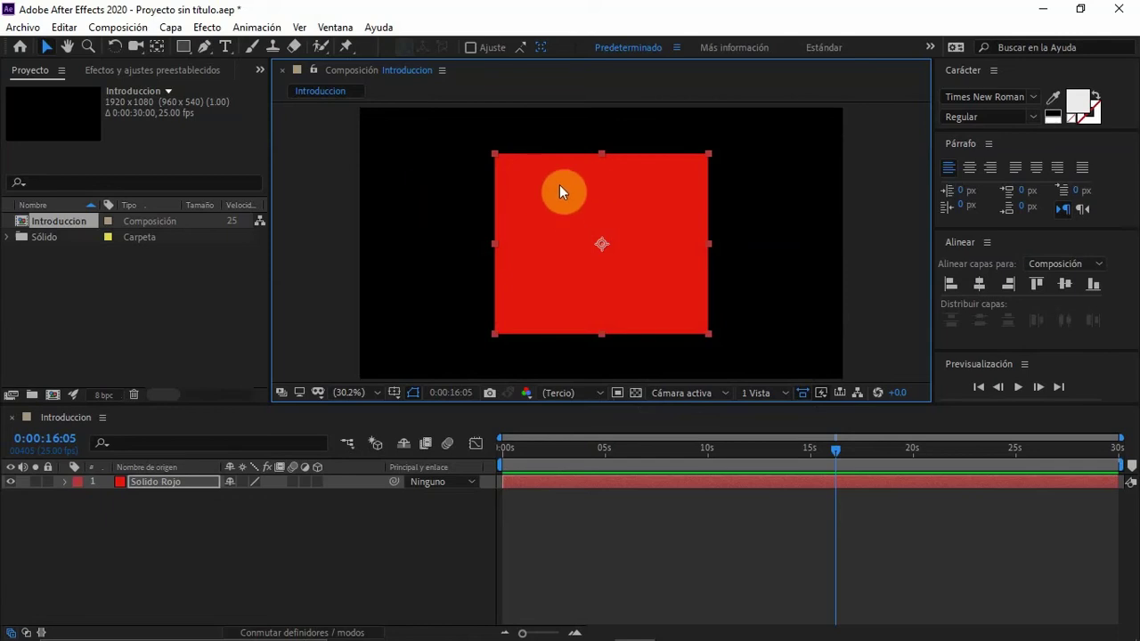
left_click_drag(495, 153, 359, 108)
left_click_drag(360, 108, 360, 104)
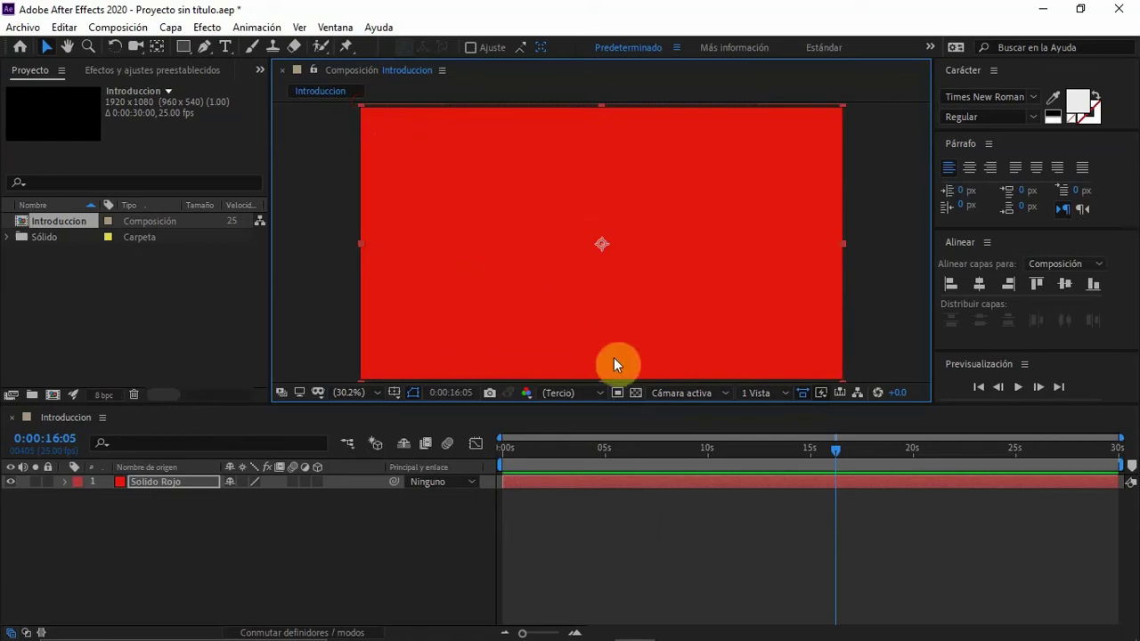
- Add a new empty text layer above Solido Rojo and move the playhead to 0:00:03:00
right_click(179, 517)
mouse_move(247, 334)
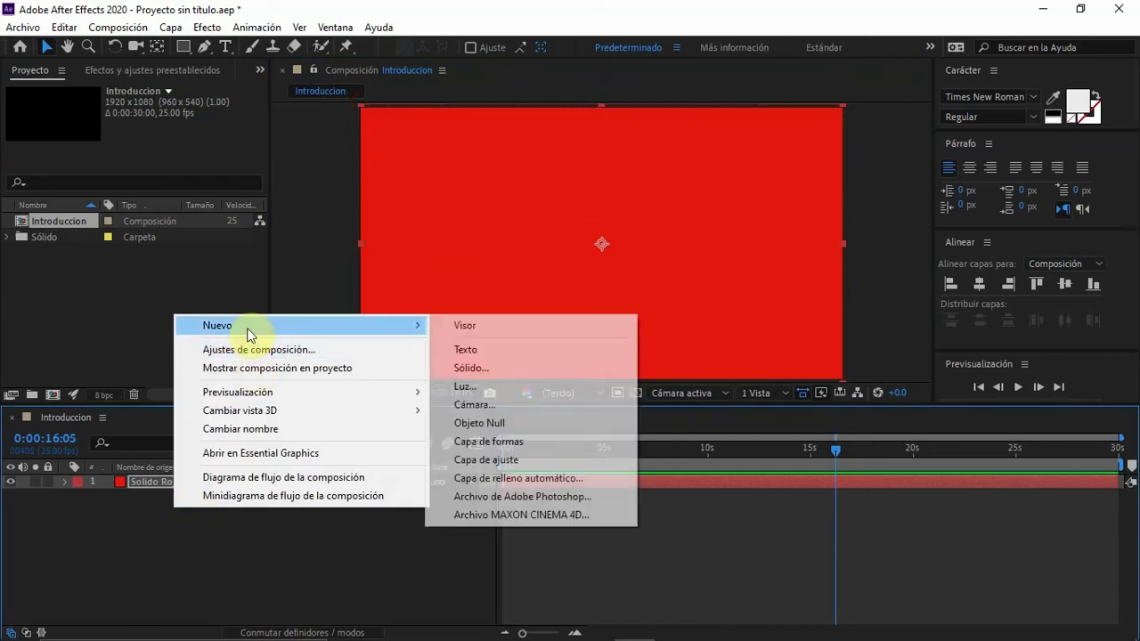
left_click(477, 352)
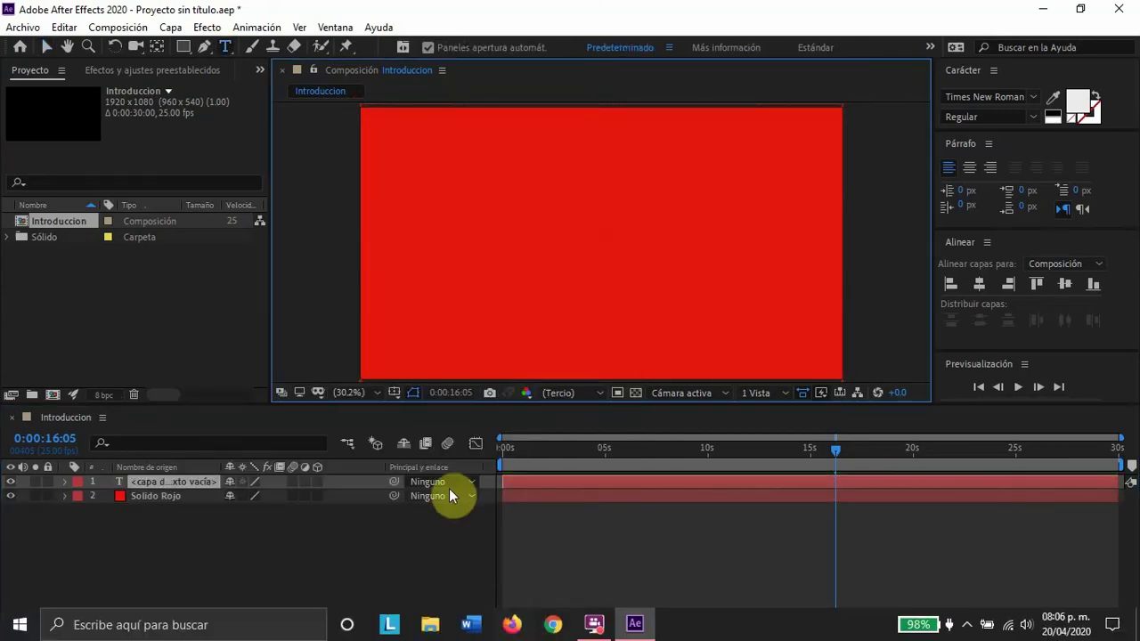
left_click_drag(514, 449, 565, 450)
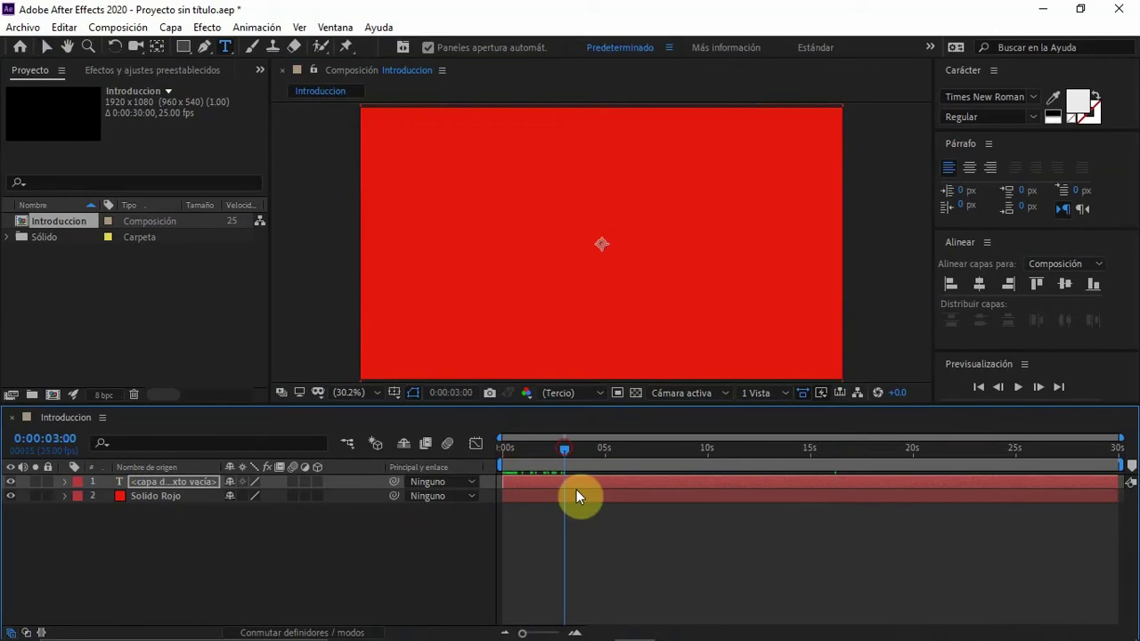
- Open the Solido Rojo layer in its own layer viewer and switch to the Selection tool
double_click(158, 497)
left_click(159, 497)
key("v")
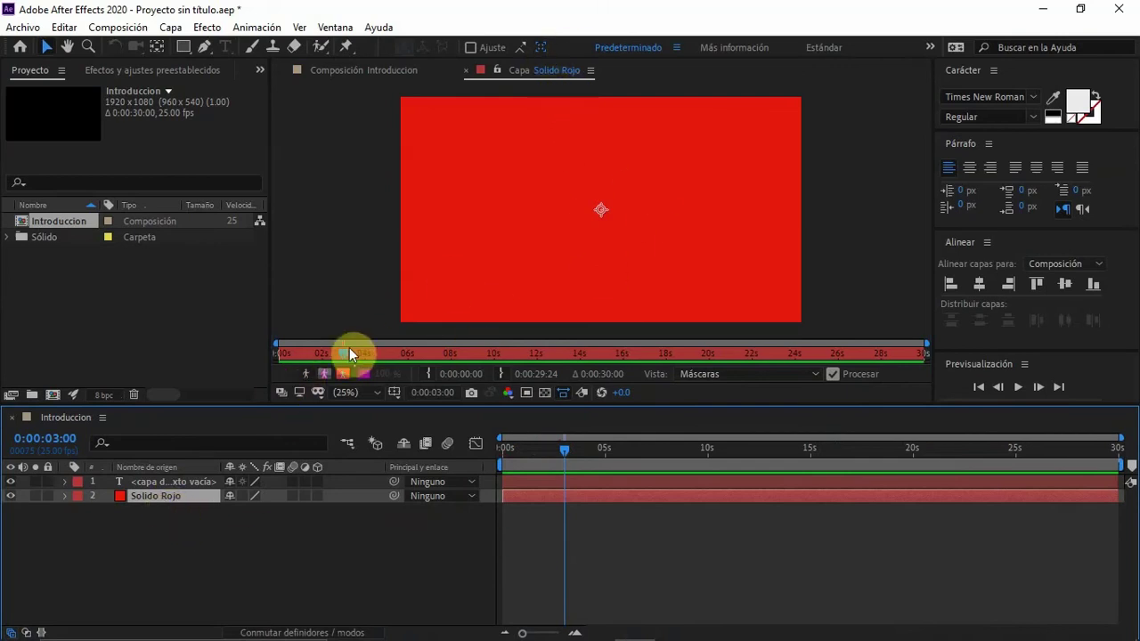
- Scrub the Solido Rojo layer viewer to 0:00:14:09, then close it to return to the Introduccion composition view
left_click_drag(350, 353, 785, 373)
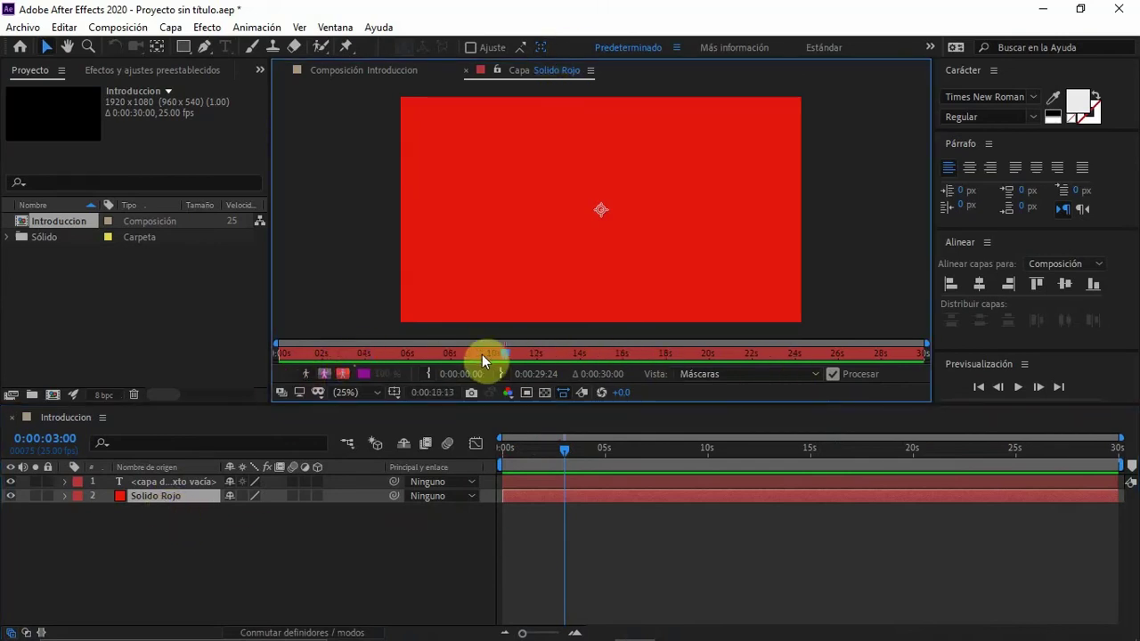
left_click_drag(380, 357, 588, 361)
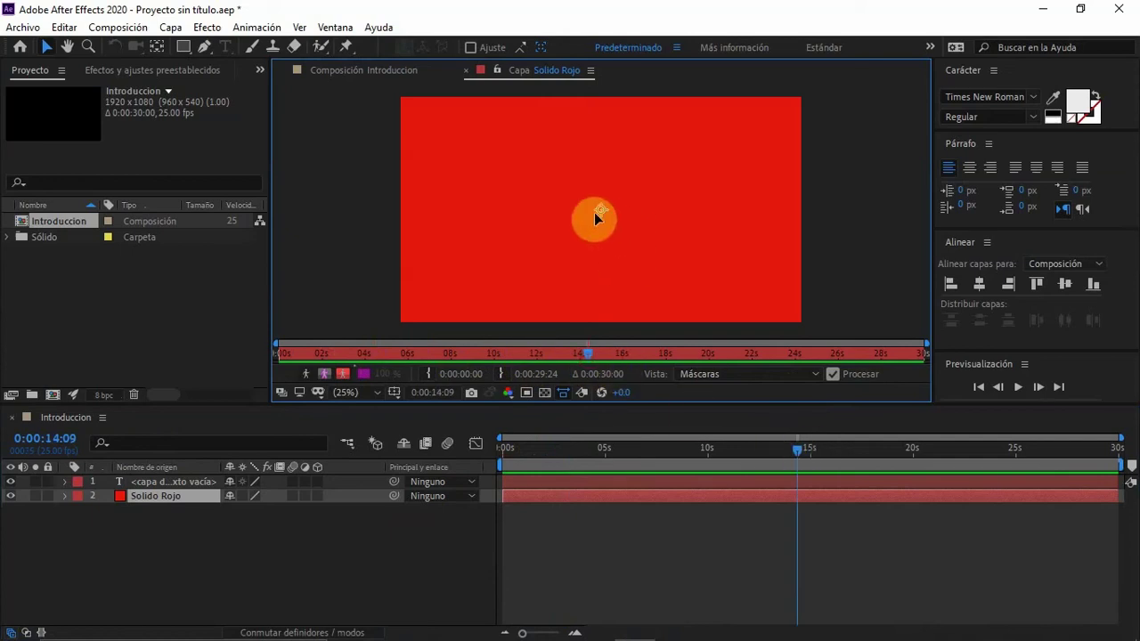
left_click(590, 71)
left_click(660, 78)
left_click(659, 328)
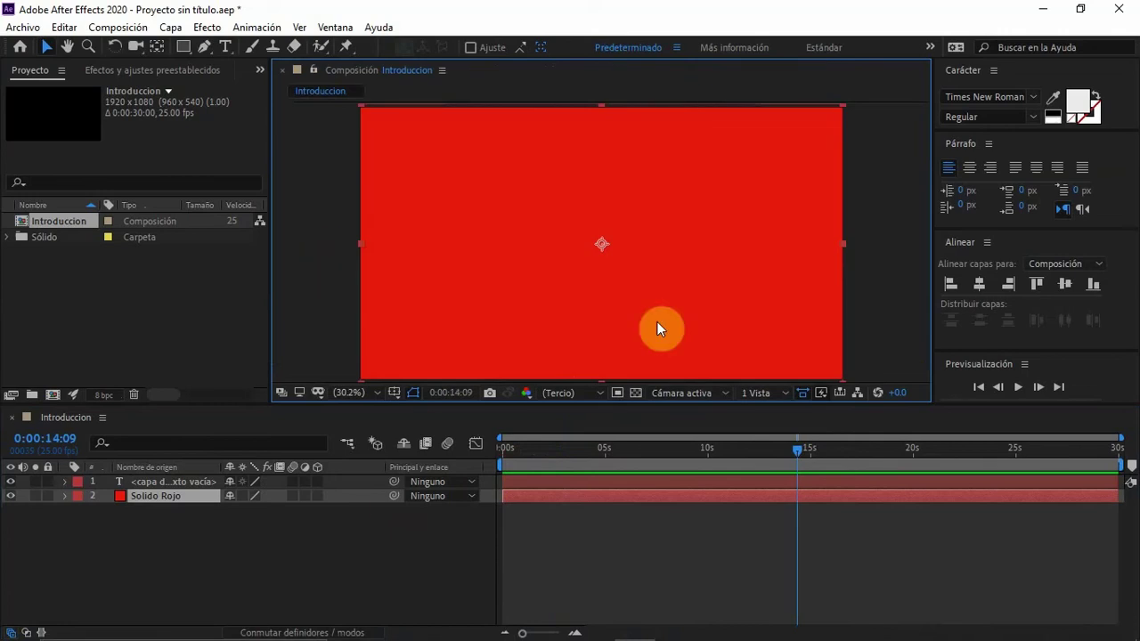
- Move the playhead to 0:00:05:18 and select the Solido Rojo layer with the Selection tool
left_click_drag(576, 452, 620, 445)
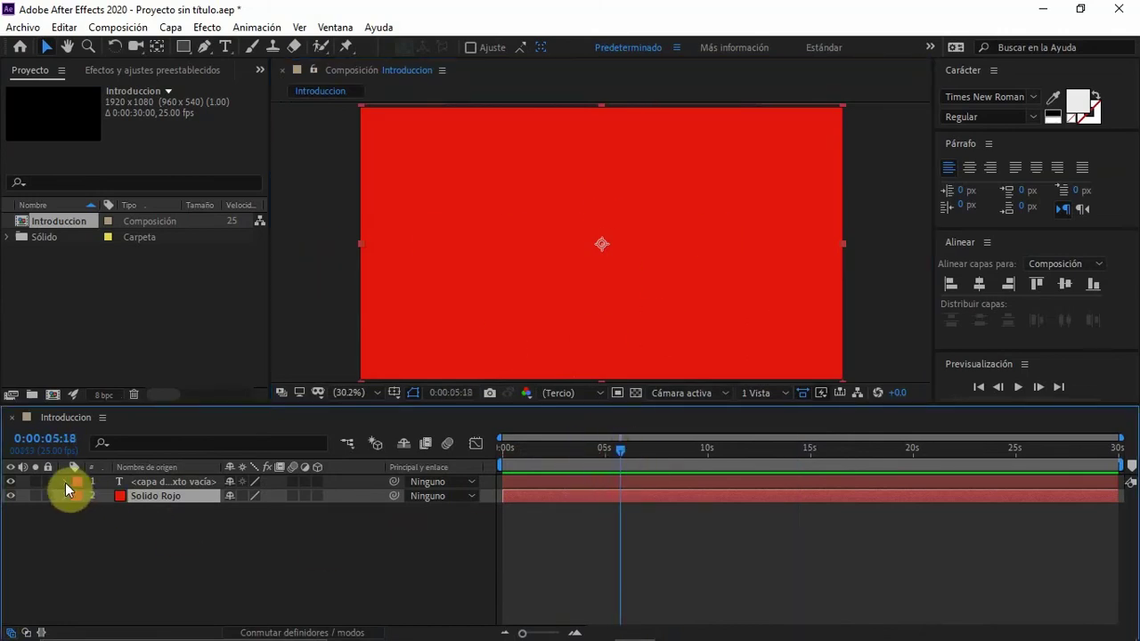
left_click(592, 483)
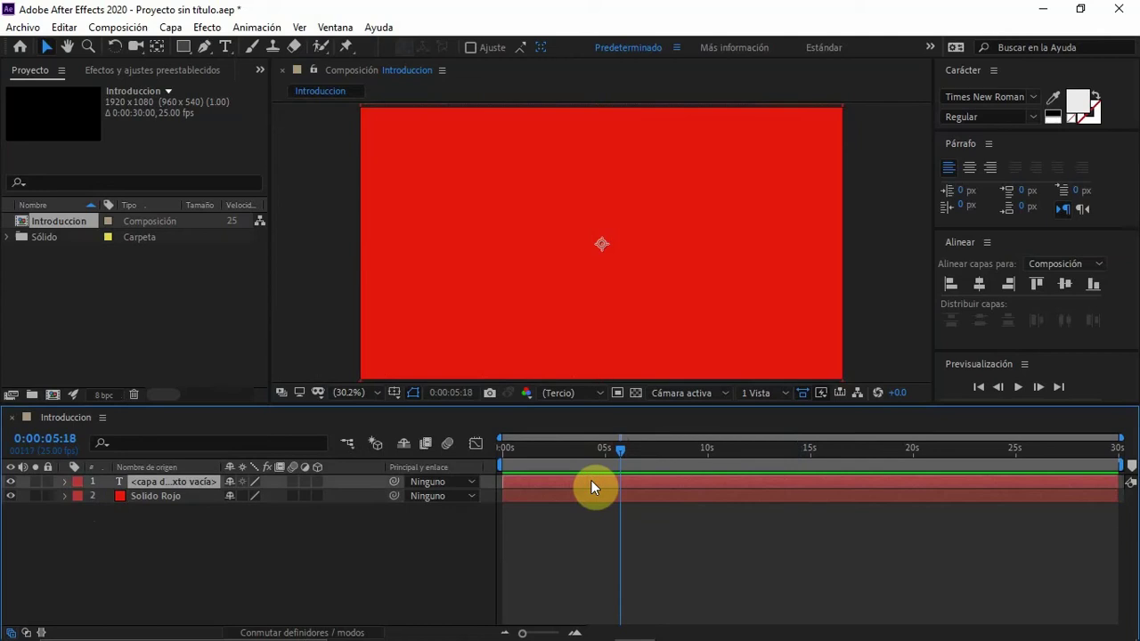
left_click(587, 229)
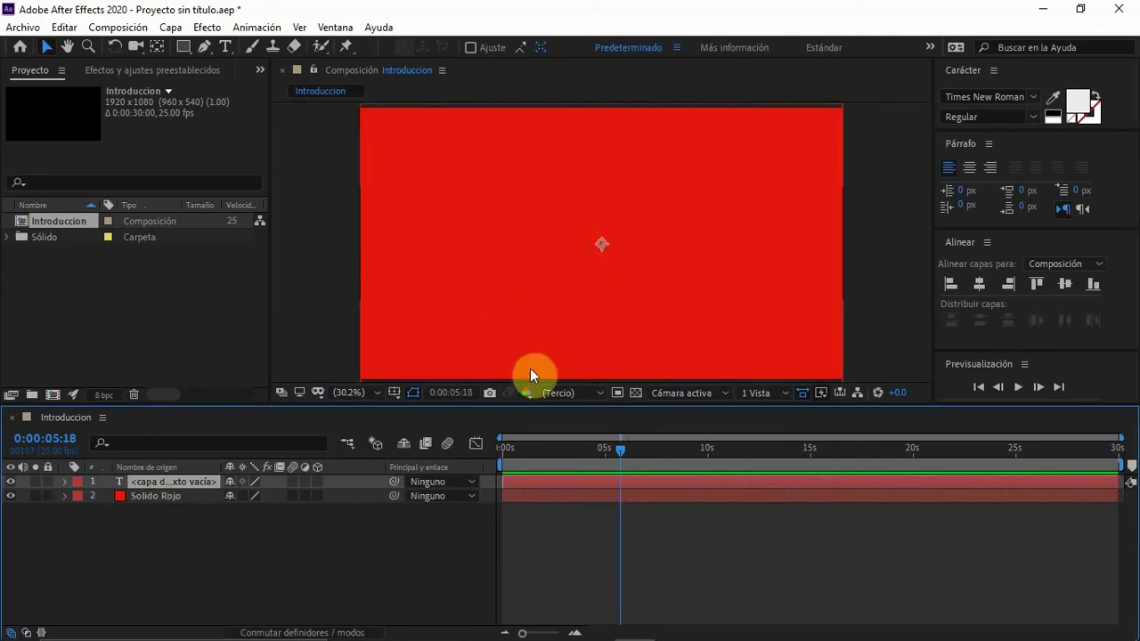
left_click(46, 49)
left_click(606, 234)
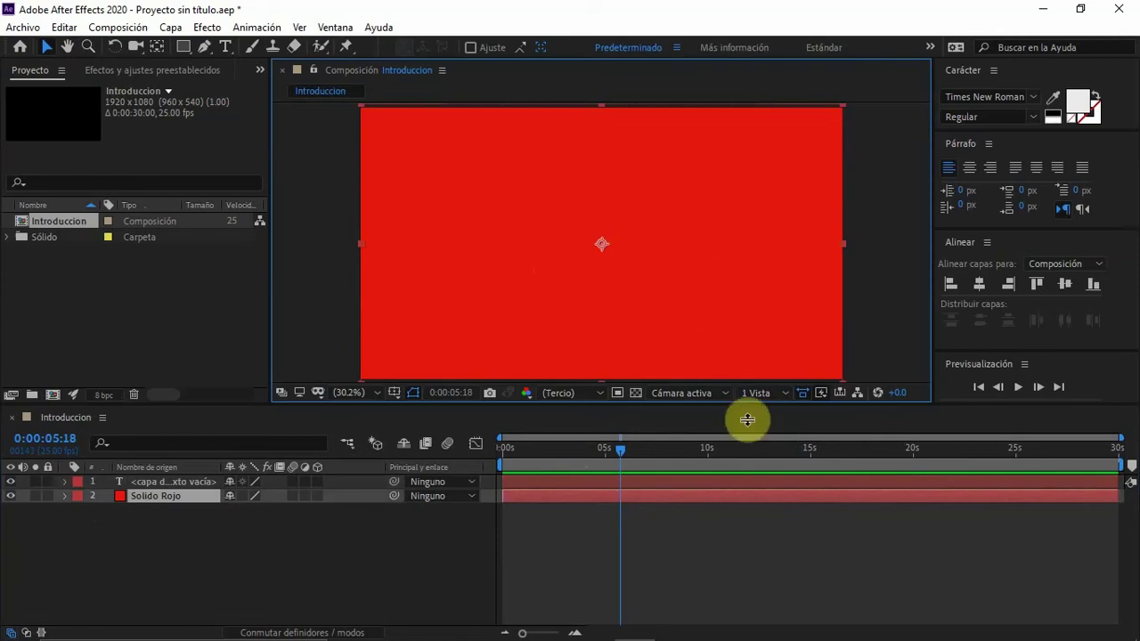
left_click(654, 499)
left_click(640, 246)
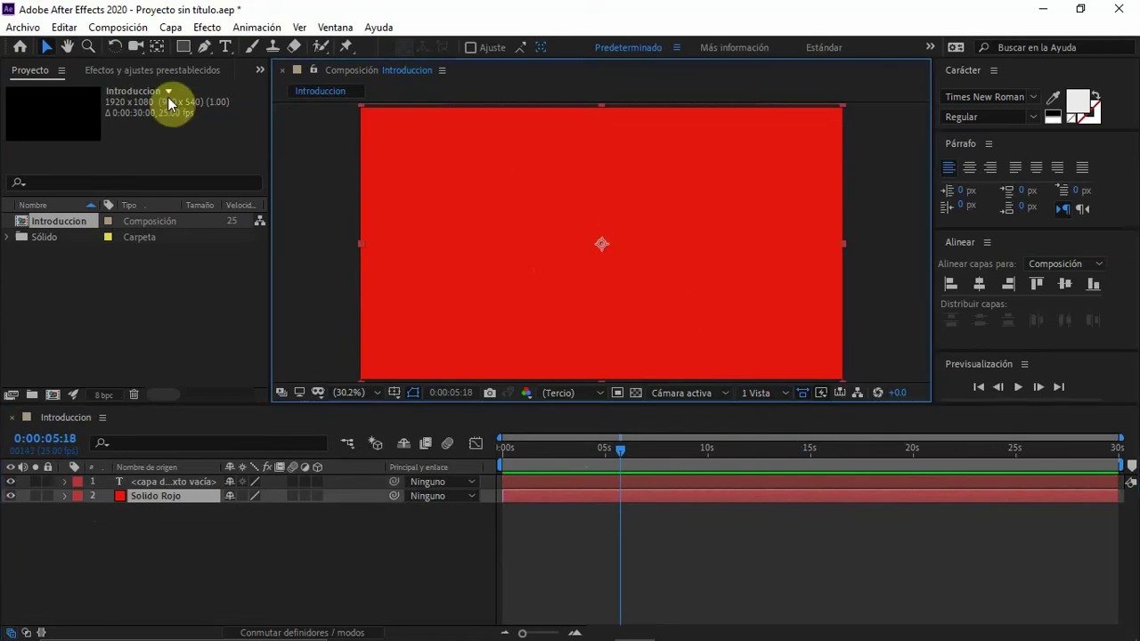
- Add a text layer reading HOLA on the red solid, slightly above and left of the frame's centre
left_click(68, 47)
mouse_move(512, 196)
left_mouse_down()
mouse_move(534, 206)
mouse_move(519, 201)
mouse_move(540, 193)
mouse_move(534, 204)
mouse_move(479, 206)
mouse_move(524, 191)
mouse_move(511, 193)
left_mouse_up()
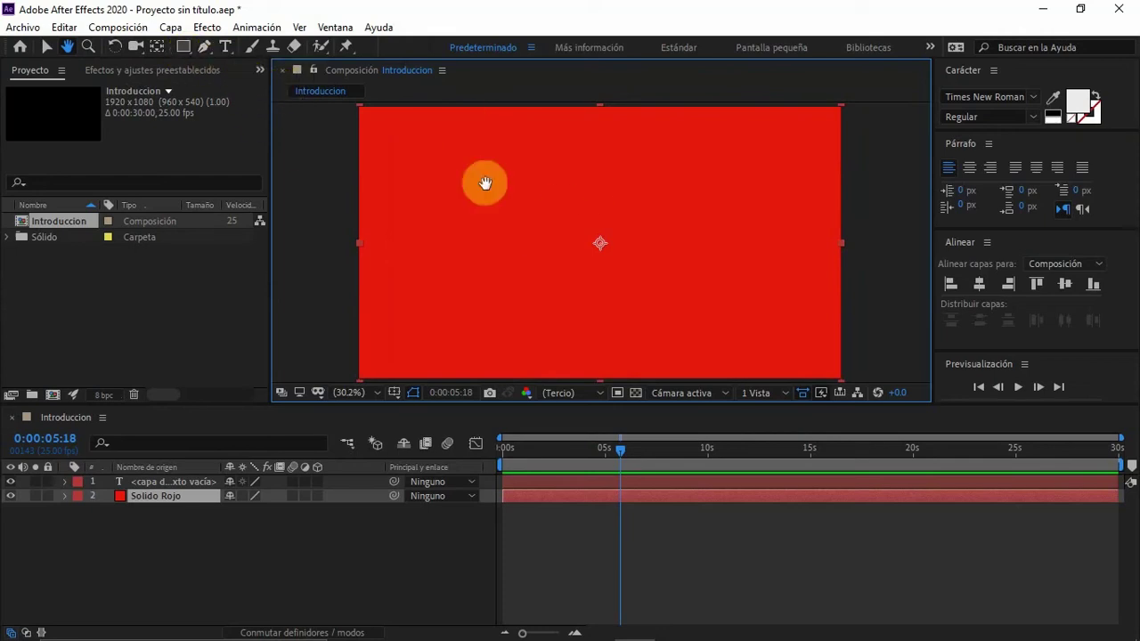
left_click(230, 54)
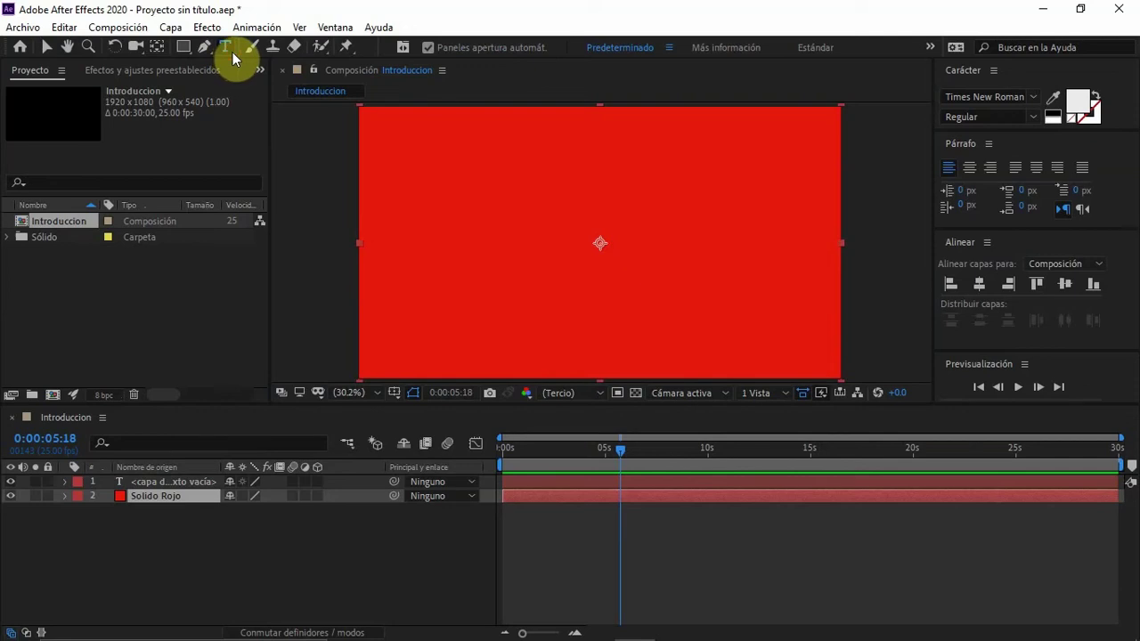
left_click(508, 232)
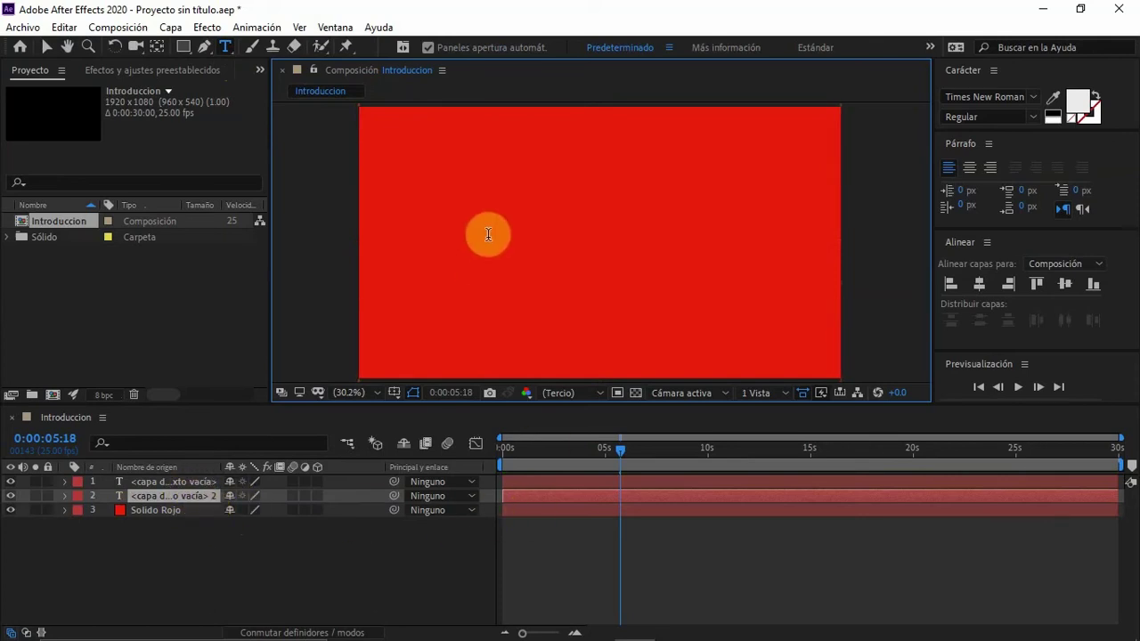
left_click(505, 227)
type("HOLA")
- Select the HOLA text and set its font to Berlin Sans FB in the Bold style
left_click(502, 225)
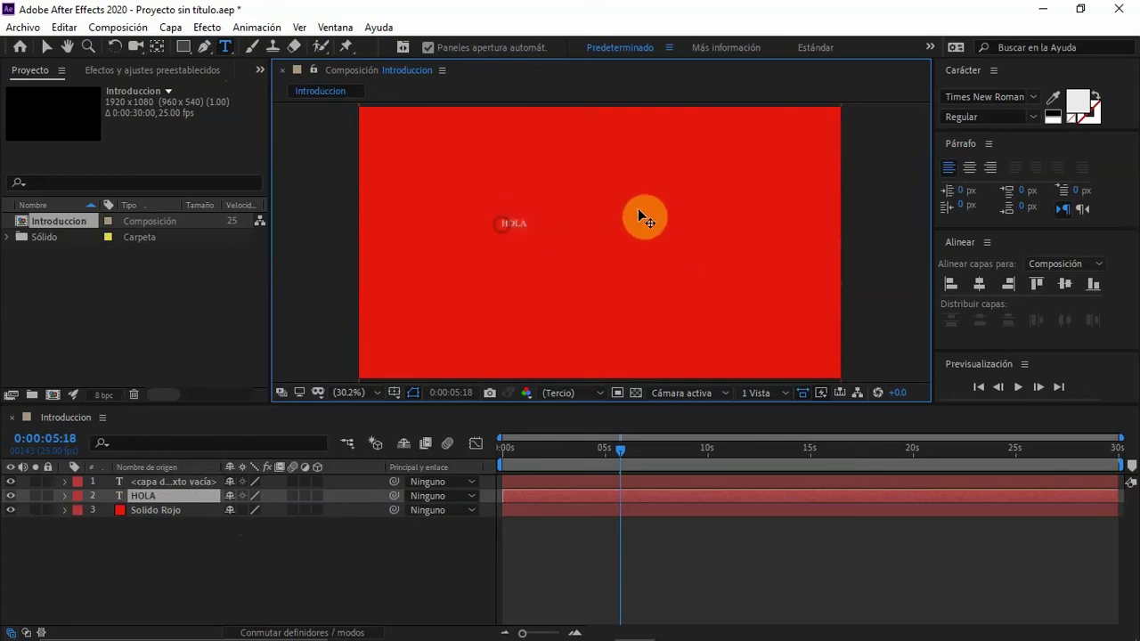
left_click(1033, 97)
scroll(845, 222, "down", 7)
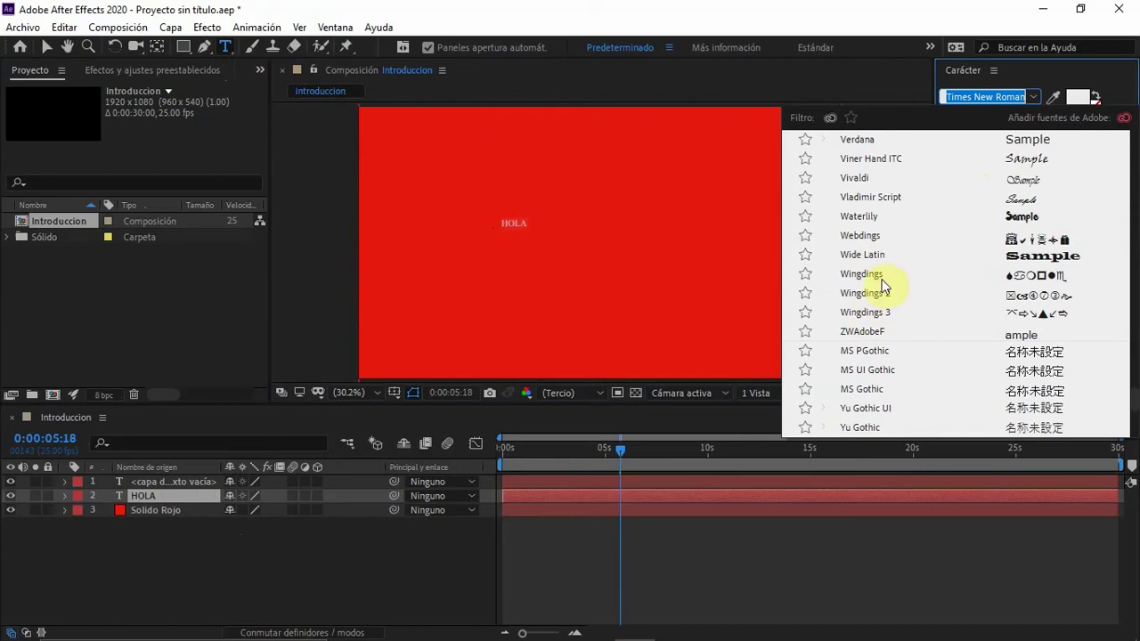
scroll(879, 332, "down", 4)
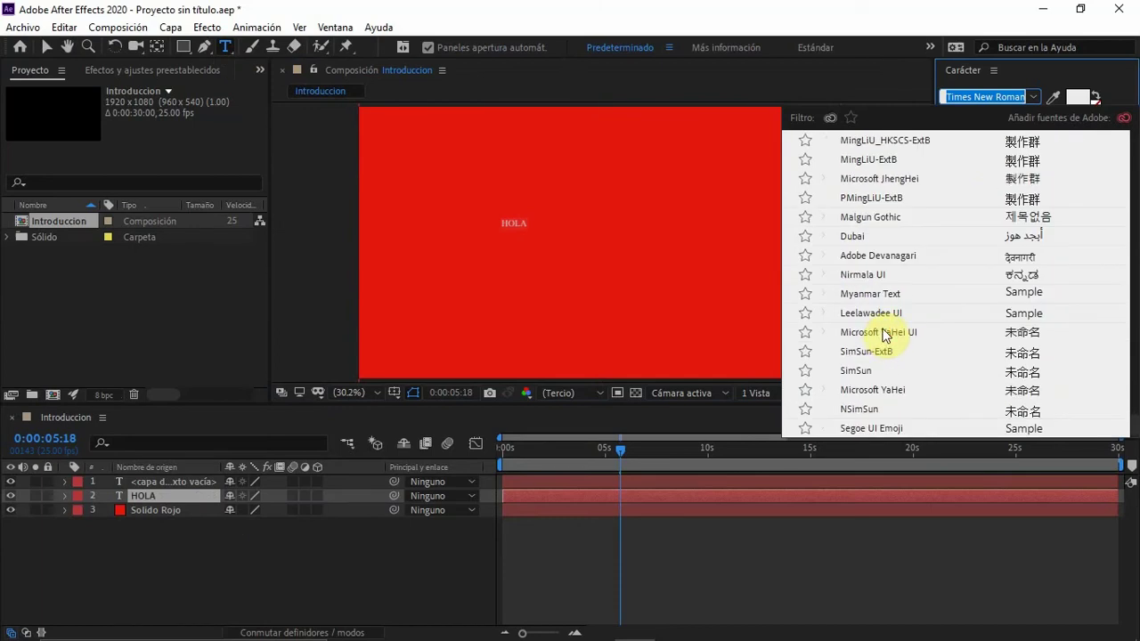
scroll(877, 329, "up", 9)
scroll(872, 302, "up", 15)
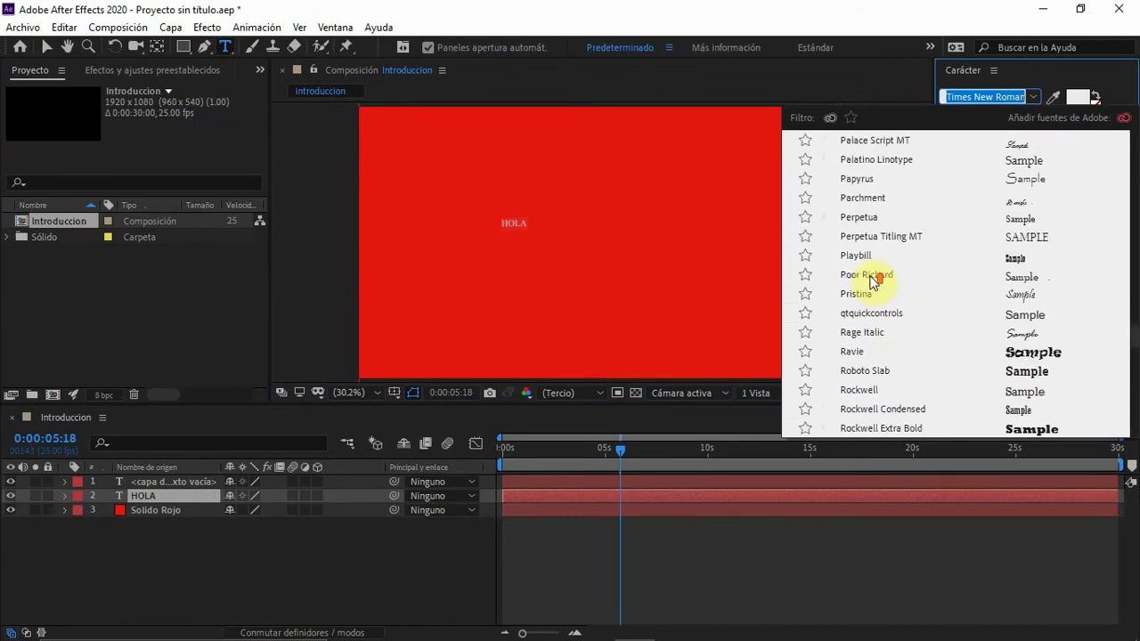
scroll(888, 266, "up", 10)
scroll(888, 266, "down", 2)
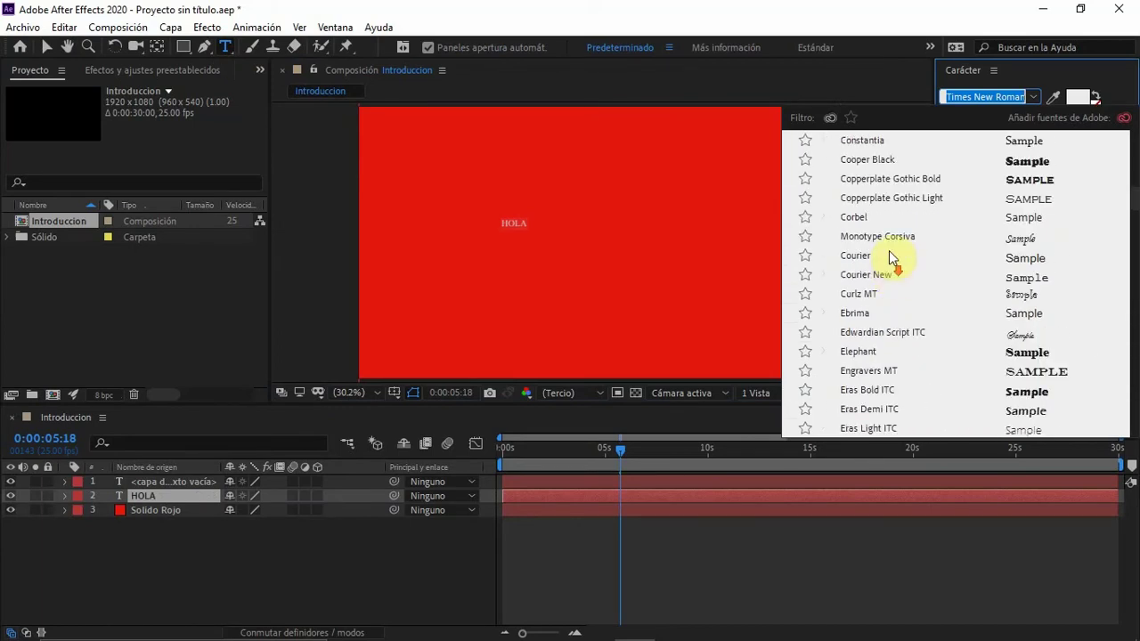
scroll(875, 331, "down", 4)
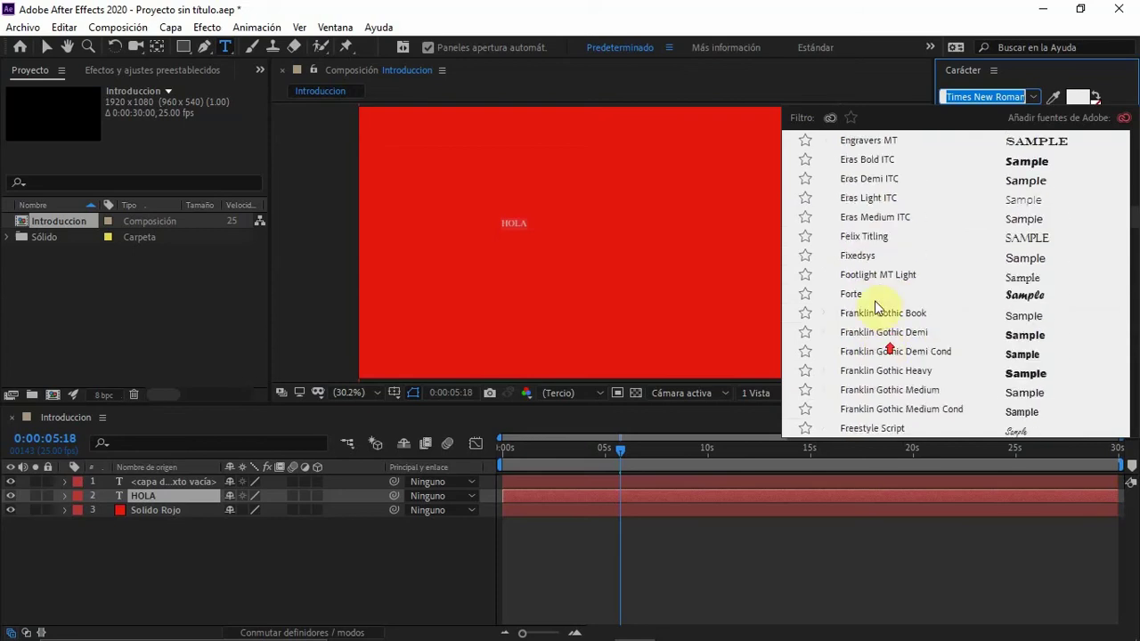
scroll(878, 305, "up", 15)
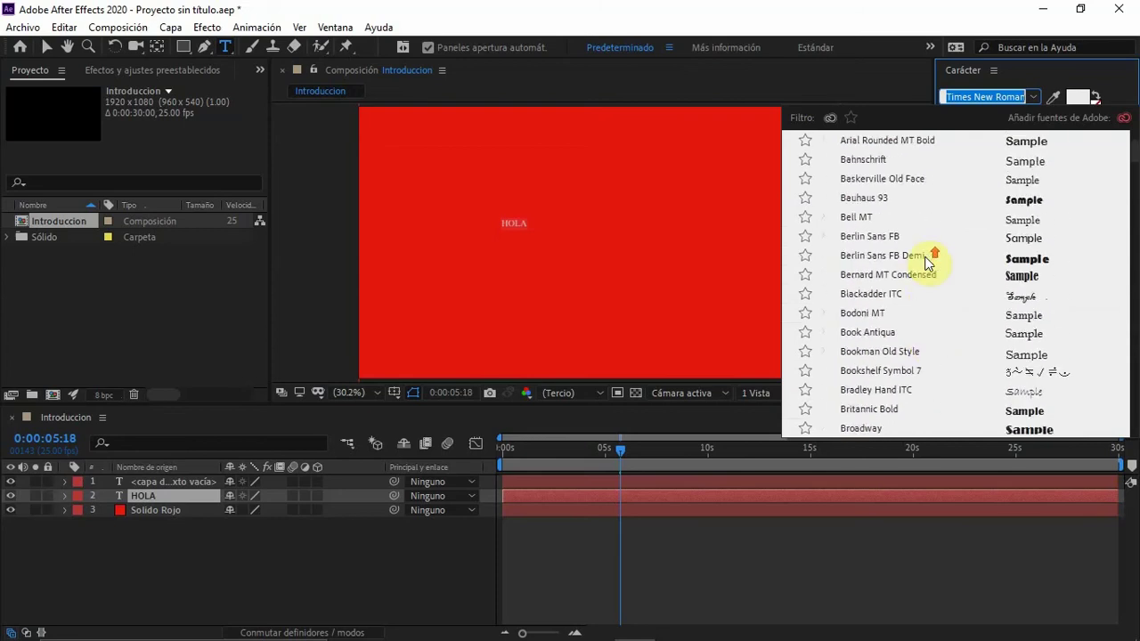
left_click(876, 236)
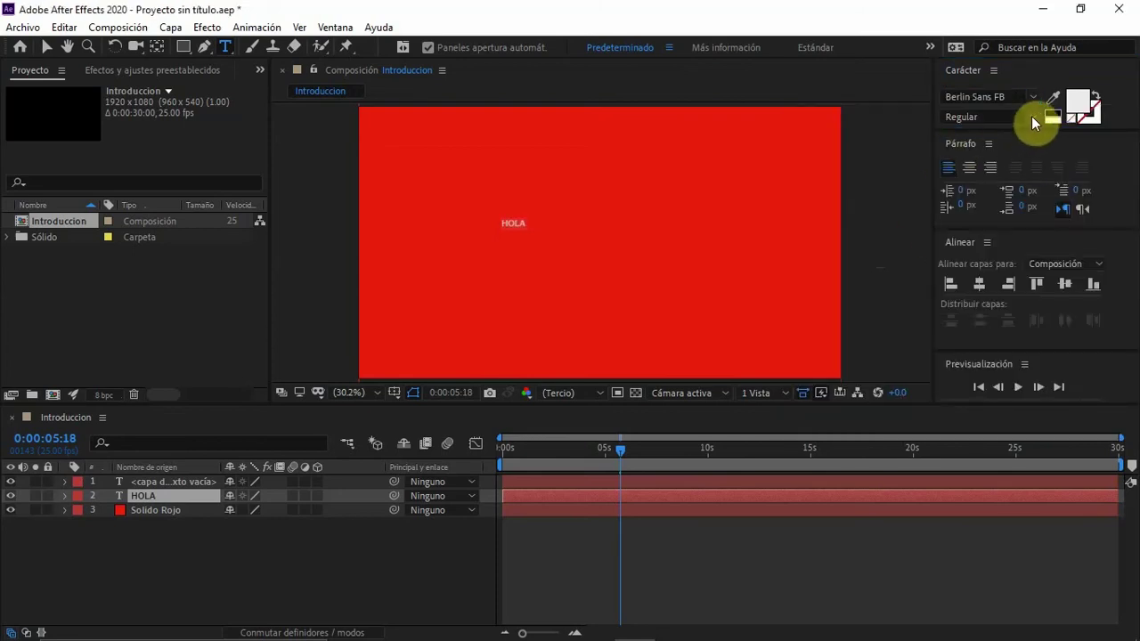
left_click(1031, 116)
left_click(977, 152)
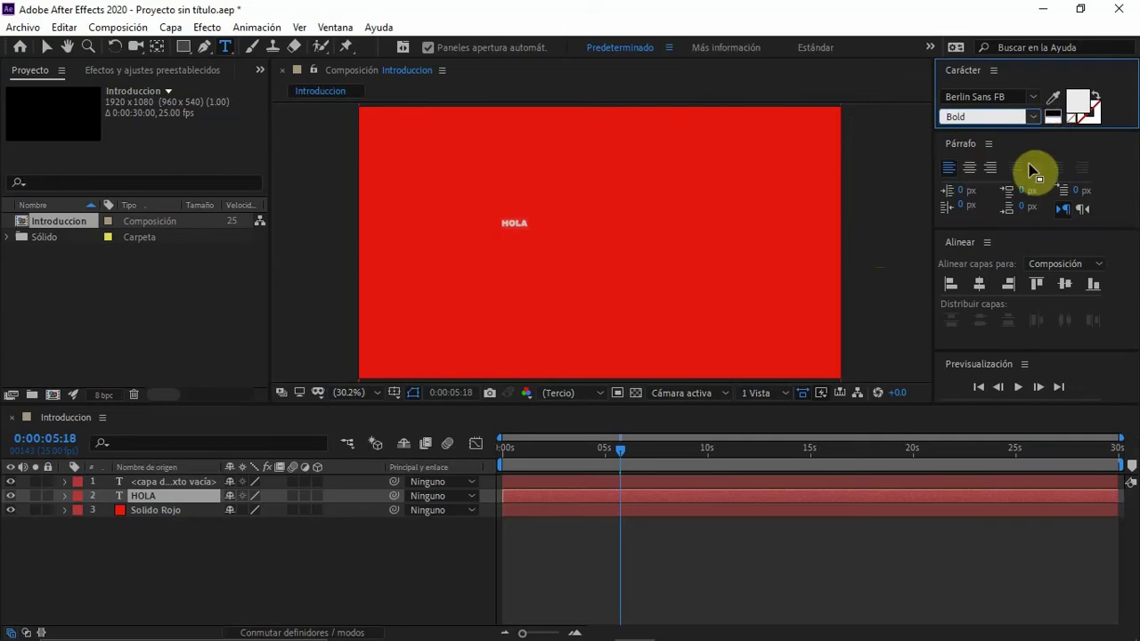
- Set the HOLA text's size to 120 px and expand the character settings to show all options
left_click_drag(1059, 131, 1064, 170)
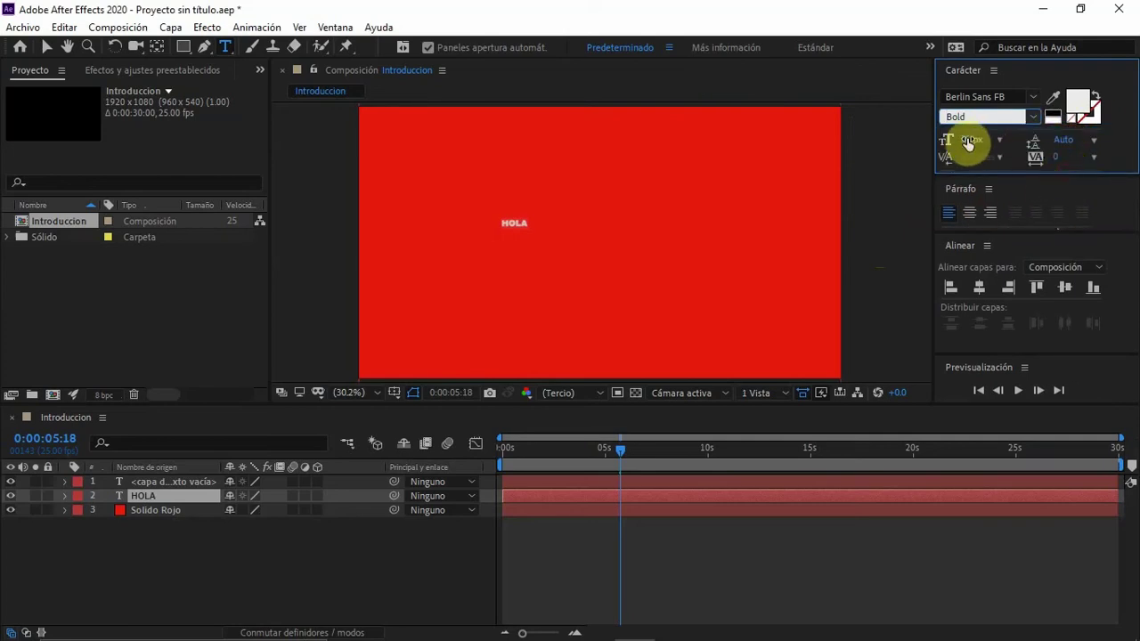
left_click_drag(967, 138, 1016, 133)
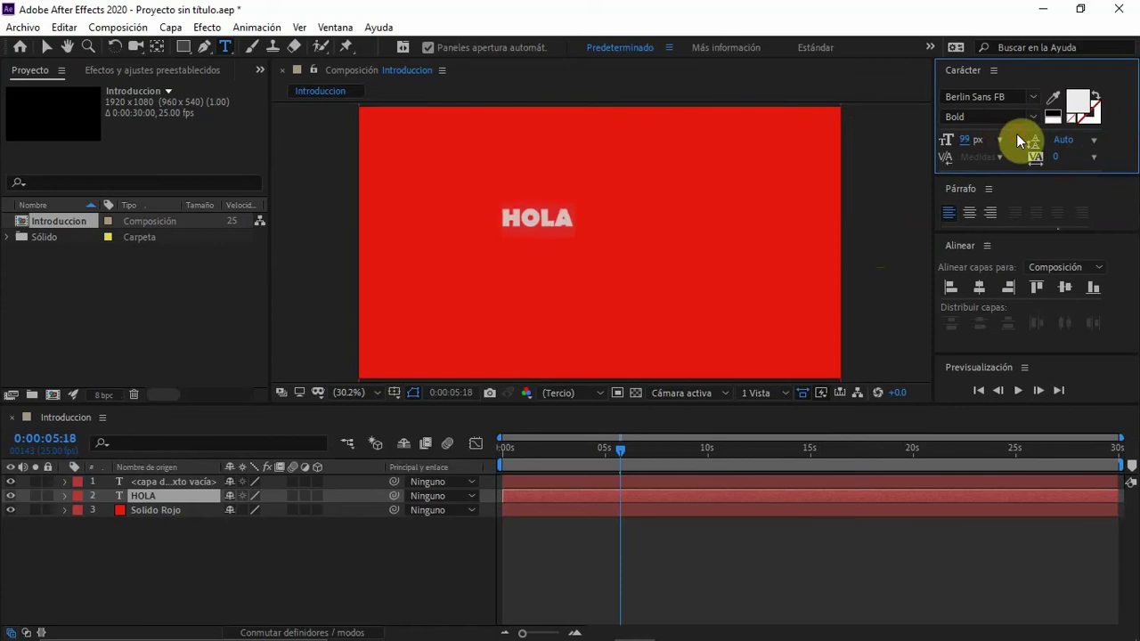
left_click(969, 139)
type("120")
key("Return")
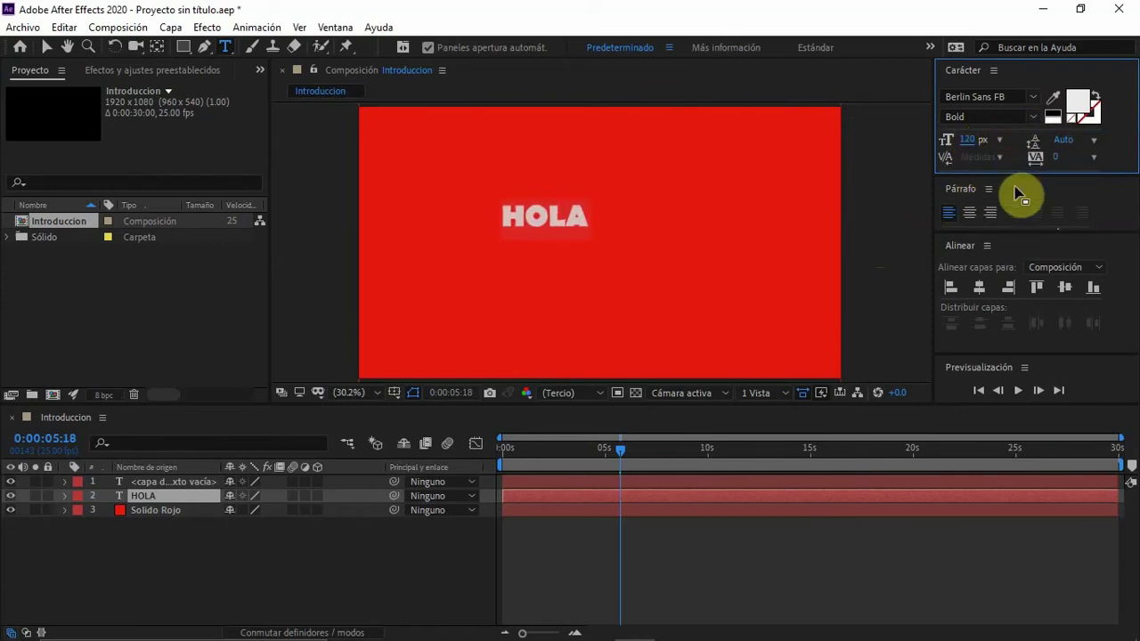
left_click_drag(1018, 174, 1017, 274)
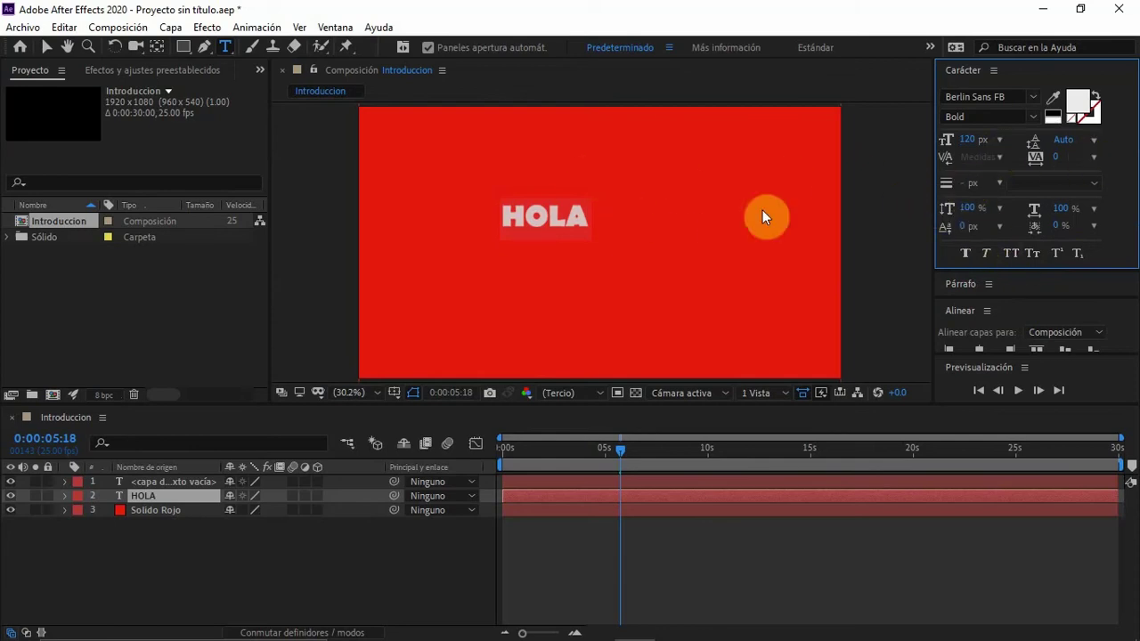
- Add a second line reading A TODOS below HOLA in the same text layer
left_click(583, 214)
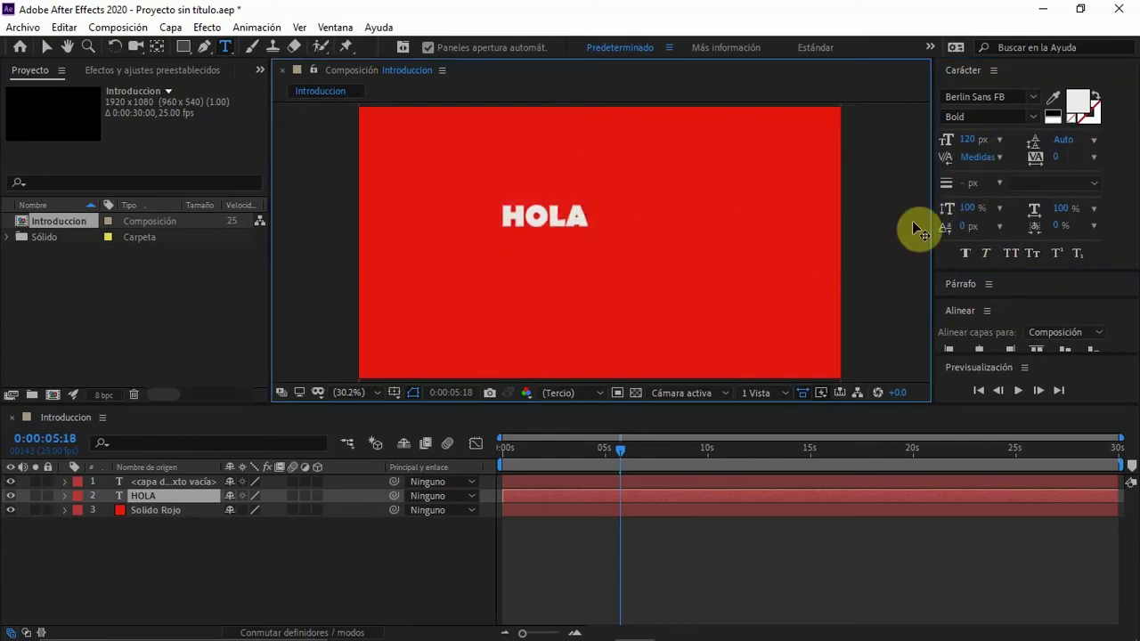
key("Return")
type("}")
key("BackSpace")
type("A TODOS")
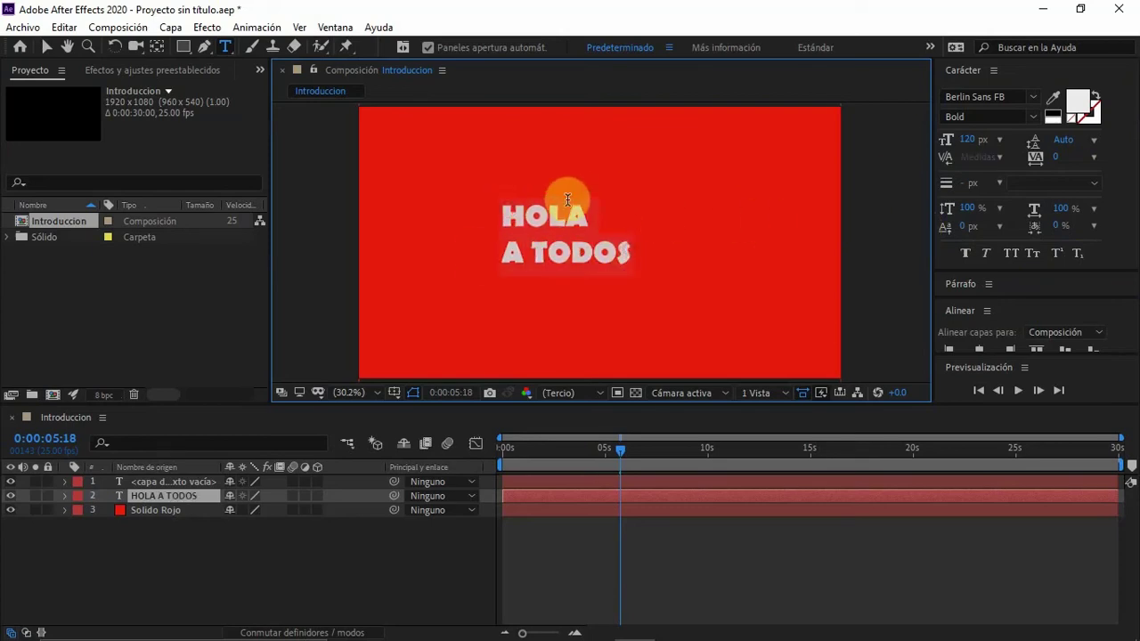
- Set the line spacing of the HOLA A TODOS text to 161 px and its tracking to 65
left_click(1092, 140)
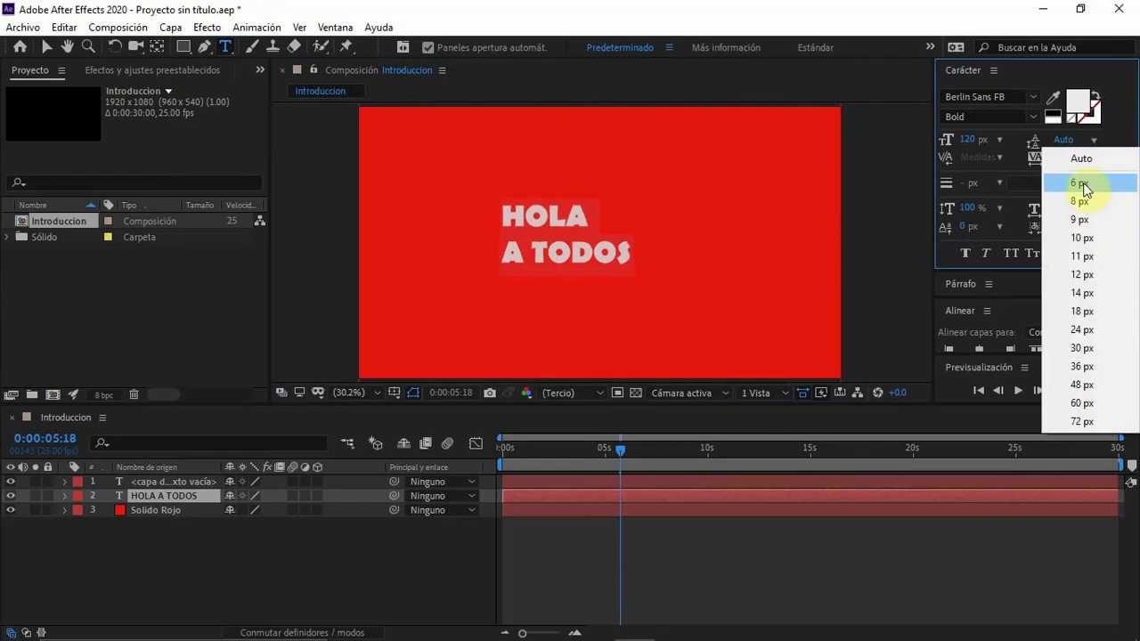
left_click(1081, 238)
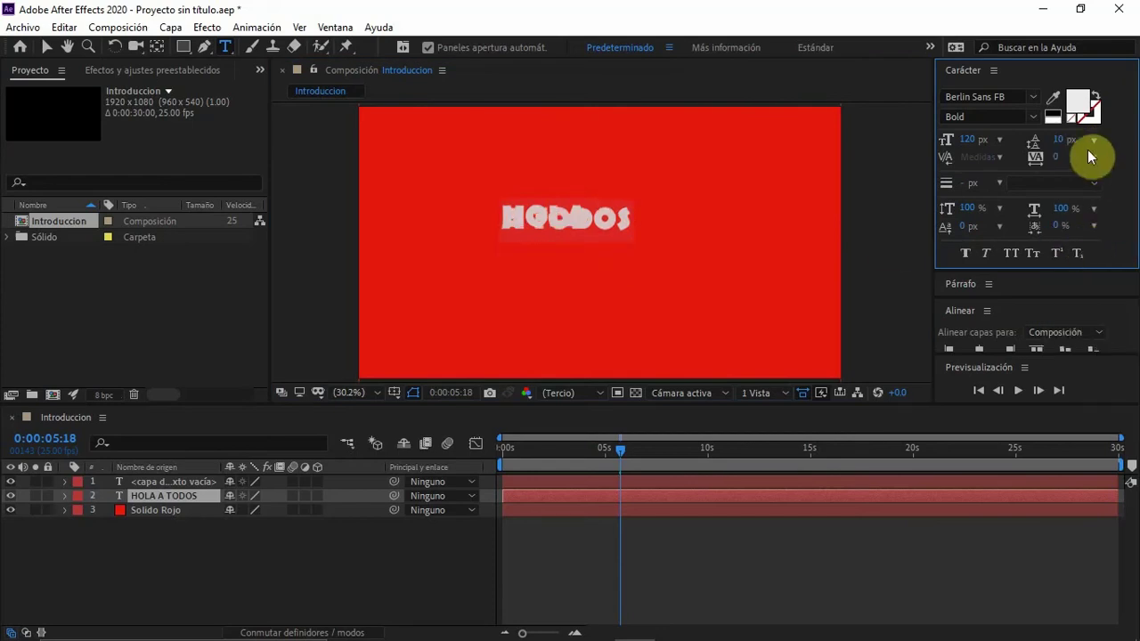
left_click_drag(1055, 138, 1129, 133)
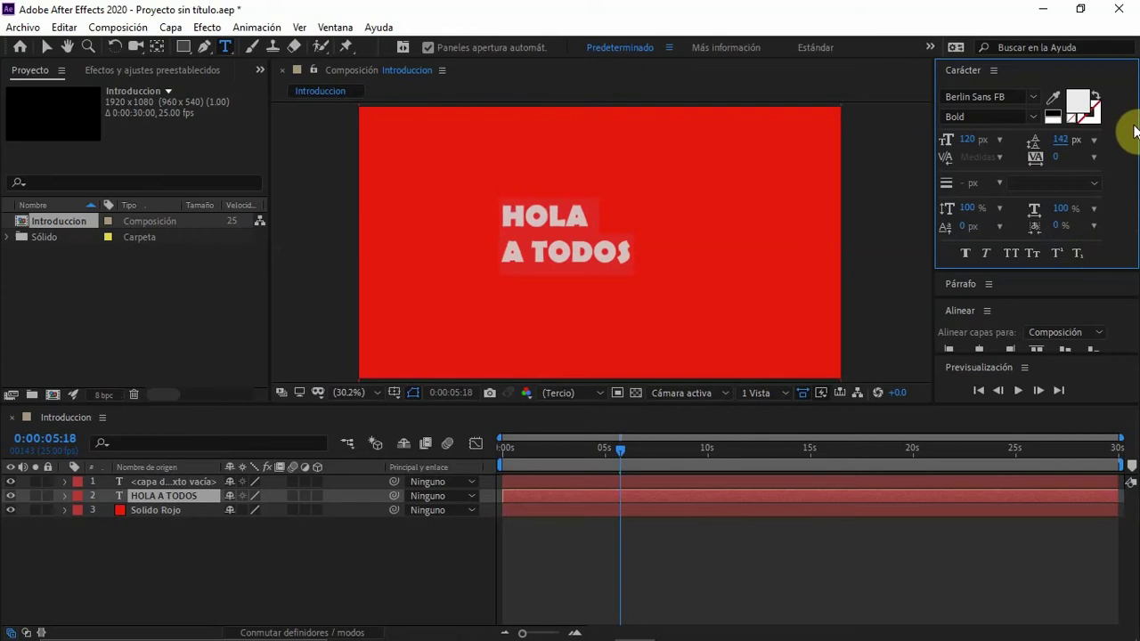
mouse_move(1059, 140)
left_mouse_down()
mouse_move(1090, 140)
mouse_move(1056, 145)
mouse_move(1074, 140)
left_mouse_up()
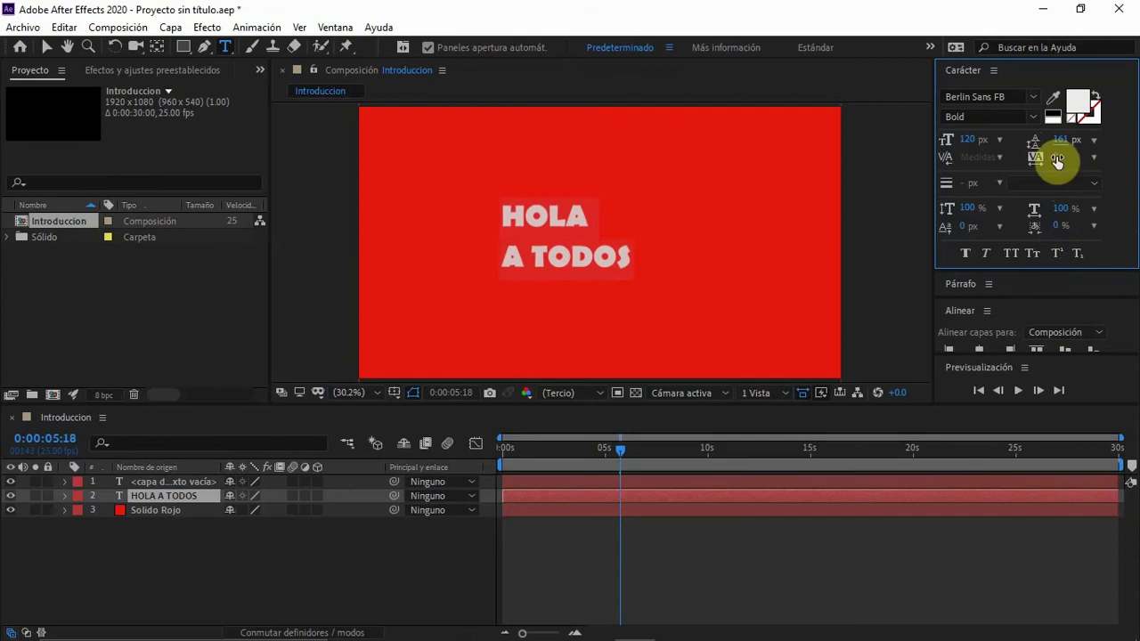
mouse_move(1064, 158)
left_mouse_down()
mouse_move(1098, 166)
mouse_move(1075, 158)
left_mouse_up()
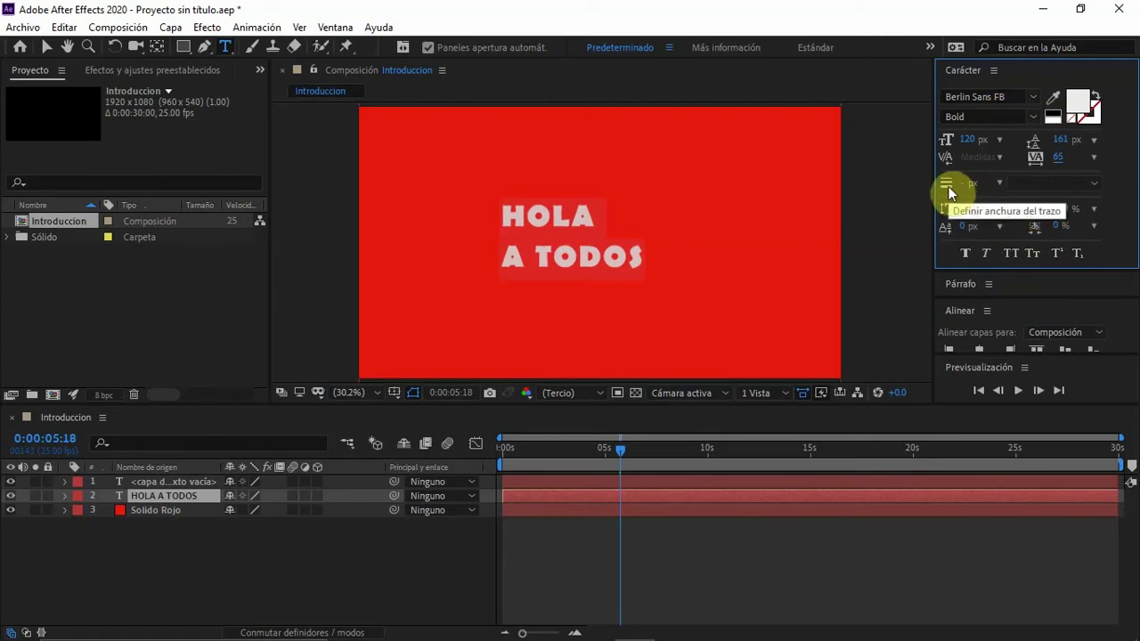
left_click(592, 199)
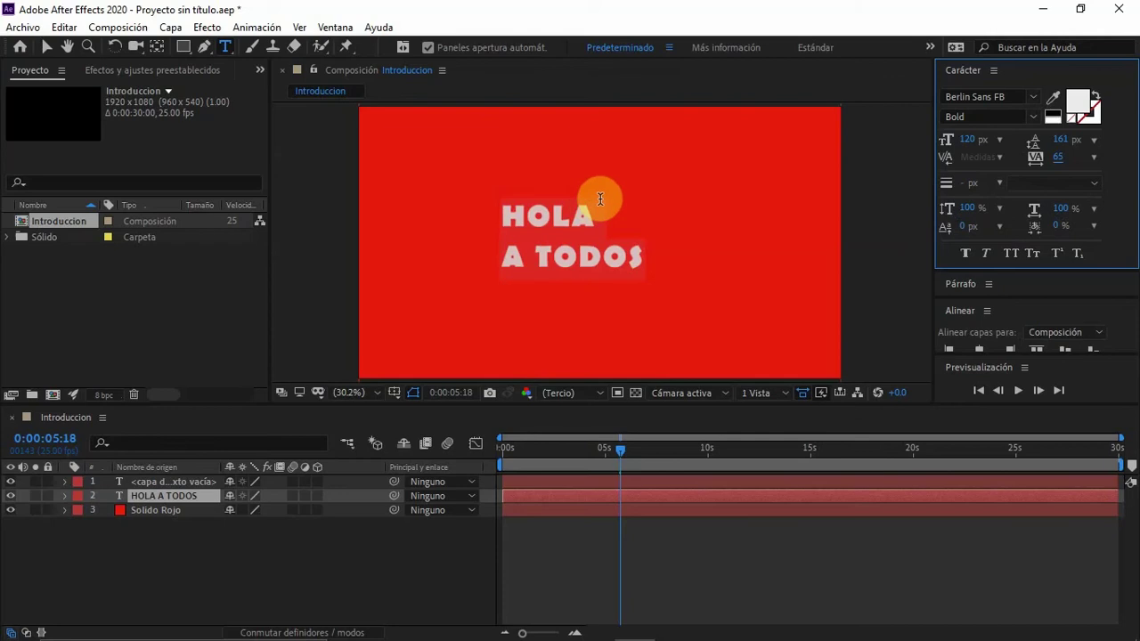
- Enter the text Hola in the empty text layer at the top of the layer stack
left_click(174, 480)
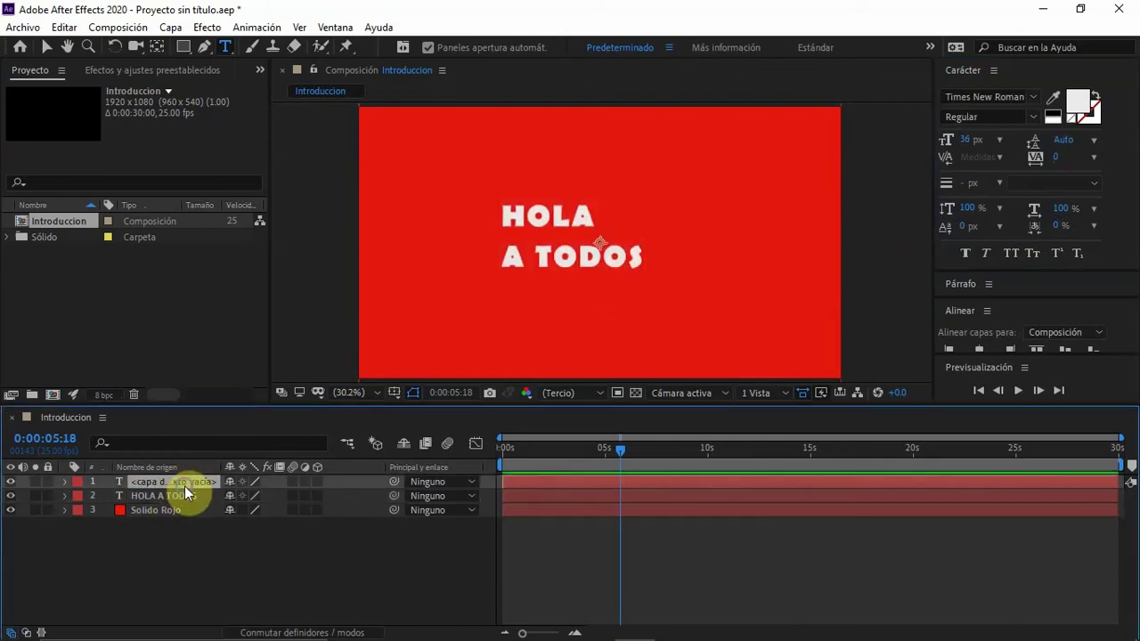
right_click(184, 485)
left_click(167, 480)
right_click(168, 480)
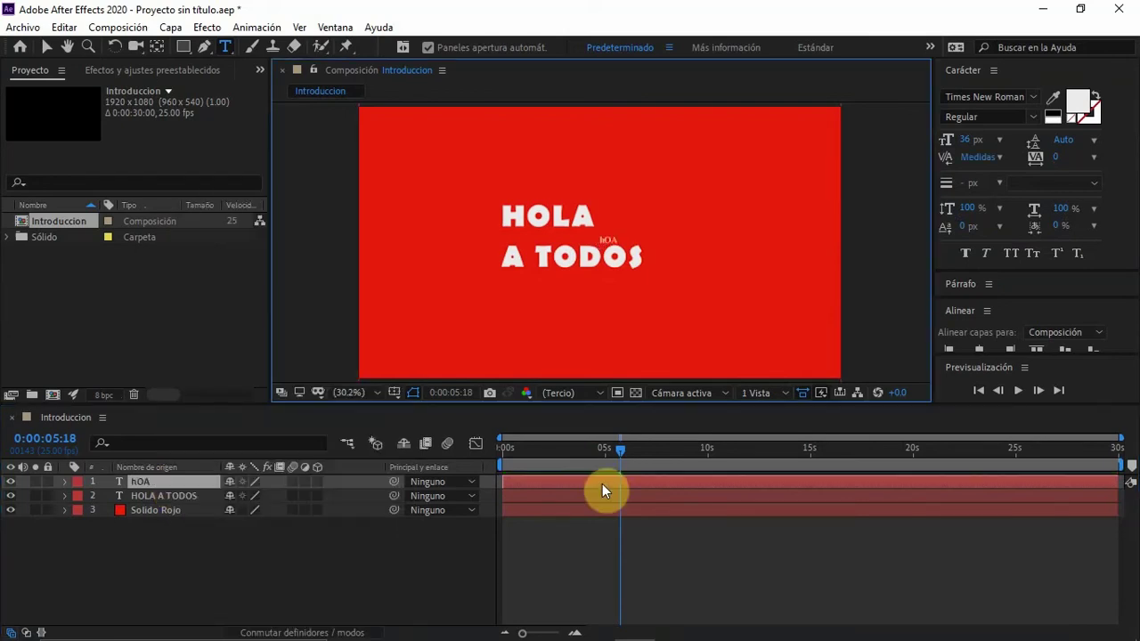
key("BackSpace")
key("BackSpace")
key("BackSpace")
type("hO")
key("BackSpace")
key("BackSpace")
type("hOLA")
key("BackSpace")
key("BackSpace")
key("BackSpace")
key("BackSpace")
type("h")
key("BackSpace")
type("Hola")
- Format the Hola text in Adelle Sans ExtraBold with a size of 181 px and a tracking of 90
left_click_drag(620, 240, 596, 240)
left_click(1033, 96)
scroll(944, 213, "up", 20)
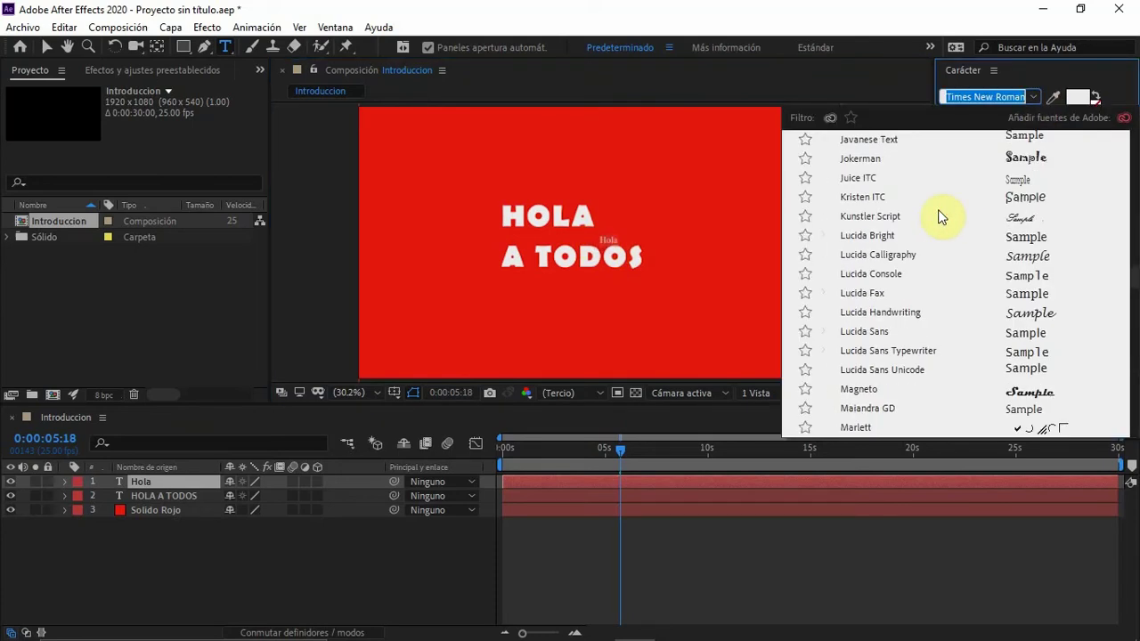
scroll(942, 216, "up", 10)
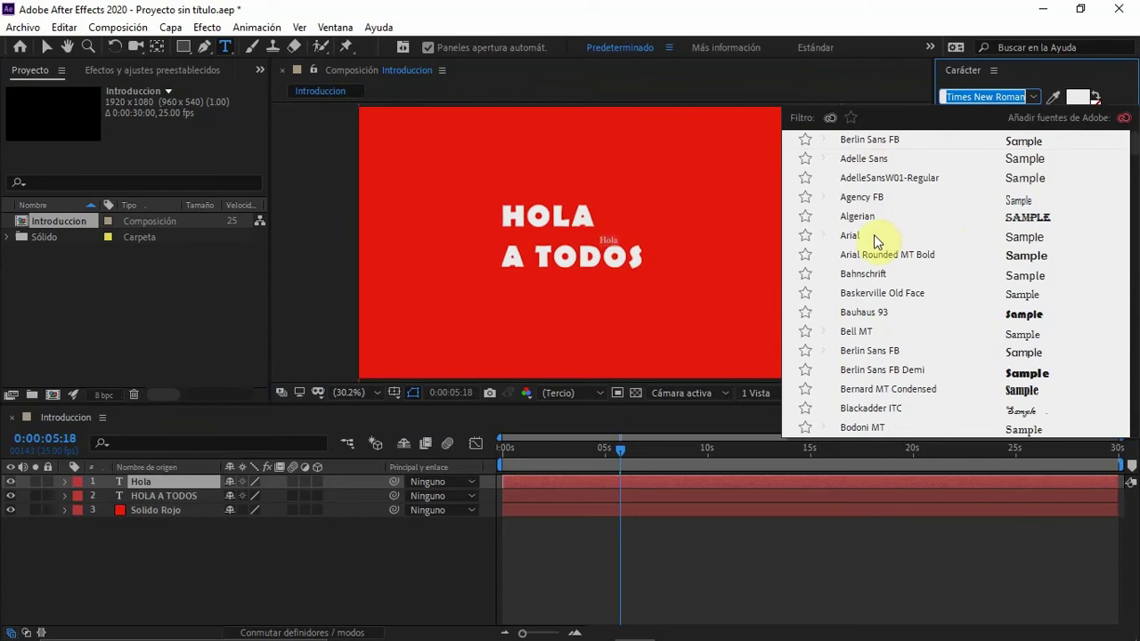
left_click(866, 160)
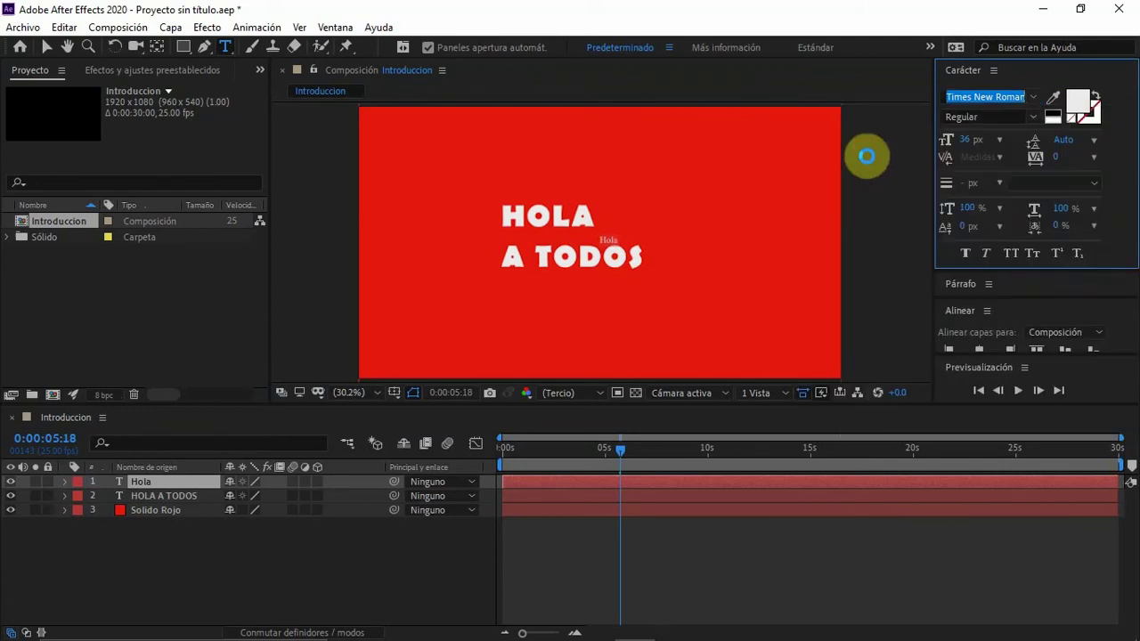
left_click(1033, 116)
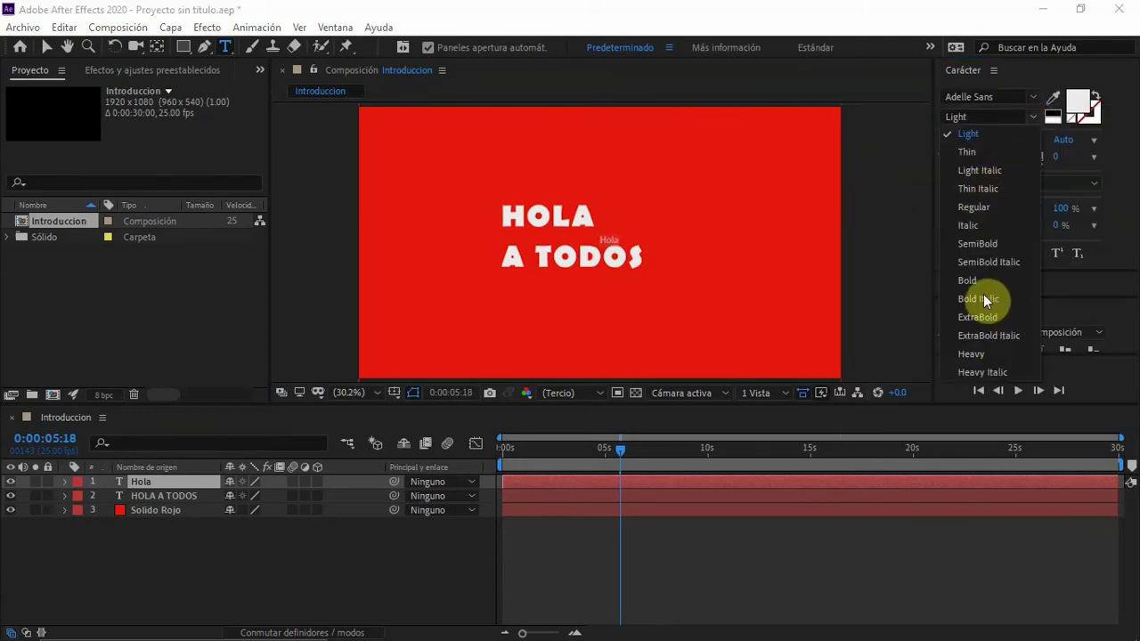
left_click(986, 319)
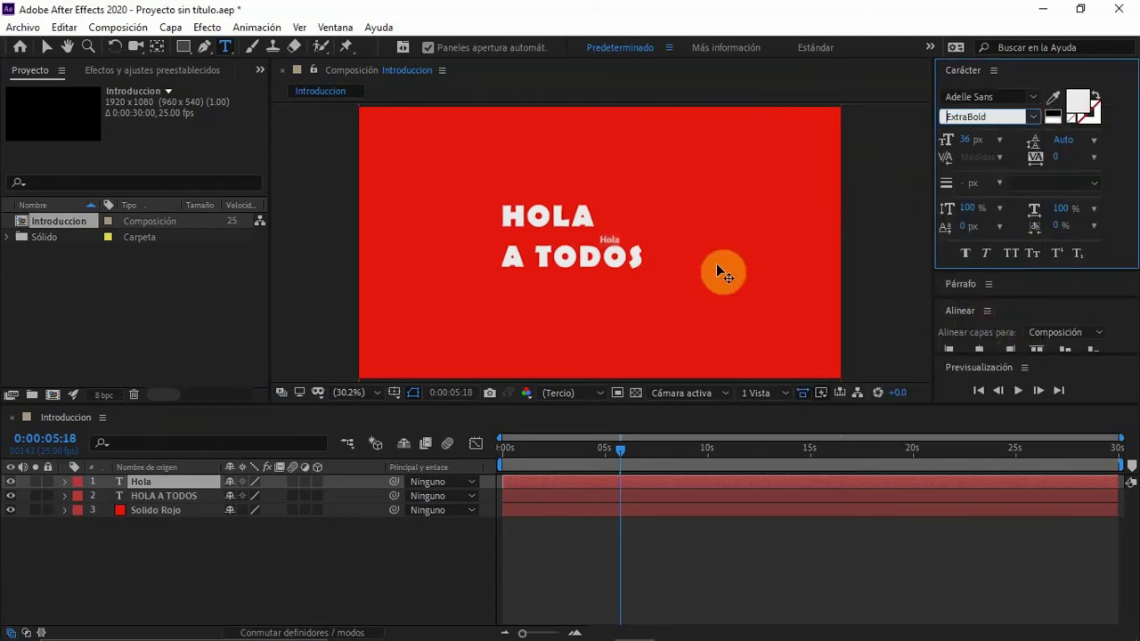
left_click_drag(967, 140, 969, 185)
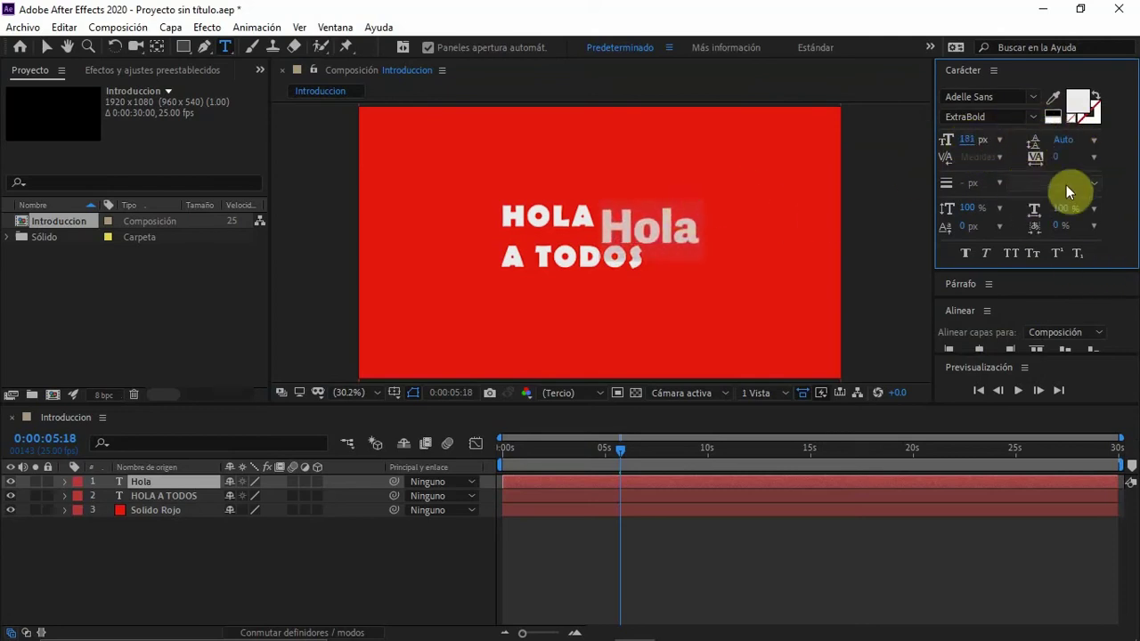
left_click_drag(1056, 157, 1128, 158)
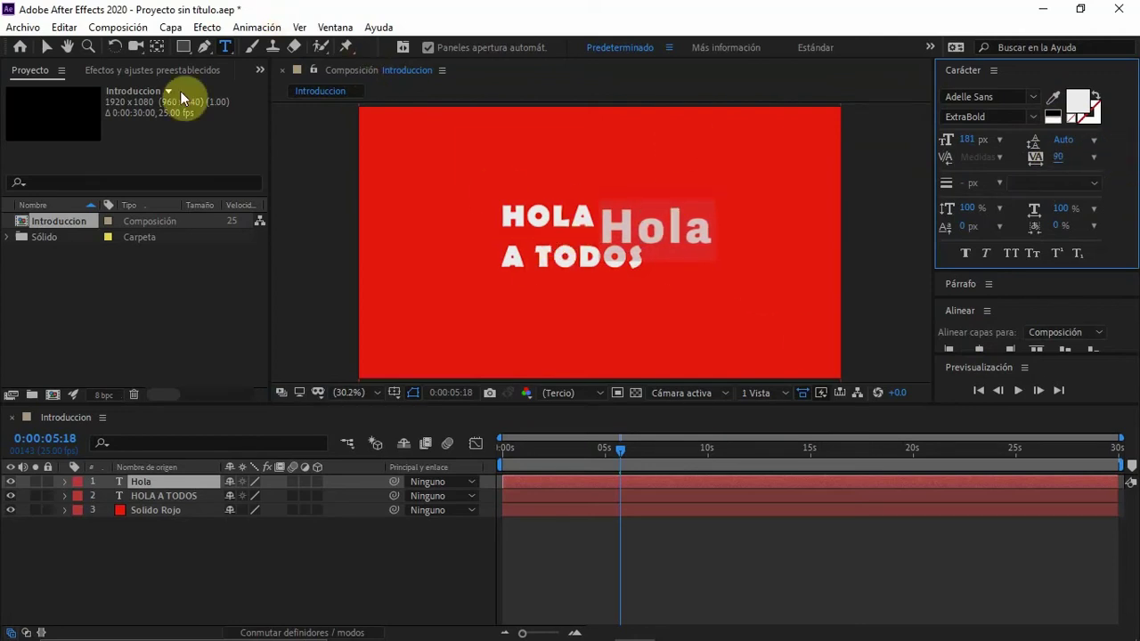
left_click(45, 51)
double_click(636, 218)
type("v")
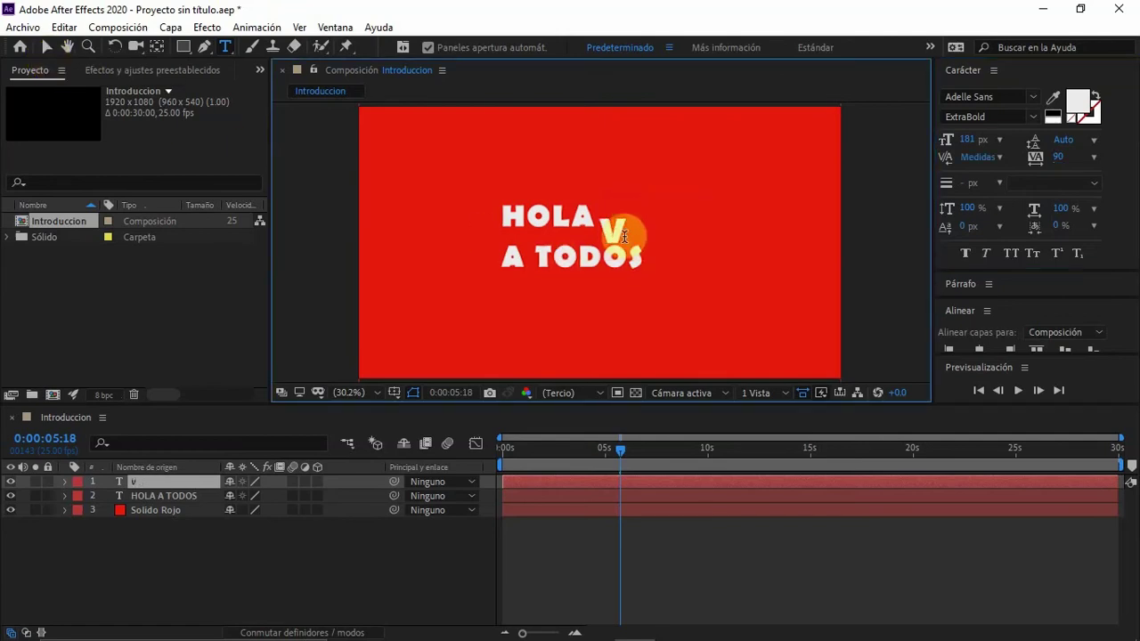
key("ctrl+z")
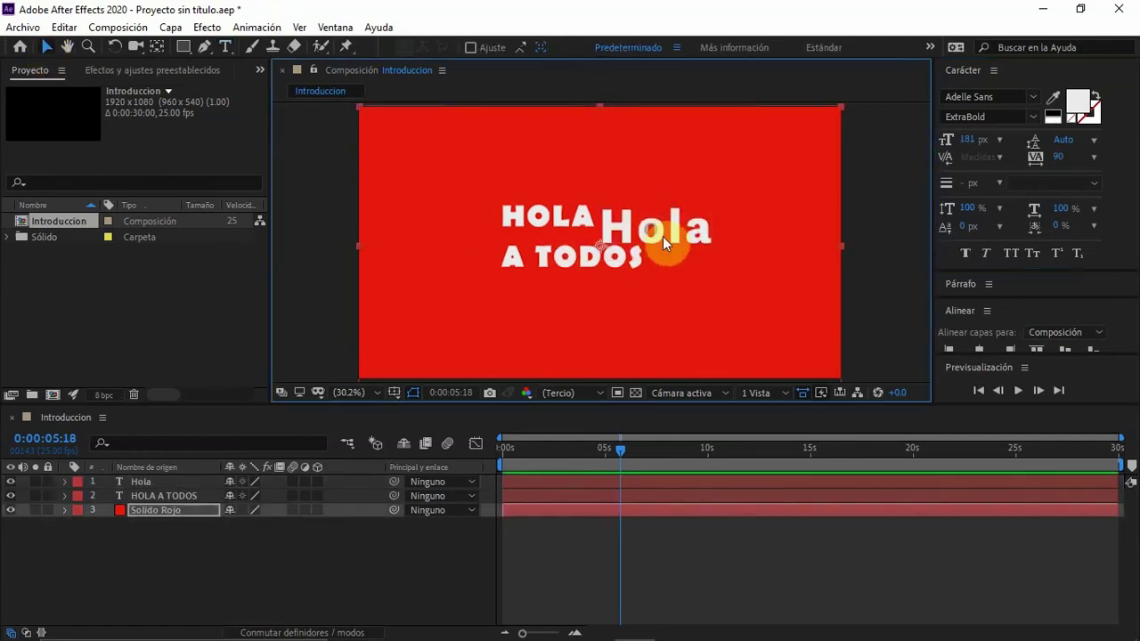
- Move the HOLA A TODOS text toward the frame's upper left and the Hola text below it toward the lower right
left_click(617, 485)
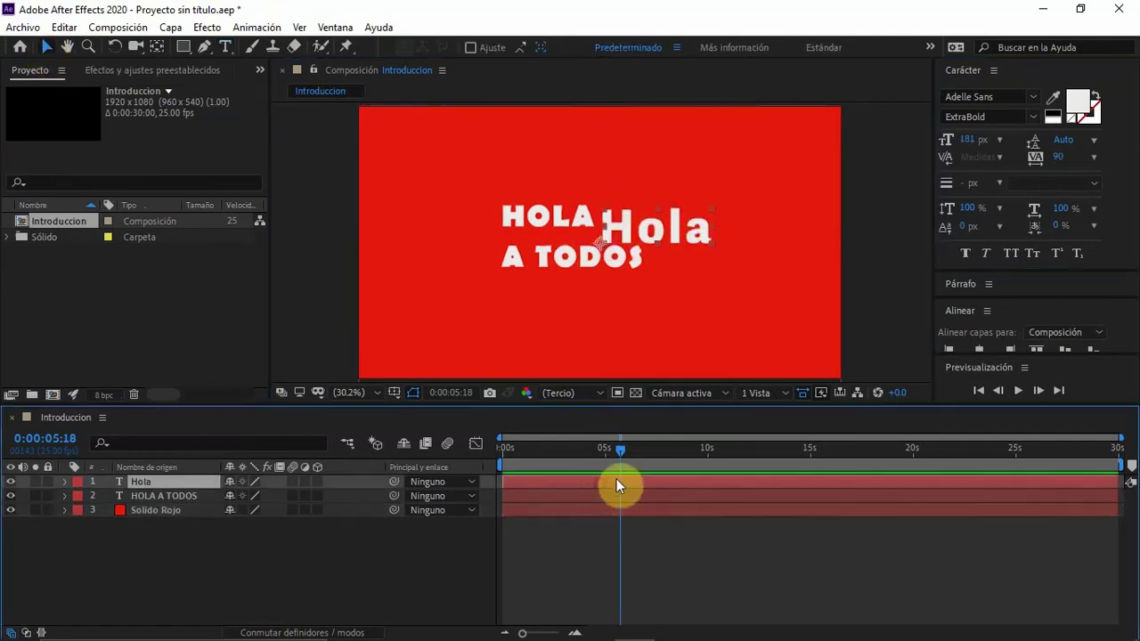
left_click(660, 211)
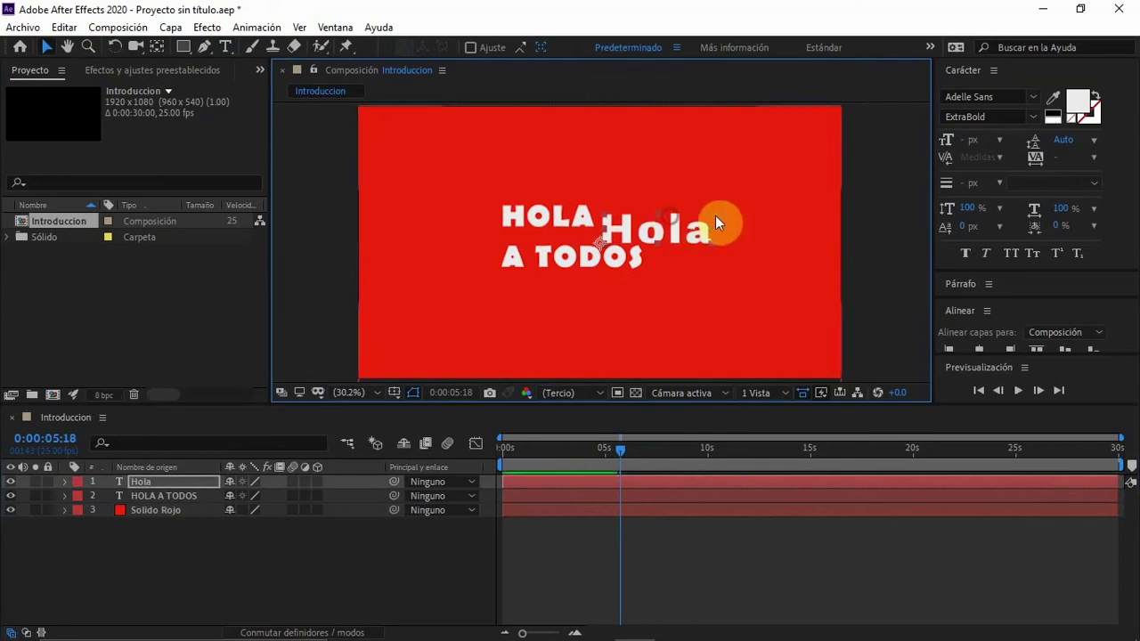
left_click_drag(690, 236, 753, 183)
left_click_drag(555, 226, 461, 191)
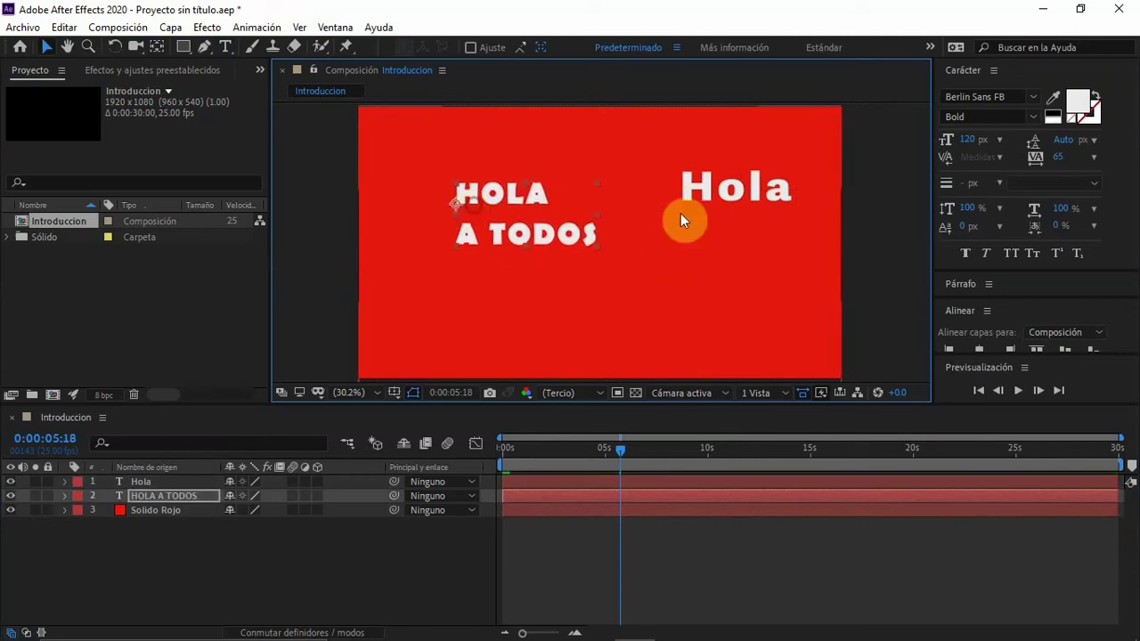
left_click_drag(719, 204, 630, 309)
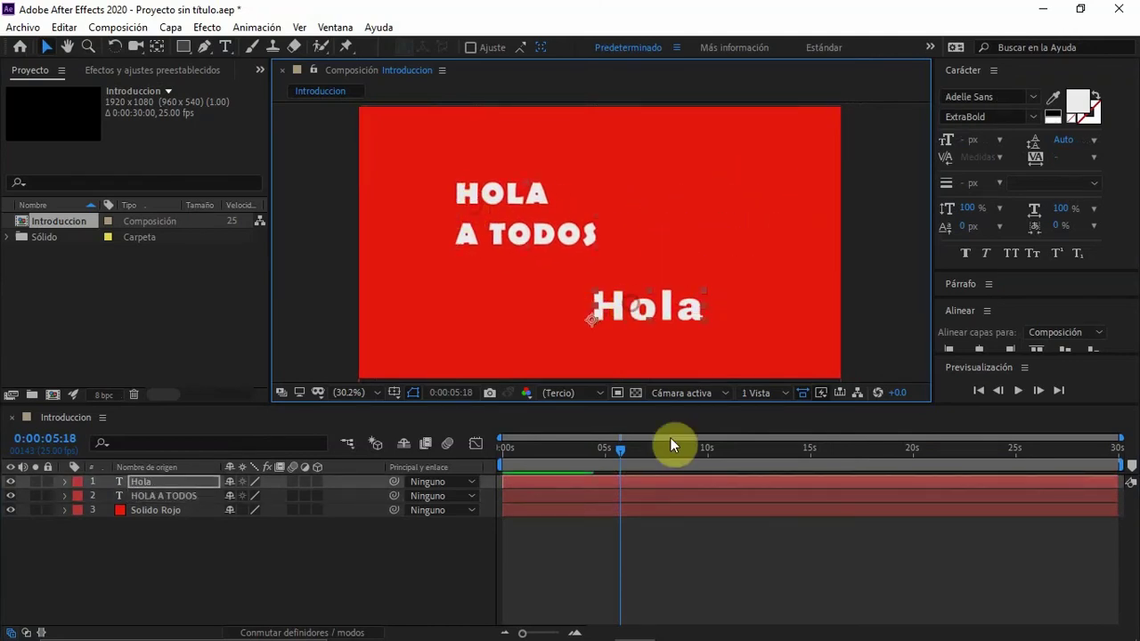
- Shrink the red solid around its center to about two thirds of the frame width and shift it slightly left
left_click(624, 214)
left_click_drag(360, 108, 435, 169)
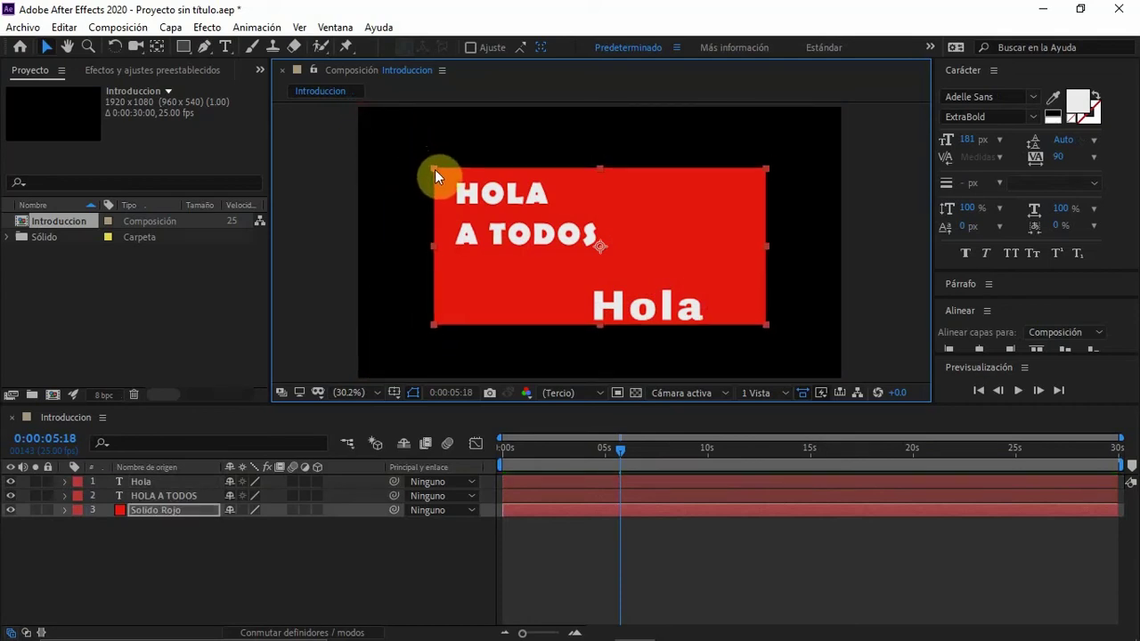
mouse_move(662, 309)
left_mouse_down()
mouse_move(672, 296)
mouse_move(665, 308)
mouse_move(653, 300)
left_mouse_up()
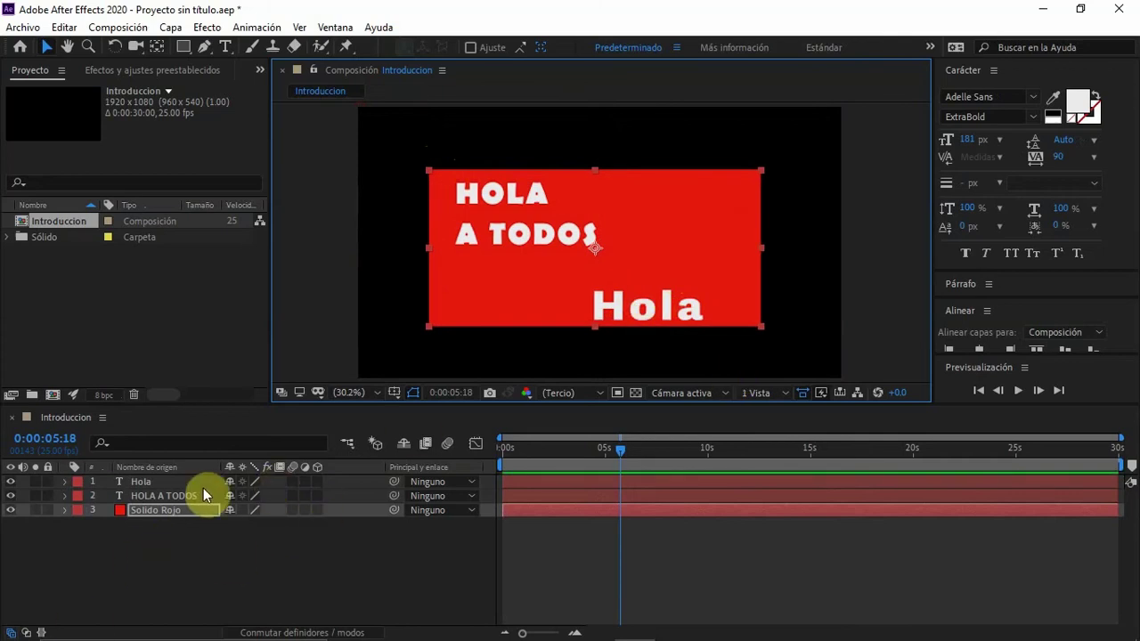
- Delete the Hola text layer from the Introduccion composition
left_click(150, 482)
key("Delete")
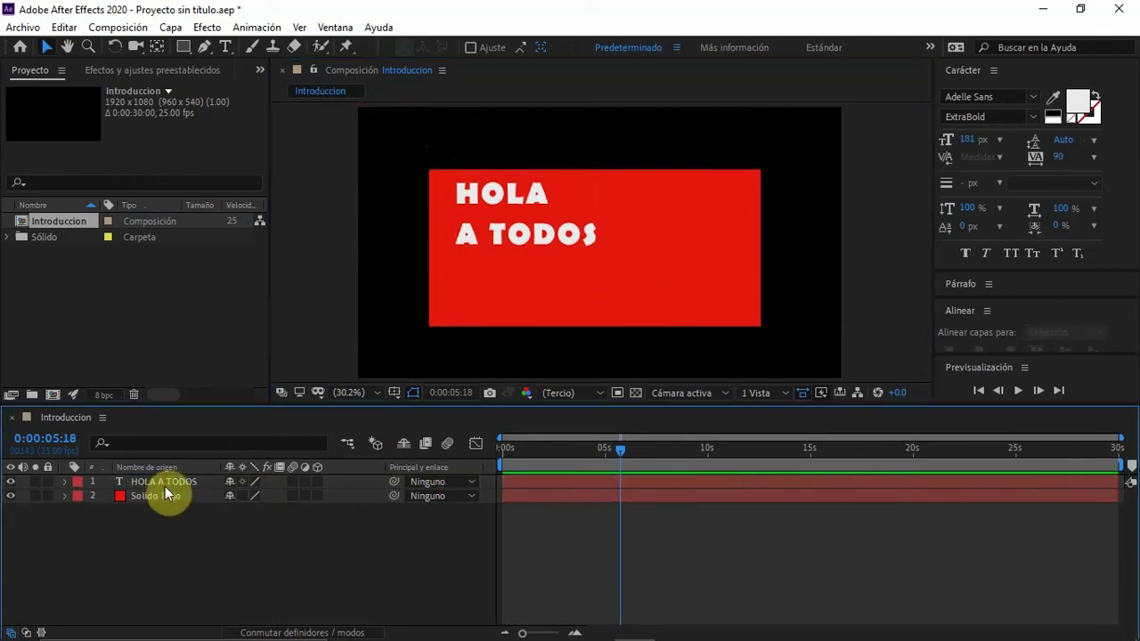
left_click(588, 301)
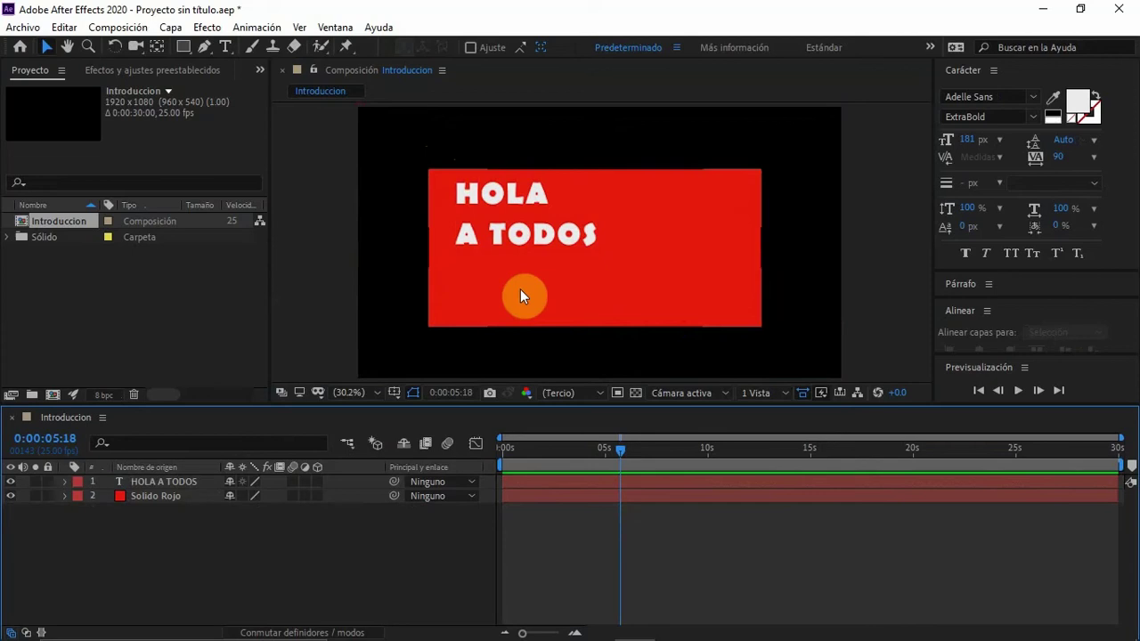
- Shift the red solid slightly right and down in the frame, and deselect it
left_click(568, 173)
left_click_drag(568, 173, 584, 177)
left_click(636, 306)
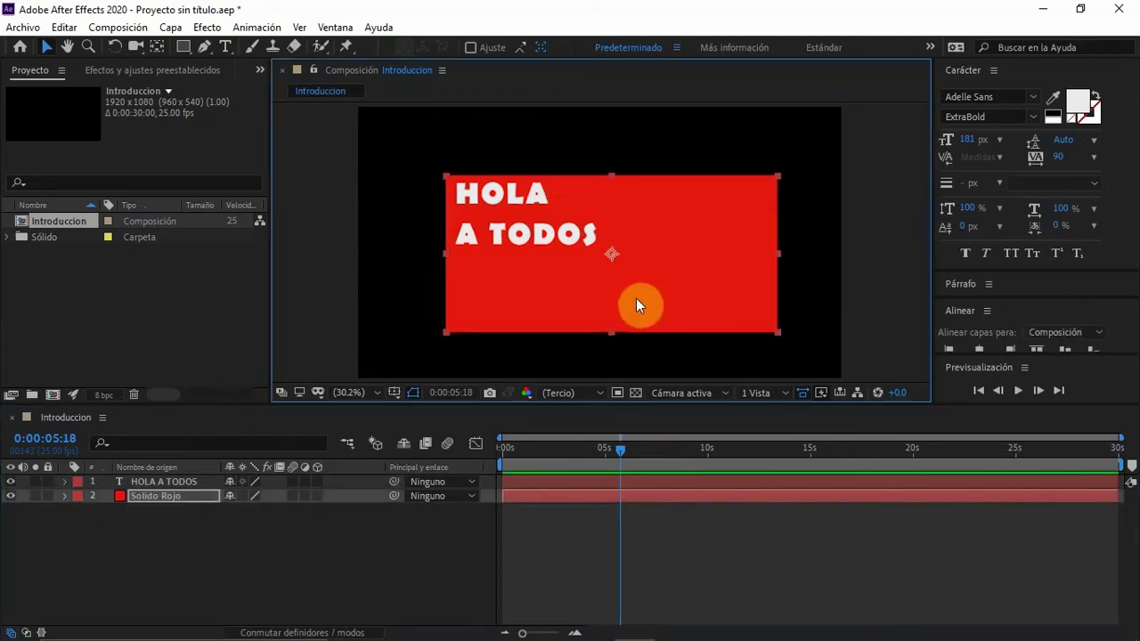
left_click(814, 203)
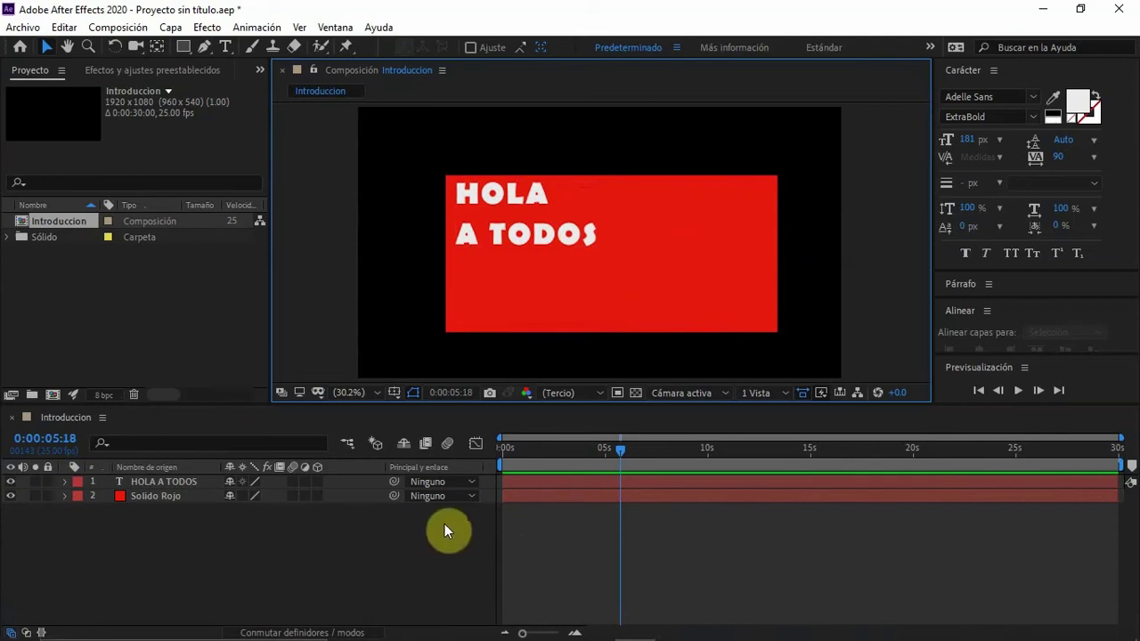
- Place the Solido Rojo layer above the HOLA A TODOS layer in the layer stack
left_click(559, 484)
left_click(560, 496)
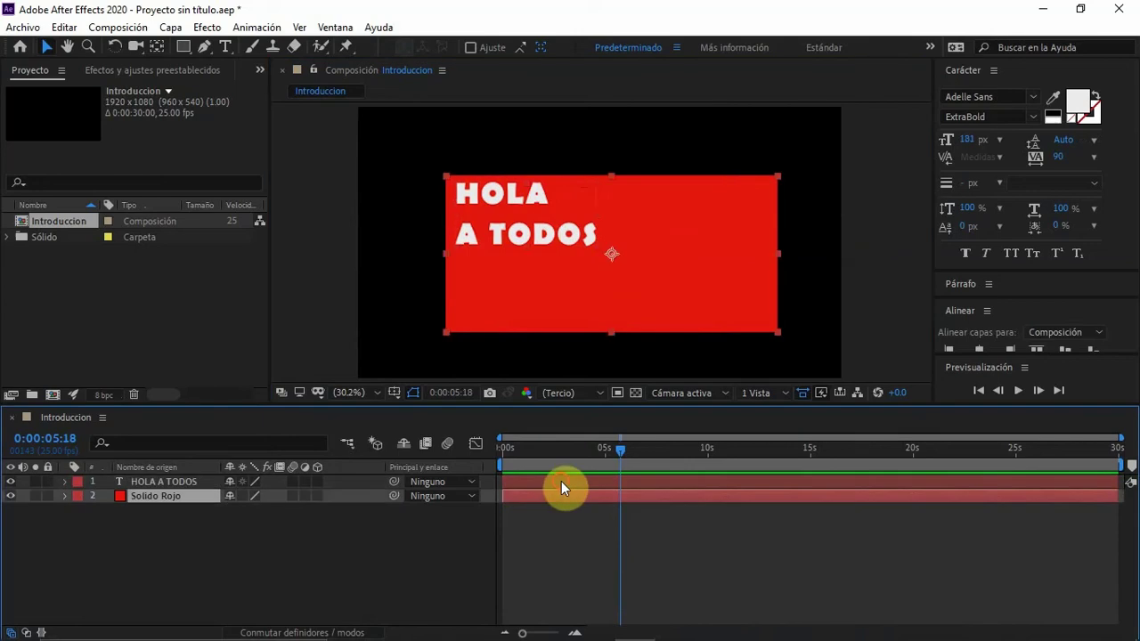
left_click(560, 483)
left_click(557, 496)
left_click_drag(185, 495, 190, 479)
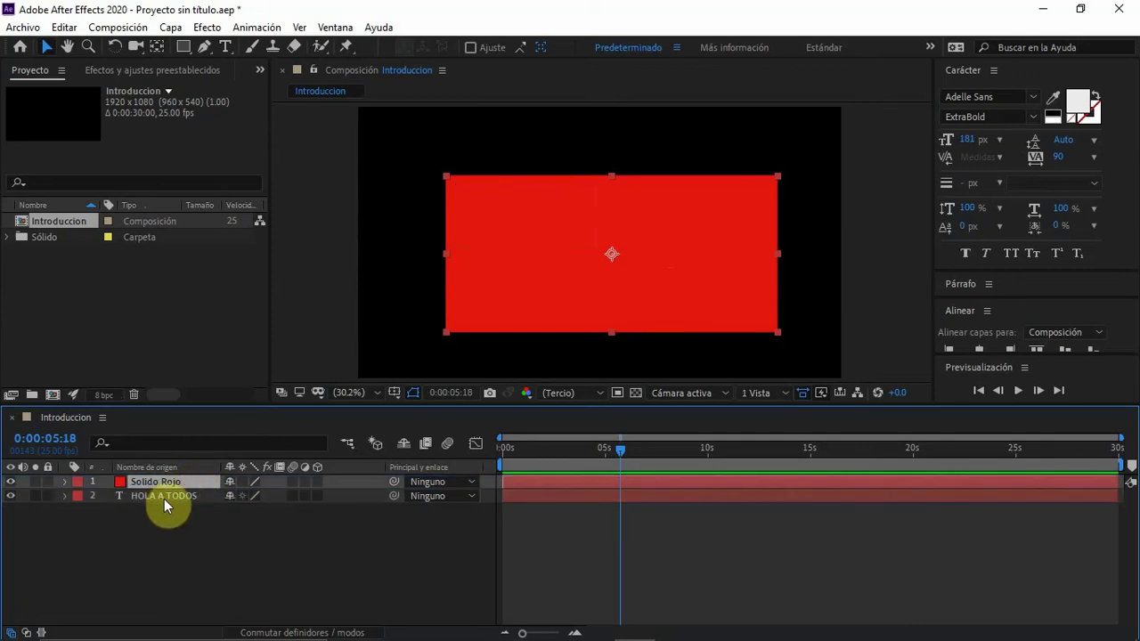
- Place the HOLA A TODOS layer back above Solido Rojo and nudge the red solid slightly left and up
mouse_move(611, 195)
left_mouse_down()
mouse_move(706, 193)
mouse_move(613, 199)
left_mouse_up()
left_click_drag(173, 496, 173, 476)
left_click(626, 193)
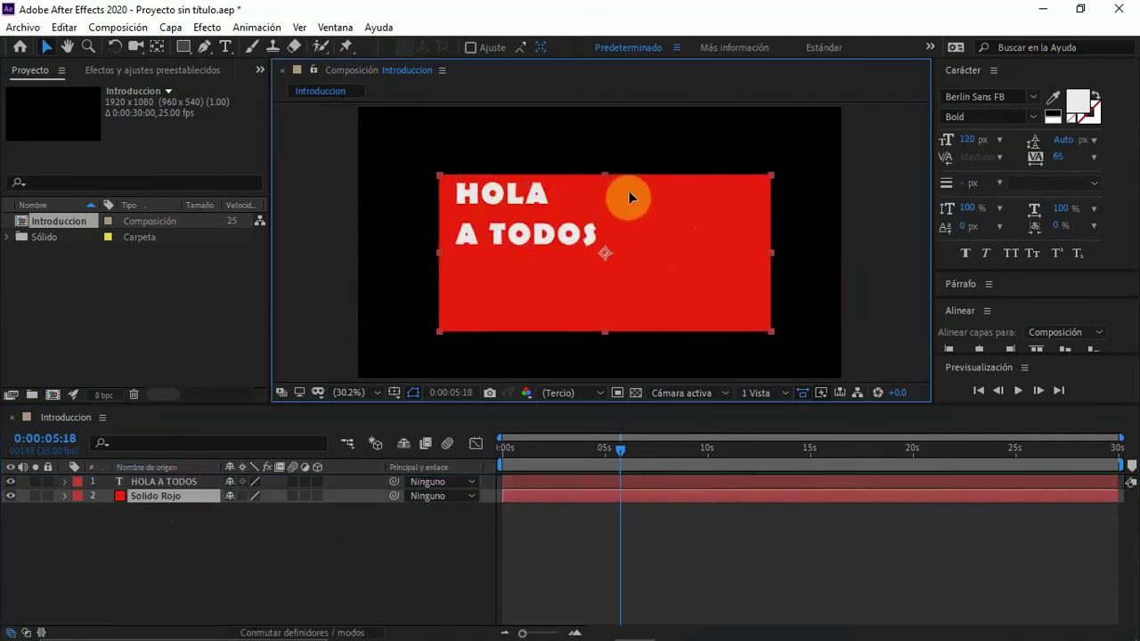
left_click_drag(628, 191, 630, 190)
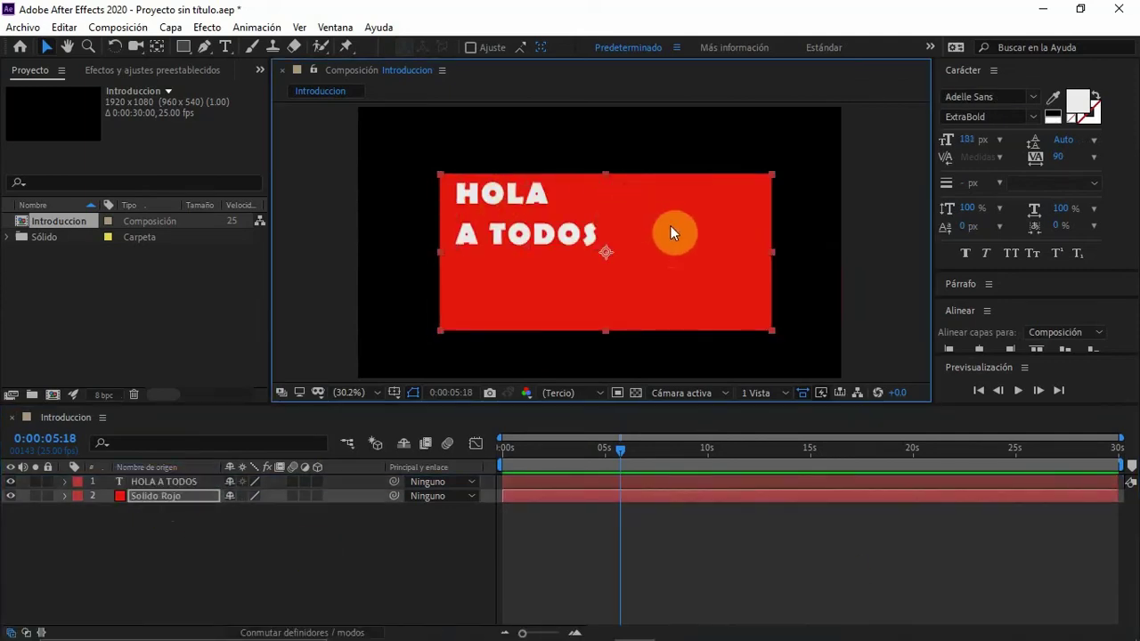
- Expand the HOLA A TODOS layer to show its Texto and Transformar properties
left_click(63, 482)
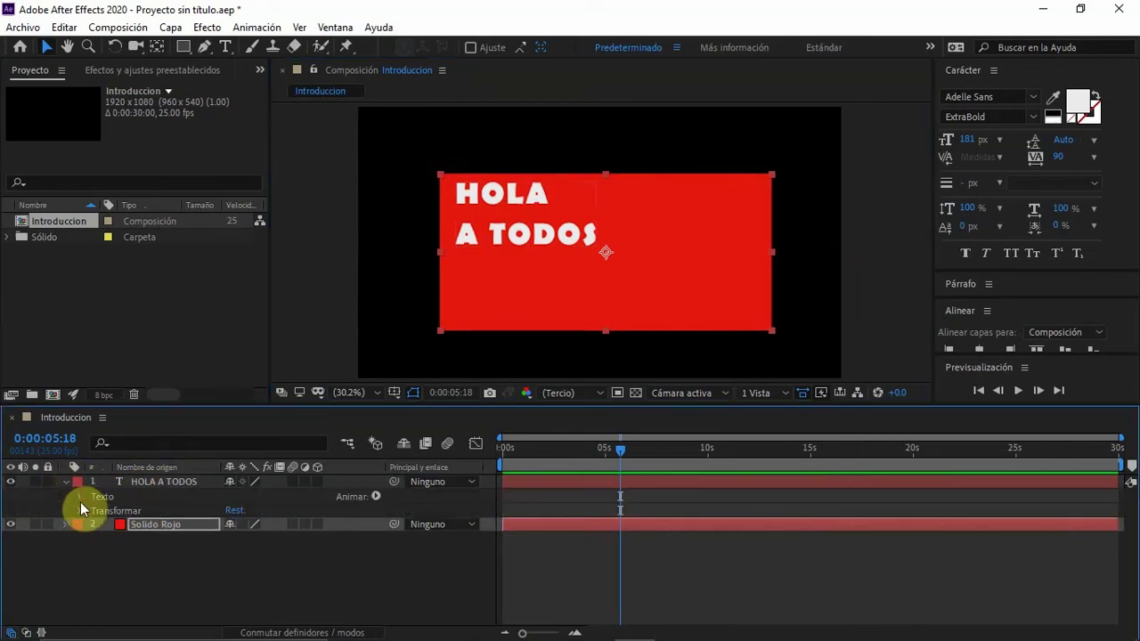
left_click(79, 497)
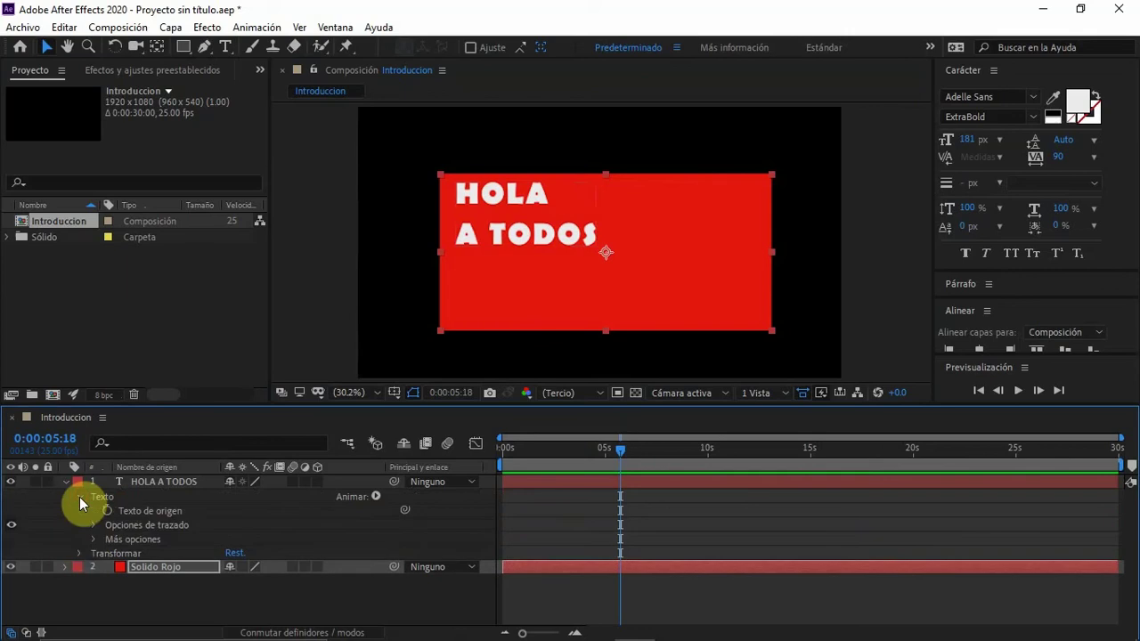
left_click(78, 553)
scroll(178, 545, "down", 1)
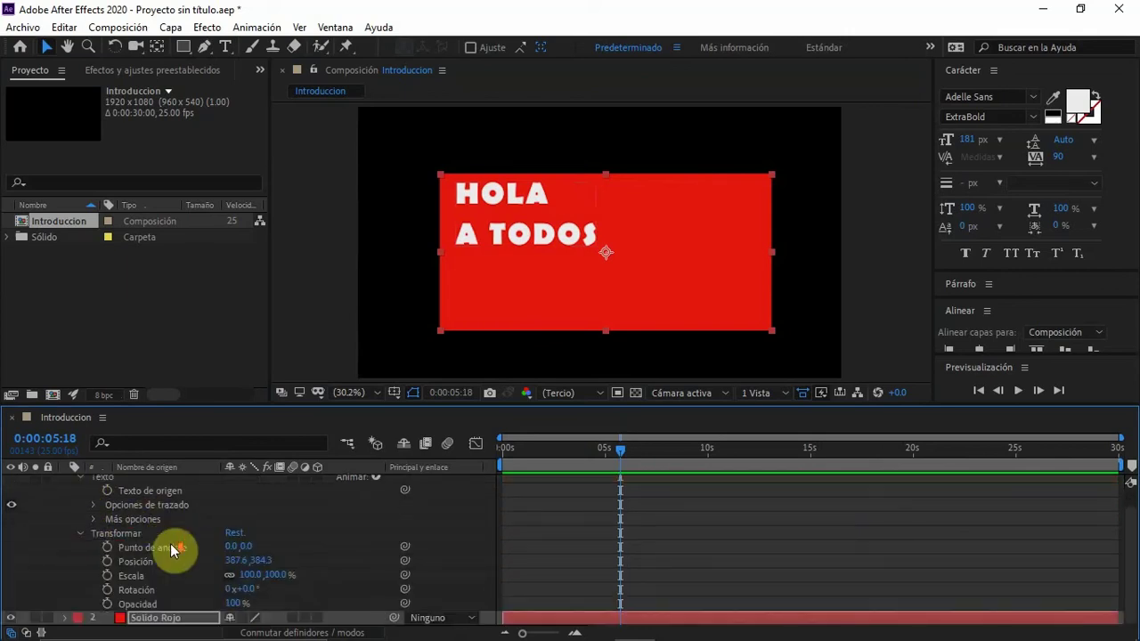
scroll(170, 542, "up", 1)
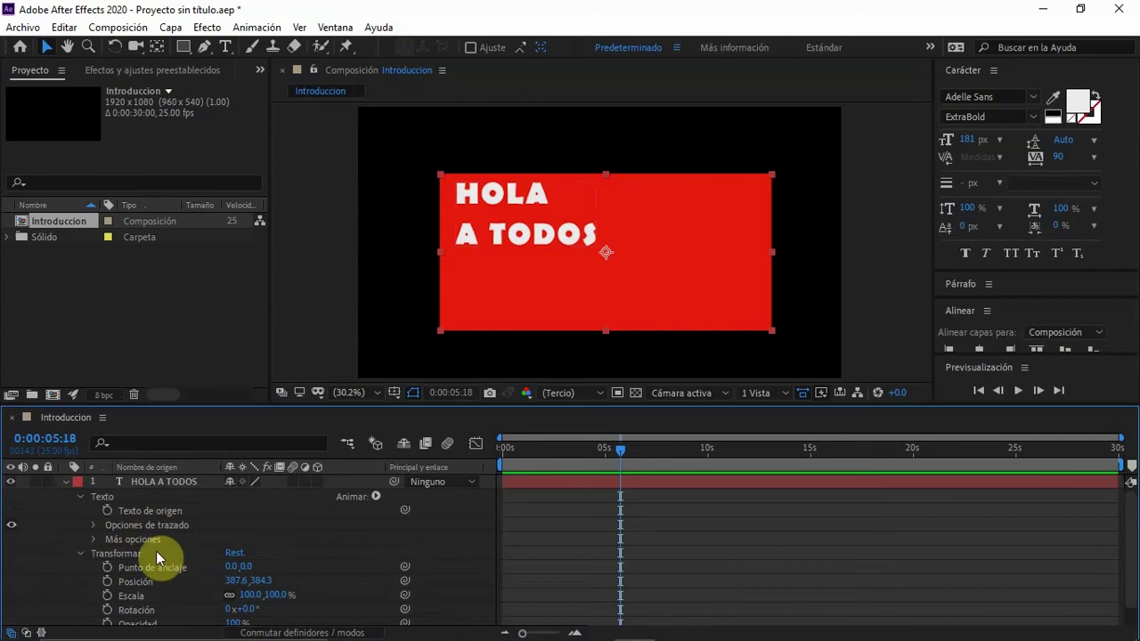
- Examine the text layer's Opciones de trazado and Más opciones settings, and collapse the Texto group
left_click(94, 525)
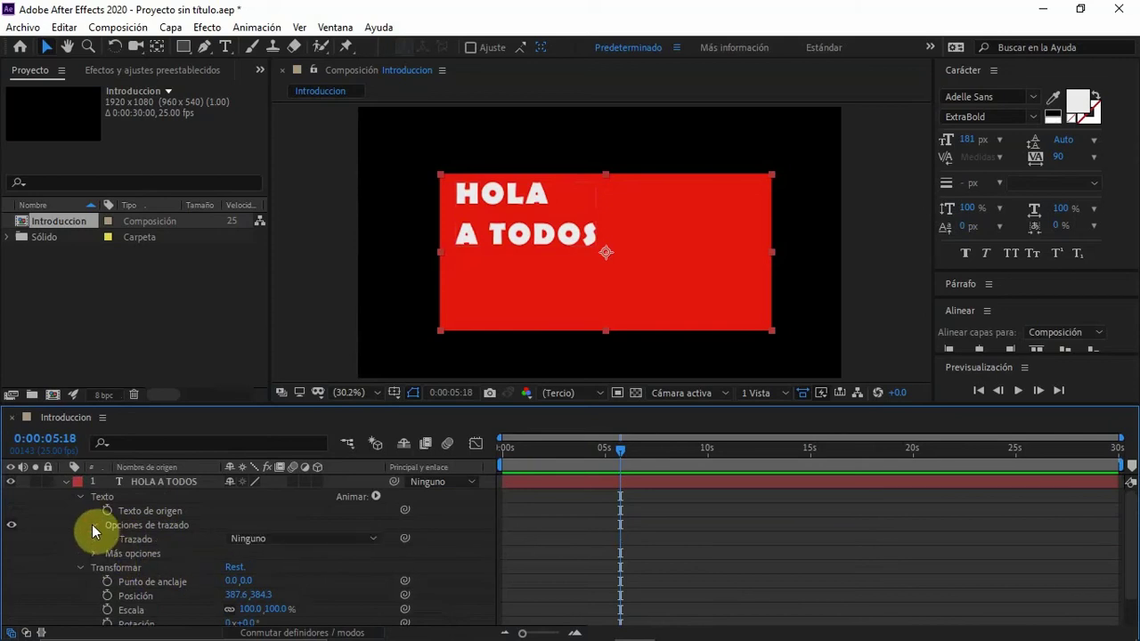
left_click(95, 527)
left_click(93, 541)
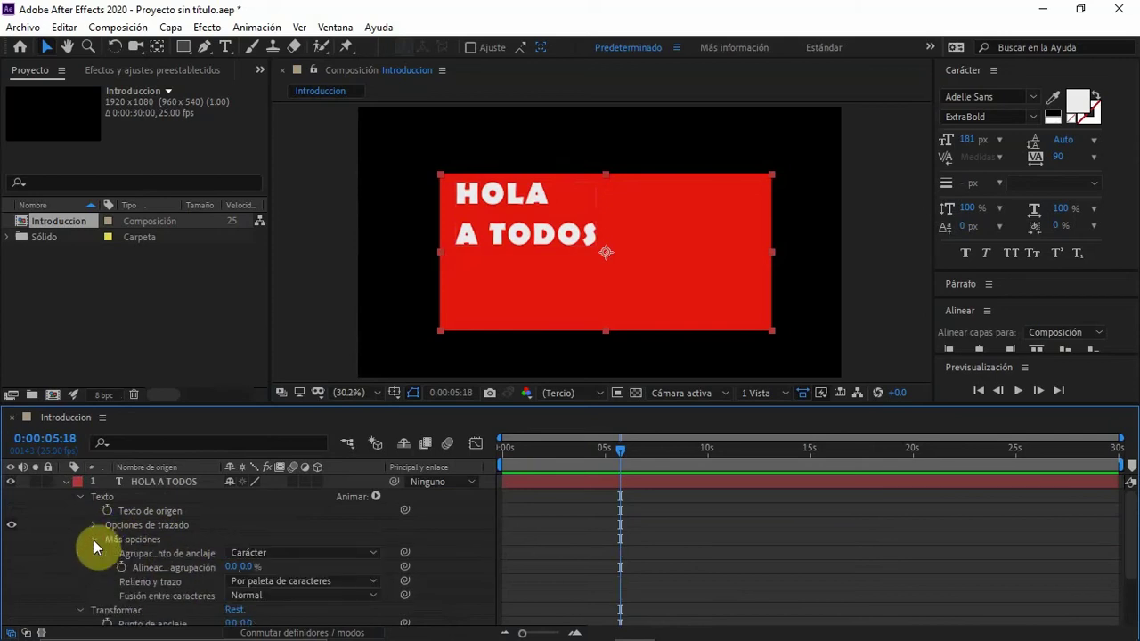
scroll(267, 548, "down", 1)
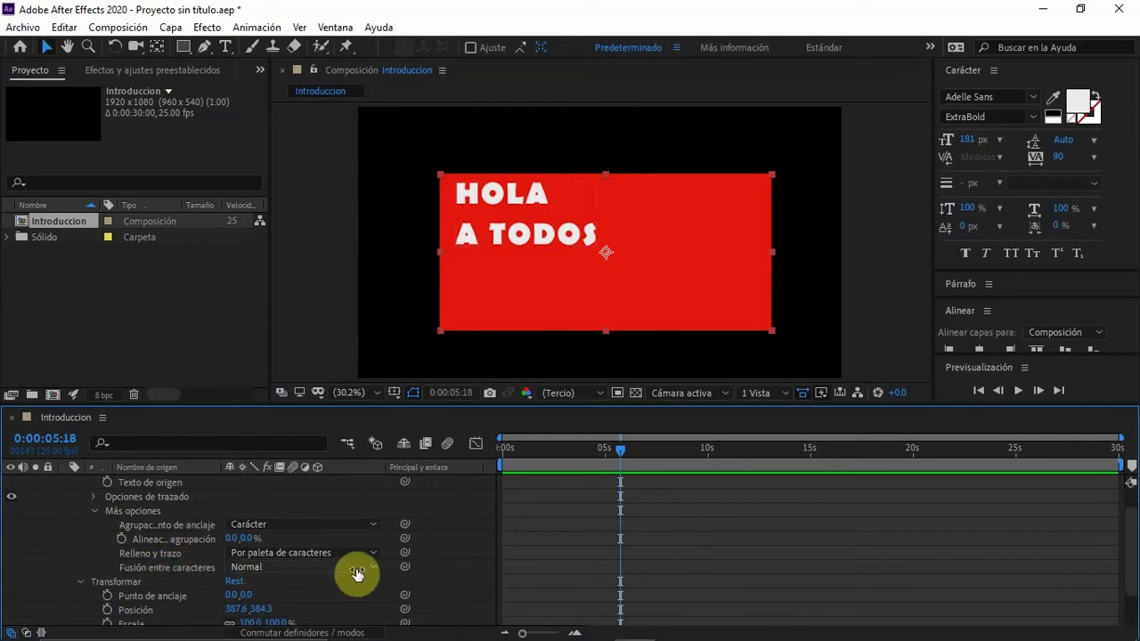
left_click(95, 510)
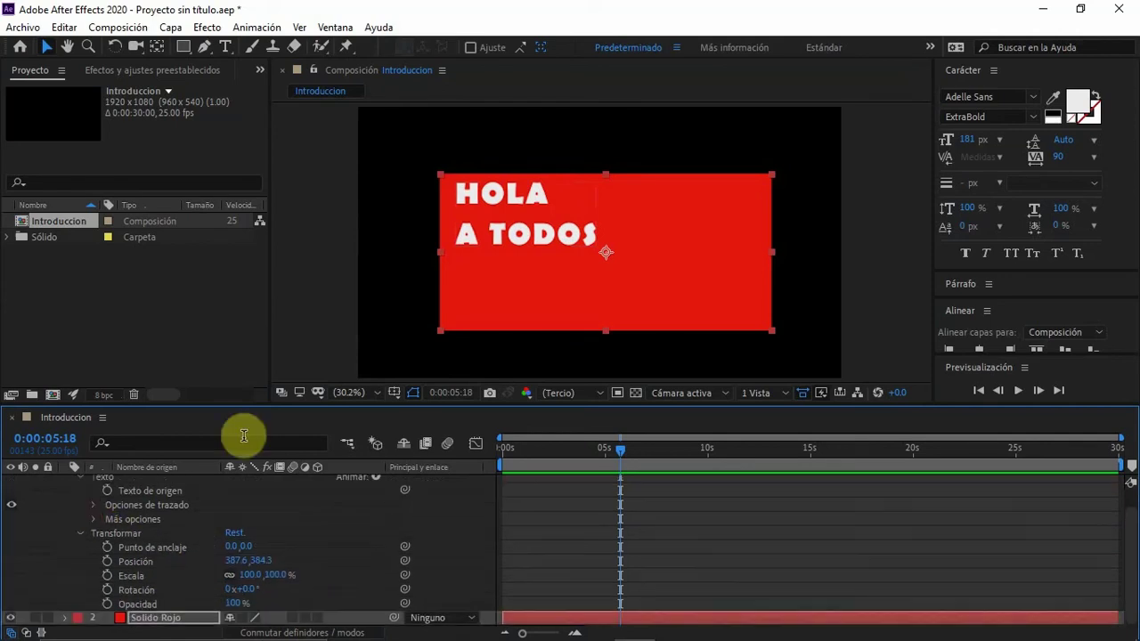
scroll(90, 524, "up", 1)
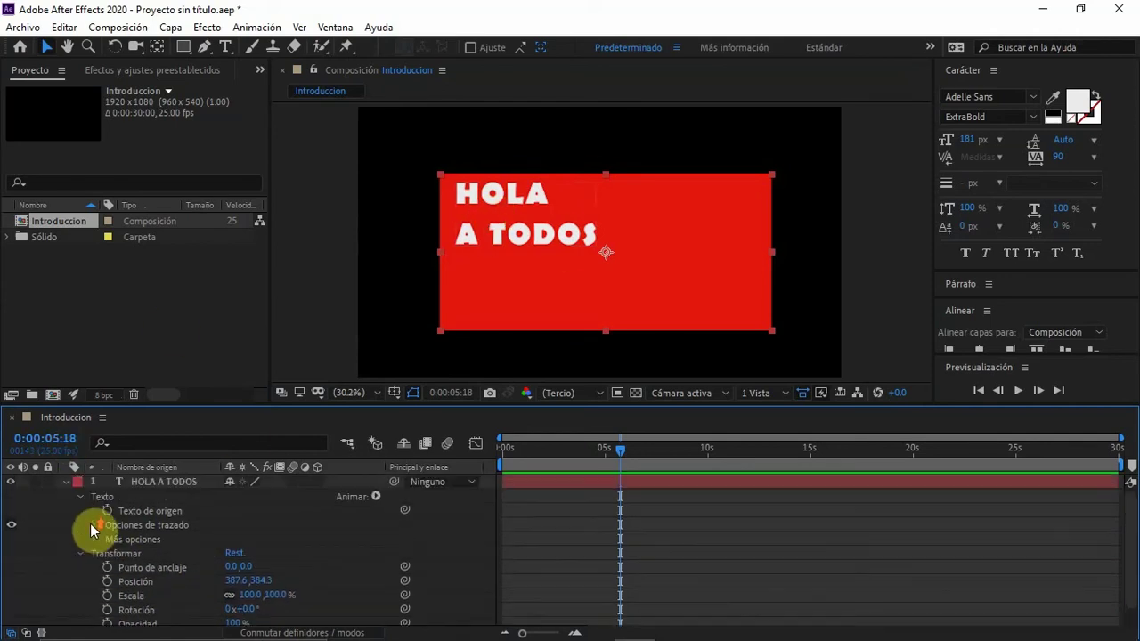
left_click(78, 497)
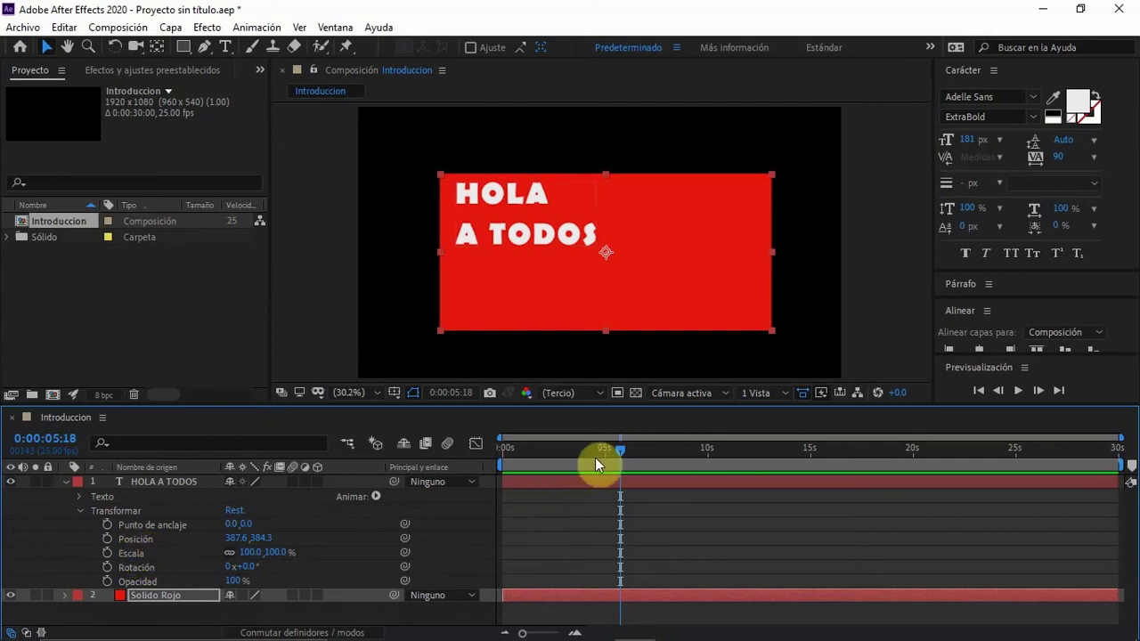
- Set the current time to 0:00:04:03 and collapse the HOLA A TODOS layer's properties
mouse_move(600, 453)
left_mouse_down()
mouse_move(511, 452)
mouse_move(587, 450)
left_mouse_up()
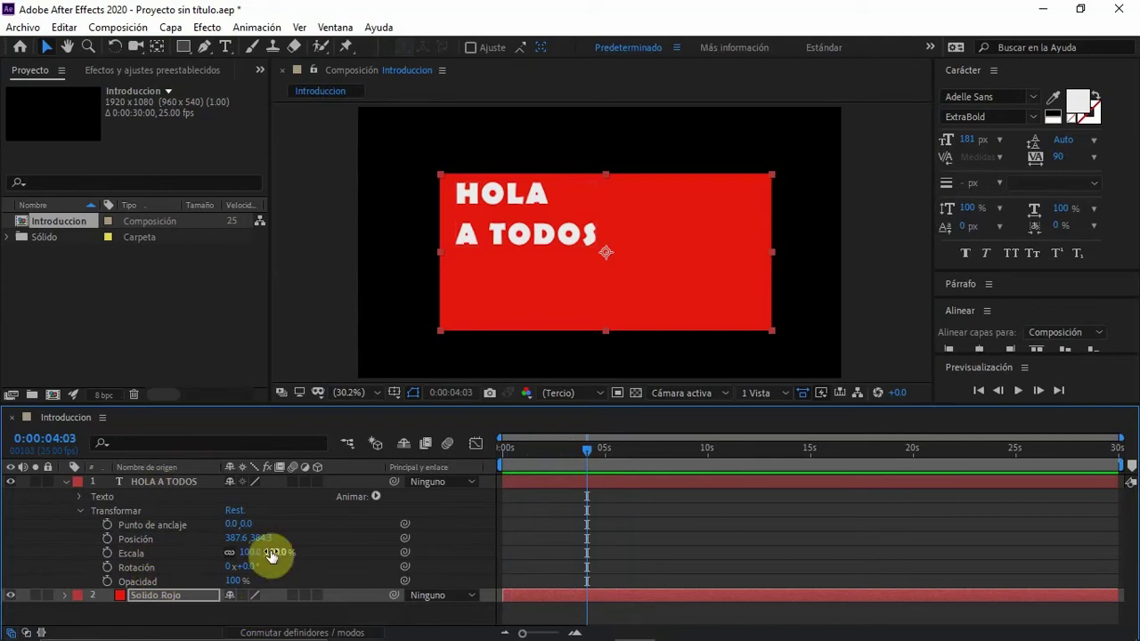
left_click(65, 483)
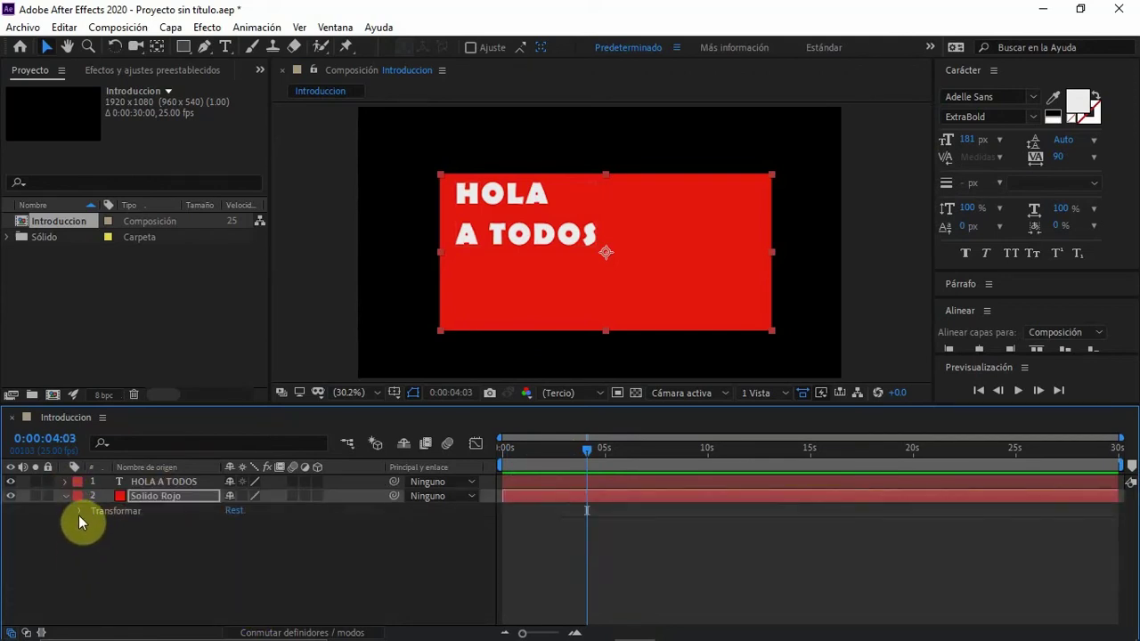
- Expand the Transformar properties of Solido Rojo and stretch the solid freehand to roughly cover the composition frame
left_click(79, 511)
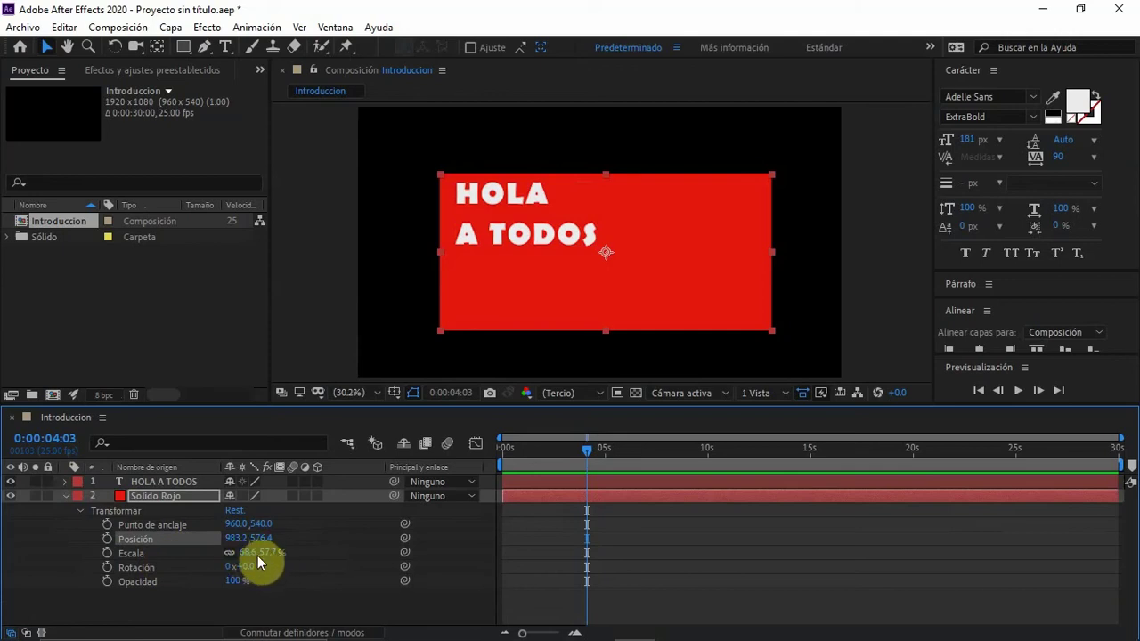
left_click_drag(440, 175, 371, 104)
left_click_drag(391, 257, 357, 258)
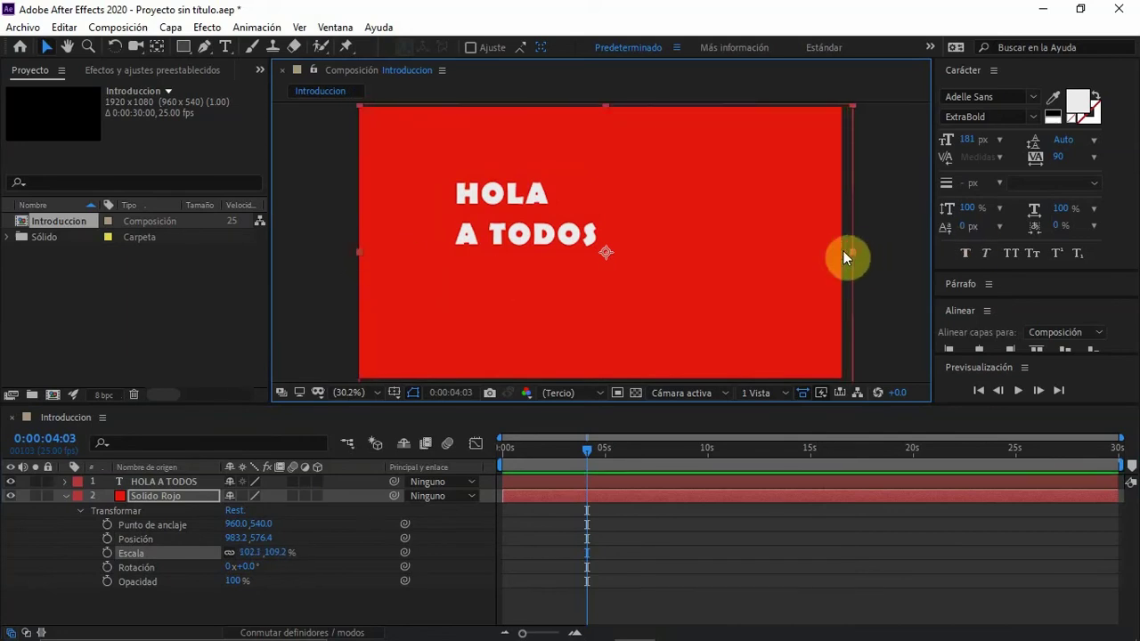
left_click_drag(851, 252, 843, 251)
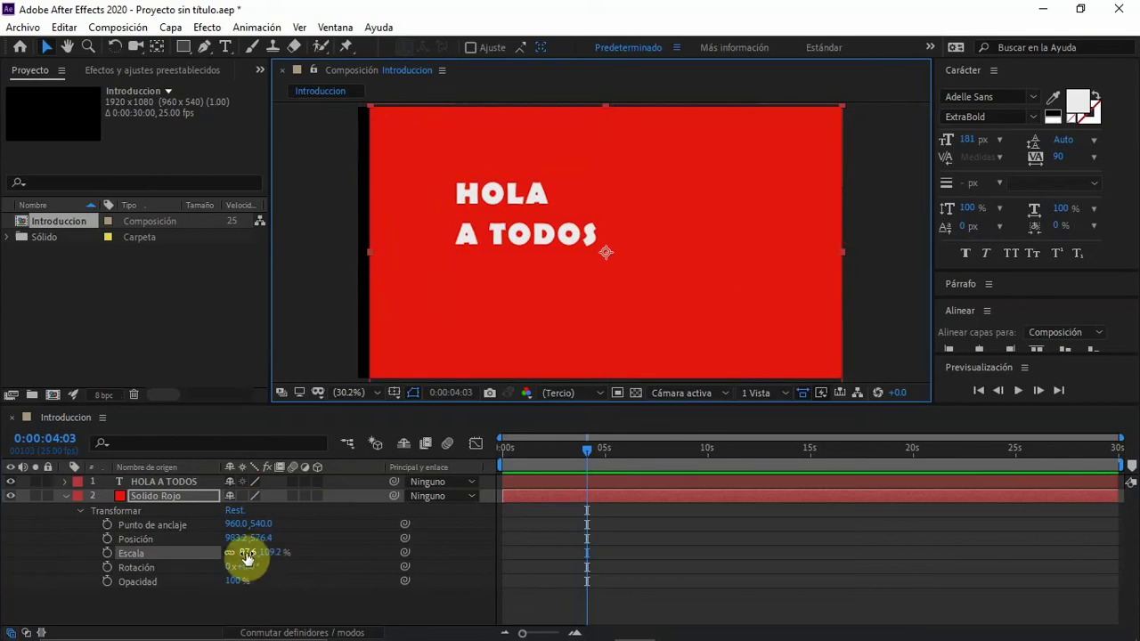
- Set the red solid's Escala to 100 % in both width and height and keep its proportions linked
mouse_move(246, 557)
left_mouse_down()
mouse_move(261, 553)
mouse_move(217, 542)
mouse_move(272, 555)
mouse_move(262, 552)
left_mouse_up()
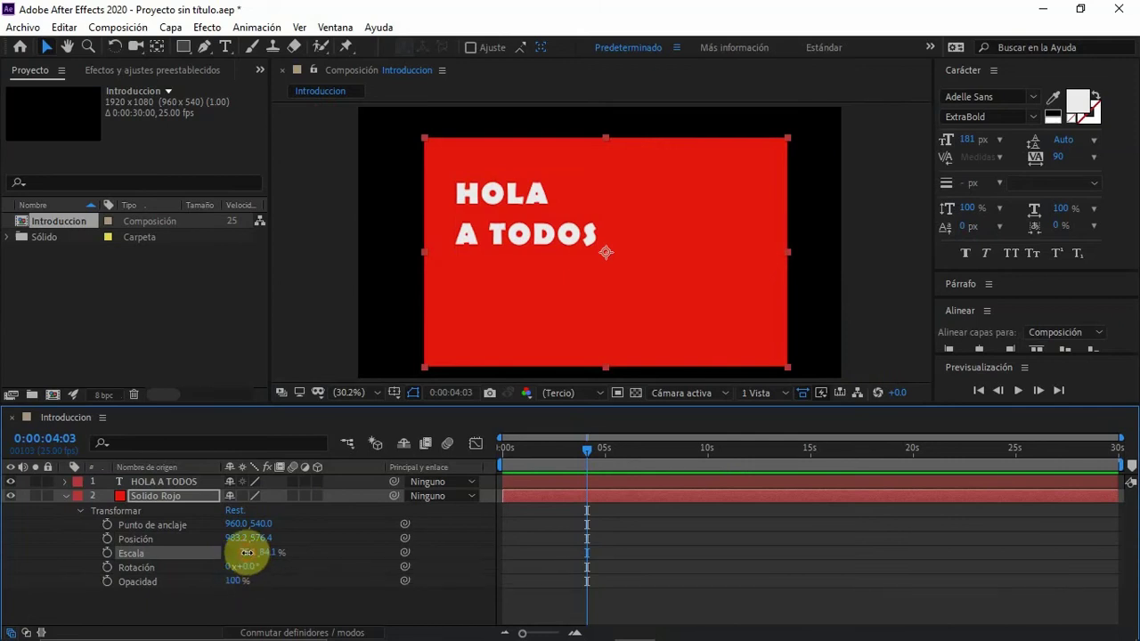
mouse_move(243, 547)
left_mouse_down()
mouse_move(275, 574)
mouse_move(263, 549)
left_mouse_up()
left_click(248, 552)
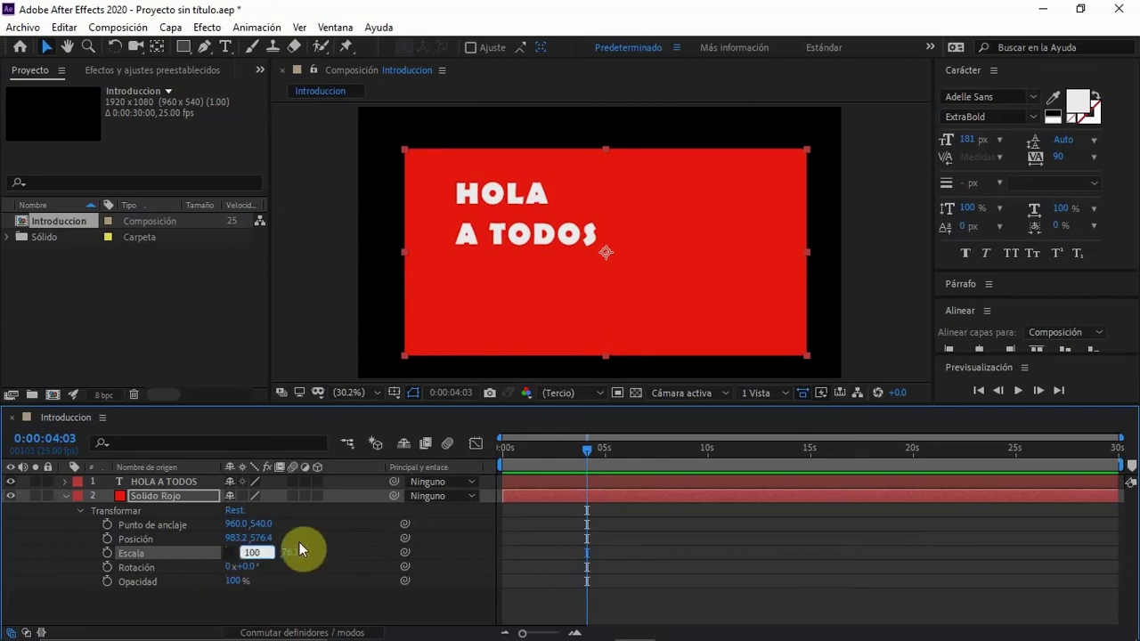
key("Tab")
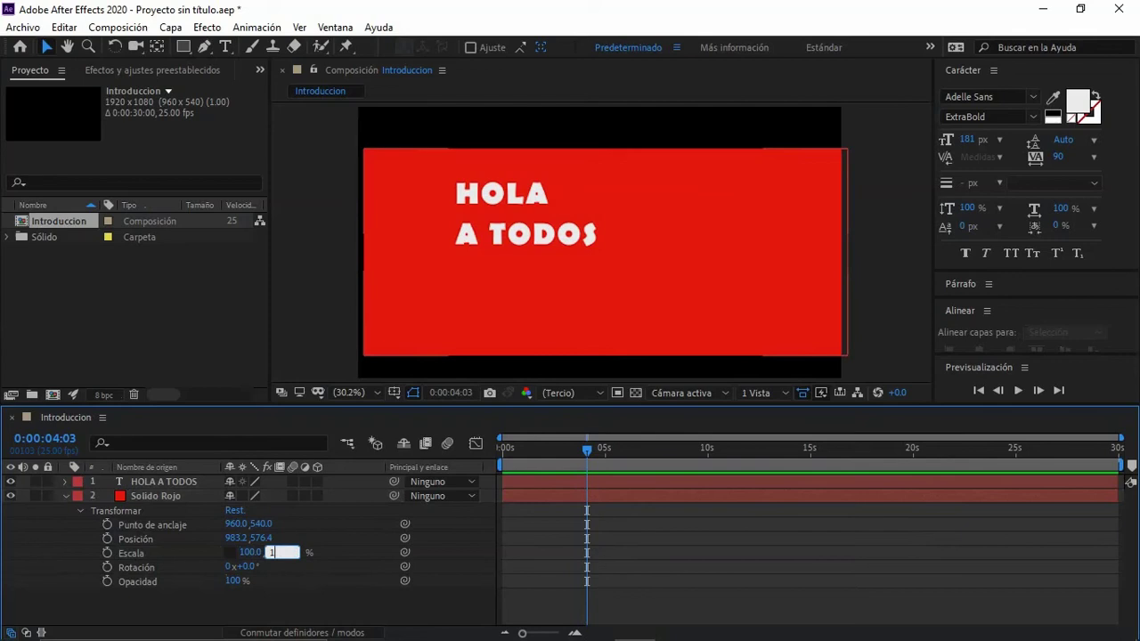
type("100")
key("Return")
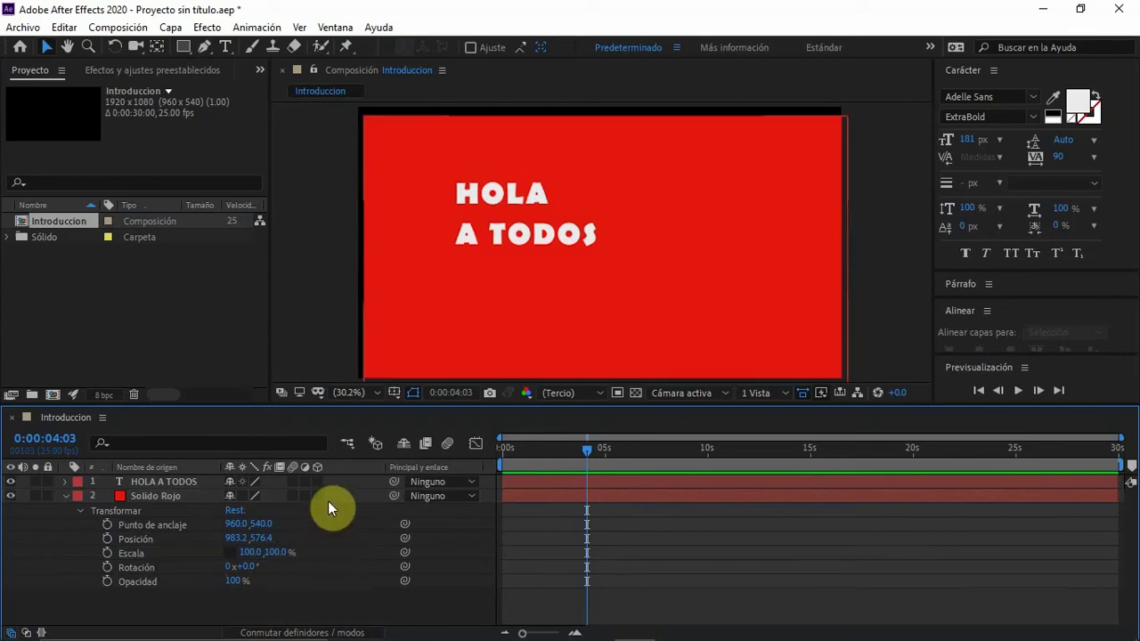
left_click(228, 552)
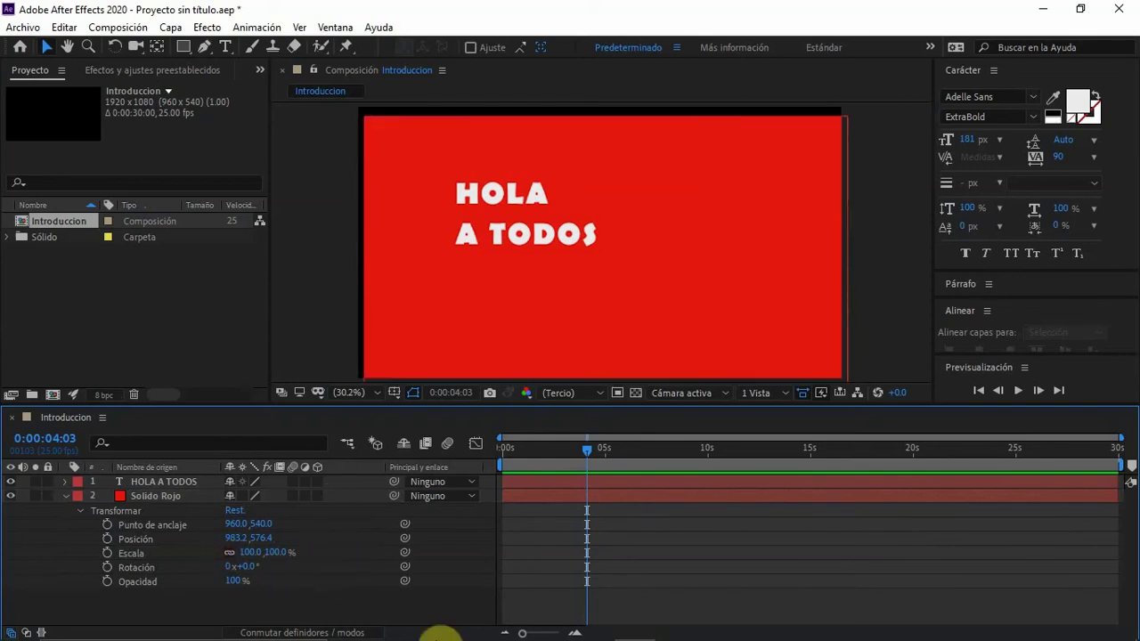
- Reposition the red solid so it covers the frame, with Posición at 962.0, 538.6
left_click_drag(623, 296, 616, 290)
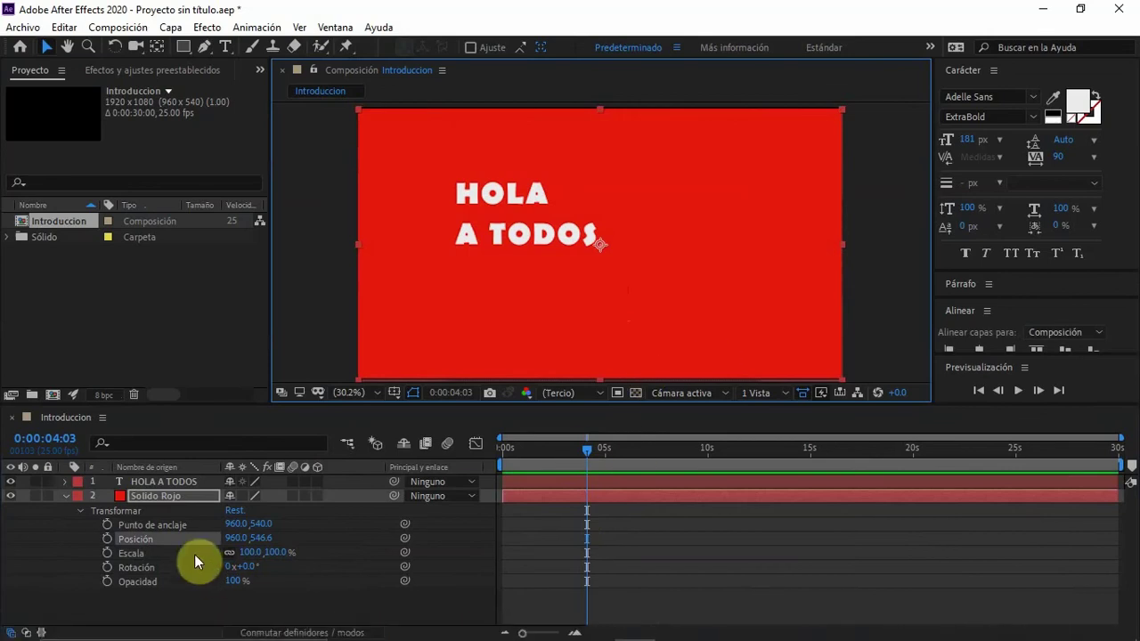
left_click_drag(234, 540, 179, 547)
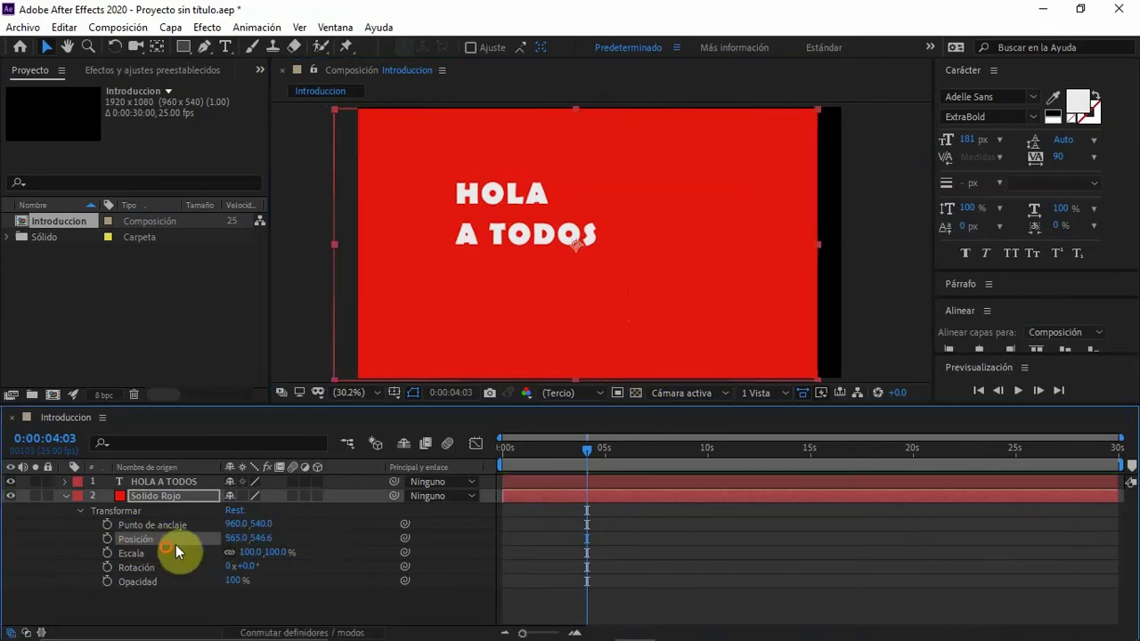
left_click_drag(264, 543, 231, 539)
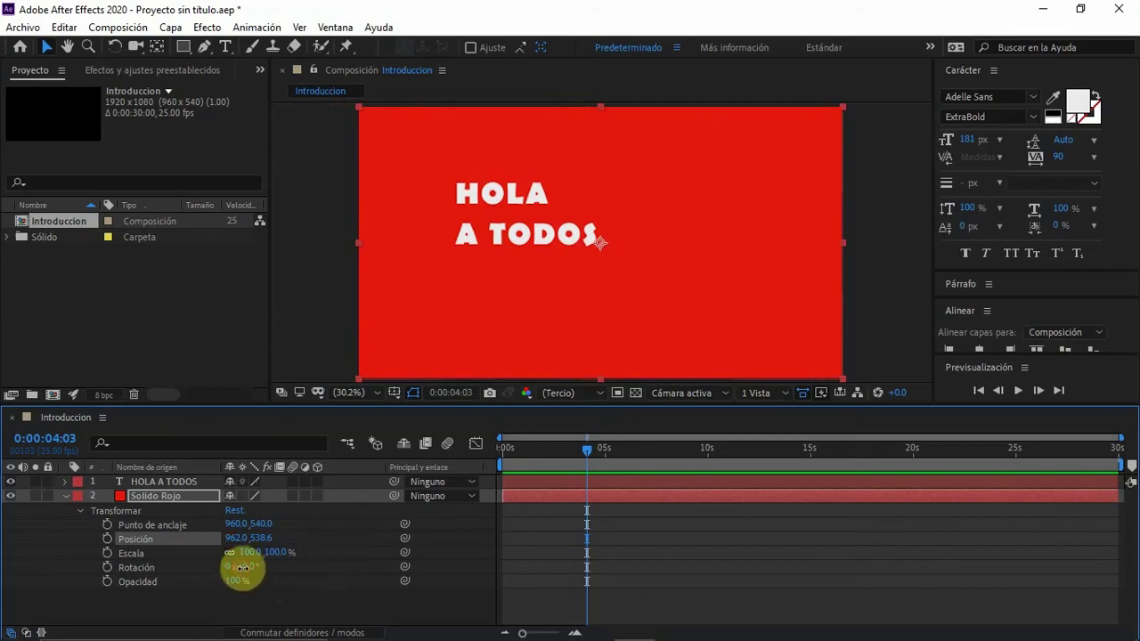
- Rotate the red solid to 180° and try out its Opacidad, ending at 100 %
left_click_drag(241, 568, 382, 567)
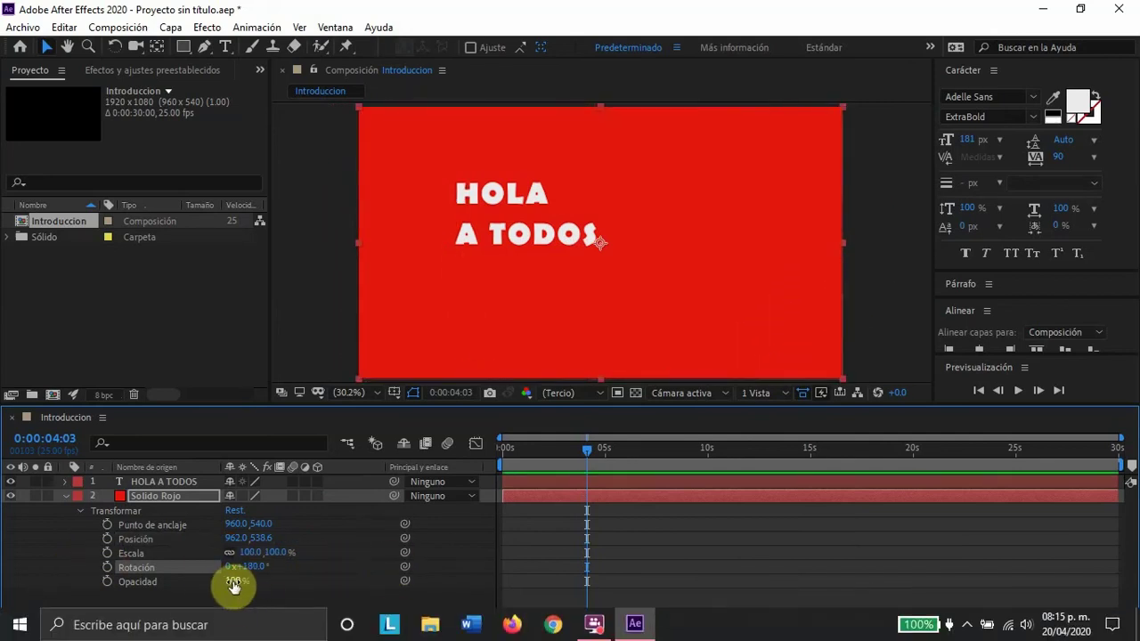
left_click_drag(234, 585, 329, 588)
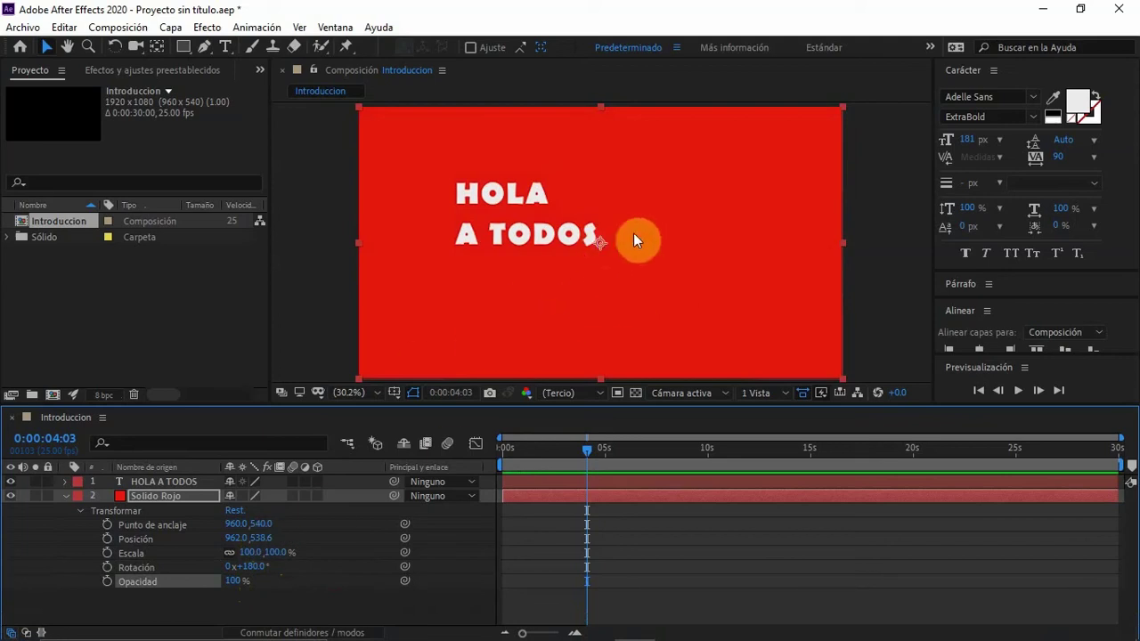
left_click(407, 205)
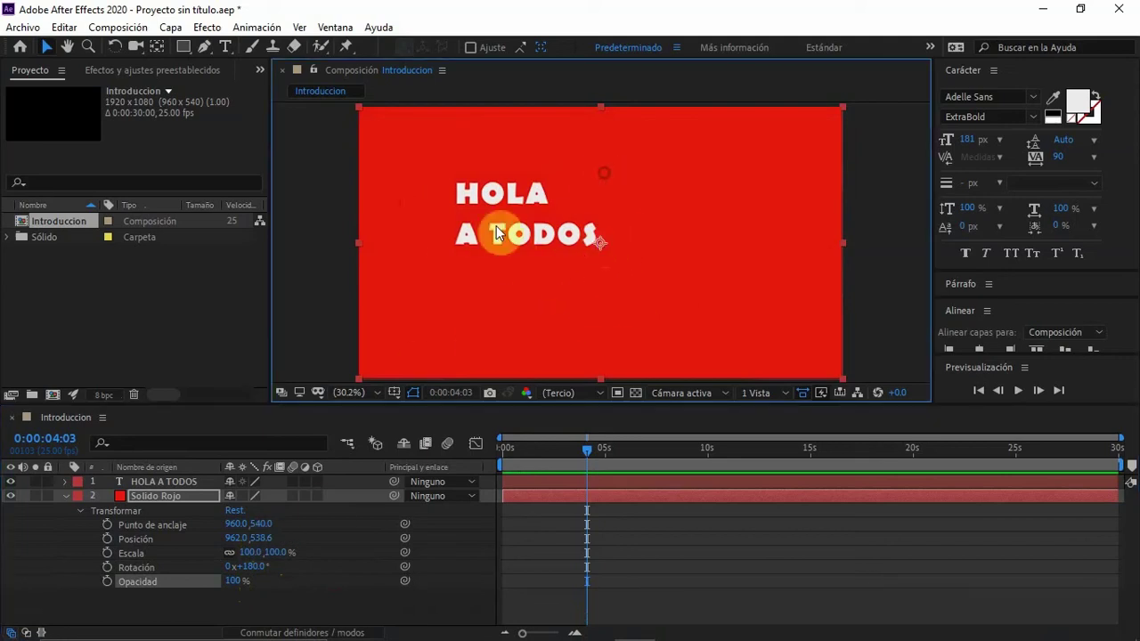
- Nudge the HOLA A TODOS text slightly left and down, and shift the red solid's horizontal anchor point to 959.0
left_click(159, 481)
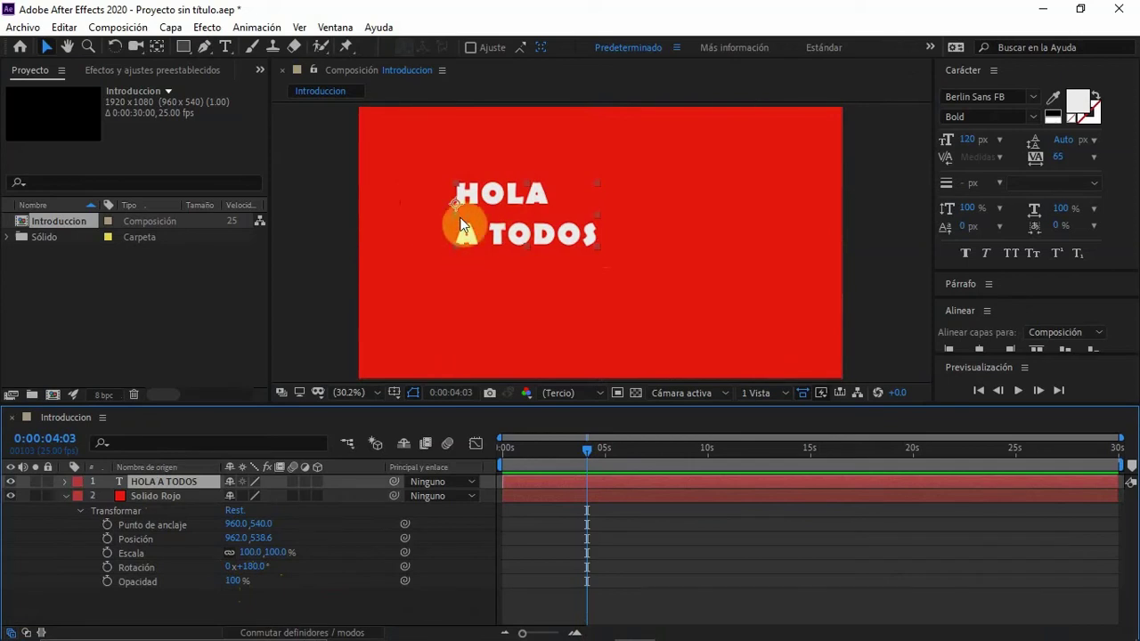
mouse_move(501, 187)
left_mouse_down()
mouse_move(473, 160)
mouse_move(488, 182)
mouse_move(485, 213)
mouse_move(540, 191)
mouse_move(486, 196)
left_mouse_up()
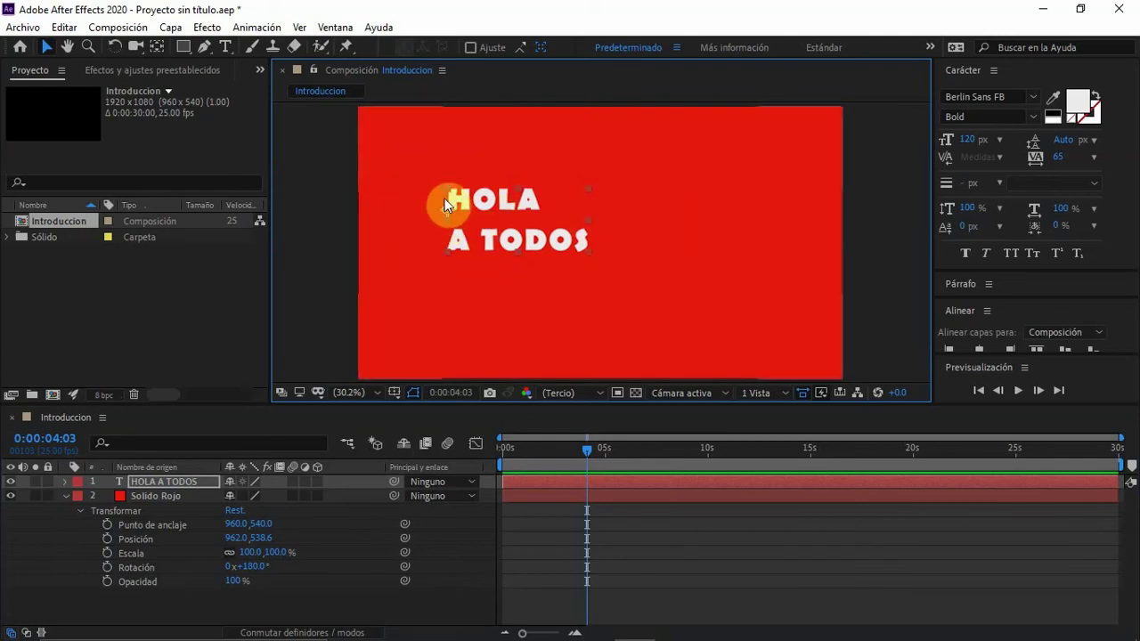
left_click(236, 526)
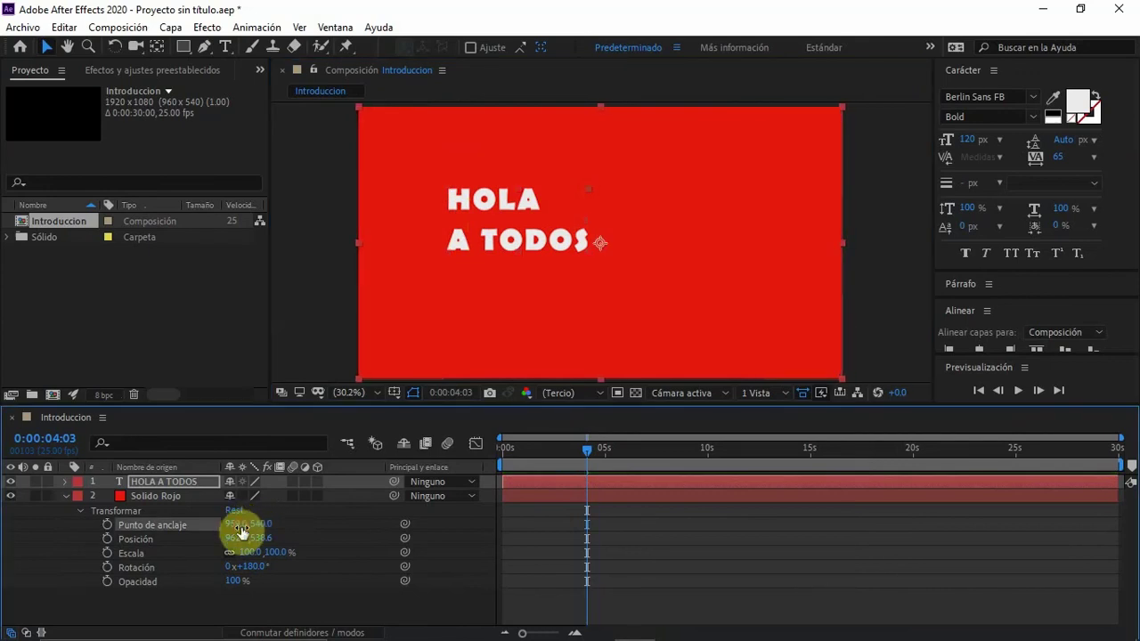
- Collapse Solido Rojo, show the HOLA A TODOS layer's Transformar properties and set its Punto de anclaje to 272.0, 37.0
left_click(64, 495)
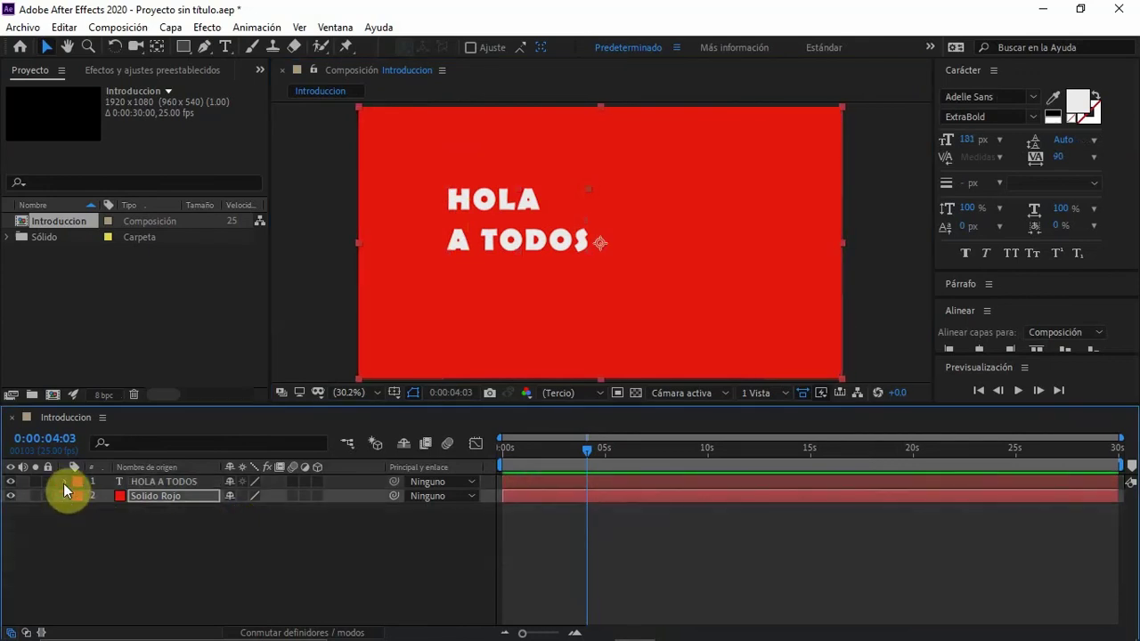
left_click(64, 482)
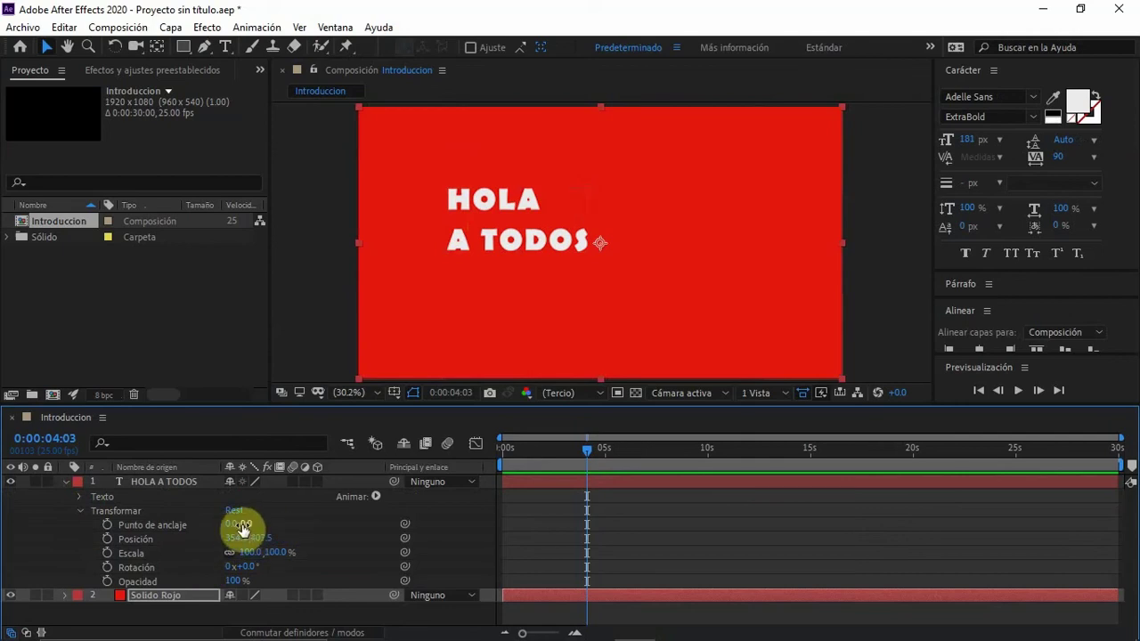
left_click_drag(242, 526, 442, 509)
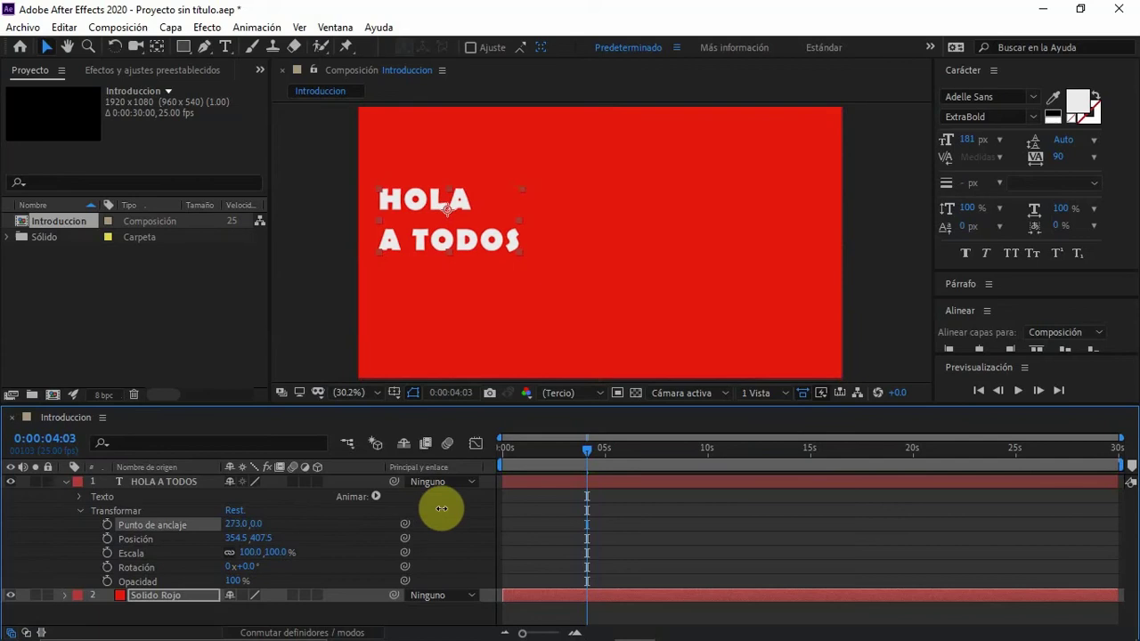
left_click(465, 210)
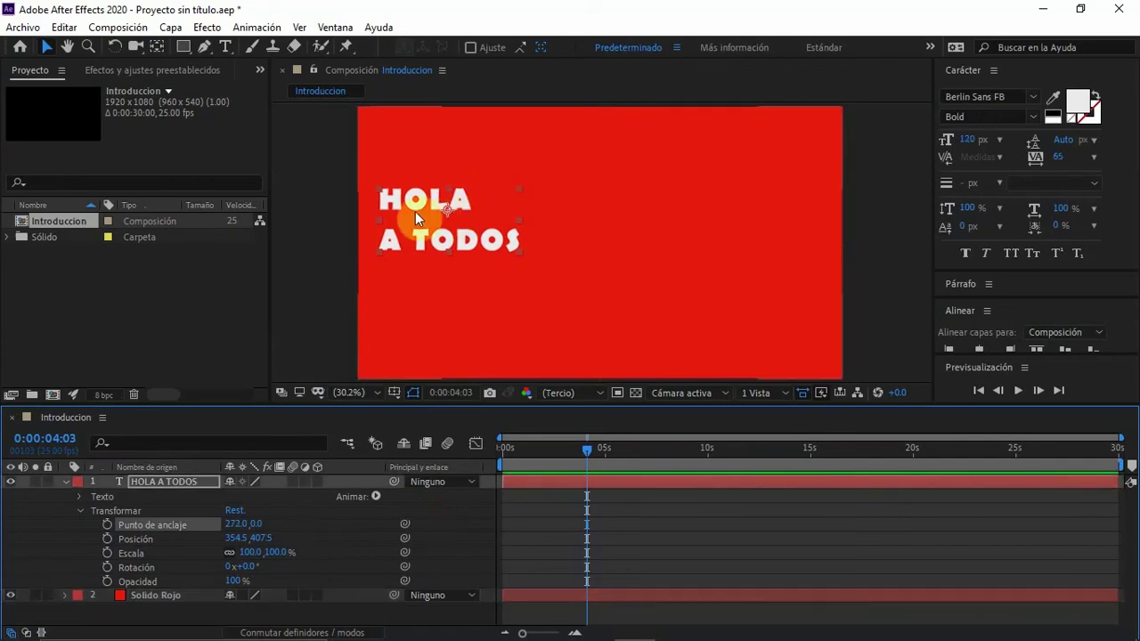
left_click_drag(259, 527, 297, 519)
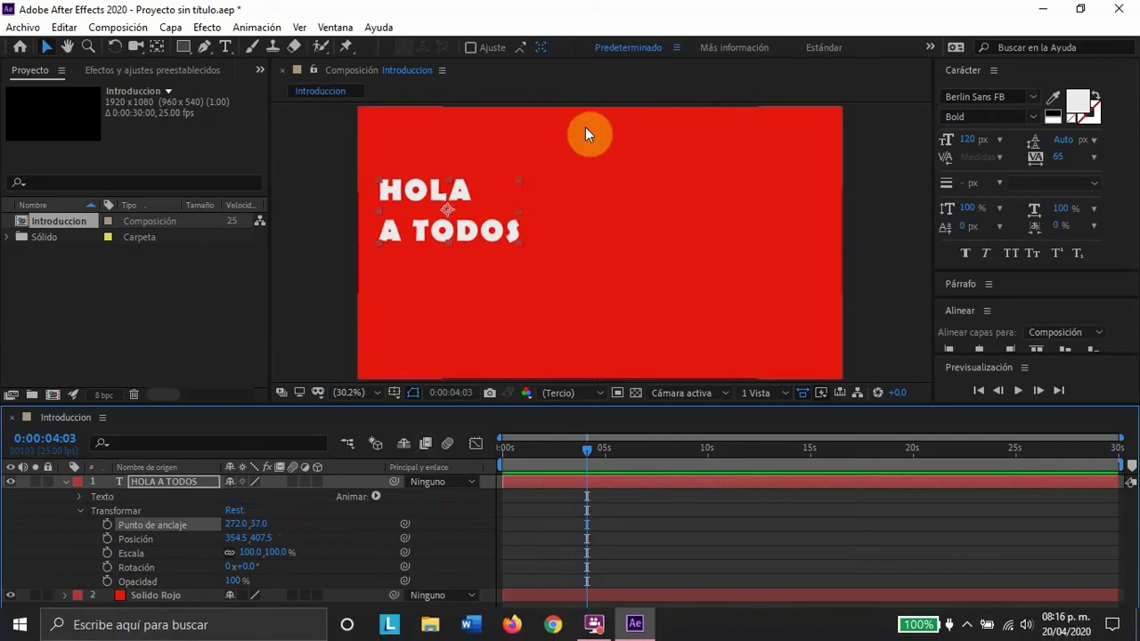
- Move the HOLA A TODOS text near the frame's centre at 900.4, 520.3 and enlarge its Escala to 133 %
left_click_drag(477, 189, 596, 215)
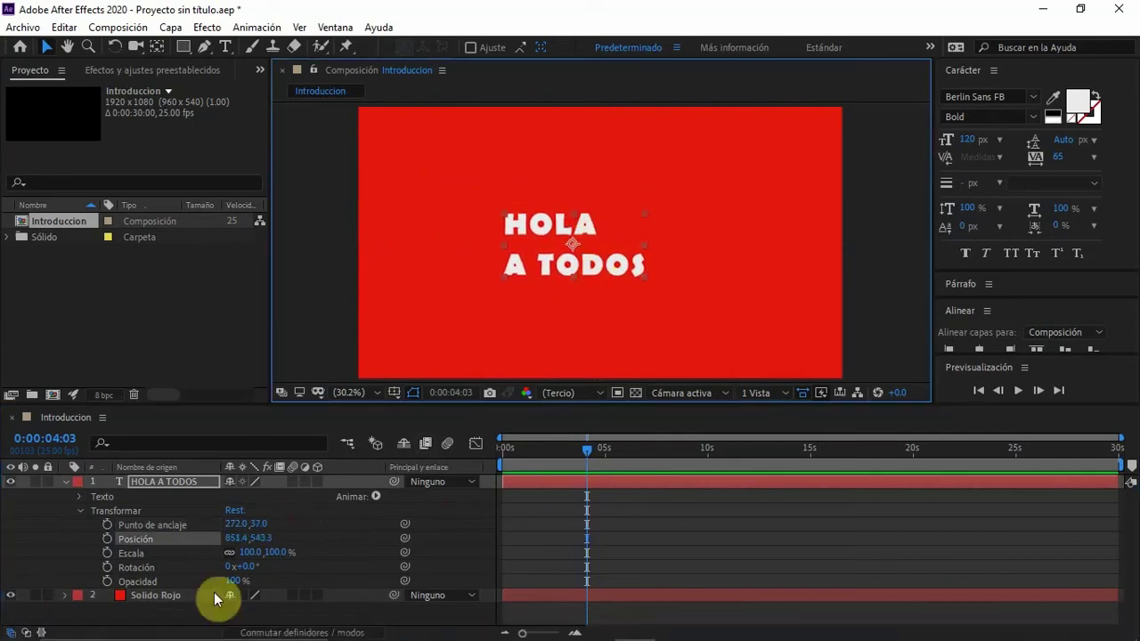
left_click(232, 539)
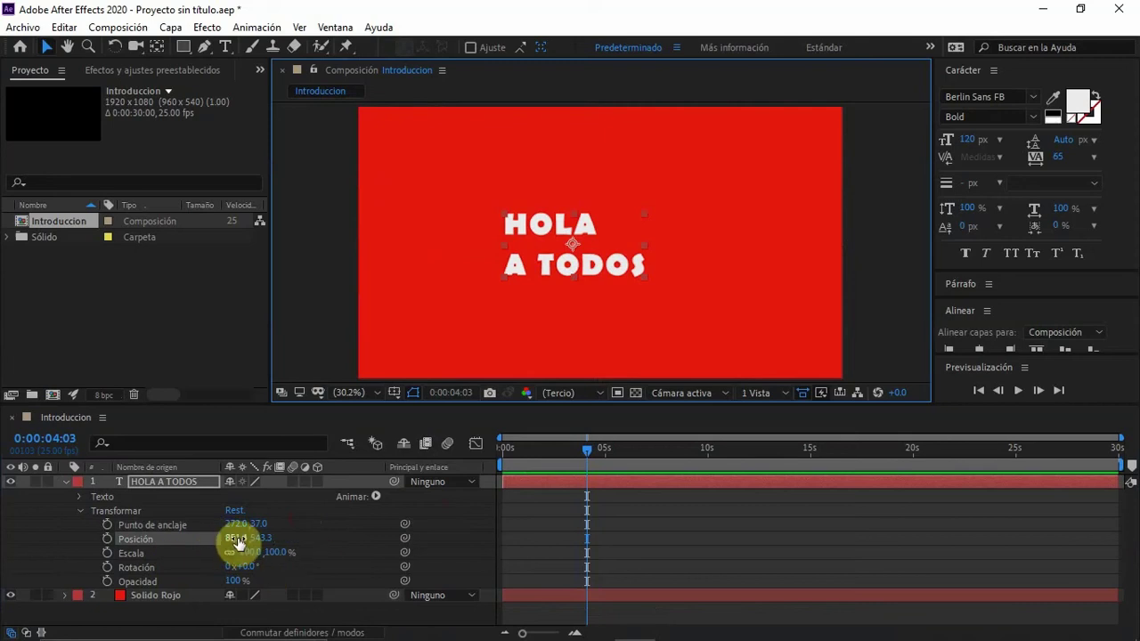
left_click_drag(236, 541, 241, 572)
- Set the HOLA A TODOS layer's Rotación to 0° and its Opacidad to 100 %
left_click(253, 568)
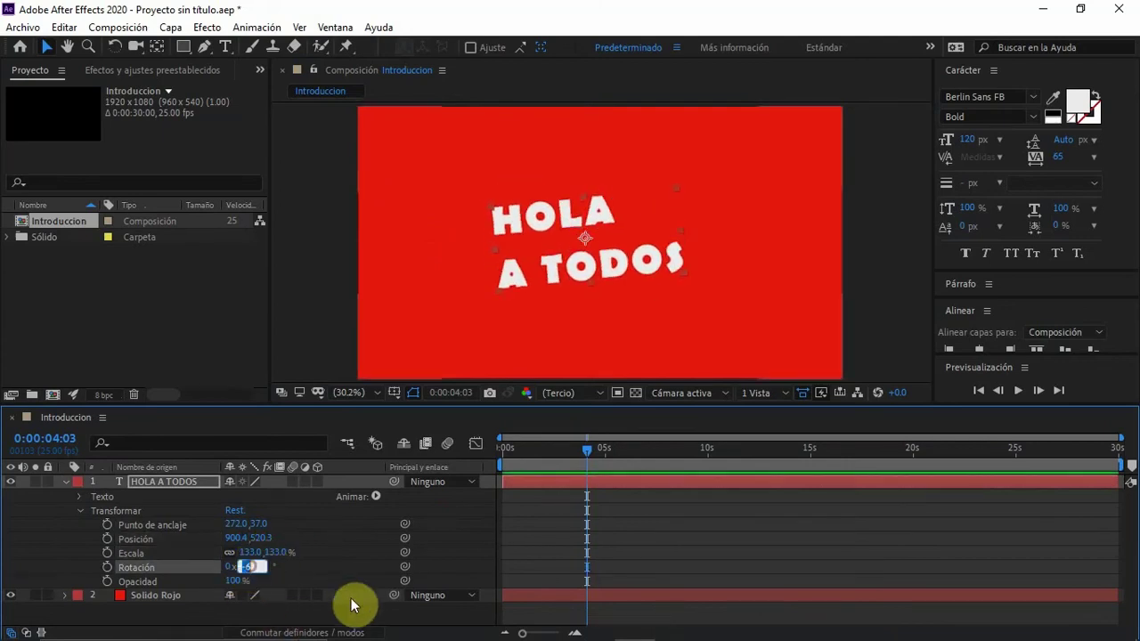
left_click(276, 539)
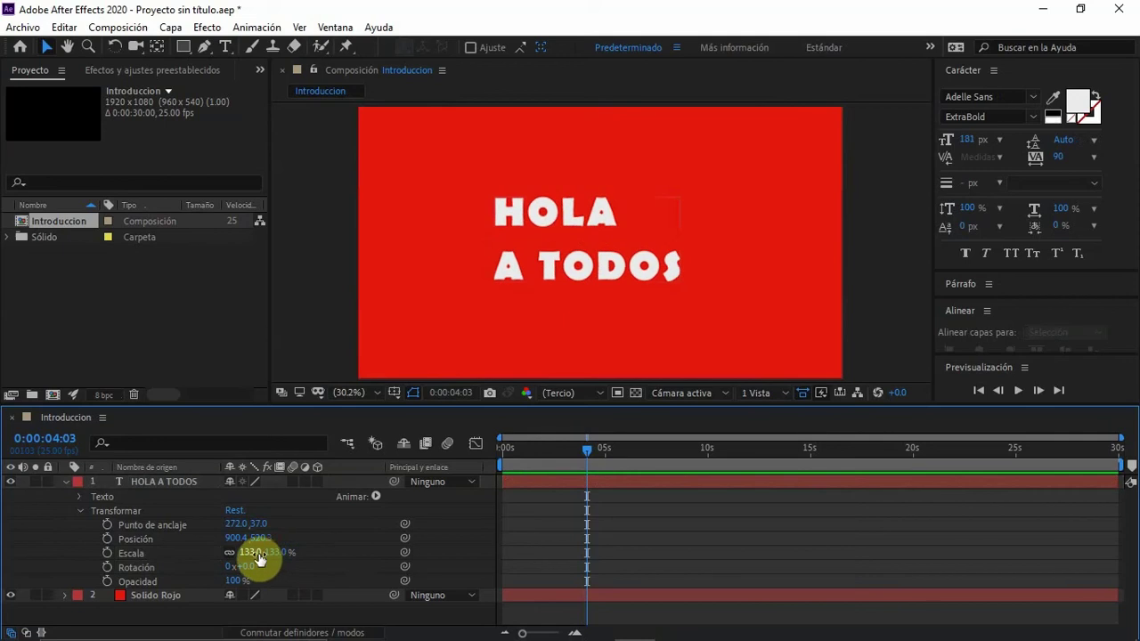
left_click_drag(242, 581, 329, 578)
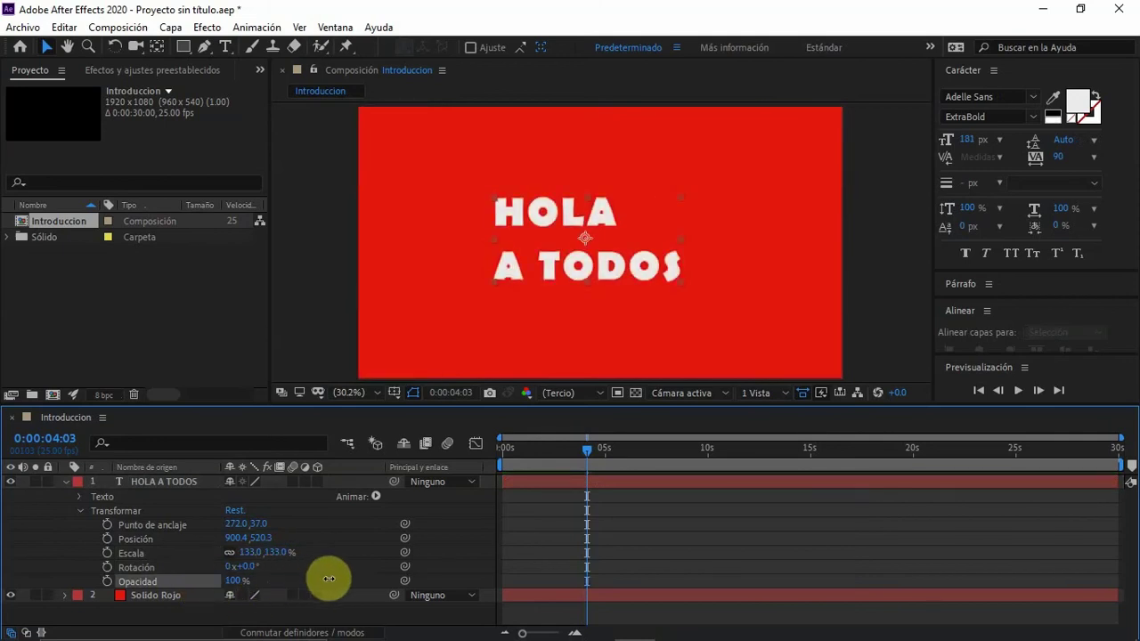
- Set the current time to 0:00:00:00 and show the Transformar properties of both HOLA A TODOS and Solido Rojo
left_click(66, 482)
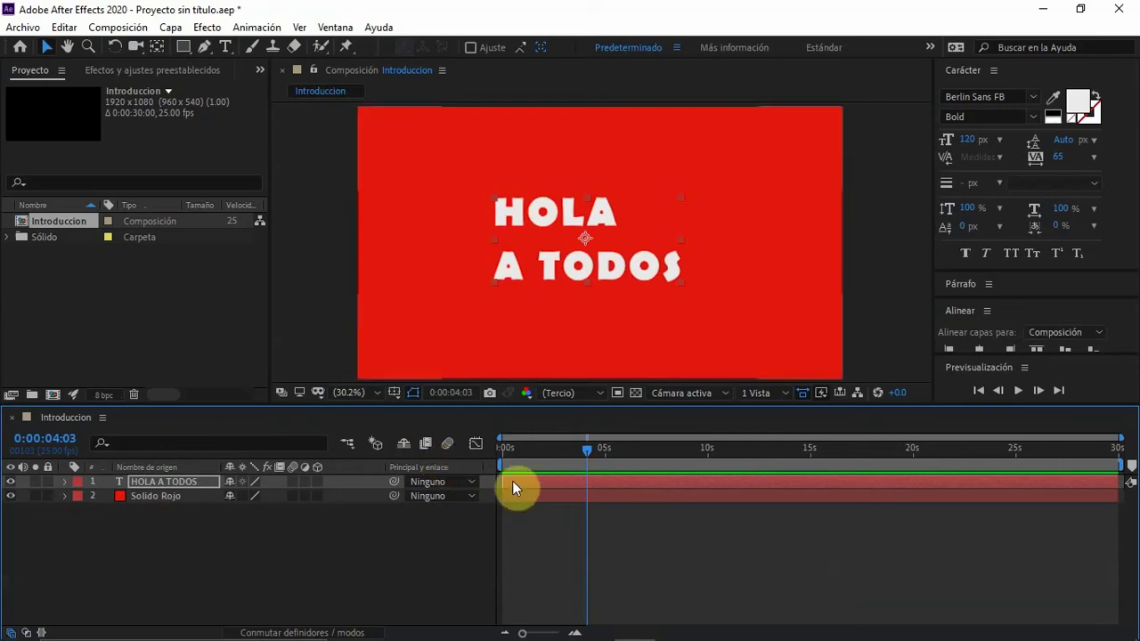
left_click(64, 483)
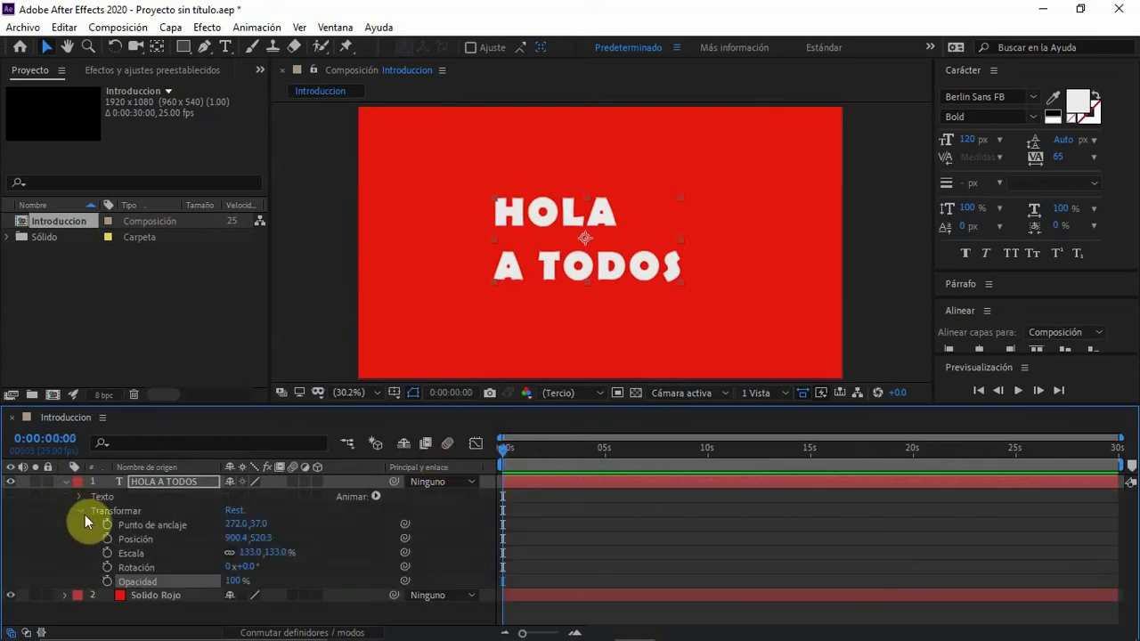
left_click(64, 595)
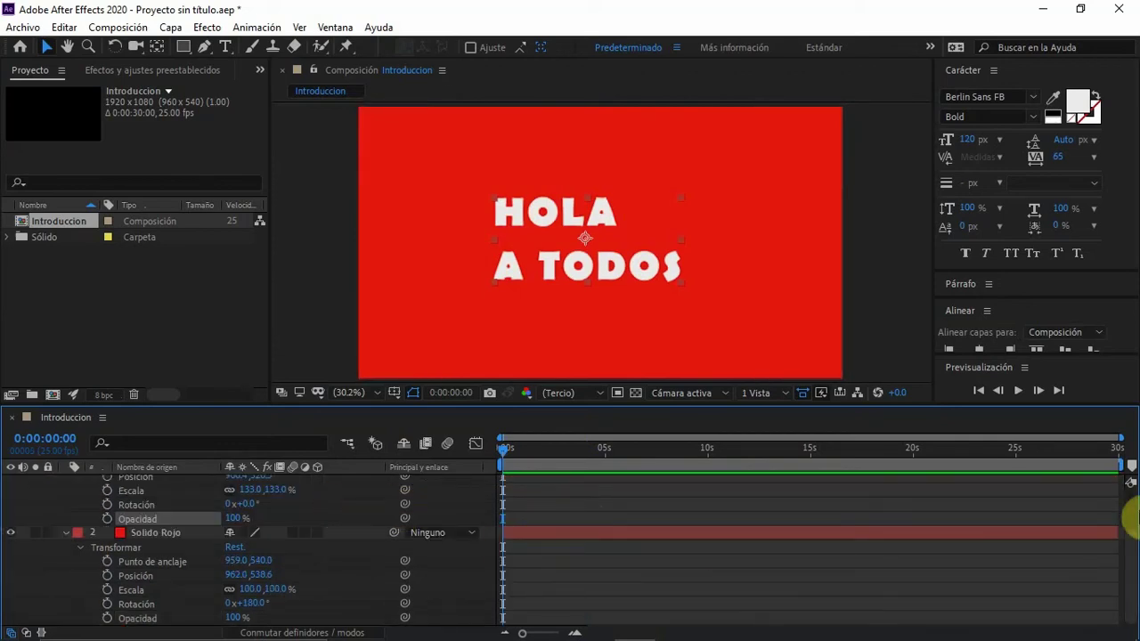
left_click_drag(1134, 555, 1131, 549)
mouse_move(501, 448)
left_mouse_down()
mouse_move(513, 452)
mouse_move(495, 457)
left_mouse_up()
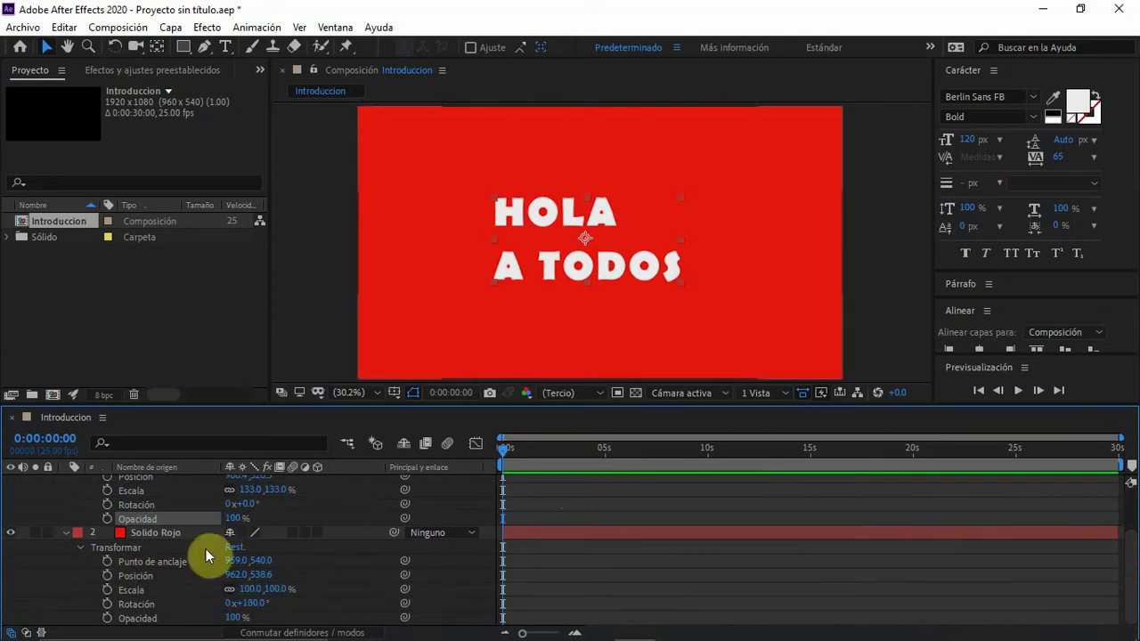
- Animate Solido Rojo's Opacidad with keyframes from 0 % at 0:00:00:00 to 100 % at 0:00:04:24
left_click(107, 618)
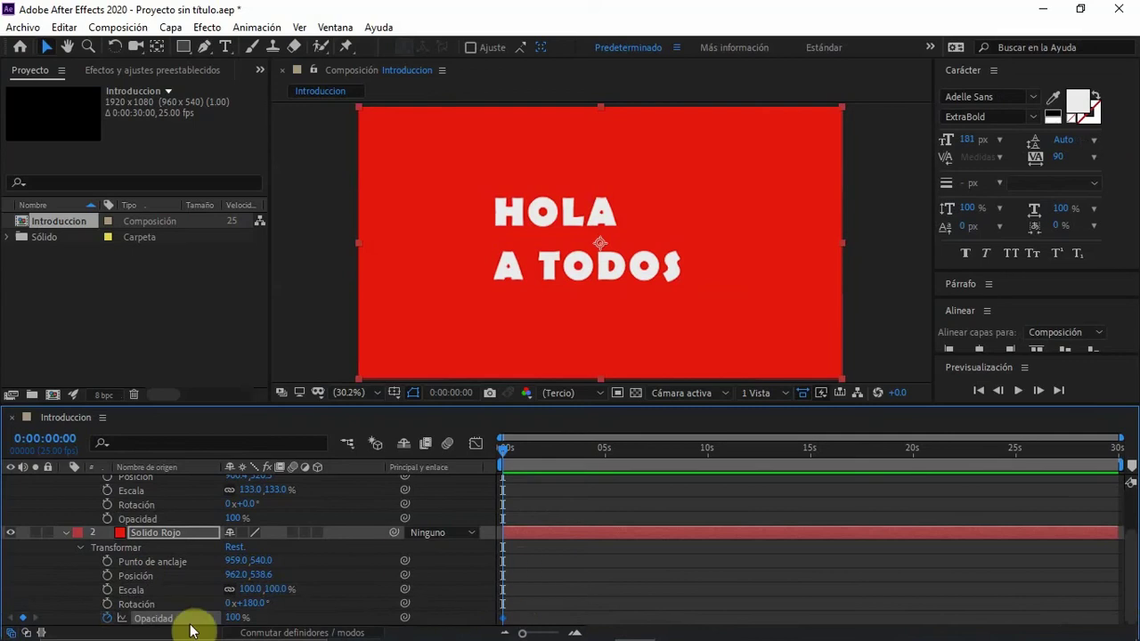
left_click_drag(236, 620, 60, 590)
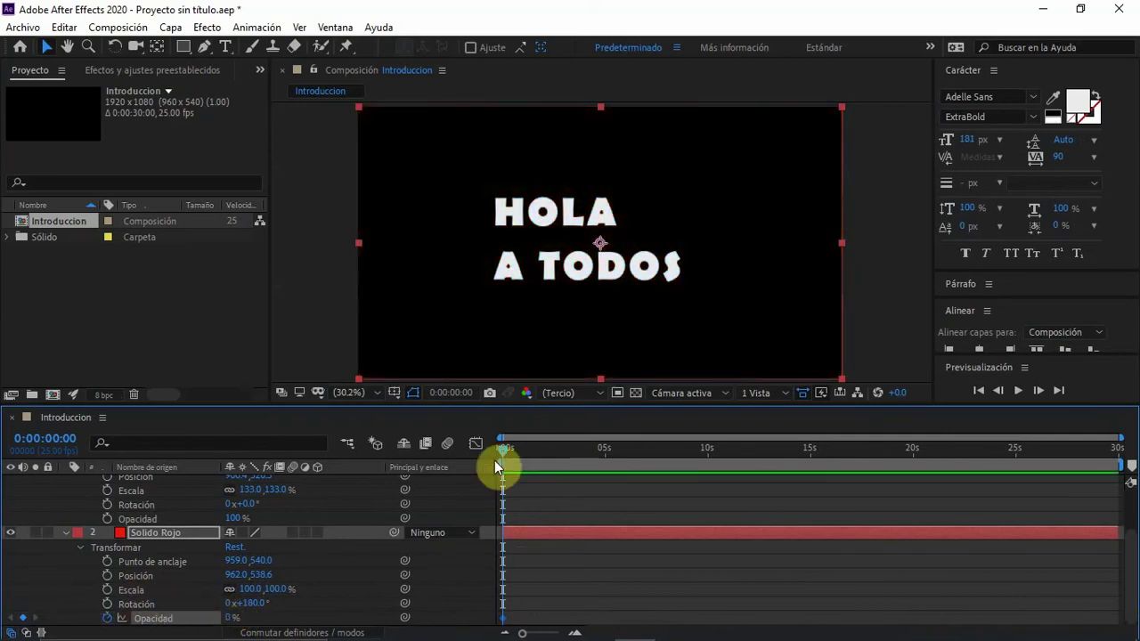
left_click_drag(504, 453, 602, 462)
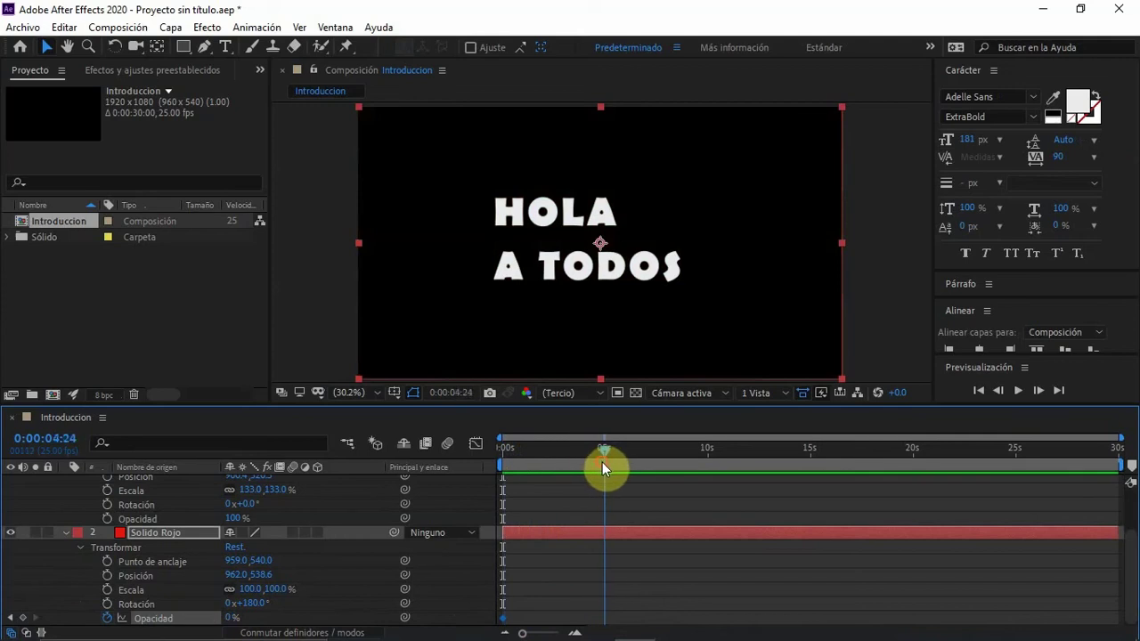
left_click(227, 616)
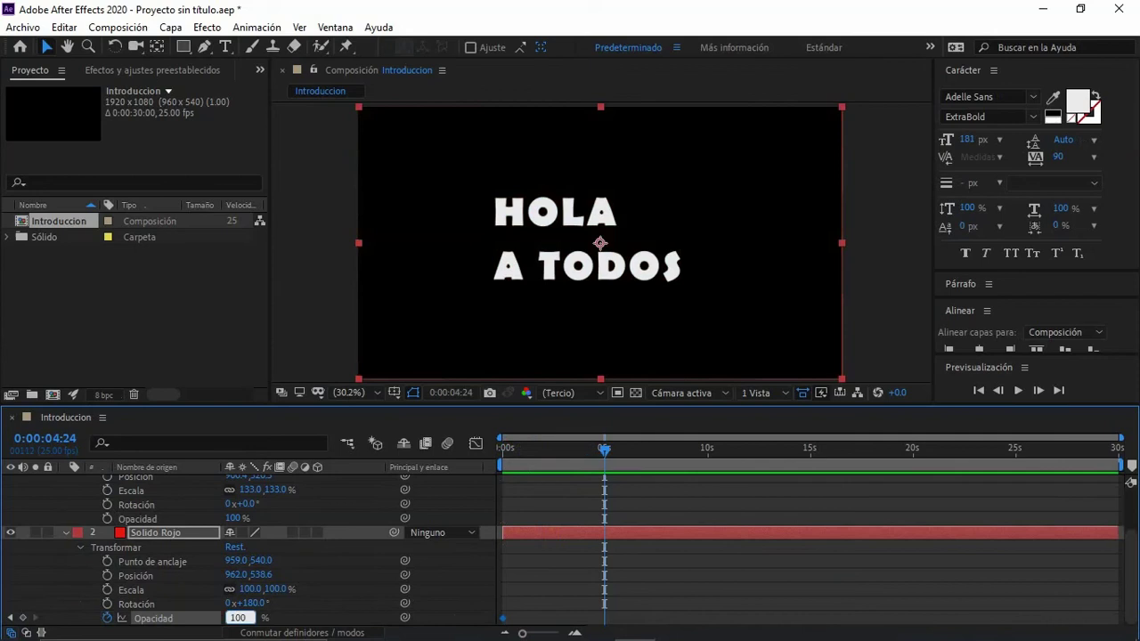
type("100")
key("Return")
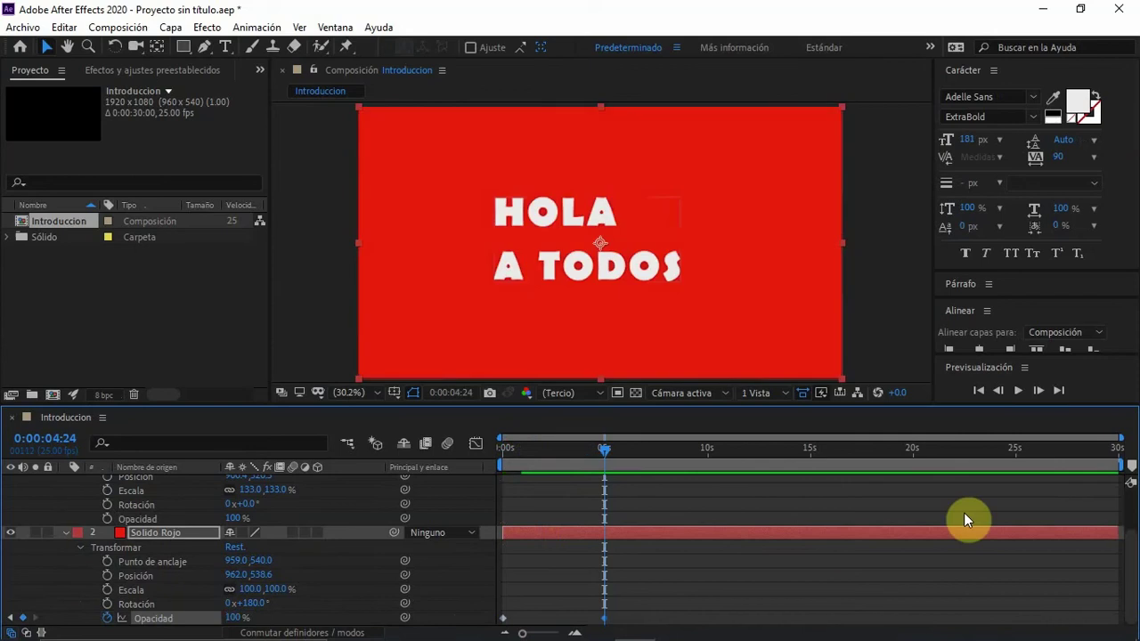
- Preview the red solid's opacity fade-in from the start of the composition
left_click(505, 447)
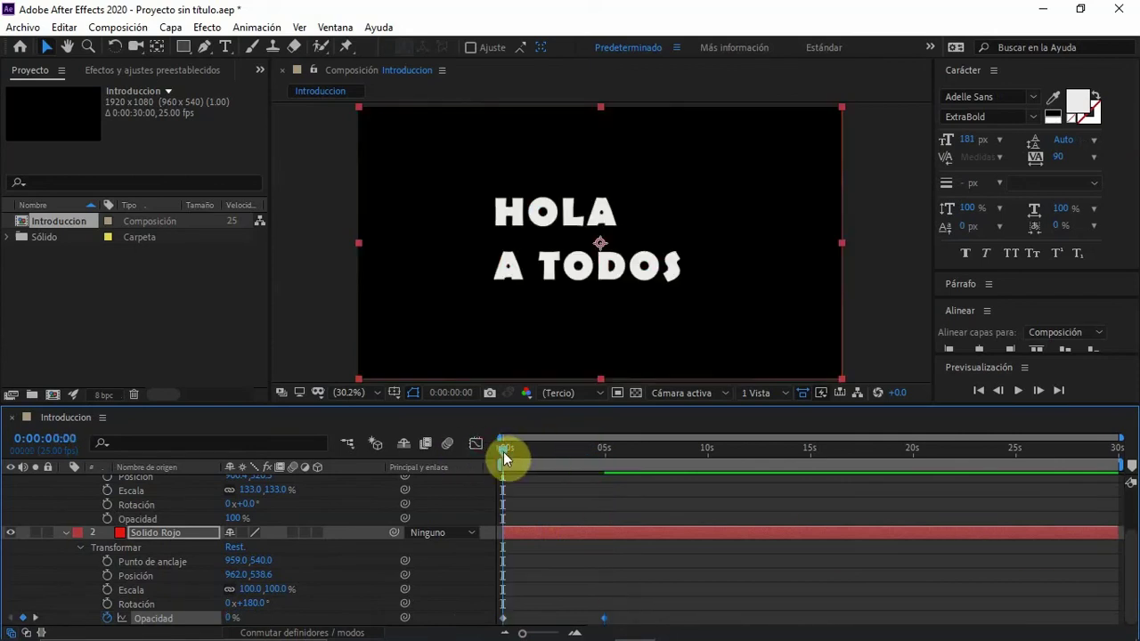
left_click_drag(504, 451, 473, 454)
key("space")
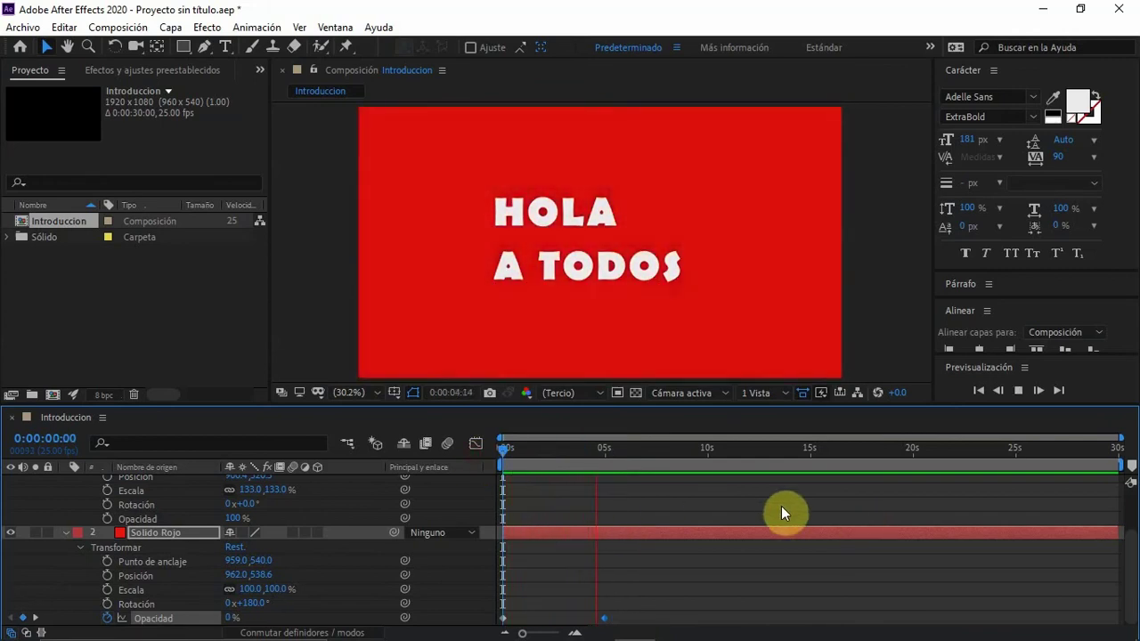
key("space")
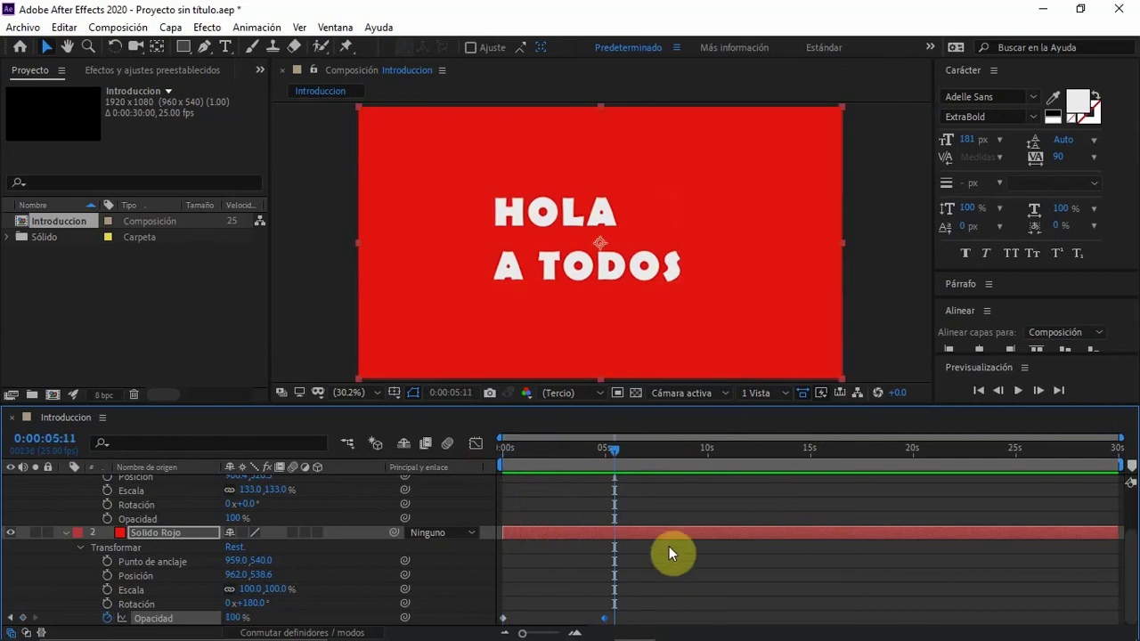
- Enable keyframing for the HOLA A TODOS layer's Escala at 0:00:04:24 and set it to 0 %
left_click_drag(616, 451, 603, 453)
scroll(660, 540, "up", 3)
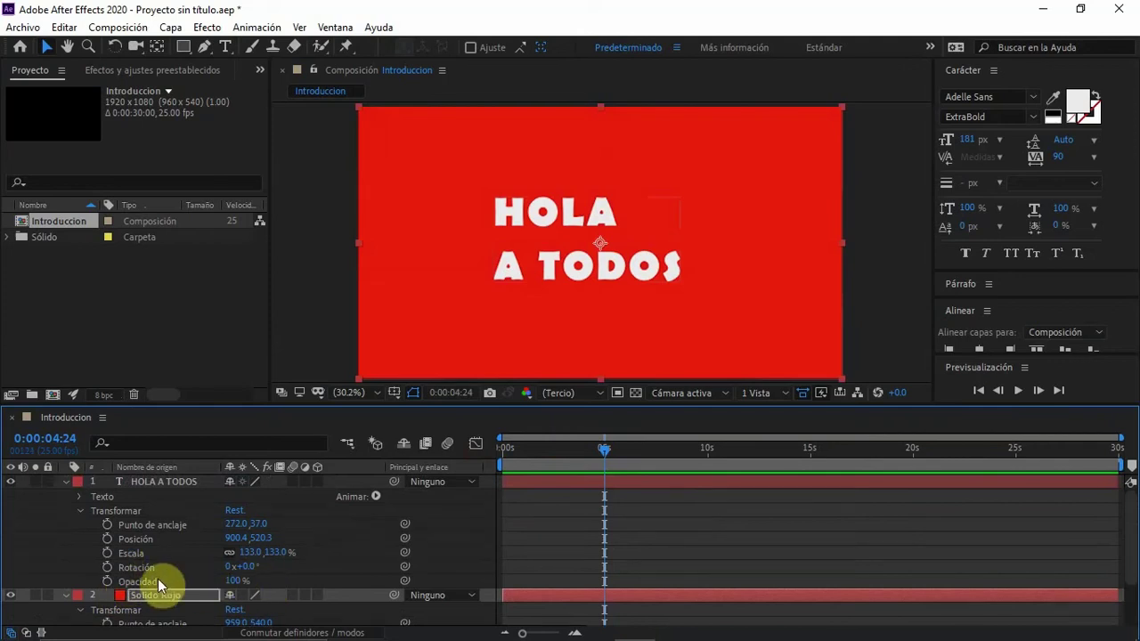
left_click(107, 555)
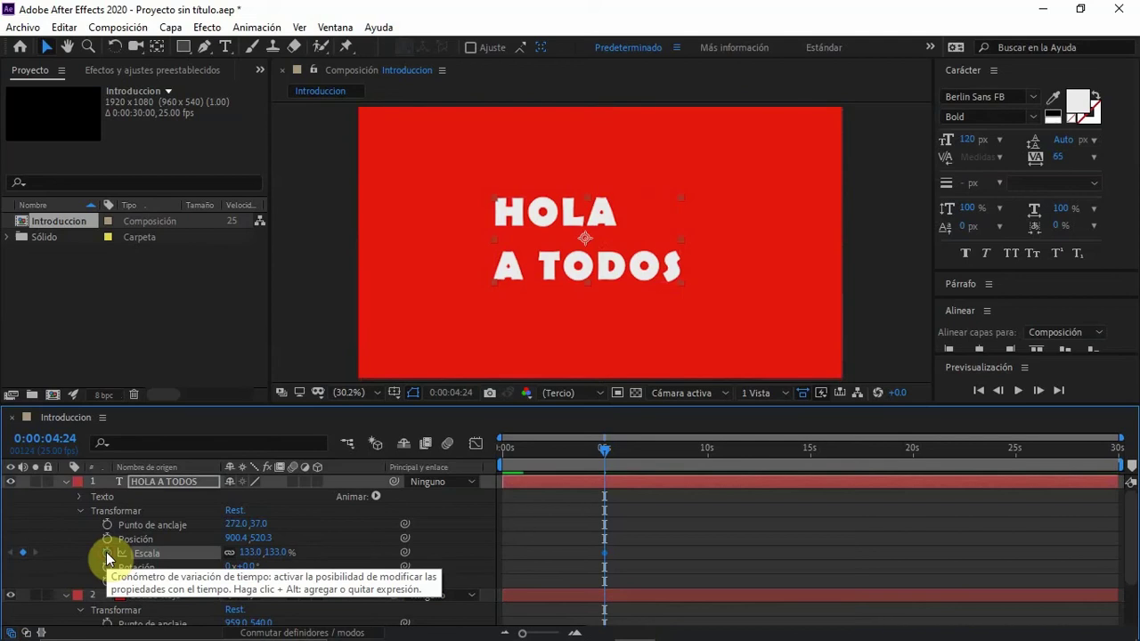
left_click_drag(250, 554, 138, 545)
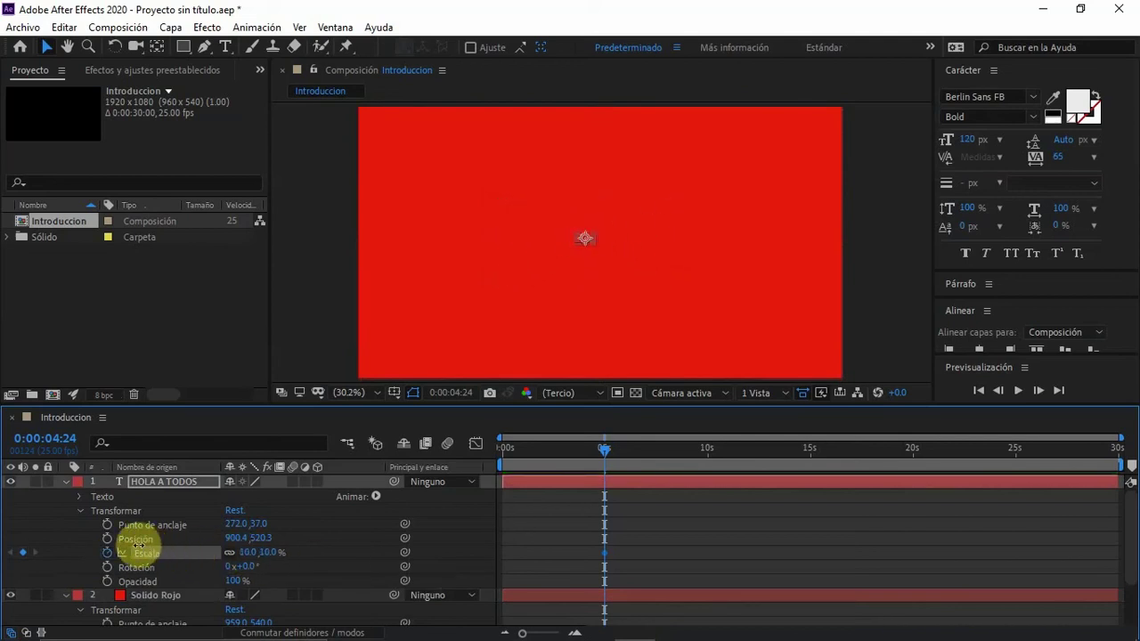
left_click(247, 552)
type("0")
key("Return")
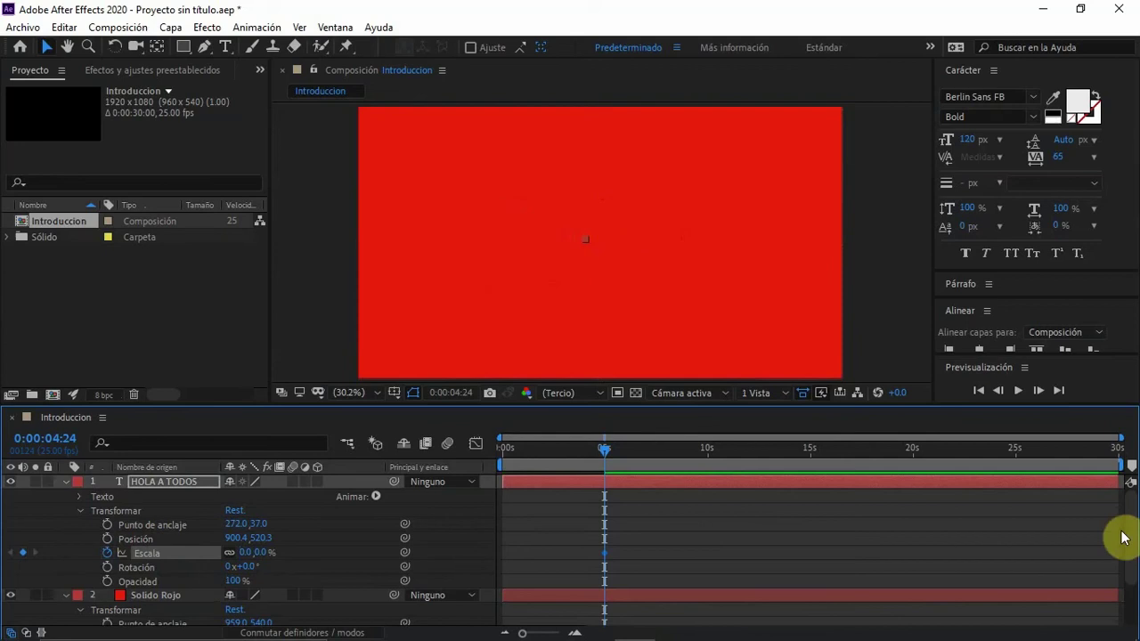
- Add a 100 % Escala keyframe to the HOLA A TODOS layer at 0:00:10:00
left_click_drag(610, 446, 707, 472)
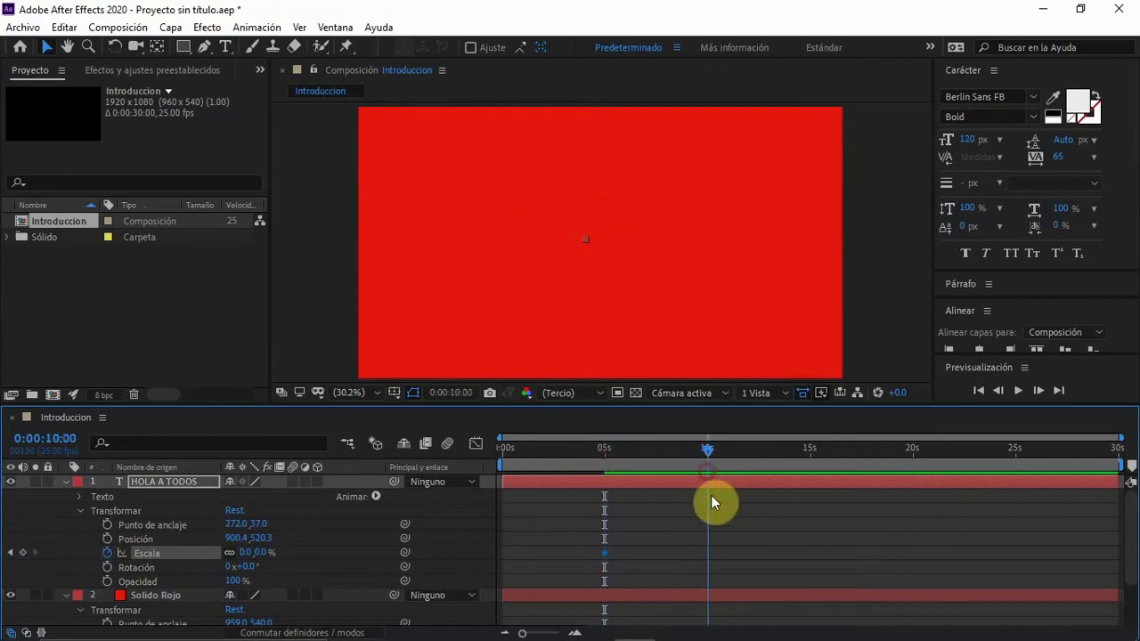
left_click(247, 552)
type("1")
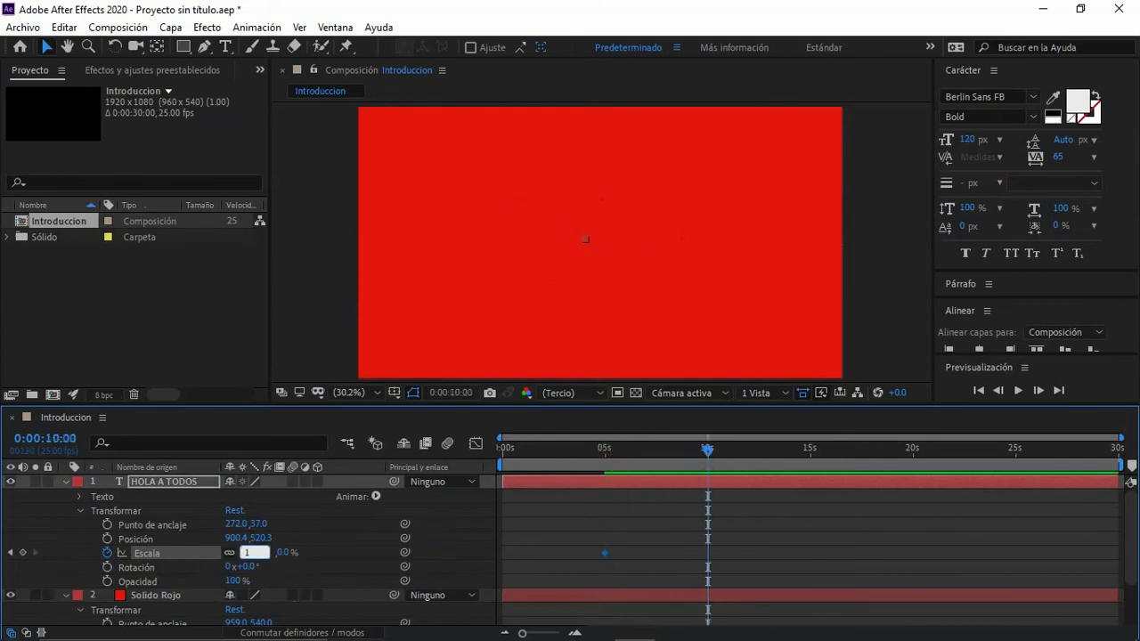
type("00")
key("Return")
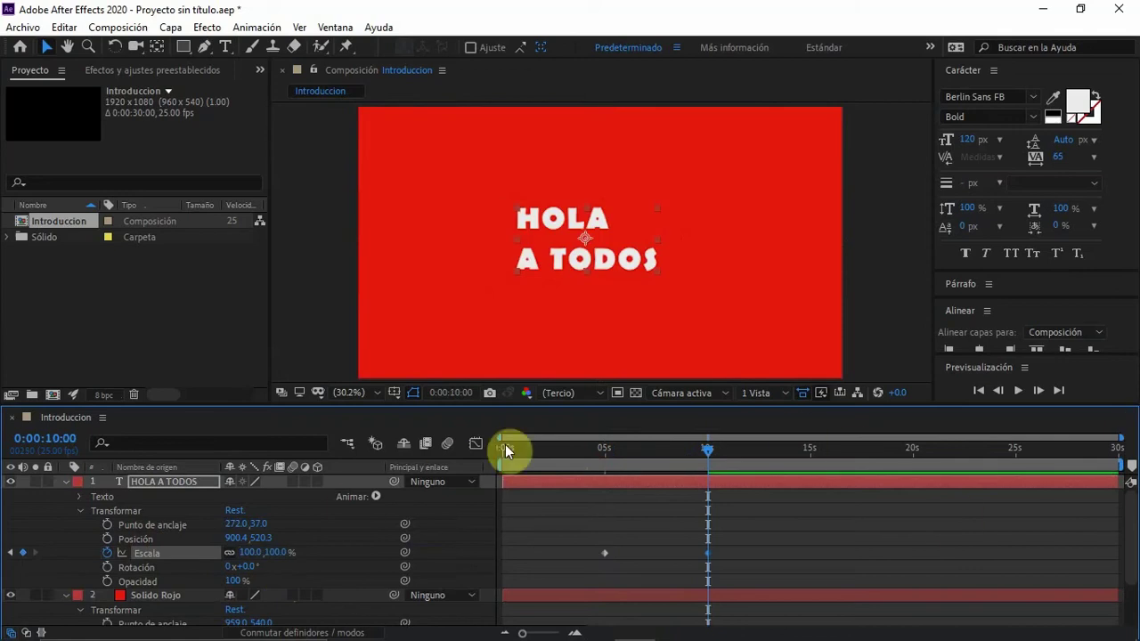
- Play the composition from 0:00:00:00 to check the background fade and the text's scale animation together
left_click(502, 448)
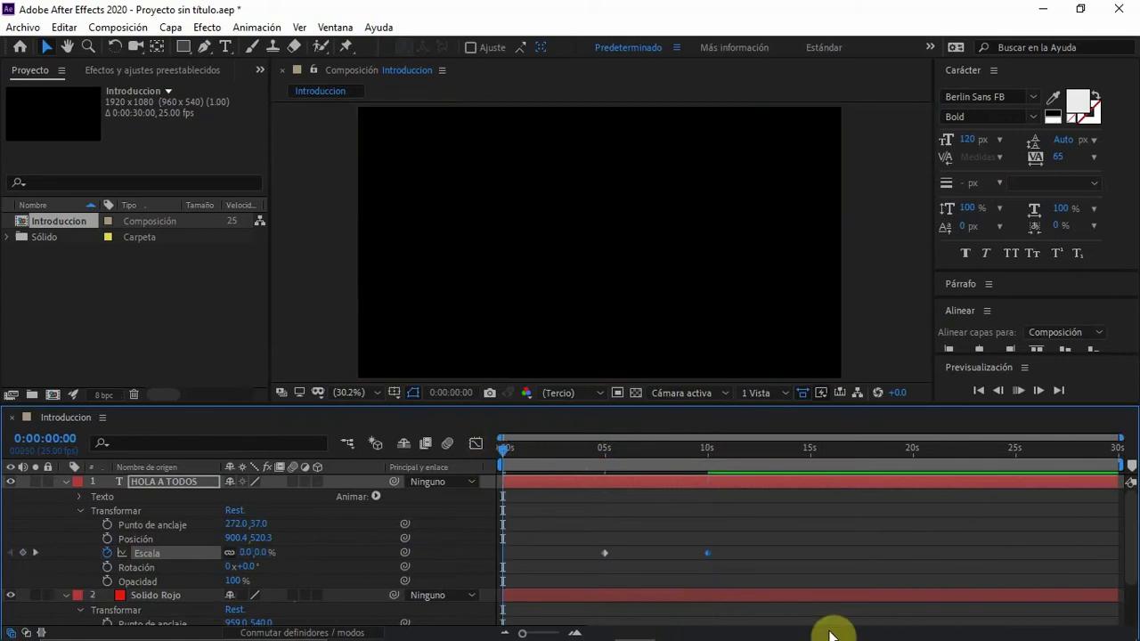
key("space")
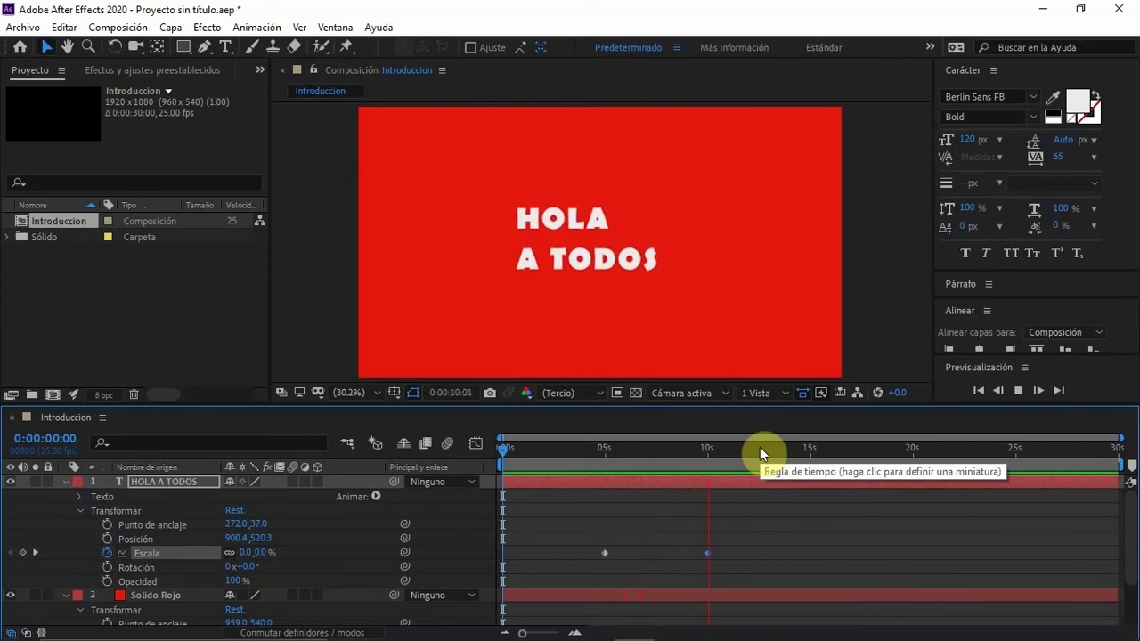
key("space")
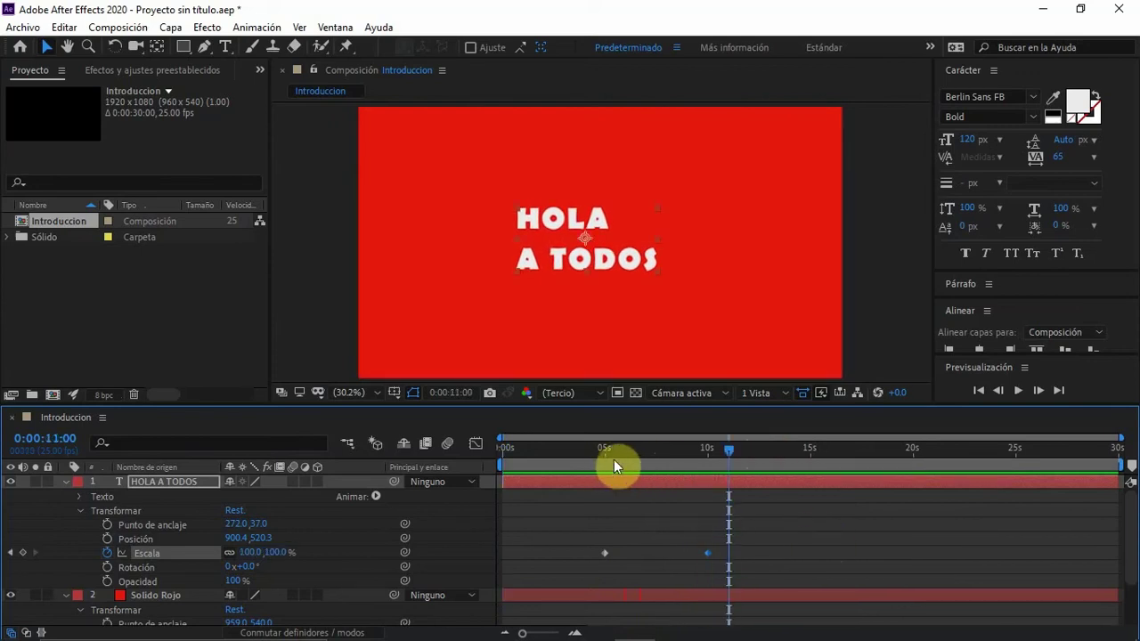
- Speed up the text's growth by moving its second Escala keyframe earlier to about 6 s, previewing the playback
left_click_drag(707, 554, 639, 554)
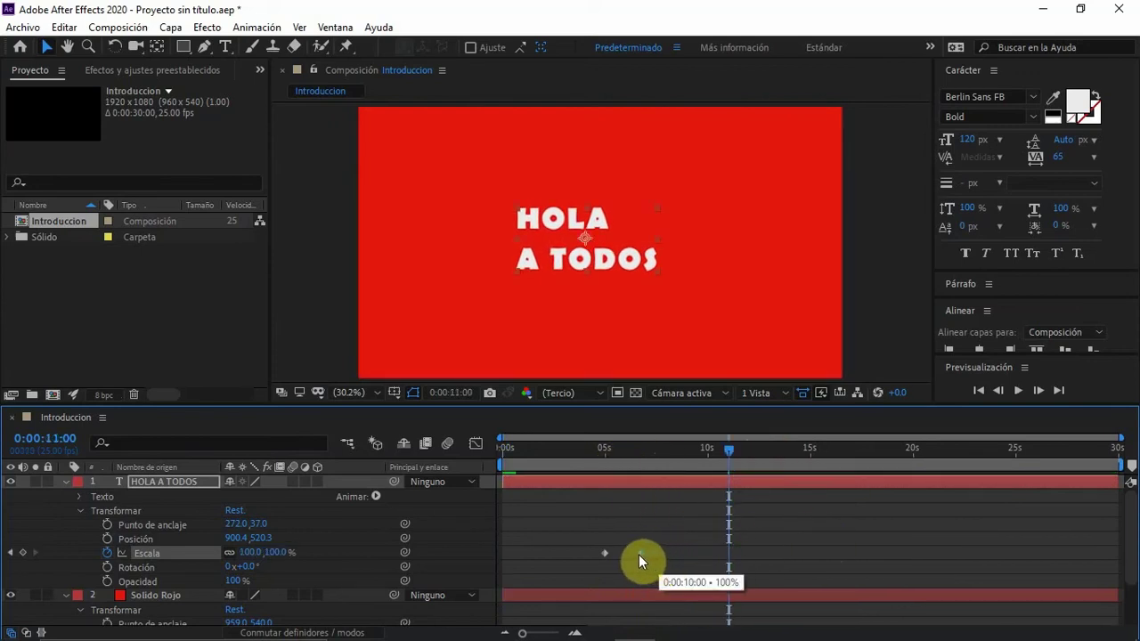
left_click(591, 447)
key("space")
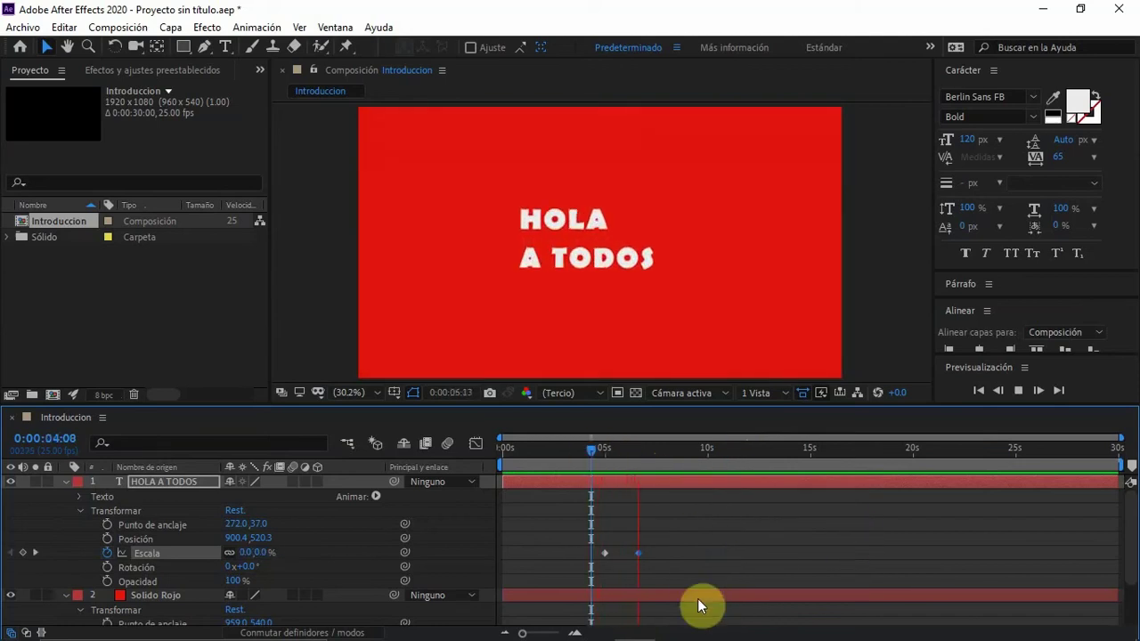
left_click_drag(639, 554, 622, 554)
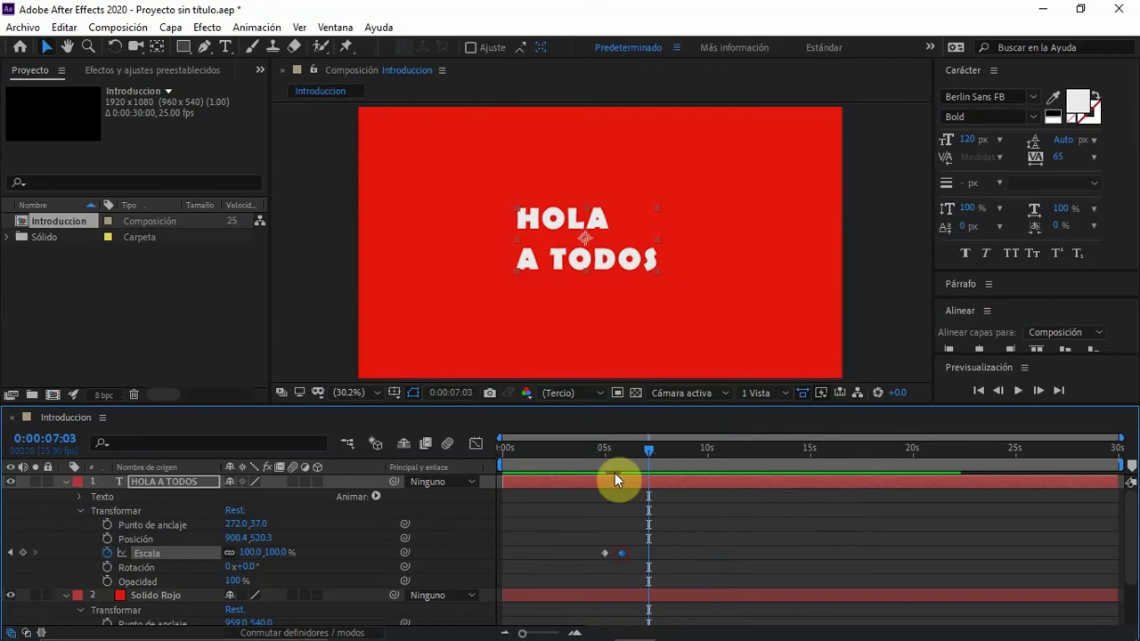
key("space")
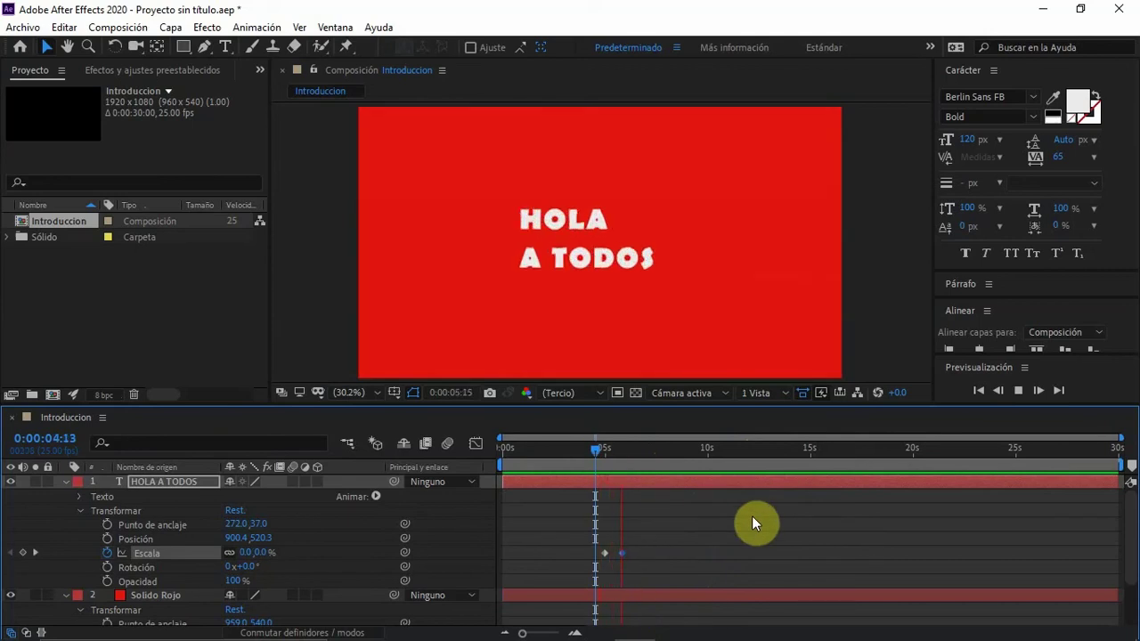
key("space")
- Move Solido Rojo's second Opacidad keyframe and the text's first Escala keyframe to about 1.7 s, the last Escala keyframe to about 3 s, and preview
scroll(664, 514, "down", 2)
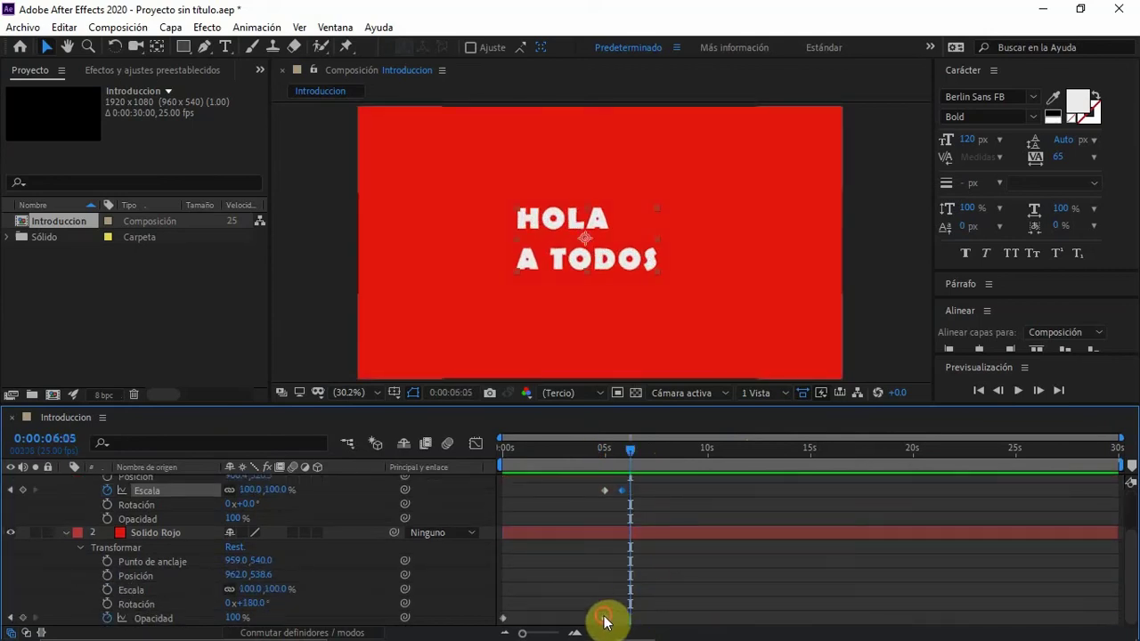
left_click_drag(604, 619, 537, 617)
left_click_drag(605, 491, 538, 491)
left_click_drag(621, 487, 577, 492)
left_click(505, 447)
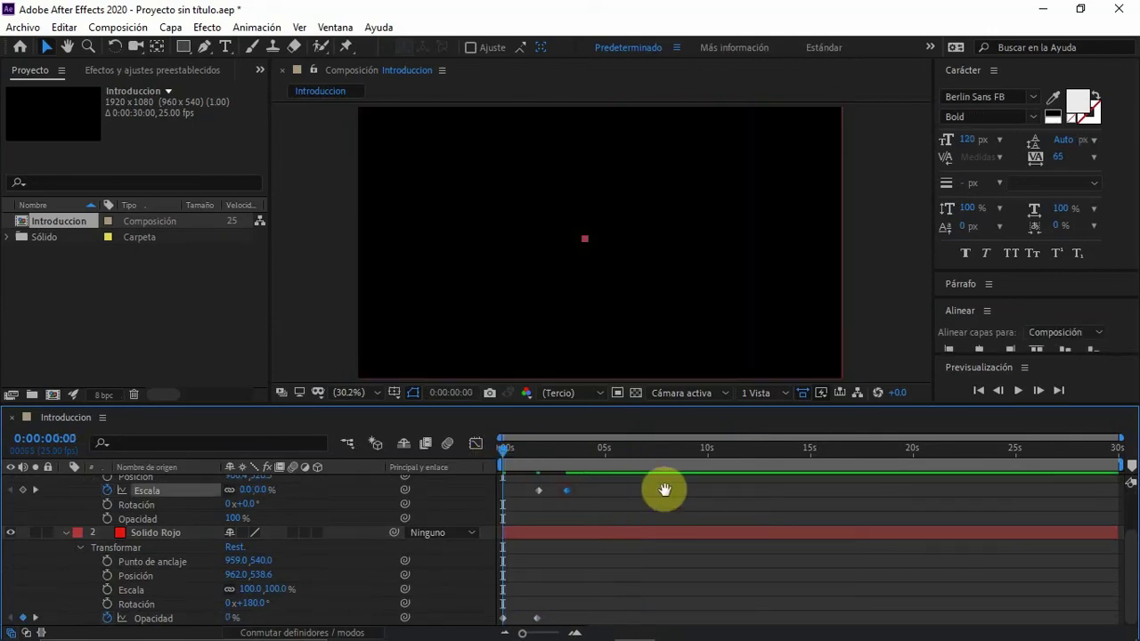
key("space")
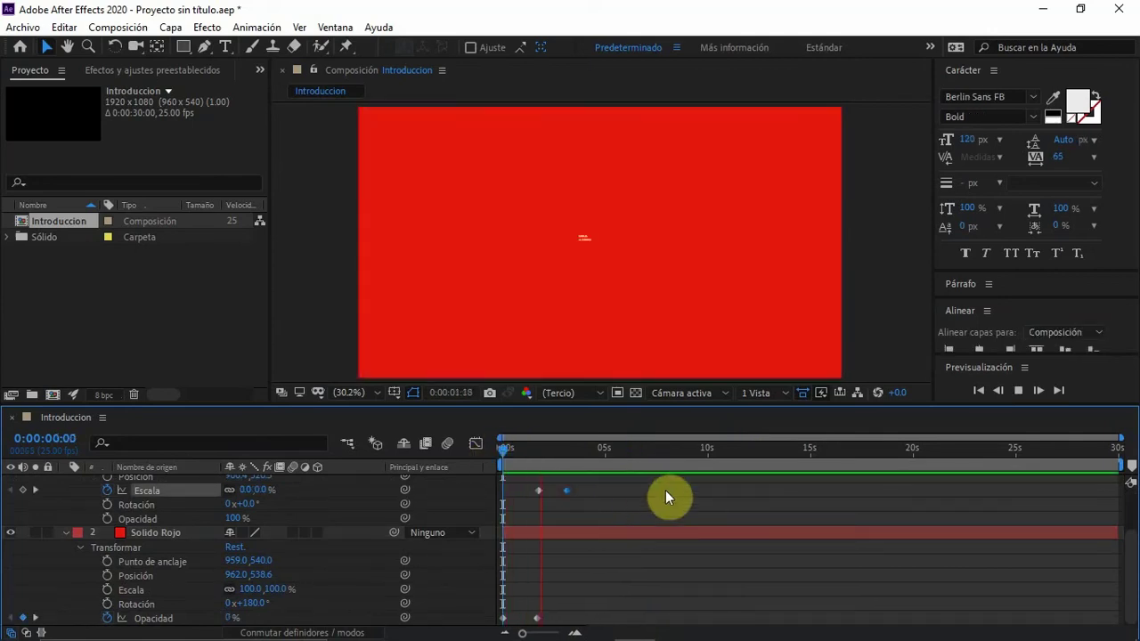
key("space")
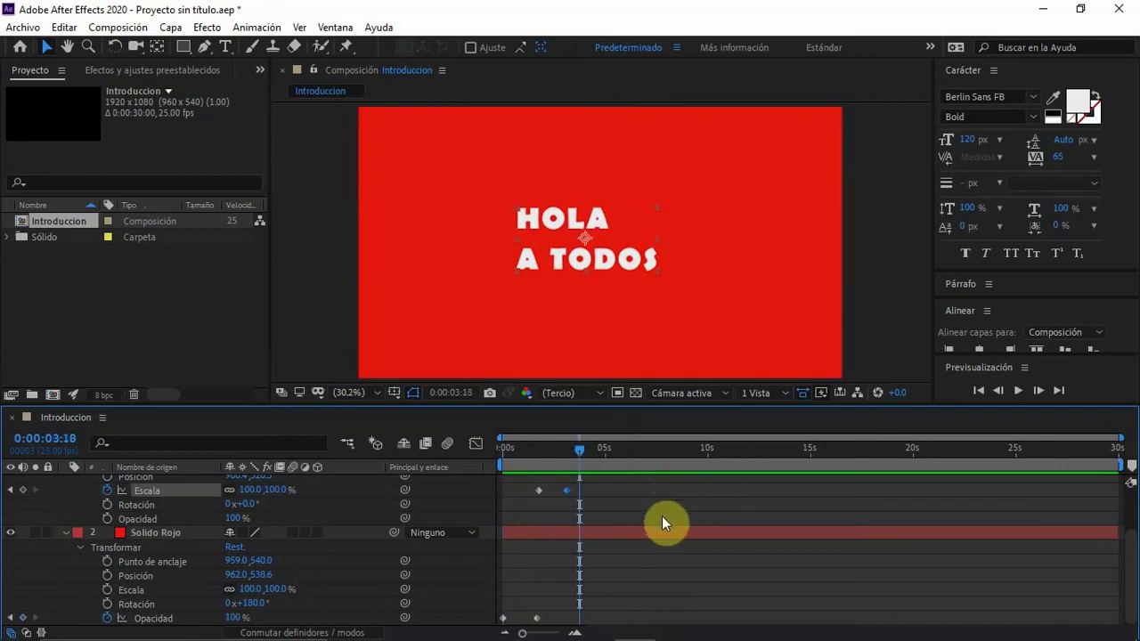
- Shift the HOLA A TODOS layer to start at about 4 s and the Solido Rojo layer at about 3 s
scroll(681, 533, "up", 4)
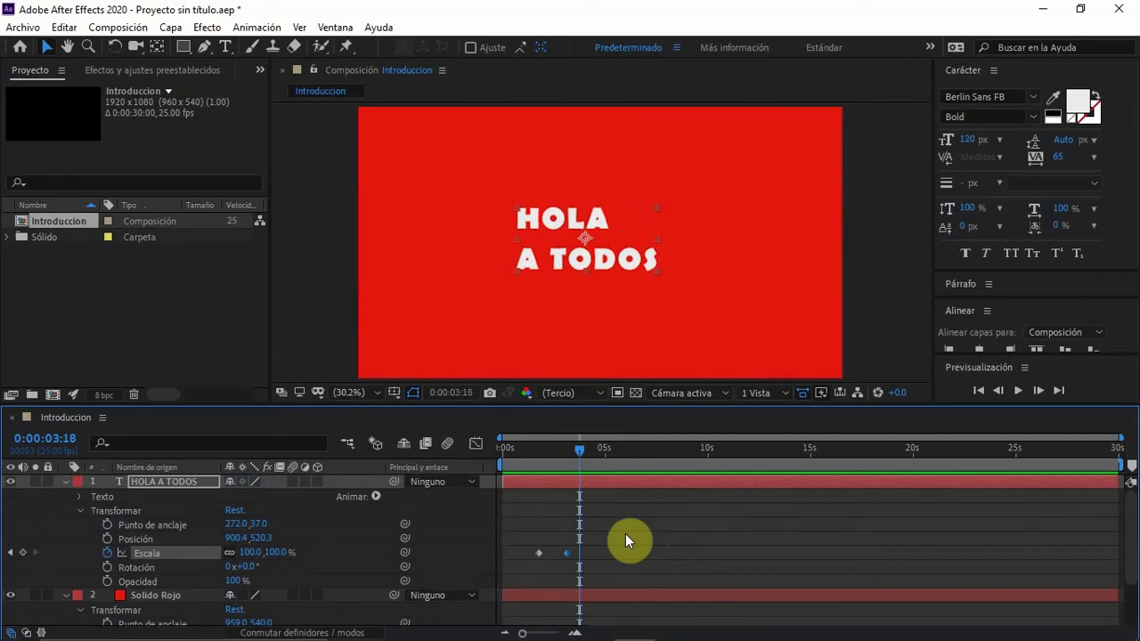
left_click(527, 482)
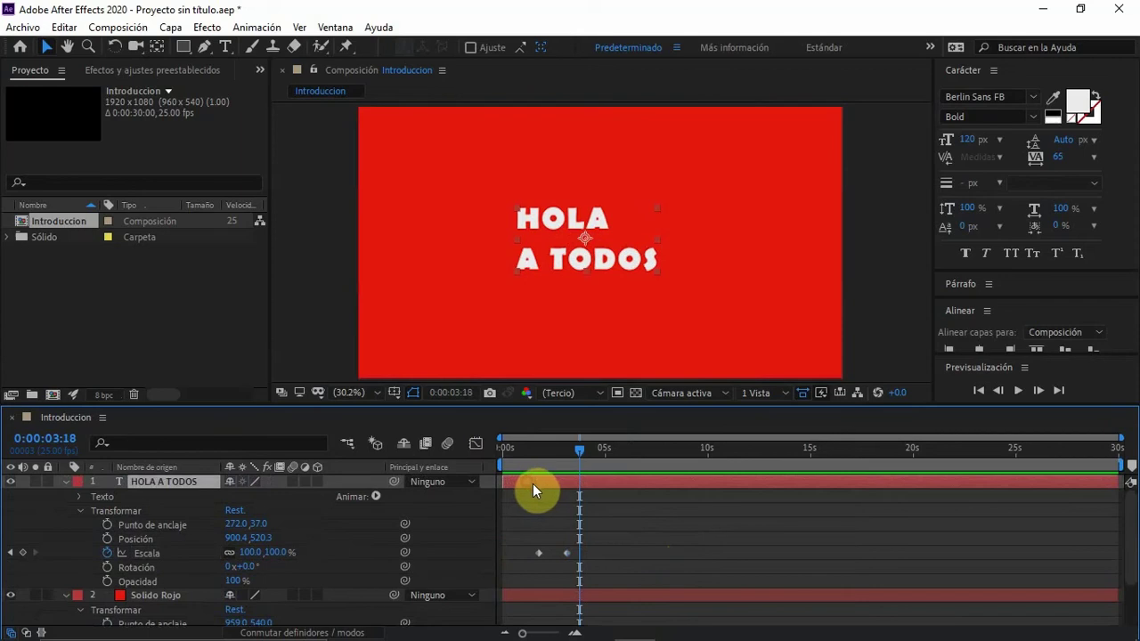
key("space")
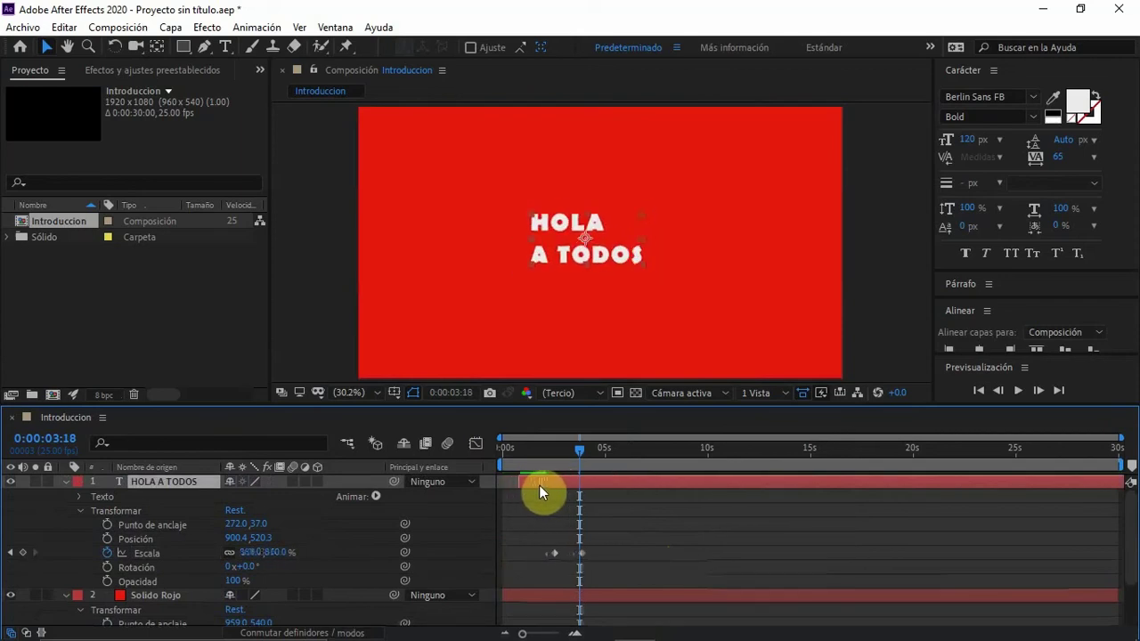
left_click_drag(527, 485, 541, 450)
left_click_drag(574, 594, 617, 590)
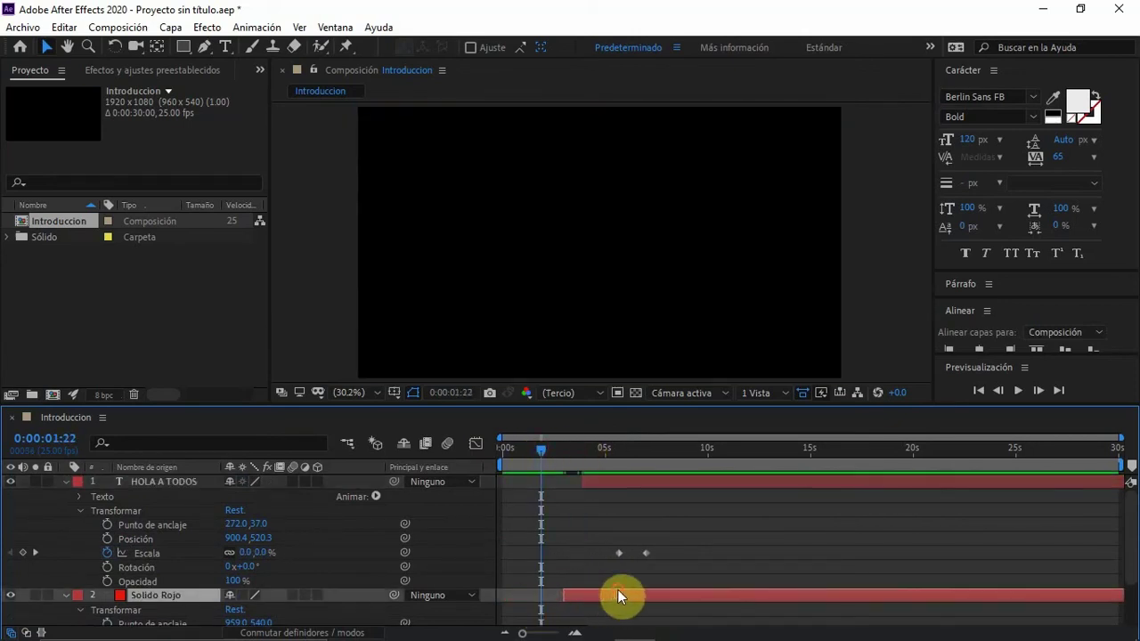
left_click_drag(539, 447, 513, 450)
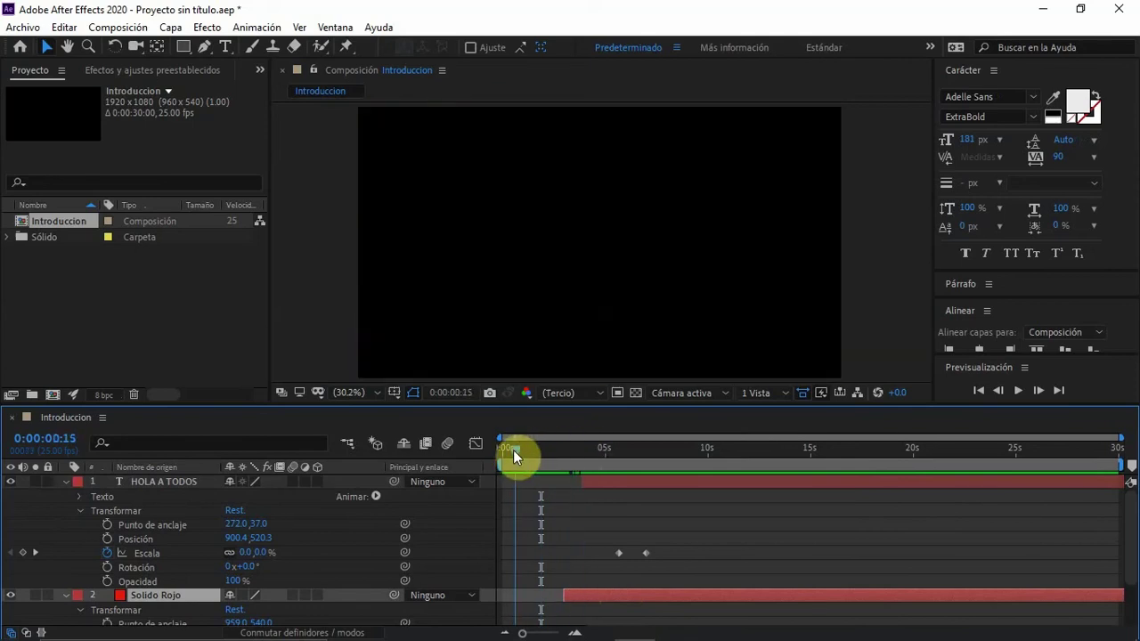
- Slide the HOLA A TODOS and Solido Rojo layers back to start at the beginning of the composition
left_click_drag(613, 489, 526, 486)
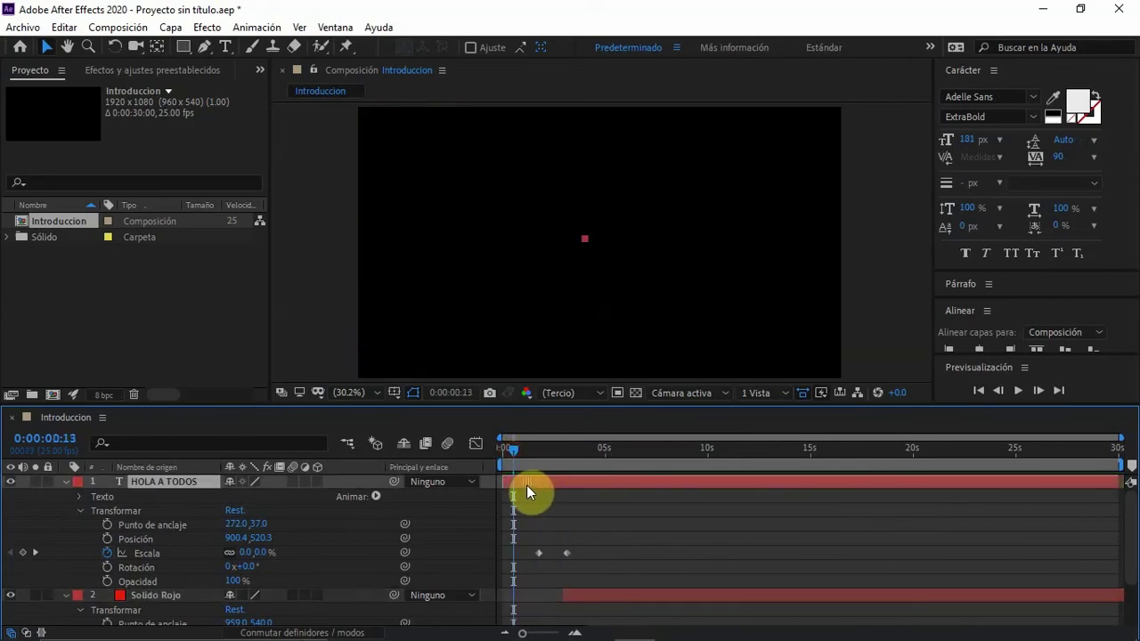
left_click_drag(586, 596, 526, 592)
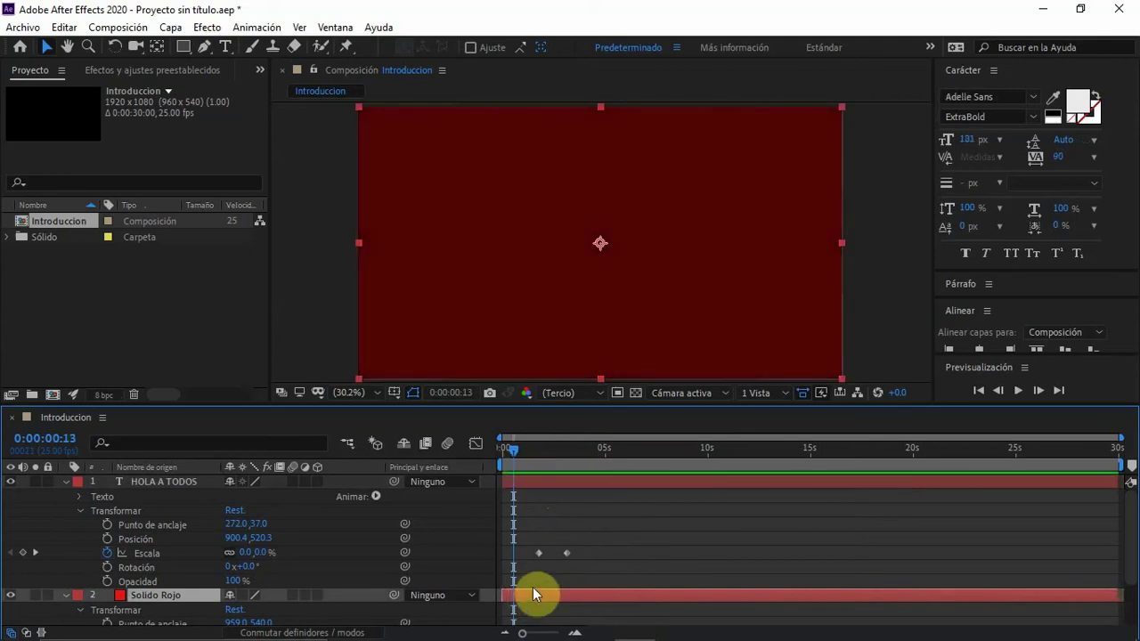
key("ctrl+z")
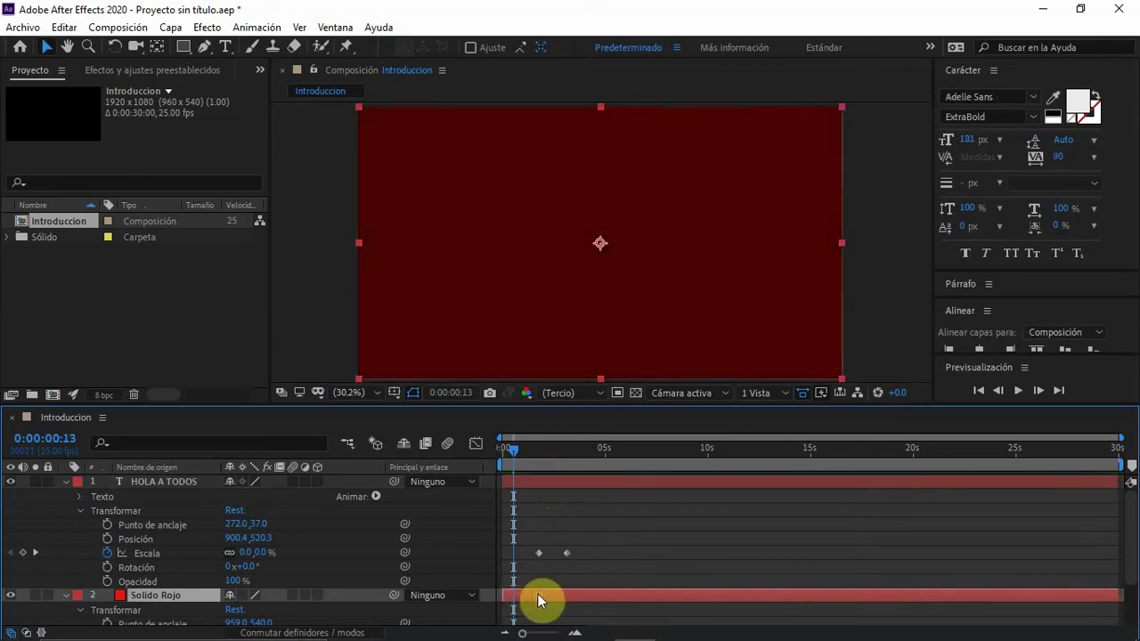
- Set the current time to 0:00:01:01 and shift the HOLA A TODOS layer to start at about 5 s
left_click_drag(518, 449, 523, 450)
left_click_drag(585, 476, 670, 474)
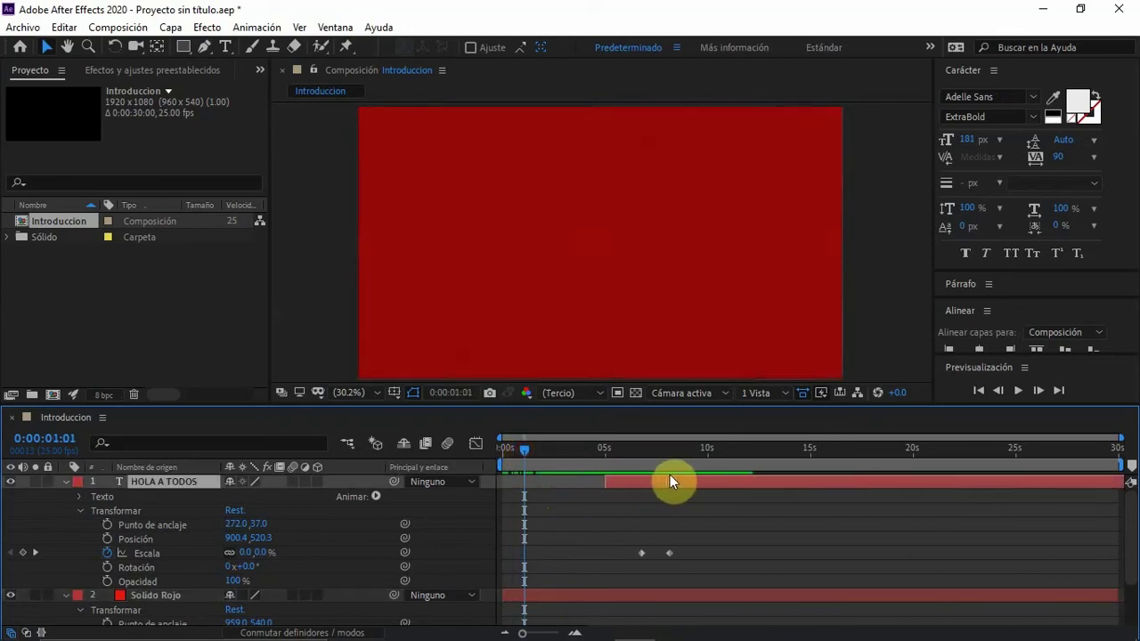
- Shift the Solido Rojo layer to start at about 3 s and set the current time to just before its start
left_click_drag(562, 594, 621, 595)
scroll(738, 521, "down", 2)
scroll(738, 521, "down", 1)
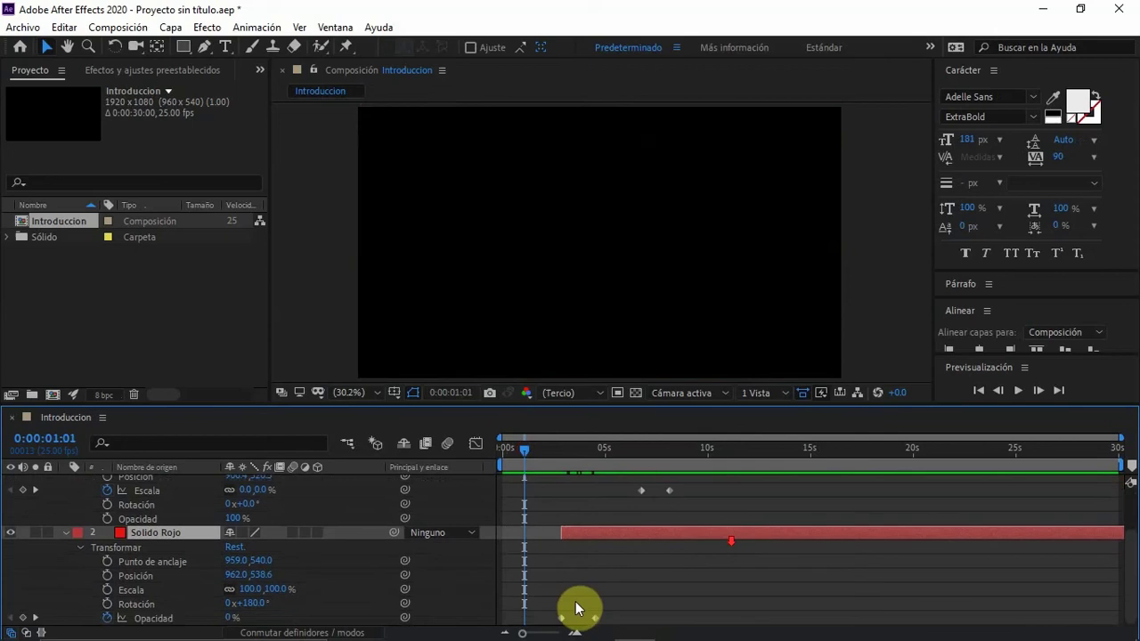
left_click_drag(564, 451, 557, 447)
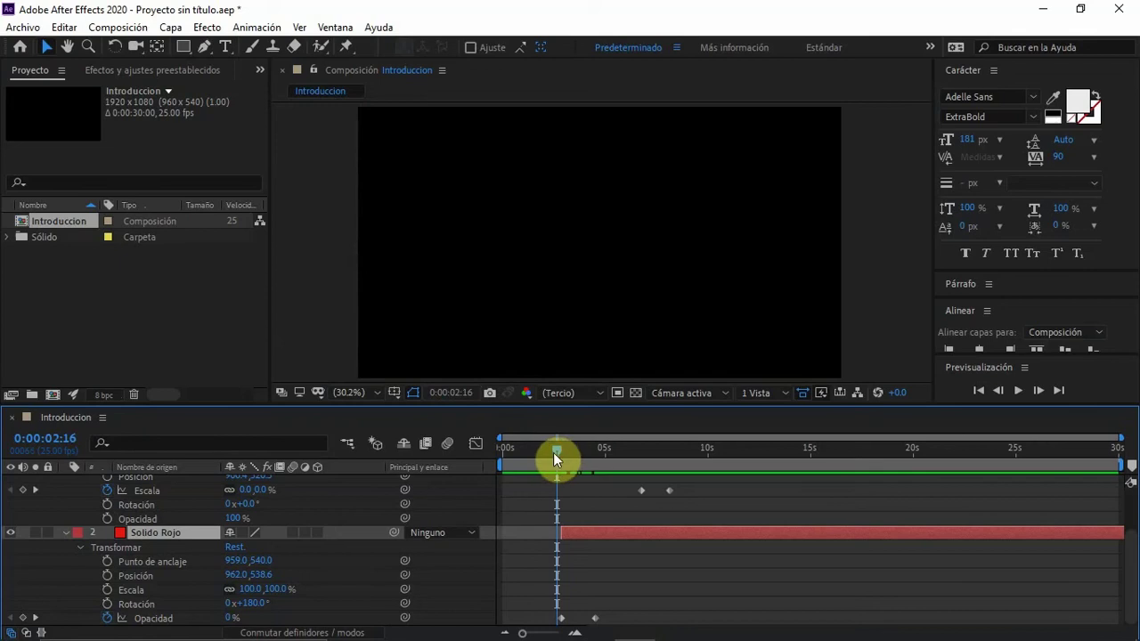
left_click_drag(553, 452, 551, 448)
- Slide the Solido Rojo layer back to the composition's beginning and move its Opacidad keyframes to about 4.7 s and 8.9 s
left_click_drag(591, 536, 531, 535)
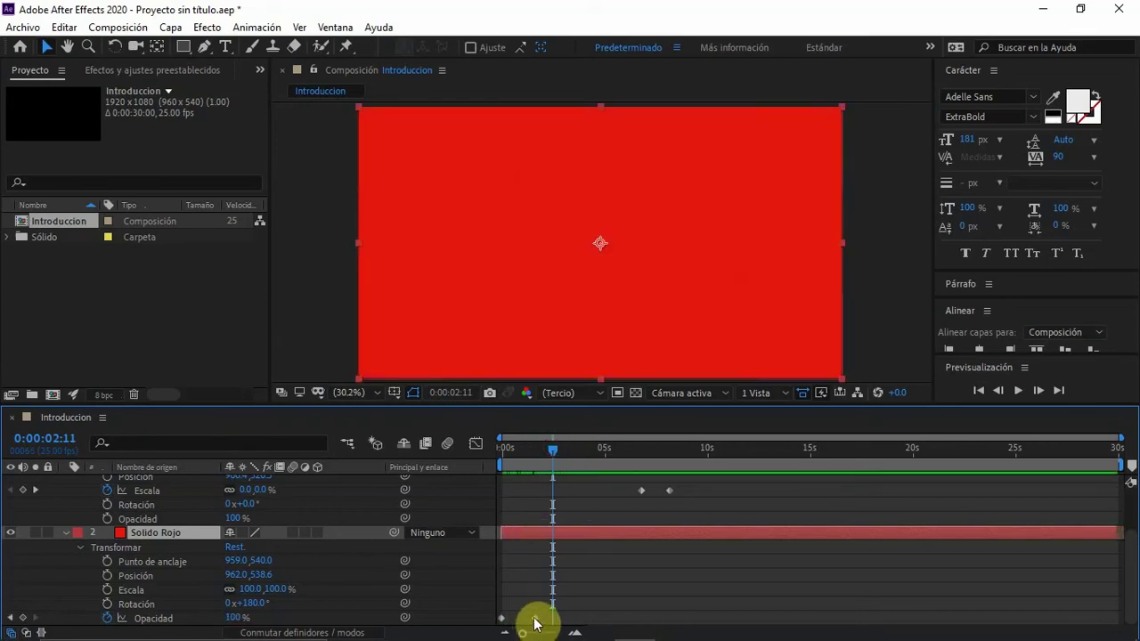
left_click_drag(535, 618, 682, 617)
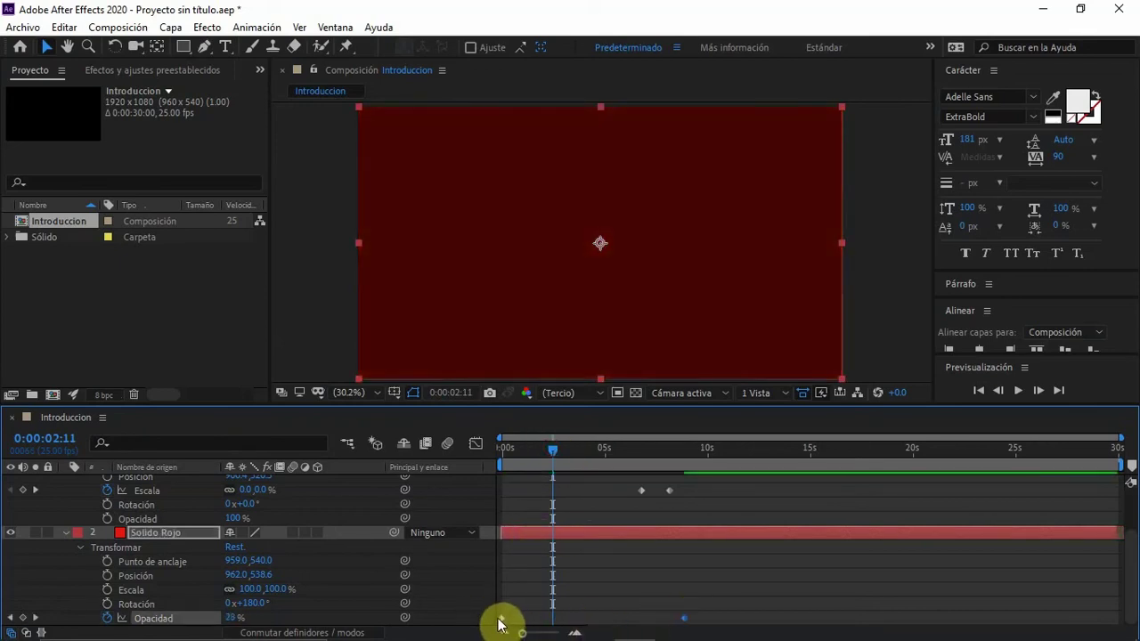
left_click_drag(500, 620, 598, 618)
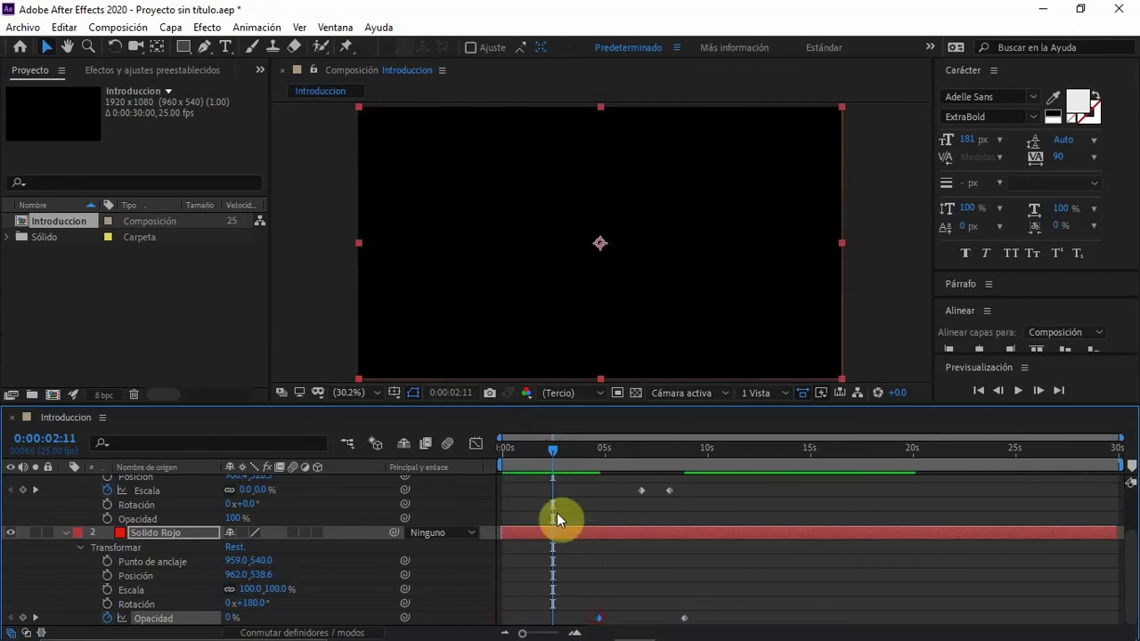
- Trim the Solido Rojo layer so it runs from about 2.7 s to about 12.3 s
left_click(537, 531)
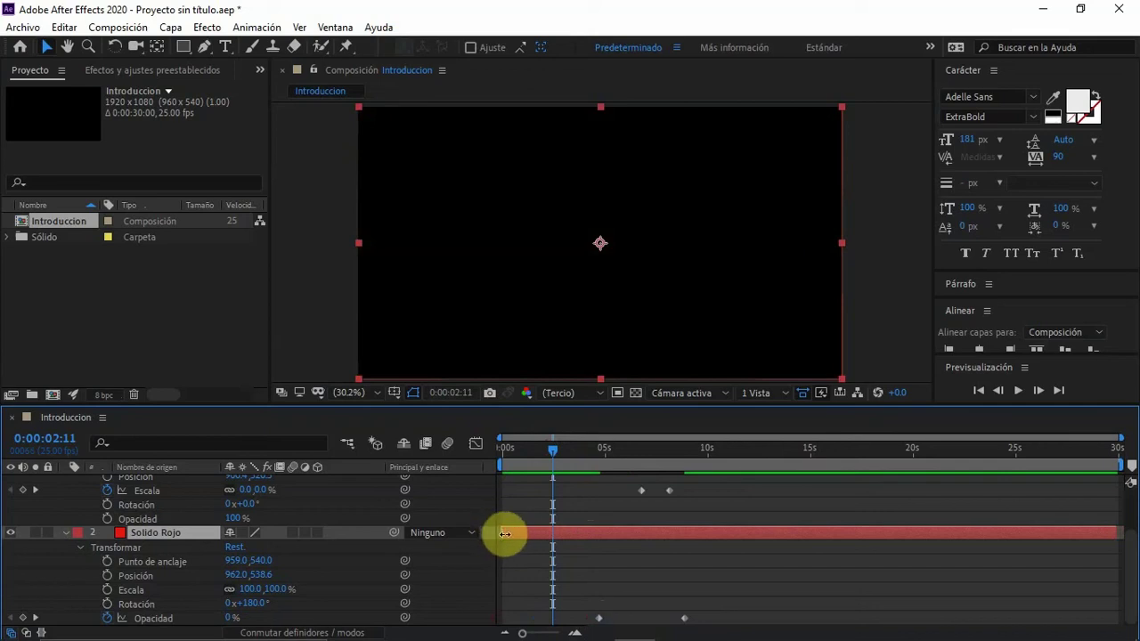
left_click_drag(501, 532, 553, 534)
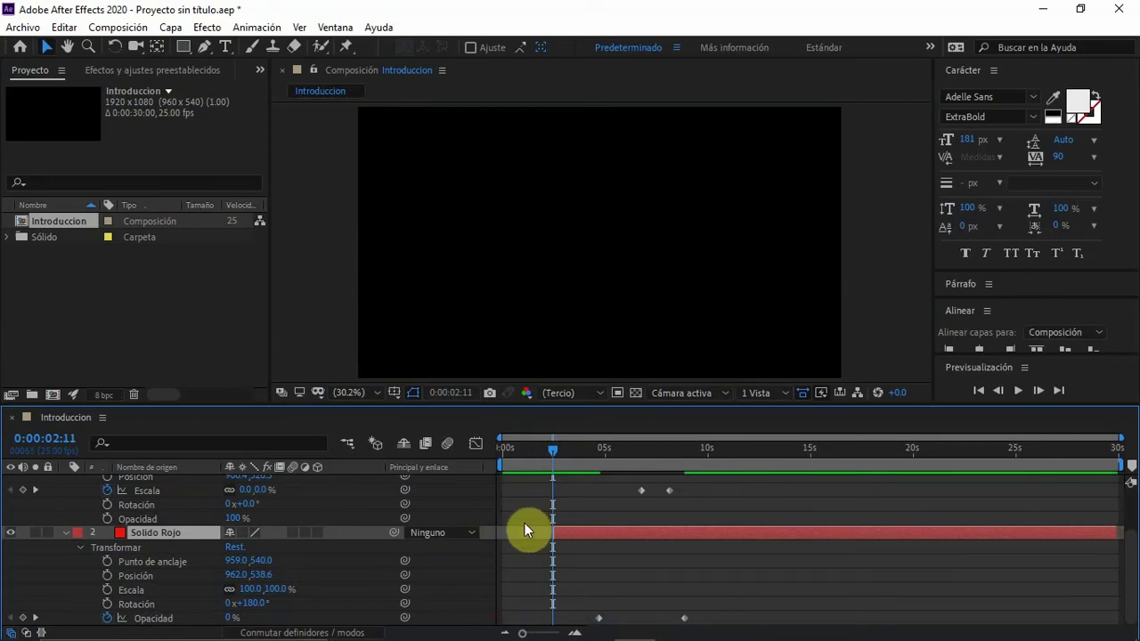
left_click(541, 539)
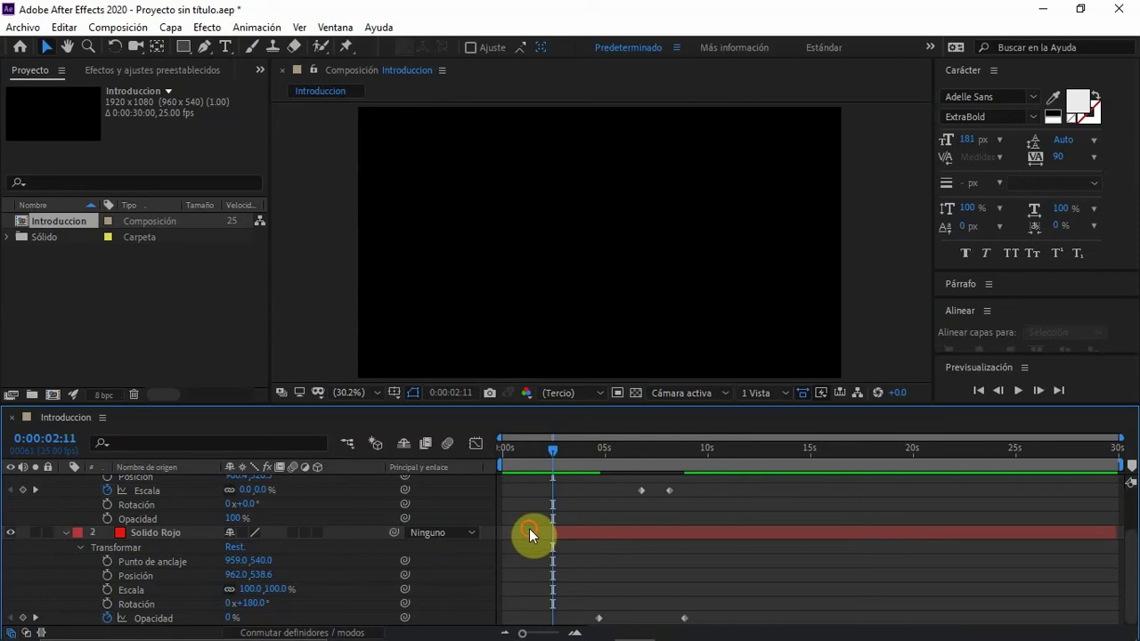
left_click(574, 534)
mouse_move(552, 531)
left_mouse_down()
mouse_move(504, 532)
mouse_move(556, 528)
left_mouse_up()
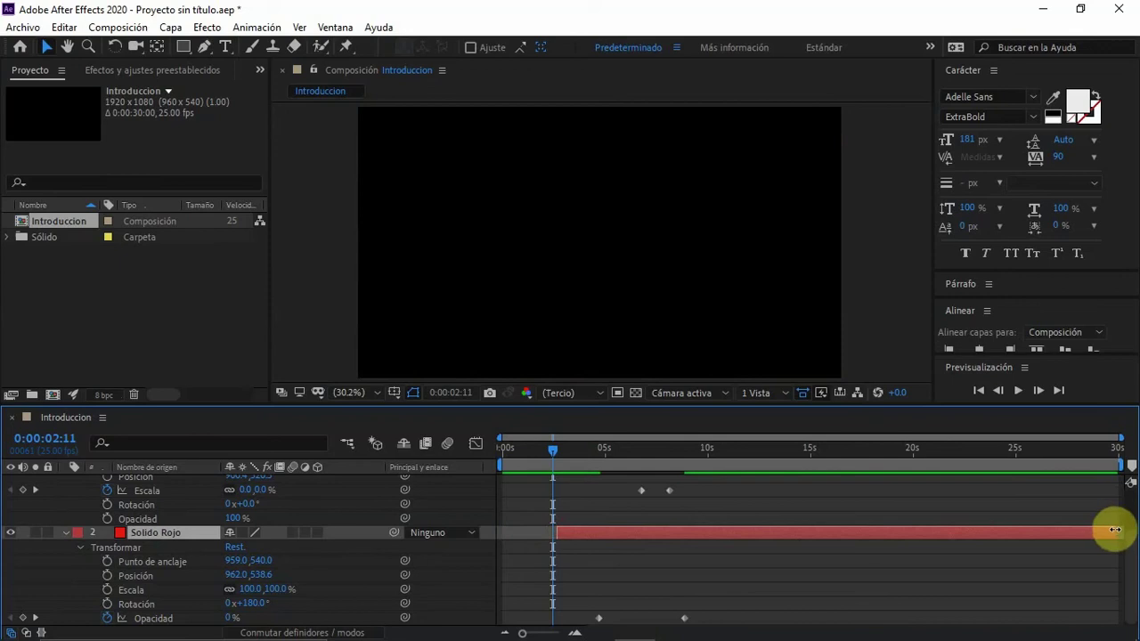
left_click_drag(1115, 530, 754, 533)
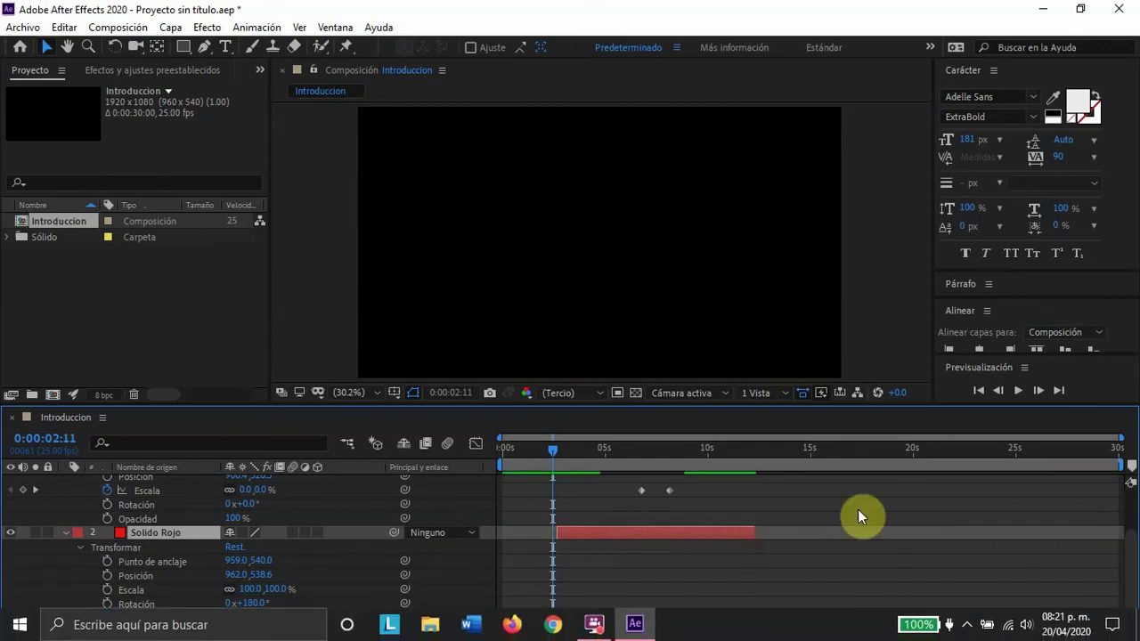
- Delete both Opacidad keyframes of the Solido Rojo layer
left_click(781, 632)
mouse_move(553, 448)
left_mouse_down()
mouse_move(758, 445)
mouse_move(619, 456)
mouse_move(789, 437)
mouse_move(517, 449)
mouse_move(542, 441)
left_mouse_up()
left_click(598, 617)
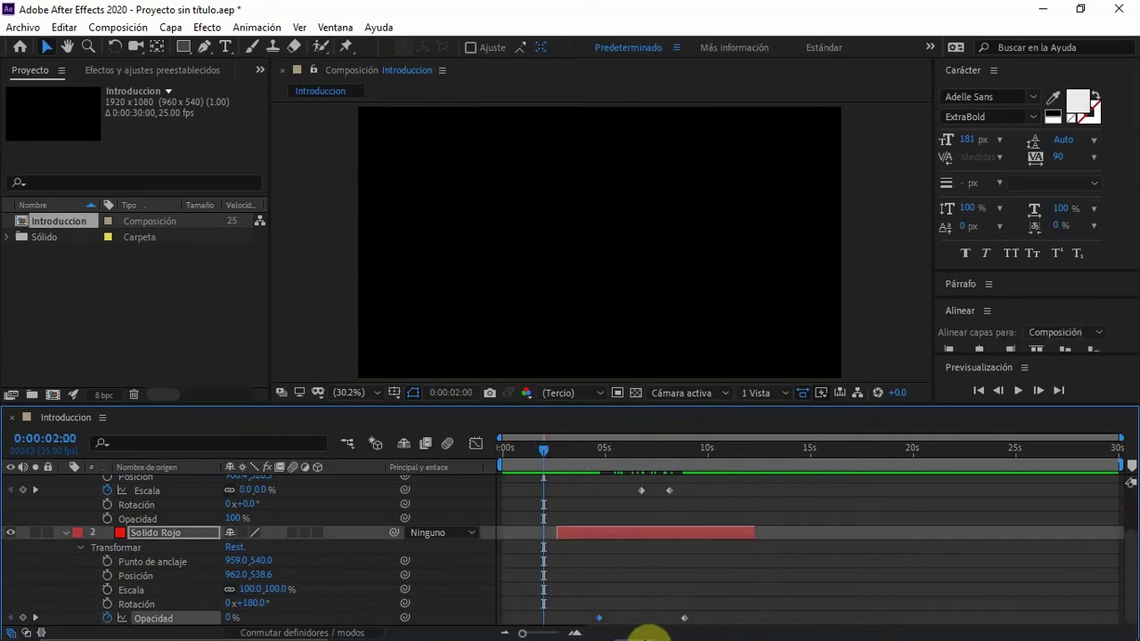
mouse_move(685, 619)
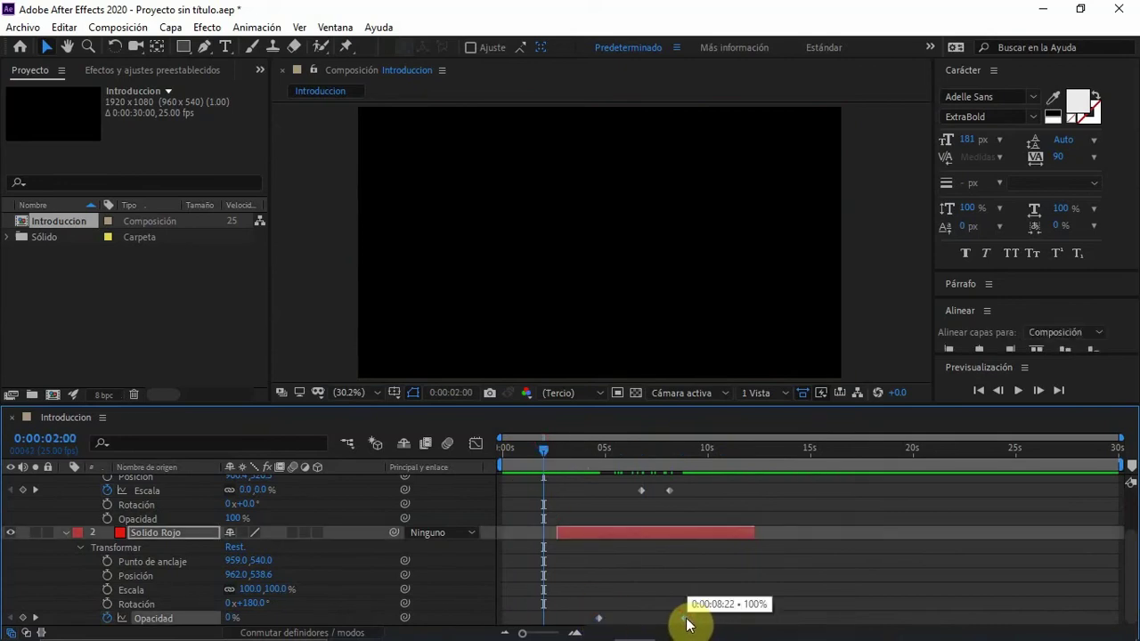
key("Delete")
left_click(598, 619)
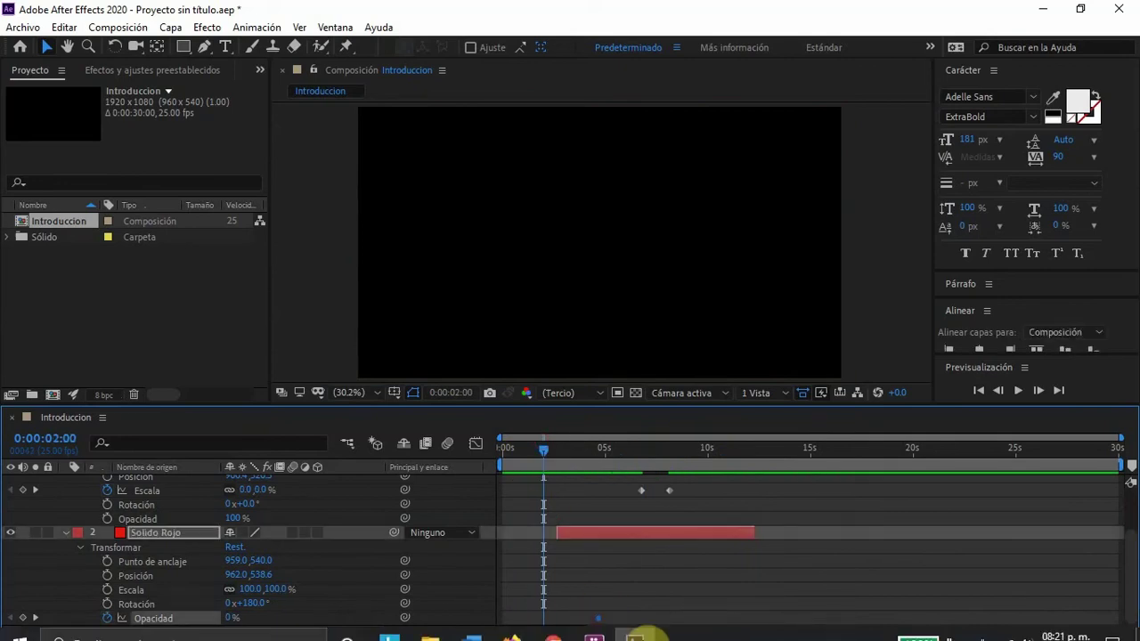
key("Delete")
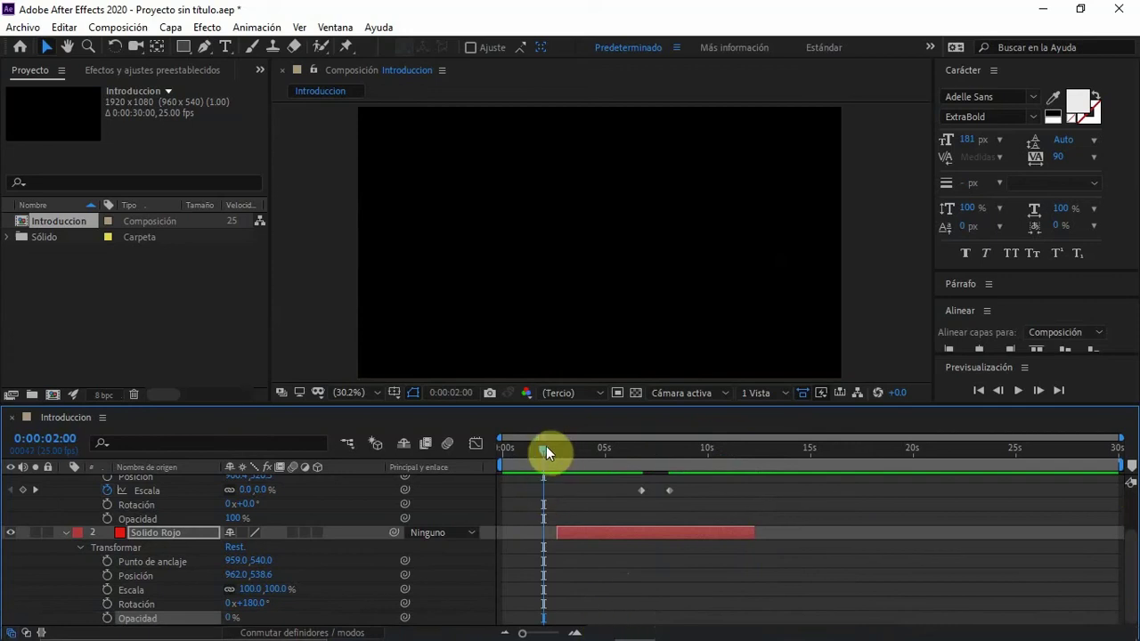
- Set the current time to 0:00:05:23 and the Solido Rojo layer's Opacidad to 100%
left_click_drag(546, 446, 622, 449)
left_click(646, 536)
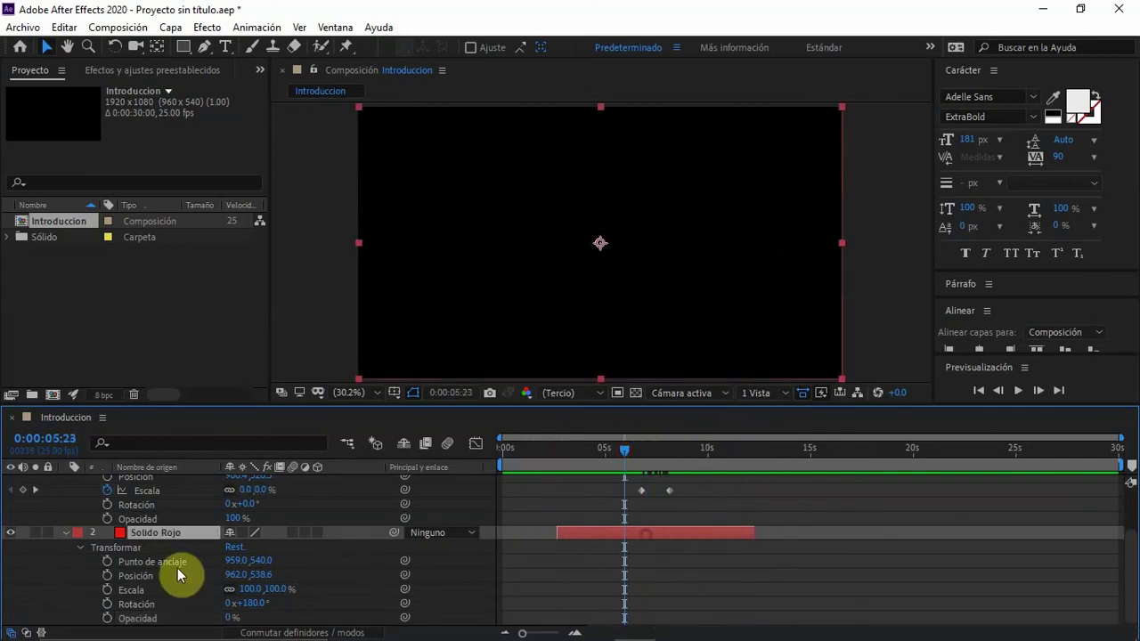
left_click(230, 619)
type("100")
key("Return")
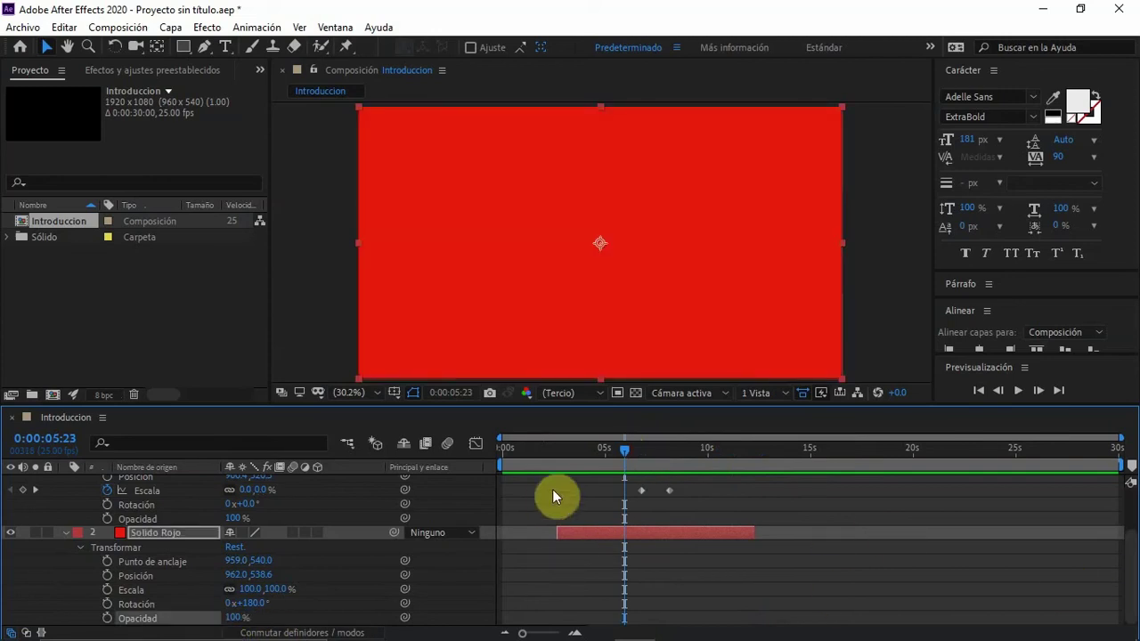
- Extend the Solido Rojo layer's end to about 22 s and split the layer at 0:00:14:24
left_click_drag(559, 452, 678, 449)
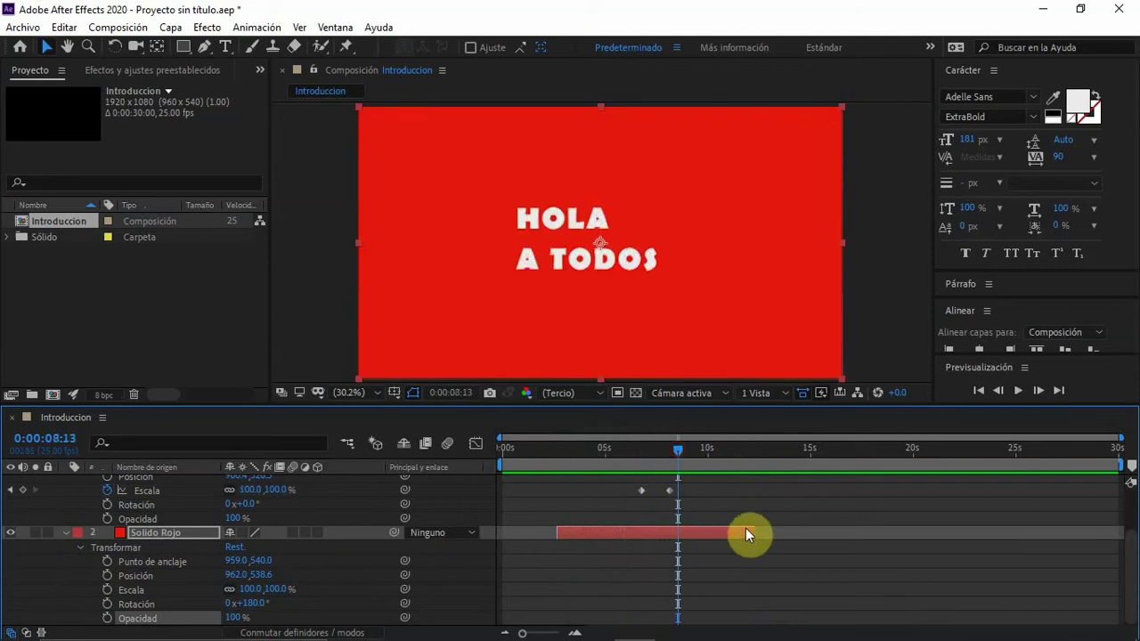
left_click_drag(745, 528, 840, 526)
left_click(771, 452)
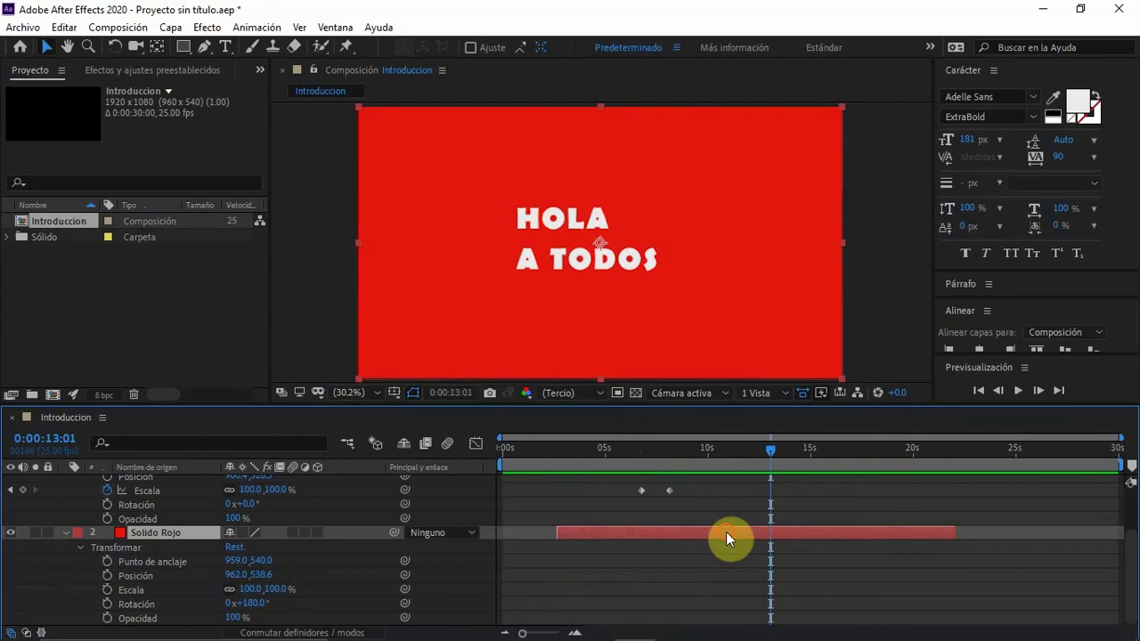
left_click(809, 451)
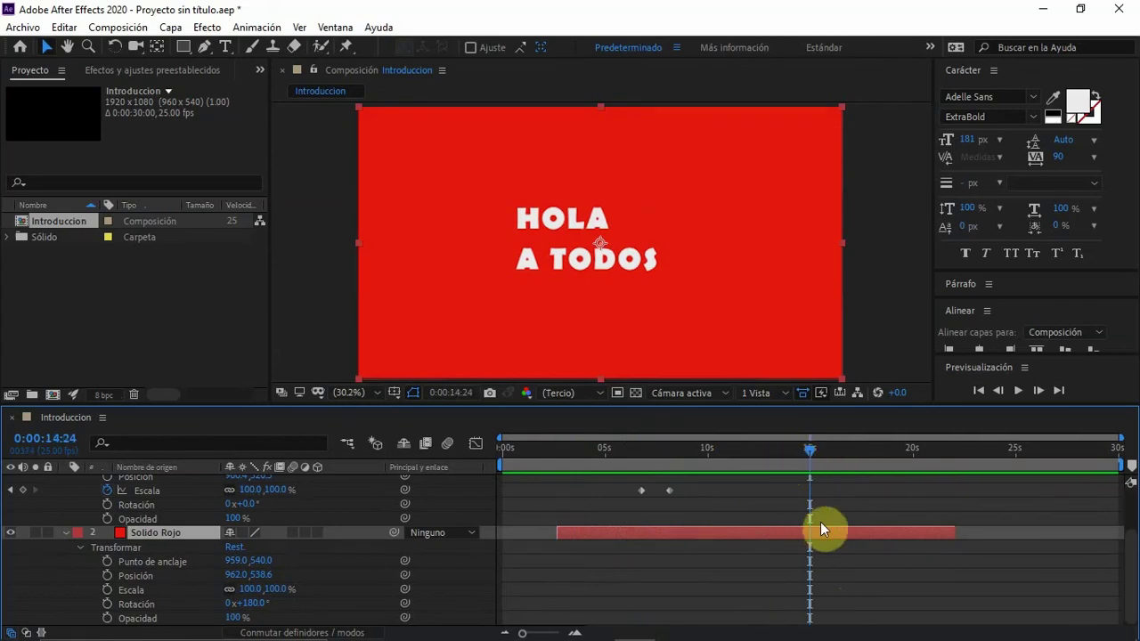
key("ctrl+shift+d")
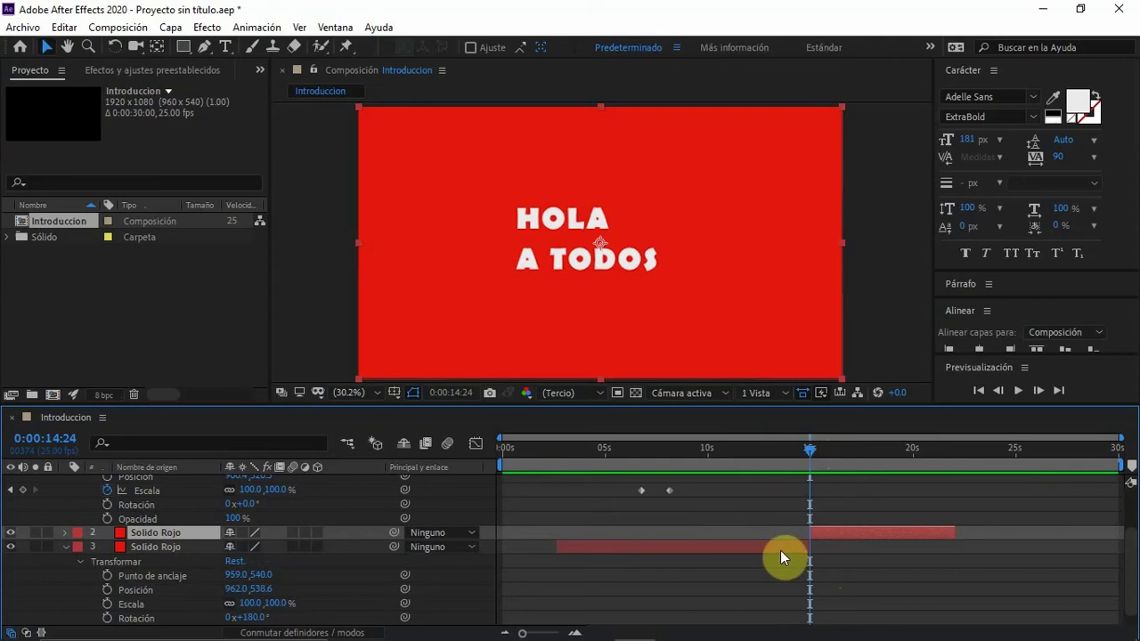
- Extend both Solido Rojo parts to span from about 2.7 s to 22 s, and delete the upper one
left_click_drag(810, 546, 952, 543)
left_click_drag(808, 532, 555, 531)
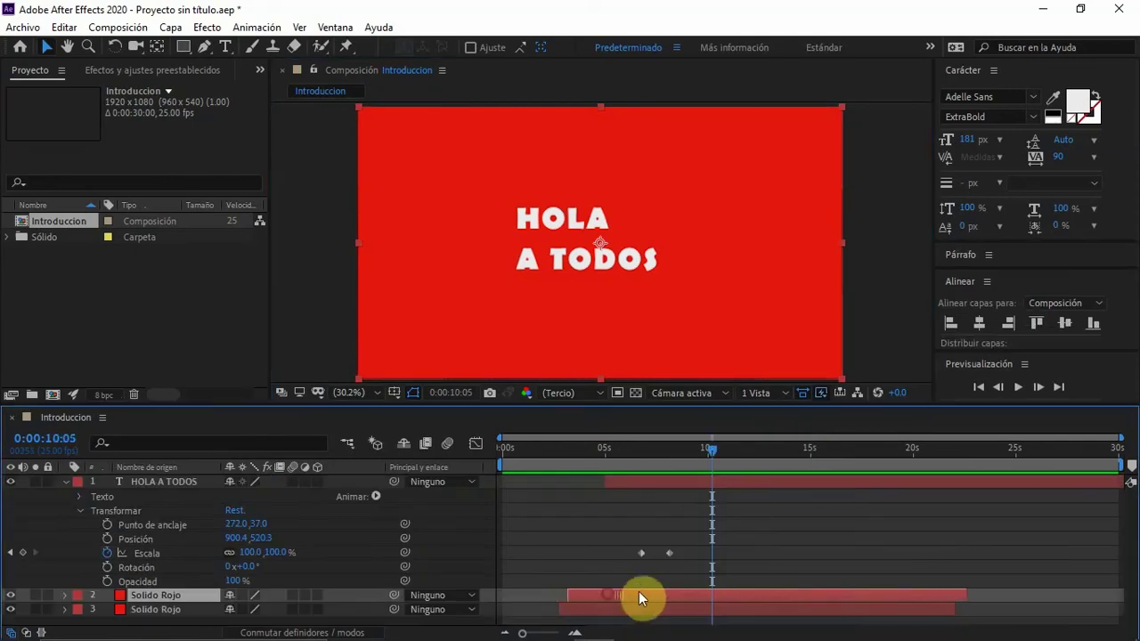
mouse_move(638, 591)
left_mouse_down()
mouse_move(607, 601)
mouse_move(621, 601)
left_mouse_up()
key("Delete")
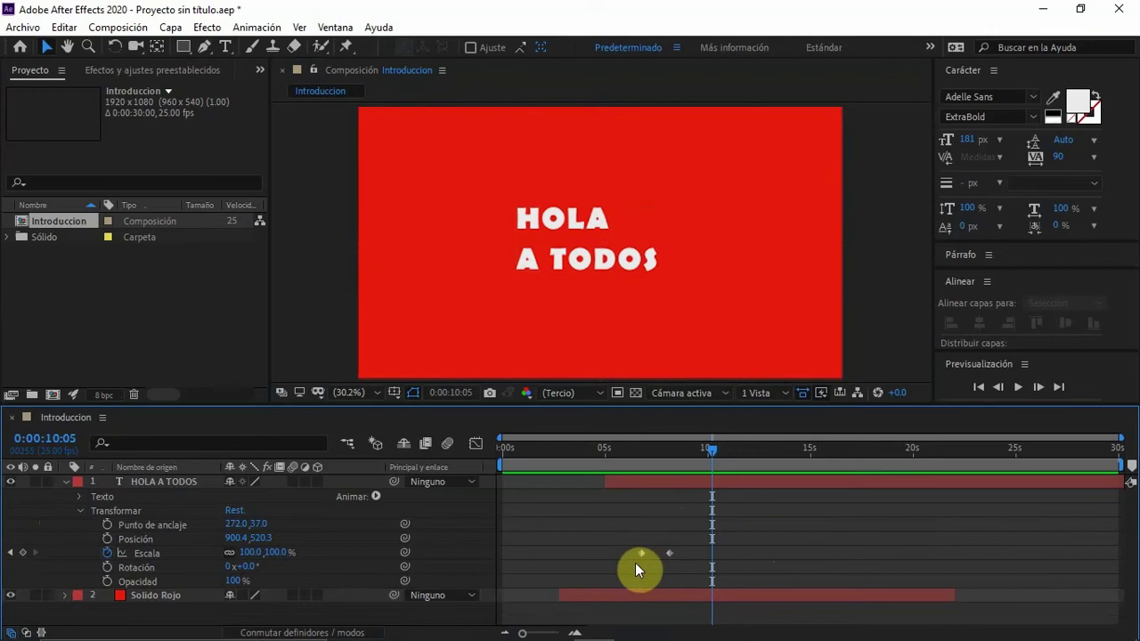
- Trim the Solido Rojo layer to run from about 10 s to 12 s and shift HOLA A TODOS to start at about 3.5 s
left_click_drag(568, 595, 710, 583)
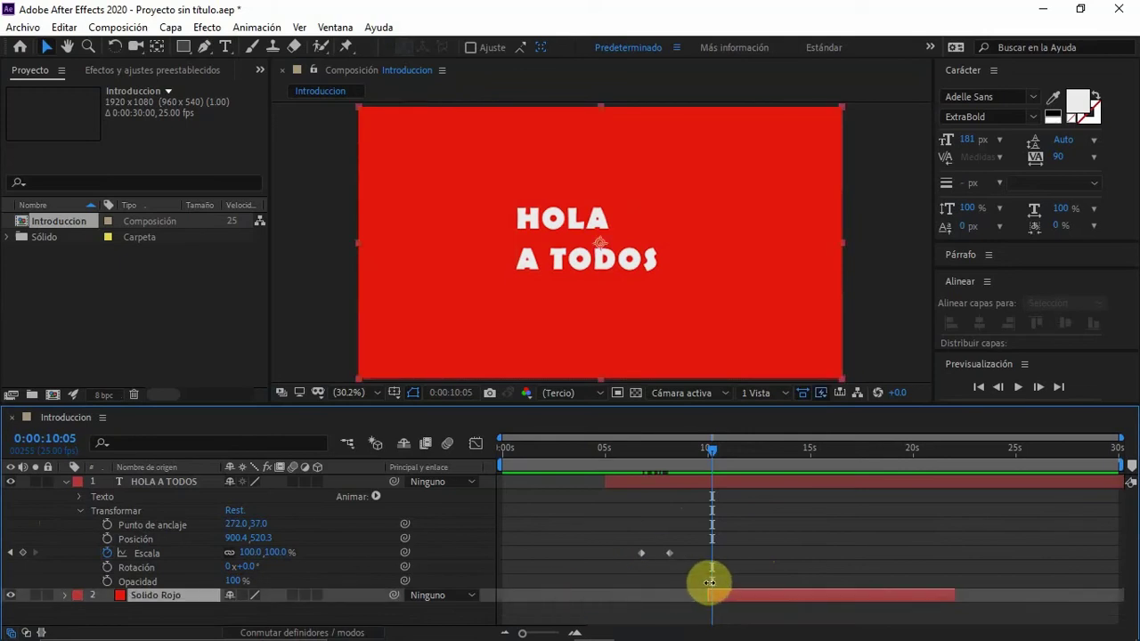
left_click_drag(951, 590, 752, 594)
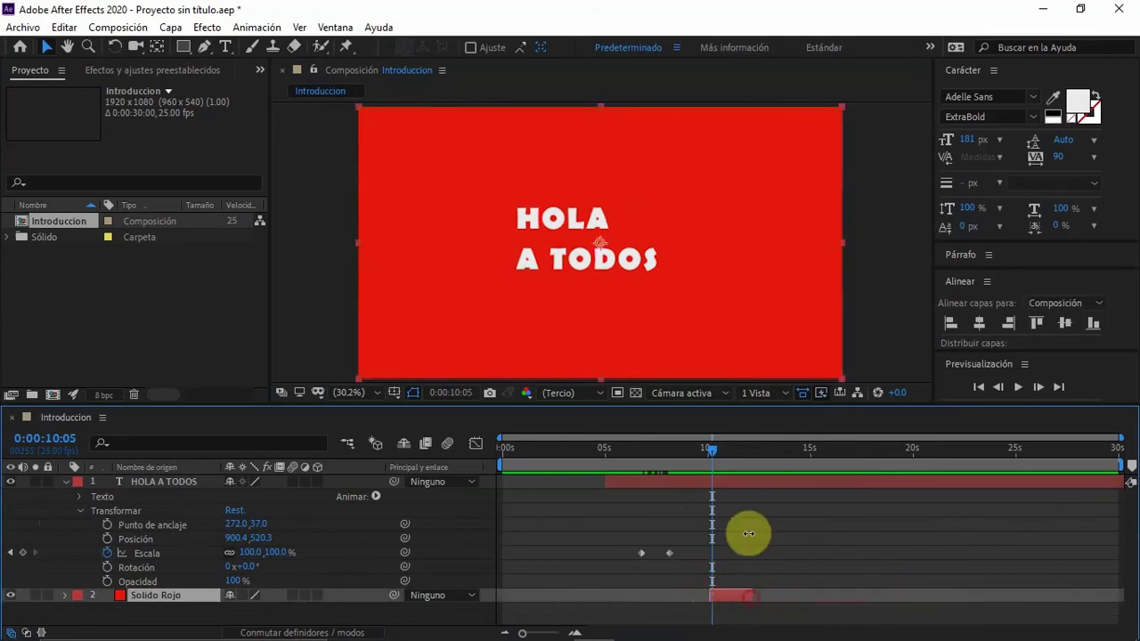
left_click_drag(727, 480, 624, 460)
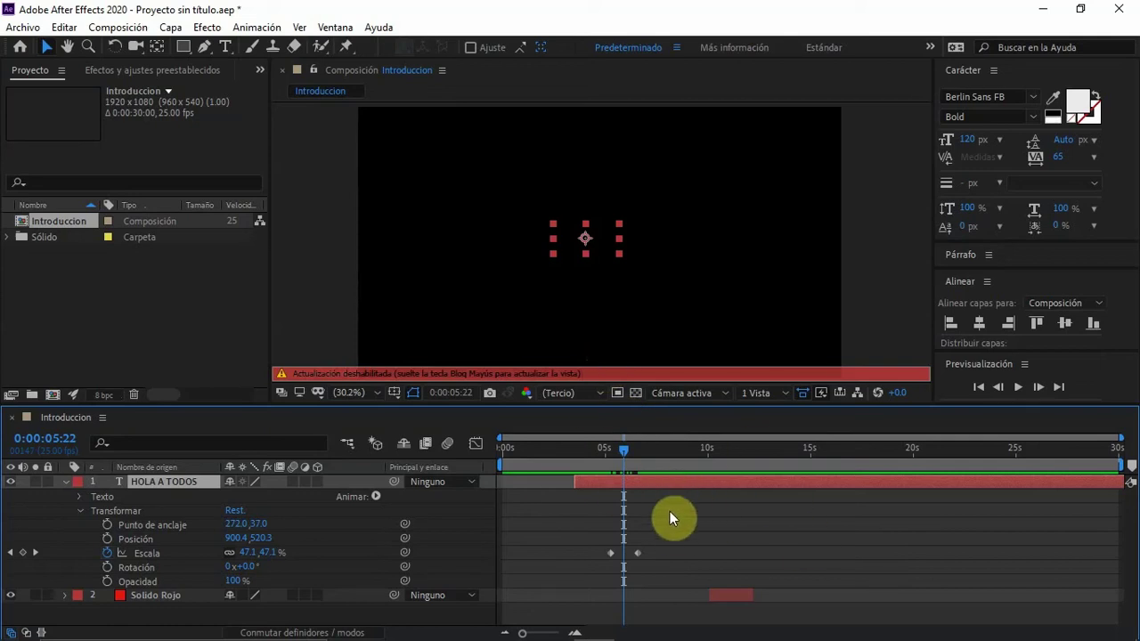
key("Caps_Lock")
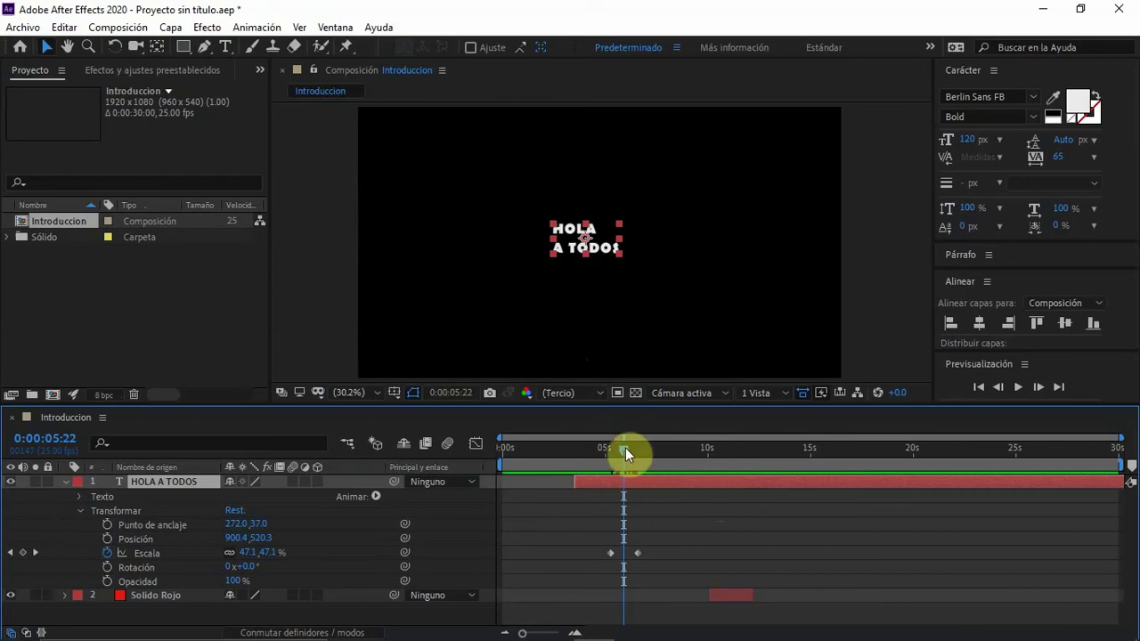
- Shift the Solido Rojo layer to start at about 8 s and extend its start back to about 3.6 s
left_click_drag(625, 448, 700, 448)
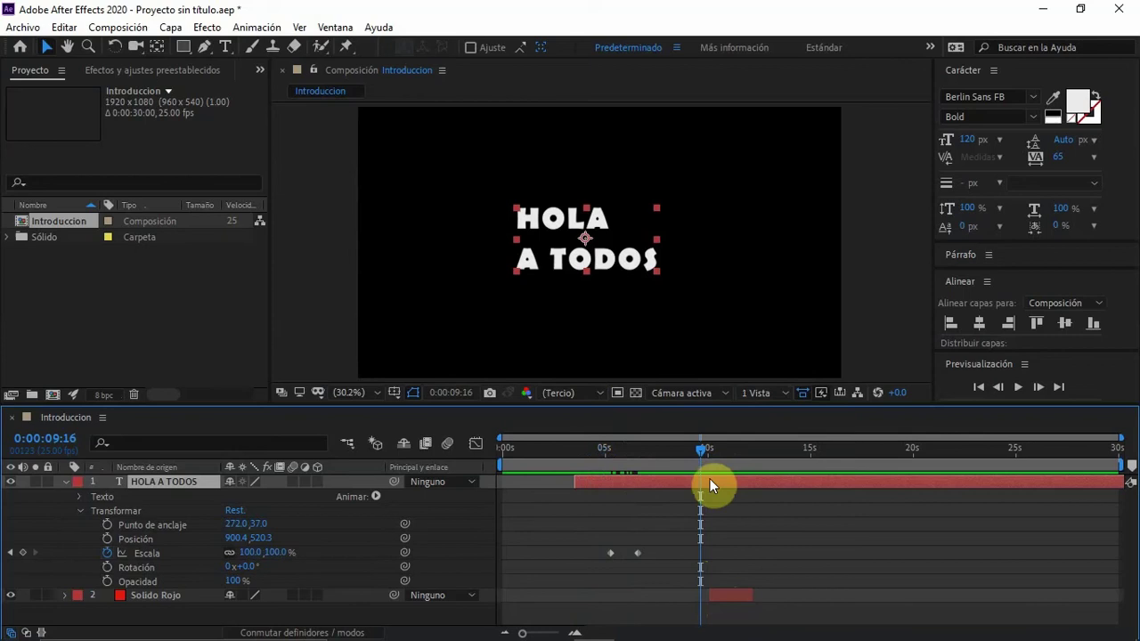
left_click_drag(701, 452, 658, 447)
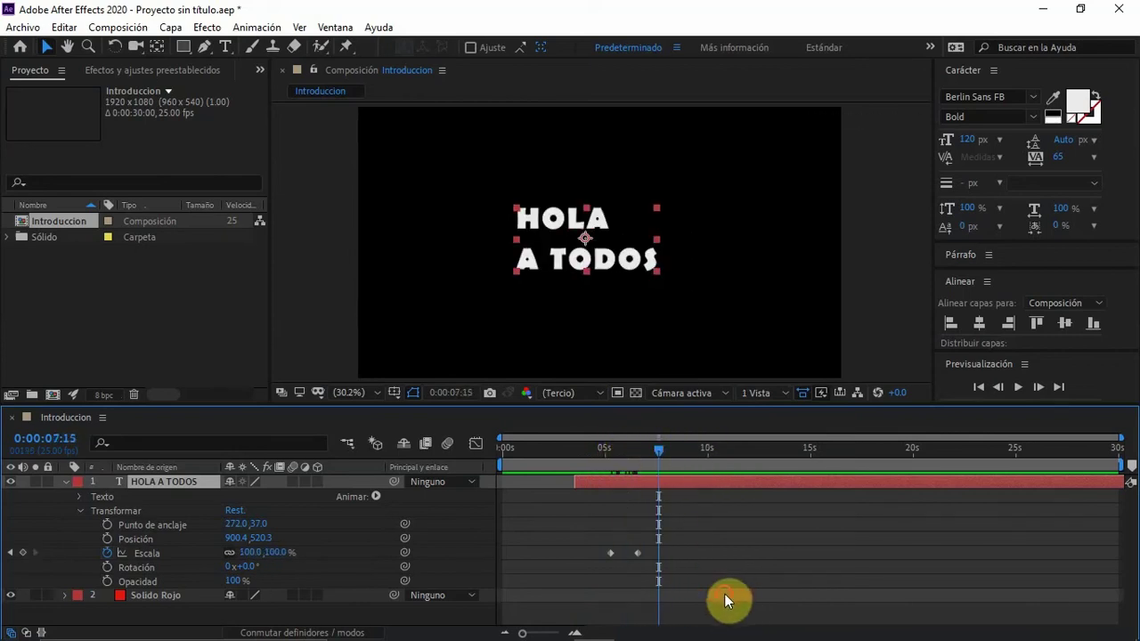
left_click_drag(724, 594, 695, 592)
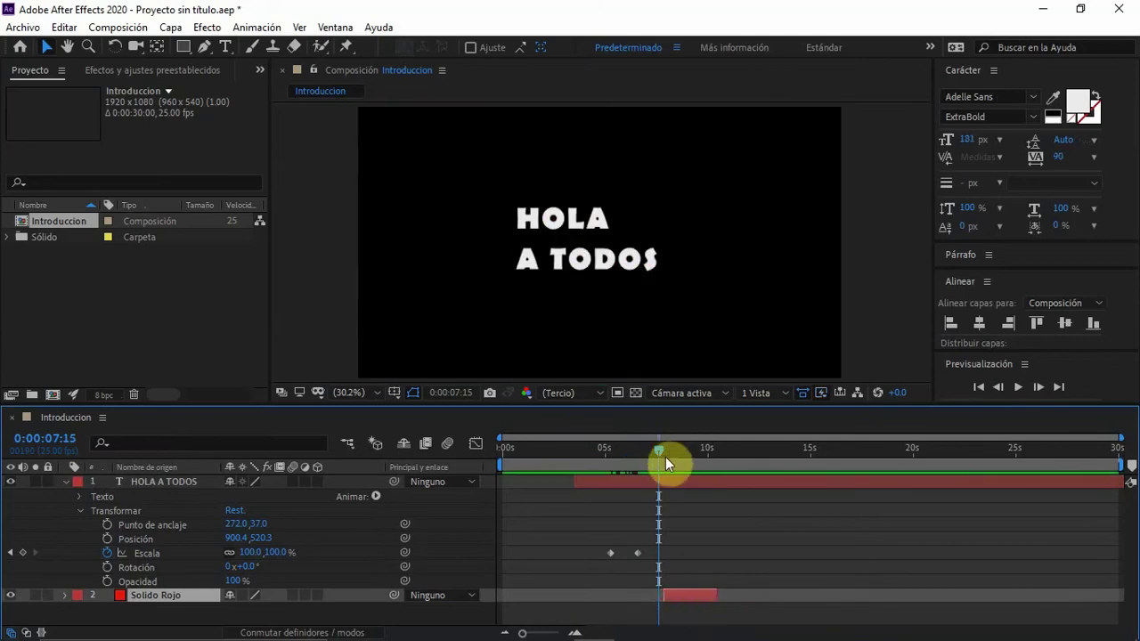
left_click_drag(665, 457, 630, 456)
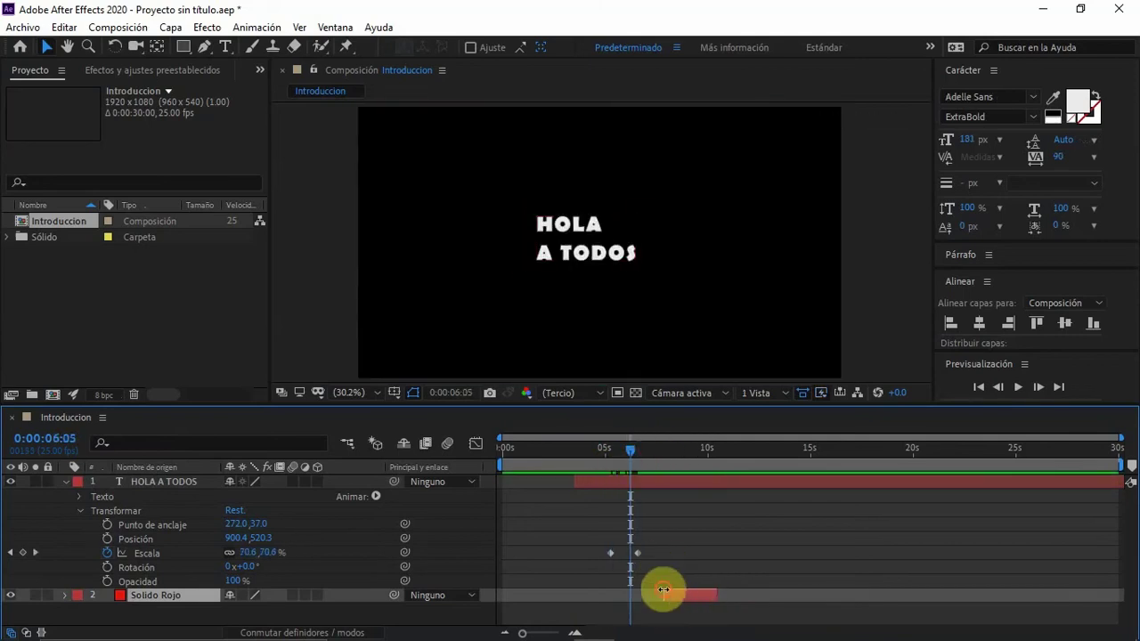
left_click_drag(664, 590, 577, 595)
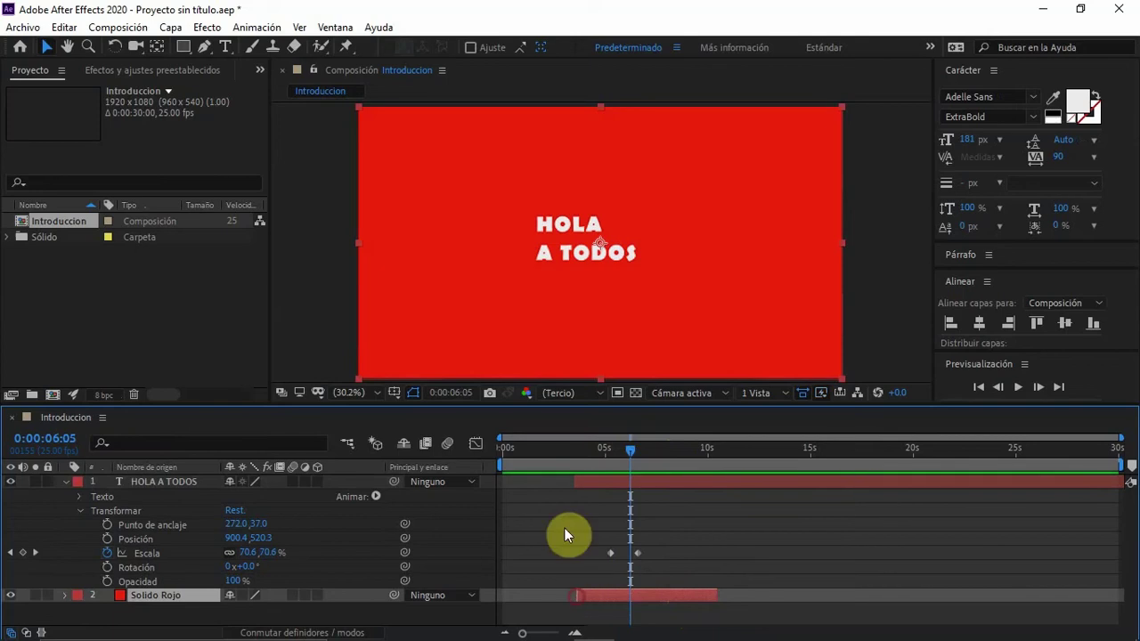
- Slide the HOLA A TODOS and Solido Rojo layers to the composition's beginning and extend Solido Rojo's end to about 10.8 s
left_click_drag(513, 451, 551, 445)
left_click_drag(604, 482, 540, 483)
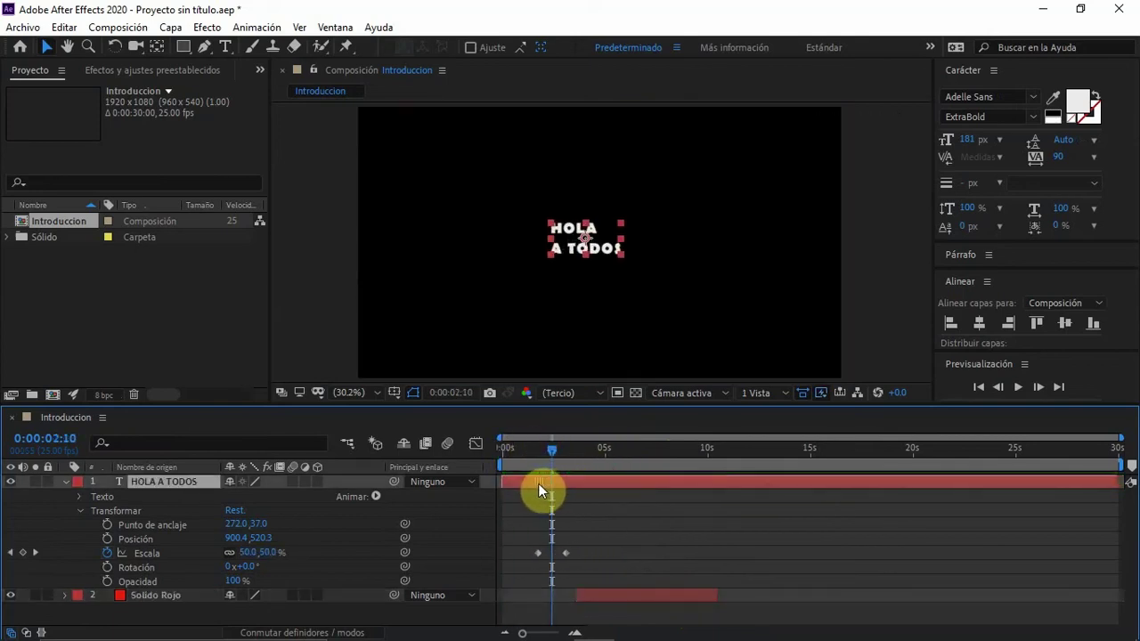
left_click_drag(608, 593, 533, 597)
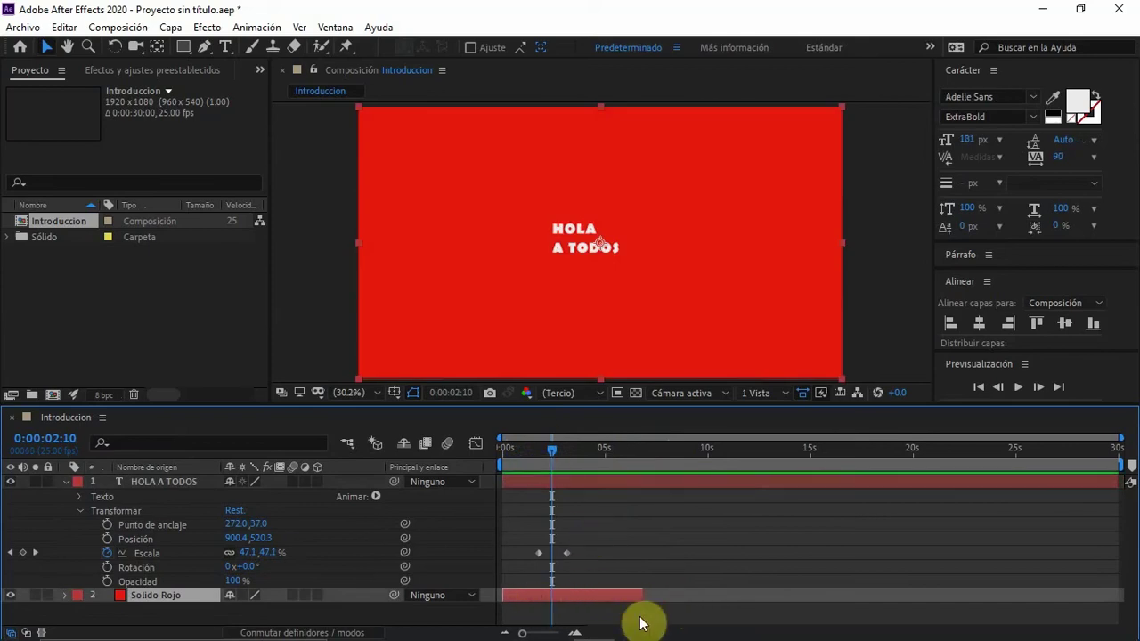
left_click_drag(642, 590, 723, 591)
- At 0:00:04:24, move the HOLA A TODOS text up to a position of about 923.6, 298.3
left_click_drag(558, 445, 604, 446)
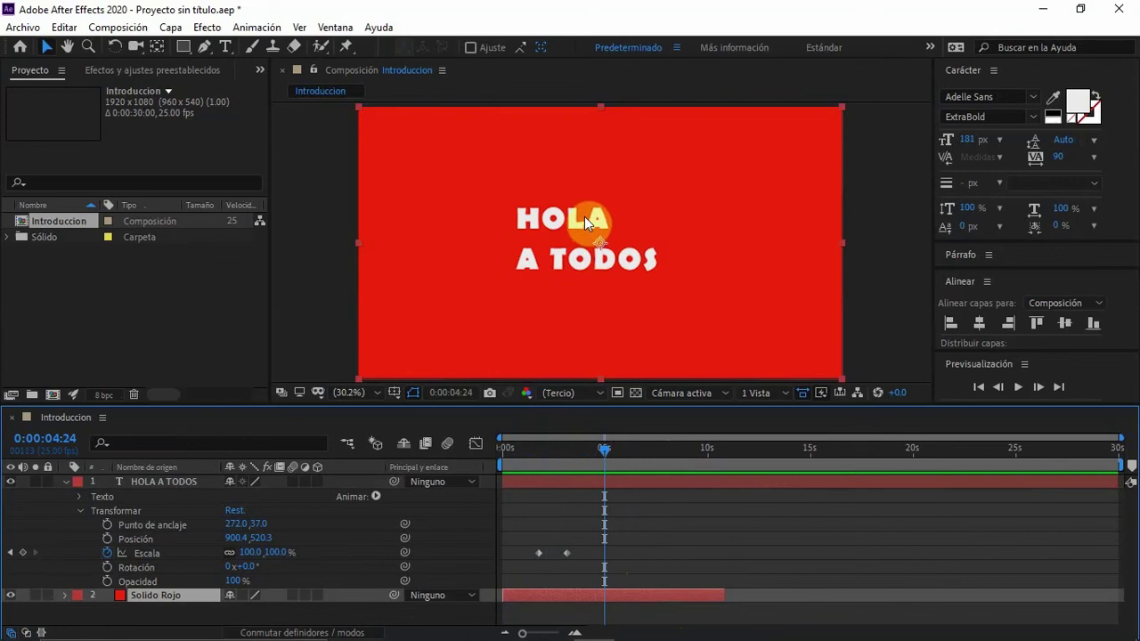
left_click(580, 481)
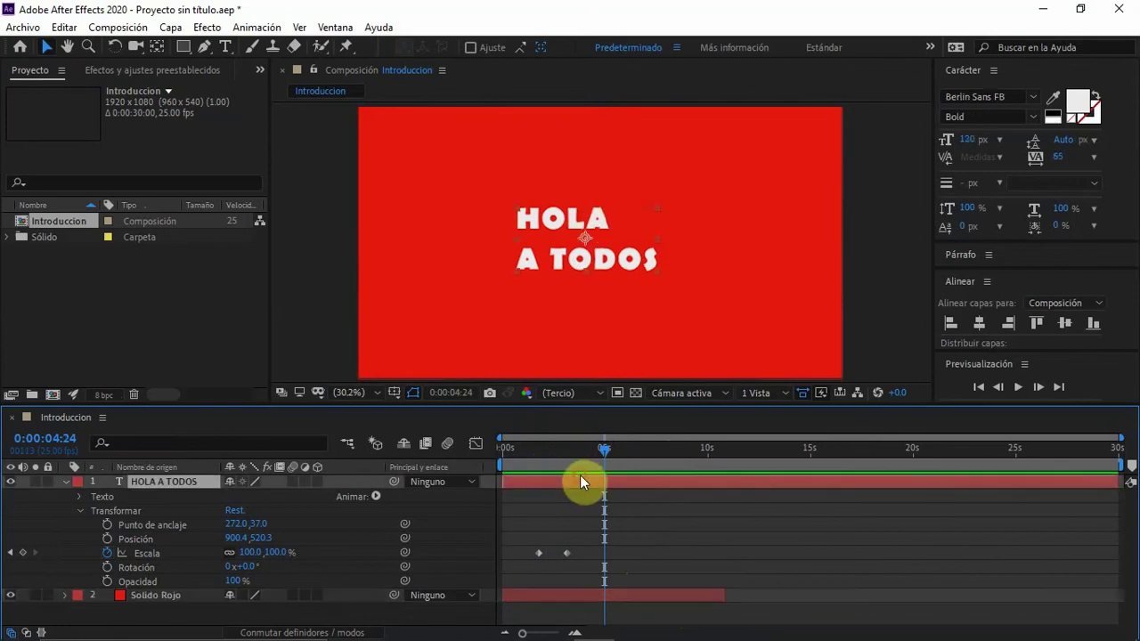
left_click(565, 227)
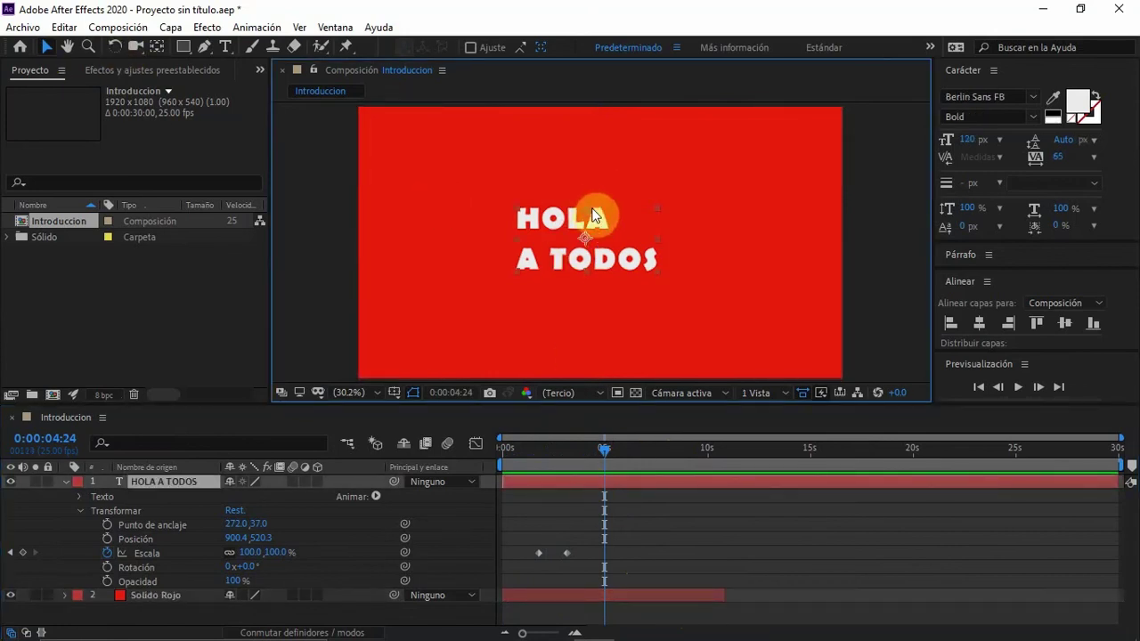
left_click_drag(601, 241, 607, 183)
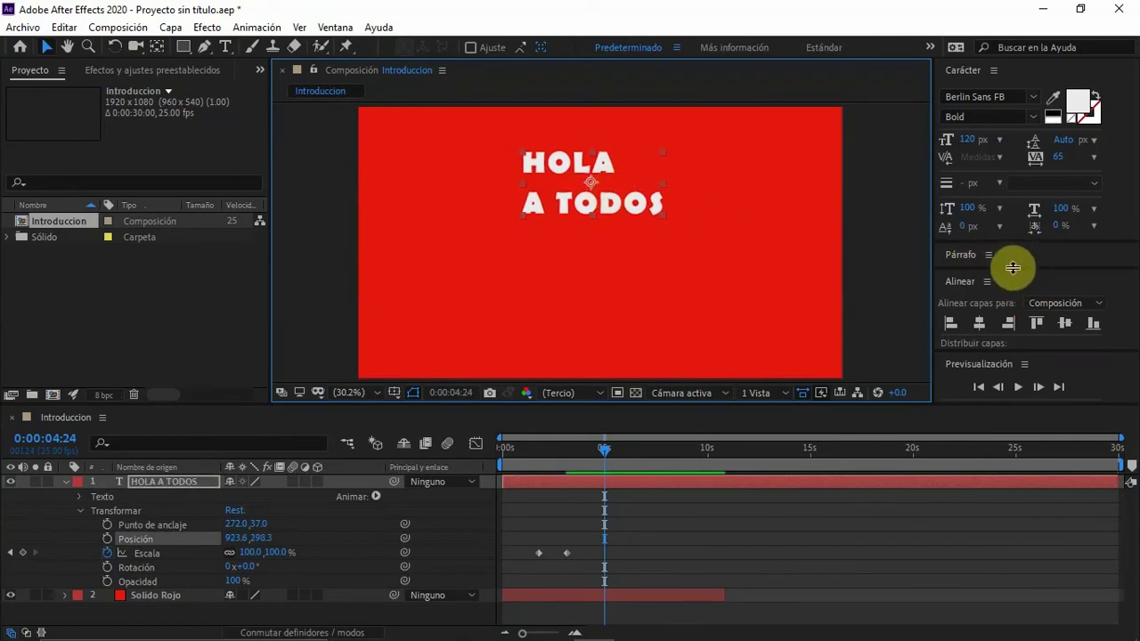
- Center-align the HOLA A TODOS paragraph and shift the text back to the upper middle of the composition
left_click_drag(1010, 269, 1005, 333)
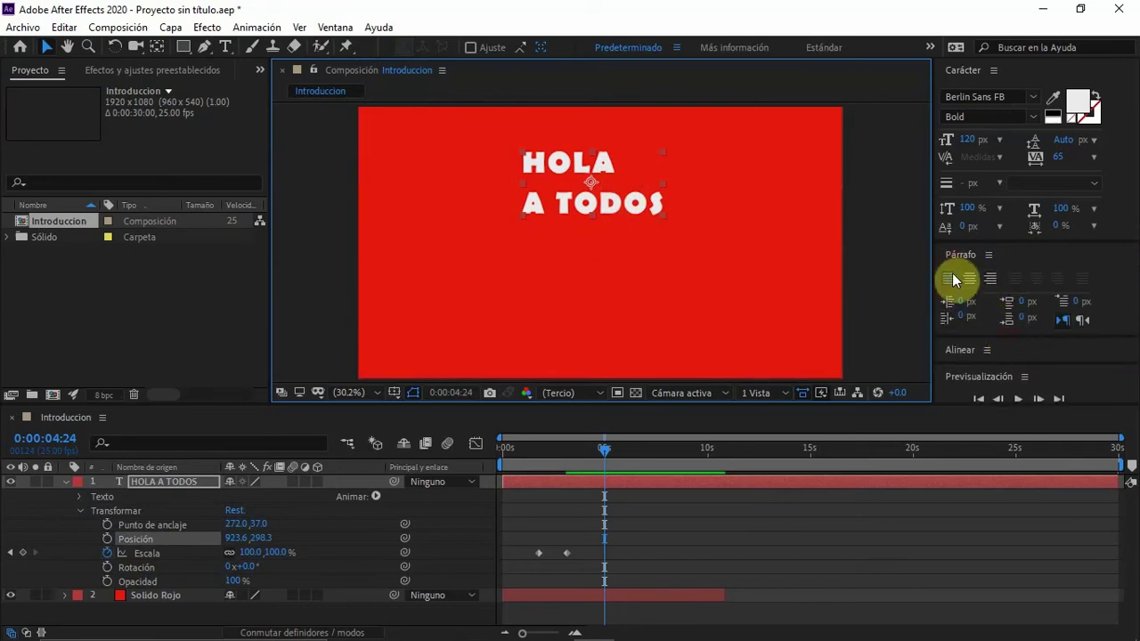
left_click(968, 279)
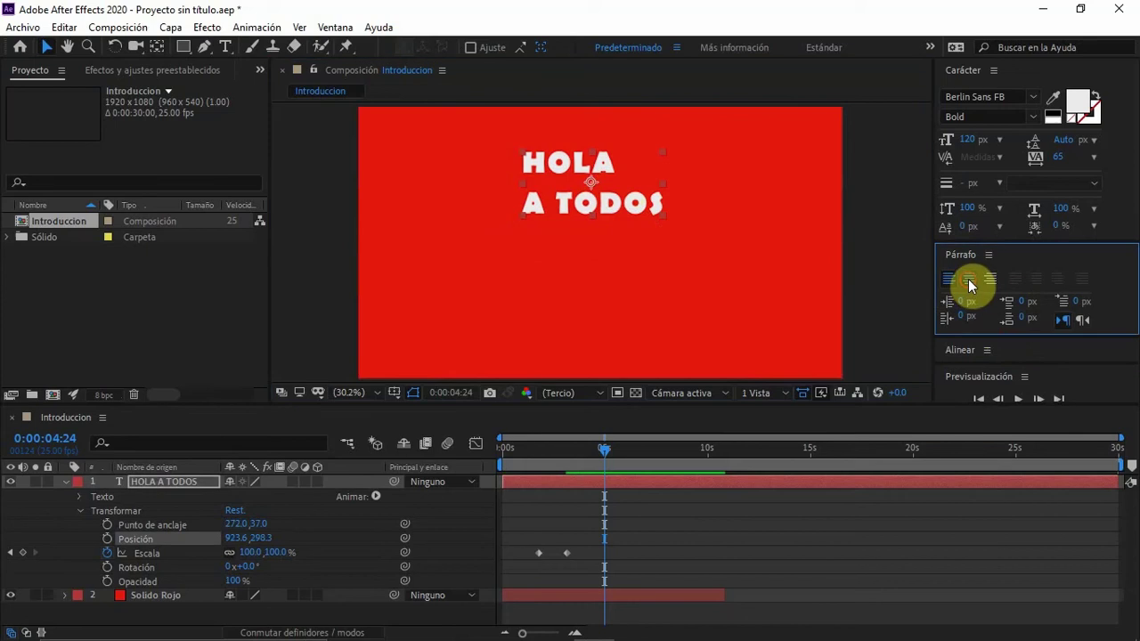
left_click(544, 173)
left_click_drag(545, 169, 679, 189)
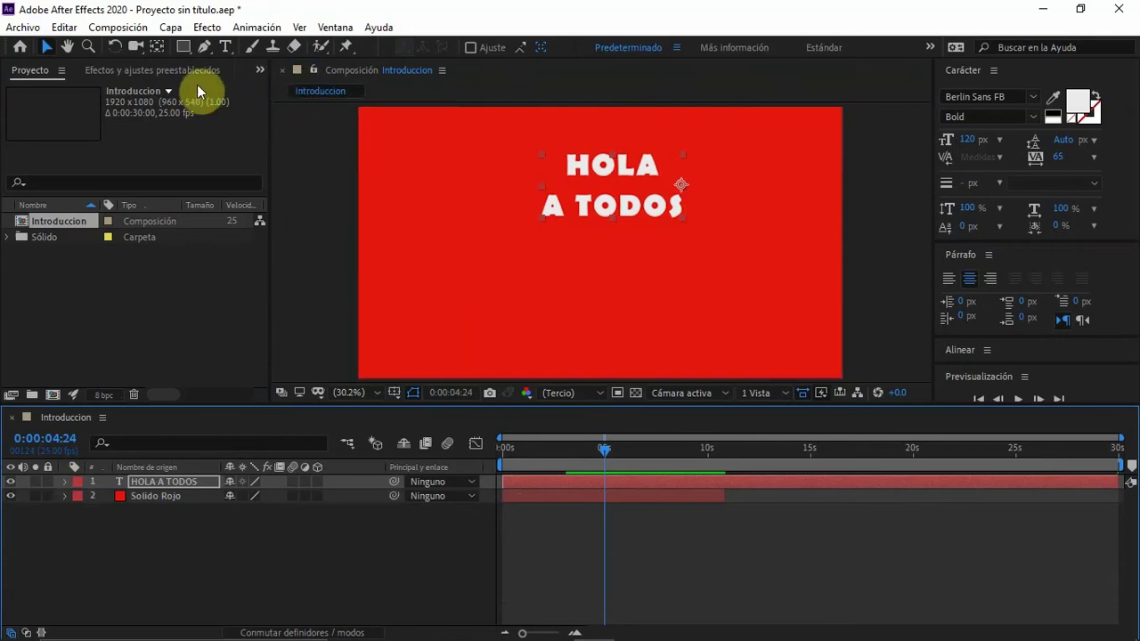
- Add a text layer reading 1 below HOLA A TODOS, in the left part of the composition
left_click(227, 51)
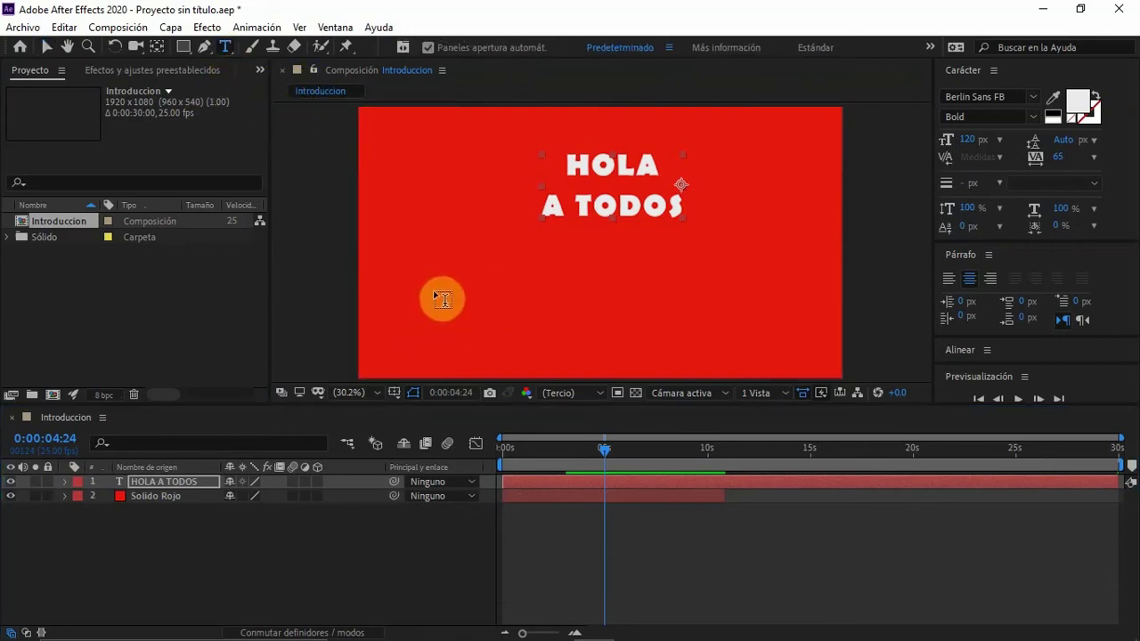
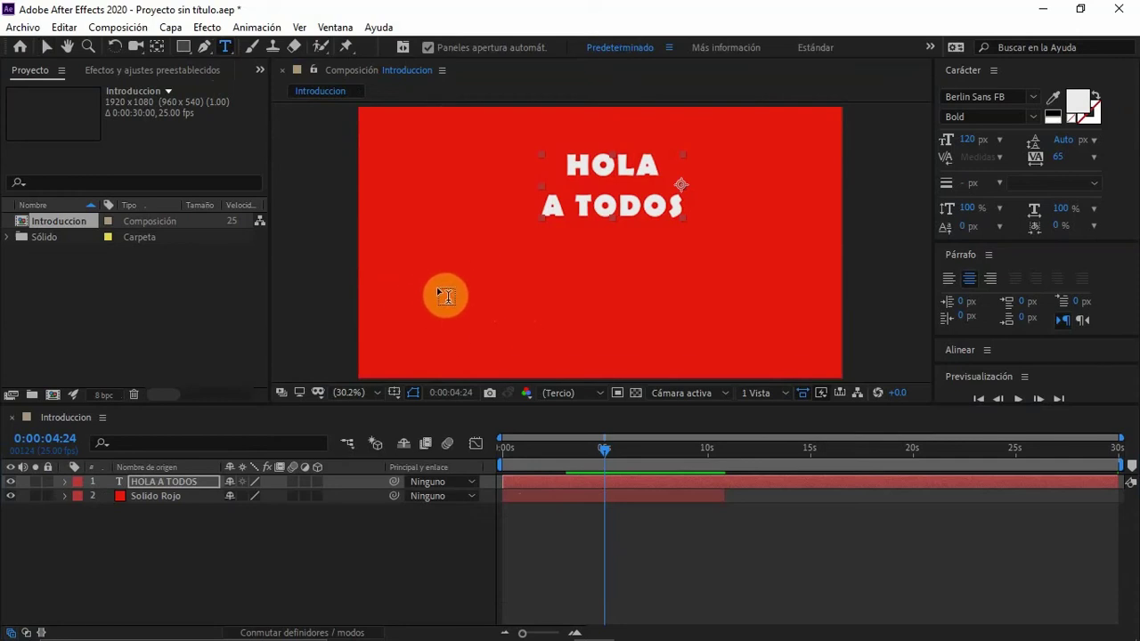
left_click(439, 292)
type("1")
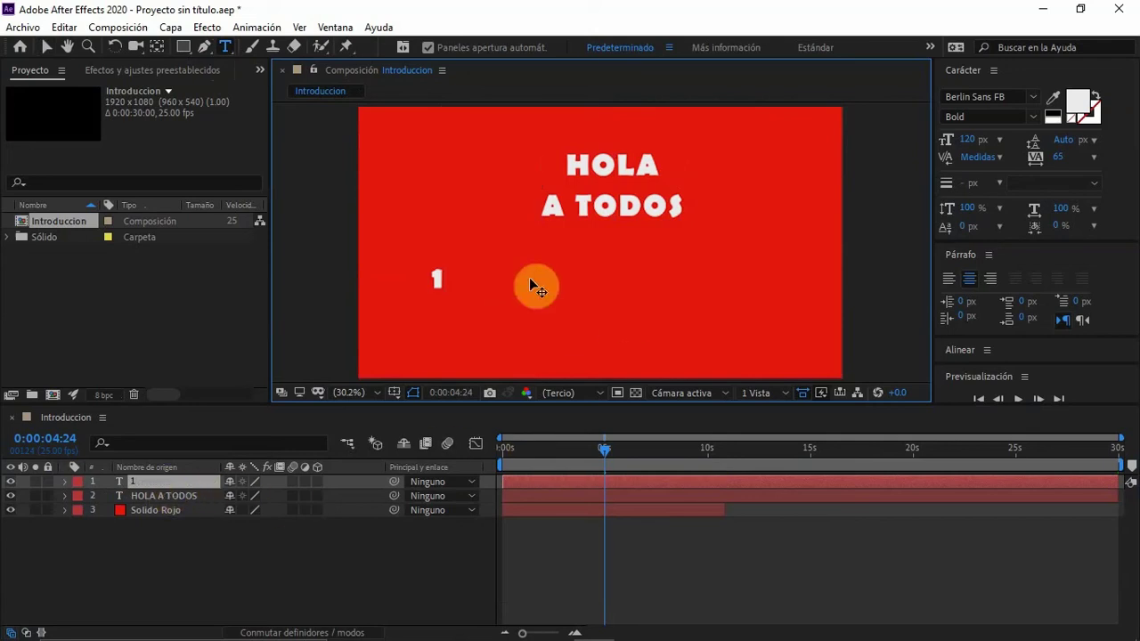
- Add a separate text layer reading 2 in the middle of the composition, to the right of the 1
left_click(228, 48)
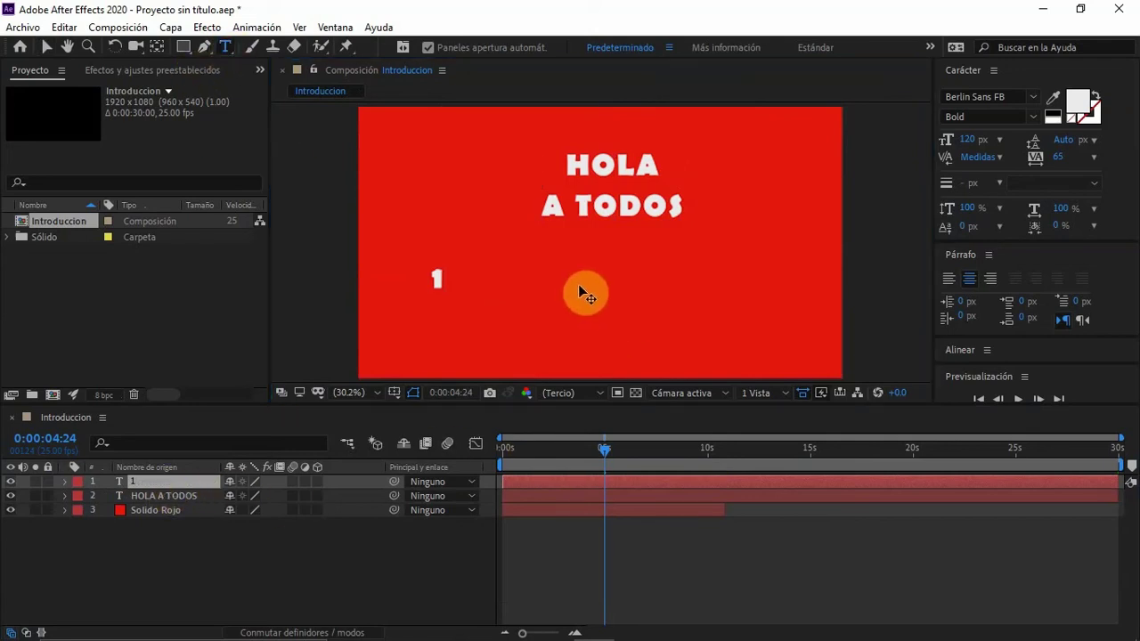
left_click(558, 268)
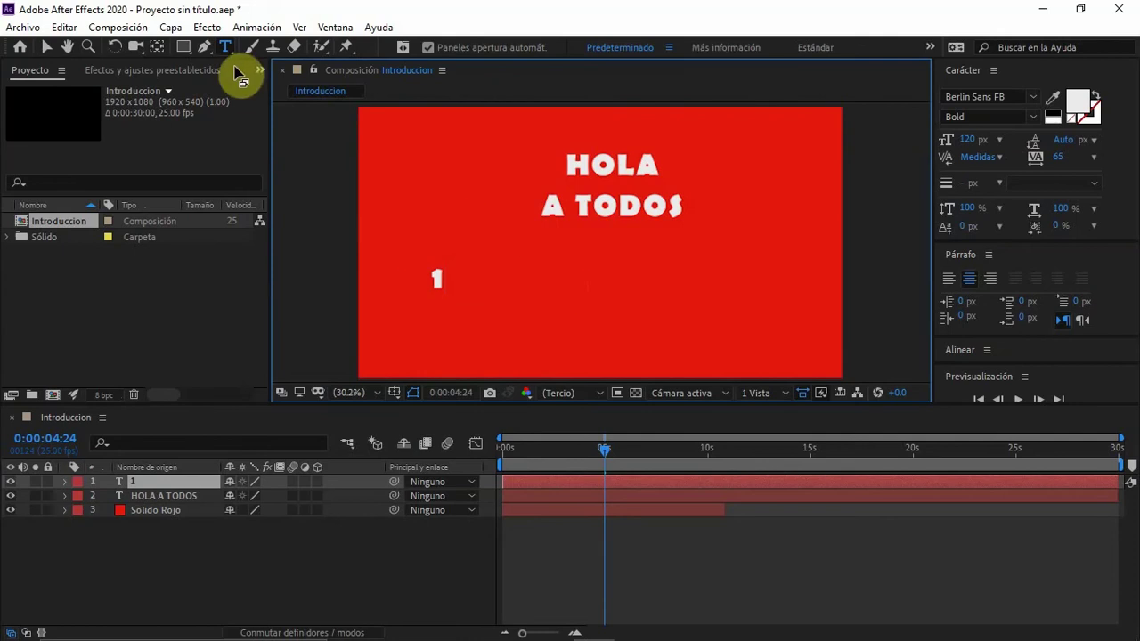
left_click(50, 48)
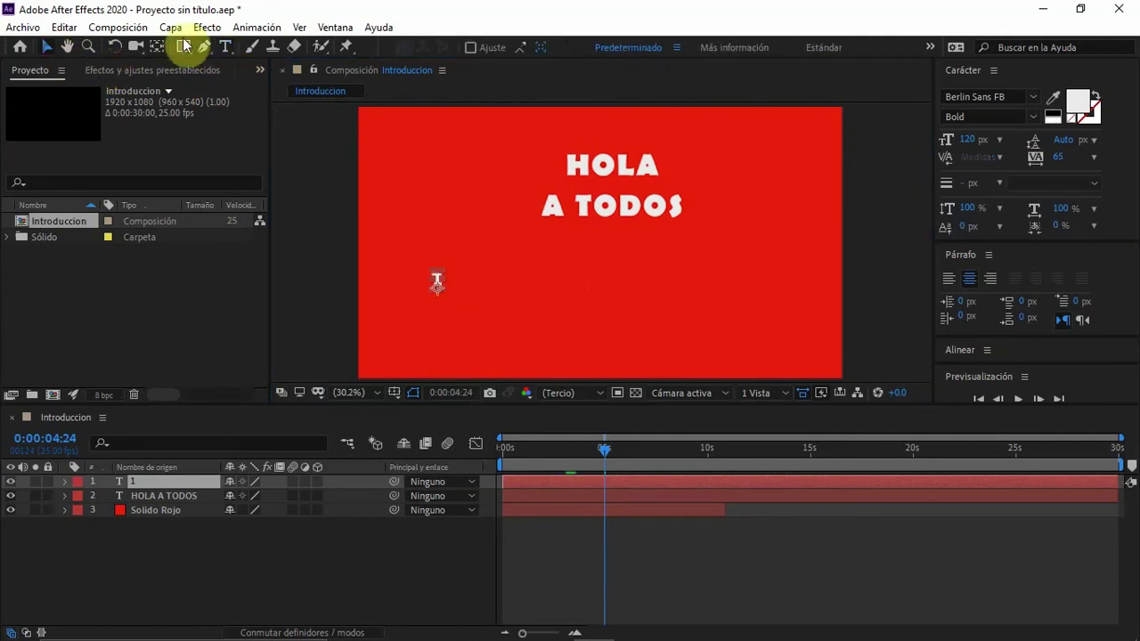
left_click(226, 48)
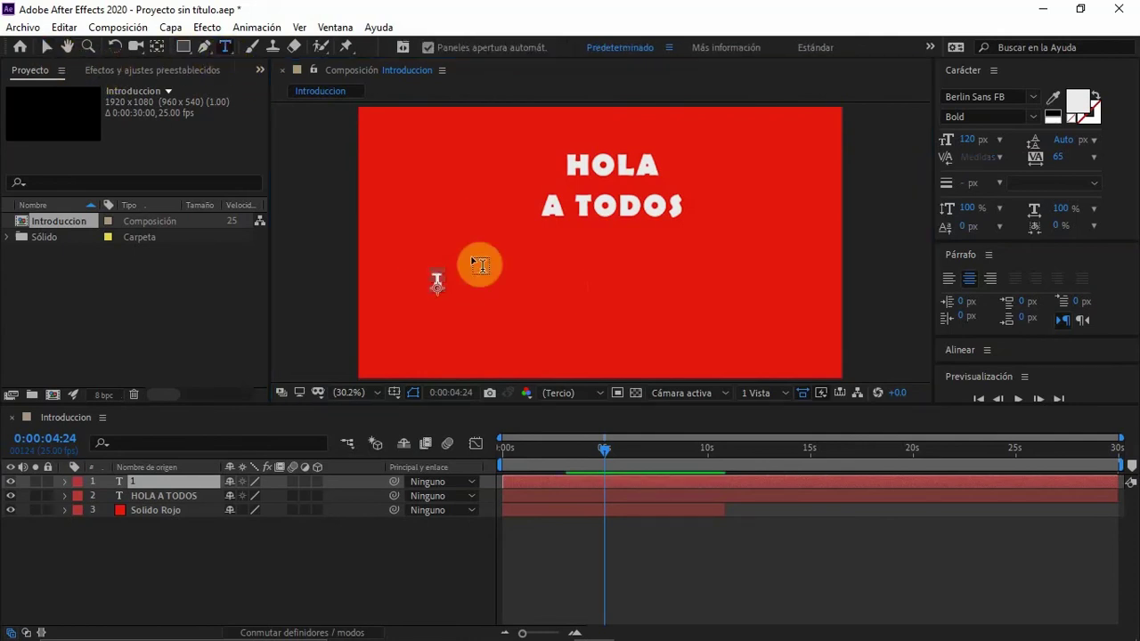
left_click(575, 286)
type("2")
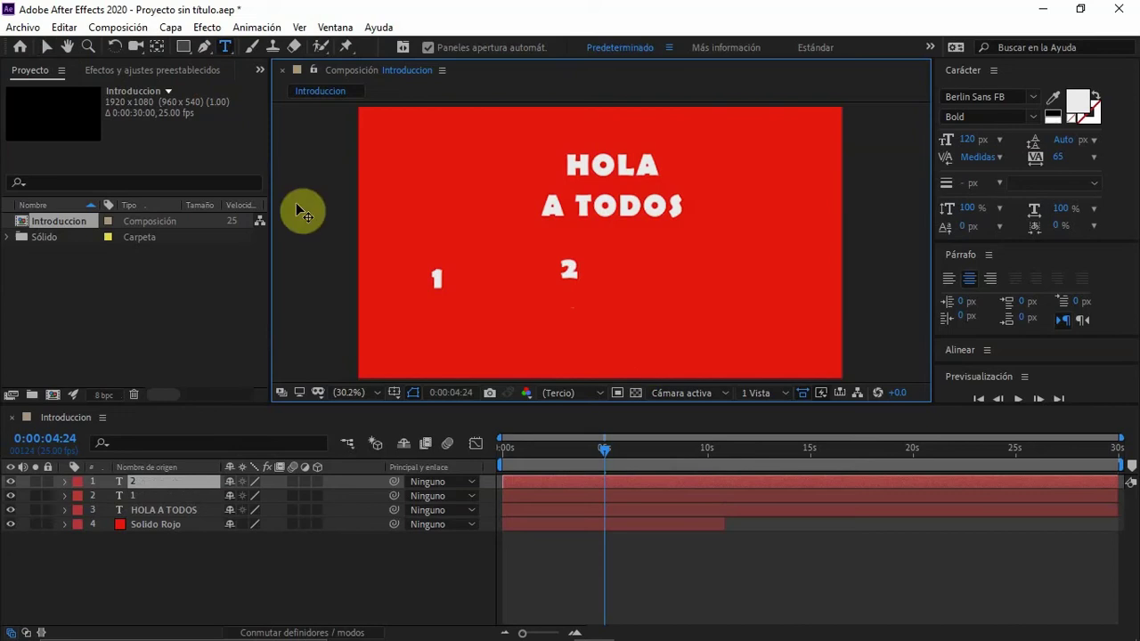
- Add a separate text layer reading 3 in the right part of the composition, beside the 2
left_click(663, 564)
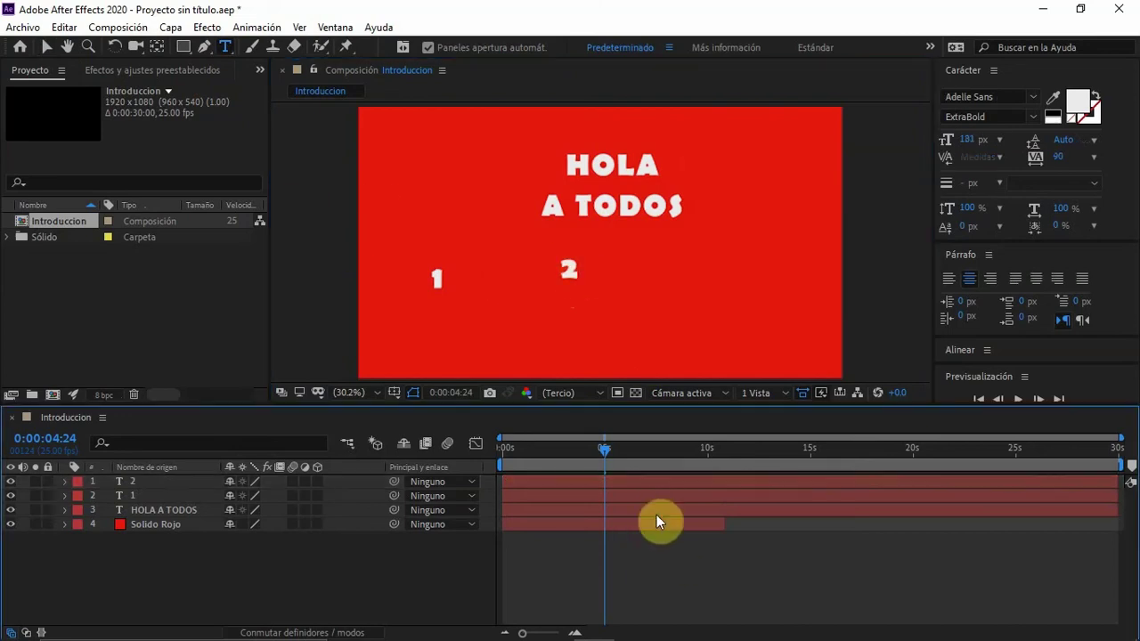
left_click(722, 298)
type("3")
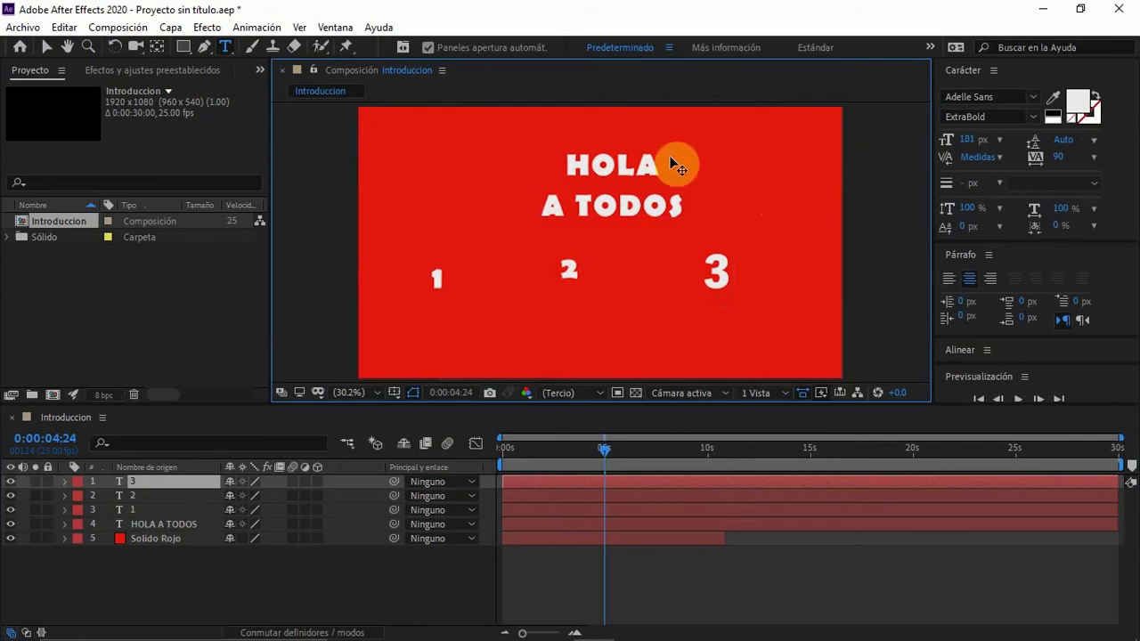
- Enlarge the 2 to roughly three times its size and place it centrally below HOLA A TODOS
left_click(47, 46)
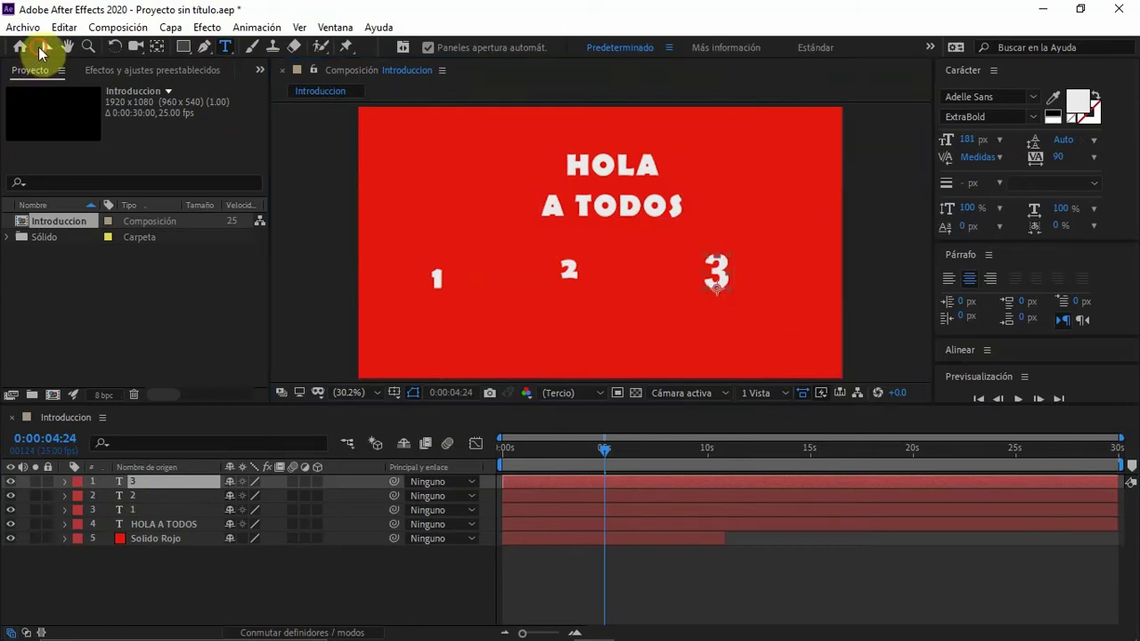
left_click(570, 275)
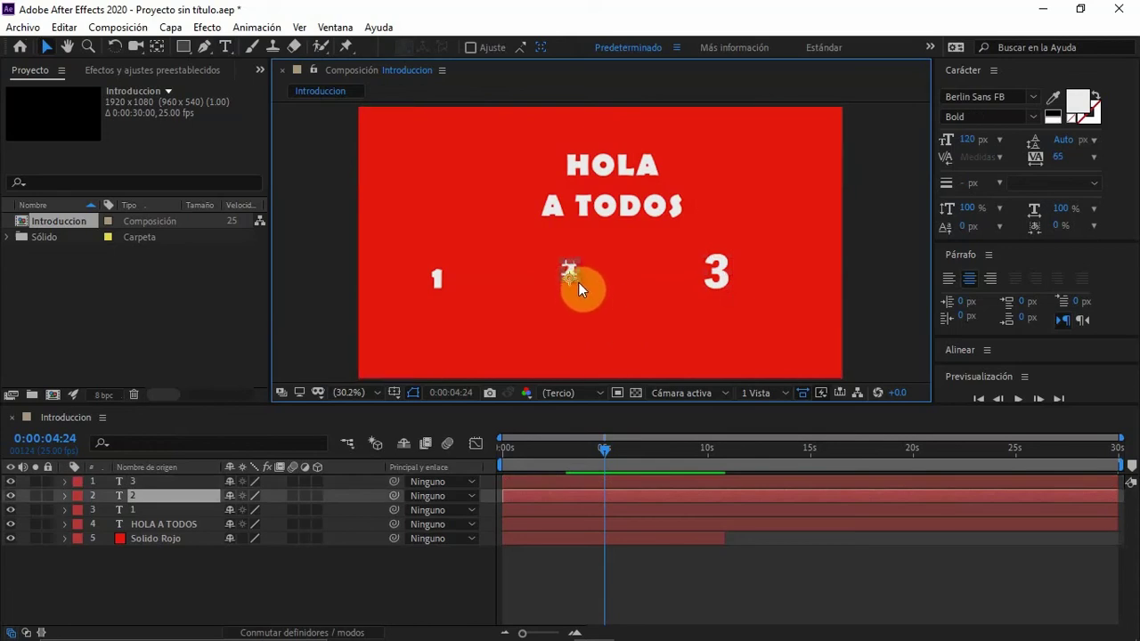
mouse_move(578, 282)
left_mouse_down()
mouse_move(586, 296)
mouse_move(578, 269)
mouse_move(597, 282)
mouse_move(573, 277)
left_mouse_up()
- Scale the 1 to about 315 by 383.8% and move it to about 294.8, 854.7, beside the 2
left_click(440, 283)
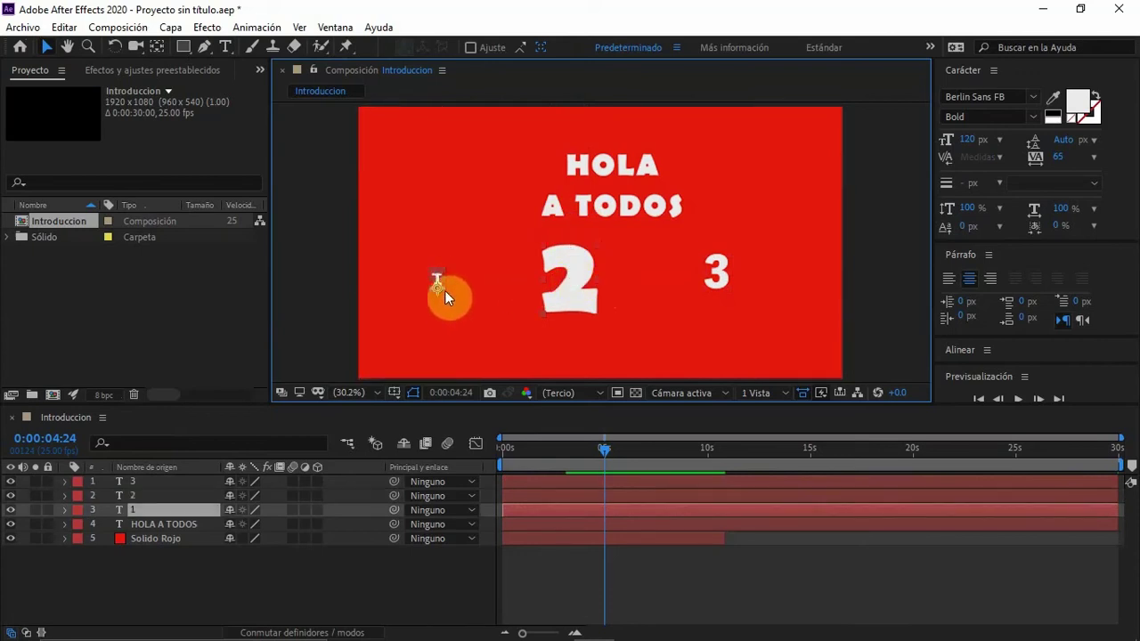
mouse_move(444, 291)
left_mouse_down()
mouse_move(483, 290)
mouse_move(462, 290)
left_mouse_up()
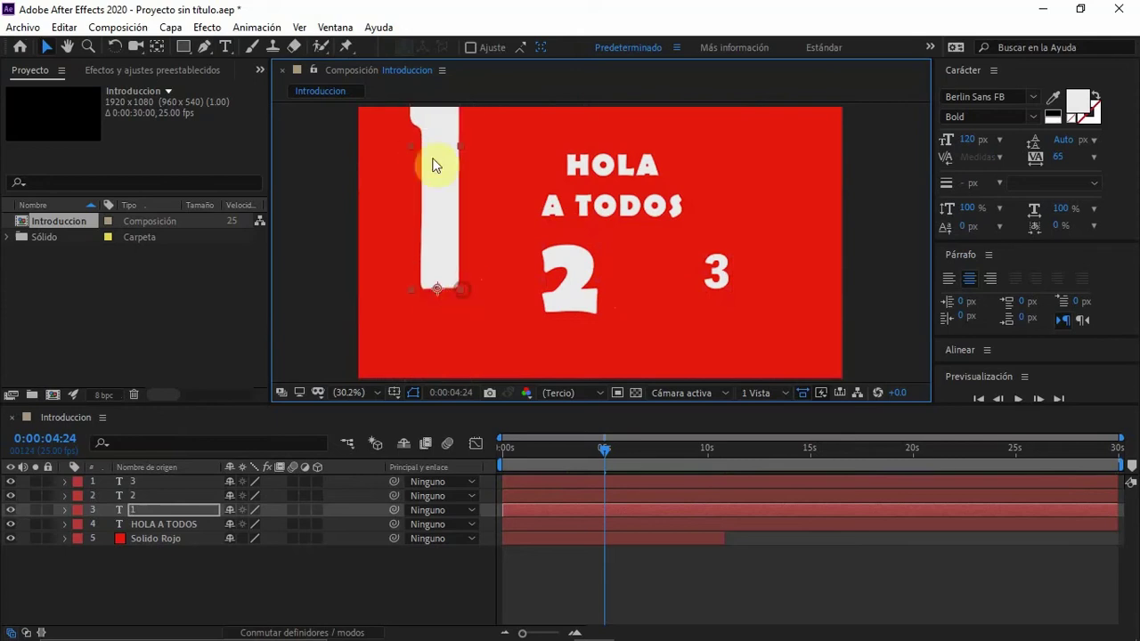
left_click(64, 511)
left_click(78, 539)
scroll(178, 579, "down", 1)
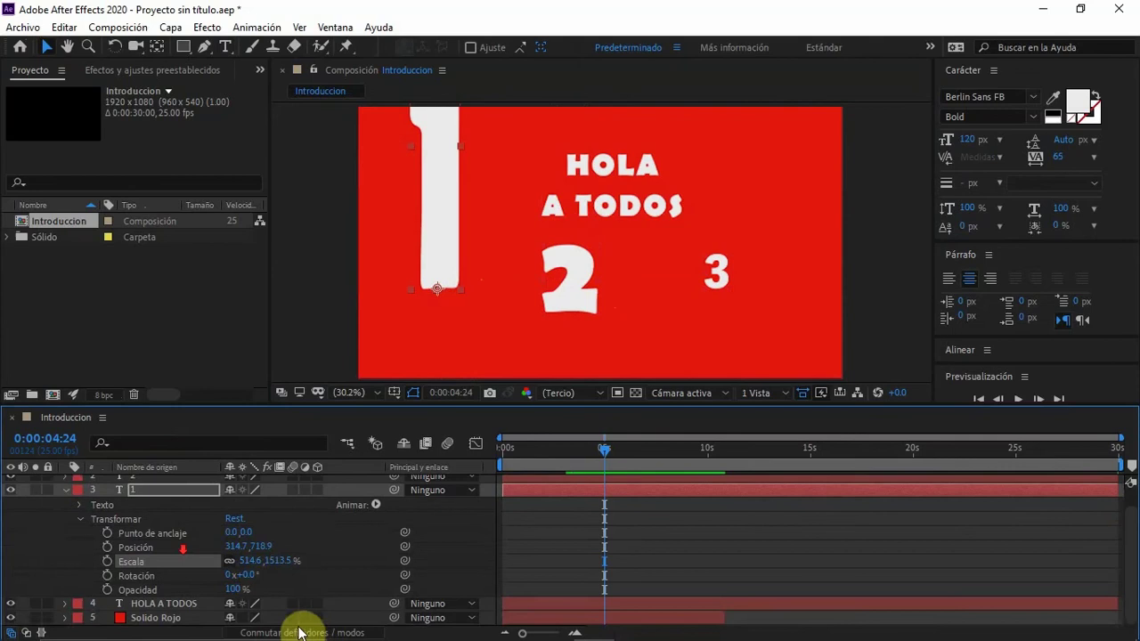
left_click_drag(255, 561, 4, 547)
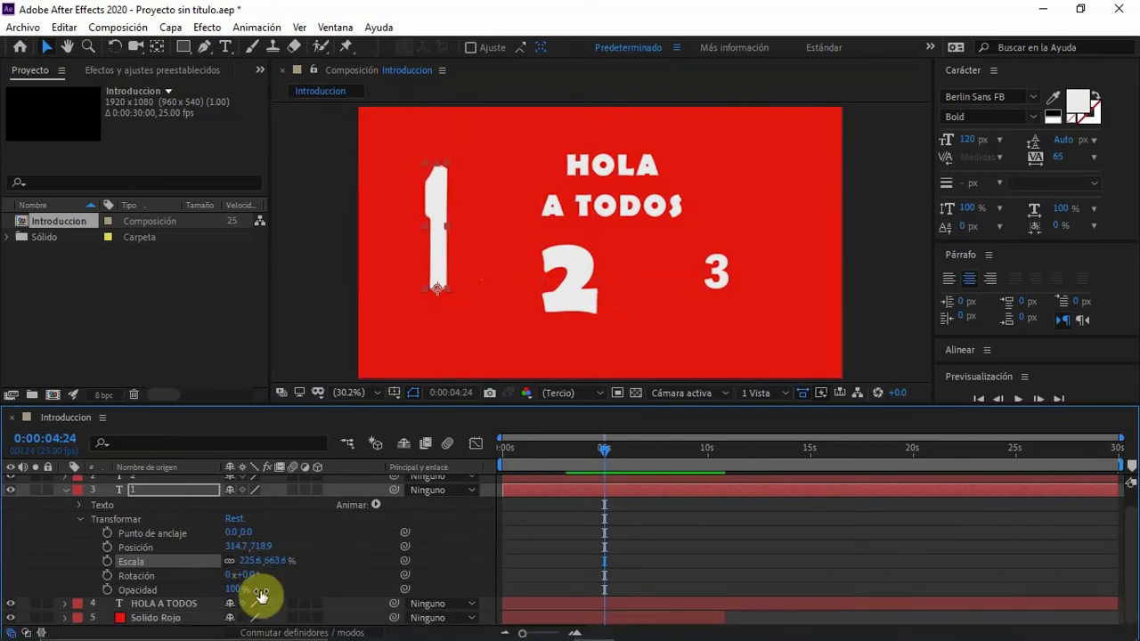
left_click_drag(278, 564, 177, 560)
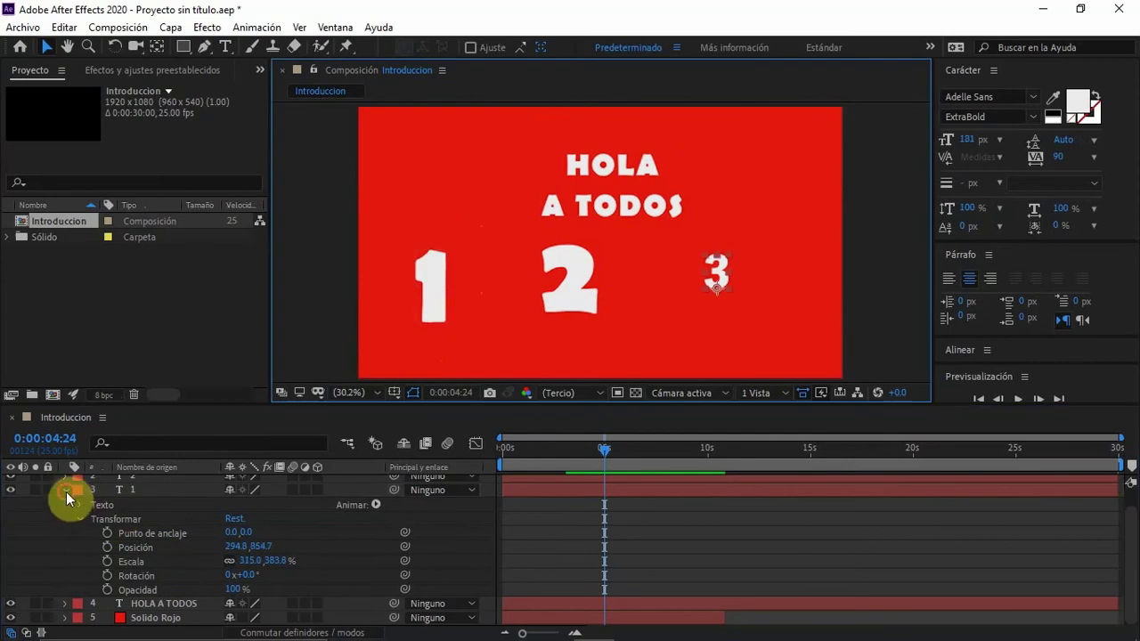
- Collapse the properties of layer 1 and scale text layer 3 to about 152% through its transform properties
left_click(66, 491)
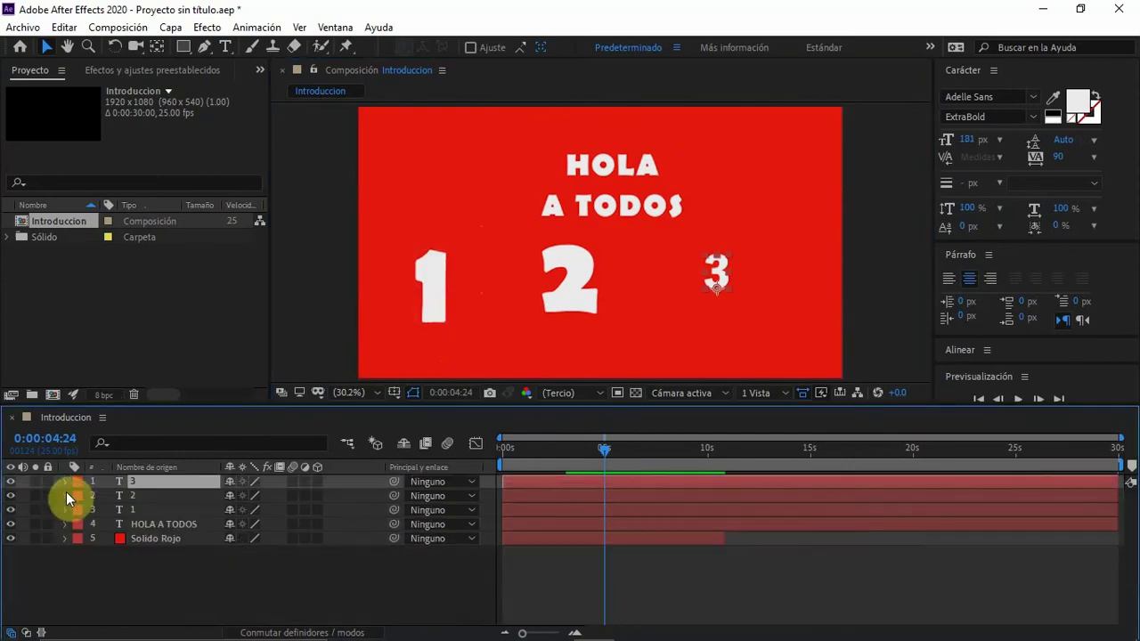
left_click(66, 510)
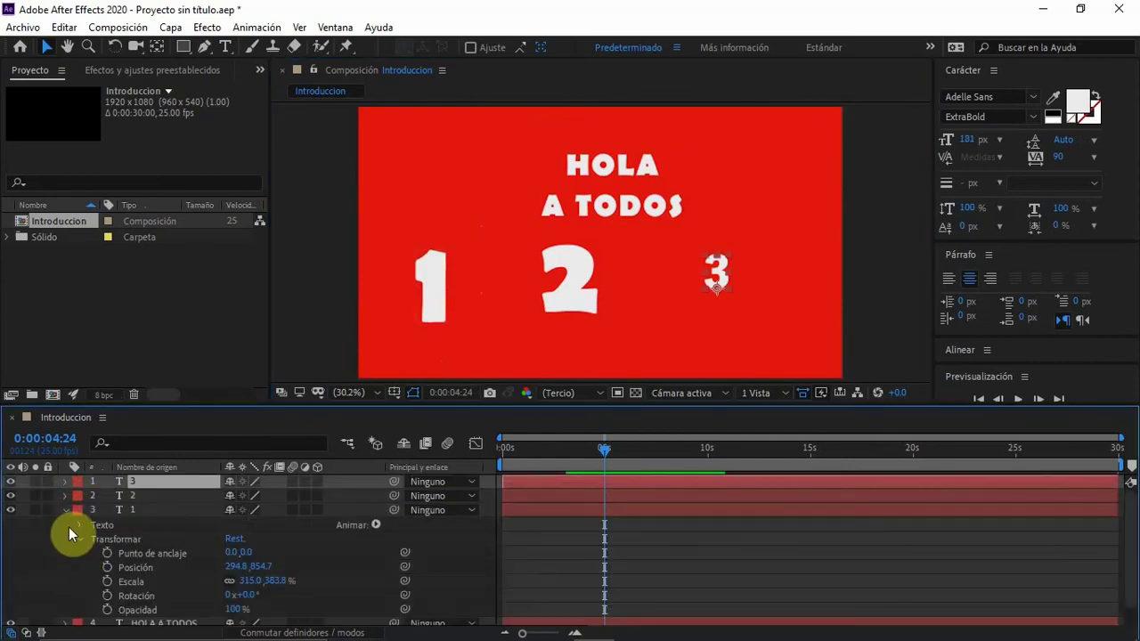
left_click(67, 510)
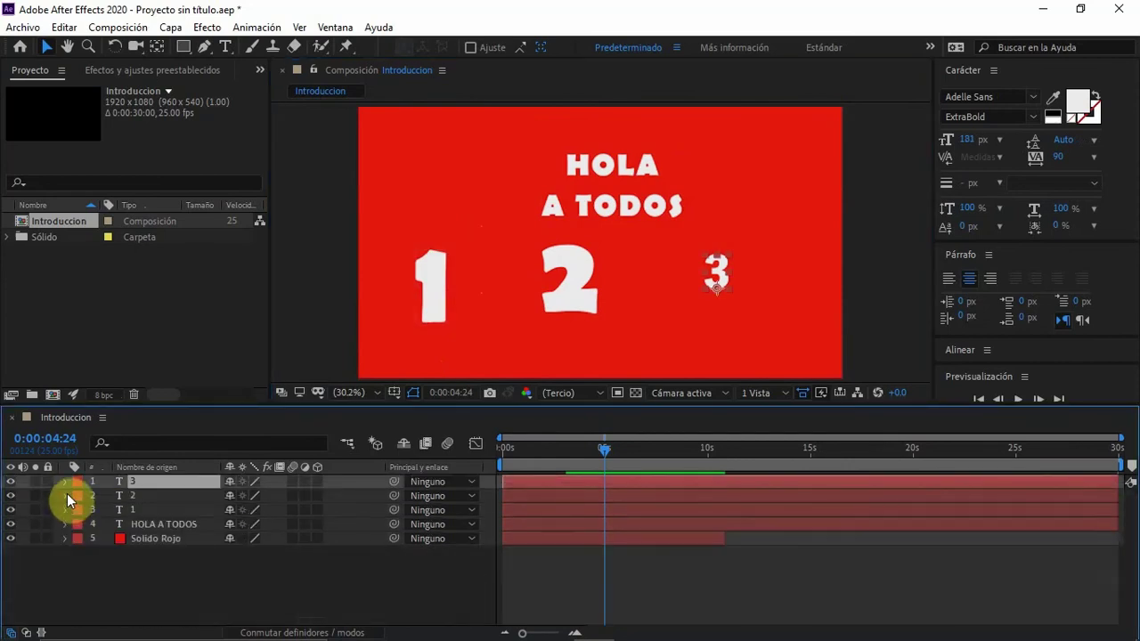
left_click(66, 481)
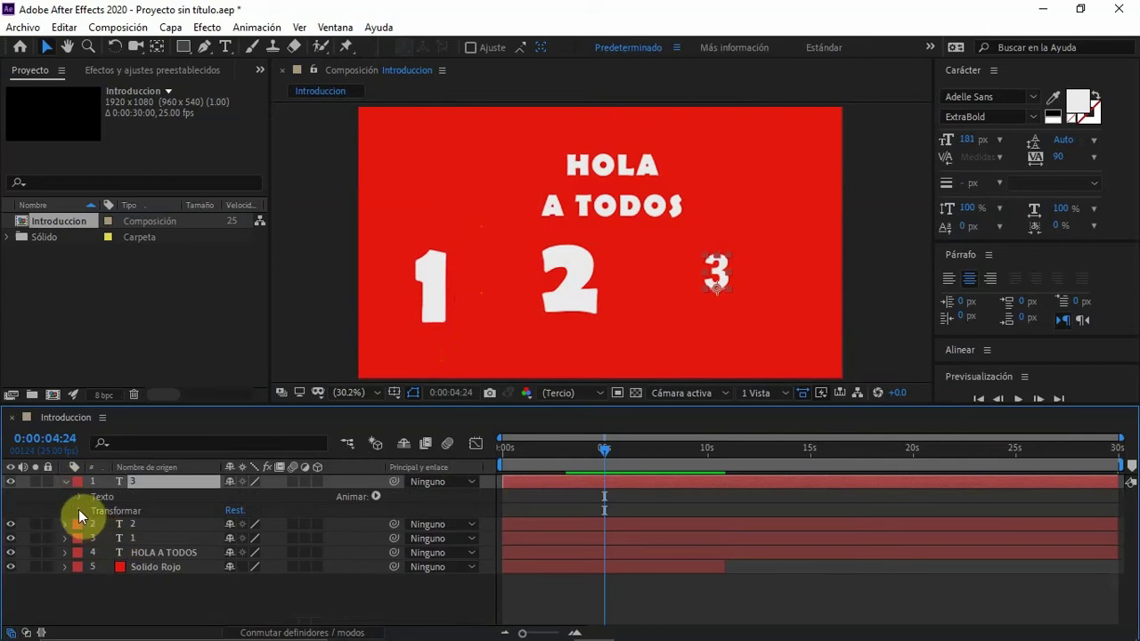
left_click(79, 511)
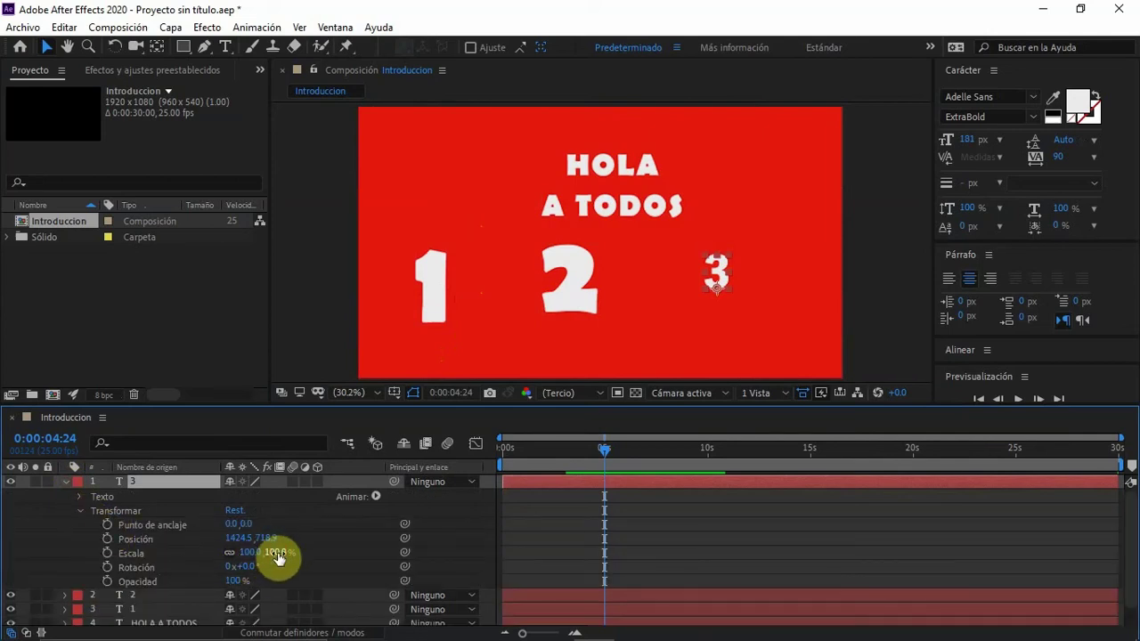
left_click_drag(278, 557, 321, 552)
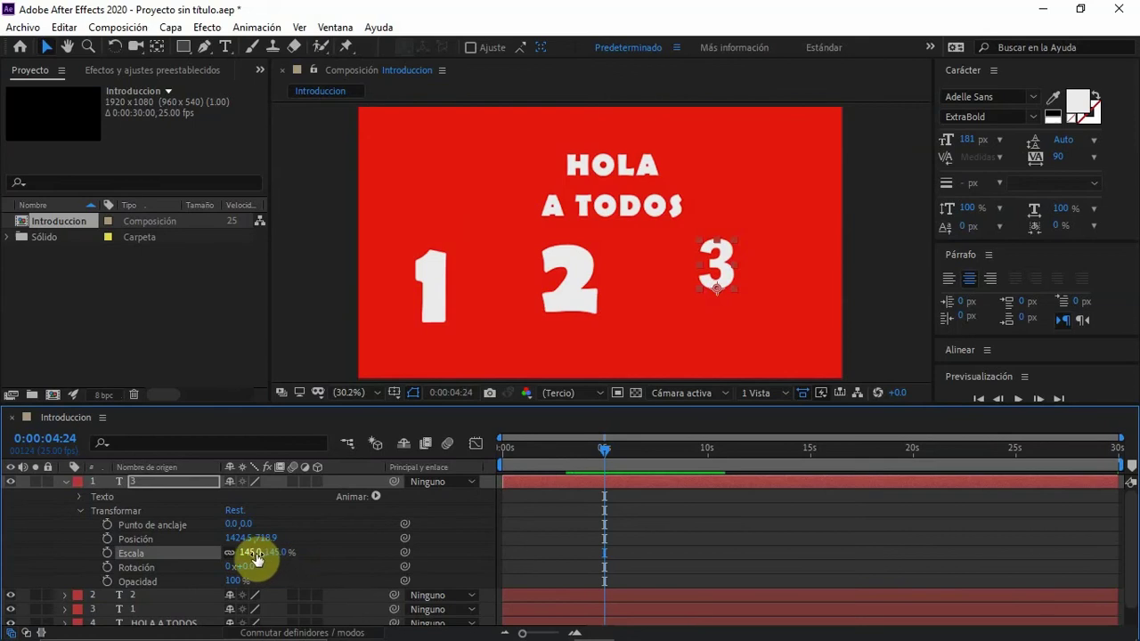
mouse_move(247, 552)
left_mouse_down()
mouse_move(306, 555)
mouse_move(263, 557)
left_mouse_up()
- Move the 3 to about 1504, 897.8 and enlarge its scale to about 302.6 by 266.1%
left_click(722, 281)
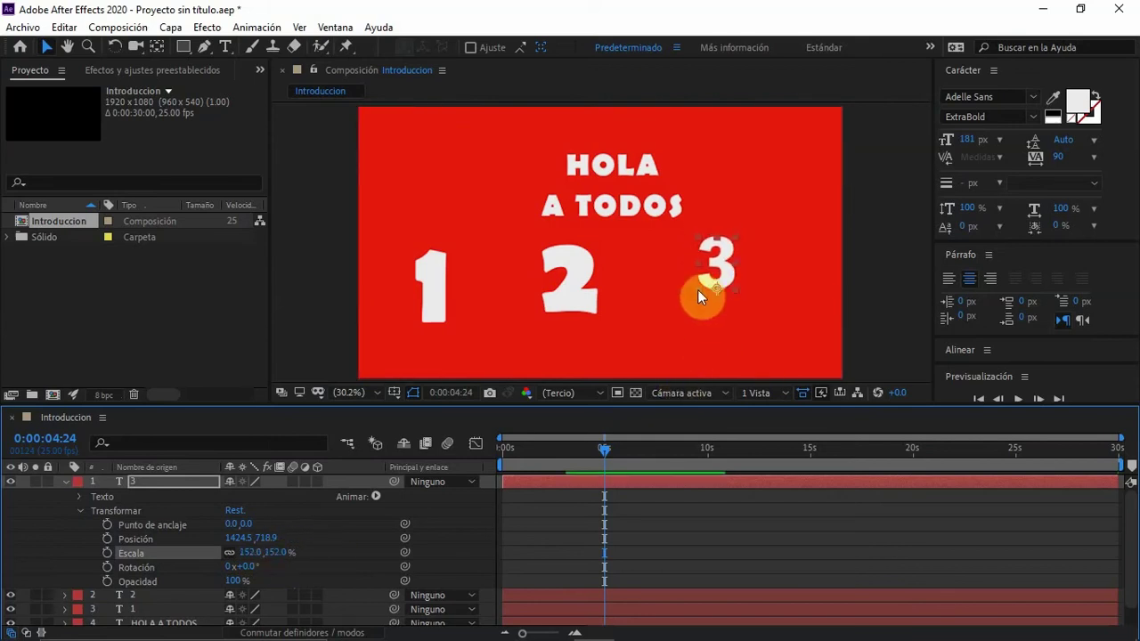
left_click_drag(698, 290, 690, 291)
left_click_drag(692, 245, 702, 284)
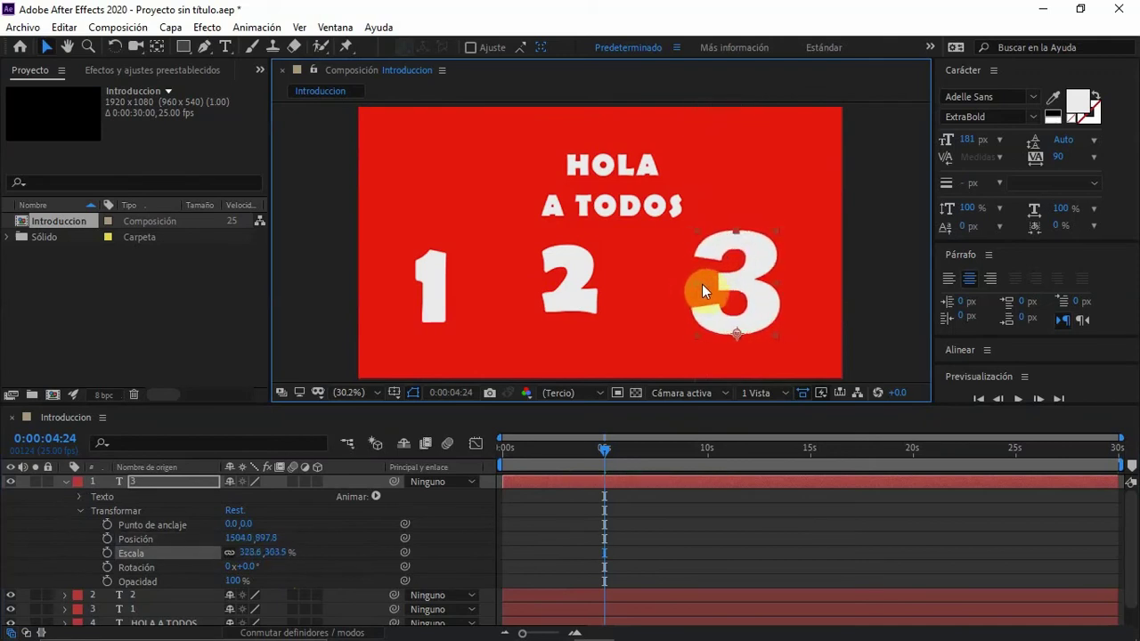
left_click_drag(736, 229, 732, 241)
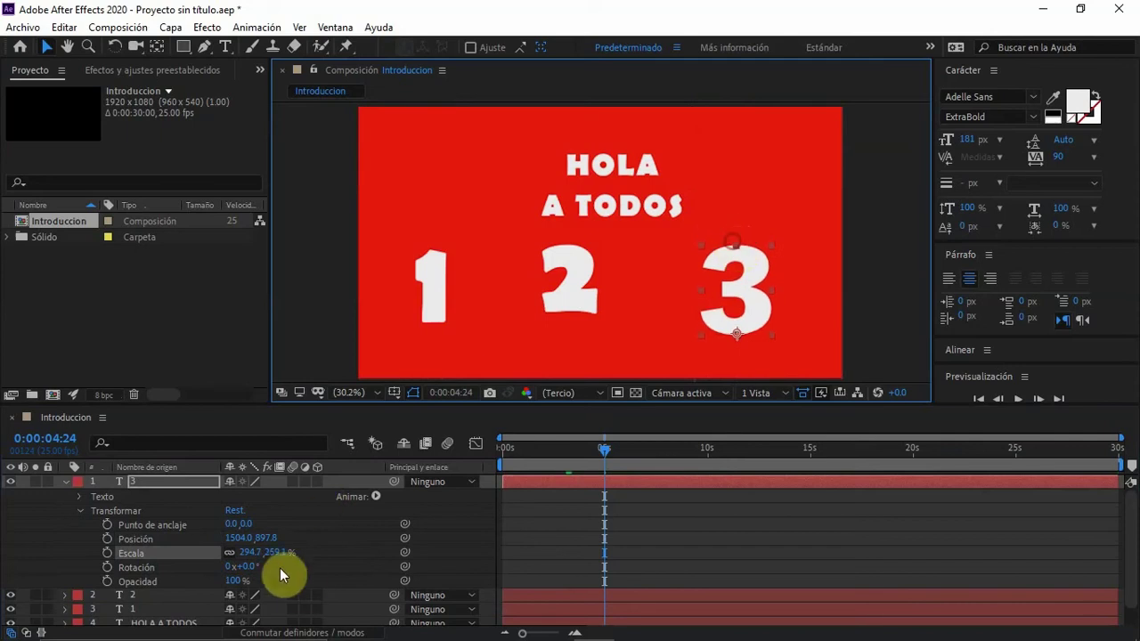
left_click_drag(276, 559, 252, 558)
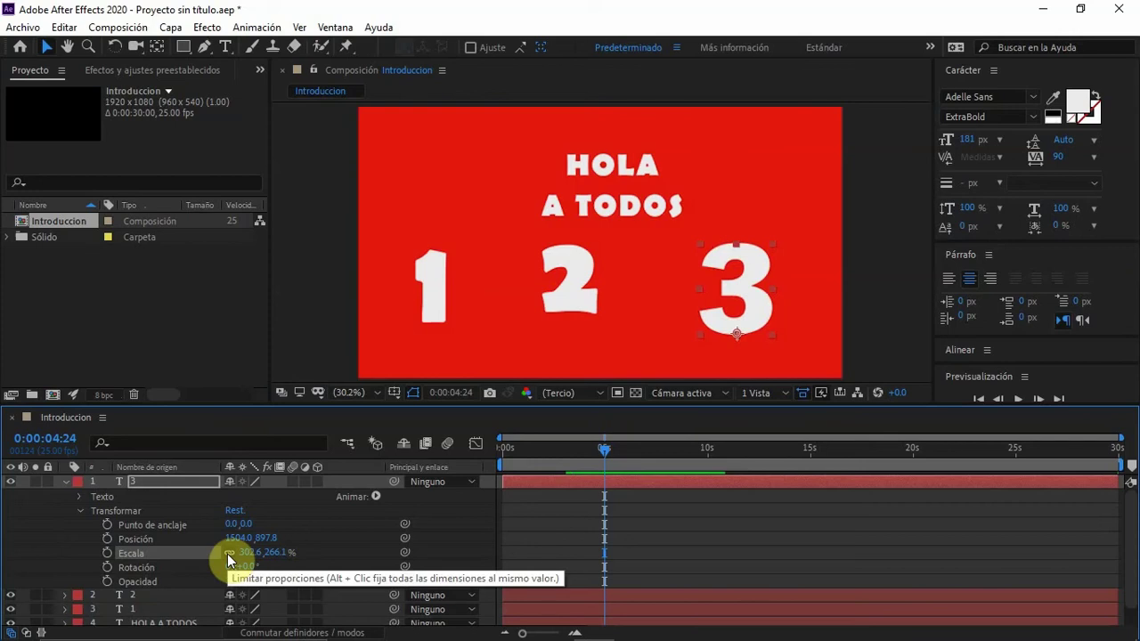
- Unlink the 3's scale proportions, set both dimensions to 300%, and relink them to reduce it uniformly to 280%
left_click(227, 554)
left_click(247, 553)
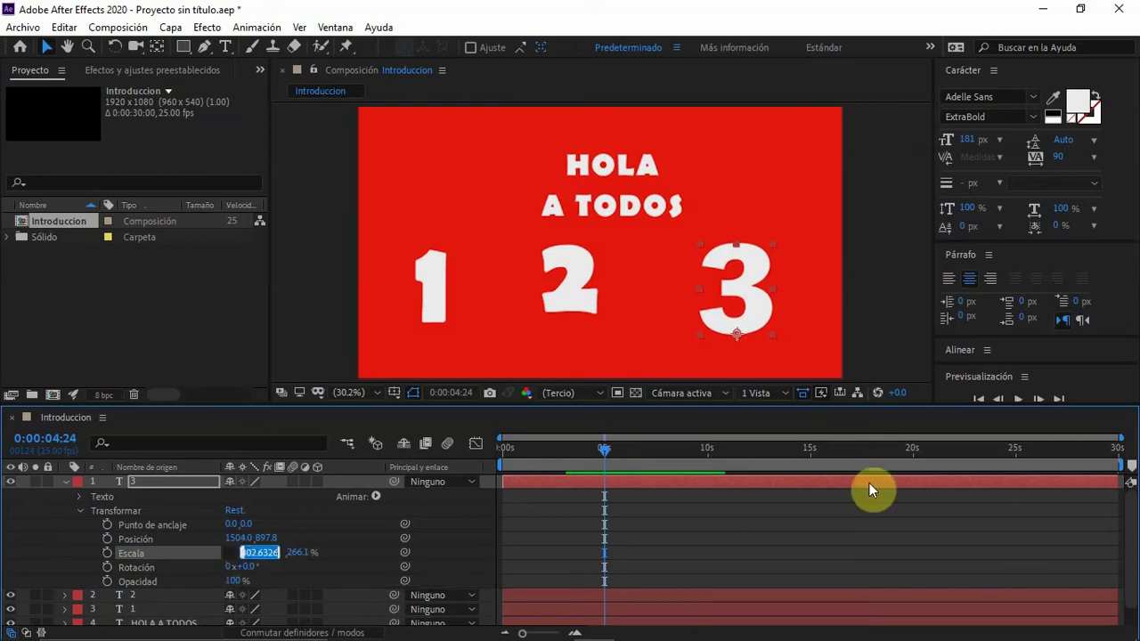
type("300")
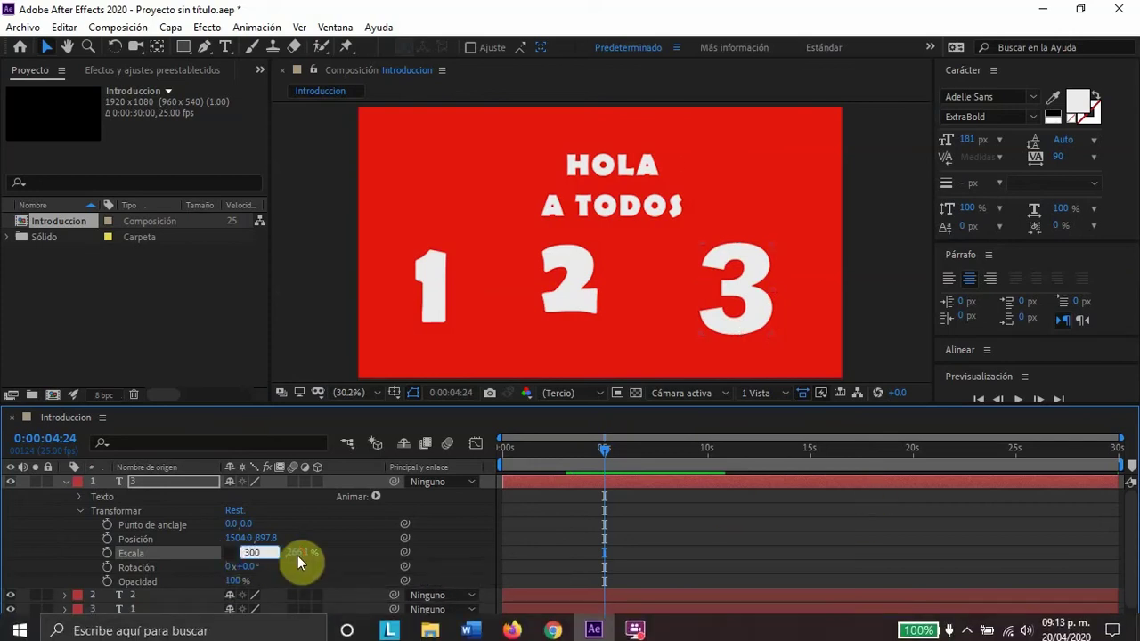
left_click(282, 553)
type("300")
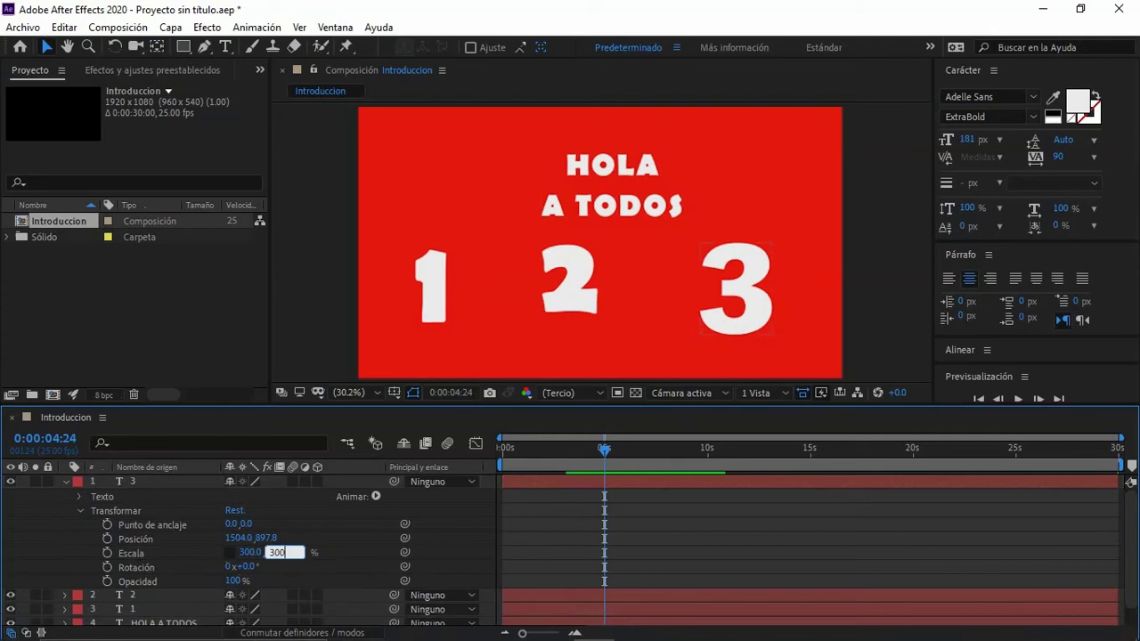
key("Return")
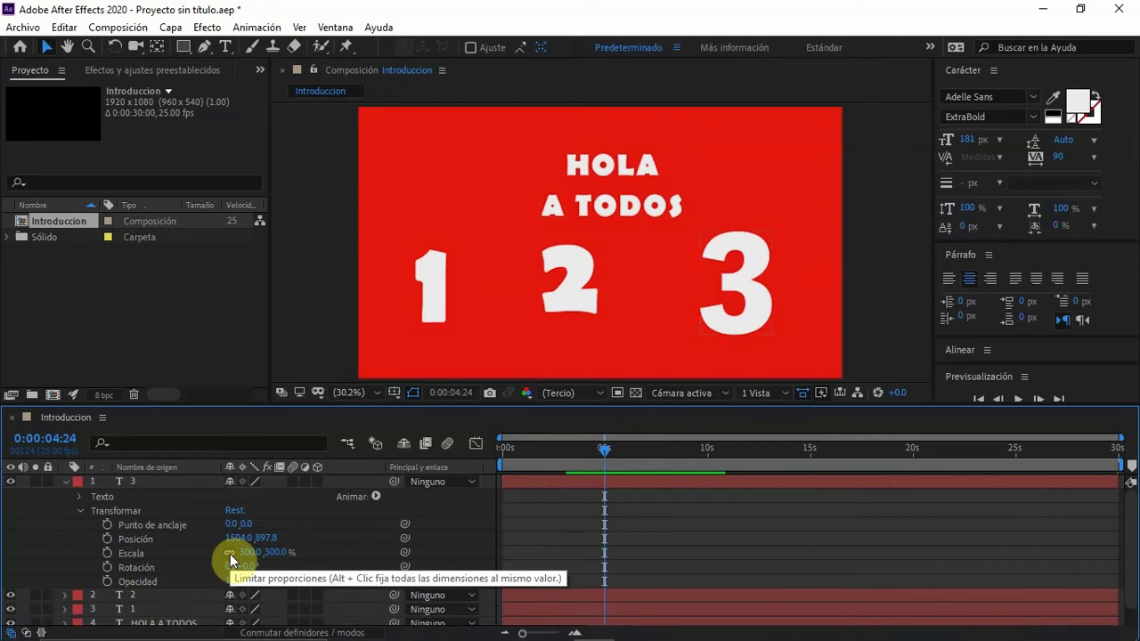
left_click(728, 299)
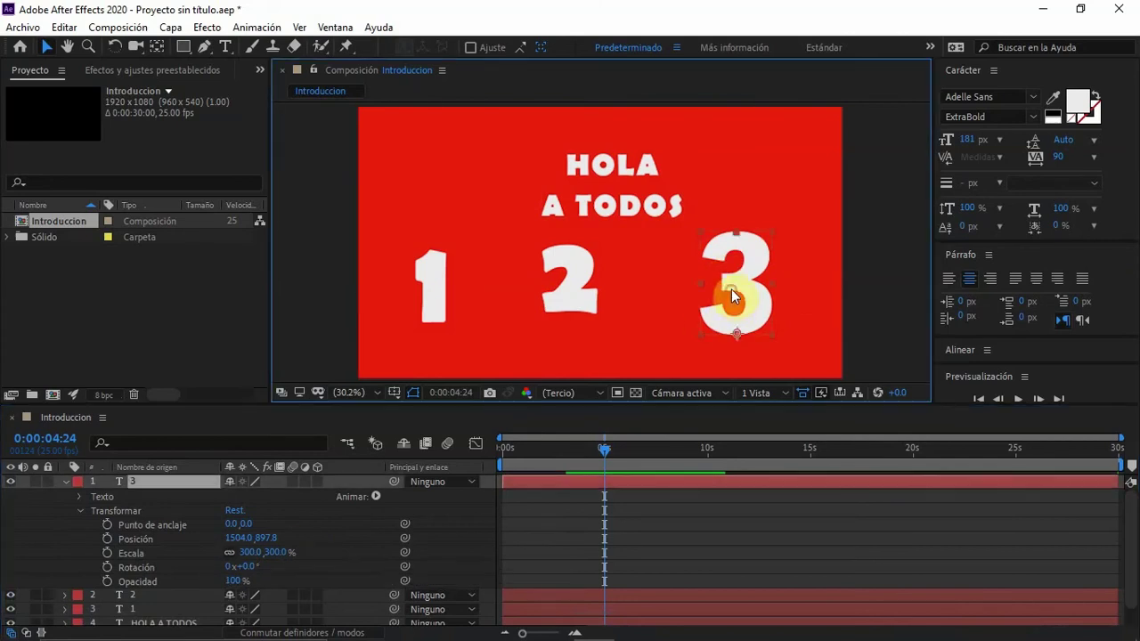
left_click_drag(267, 550, 255, 565)
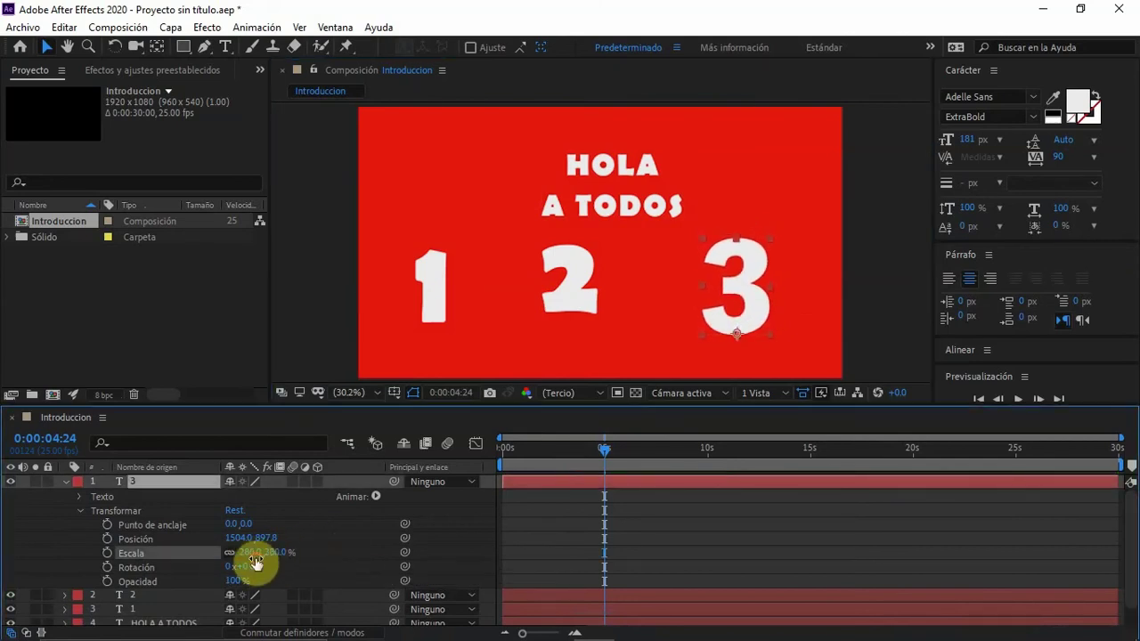
- Unlink the scale proportions of text layer 2, set both dimensions to 200%, and link them again
left_click(573, 297)
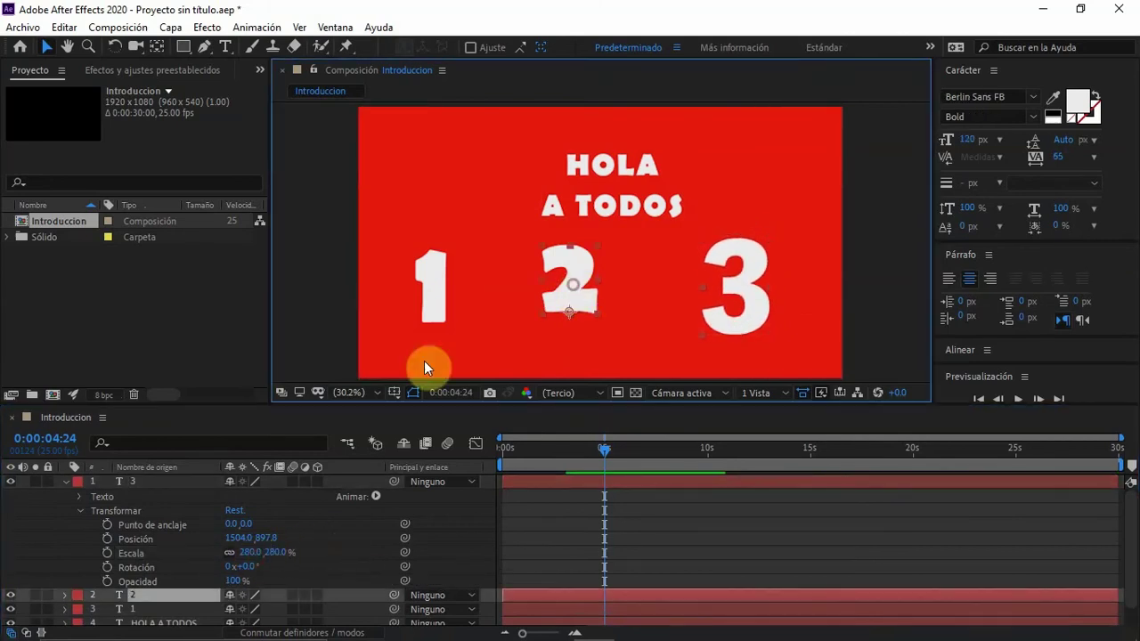
left_click(64, 595)
scroll(80, 583, "down", 2)
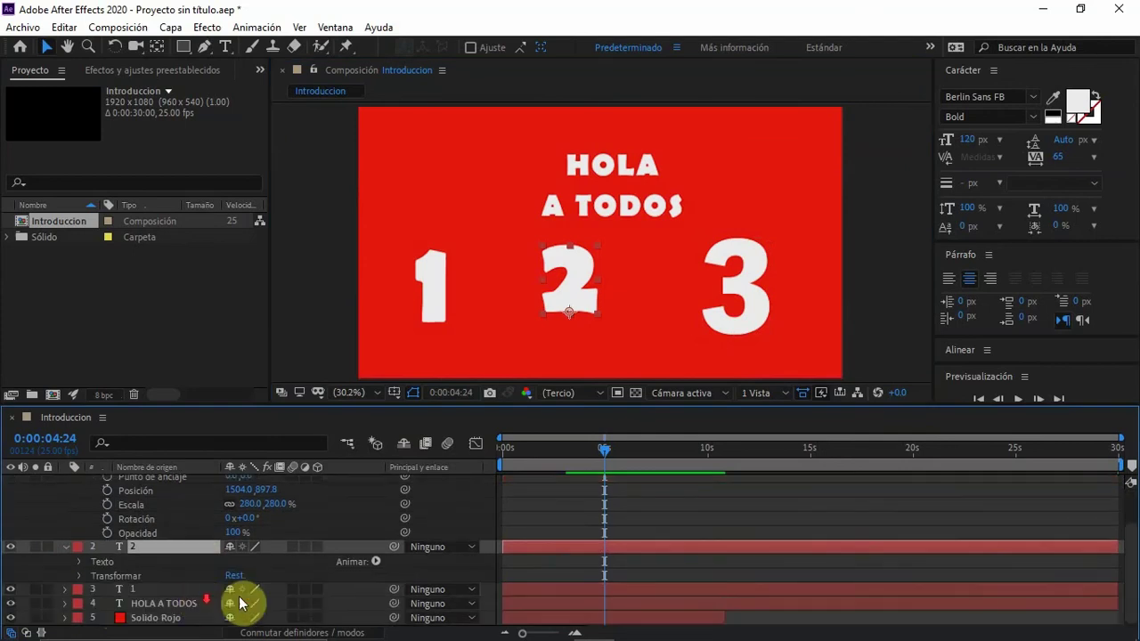
left_click(80, 576)
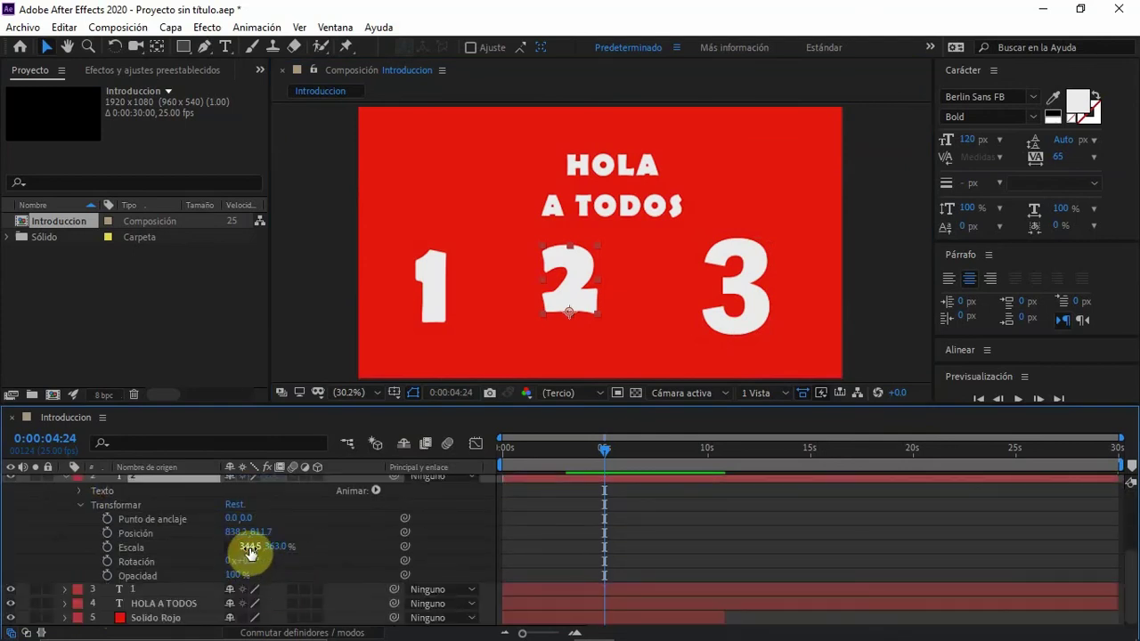
left_click(247, 546)
type("300")
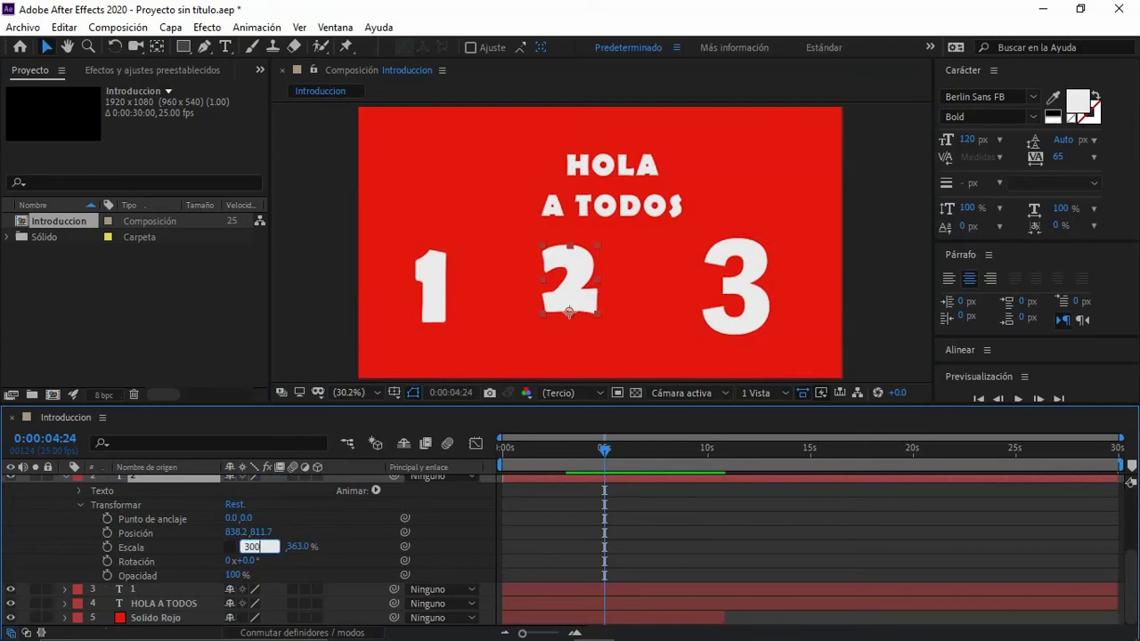
double_click(267, 546)
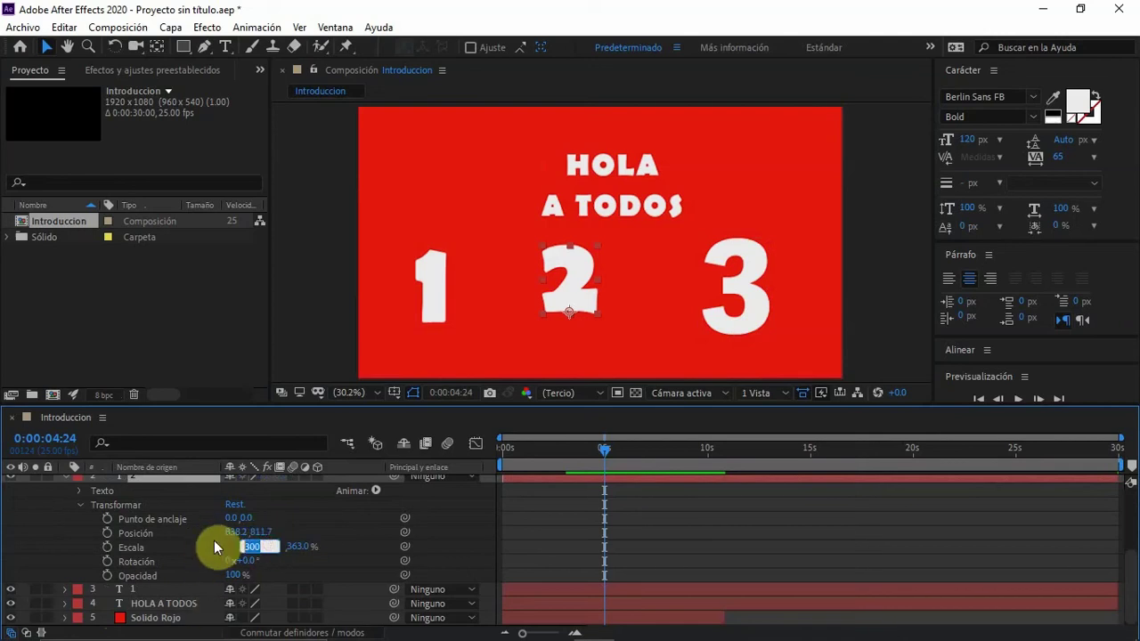
type("200")
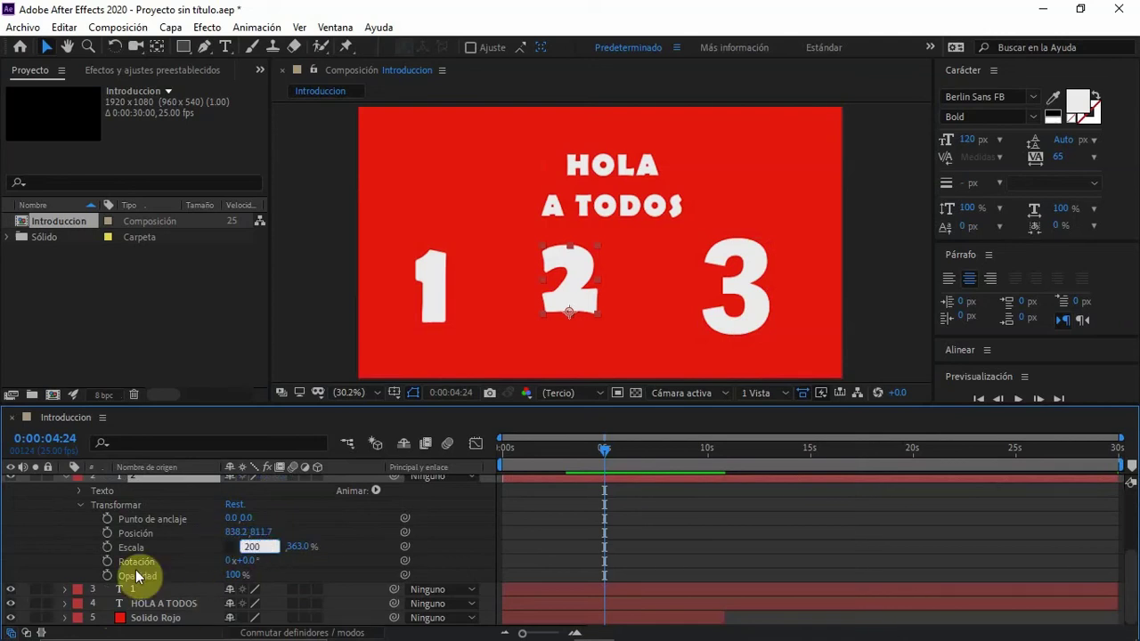
key("Return")
left_click(275, 546)
type("200")
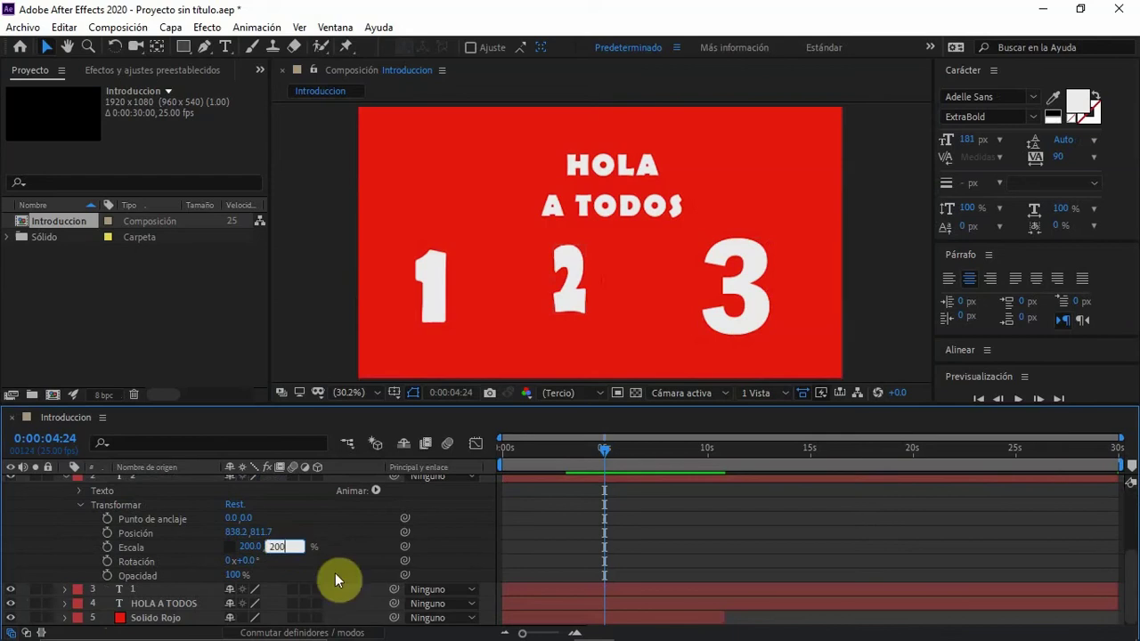
left_click(229, 546)
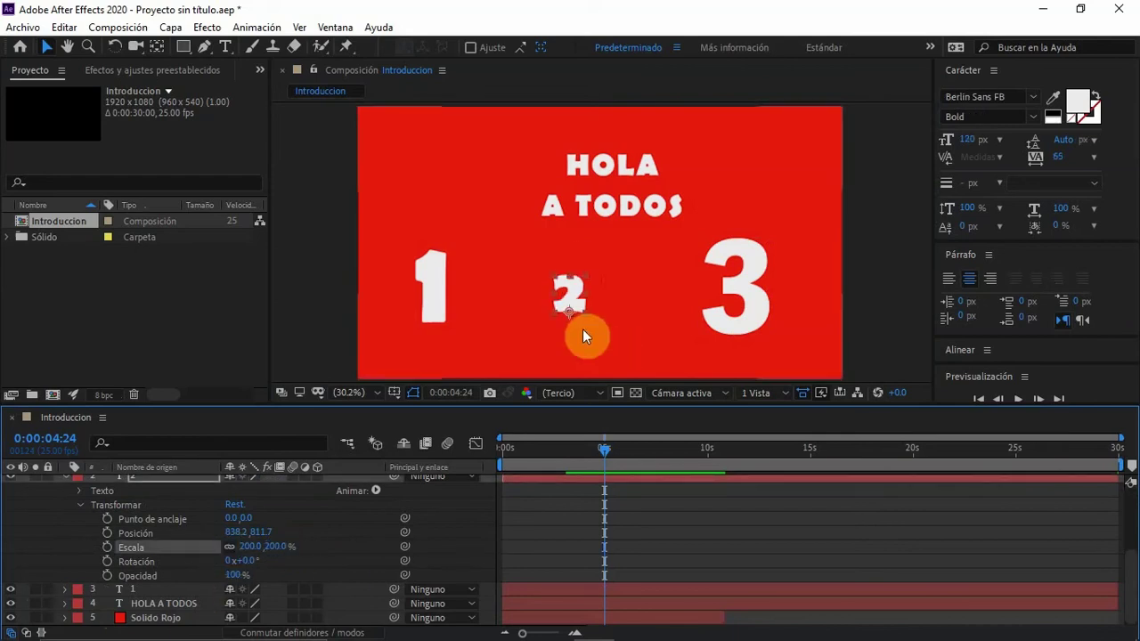
- Enlarge the 2 uniformly to about 292% and collapse its layer properties
left_click_drag(246, 545, 320, 542)
left_click(643, 298)
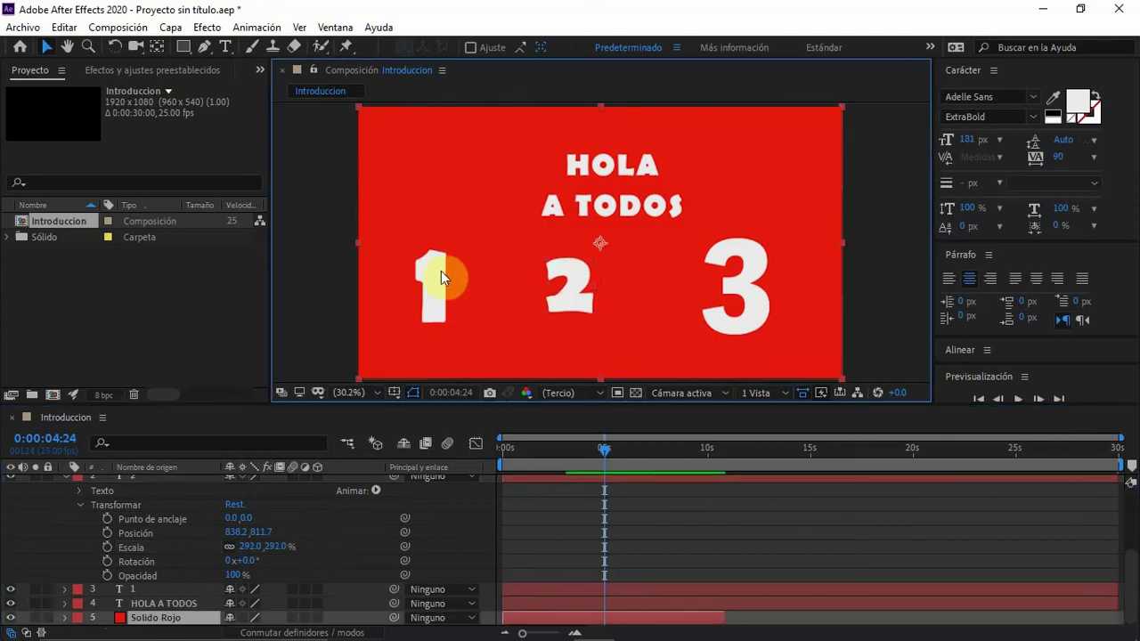
left_click(65, 477)
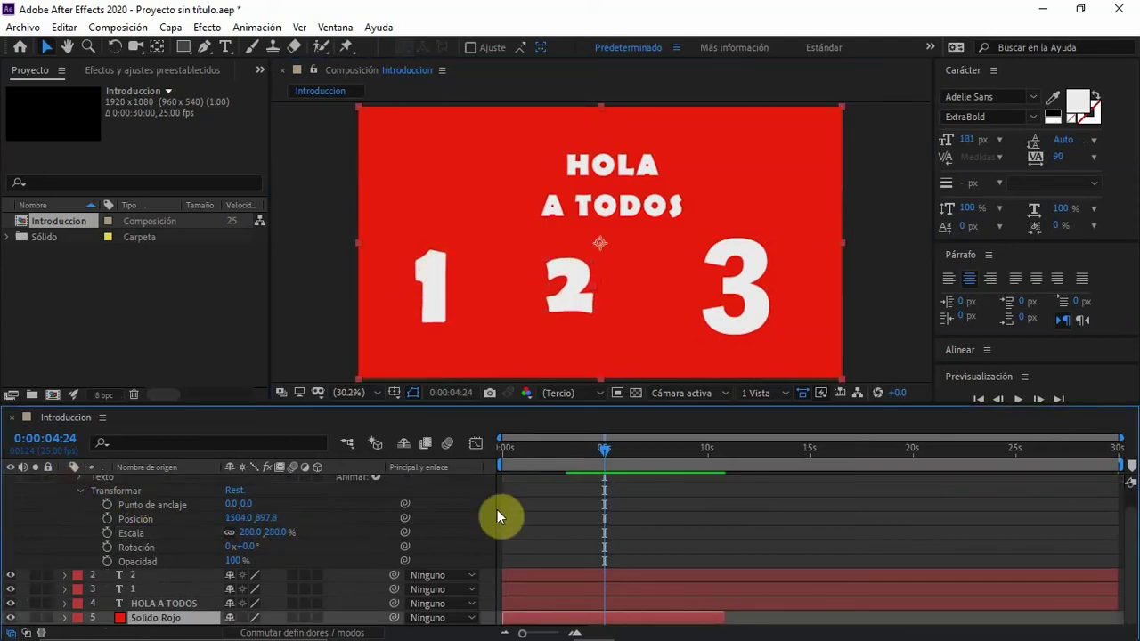
- Set both scale dimensions of text layer 1 to 150%, relink them, and enlarge the 1 uniformly to about 328%
left_click(124, 590)
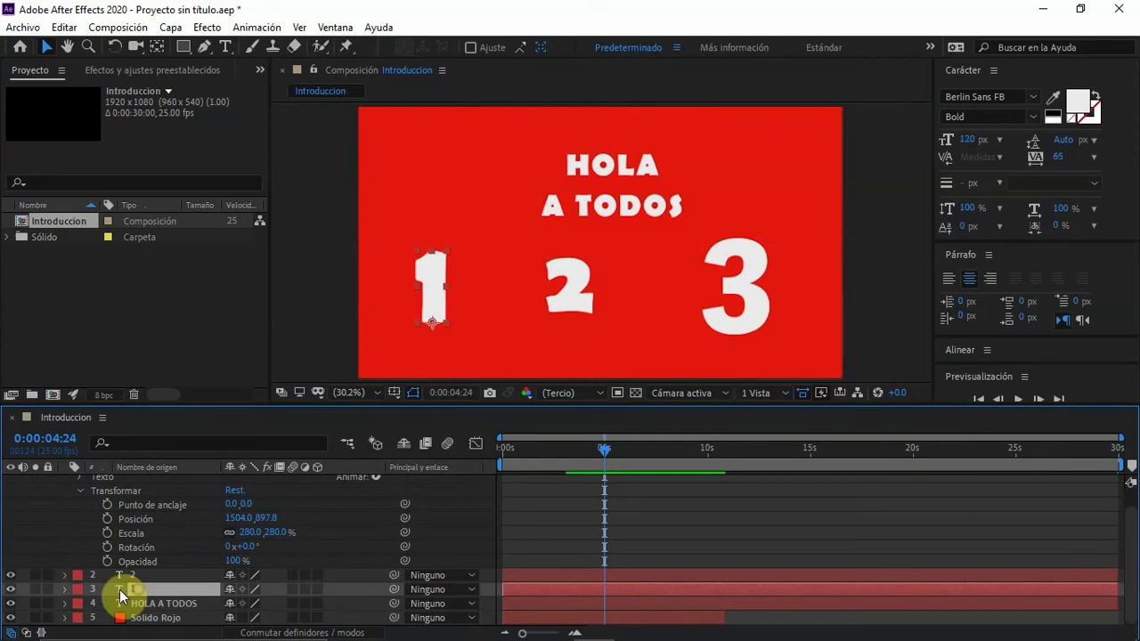
left_click(66, 589)
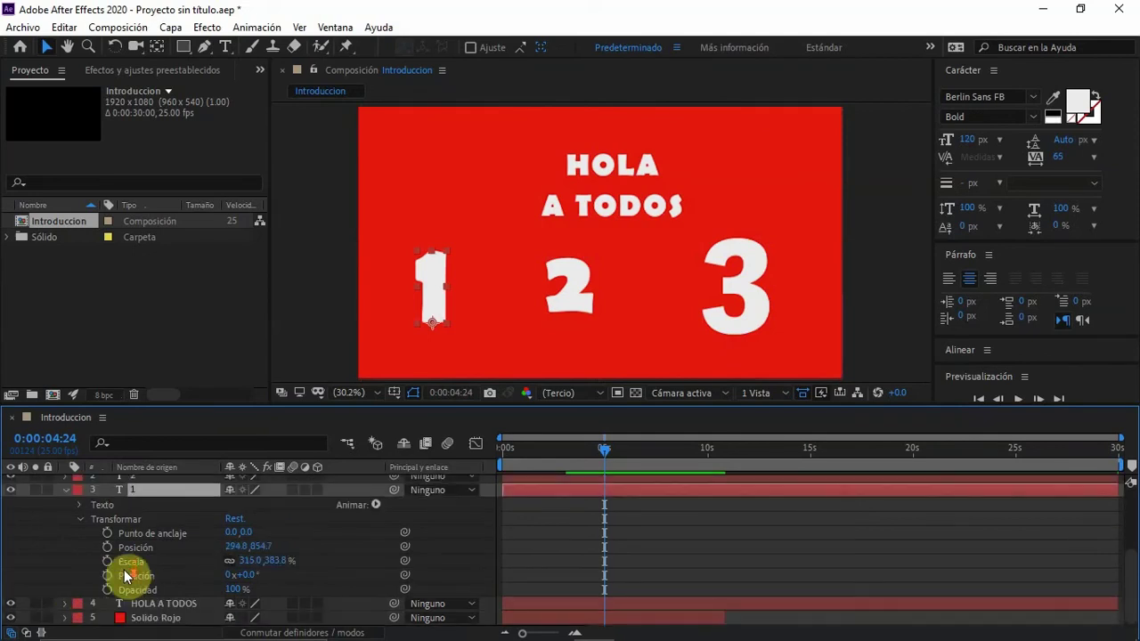
left_click(245, 561)
type("1")
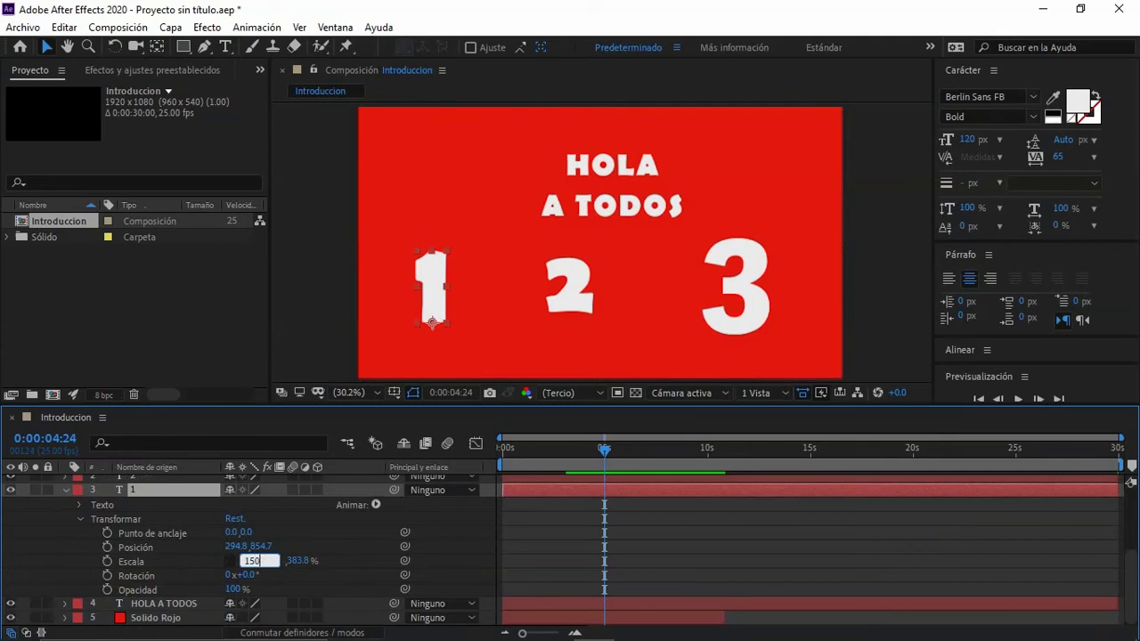
left_click(300, 561)
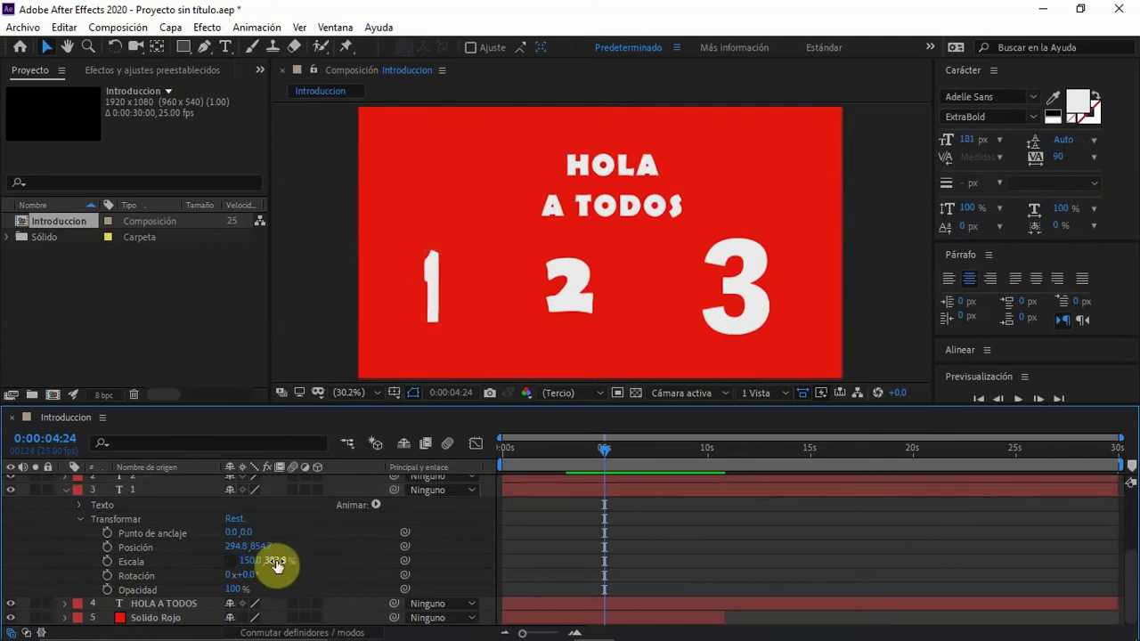
left_click(276, 562)
type("150")
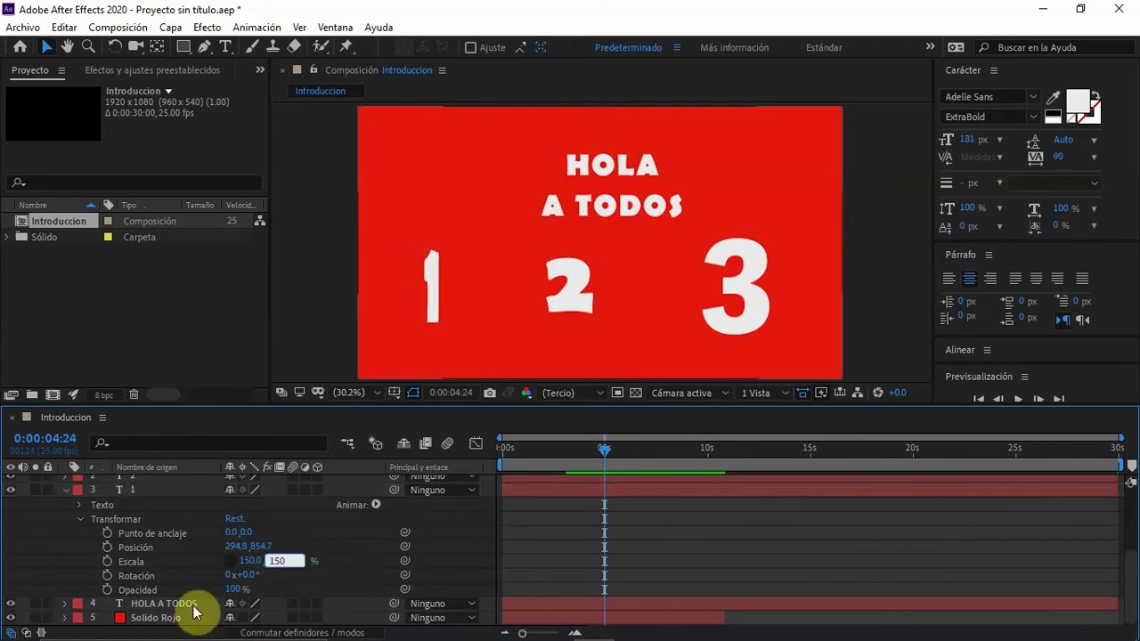
left_click(236, 563)
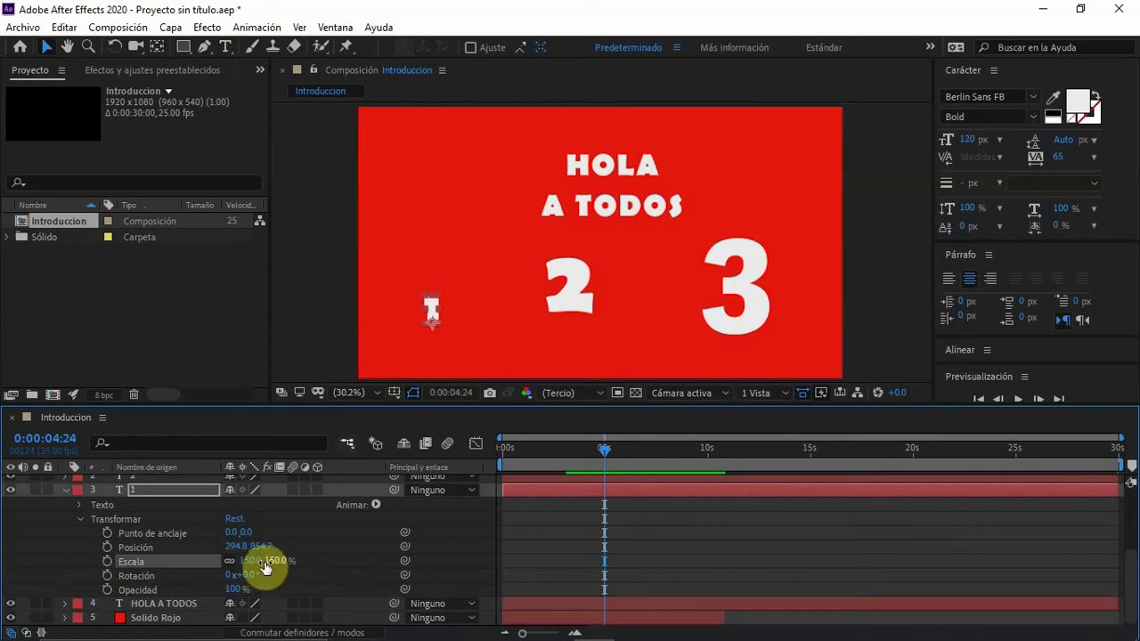
left_click_drag(272, 560, 418, 561)
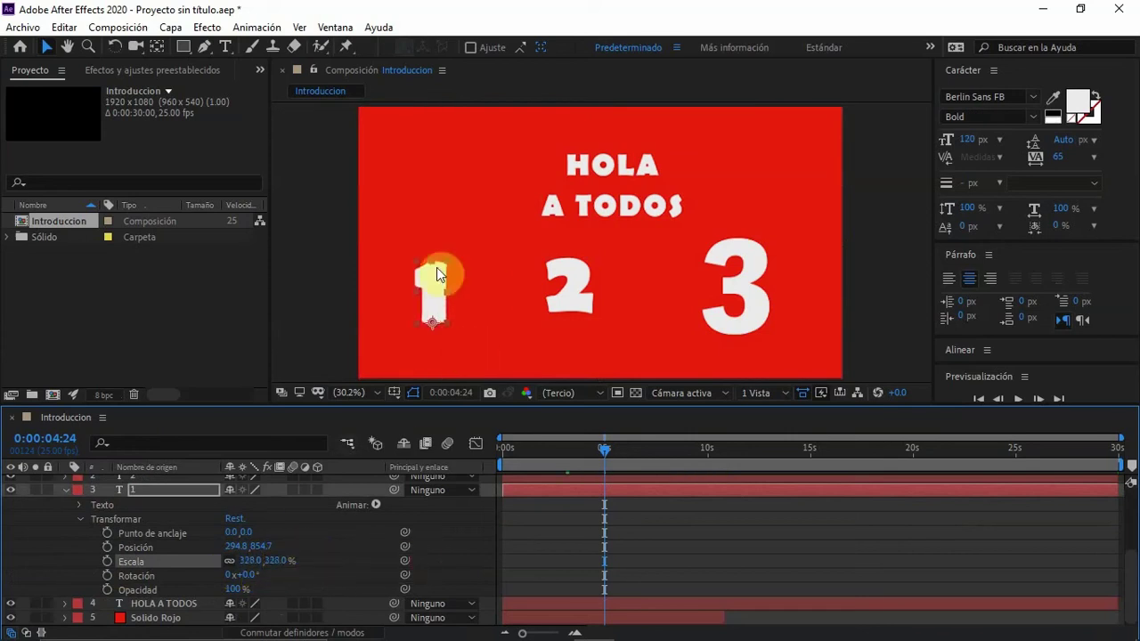
- Change the font of the 1 to Book Antiqua and collapse its layer properties
double_click(437, 267)
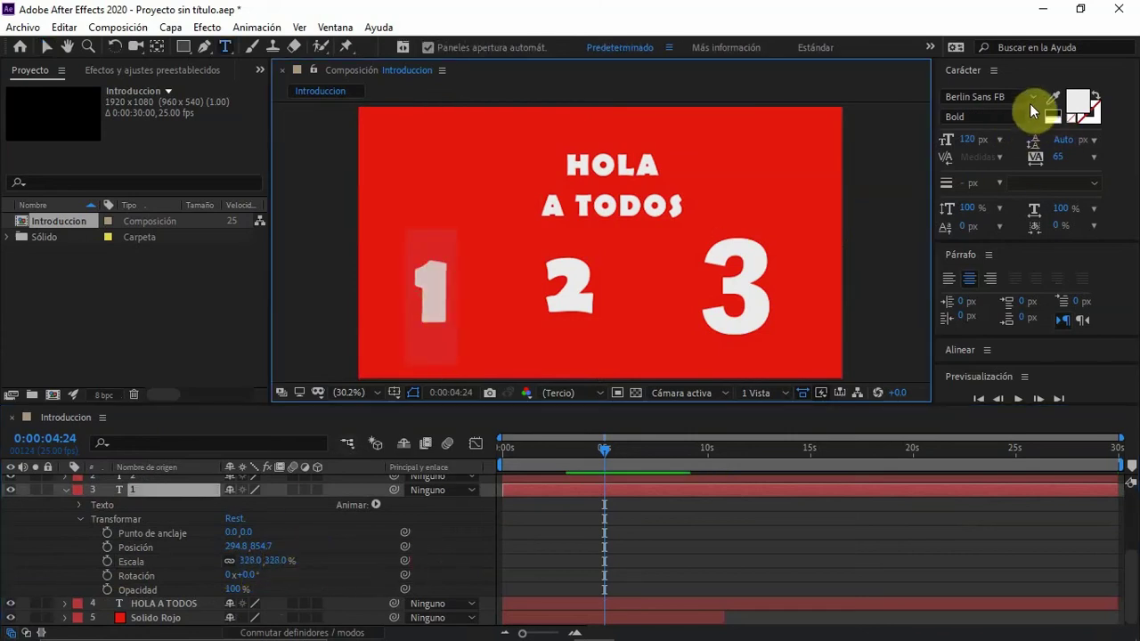
left_click(1032, 98)
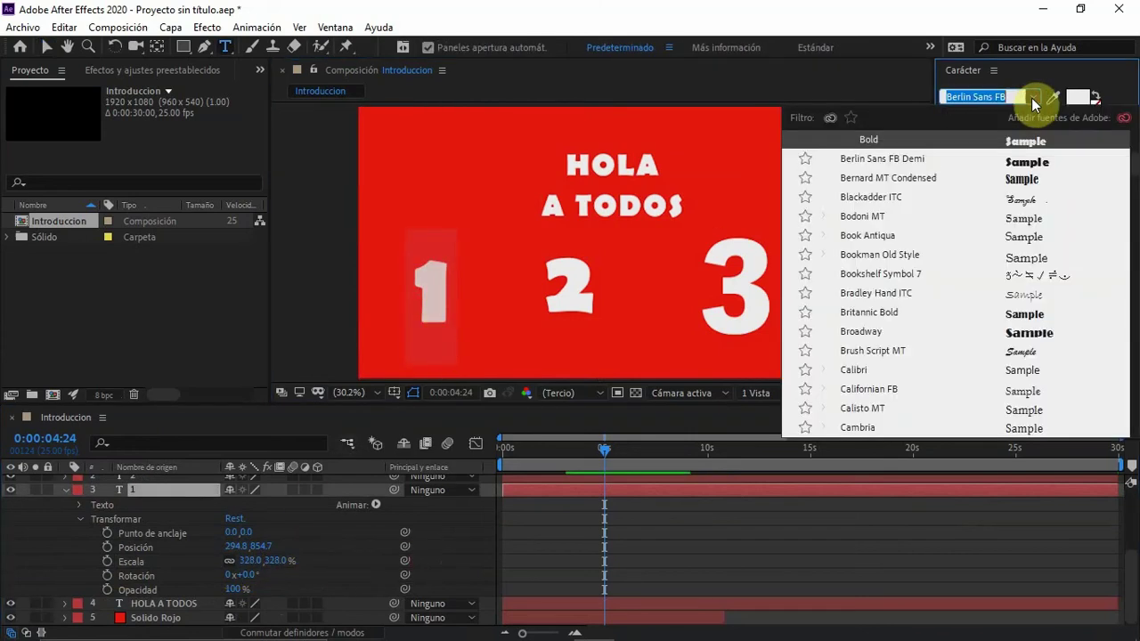
left_click(873, 236)
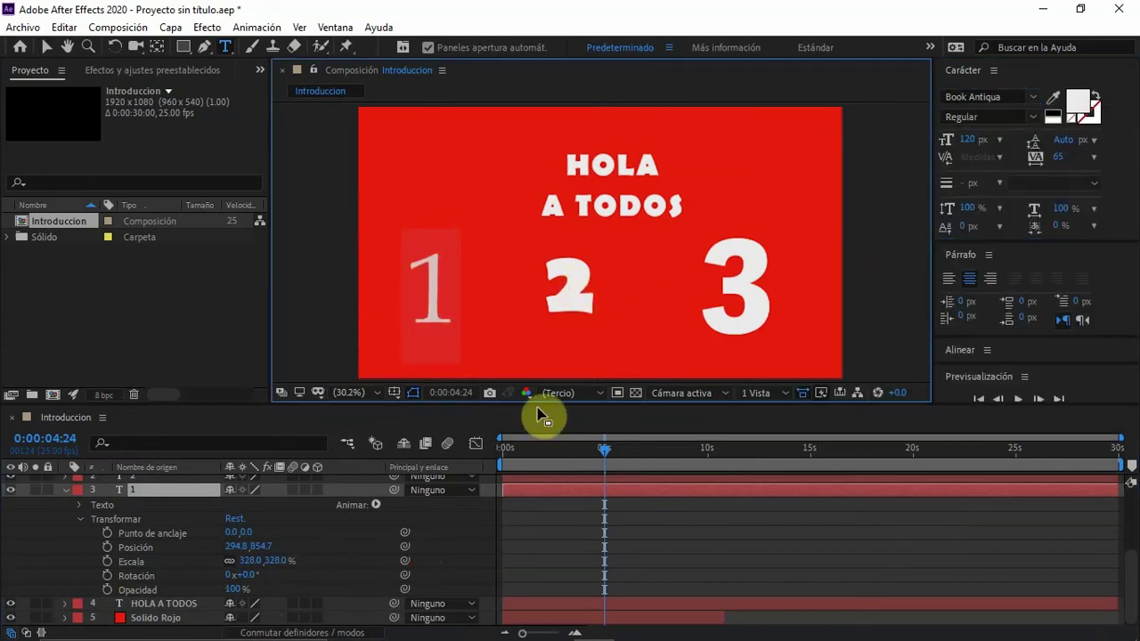
left_click(66, 492)
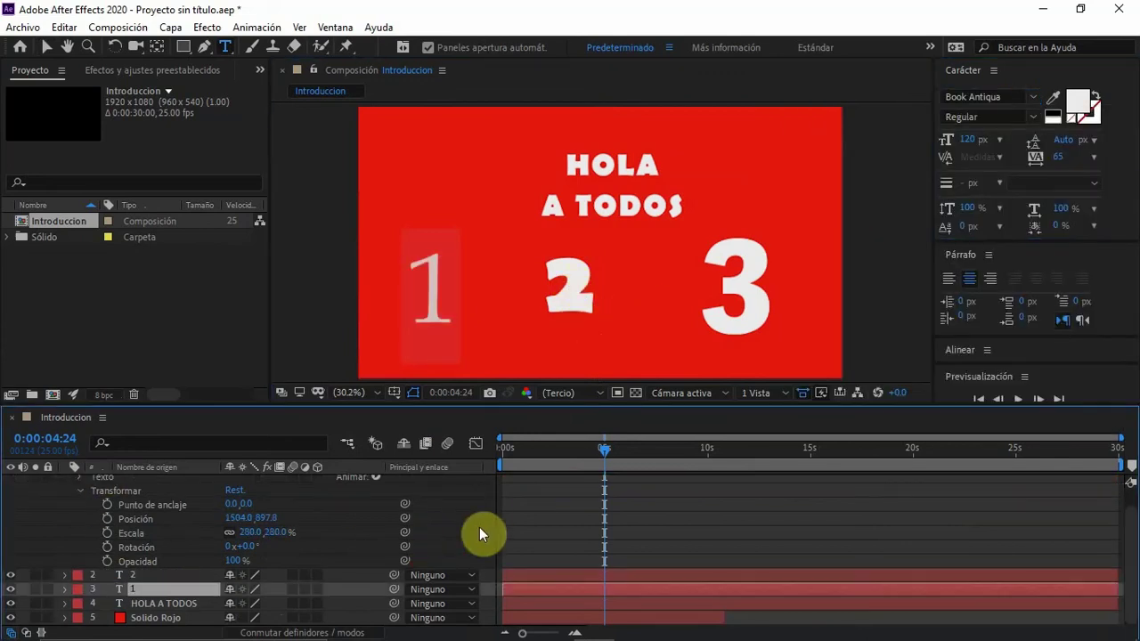
- Change the font of text layer 2 to Book Antiqua
left_click(560, 575)
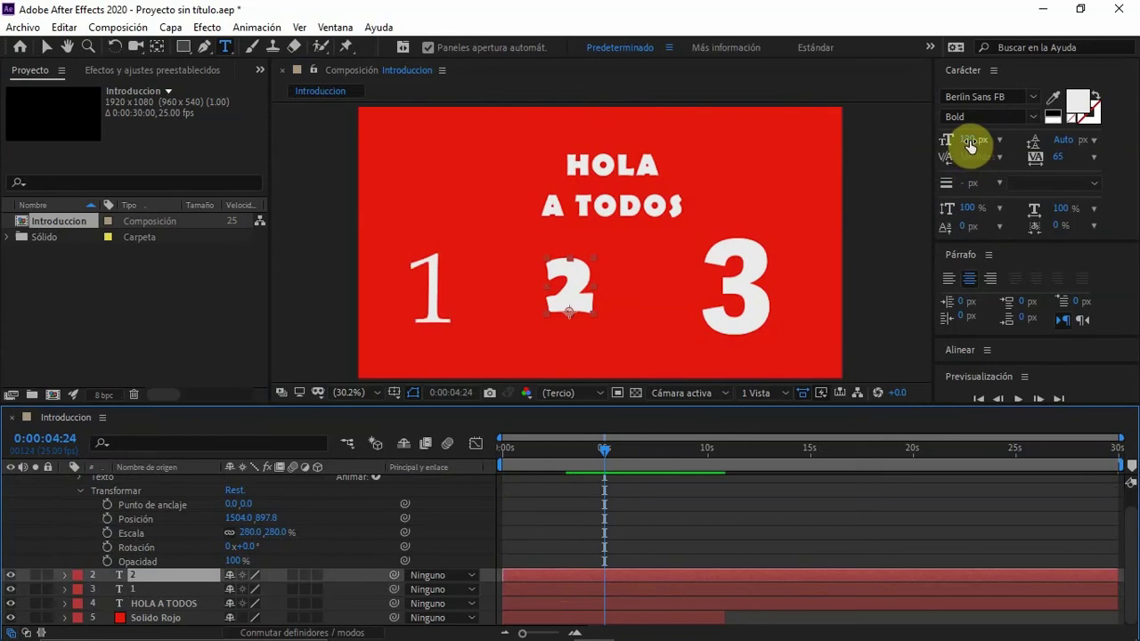
left_click(1029, 96)
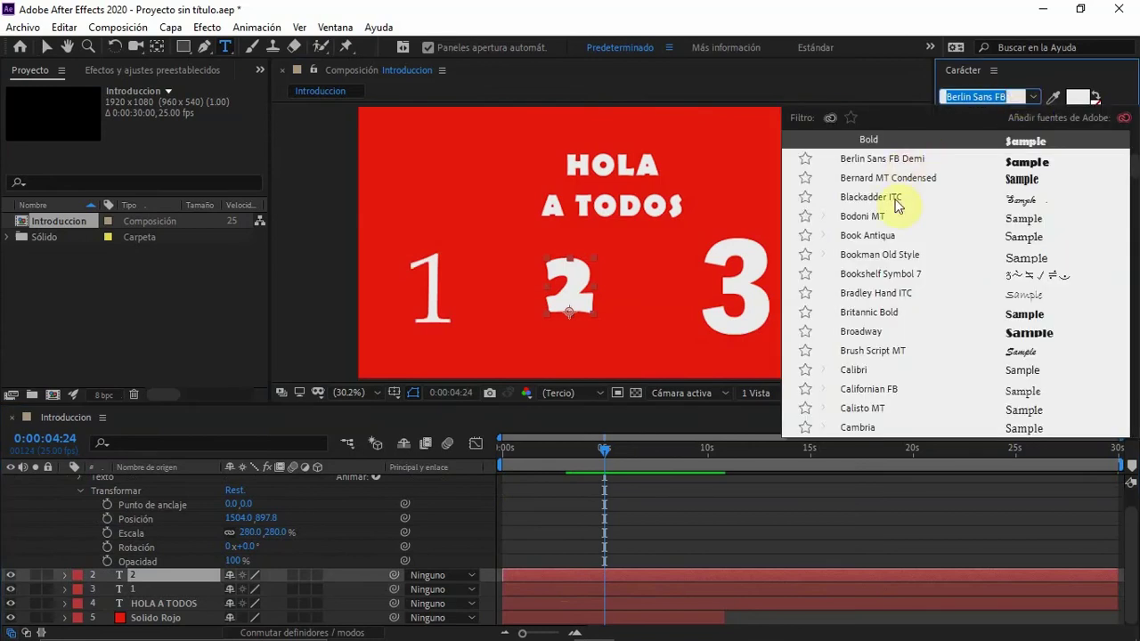
left_click(869, 236)
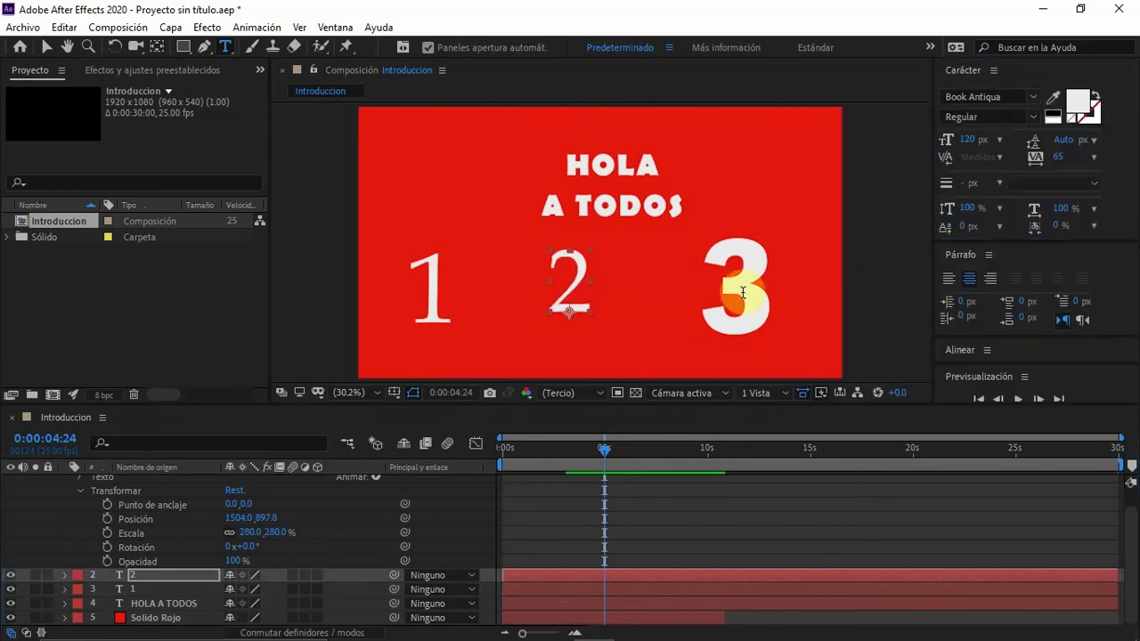
- Collapse the properties of text layer 3 and change its font to Book Antiqua
scroll(97, 509, "up", 1)
left_click(65, 484)
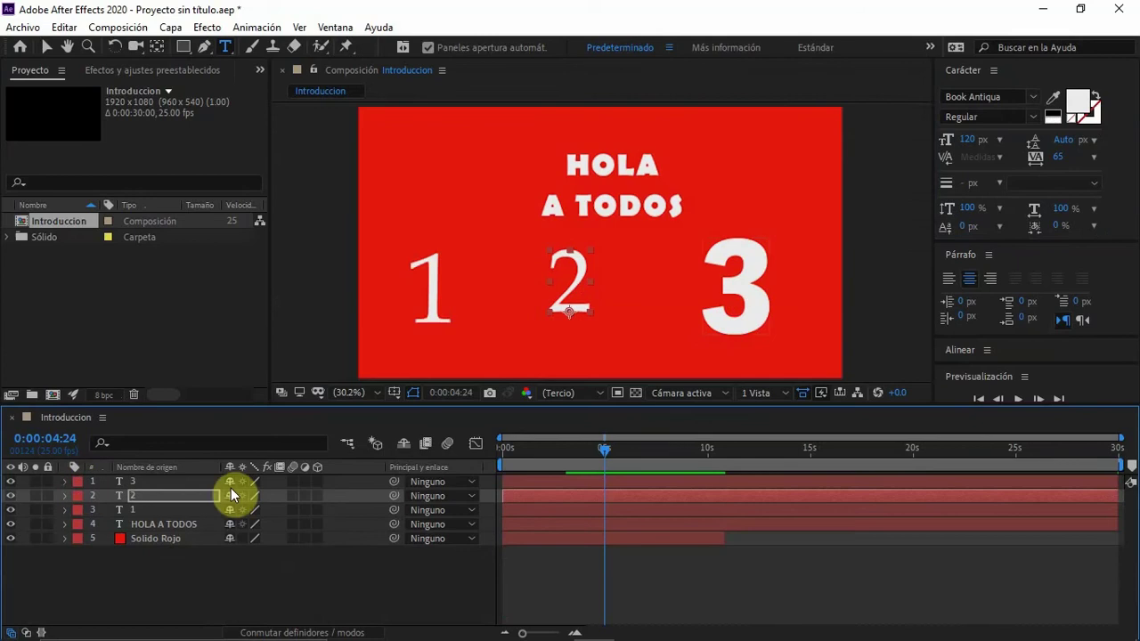
left_click(537, 481)
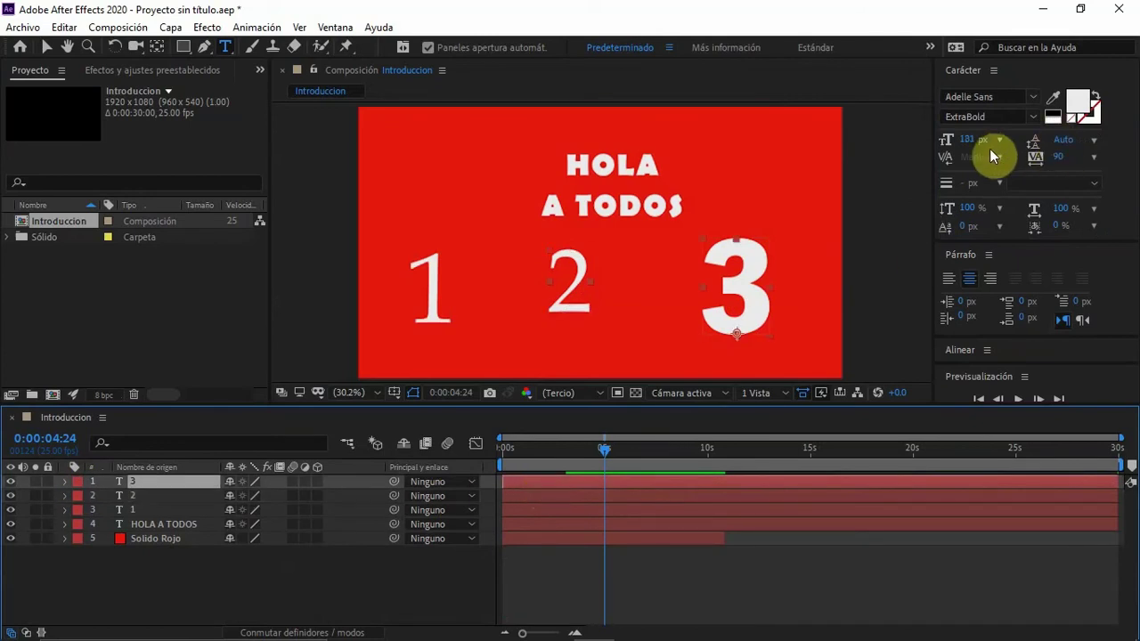
left_click(1029, 95)
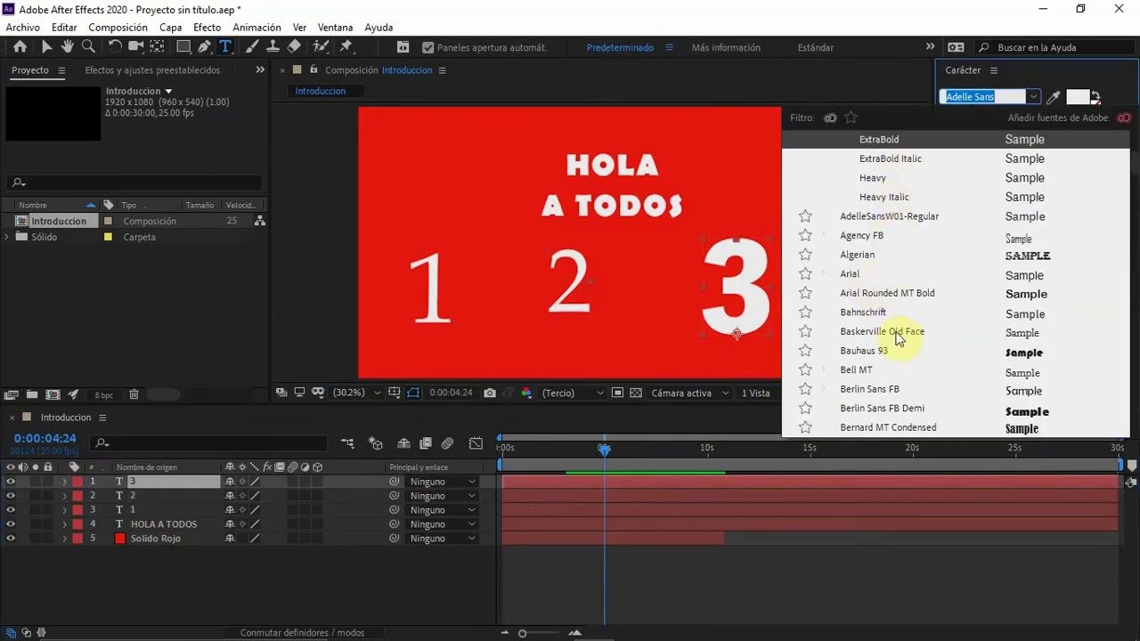
scroll(892, 225, "up", 5)
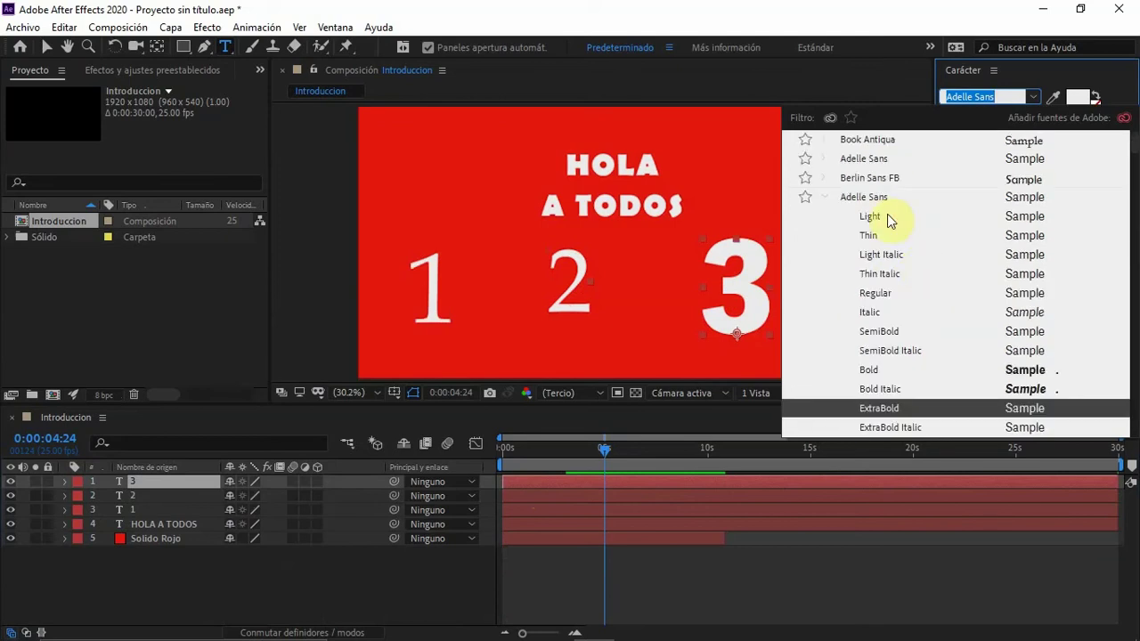
scroll(888, 168, "down", 1)
scroll(870, 146, "up", 1)
left_click(855, 143)
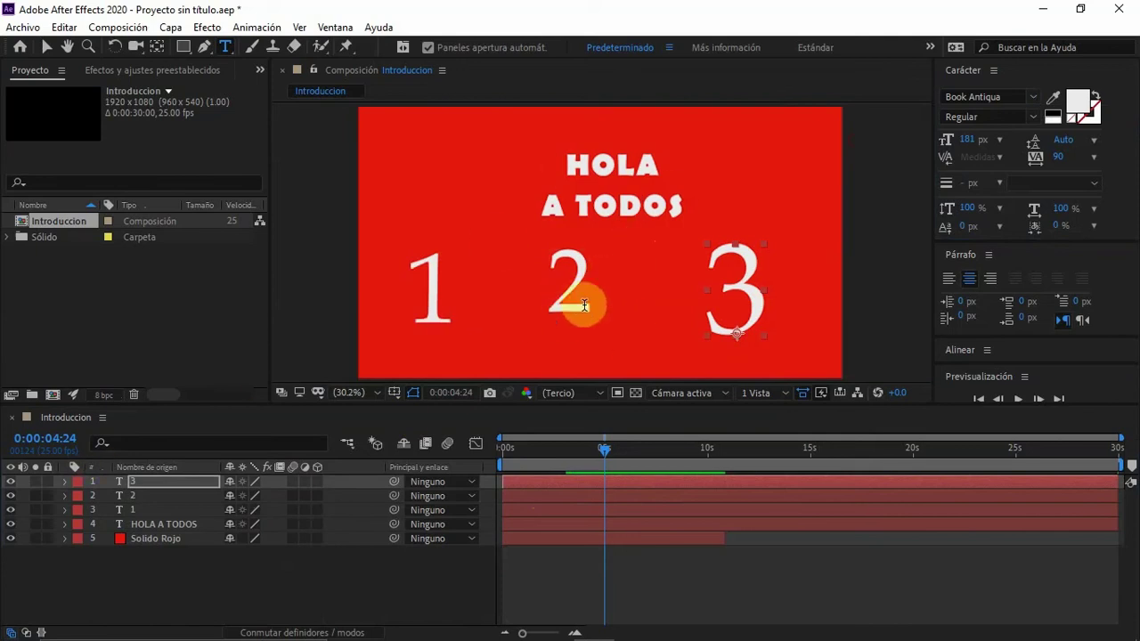
- Scale text layer 2 uniformly to 344% and move it to about 928.2, 882.7
left_click(554, 280)
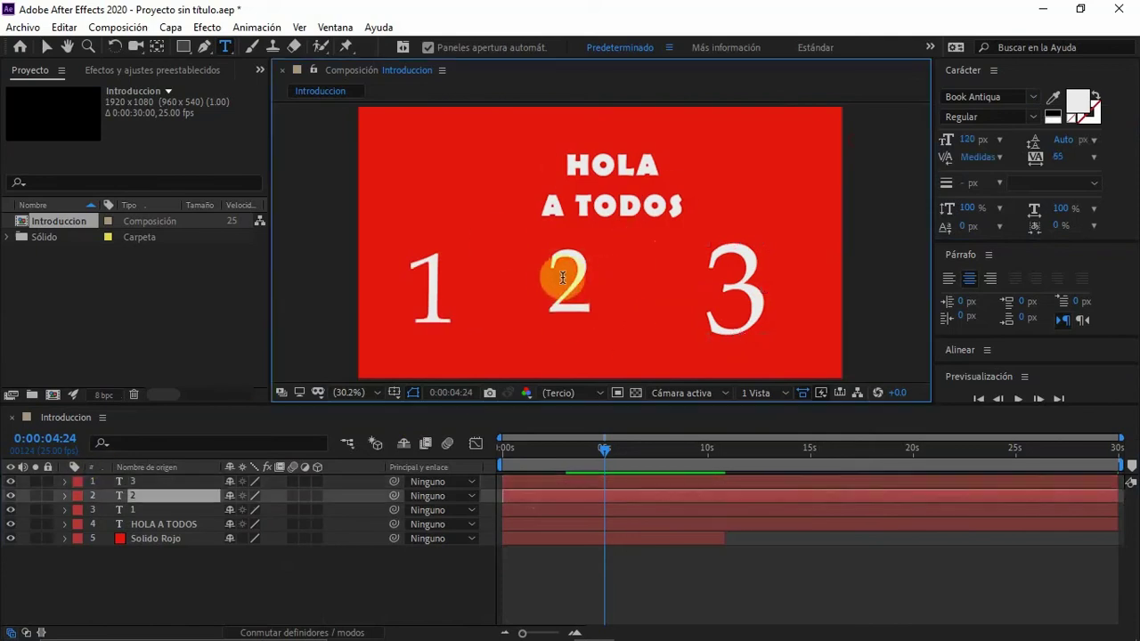
left_click(64, 496)
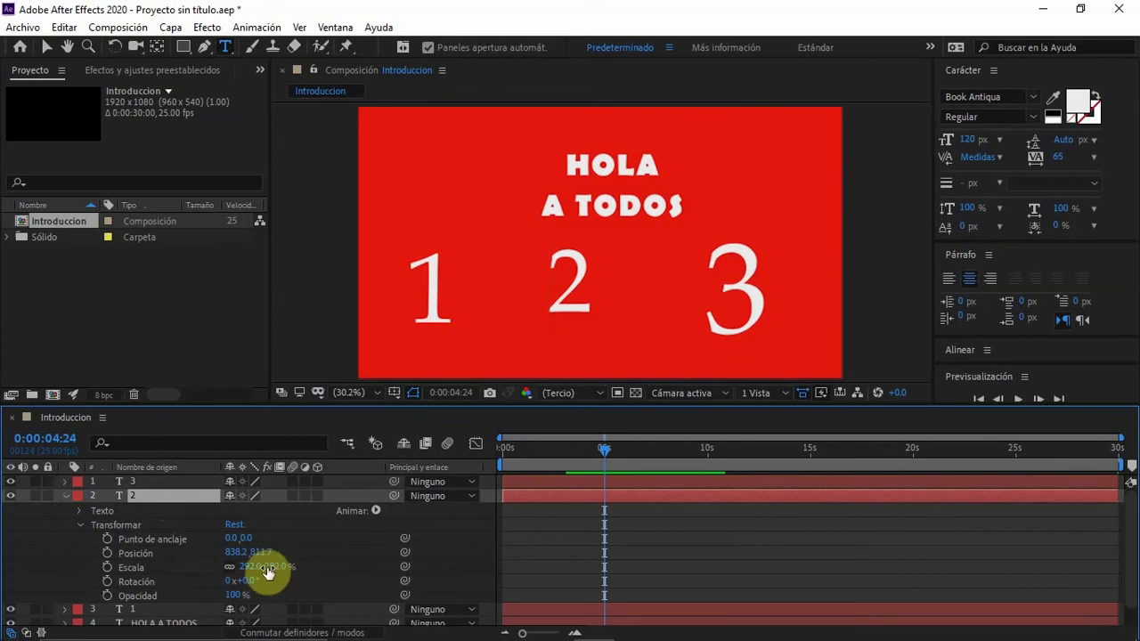
left_click_drag(270, 570, 331, 554)
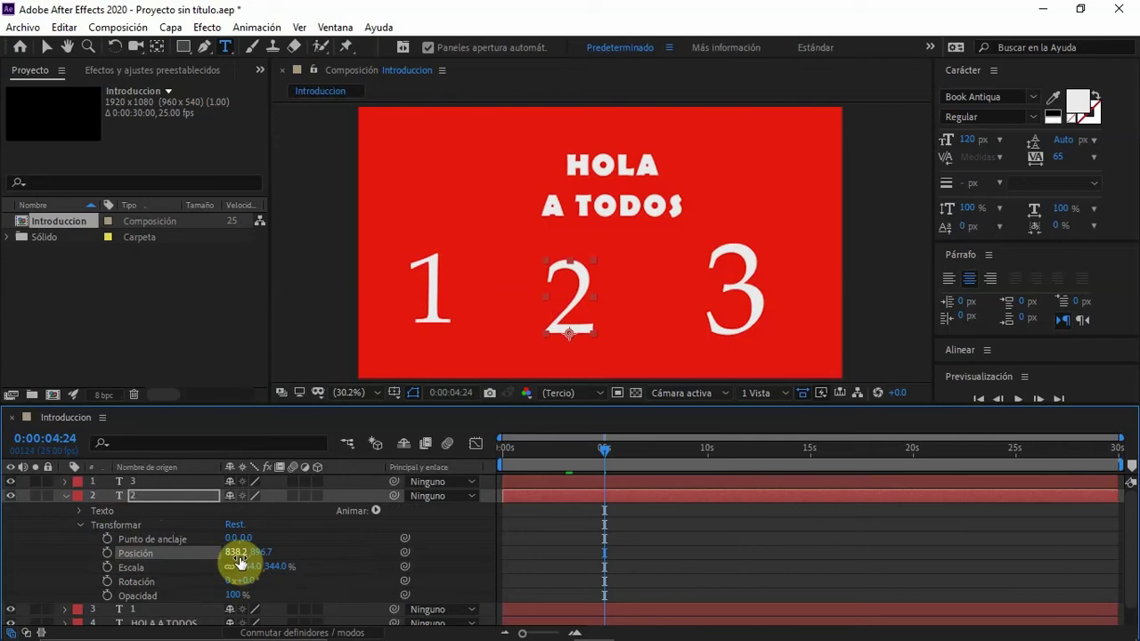
left_click_drag(236, 554, 303, 556)
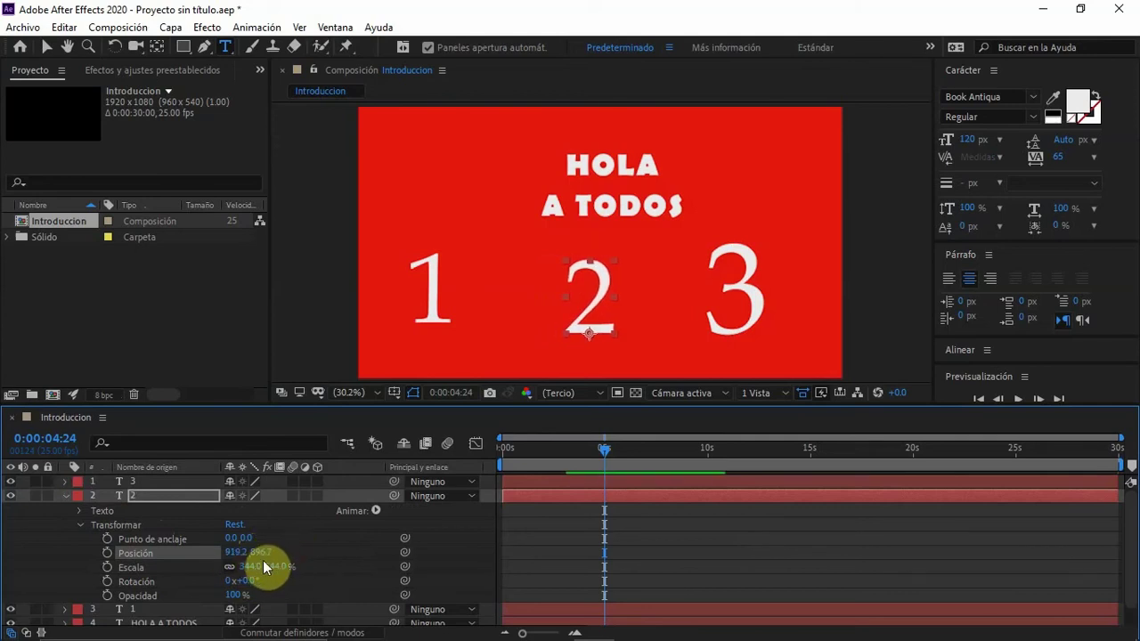
left_click_drag(229, 554, 267, 556)
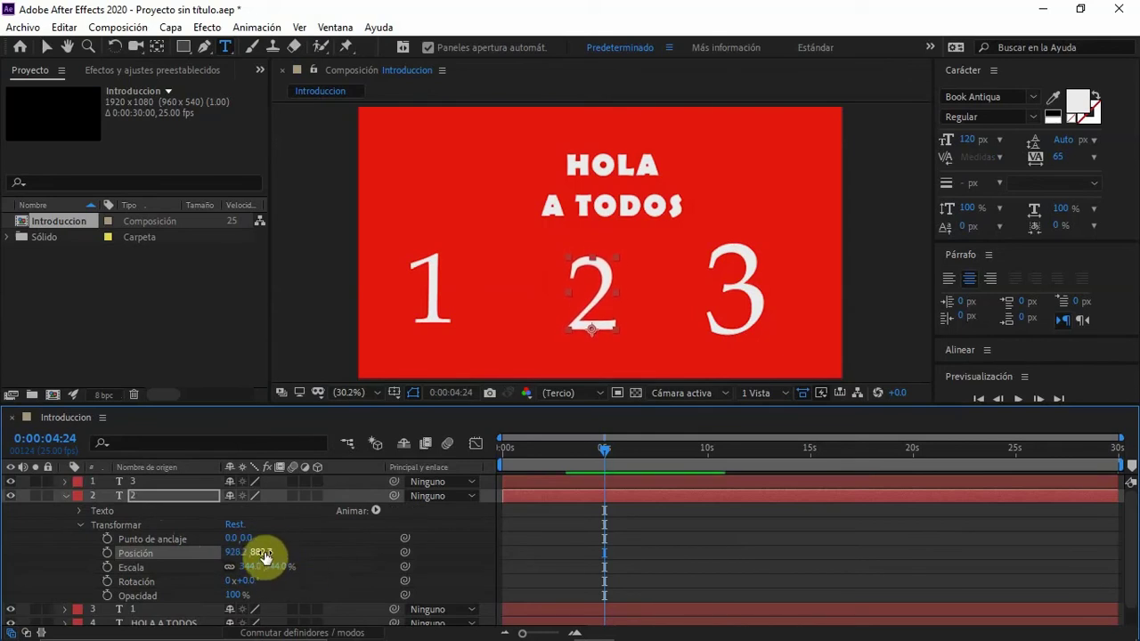
- Copy the vertical position value of text layer 2 and collapse the layer's properties
right_click(265, 556)
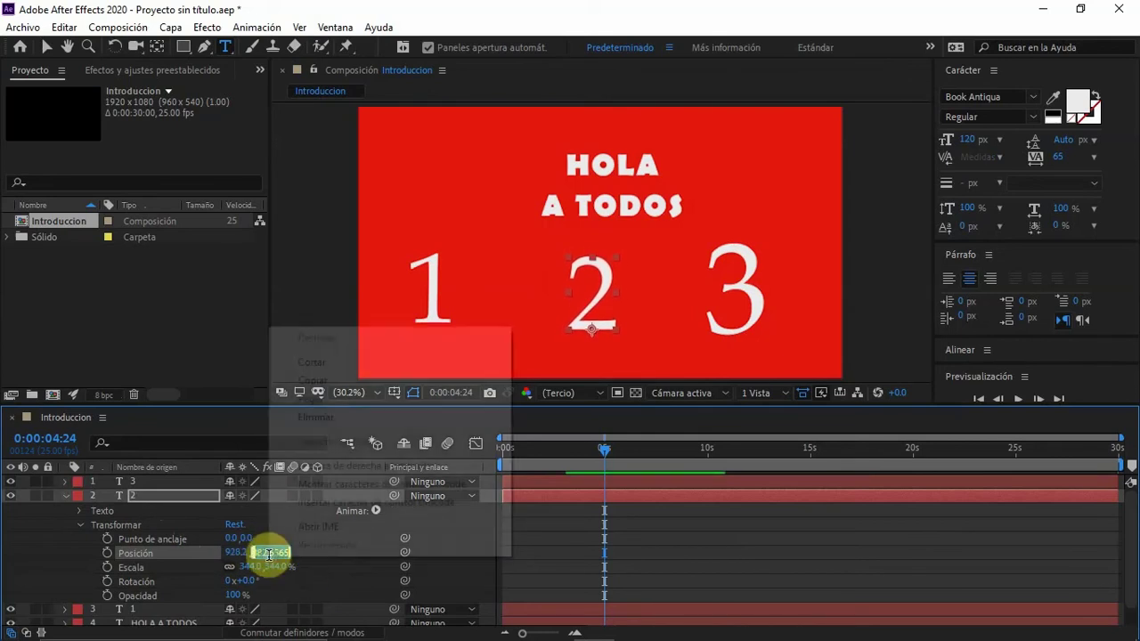
left_click(314, 416)
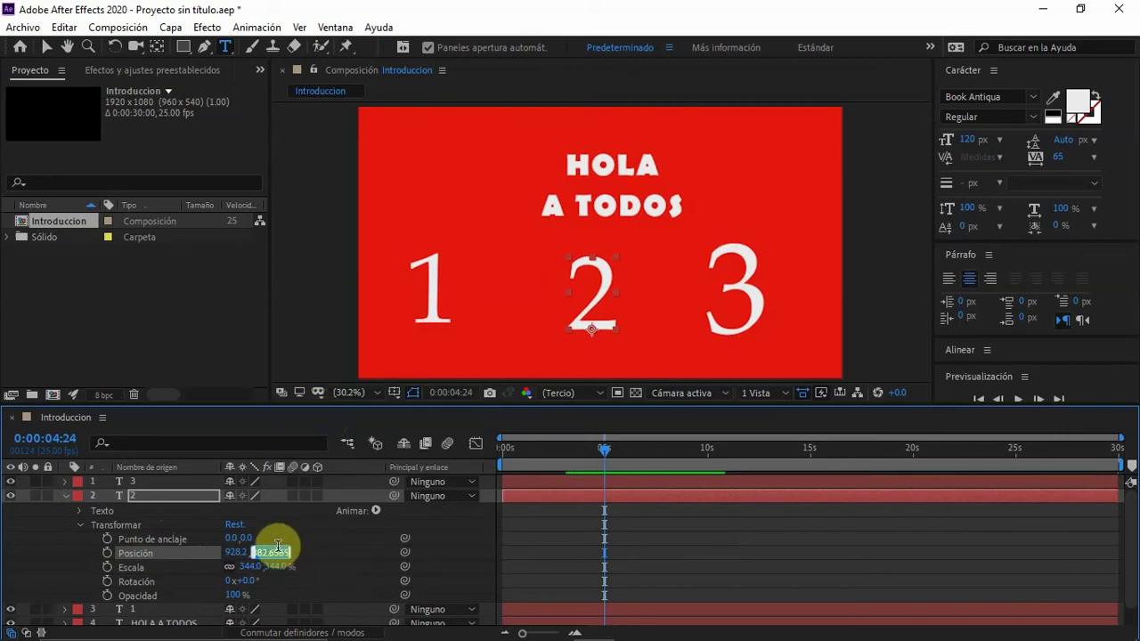
left_click(329, 538)
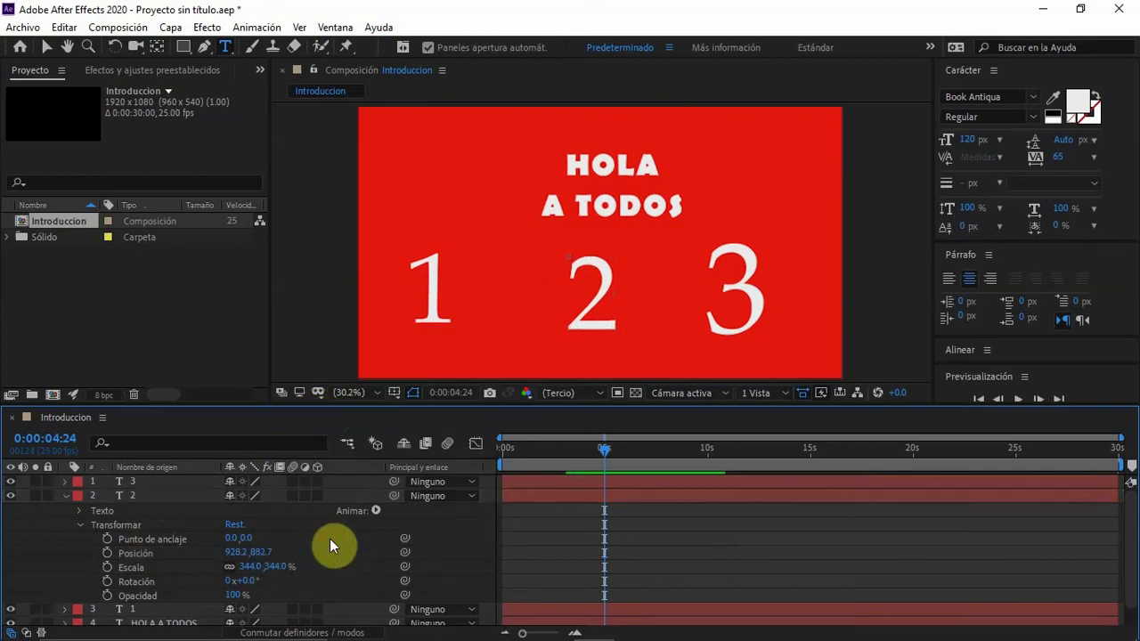
left_click(261, 553)
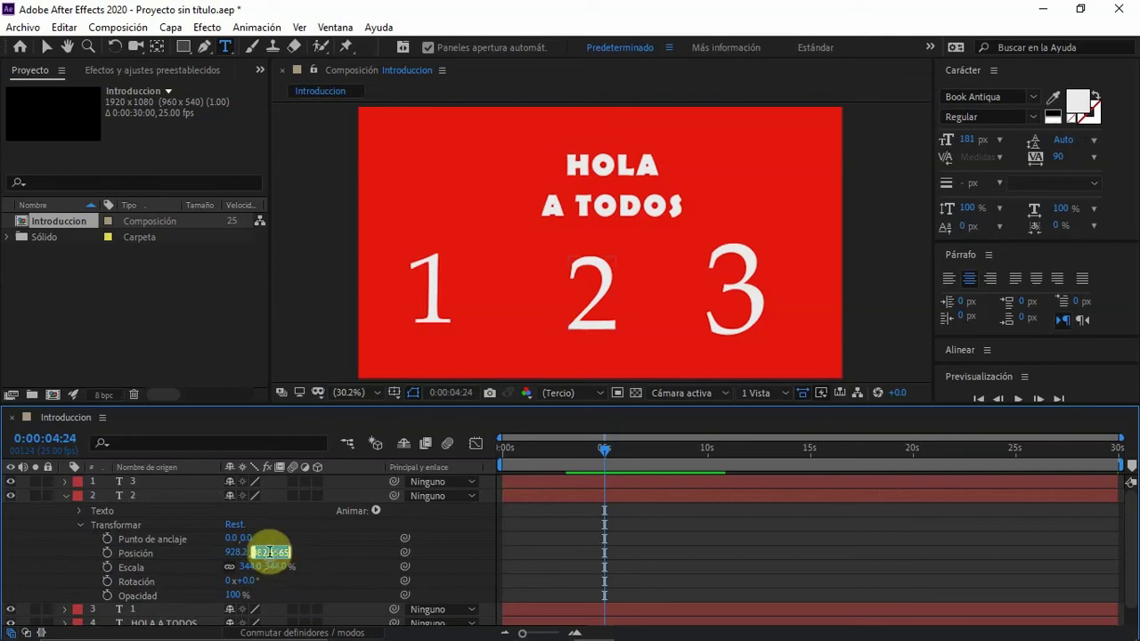
right_click(269, 553)
left_click(325, 377)
left_click(253, 539)
left_click(67, 495)
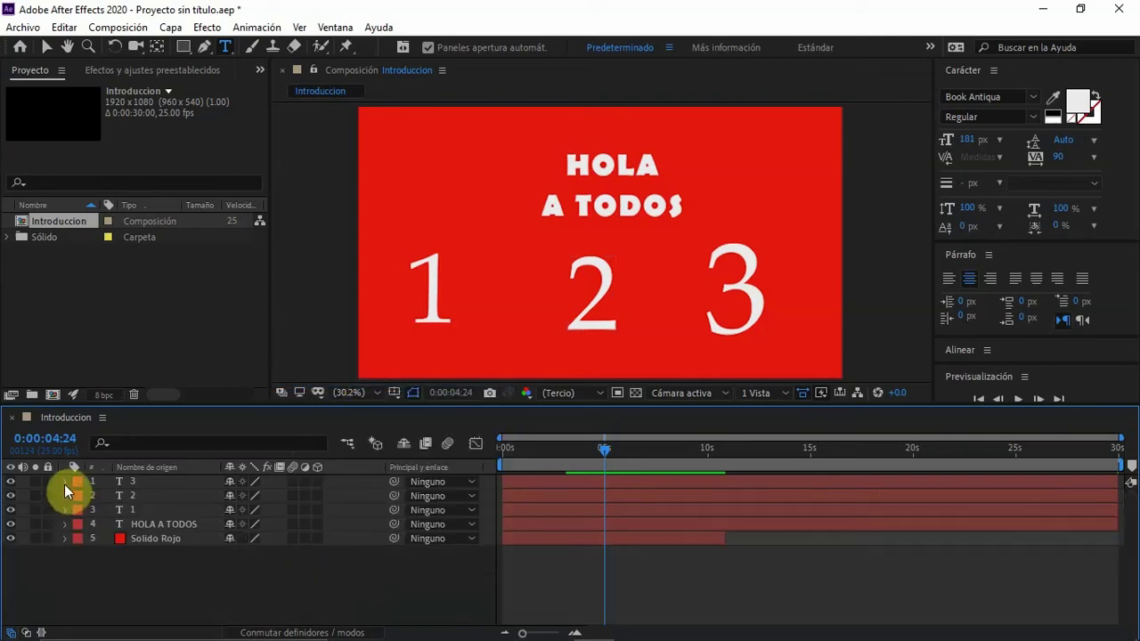
- Set the vertical position of text layer 3 to the copied 882.7 and collapse its properties
left_click(67, 482)
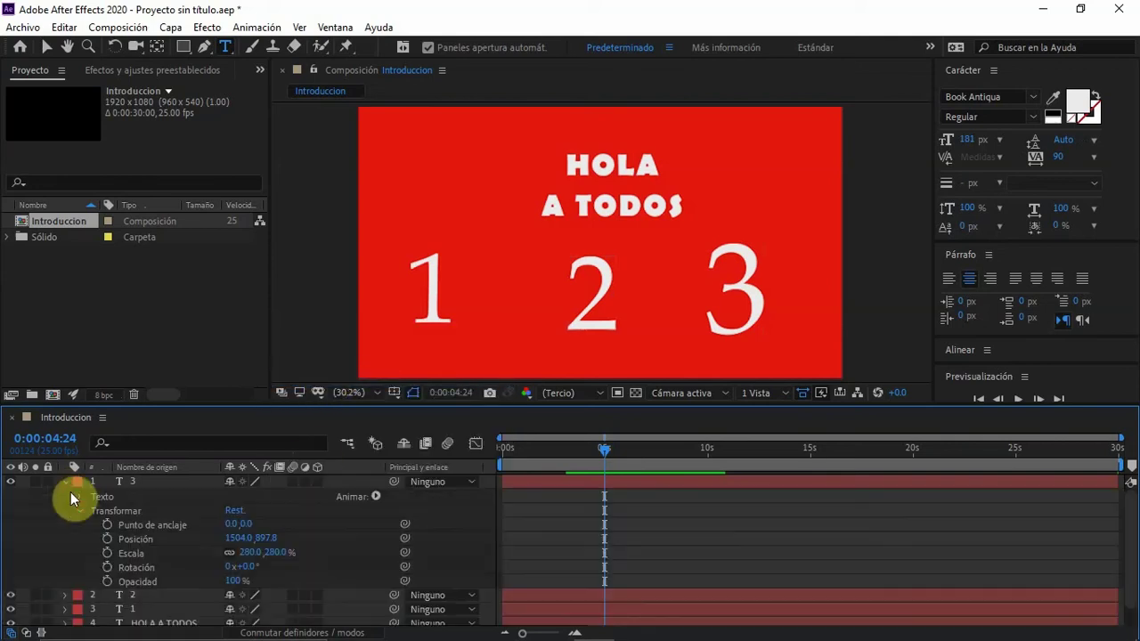
left_click(272, 539)
key("Return")
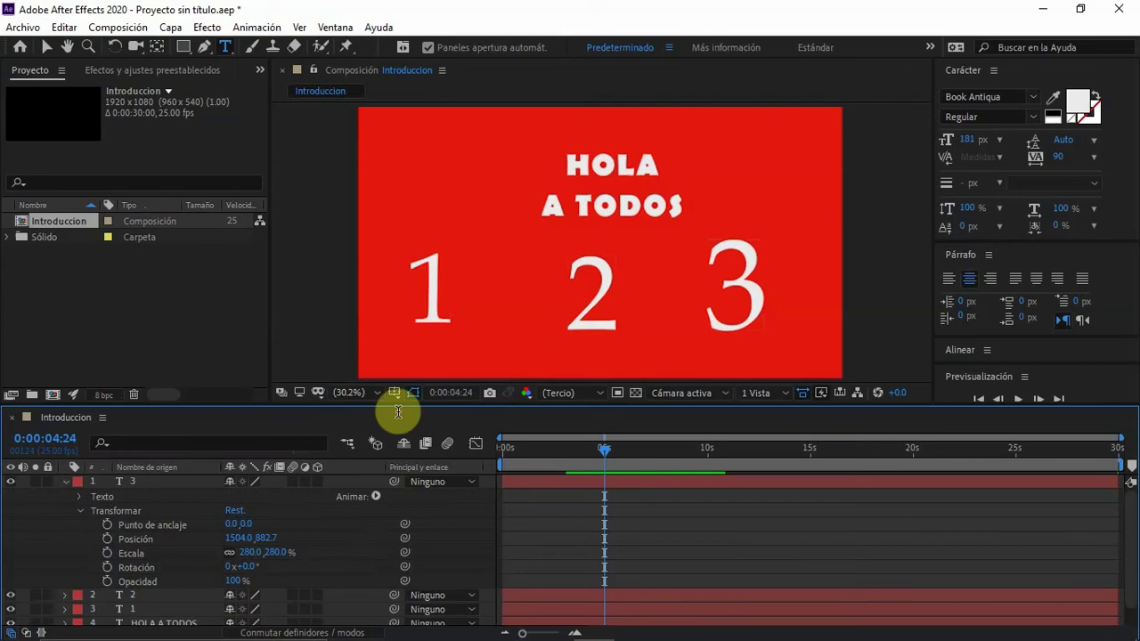
left_click(65, 481)
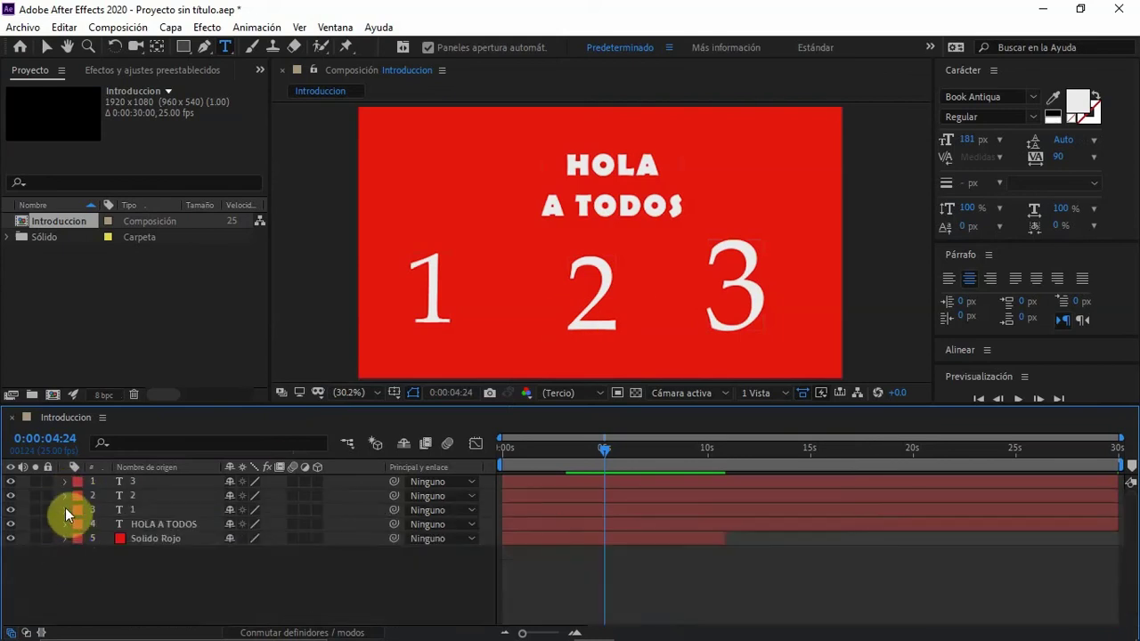
- Set the vertical position of text layer 1 to 882.6565 and collapse its properties
left_click(65, 509)
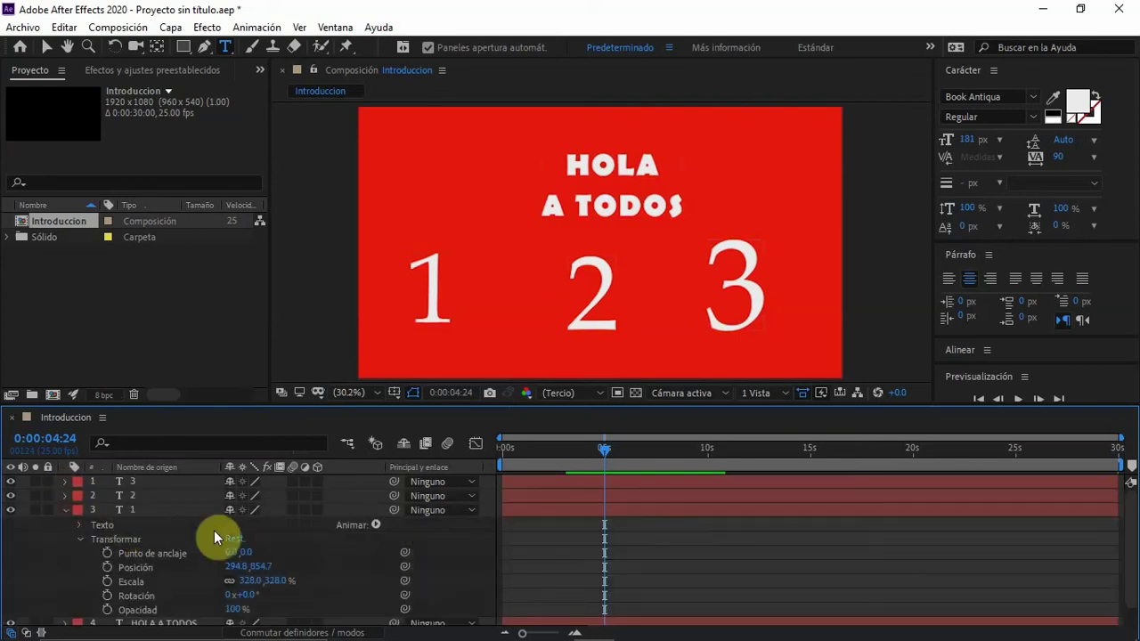
left_click(264, 565)
type("882.6565")
key("Return")
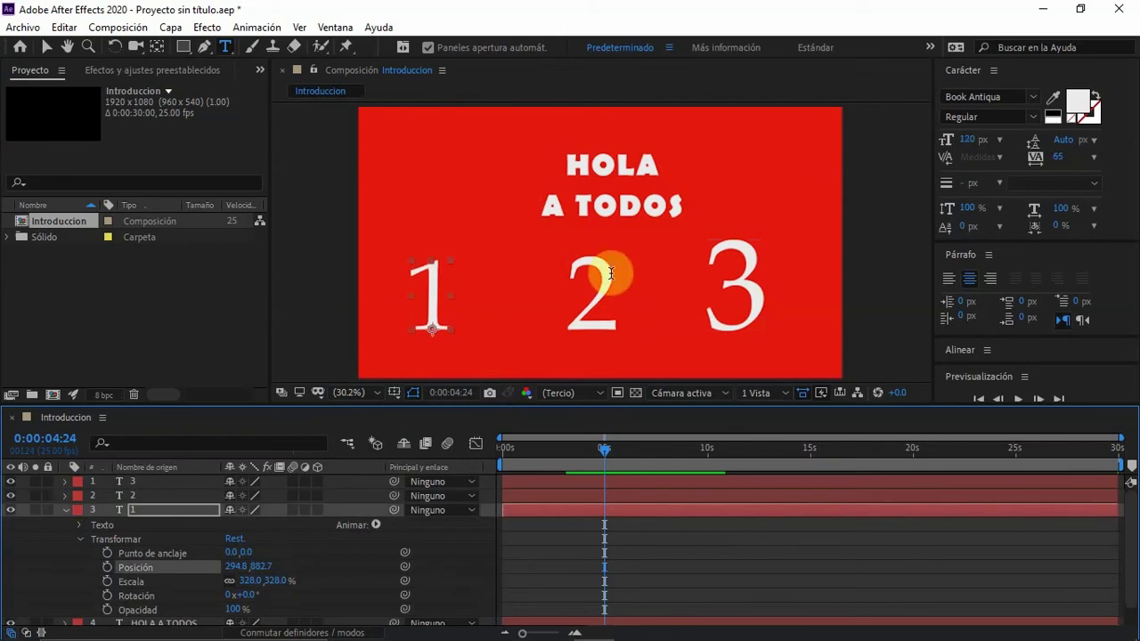
left_click(66, 508)
- Move the 3 horizontally to an X position of about 1607 and collapse its properties
left_click(66, 481)
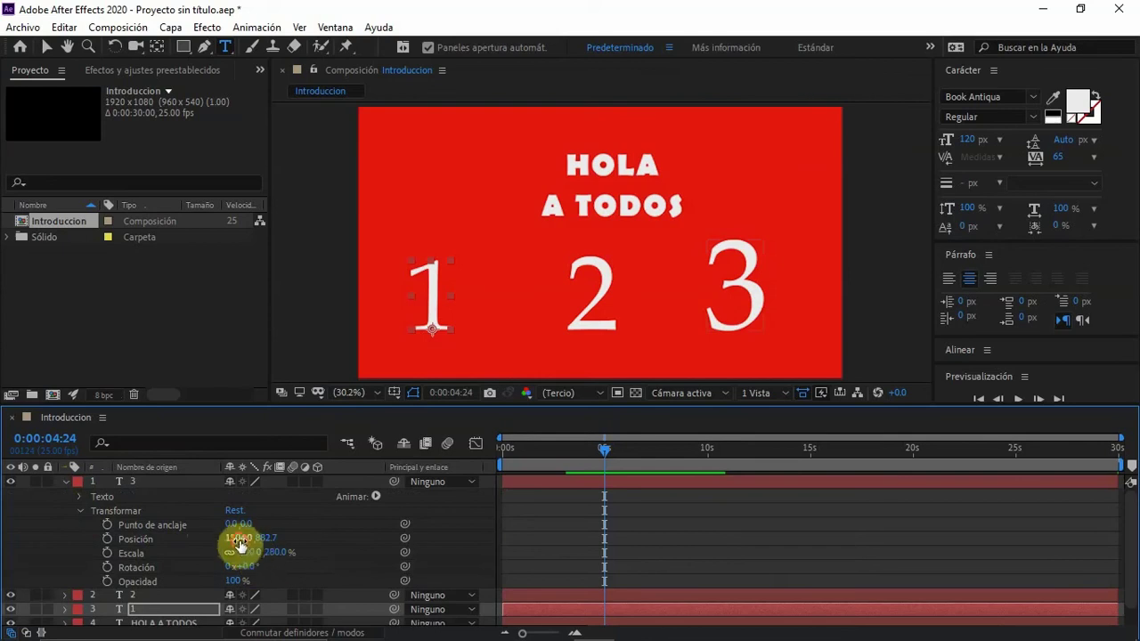
left_click_drag(234, 538, 321, 537)
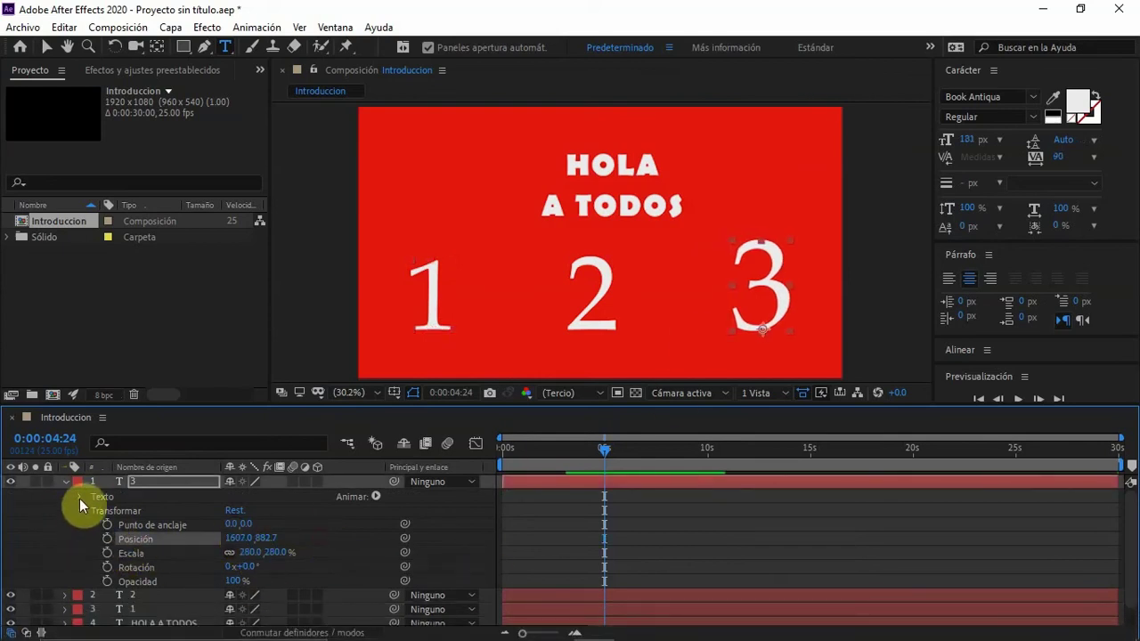
left_click(67, 480)
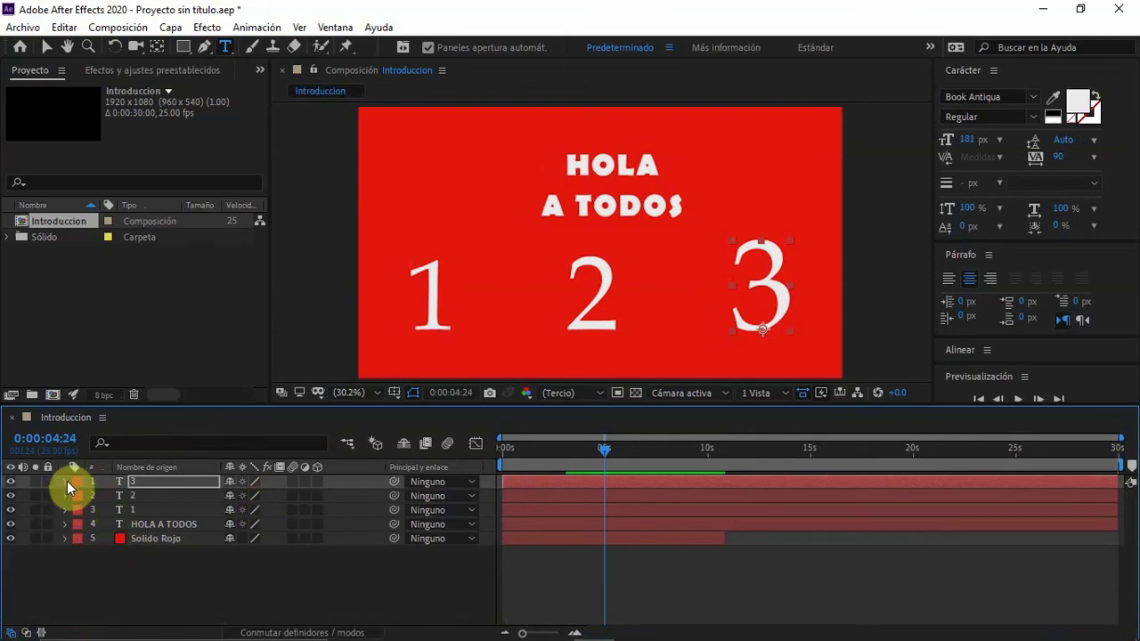
- Look through the Transform properties of text layer 3, then collapse them and deselect the layer
left_click(65, 480)
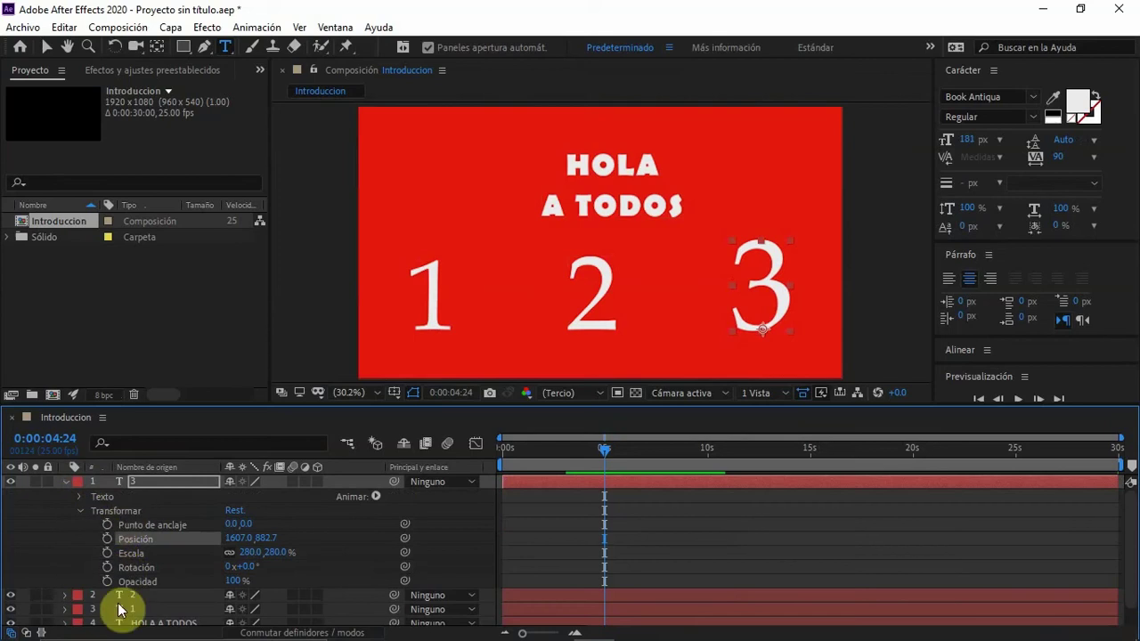
left_click(79, 511)
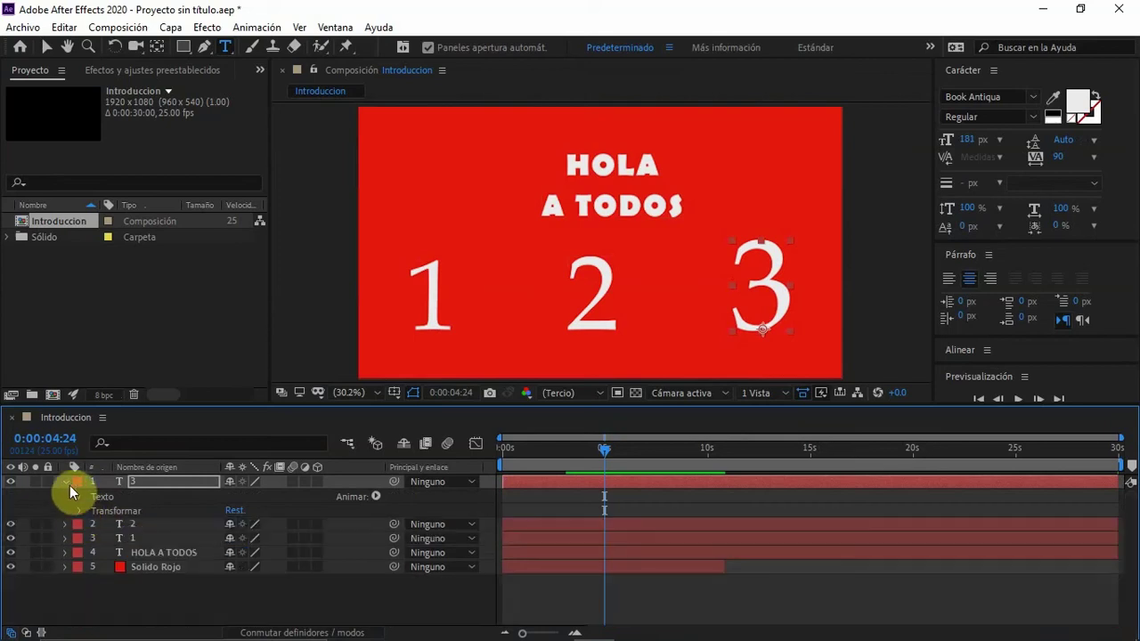
left_click(66, 482)
left_click(65, 481)
left_click(82, 512)
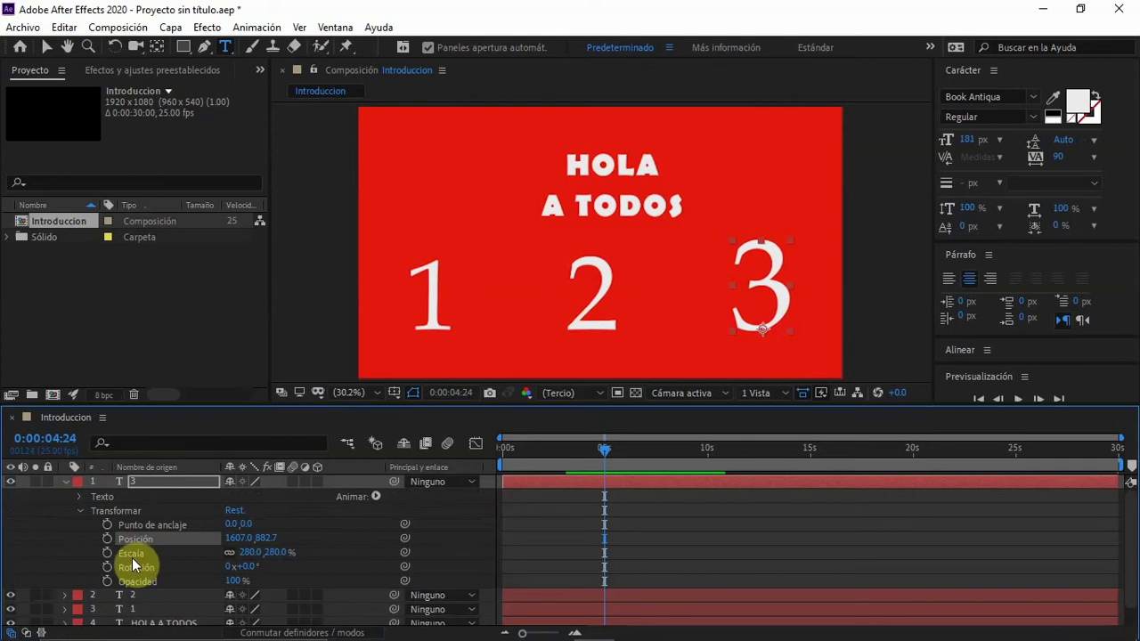
left_click(78, 510)
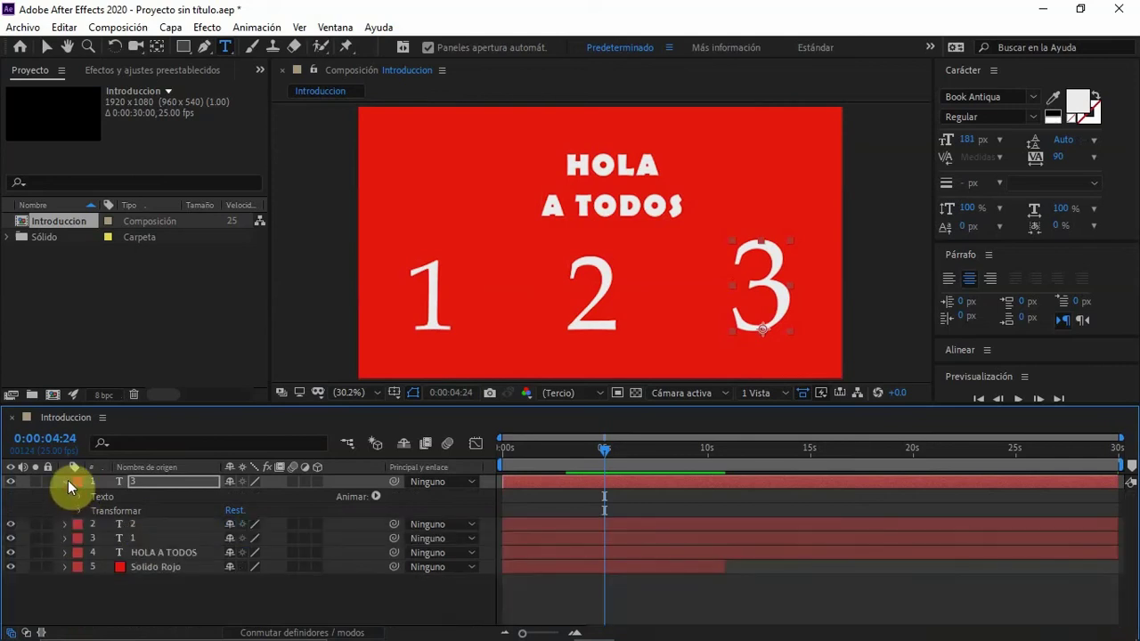
left_click(65, 481)
left_click(106, 497)
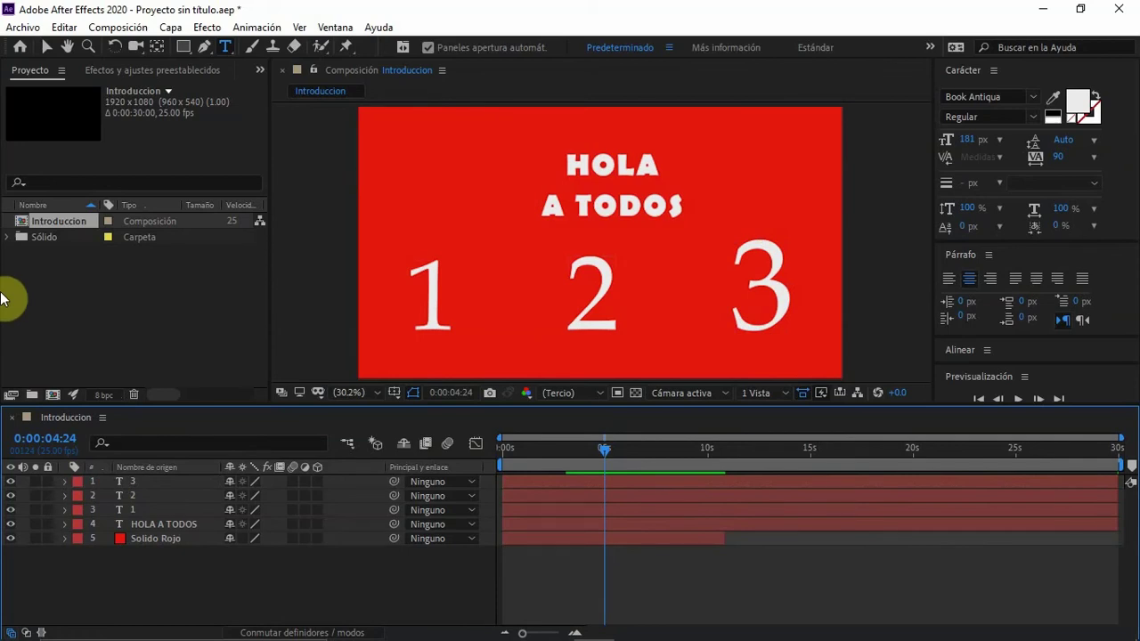
- Show only the rotation of text layer 3 and try tilting it to -10° and then -2°
left_click(141, 481)
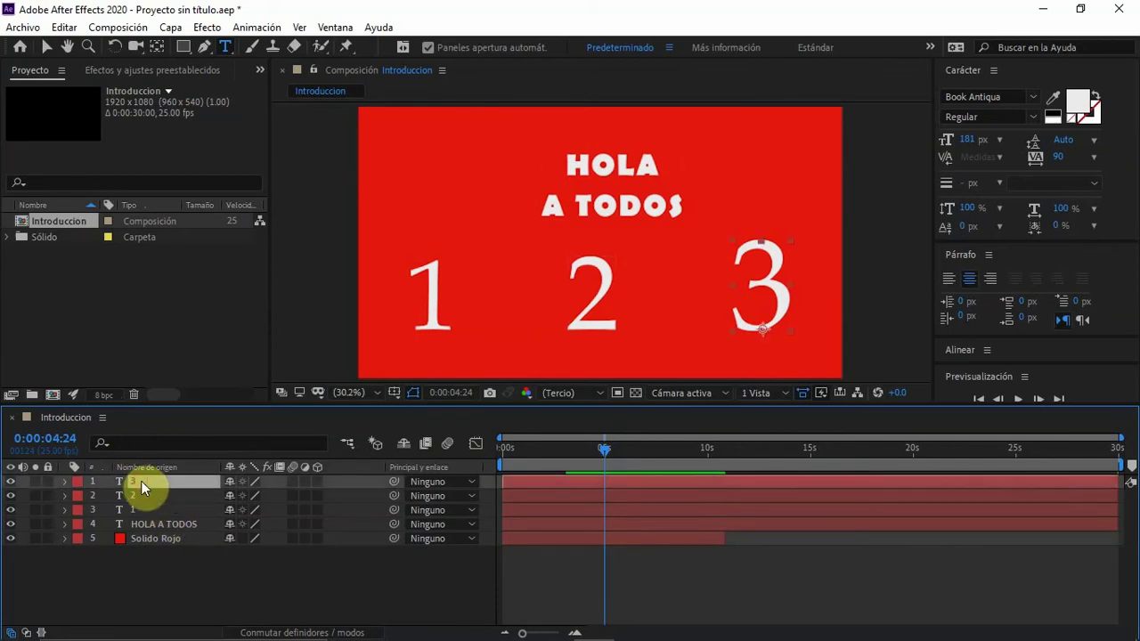
key("r")
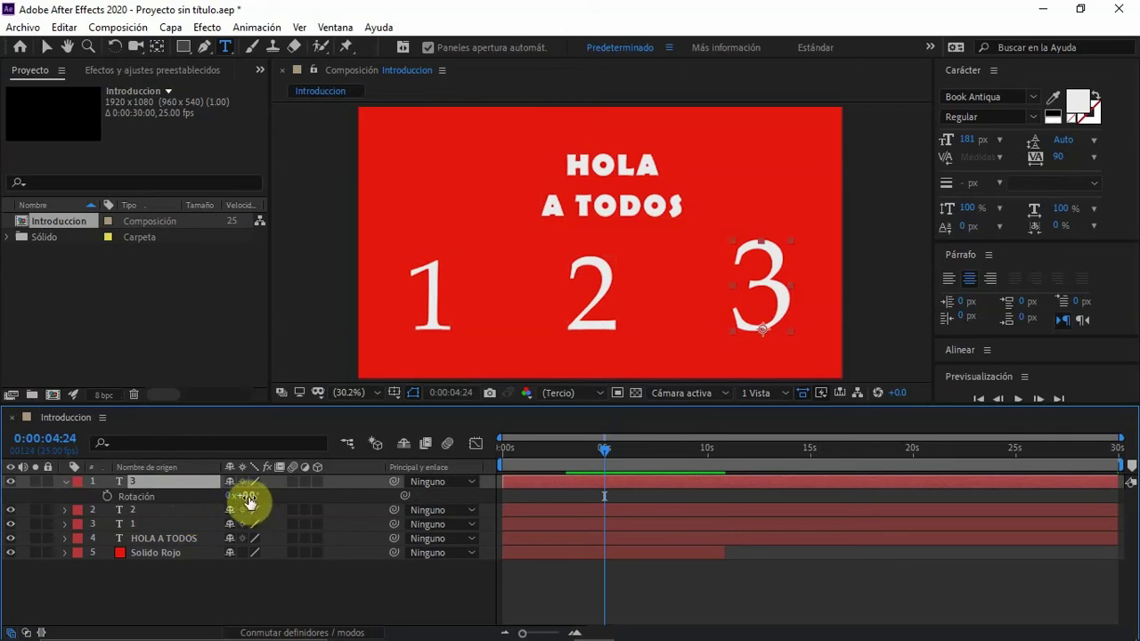
mouse_move(249, 503)
left_mouse_down()
mouse_move(246, 494)
mouse_move(275, 491)
mouse_move(204, 499)
mouse_move(246, 493)
mouse_move(236, 491)
left_mouse_up()
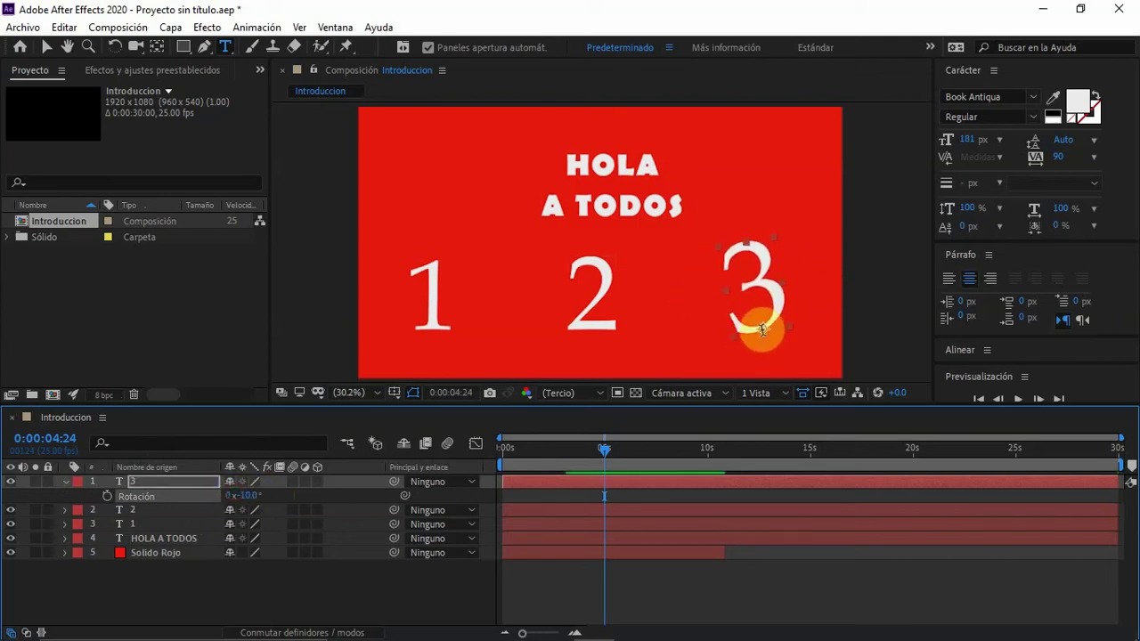
mouse_move(255, 492)
left_mouse_down()
mouse_move(287, 491)
mouse_move(227, 493)
mouse_move(286, 490)
mouse_move(236, 491)
mouse_move(246, 491)
left_mouse_up()
- Set the anchor point of text layer 3 to about 0, -63 and its rotation to 2°
left_click(141, 484)
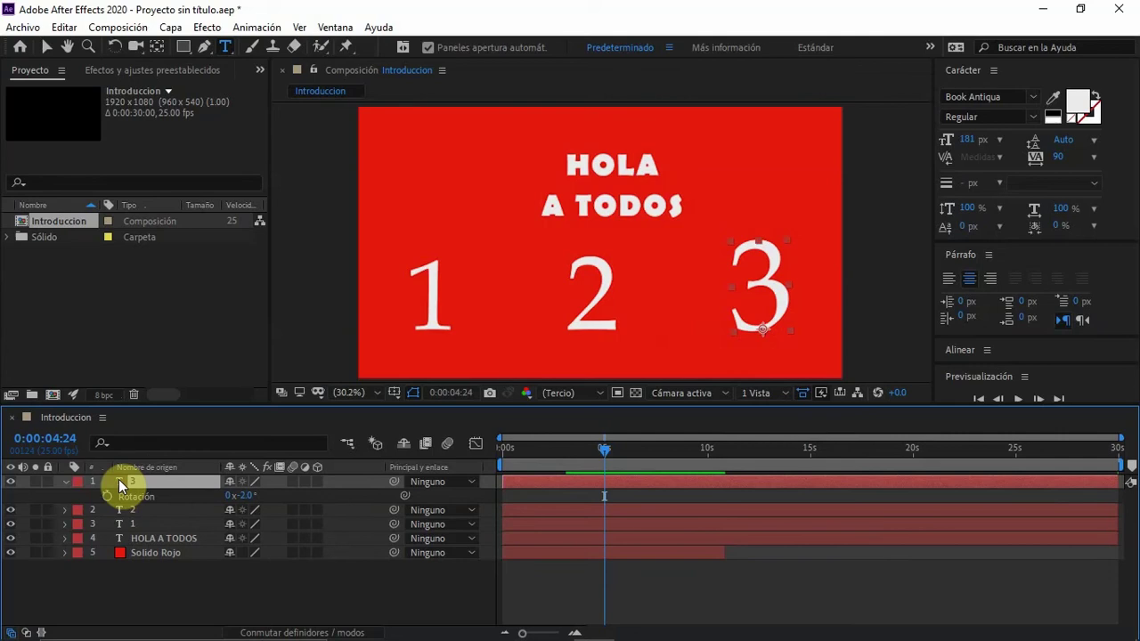
key("a")
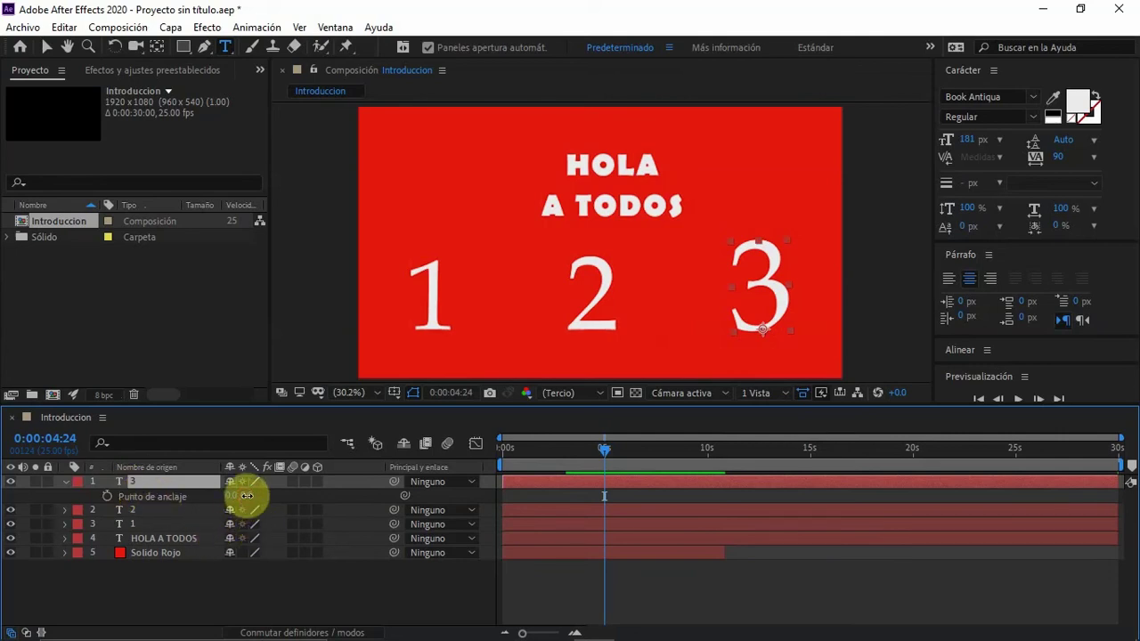
left_click_drag(246, 495, 217, 478)
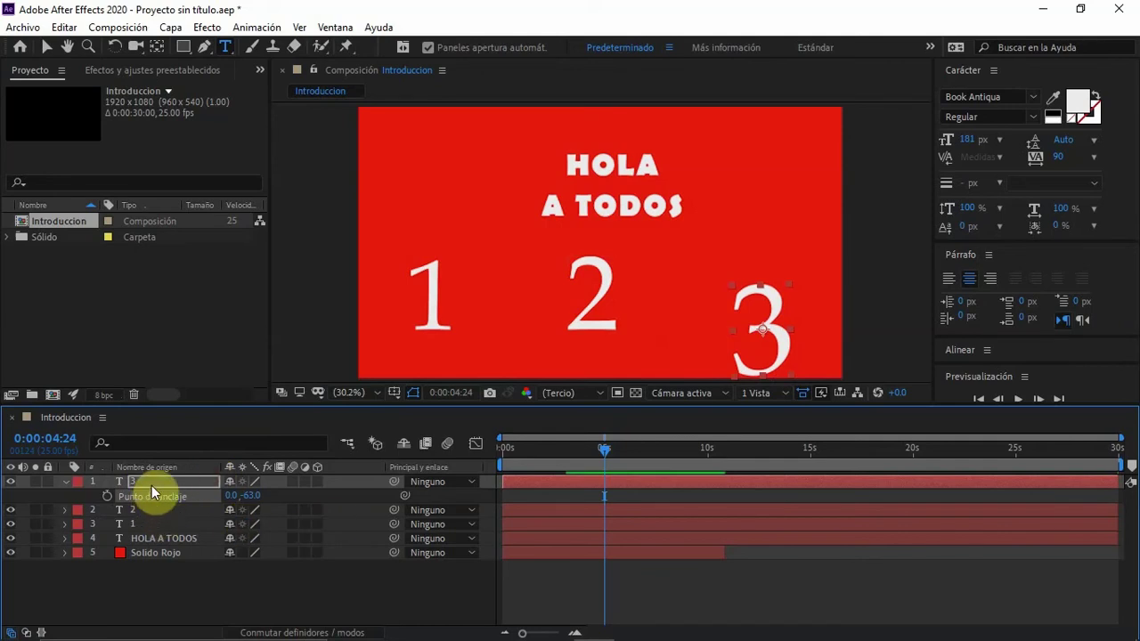
key("r")
mouse_move(246, 496)
left_mouse_down()
mouse_move(338, 501)
mouse_move(225, 482)
mouse_move(234, 476)
mouse_move(237, 497)
left_mouse_up()
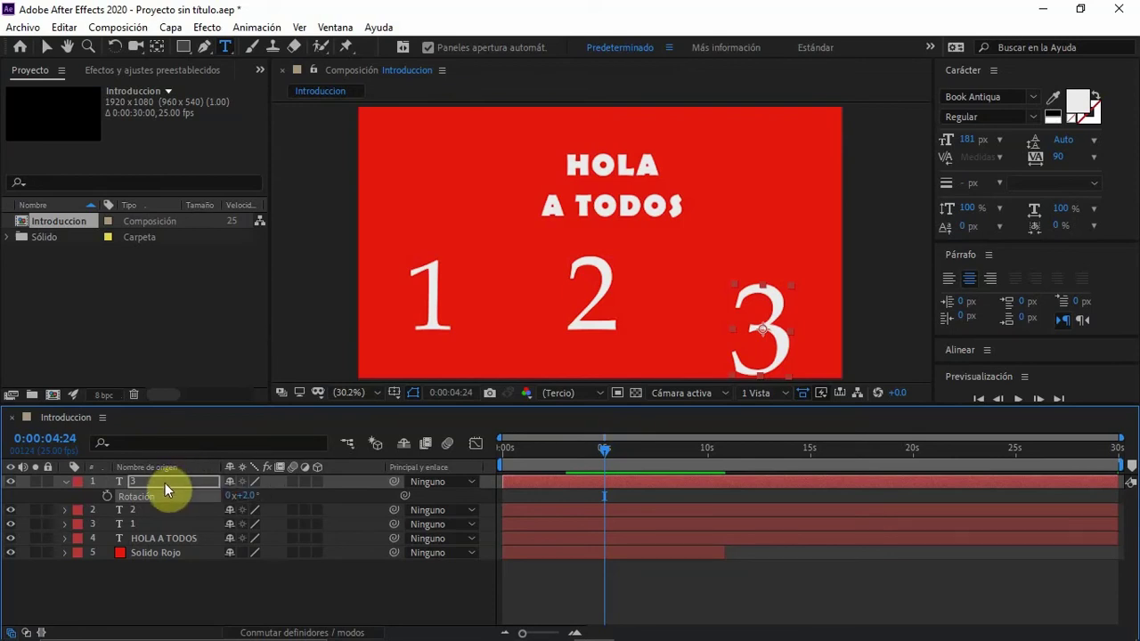
- Show only the position of text layer 3, raise it to a Y position of about 726.7, and collapse the layer
key("p")
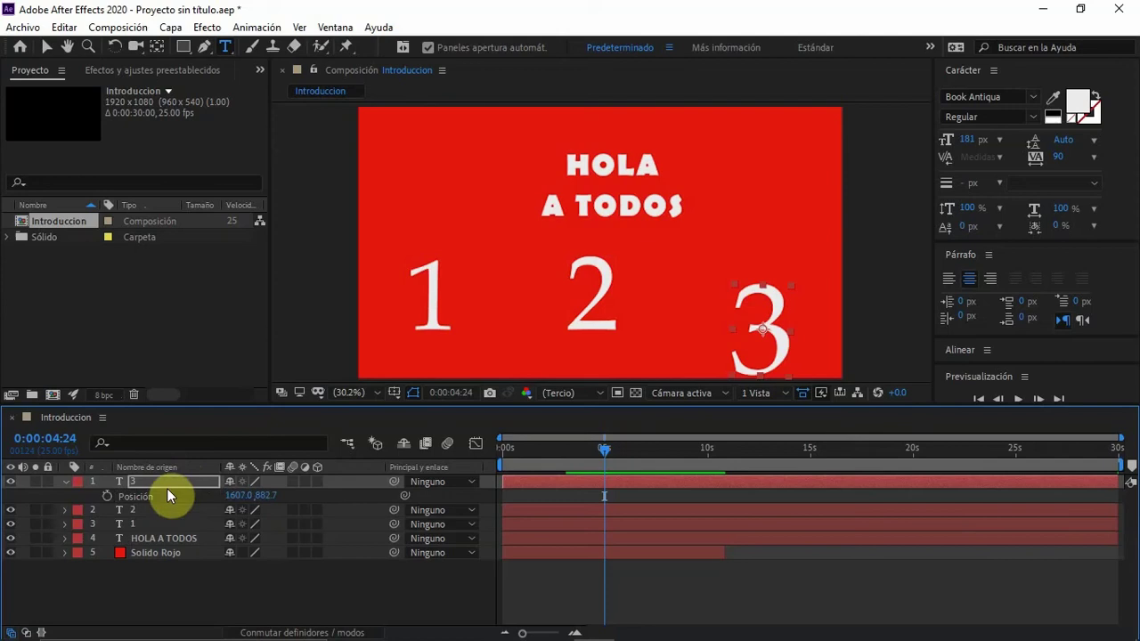
left_click(257, 495)
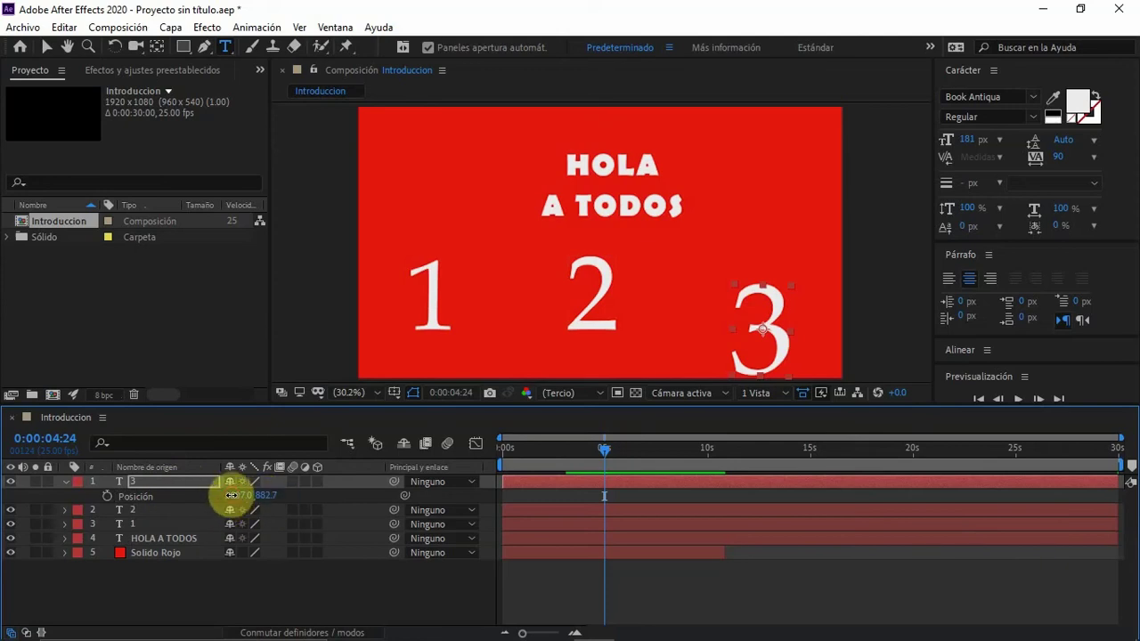
key("Tab")
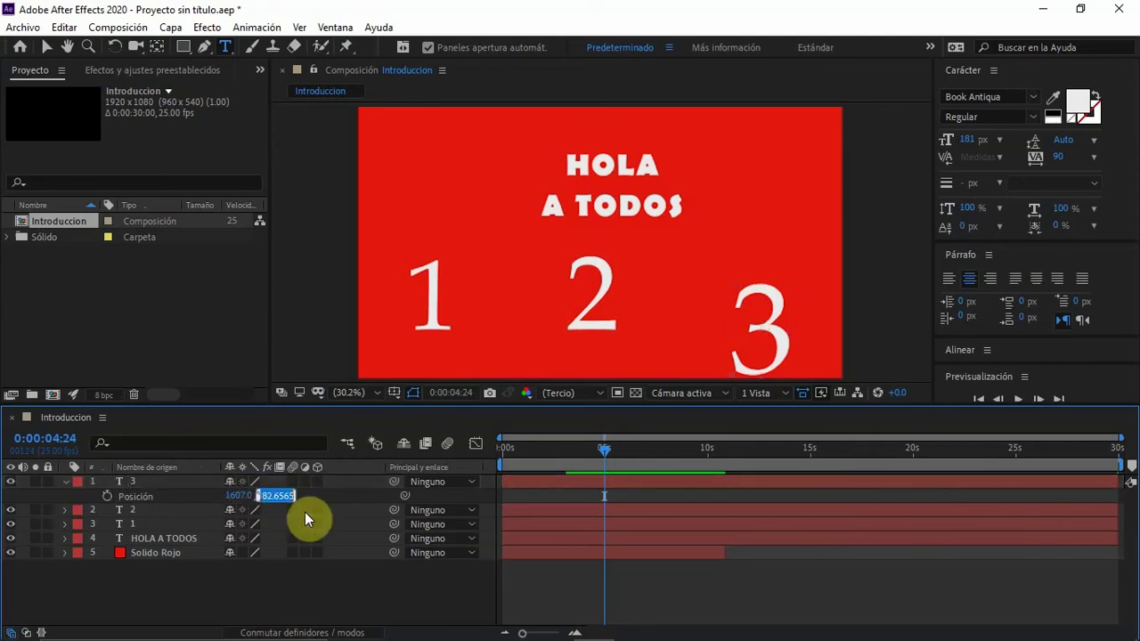
type("8")
key("Return")
left_click_drag(260, 497, 160, 460)
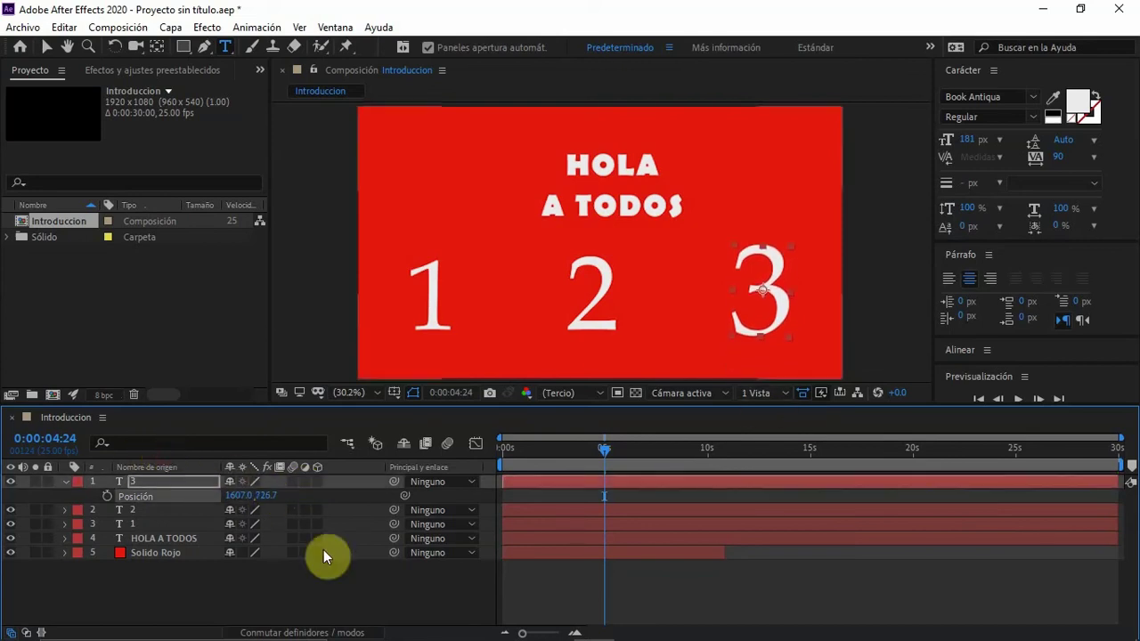
left_click(65, 482)
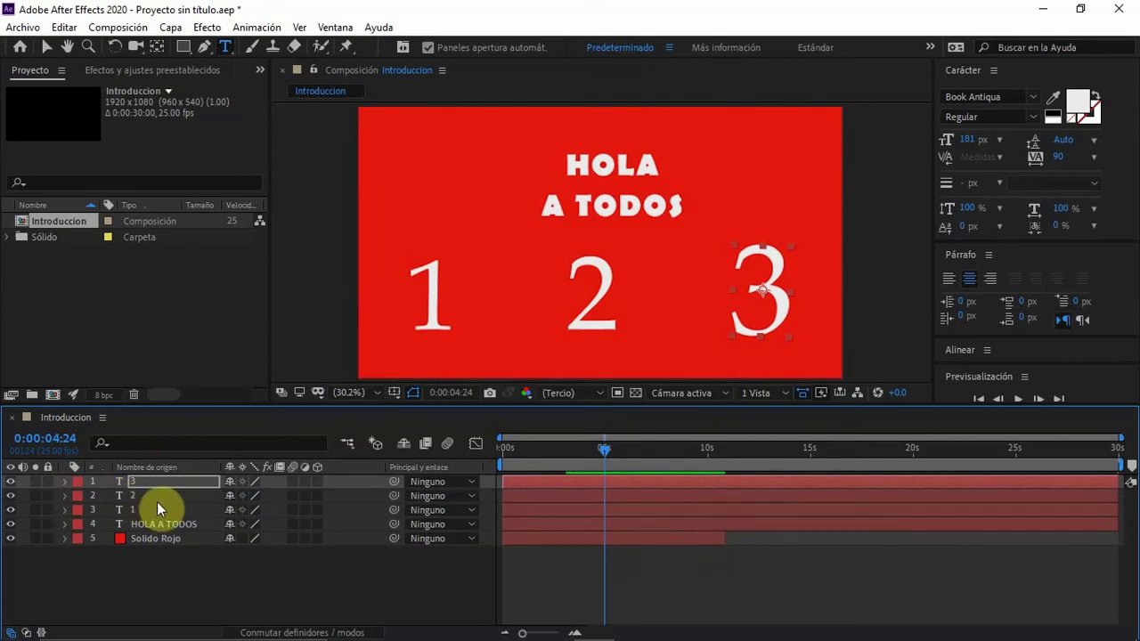
- Show only the rotation of text layer 3 and set it to 29°
left_click(136, 495)
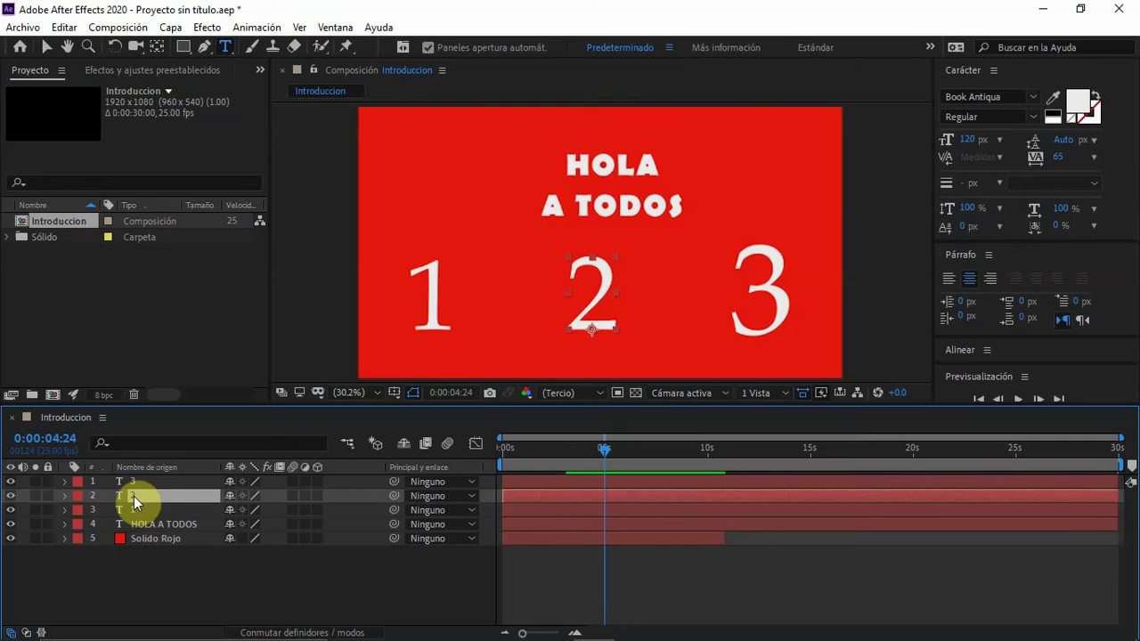
left_click(130, 483)
key("r")
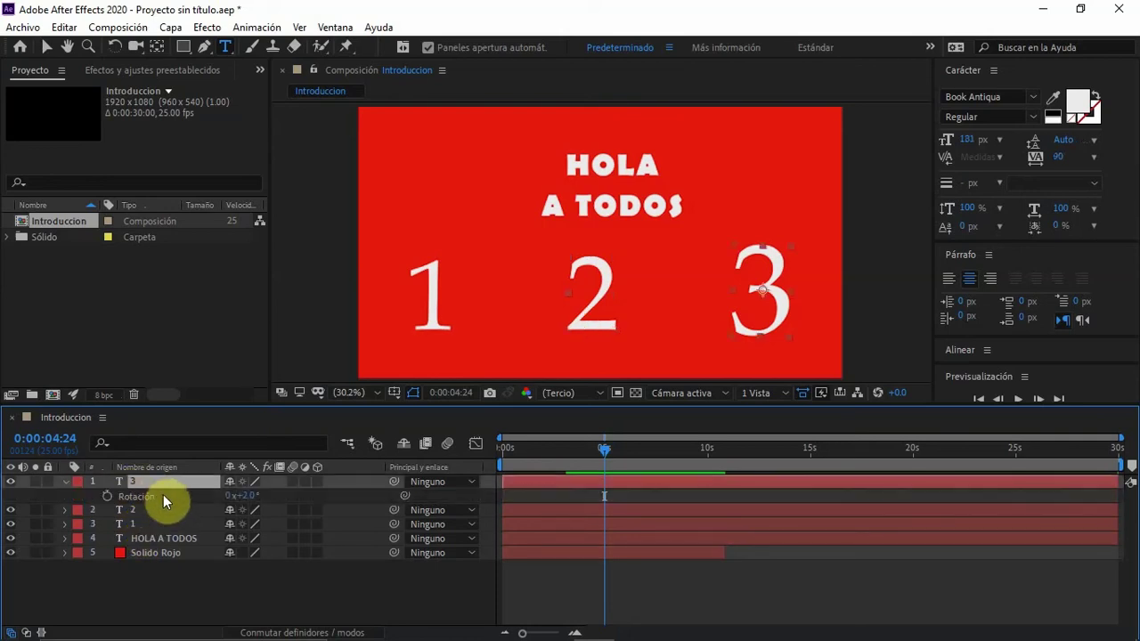
left_click_drag(242, 496, 264, 495)
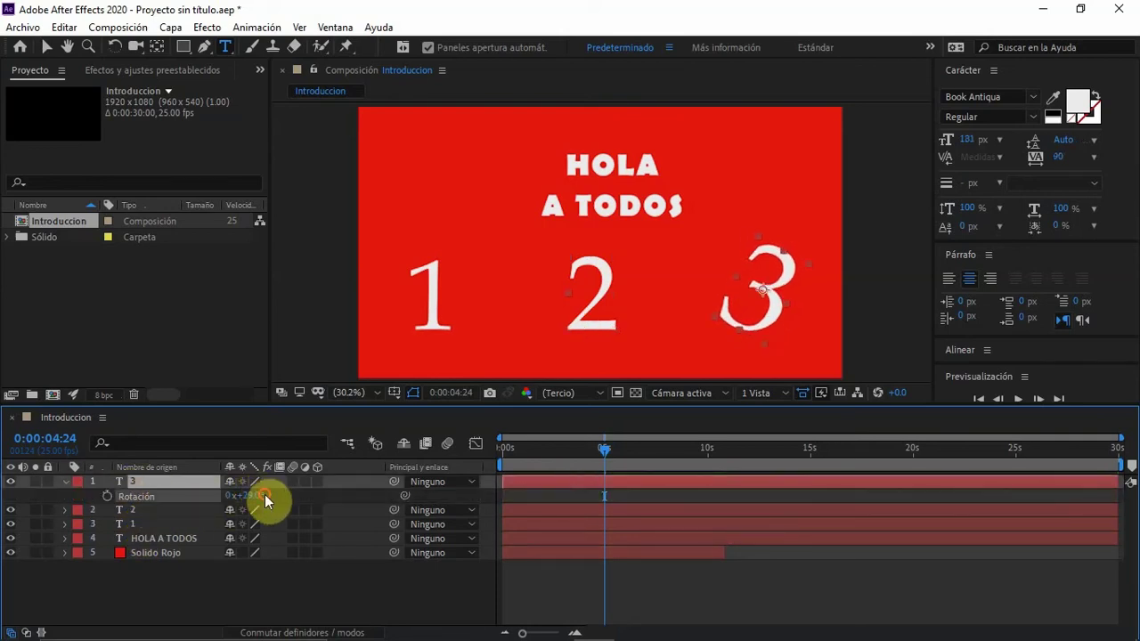
- Rotate text layer 2 to -21° and text layer 1 to 25°
left_click(141, 510)
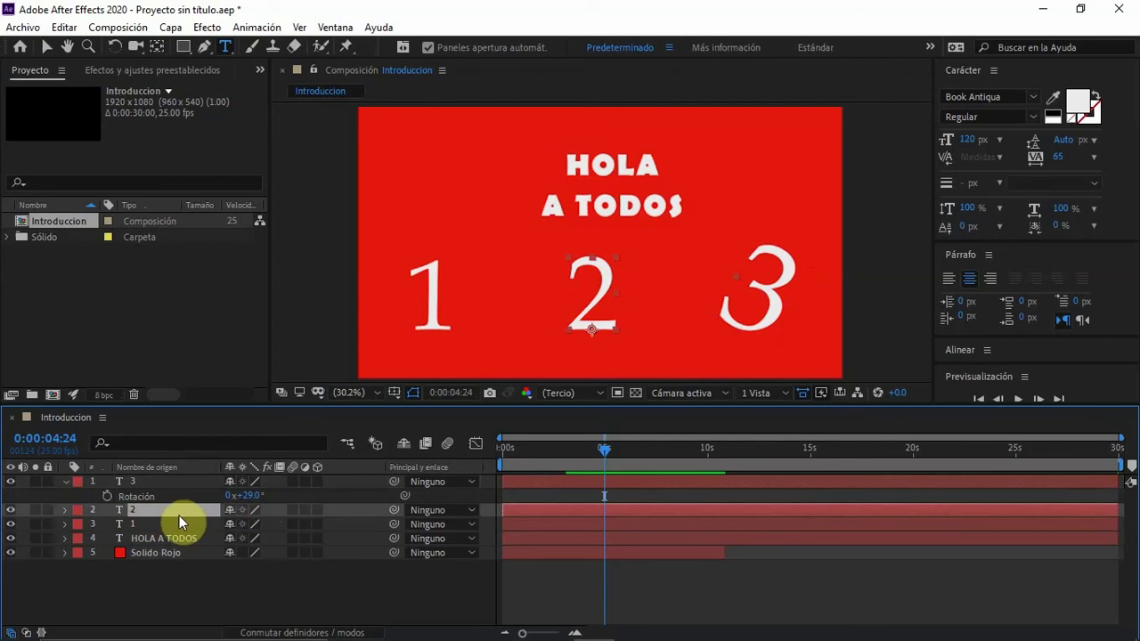
key("r")
left_click_drag(248, 524, 234, 524)
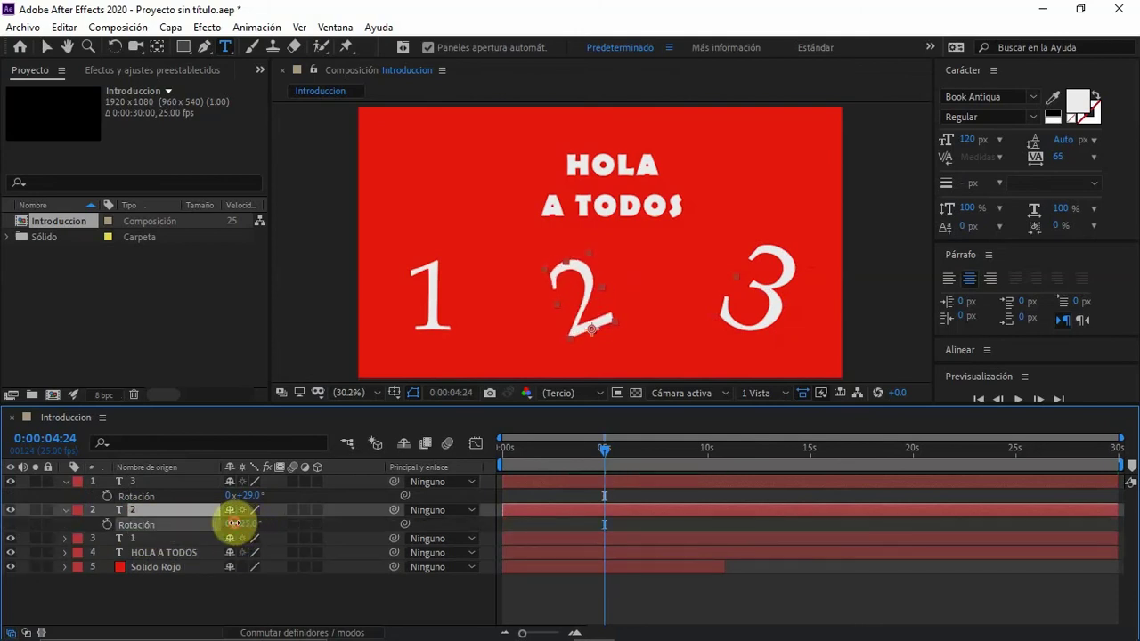
left_click(143, 538)
key("r")
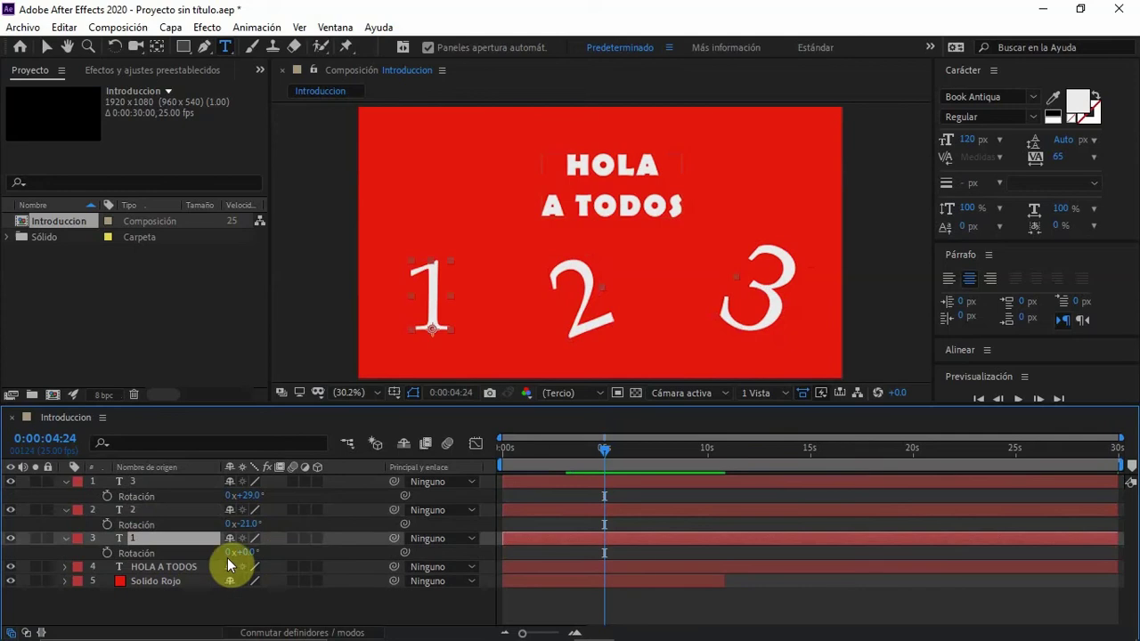
left_click_drag(235, 552, 267, 547)
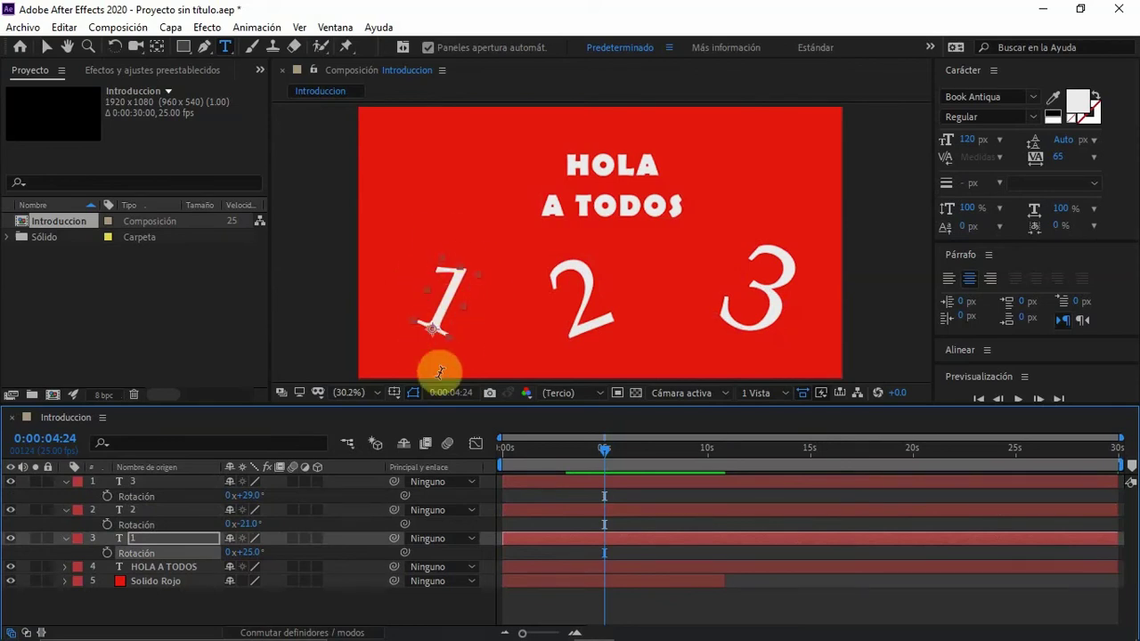
- Look through the Transform properties of text layer 3, then collapse text layers 3, 2 and 1
left_click(144, 480)
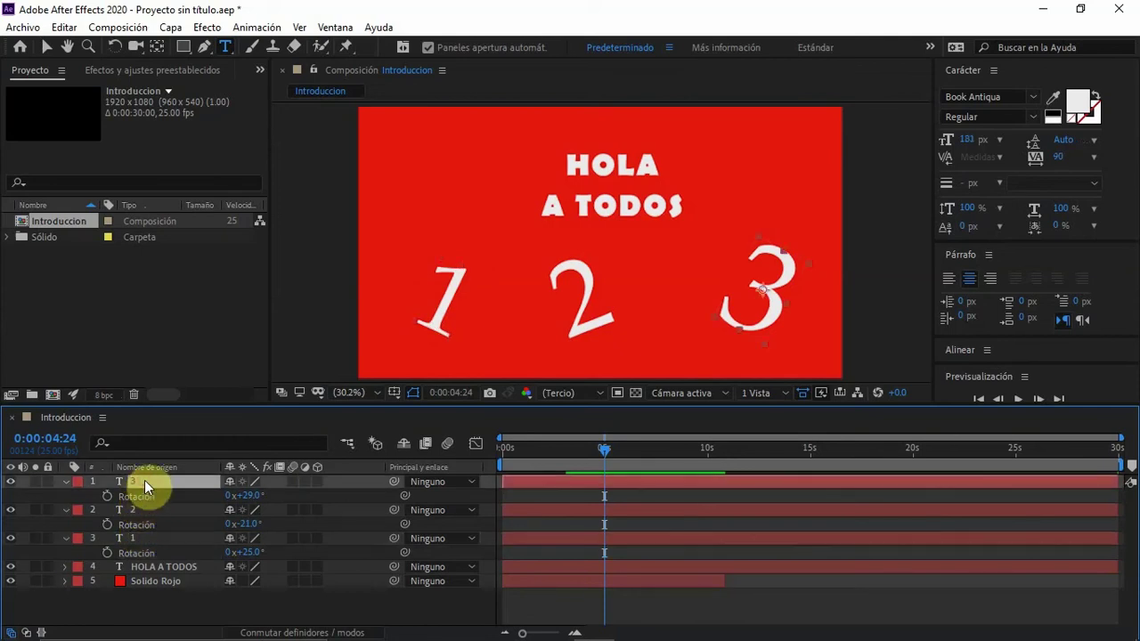
key("p")
left_click(65, 483)
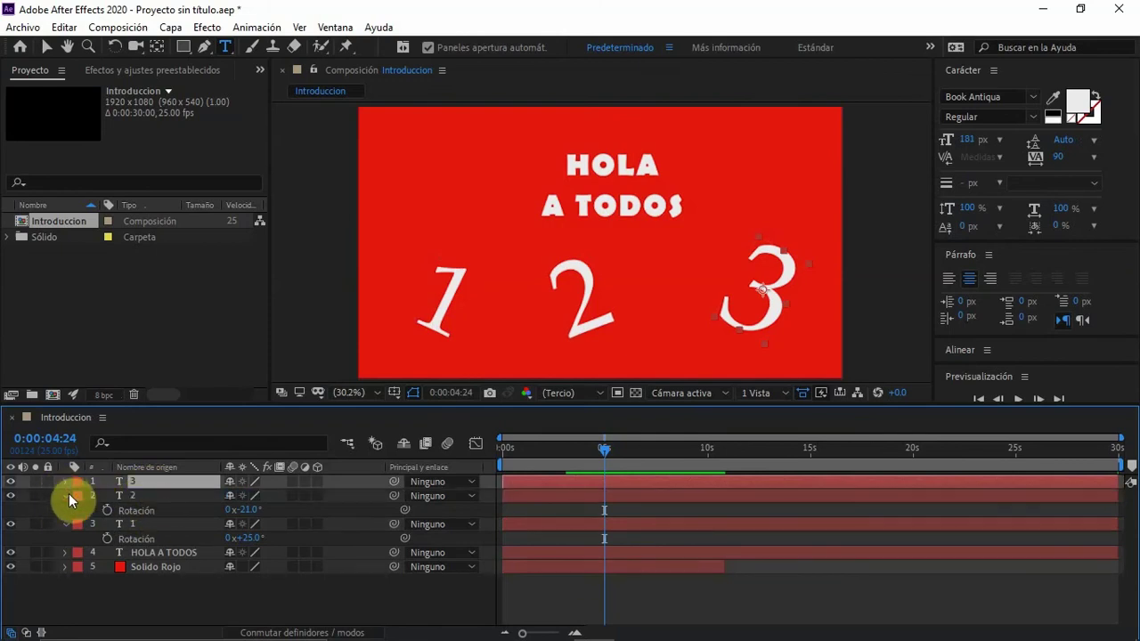
left_click(65, 486)
left_click(65, 483)
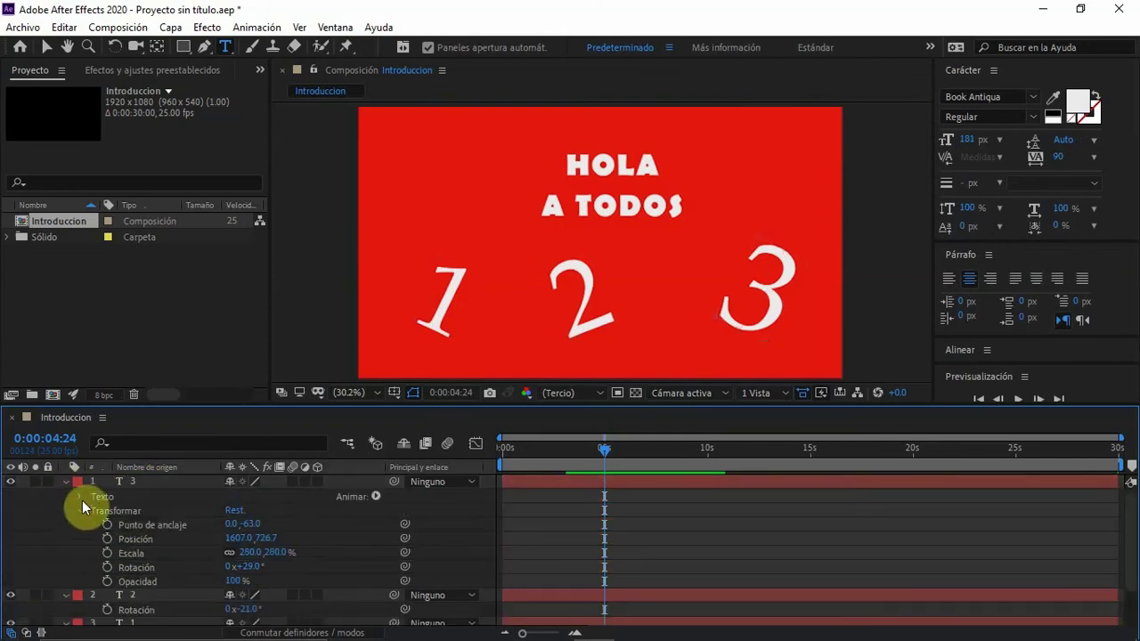
left_click(81, 511)
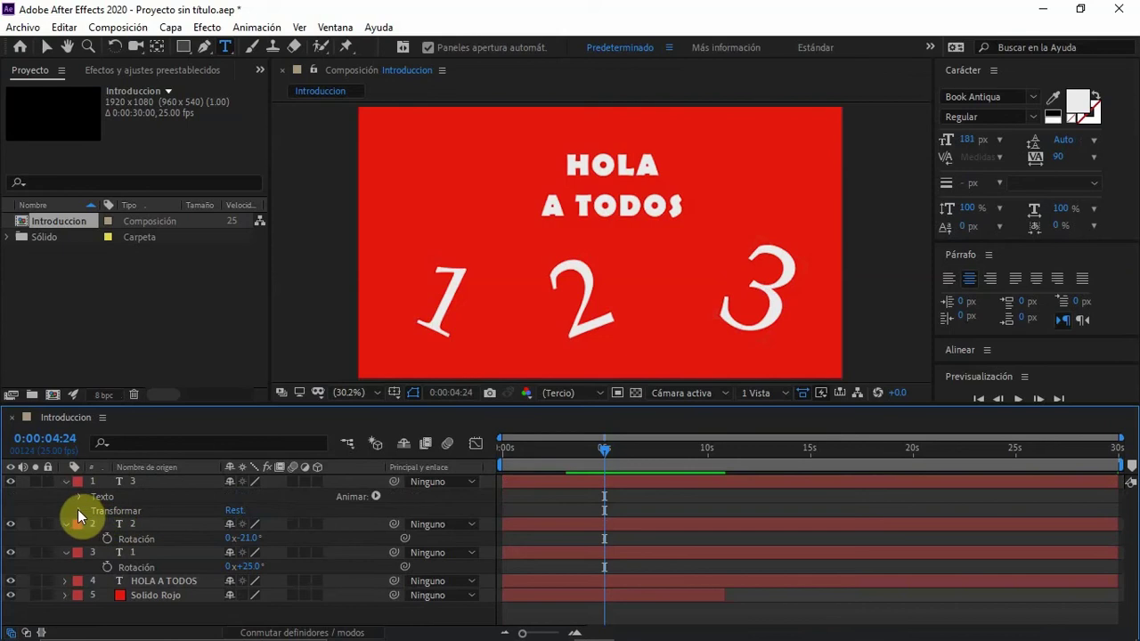
left_click(80, 510)
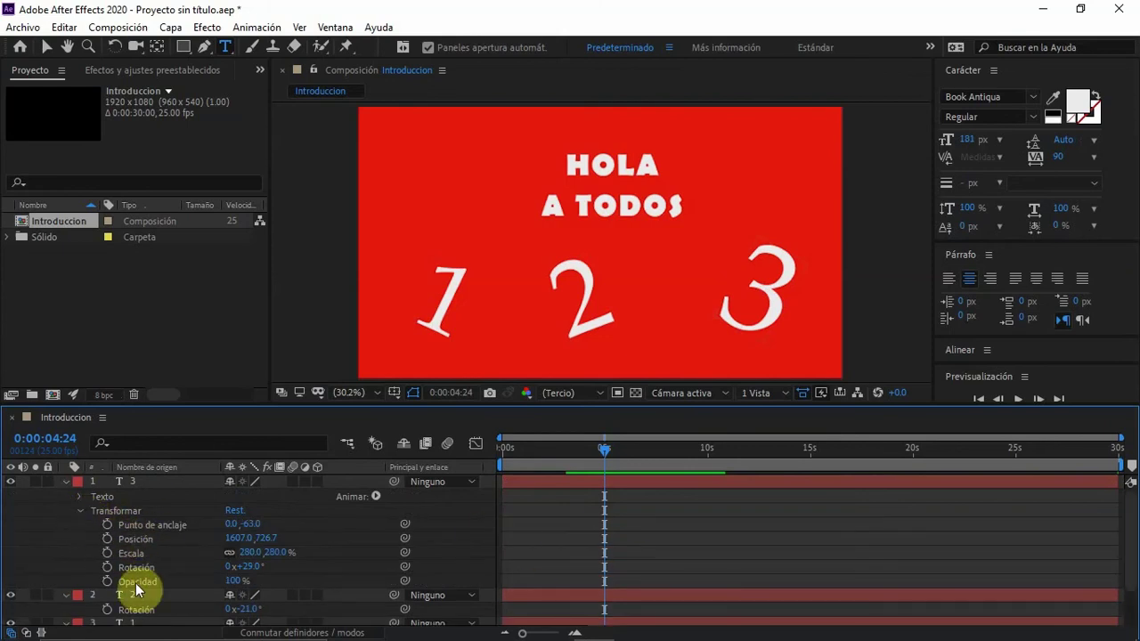
left_click(80, 512)
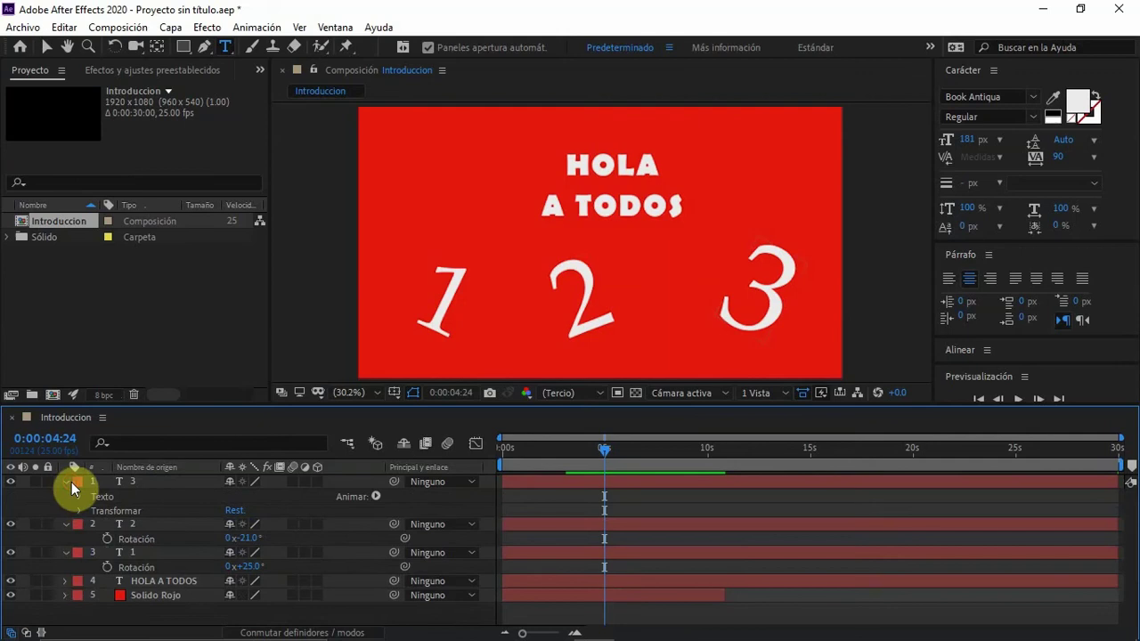
left_click(66, 481)
left_click(65, 496)
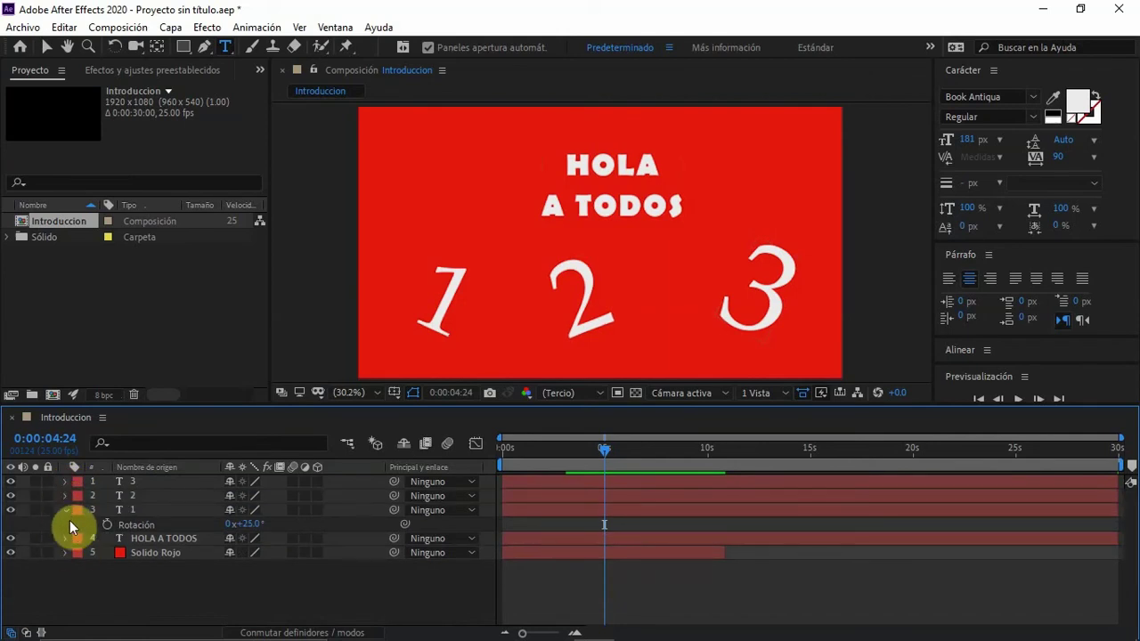
left_click(66, 511)
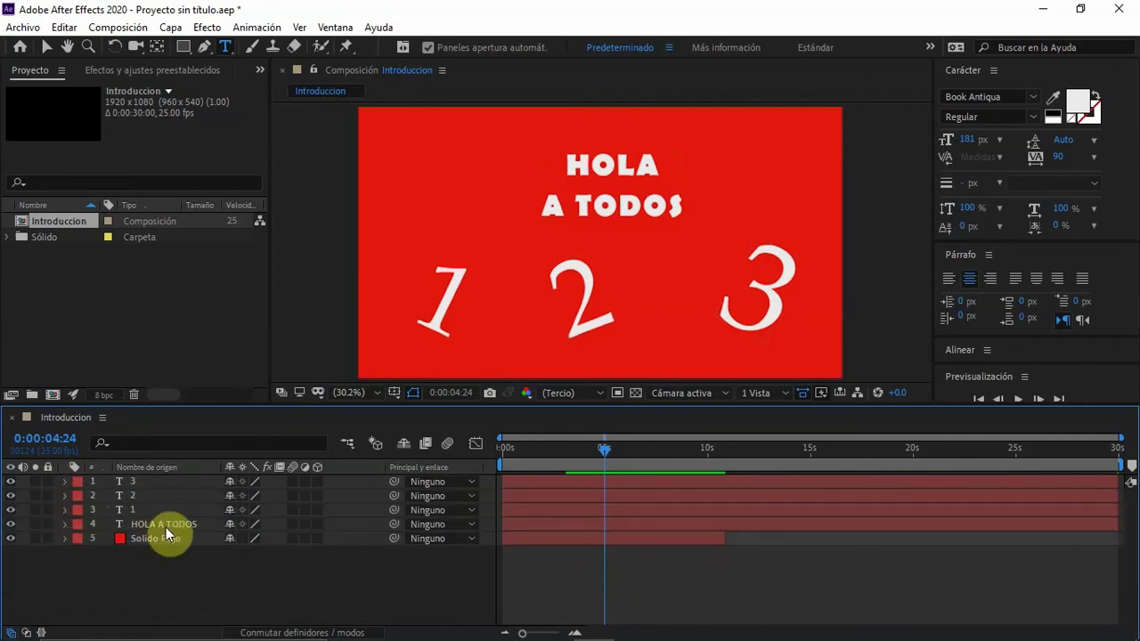
- Try rotating the Solido Rojo layer to 187°, undo the rotation and collapse the layer
left_click(168, 538)
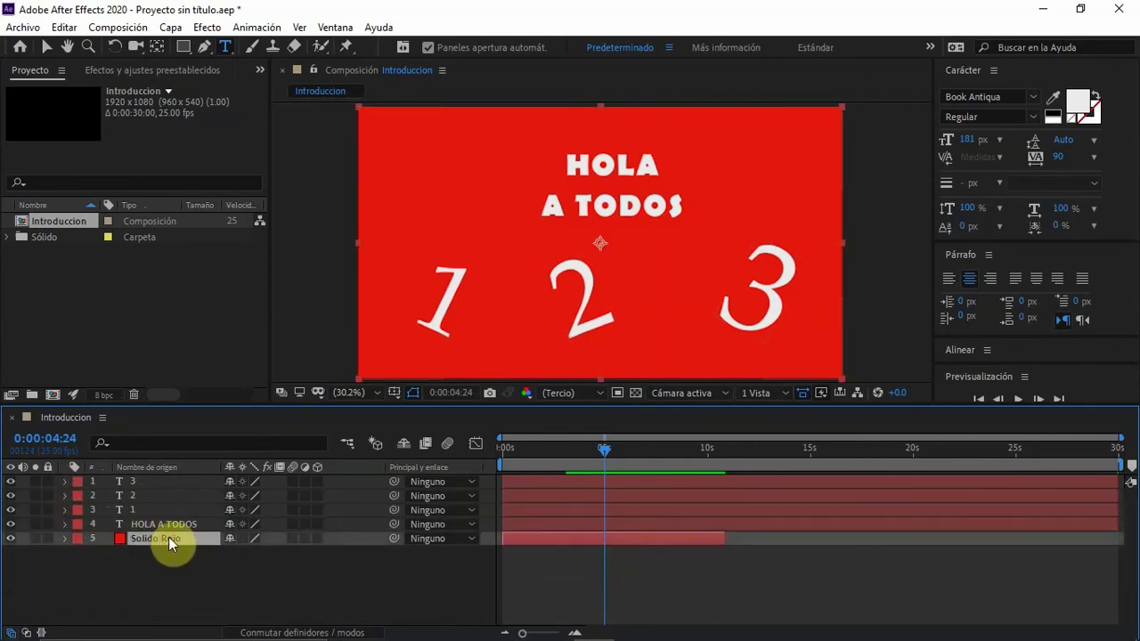
key("r")
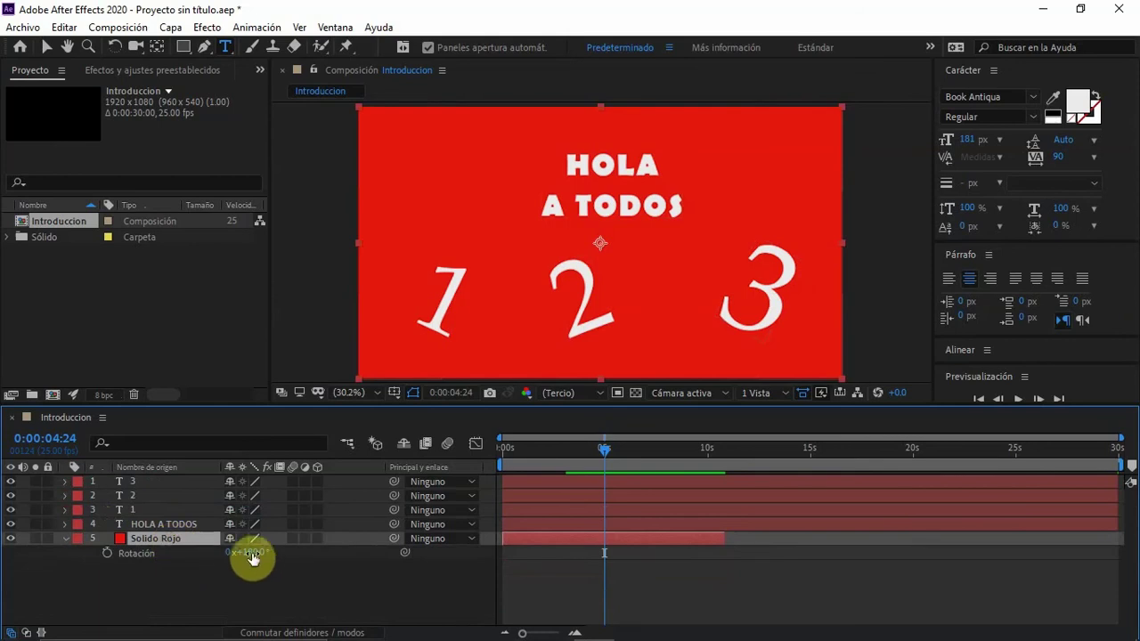
left_click_drag(250, 553, 253, 553)
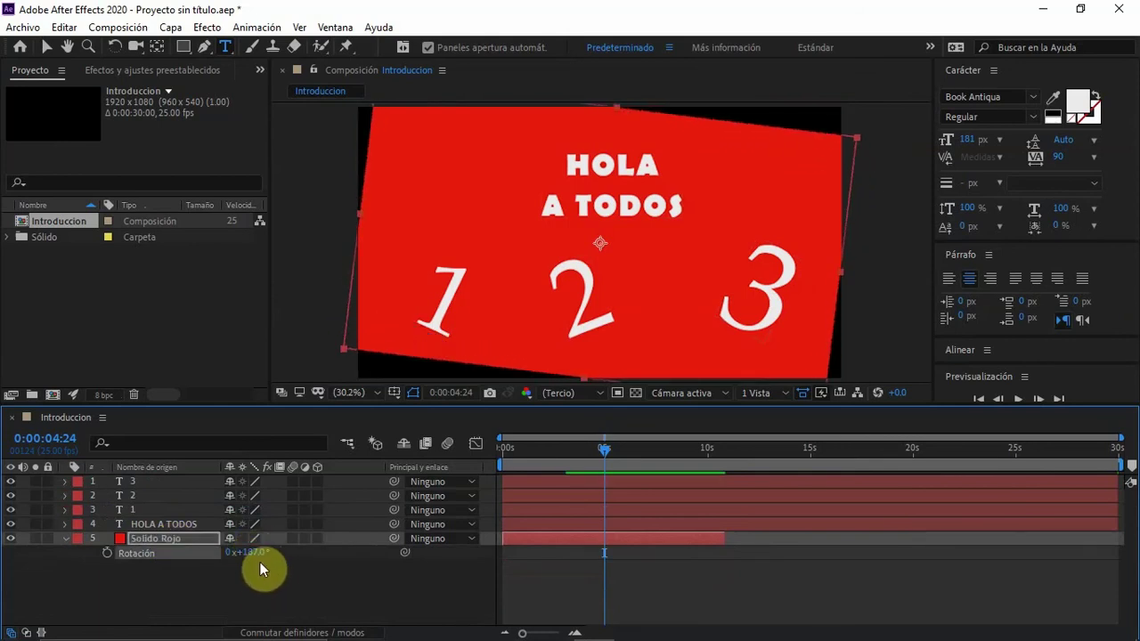
key("ctrl+z")
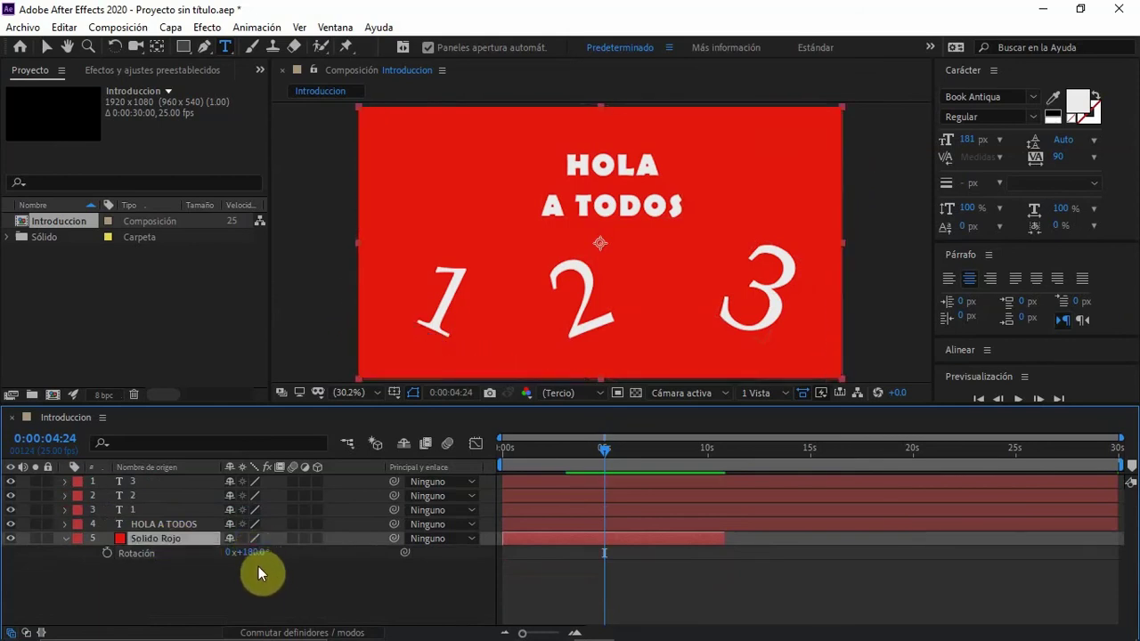
left_click(68, 538)
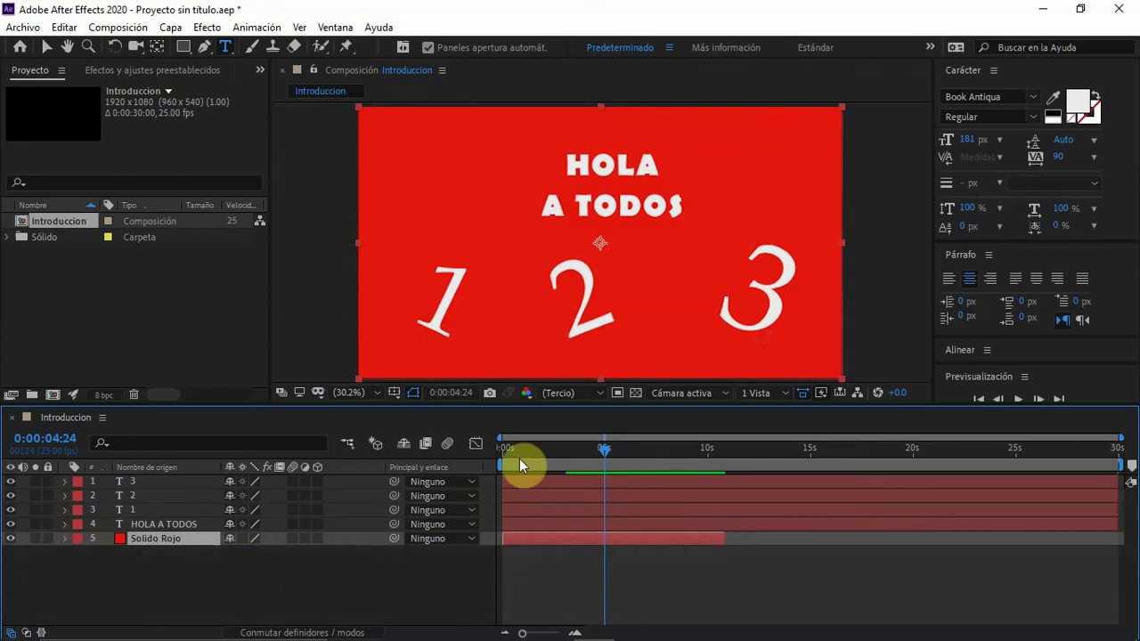
- Show only the scale of HOLA A TODOS, move its second scale keyframe to about 0:00:03:16, and collapse the layer
mouse_move(510, 448)
left_mouse_down()
mouse_move(754, 444)
mouse_move(524, 463)
mouse_move(599, 455)
mouse_move(510, 454)
left_mouse_up()
left_click(168, 524)
key("r")
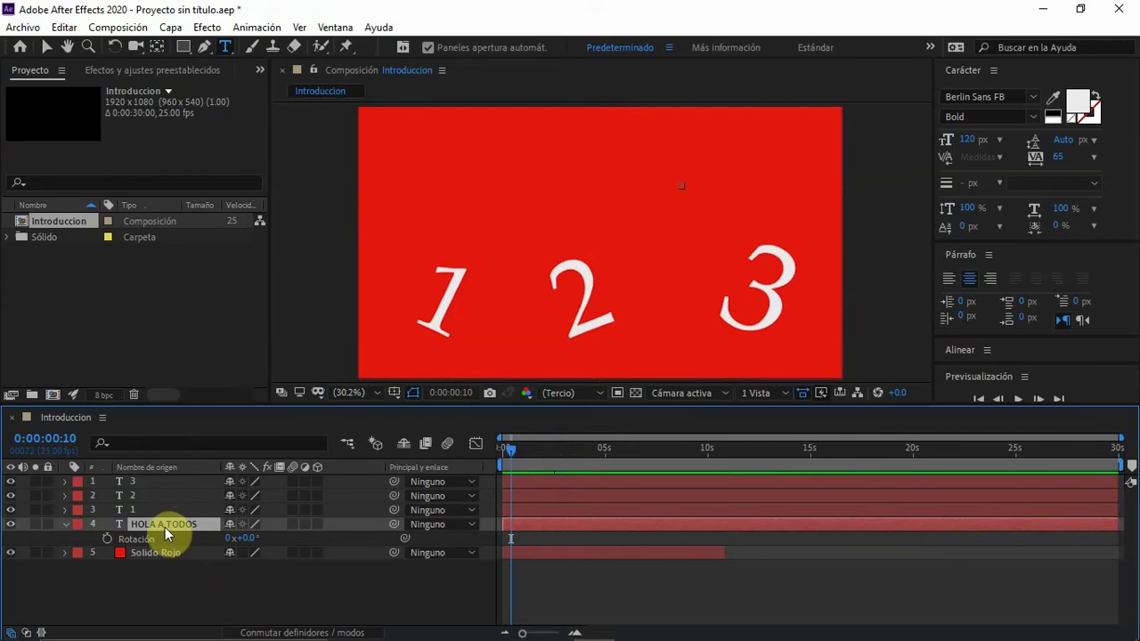
key("p")
key("a")
key("s")
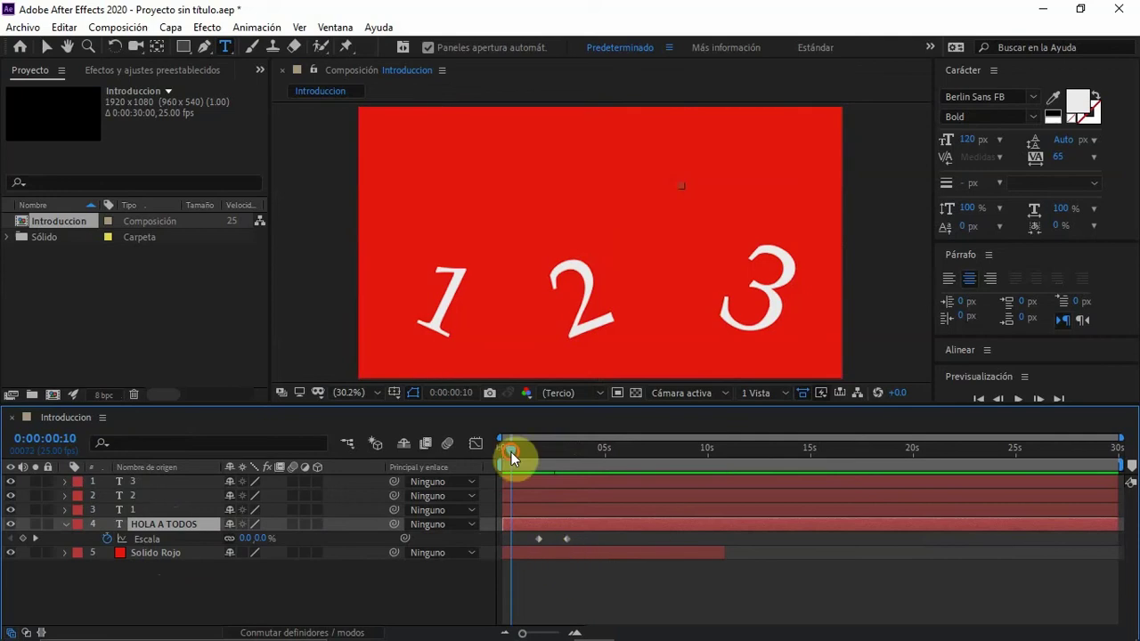
left_click_drag(511, 454, 578, 443)
mouse_move(566, 539)
left_mouse_down()
mouse_move(579, 537)
mouse_move(519, 544)
mouse_move(580, 538)
left_mouse_up()
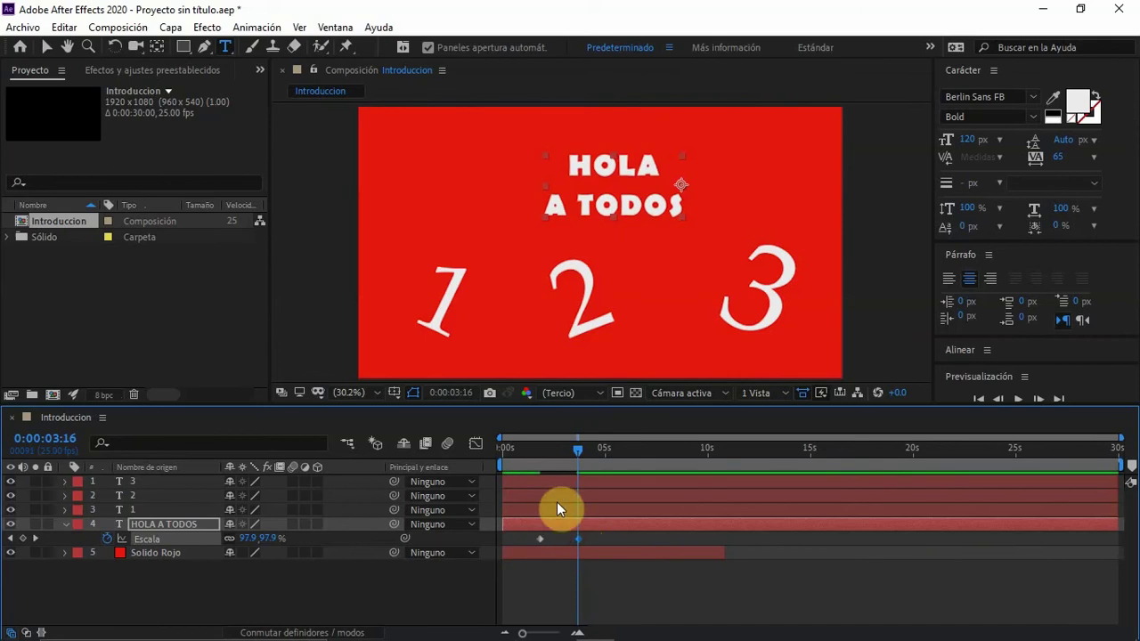
left_click(65, 525)
- Show only the opacity of text layer 1 and set it to 0% at 0:00:00:00
left_click(501, 450)
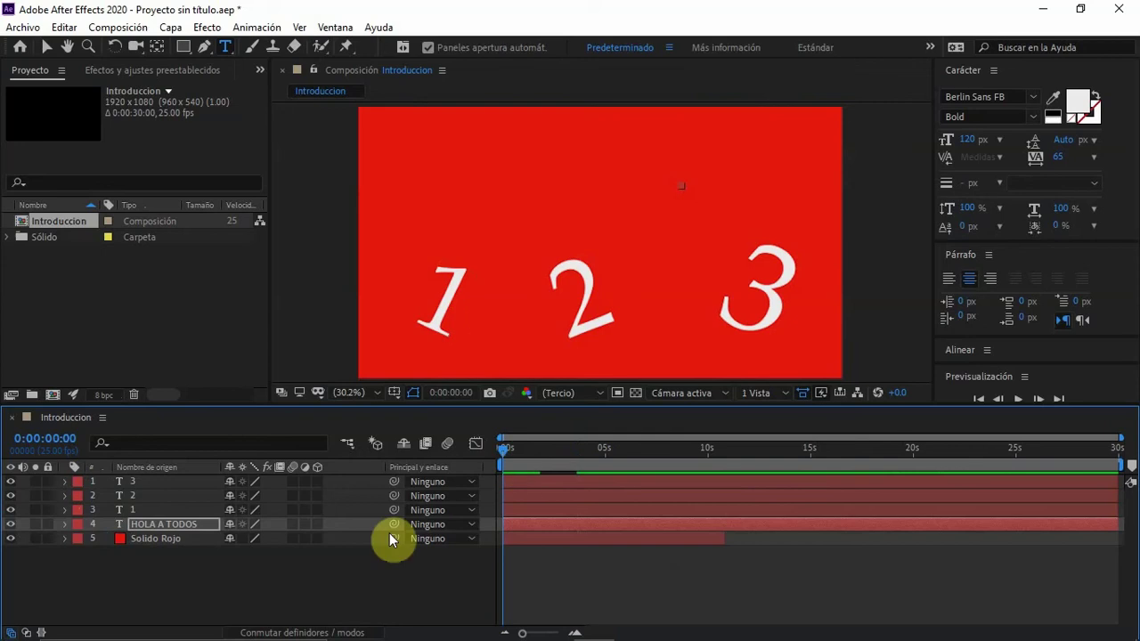
left_click(131, 512)
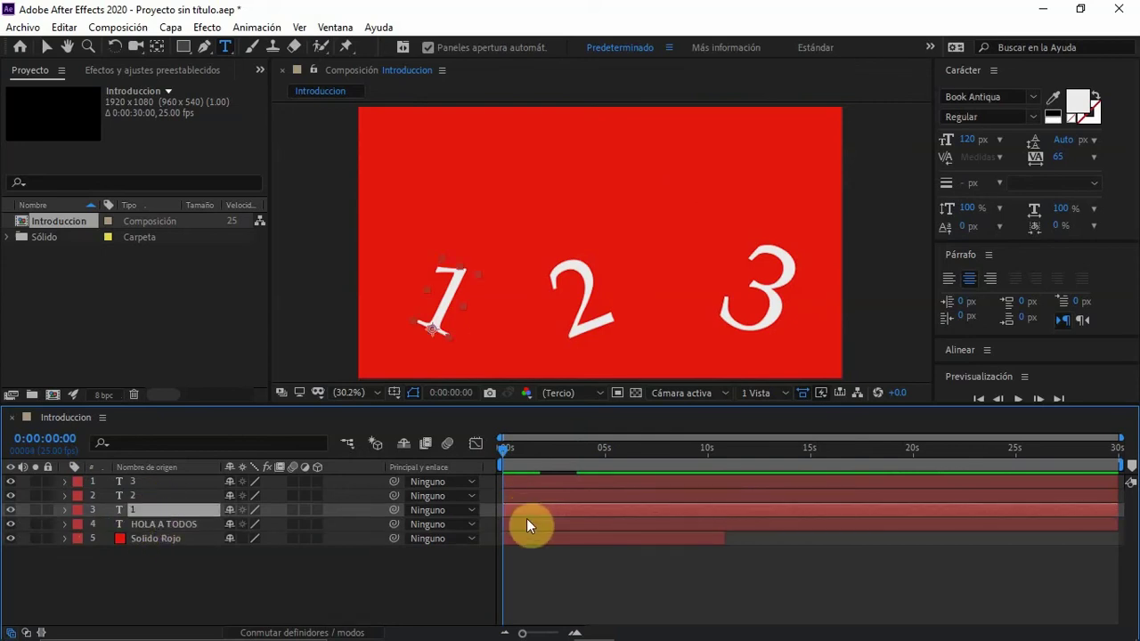
key("t")
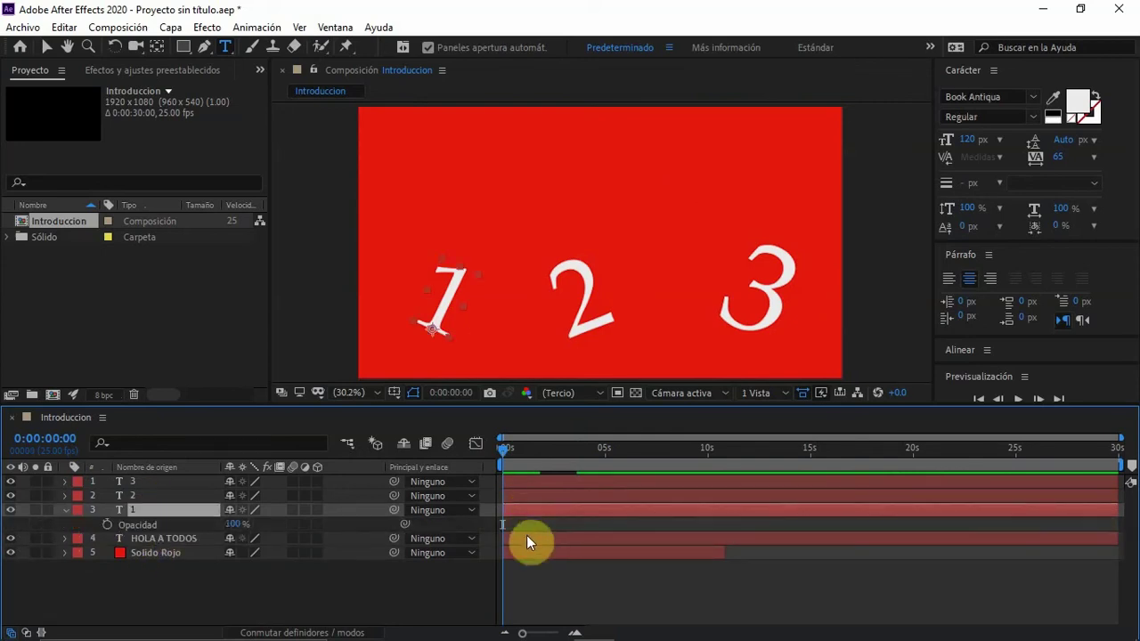
left_click(237, 525)
type("0")
- Set the opacity of text layer 1 to 100% at 0:00:01:00 and turn on opacity keyframing there
mouse_move(500, 451)
left_mouse_down()
mouse_move(525, 450)
mouse_move(521, 459)
left_mouse_up()
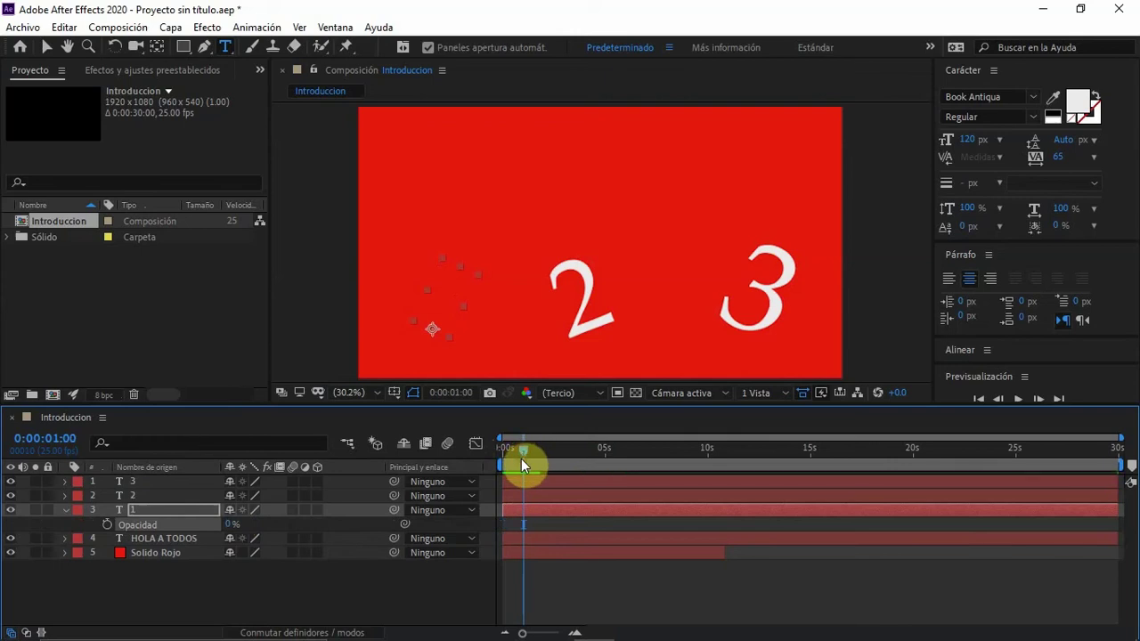
left_click(228, 525)
type("100")
key("Return")
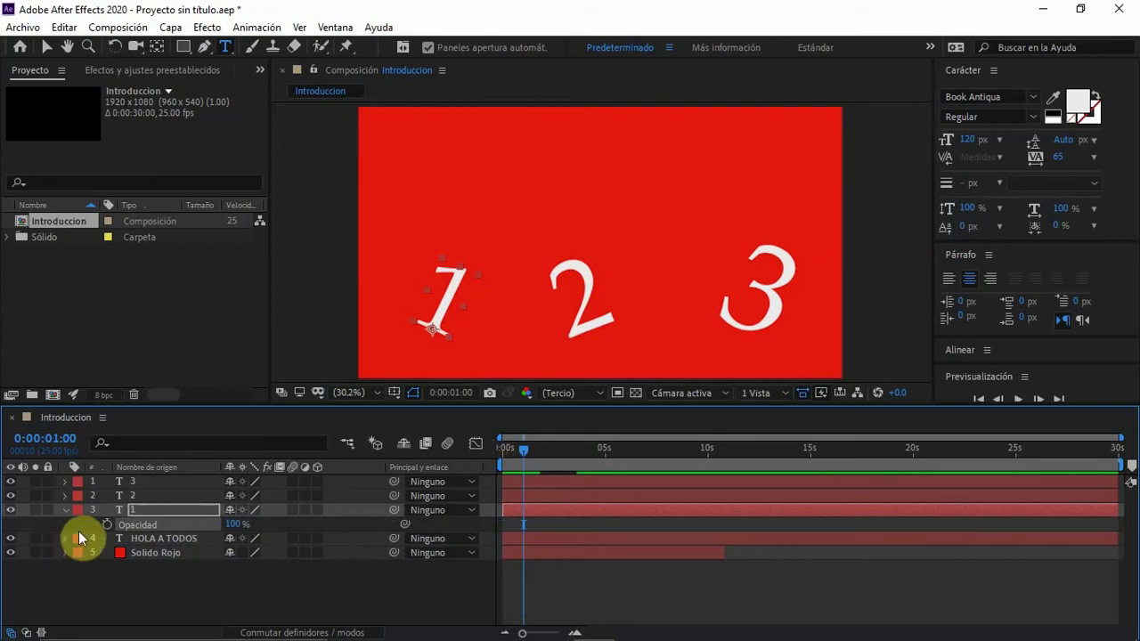
left_click(107, 525)
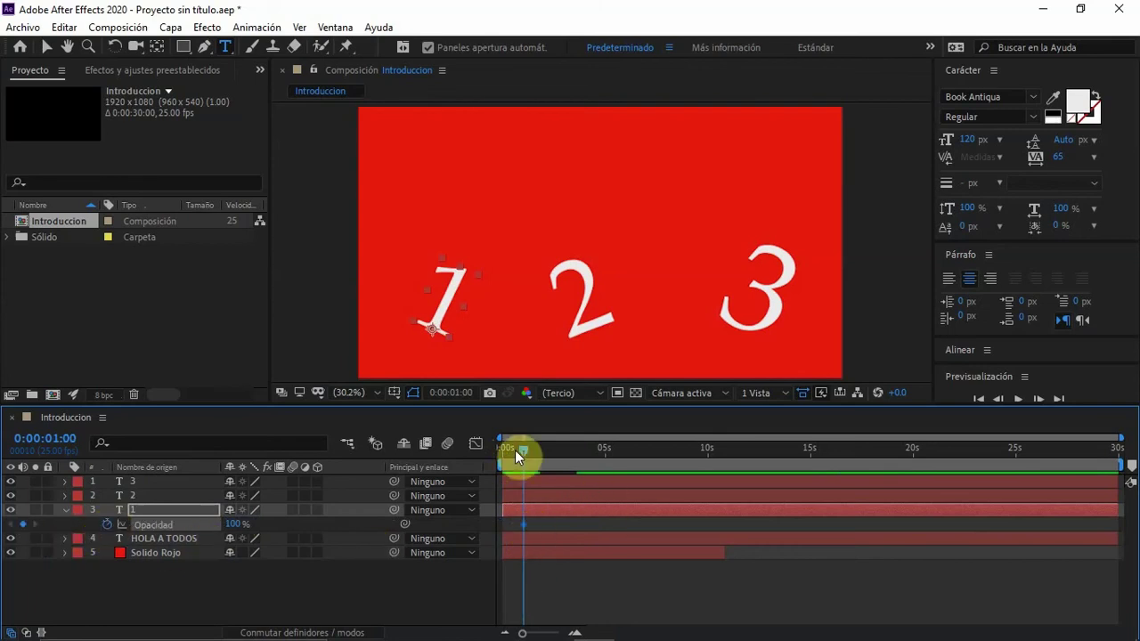
- Add a 0% opacity keyframe to text layer 1 at 0:00:00:00 and scrub through the fade-in
left_click_drag(523, 449, 498, 451)
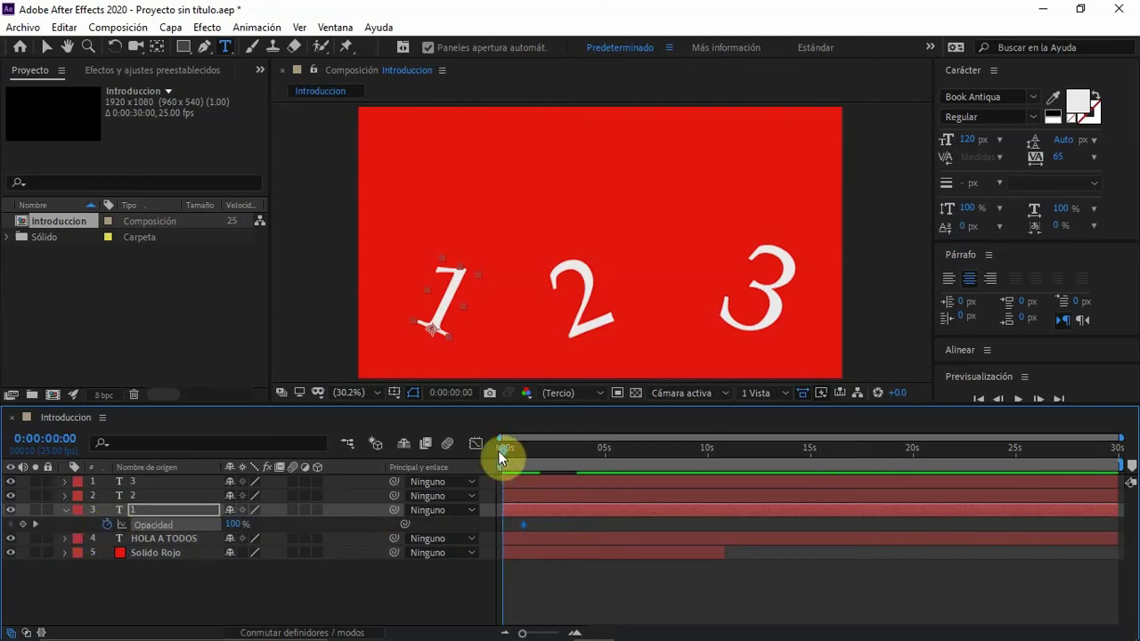
left_click(237, 527)
type("0")
key("Return")
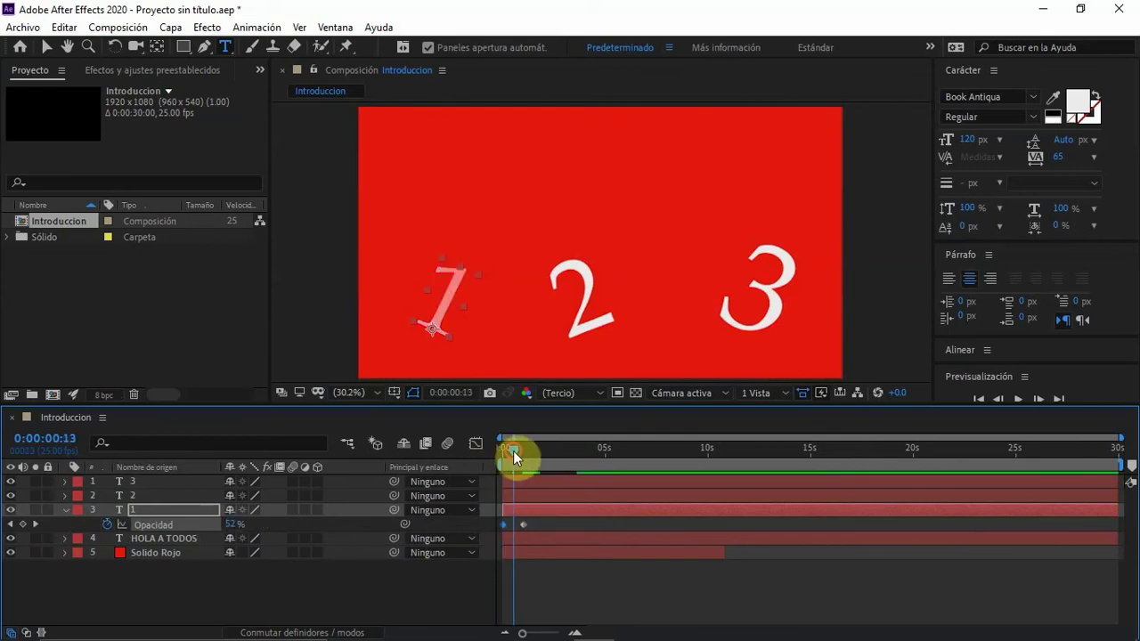
left_click_drag(494, 451, 524, 453)
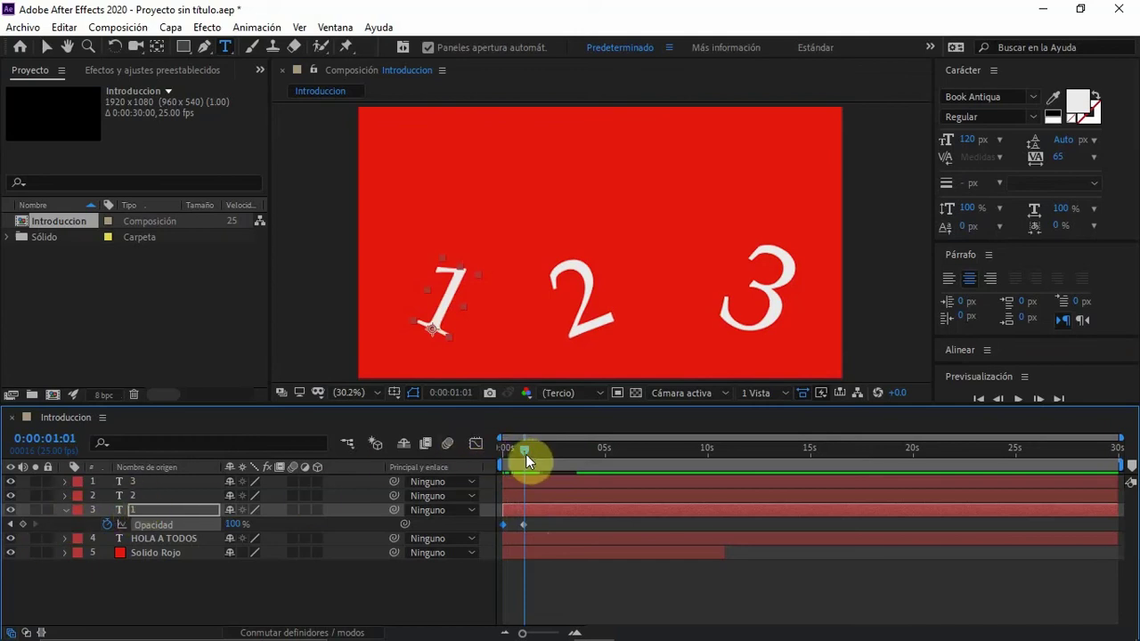
- Turn on opacity keyframing for text layer 2 at 0:00:01:00 with an opacity of 0%
left_click_drag(525, 455, 524, 454)
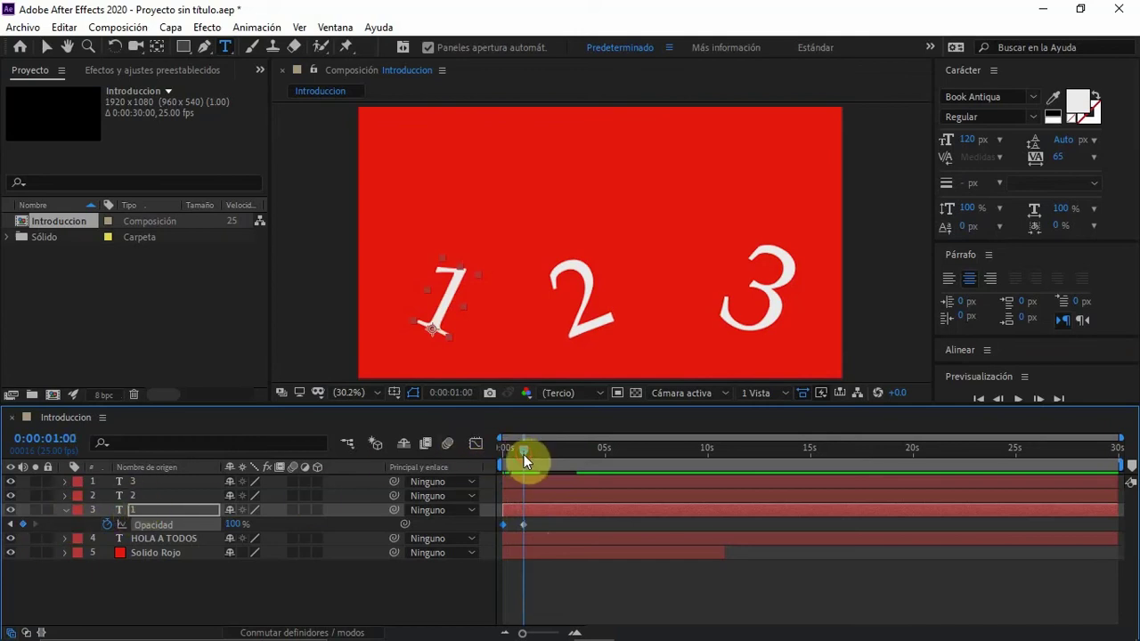
left_click(136, 498)
key("t")
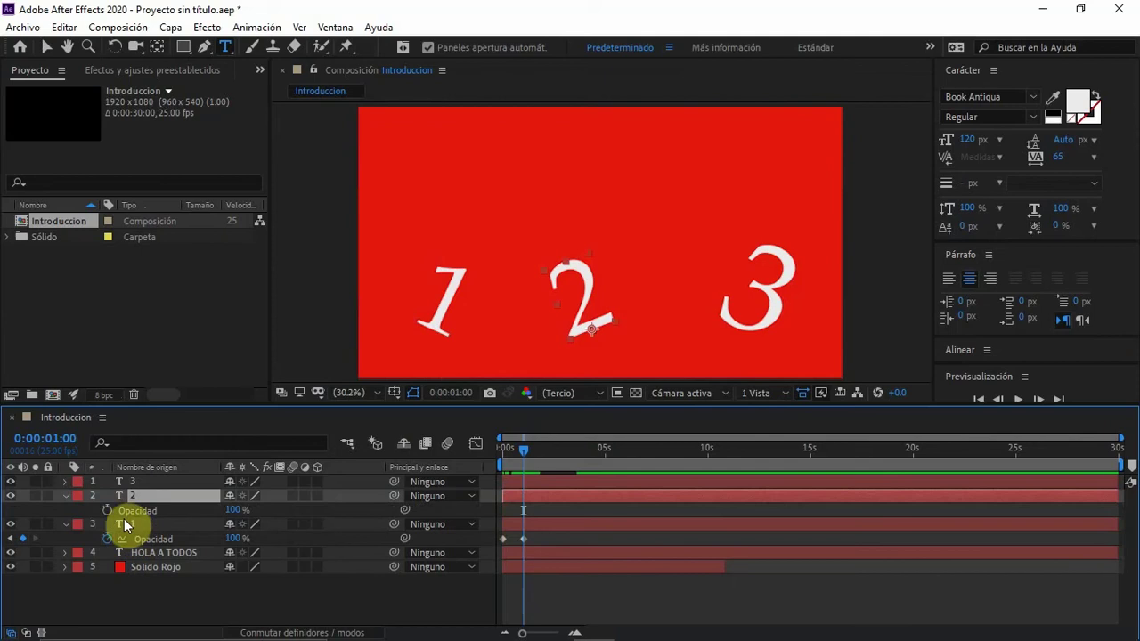
left_click(108, 510)
left_click(232, 510)
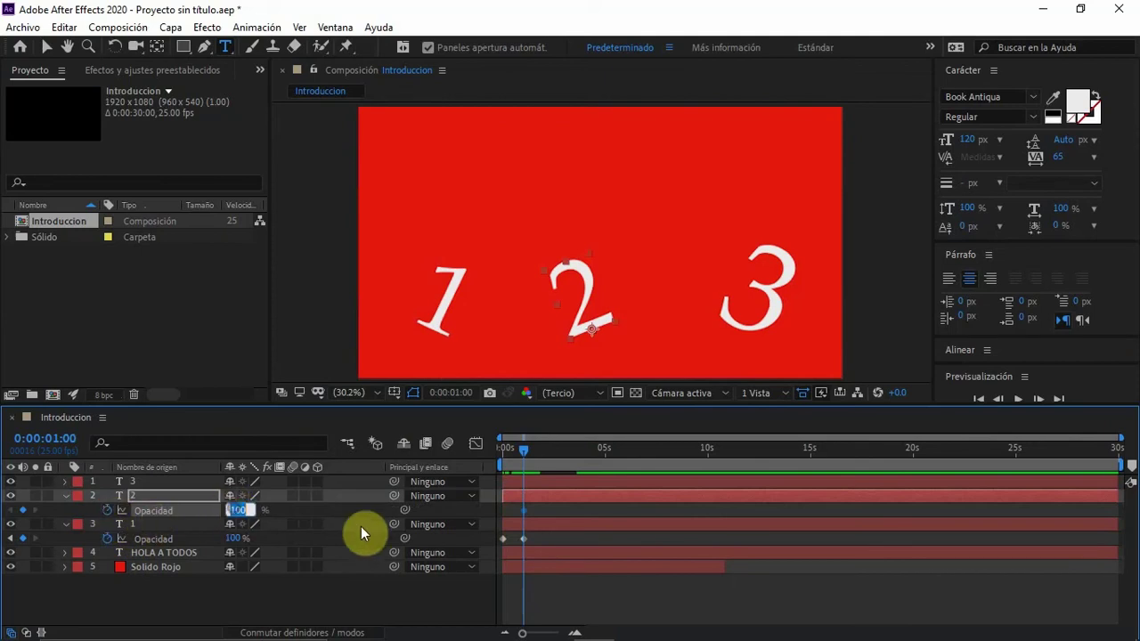
type("0")
- Add a 100% opacity keyframe to text layer 2 at 0:00:02:02
left_click_drag(526, 450, 545, 450)
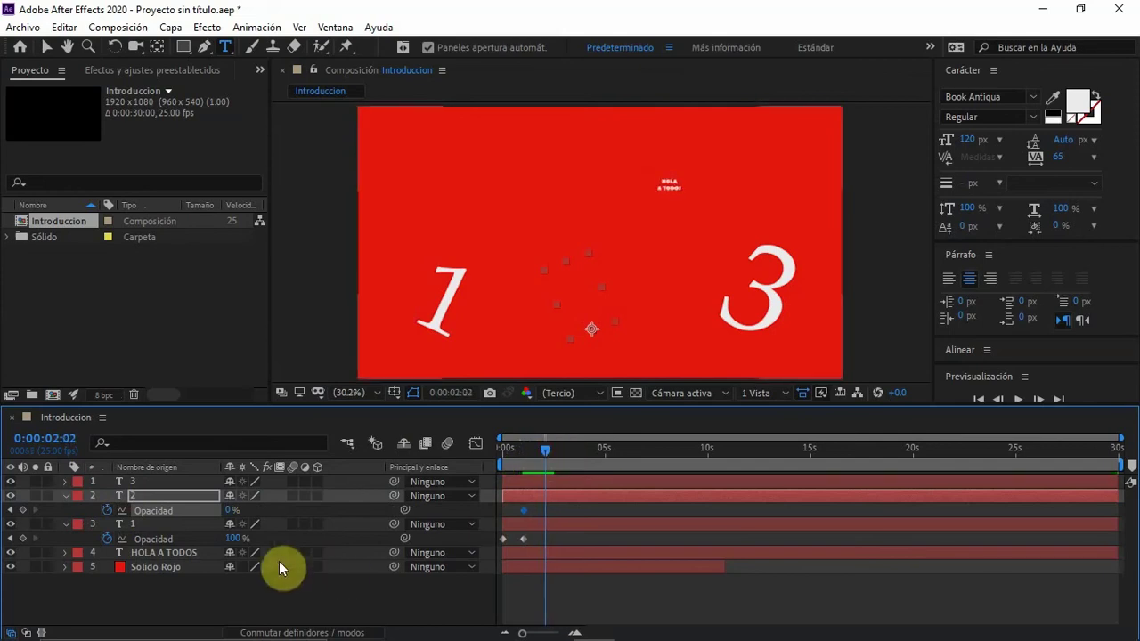
left_click(229, 506)
type("100")
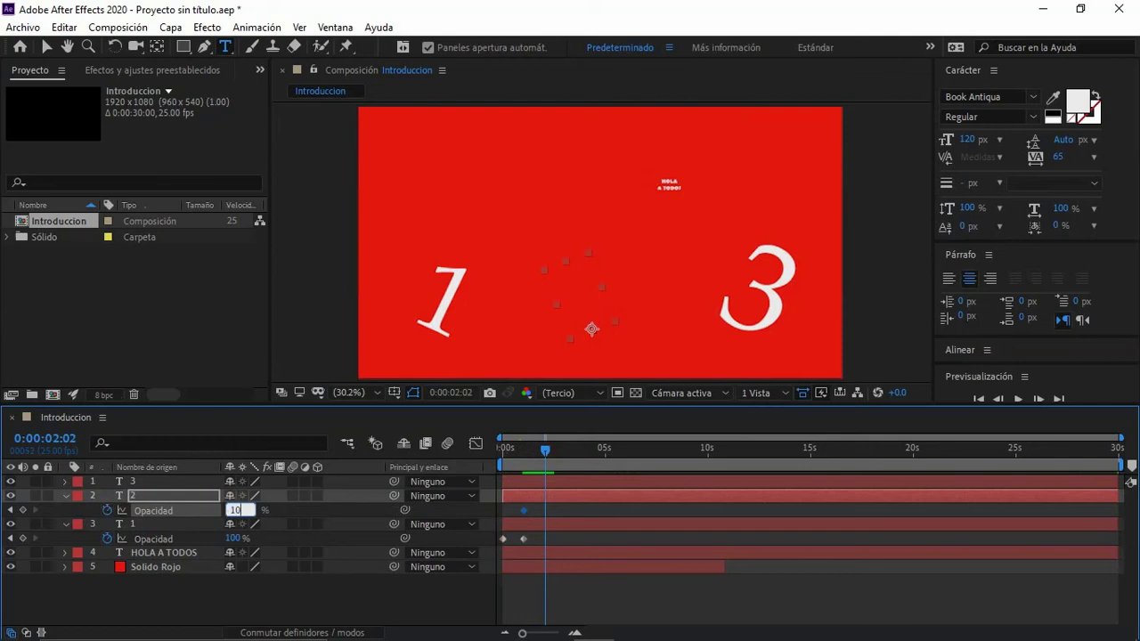
key("Return")
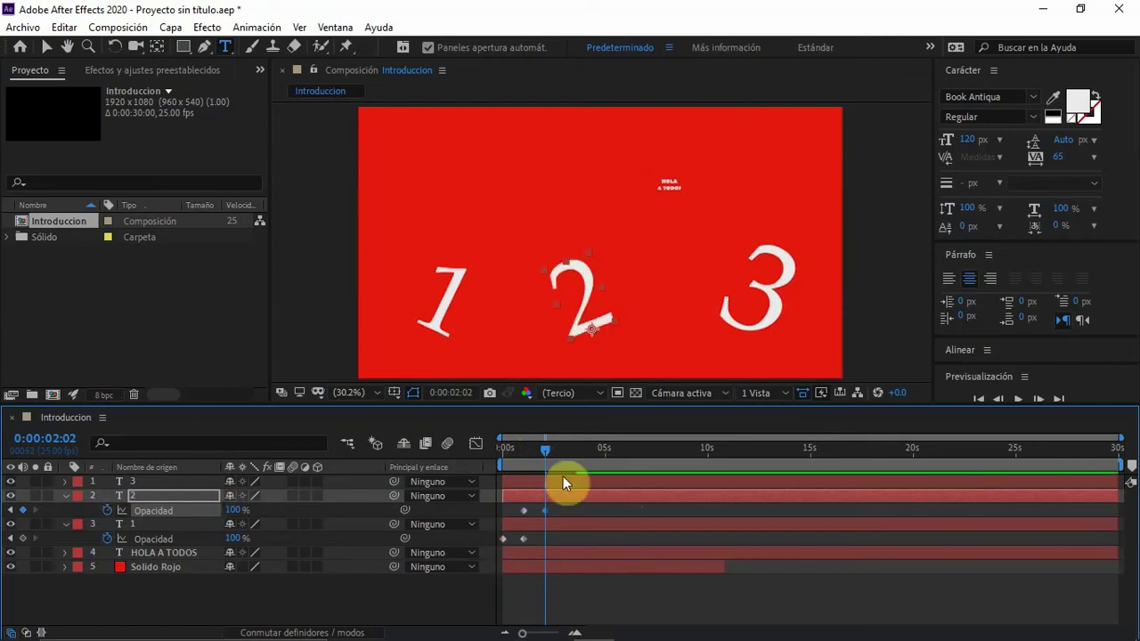
- Select text layer 3
left_click(139, 480)
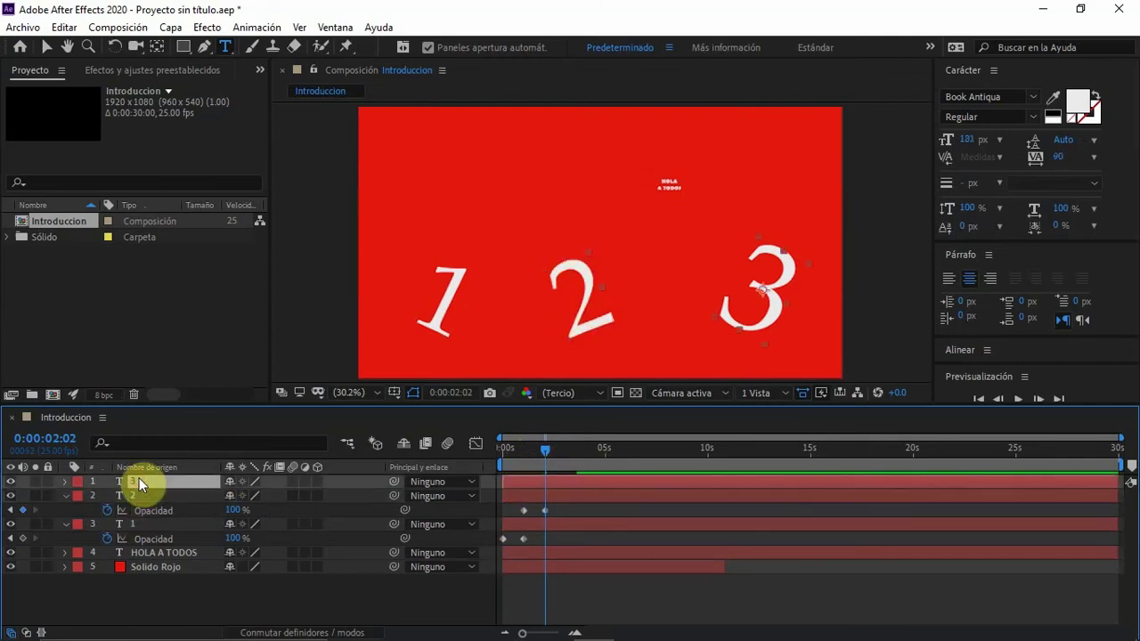
- Animate the opacity of text layer 3 from 0% at 0:00:02:02 to 100% at 0:00:03:01
key("t")
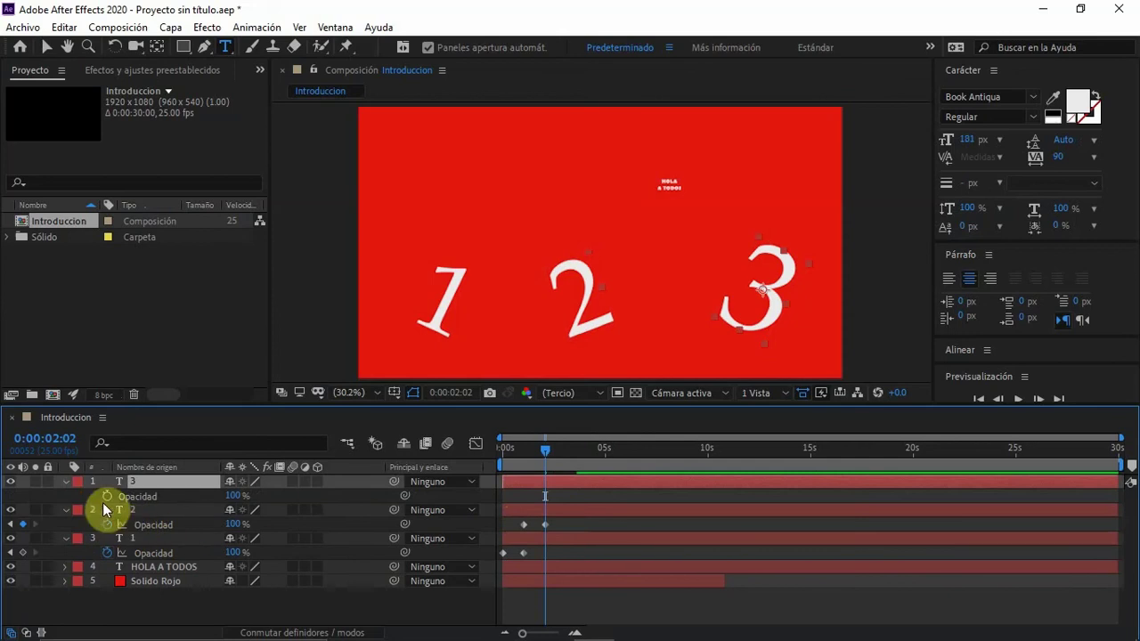
left_click(107, 496)
left_click(237, 496)
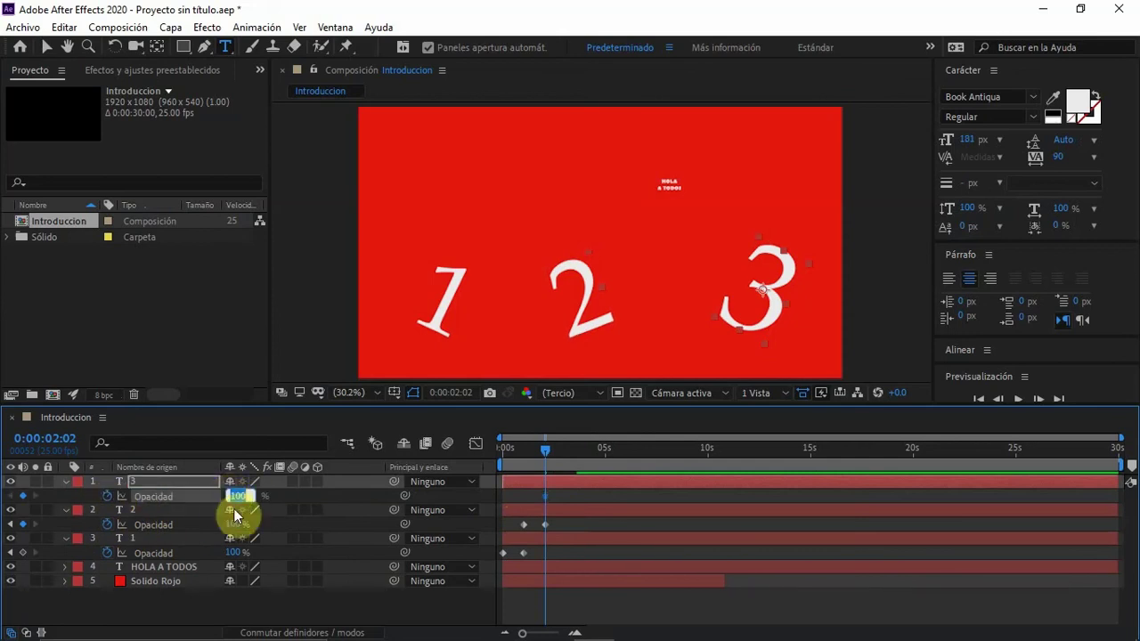
type("0")
left_click_drag(548, 451, 568, 445)
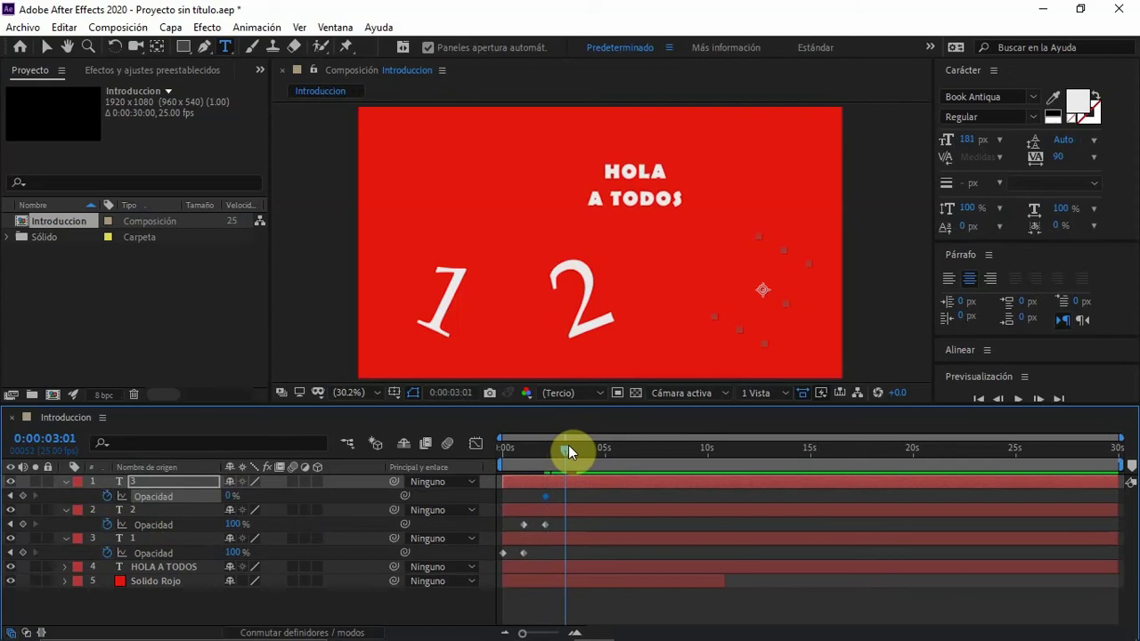
left_click(231, 496)
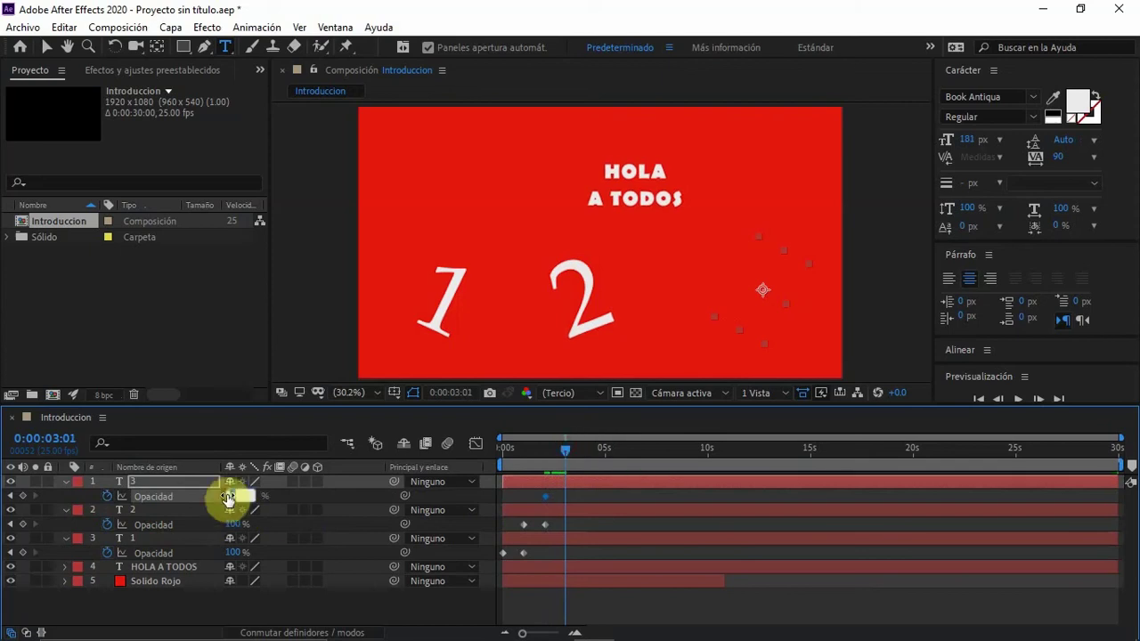
type("100")
key("Return")
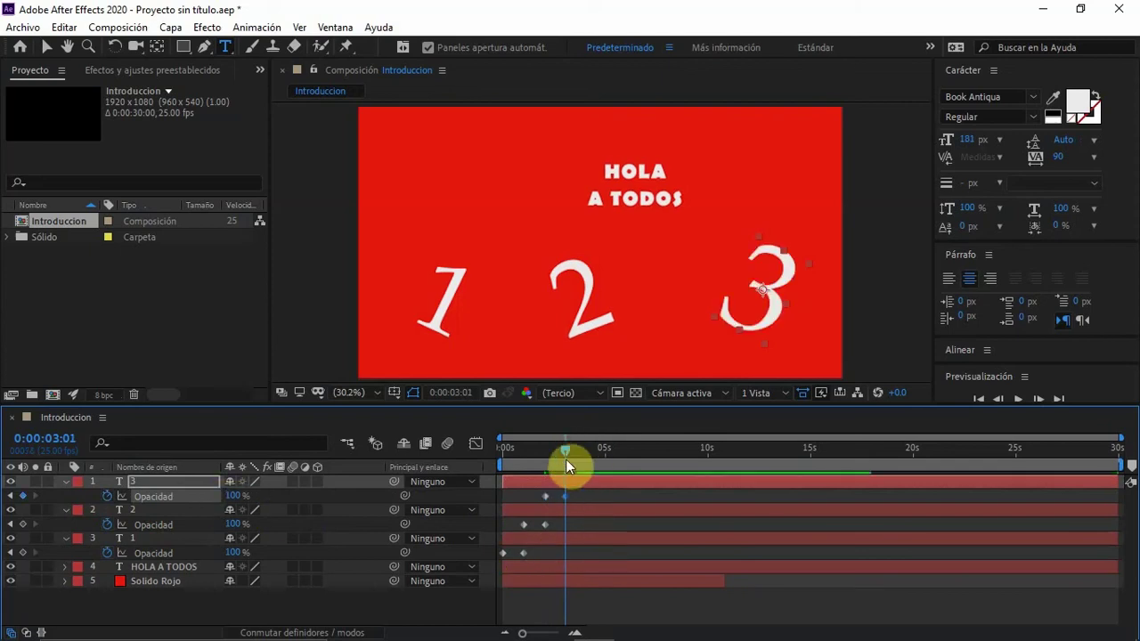
- Play the composition from the start to preview the numbers fading in
left_click_drag(567, 452, 472, 448)
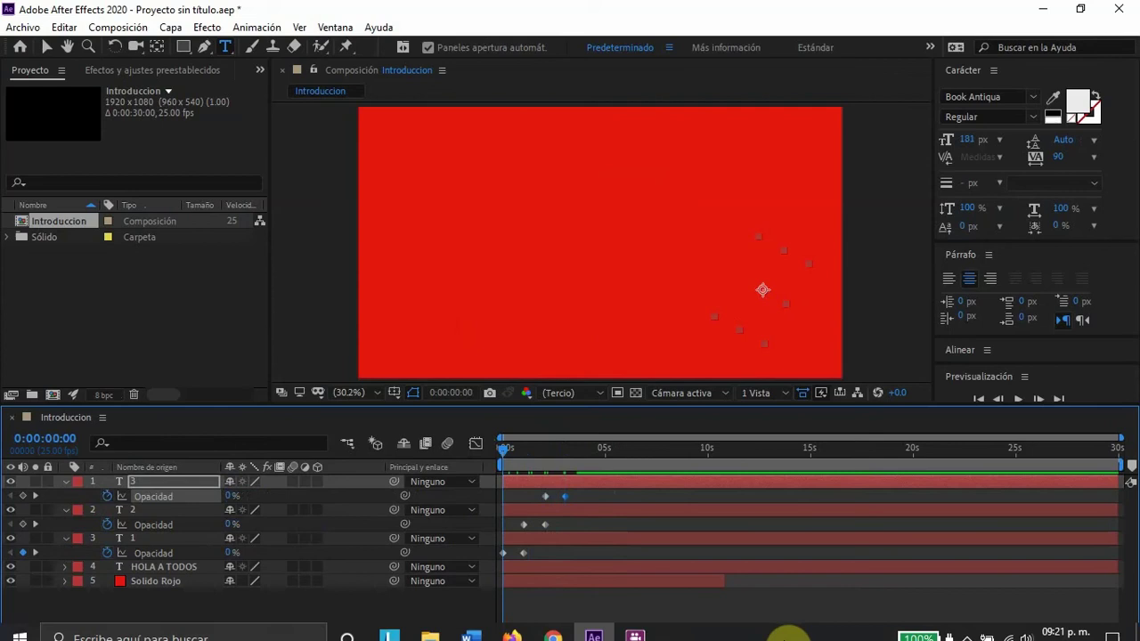
key("space")
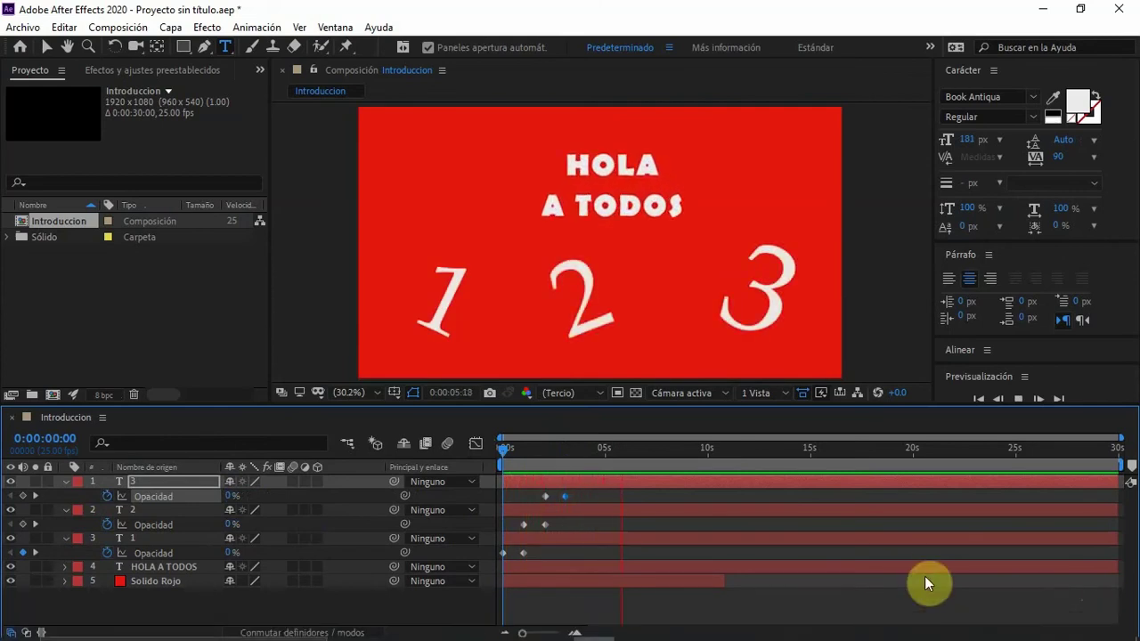
key("space")
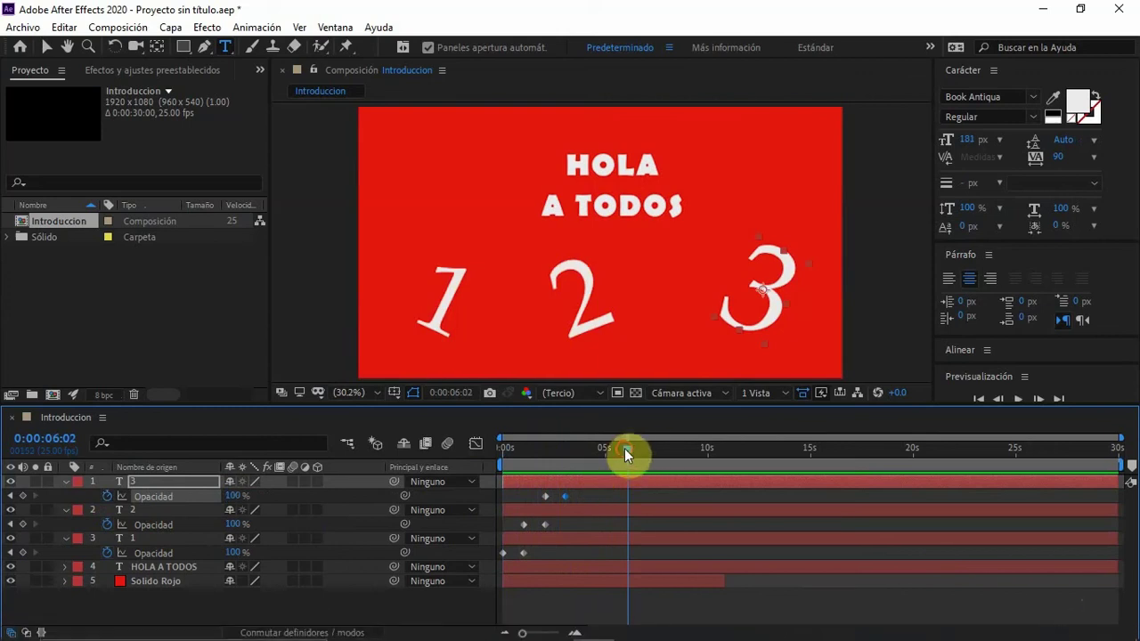
- Split all five layers at 0:00:10:01 and delete the portions after the cut
left_click_drag(626, 450, 705, 467)
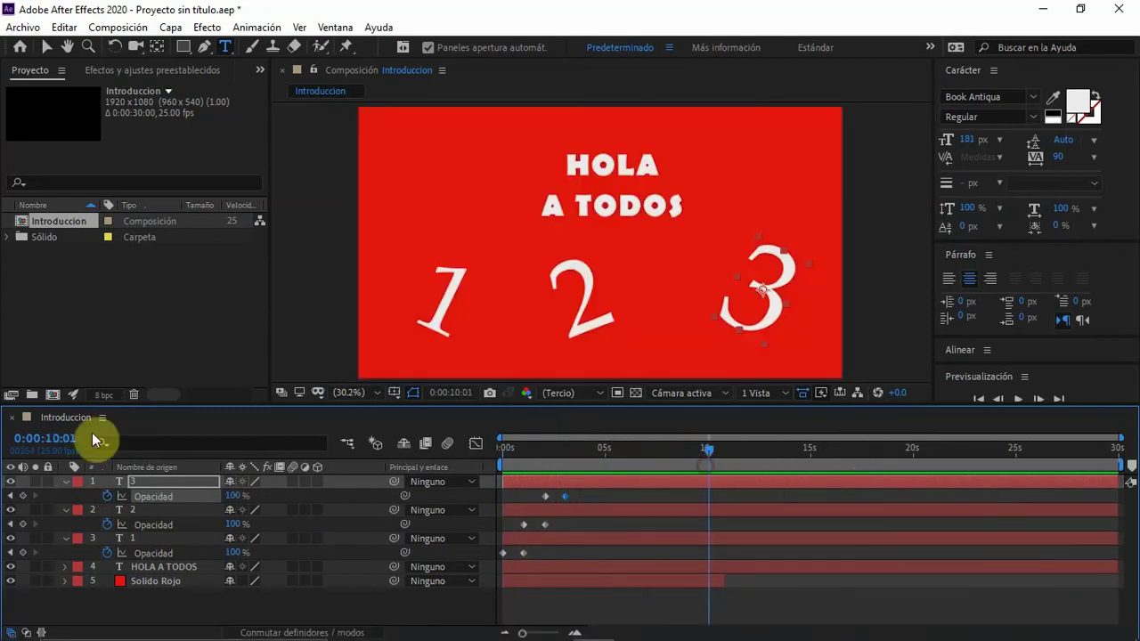
left_click(64, 481)
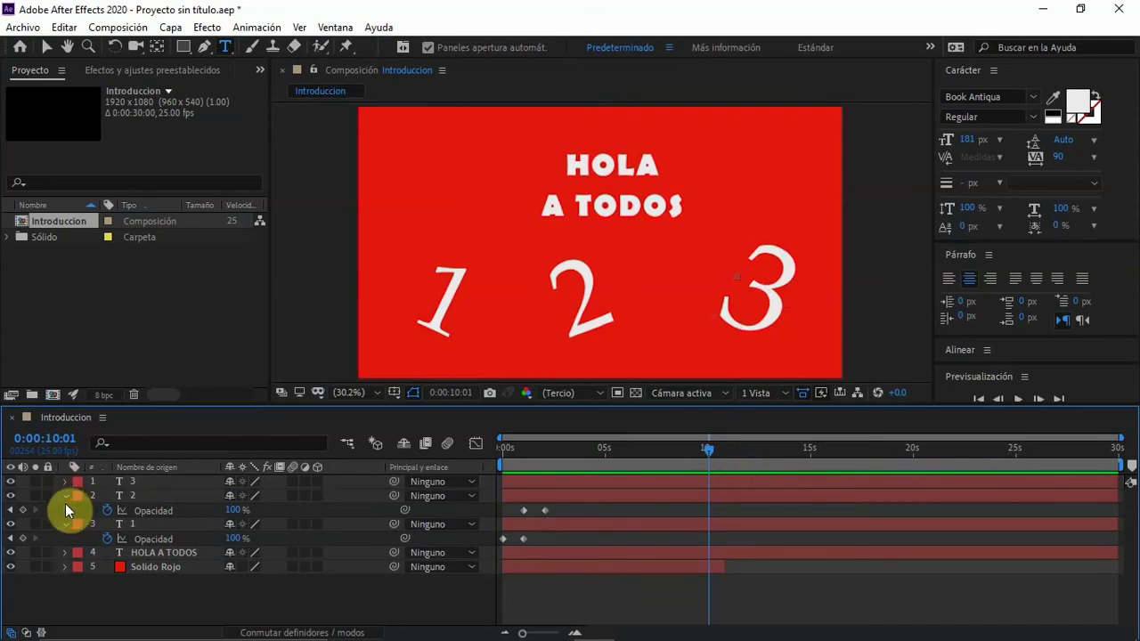
left_click(65, 496)
left_click(65, 510)
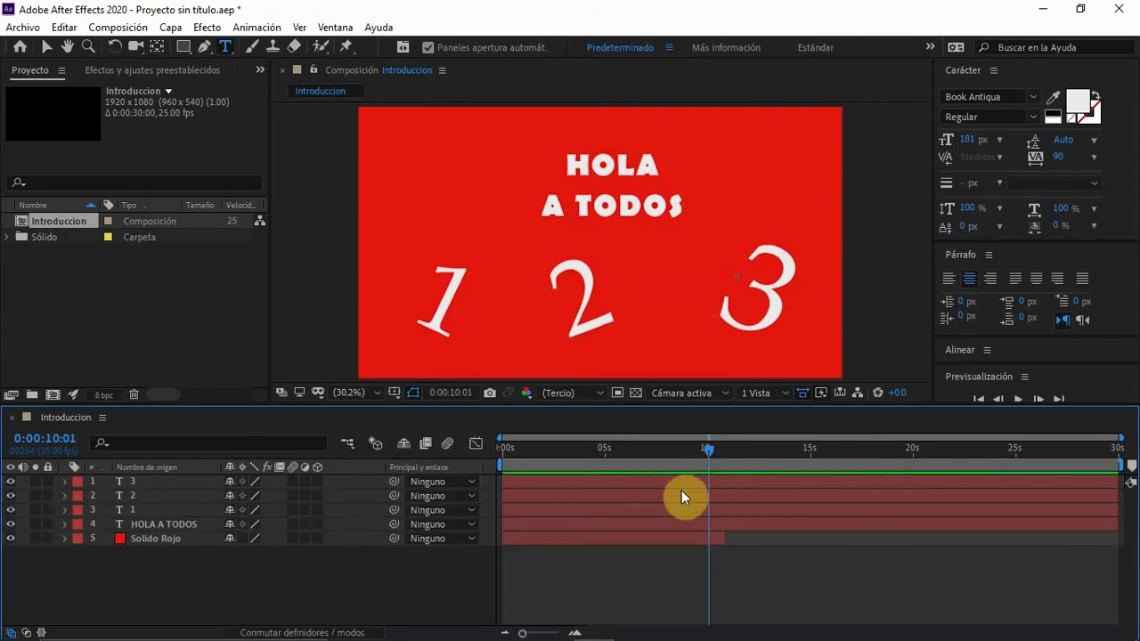
left_click(642, 482)
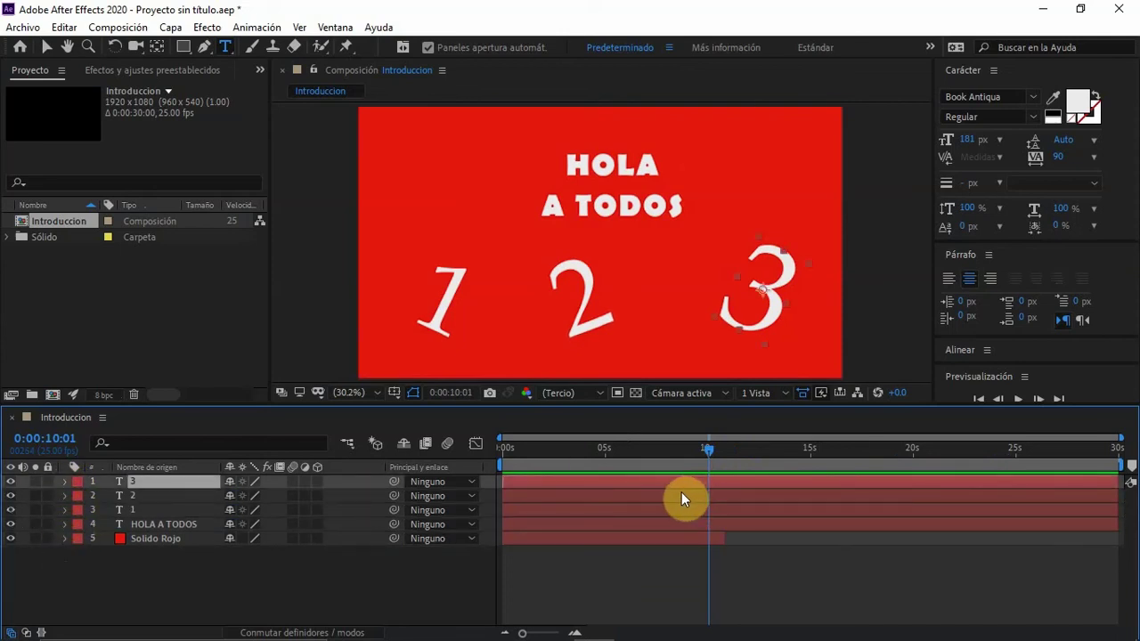
left_click(679, 495, "shift")
left_click(690, 506, "shift")
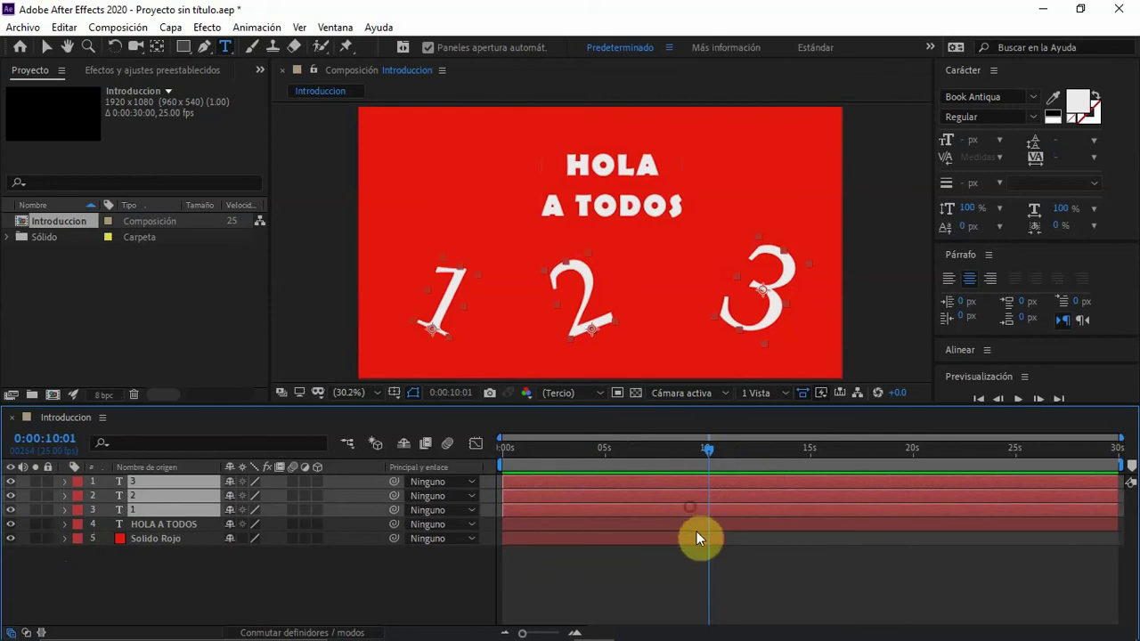
left_click(697, 523, "shift")
left_click(696, 538, "shift")
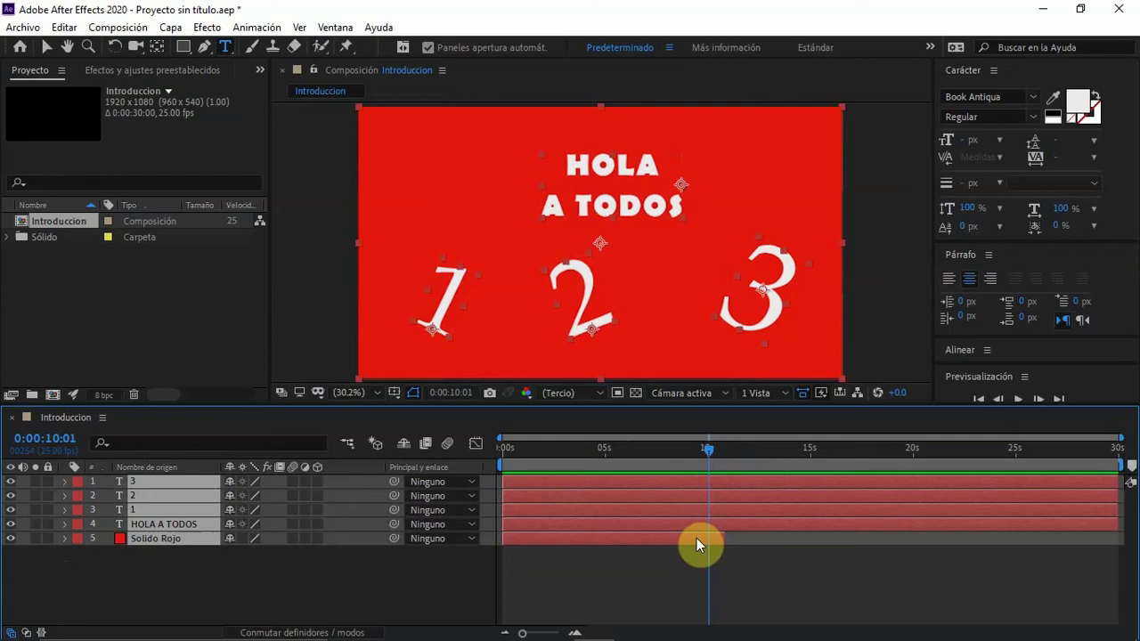
key("ctrl+shift+d")
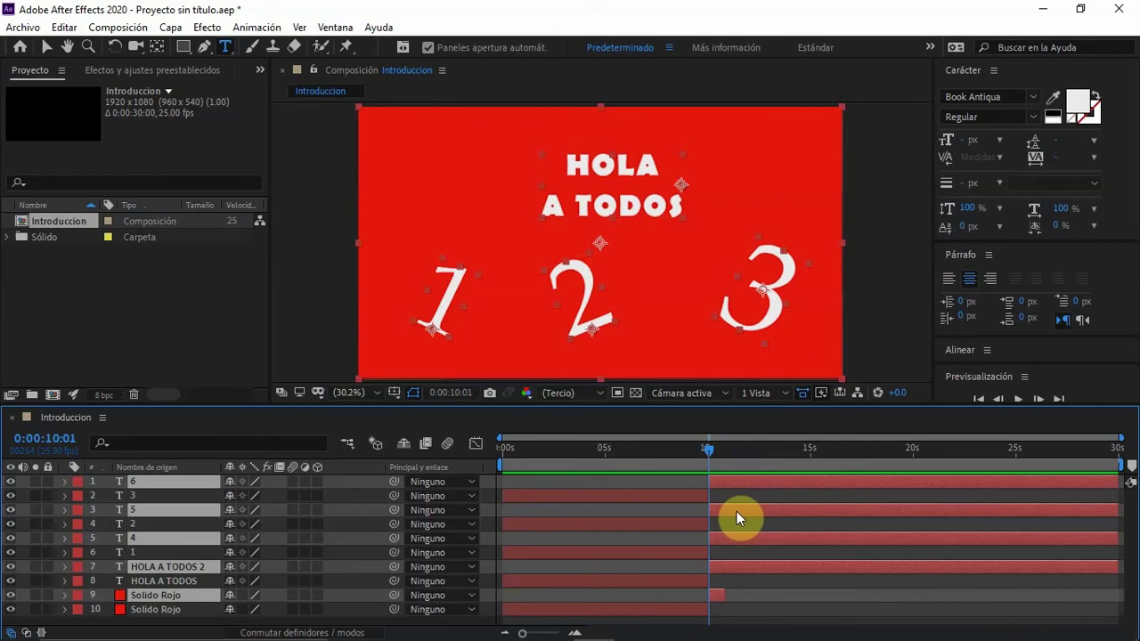
key("Delete")
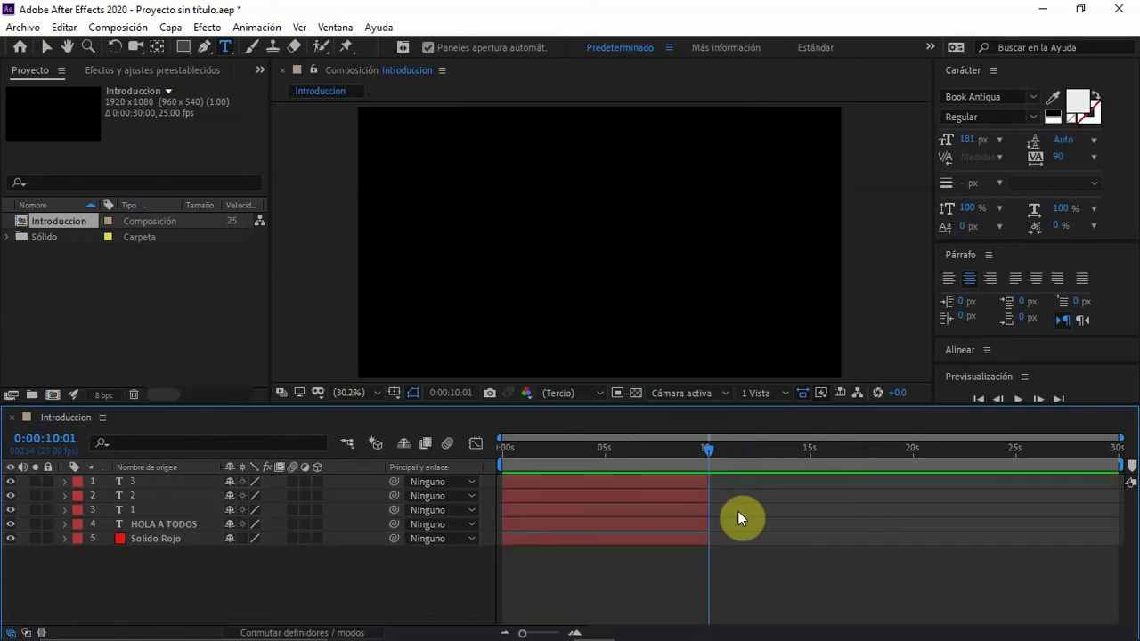
- Return to the start of the timeline and undo the deletion and the layer split
left_click_drag(692, 453, 499, 472)
key("ctrl+z")
key("ctrl+z")
key("ctrl+z")
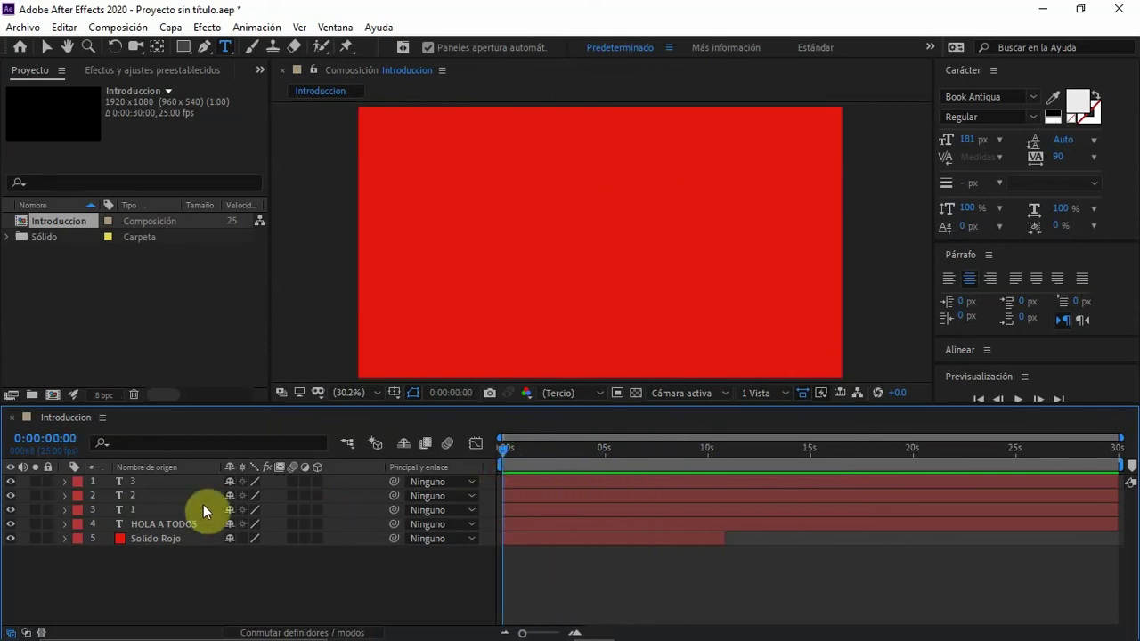
- Reveal the opacity of text layer 3 and delete both of its keyframes
left_click(148, 478)
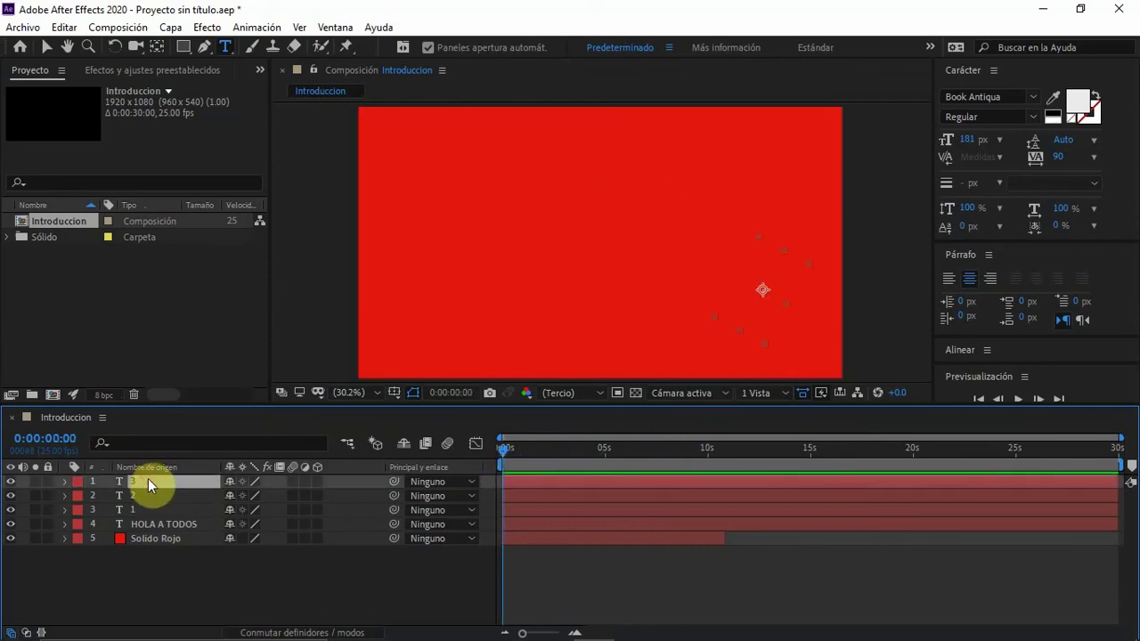
key("t")
left_click_drag(574, 492, 545, 502)
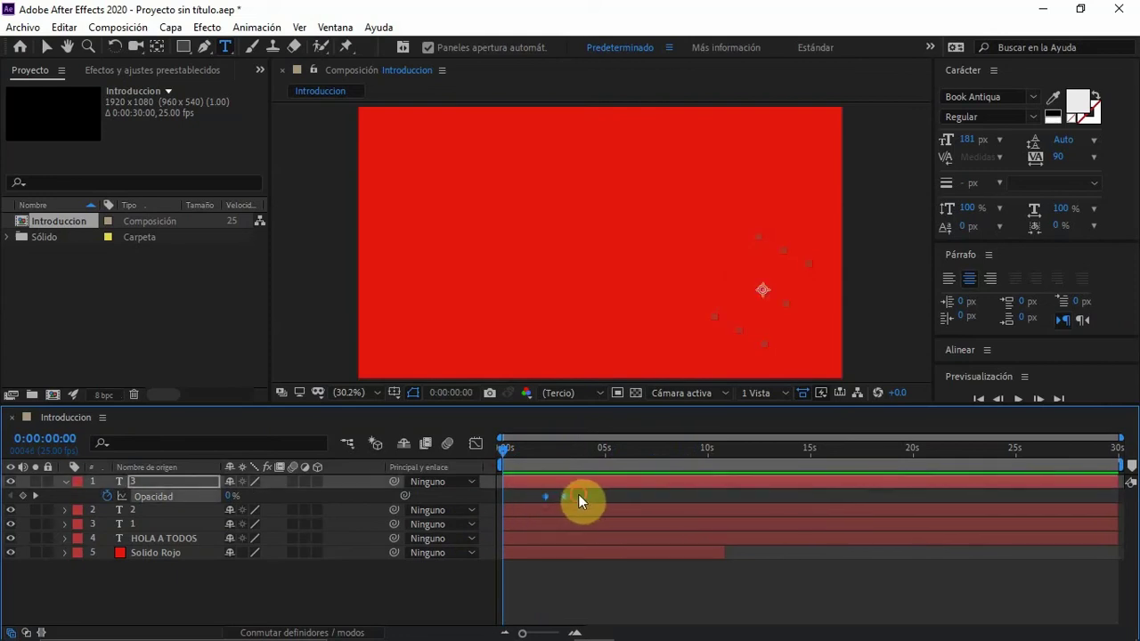
left_click_drag(578, 494, 538, 501)
key("Delete")
- Reveal the opacity of text layer 2 and delete both of its keyframes
left_click(141, 510)
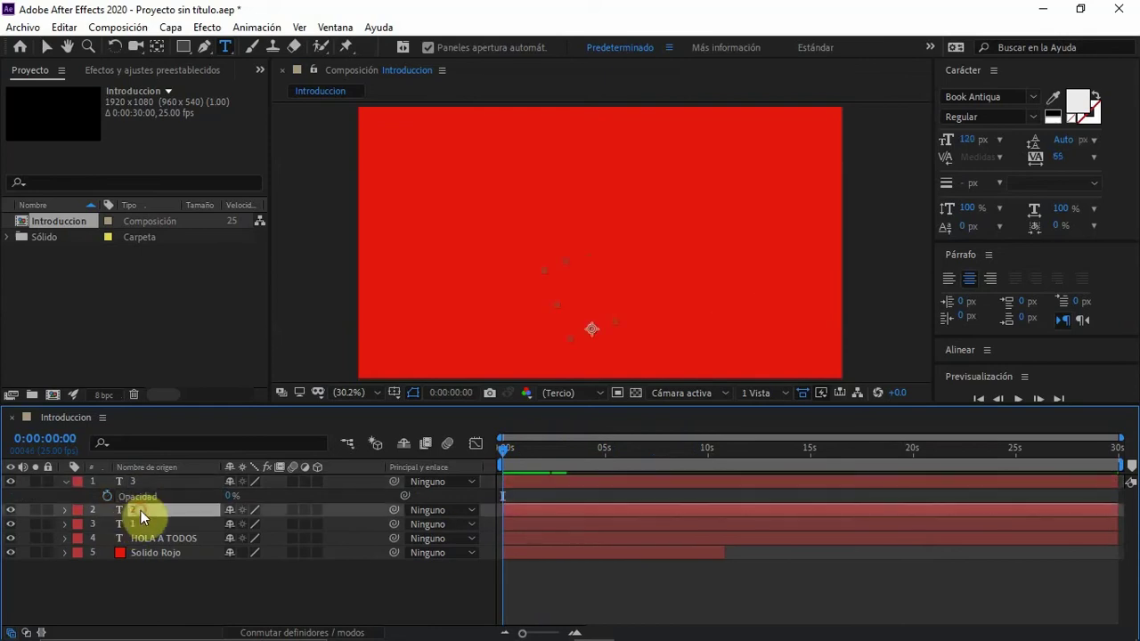
key("t")
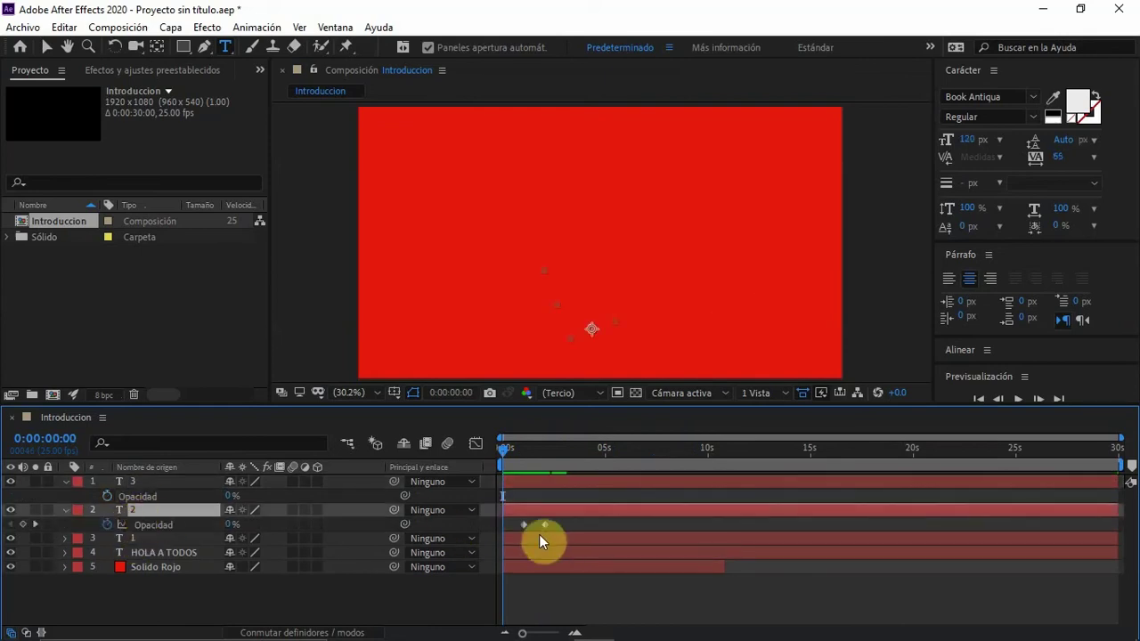
left_click_drag(557, 520, 516, 527)
key("Delete")
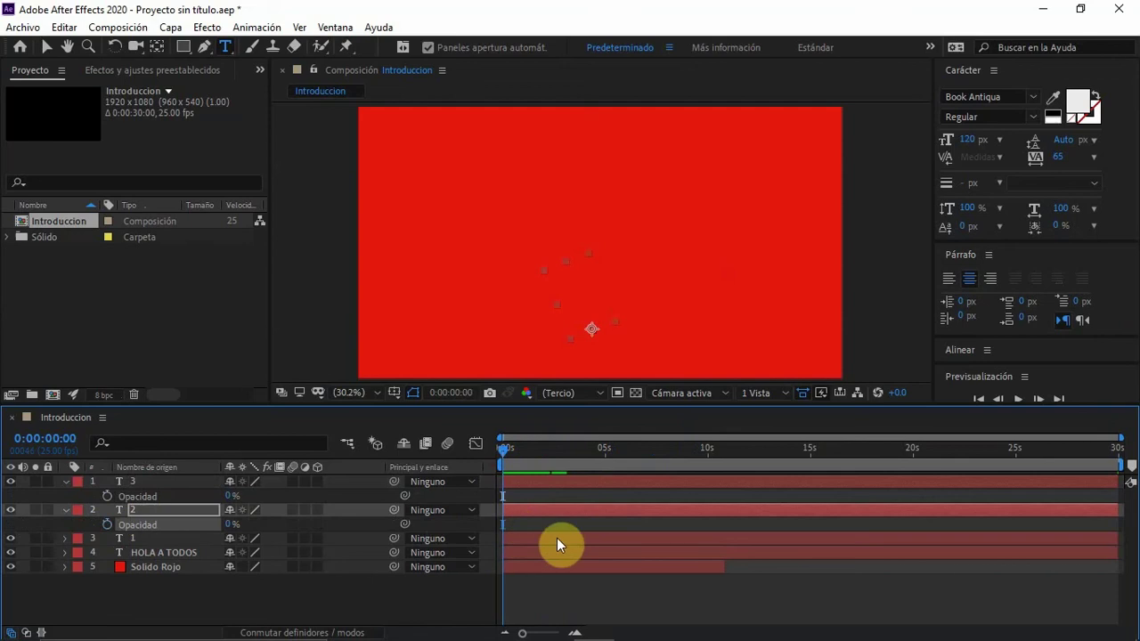
- Reveal the opacity of text layer 1 and delete both of its keyframes
left_click(528, 539)
key("t")
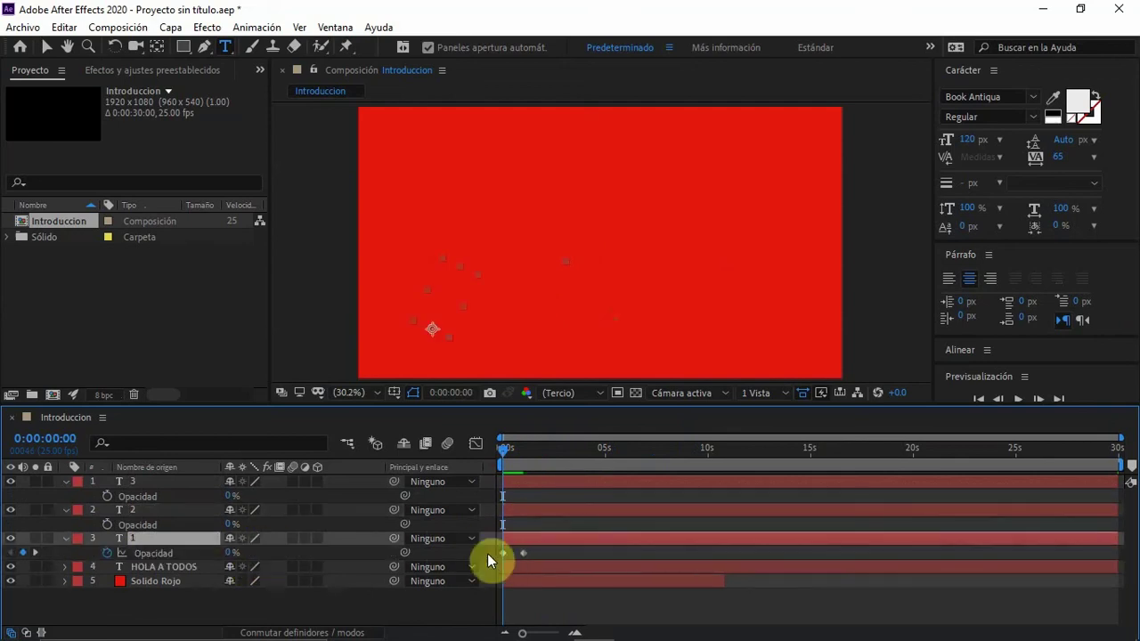
left_click_drag(544, 547, 495, 559)
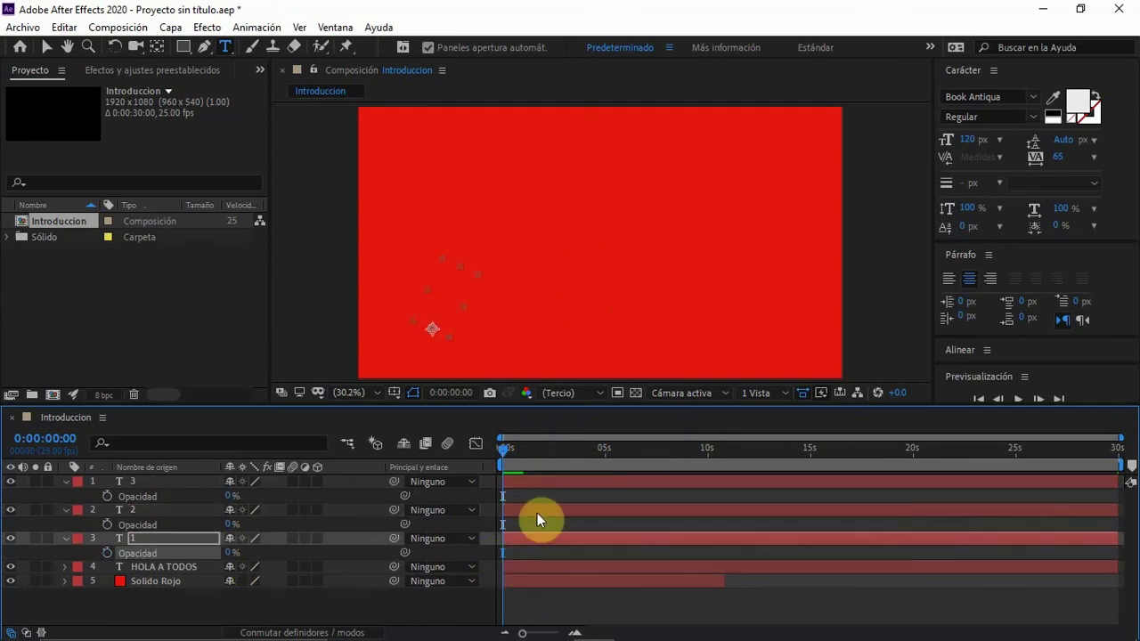
key("Delete")
- Set the opacity of text layers 1, 2 and 3 to 100%
left_click_drag(500, 453, 473, 466)
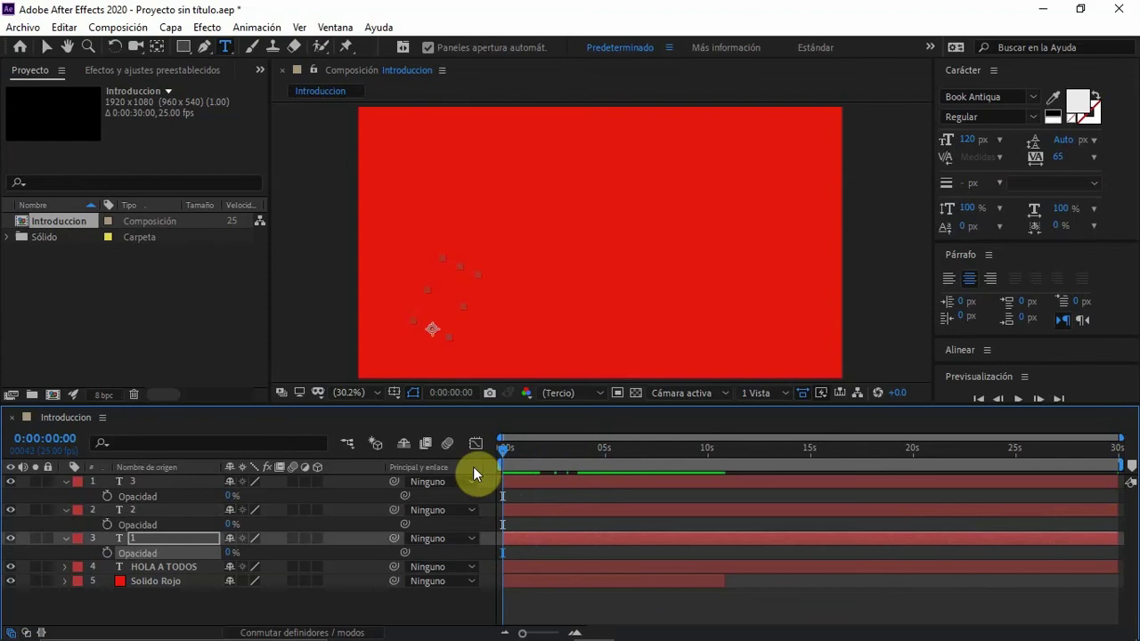
left_click(223, 557)
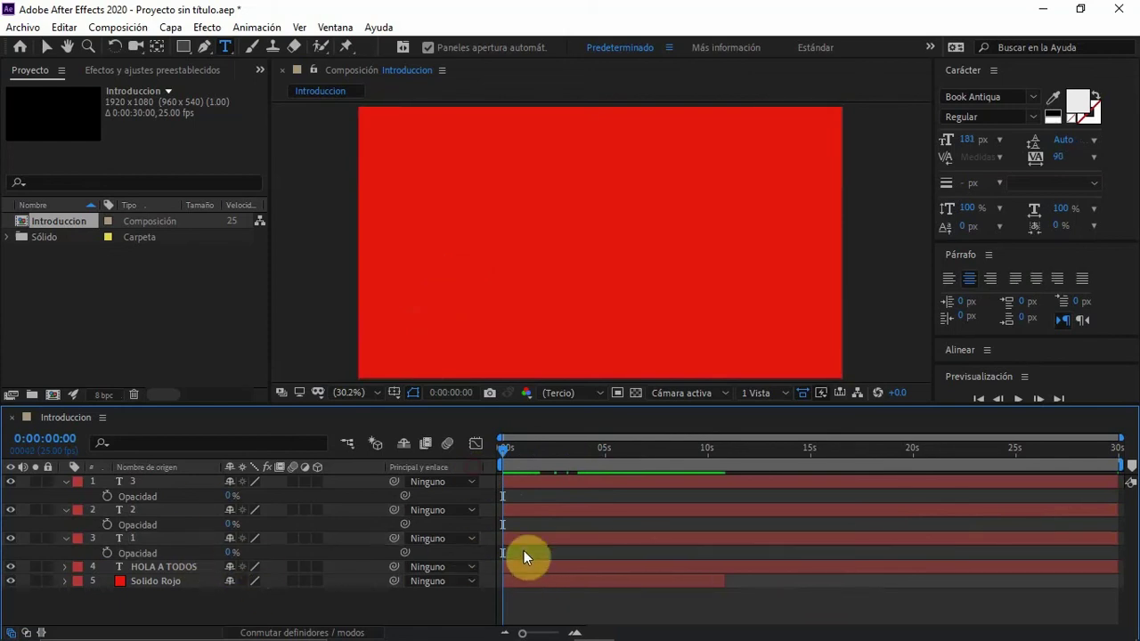
left_click(230, 553)
type("100")
left_click(232, 524)
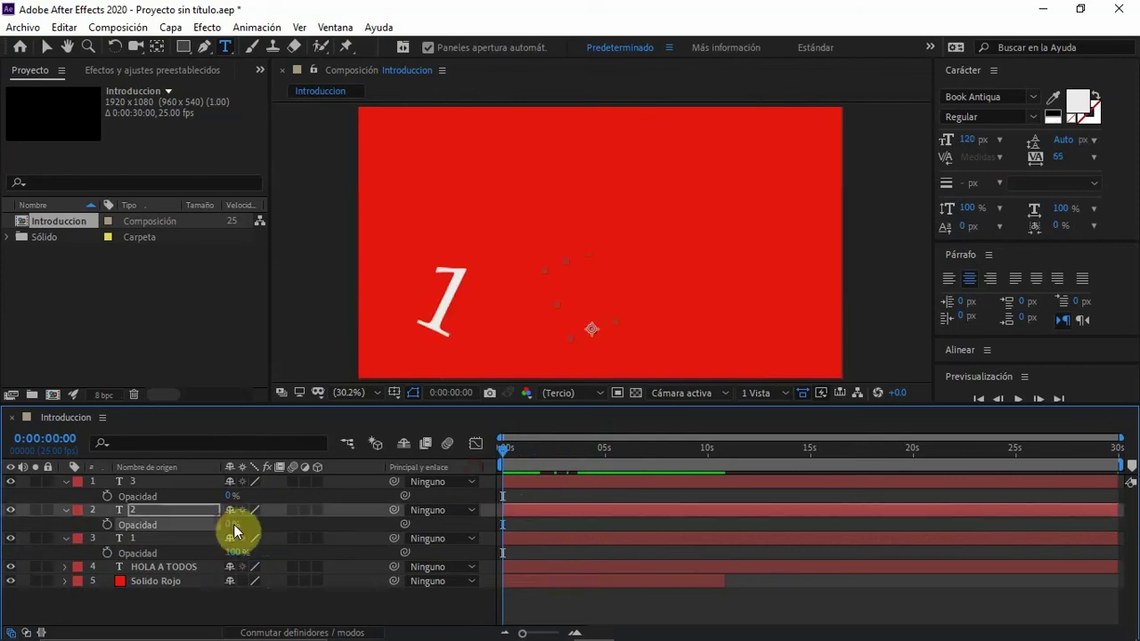
type("100")
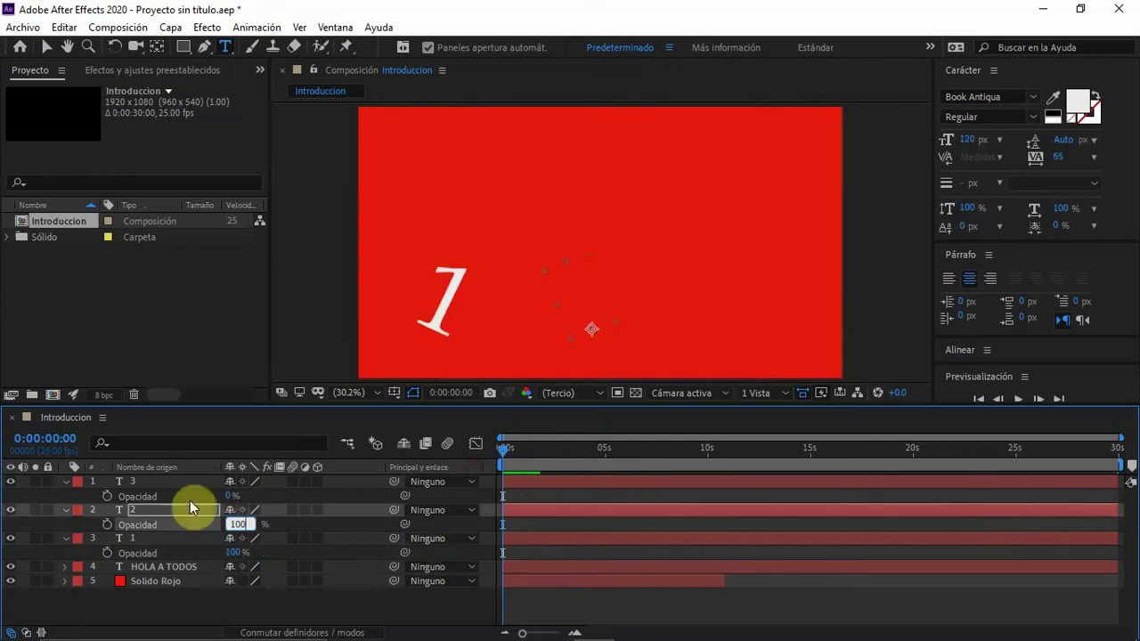
left_click(230, 496)
type("100")
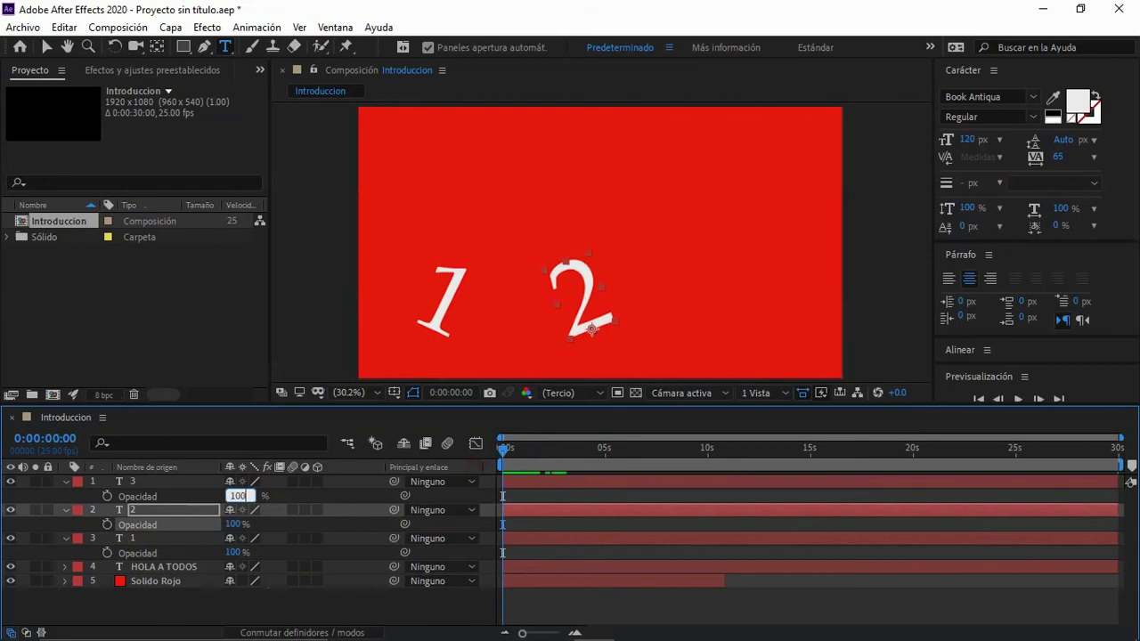
key("Return")
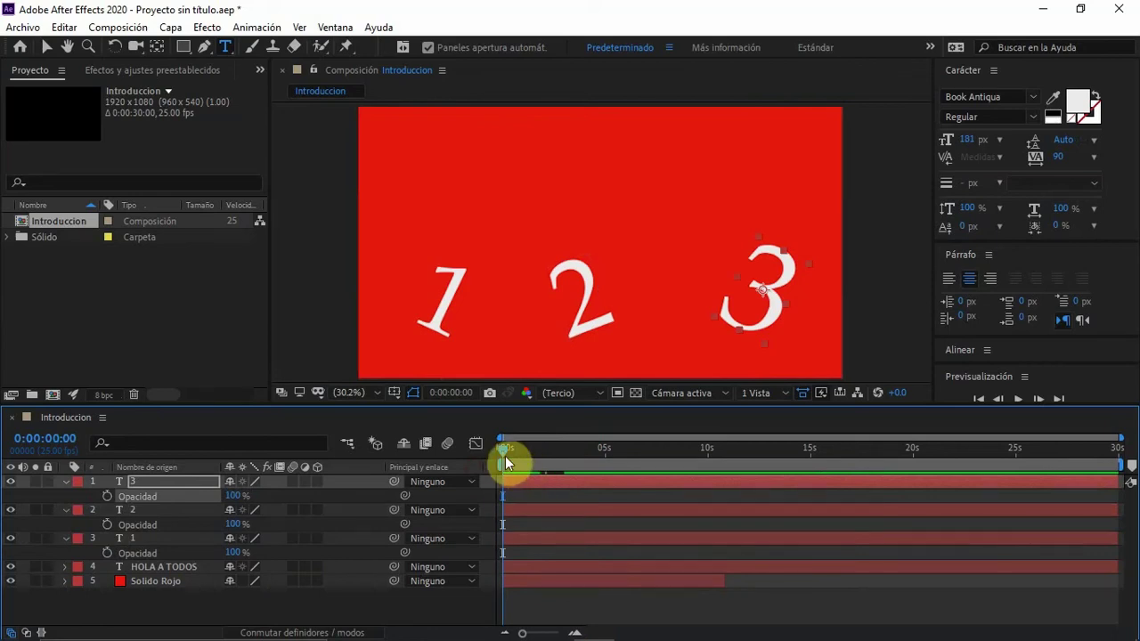
- Collapse the three number layers and shift text layer 3 to start at about 3 seconds
mouse_move(502, 451)
left_mouse_down()
mouse_move(595, 452)
mouse_move(503, 454)
left_mouse_up()
left_click(66, 482)
left_click(65, 497)
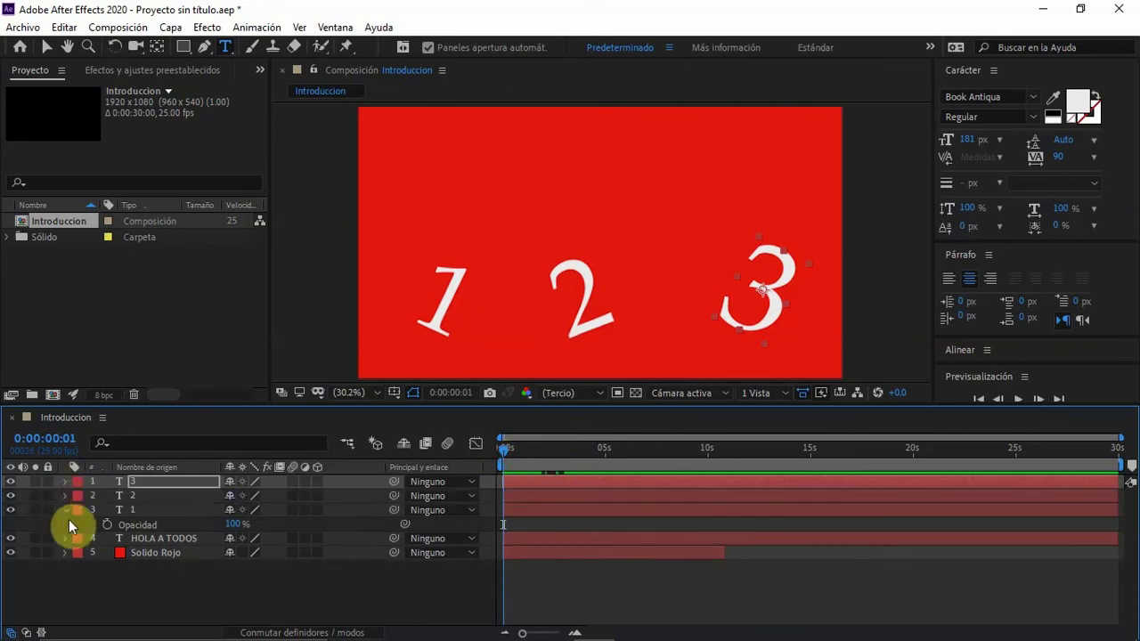
left_click(64, 513)
left_click_drag(522, 485, 622, 476)
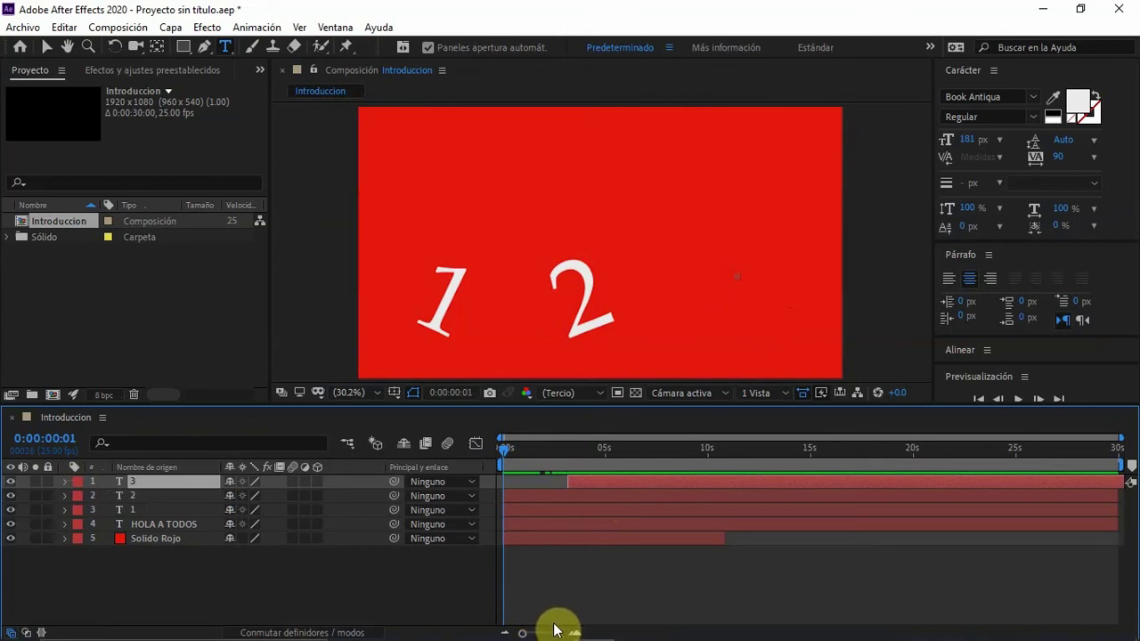
- Examine the layer bars' start times on the timeline at closer and wider time scales
left_click_drag(522, 633, 536, 634)
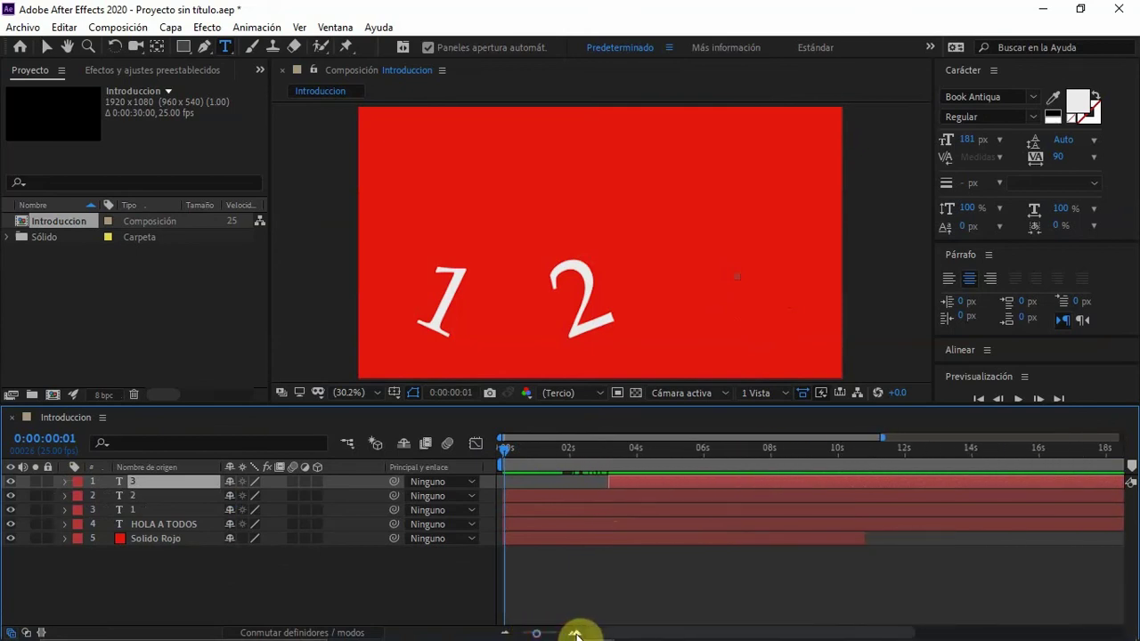
left_click_drag(535, 634, 546, 634)
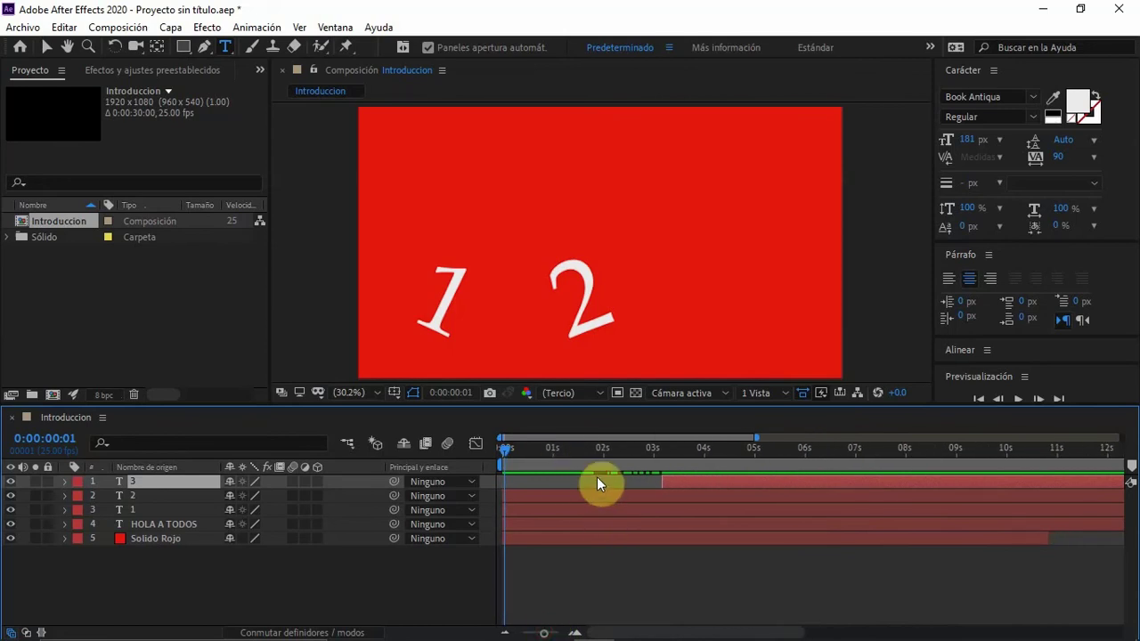
scroll(605, 465, "up", 1)
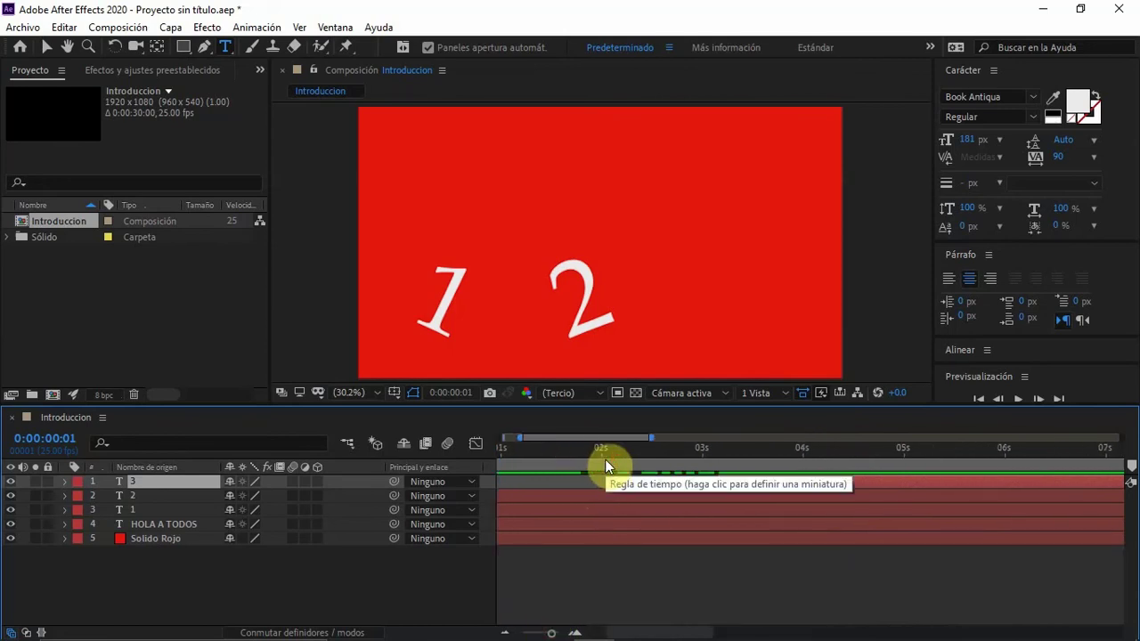
scroll(605, 465, "down", 3)
scroll(604, 464, "up", 2)
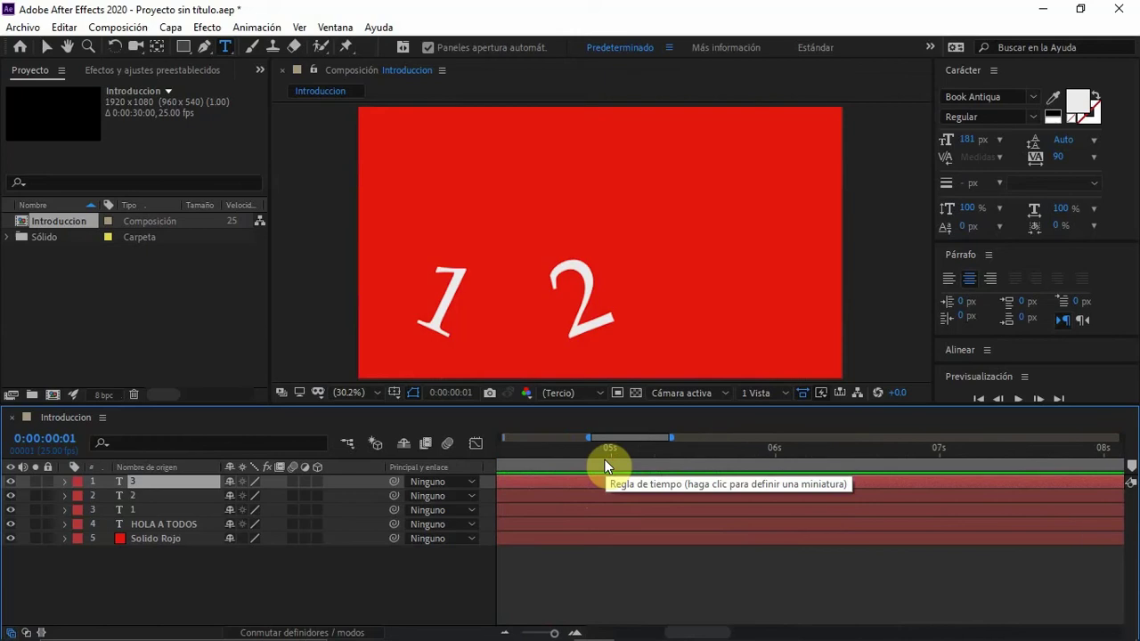
scroll(604, 465, "down", 3)
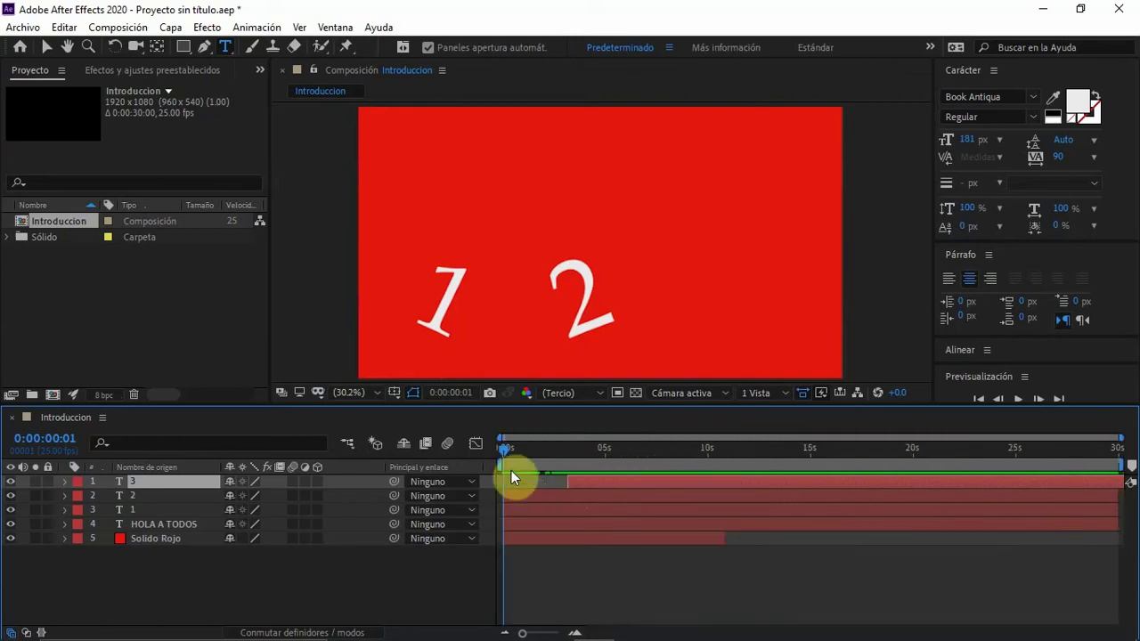
scroll(543, 460, "up", 2)
scroll(543, 465, "down", 2)
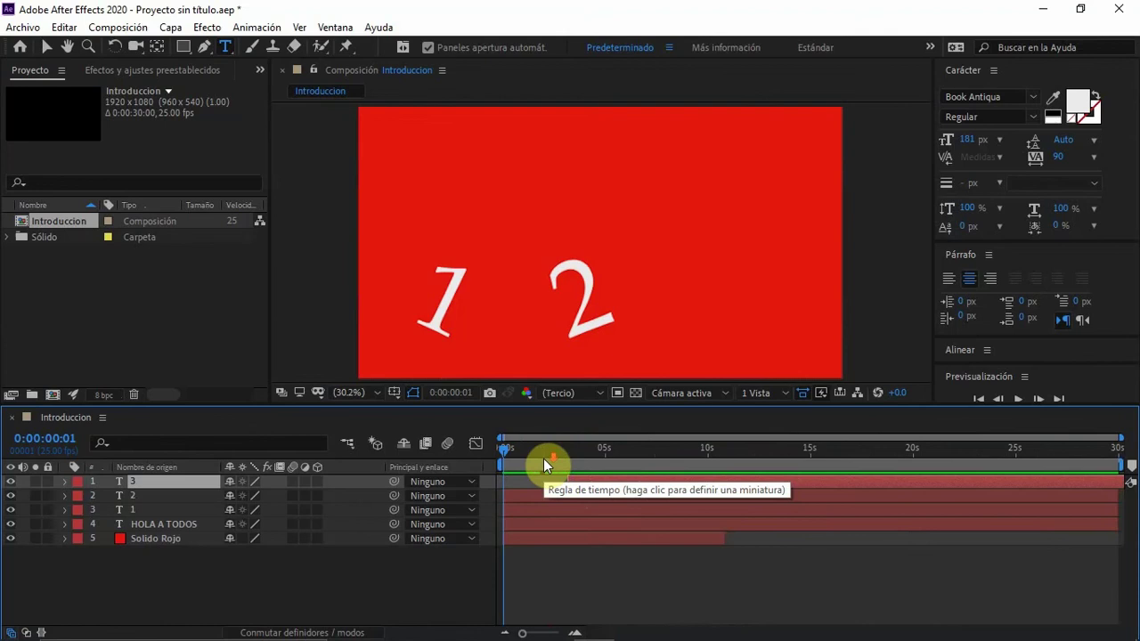
scroll(543, 460, "up", 3)
scroll(543, 461, "down", 3)
scroll(551, 485, "up", 5)
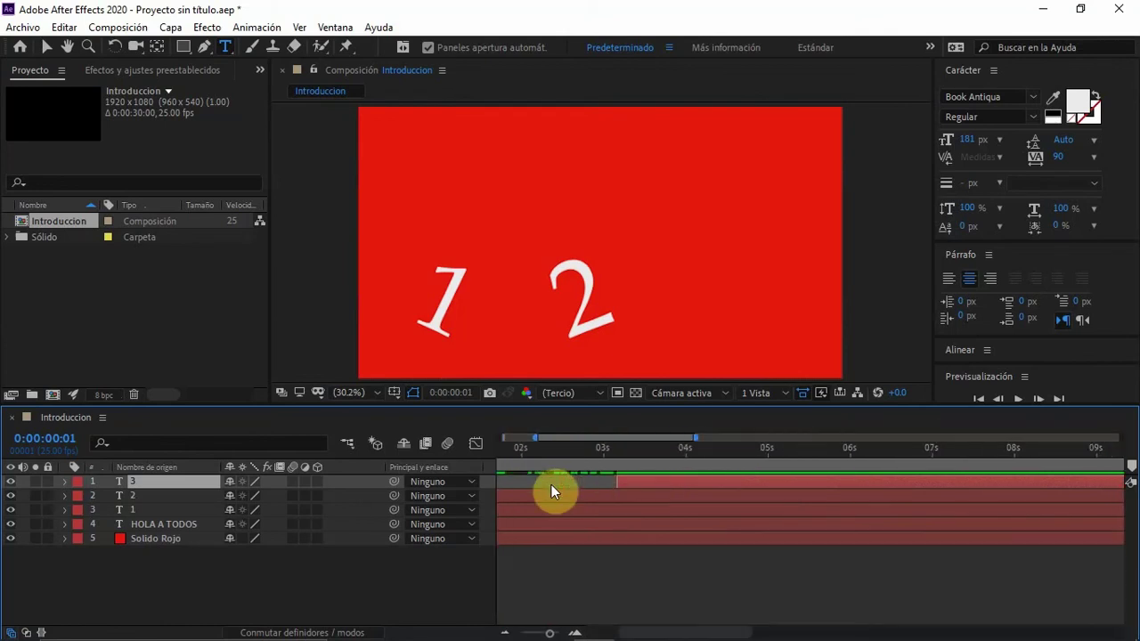
- Stagger the number layers so that text 1 starts at 1 s, text 2 at 2 s and text 3 at 3 s
left_click_drag(536, 447, 666, 501)
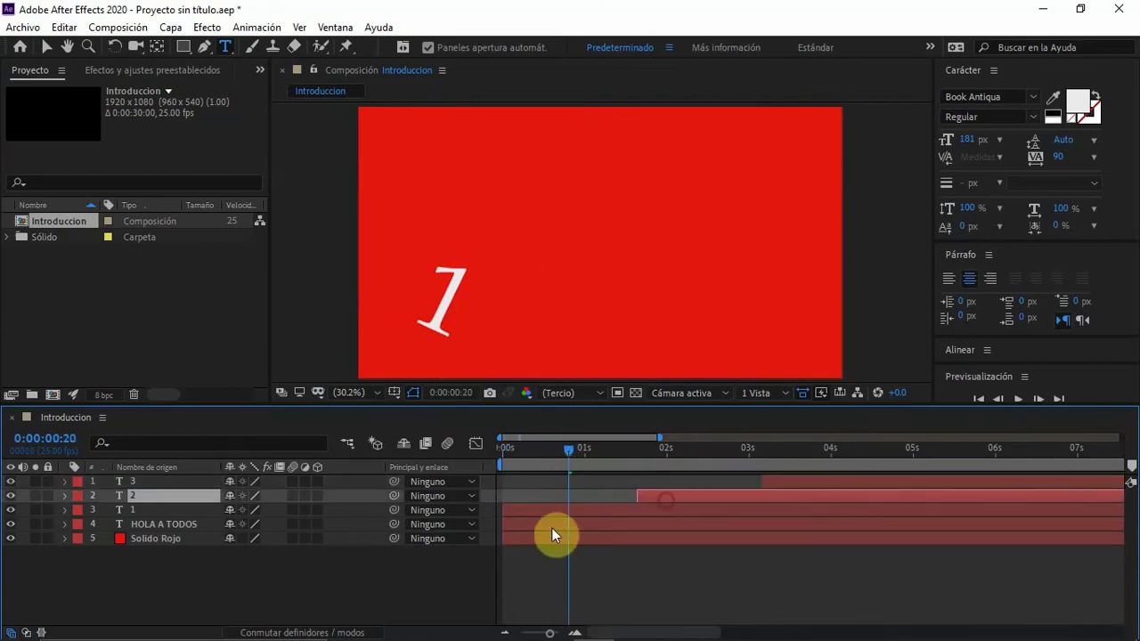
left_click_drag(515, 510, 598, 512)
left_click(587, 450)
left_click(666, 456)
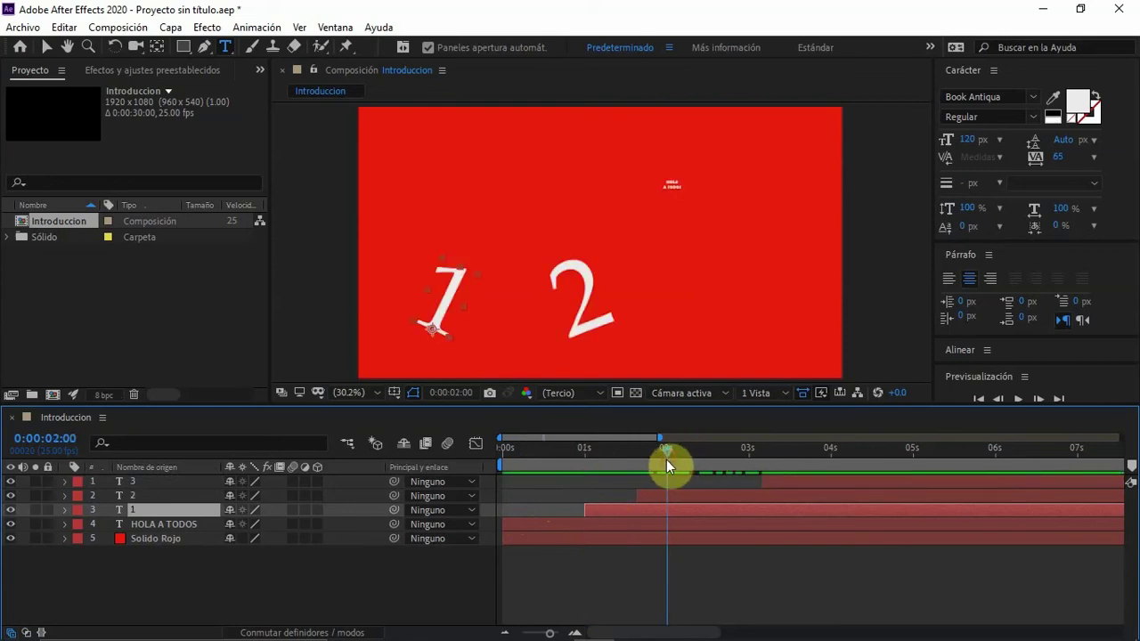
left_click_drag(668, 496, 698, 496)
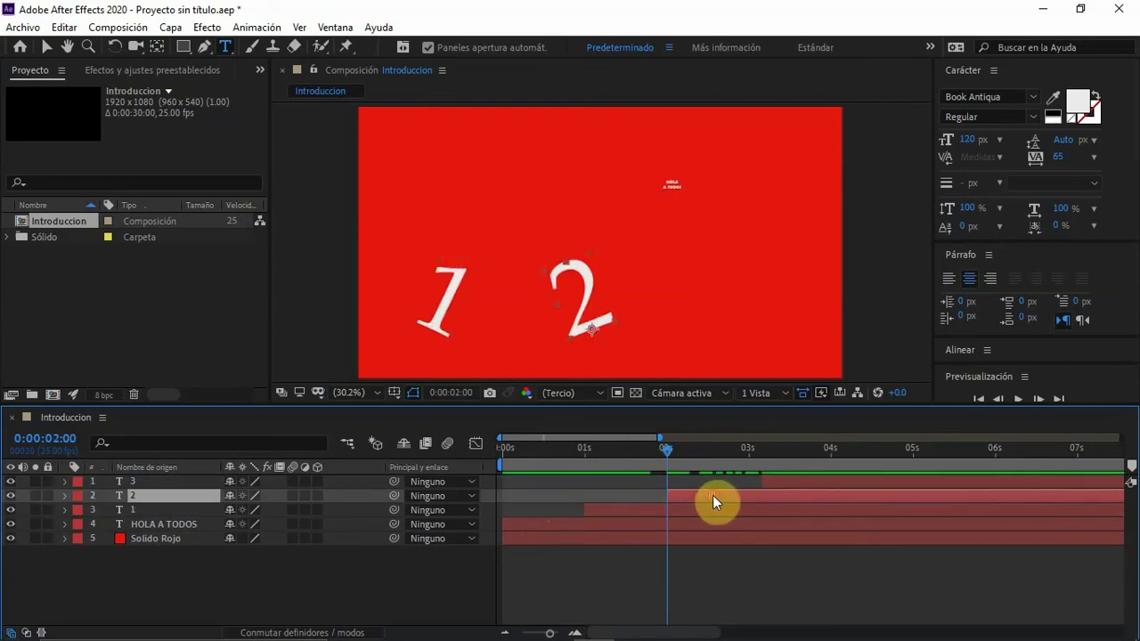
left_click_drag(760, 449, 766, 482)
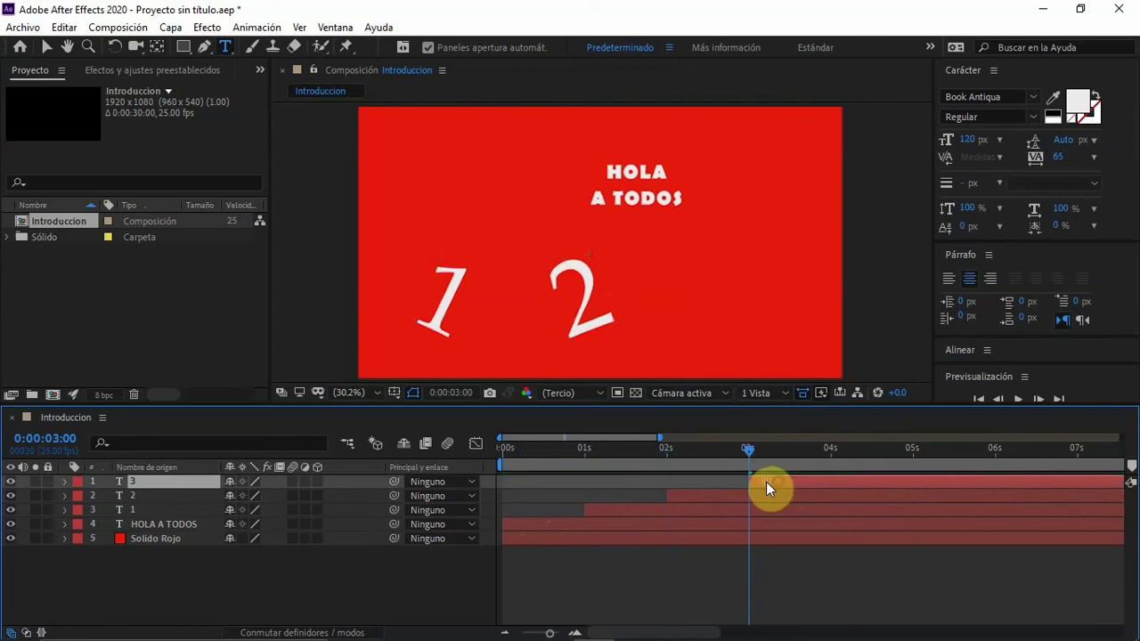
- Preview the composition from 0 s to past 3 s to check the staggered appearance of the numbers
left_click(504, 450)
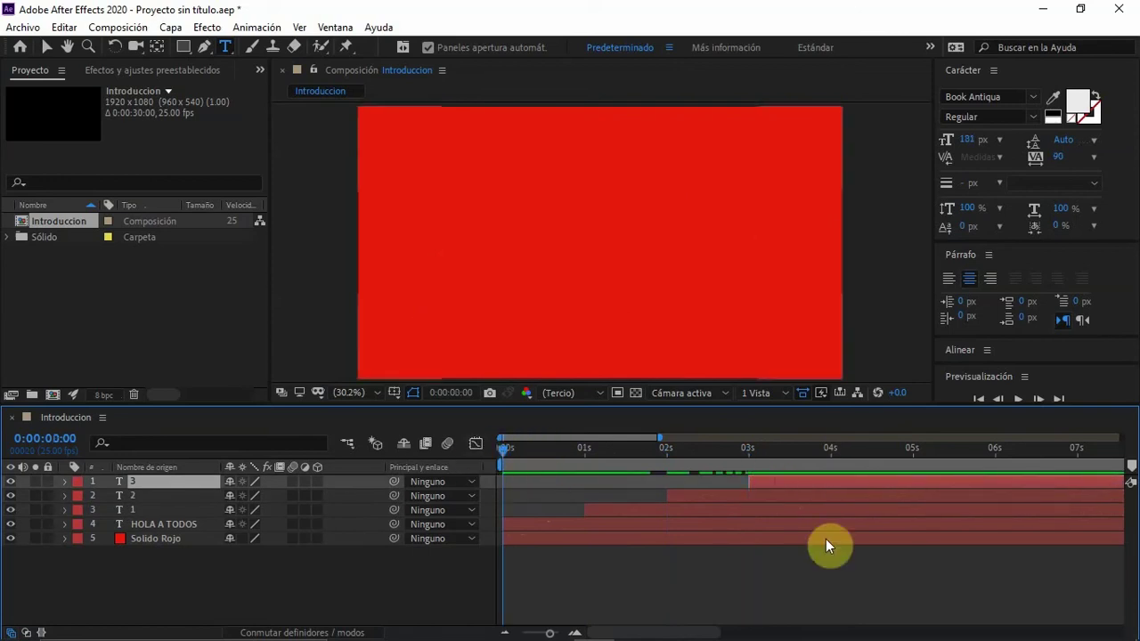
key("space")
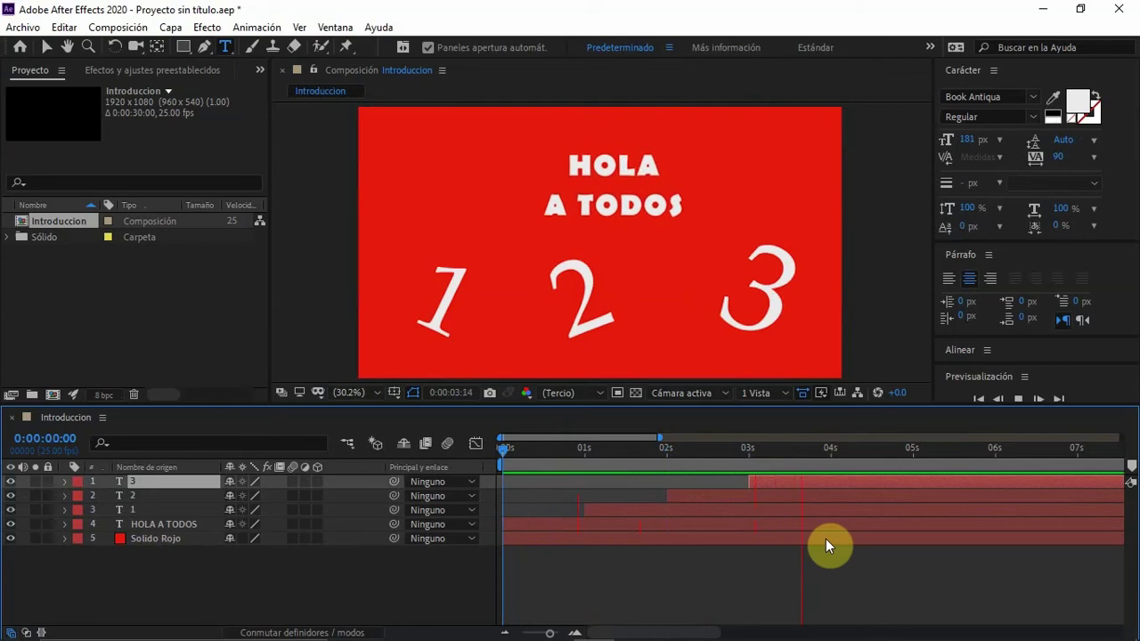
key("space")
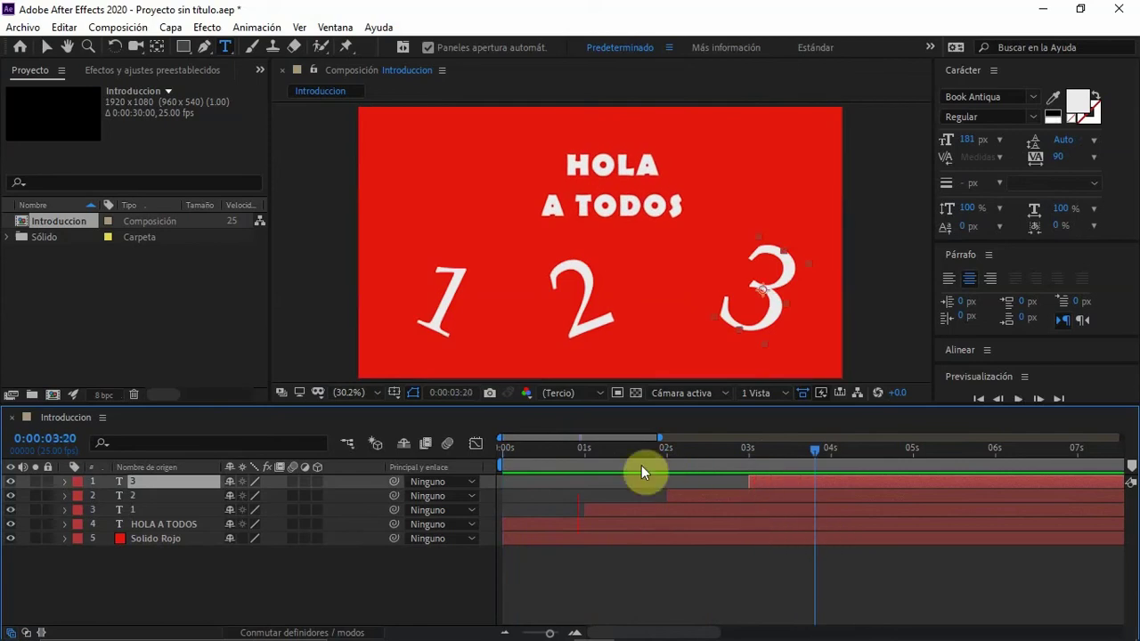
- Move text layers 3, 2 and 1 back so that all of them start at 0 s
left_click_drag(757, 482, 524, 496)
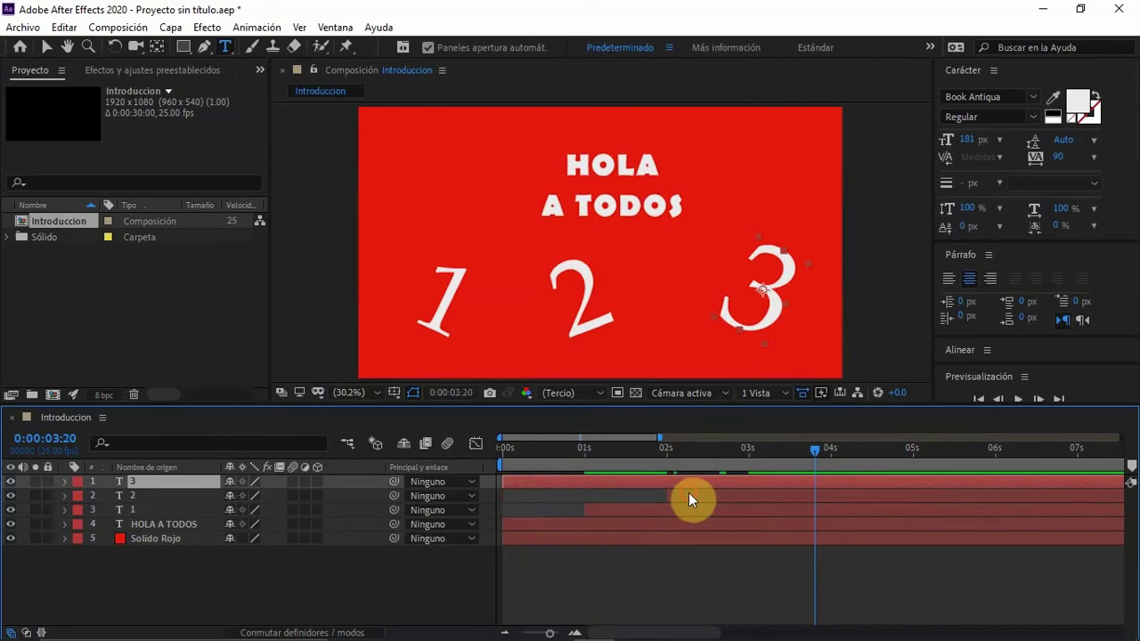
left_click_drag(688, 492, 549, 496)
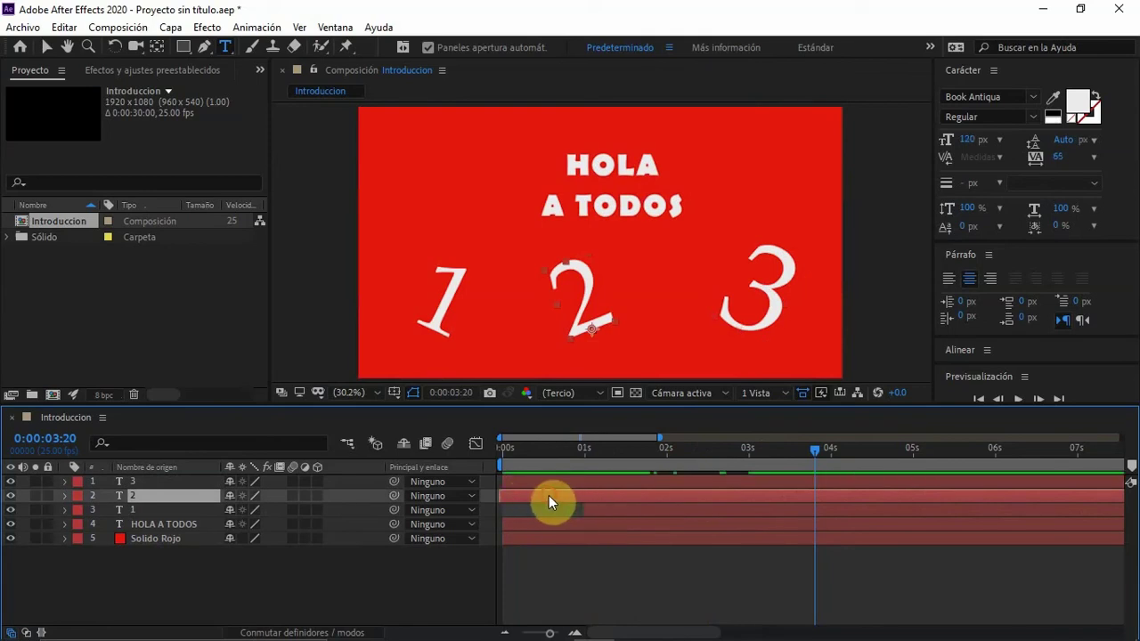
left_click(570, 507)
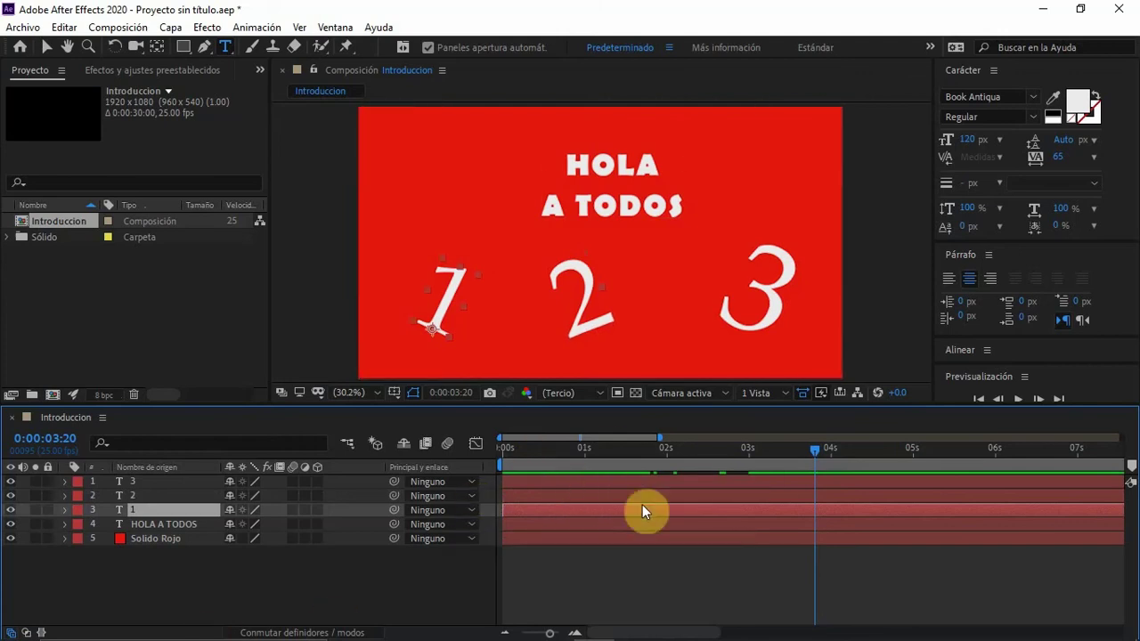
left_click(534, 496)
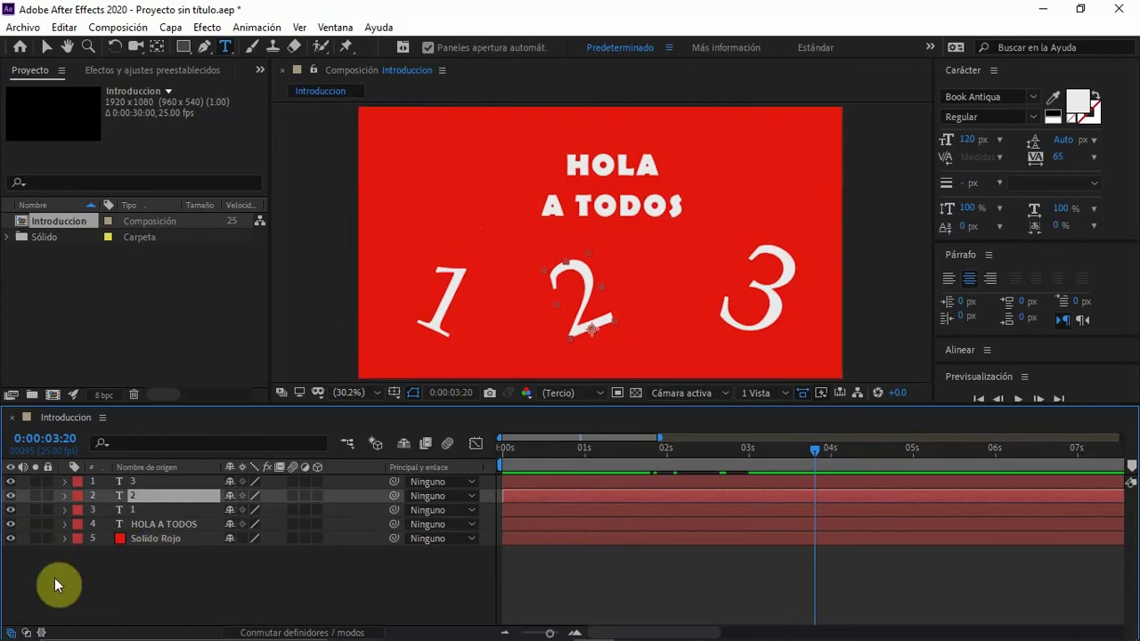
- Hide the Solido Rojo layer and scrub the composition from its start to about 0:00:02:19
left_click(10, 539)
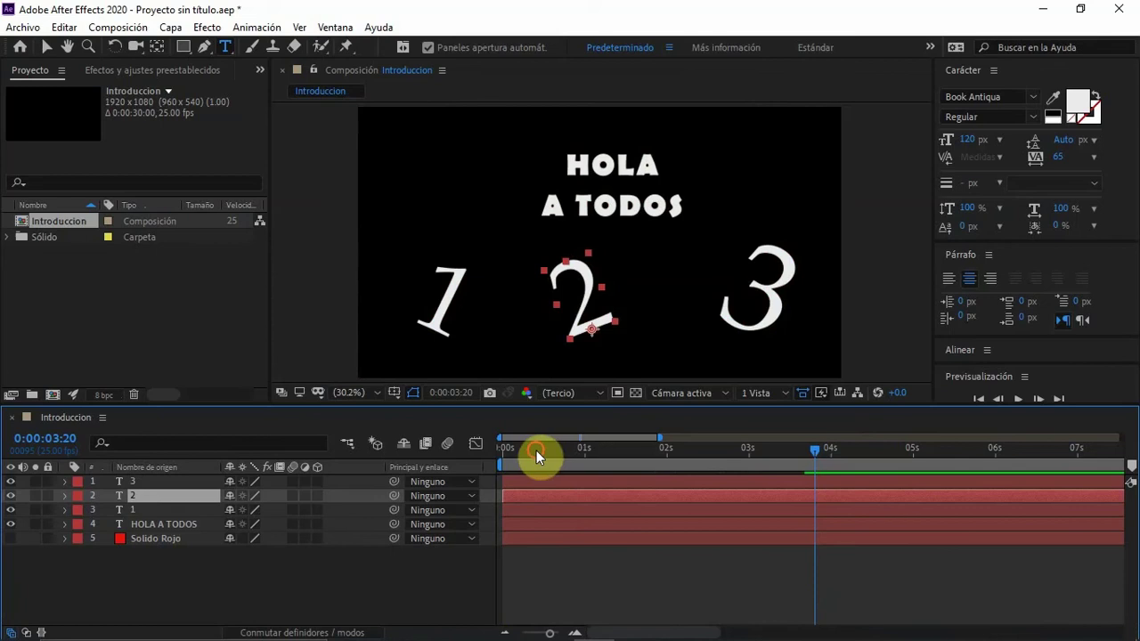
left_click(508, 455)
mouse_move(508, 455)
left_mouse_down()
mouse_move(559, 453)
mouse_move(488, 458)
left_mouse_up()
left_click(603, 563)
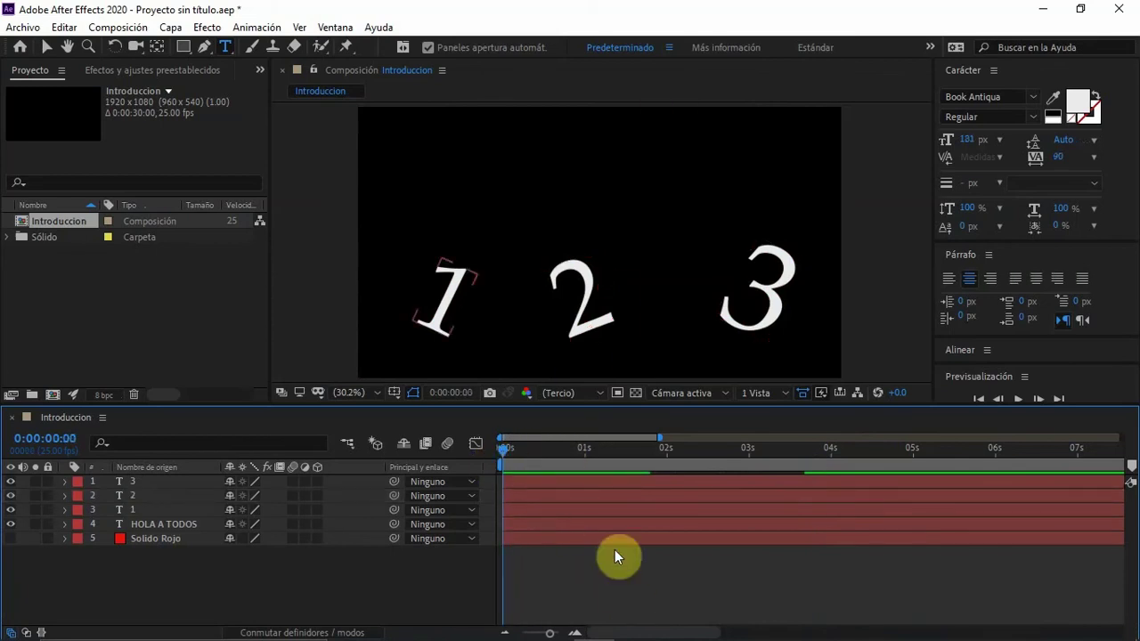
left_click_drag(506, 451, 730, 427)
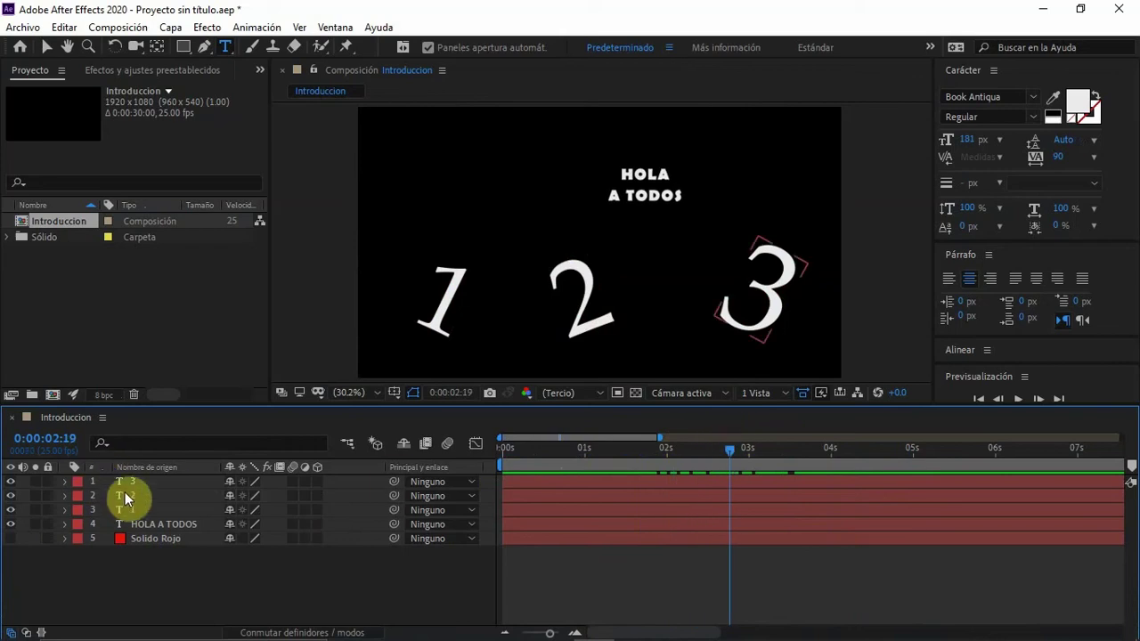
- Expand the HOLA A TODOS layer's properties and scrub between its scale keyframes, stopping at 0:00:03:17
left_click(64, 524)
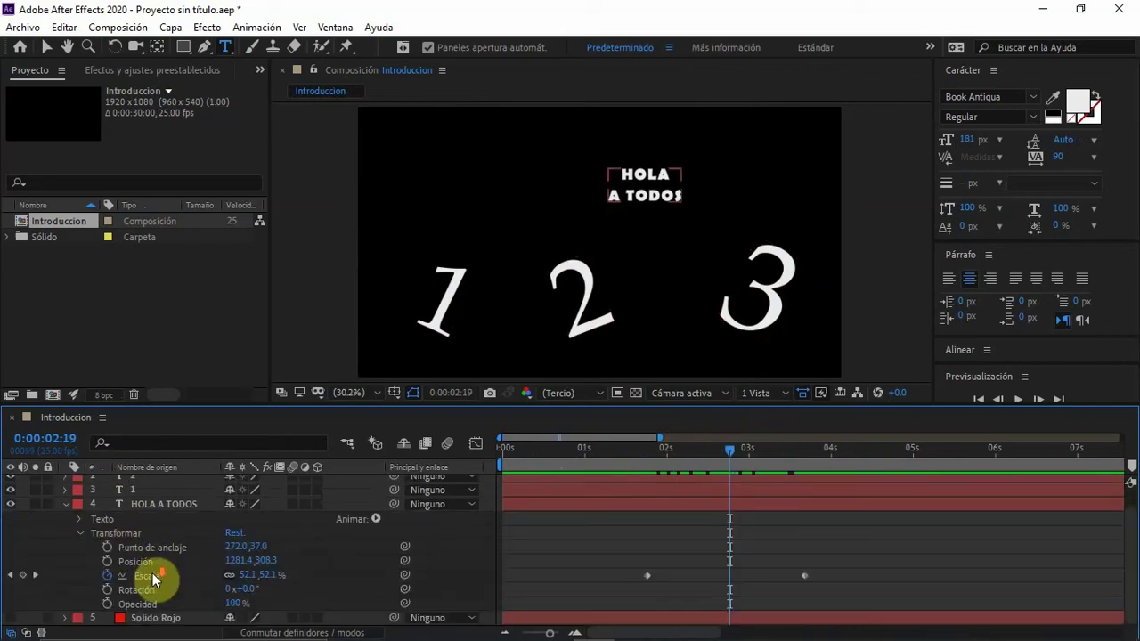
left_click_drag(725, 449, 678, 445)
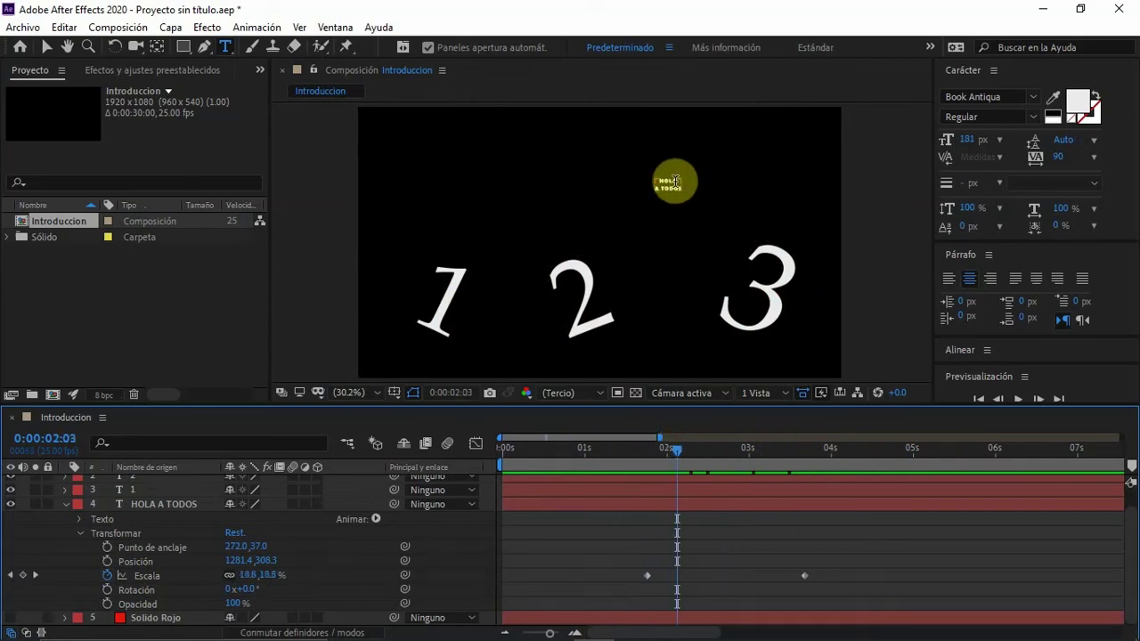
left_click(677, 472)
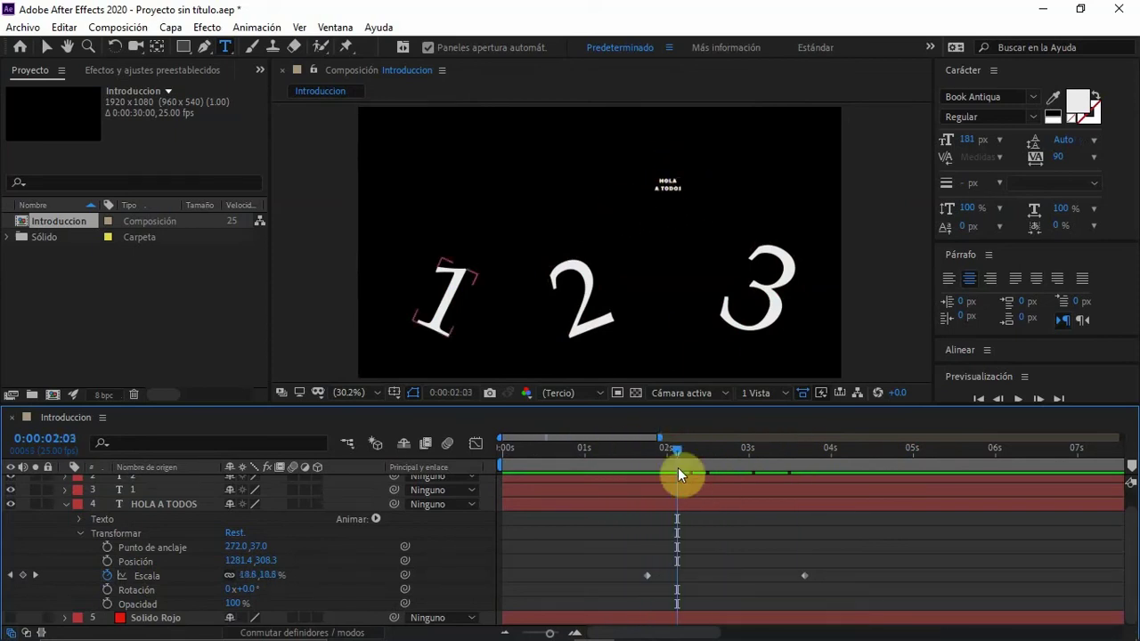
left_click_drag(659, 452, 801, 443)
left_click(780, 500)
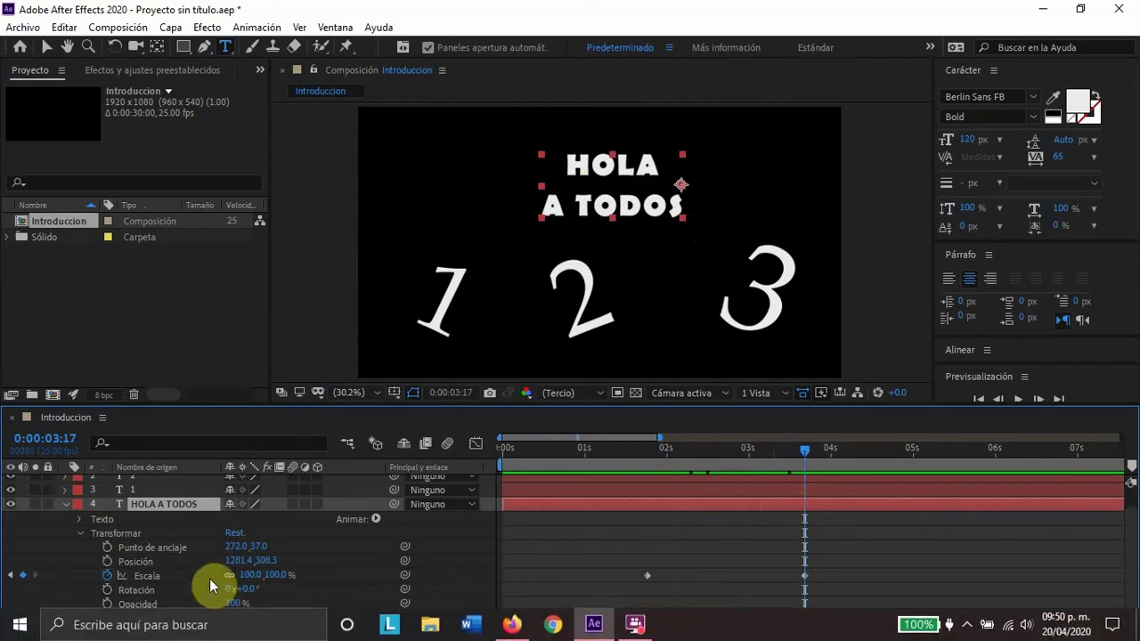
- Set the HOLA A TODOS layer's horizontal anchor point to 10 and horizontal position to 967.4, and scrub through its scaling
left_click_drag(239, 545, 30, 549)
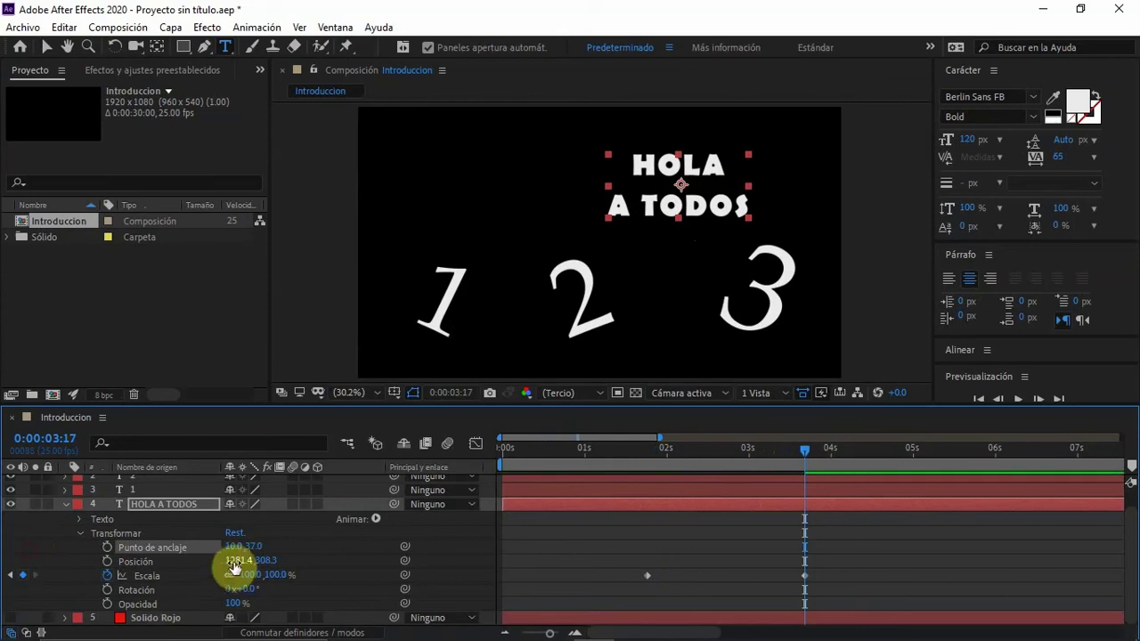
mouse_move(233, 563)
left_mouse_down()
mouse_move(259, 561)
mouse_move(5, 574)
mouse_move(293, 572)
mouse_move(218, 561)
left_mouse_up()
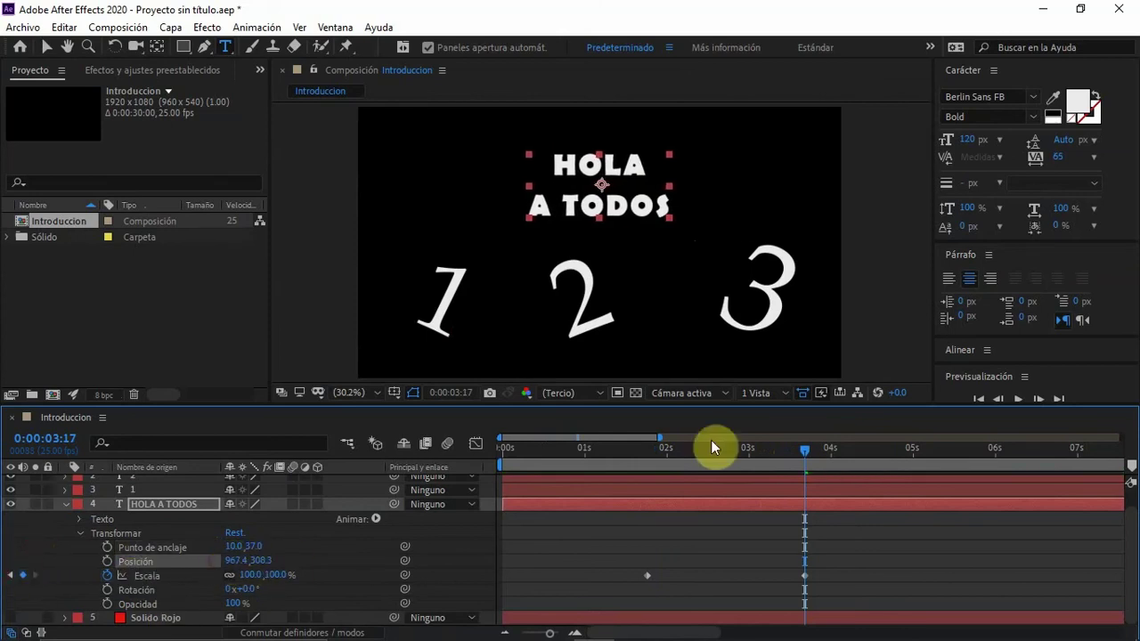
left_click_drag(537, 456, 752, 431)
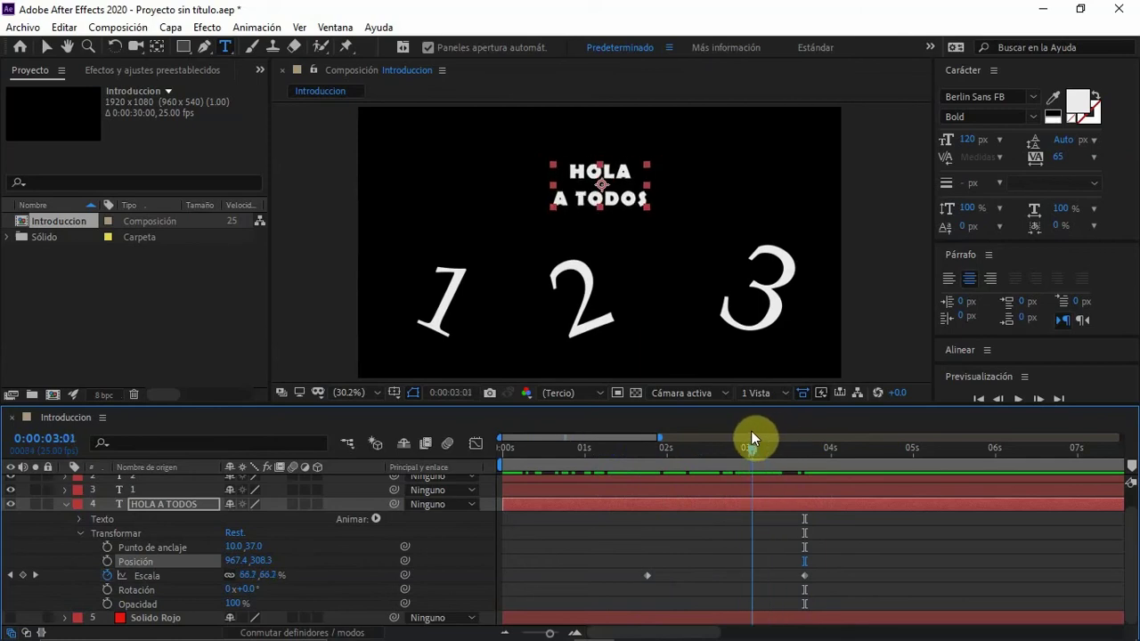
left_click_drag(751, 430, 656, 452)
left_click_drag(707, 454, 789, 447)
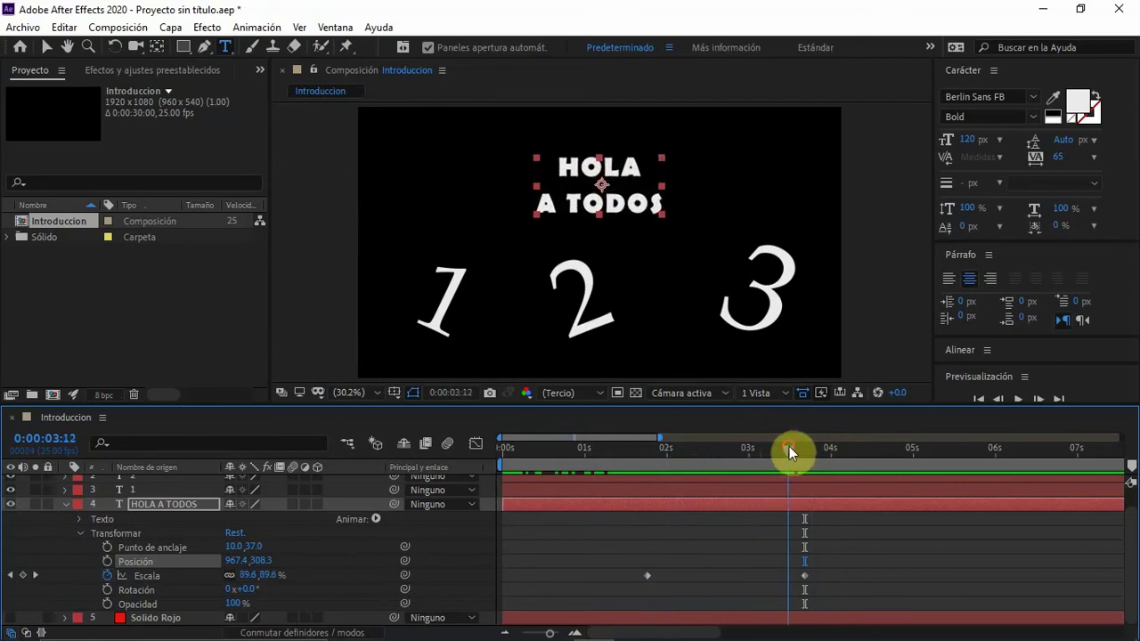
- Try 161 as the HOLA A TODOS layer's vertical anchor point while scrubbing its scaling, settle on 40, and collapse the layer
left_click_drag(254, 556, 380, 525)
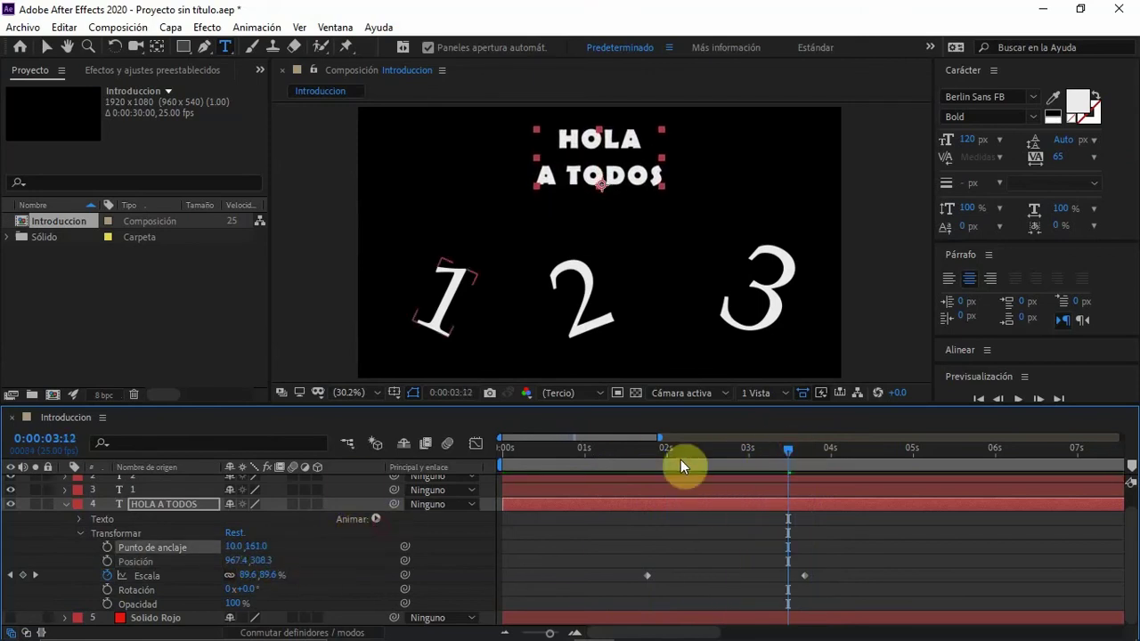
left_click_drag(681, 459, 806, 451)
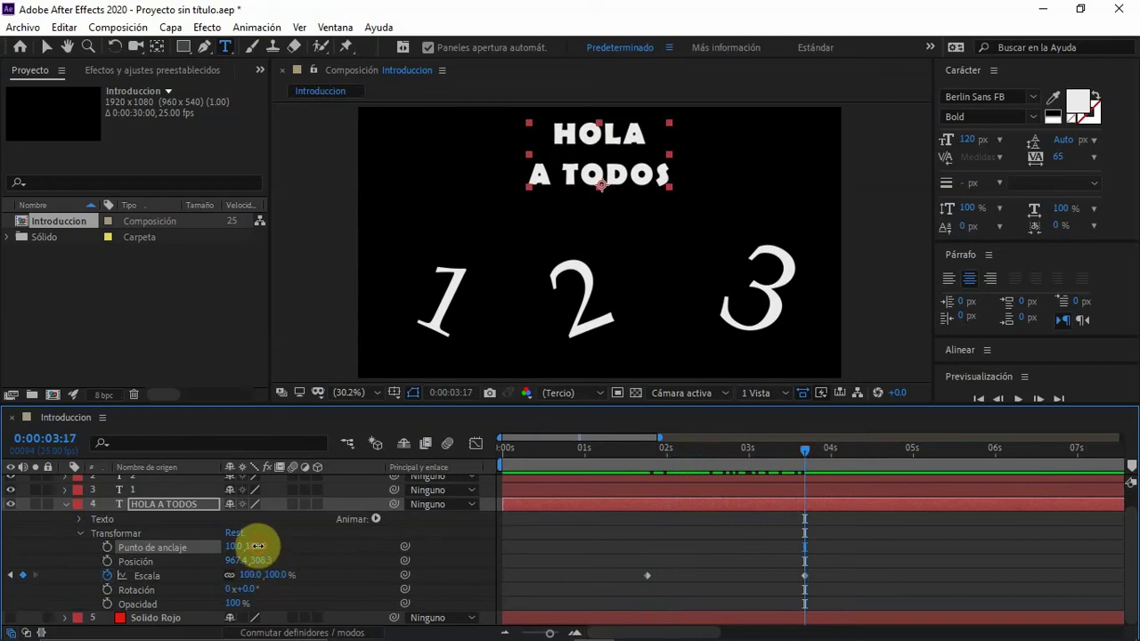
left_click_drag(251, 546, 127, 565)
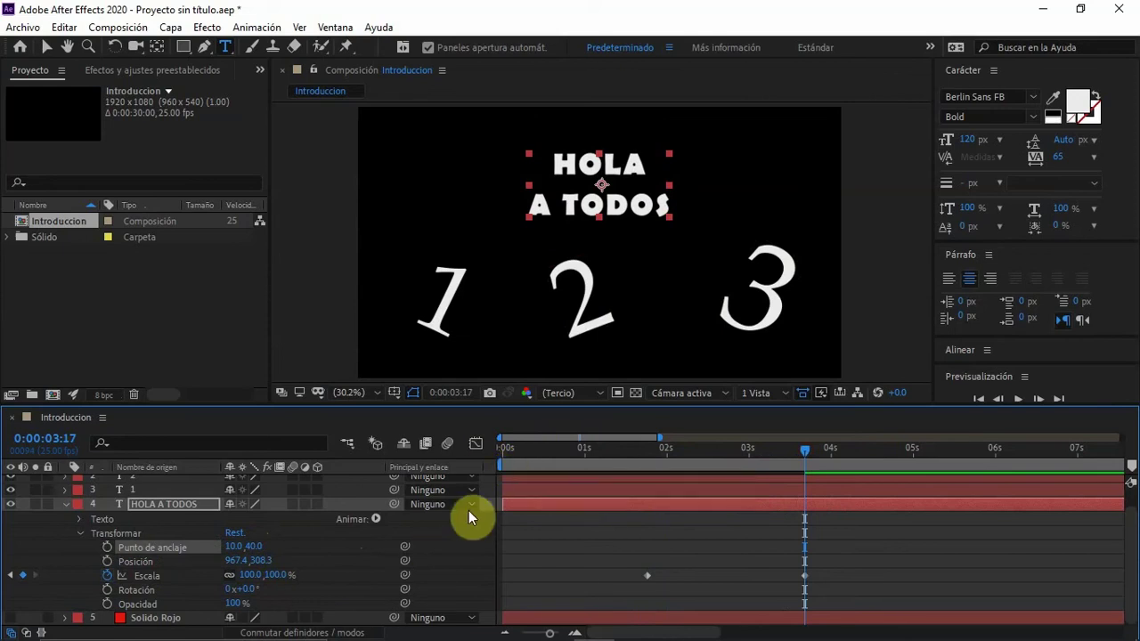
left_click(66, 506)
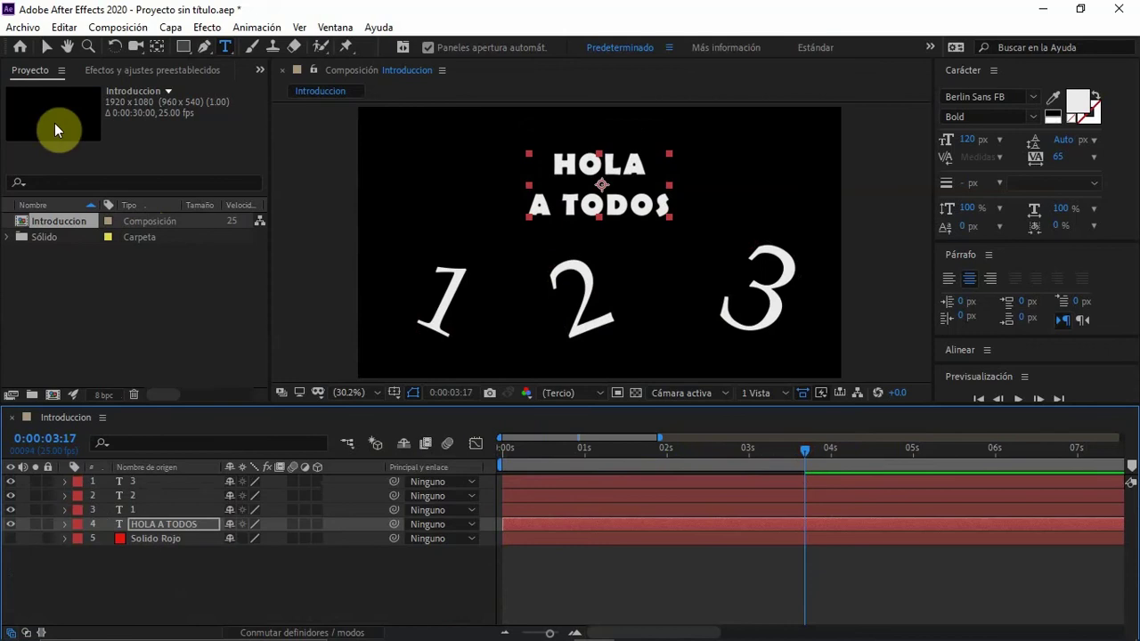
left_click(117, 28)
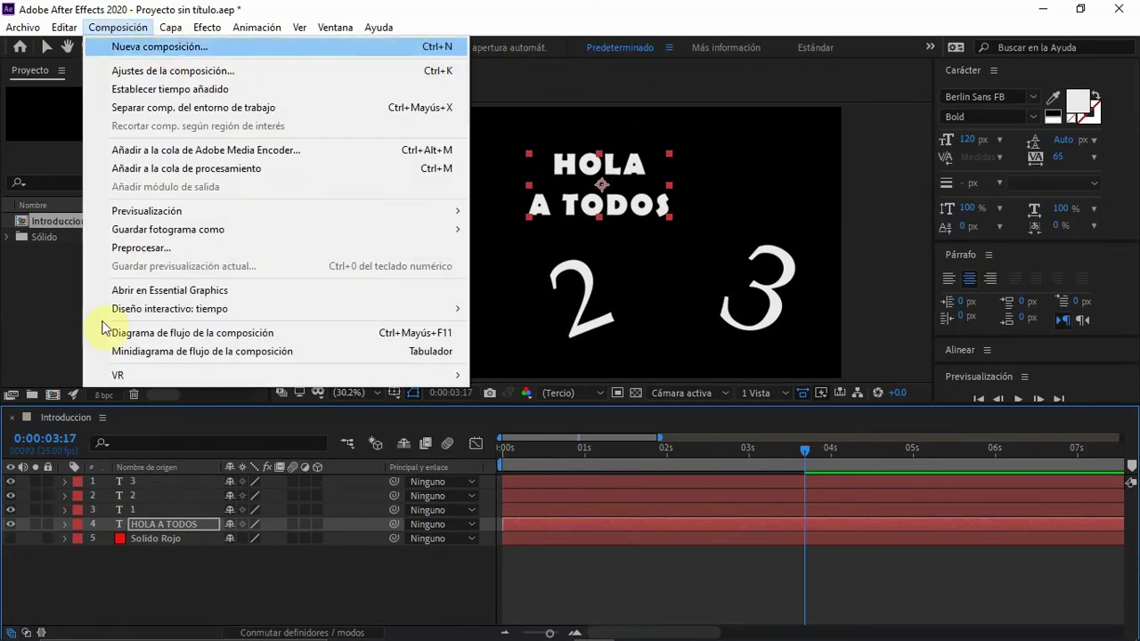
left_click(36, 299)
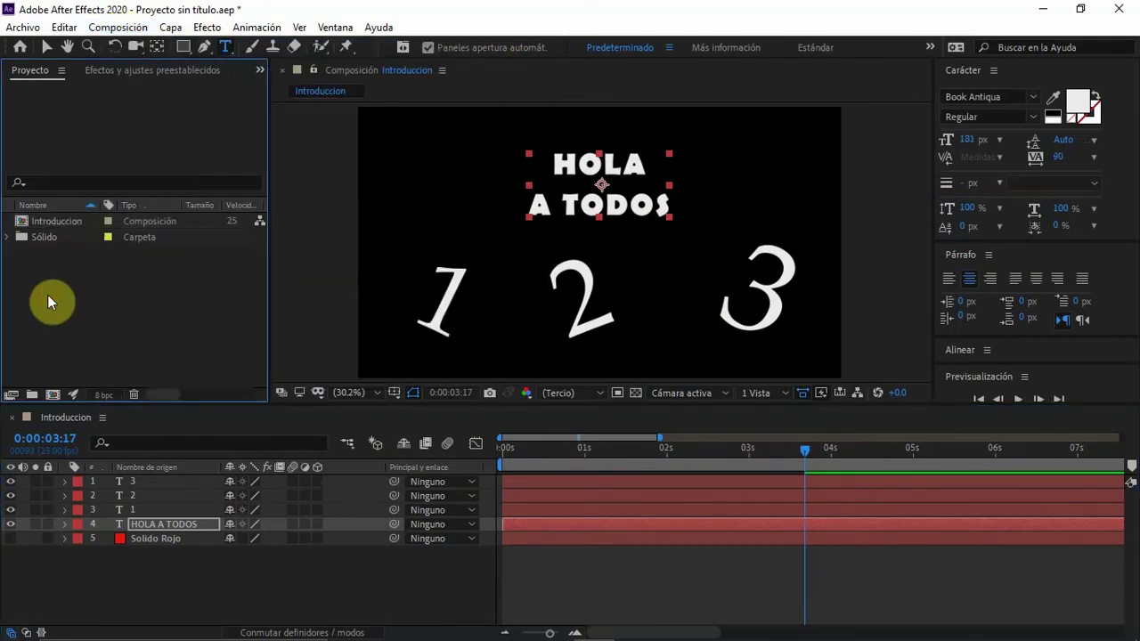
- Create a new composition named Ejercicio 1 with the HDTV 1080 25 preset
key("ctrl+n")
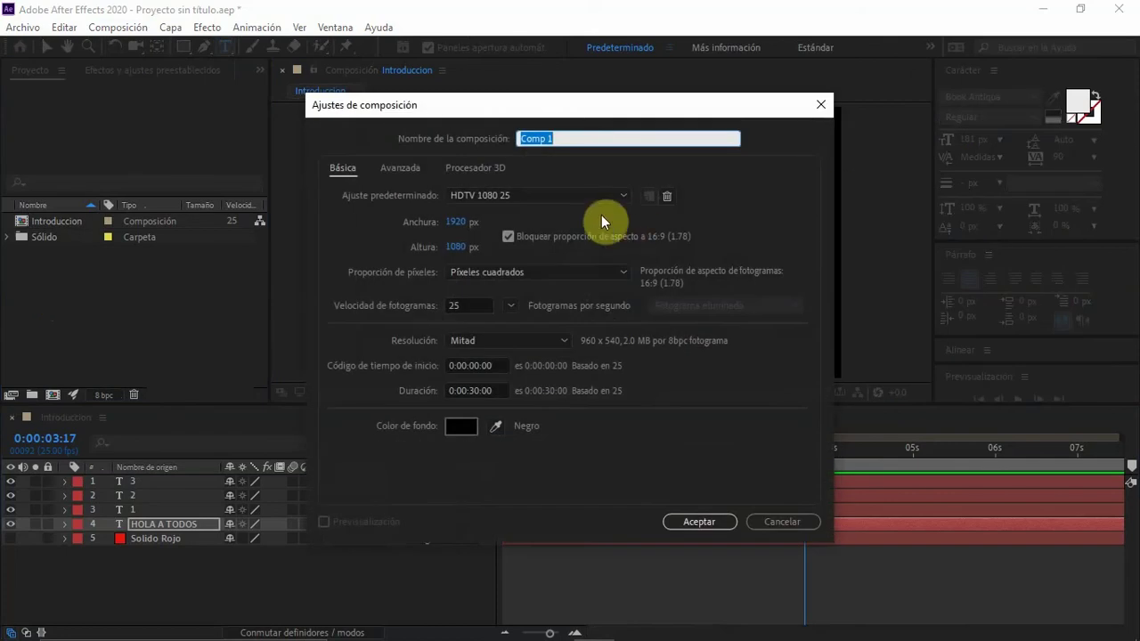
left_click_drag(572, 138, 493, 133)
type("Ejercicio 1")
key("Return")
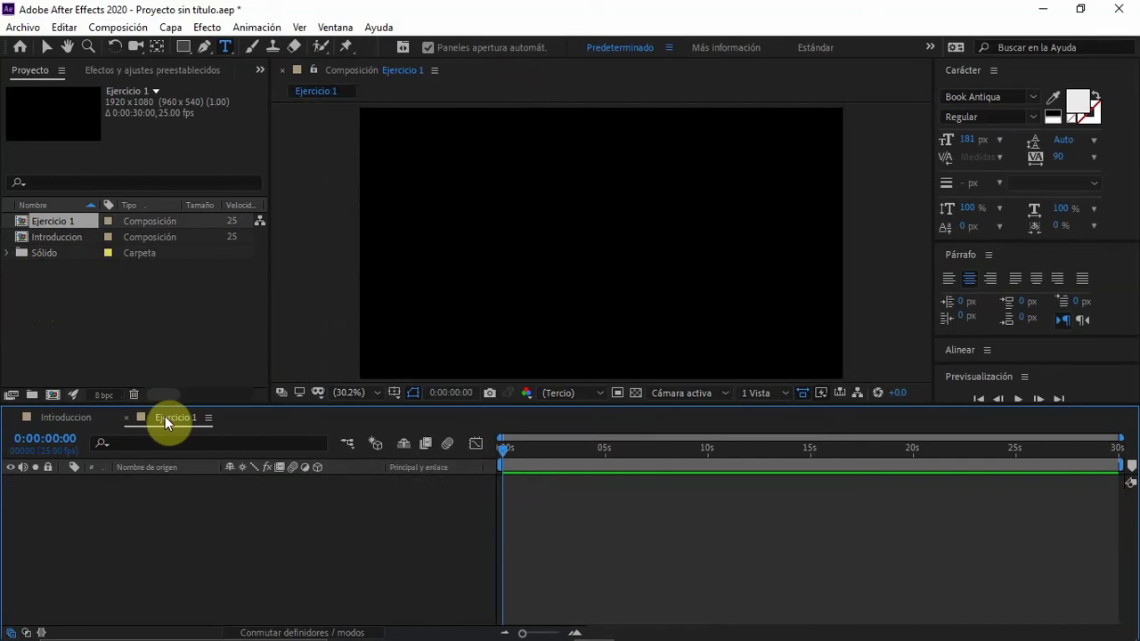
- Switch between the Introduccion and Ejercicio 1 timelines, and close the Introduccion timeline
left_click(75, 418)
left_click(165, 418)
left_click(85, 416)
left_click(12, 417)
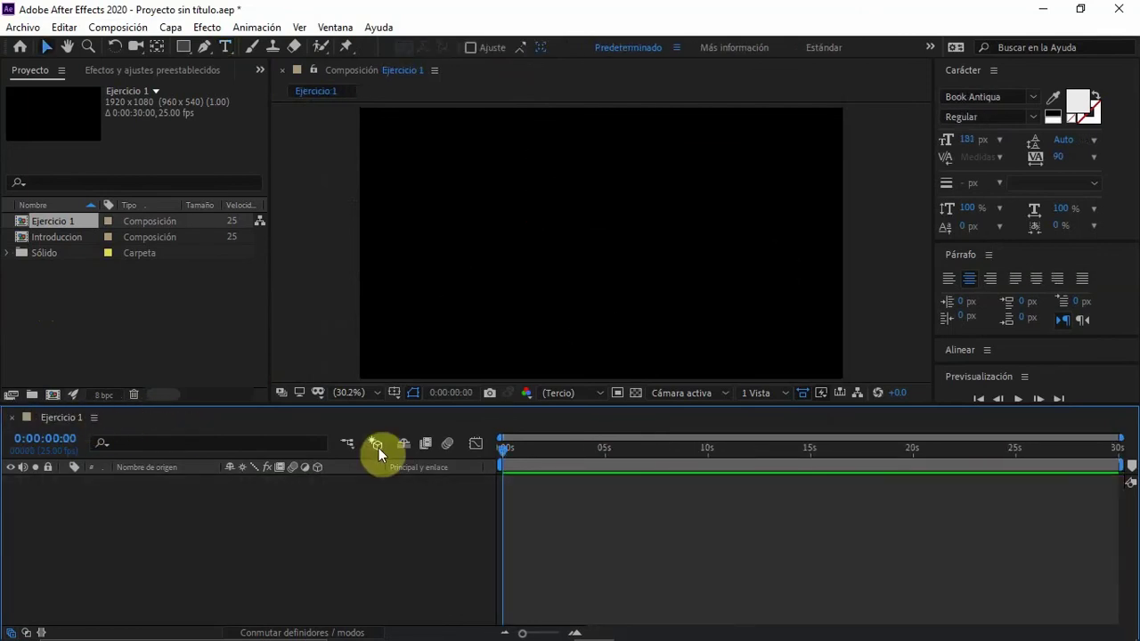
- Reopen the Introduccion composition from the project, close its timeline again, and select Ejercicio 1
left_click(58, 238)
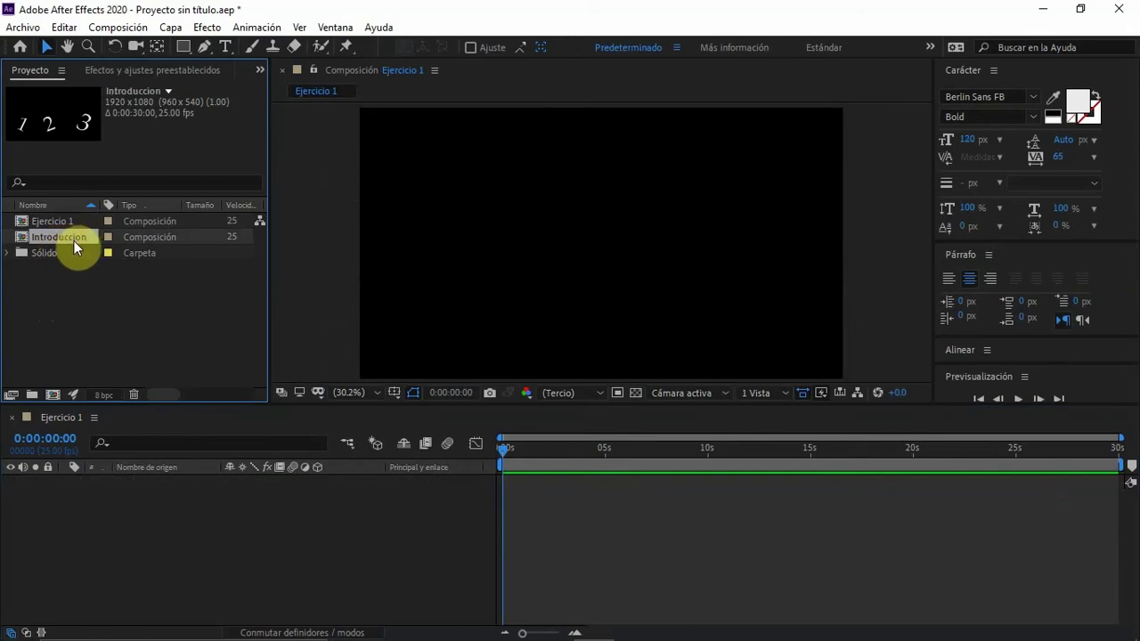
double_click(74, 239)
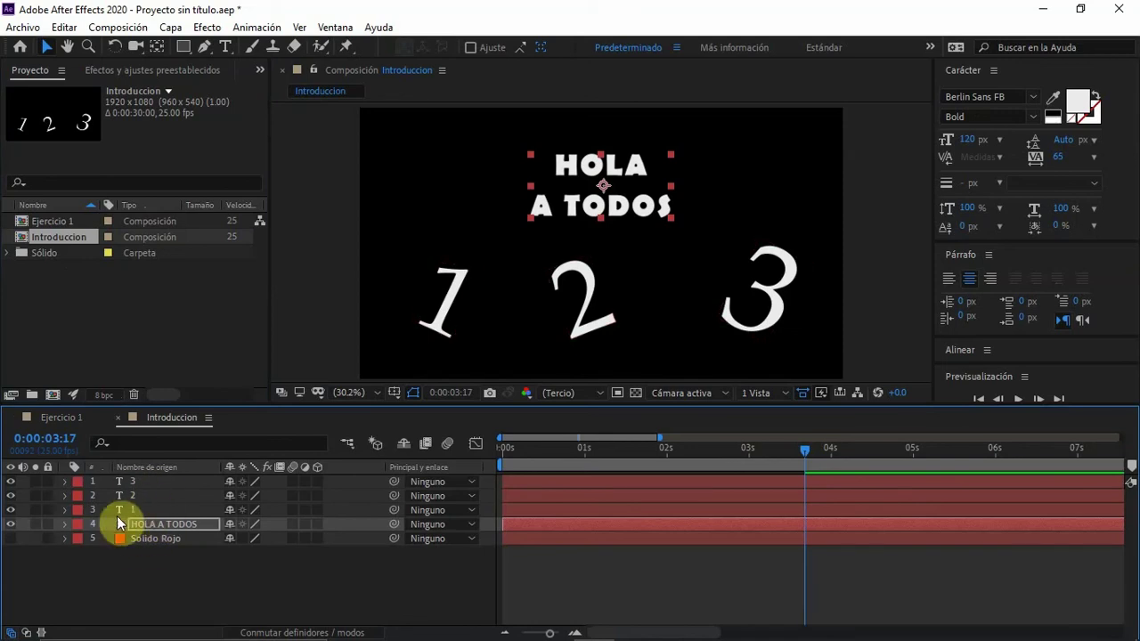
left_click(119, 418)
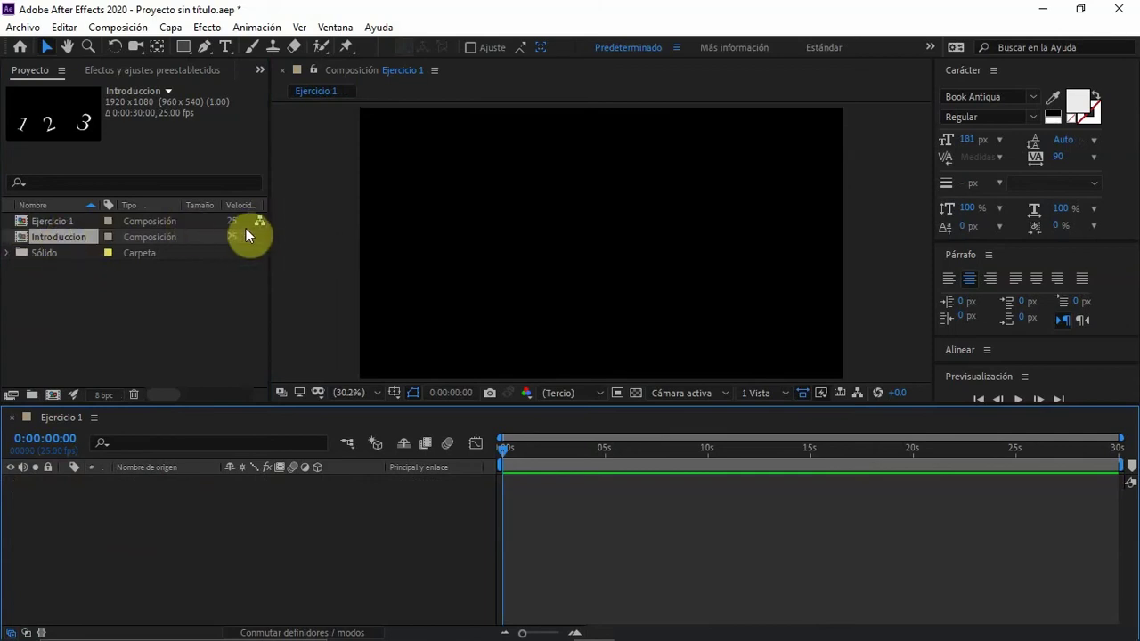
left_click(45, 222)
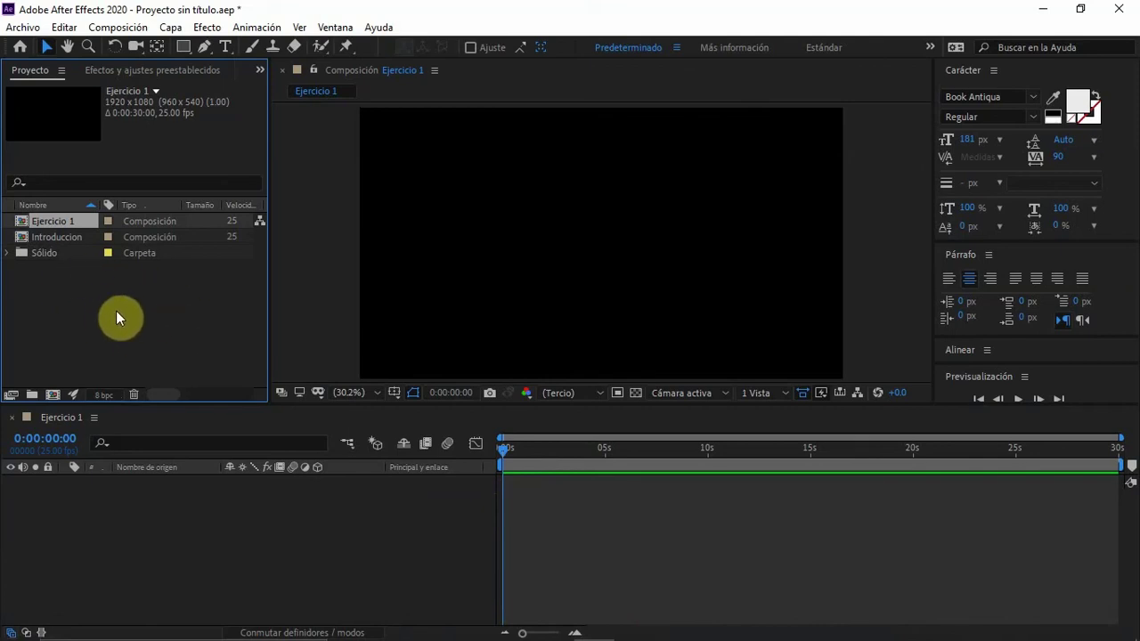
right_click(80, 285)
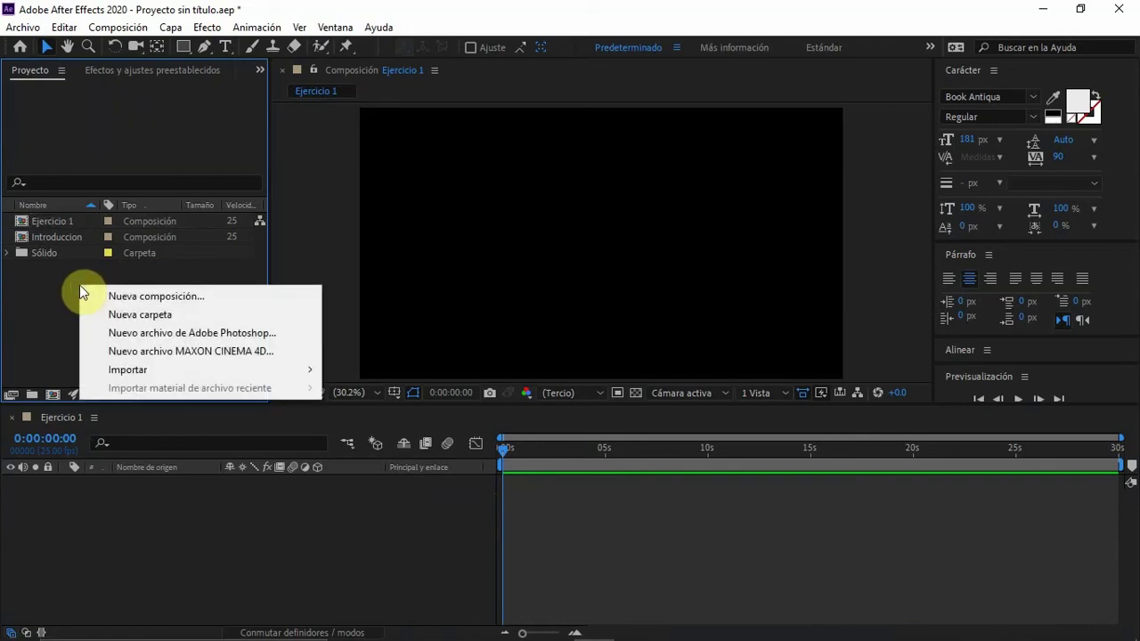
left_click(66, 290)
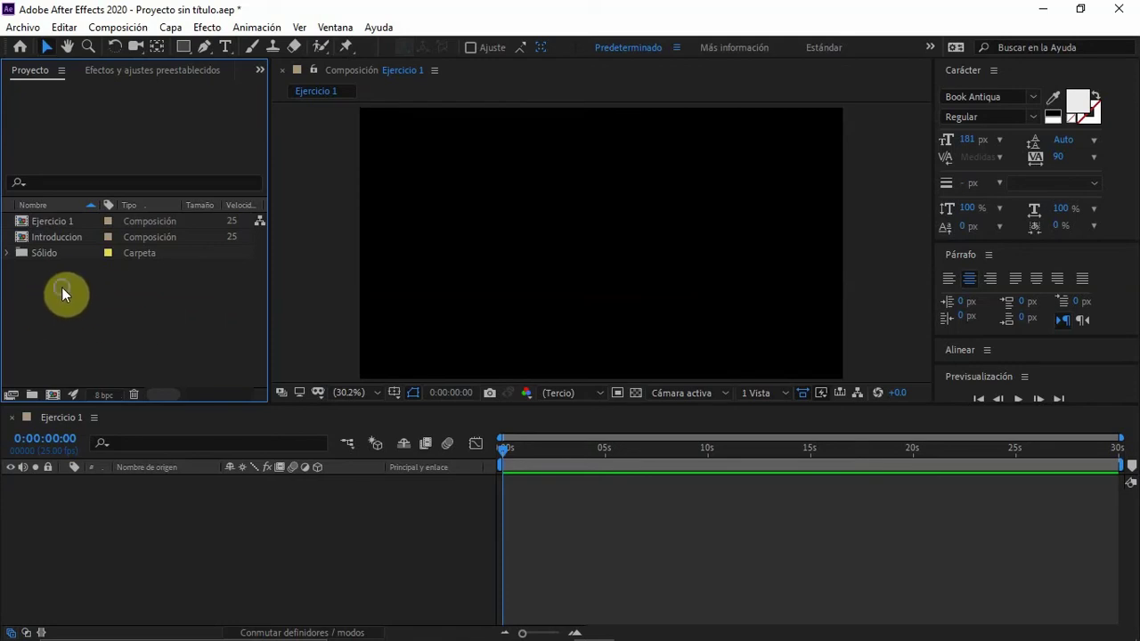
right_click(62, 288)
left_click(46, 282)
double_click(104, 305)
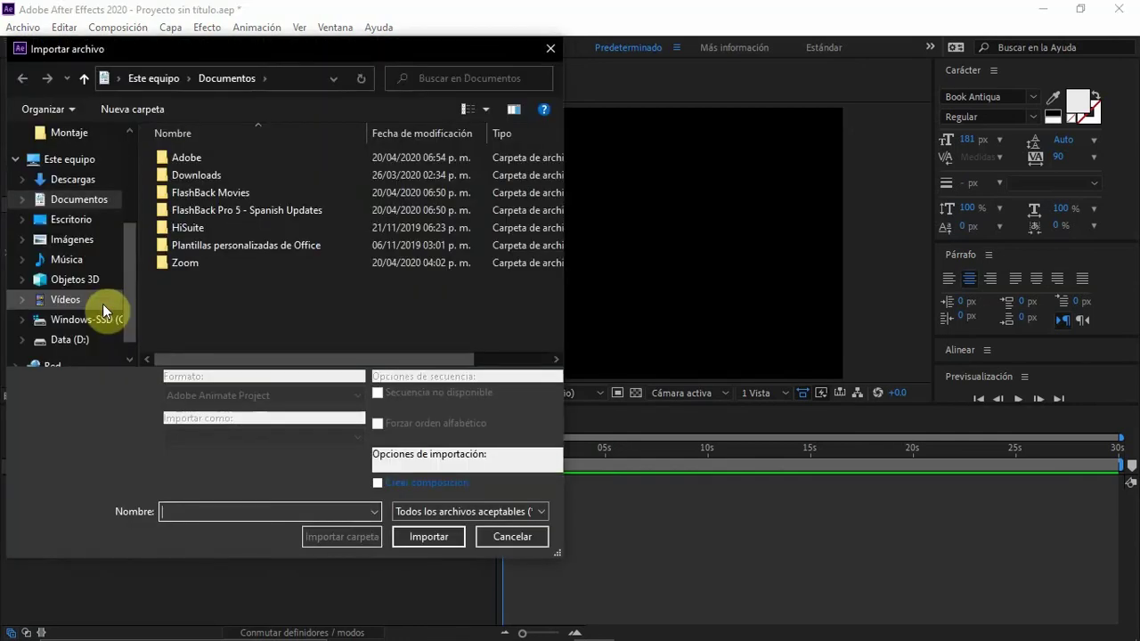
left_click(550, 48)
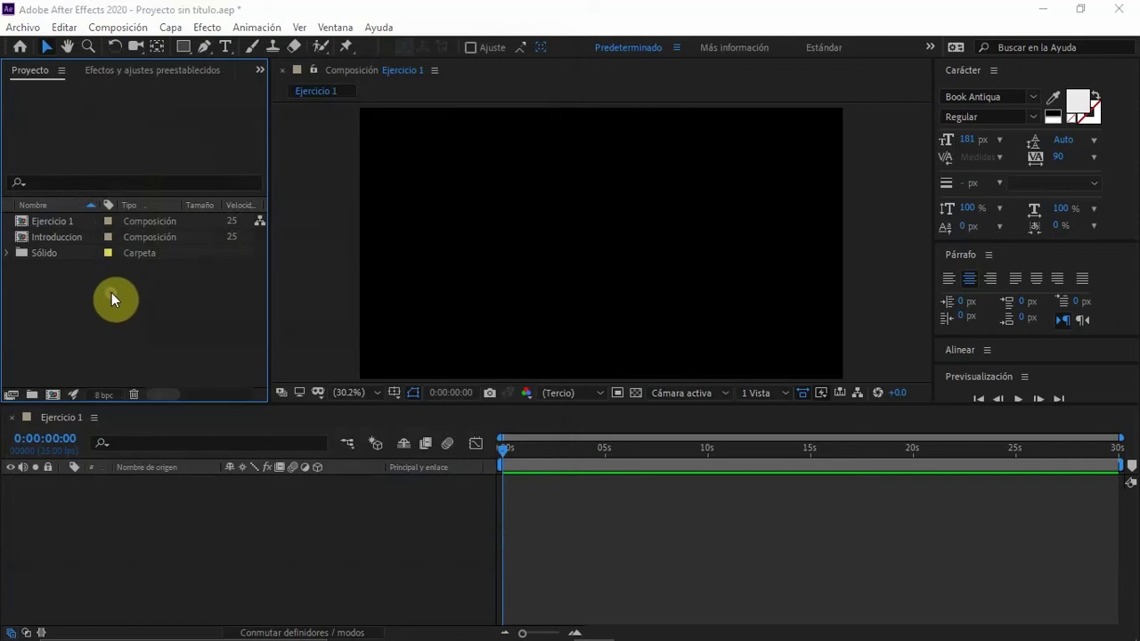
double_click(111, 292)
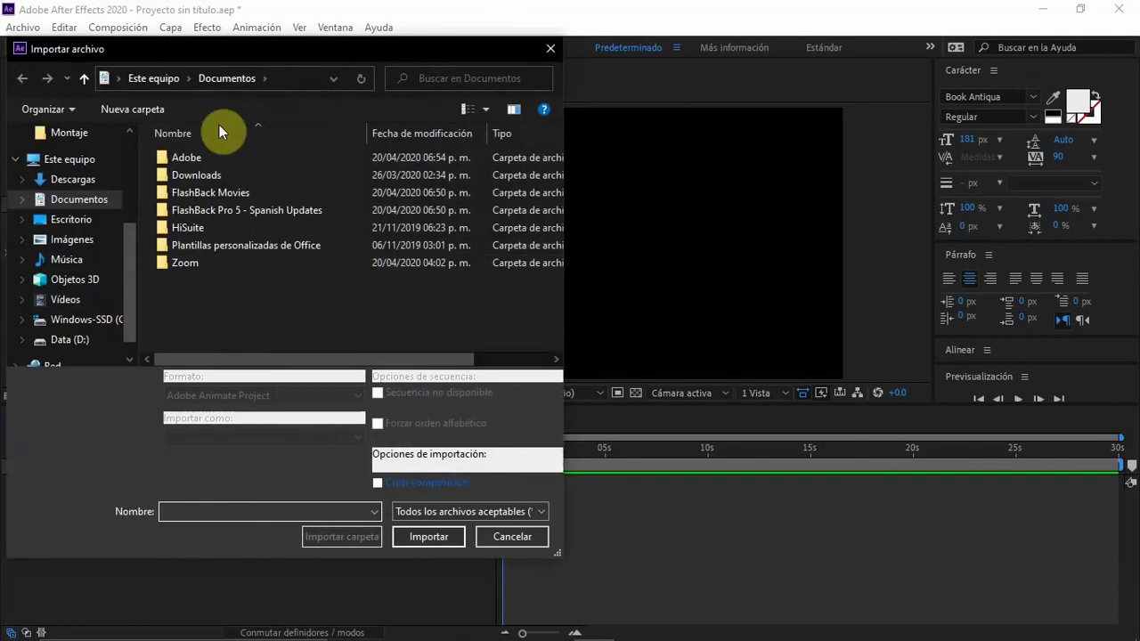
left_click(549, 49)
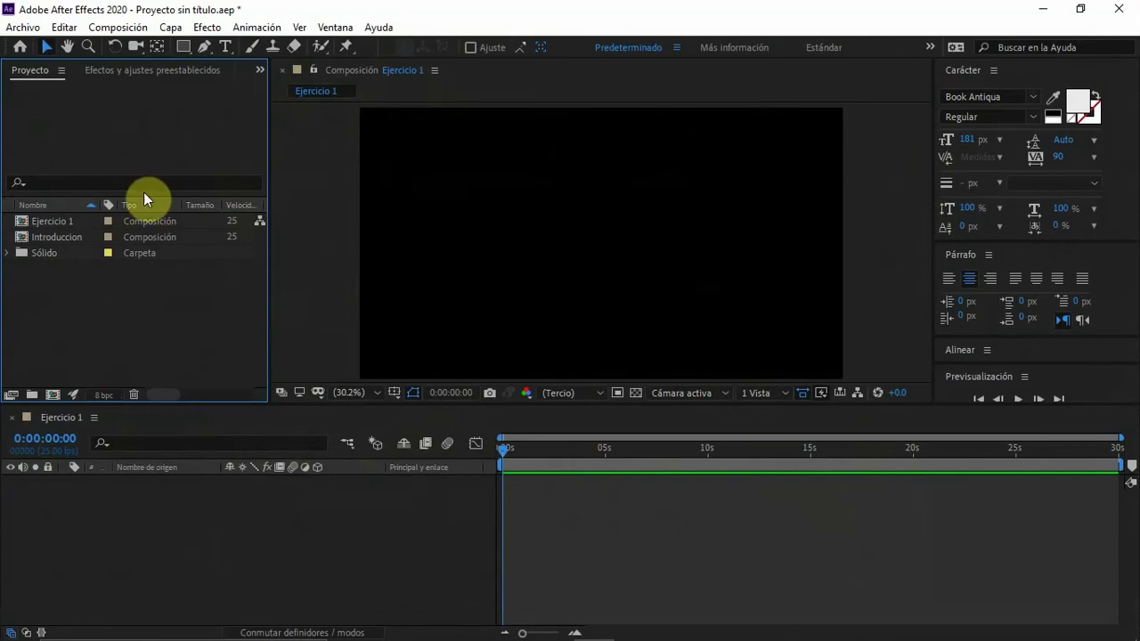
- Start a file import and browse to the Footage folder on the desktop
left_click(23, 27)
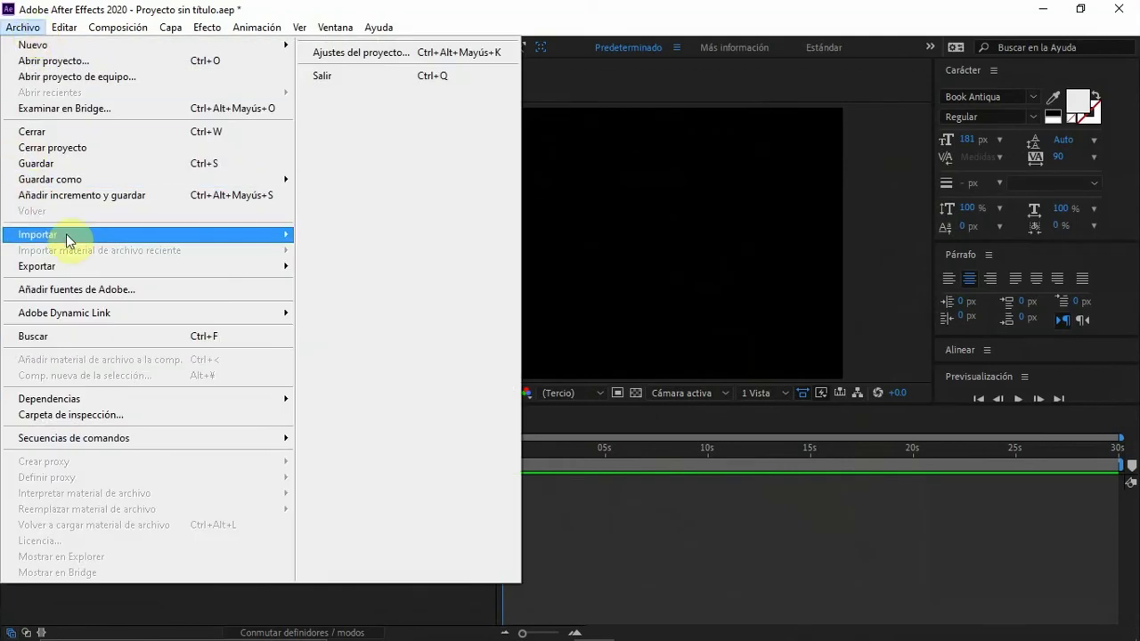
mouse_move(69, 239)
left_click(357, 233)
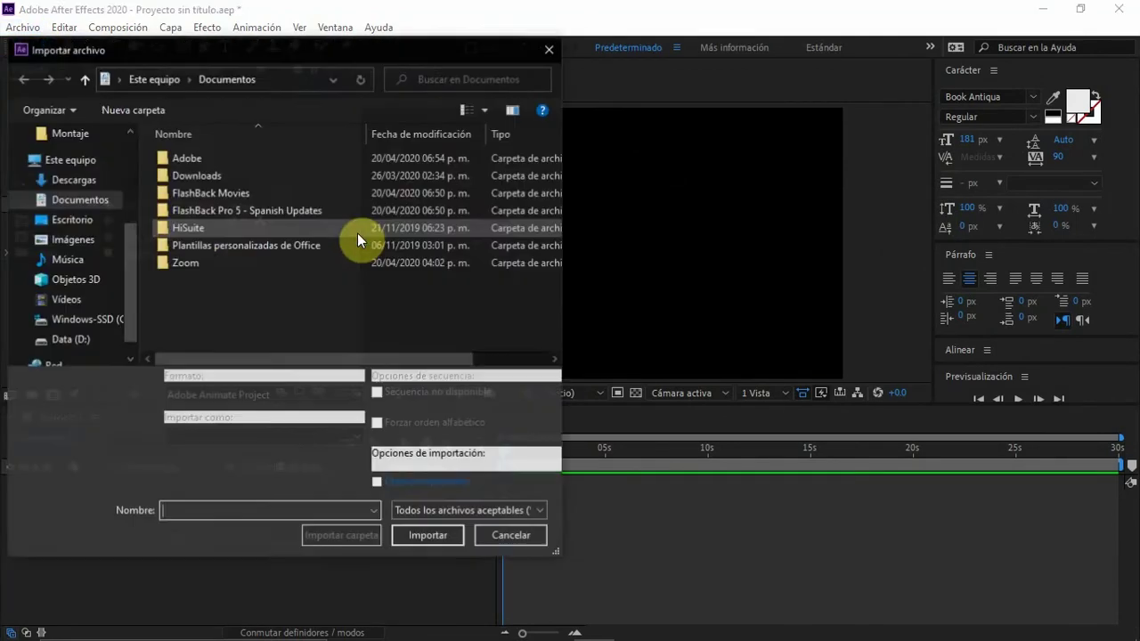
left_click(89, 220)
double_click(279, 239)
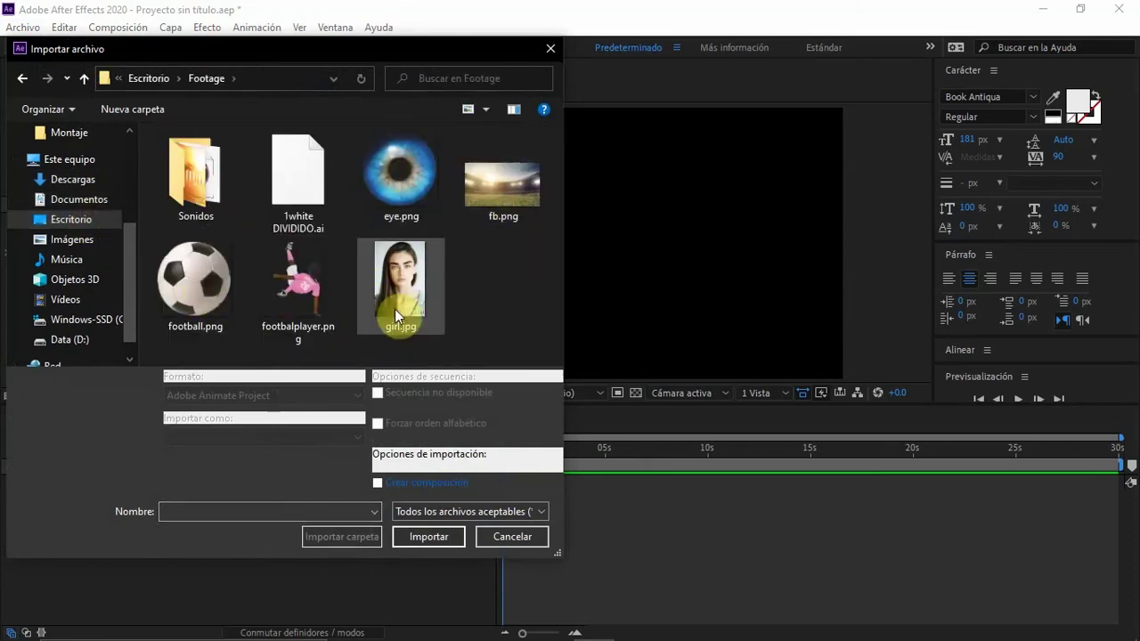
- Try a multiple selection of the five images, clear it, and import only girl.jpg
left_click(485, 191)
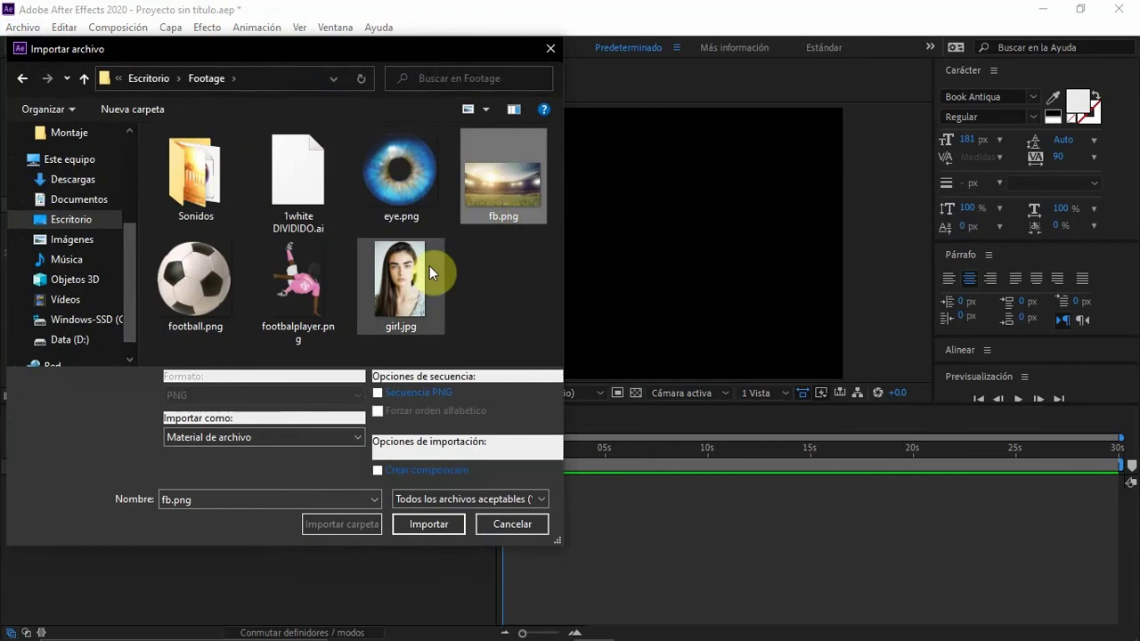
left_click(403, 272, "ctrl")
left_click(293, 275, "ctrl")
left_click(195, 293, "ctrl")
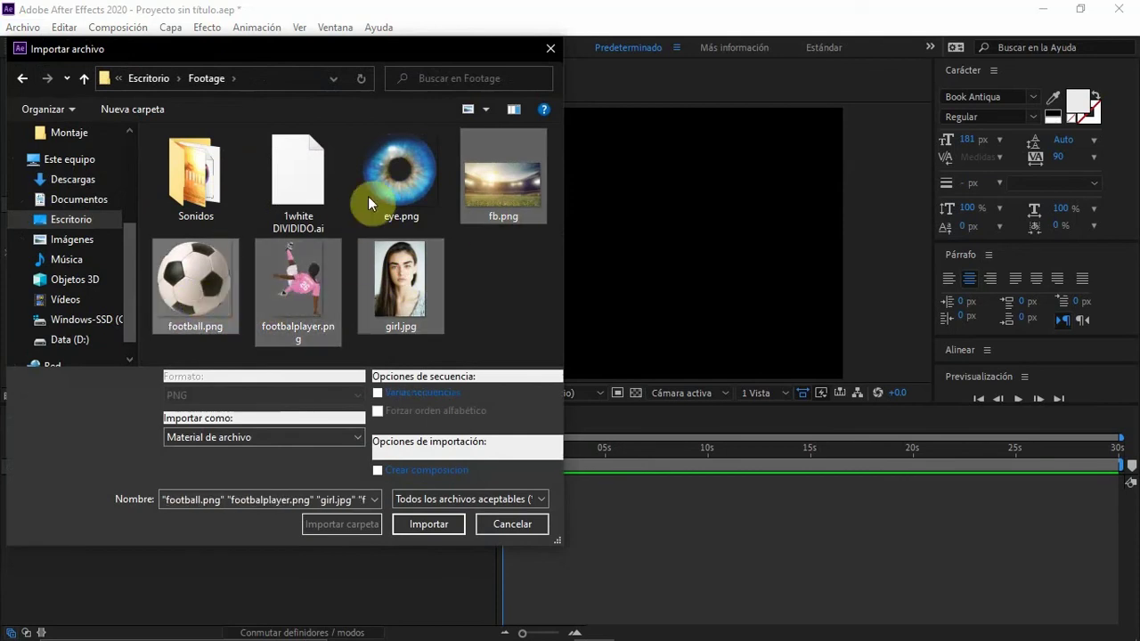
left_click(368, 203, "ctrl")
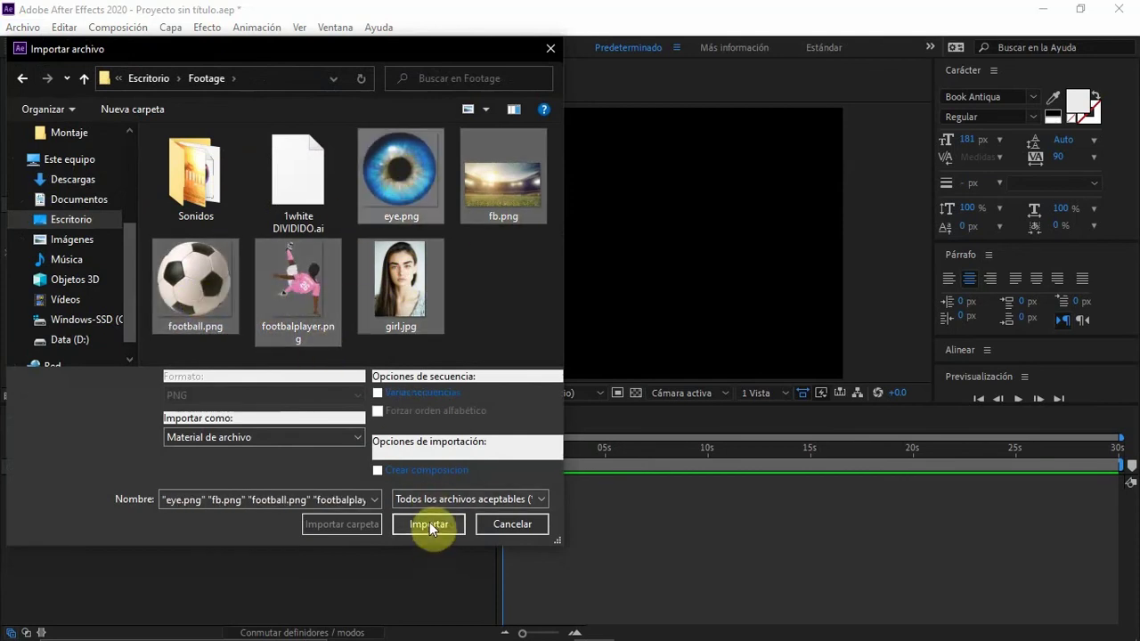
left_click(497, 302)
left_click(405, 278)
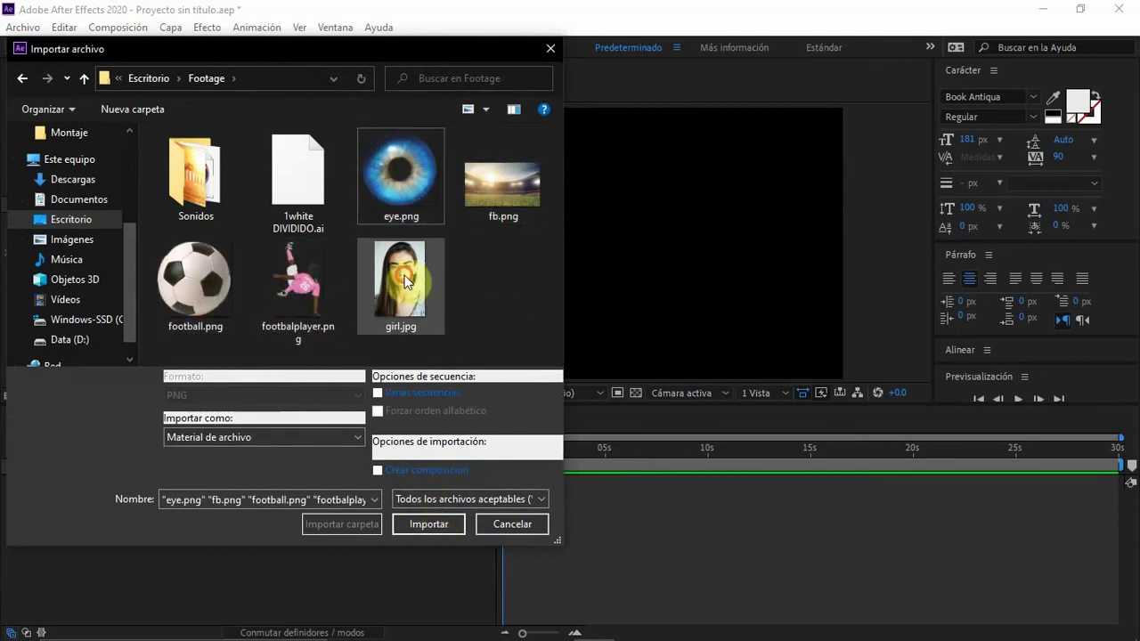
left_click(428, 527)
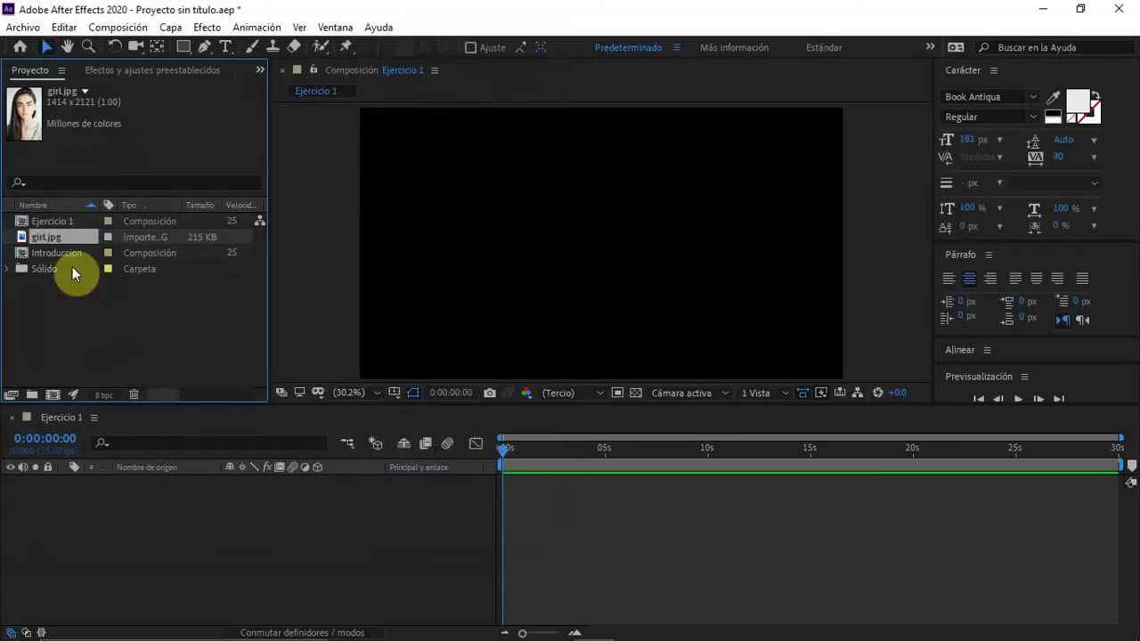
- Start a multiple-file import and bring in footbalplayer.png and football.png from the Footage folder
left_click(24, 26)
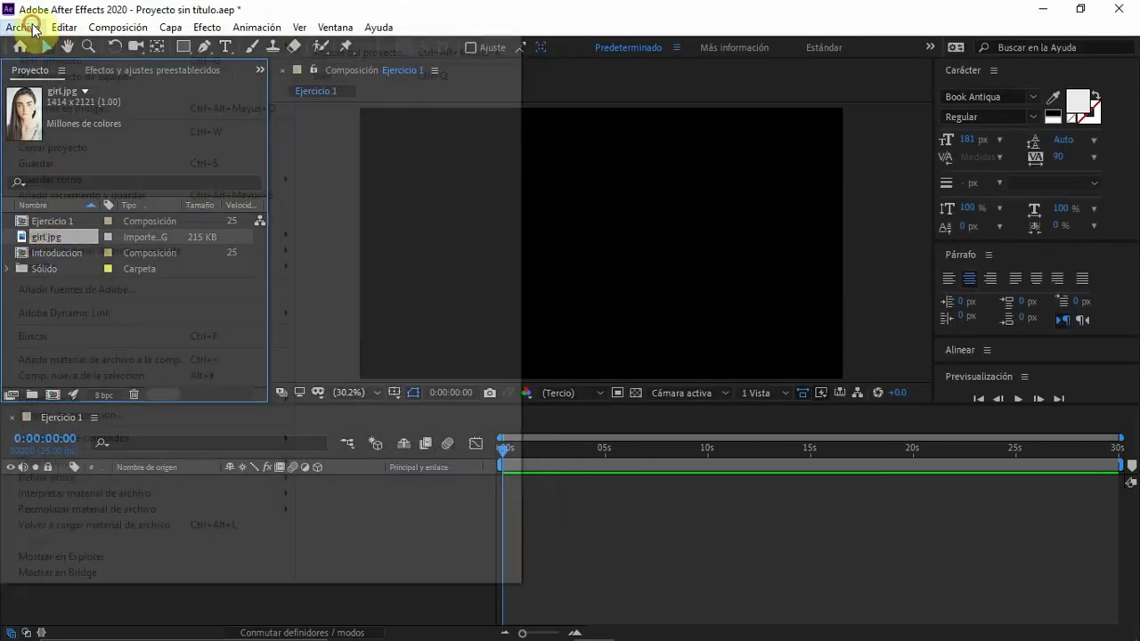
left_click(78, 239)
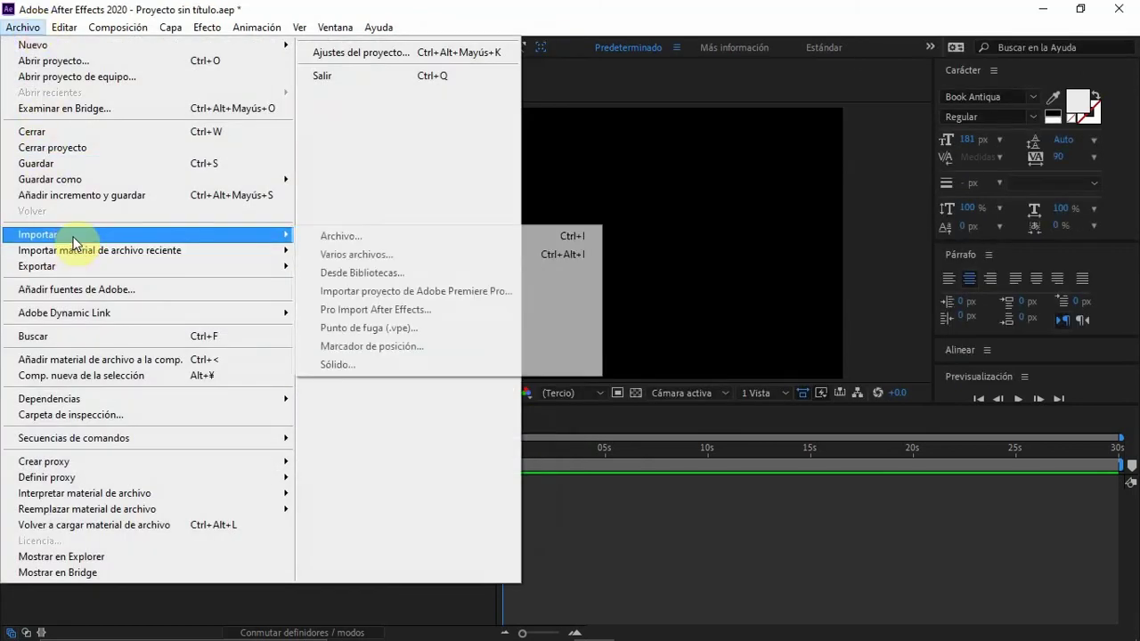
left_click(371, 256)
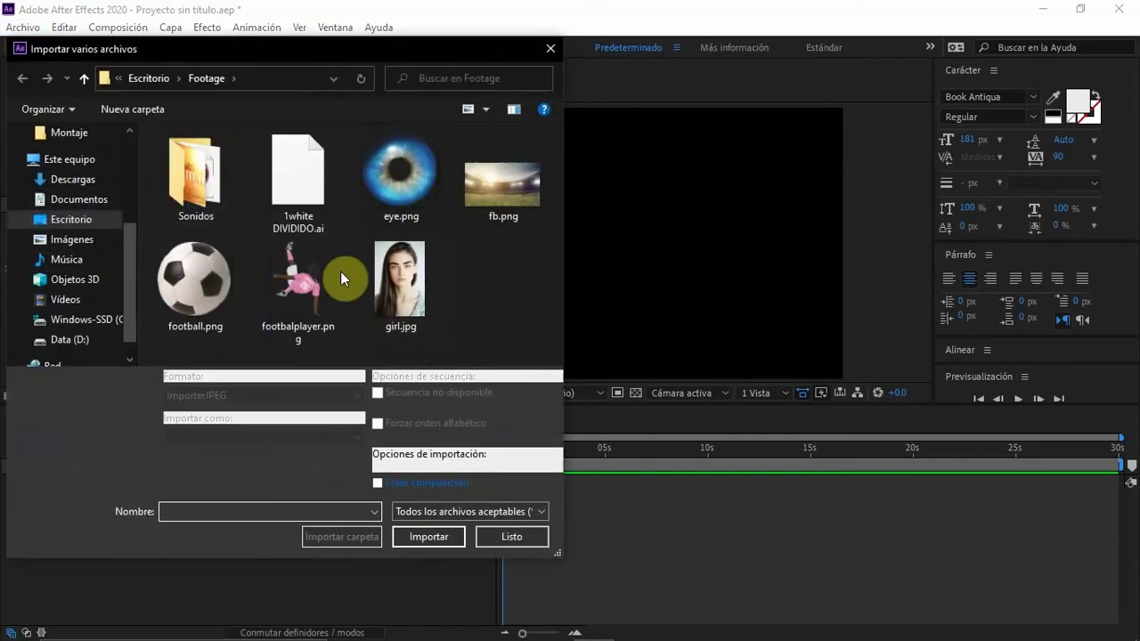
left_click(309, 286)
left_click(429, 525)
left_click(196, 281)
left_click(424, 529)
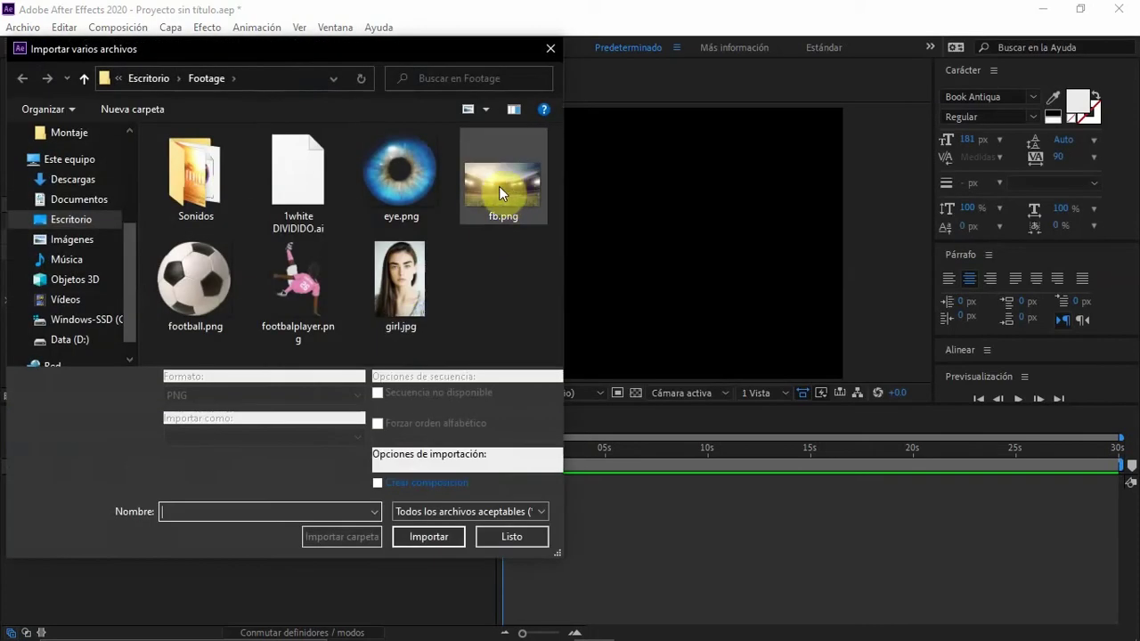
- Import fb.png and eye.png as well, and finish the multiple-file import
left_click(501, 187)
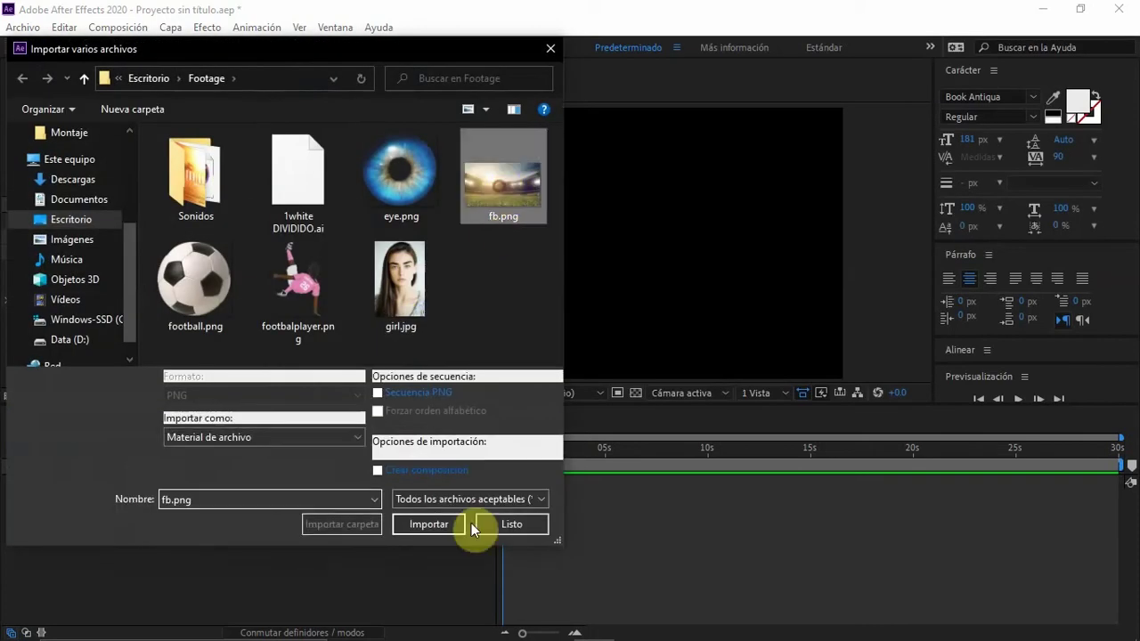
left_click(423, 526)
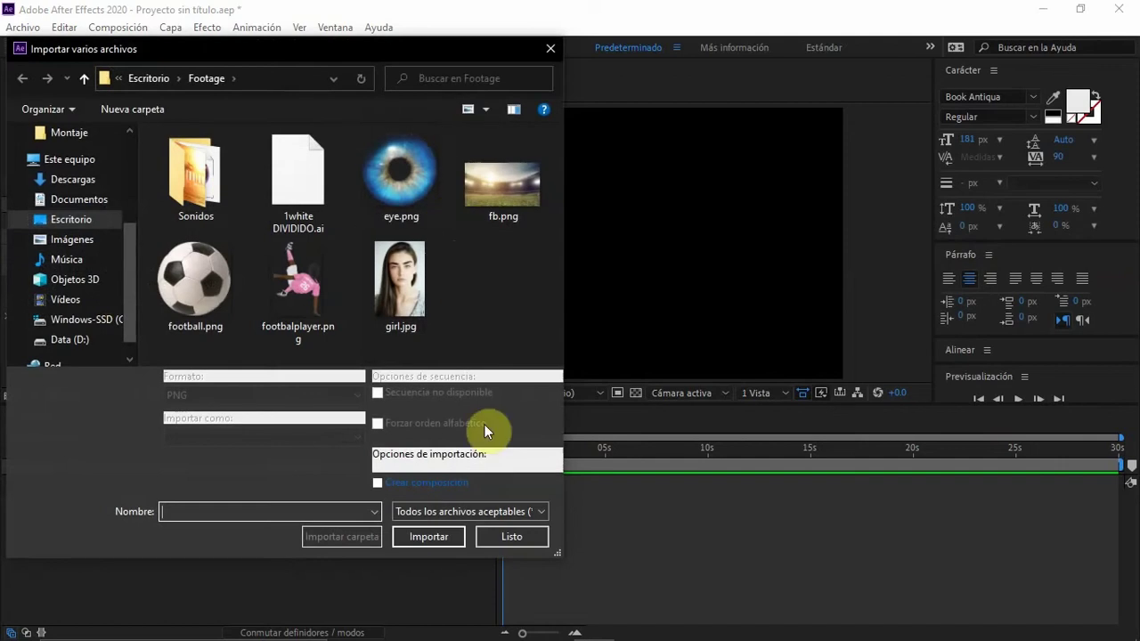
left_click(415, 190)
left_click(427, 531)
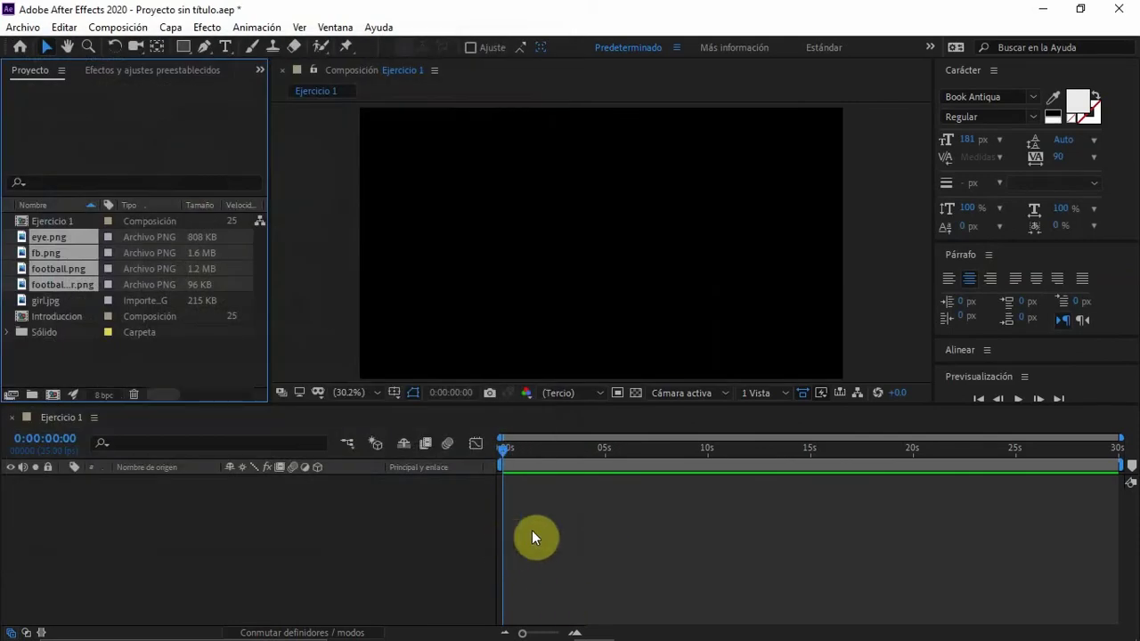
left_click(66, 348)
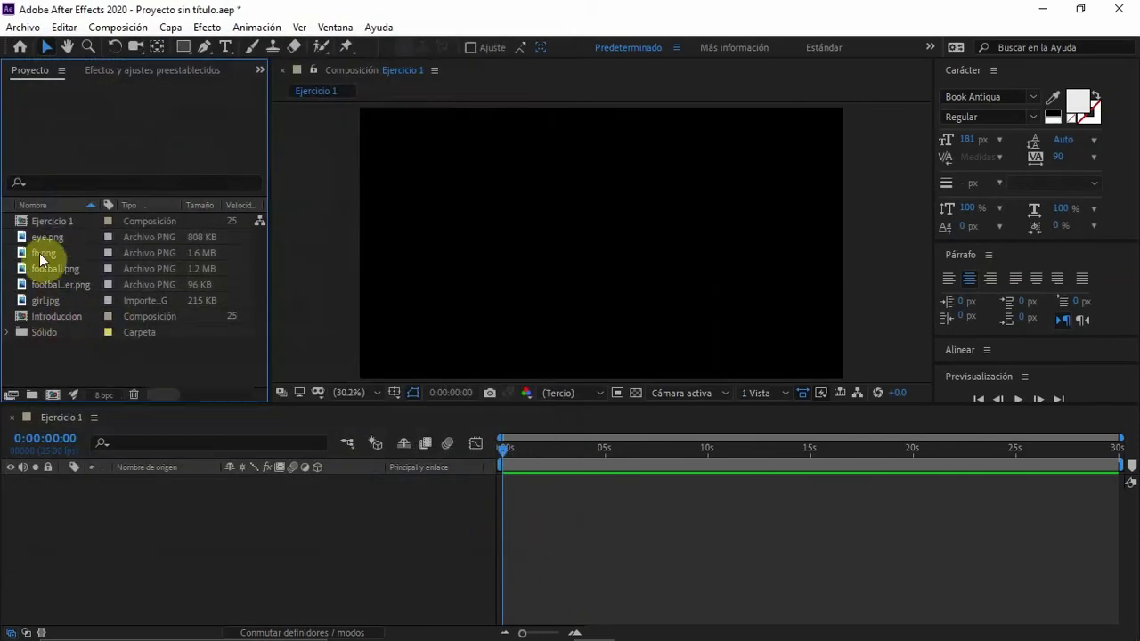
- Widen the project's name column and create a new project folder named Footage
left_click_drag(100, 203, 137, 202)
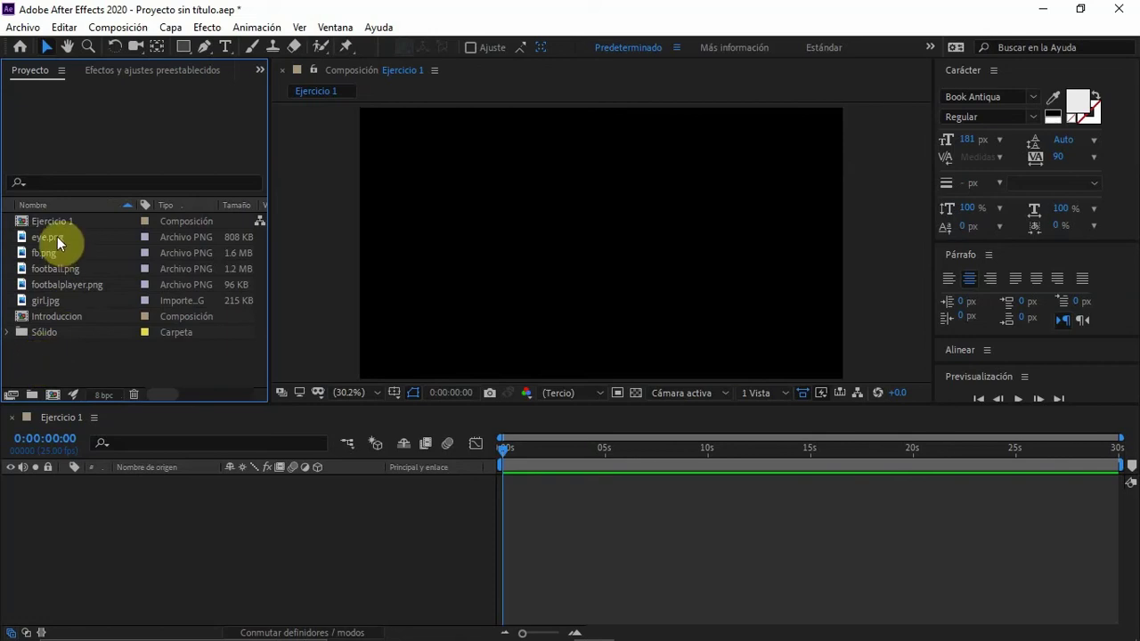
right_click(43, 354)
left_click(114, 381)
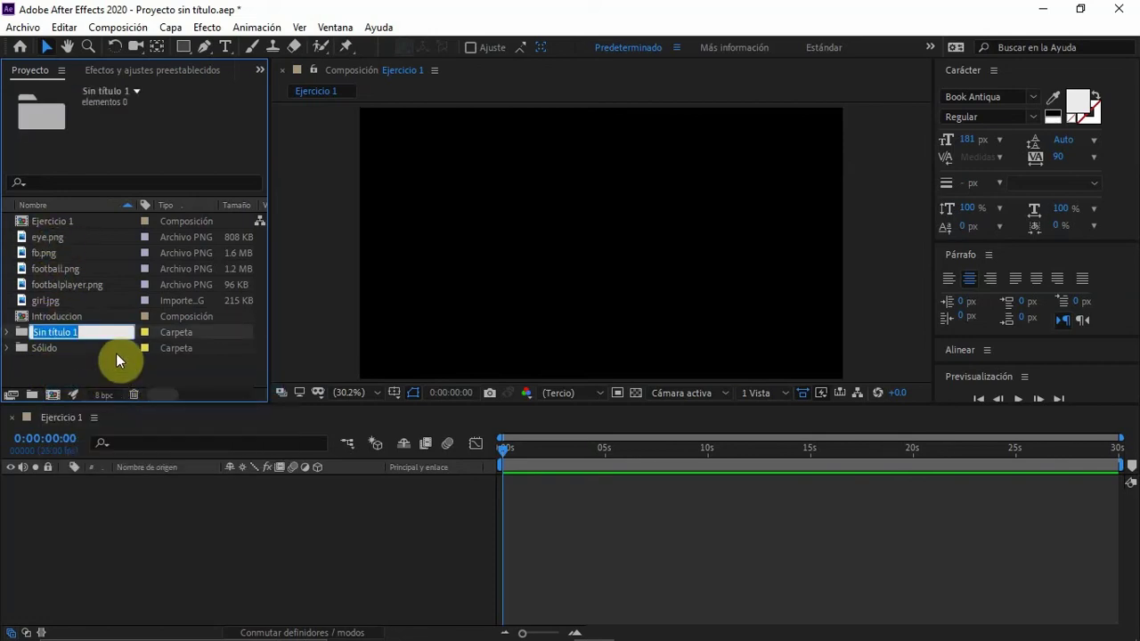
type("Fo")
type("ta")
key("BackSpace")
key("BackSpace")
type("otage")
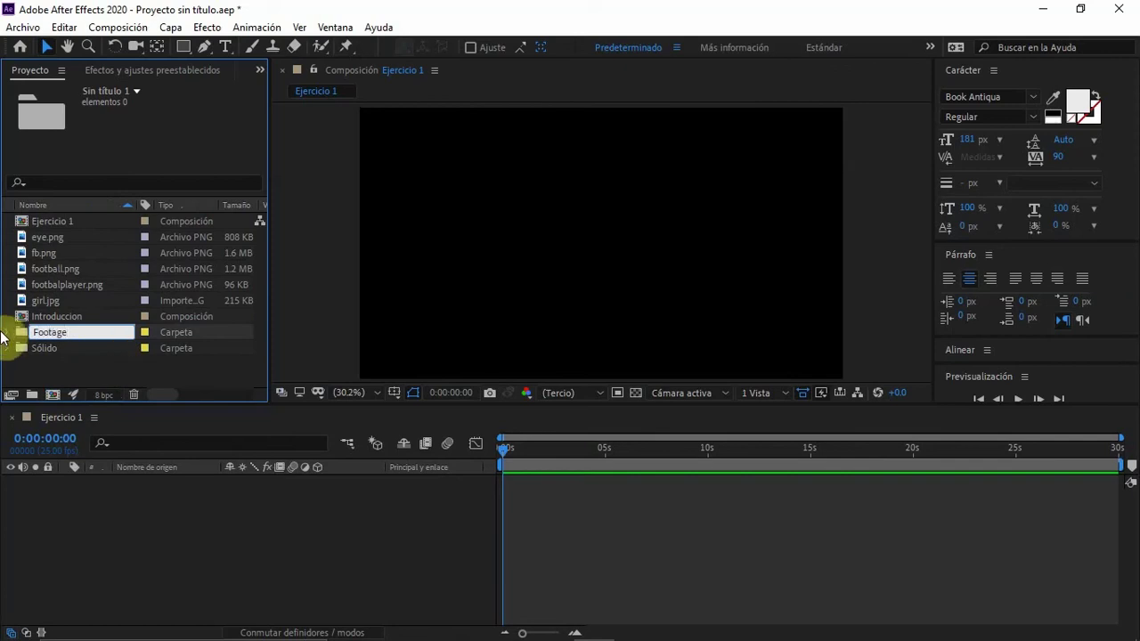
left_click(72, 367)
- Move the five imported images into the project's Footage folder
left_click(60, 286)
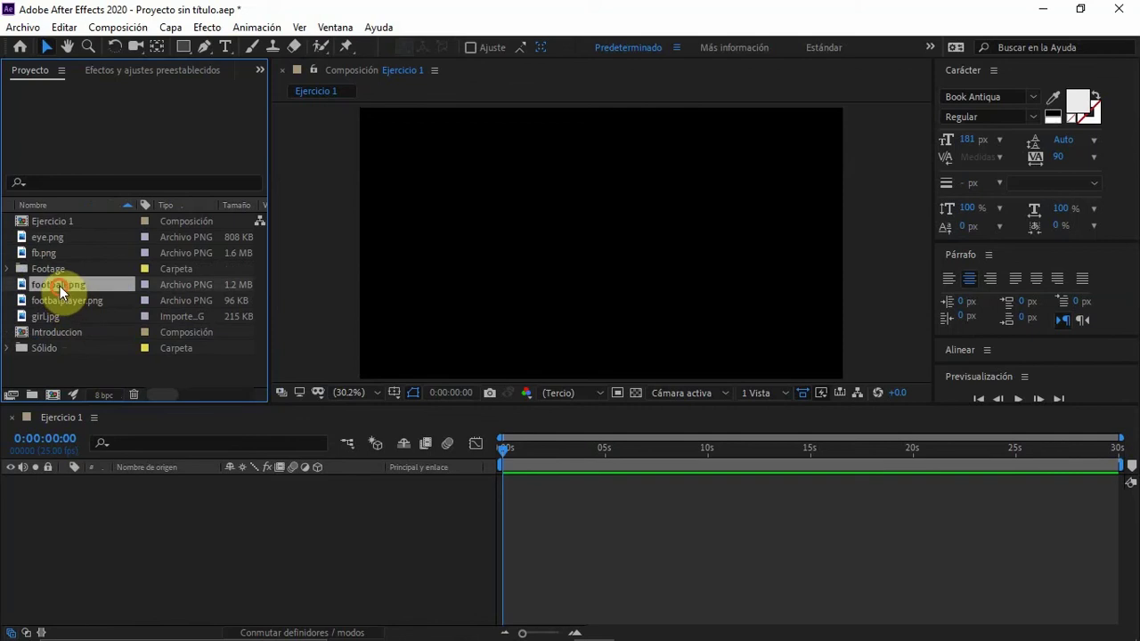
left_click_drag(60, 286, 50, 268)
left_click_drag(51, 237, 45, 351)
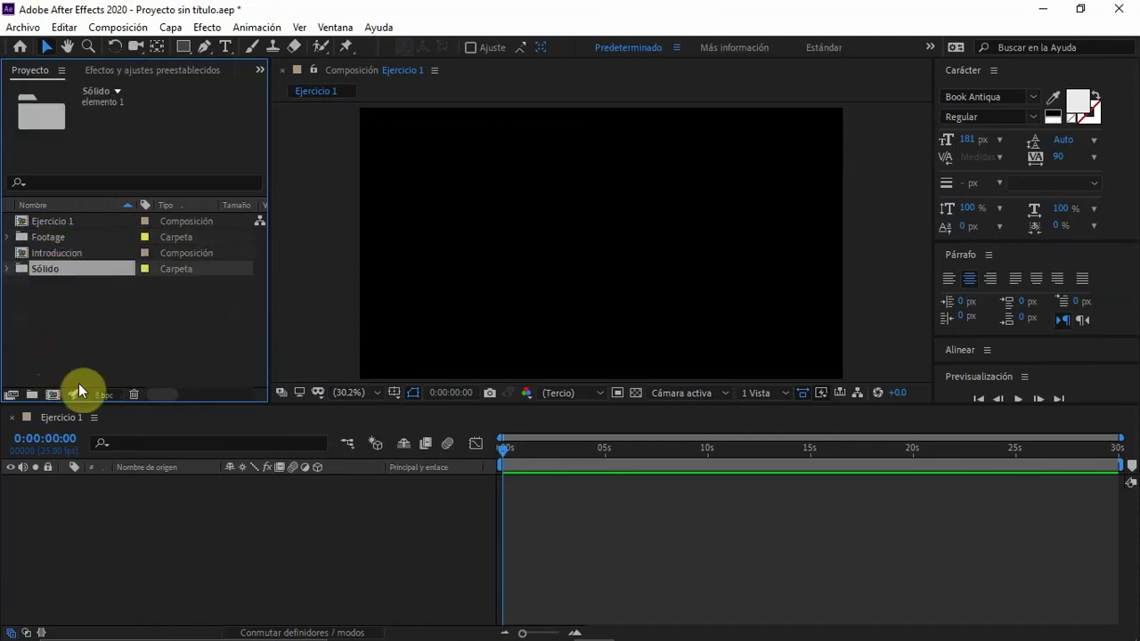
- Nest the Introduccion composition as a layer inside the Ejercicio 1 composition
left_click_drag(53, 254, 54, 224)
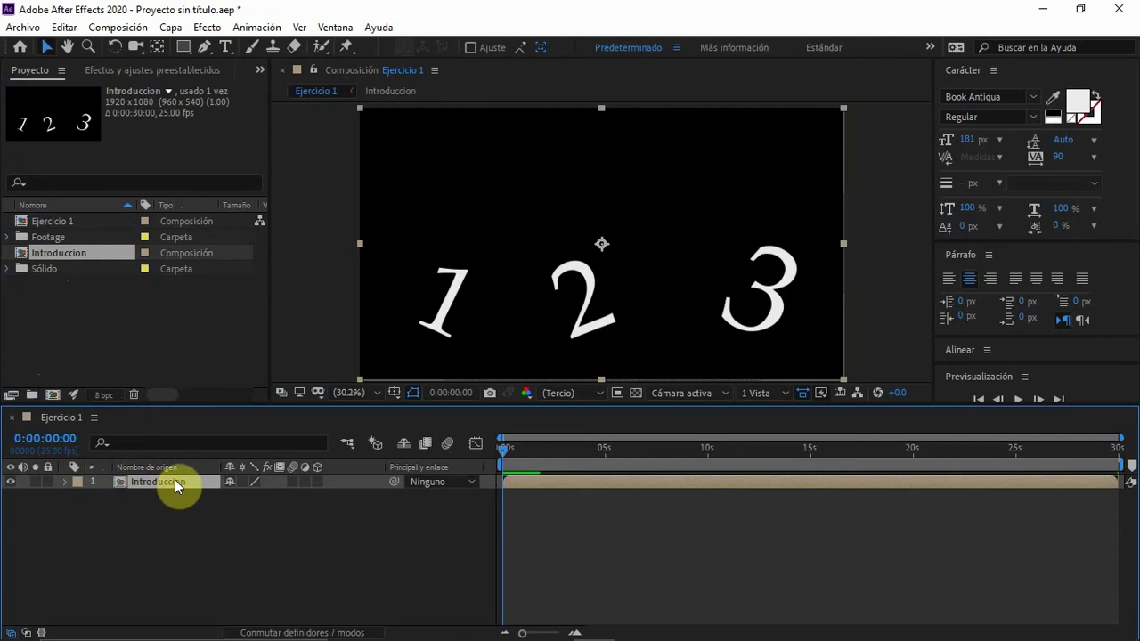
- Scrub the nested Introduccion layer to about 10 seconds and remove it from the Ejercicio 1 composition
left_click_drag(511, 454, 713, 458)
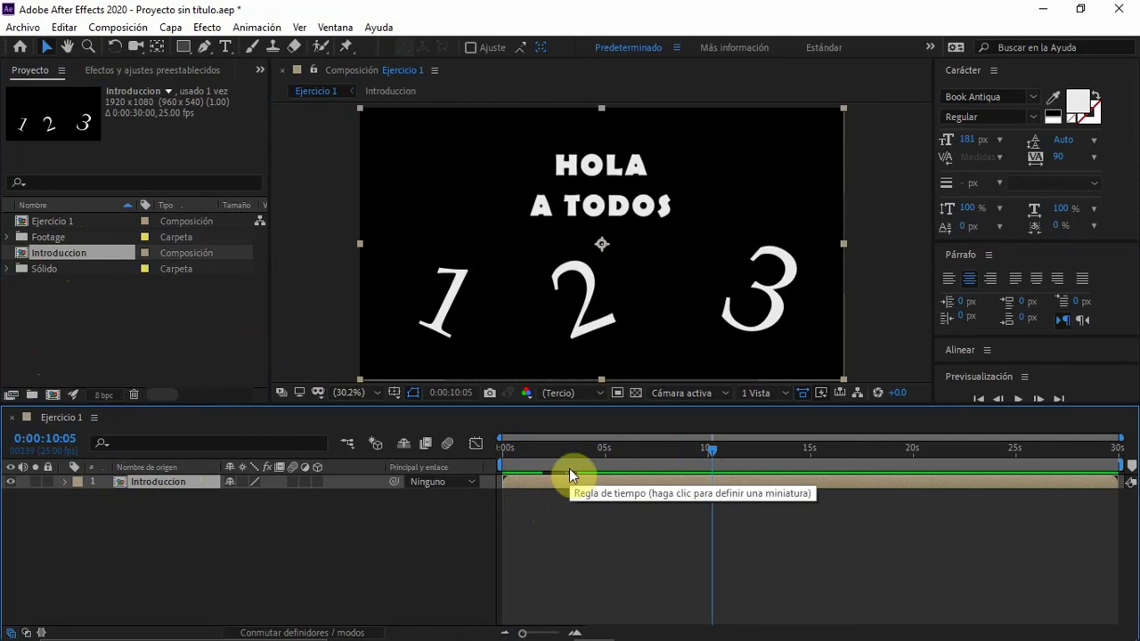
key("Delete")
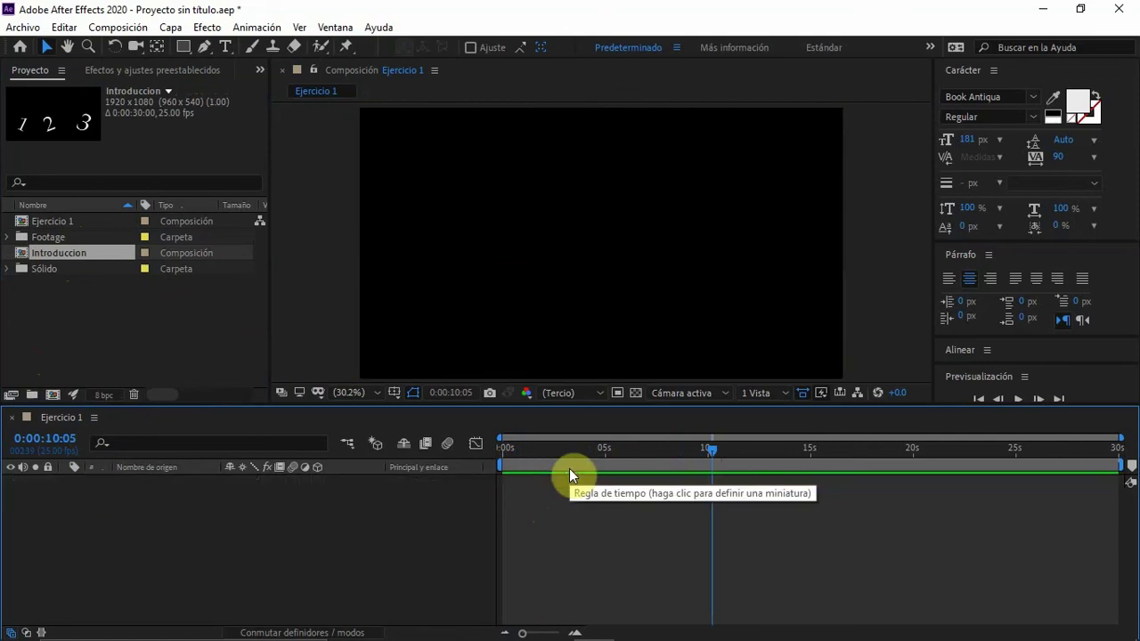
left_click(51, 237)
left_click(8, 237)
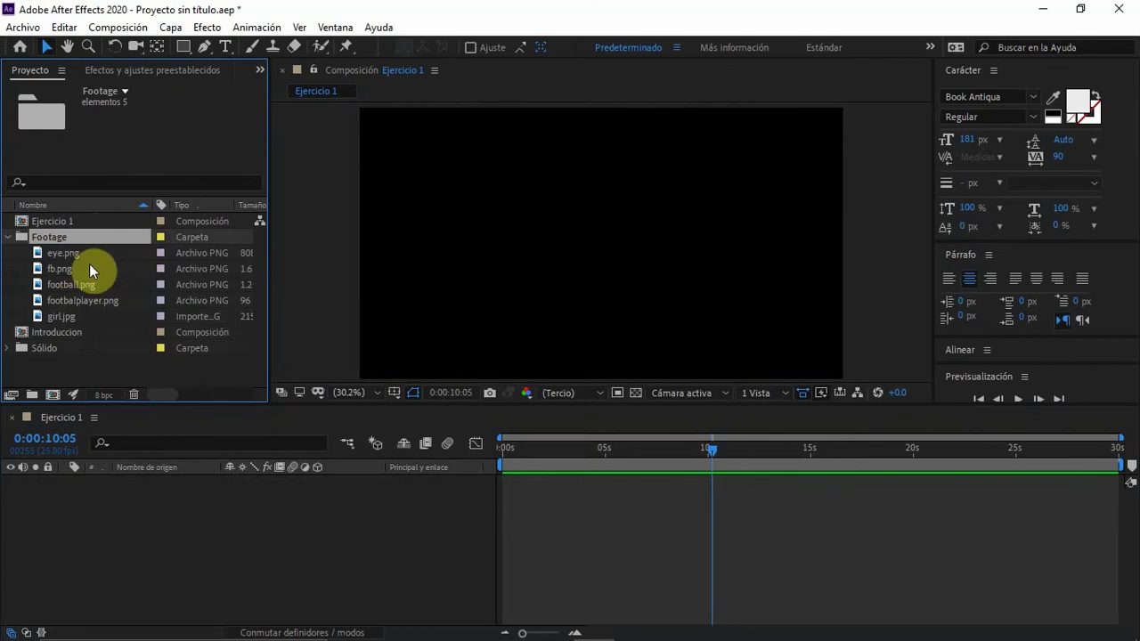
left_click(8, 236)
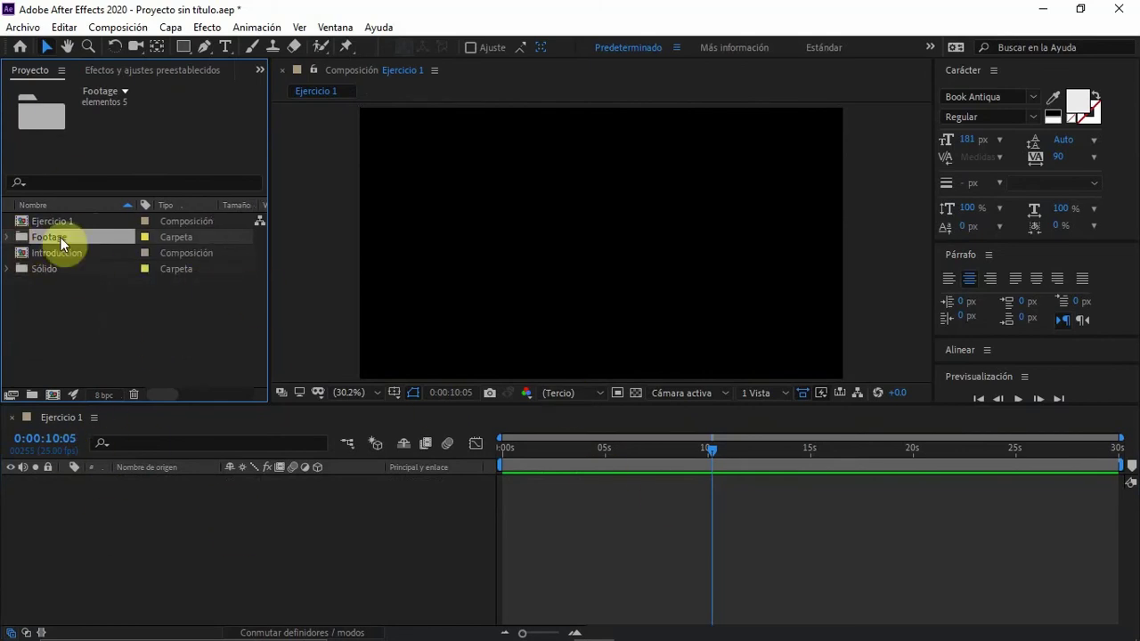
left_click(9, 237)
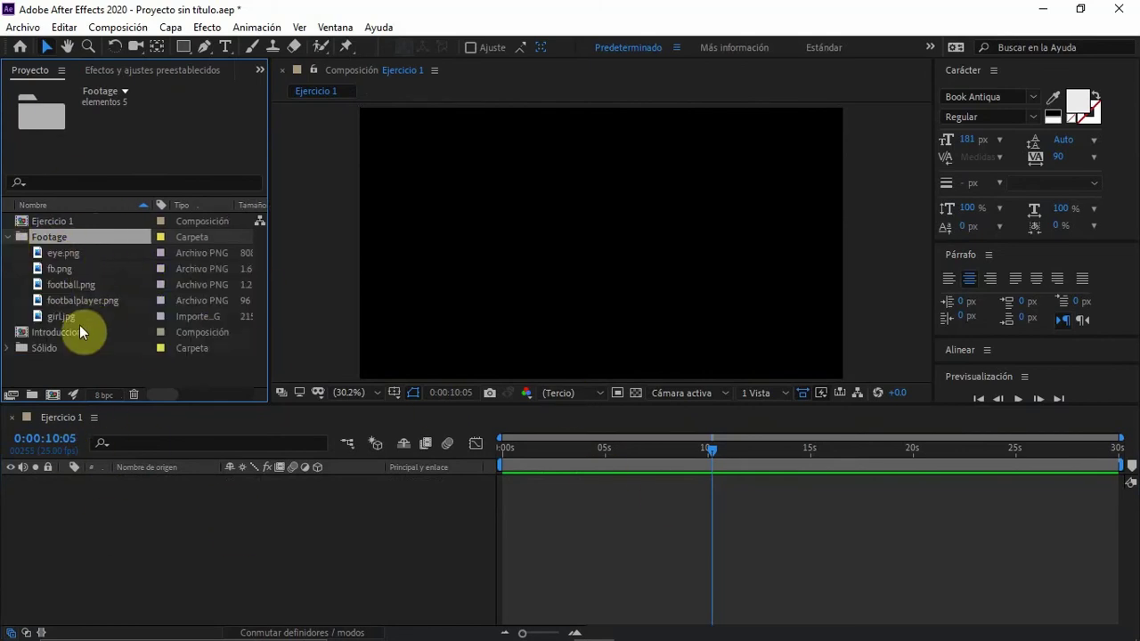
left_click_drag(80, 285, 171, 507)
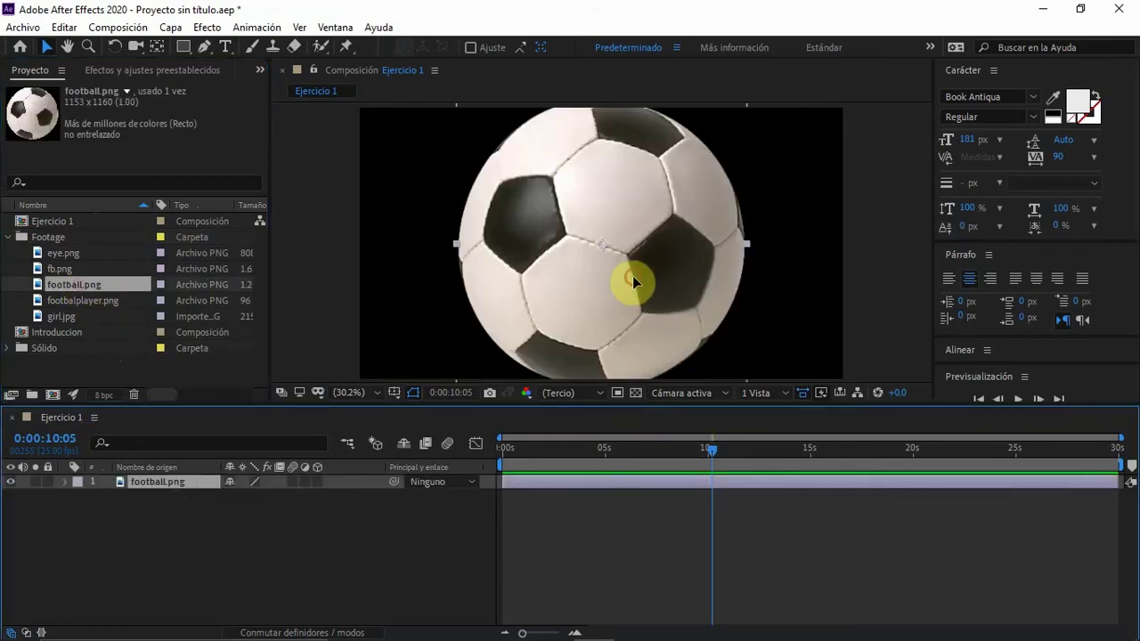
left_click(633, 281)
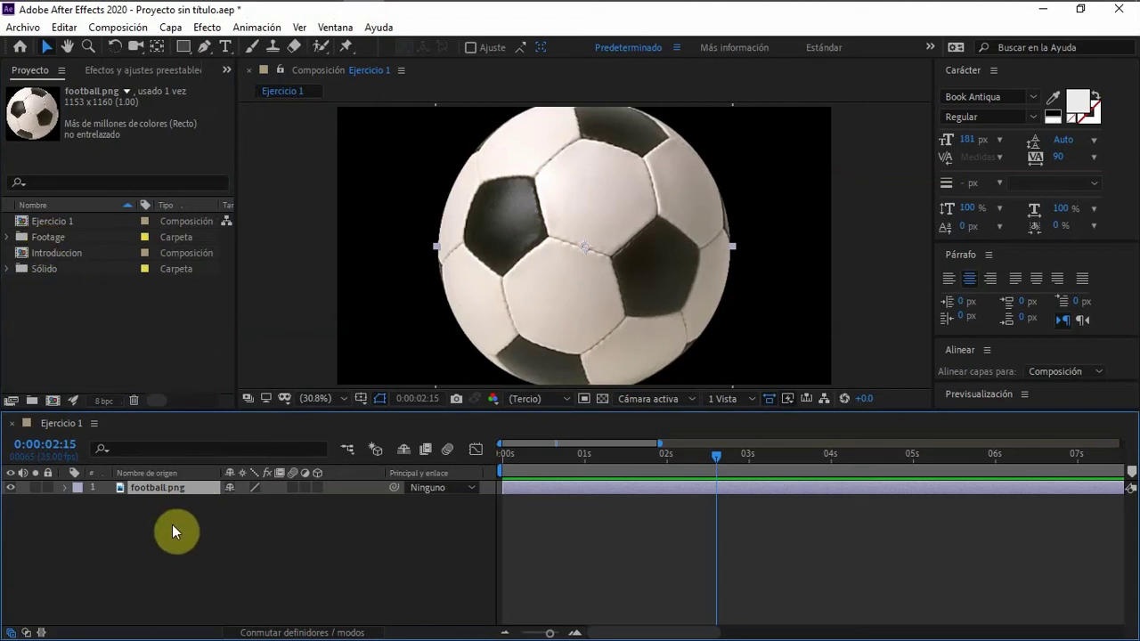
key("Delete")
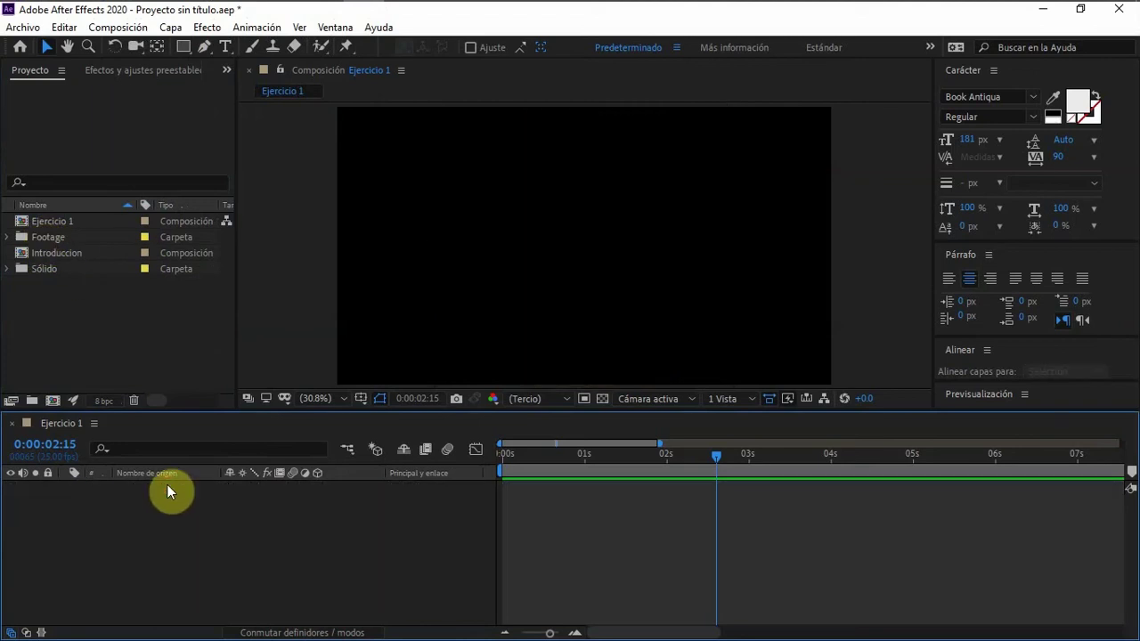
- Add football.png from the Footage folder near the centre of Ejercicio 1 and scale the layer to 25%
left_click(9, 237)
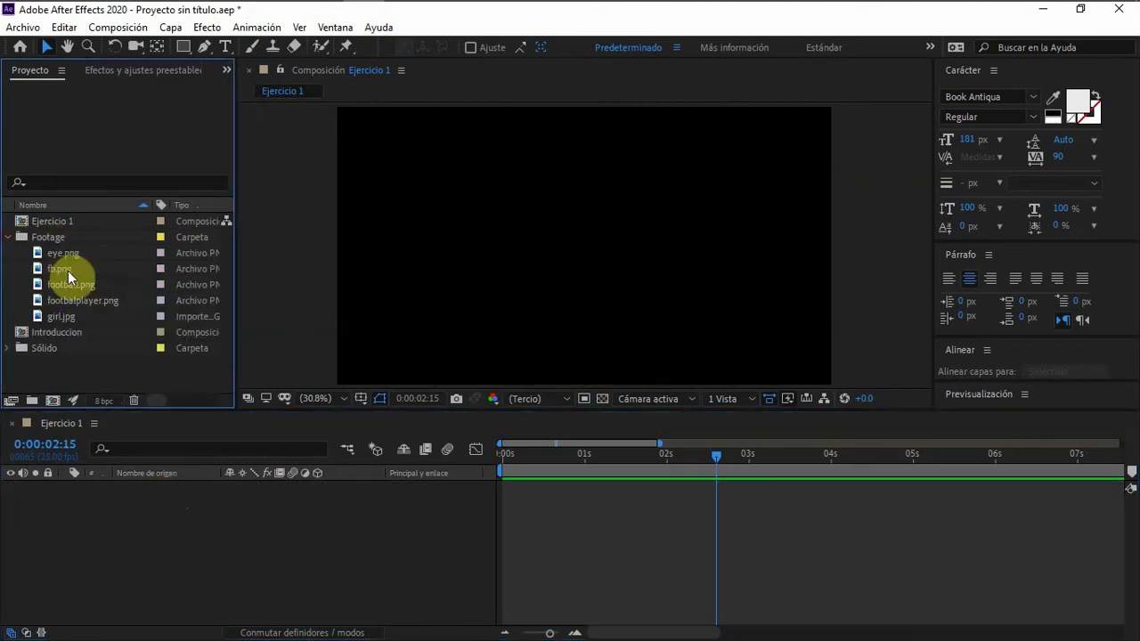
left_click_drag(76, 284, 589, 257)
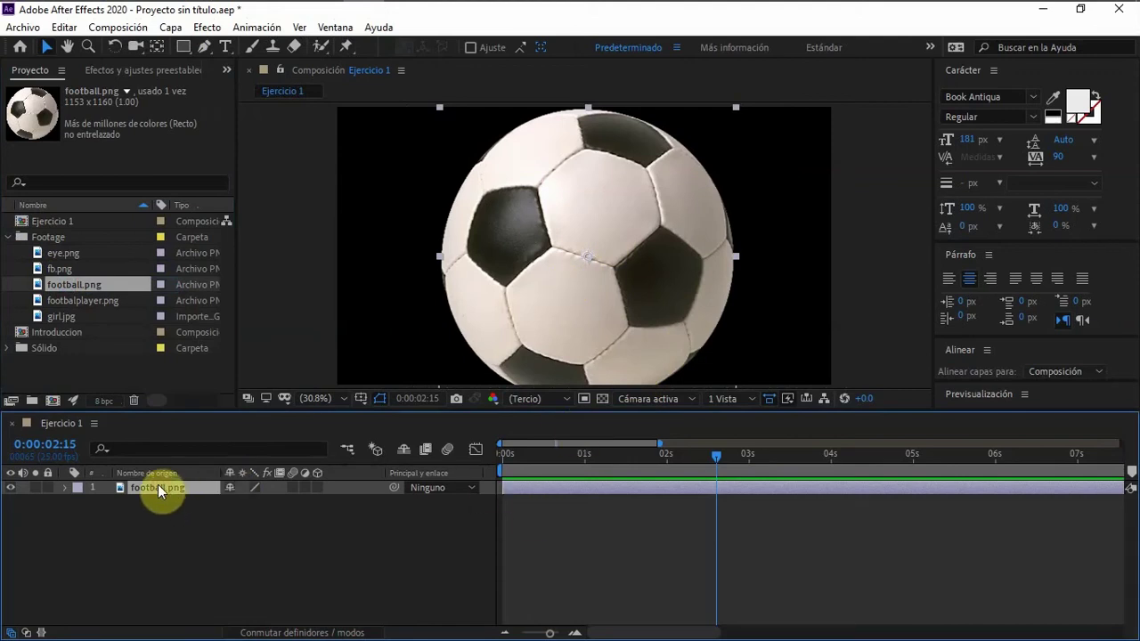
key("p")
key("s")
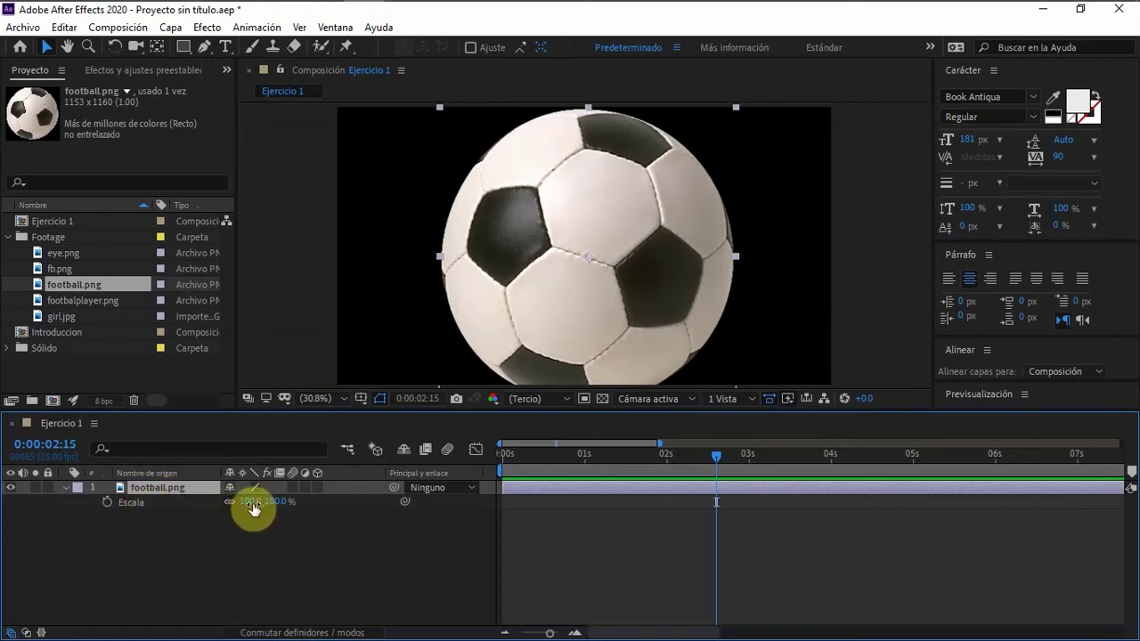
left_click_drag(275, 501, 225, 510)
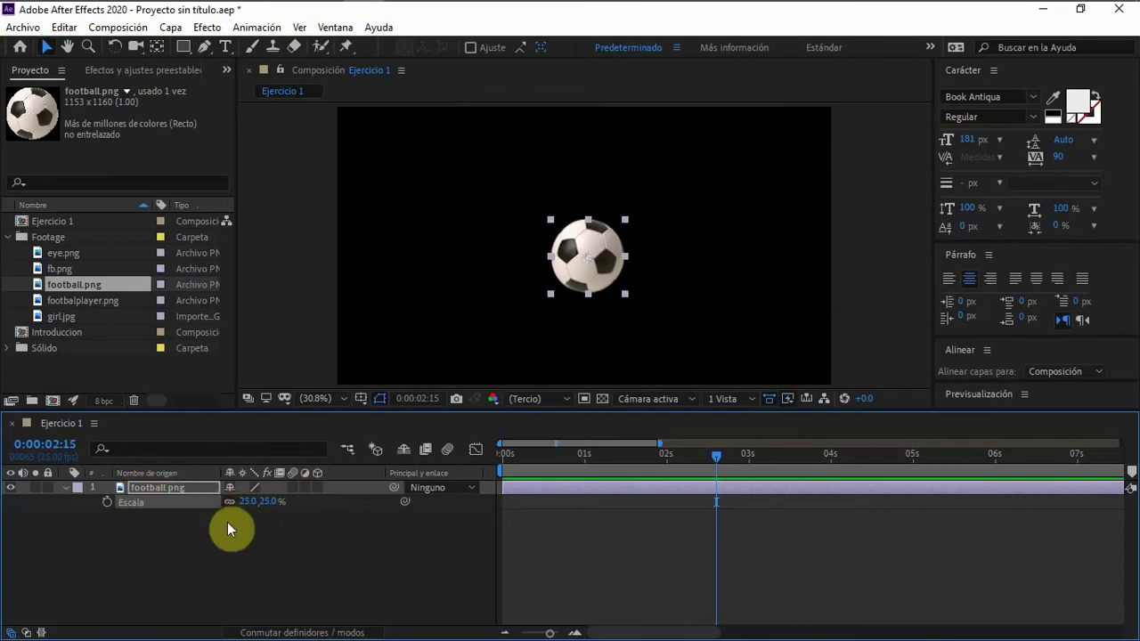
- At the start of the timeline, place the football in the left part of the frame, at a position of about 397, 548
left_click_drag(526, 453, 494, 457)
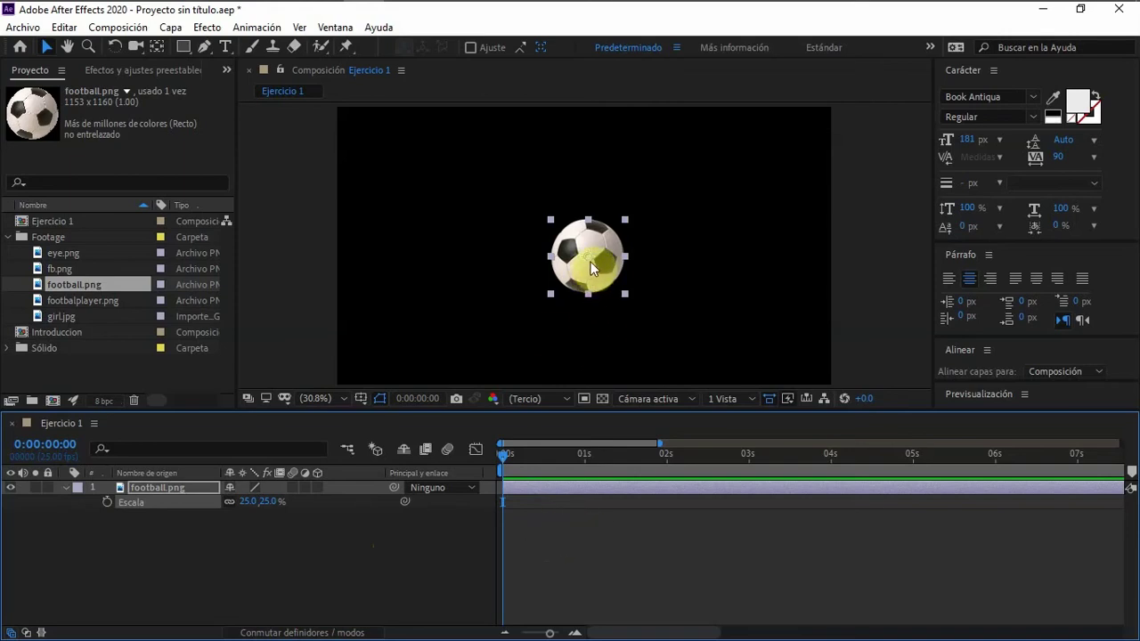
left_click_drag(591, 262, 438, 239)
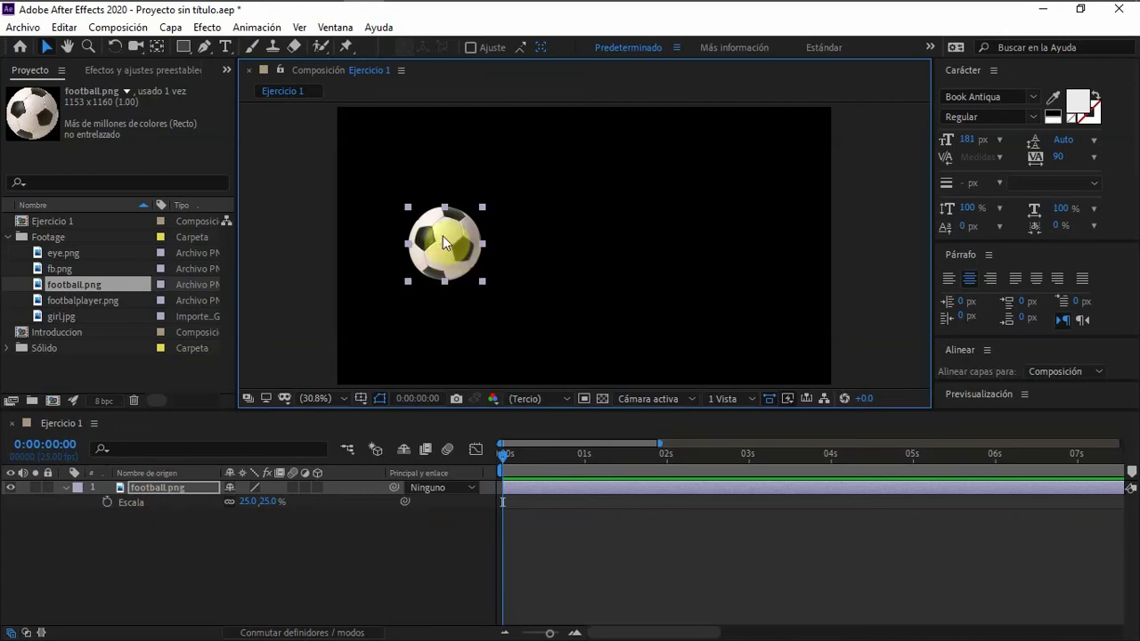
mouse_move(445, 239)
left_mouse_down()
mouse_move(673, 239)
mouse_move(433, 251)
mouse_move(447, 252)
left_mouse_up()
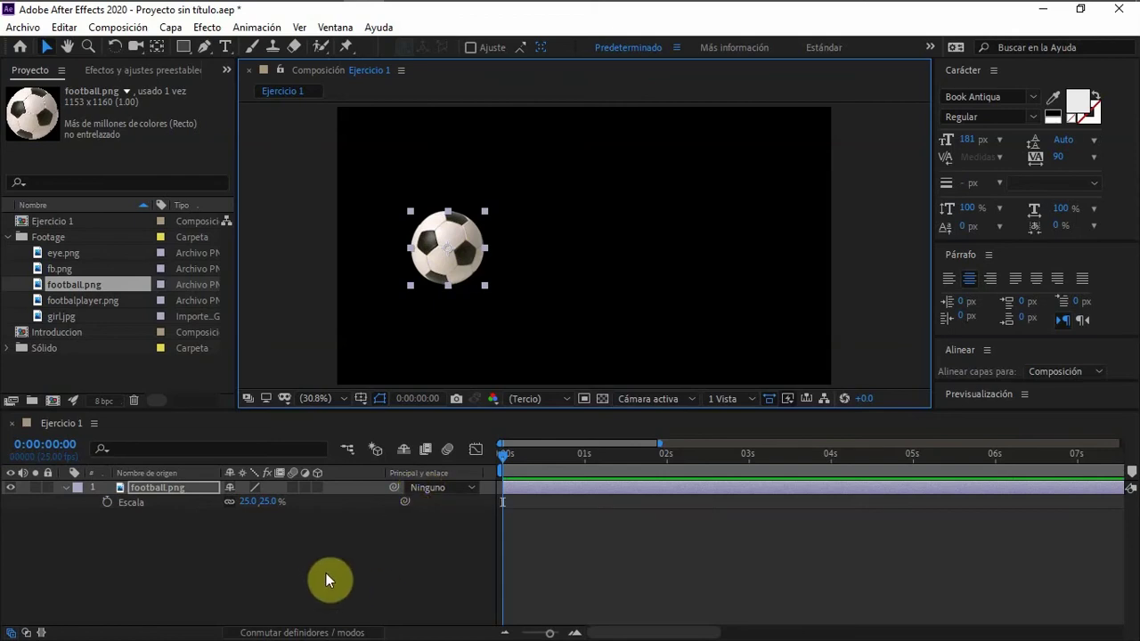
left_click(139, 488)
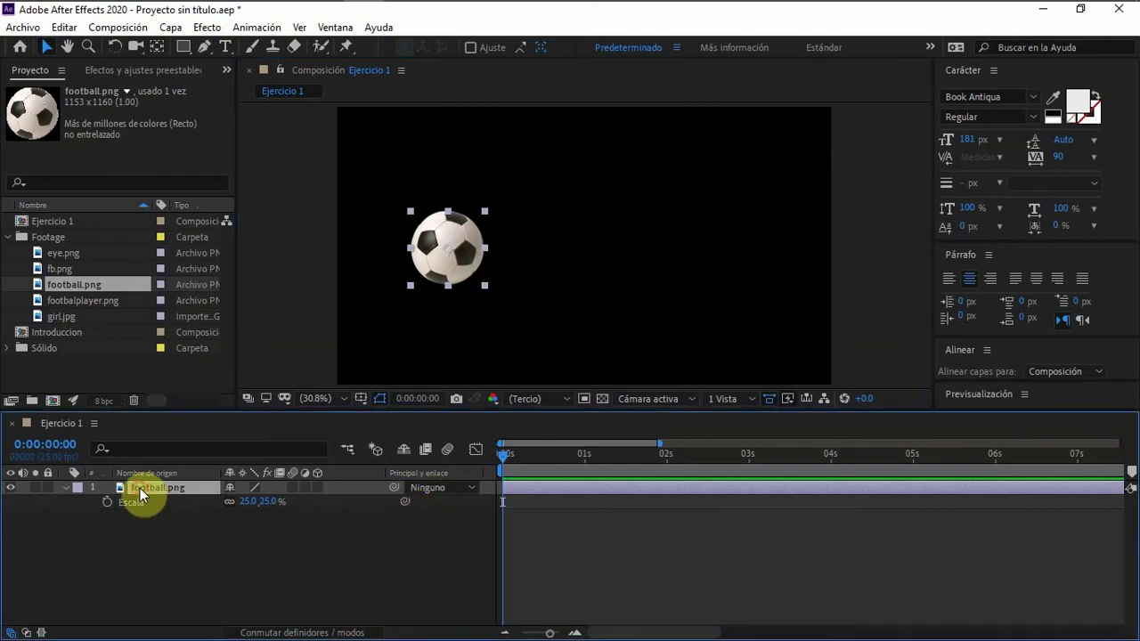
key("p")
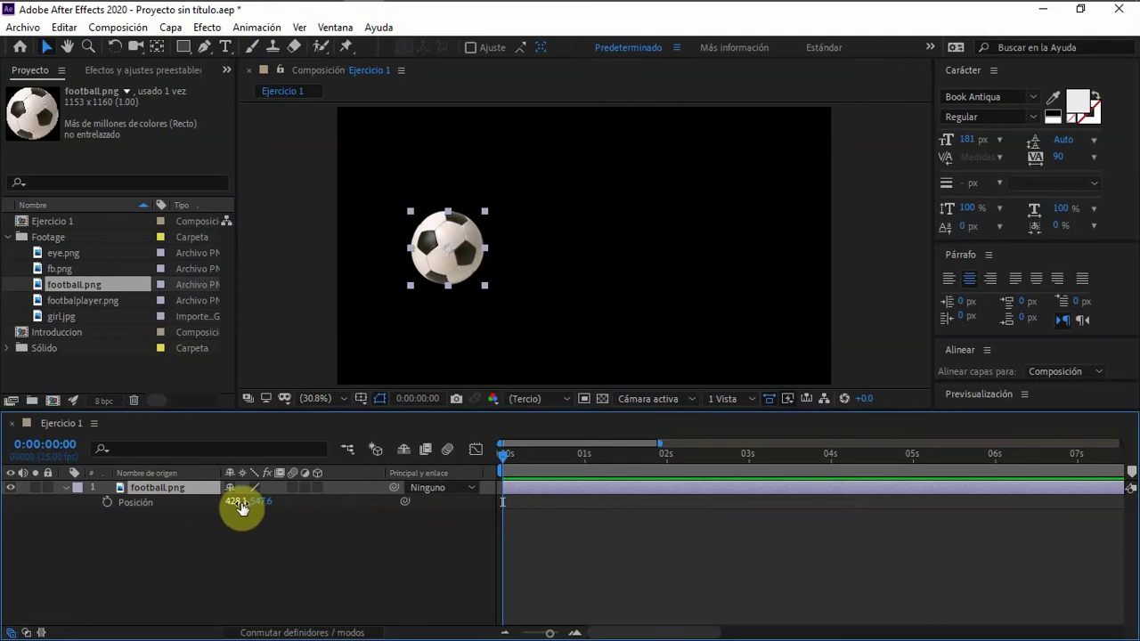
left_click_drag(239, 501, 206, 501)
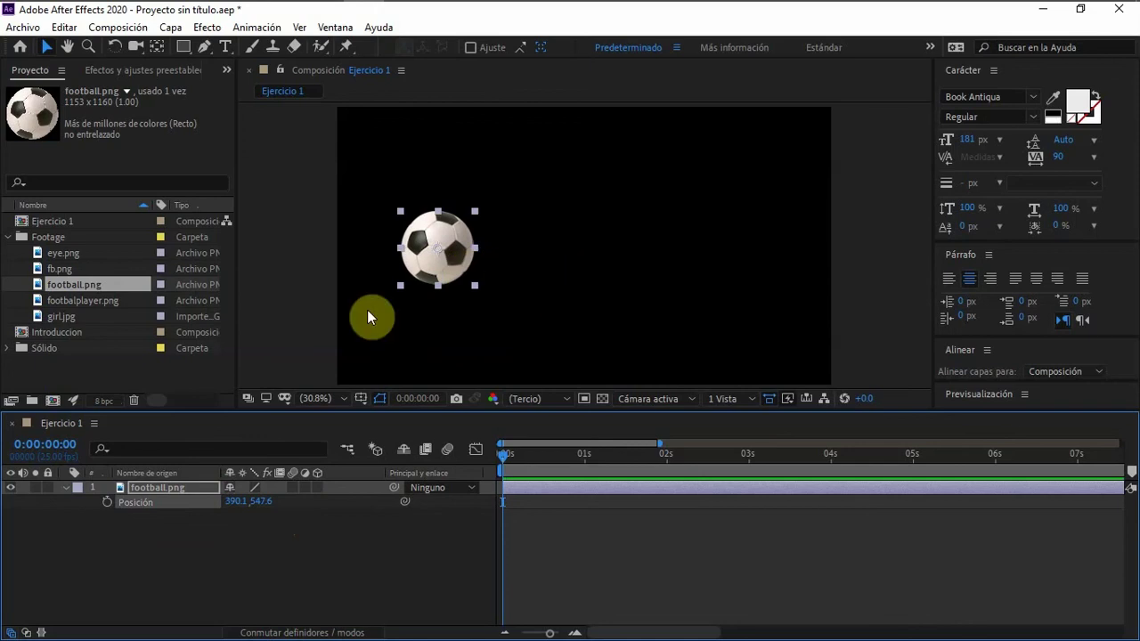
left_click_drag(229, 500, 187, 514)
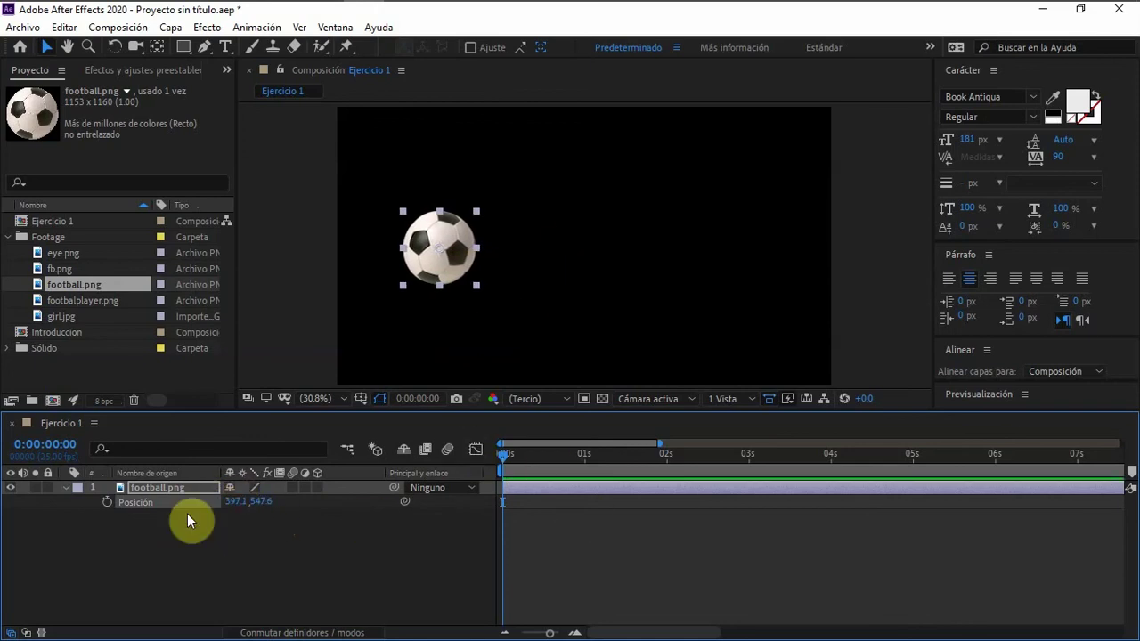
- Animate the football's position with a keyframe at 0 seconds and another at 2 seconds, moved right to about 1487, 538
left_click(107, 504)
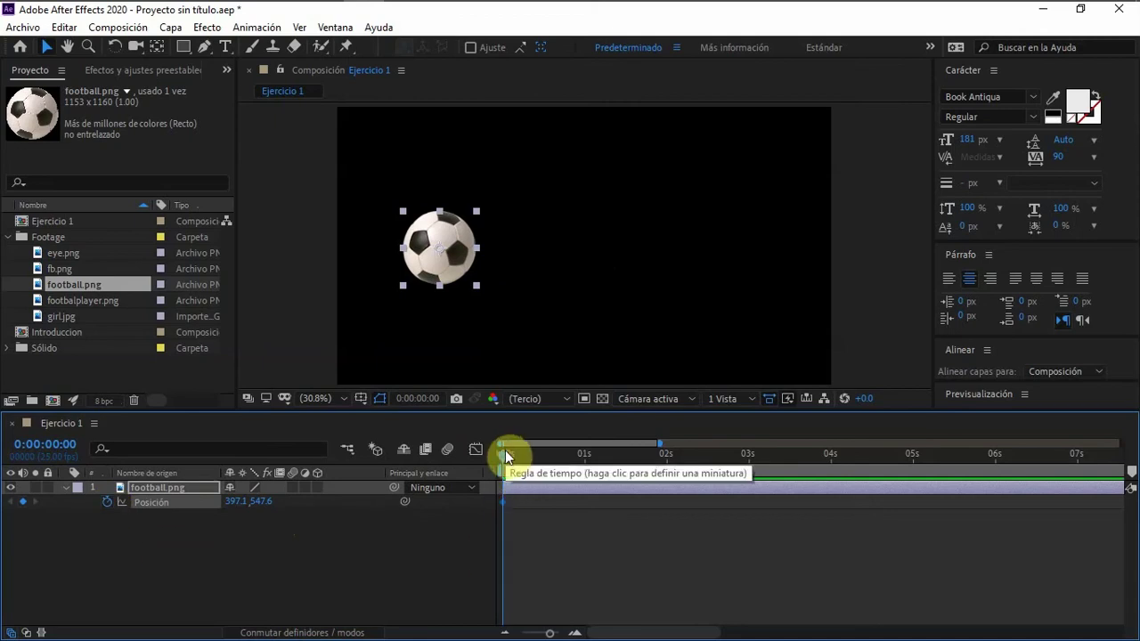
left_click_drag(505, 451, 668, 467)
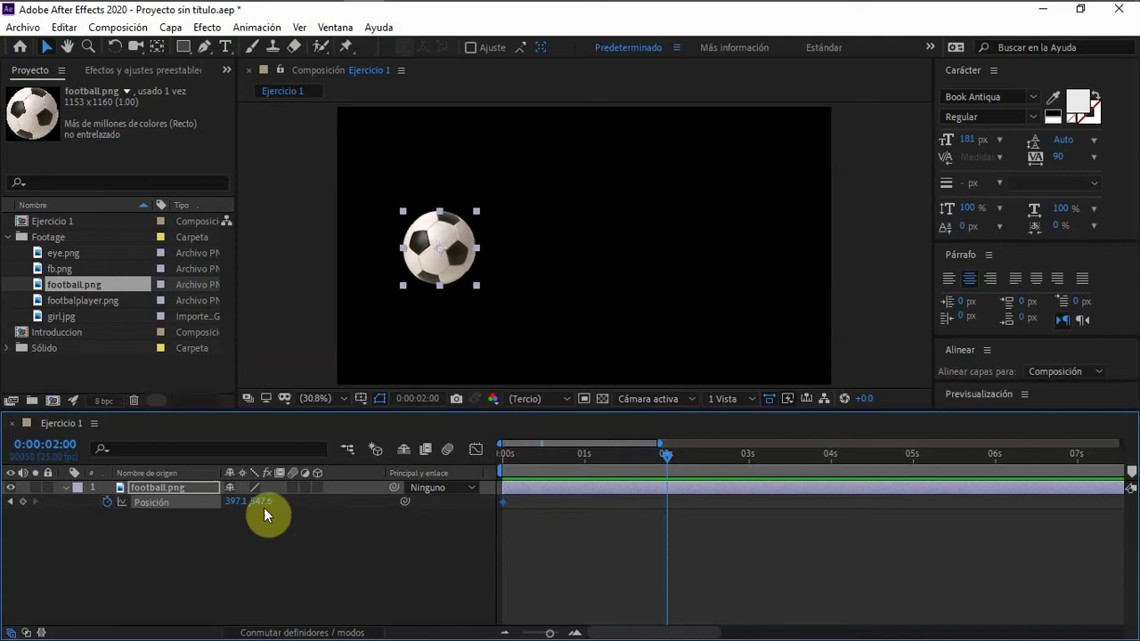
left_click_drag(439, 246, 720, 243)
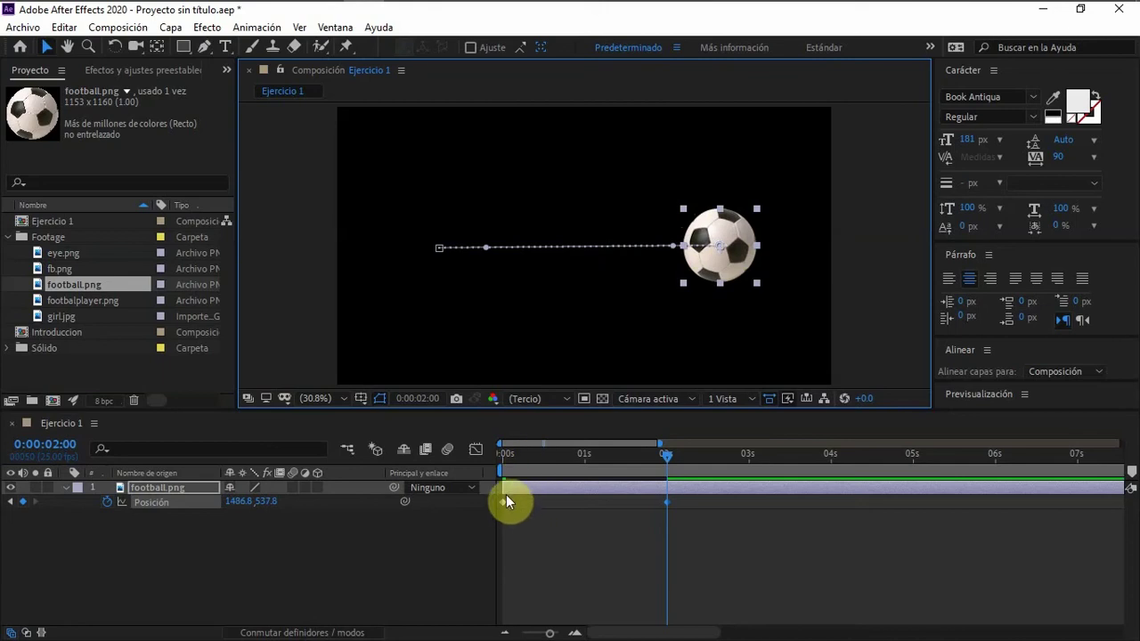
- Check the football at its start and end position keyframes and play the animation from the beginning
left_click(501, 456)
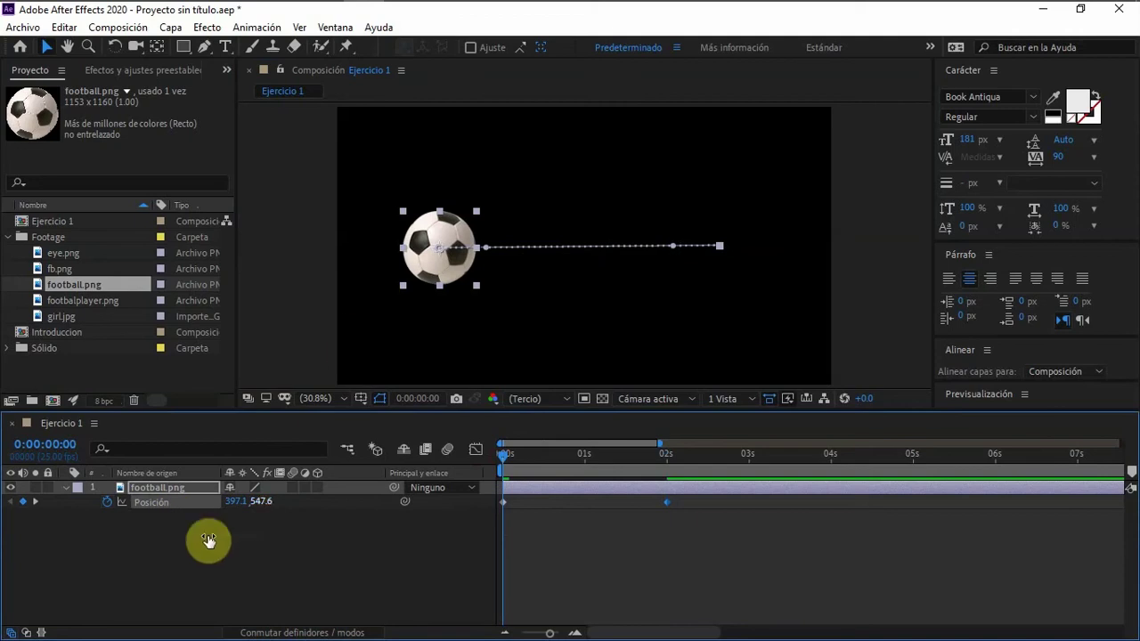
left_click(665, 455)
left_click(664, 454)
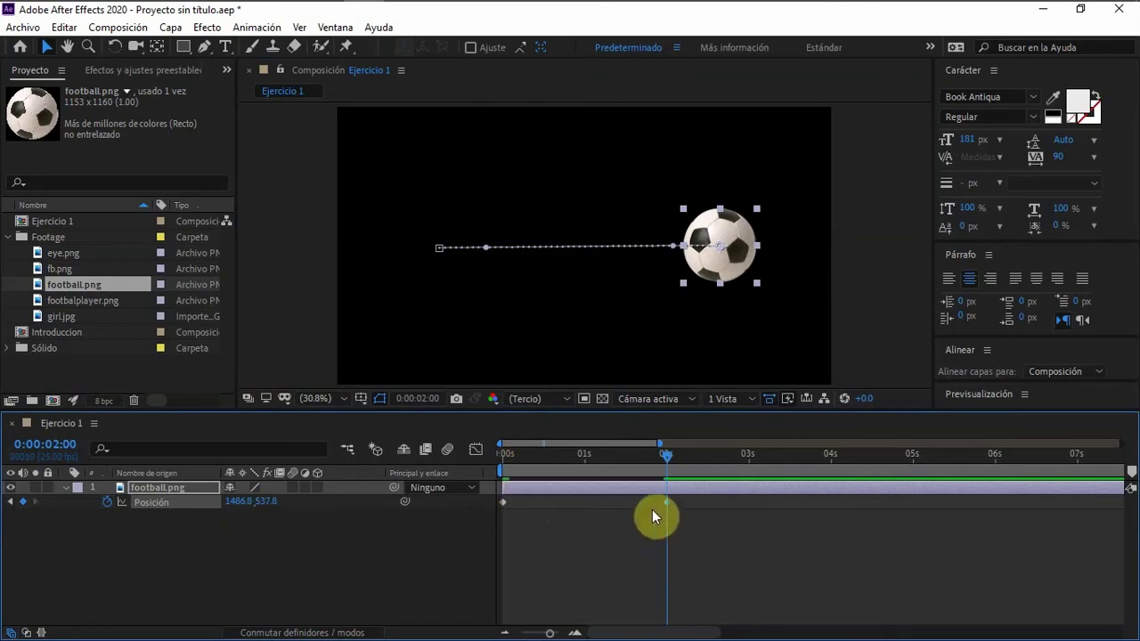
left_click_drag(512, 455, 473, 453)
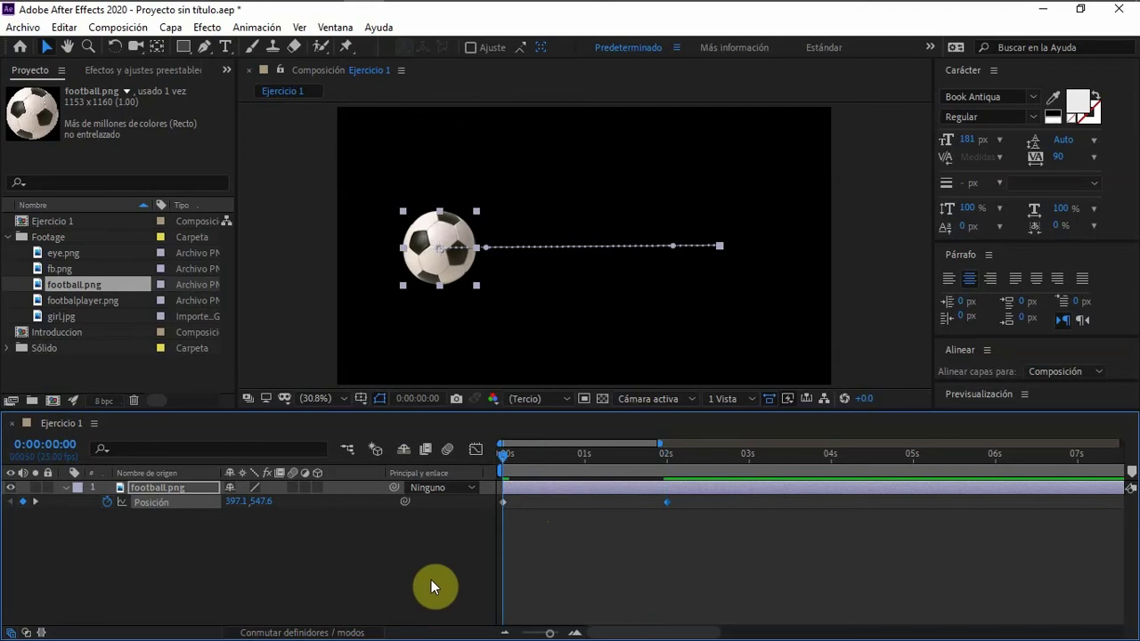
left_click(381, 547)
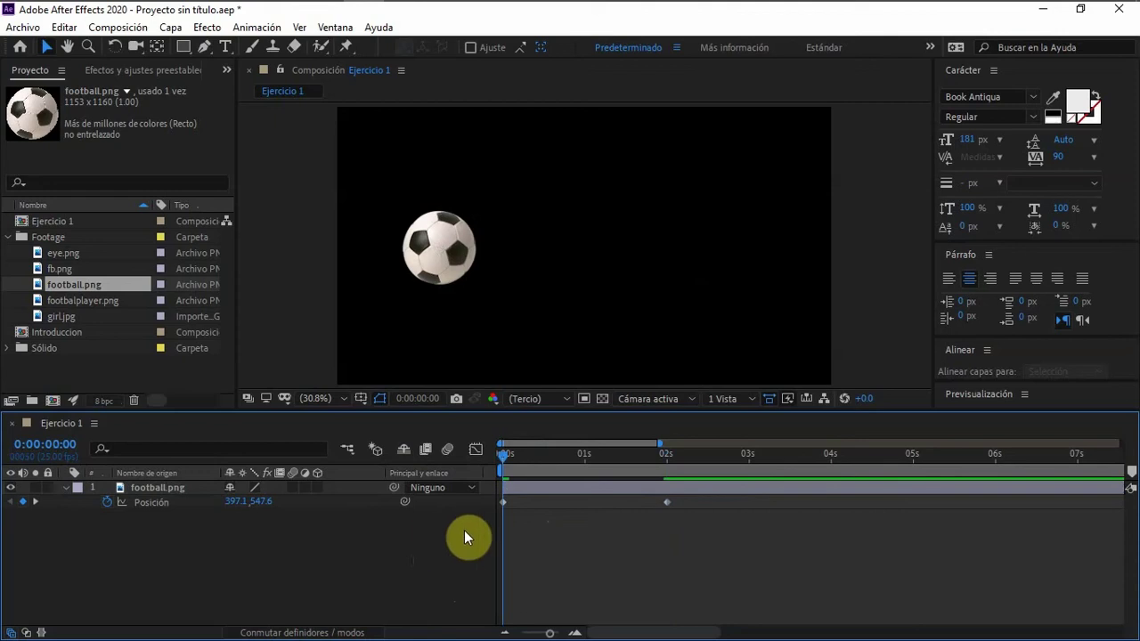
key("space")
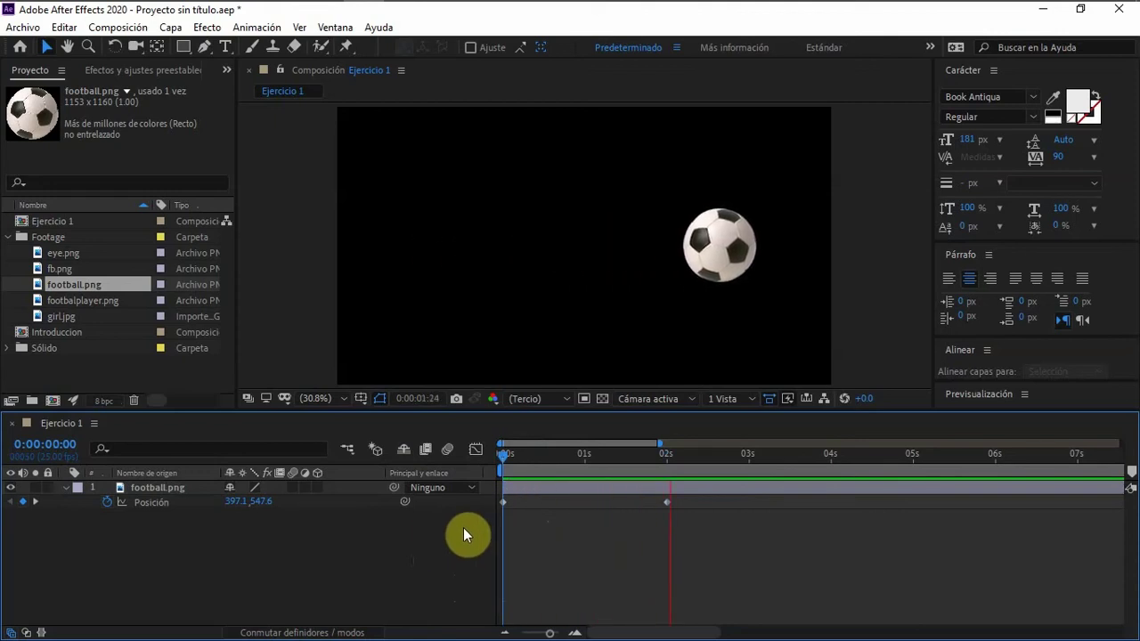
- Move the football's end position keyframe to about 3 seconds and scrub back to the start of the timeline
mouse_move(669, 461)
left_mouse_down()
mouse_move(458, 440)
mouse_move(667, 459)
mouse_move(488, 463)
mouse_move(669, 453)
left_mouse_up()
left_click_drag(667, 505, 750, 502)
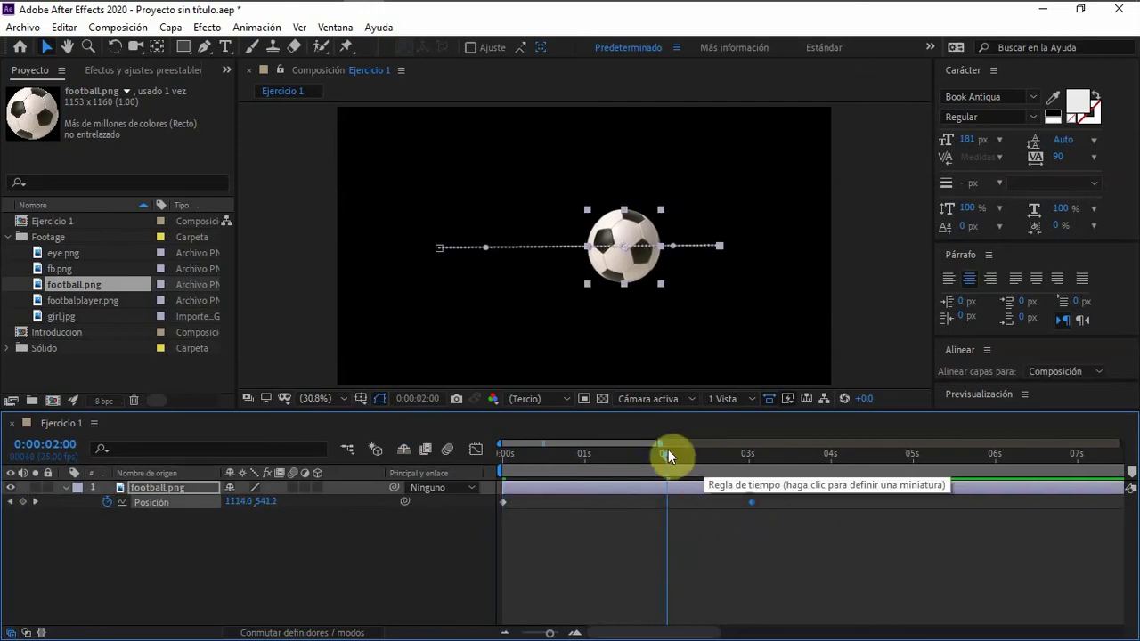
left_click_drag(668, 451, 493, 447)
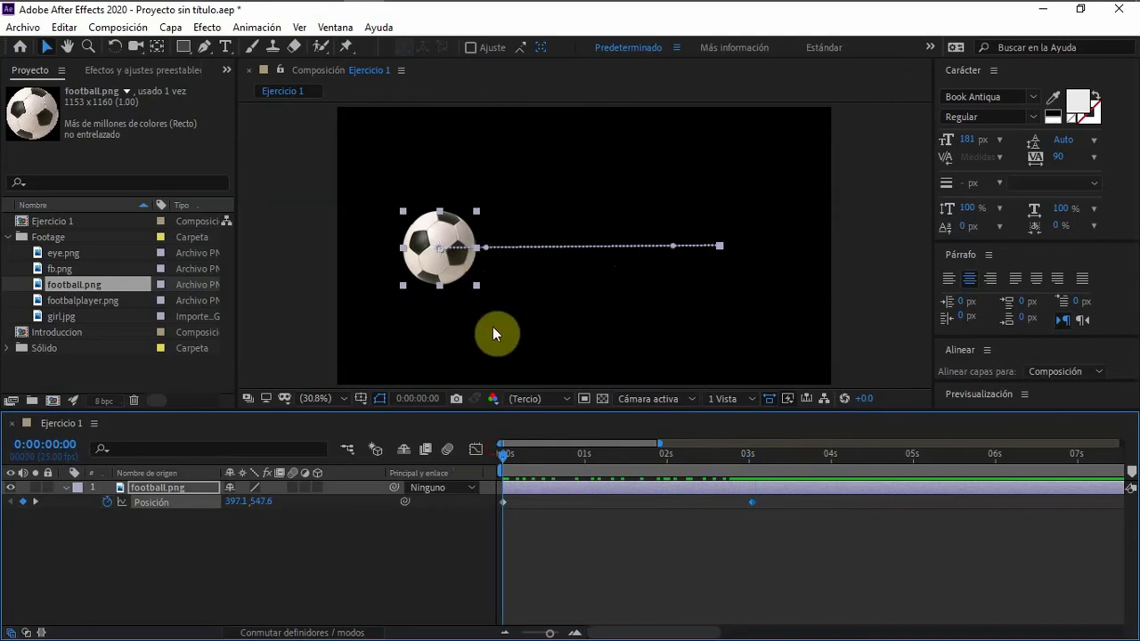
mouse_move(504, 461)
left_mouse_down()
mouse_move(647, 453)
mouse_move(746, 469)
mouse_move(489, 464)
mouse_move(746, 469)
mouse_move(485, 467)
left_mouse_up()
left_click(592, 551)
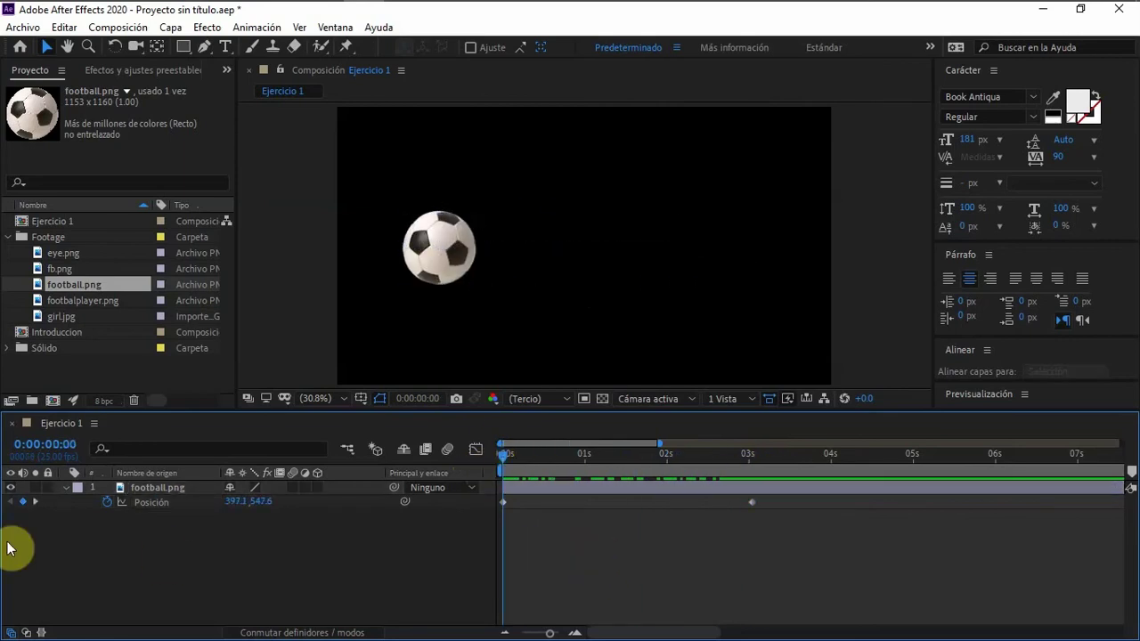
- Move the football's end position keyframe to the 2-second mark and set the current time to 1 second
left_click(107, 503)
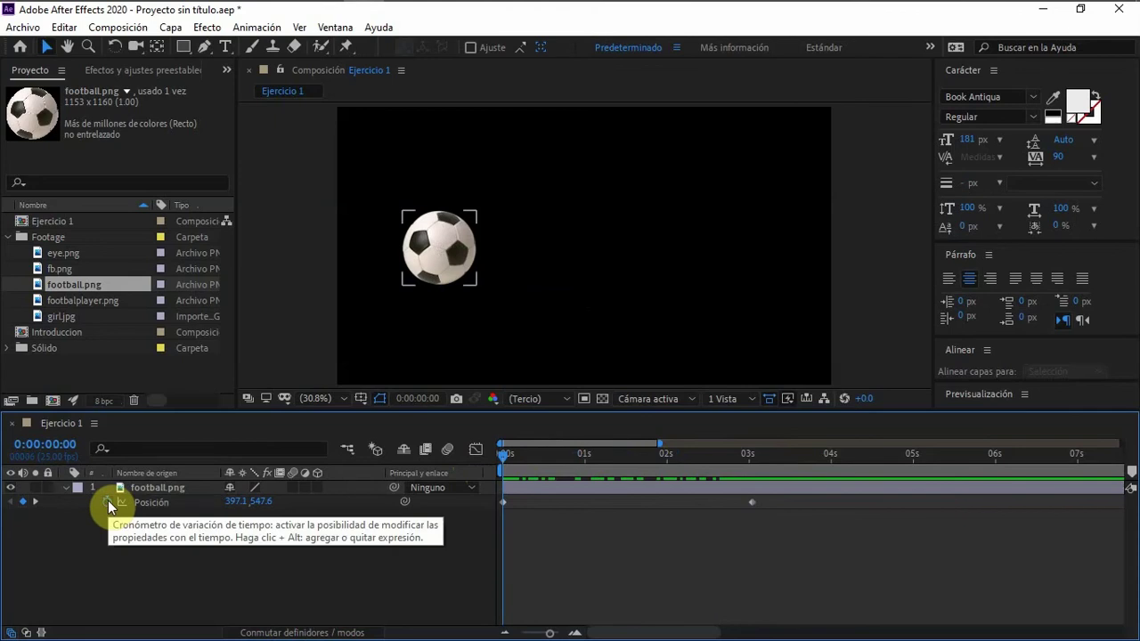
left_click(531, 488)
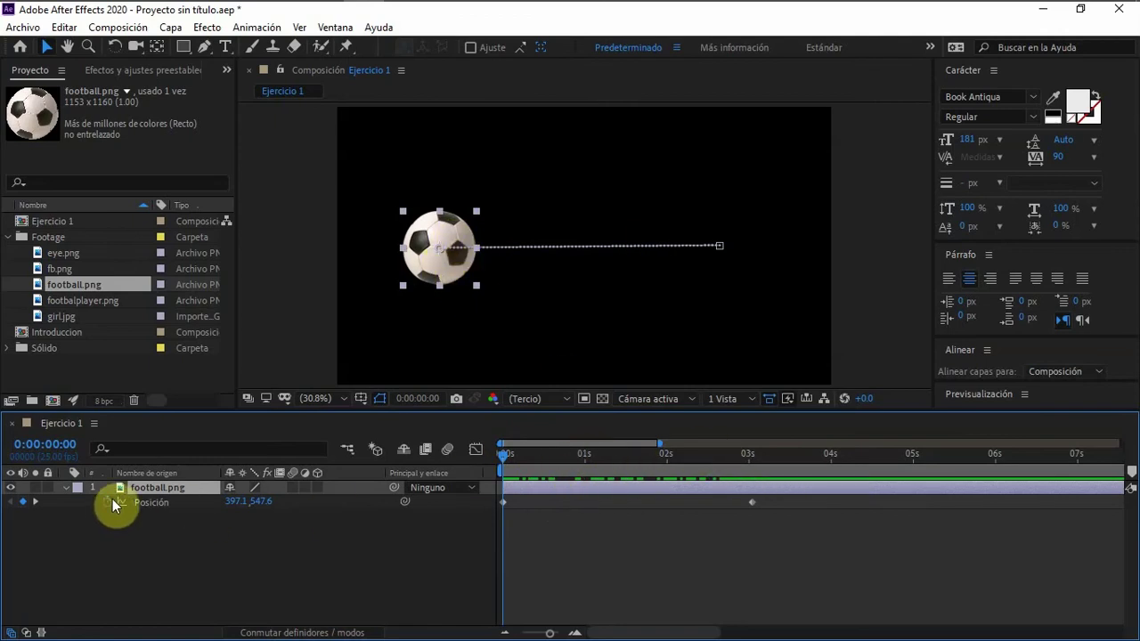
left_click_drag(504, 457, 615, 457)
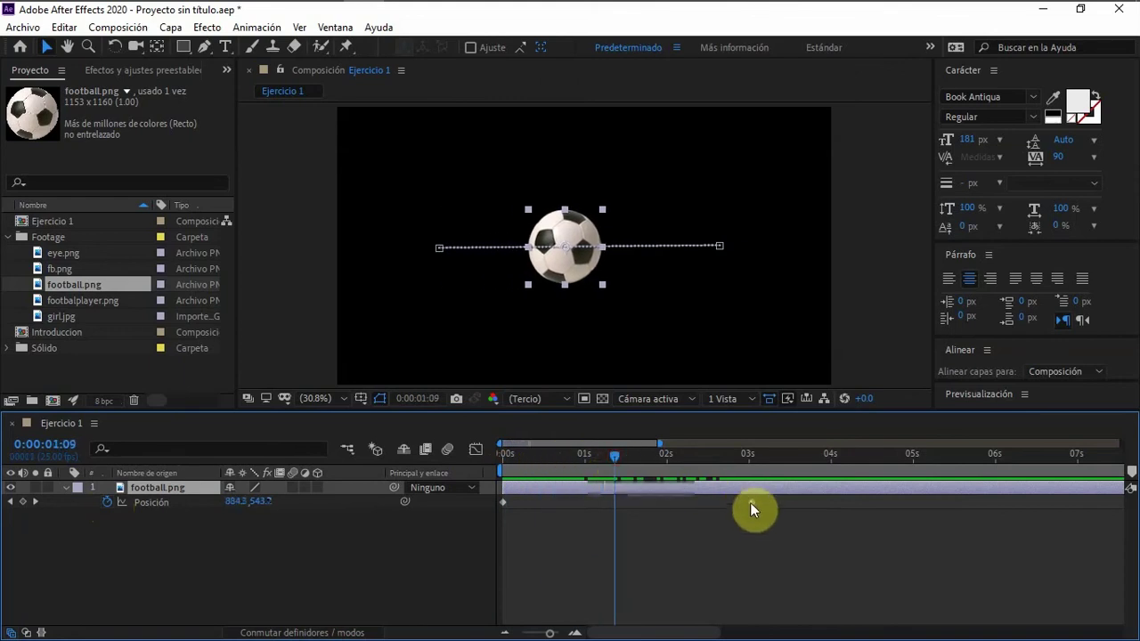
left_click(670, 458)
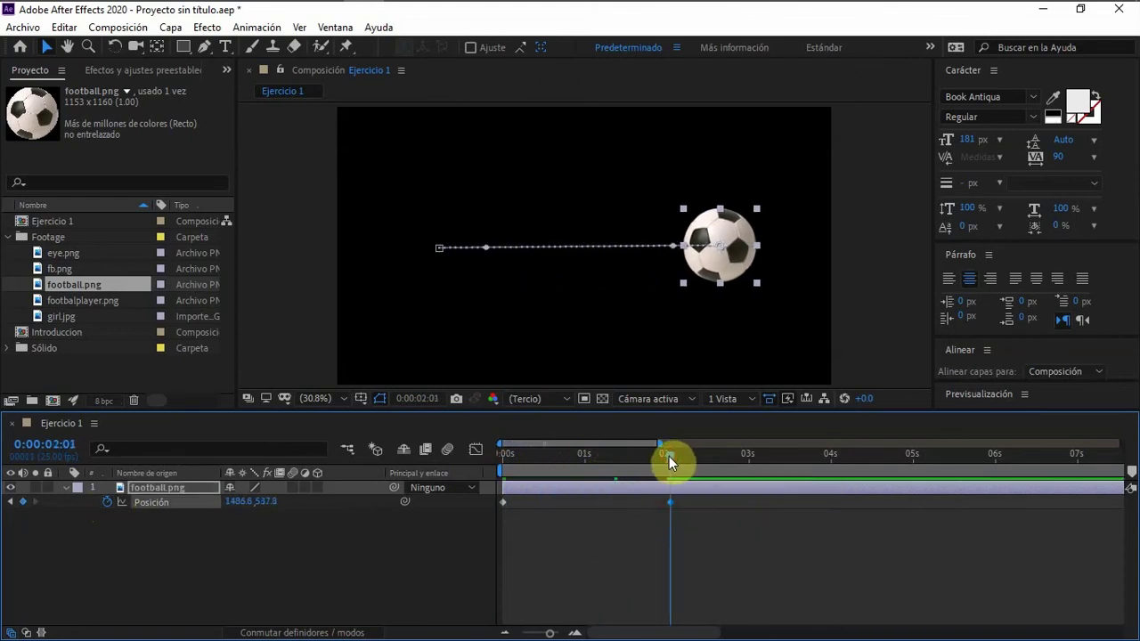
left_click_drag(668, 456, 582, 463)
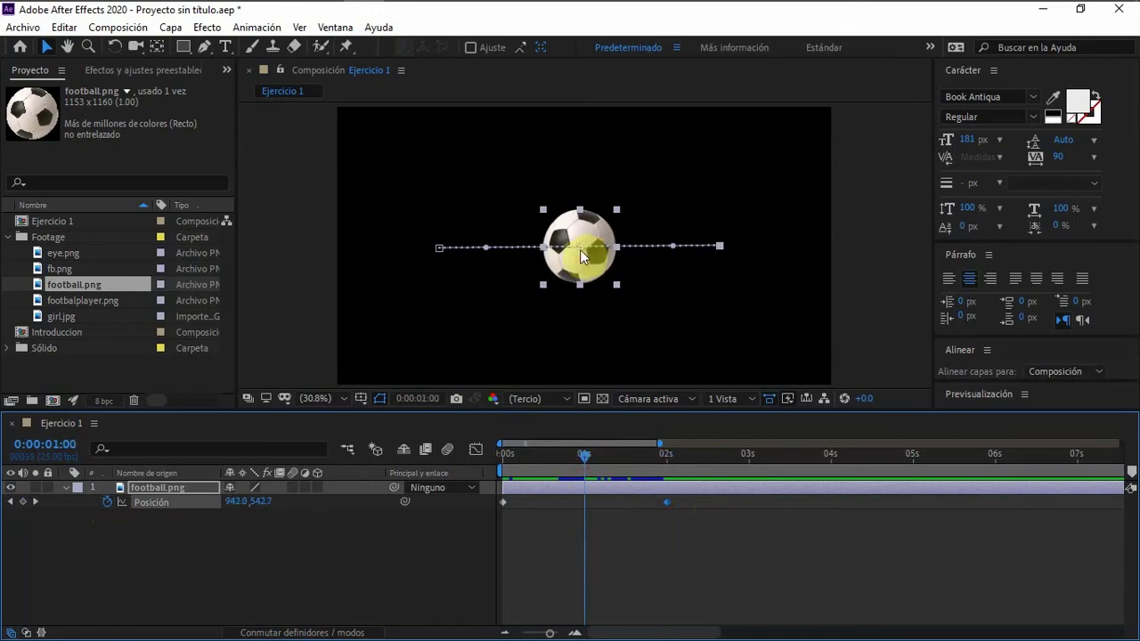
- Move the football down to about 935, 831 at 1 second to add a middle position keyframe, and preview the curved path from the start
left_click_drag(580, 249, 578, 320)
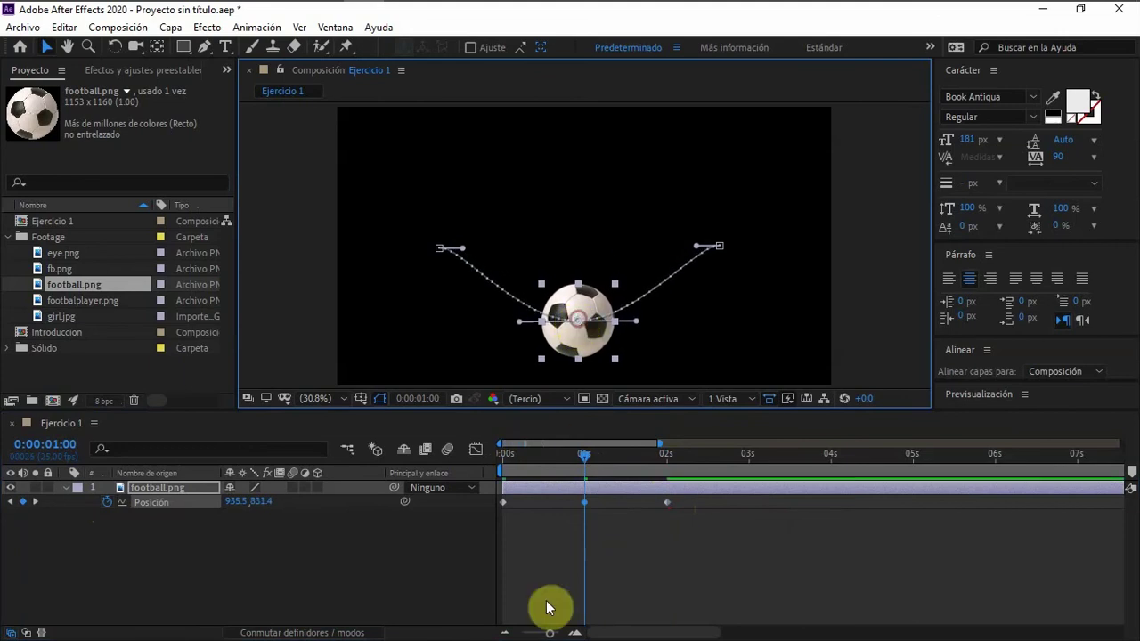
left_click(498, 456)
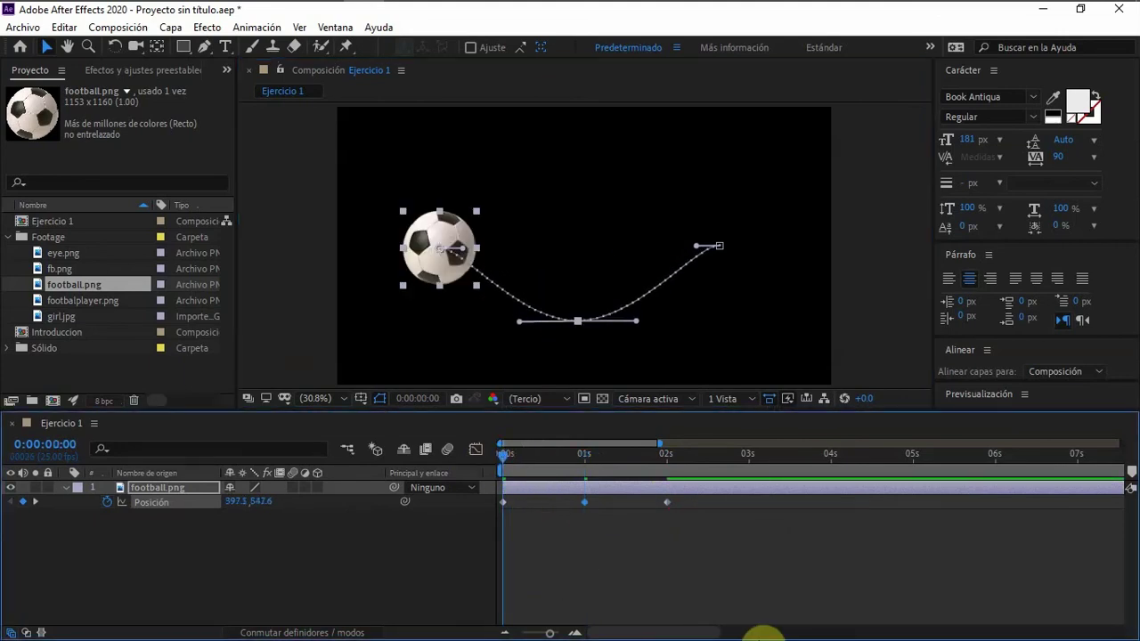
key("space")
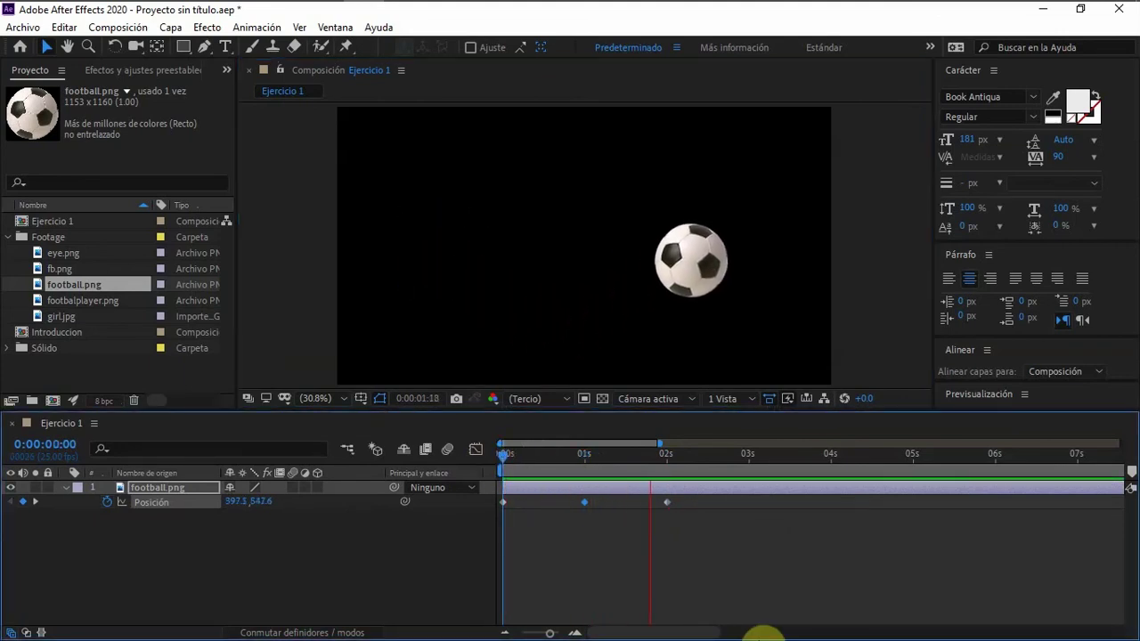
key("space")
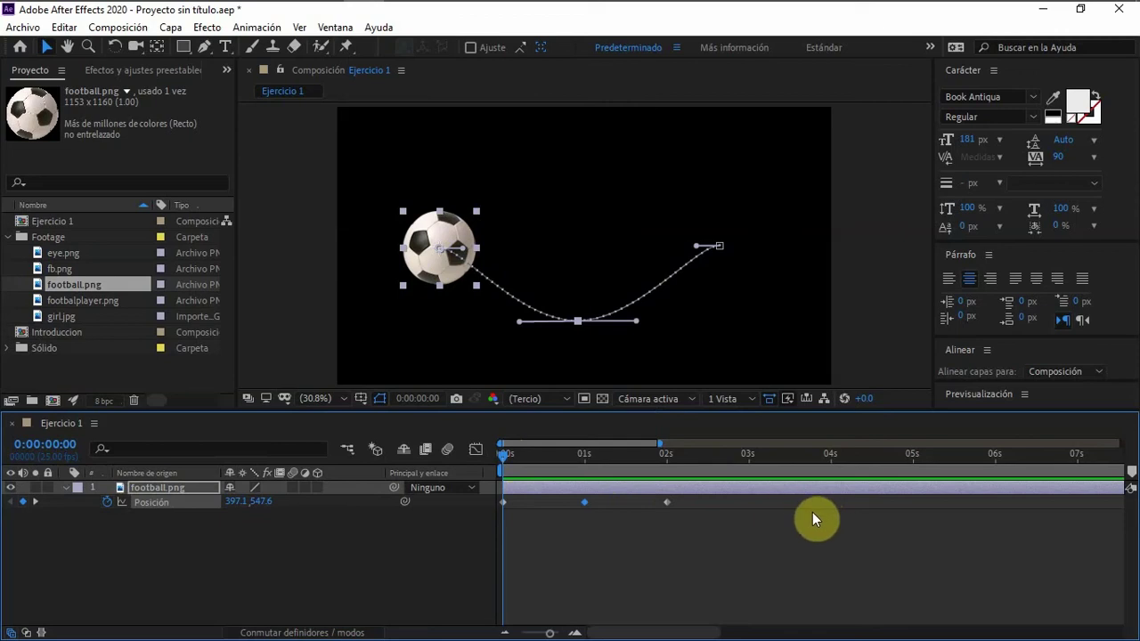
left_click(65, 487)
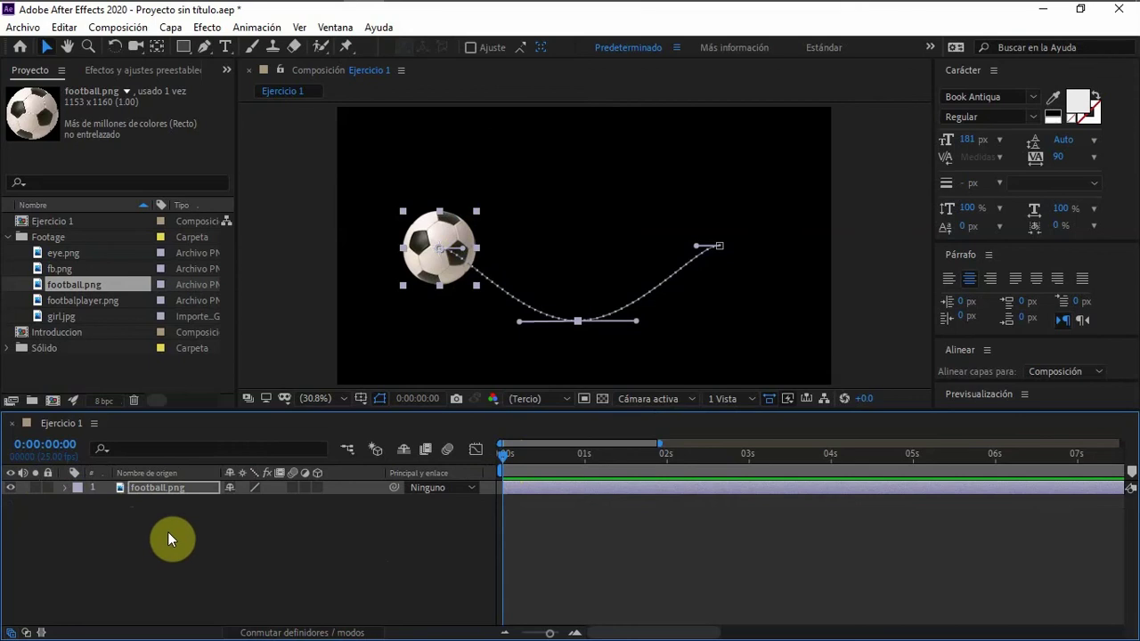
- Add a text layer reading "Football" above the ball in the Ejercicio 1 composition
left_click(226, 48)
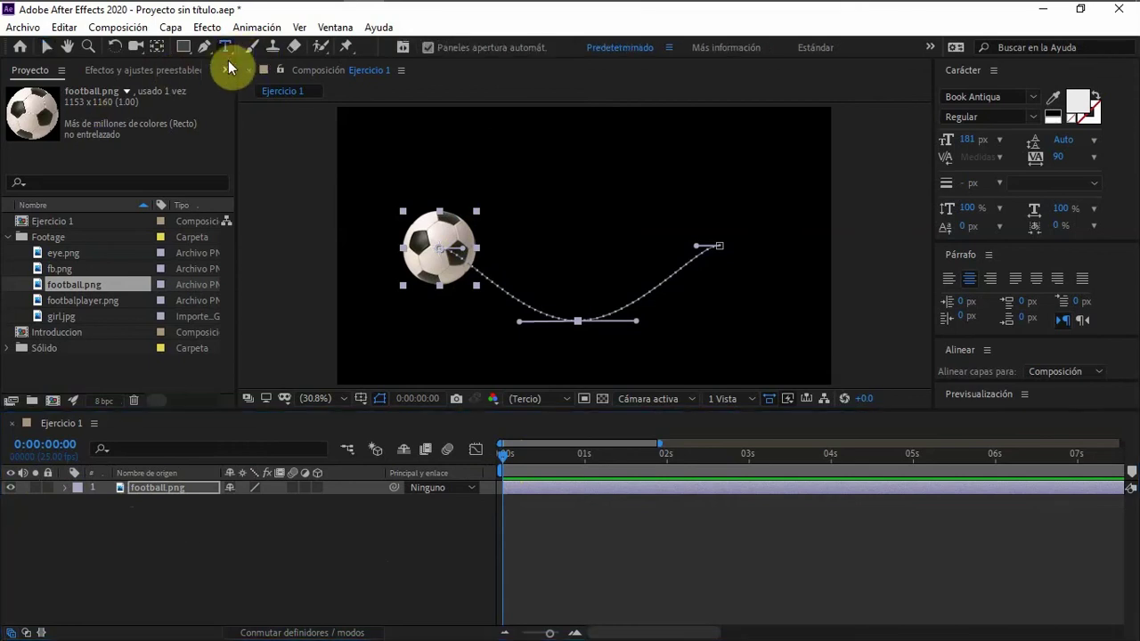
left_click(511, 169)
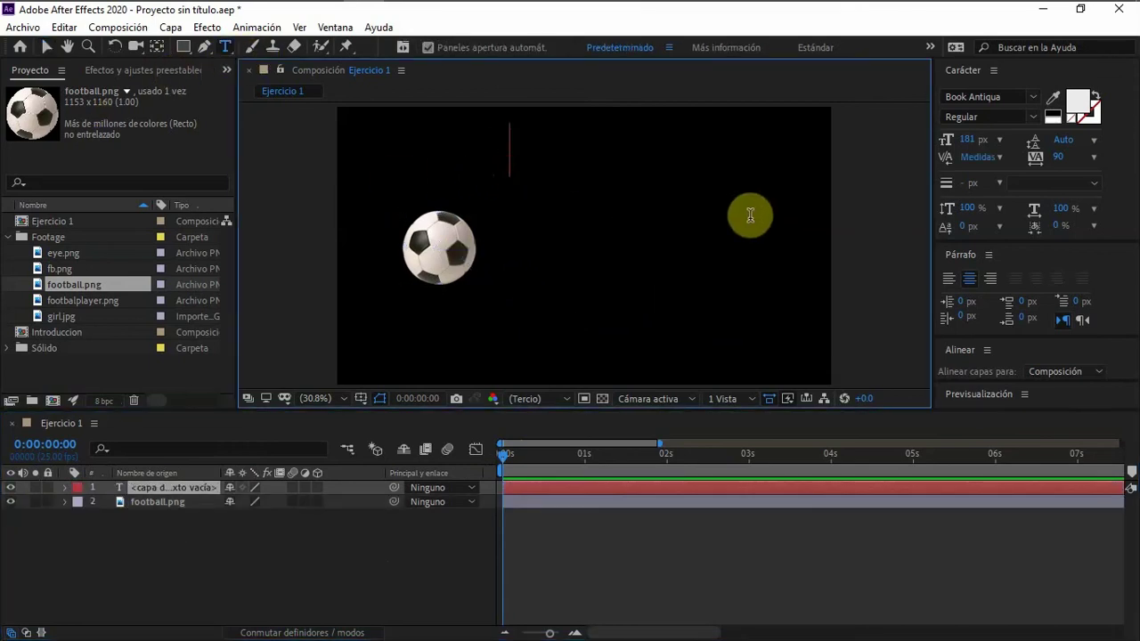
type("Foo")
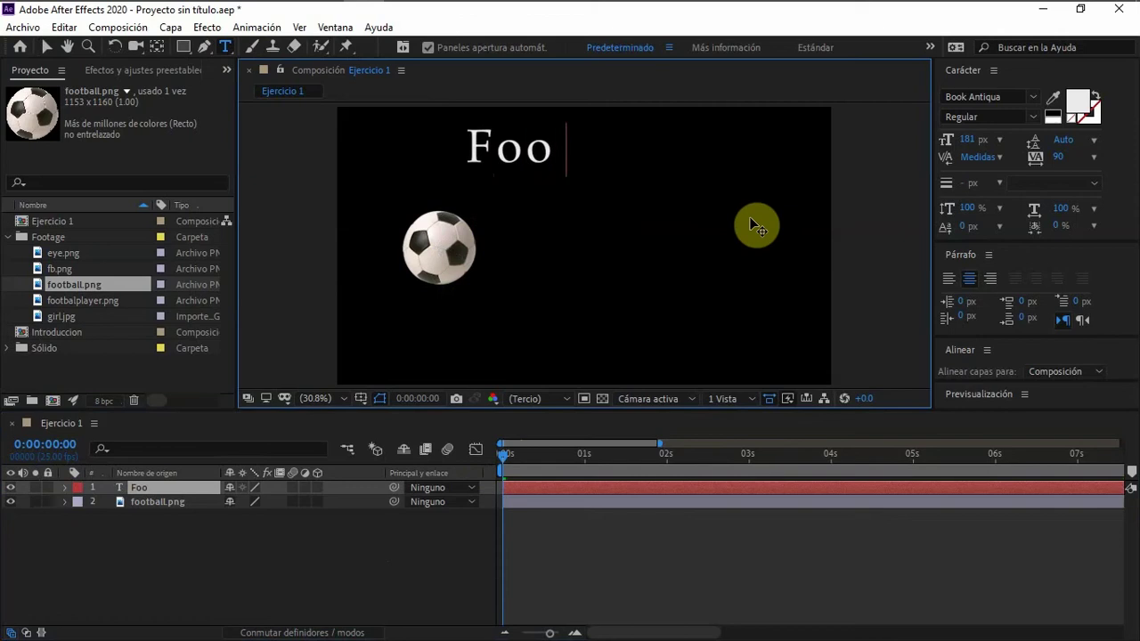
type("tball")
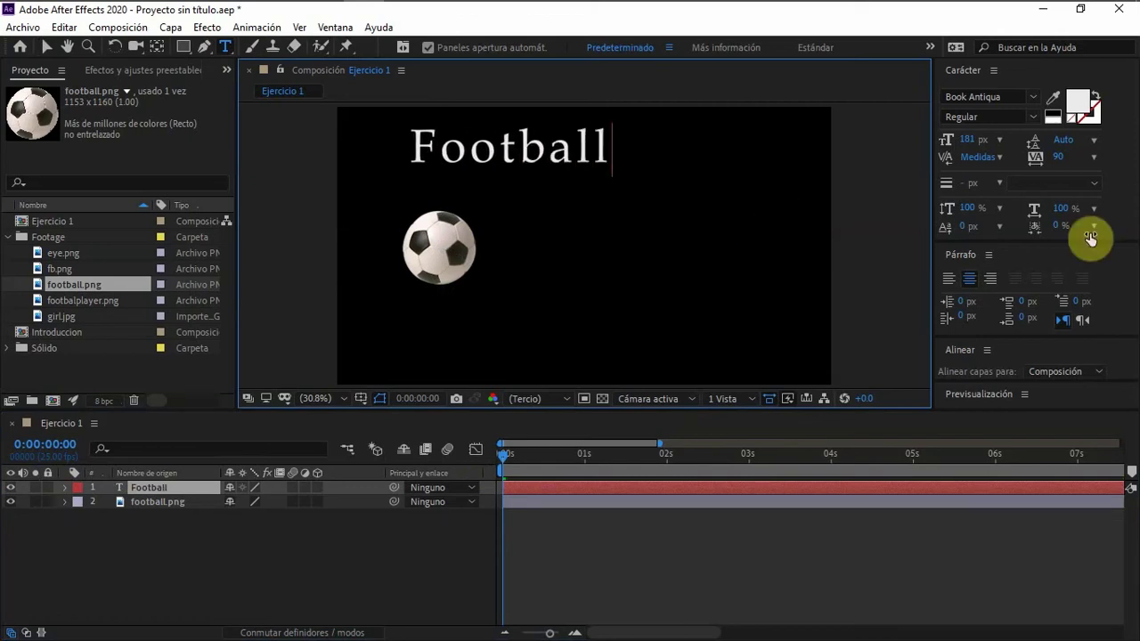
left_click(526, 487)
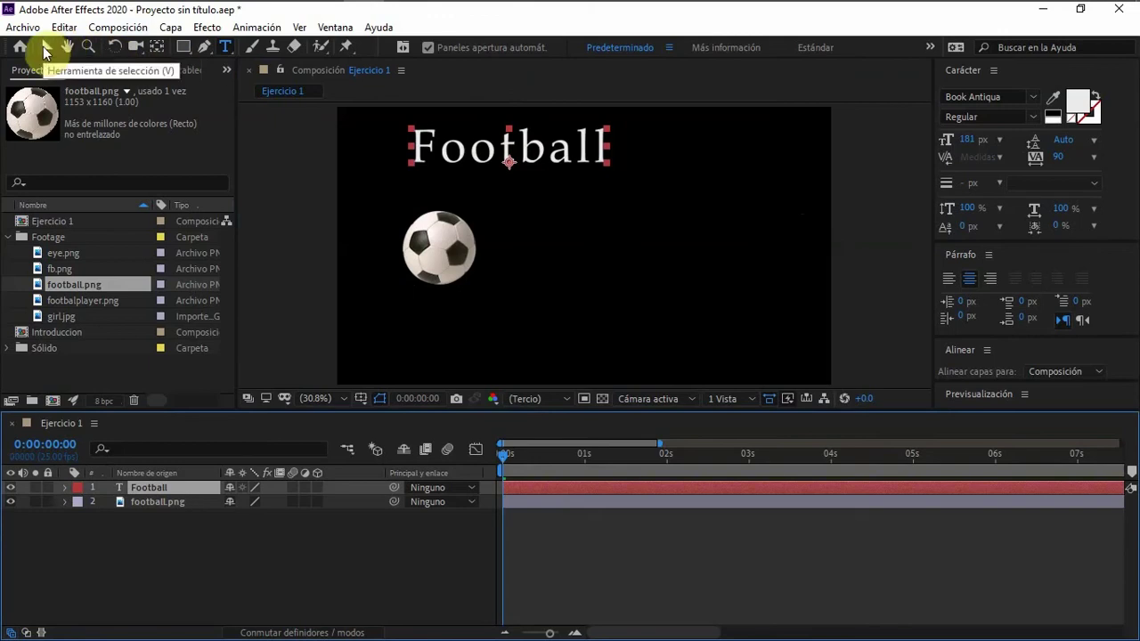
- Move the Football text to the horizontal middle of the frame near its upper edge
left_click(45, 51)
left_click_drag(561, 154, 616, 165)
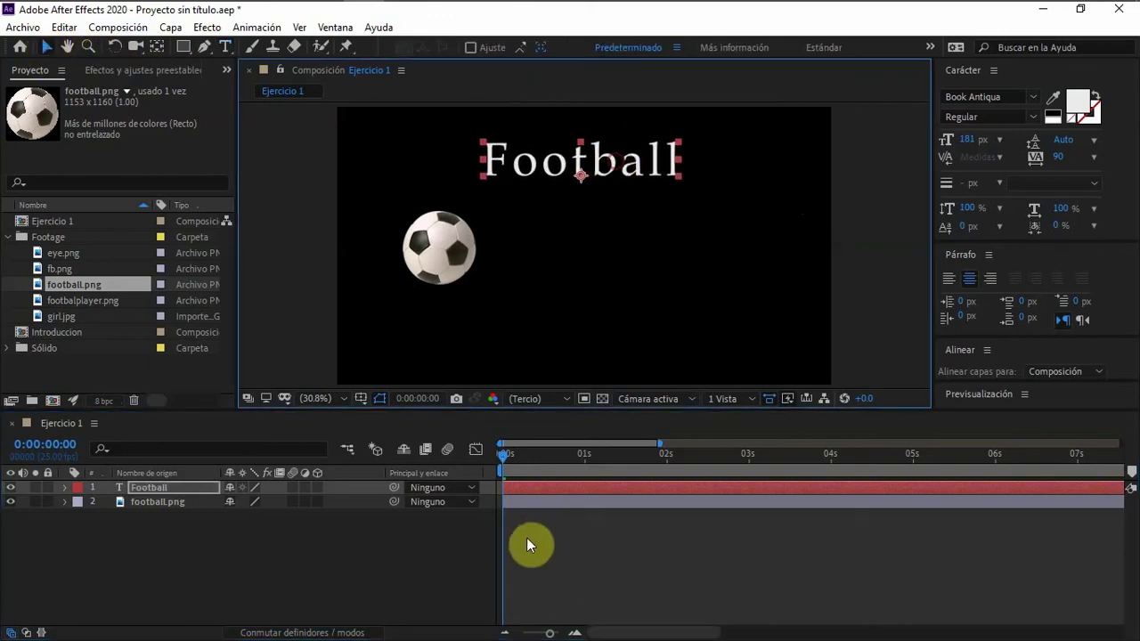
left_click_drag(612, 166, 618, 165)
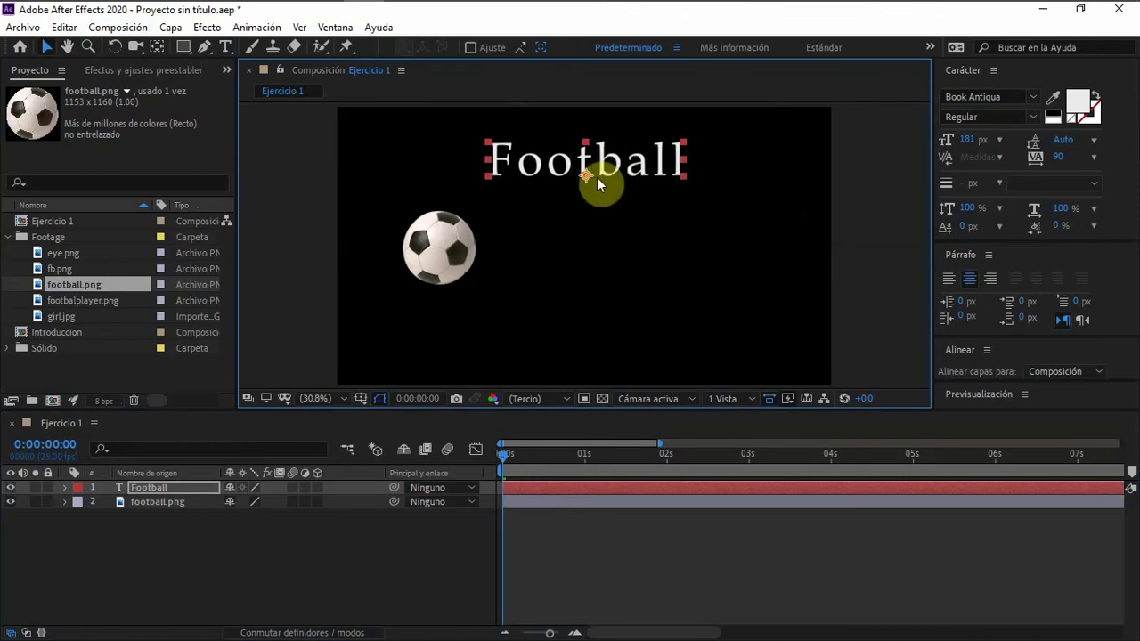
left_click(531, 485)
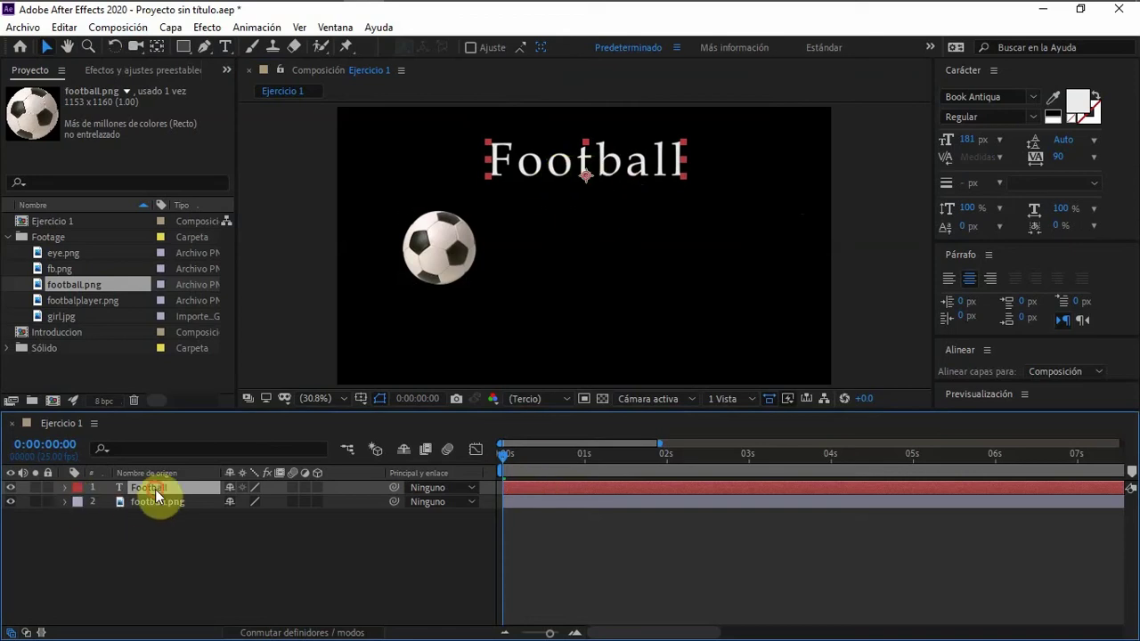
- View the last frame of the composition and return the current time to 0 seconds
key("End")
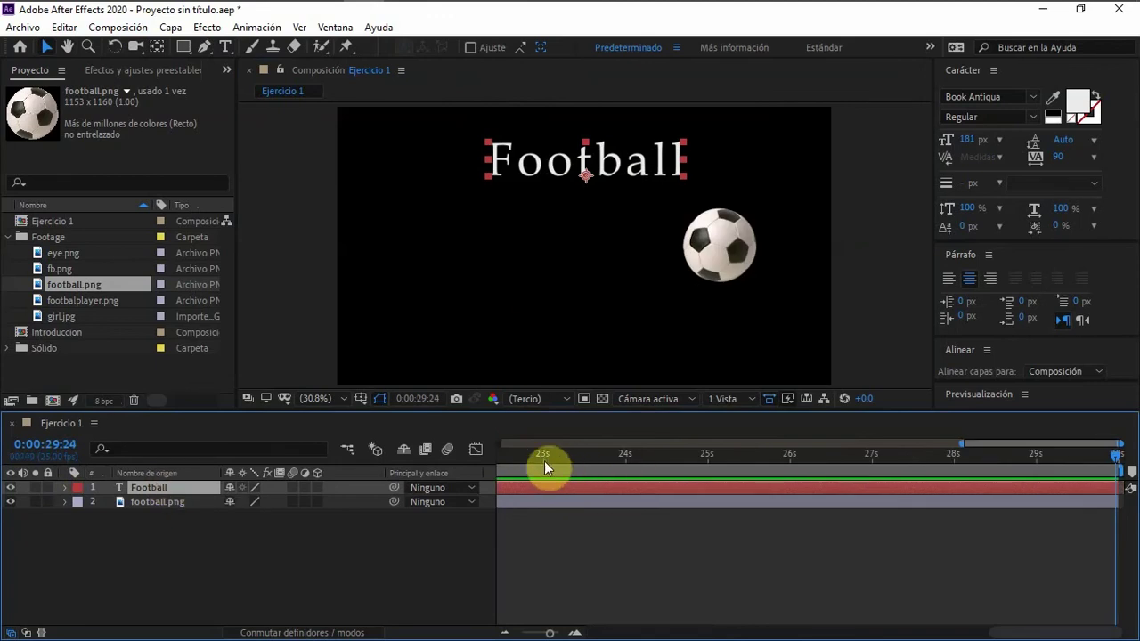
left_click_drag(544, 462, 347, 454)
left_click_drag(791, 634, 535, 634)
left_click_drag(487, 455, 485, 456)
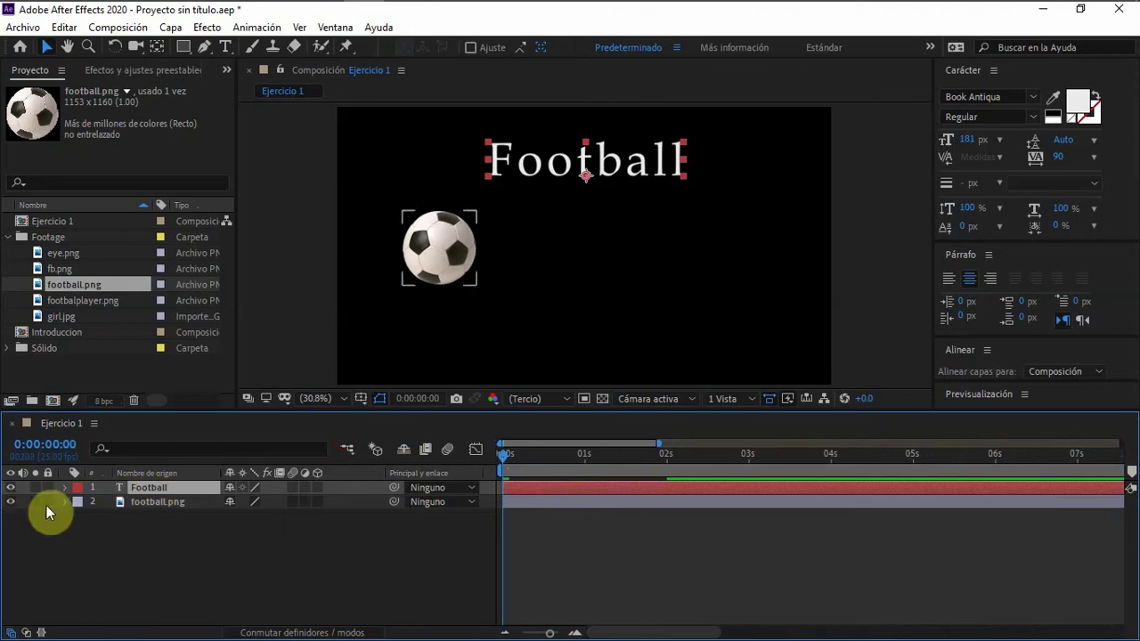
- Reveal the Football text layer's opacity and set a 0% opacity keyframe at 0 seconds
left_click(64, 487)
left_click(64, 487)
key("t")
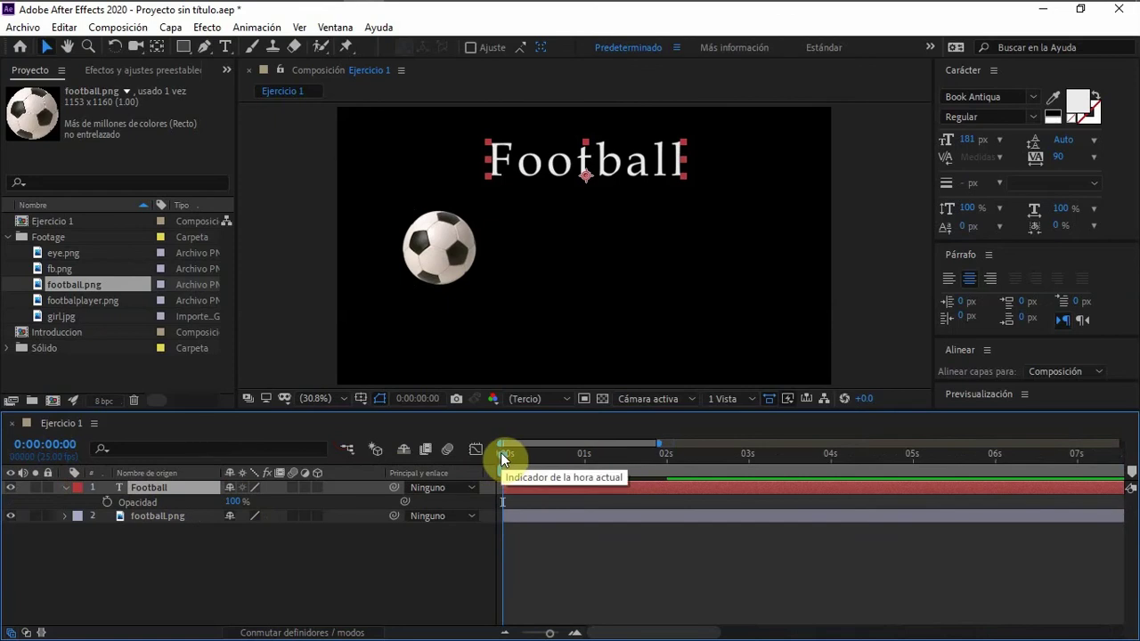
left_click_drag(502, 457, 579, 456)
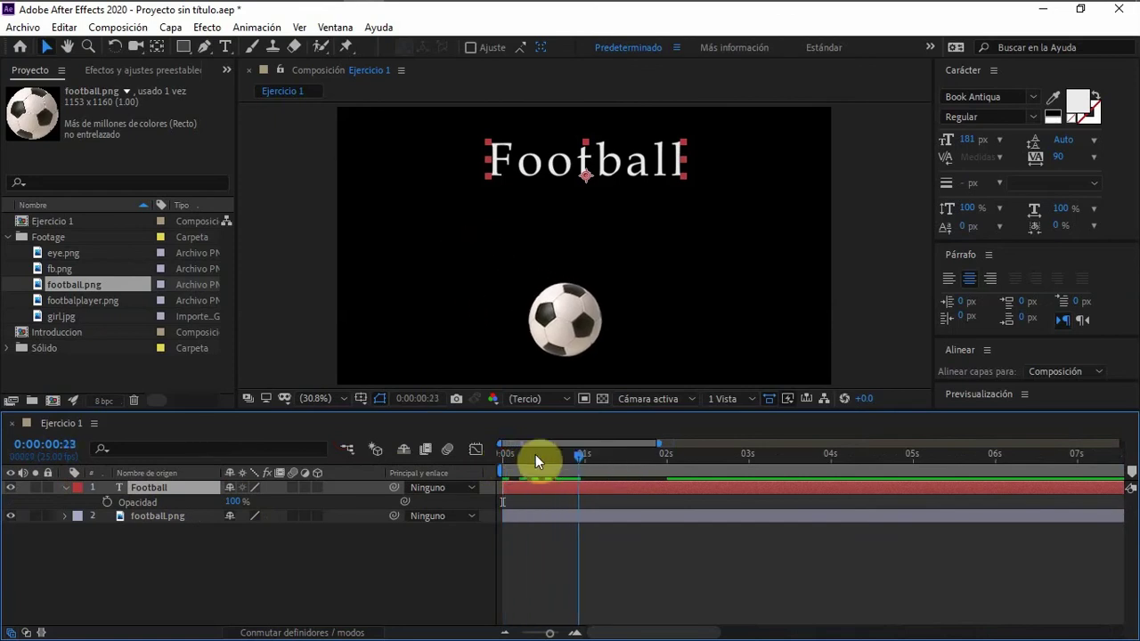
left_click(495, 458)
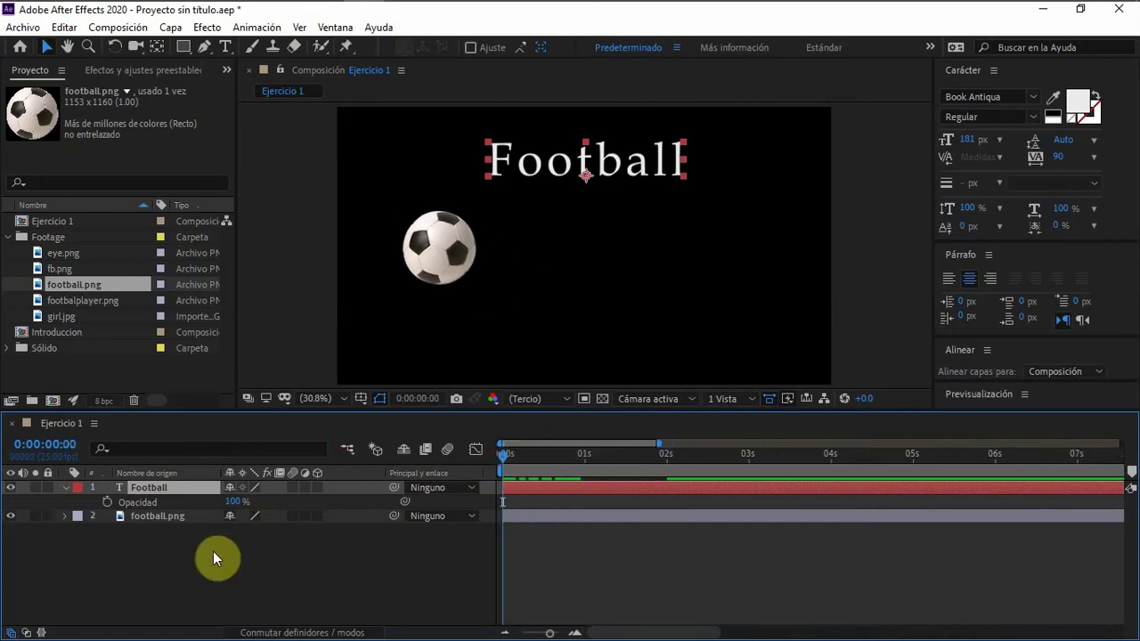
left_click(107, 504)
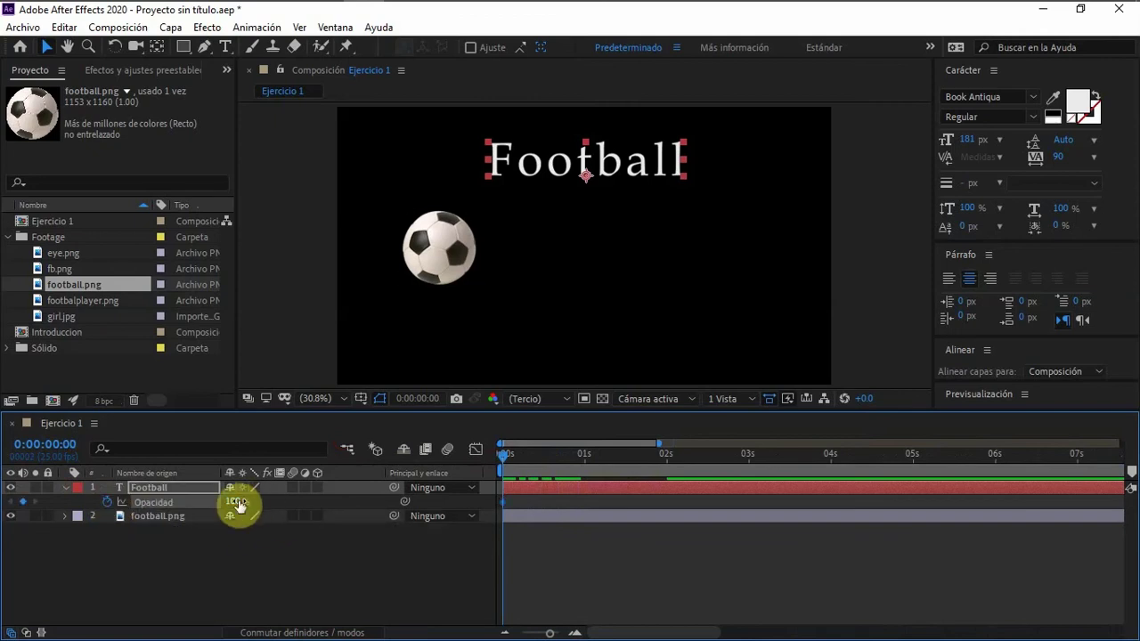
left_click(236, 501)
type("0")
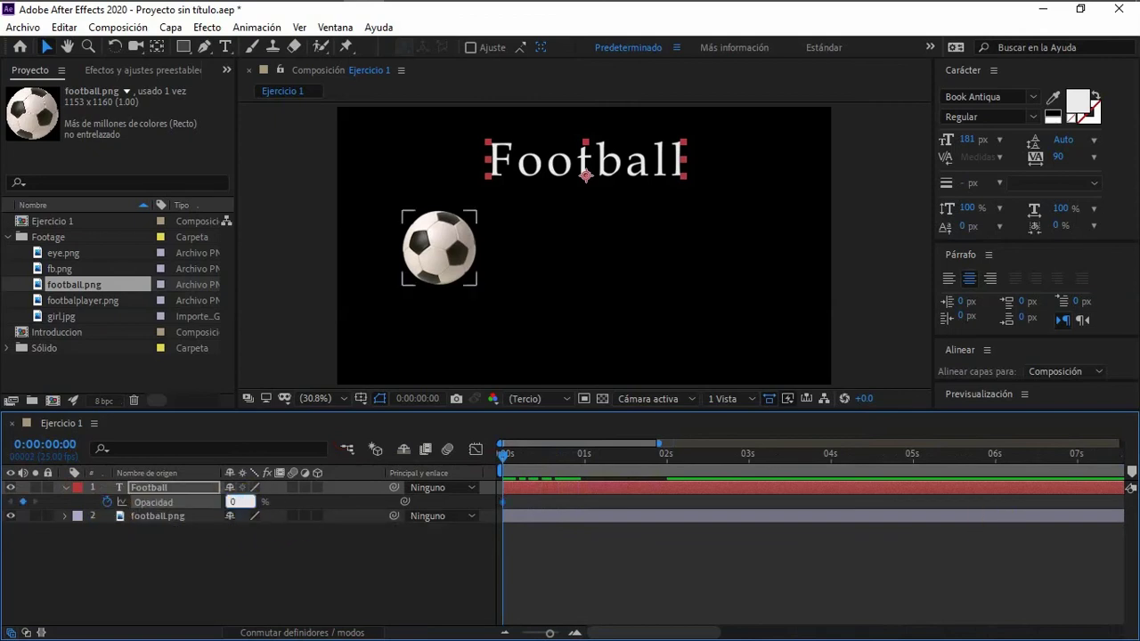
key("Return")
left_click(1058, 590)
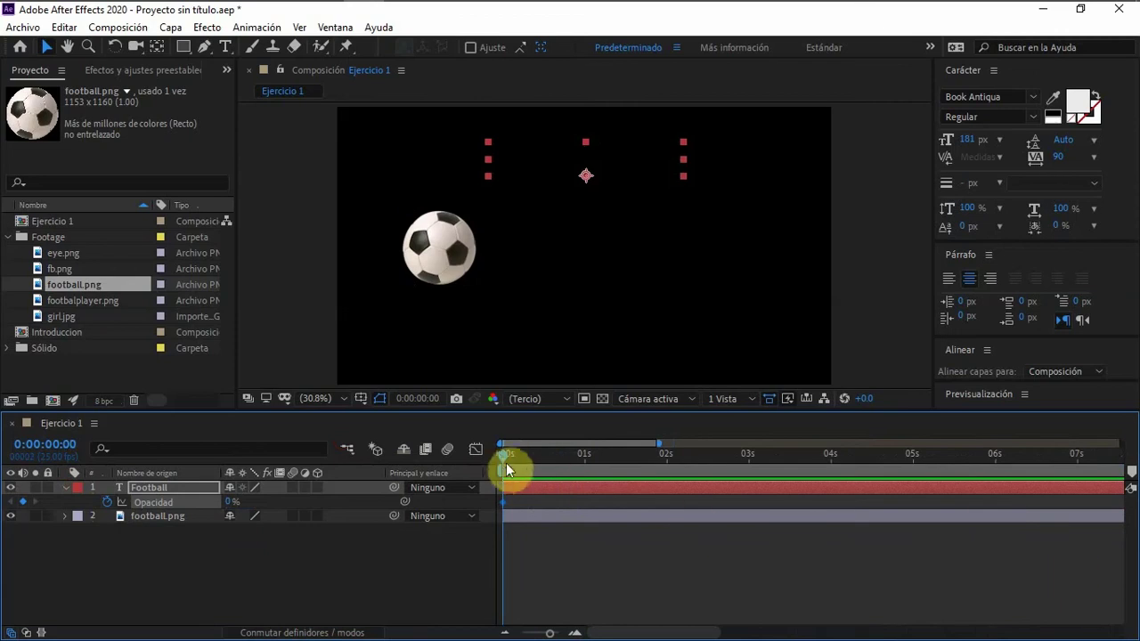
- Set opacity keyframes on the Football text layer of 100% at 1 second and 0% at 2 seconds
left_click_drag(508, 454, 583, 463)
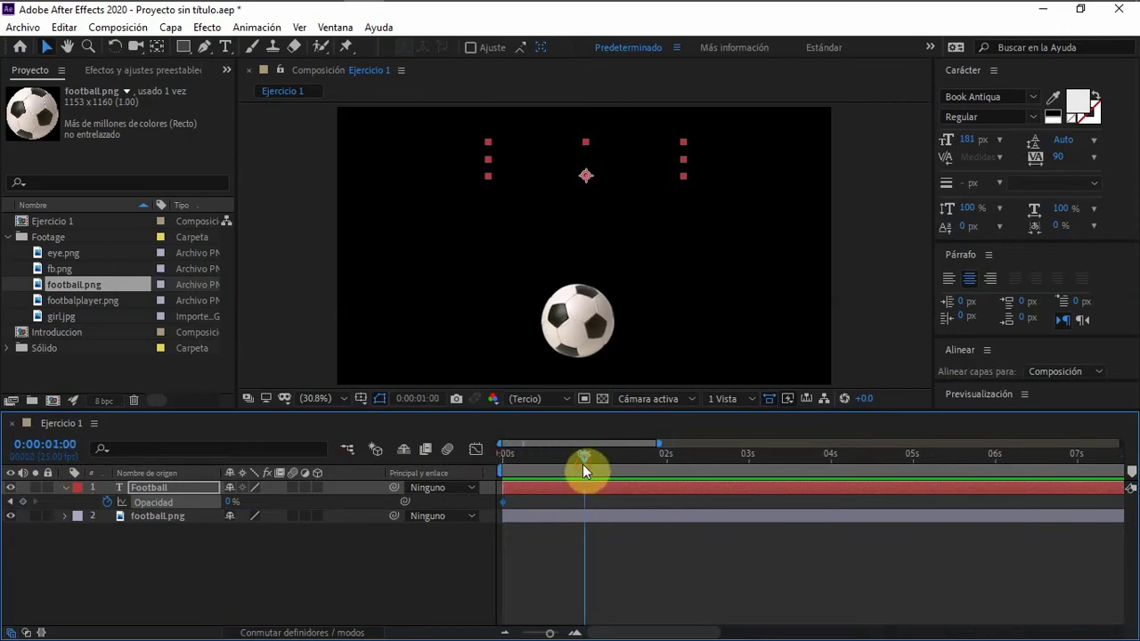
left_click(230, 501)
type("100")
left_click_drag(585, 452, 668, 453)
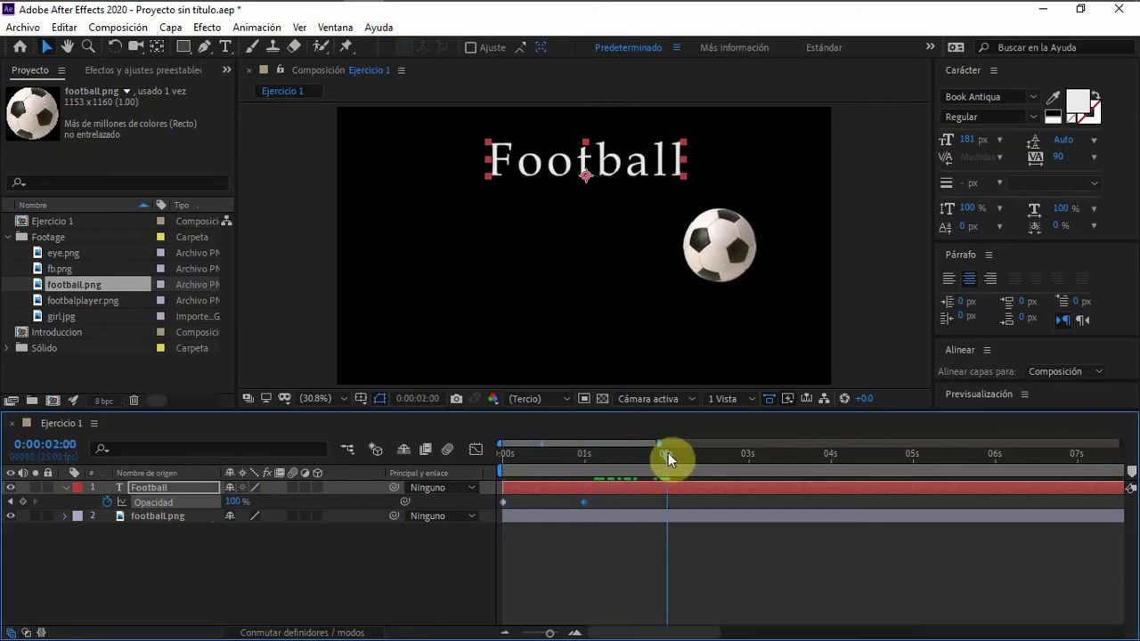
left_click(236, 502)
type("0")
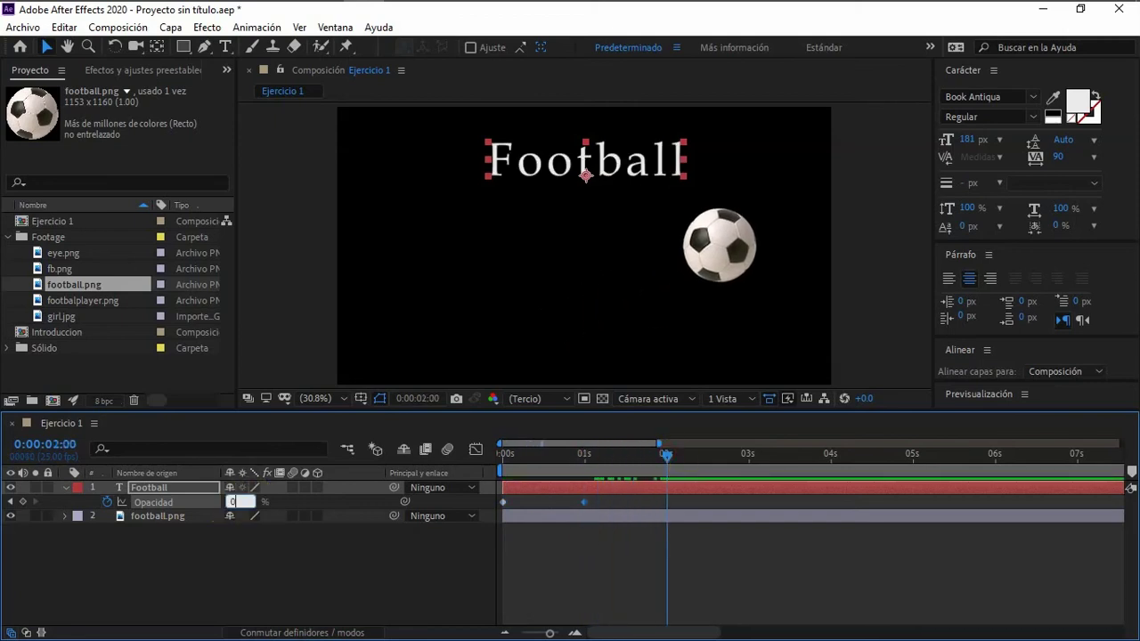
key("Return")
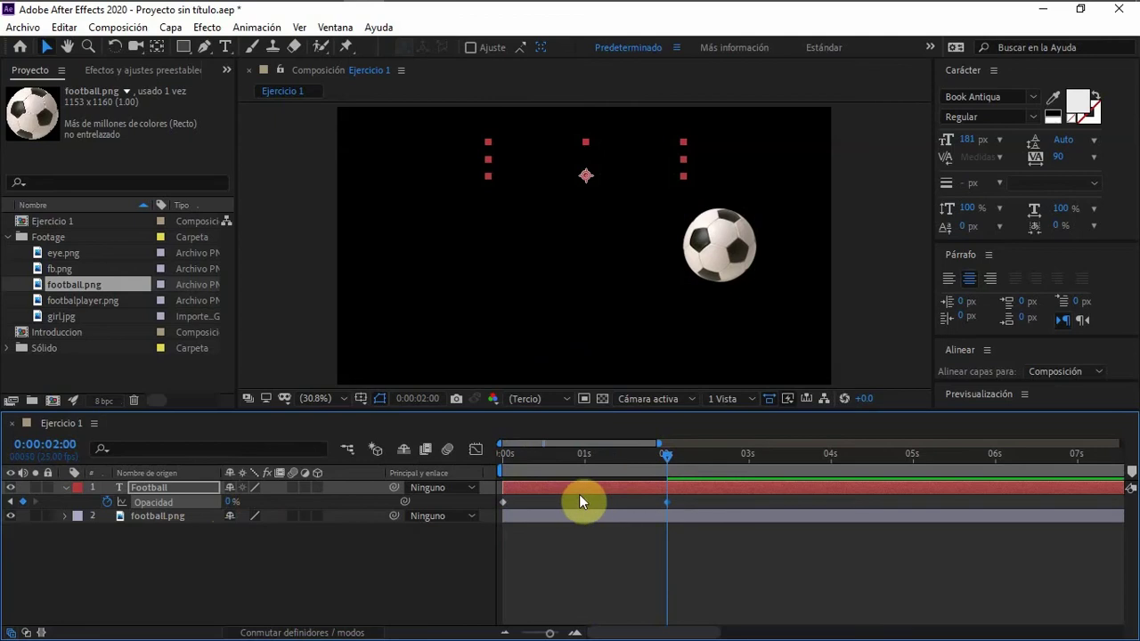
- Play the text fade together with the ball's movement from the start, and scrub to about 1 second
left_click(502, 452)
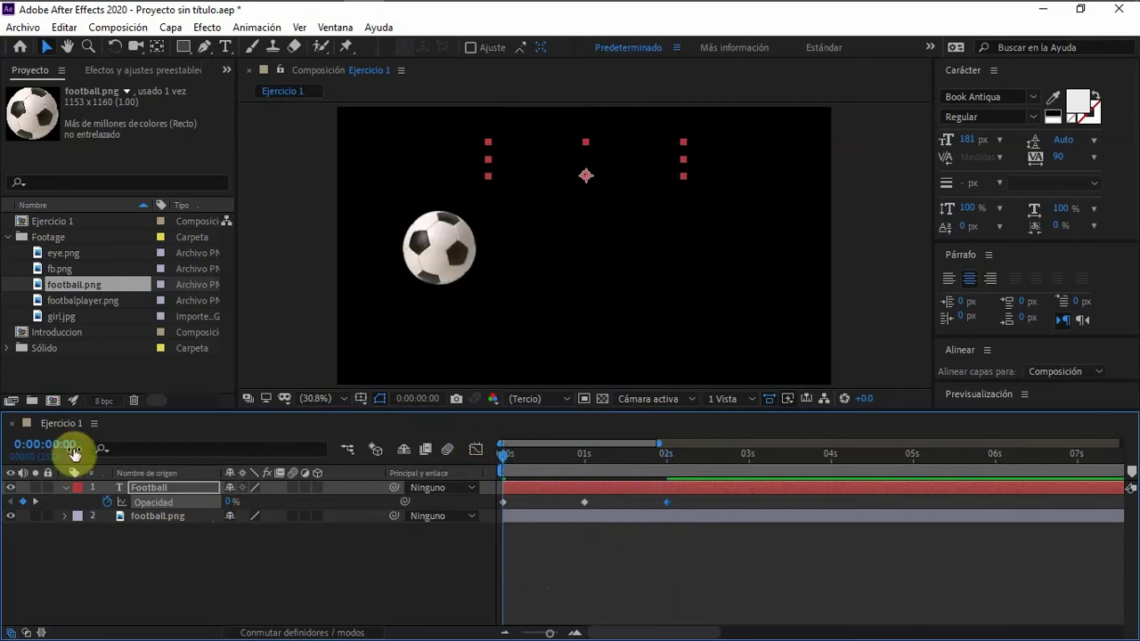
left_click(64, 487)
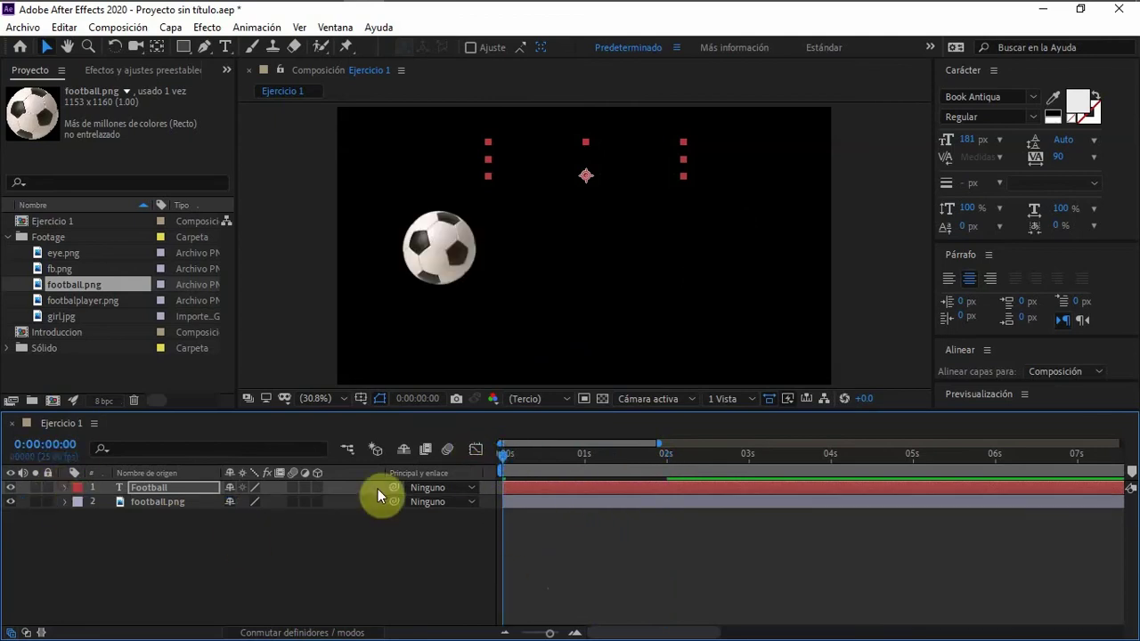
left_click(588, 525)
key("space")
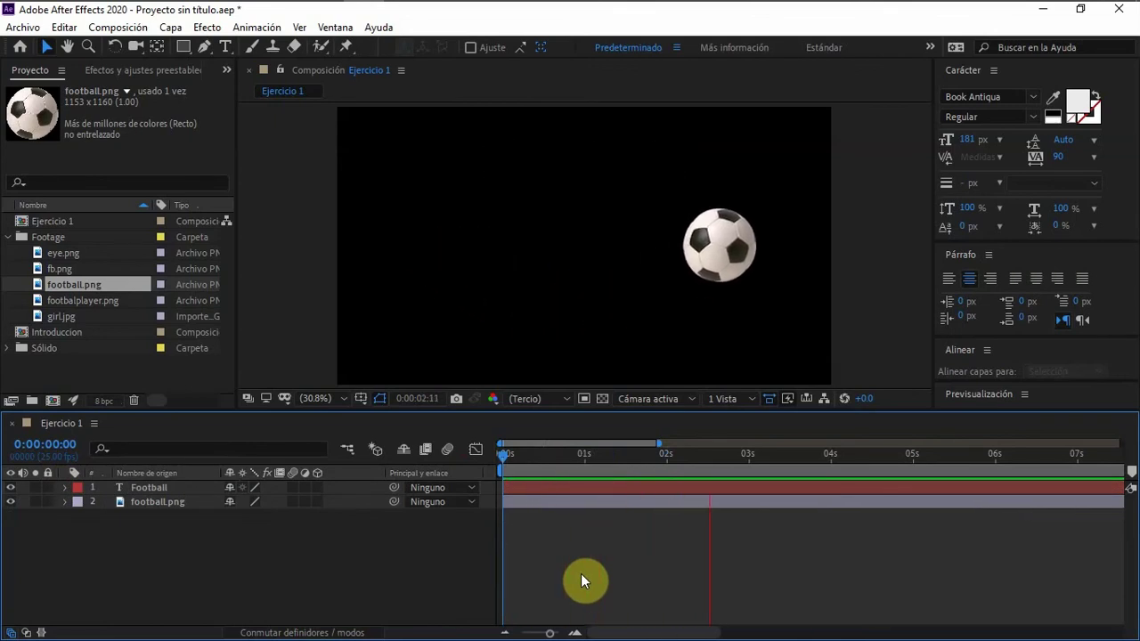
key("space")
left_click(502, 453)
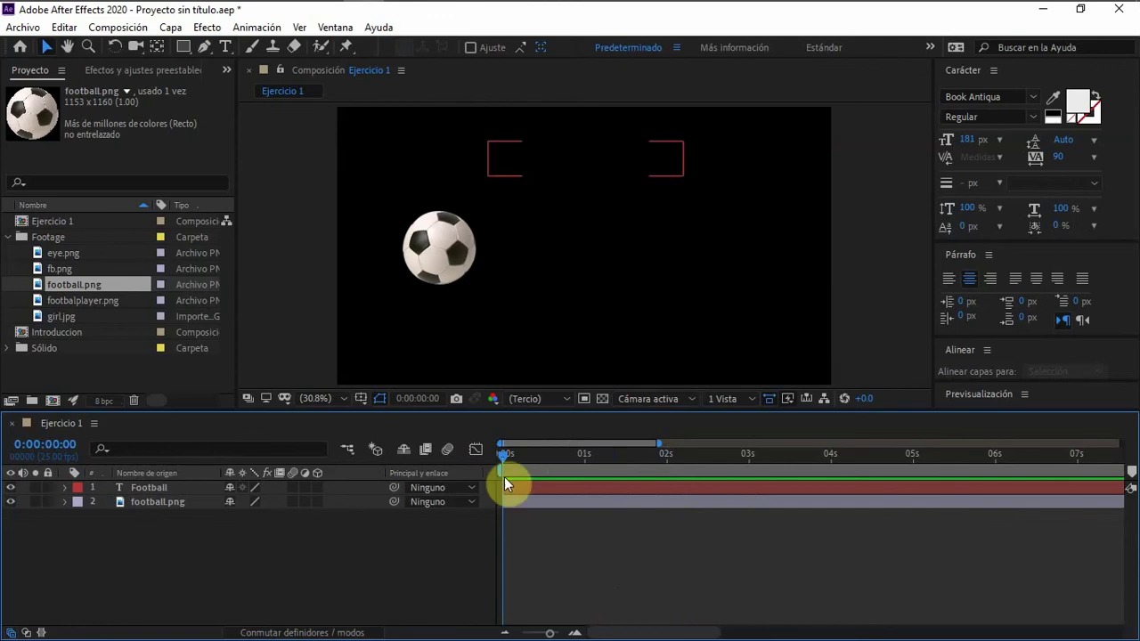
left_click_drag(504, 448, 589, 450)
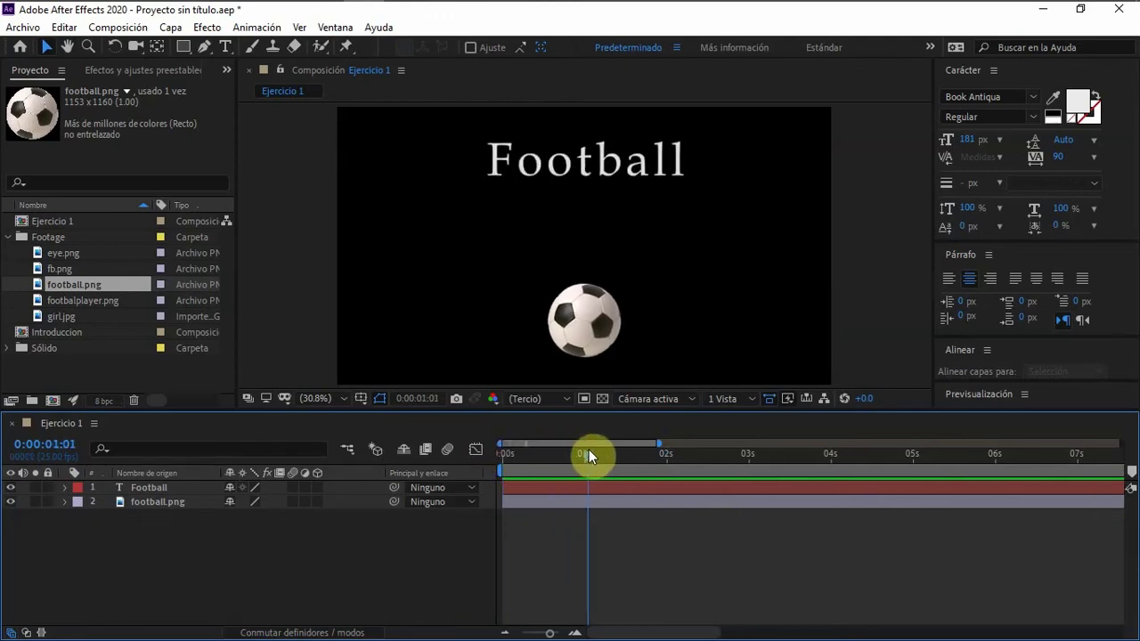
- Delete all the opacity keyframes of the Football text layer
left_click(148, 486)
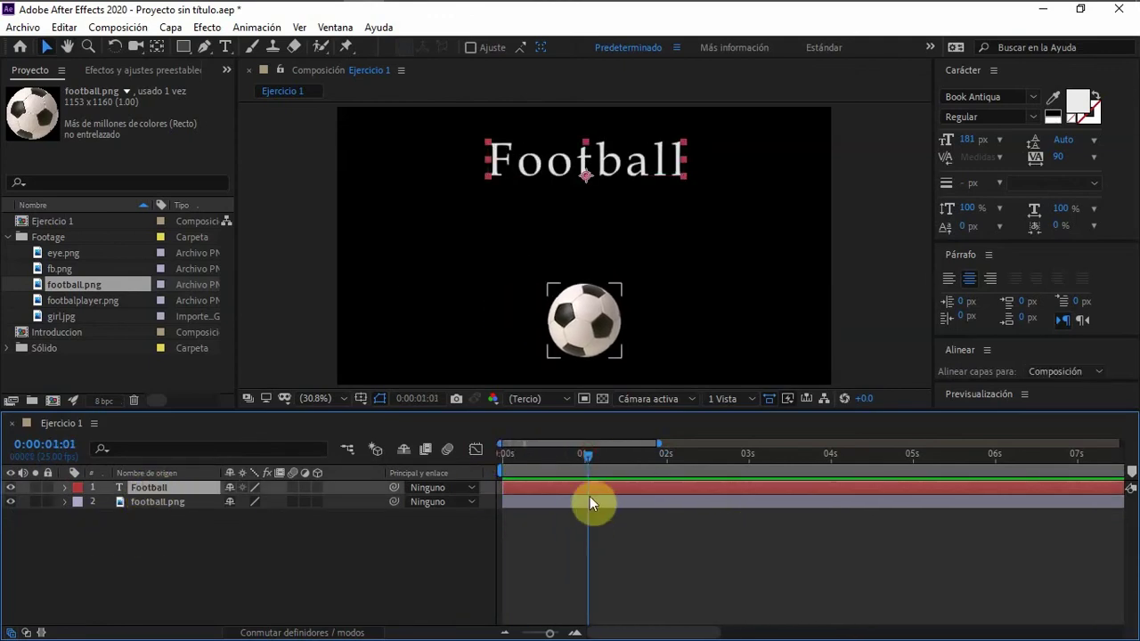
key("t")
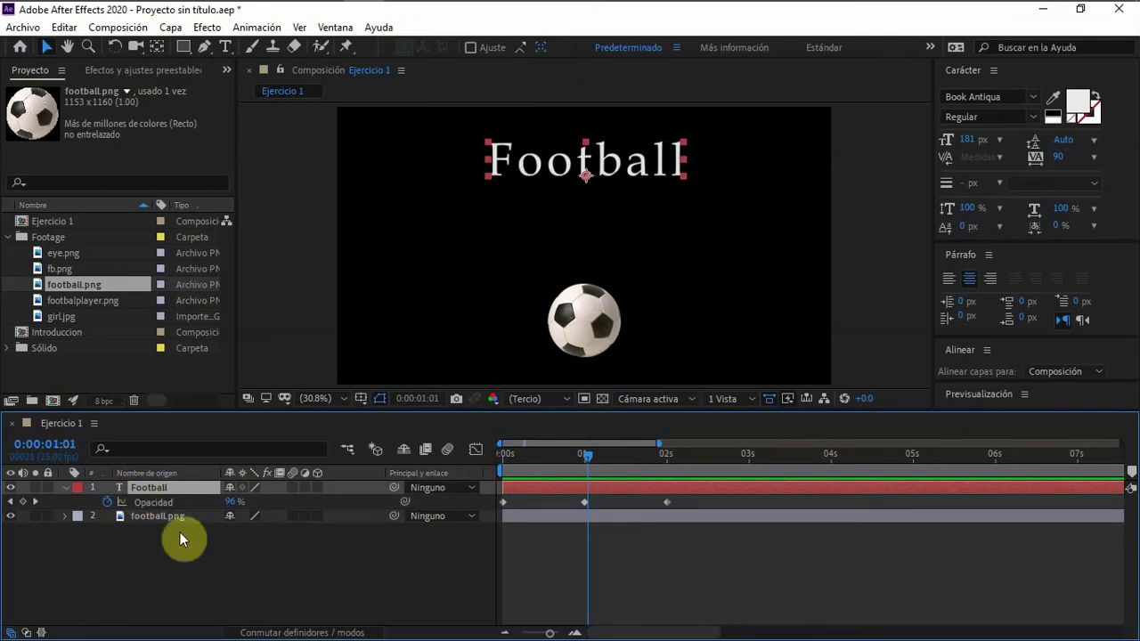
left_click_drag(685, 497, 492, 511)
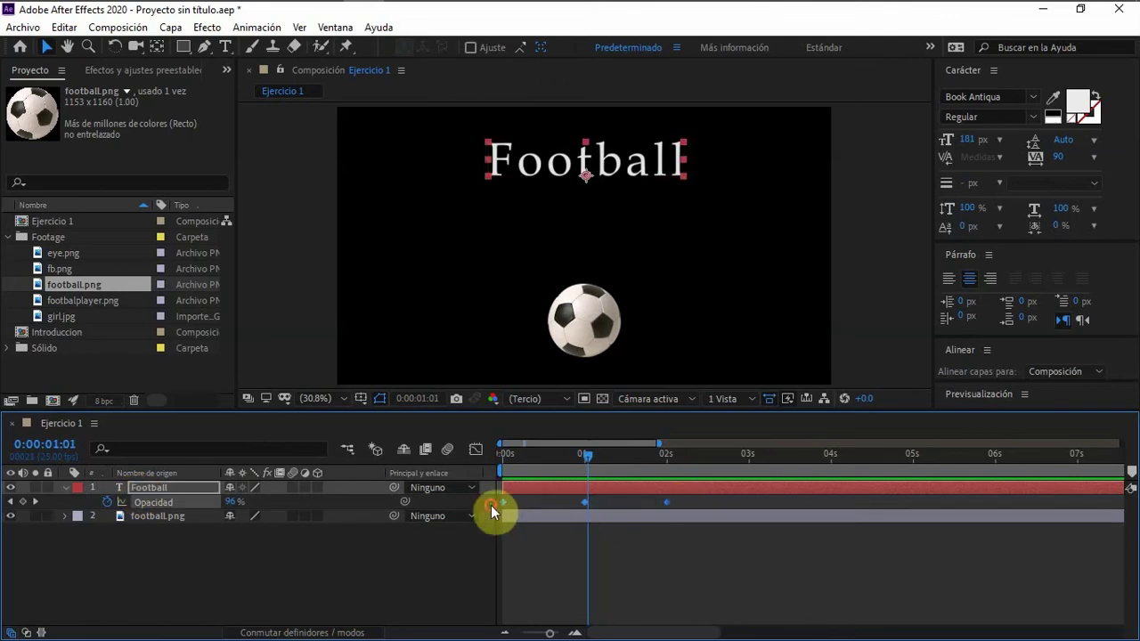
mouse_move(500, 505)
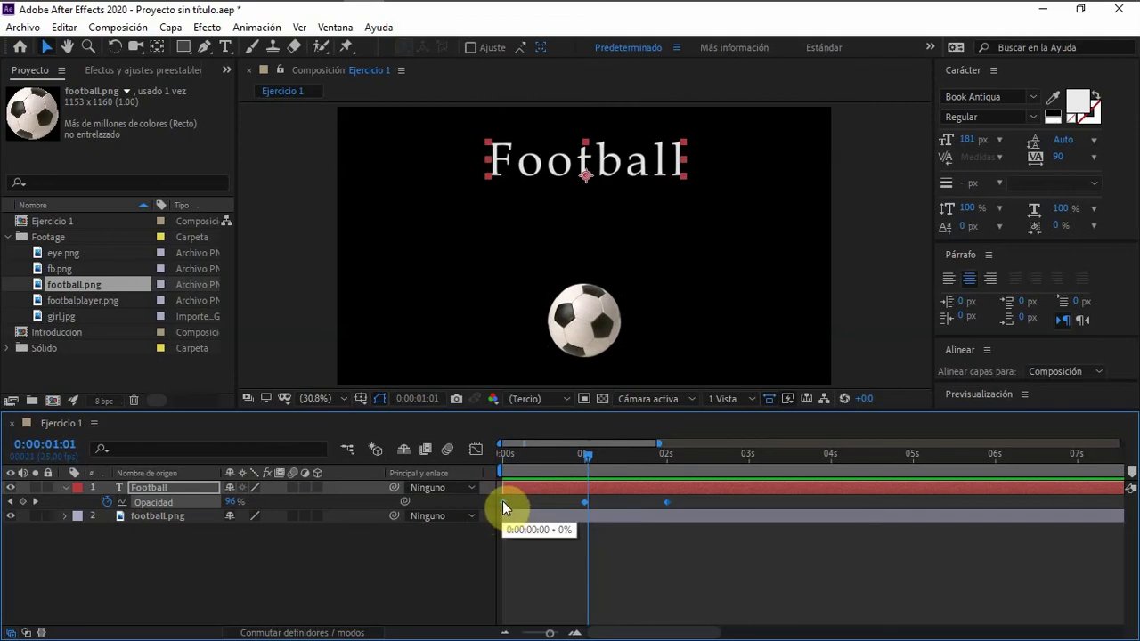
key("Delete")
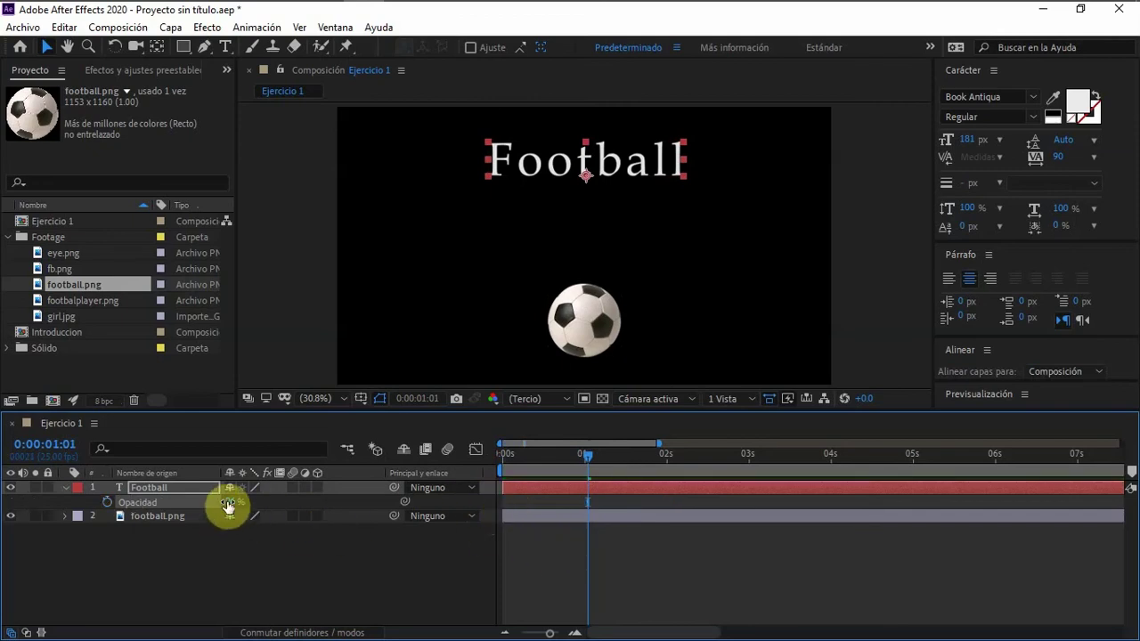
- Set the Football text layer's opacity to 100% and return to 0 seconds
left_click(235, 502)
type("100")
key("Return")
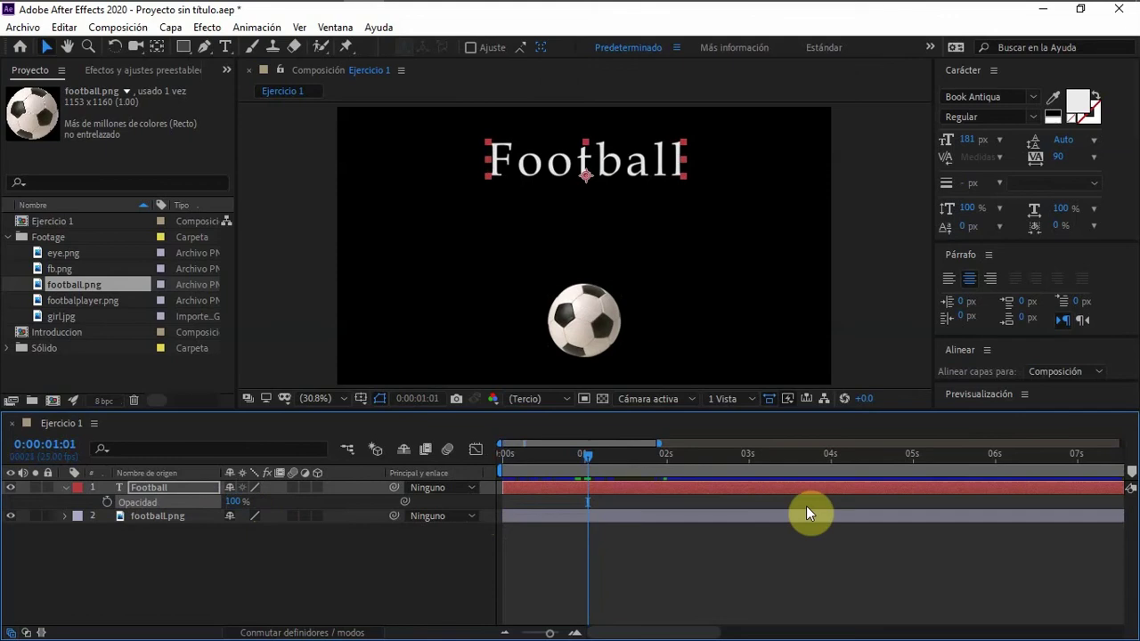
left_click_drag(595, 455, 554, 454)
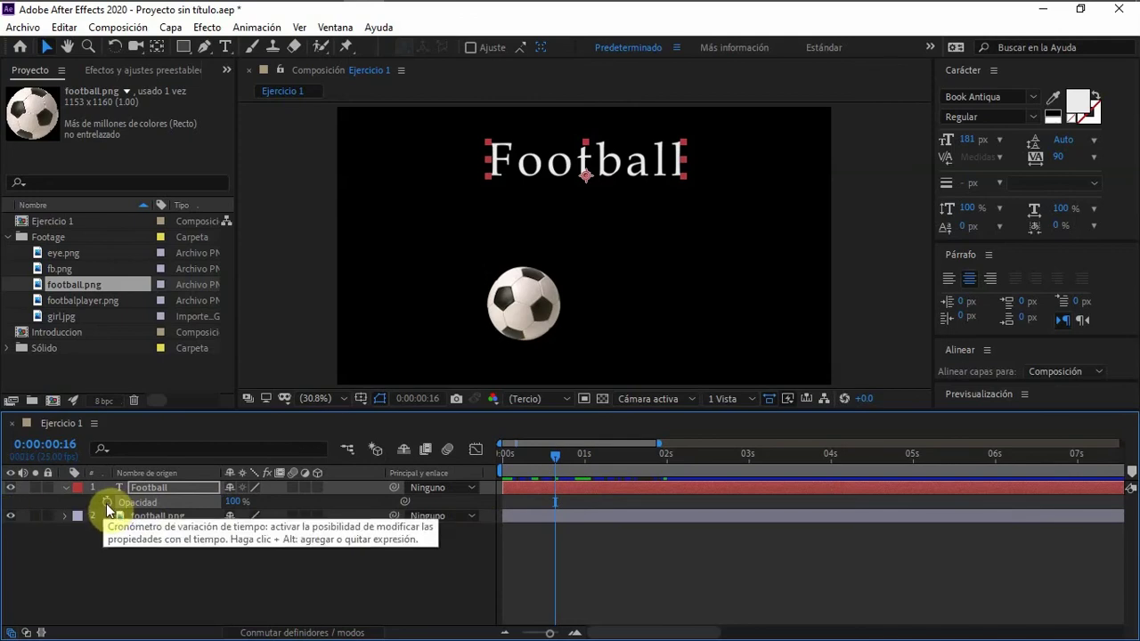
left_click_drag(553, 455, 484, 457)
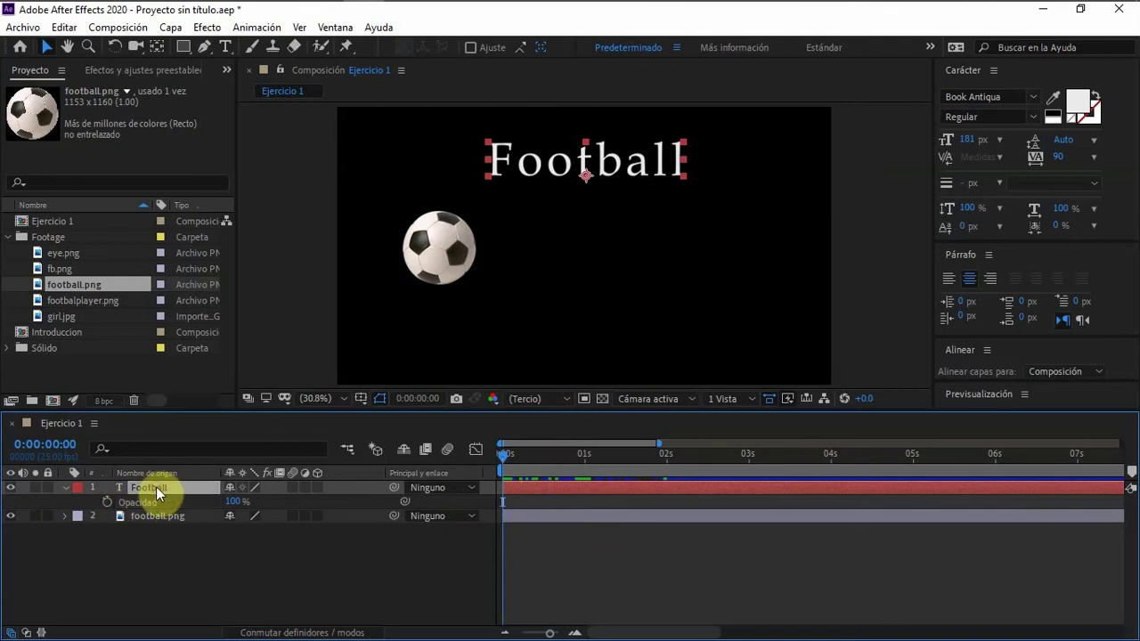
- Move the Football text outside the frame's left edge, to about -390, 279, and set a position keyframe at 0 seconds
key("p")
left_click_drag(236, 504, 12, 483)
left_click_drag(203, 500, 278, 501)
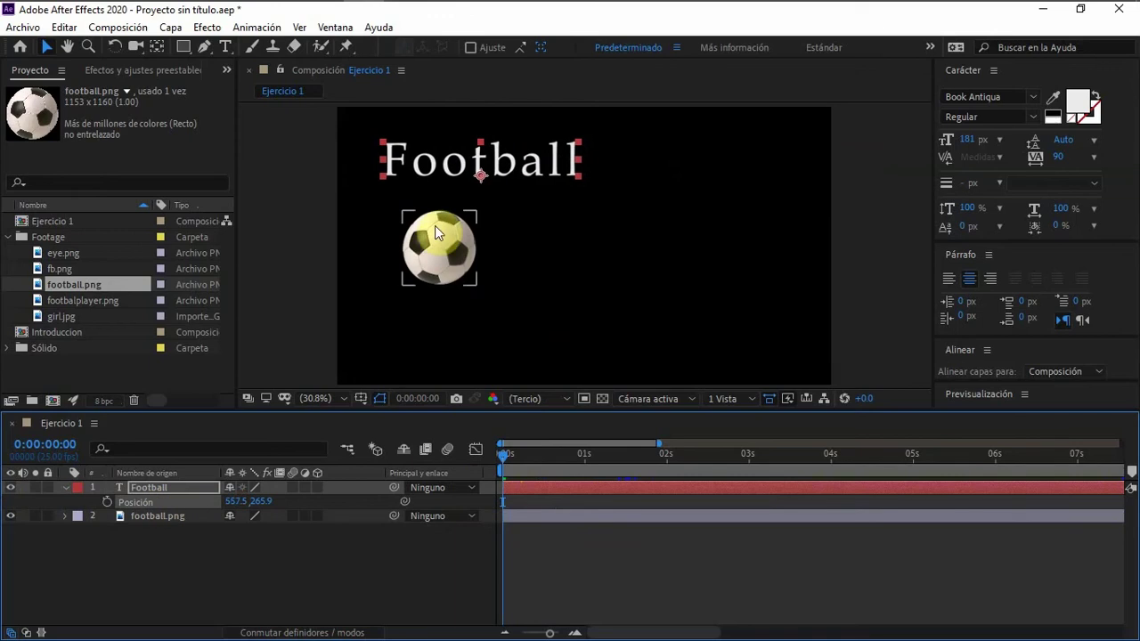
left_click_drag(500, 161, 256, 168)
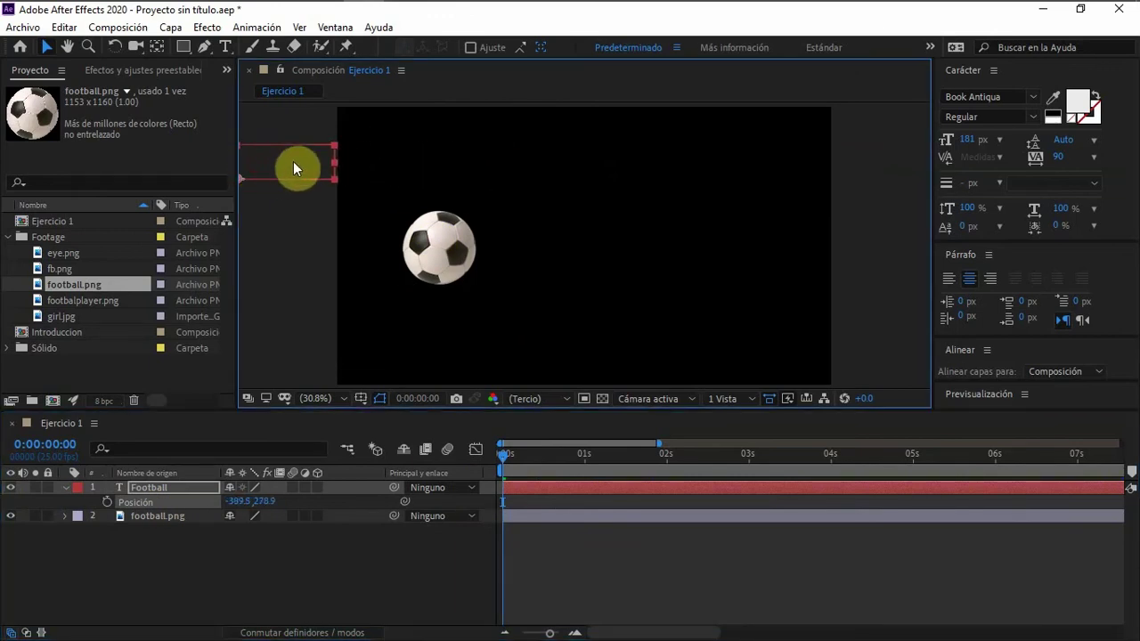
left_click(107, 502)
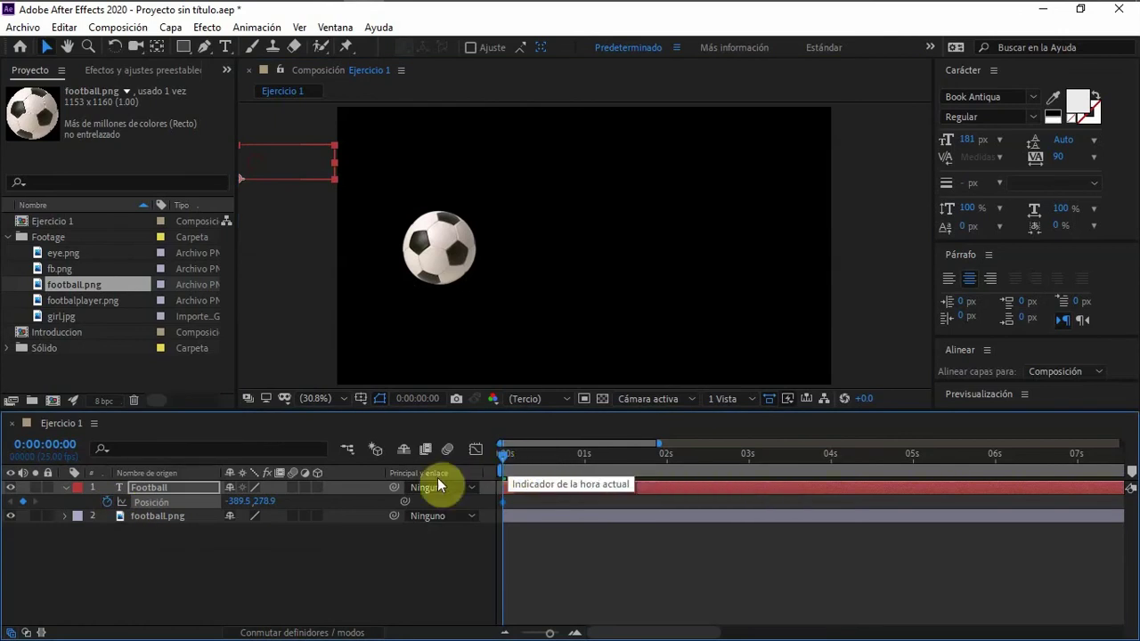
- At 2 seconds, move the Football text into the frame above the ball, to about 872, 276, as a second position keyframe
left_click_drag(512, 454, 582, 456)
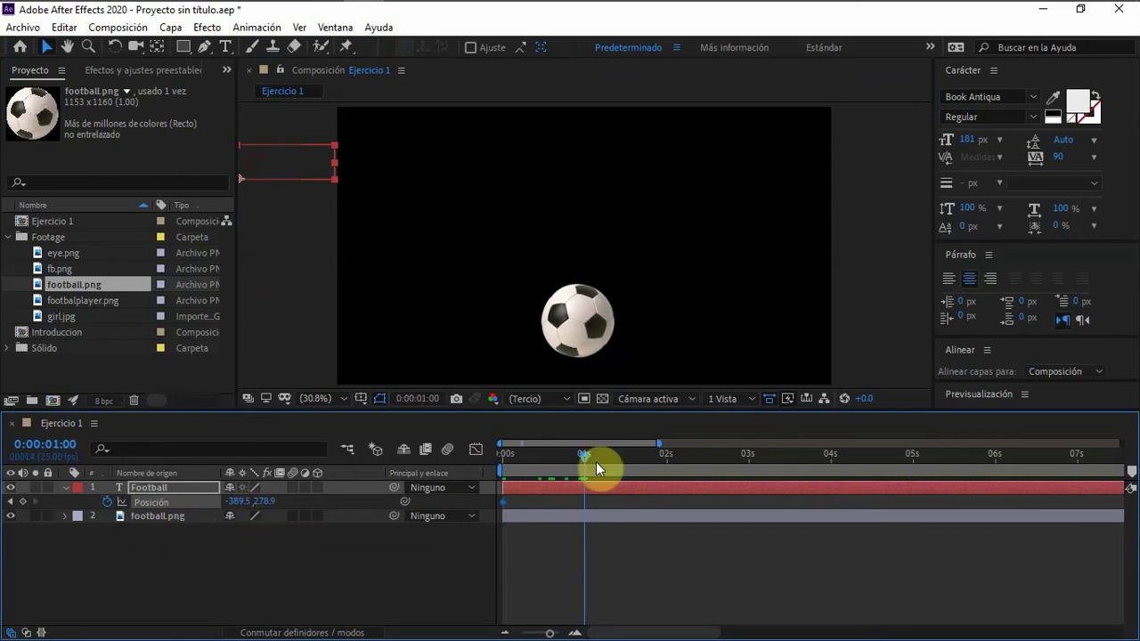
left_click_drag(585, 454, 666, 463)
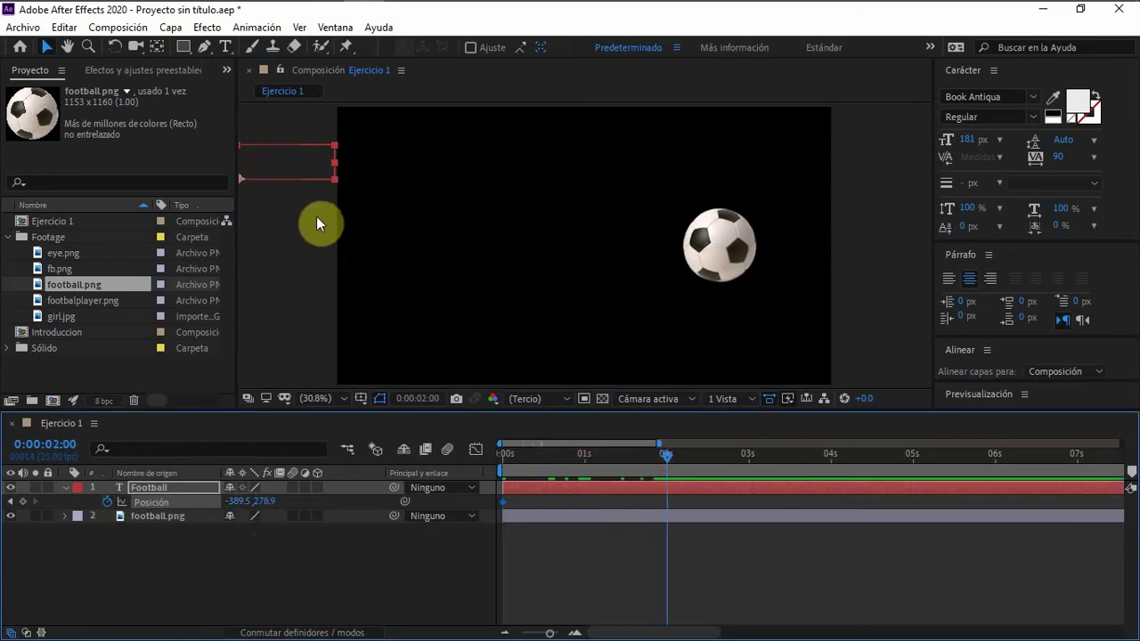
left_click(285, 162)
left_click_drag(285, 159, 605, 161)
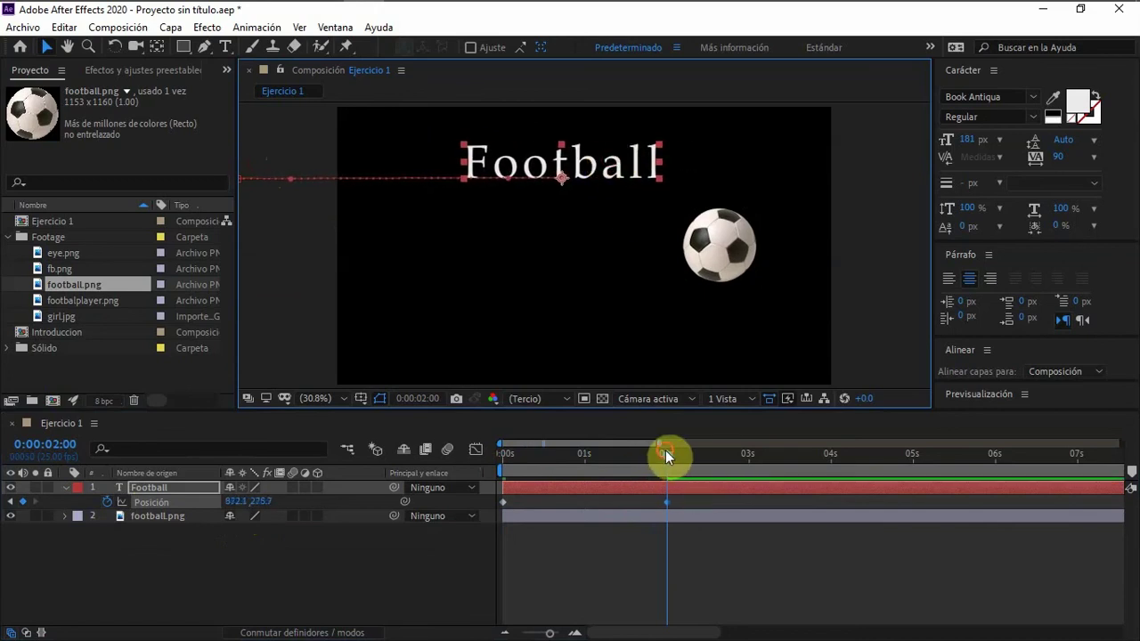
- Play the text's slide-in together with the ball's movement from the start
left_click_drag(667, 456, 579, 454)
key("Home")
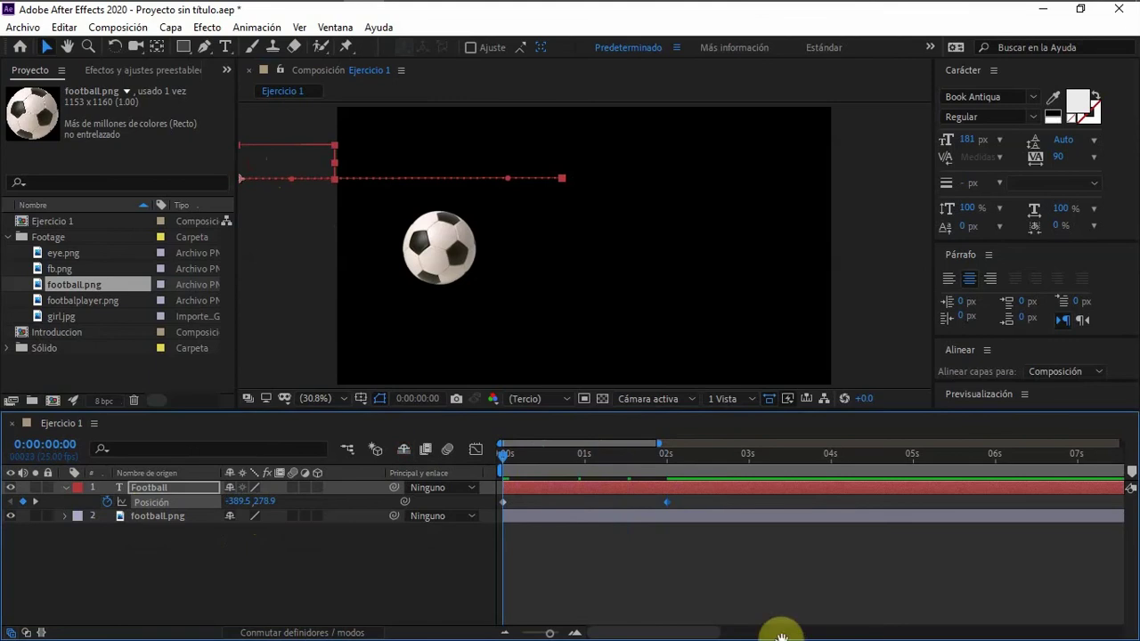
key("space")
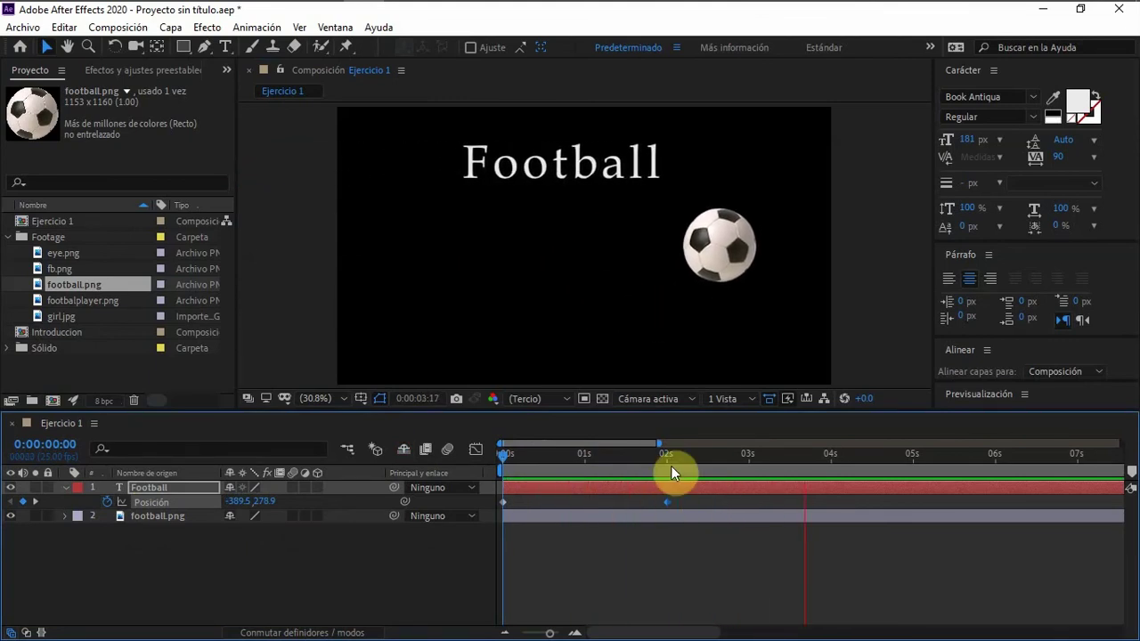
key("space")
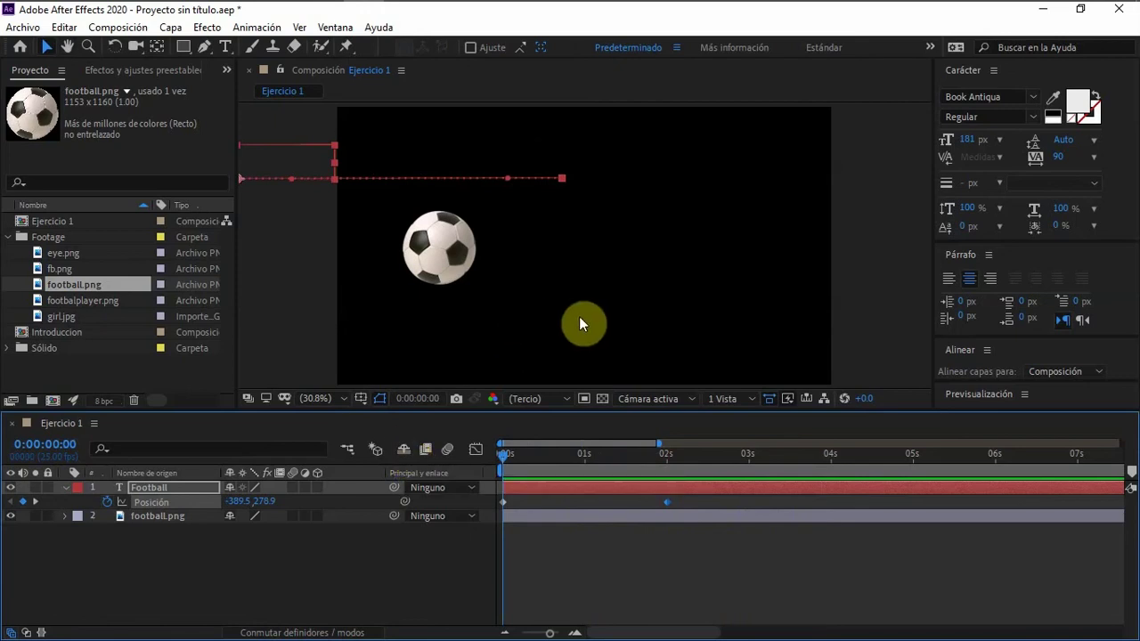
- Expand the Football text layer to review its transform properties, and collapse it again
left_click(66, 488)
left_click(66, 488)
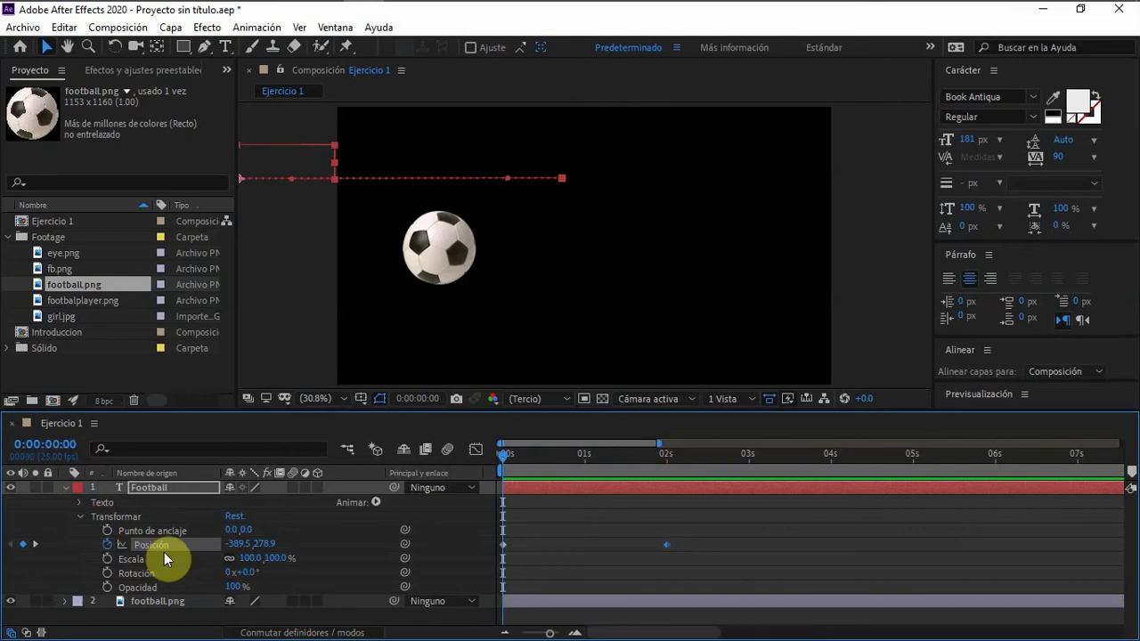
left_click(66, 485)
- Reveal the football.png layer's position and delete its middle keyframe at 1 second
left_click_drag(504, 452, 640, 461)
left_click(583, 502)
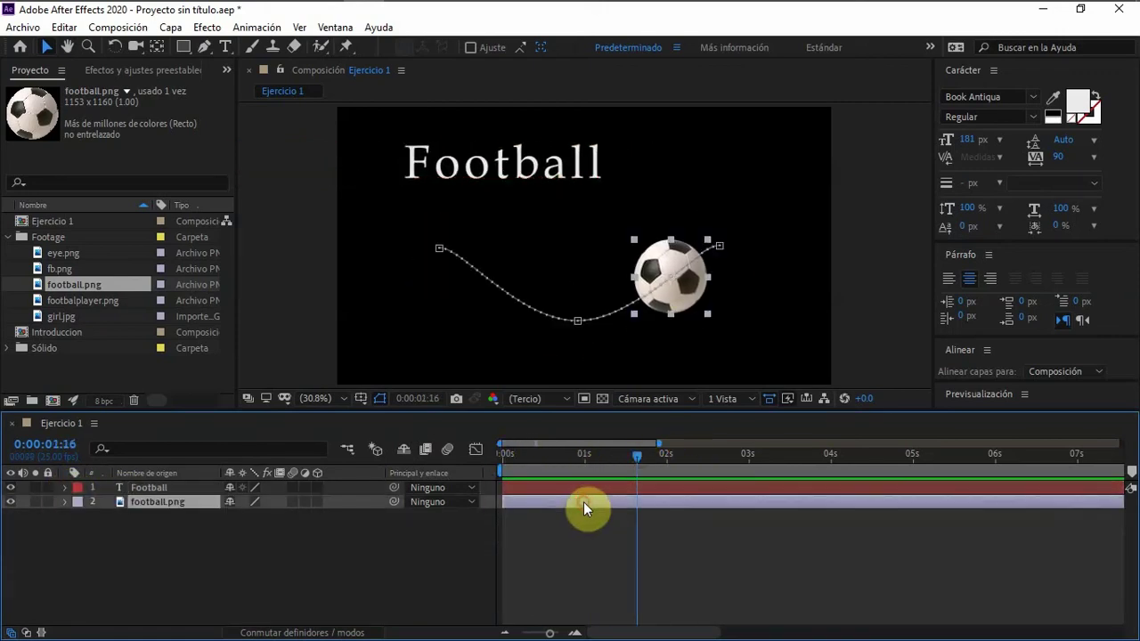
left_click(577, 456)
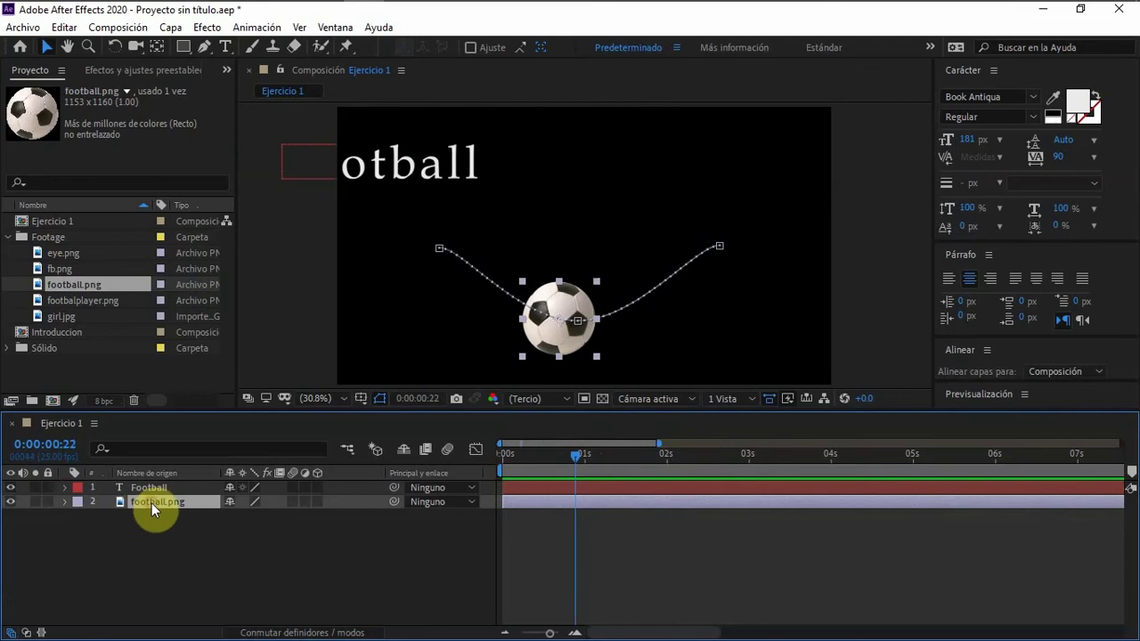
key("p")
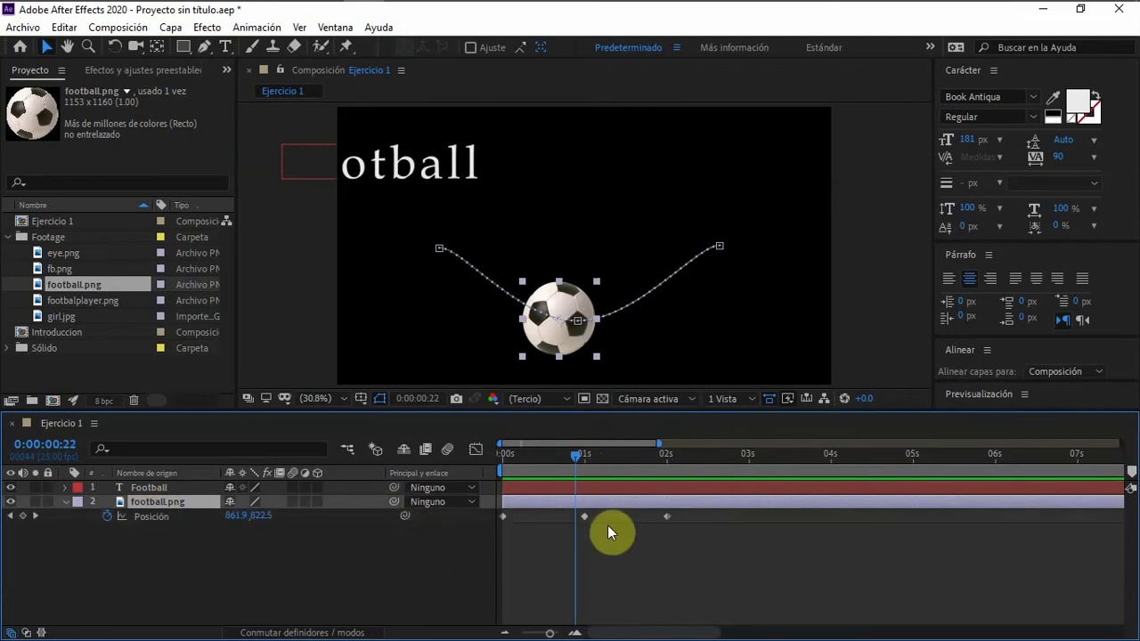
left_click(584, 518)
key("Delete")
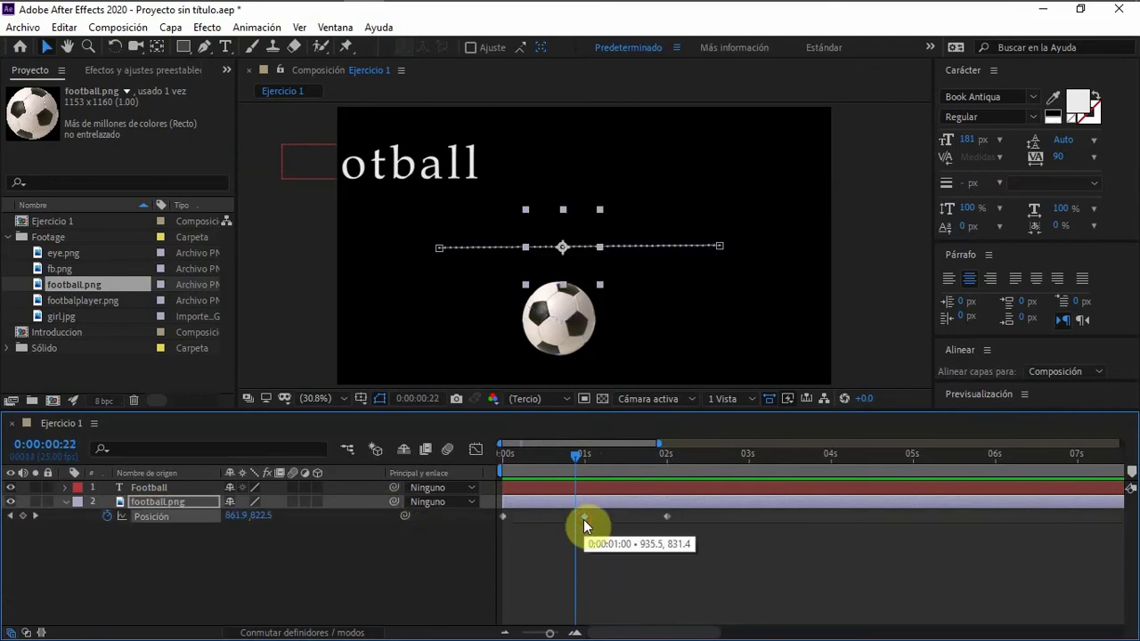
- Delete both position keyframes of the Football text layer
left_click_drag(577, 459, 626, 459)
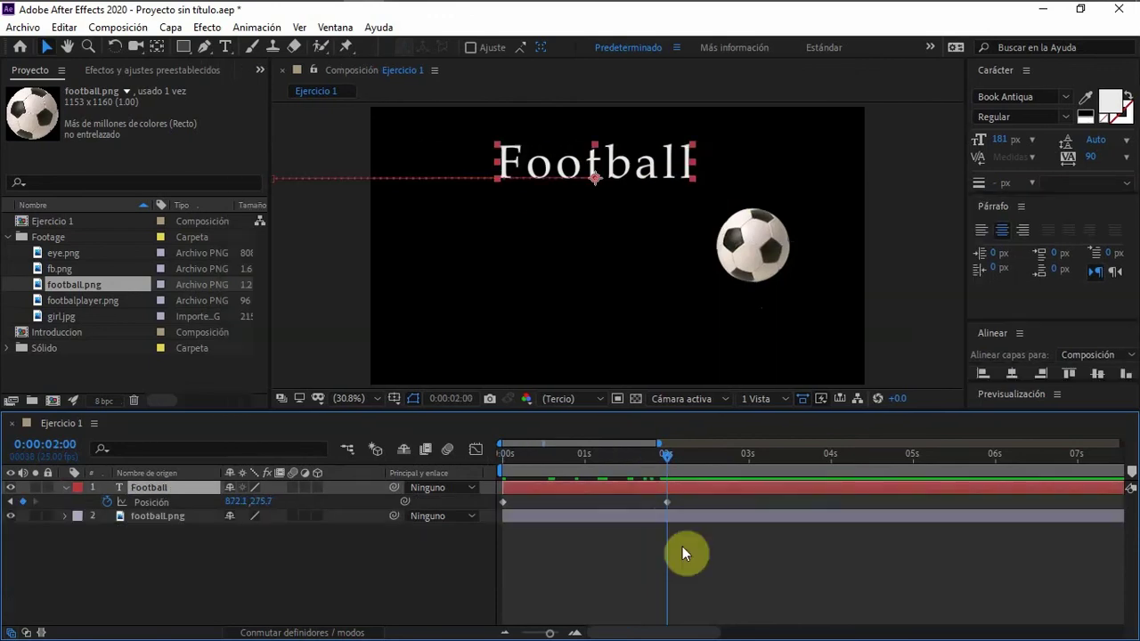
left_click_drag(684, 499, 499, 510)
key("Delete")
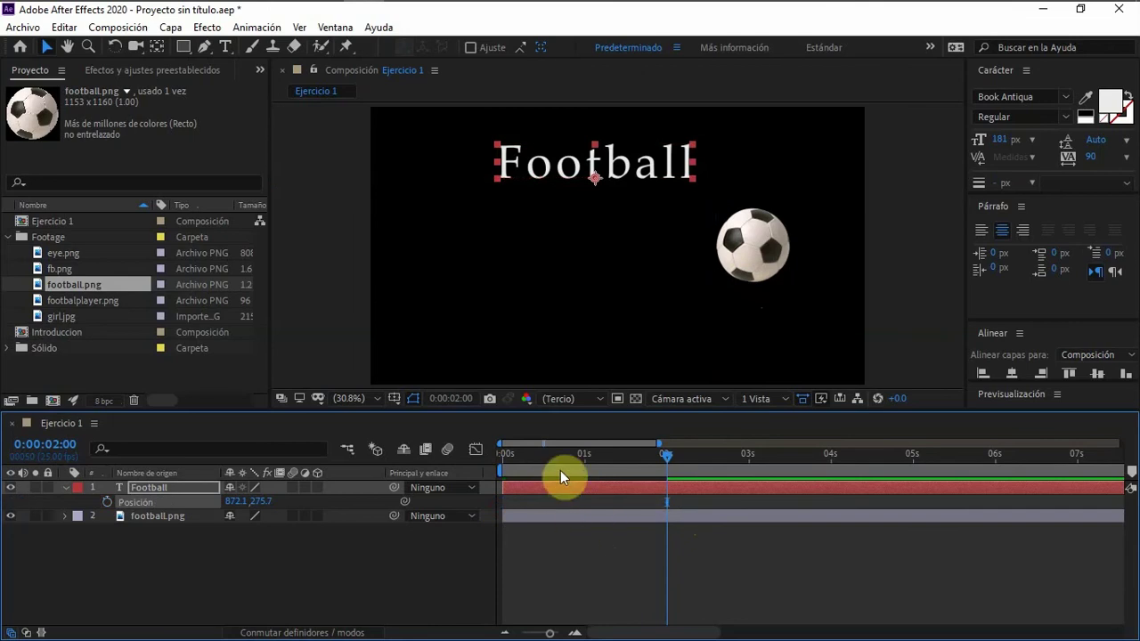
- Reveal the Football text layer's opacity and set a 0% keyframe at the start of the composition
left_click_drag(589, 471, 499, 461)
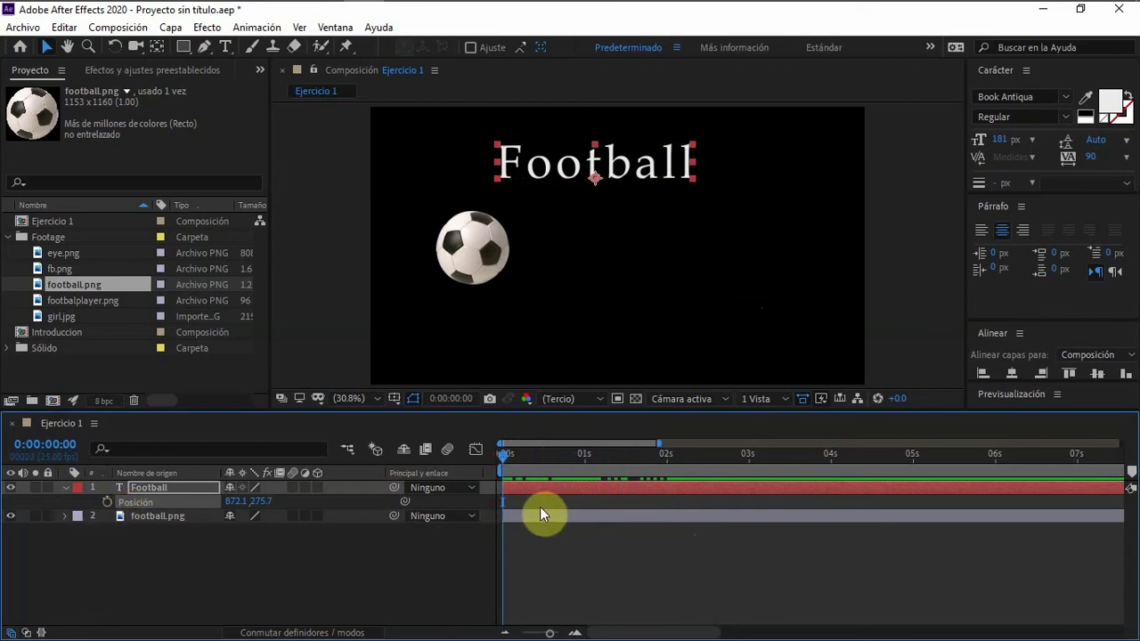
left_click(169, 481)
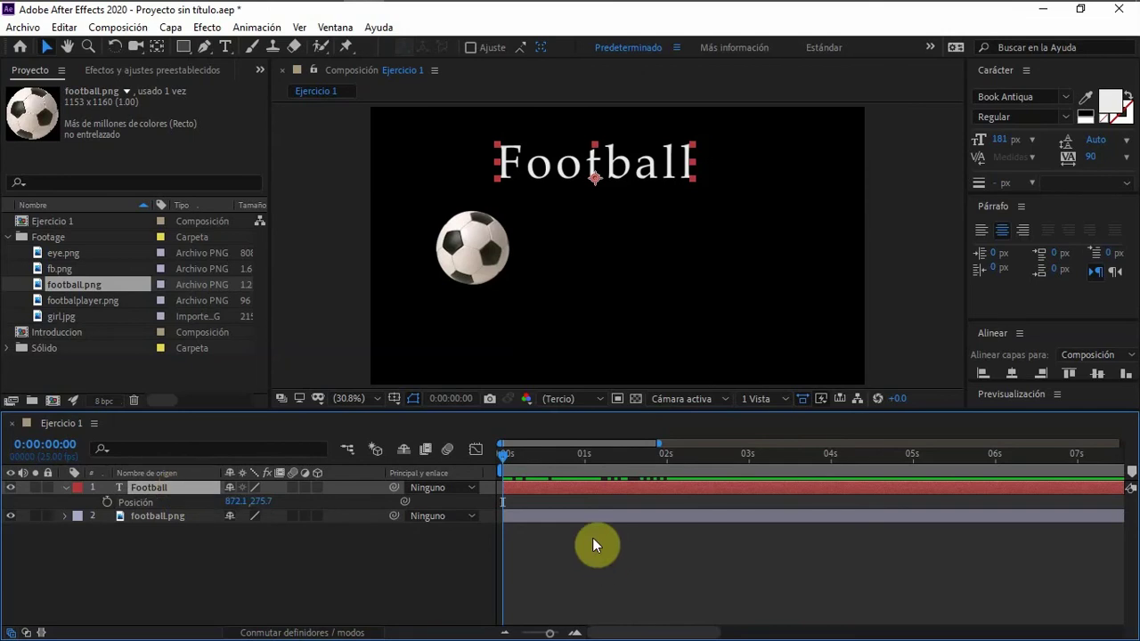
key("End")
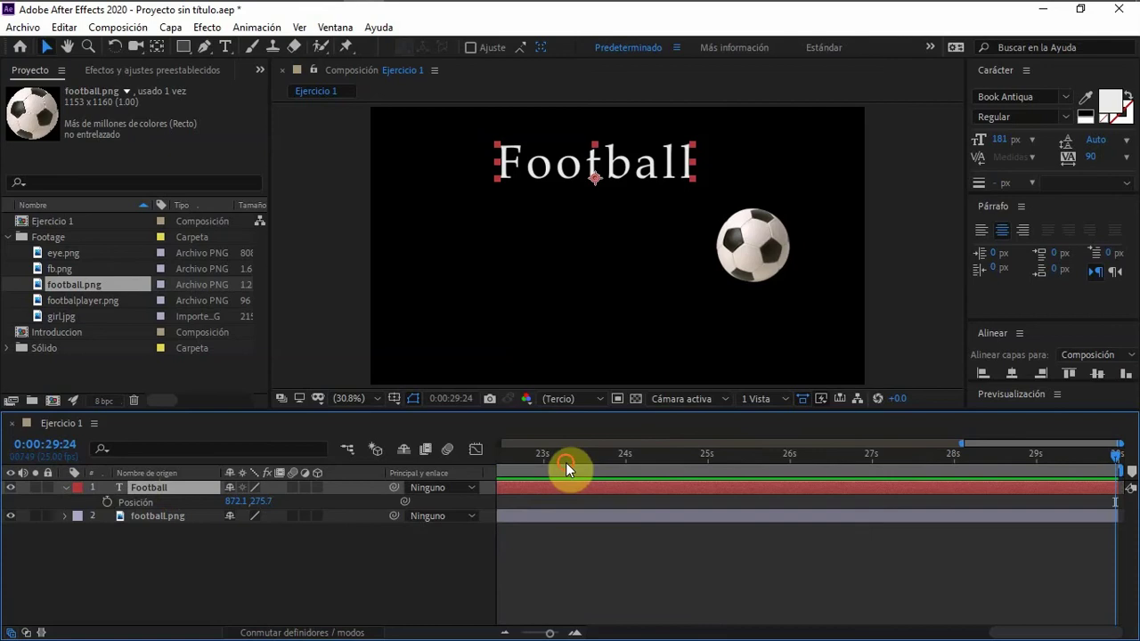
left_click_drag(566, 459, 555, 459)
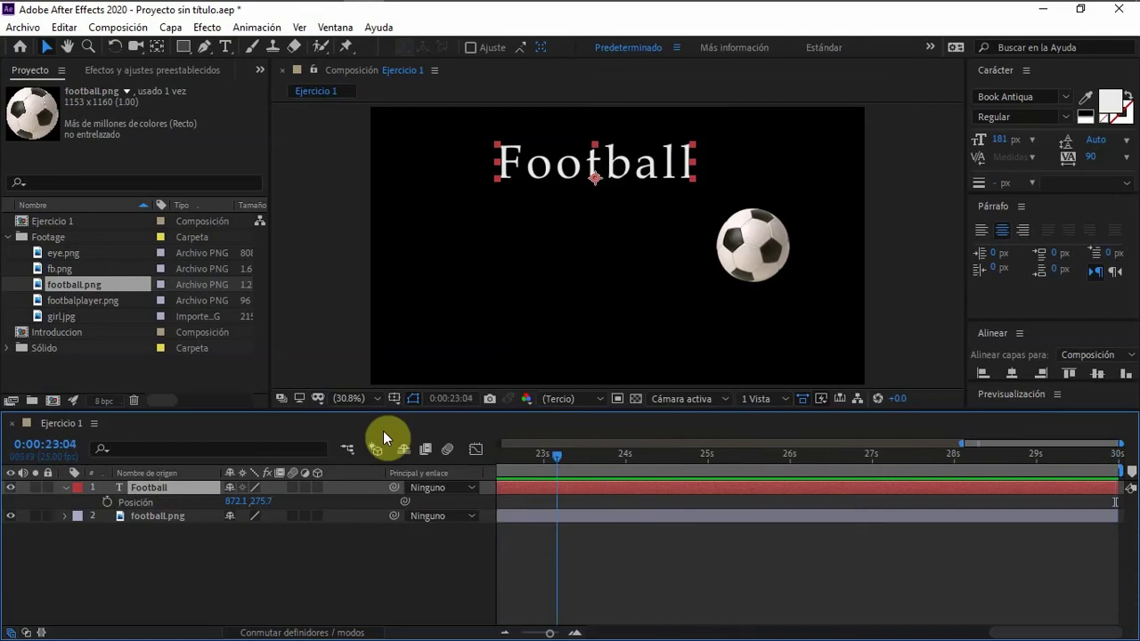
key("Home")
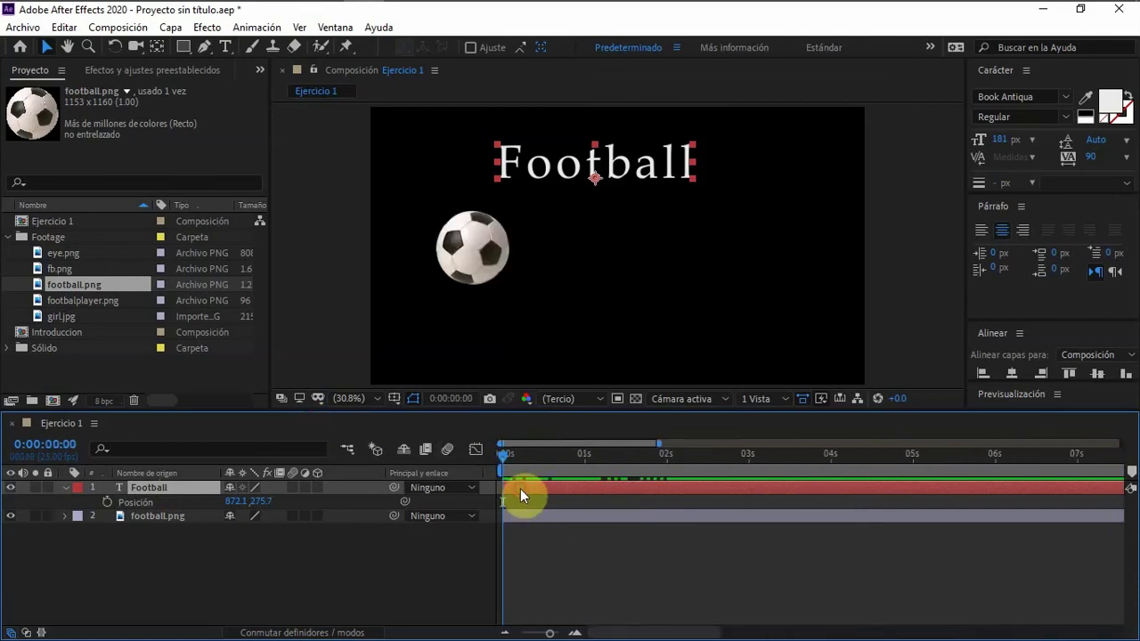
key("t")
left_click(234, 501)
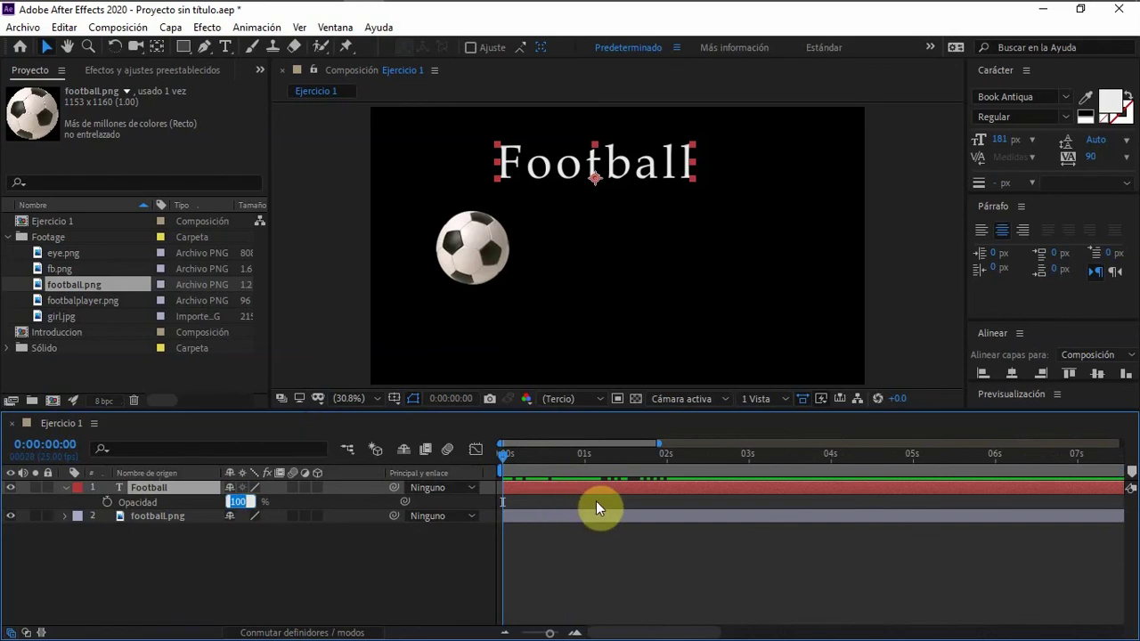
type("0")
left_click(108, 502)
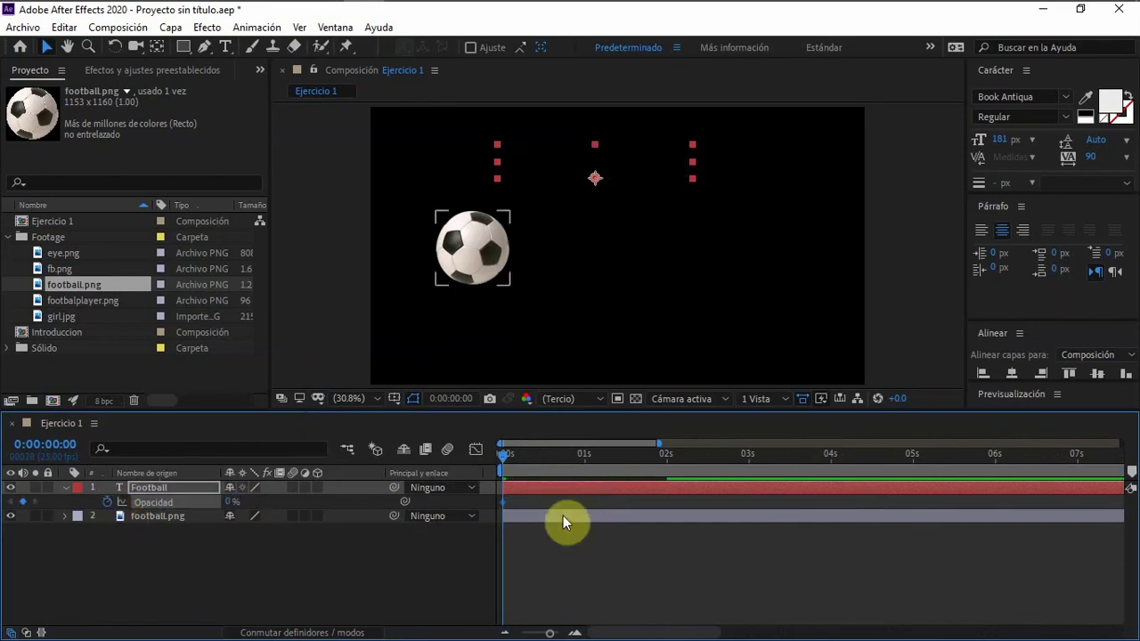
- Set a 100% opacity keyframe on the Football text layer at 1 second
left_click_drag(502, 450, 586, 469)
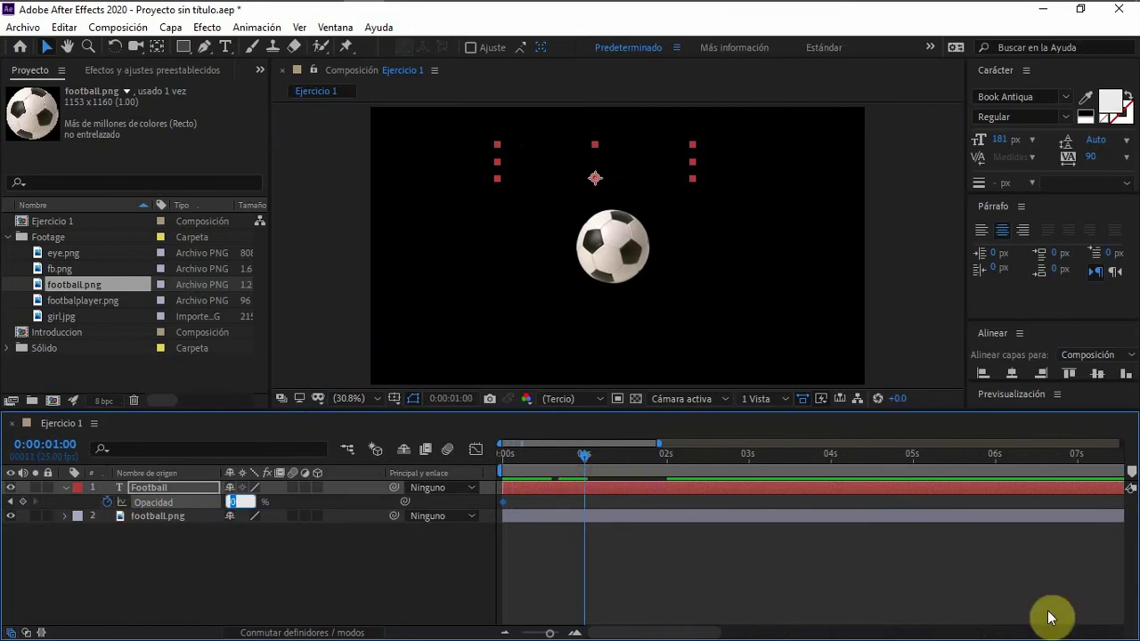
type("100")
key("Return")
- Reveal the football.png layer's position and move its last keyframe to 3 seconds
left_click_drag(583, 457, 663, 473)
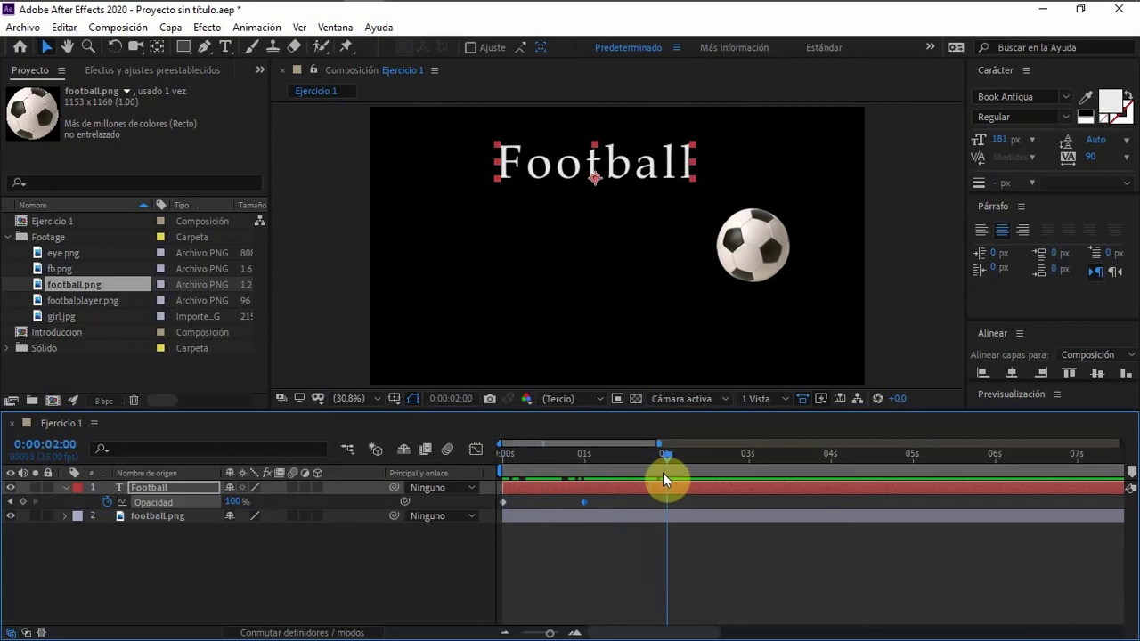
left_click(164, 518)
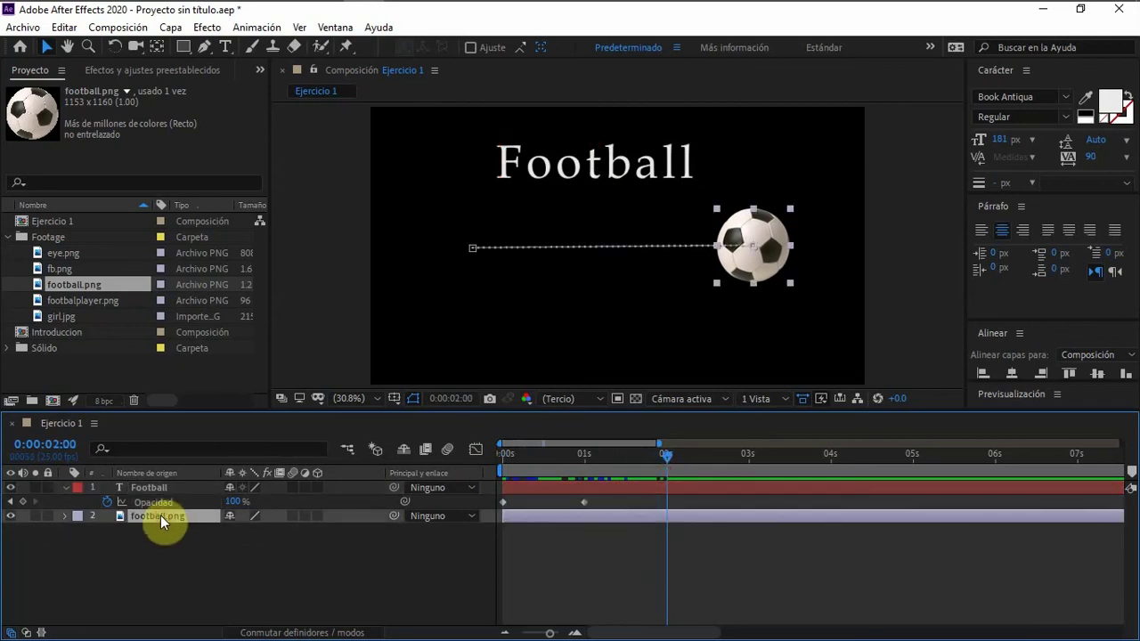
key("p")
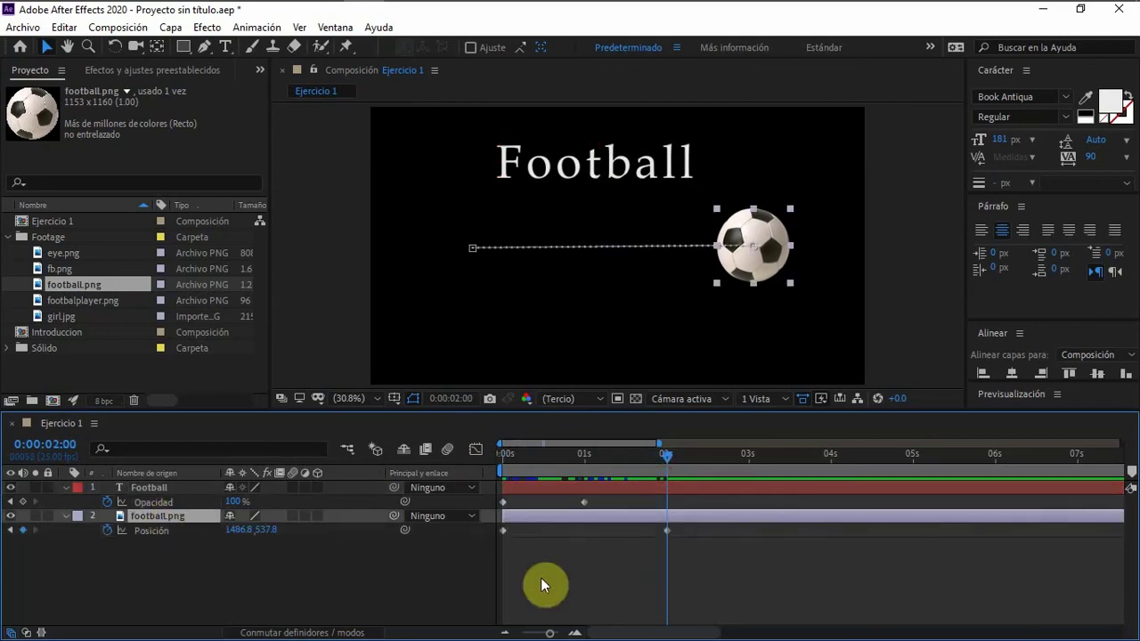
double_click(668, 532)
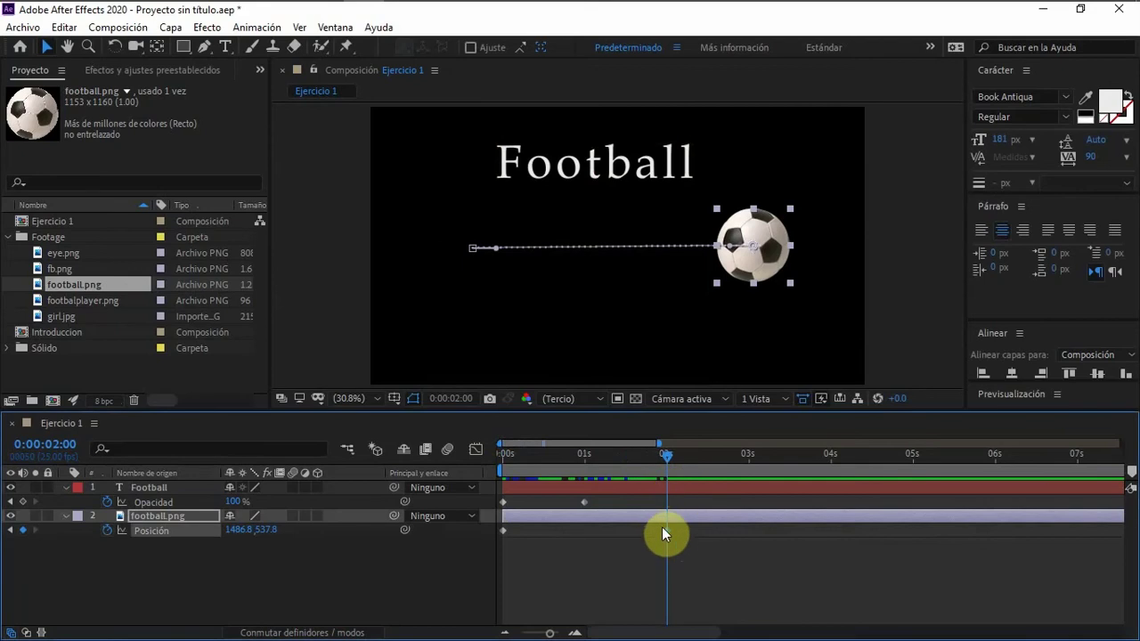
left_click_drag(666, 530, 751, 537)
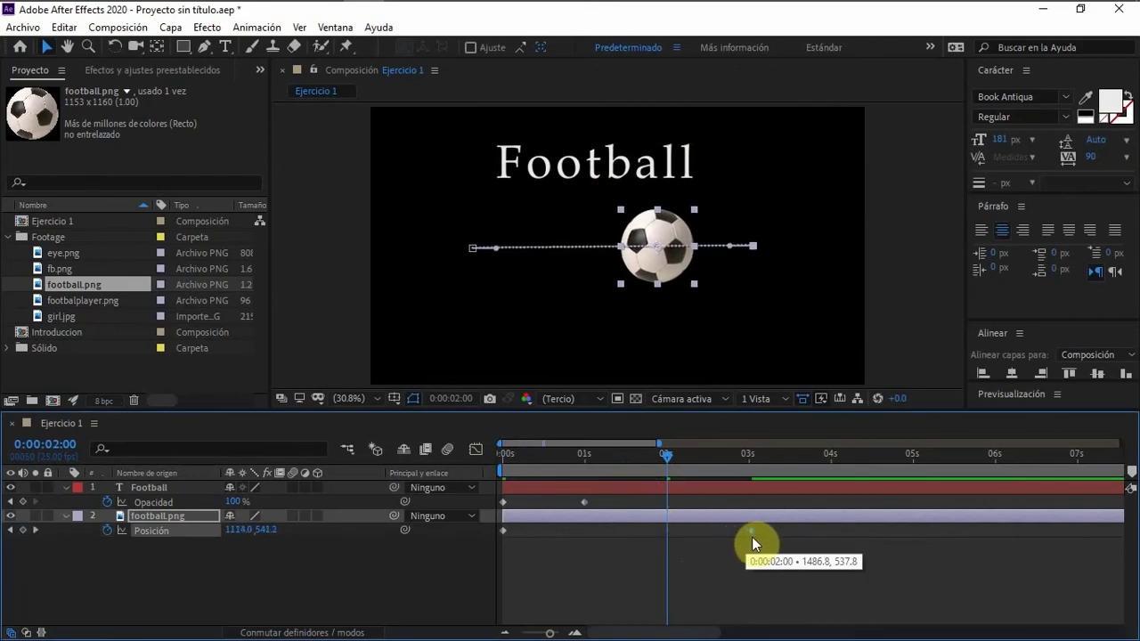
left_click_drag(656, 458, 754, 470)
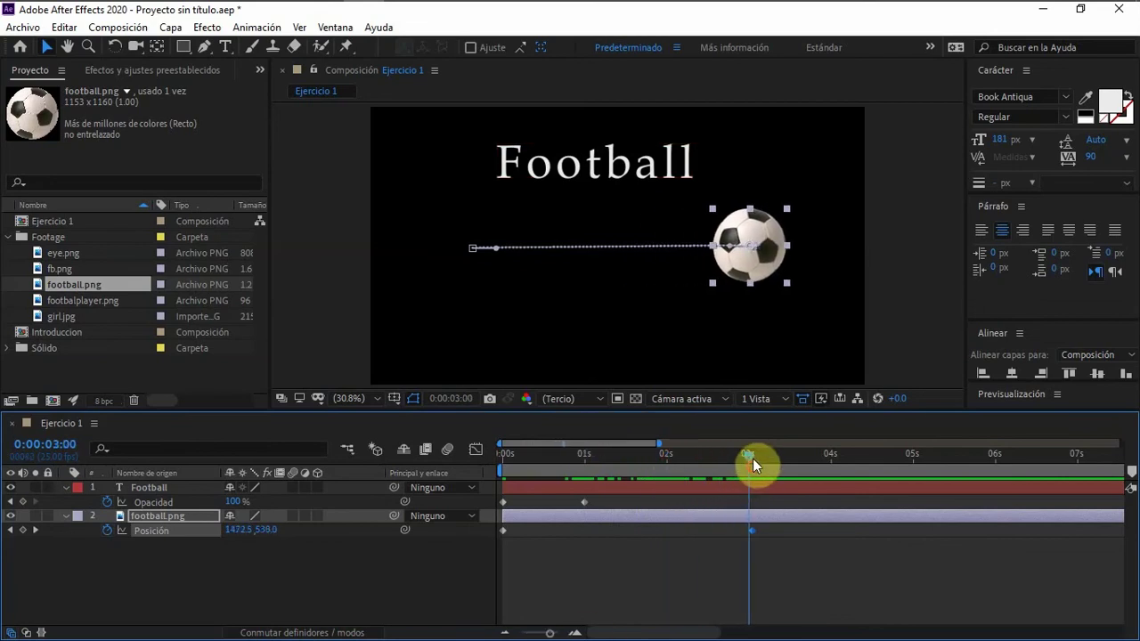
left_click_drag(754, 536, 748, 533)
- Set a 0% opacity keyframe on the Football text layer at 3 seconds and preview the animation from the start
left_click(231, 500)
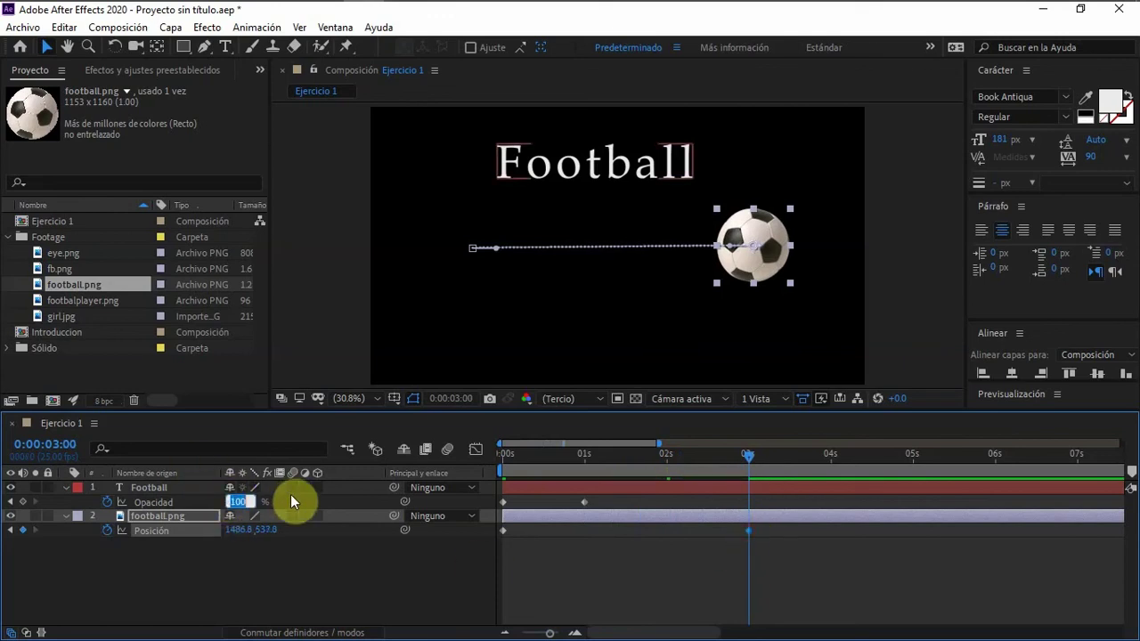
type("0")
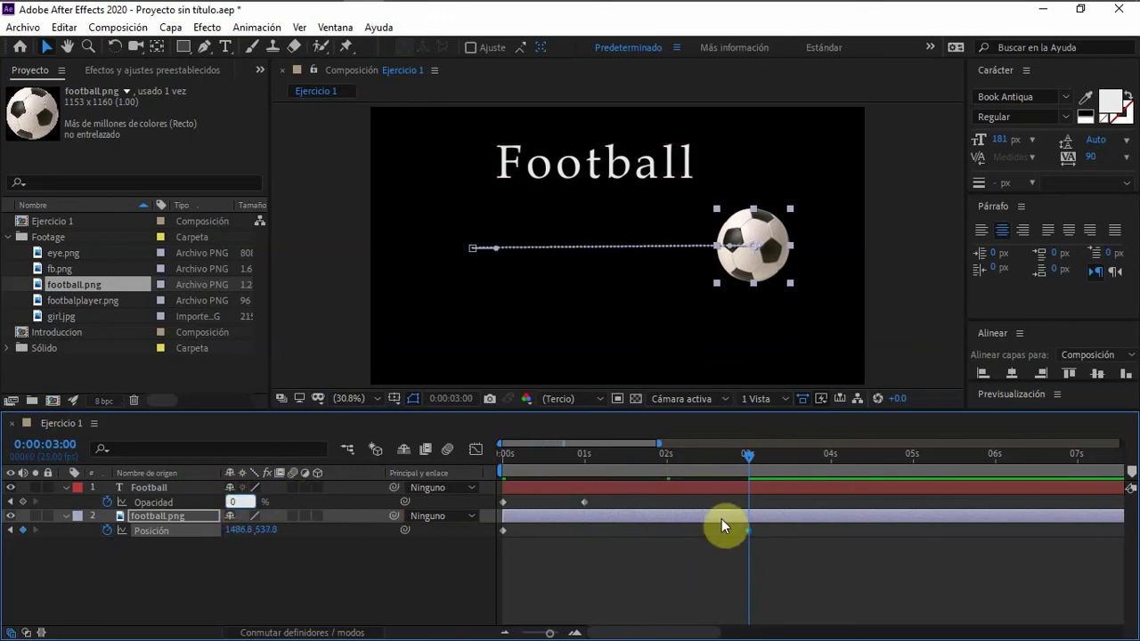
left_click_drag(688, 457, 477, 449)
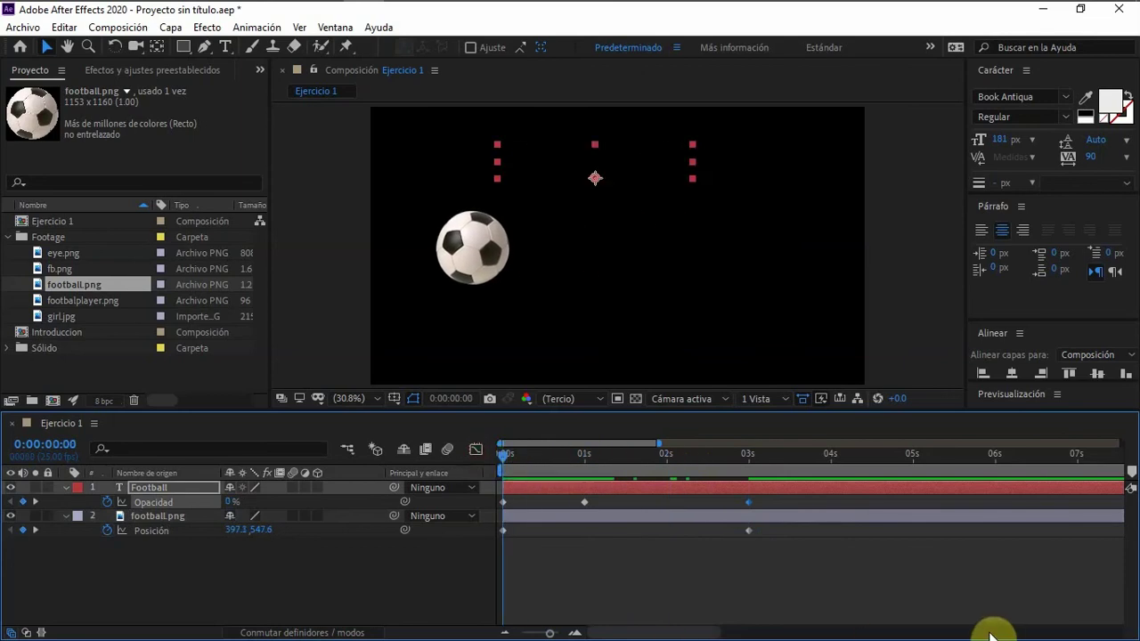
key("space")
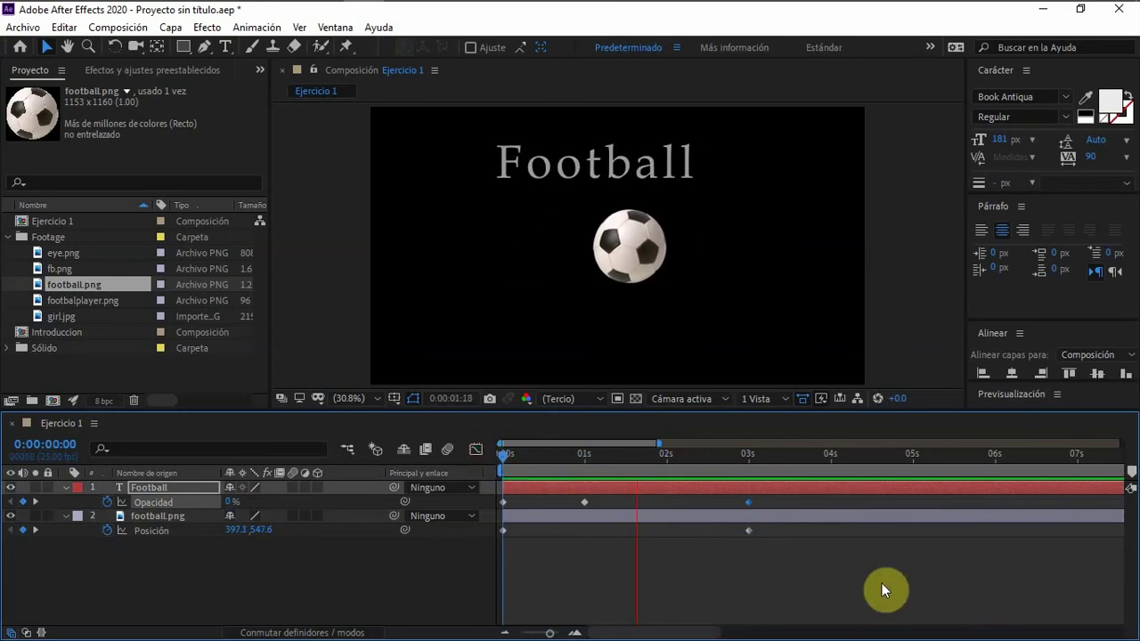
key("space")
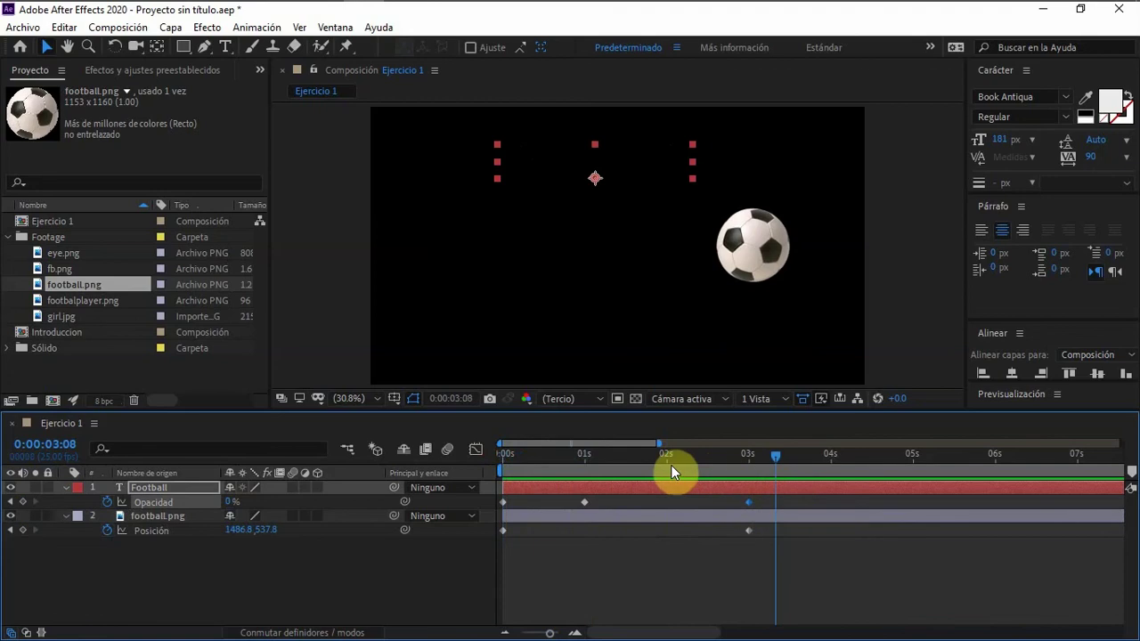
- Check the title's fade between 1 and 3 seconds, and add a 100% opacity keyframe to the Football layer at 0:00:02:12
left_click(663, 461)
left_click_drag(677, 457, 585, 460)
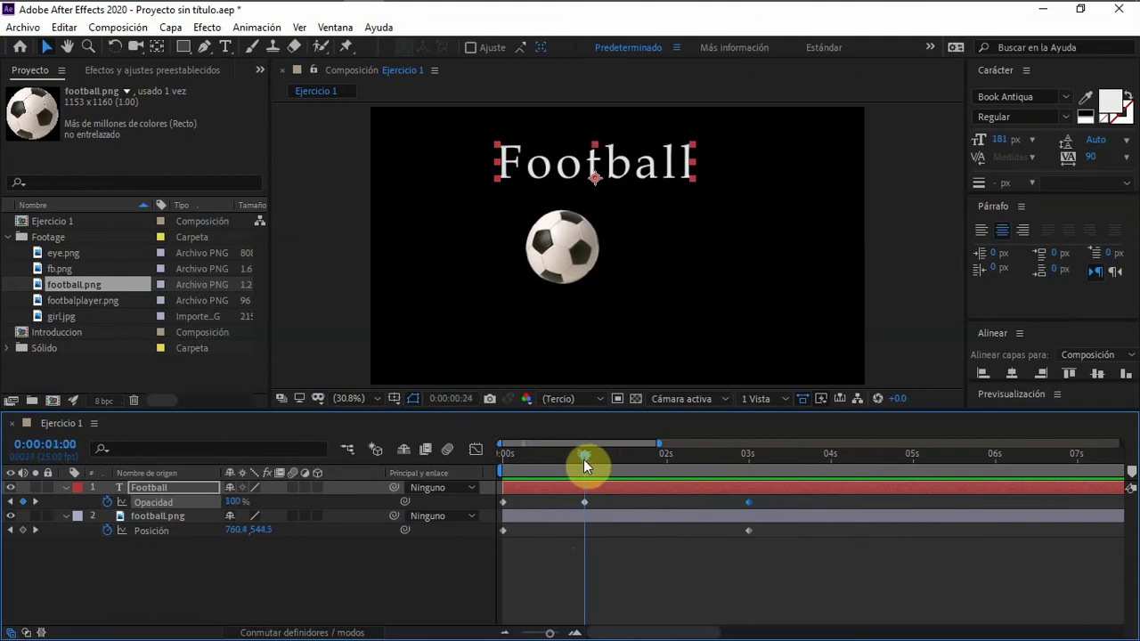
left_click_drag(682, 461, 622, 456)
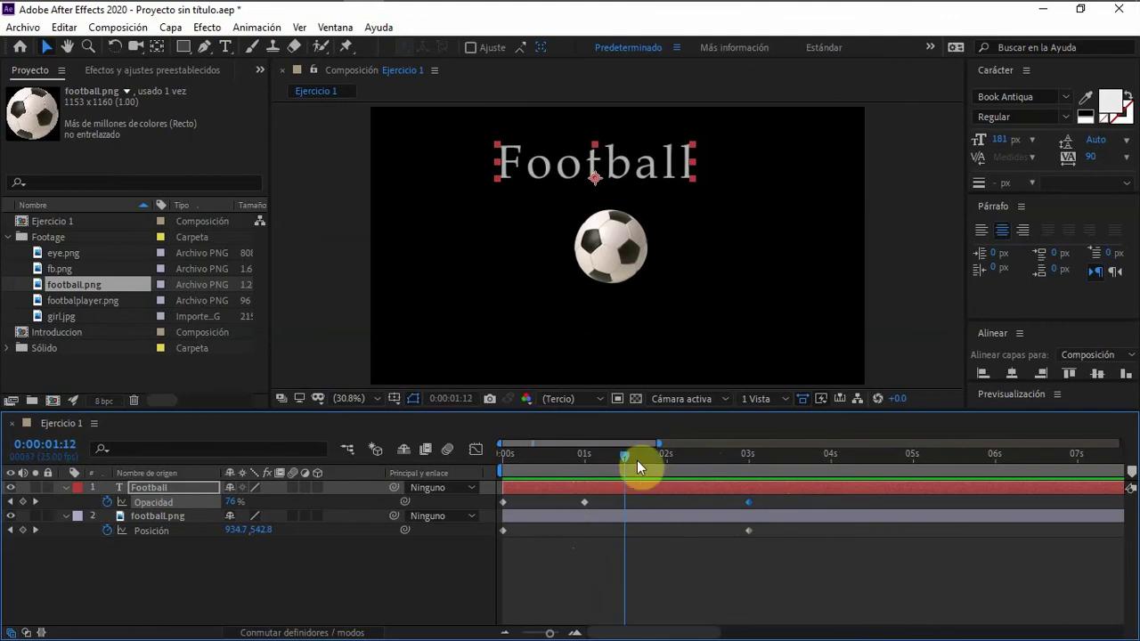
left_click_drag(627, 456, 669, 466)
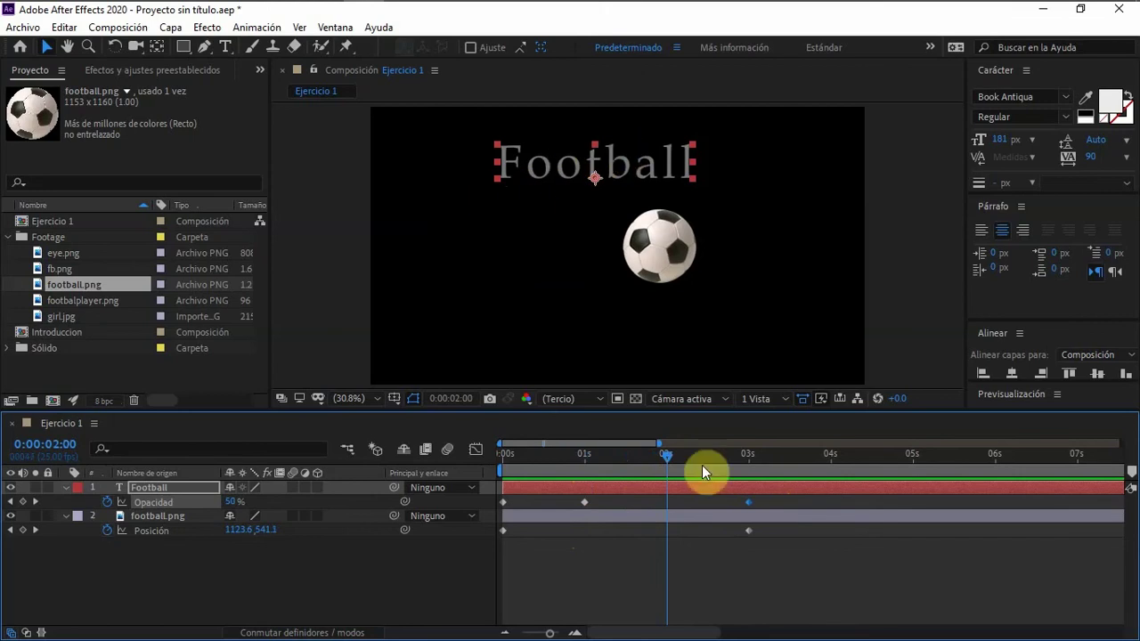
mouse_move(671, 455)
left_mouse_down()
mouse_move(611, 460)
mouse_move(747, 461)
mouse_move(577, 463)
mouse_move(674, 455)
left_mouse_up()
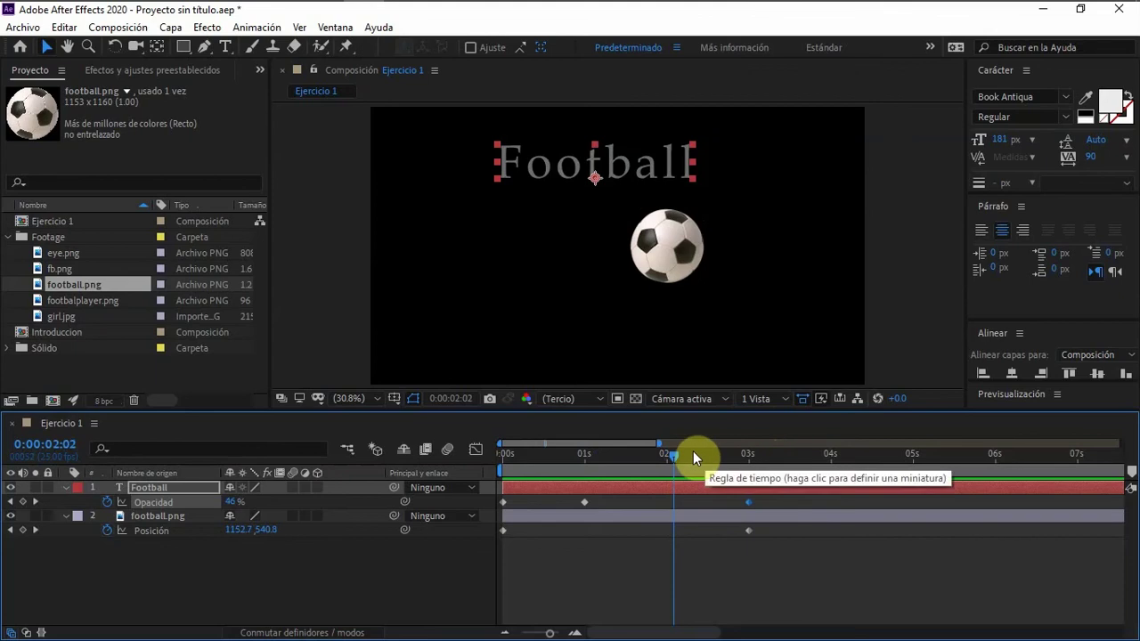
left_click_drag(598, 462, 707, 457)
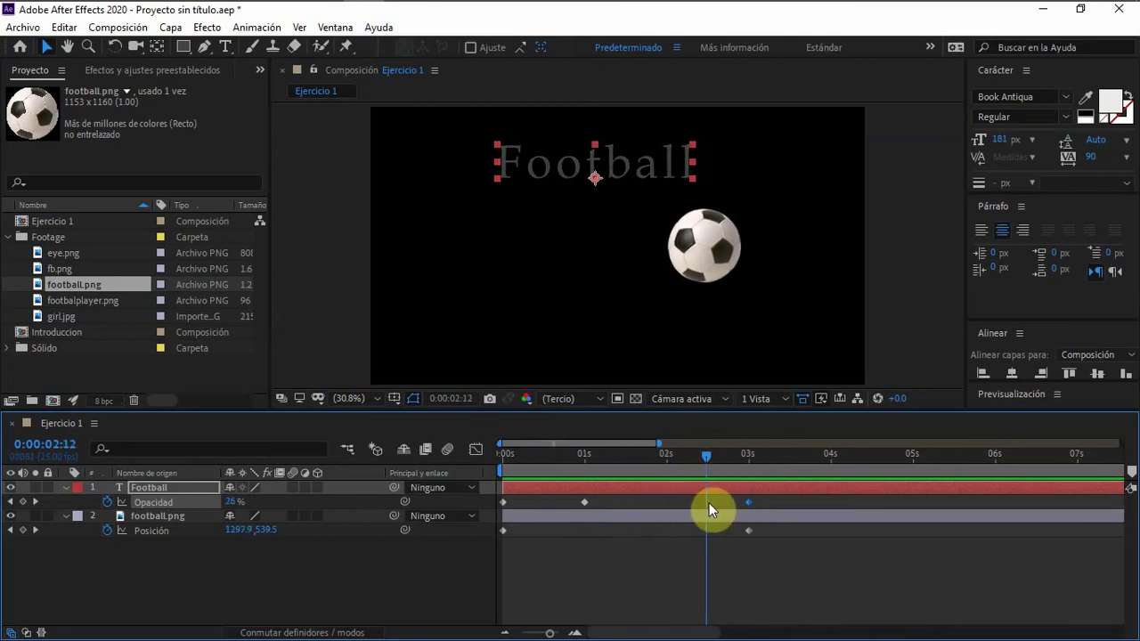
left_click(231, 503)
type("100")
key("Return")
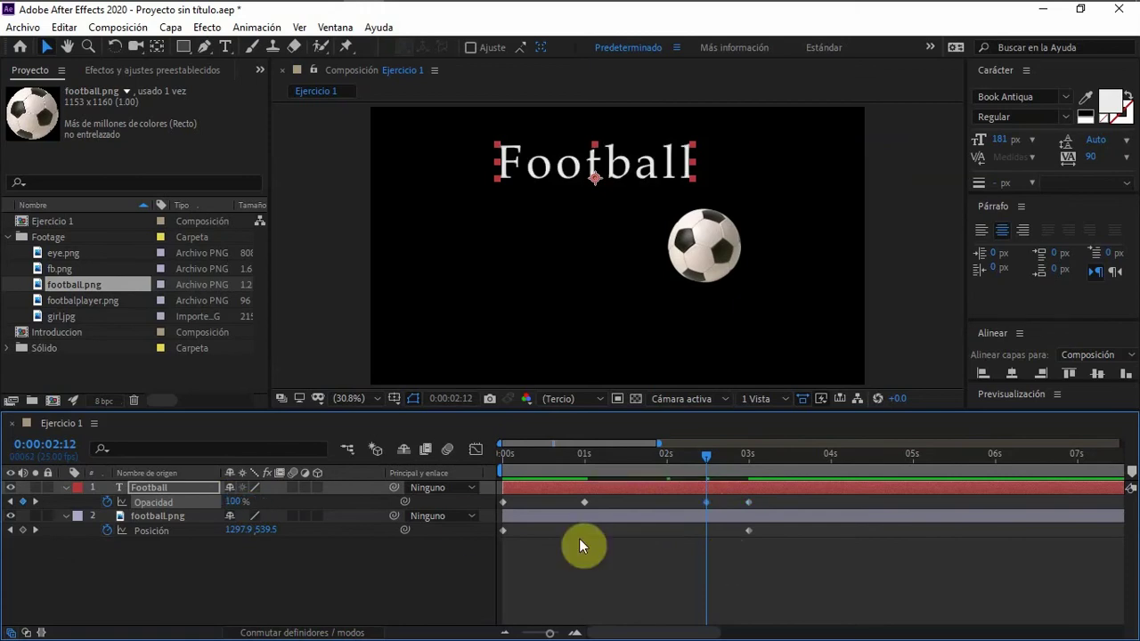
- Play the composition from the start and examine the Football layer's opacity keyframes and the fade-out around 2.5 seconds
left_click(584, 457)
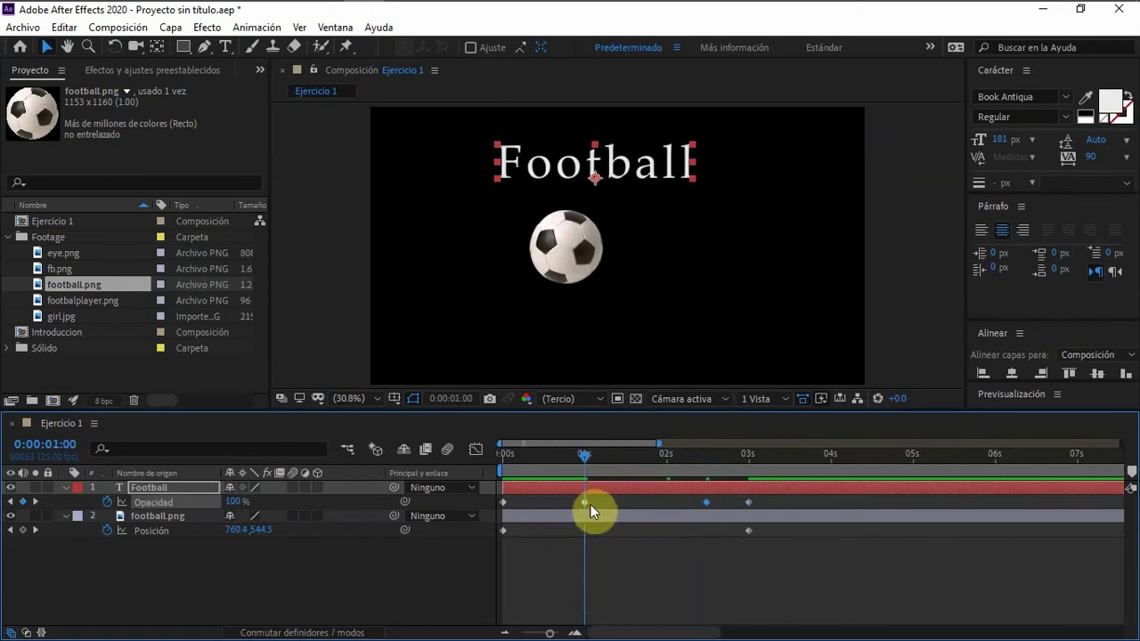
left_click_drag(590, 472, 457, 441)
key("space")
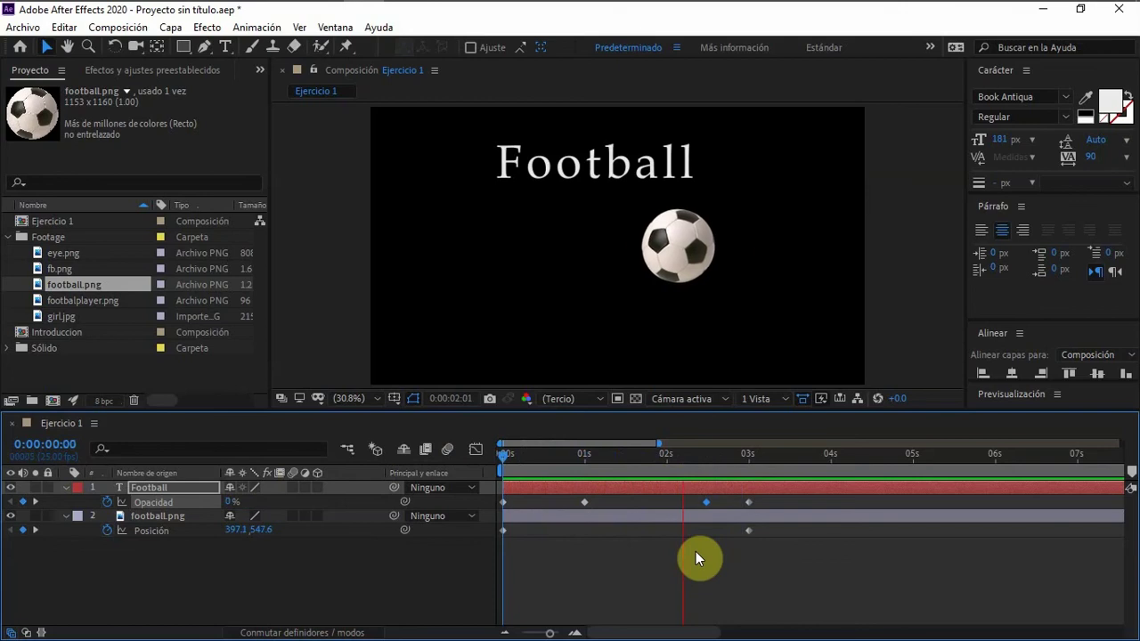
left_click_drag(747, 464, 703, 455)
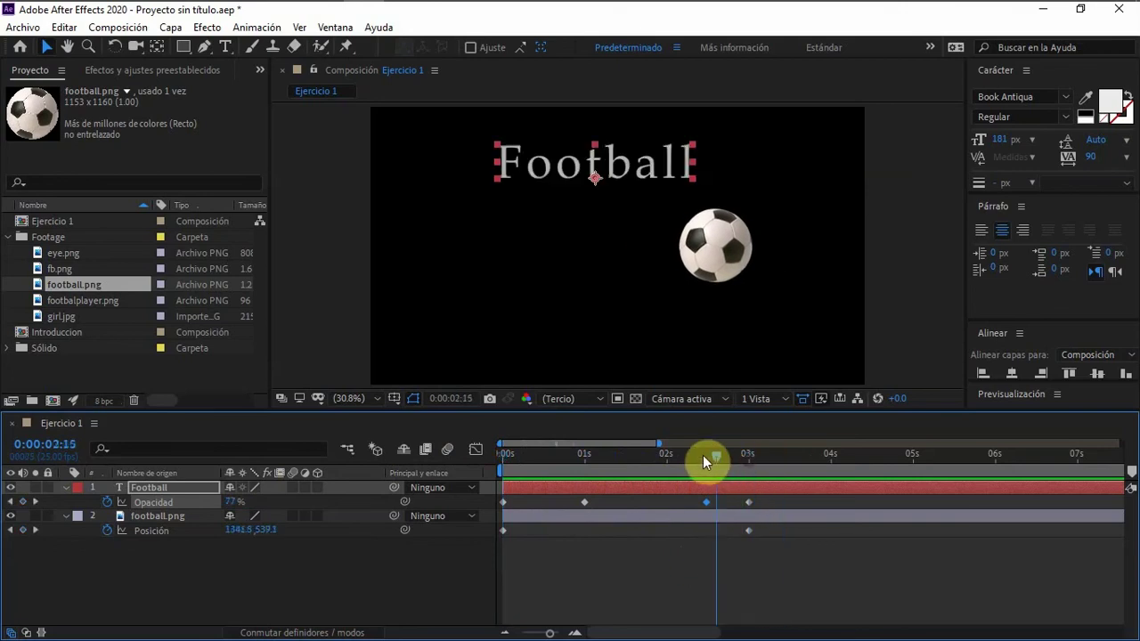
left_click(707, 503)
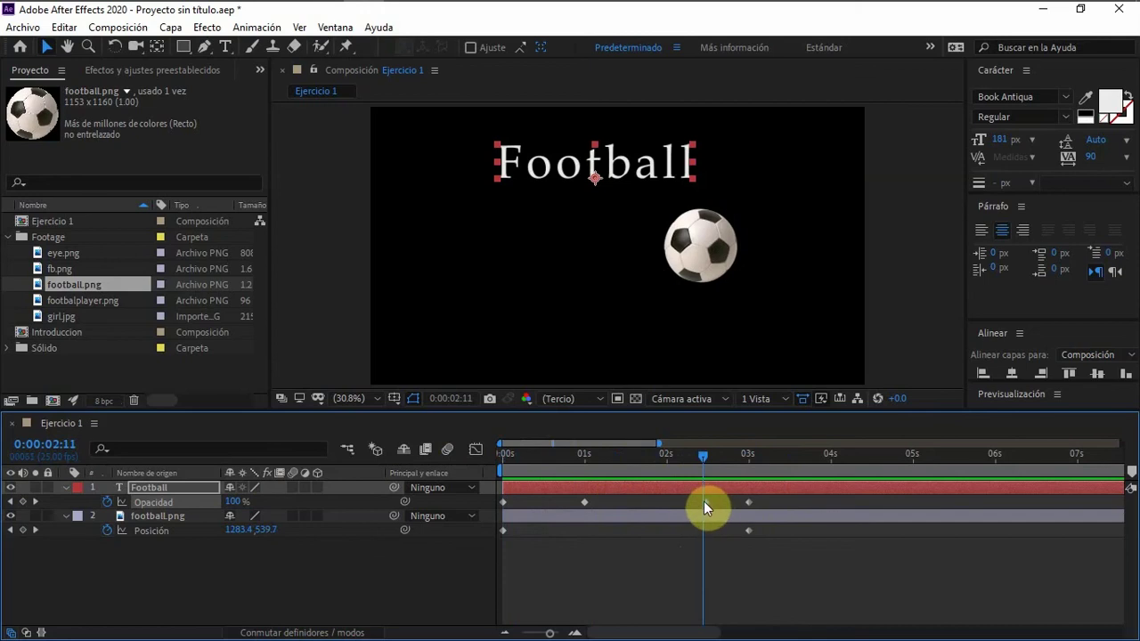
left_click(748, 503)
left_click(708, 503)
left_click_drag(703, 454, 706, 454)
left_click(585, 502)
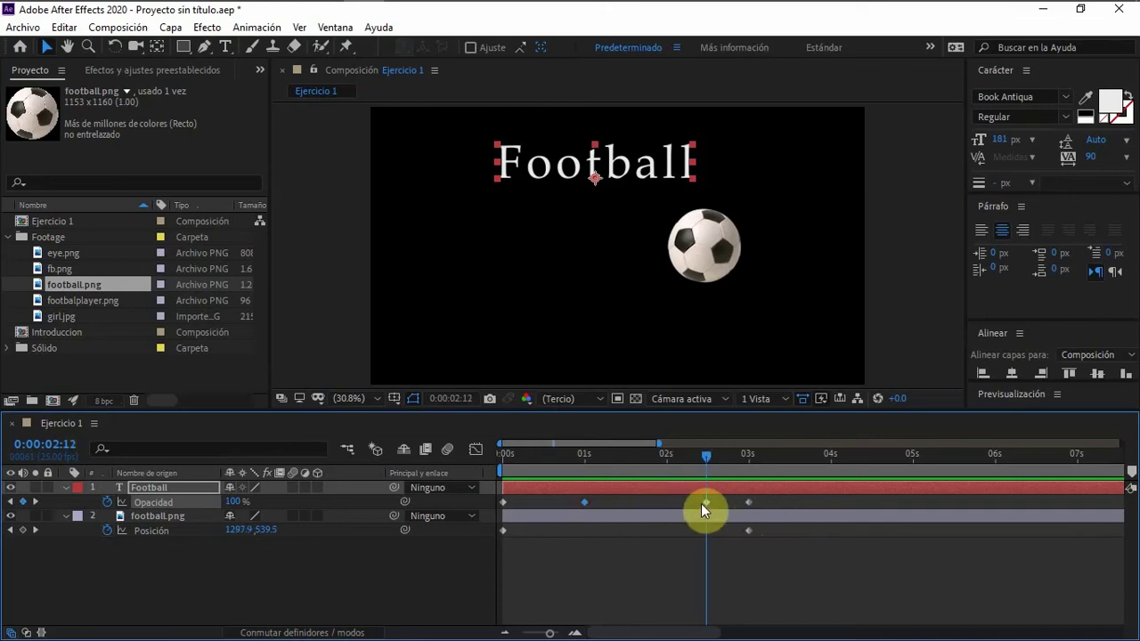
left_click(705, 502)
left_click_drag(702, 460, 664, 461)
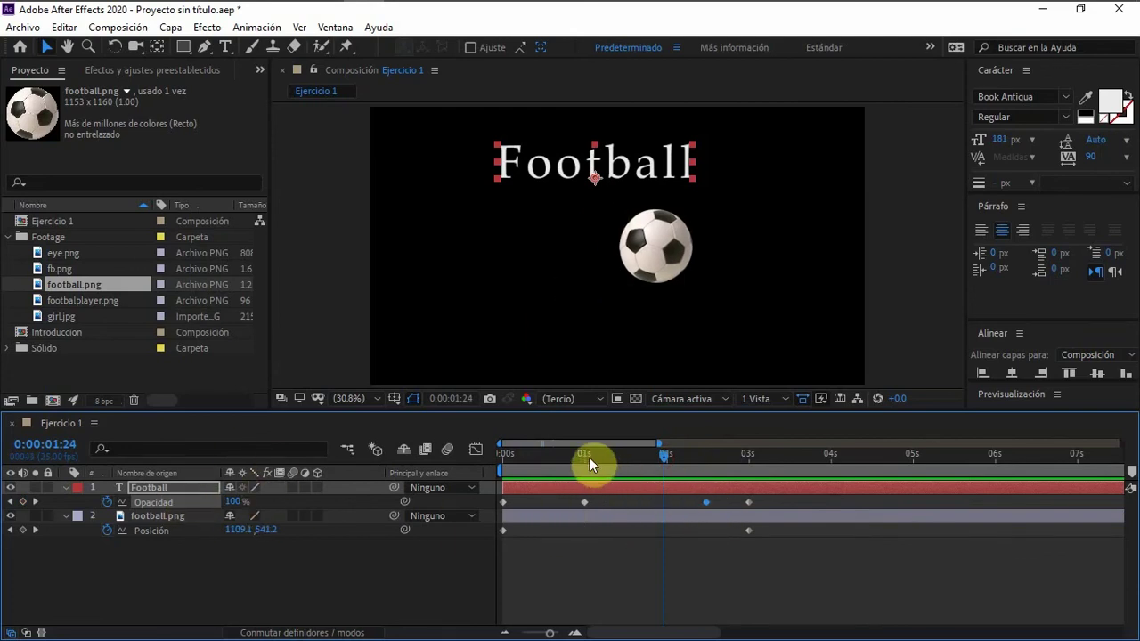
- Delete all the opacity keyframes of the Football text layer
left_click(708, 502)
left_click(756, 500)
left_click_drag(755, 500, 513, 522)
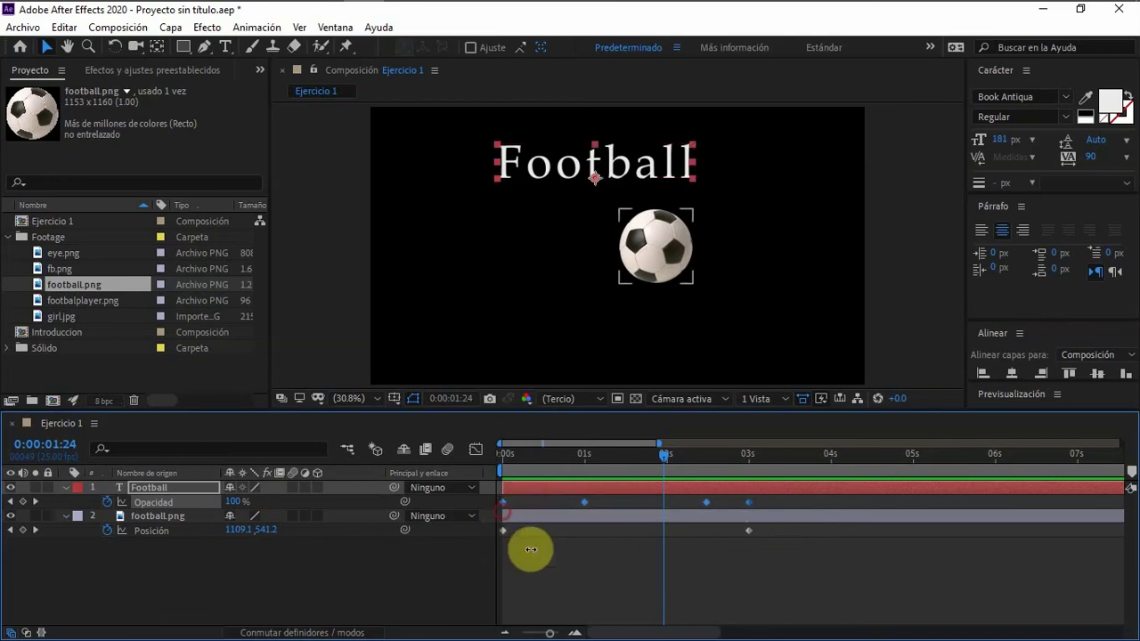
key("Delete")
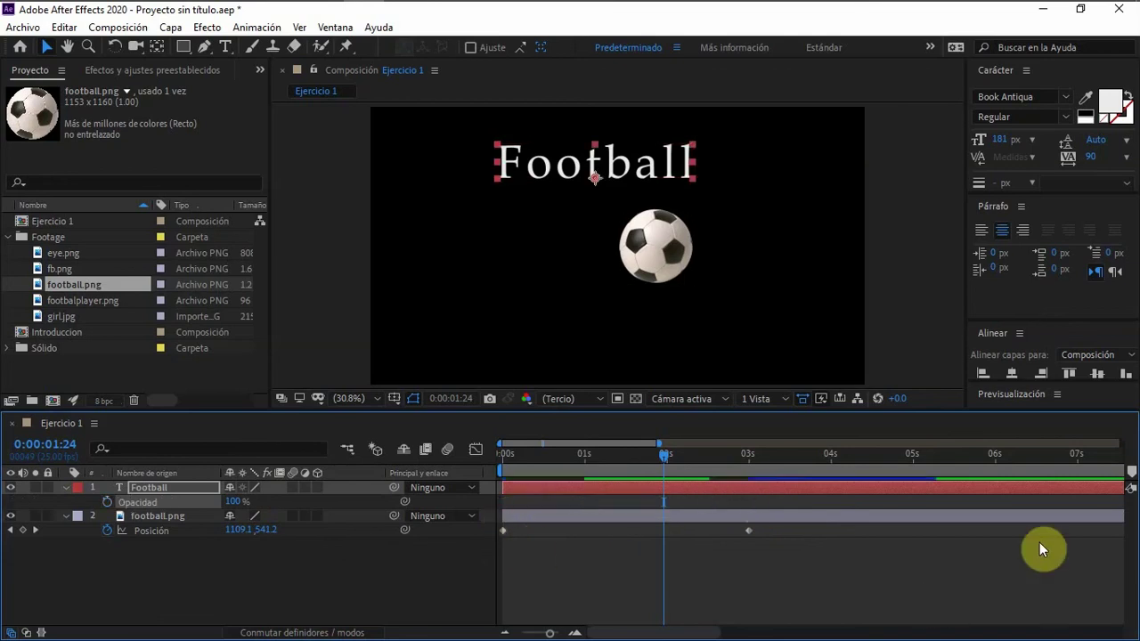
- Collapse the layers' properties and delete the Football text layer from the composition
left_click(611, 520)
left_click(612, 514)
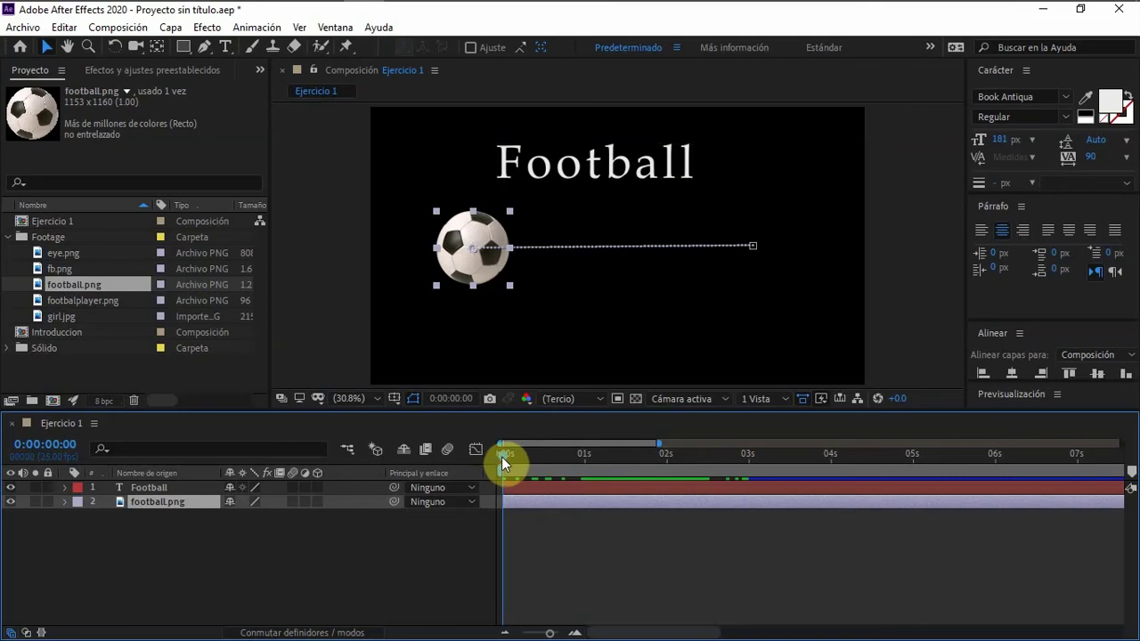
left_click_drag(503, 455, 605, 456)
left_click(152, 487)
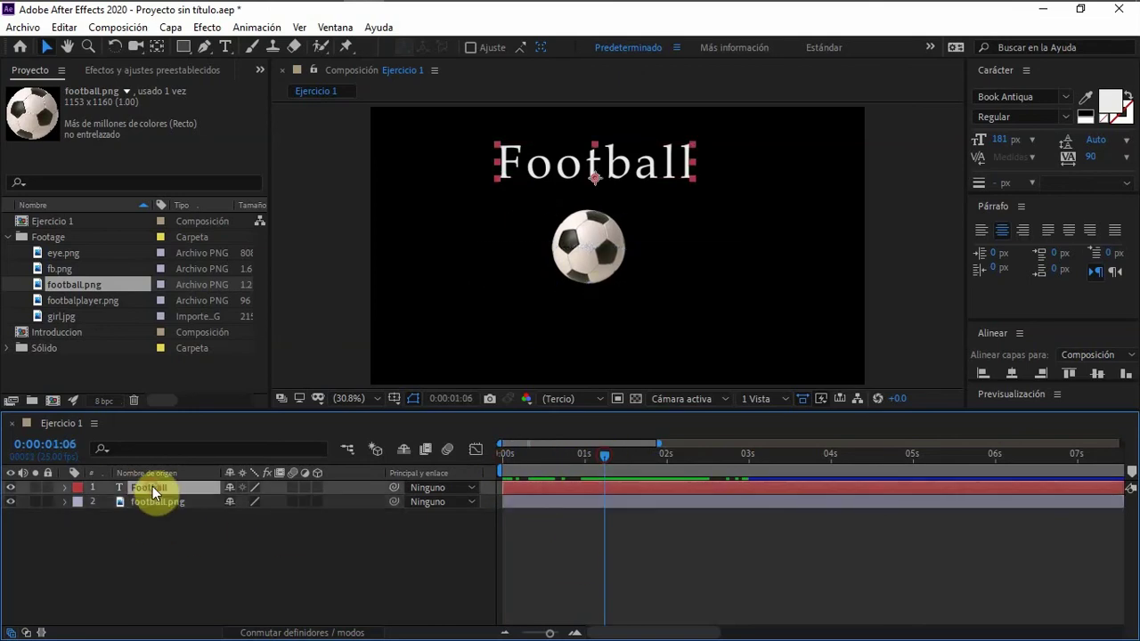
key("Delete")
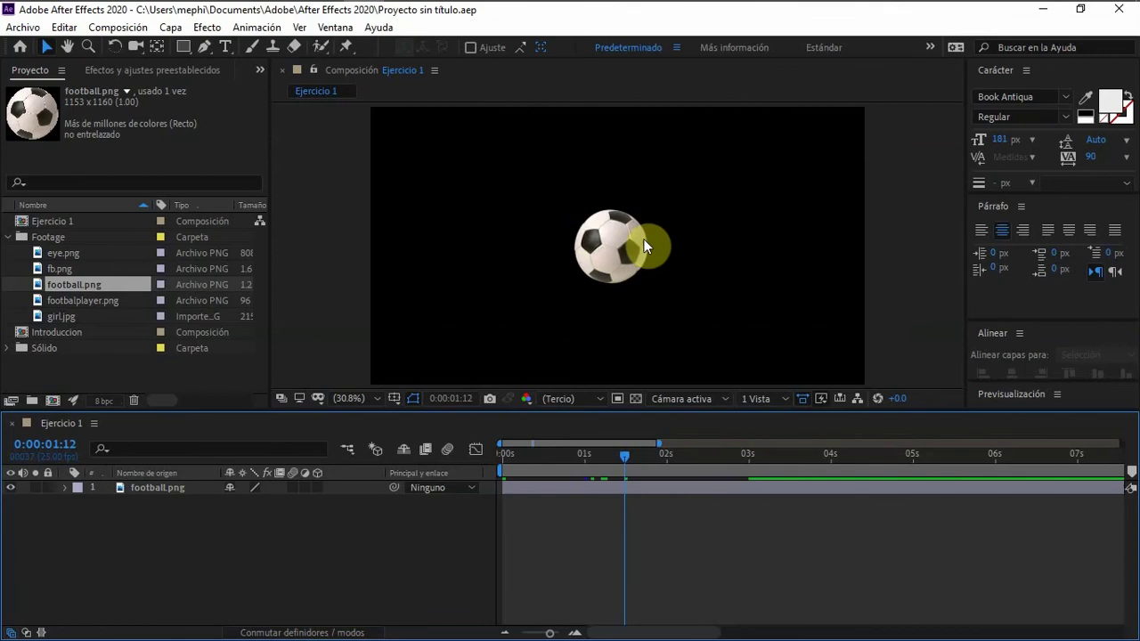
- Add fb.png from the Footage folder to the composition as a background layer beneath football.png
left_click(11, 258)
left_click(59, 270)
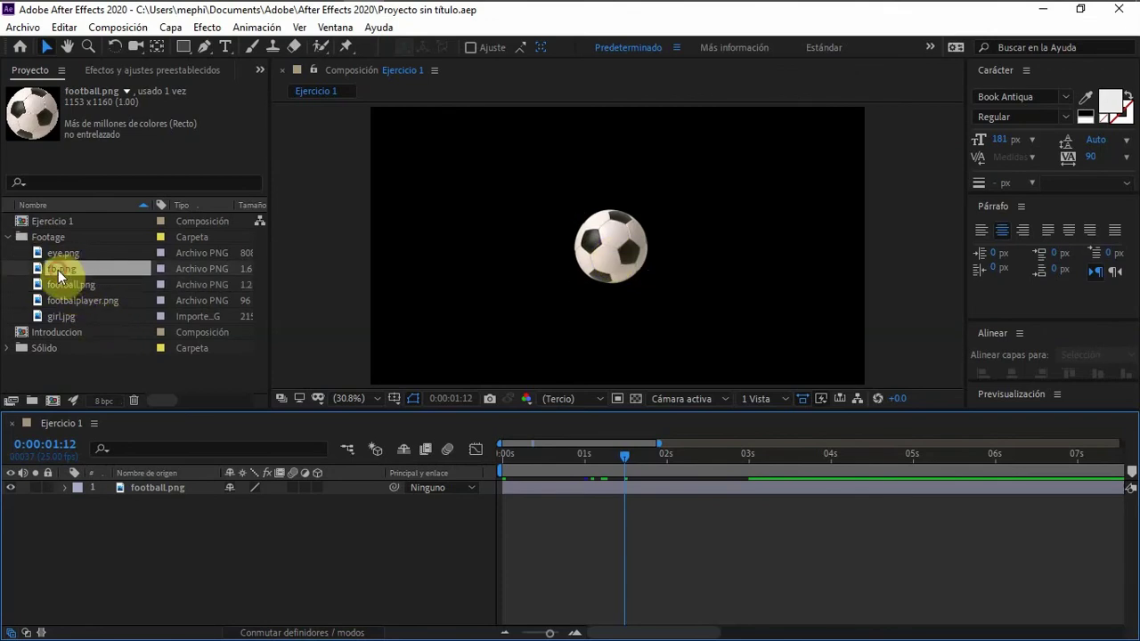
left_click_drag(58, 272, 214, 540)
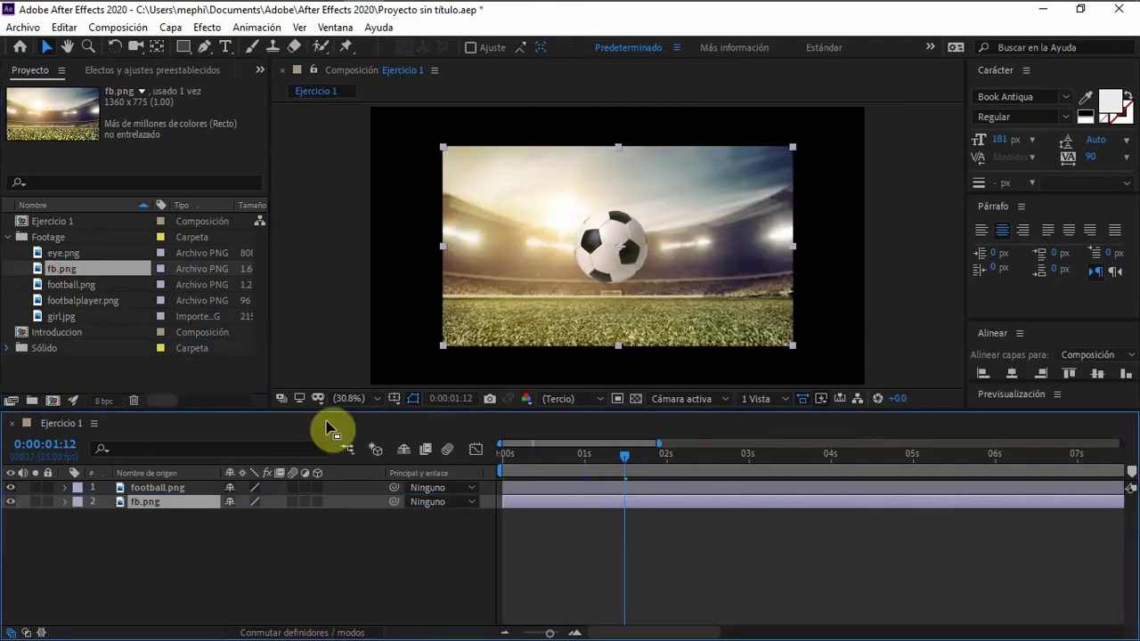
left_click(484, 282)
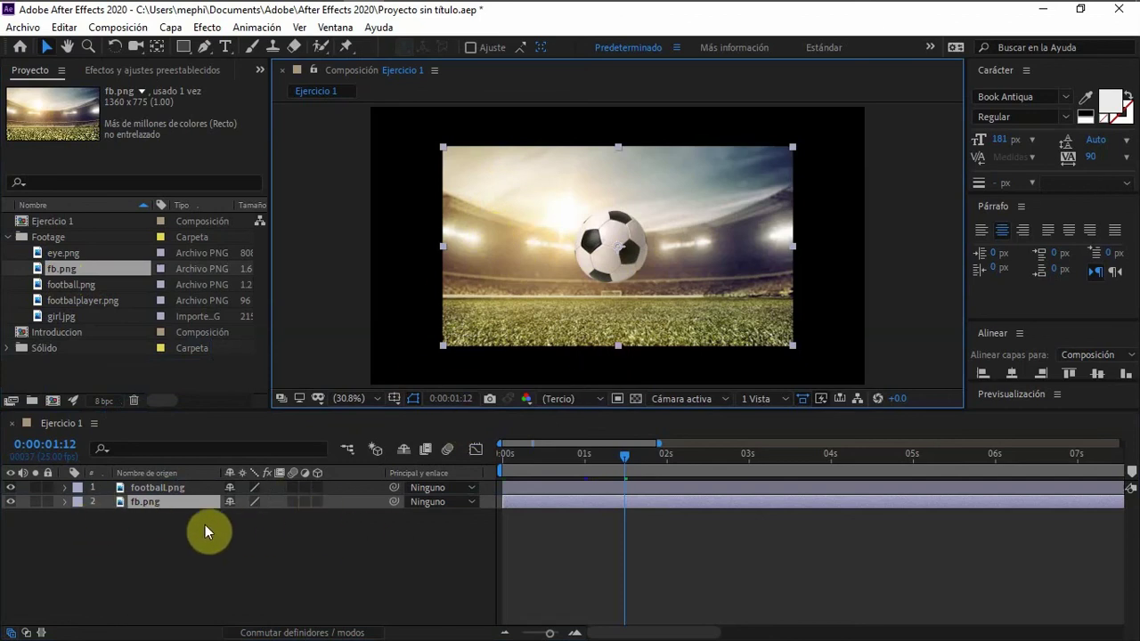
- Reveal only the fb.png layer's scale and set it to 143% so the stadium image fills the frame
left_click(149, 504)
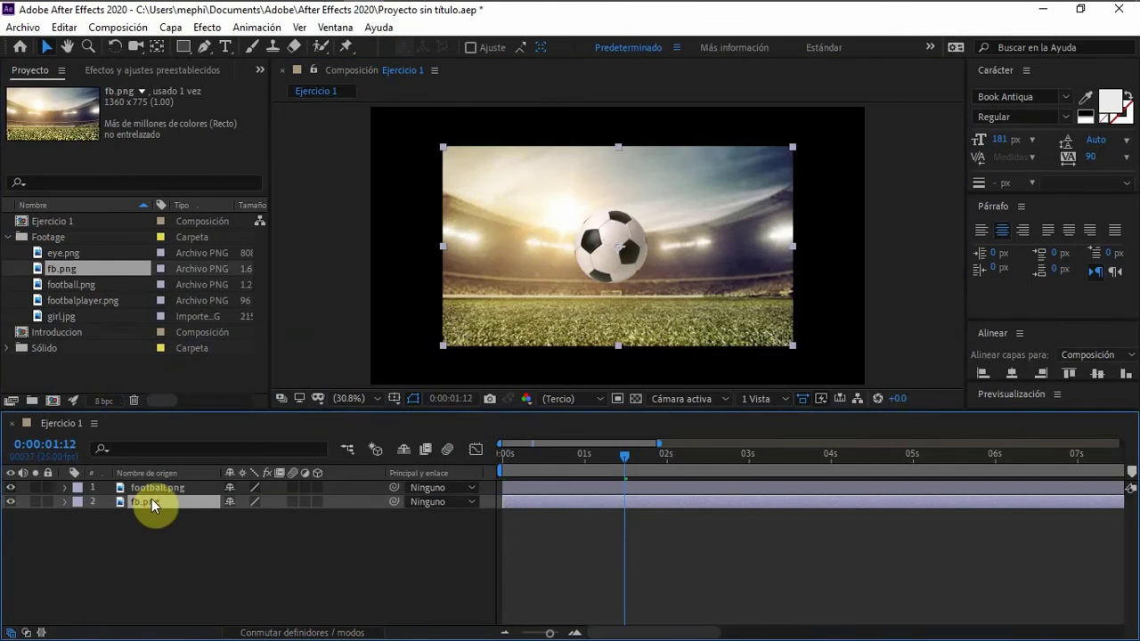
left_click(65, 500)
left_click(78, 515)
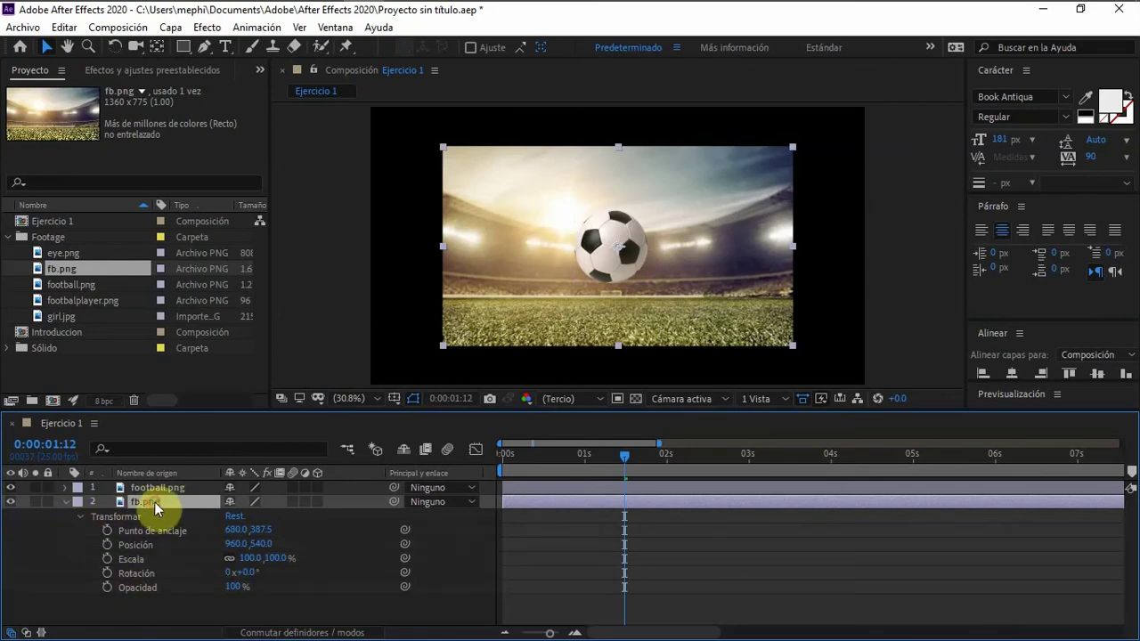
key("u")
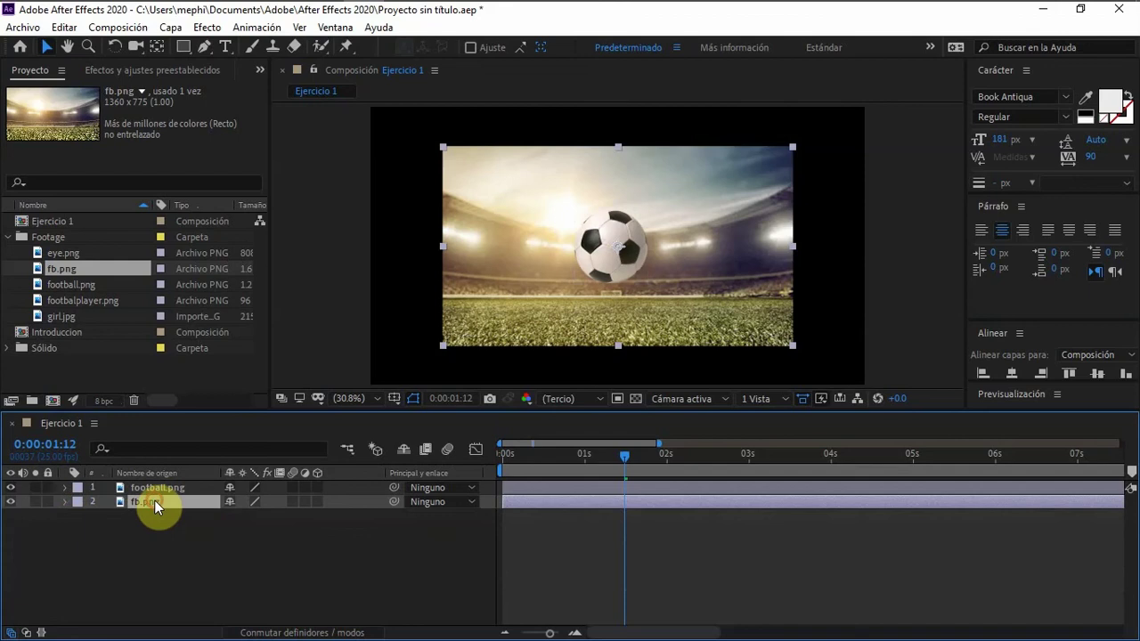
key("s")
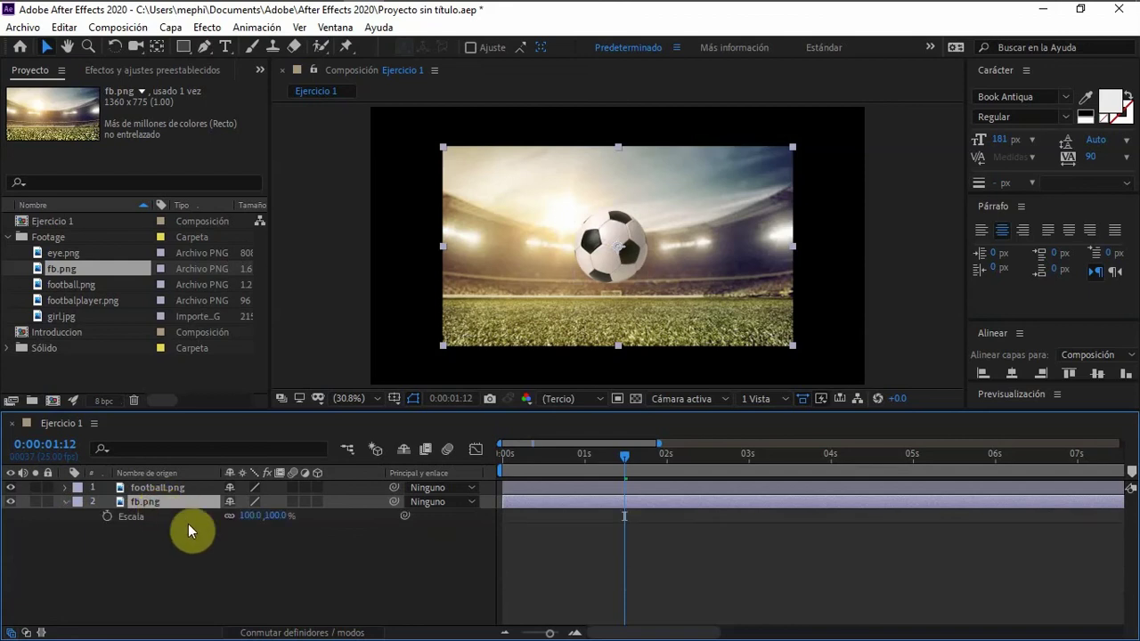
left_click_drag(279, 517, 317, 519)
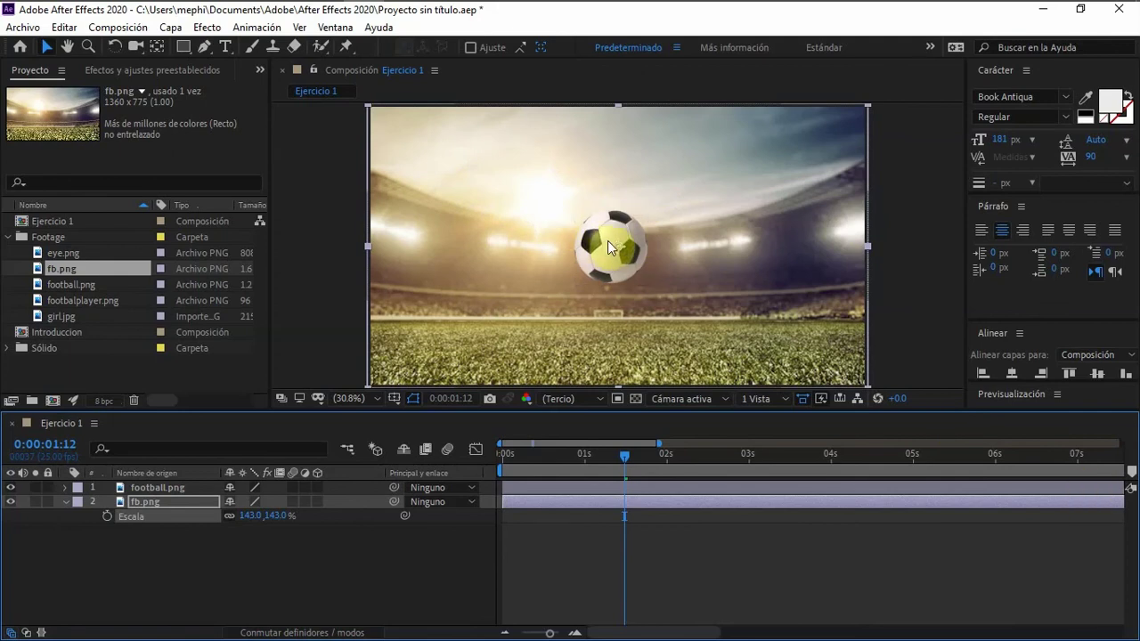
mouse_move(607, 241)
left_mouse_down()
mouse_move(563, 248)
mouse_move(607, 241)
left_mouse_up()
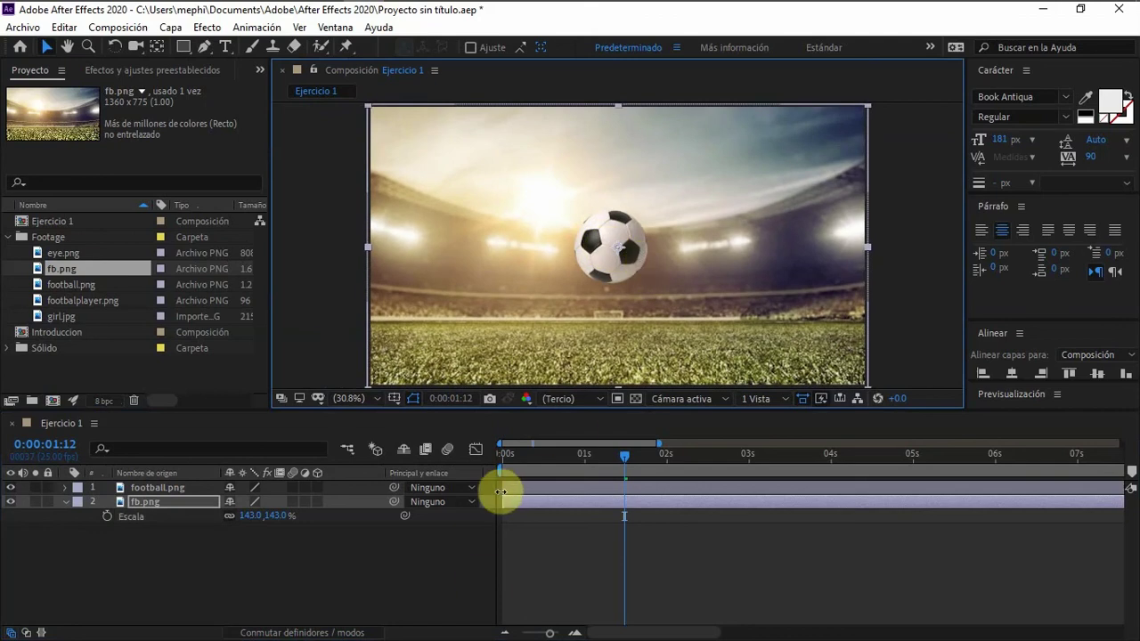
- Expand the football.png layer's transform properties and delete both of its position keyframes
left_click(558, 485)
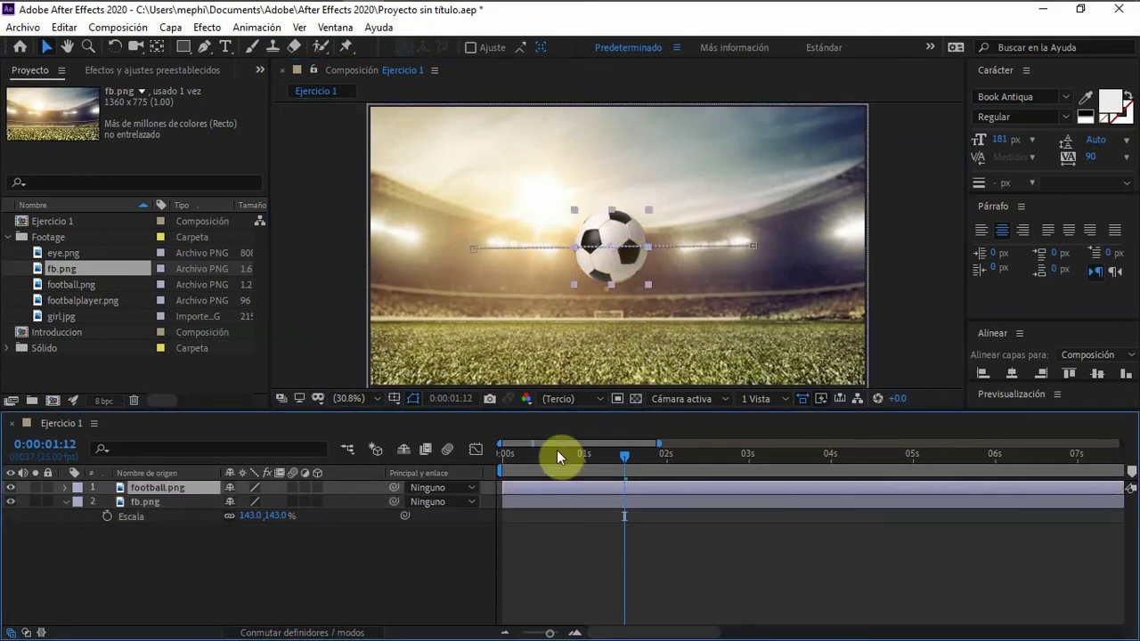
left_click(67, 488)
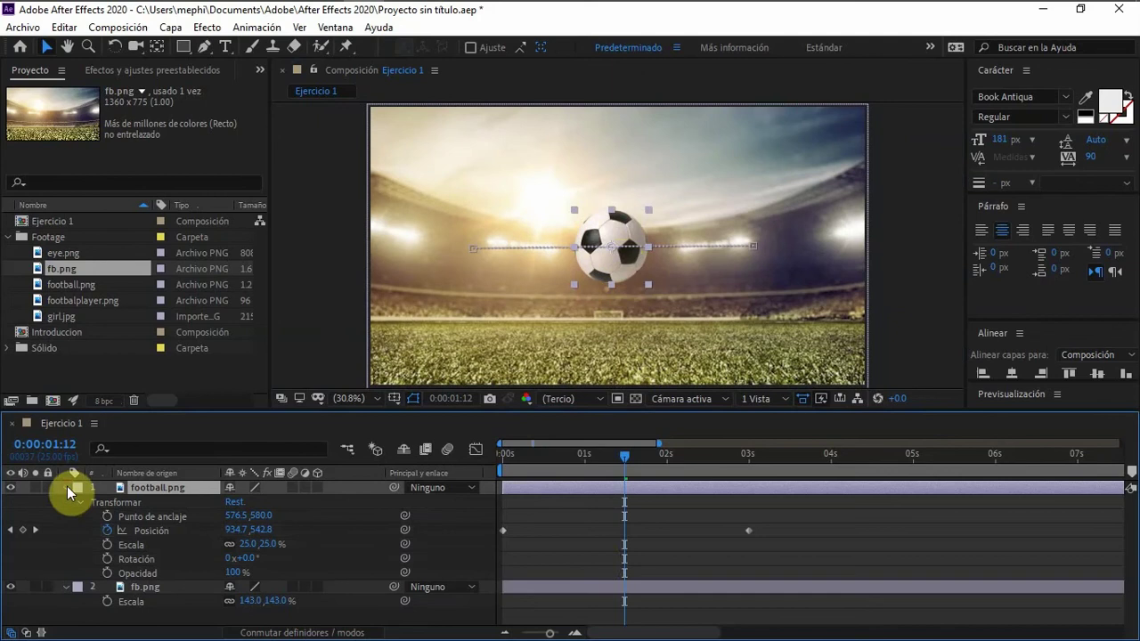
left_click_drag(770, 524, 497, 536)
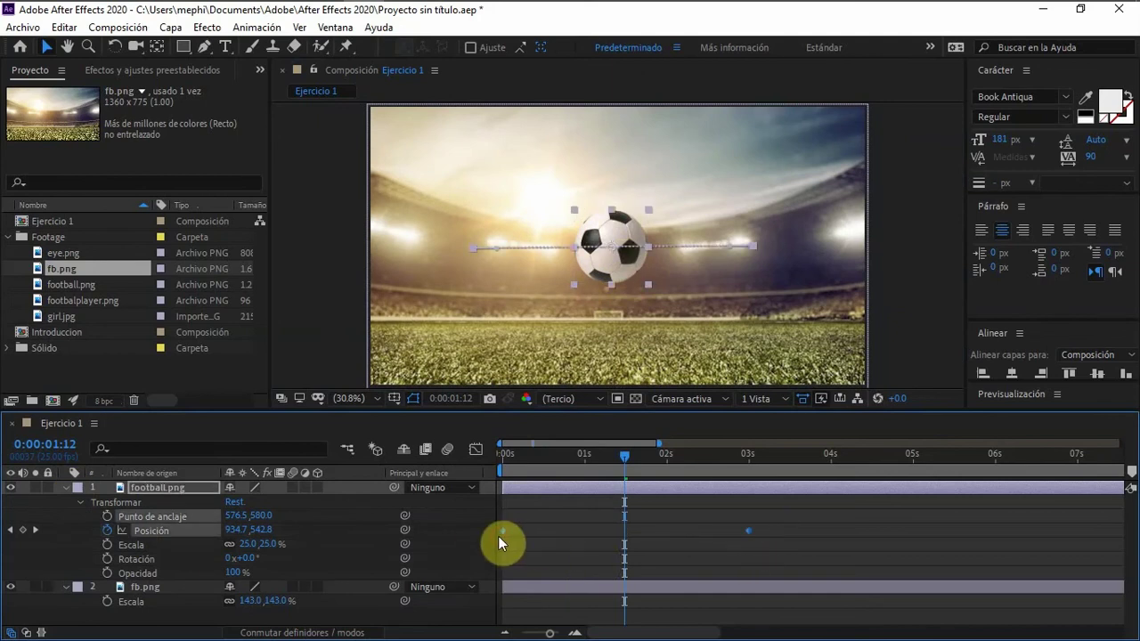
key("Delete")
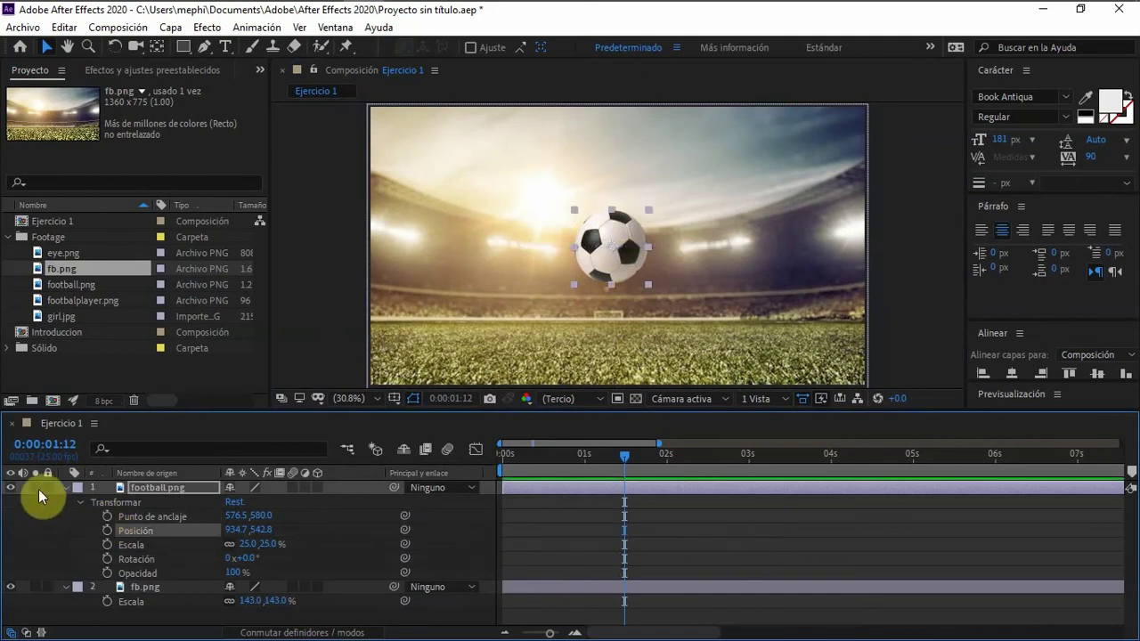
- Move the football in the frame to about 474, 617 and collapse the properties of both layers
left_click(79, 502)
left_click_drag(614, 247, 495, 269)
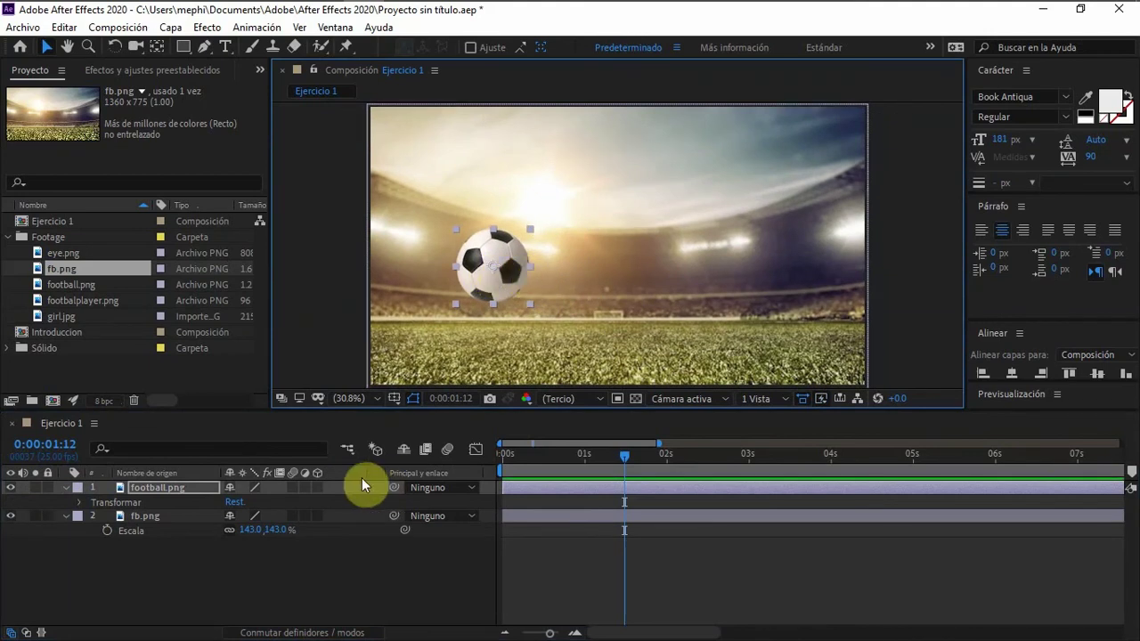
left_click(79, 504)
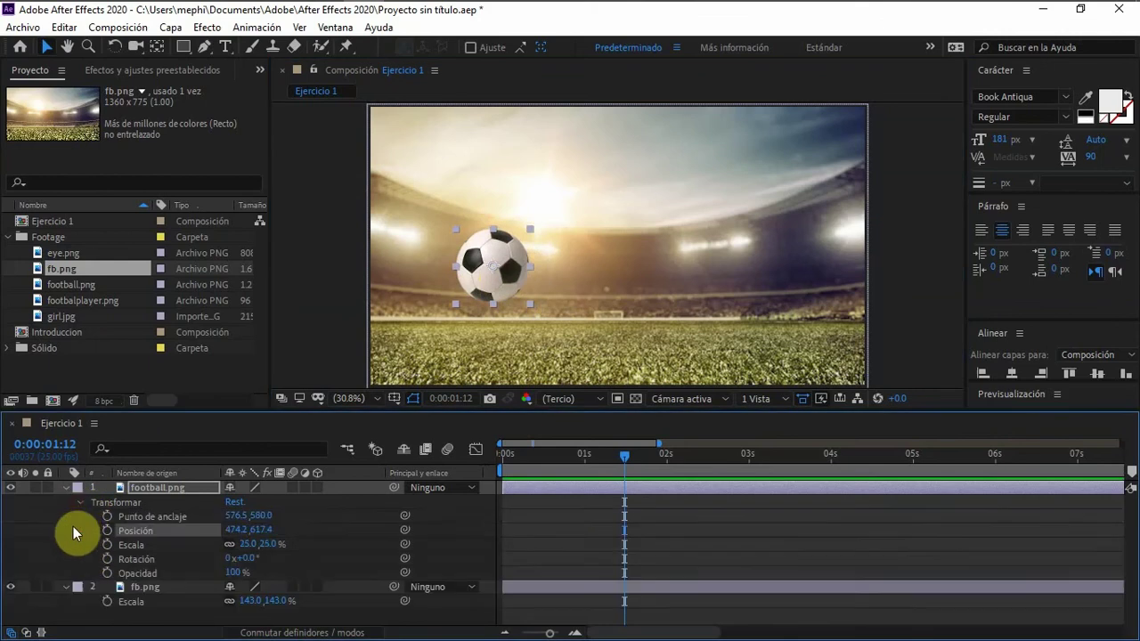
left_click(78, 502)
left_click(66, 515)
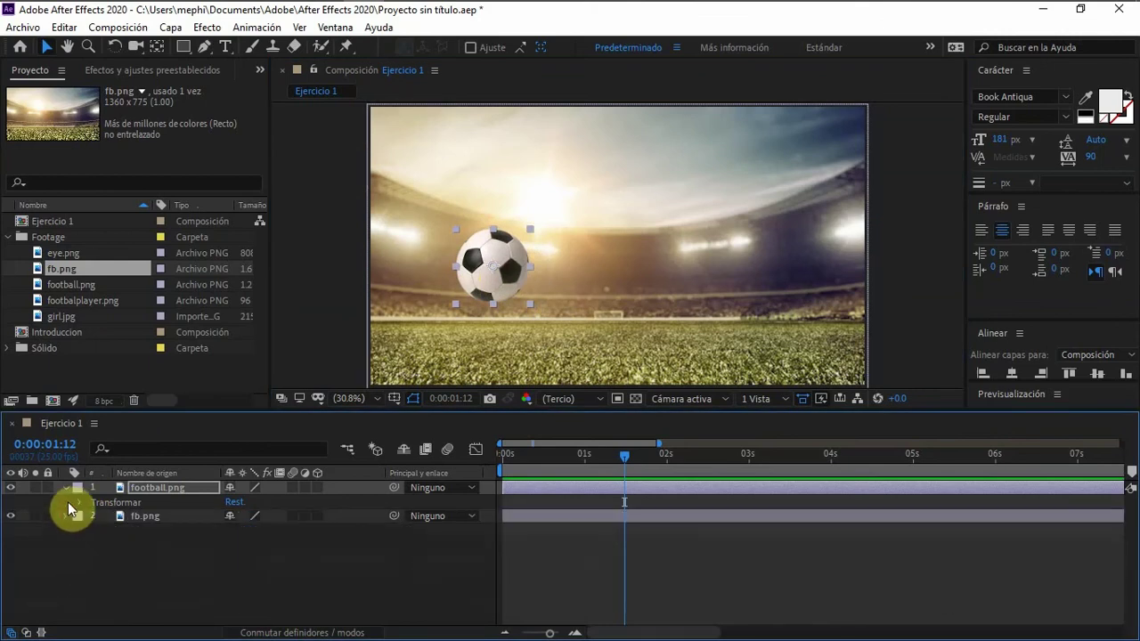
left_click(65, 489)
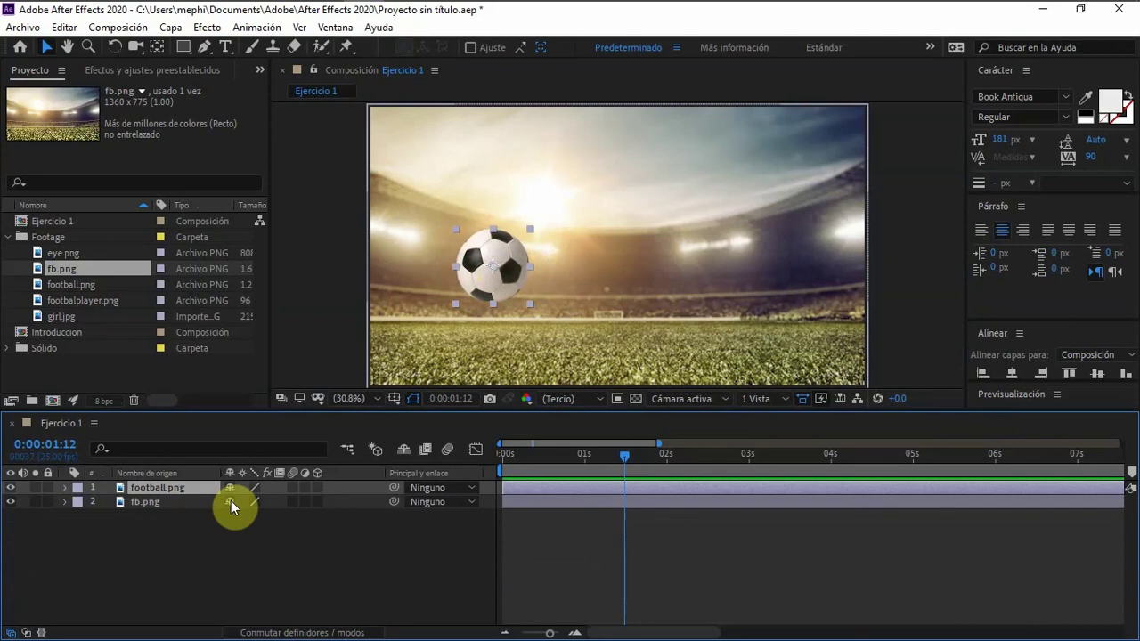
- Set the football.png layer's scale to 10% and its position to 469.2, 717.4
key("s")
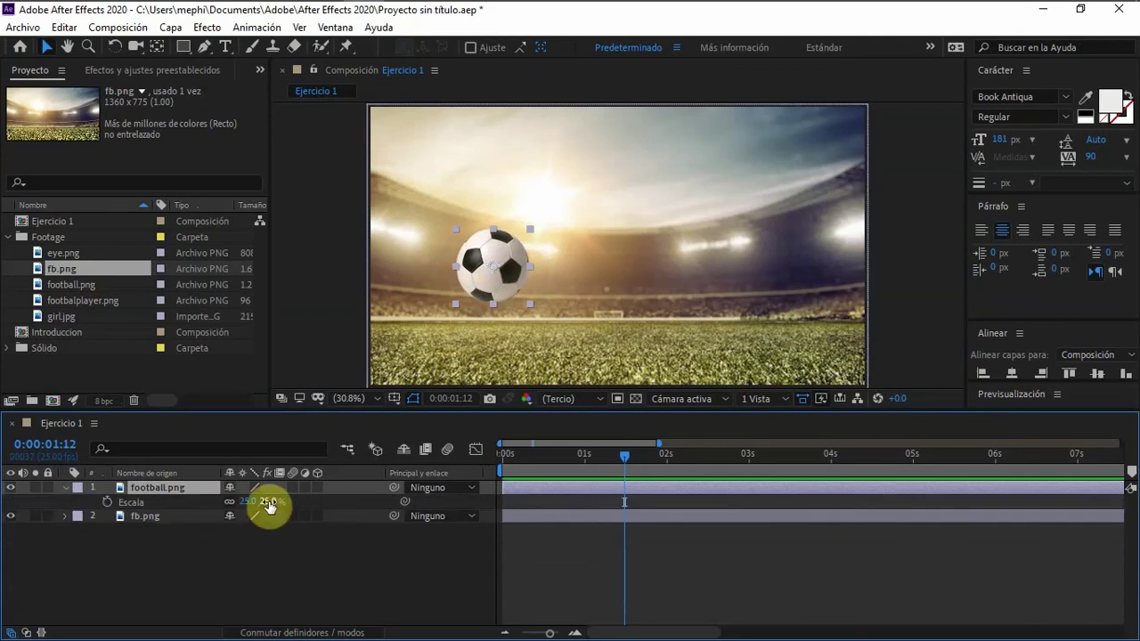
left_click_drag(269, 505, 263, 508)
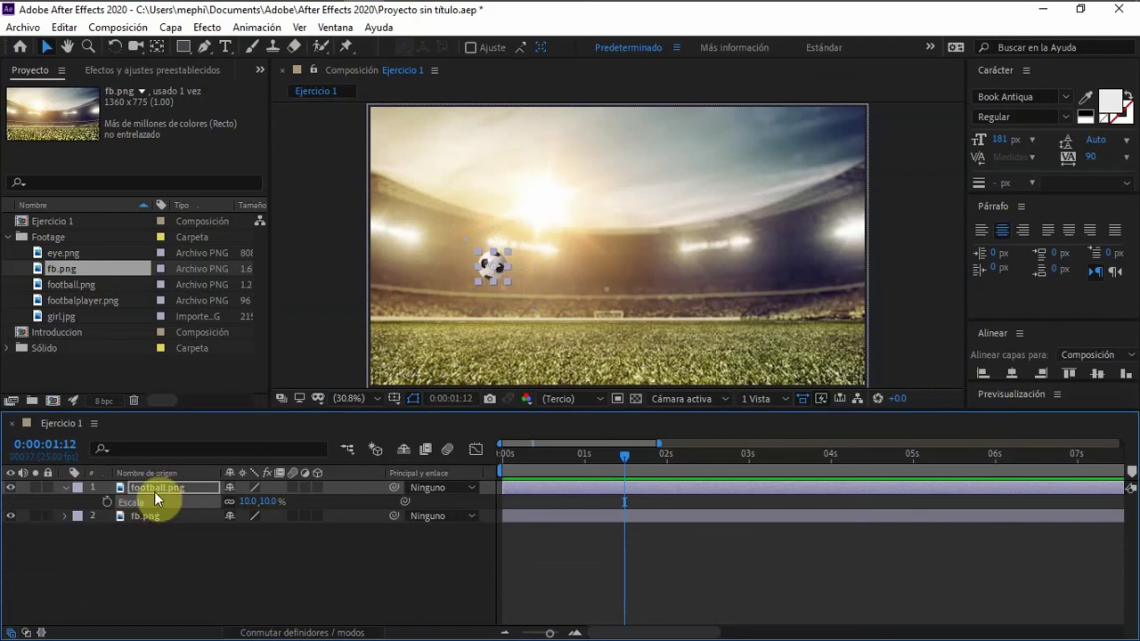
key("p")
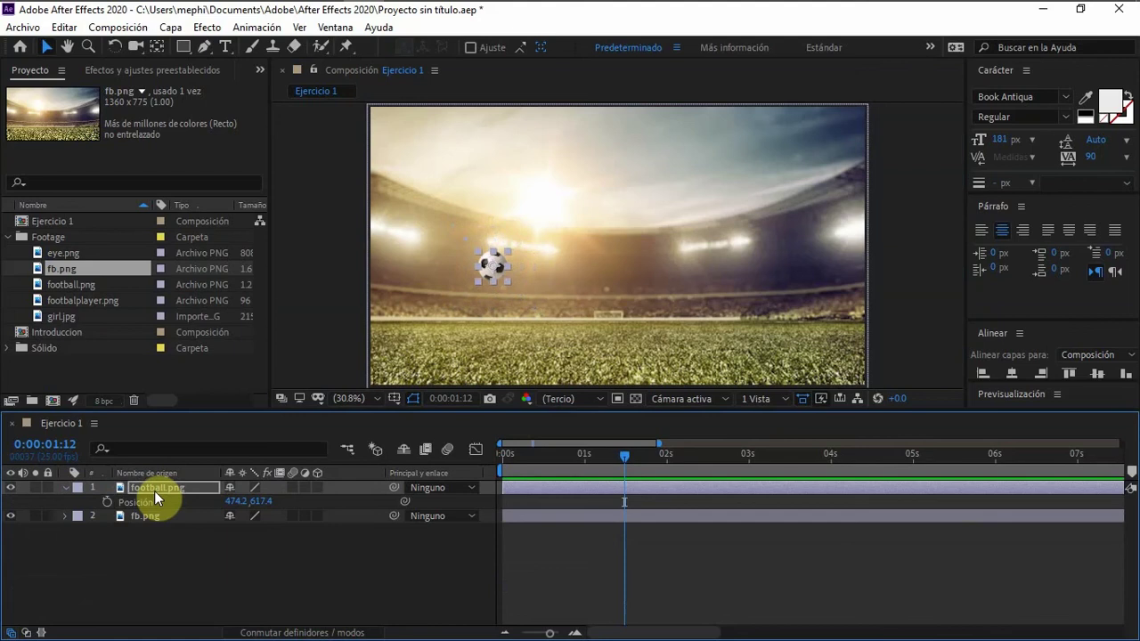
left_click_drag(258, 501, 330, 520)
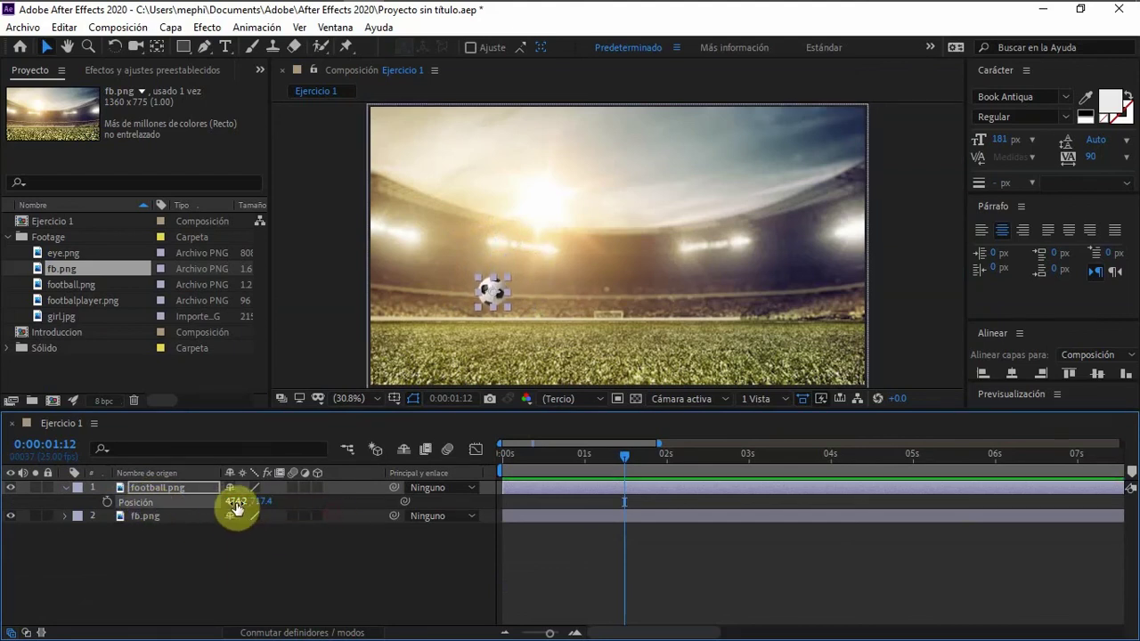
mouse_move(237, 508)
left_mouse_down()
mouse_move(223, 502)
mouse_move(234, 504)
left_mouse_up()
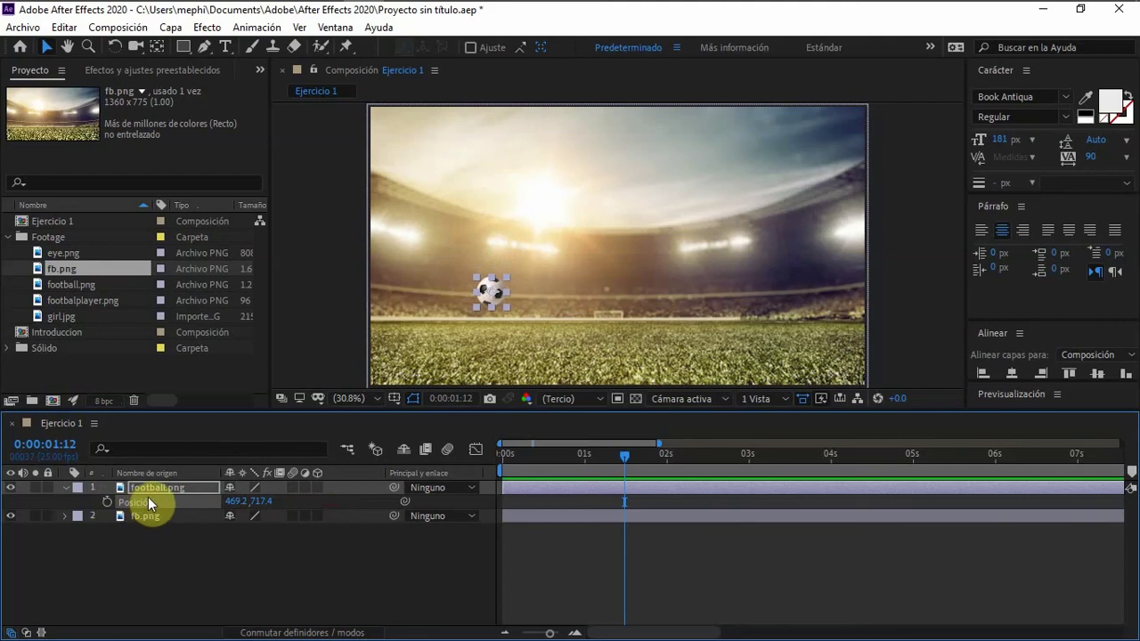
- Show the football.png layer's scale together with its position, and collapse the layer again
left_click(144, 489)
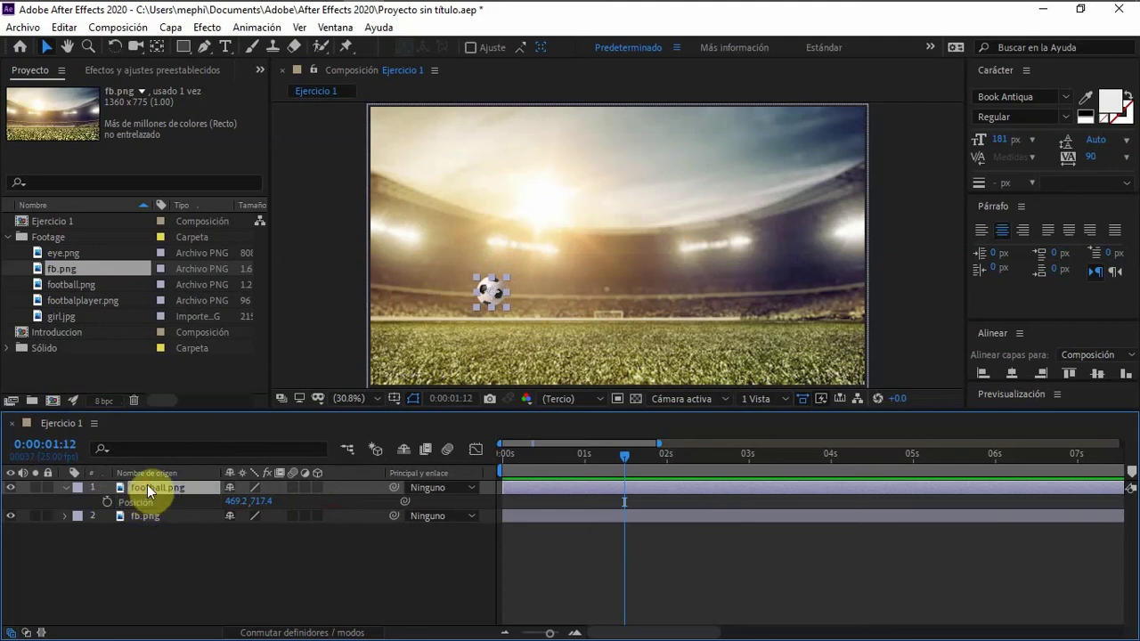
key("shift+s")
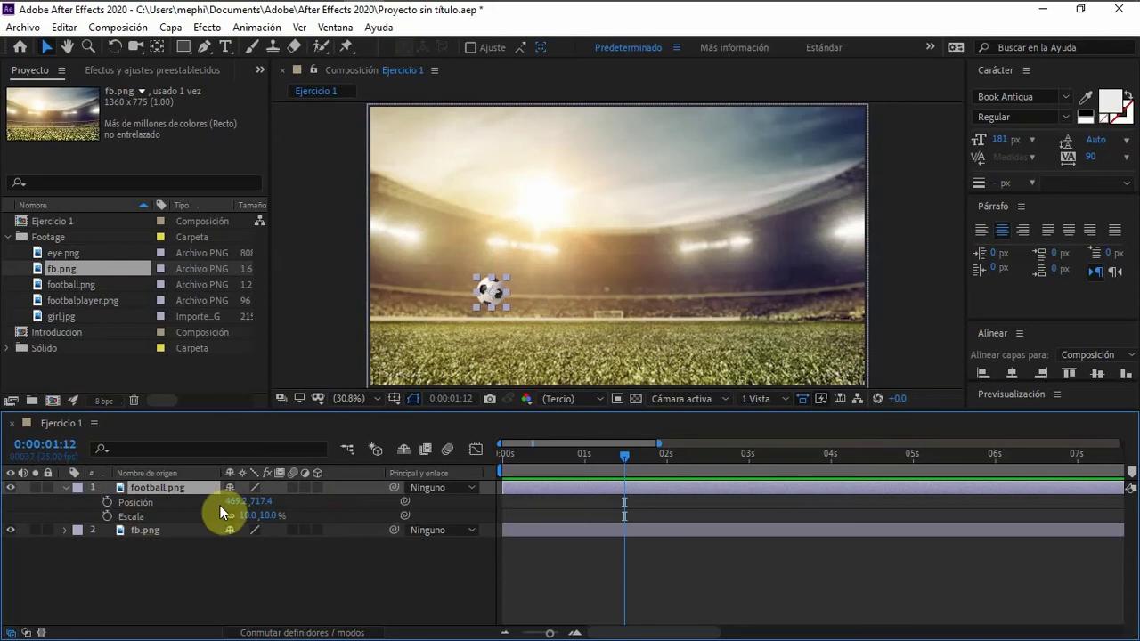
left_click(133, 503)
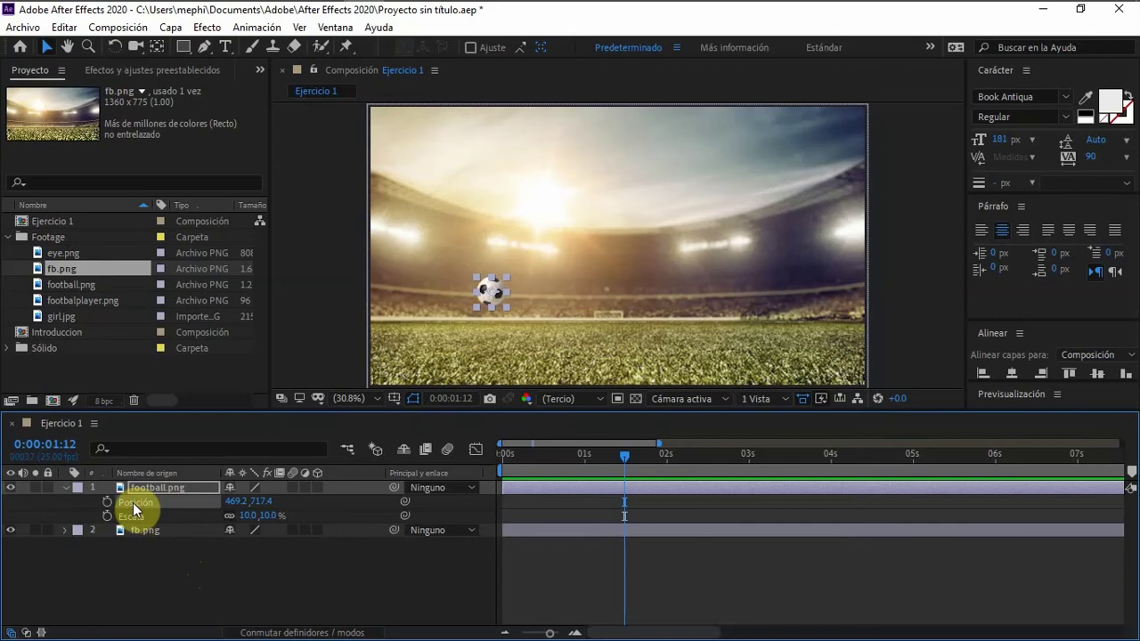
left_click(150, 488)
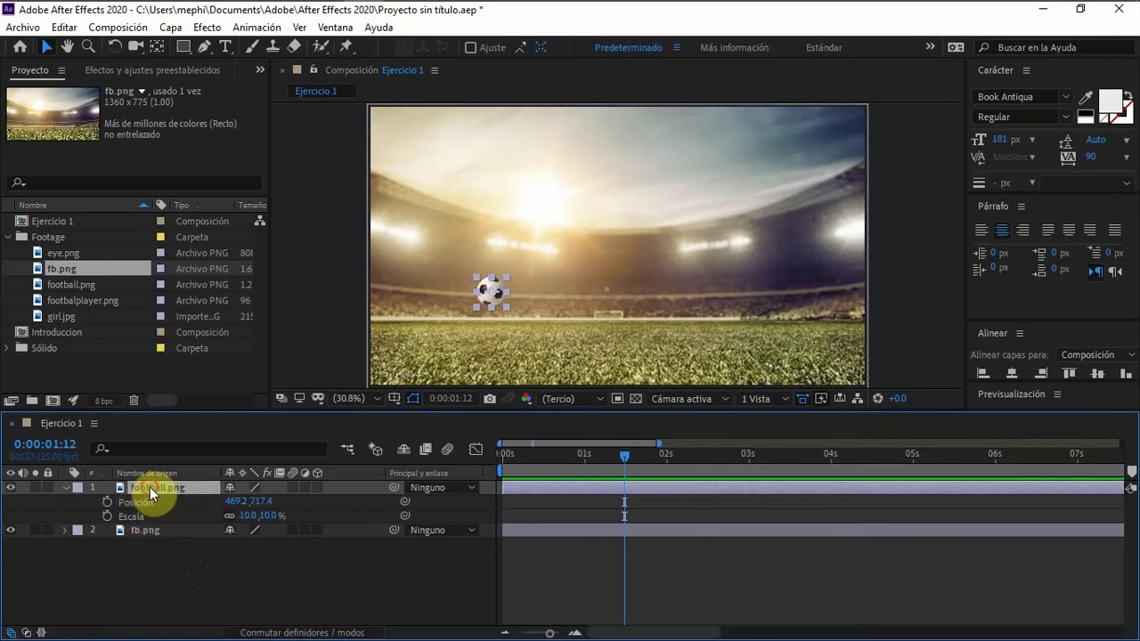
left_click(66, 487)
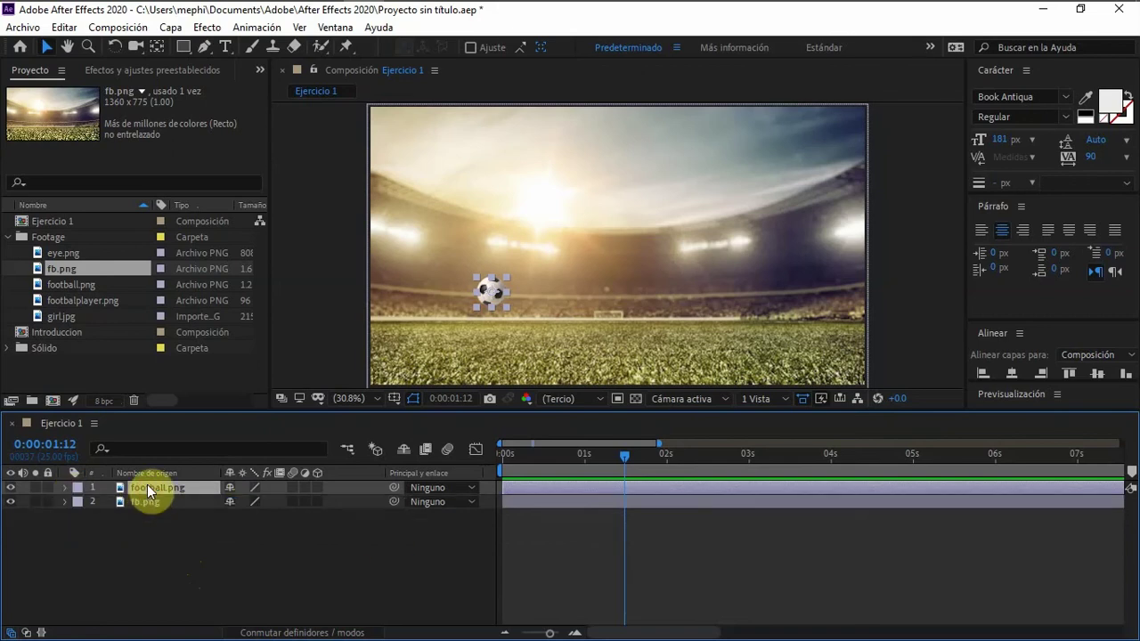
- View football.png's scale and position one at a time and within the full transform group, leaving the layer collapsed
key("s")
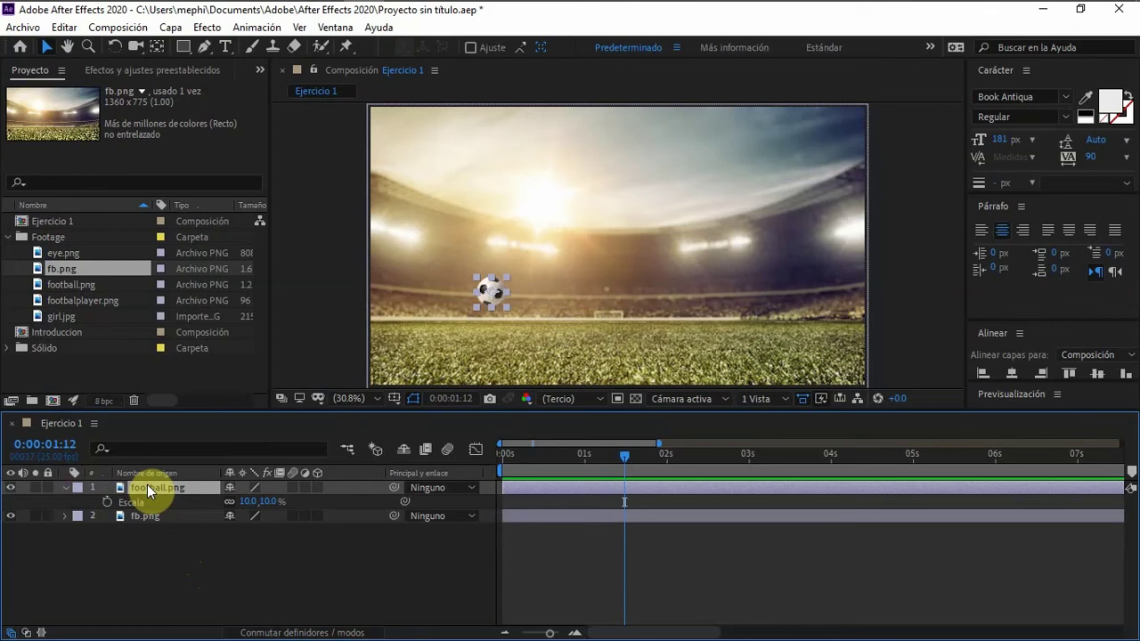
key("p")
key("s")
key("p")
left_click(65, 488)
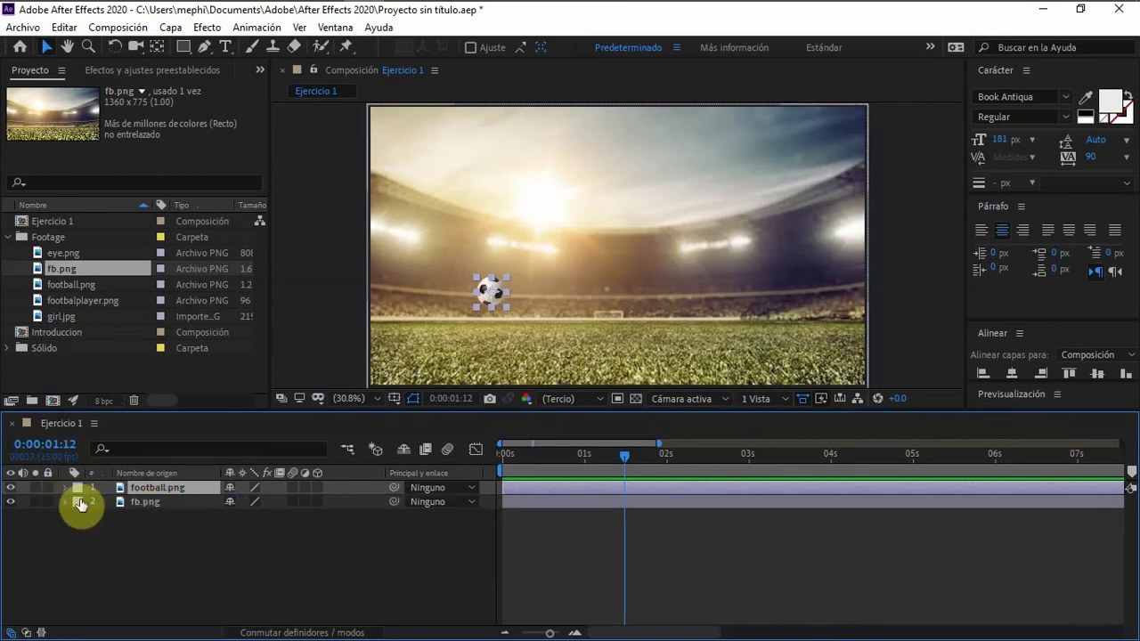
left_click(64, 487)
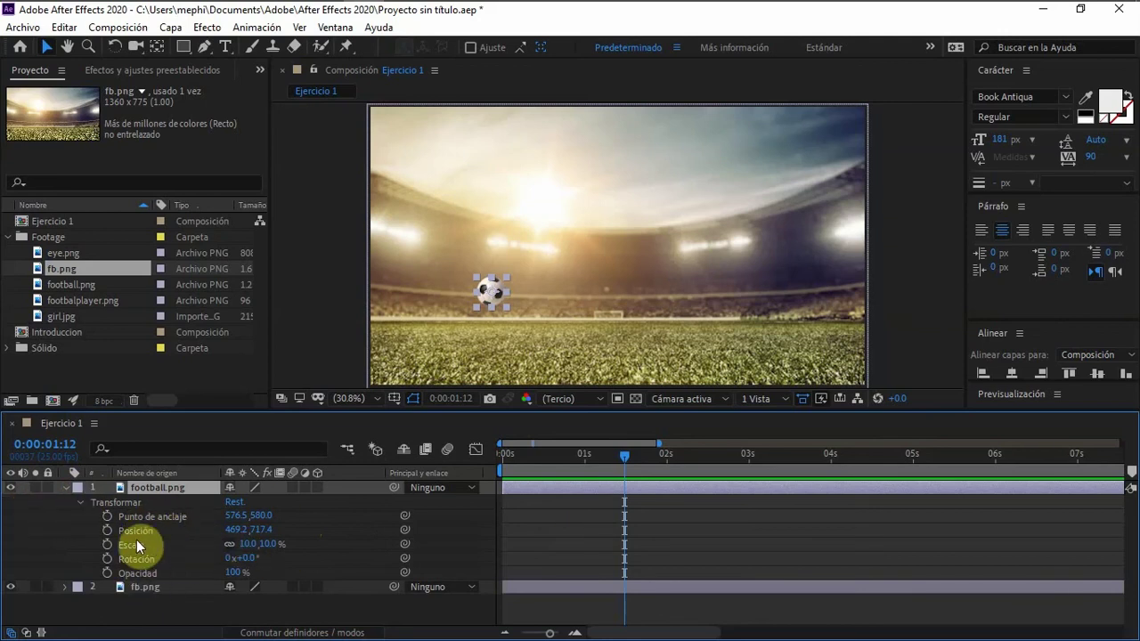
left_click(80, 501)
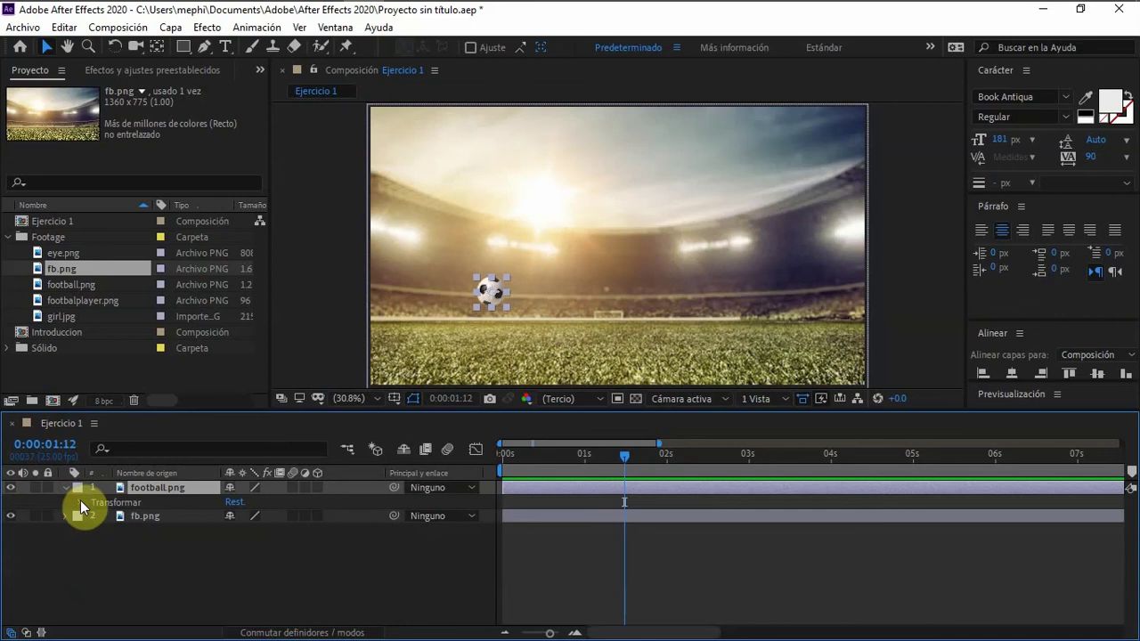
left_click(71, 486)
left_click(70, 485)
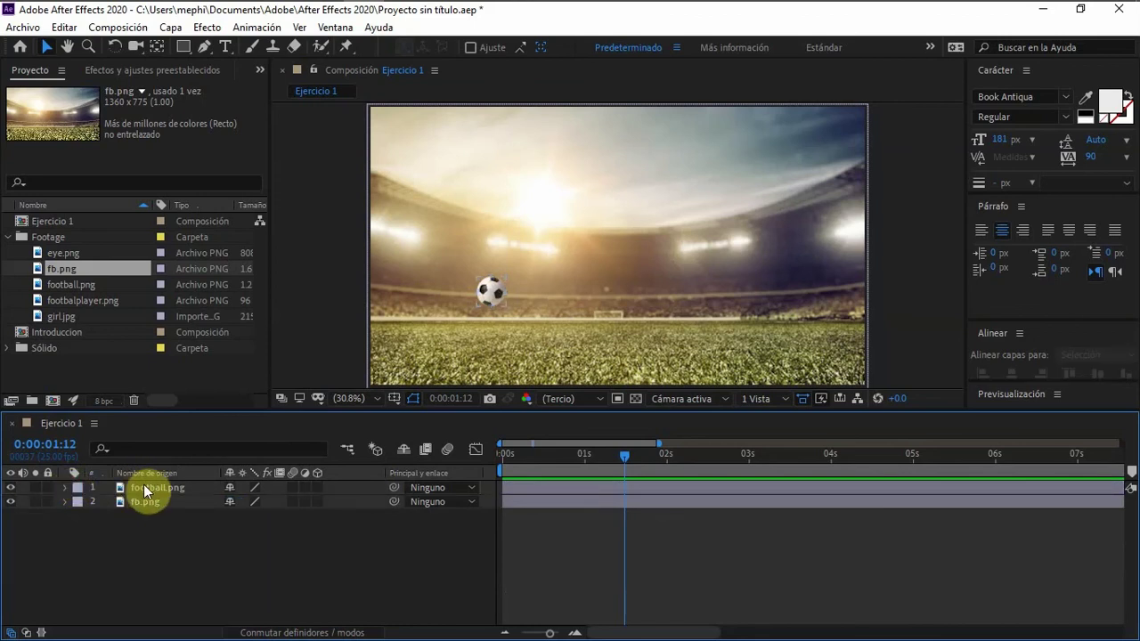
- Reveal only the football.png layer's scale and position, and set the vertical position to 704.4
left_click(143, 485)
key("s")
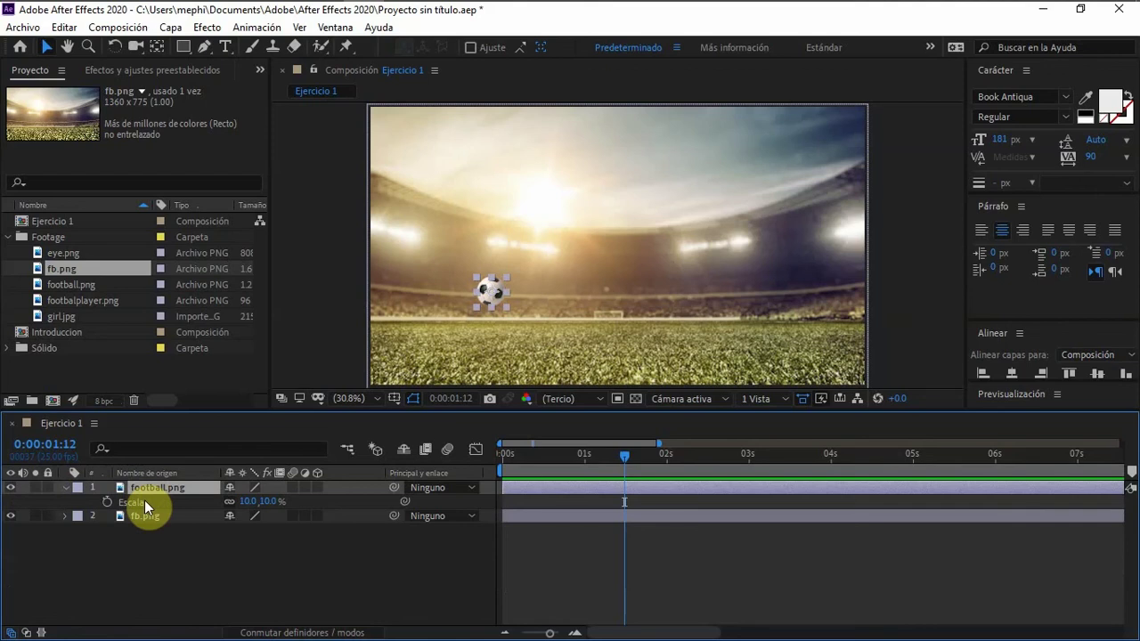
key("shift+p")
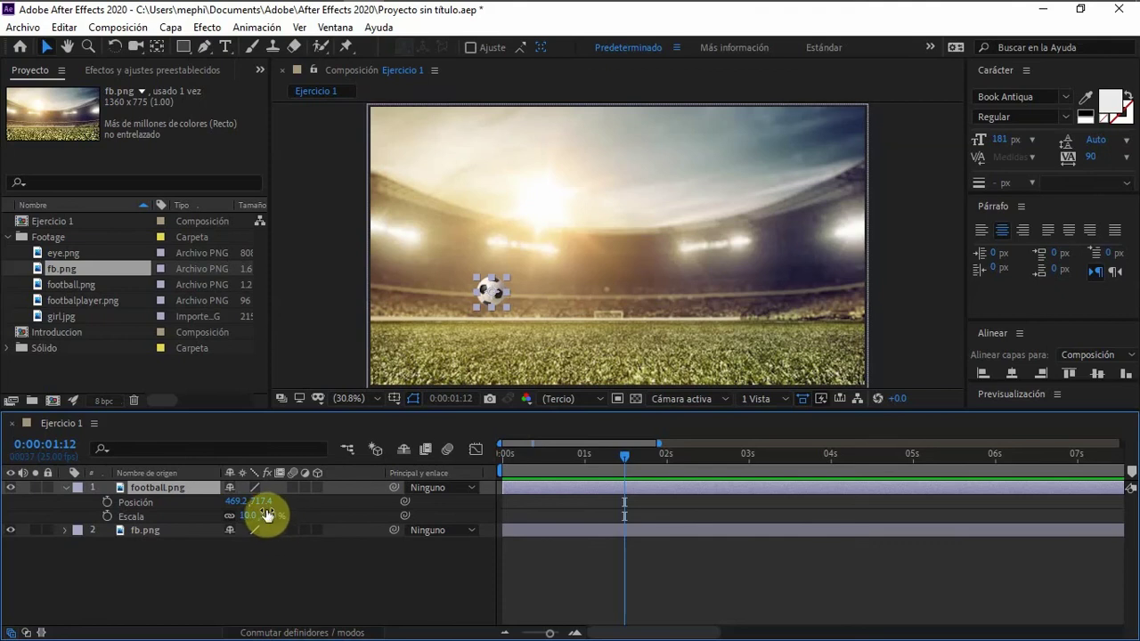
mouse_move(260, 502)
left_mouse_down()
mouse_move(280, 503)
mouse_move(252, 501)
left_mouse_up()
- At 0 seconds, set the football's horizontal position to 386.2 and create its first position keyframe
left_click_drag(514, 457, 503, 458)
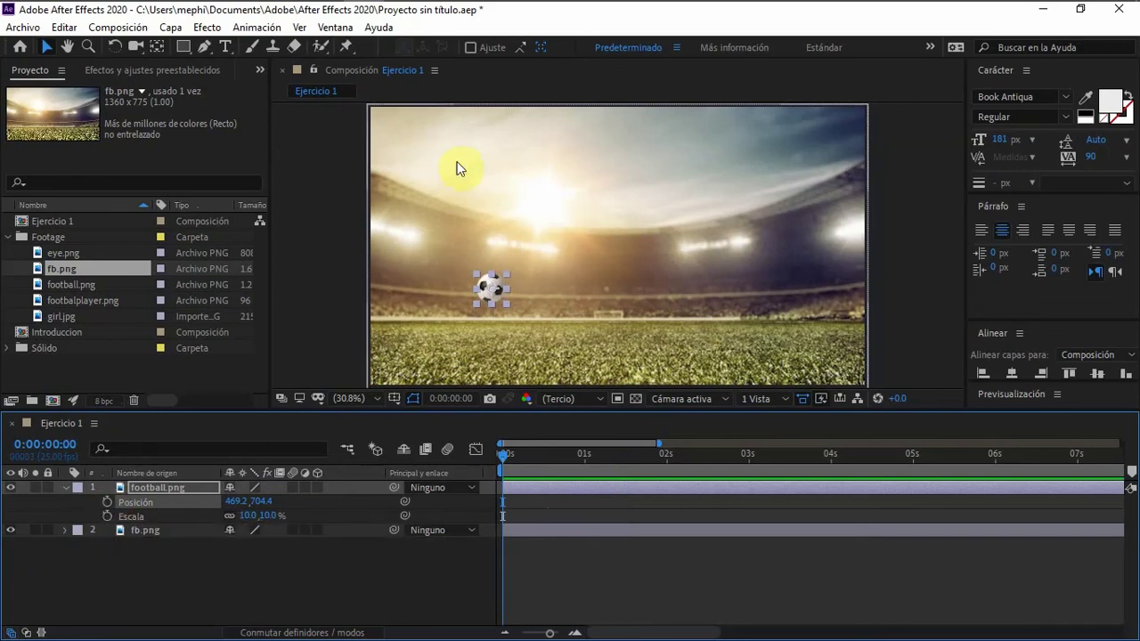
left_click_drag(233, 506, 166, 502)
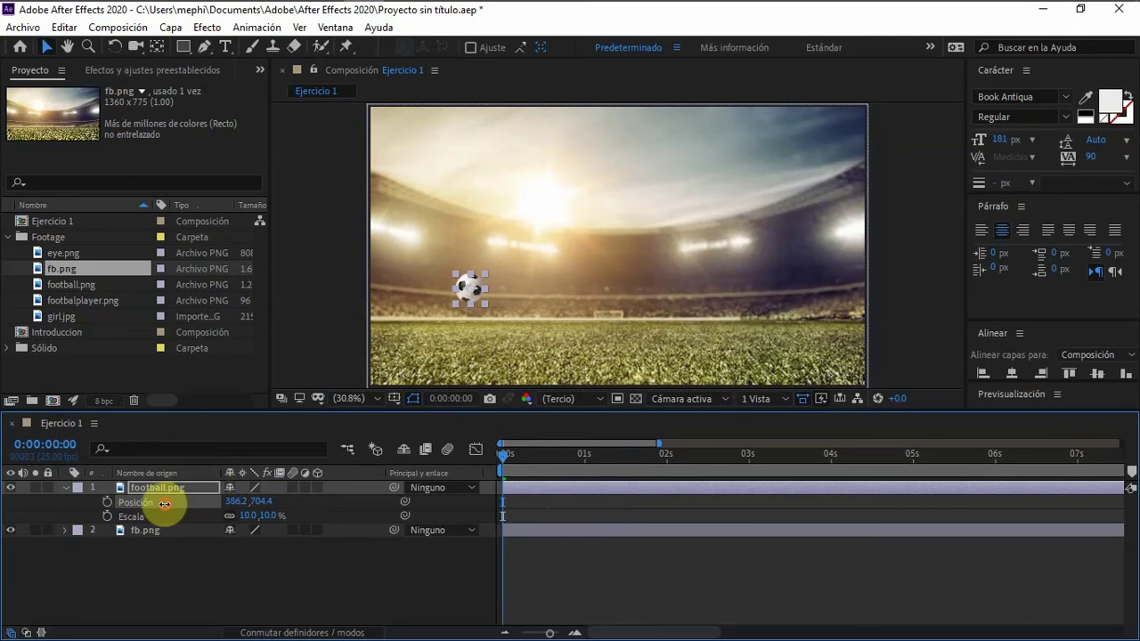
left_click(107, 502)
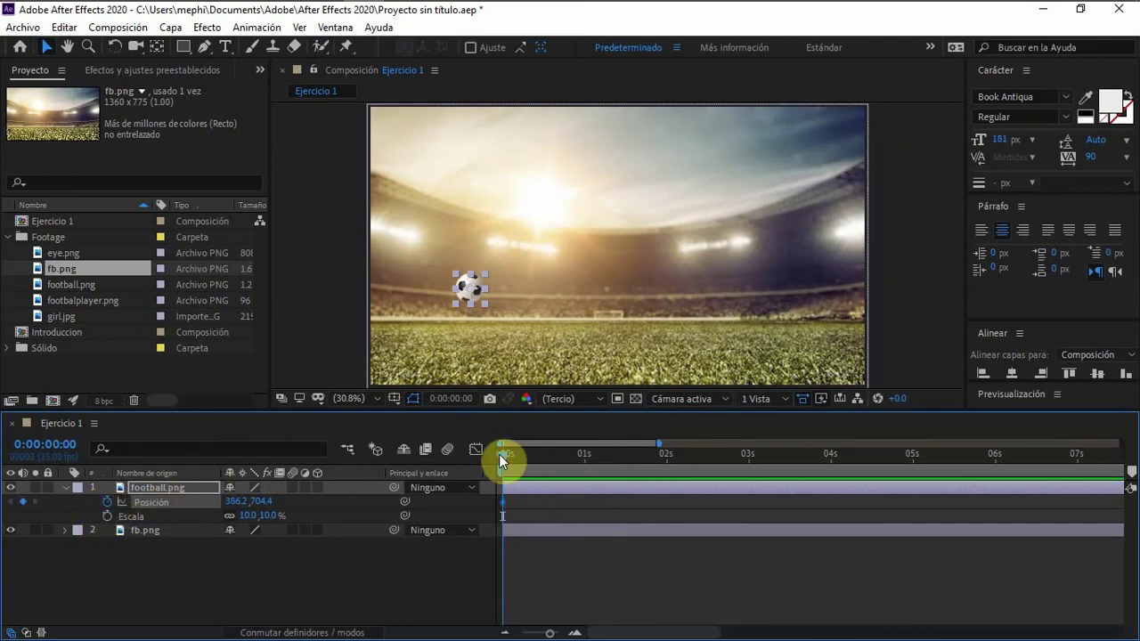
- Add a position keyframe at 4 seconds with the football at about 571, 370, and bend the start of its motion path outward
left_click_drag(501, 455, 827, 467)
left_click_drag(470, 287, 516, 199)
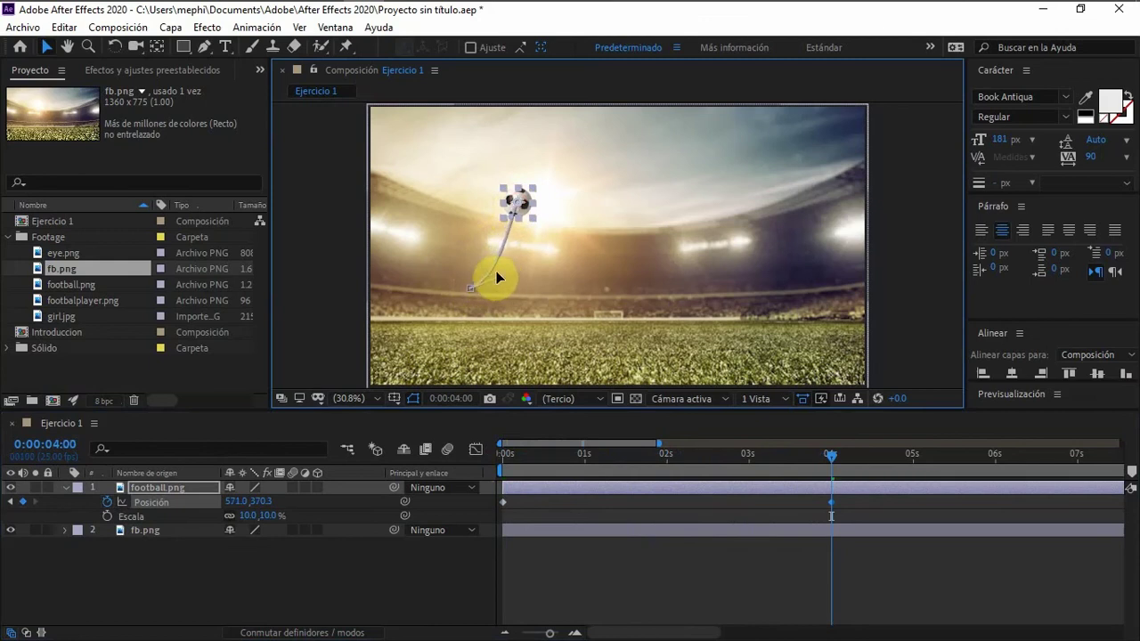
left_click_drag(470, 285, 448, 283)
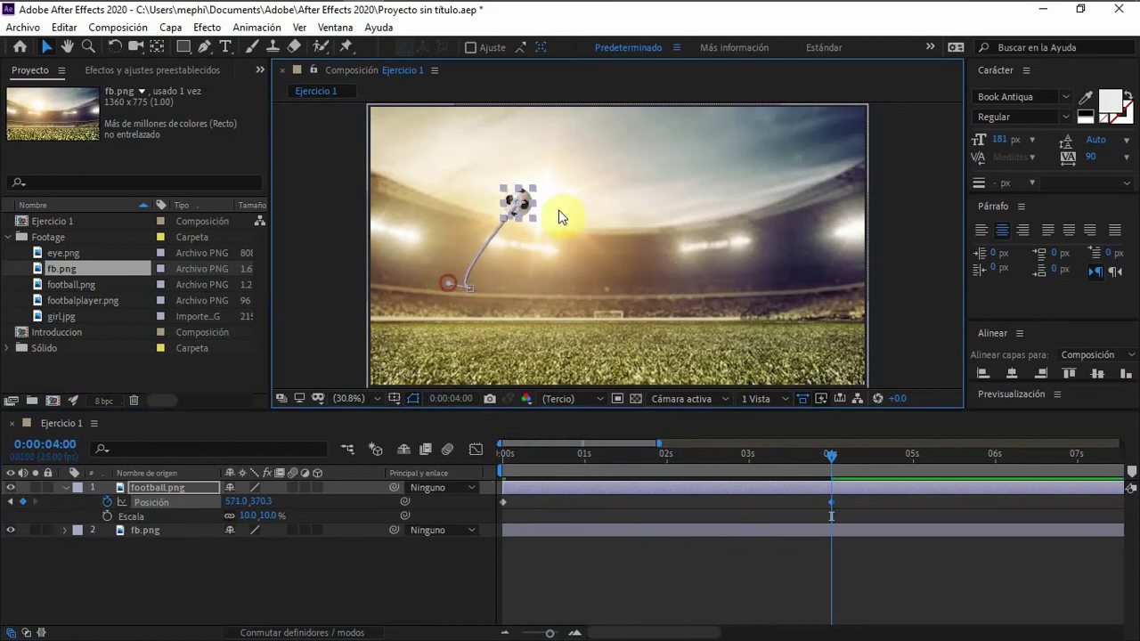
- Shift the 4-second keyframe to about 2 seconds and add another at 4 seconds with the football at about 1826, 1009
left_click_drag(830, 502, 670, 497)
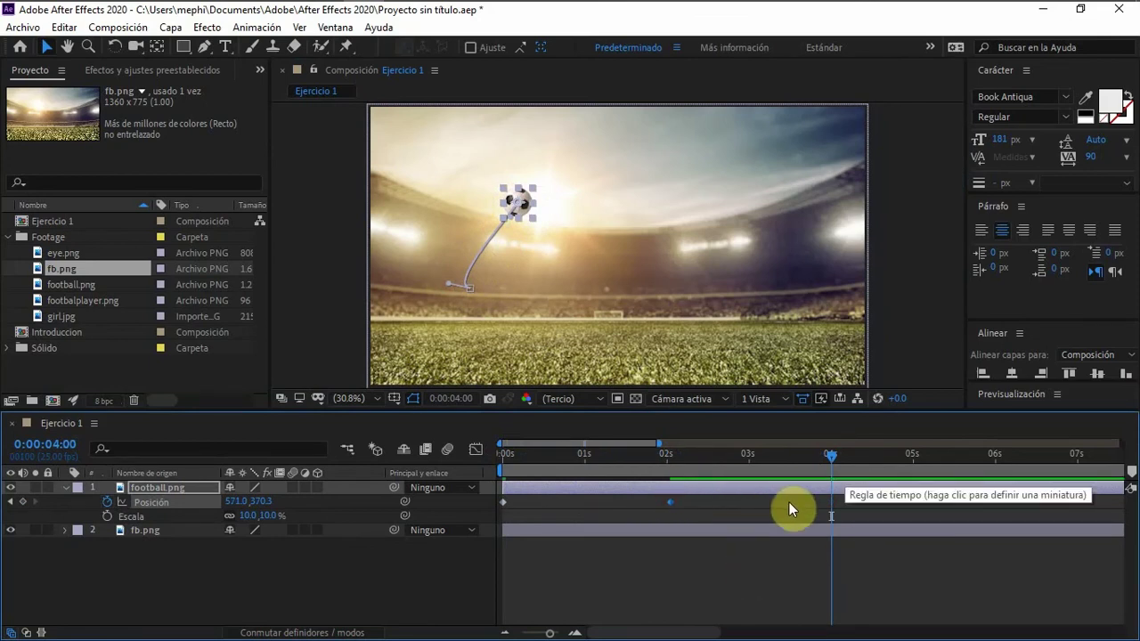
left_click_drag(518, 207, 822, 361)
left_click_drag(843, 372, 842, 373)
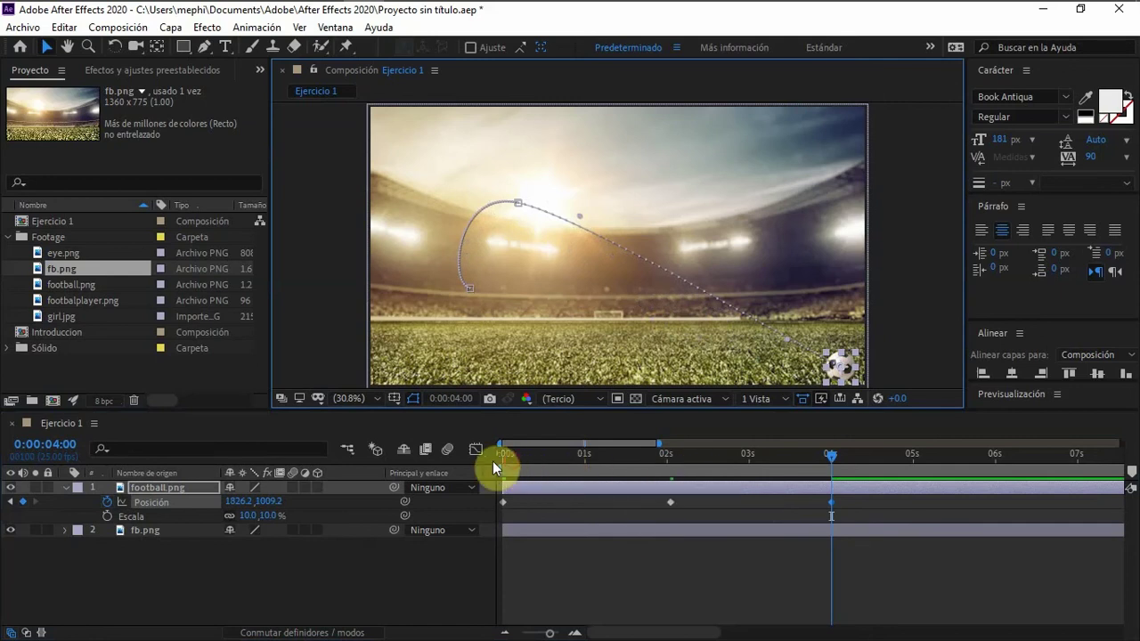
- Scrub through the football's movement and align the middle position keyframe exactly with 2 seconds
left_click_drag(493, 462, 873, 485)
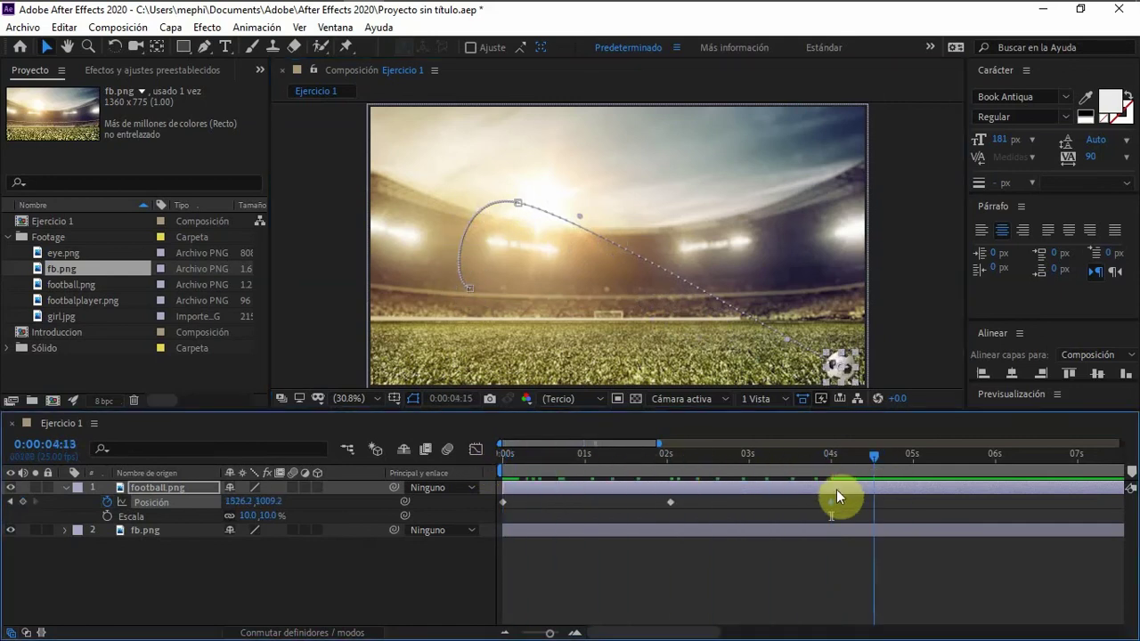
mouse_move(669, 472)
left_mouse_down()
mouse_move(562, 463)
mouse_move(665, 468)
left_mouse_up()
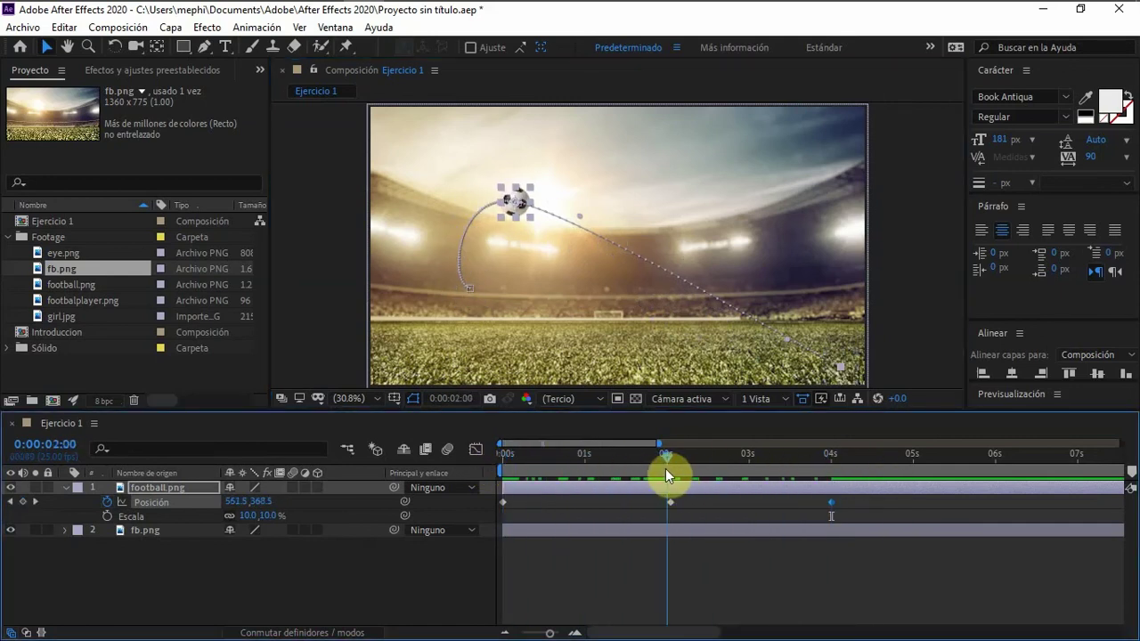
left_click(670, 503)
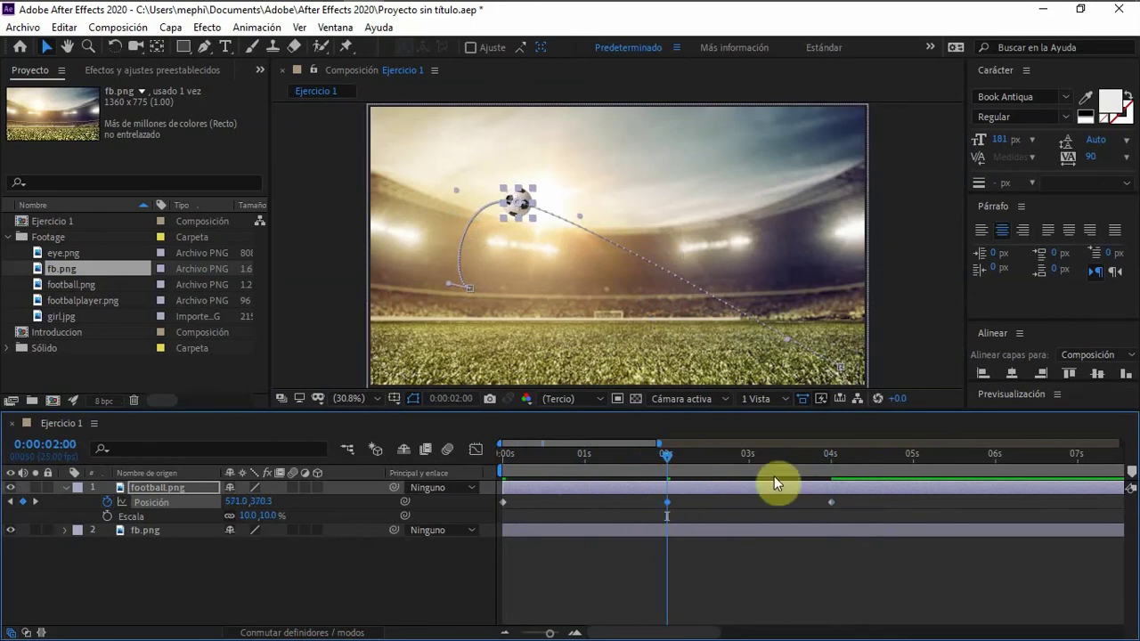
- Play the football animation from 0 seconds to past its last keyframe
left_click_drag(666, 460, 479, 461)
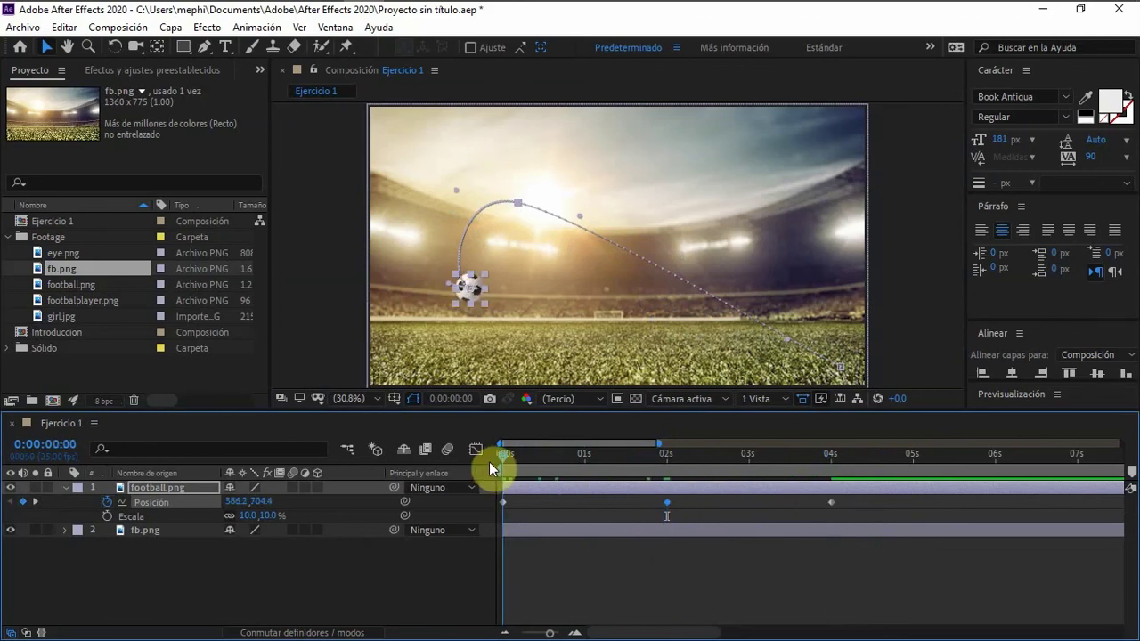
left_click(825, 588)
key("space")
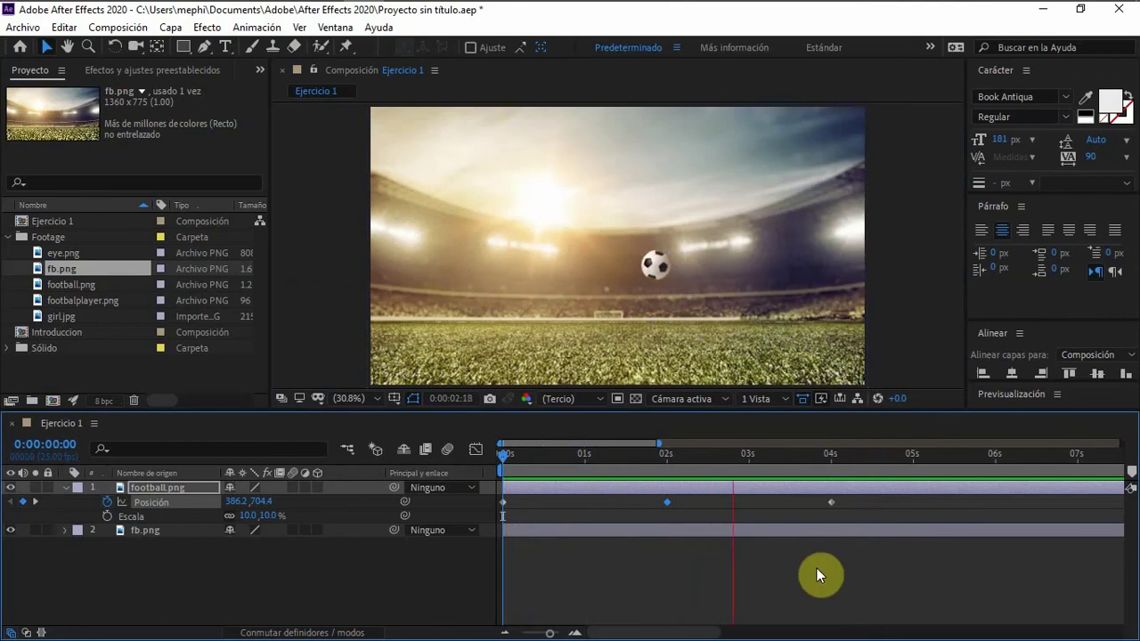
key("space")
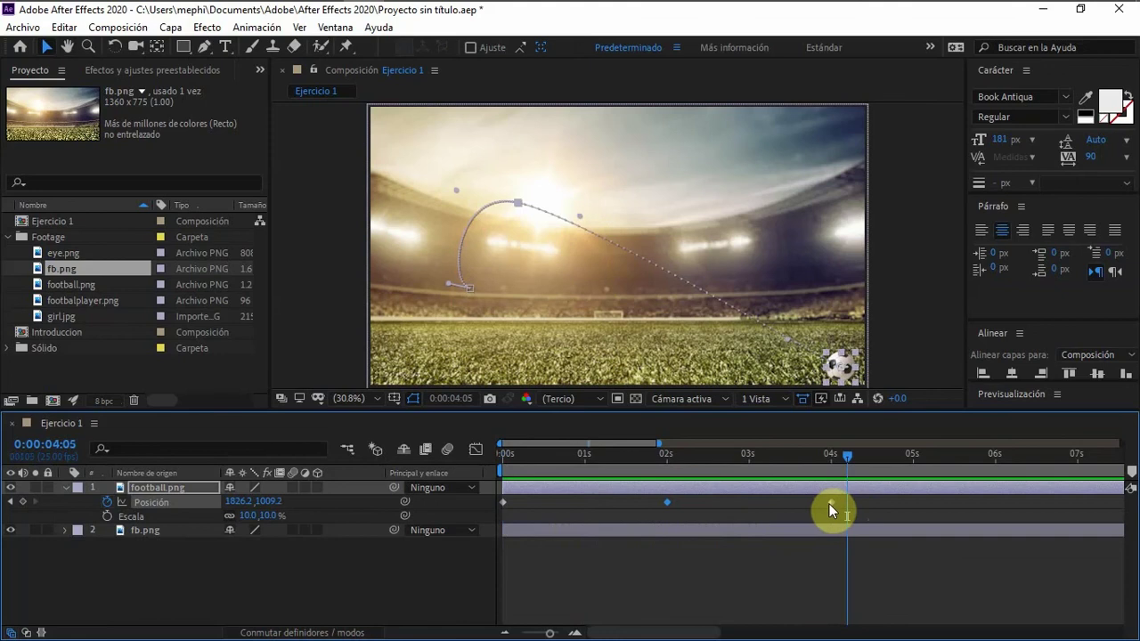
- Move the football's middle position keyframe from 2 seconds to about 3 seconds
left_click(666, 502)
left_click_drag(667, 502, 749, 505)
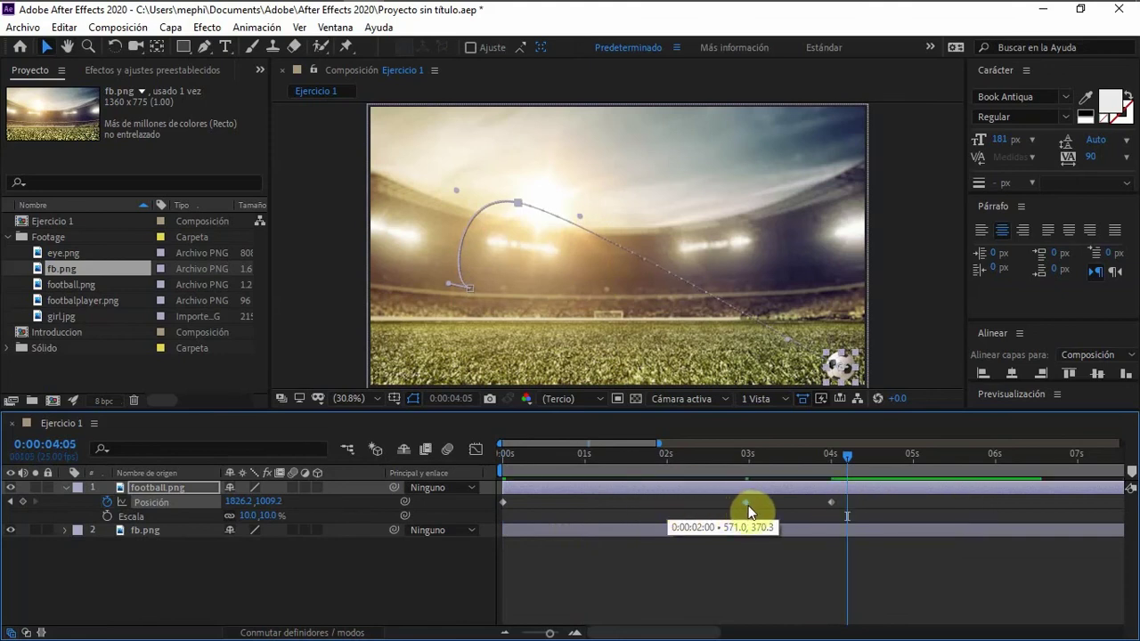
- Play the football animation from 0 seconds to past its middle position keyframe
left_click(509, 453)
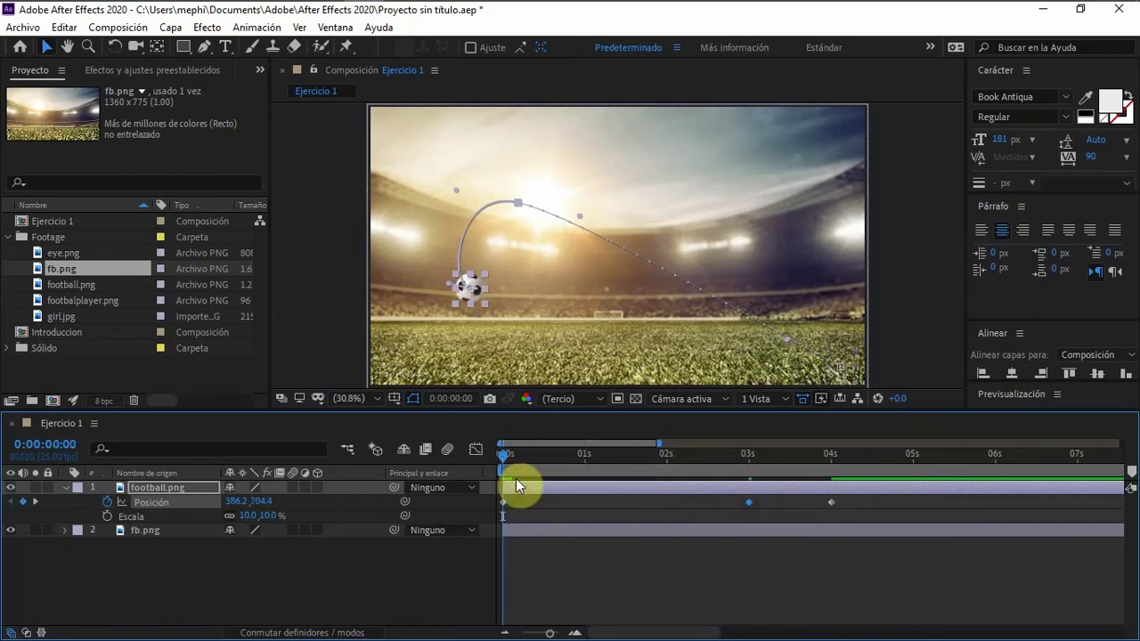
key("space")
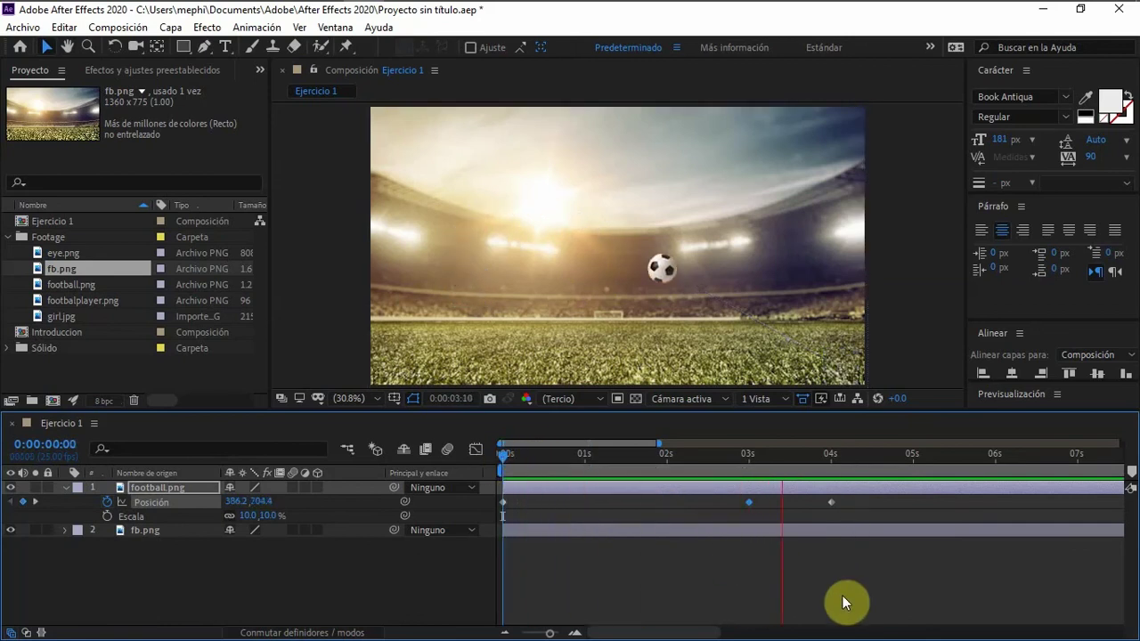
key("space")
- Move the football's middle position keyframe to 0:00:02:12 and scrub the movement from 0 seconds up to it
left_click_drag(726, 457, 706, 457)
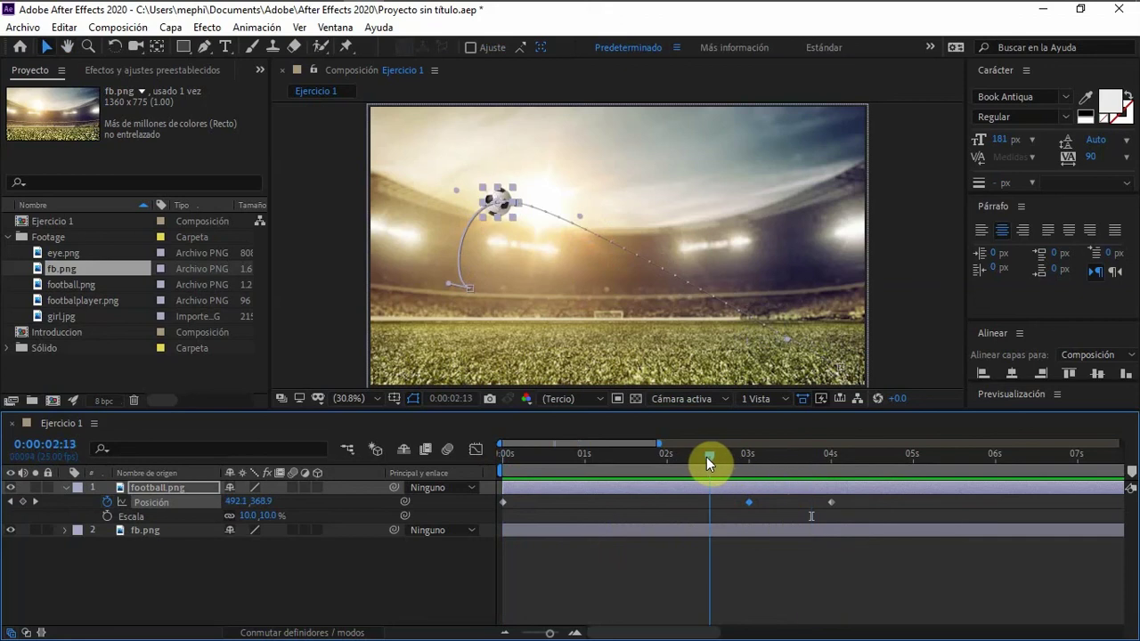
left_click(747, 503)
left_click_drag(748, 504, 704, 503)
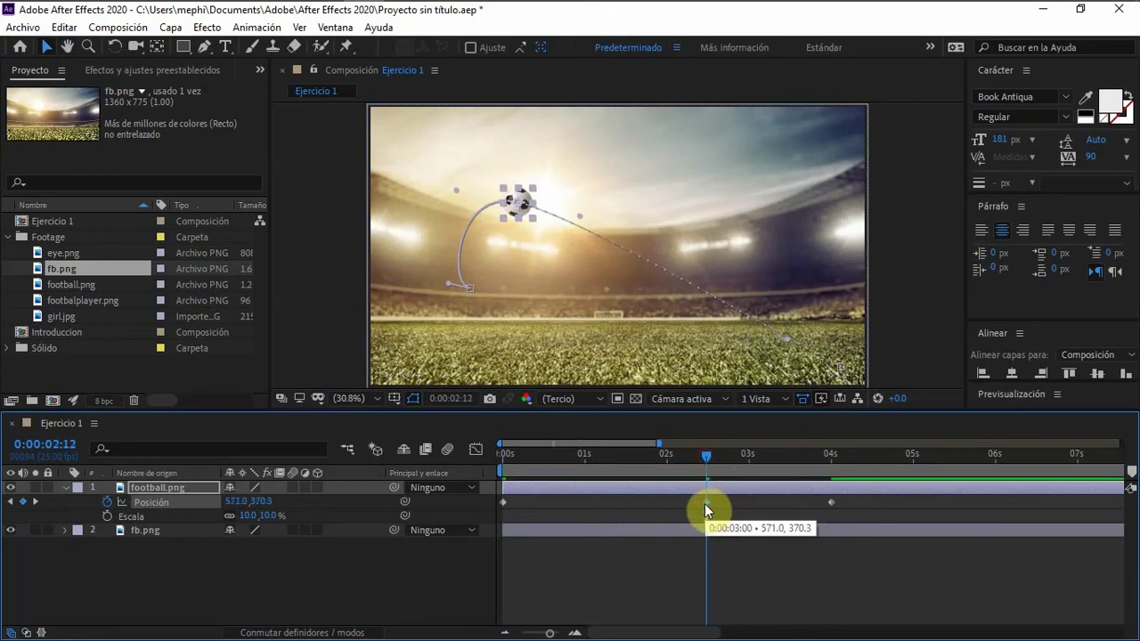
left_click(501, 459)
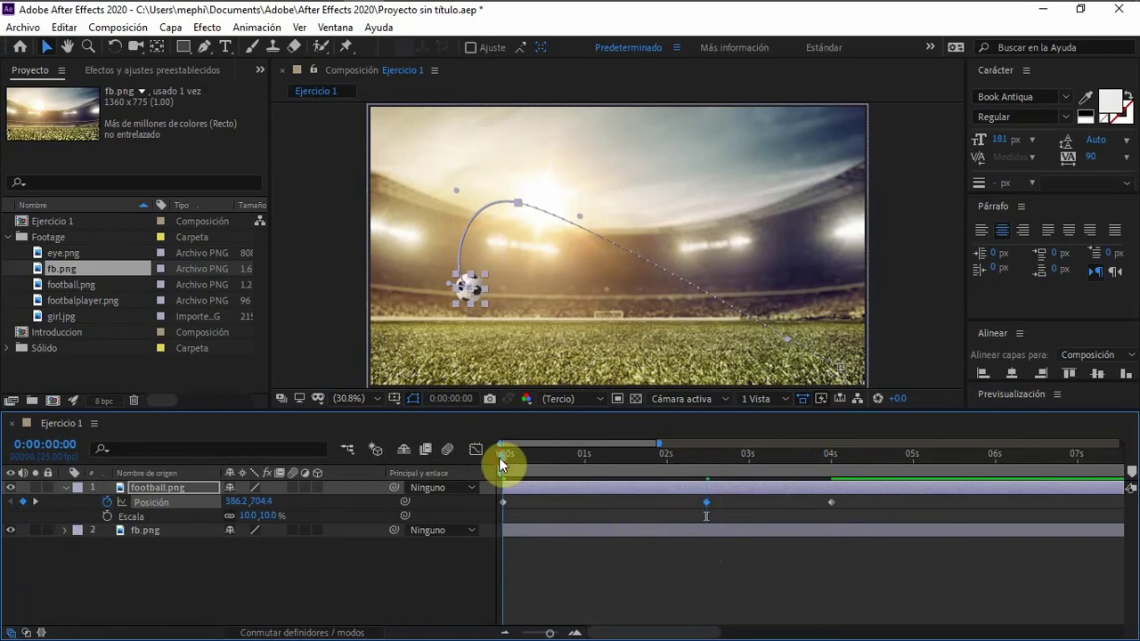
left_click_drag(517, 459, 703, 448)
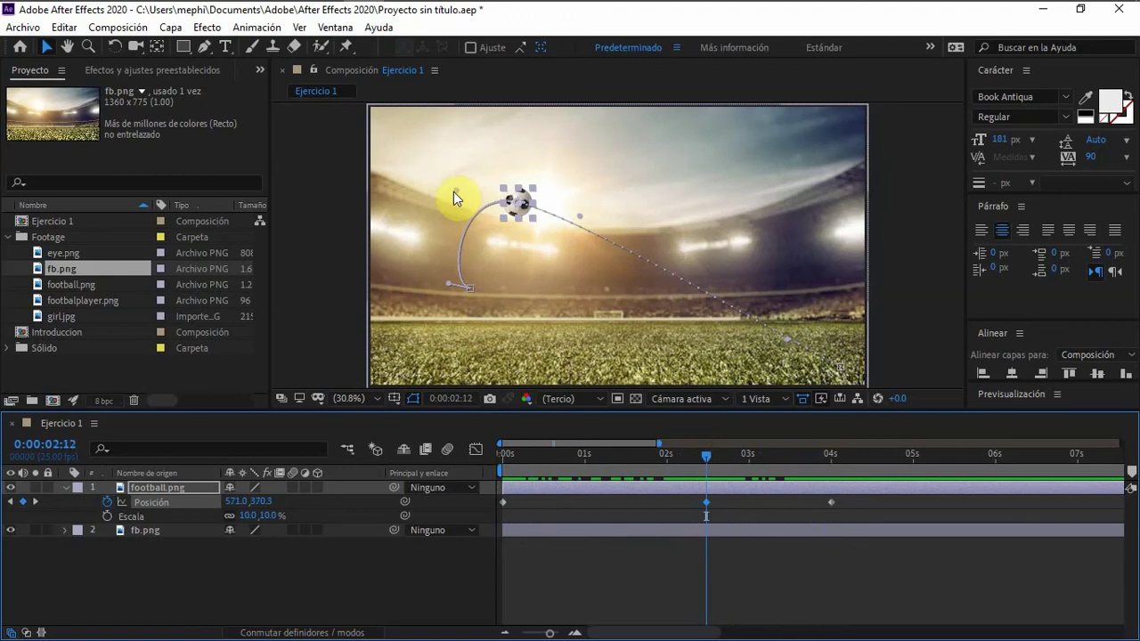
- Reshape the start of the football's curved path, preview it, and lower the start position to about 370, 759.5
mouse_move(448, 280)
left_mouse_down()
mouse_move(434, 307)
mouse_move(463, 290)
left_mouse_up()
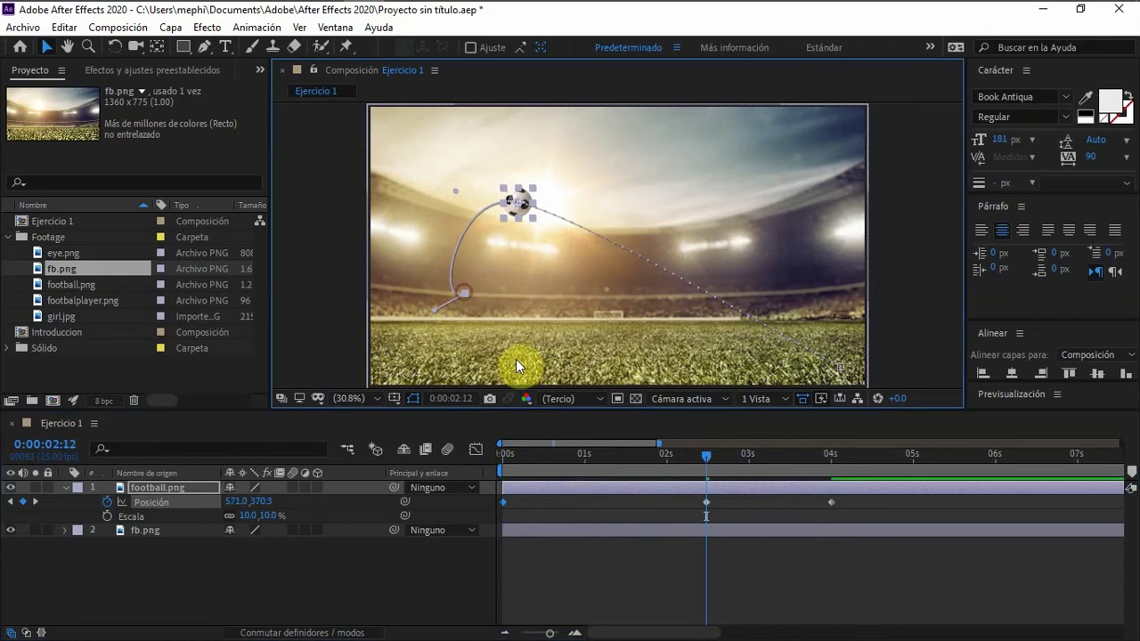
left_click_drag(435, 310, 414, 311)
left_click_drag(505, 456, 486, 455)
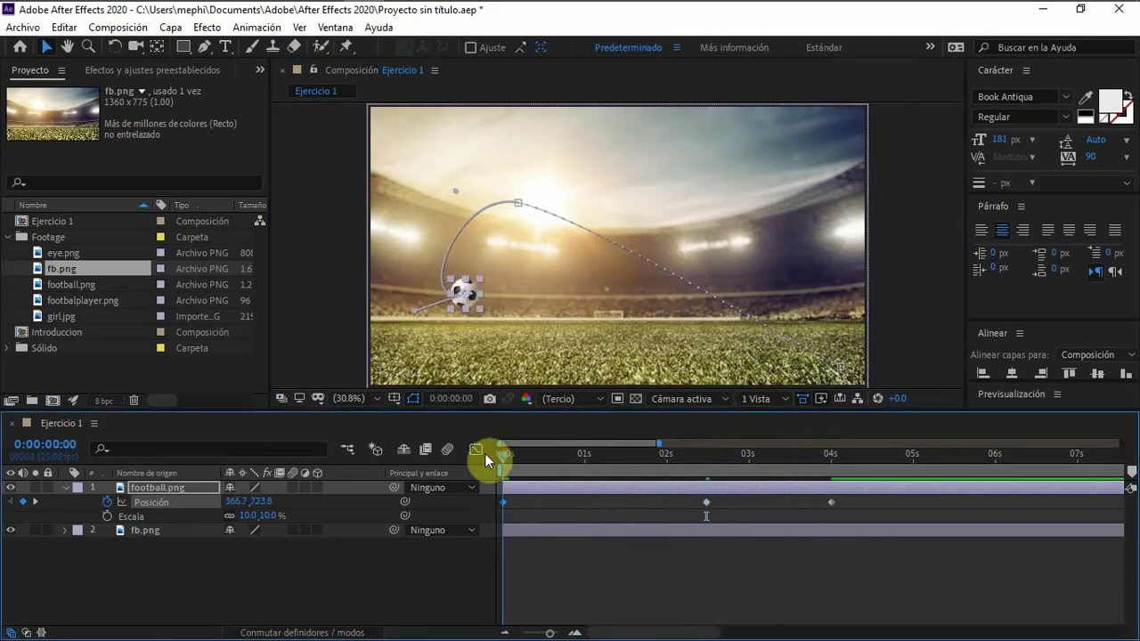
key("space")
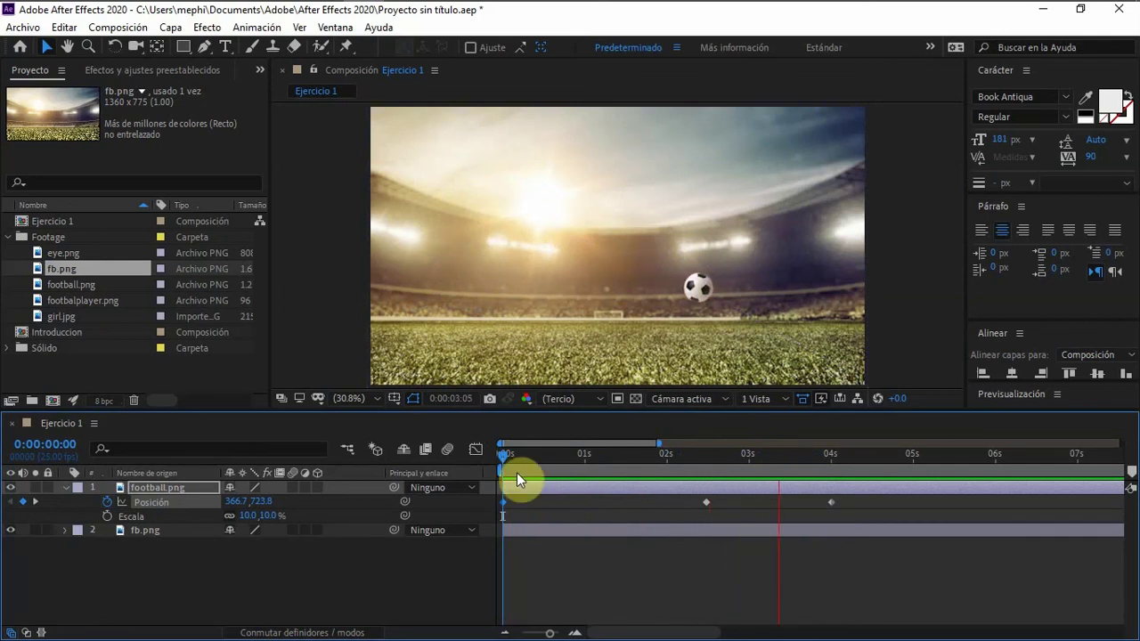
key("space")
left_click_drag(409, 313, 466, 301)
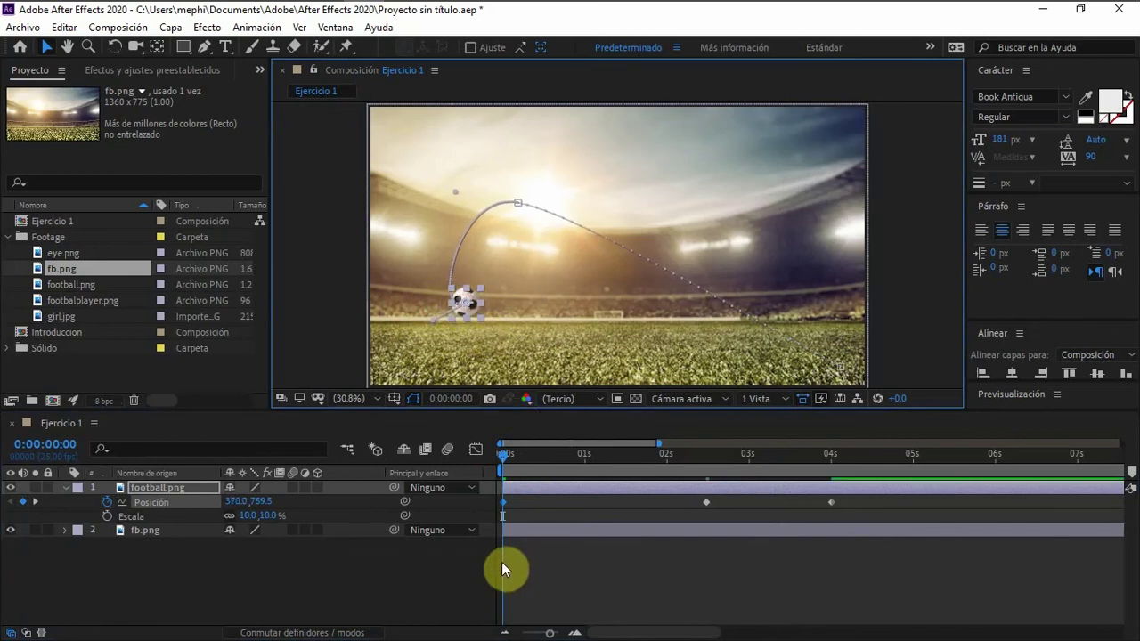
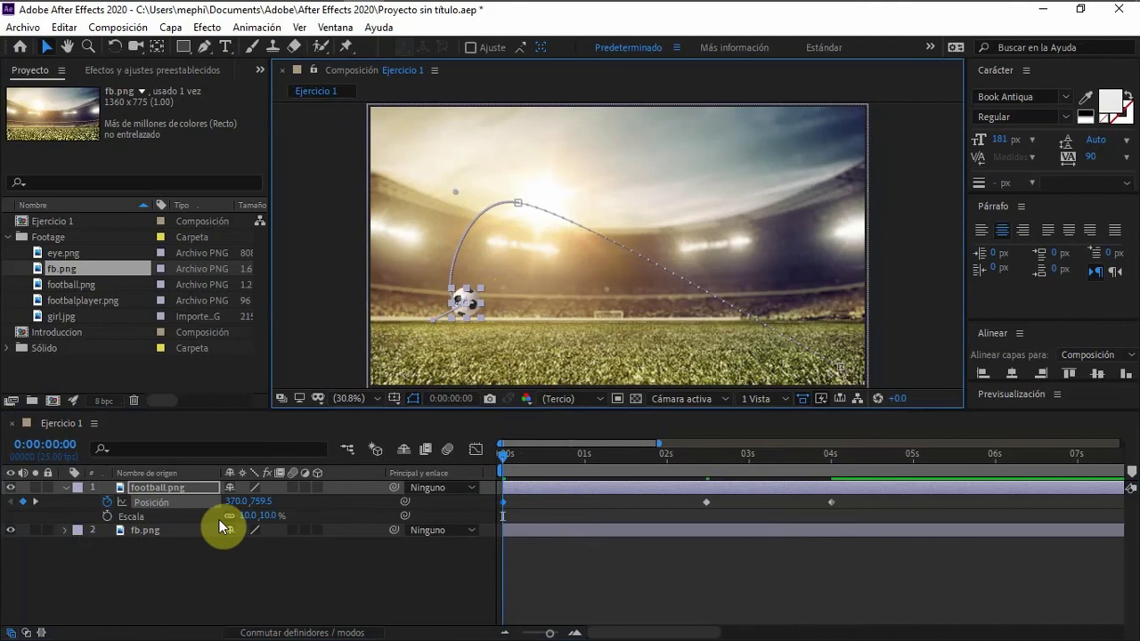
- Shrink the football's scale to 3% and enable scale keyframing at 0 seconds
left_click(272, 515)
left_click_drag(271, 517, 274, 534)
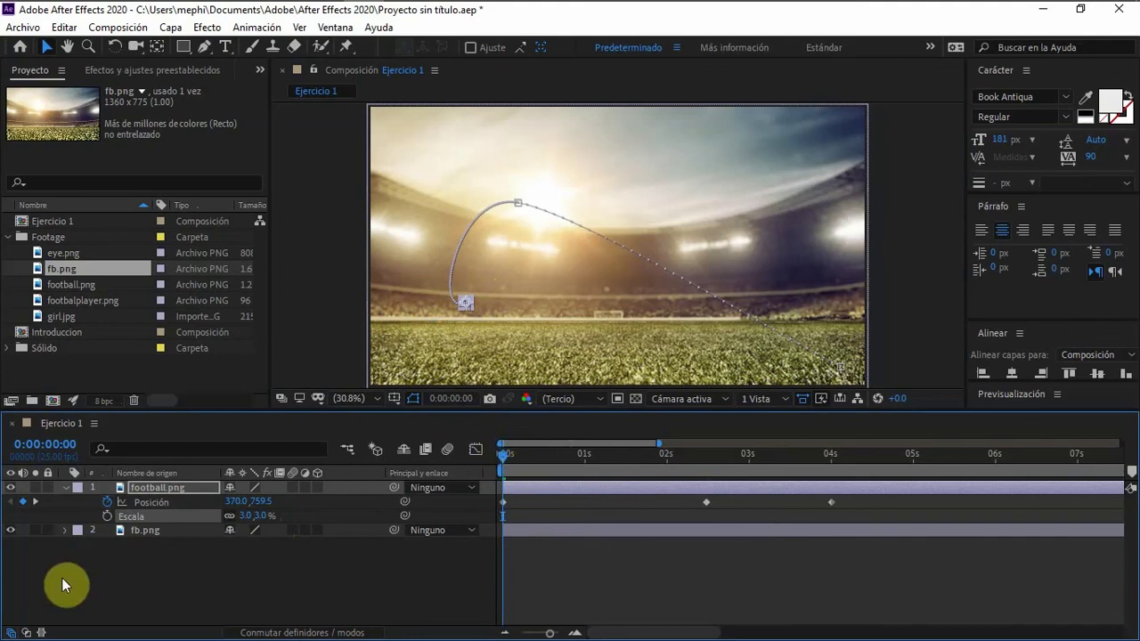
left_click(107, 517)
- Add a football scale keyframe of 13% at 0:00:02:12, matching the middle position keyframe
left_click_drag(500, 456, 704, 437)
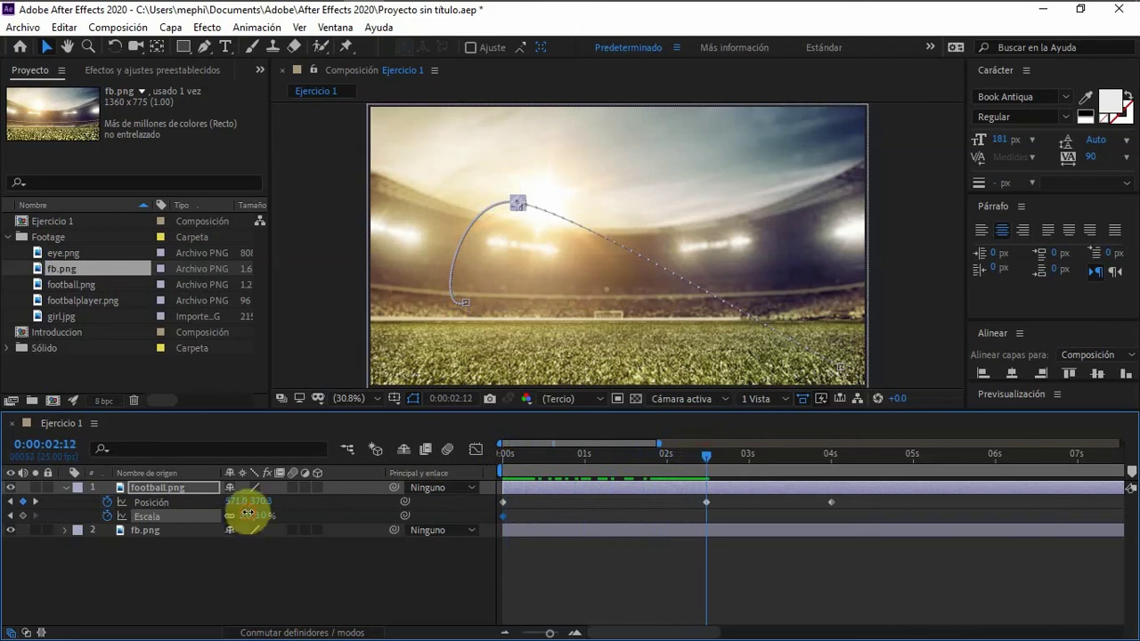
left_click_drag(249, 517, 256, 515)
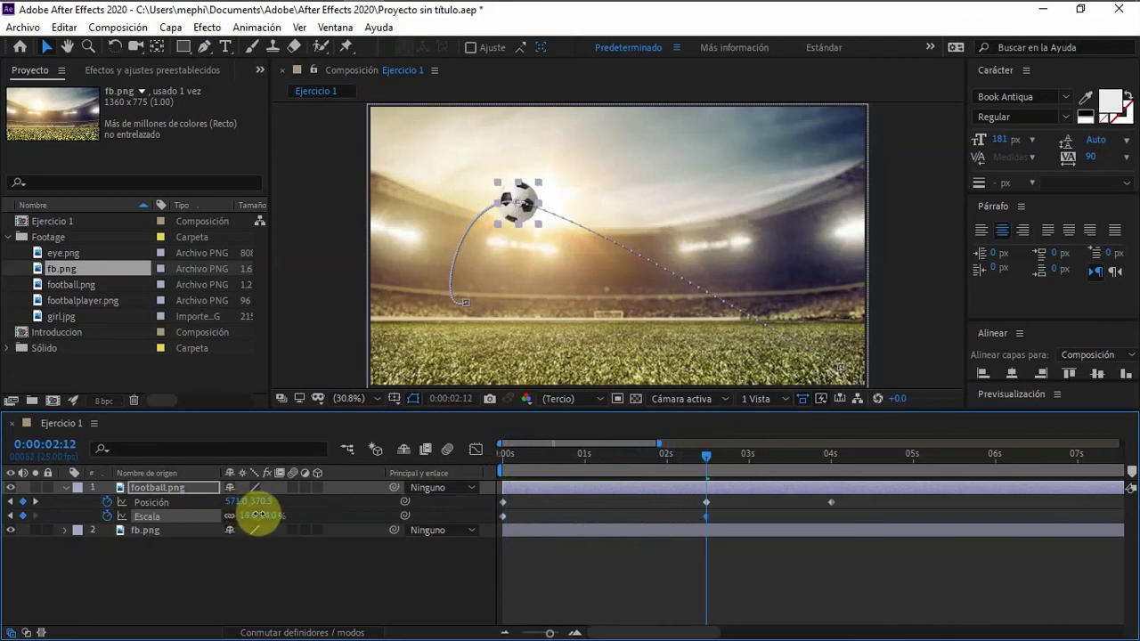
left_click(252, 518)
type("1")
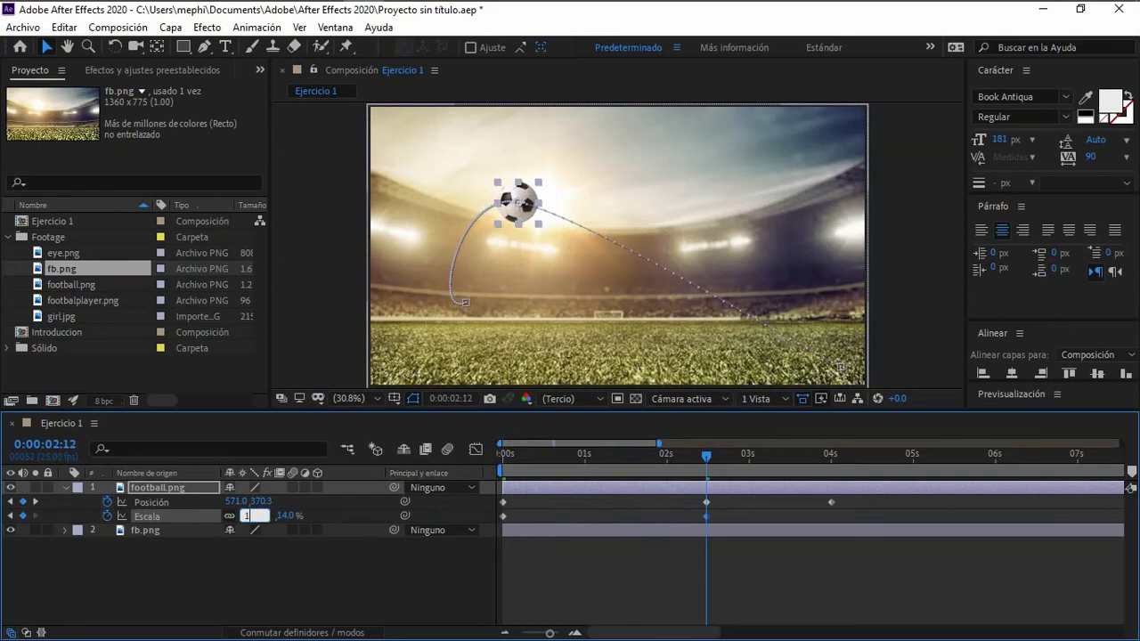
type("3")
left_click(252, 535)
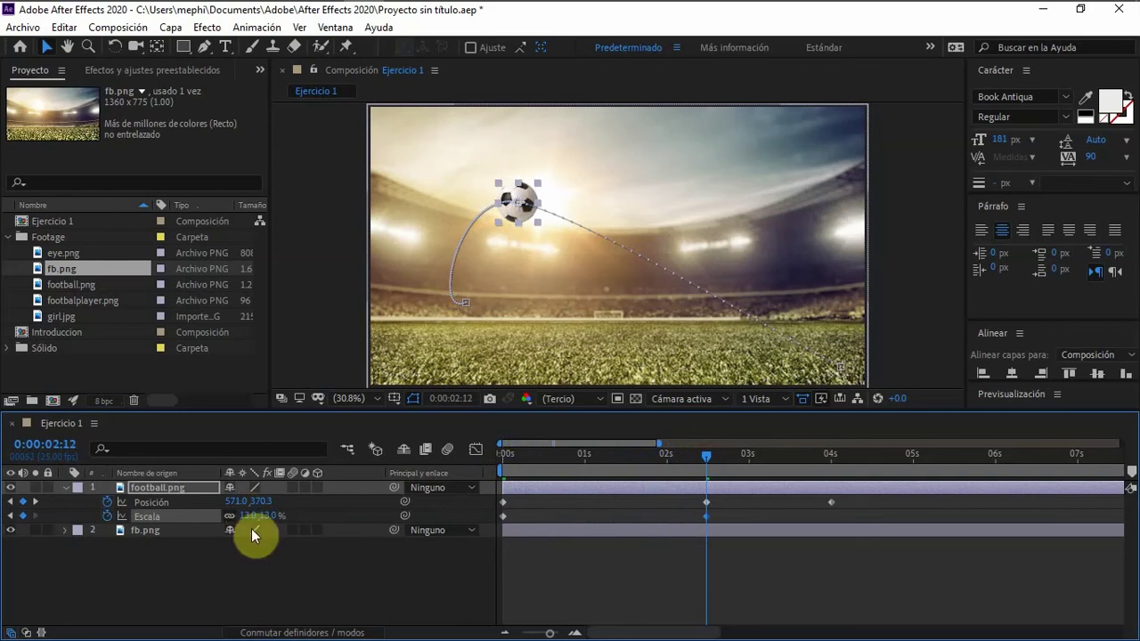
- Add a football scale keyframe of 27% at 4 seconds, in line with the last position keyframe
left_click(709, 451)
left_click_drag(708, 457, 830, 474)
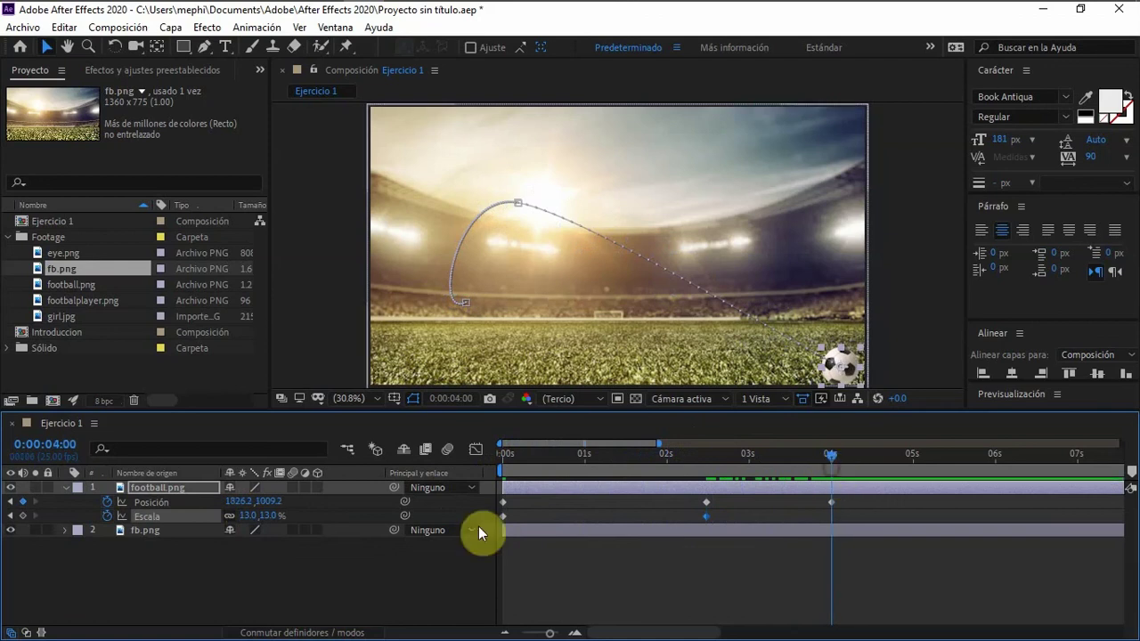
left_click_drag(244, 518, 258, 516)
- Deselect the layer and play the growing football animation from 0 seconds to past its last keyframes
left_click(508, 457)
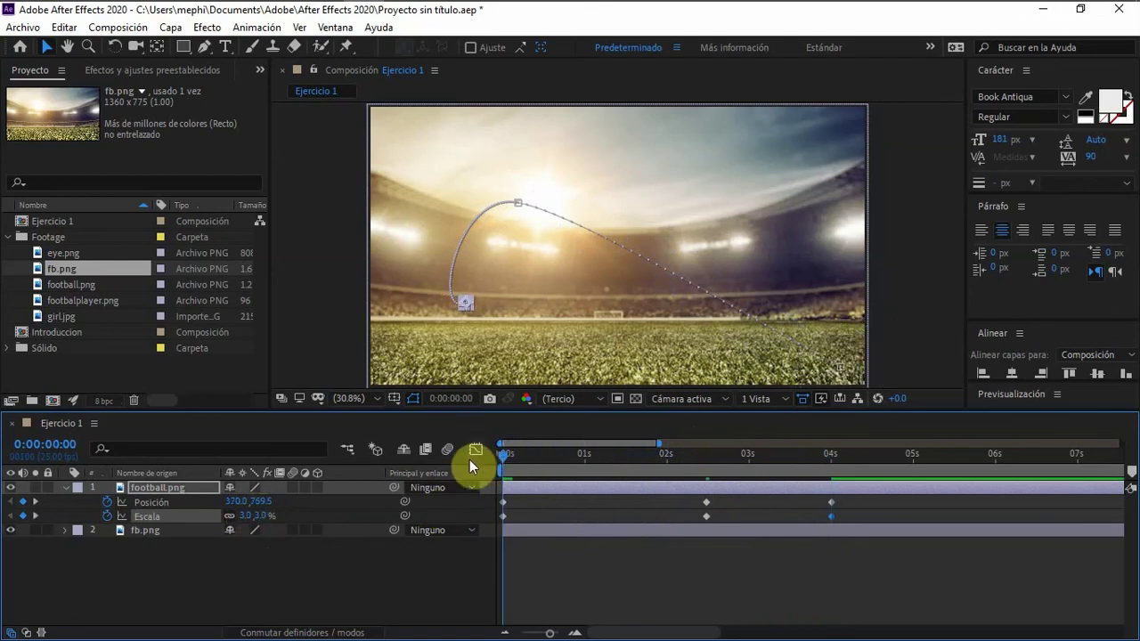
left_click(579, 561)
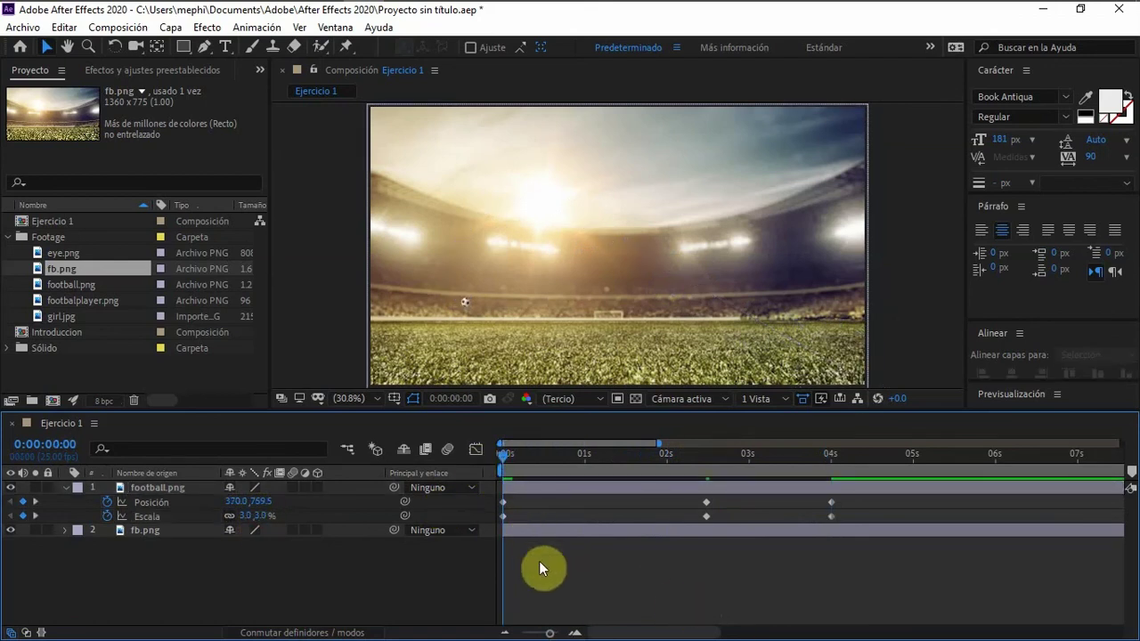
key("space")
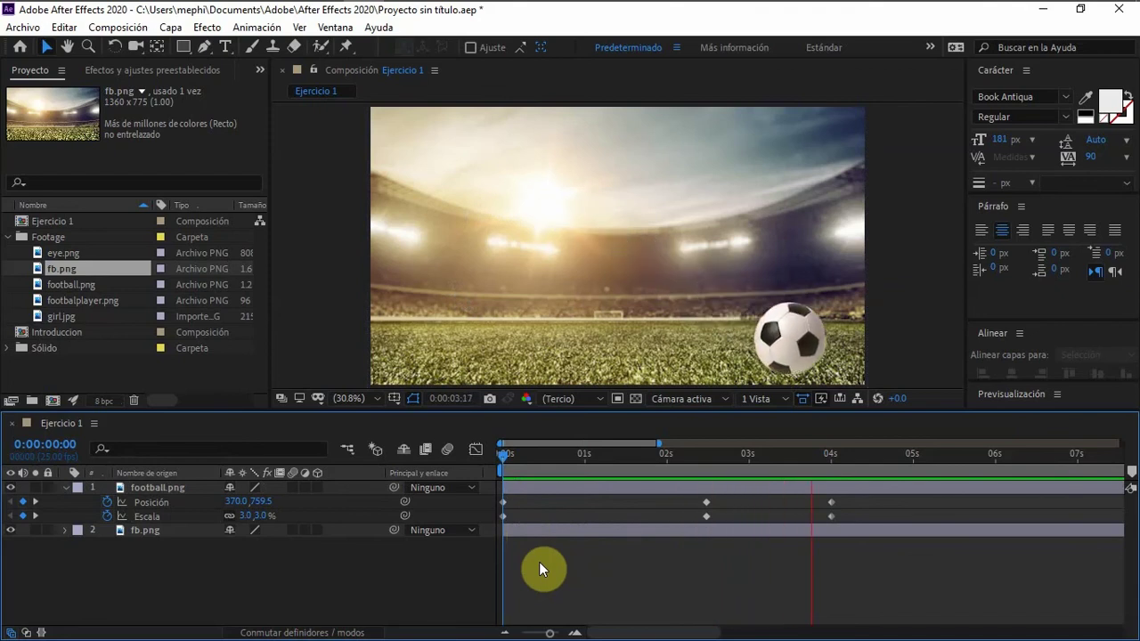
key("space")
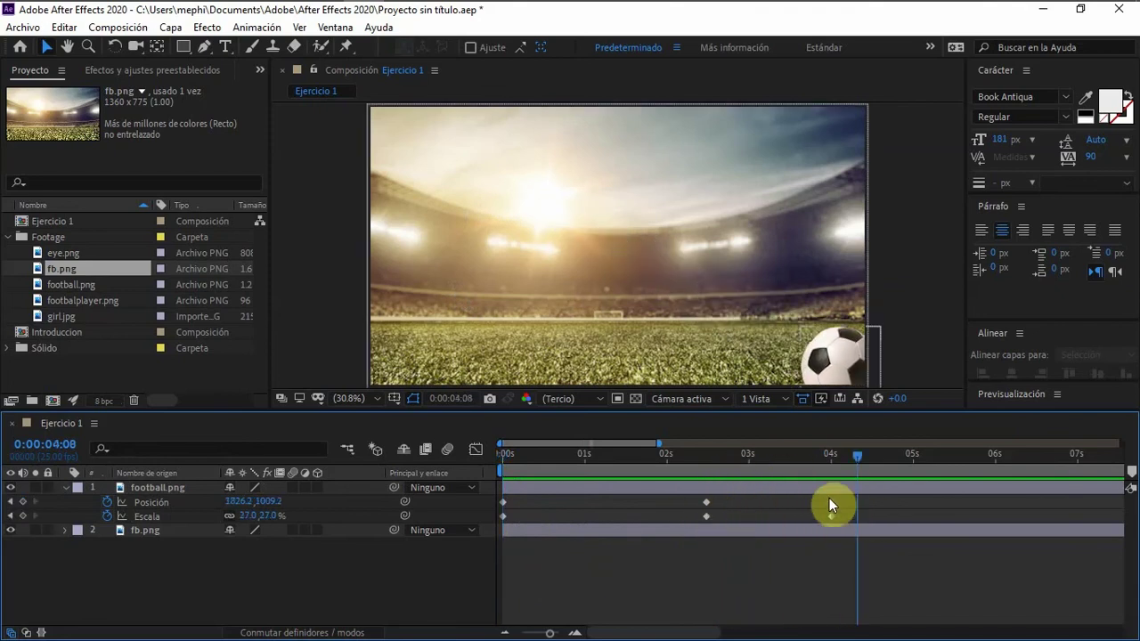
- Move the football's middle position and scale keyframes to 3 seconds and preview the animation from the start
left_click_drag(708, 504, 749, 519)
left_click(508, 454)
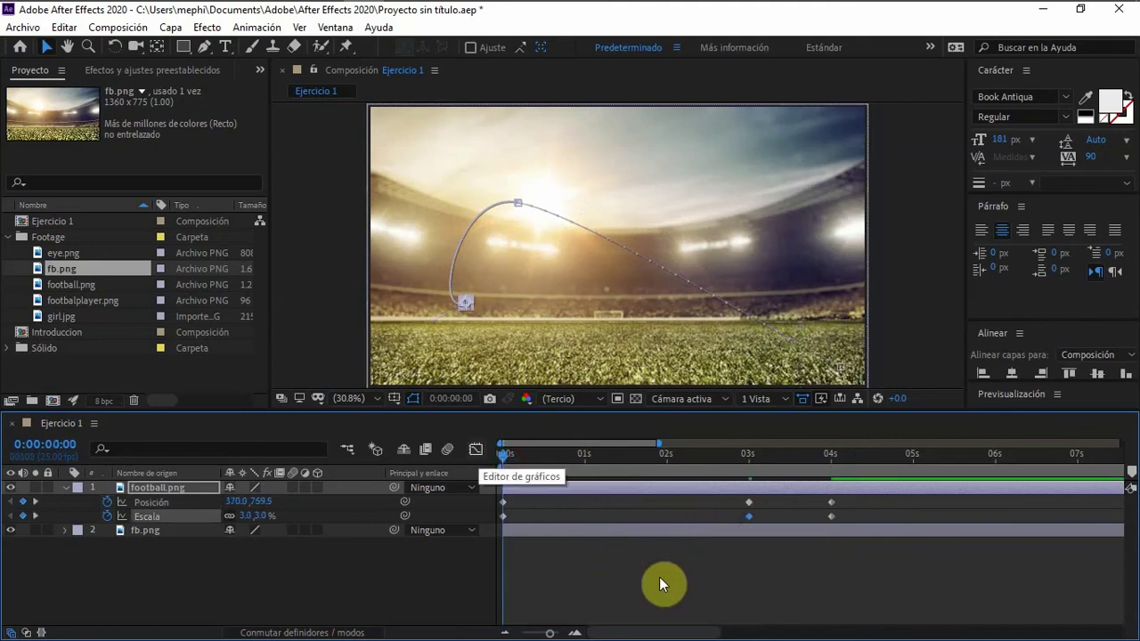
key("space")
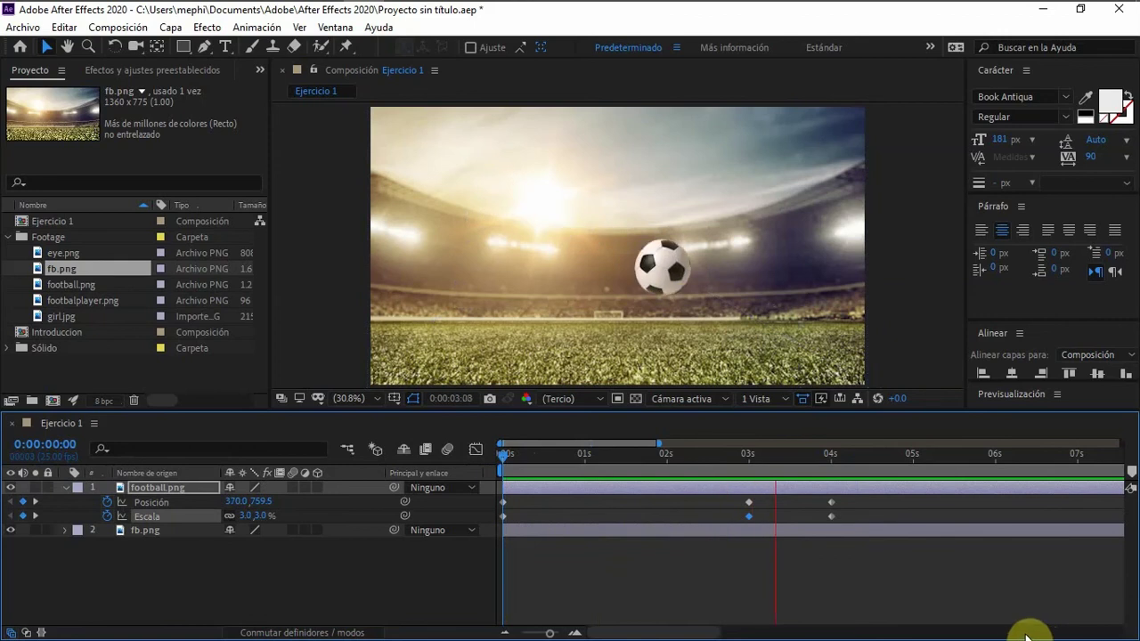
key("space")
- Move the football's middle position and scale keyframes to 2 seconds and its last pair to about 3 seconds
left_click_drag(677, 458, 667, 462)
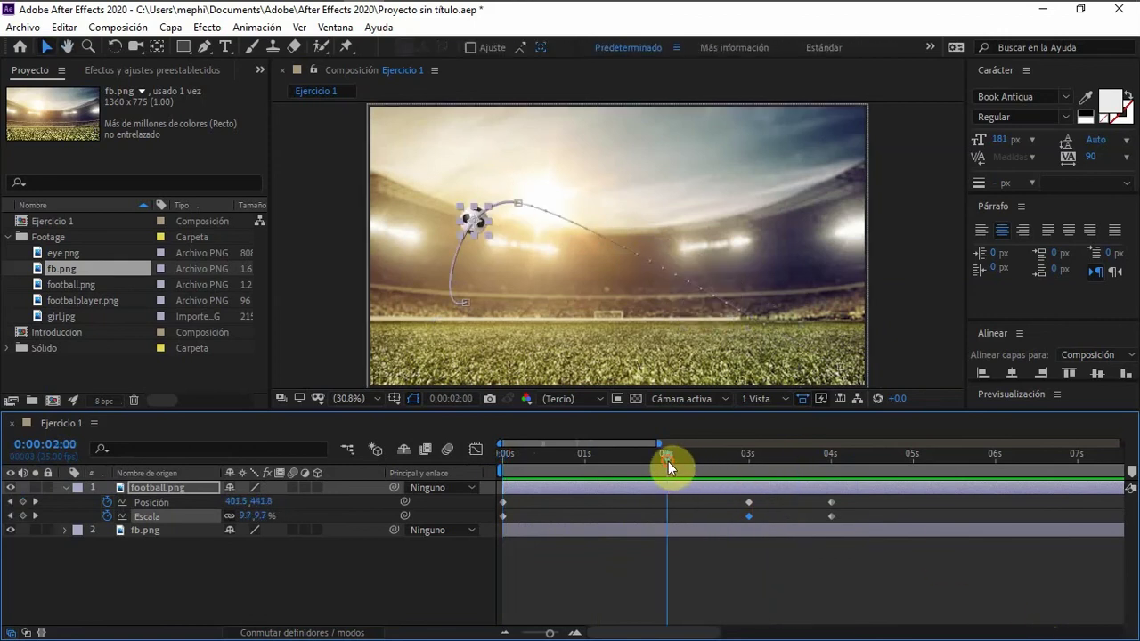
left_click_drag(750, 502, 667, 500)
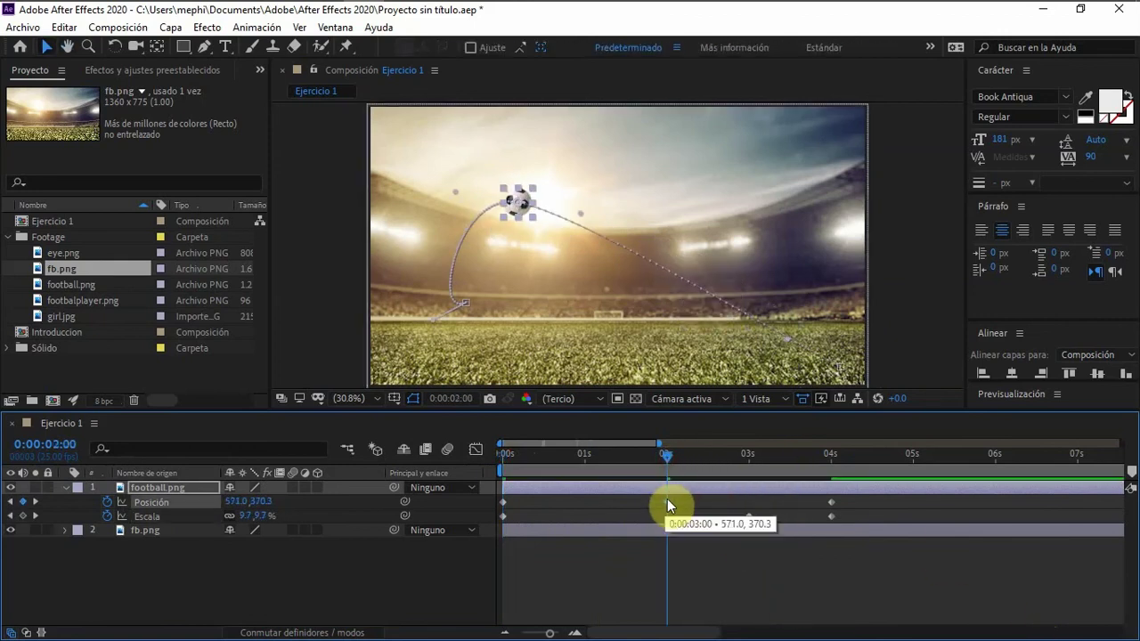
left_click_drag(749, 517, 666, 515)
left_click_drag(830, 502, 746, 501)
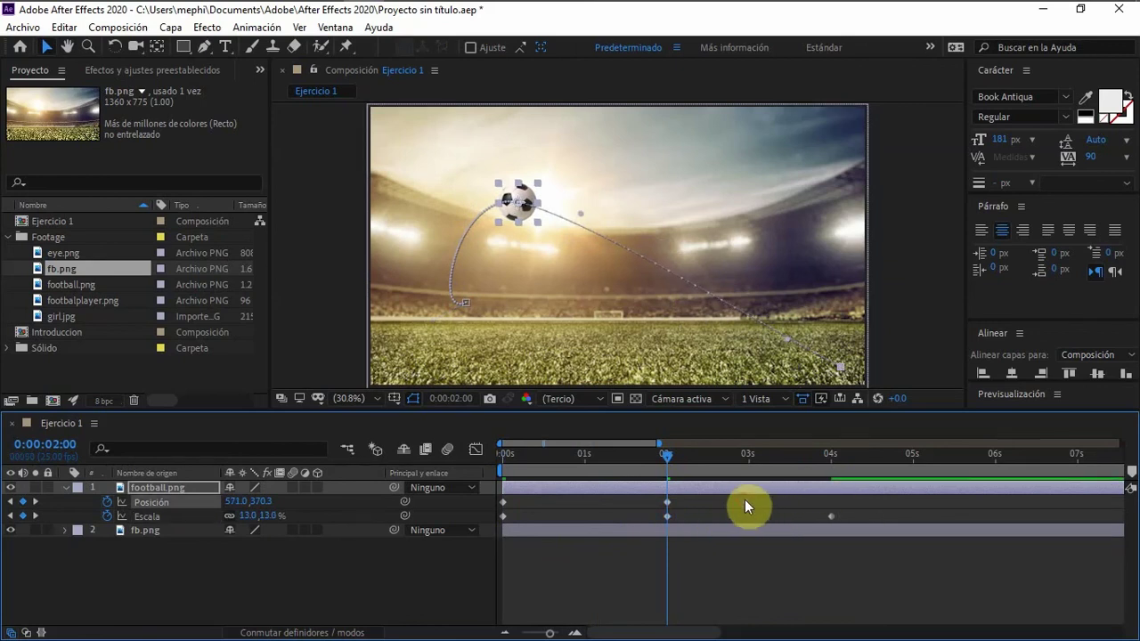
left_click_drag(830, 516, 752, 515)
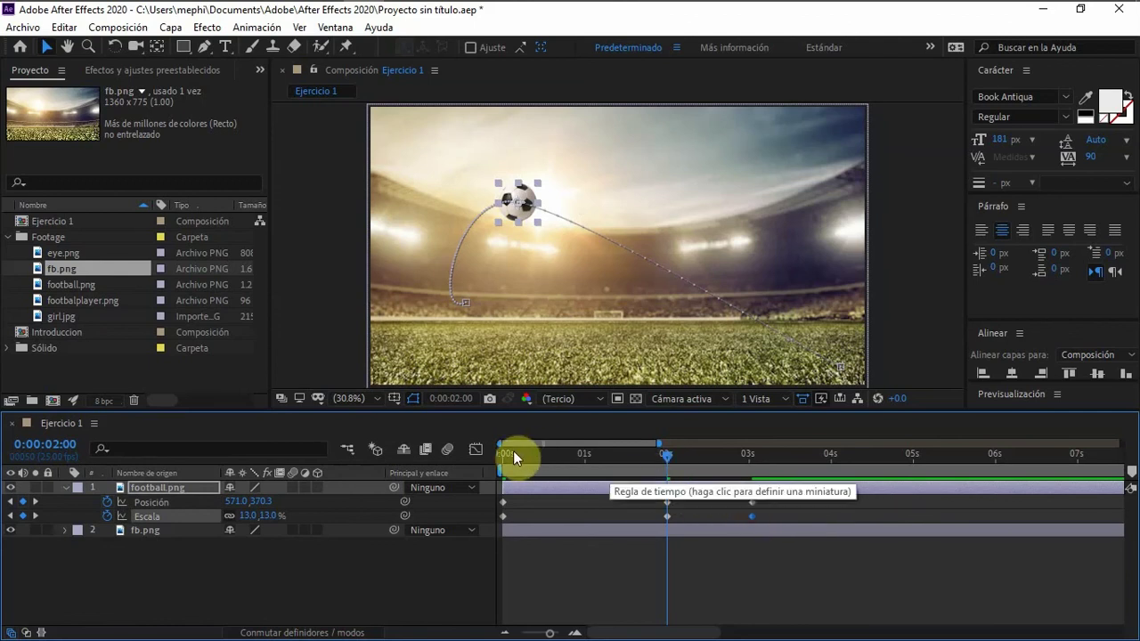
- Play the retimed football animation from 0 seconds and scrub through its first two seconds
left_click_drag(513, 454, 482, 461)
key("space")
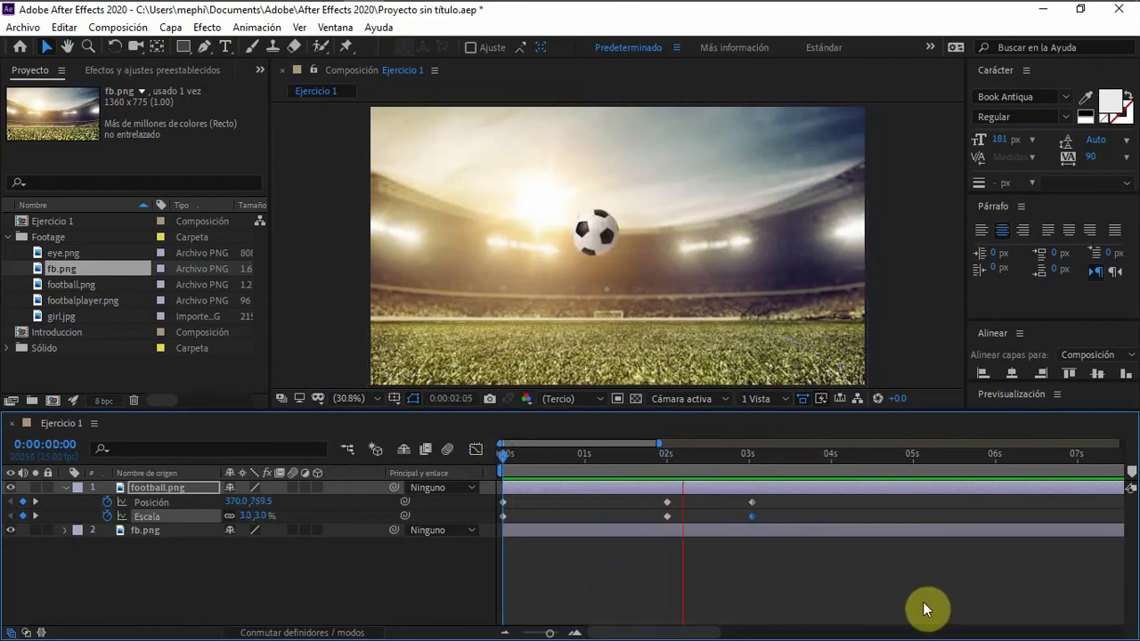
left_click(651, 461)
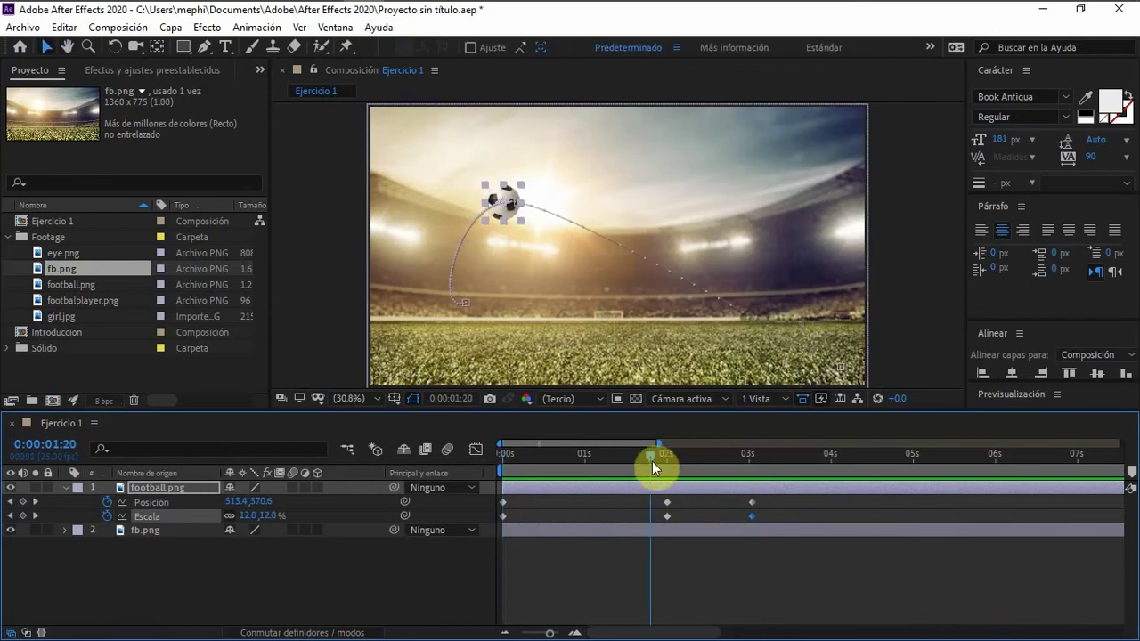
left_click_drag(653, 464, 667, 462)
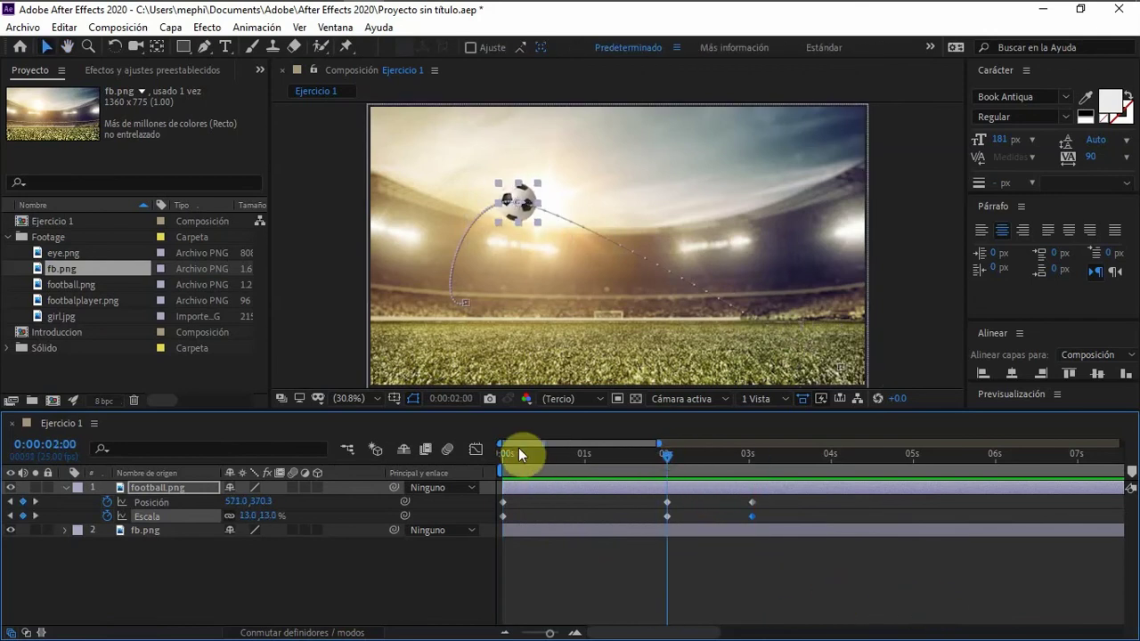
left_click_drag(508, 457, 579, 441)
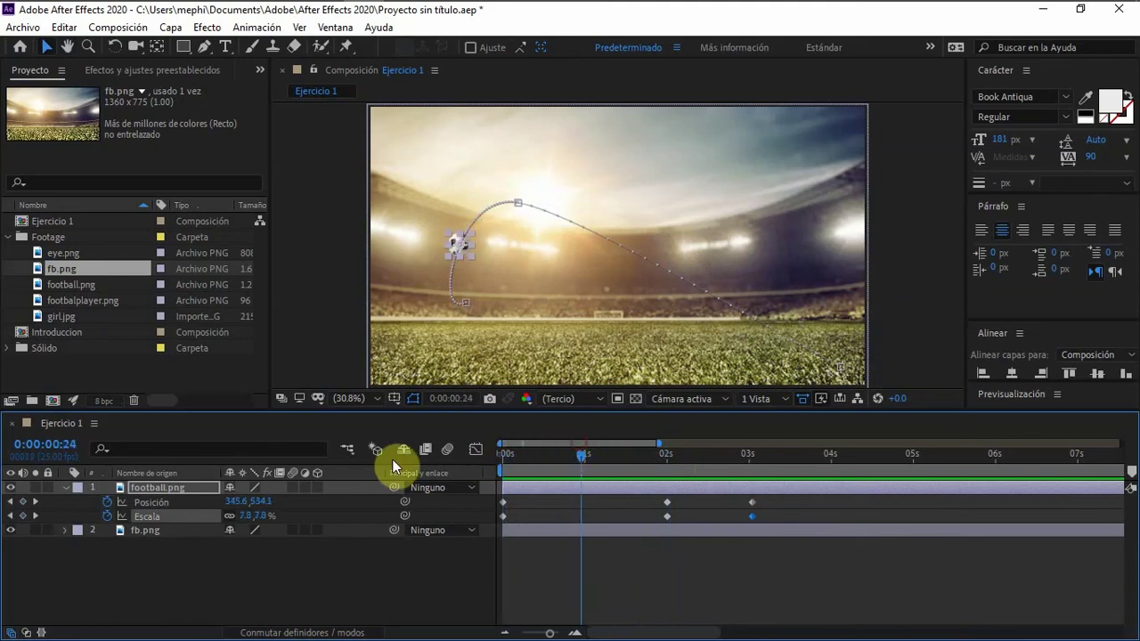
- Collapse the football layer's properties and add footbalplayer.png to the composition between football.png and fb.png
left_click(86, 300)
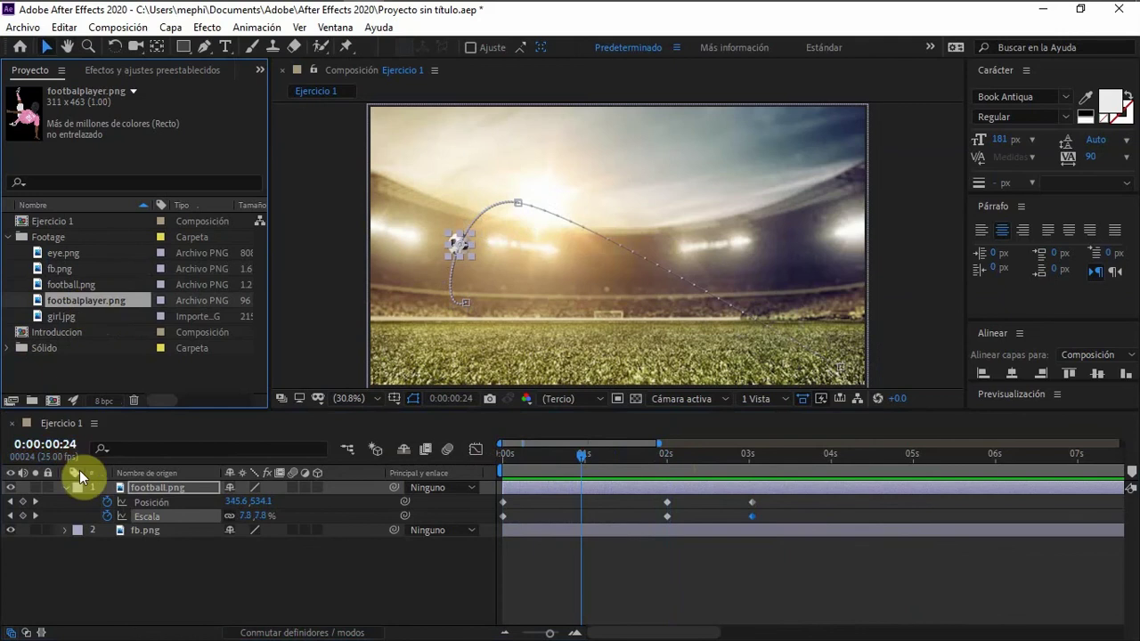
left_click(64, 488)
left_click_drag(64, 307, 560, 512)
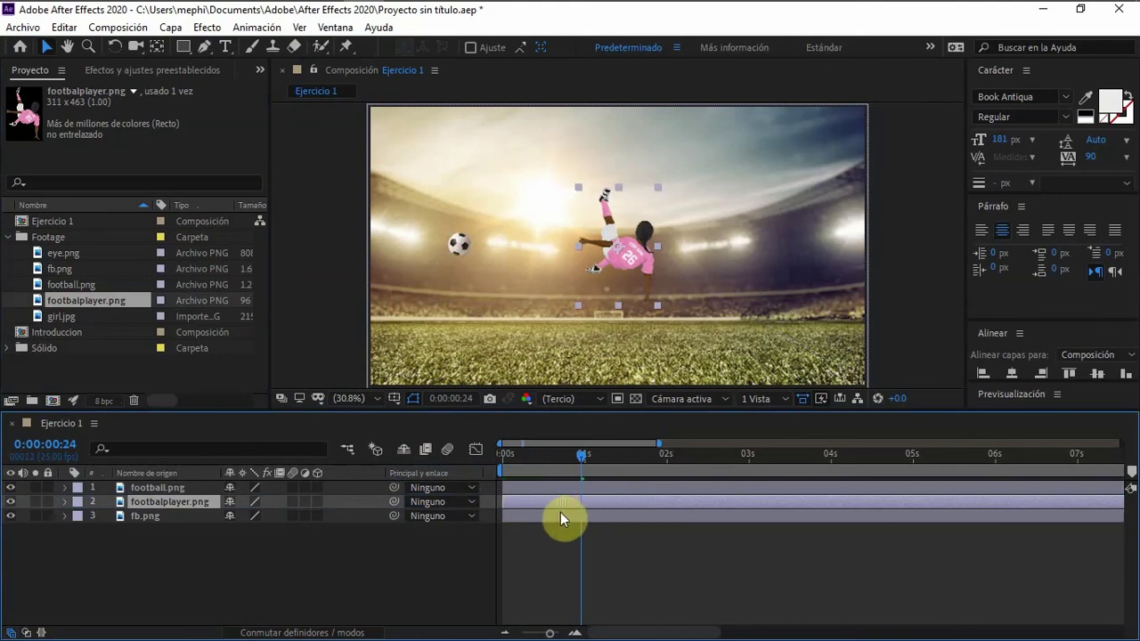
- Return to 0 seconds and reveal the Position and Scale properties of football.png and the Position property of footbalplayer.png
left_click_drag(520, 453, 502, 458)
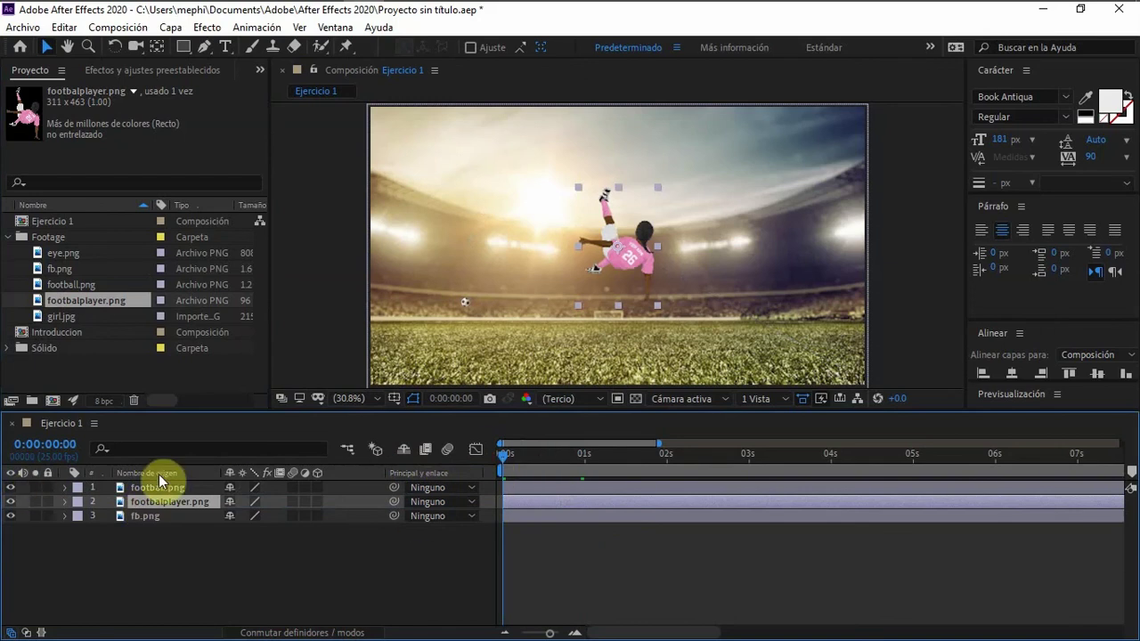
left_click(63, 487)
left_click(62, 487)
left_click(138, 488)
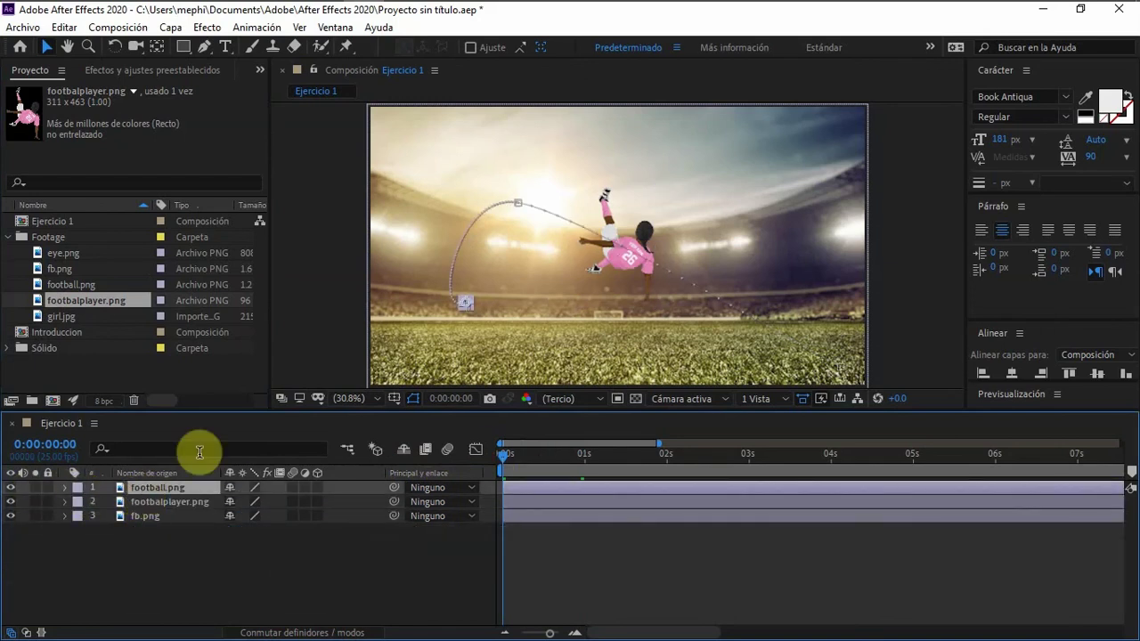
key("s")
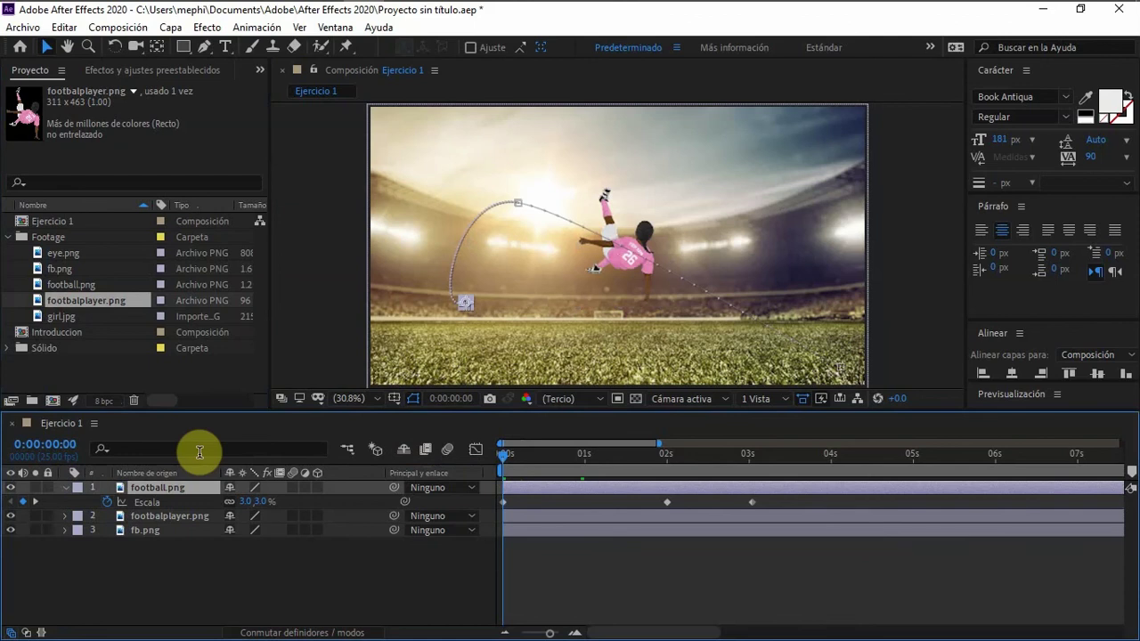
key("shift+p")
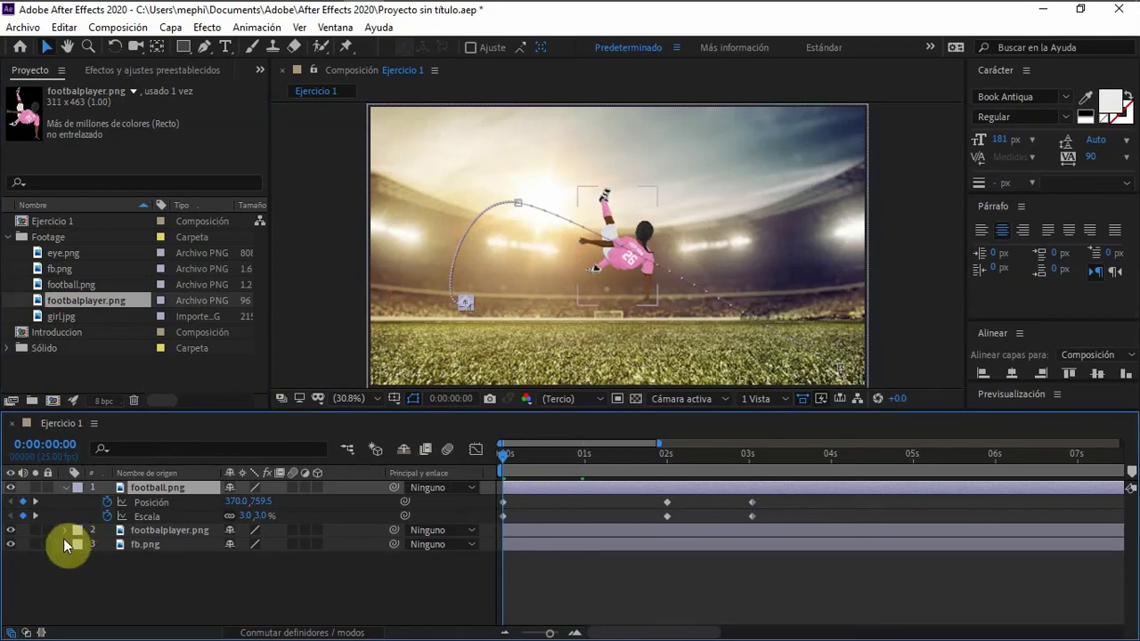
left_click(154, 531)
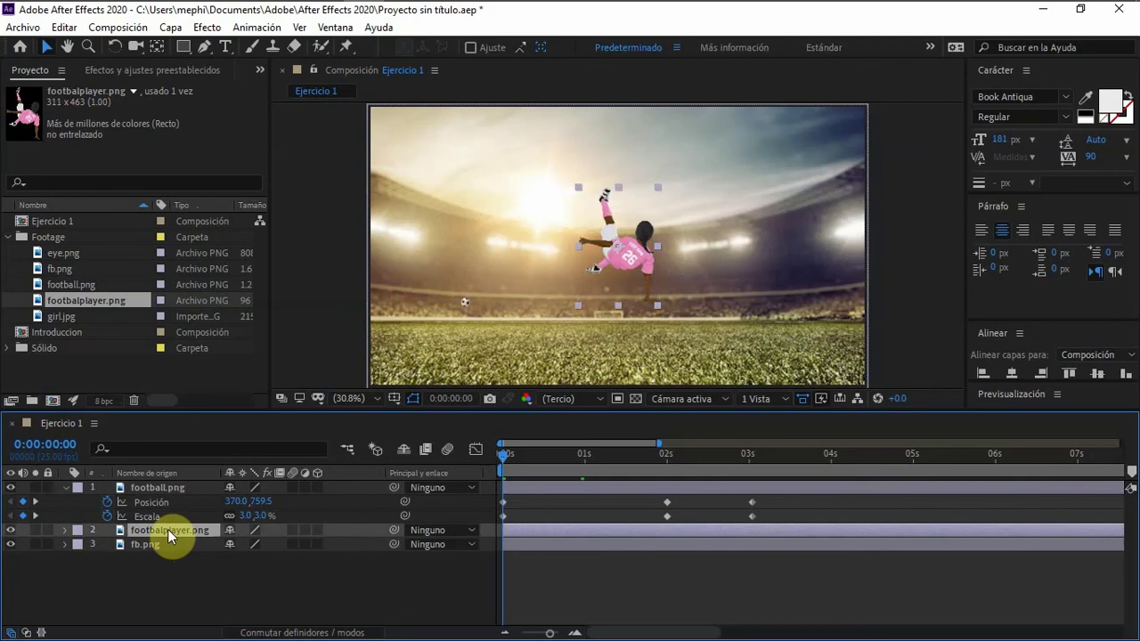
key("p")
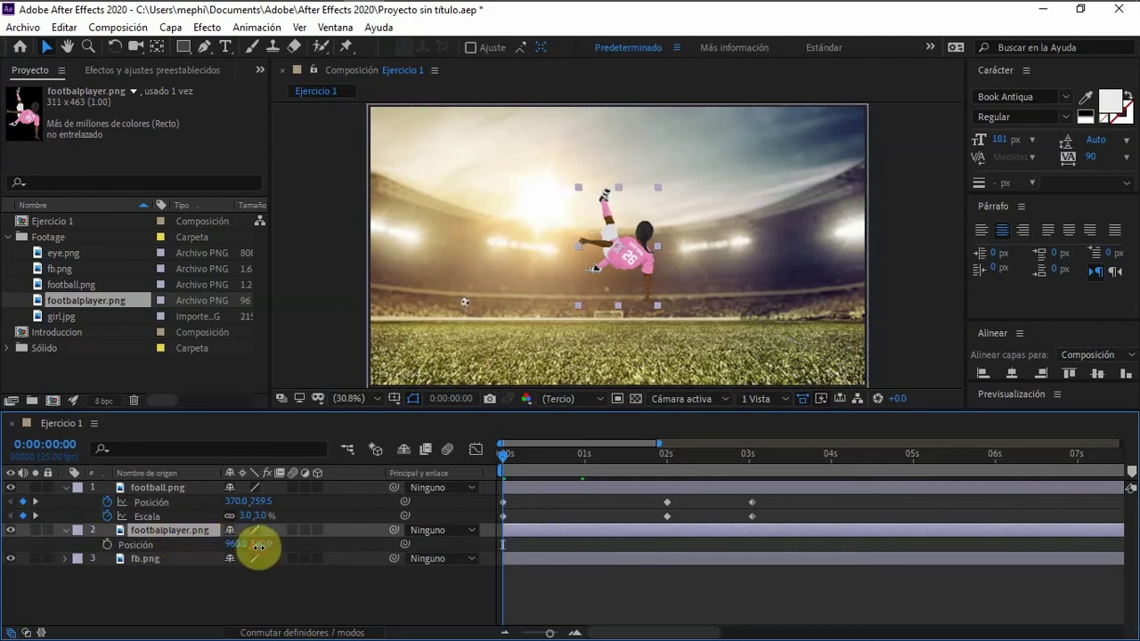
- Try placing the football player low on the pitch near the ball's starting point, at about 293.8, 771.7
left_click_drag(258, 547, 321, 544)
left_click_drag(233, 546, 3, 540)
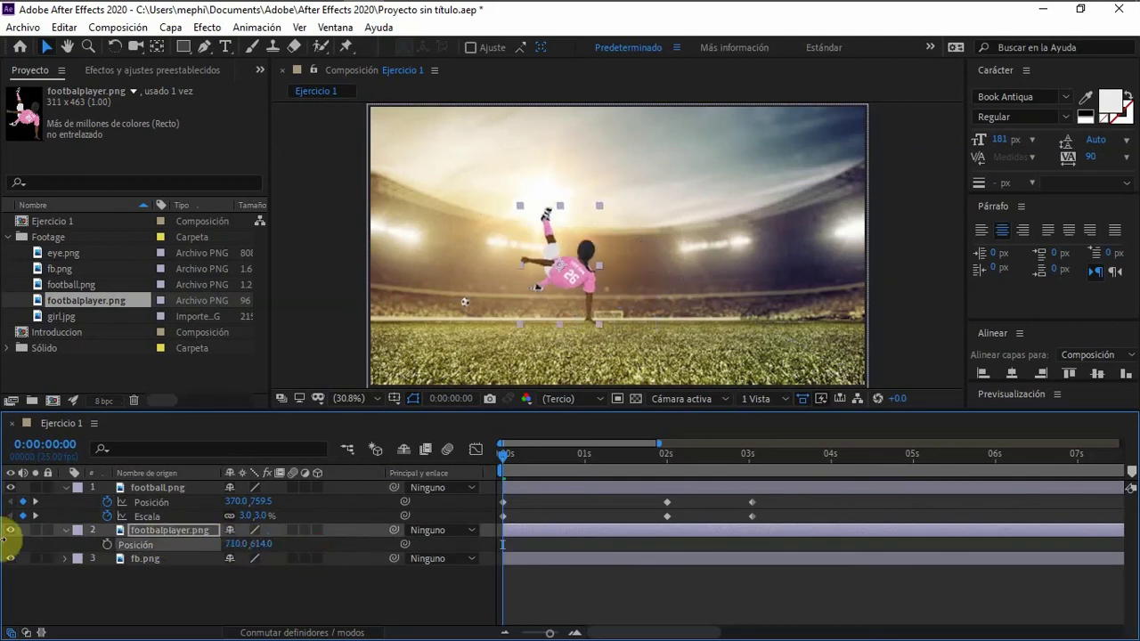
left_click_drag(262, 545, 26, 542)
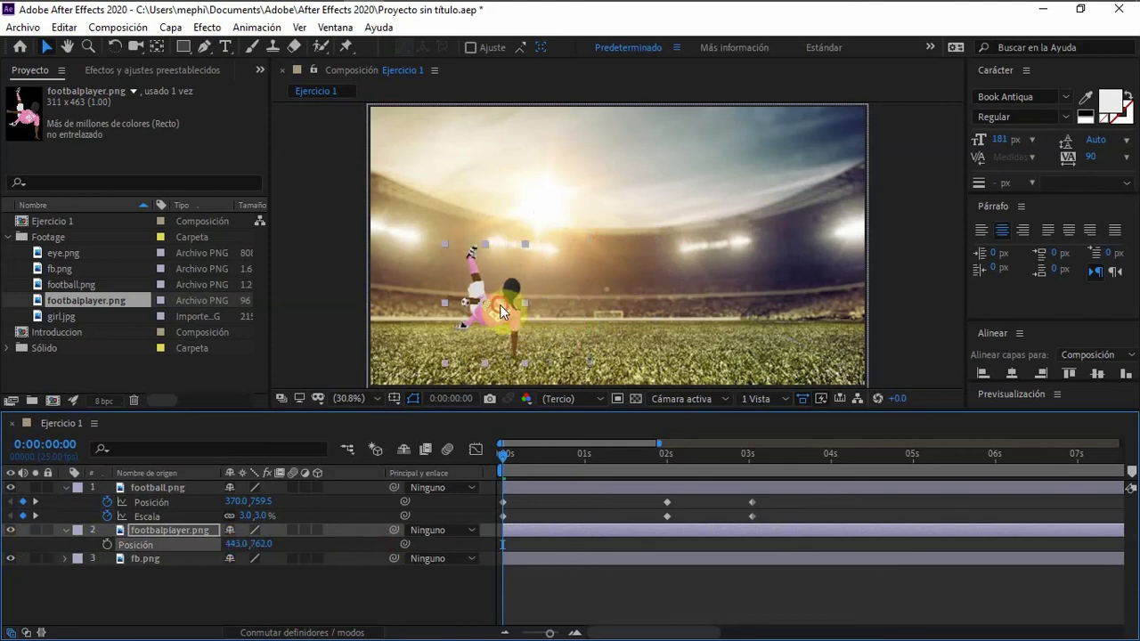
left_click_drag(500, 304, 458, 308)
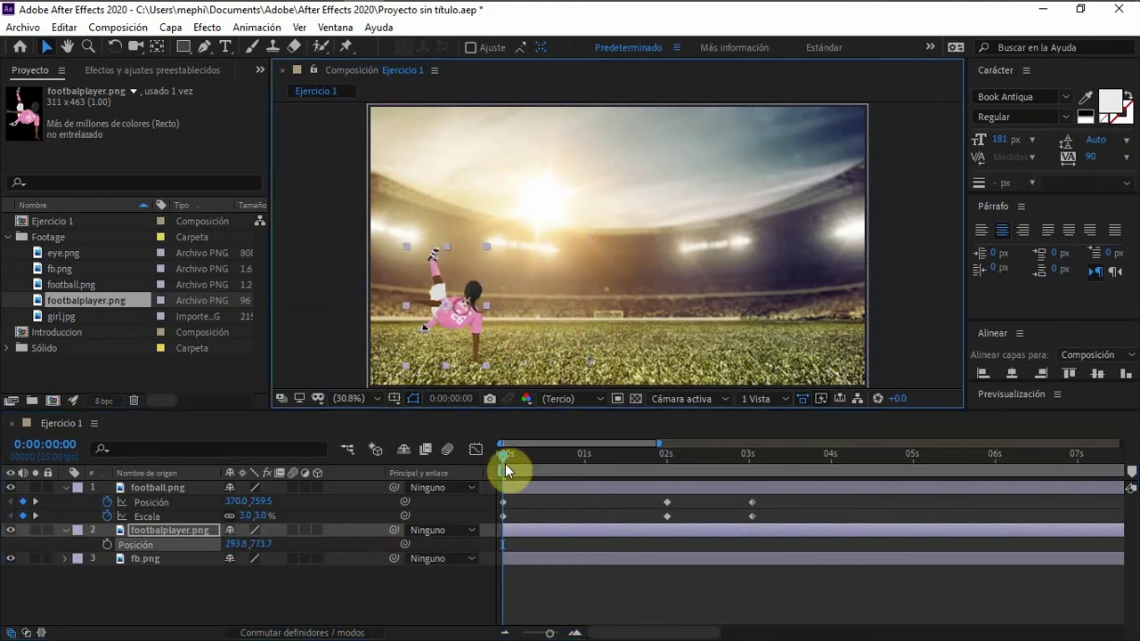
- At 2 seconds, scale the football player to 168% and place it at about 551.4, 693.5 so its raised foot meets the ball
left_click_drag(506, 452, 670, 446)
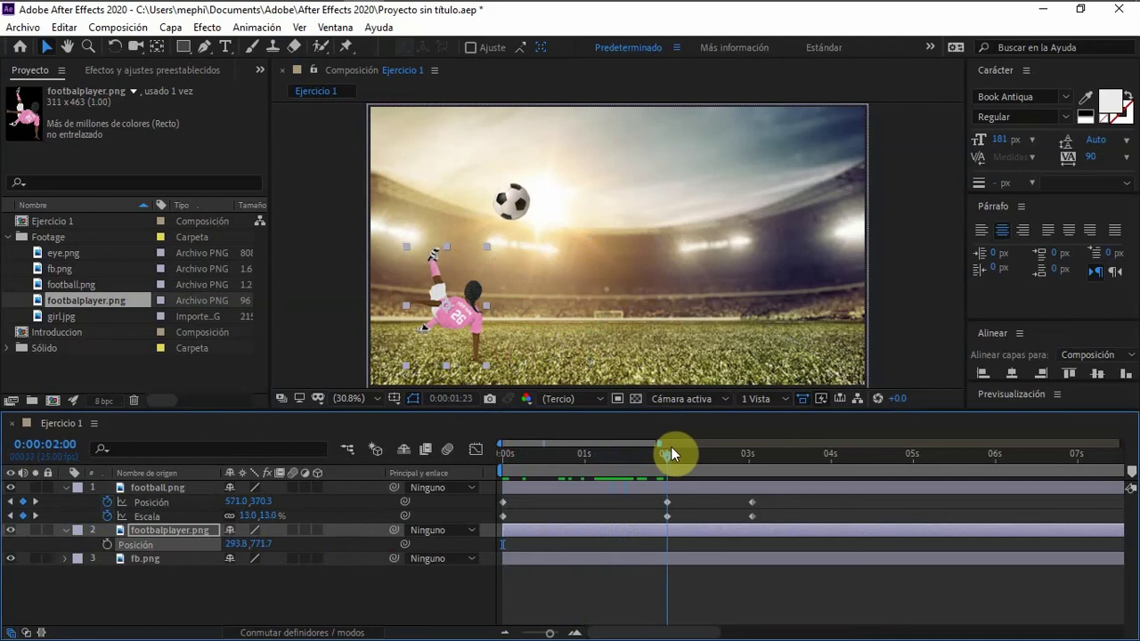
left_click_drag(462, 313, 516, 279)
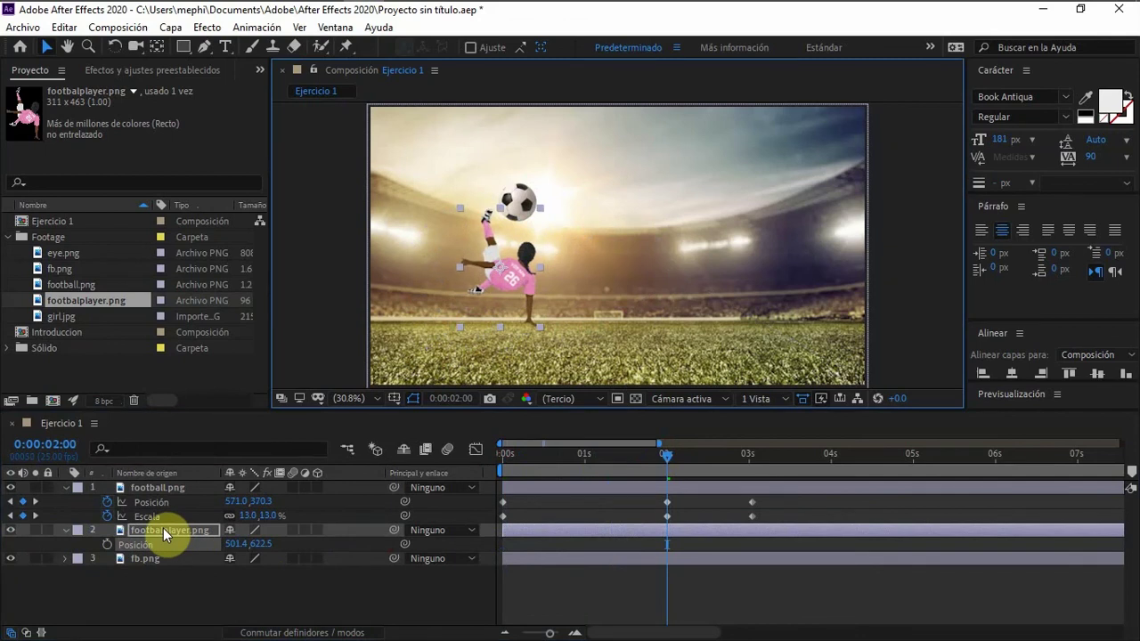
key("shift+s")
left_click(274, 559)
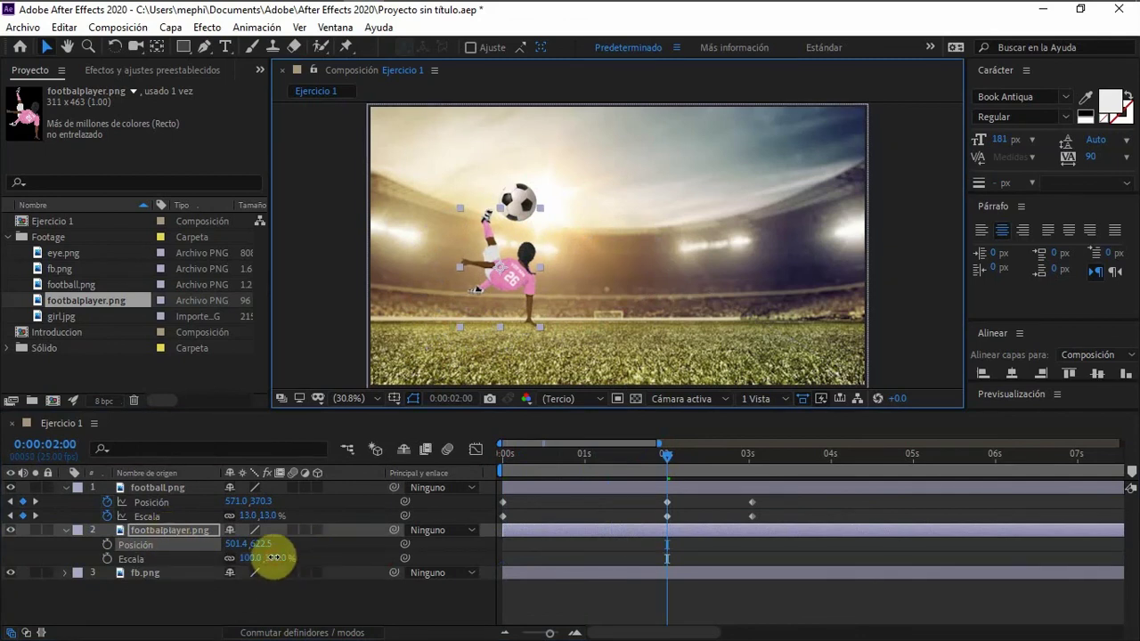
left_click_drag(274, 558, 327, 564)
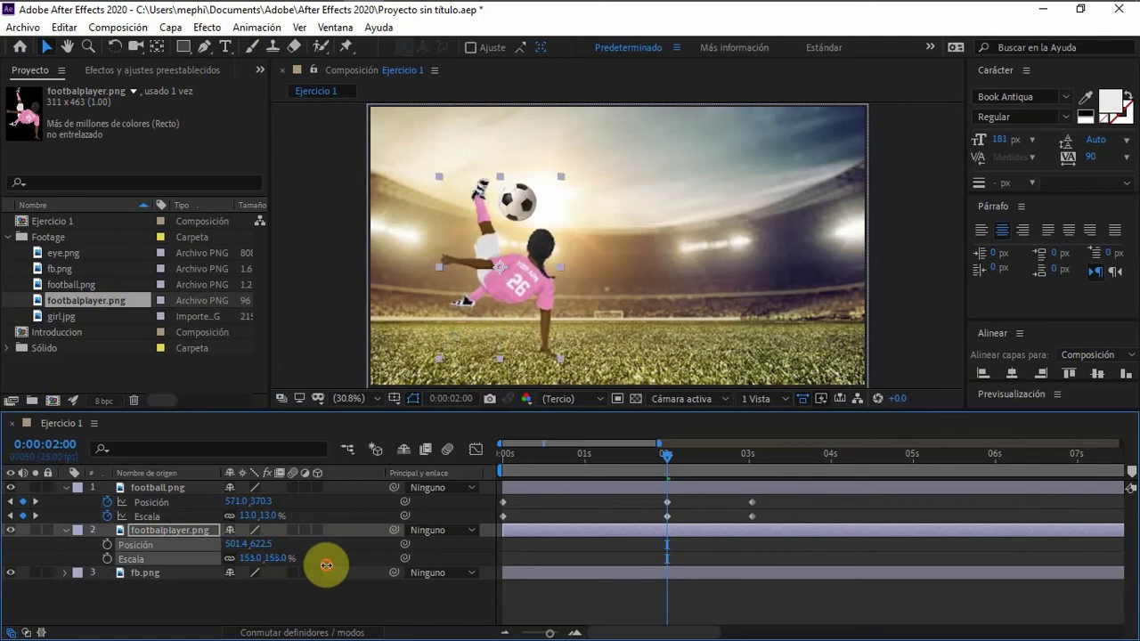
mouse_move(262, 544)
left_mouse_down()
mouse_move(301, 572)
mouse_move(232, 549)
mouse_move(254, 540)
mouse_move(282, 558)
mouse_move(247, 544)
left_mouse_up()
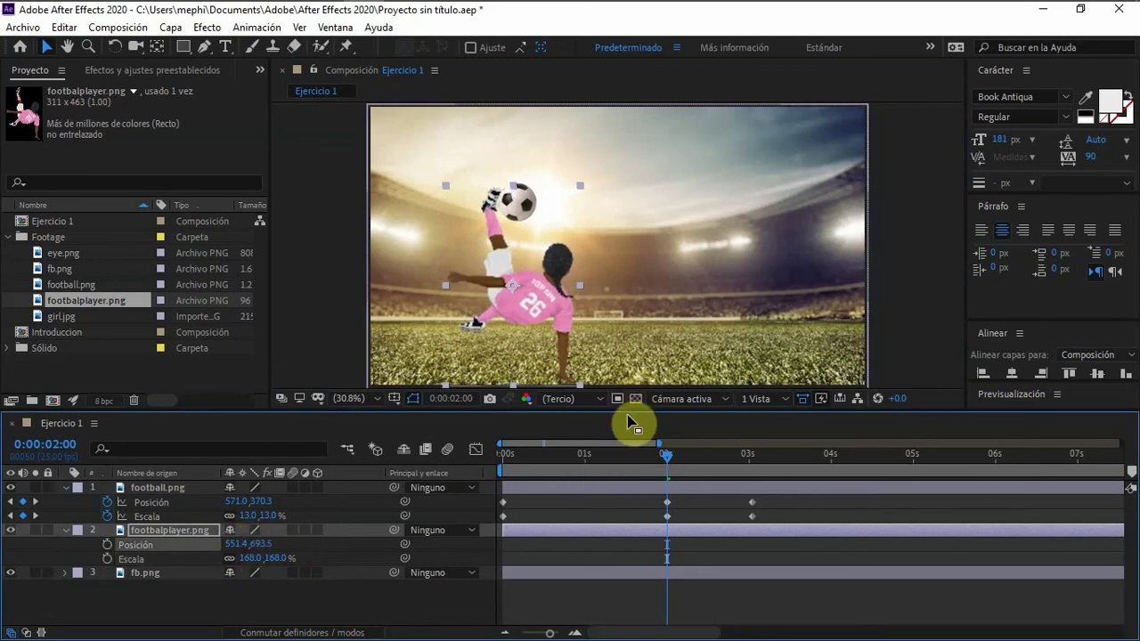
left_click_drag(628, 415, 630, 423)
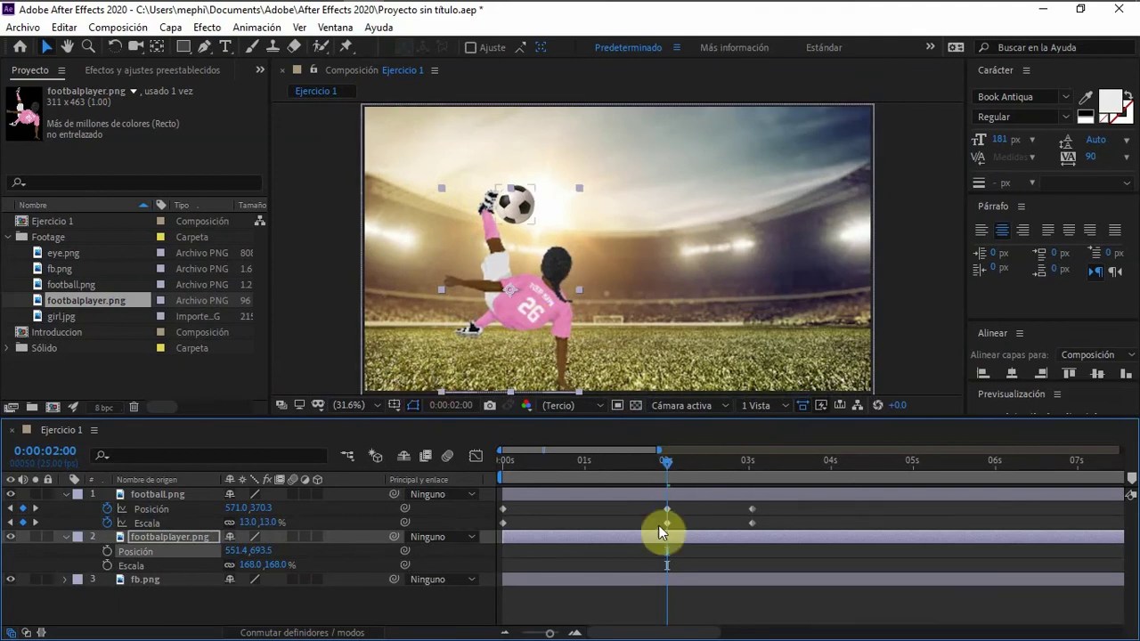
- Scrub the first two seconds to check the ball's path against the player, and return to 0 seconds
key("Home")
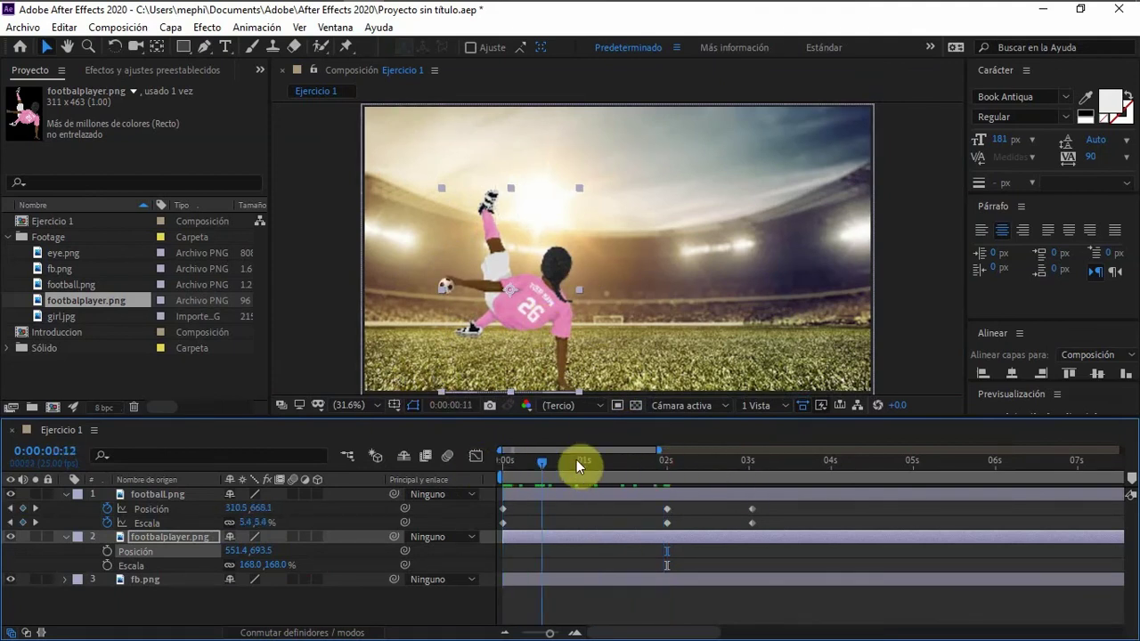
left_click_drag(576, 459, 668, 451)
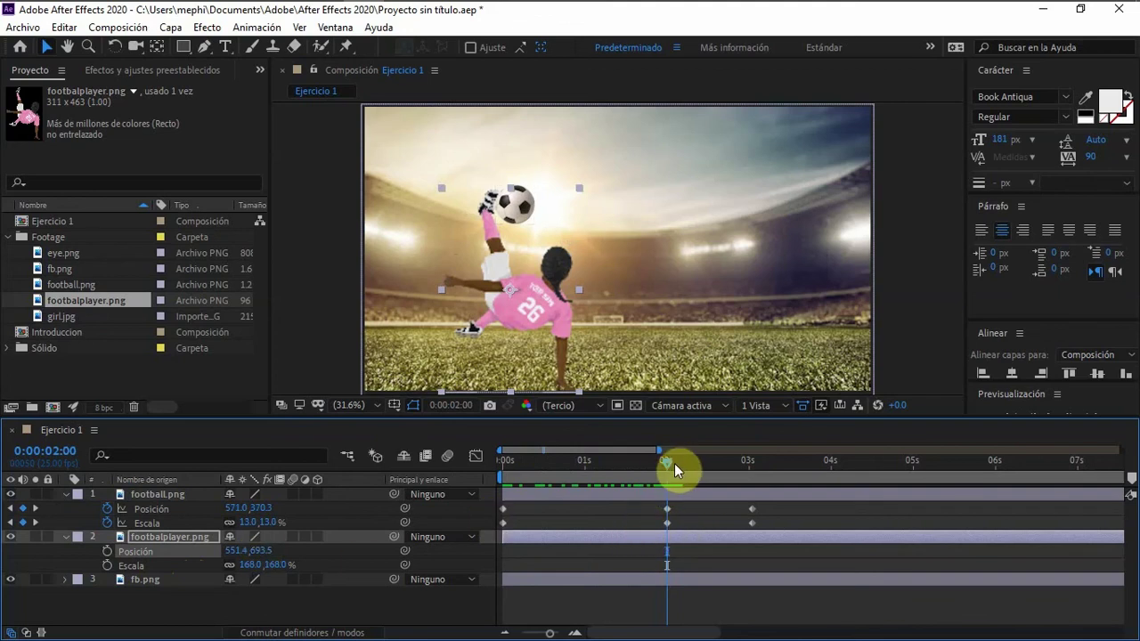
key("Home")
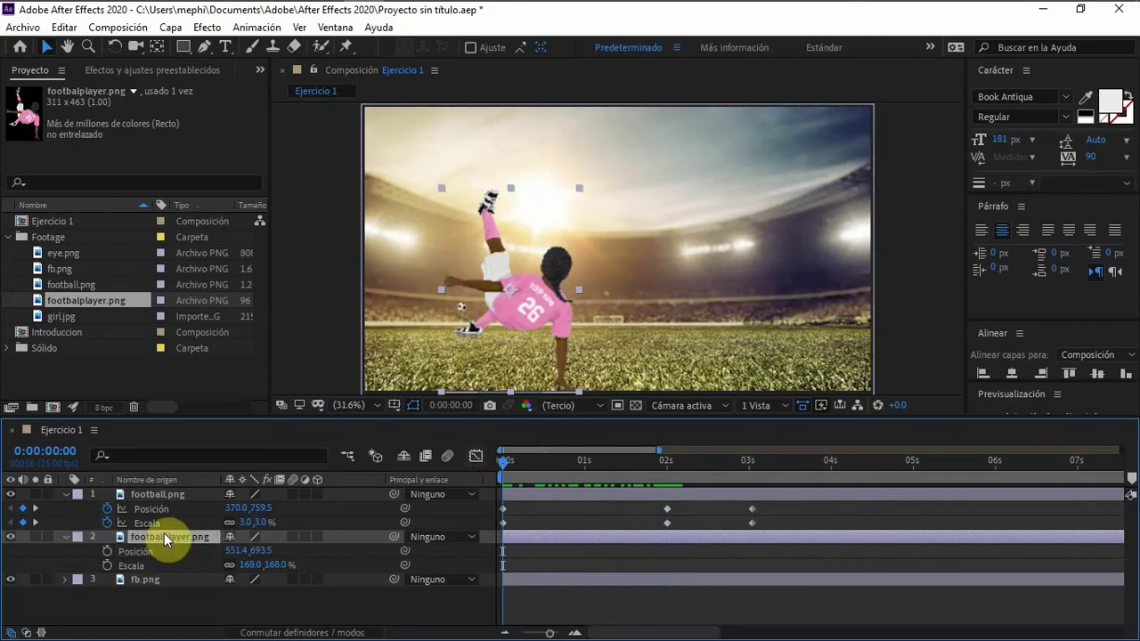
- Try rotating the football player slightly about its central anchor point and reset its rotation to 0°
key("r")
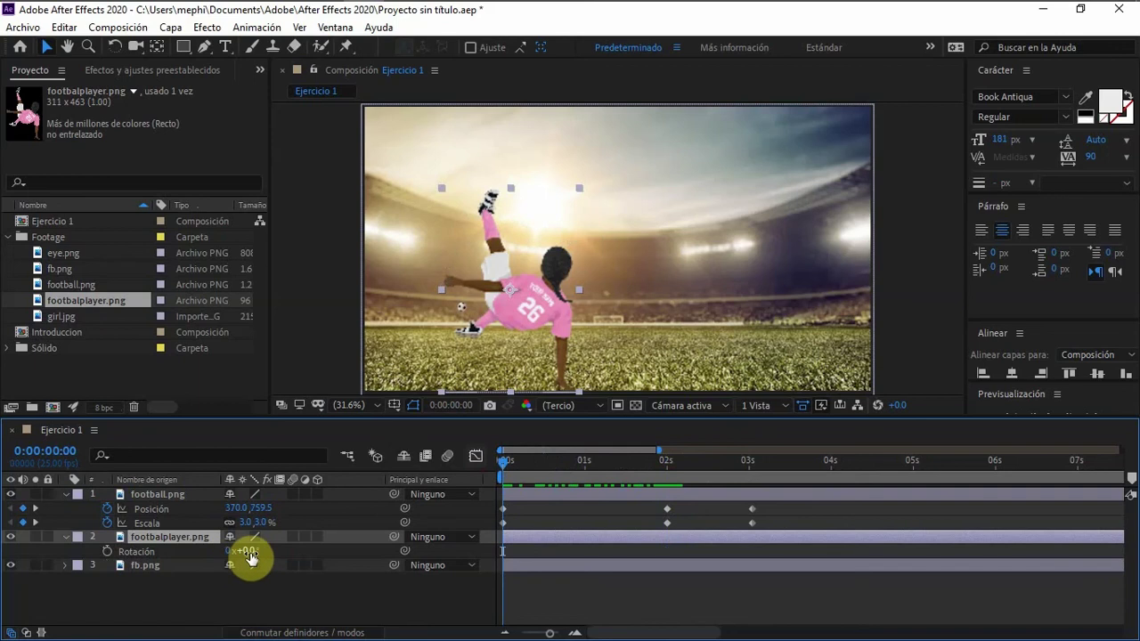
mouse_move(251, 557)
left_mouse_down()
mouse_move(237, 551)
mouse_move(252, 555)
left_mouse_up()
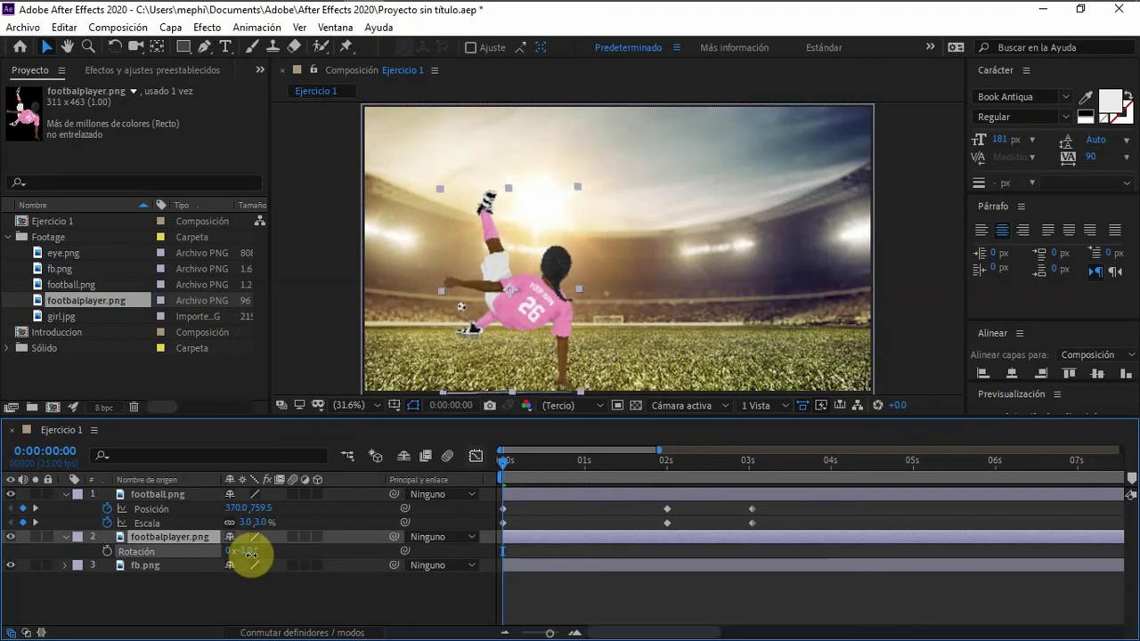
left_click(253, 555)
type("0")
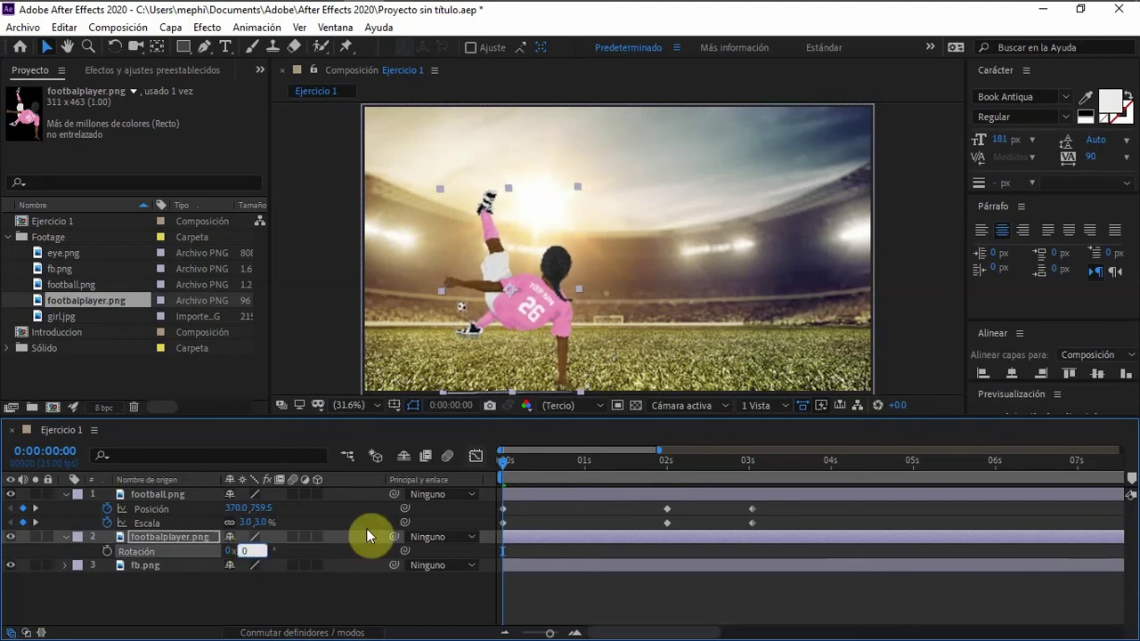
key("Return")
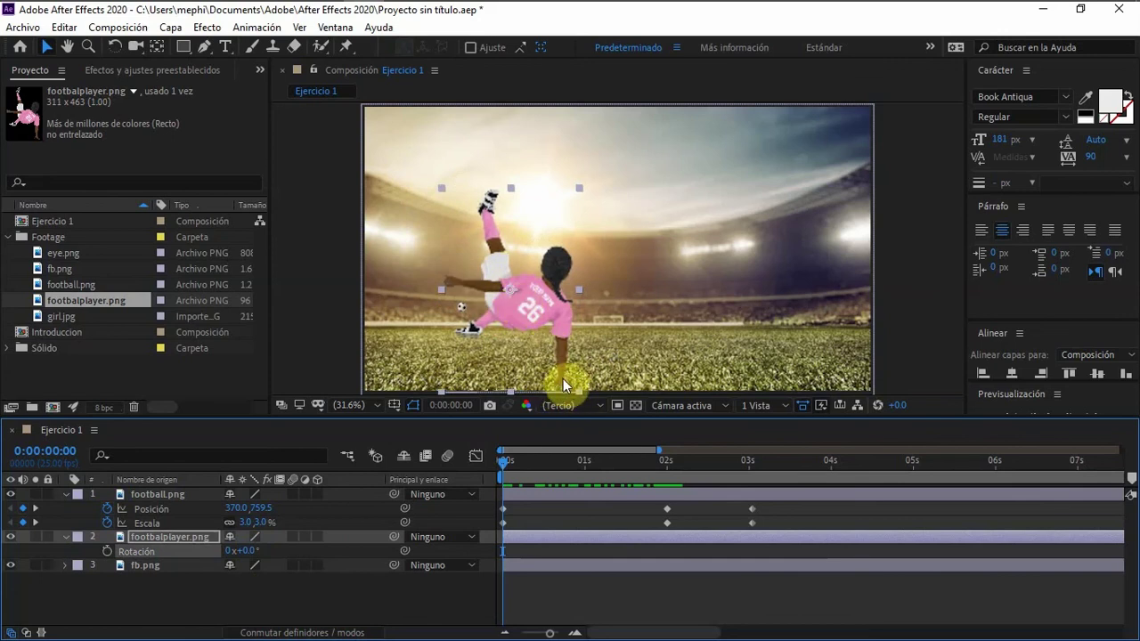
- Move the football player's anchor point to the hand resting on the grass, at about 276.2, 446.8
left_click(151, 540)
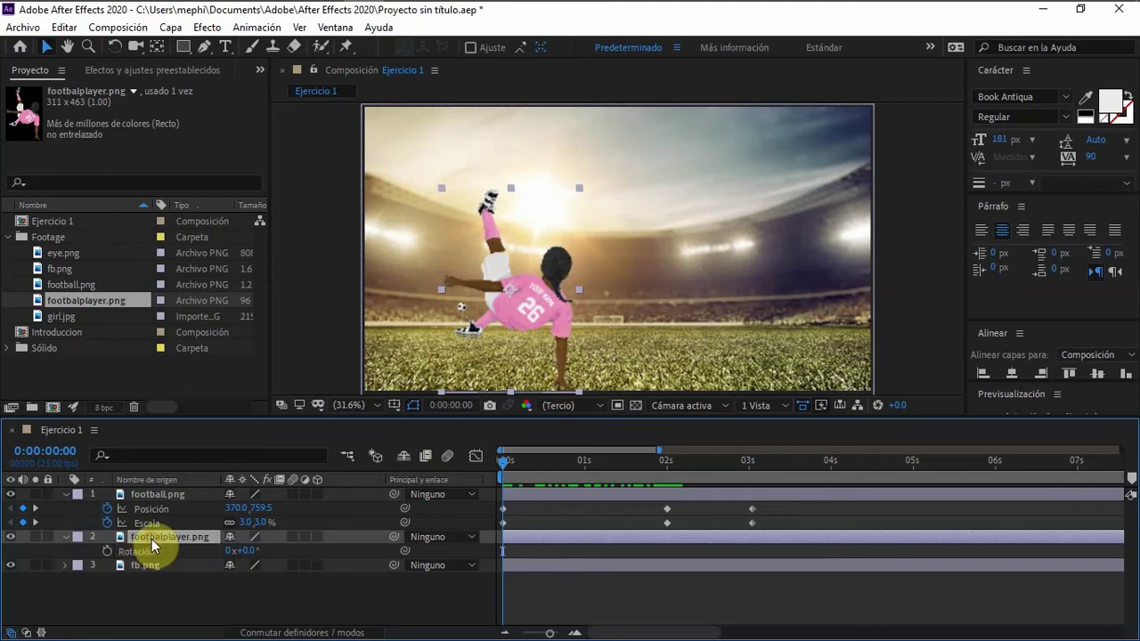
key("a")
mouse_move(257, 559)
left_mouse_down()
mouse_move(287, 549)
mouse_move(266, 558)
left_mouse_up()
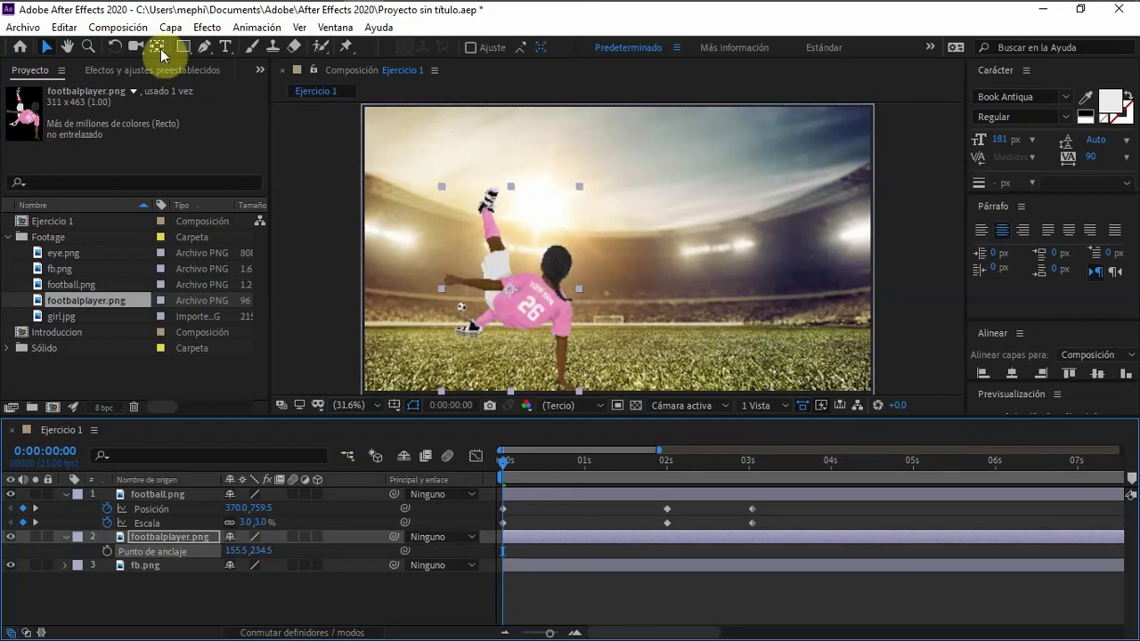
left_click(157, 47)
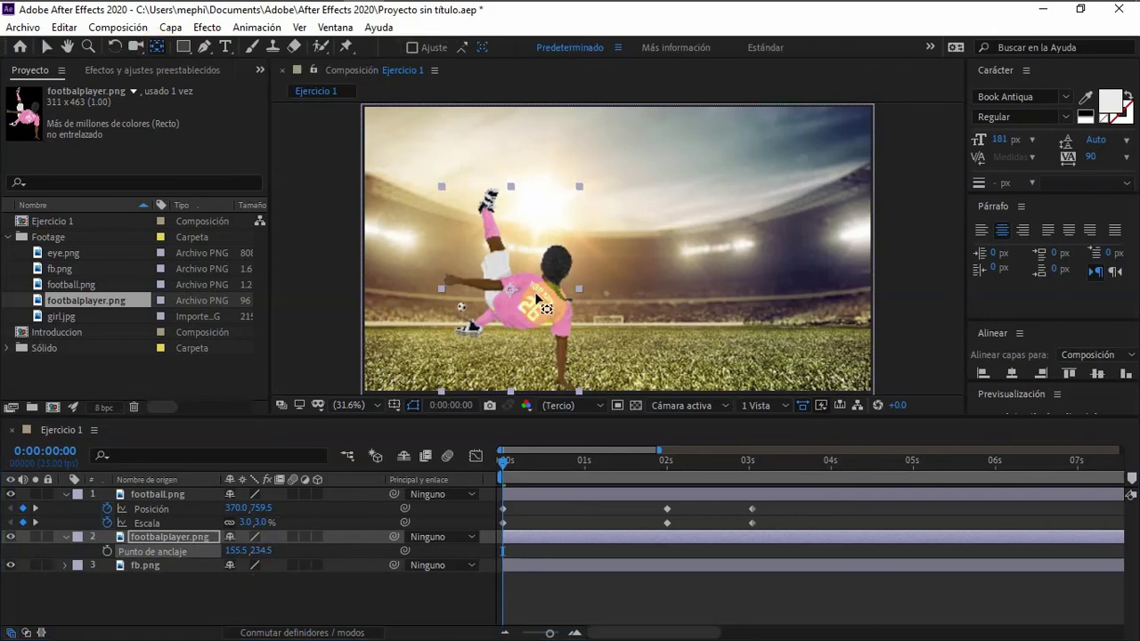
left_click(510, 291)
left_click_drag(511, 291, 568, 381)
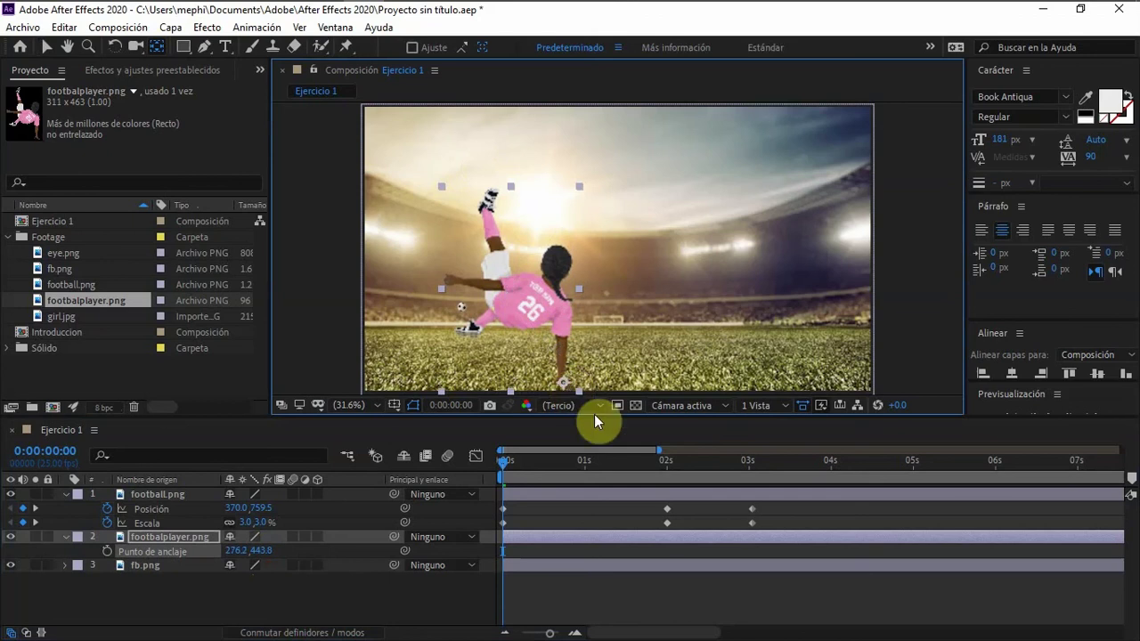
left_click(46, 47)
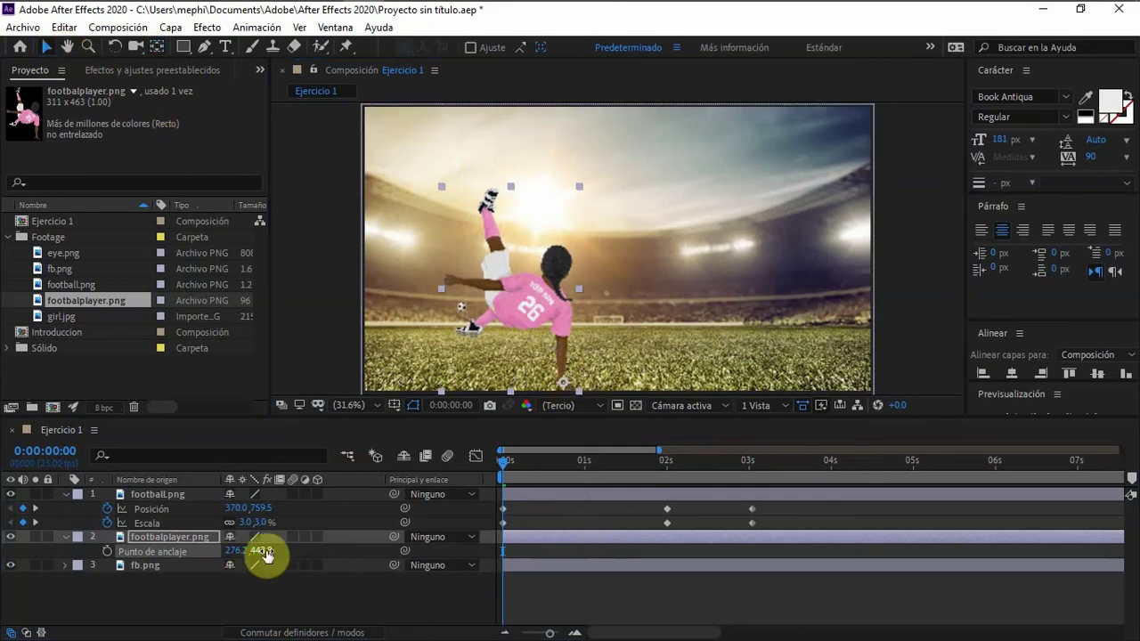
left_click_drag(255, 550, 231, 550)
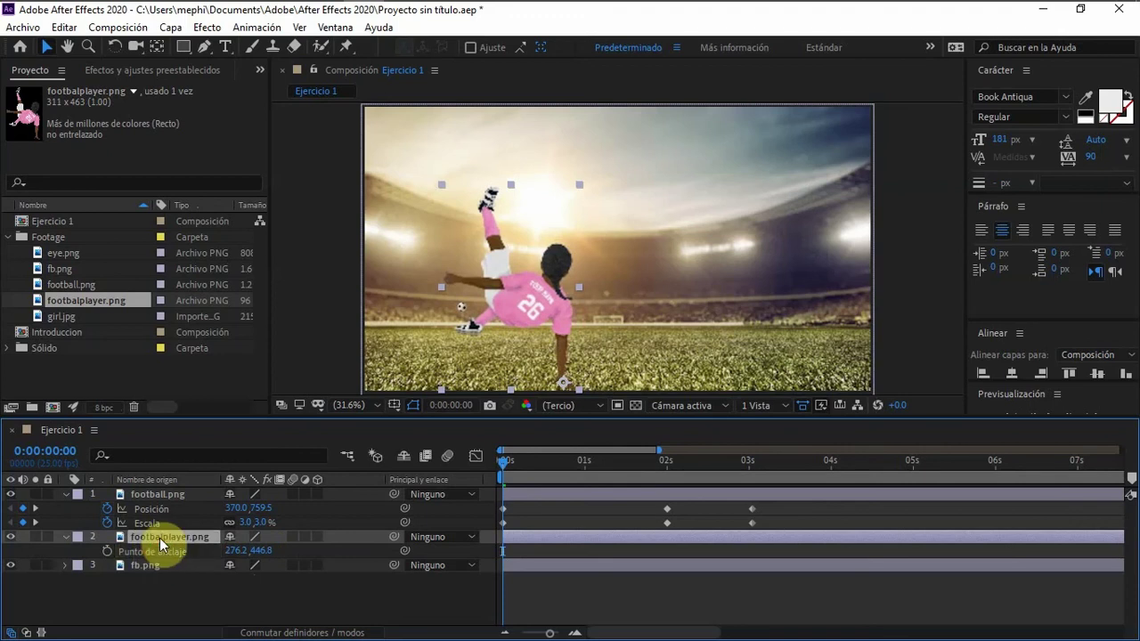
- Keyframe the football player's rotation at -46° at 0 seconds and +1° at 2 seconds
key("r")
left_click_drag(254, 554, 216, 562)
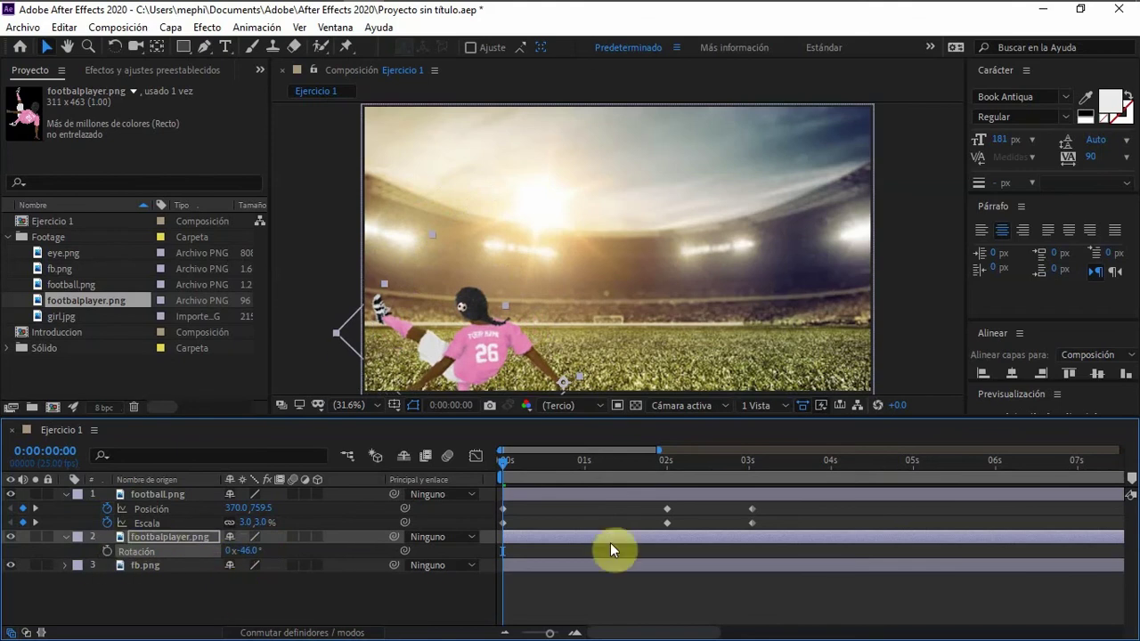
left_click(106, 550)
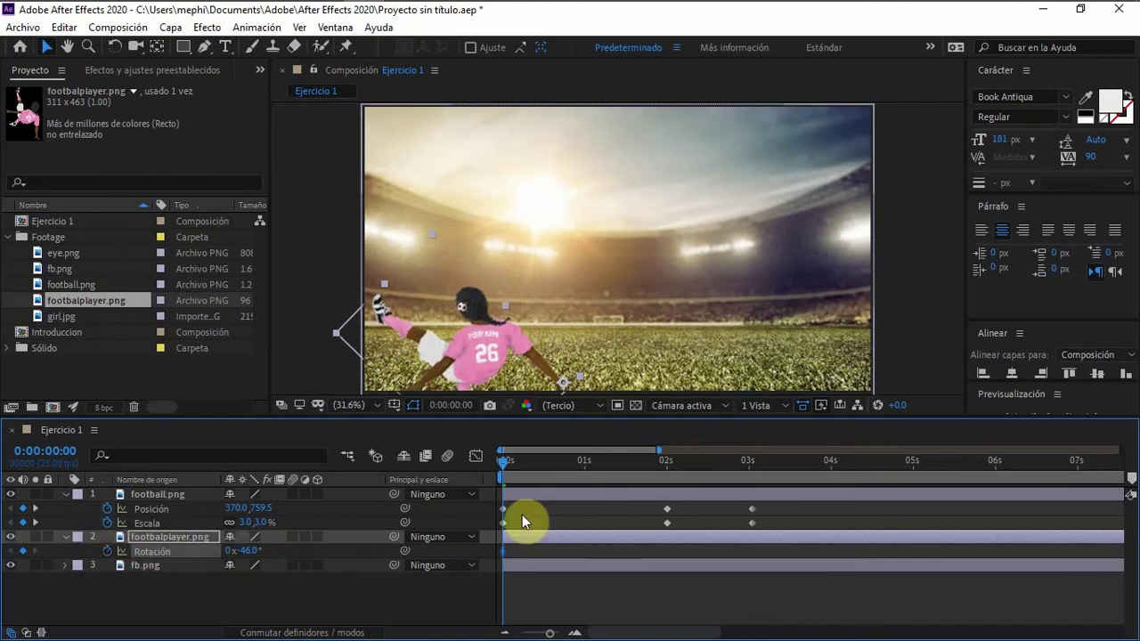
left_click_drag(504, 462, 667, 463)
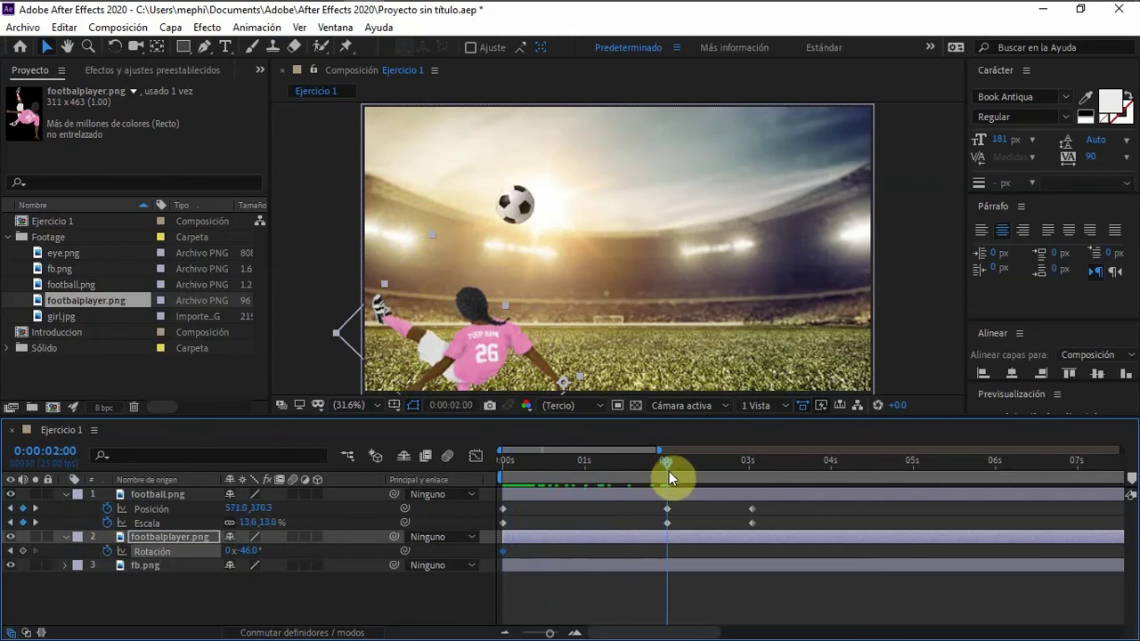
left_click_drag(249, 554, 279, 543)
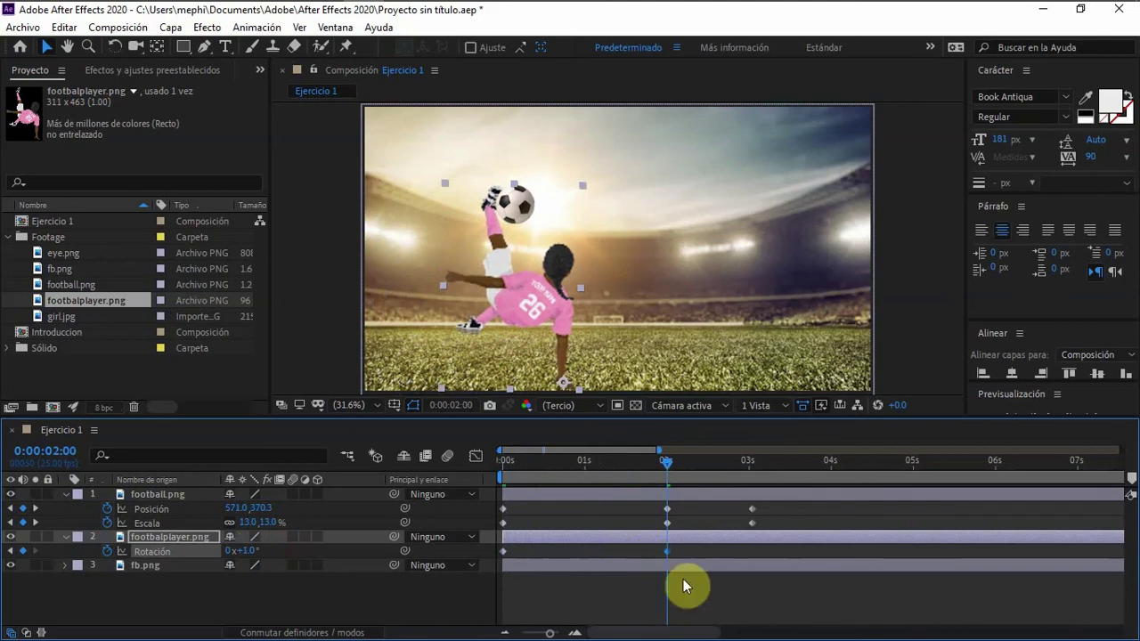
- Play the animation from 0 seconds to check the player's rotating kick against the ball
left_click_drag(665, 462, 450, 453)
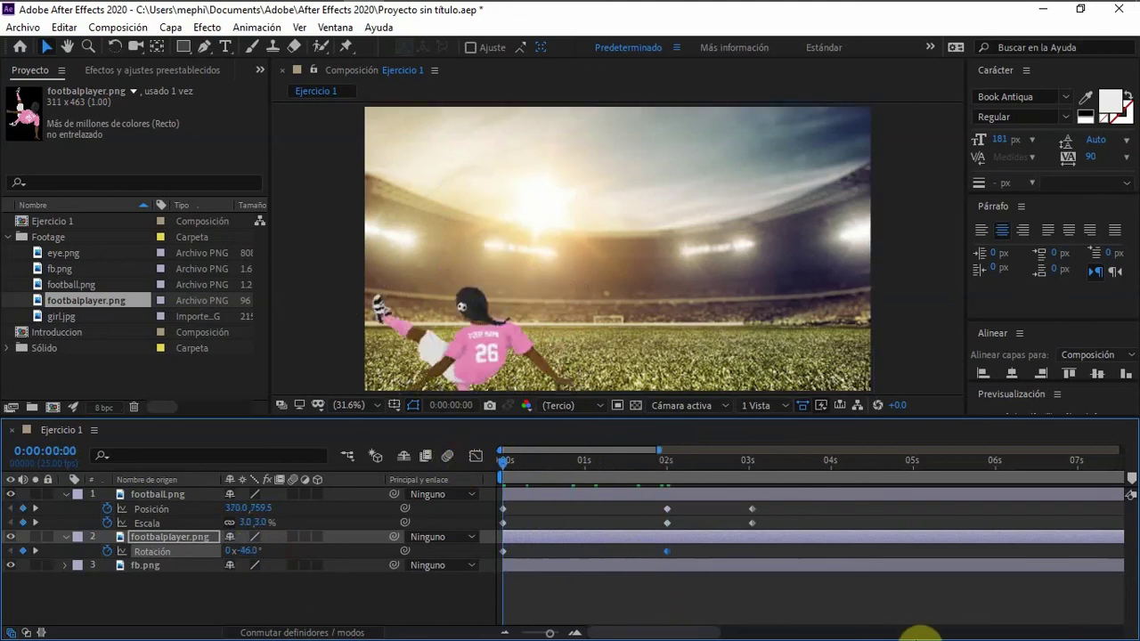
key("space")
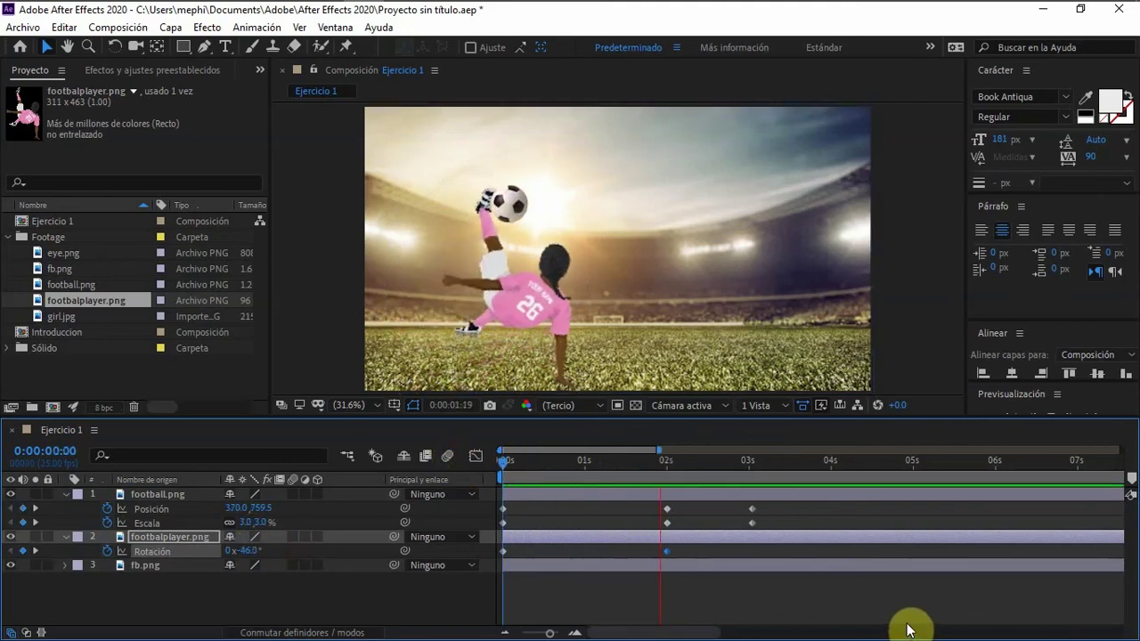
key("space")
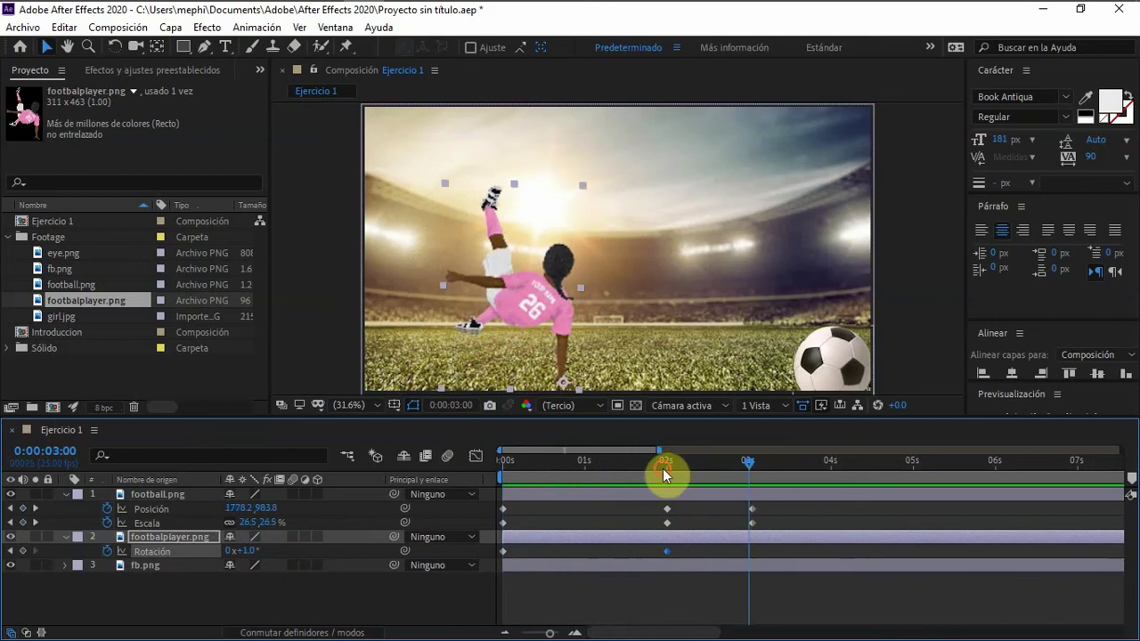
- Move the football's final position keyframe, just after 3 seconds, outside the frame to about 2070.0, 1142.9
left_click(663, 467)
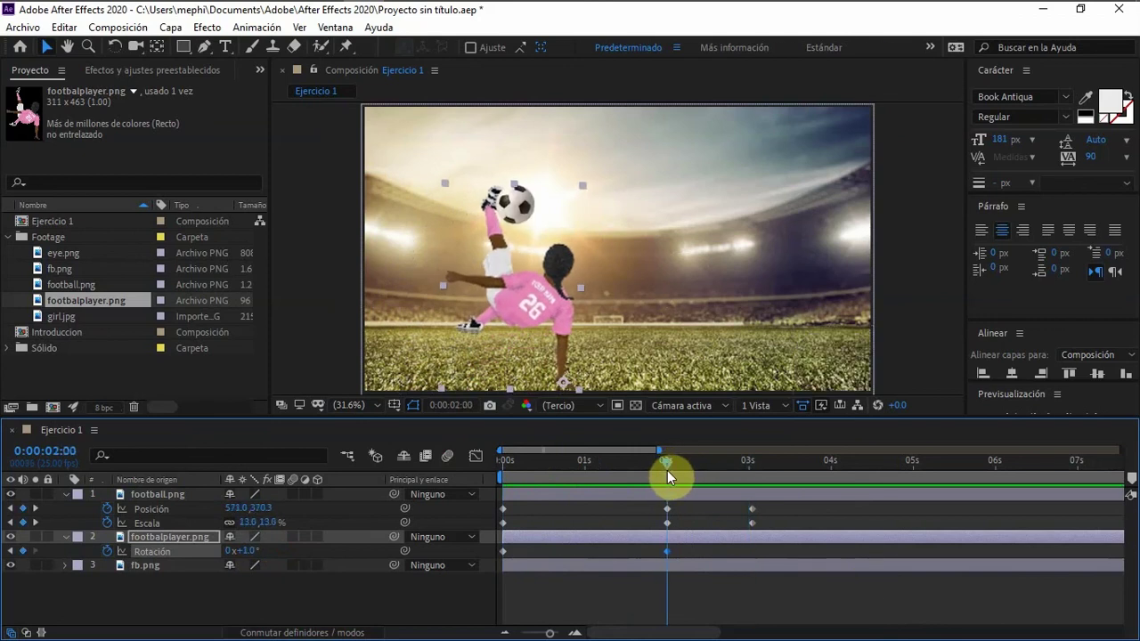
left_click_drag(668, 470, 752, 481)
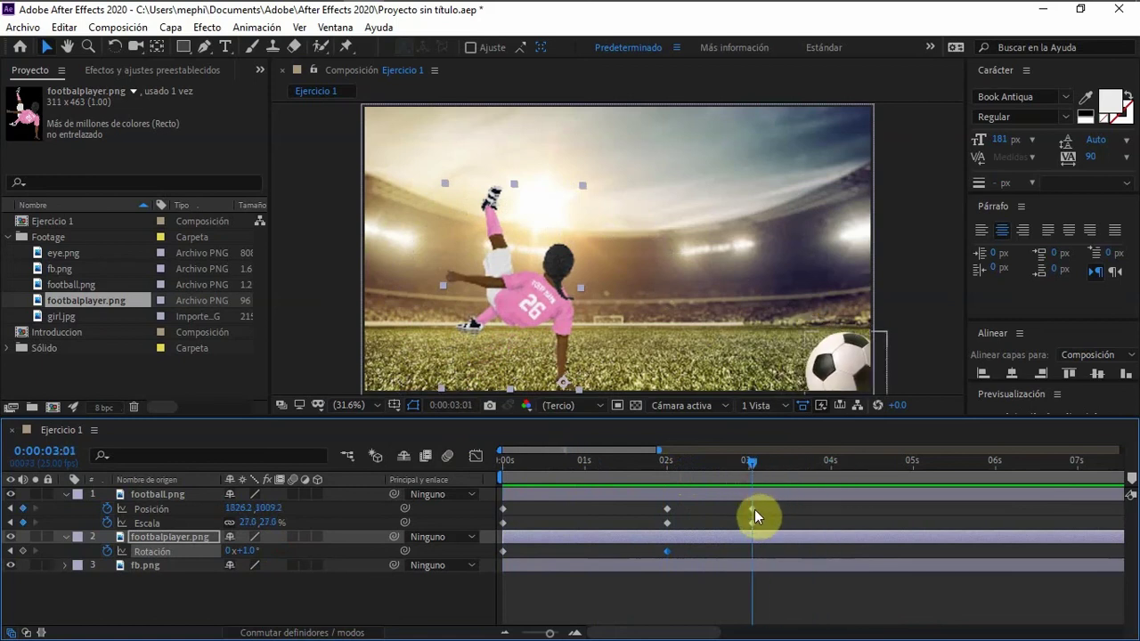
left_click(752, 510)
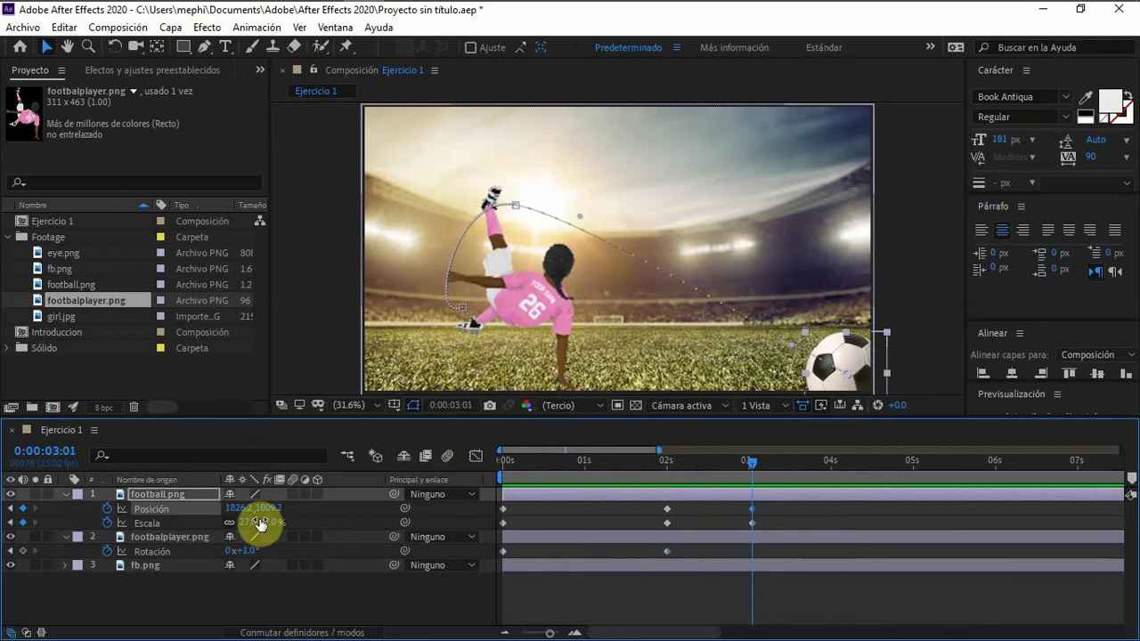
left_click_drag(269, 507, 271, 508)
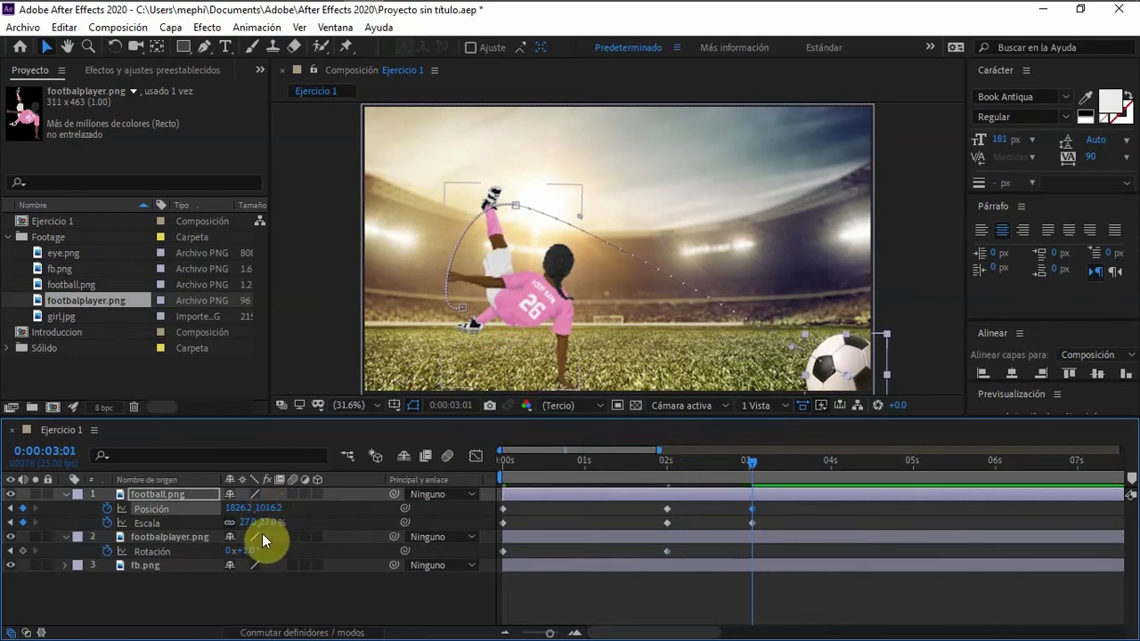
left_click_drag(845, 374, 910, 411)
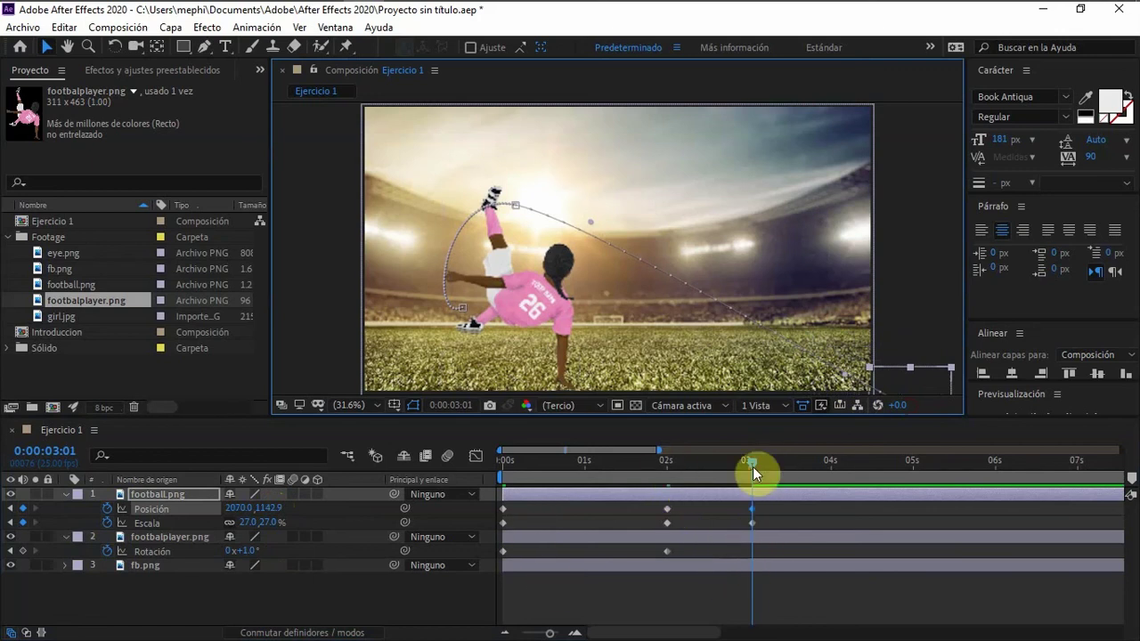
- Keyframe the football player's rotation at +71° at 4 seconds
left_click_drag(753, 467, 832, 473)
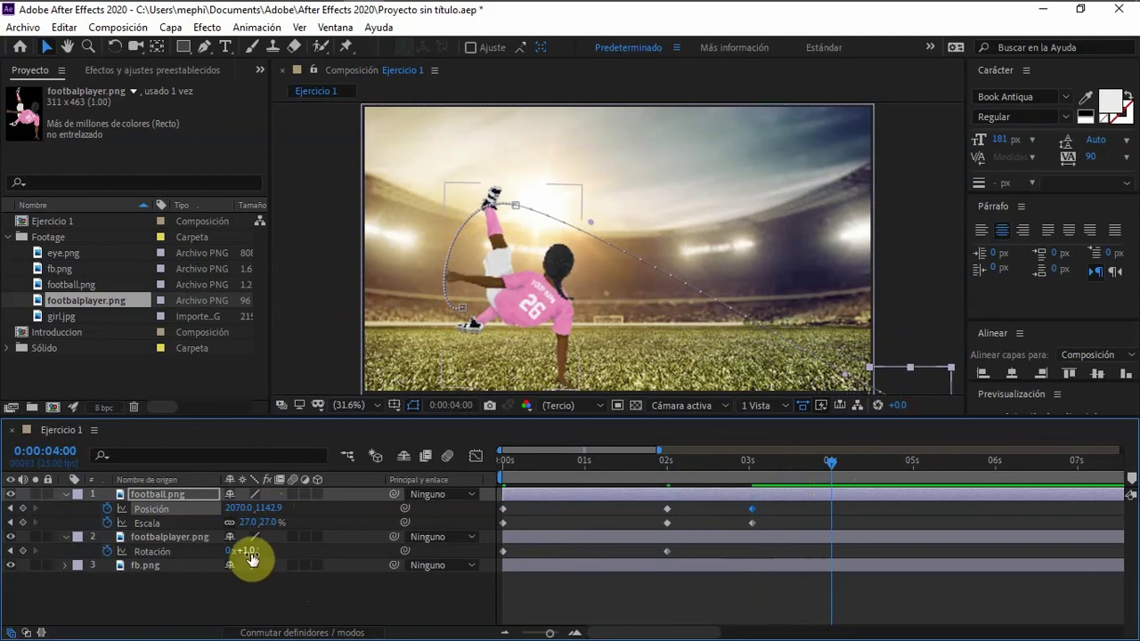
left_click_drag(252, 552, 304, 549)
left_click(303, 549)
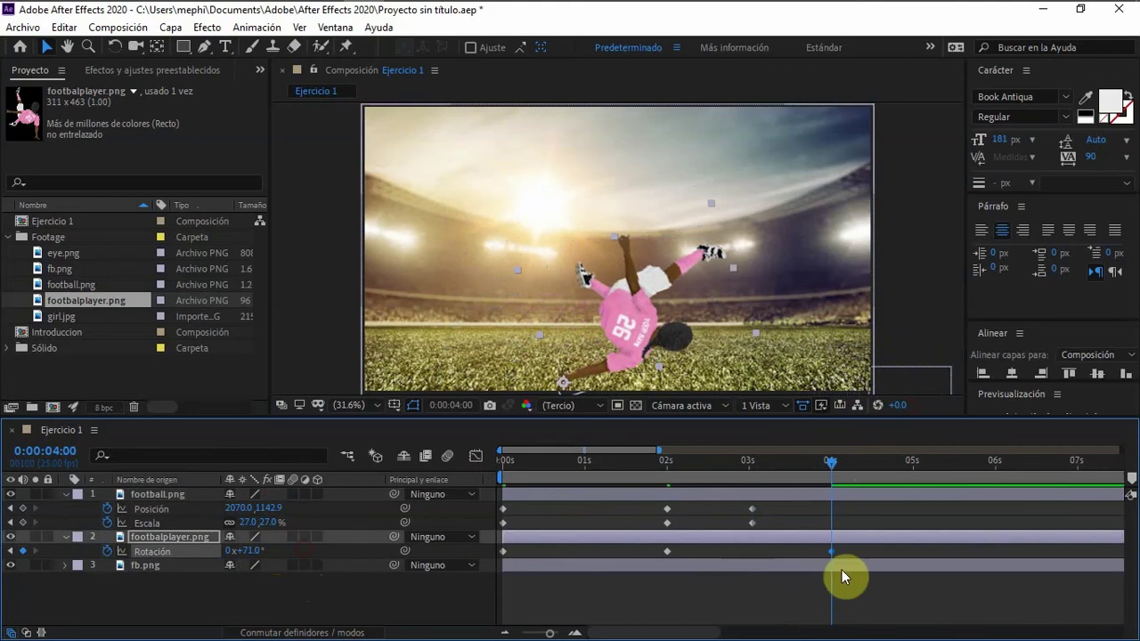
- Play the animation from 0 seconds to check how the player's rotation continues up to 4 seconds
left_click(502, 463)
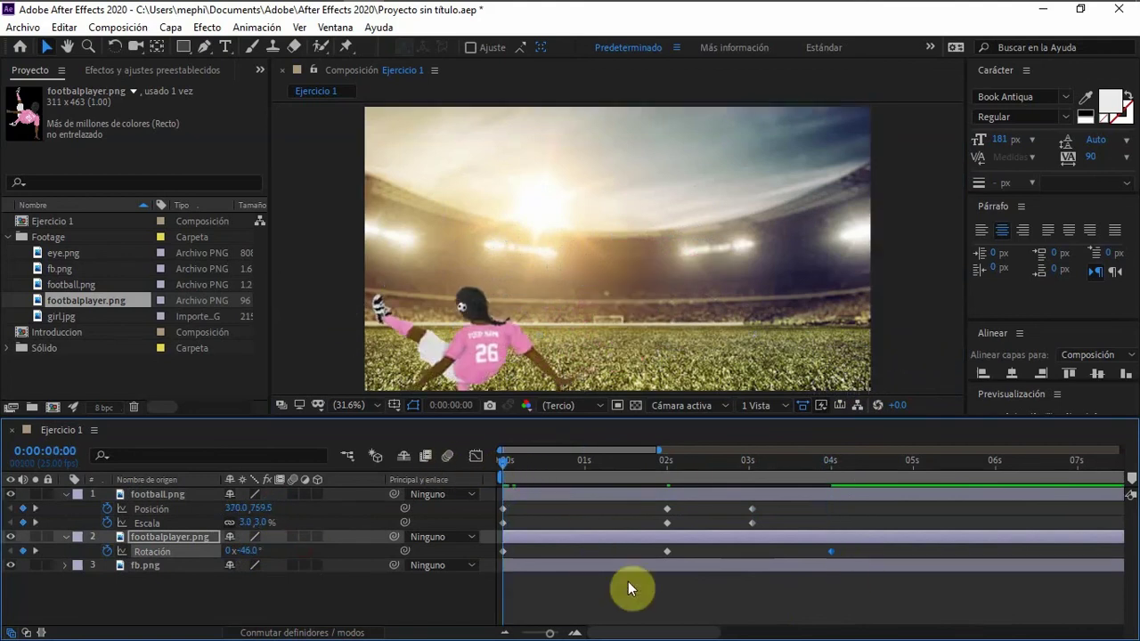
key("space")
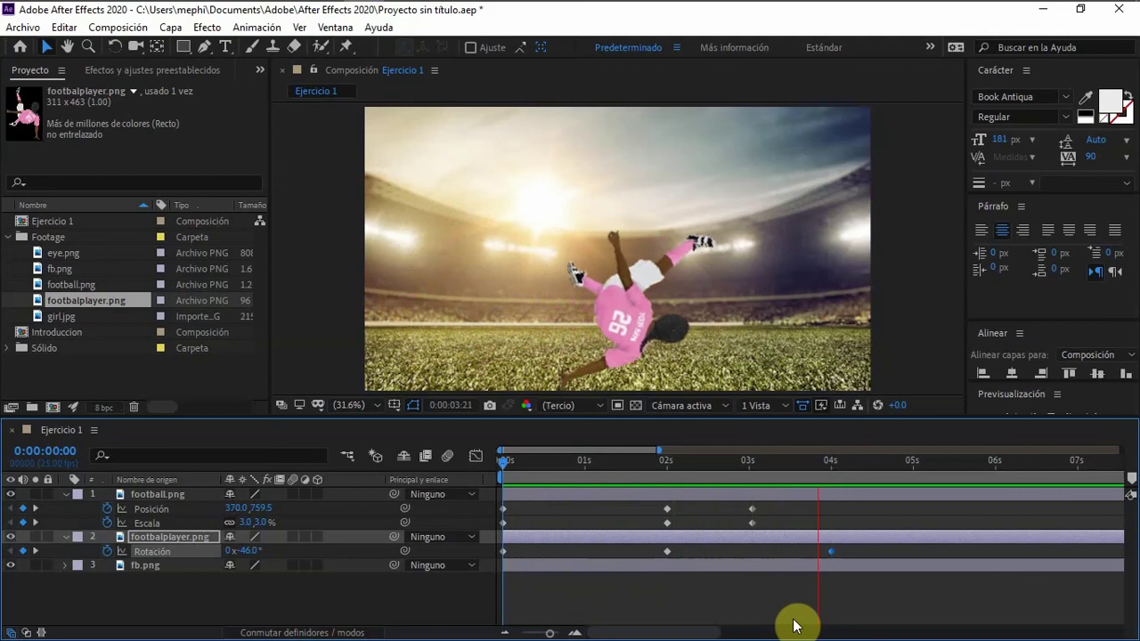
left_click(860, 465)
left_click_drag(858, 469, 829, 466)
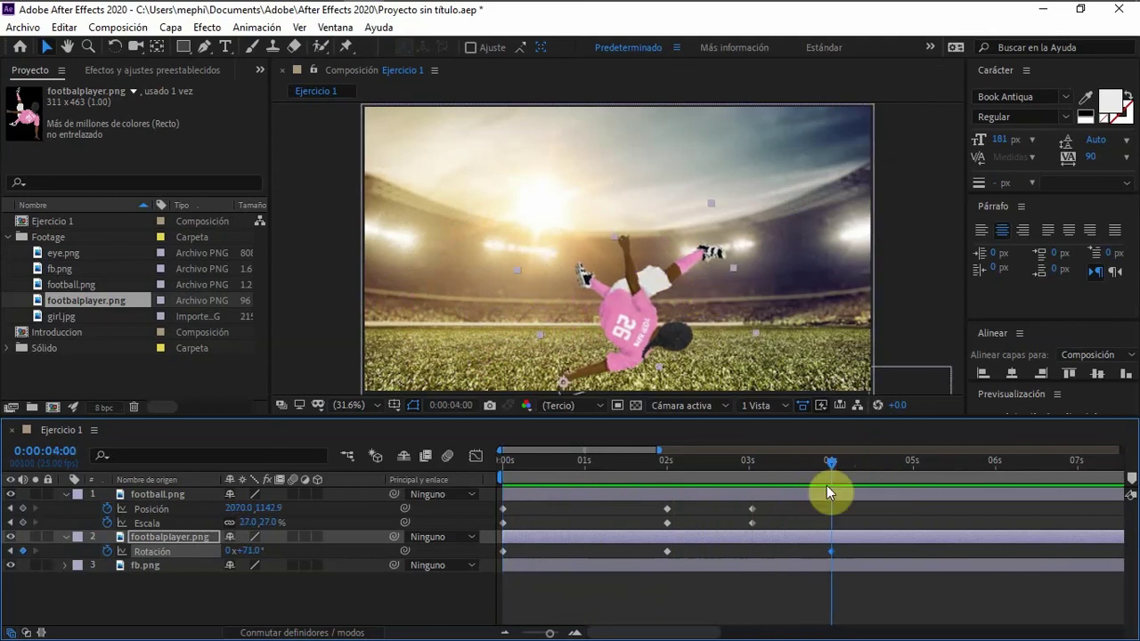
- Adjust the football player's rotation keyframe at 2 seconds to 0° so the foot meets the ball
left_click_drag(830, 458, 667, 460)
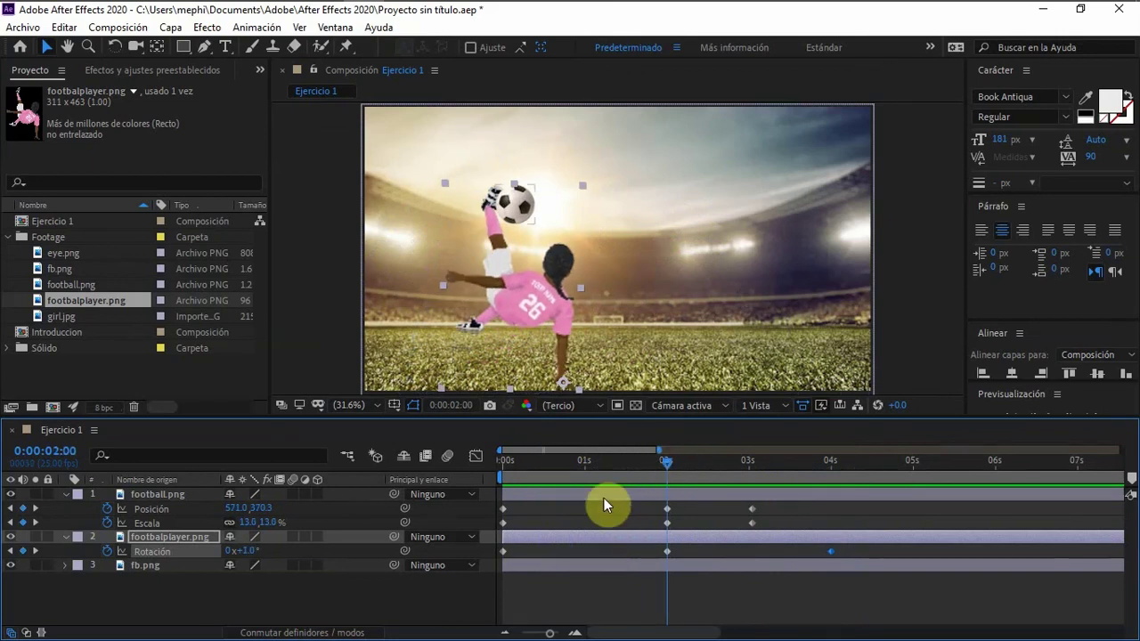
left_click(667, 553)
mouse_move(250, 550)
left_mouse_down()
mouse_move(300, 580)
mouse_move(249, 550)
left_mouse_up()
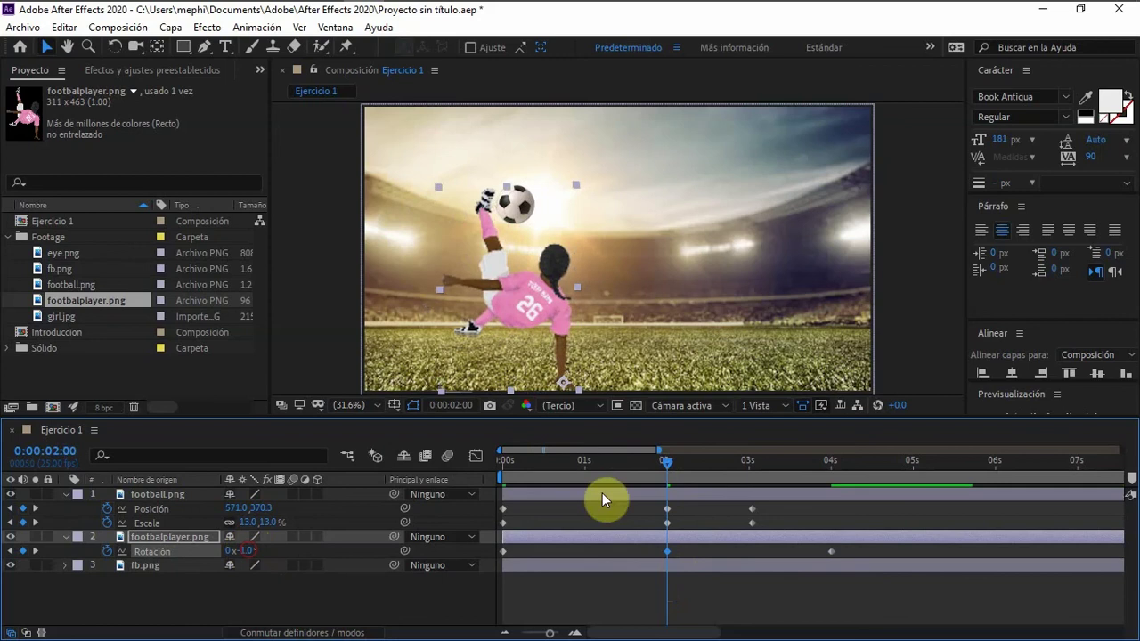
left_click_drag(542, 458, 665, 462)
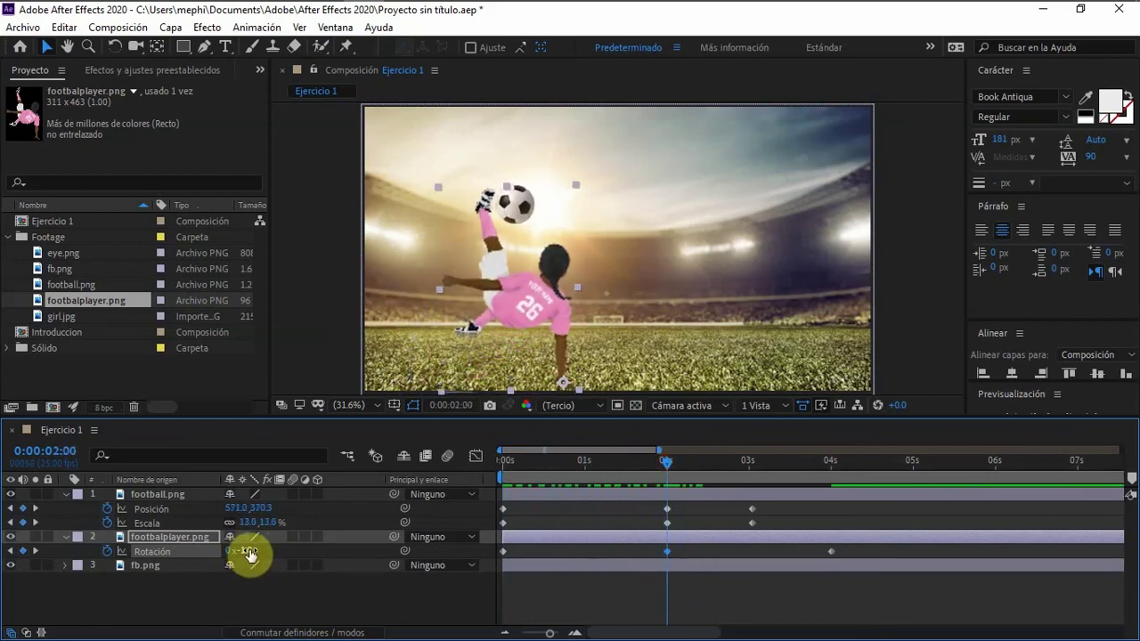
left_click_drag(246, 549, 251, 550)
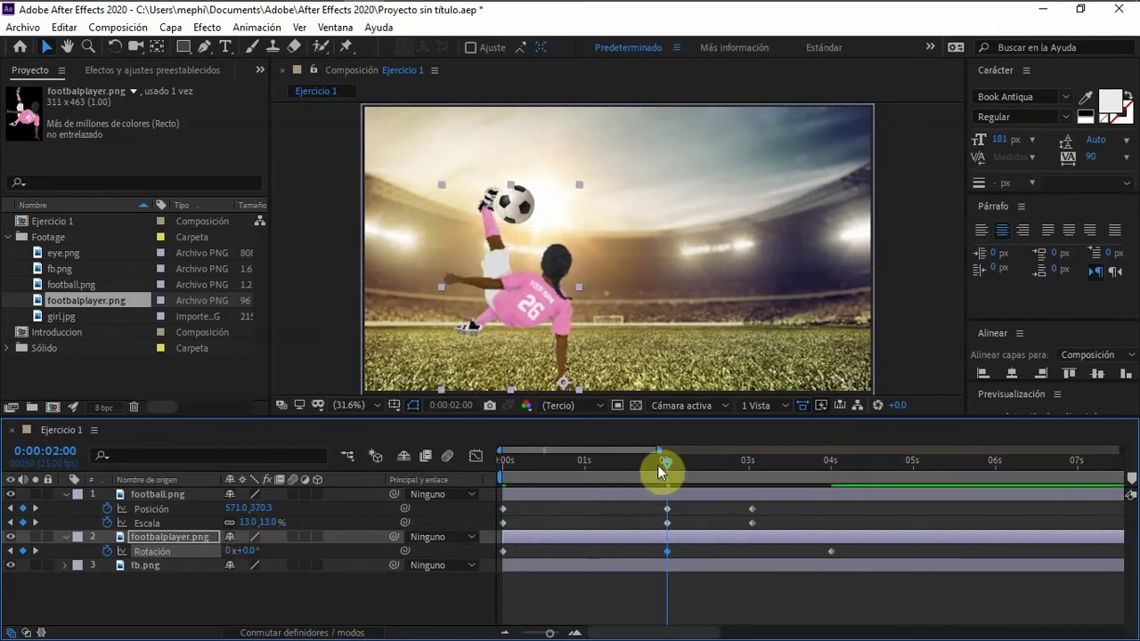
- Play the animation from the start to check the adjusted kick at 2 seconds
left_click_drag(663, 462, 466, 461)
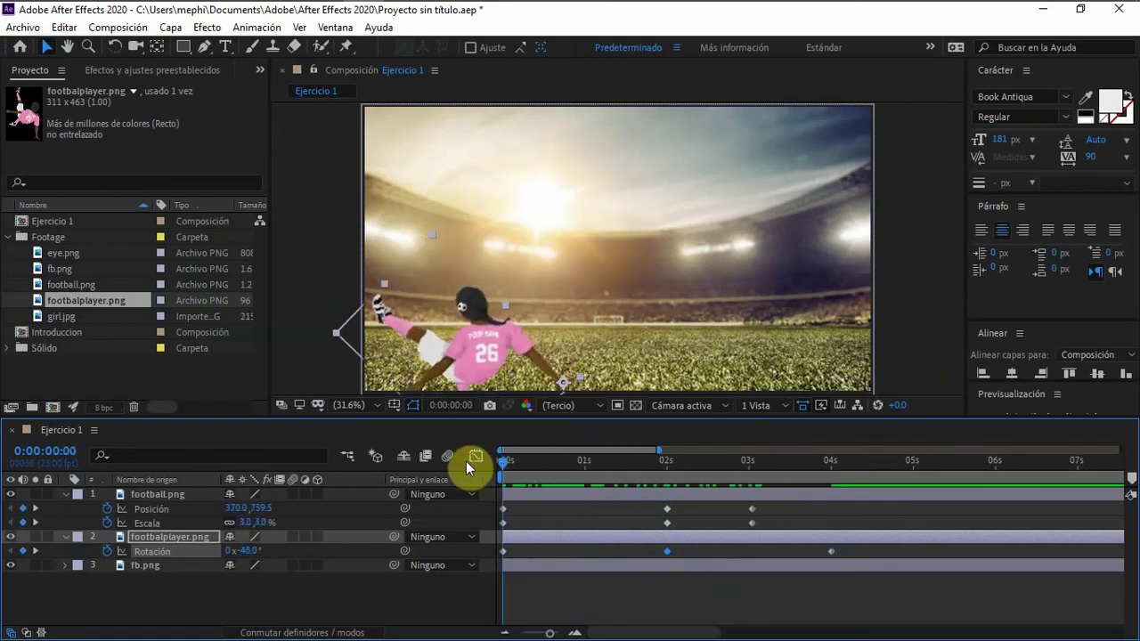
key("space")
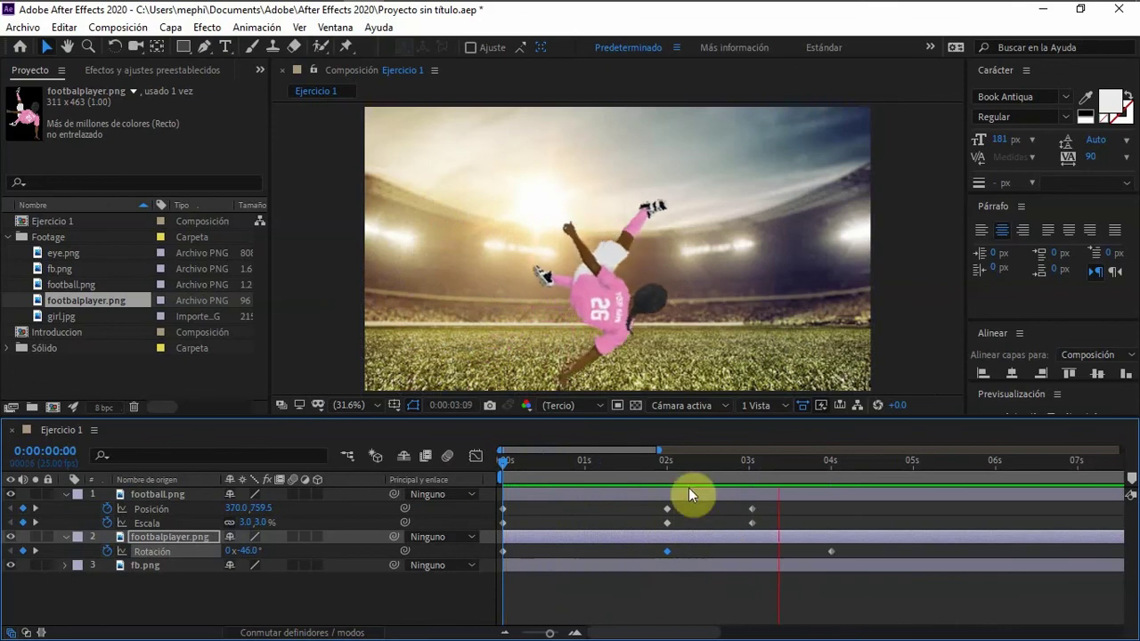
left_click(658, 463)
- Reduce the football player's scale to 151%, judging the size at the 2-second contact with the ball
left_click_drag(658, 466, 669, 465)
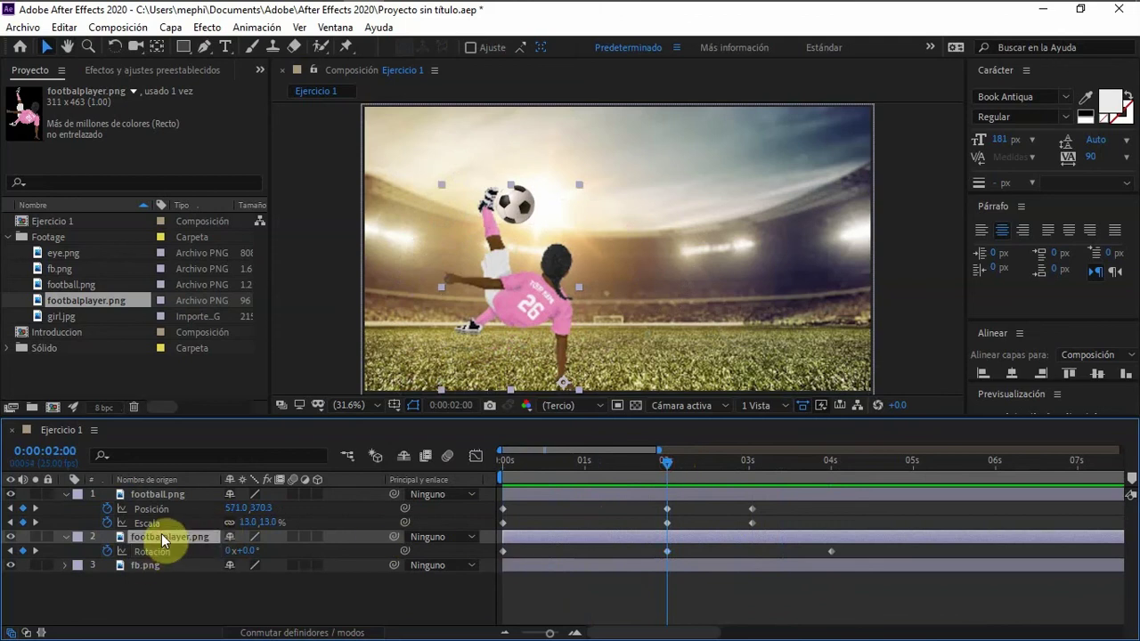
key("Return")
key("s")
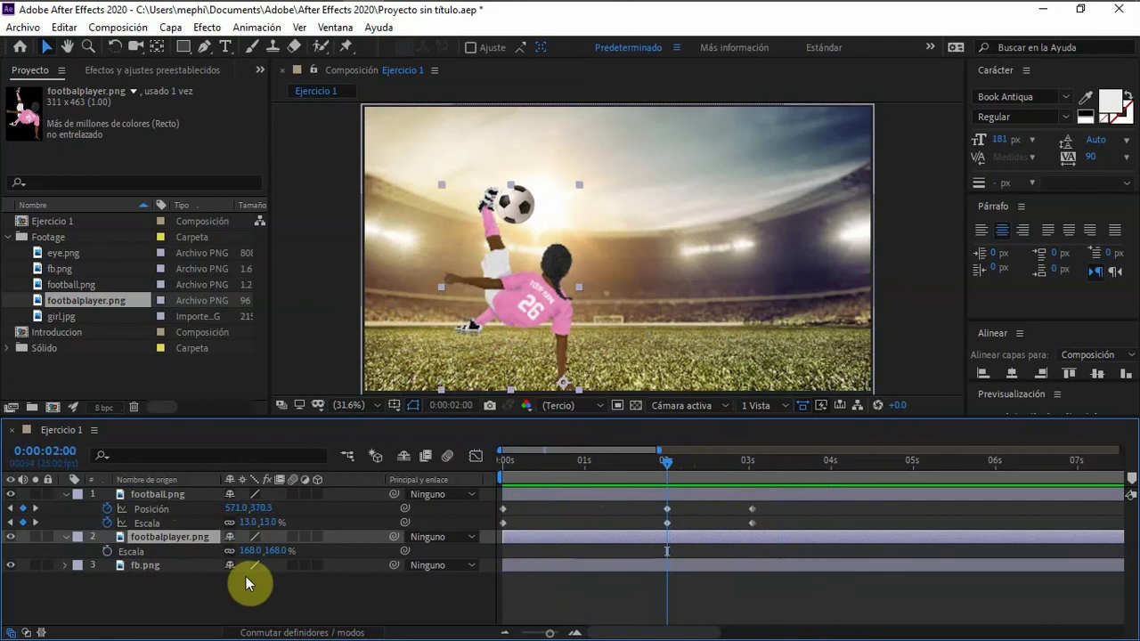
left_click_drag(276, 551, 270, 559)
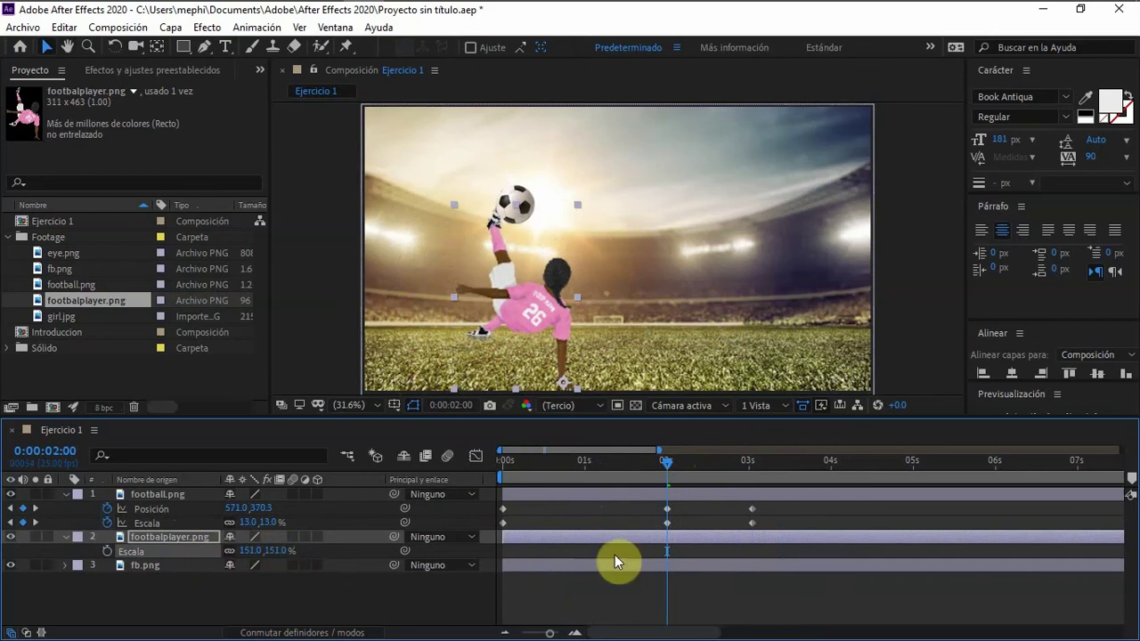
- At 2 seconds, move the football beside the player's foot at about 599.5, 421.0 and set its scale to 10%
mouse_move(669, 469)
left_mouse_down()
mouse_move(503, 468)
mouse_move(676, 467)
mouse_move(665, 472)
left_mouse_up()
left_click(667, 509)
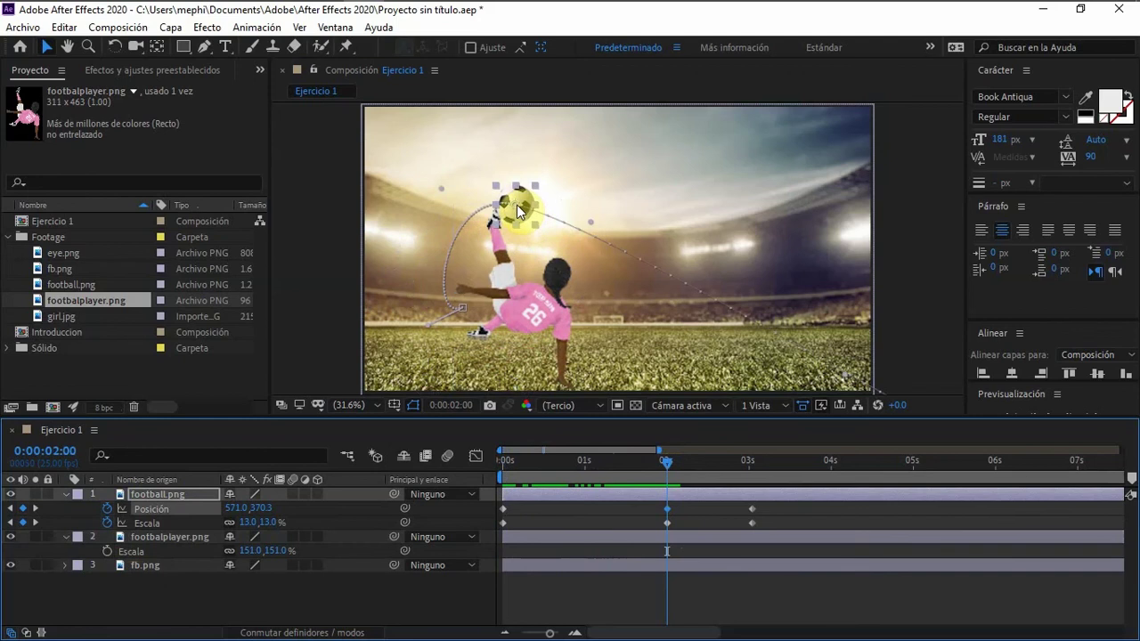
left_click_drag(517, 204, 526, 217)
left_click(241, 554)
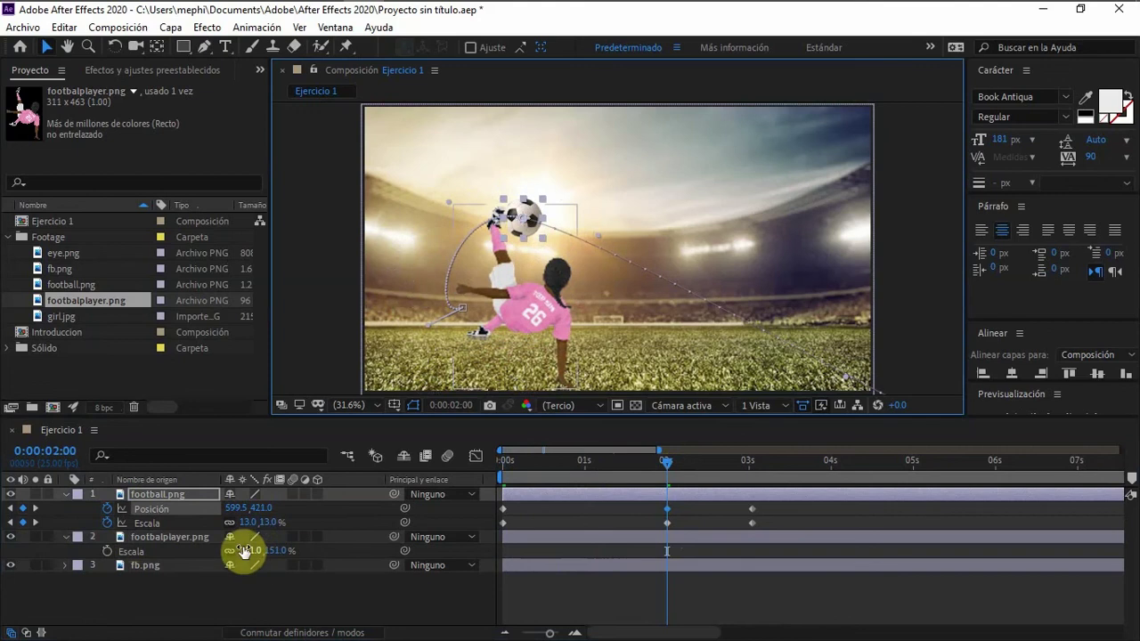
left_click(251, 523)
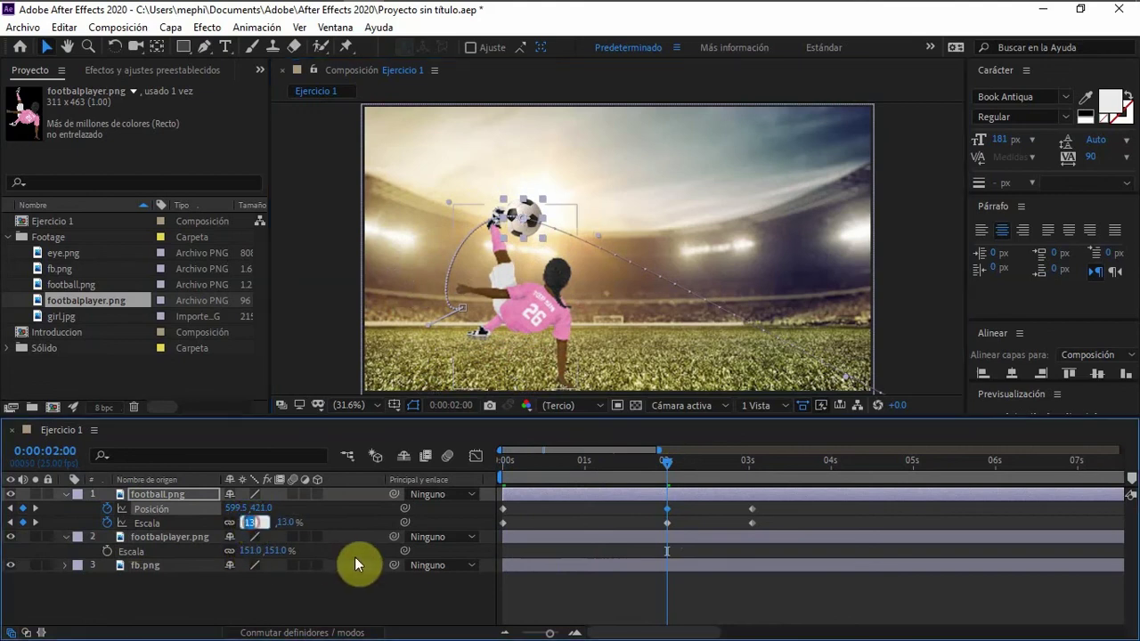
type("10")
key("Return")
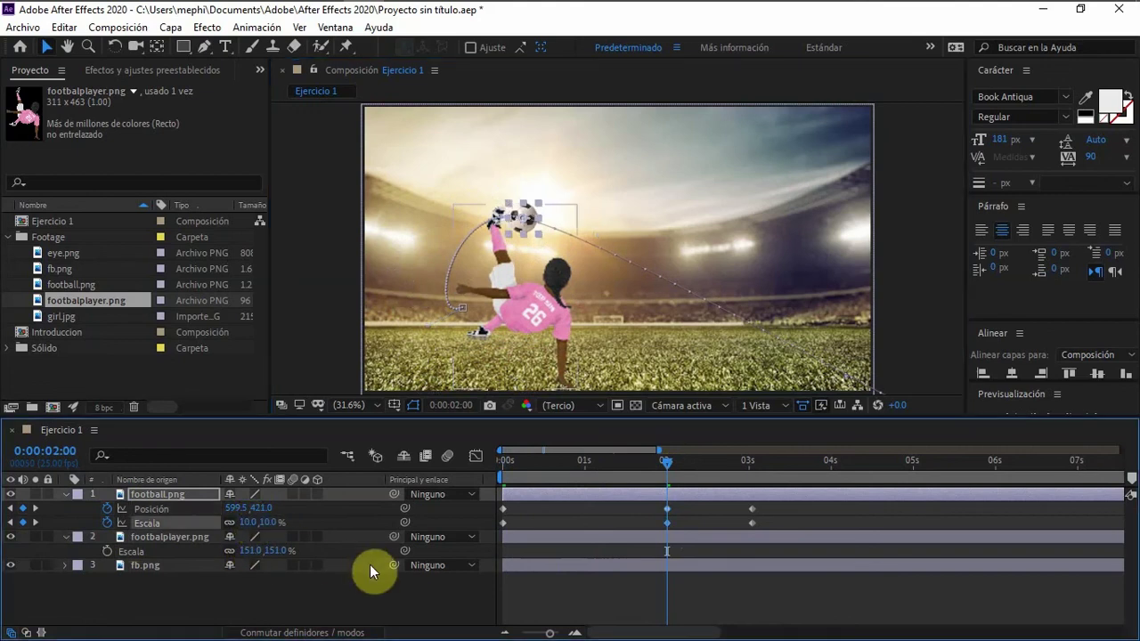
left_click_drag(666, 463, 667, 464)
- Shift the football player's position to about 772.1, 1034.1 at the 2-second contact frame
left_click(161, 537)
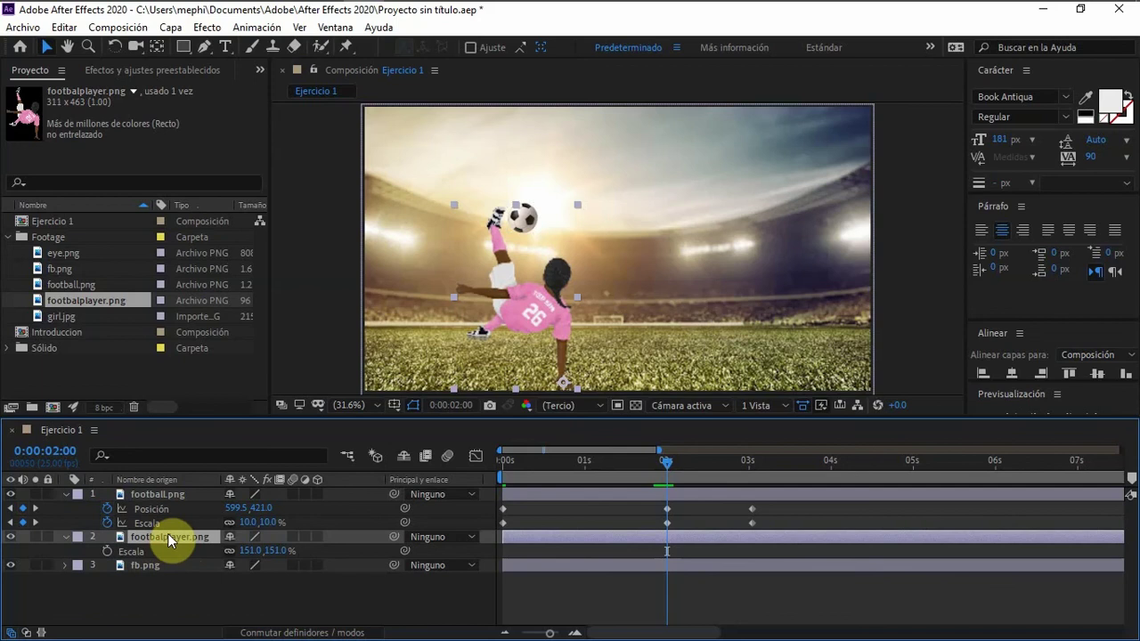
key("p")
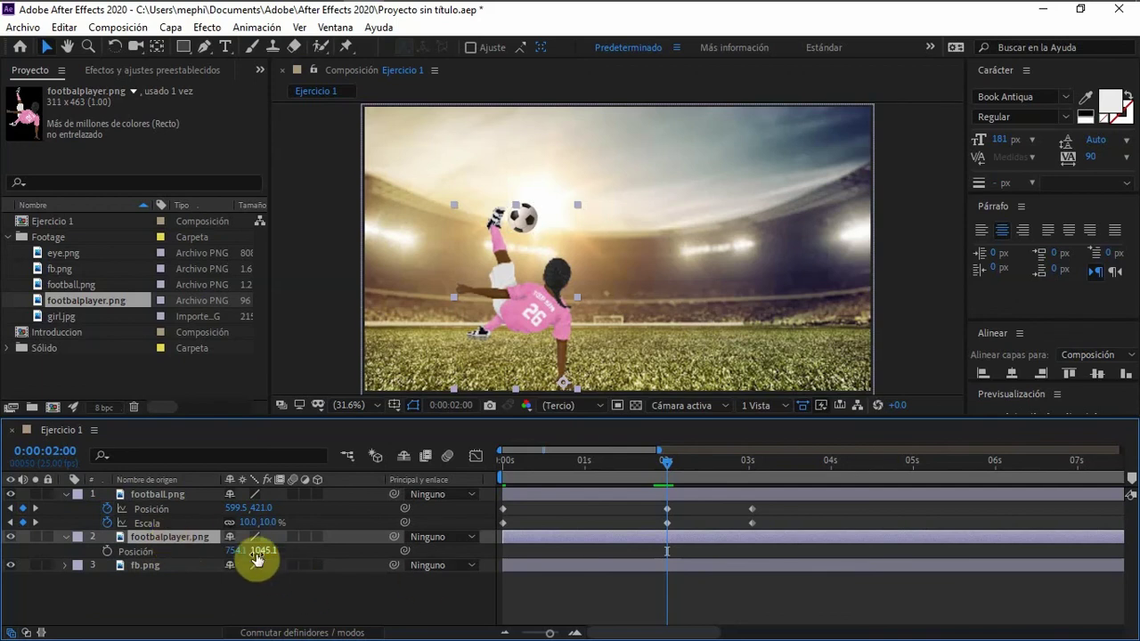
left_click(263, 551)
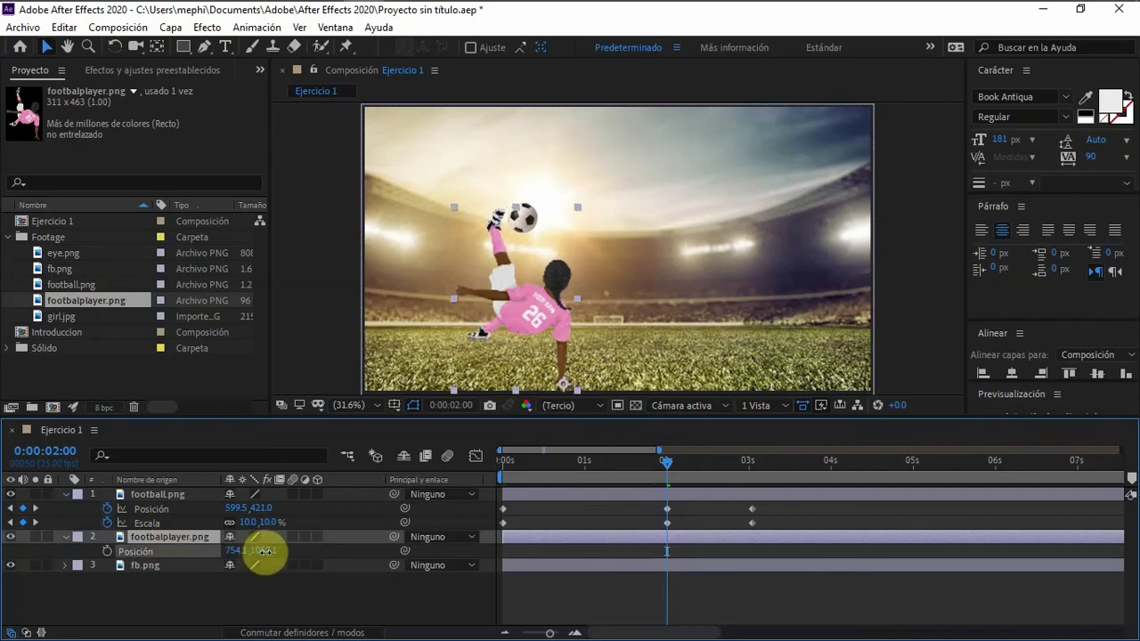
mouse_move(264, 551)
left_mouse_down()
mouse_move(247, 555)
mouse_move(255, 552)
left_mouse_up()
- Play the animation from 0 seconds and return to 2 seconds to inspect the contact between foot and ball
left_click(495, 461)
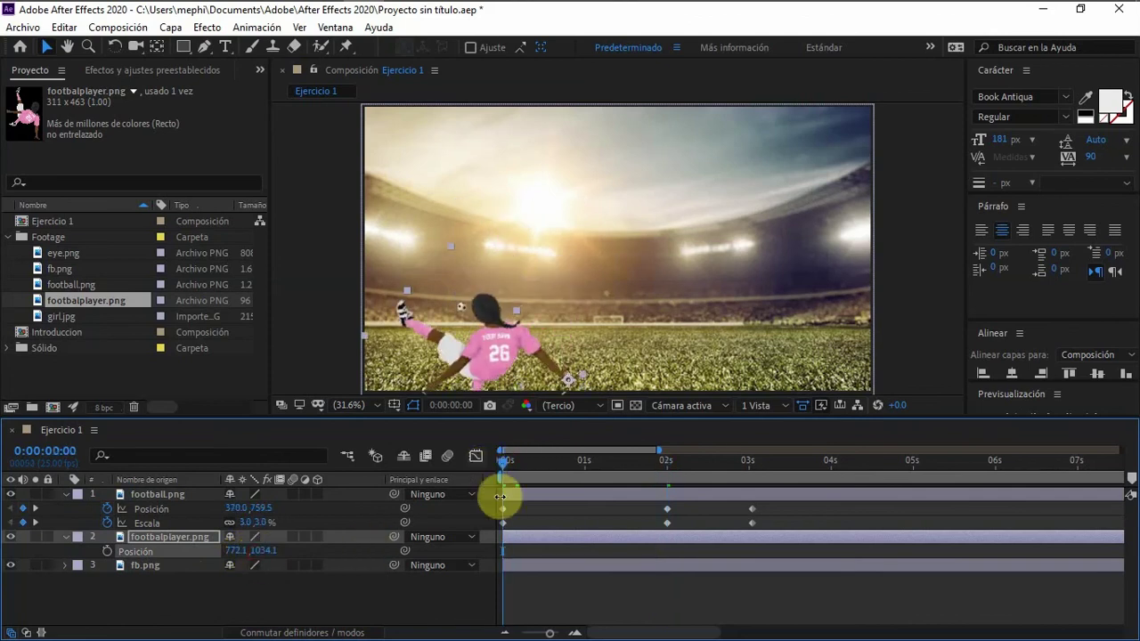
key("space")
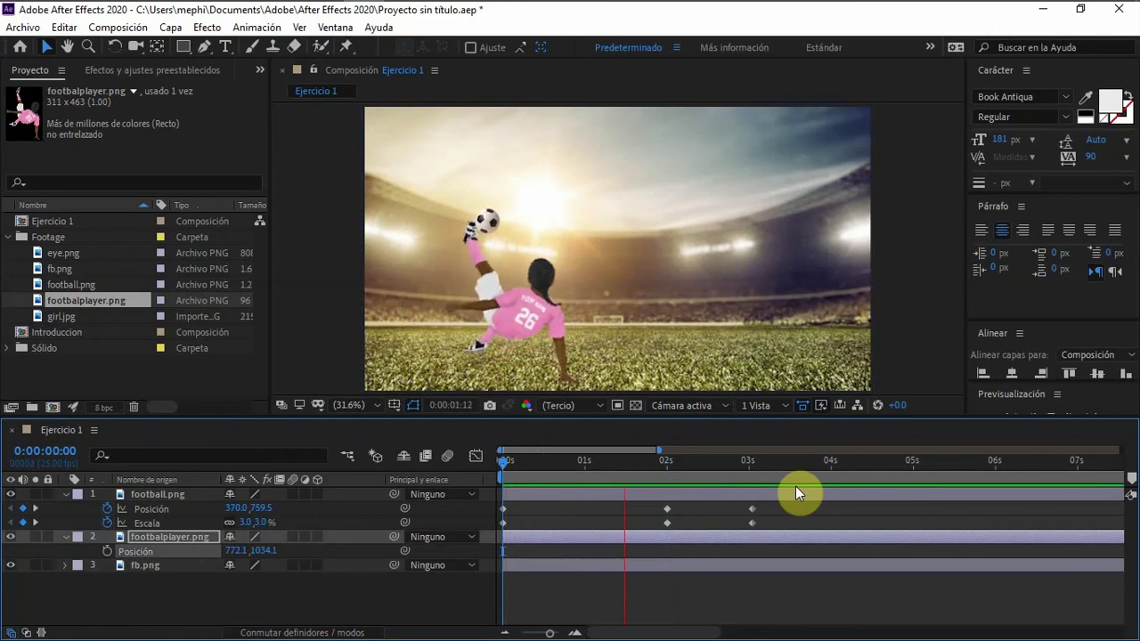
left_click_drag(641, 462, 668, 475)
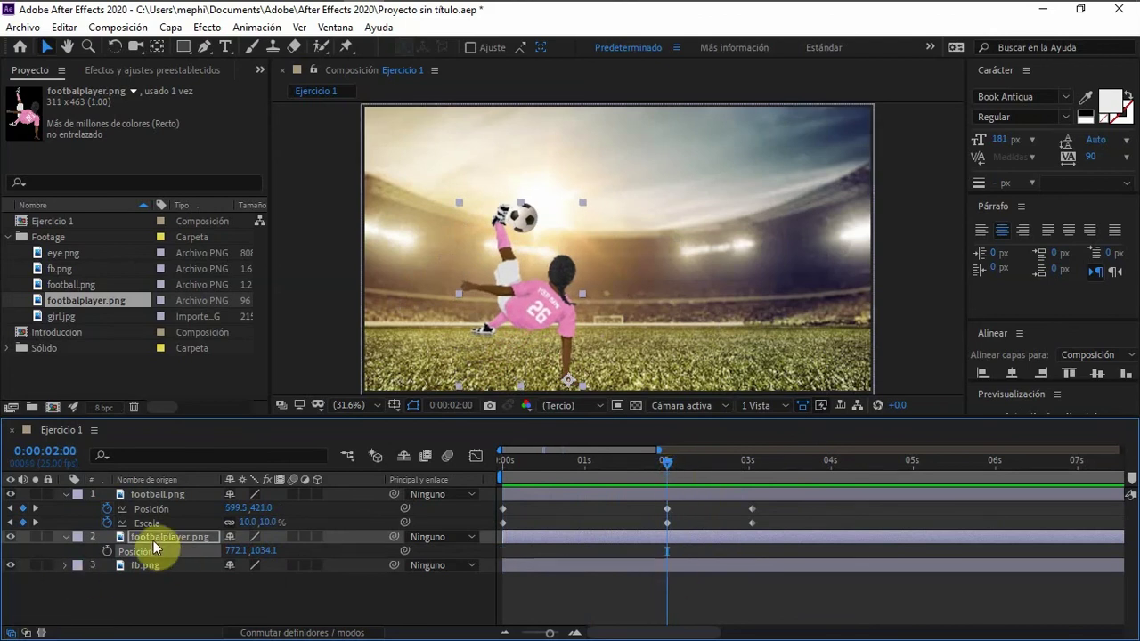
- Show all of the football player's transform properties and shift the player's position to about 786.1, 1032.1
left_click(68, 538)
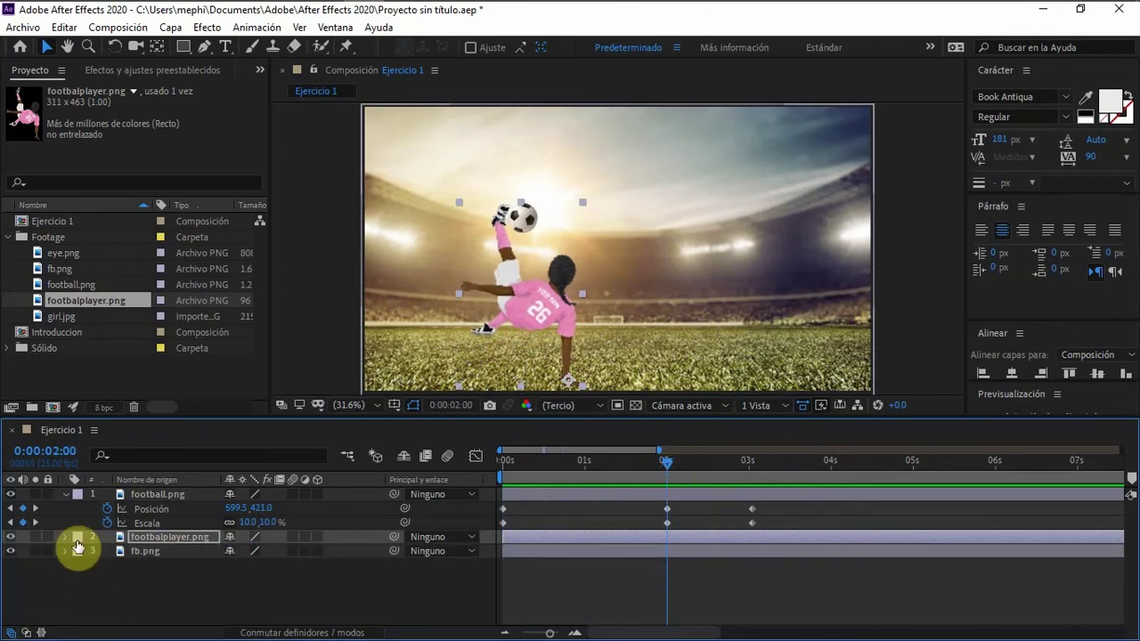
left_click(67, 537)
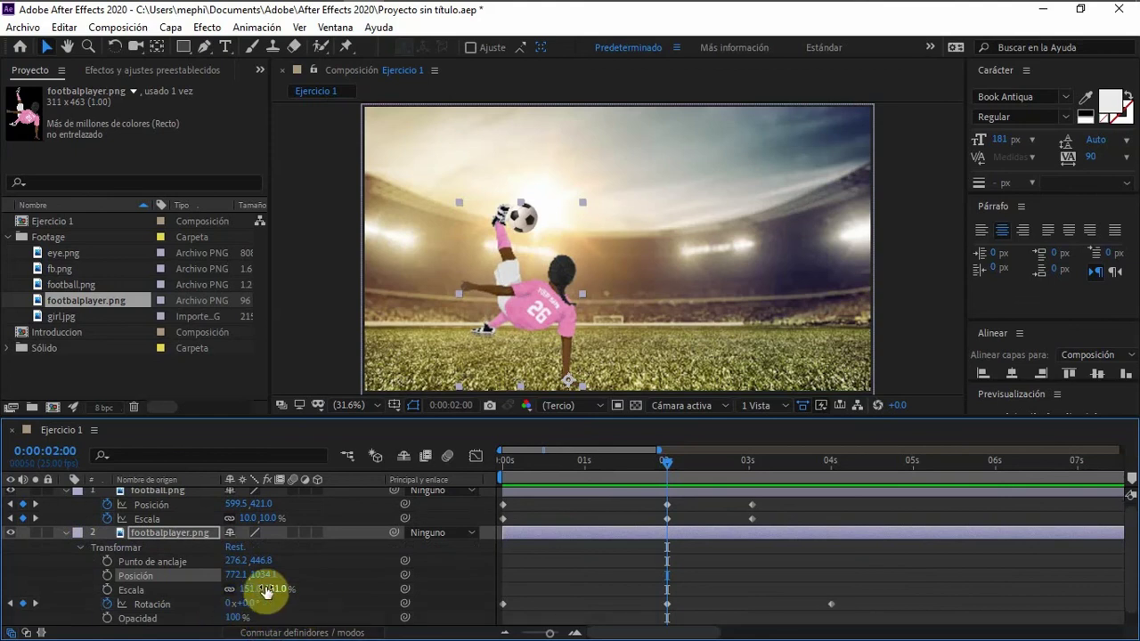
mouse_move(265, 580)
left_mouse_down()
mouse_move(237, 575)
mouse_move(250, 578)
left_mouse_up()
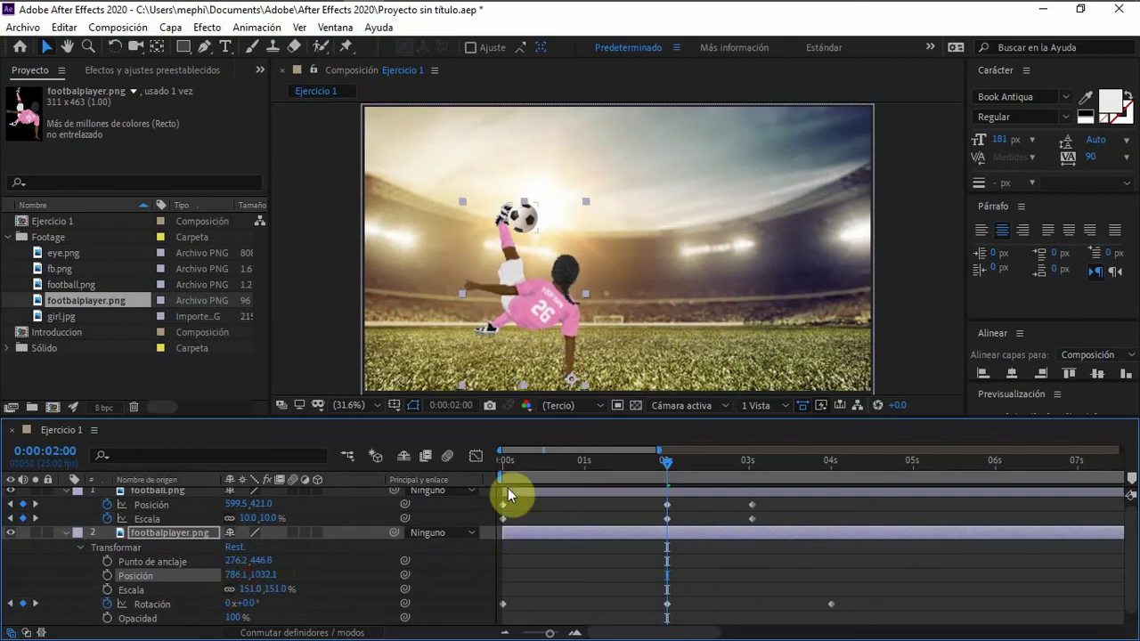
- Preview the animation from the start with the repositioned player and return to 0 seconds
left_click(503, 460)
key("space")
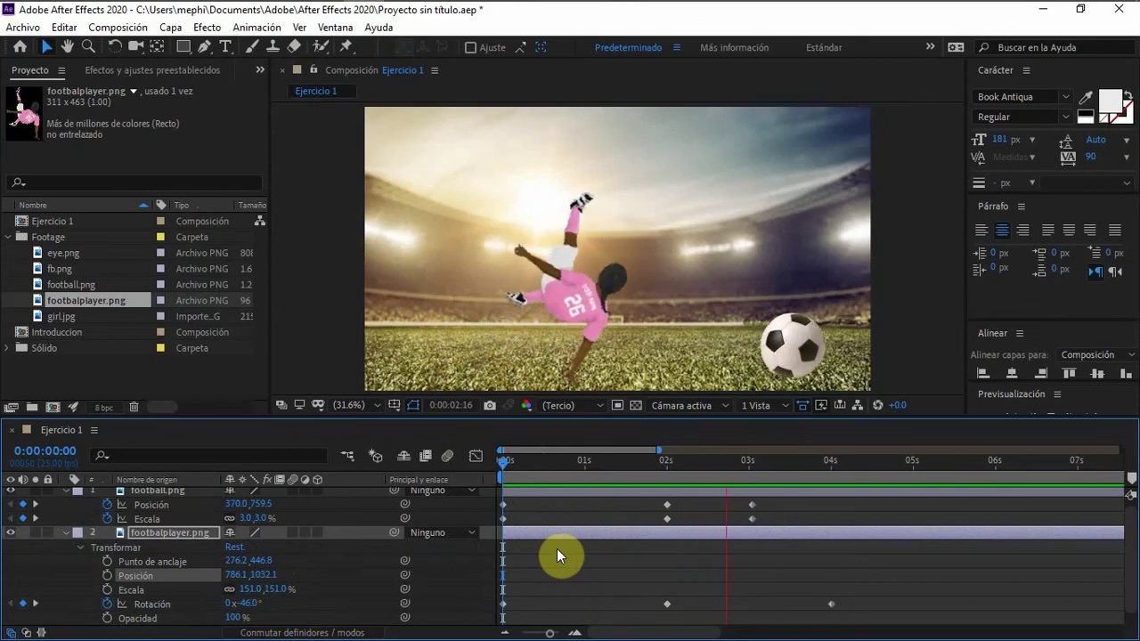
key("space")
left_click(503, 461)
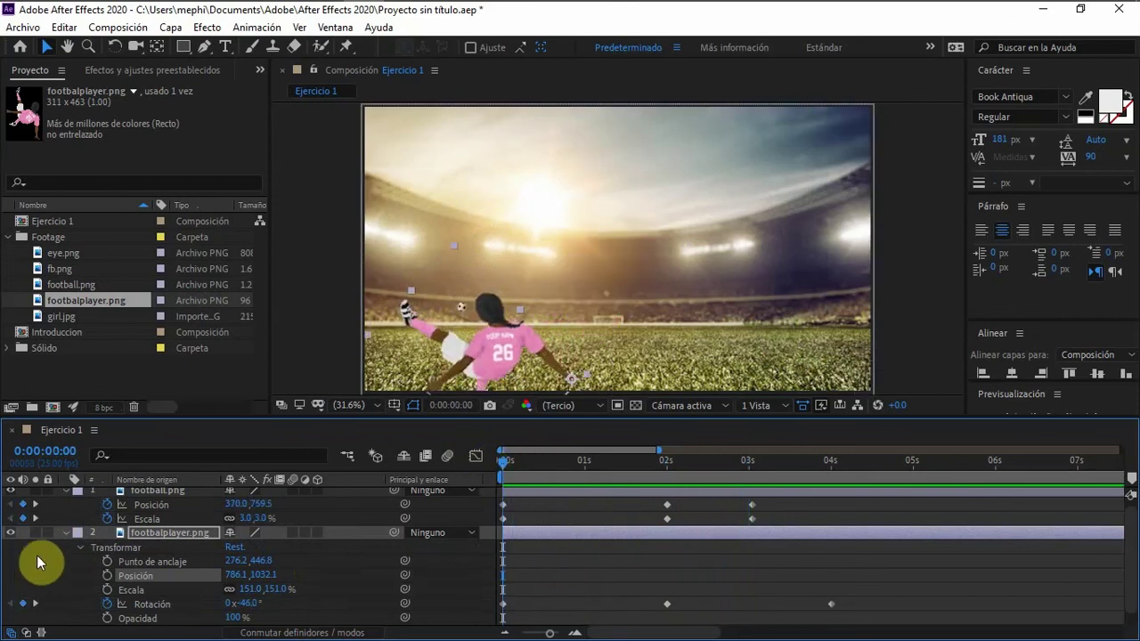
- Collapse the properties of the football player and football layers and enable motion blur for the football and the composition
left_click(66, 531)
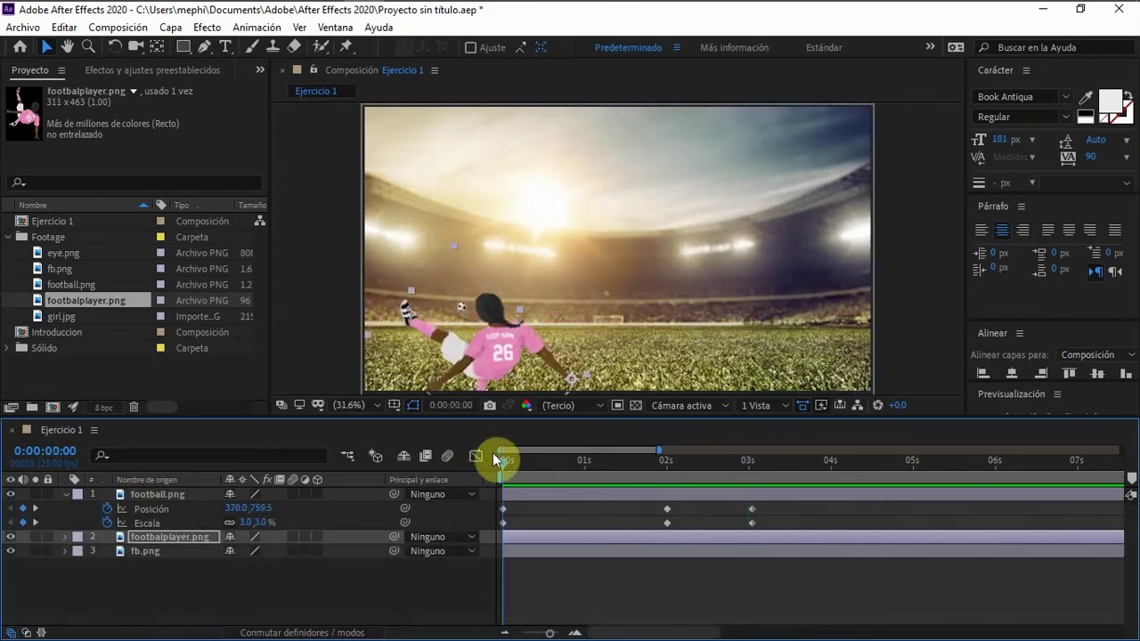
left_click(68, 493)
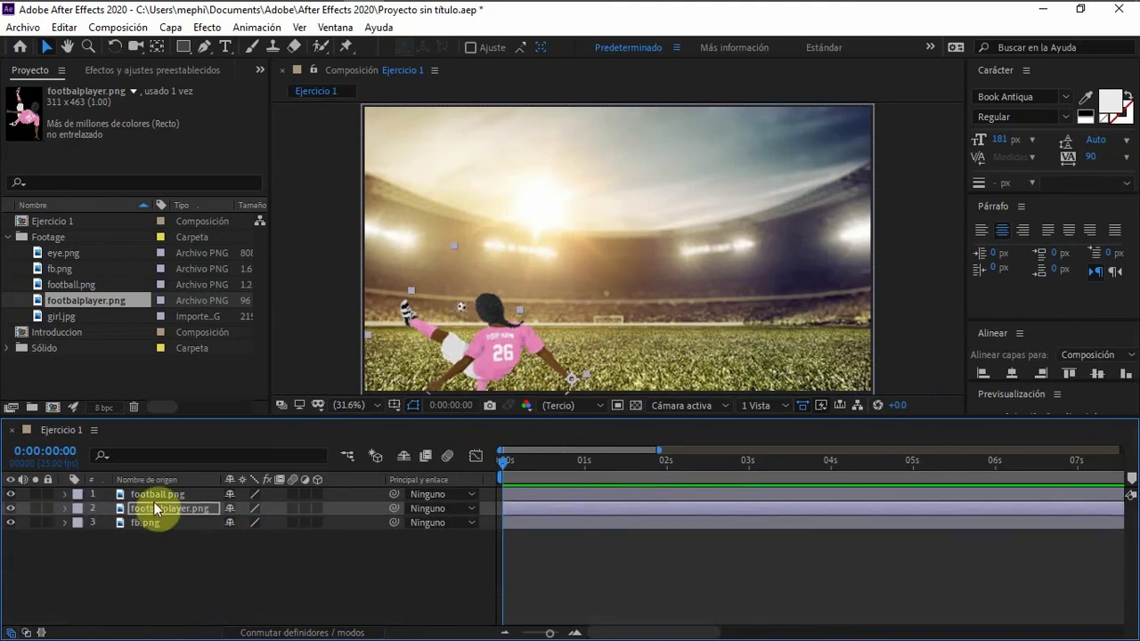
mouse_move(504, 458)
left_mouse_down()
mouse_move(552, 459)
mouse_move(490, 461)
mouse_move(692, 455)
mouse_move(510, 465)
left_mouse_up()
left_click(292, 495)
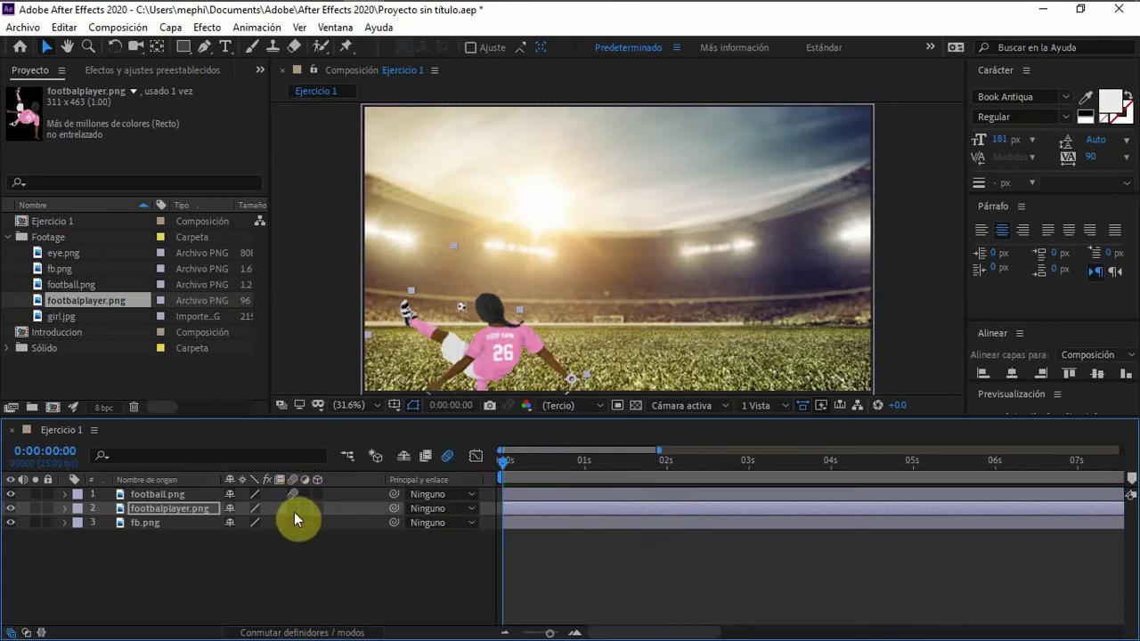
- Enable motion blur on the footbalplayer.png layer and preview the animation with the composition's motion blur on
left_click(292, 509)
left_click_drag(505, 459, 532, 470)
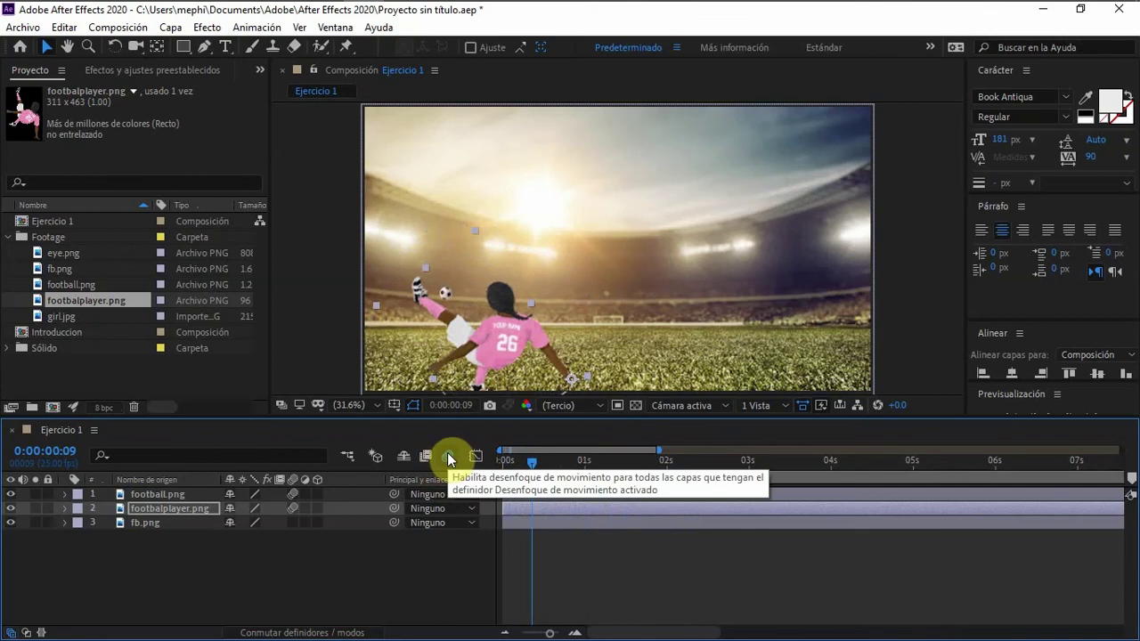
left_click_drag(521, 464, 612, 464)
left_click(448, 459)
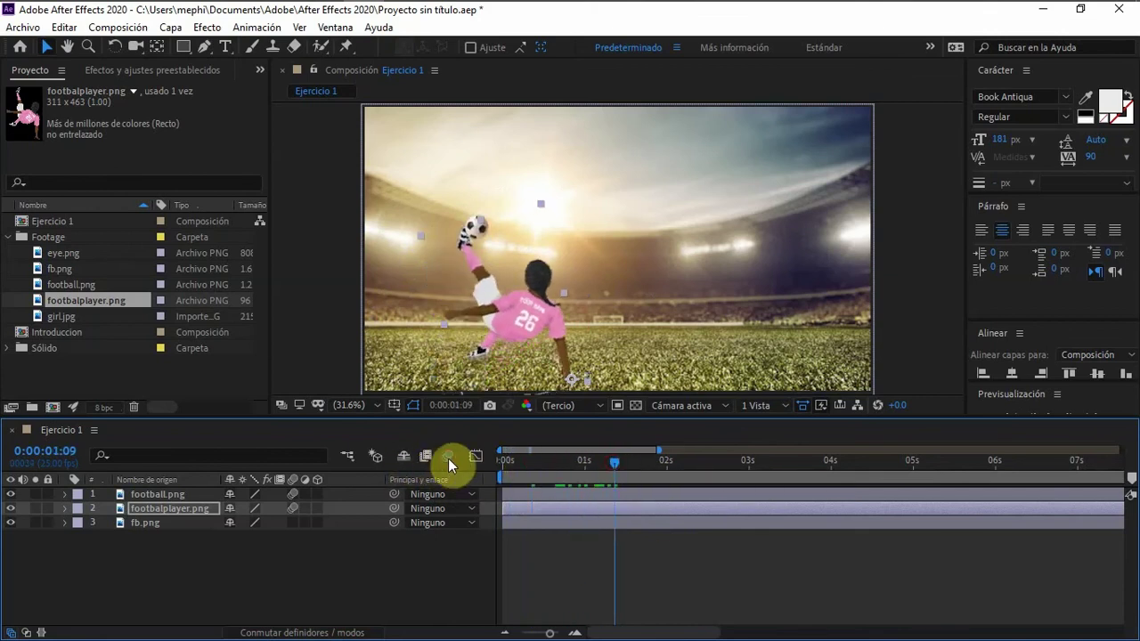
left_click_drag(609, 466, 509, 472)
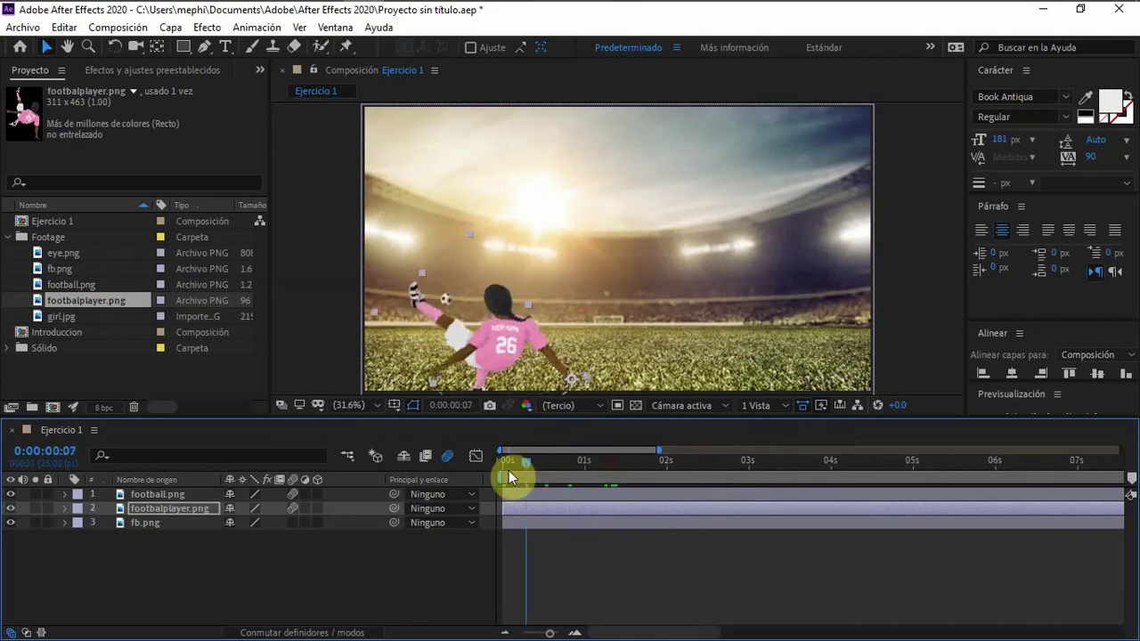
key("space")
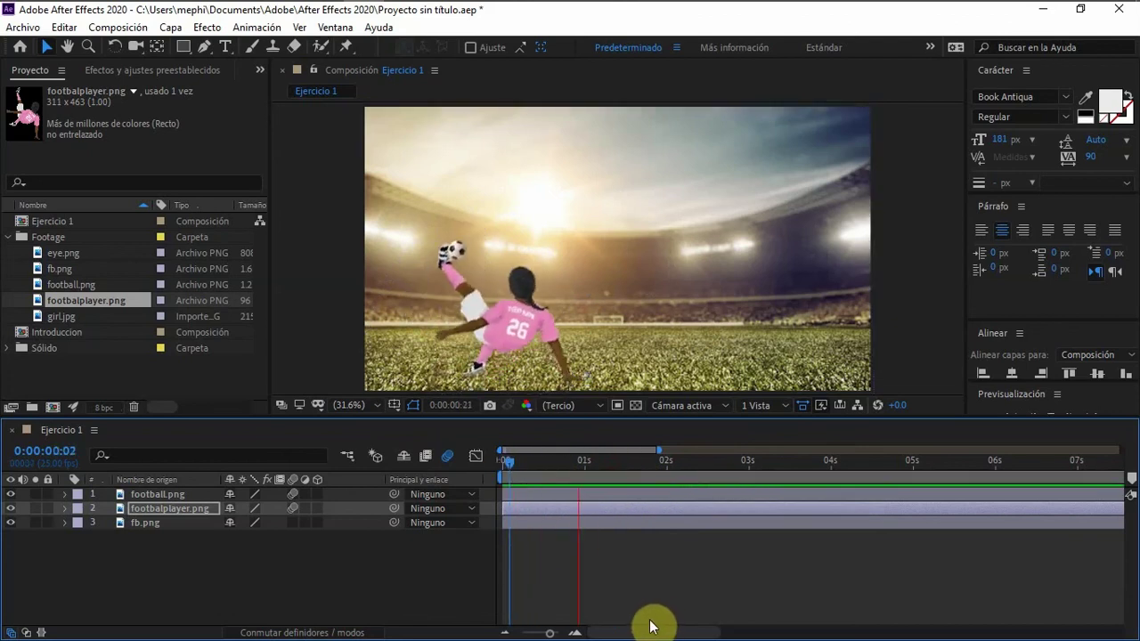
key("space")
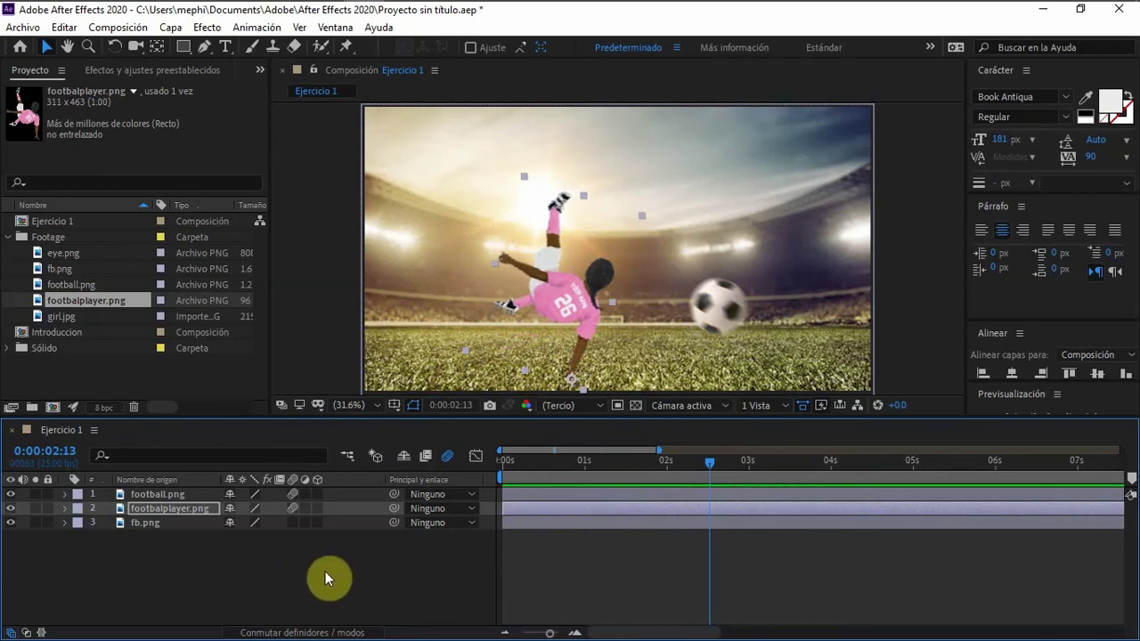
- Move the football.png layer's middle position and scale keyframes to 0:00:01:12 and preview the result
left_click_drag(514, 458, 58, 468)
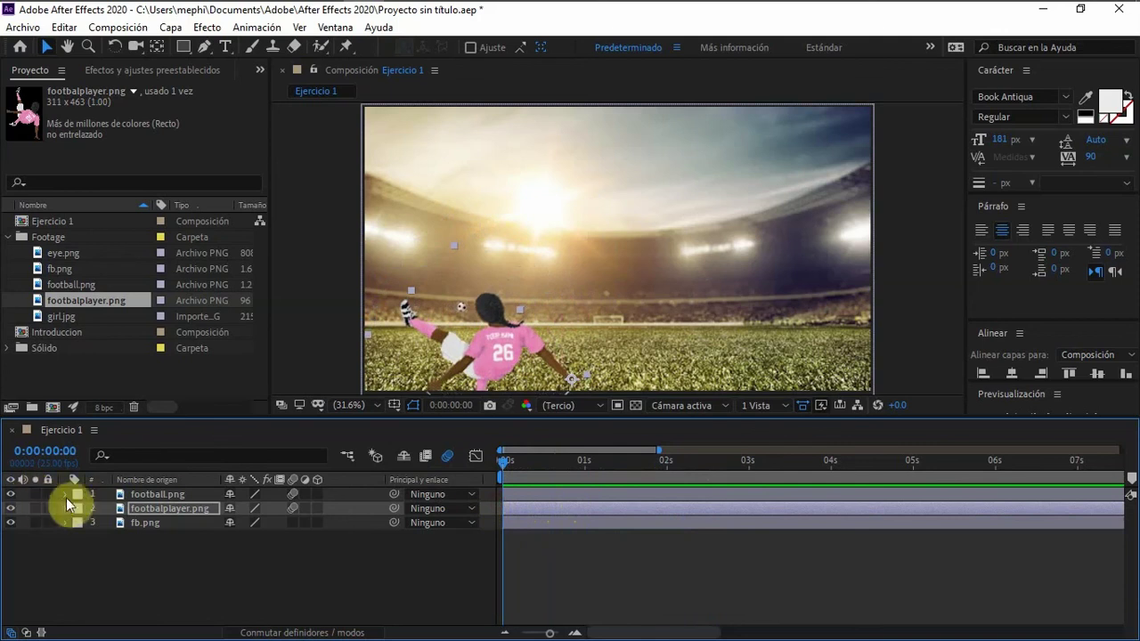
left_click(64, 494)
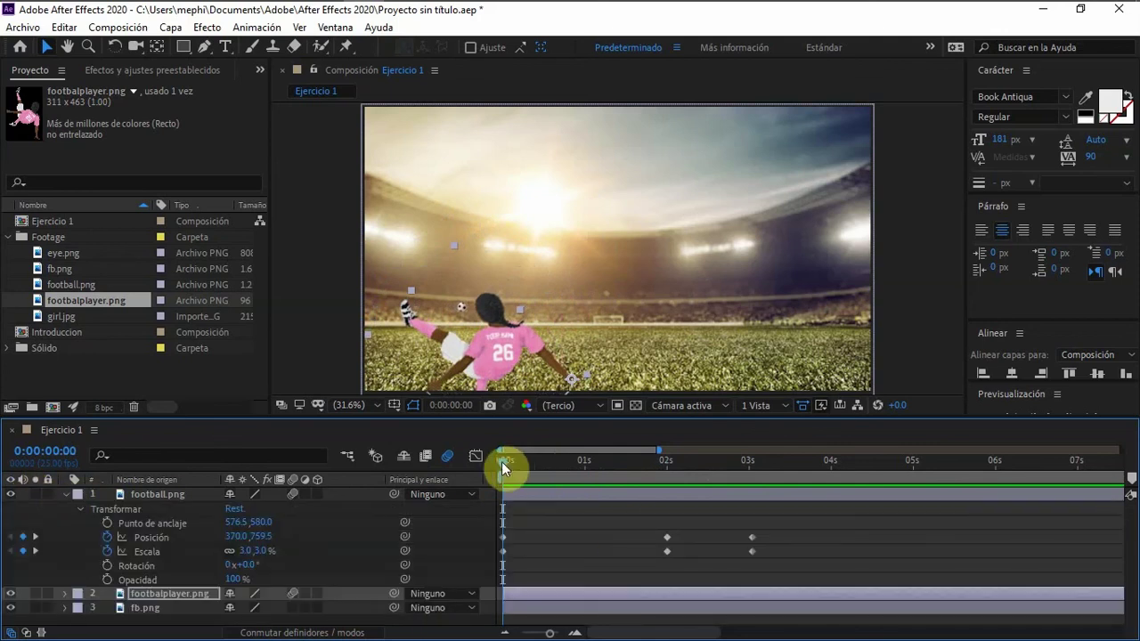
left_click_drag(504, 463, 624, 475)
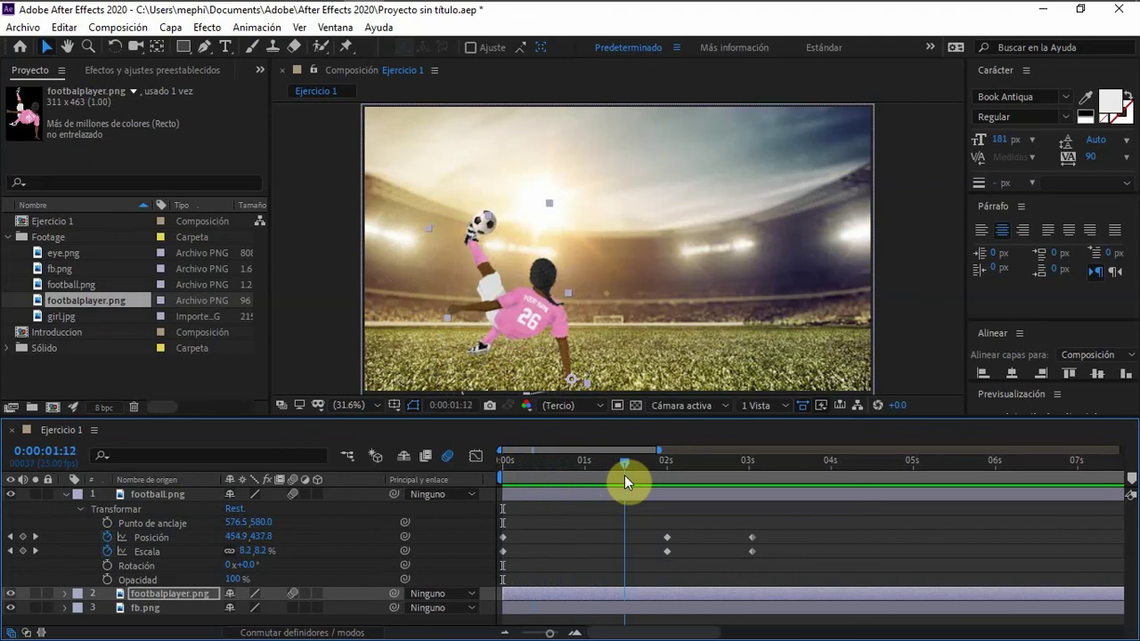
left_click_drag(666, 537, 624, 552)
left_click_drag(604, 460, 497, 465)
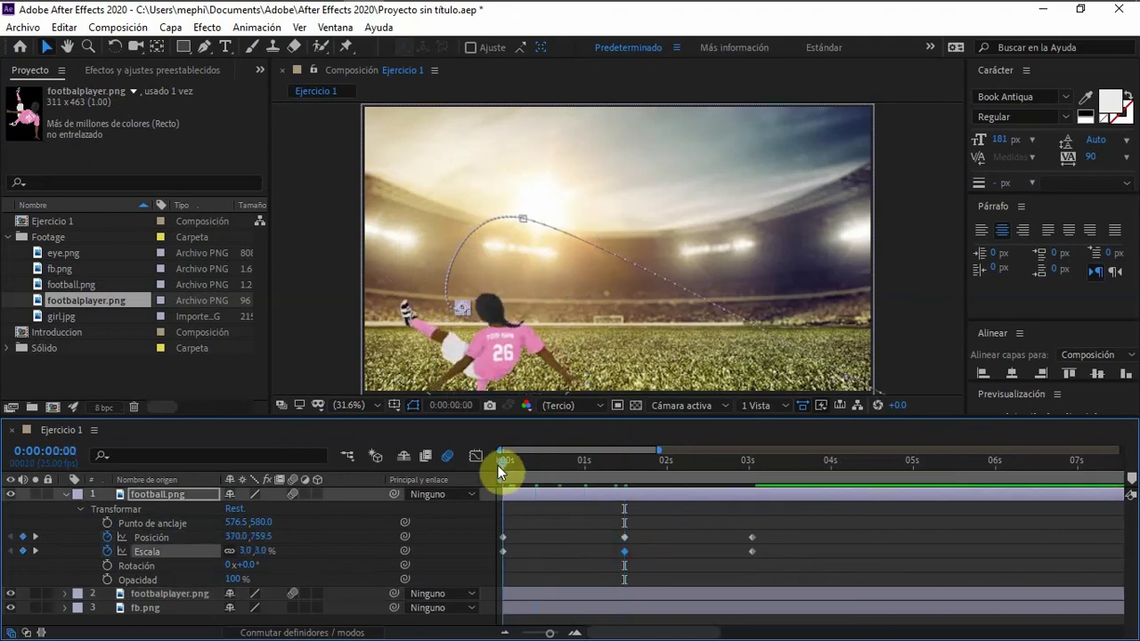
key("space")
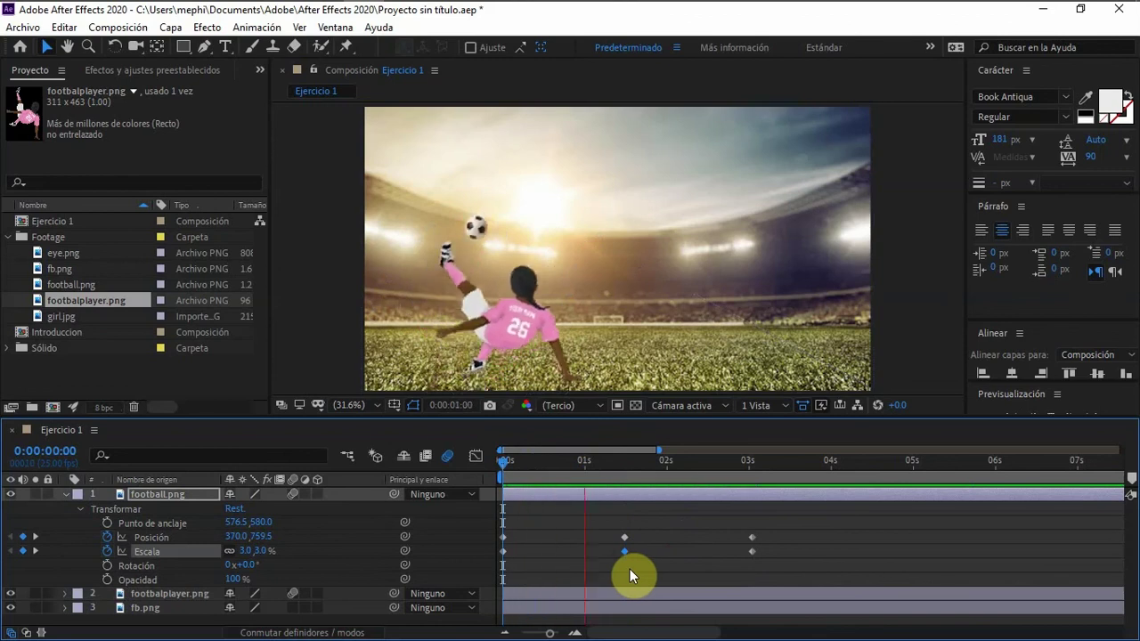
key("space")
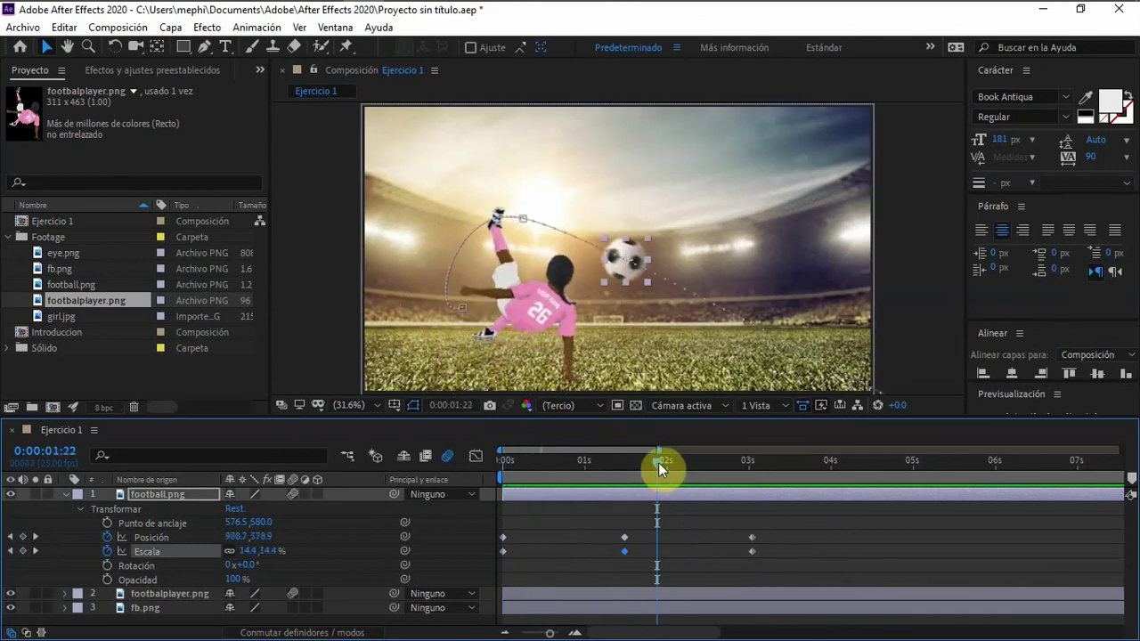
- Move the footbalplayer.png layer's middle rotation keyframe to 0:00:01:12 and preview the kick
left_click_drag(660, 467, 626, 463)
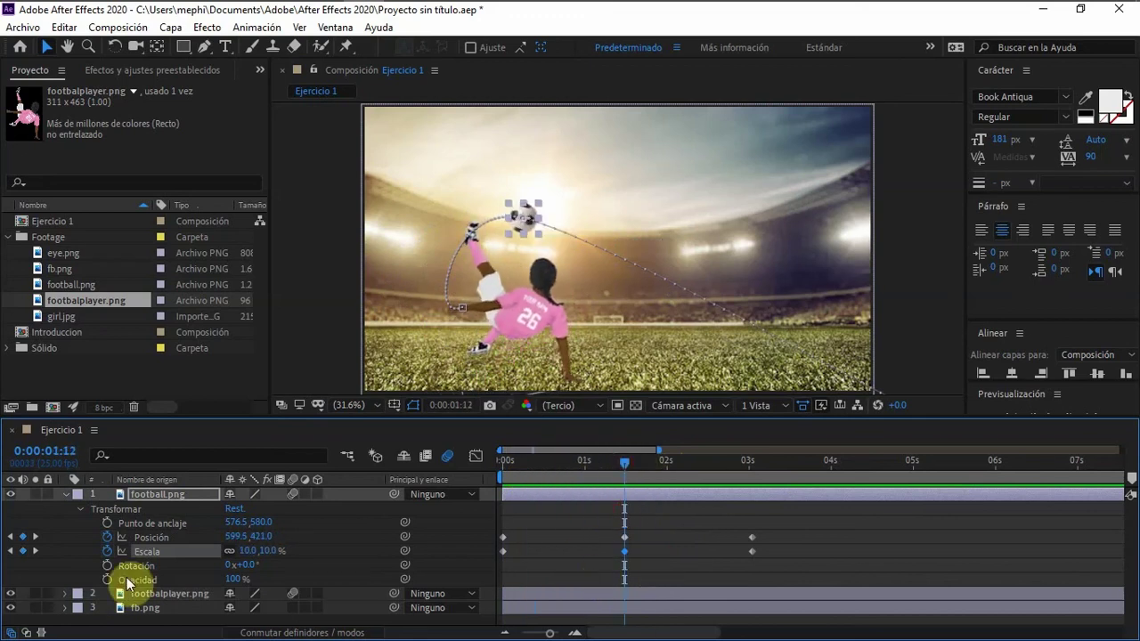
left_click(65, 594)
scroll(67, 599, "down", 2)
scroll(294, 606, "down", 1)
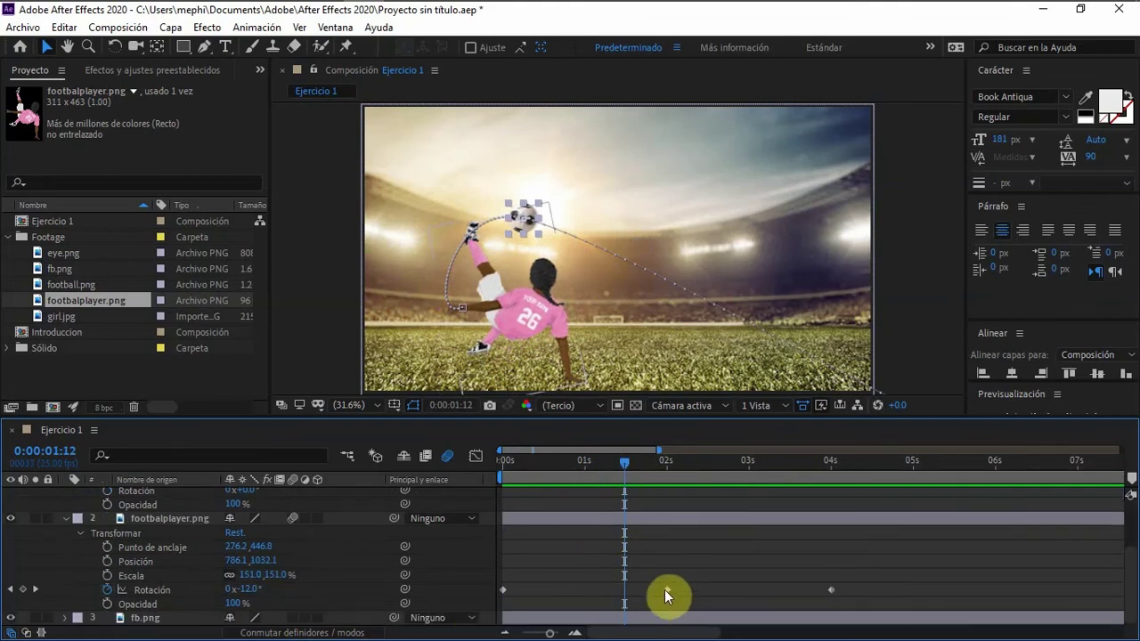
left_click_drag(665, 591, 624, 590)
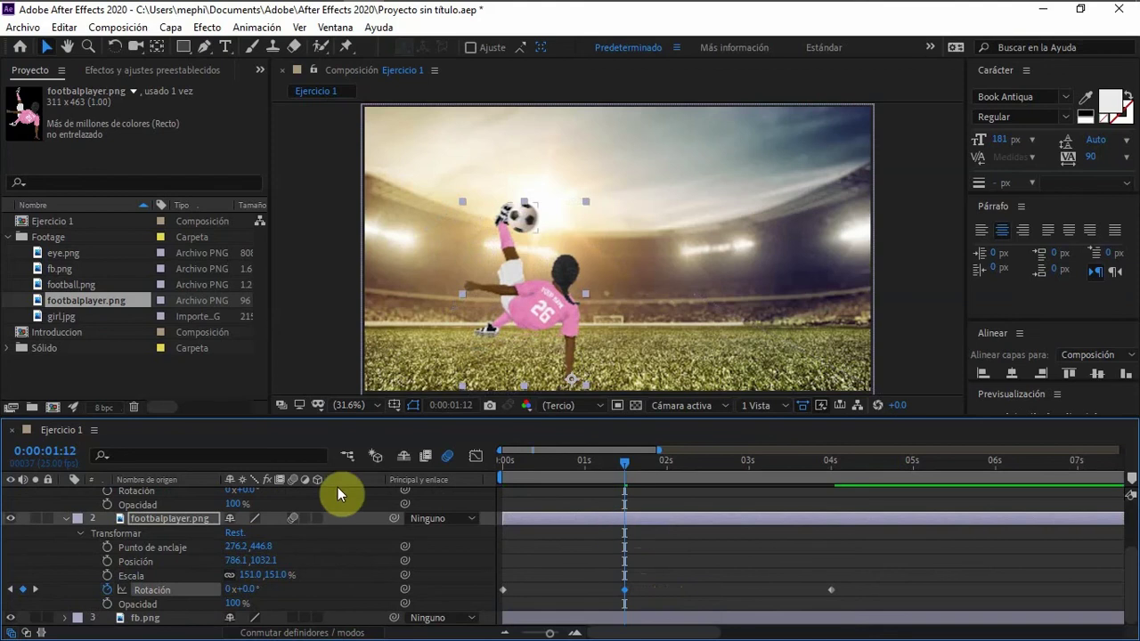
left_click(506, 462)
key("space")
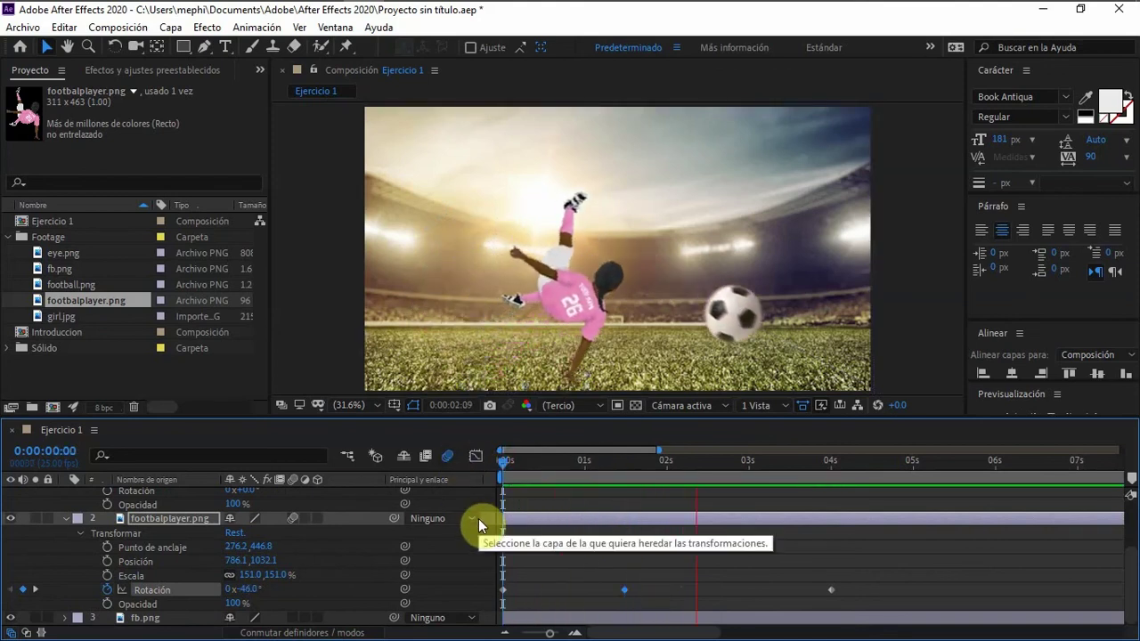
key("space")
- Move the football.png layer's last position and scale keyframes to 0:00:02:11 and preview the faster ball
scroll(698, 498, "up", 2)
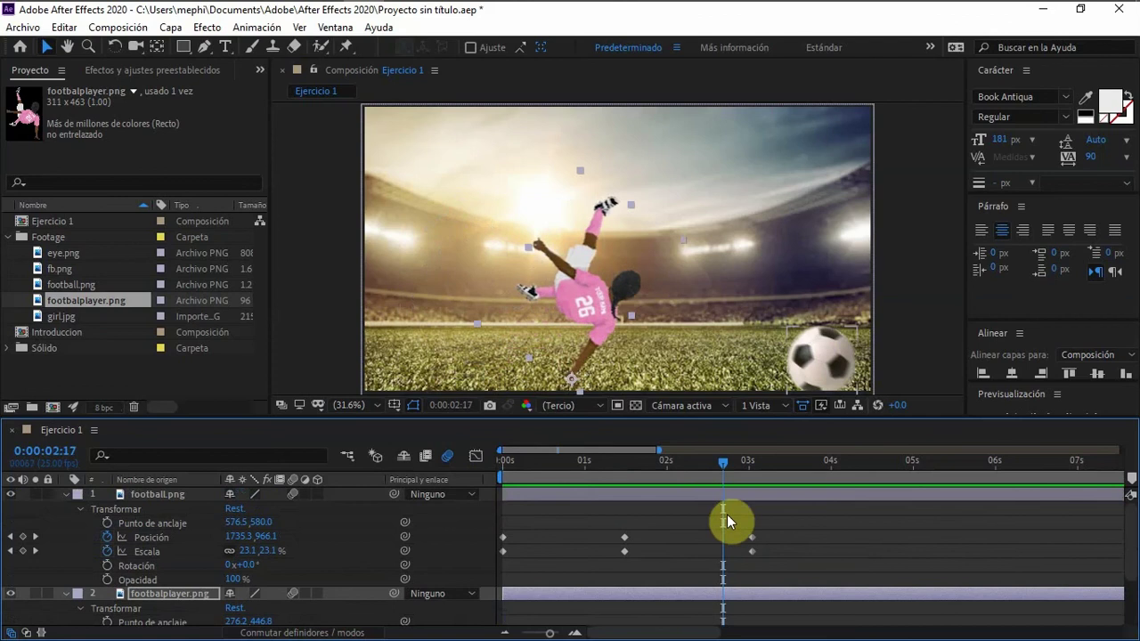
left_click_drag(724, 463, 669, 478)
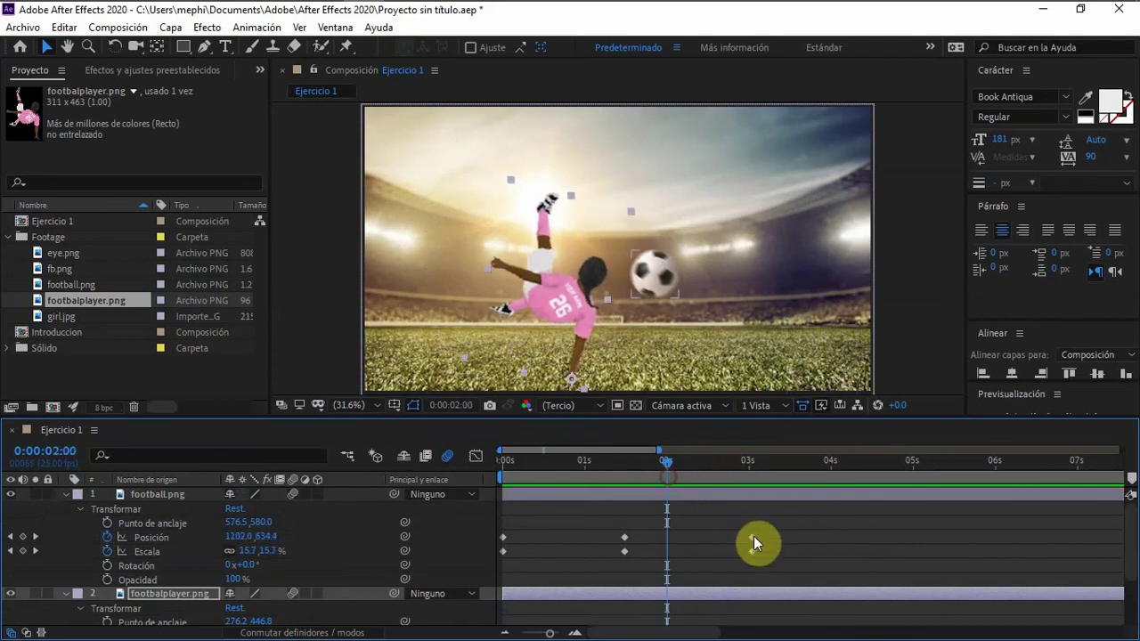
left_click_drag(752, 537, 710, 496)
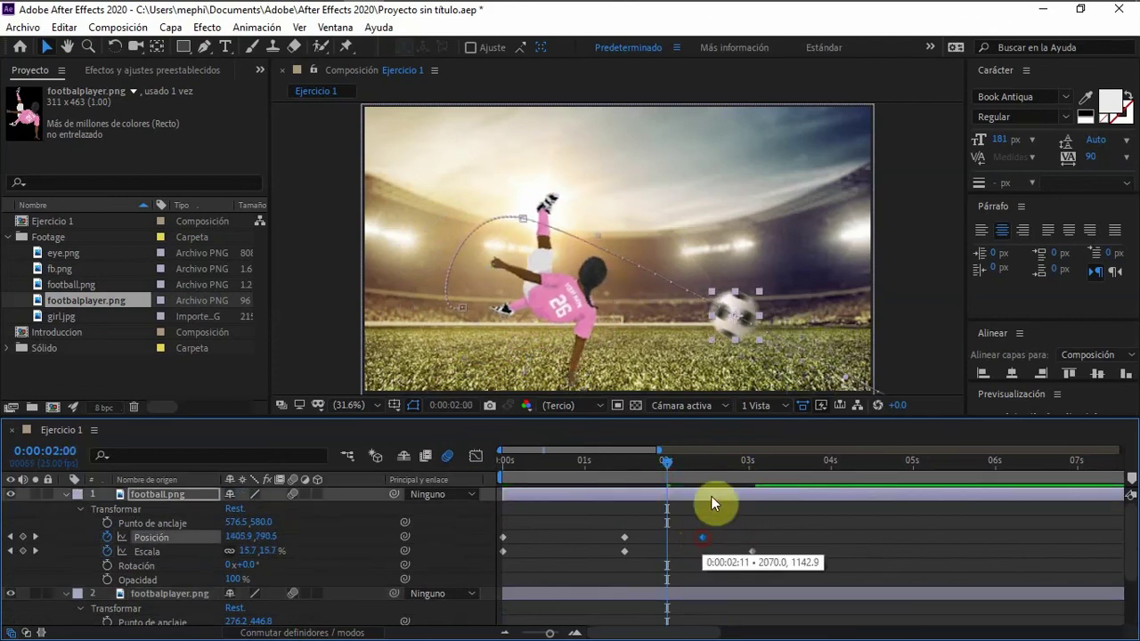
left_click(704, 467)
left_click_drag(753, 551, 703, 559)
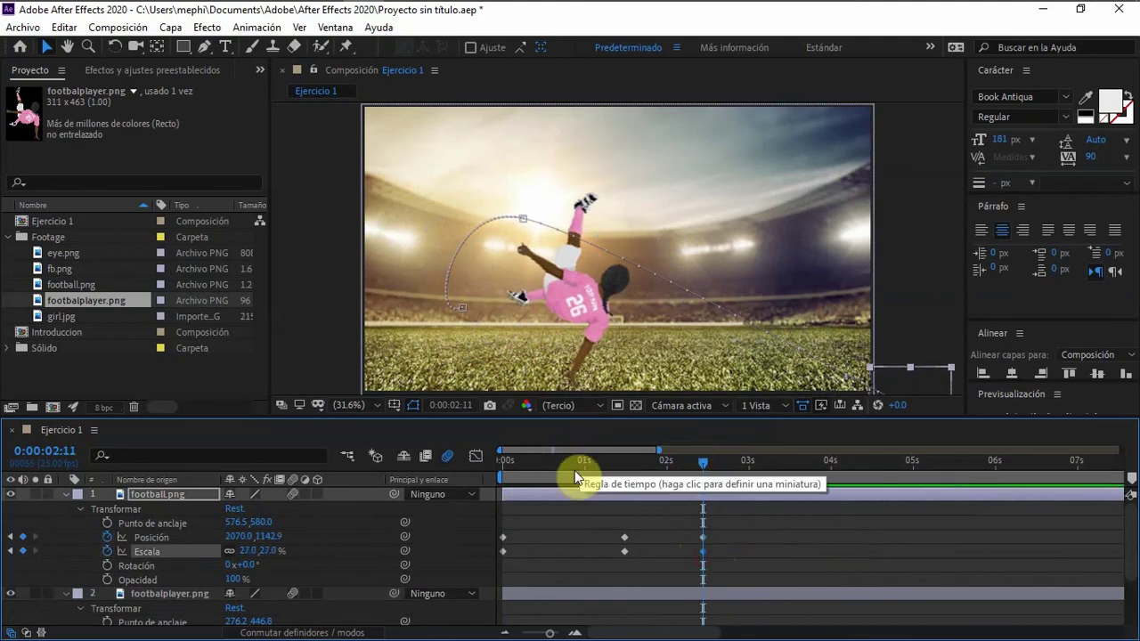
left_click_drag(564, 464, 639, 463)
key("space")
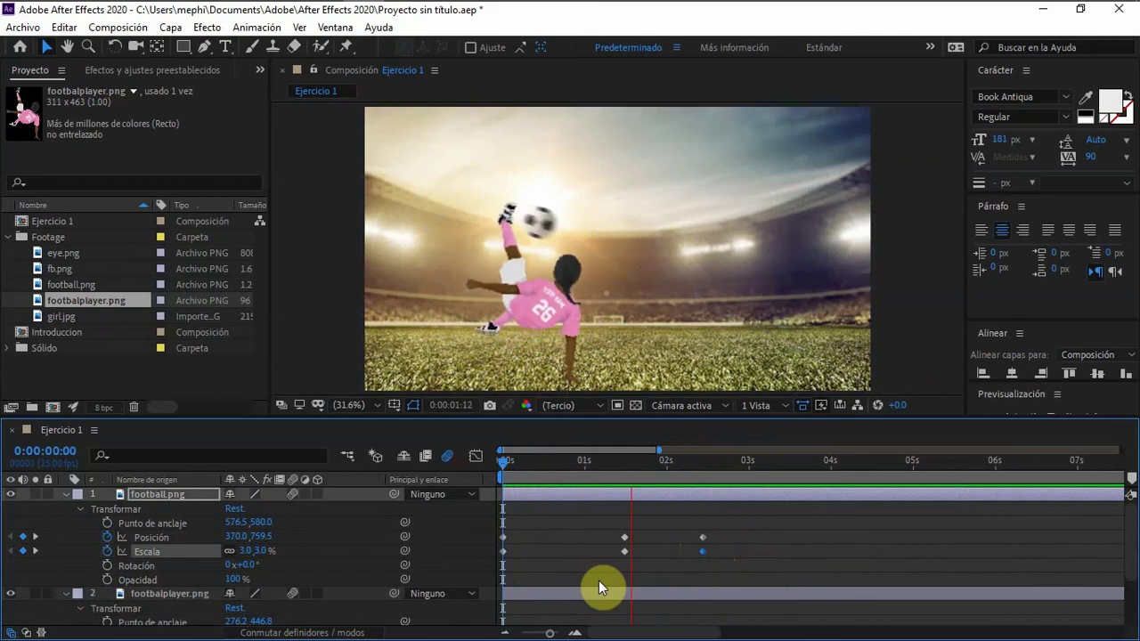
key("space")
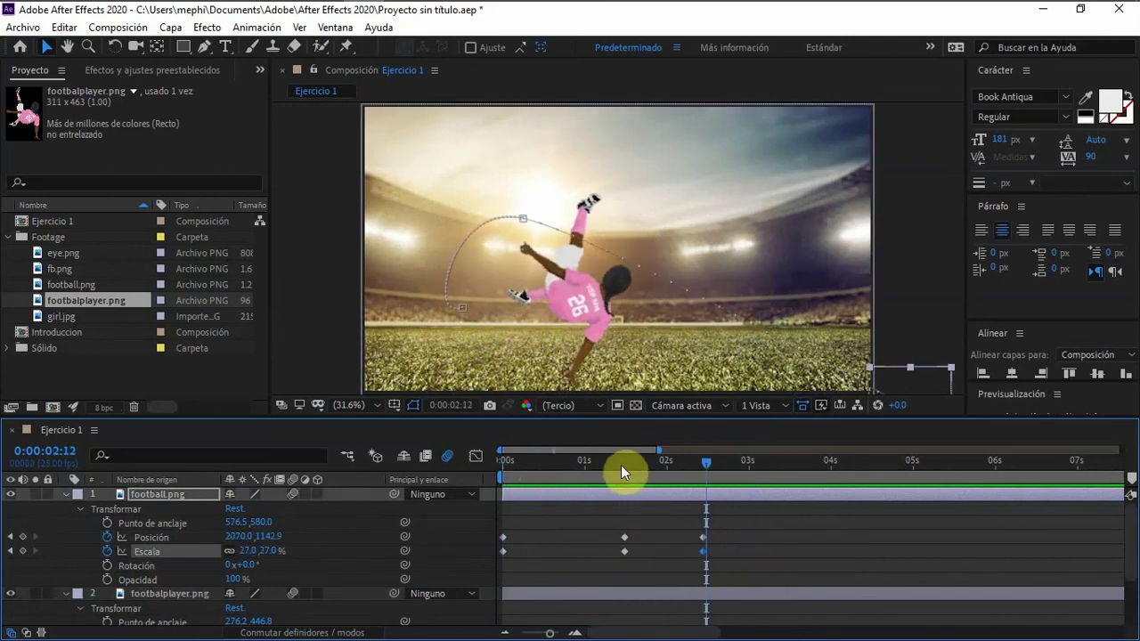
- Move the football.png layer's last position and scale keyframes to 0:00:02:00
left_click_drag(705, 463, 668, 472)
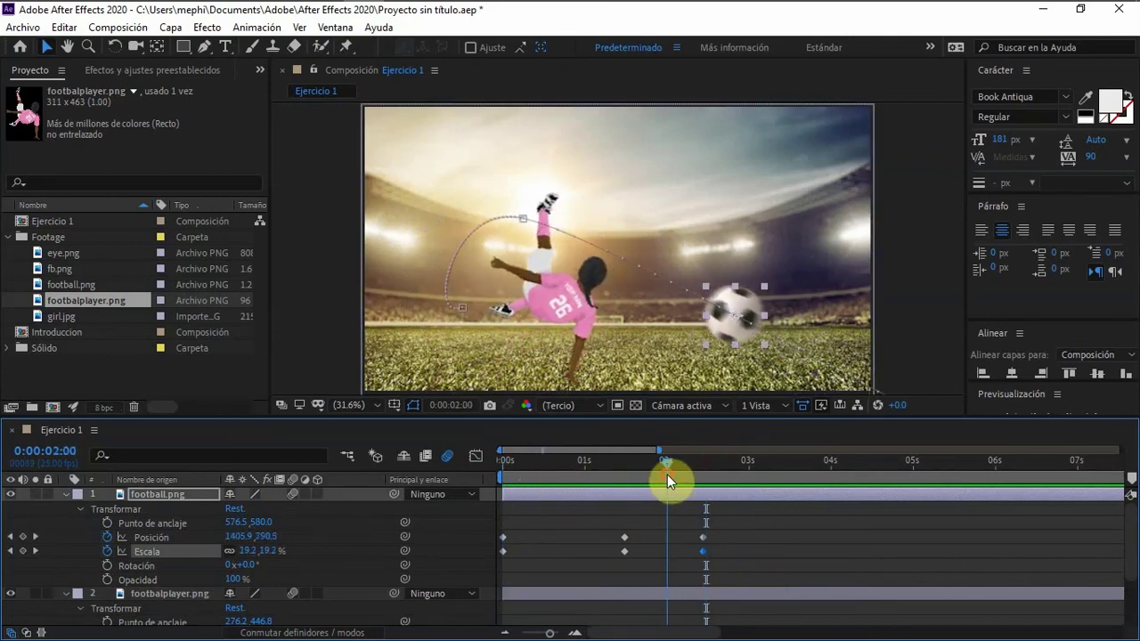
left_click_drag(705, 538, 666, 551)
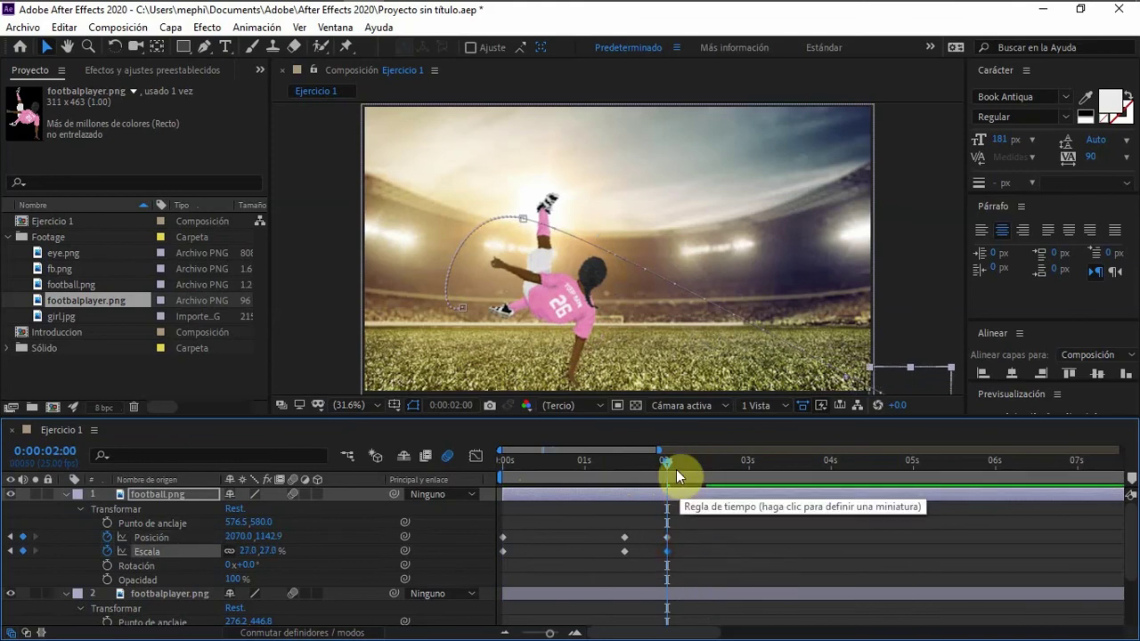
left_click_drag(638, 462, 522, 463)
- Move the footbalplayer.png layer's last rotation keyframe to about three seconds and preview the animation
scroll(700, 502, "down", 5)
scroll(720, 540, "up", 2)
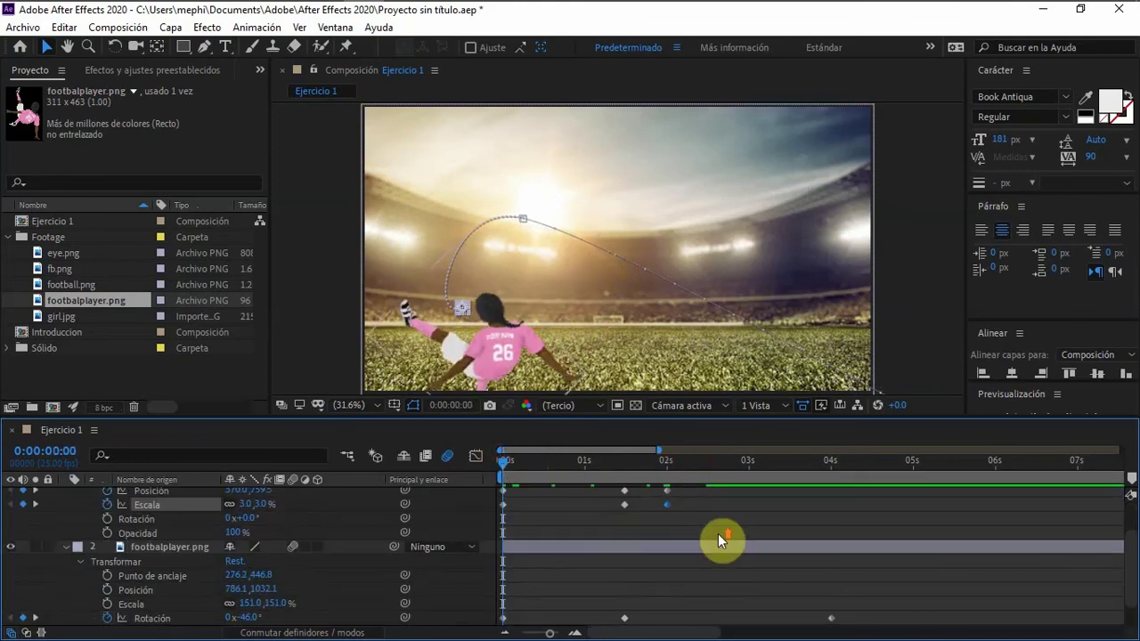
left_click(831, 617)
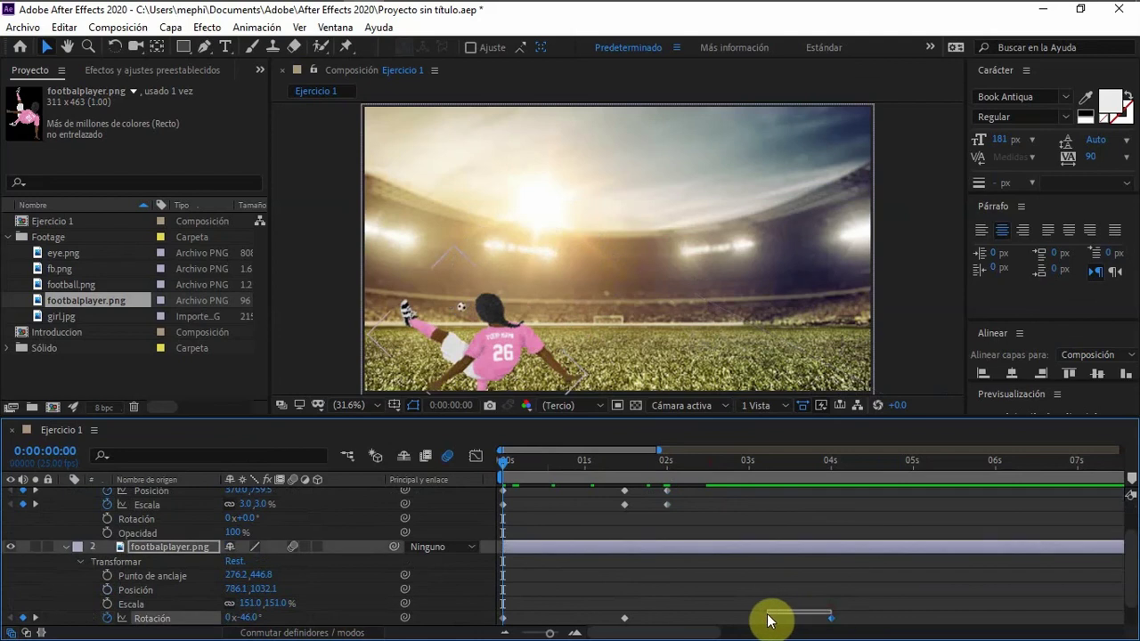
left_click(750, 465)
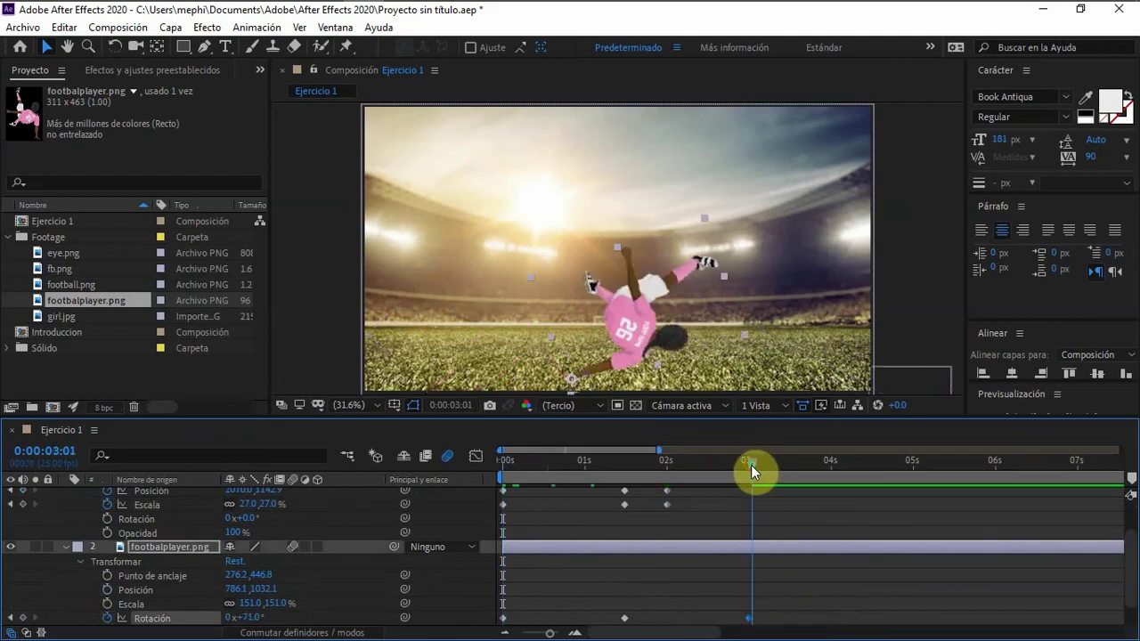
key("alt+shift+r")
left_click(506, 462)
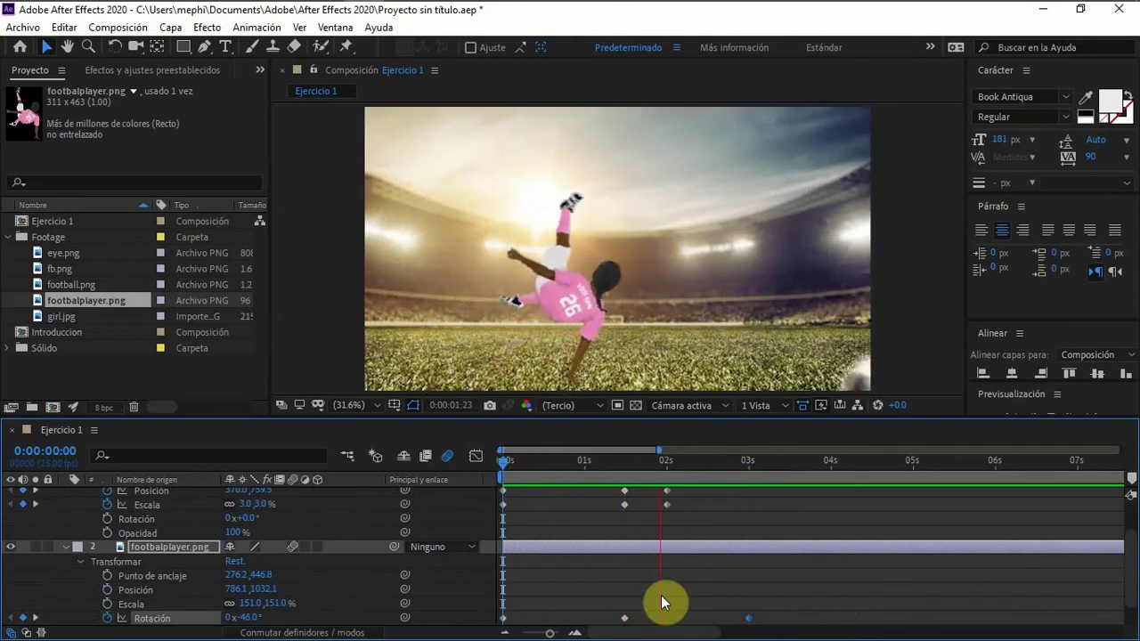
key("space")
- Move the football's last position and scale keyframes to about 0:00:02:10 and the player's last rotation keyframe to 0:00:03:12
left_click_drag(564, 460, 700, 506)
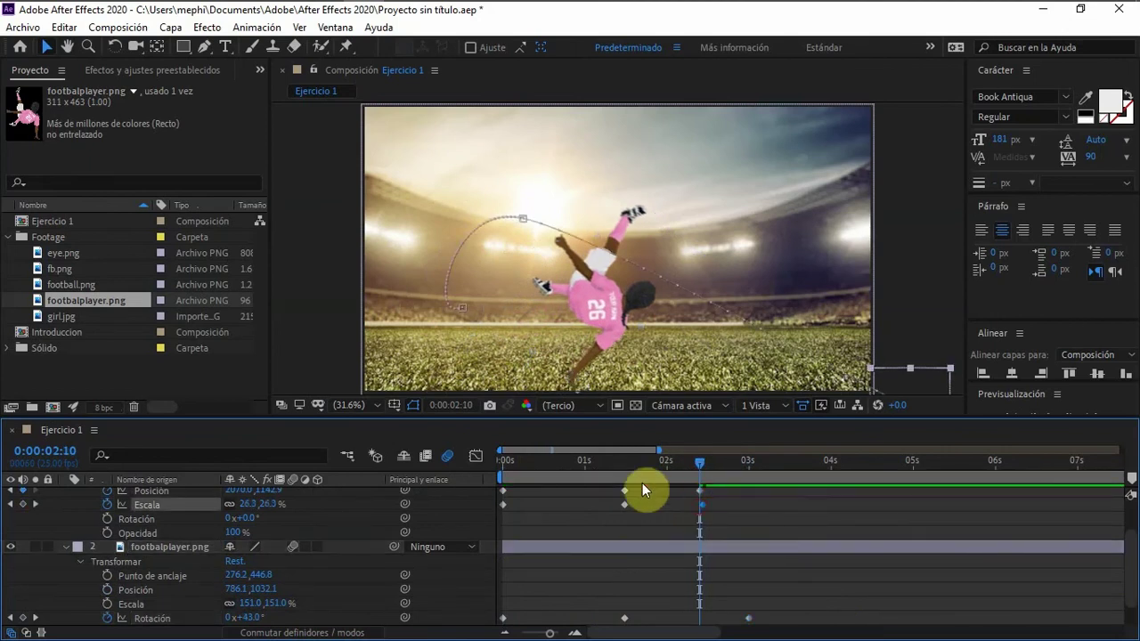
left_click_drag(791, 471, 789, 474)
left_click(754, 621)
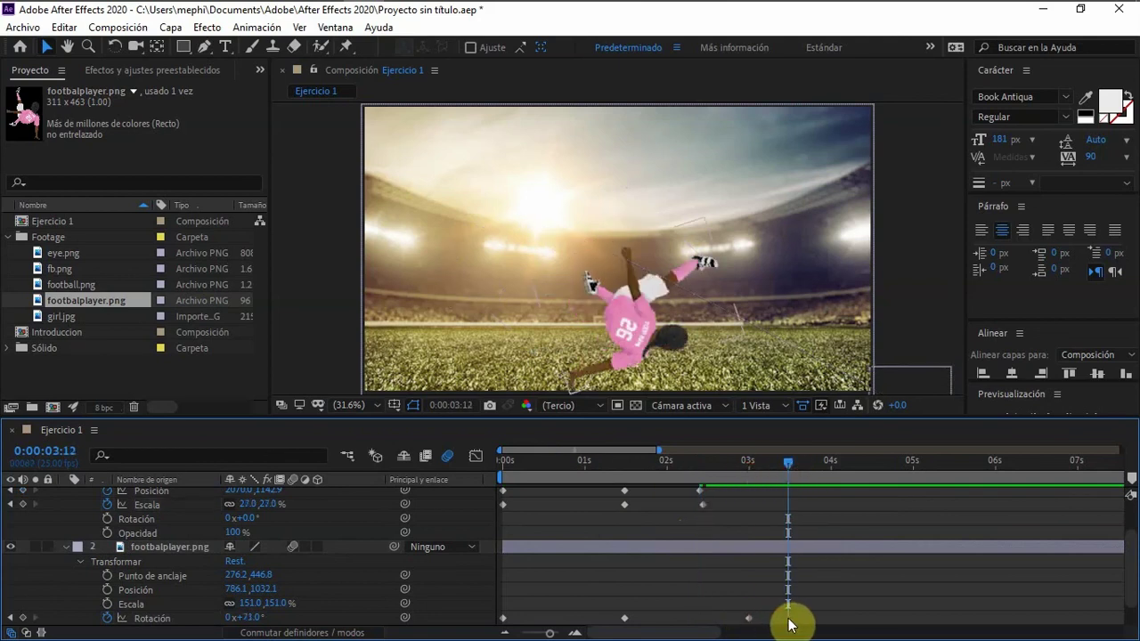
left_click_drag(749, 621, 788, 618)
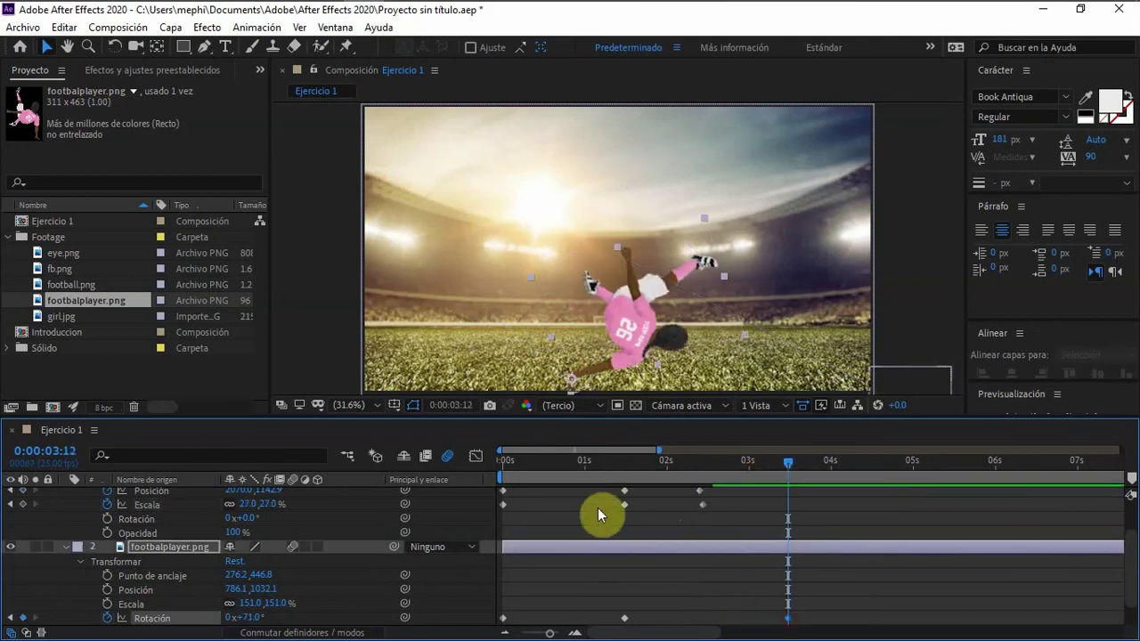
left_click(504, 464)
key("space")
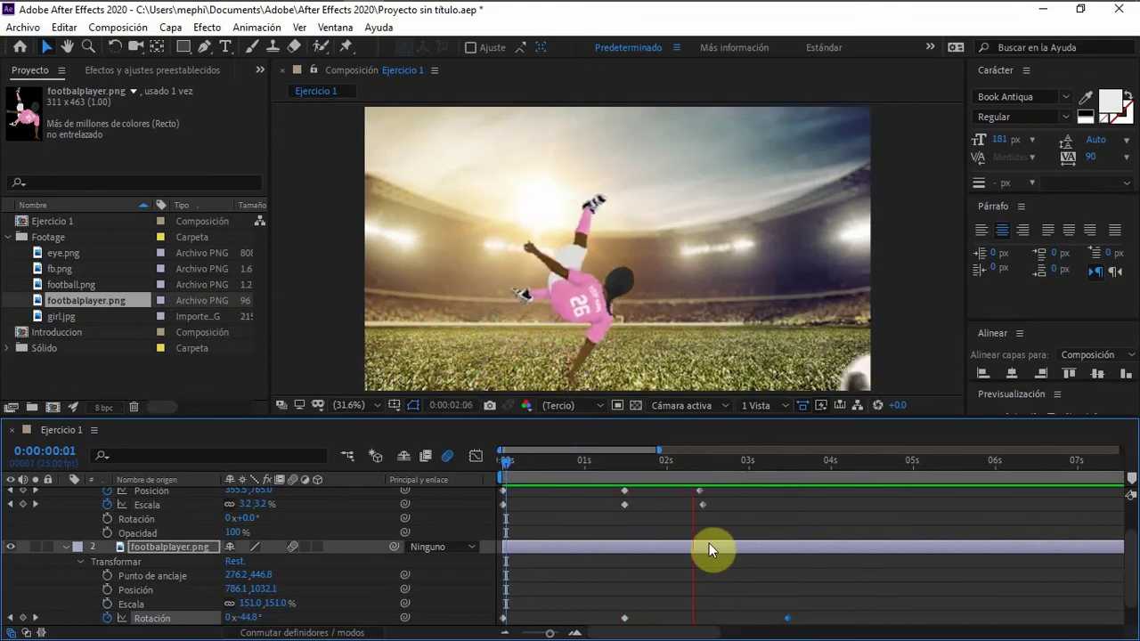
key("space")
- Move the football.png layer's last position and scale keyframes to shortly after two seconds and preview the timing
left_click(700, 504)
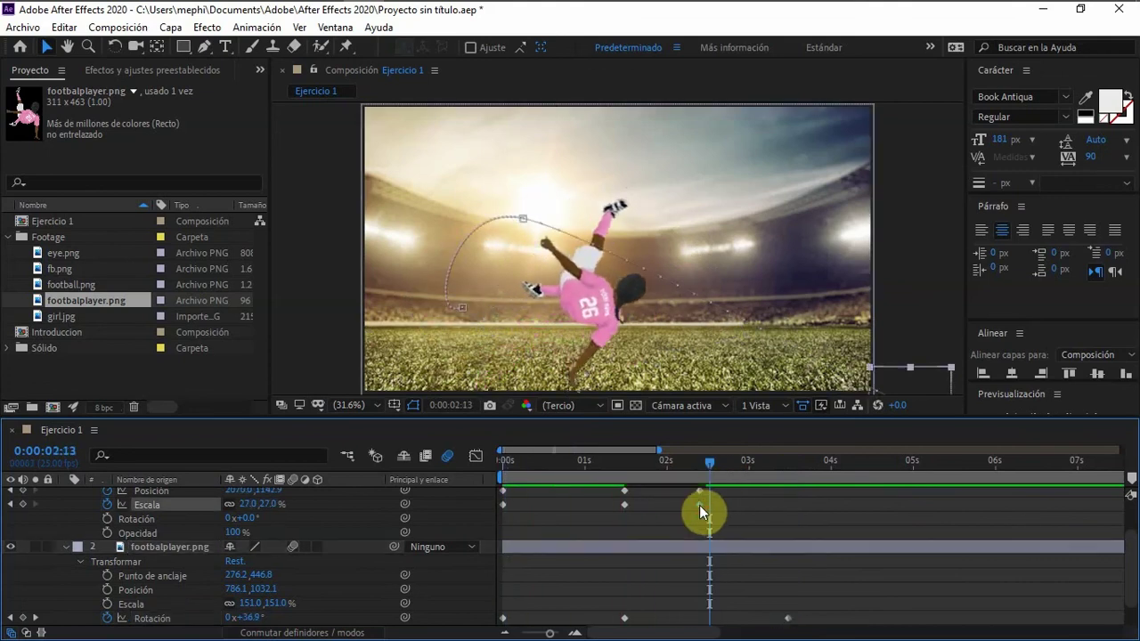
left_click_drag(711, 470, 684, 502)
left_click(495, 463)
key("space")
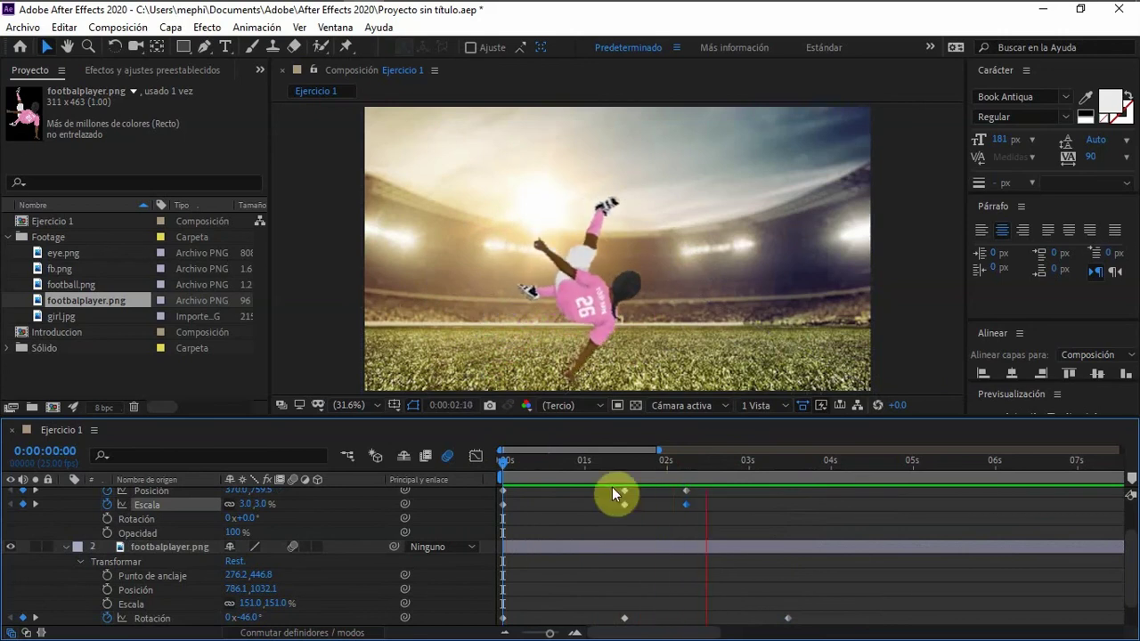
key("space")
- Move the footbalplayer.png layer's last rotation keyframe to just after three seconds
left_click(787, 618)
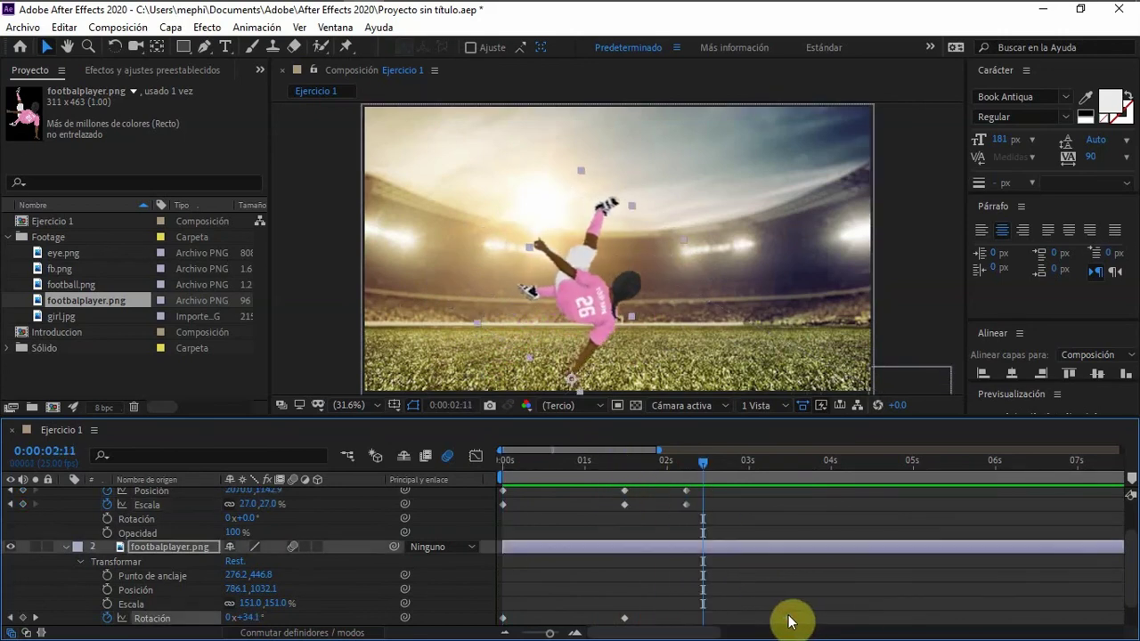
key("Delete")
left_click(748, 470)
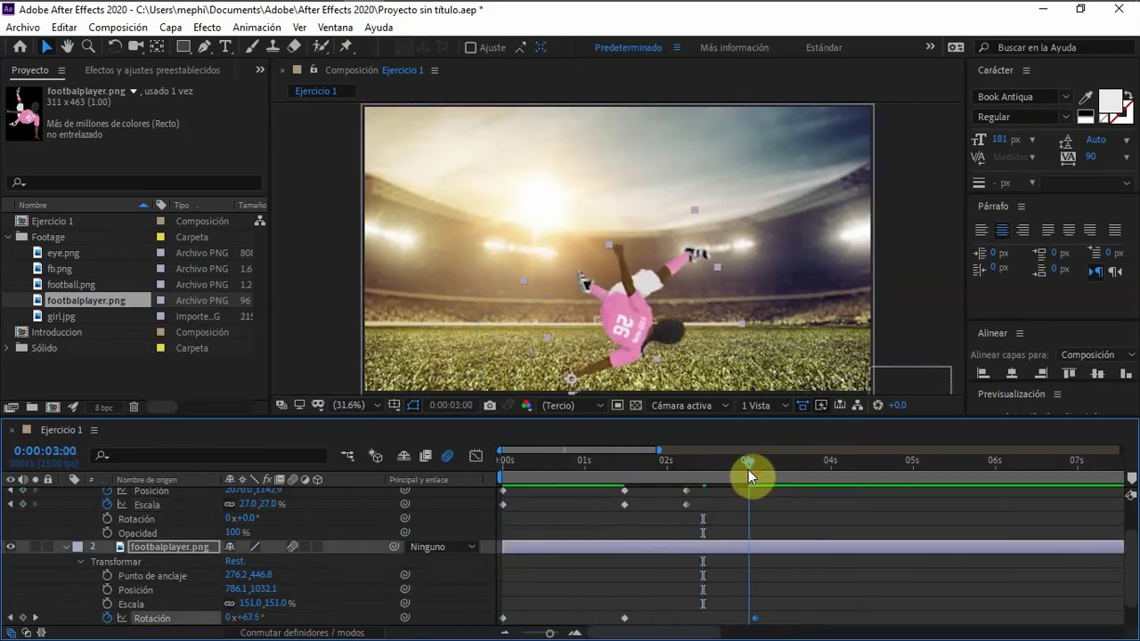
- Move the footbalplayer.png layer's last rotation keyframe to 0:00:03:00 and preview the animation
left_click_drag(756, 619, 748, 619)
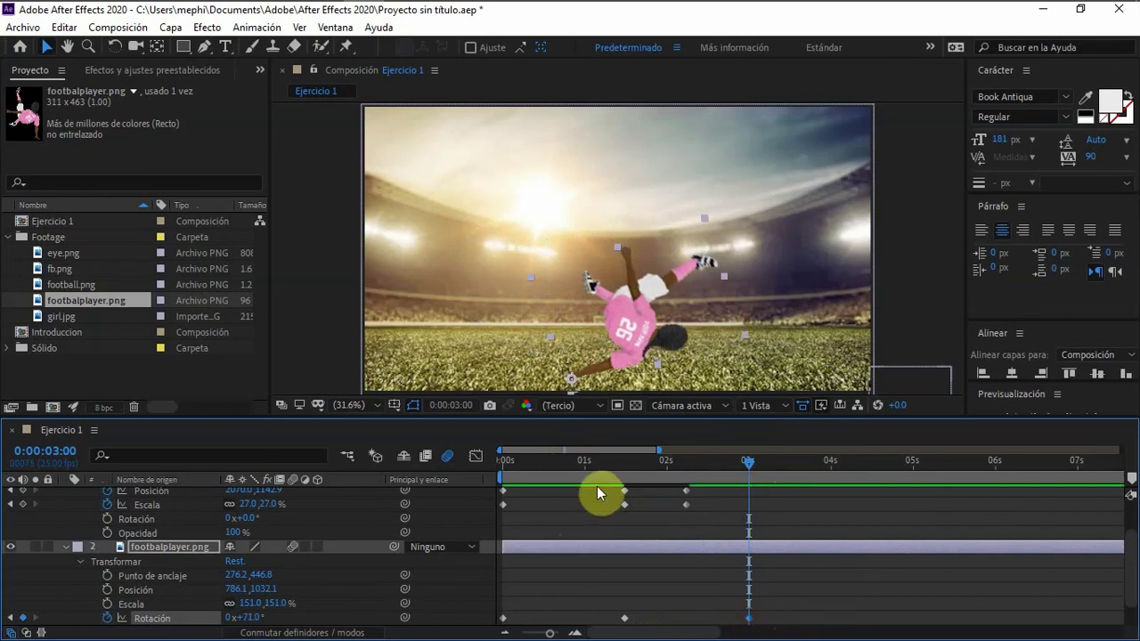
left_click(625, 477)
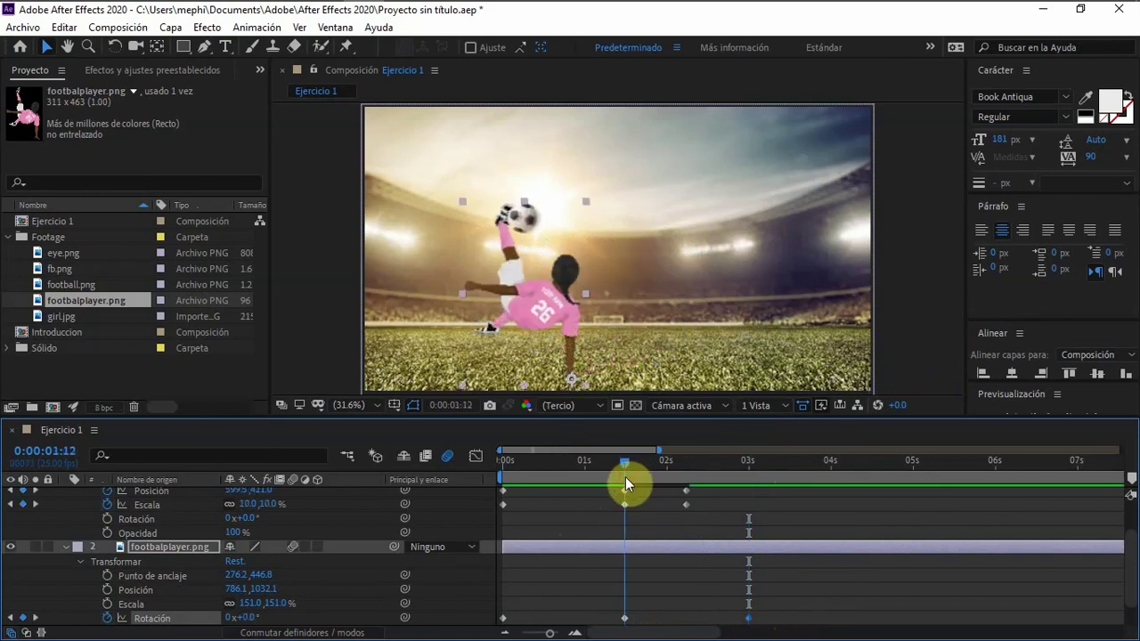
key("space")
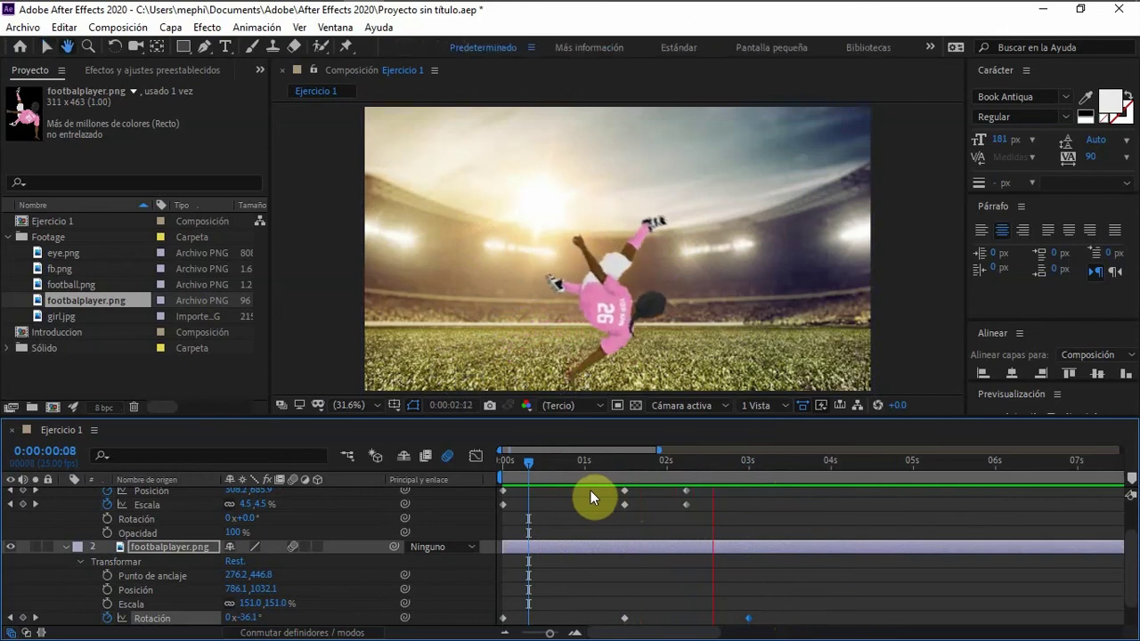
key("space")
left_click_drag(518, 463, 499, 463)
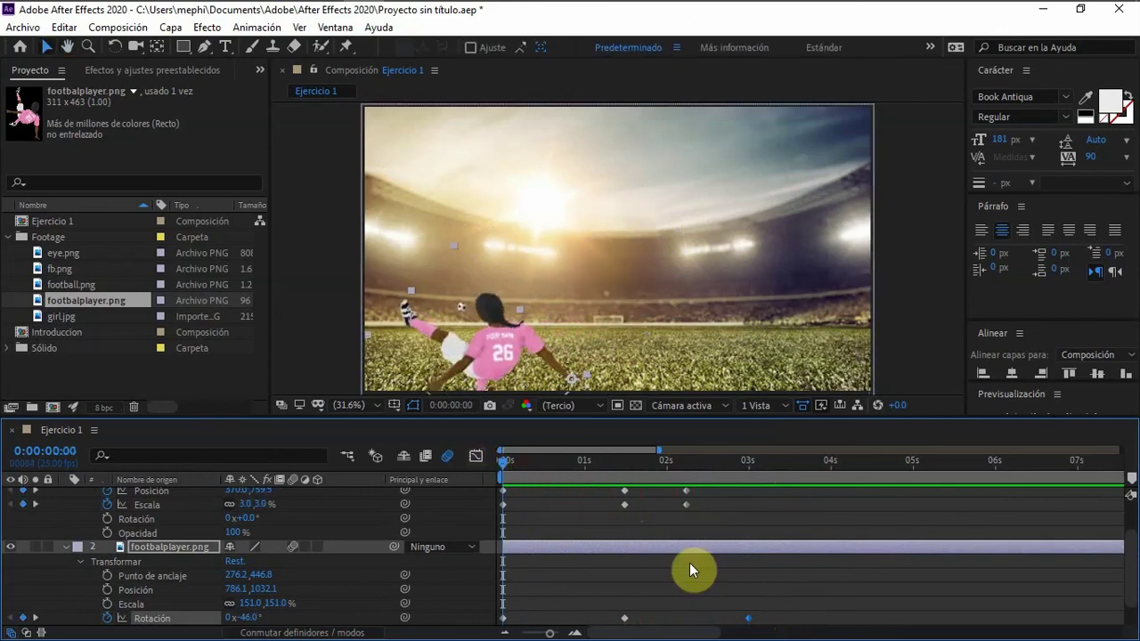
- Collapse the football.png and footbalplayer.png layer properties and turn off the composition's motion blur at 0:00:01:20
left_click(64, 546)
left_click(66, 496)
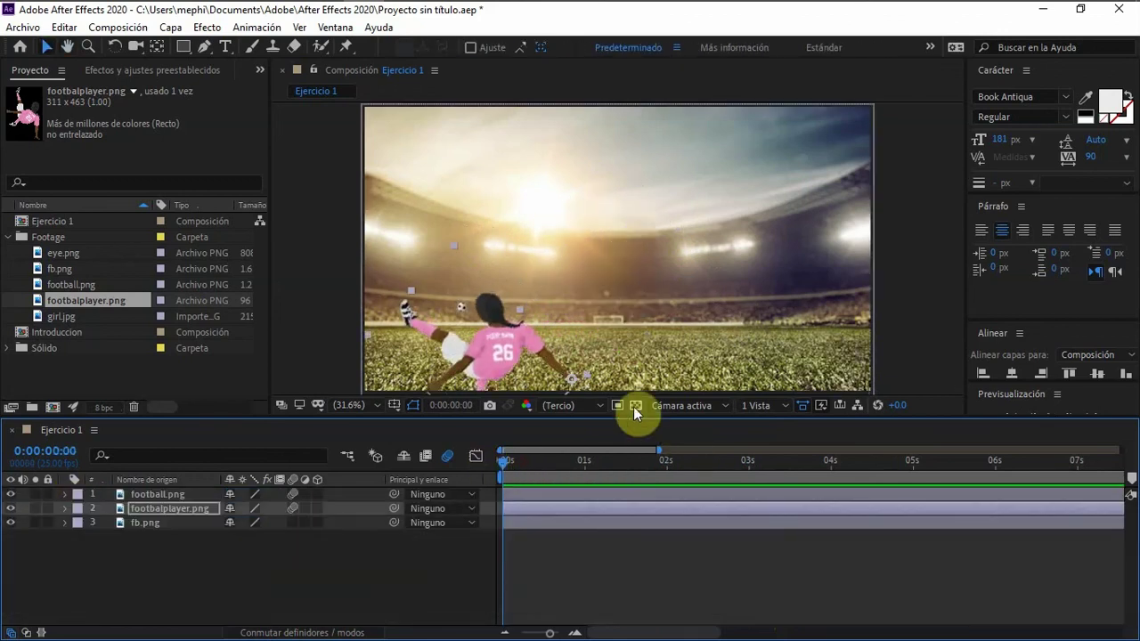
left_click_drag(501, 458, 651, 463)
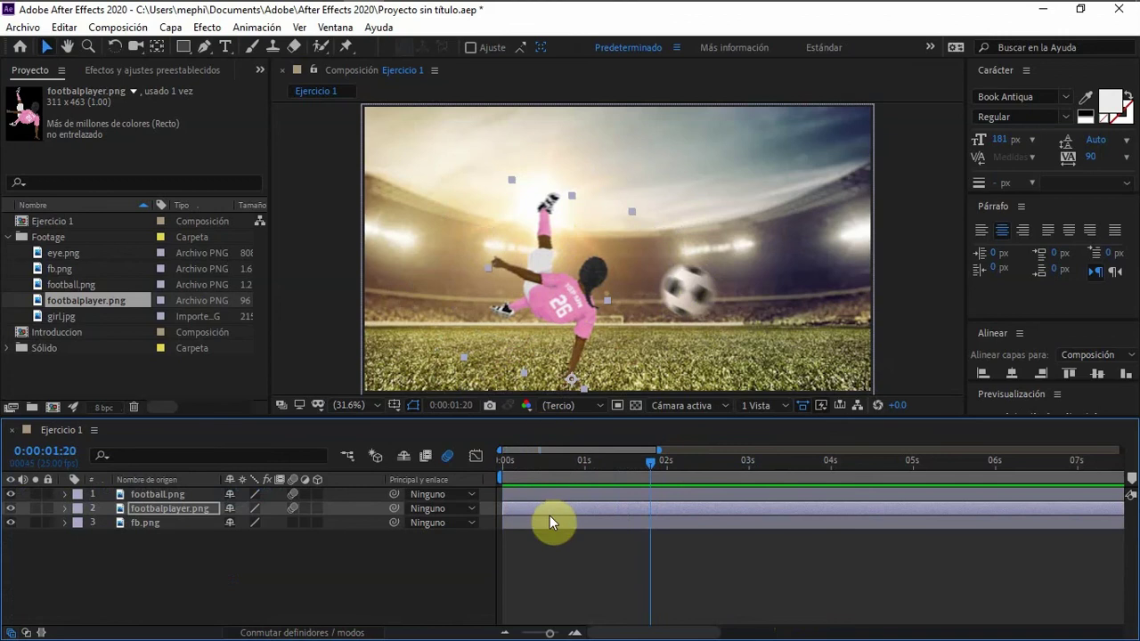
left_click(449, 459)
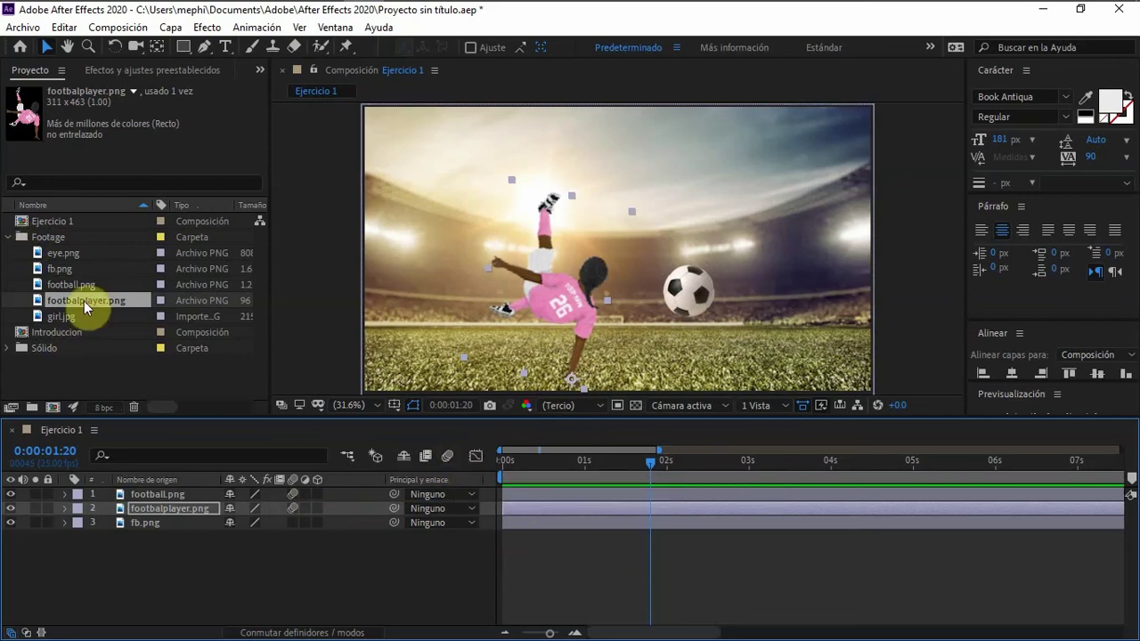
- Add a text layer reading "Football" in the sky above the player
left_click(226, 51)
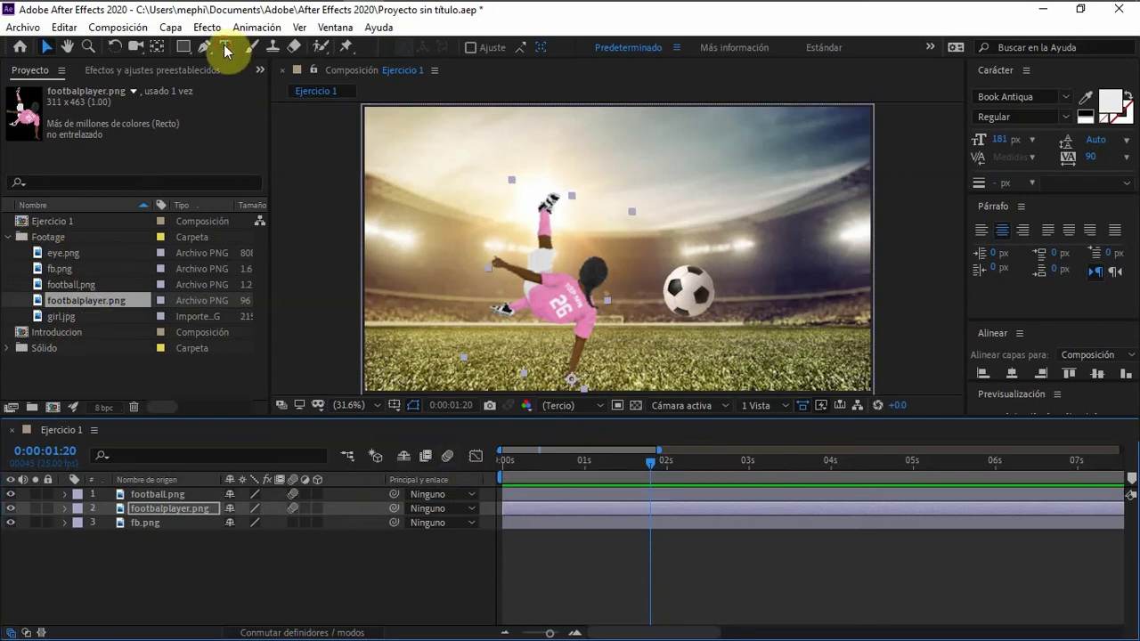
left_click(570, 159)
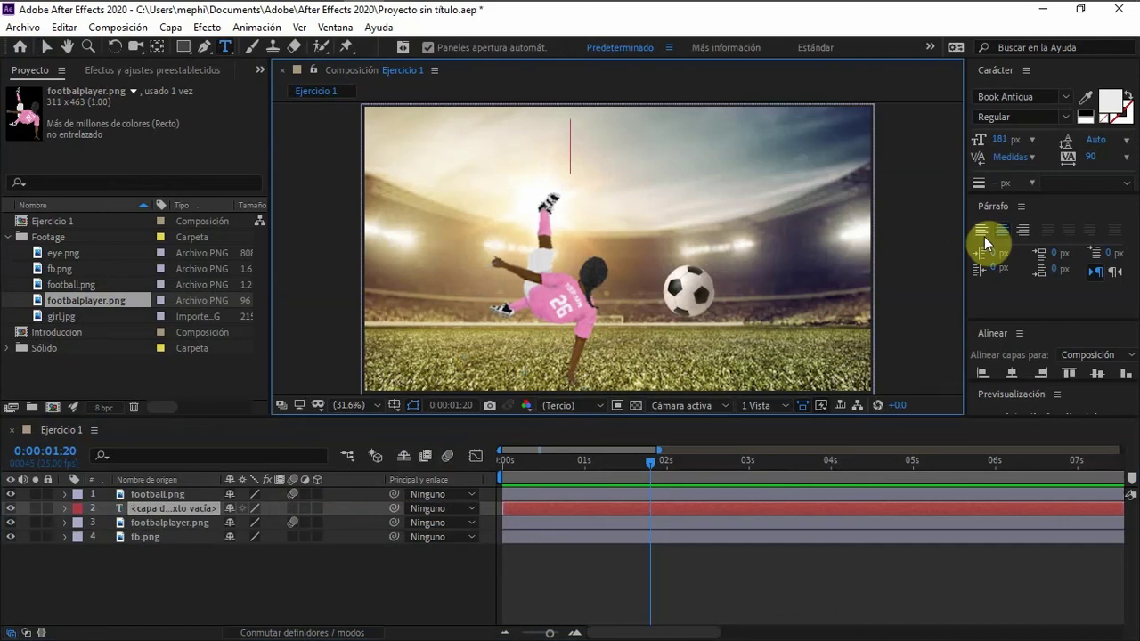
type("Foo")
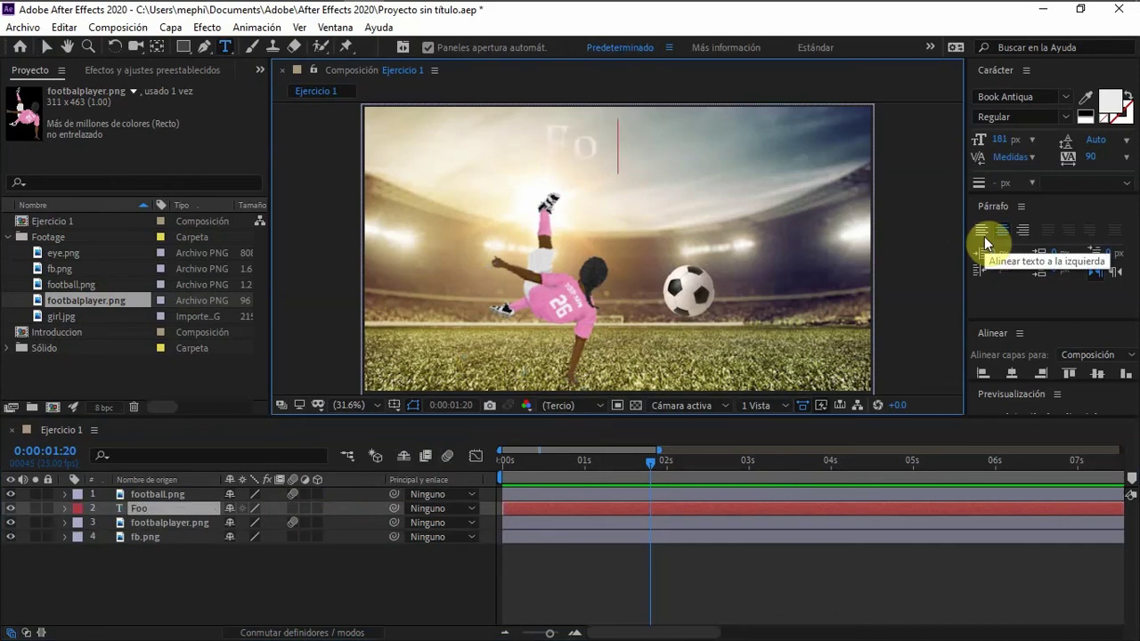
type("tball")
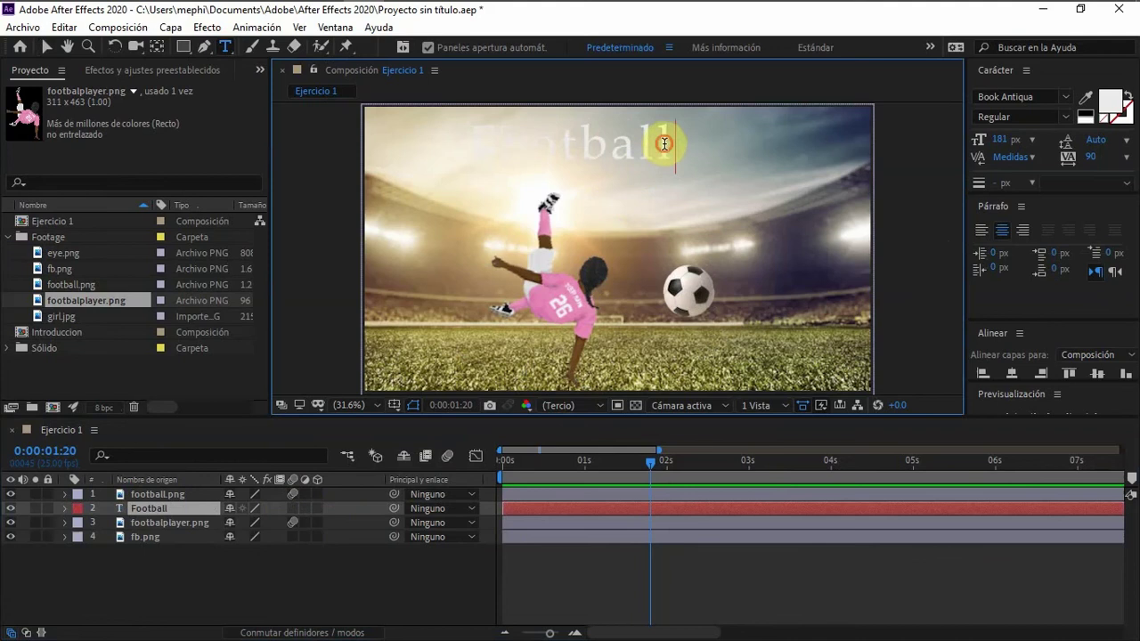
- Change the fill color of the whole "Football" text to dark red, 9F1A1A
left_click_drag(664, 144, 466, 140)
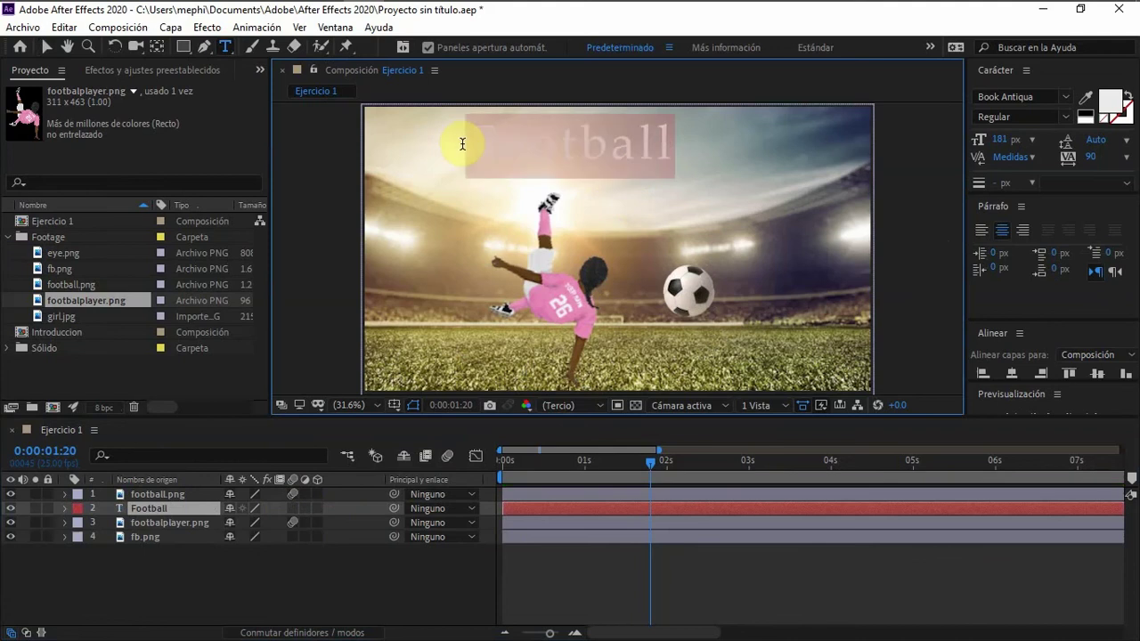
left_click(1110, 102)
left_click(560, 268)
left_click_drag(560, 267, 544, 304)
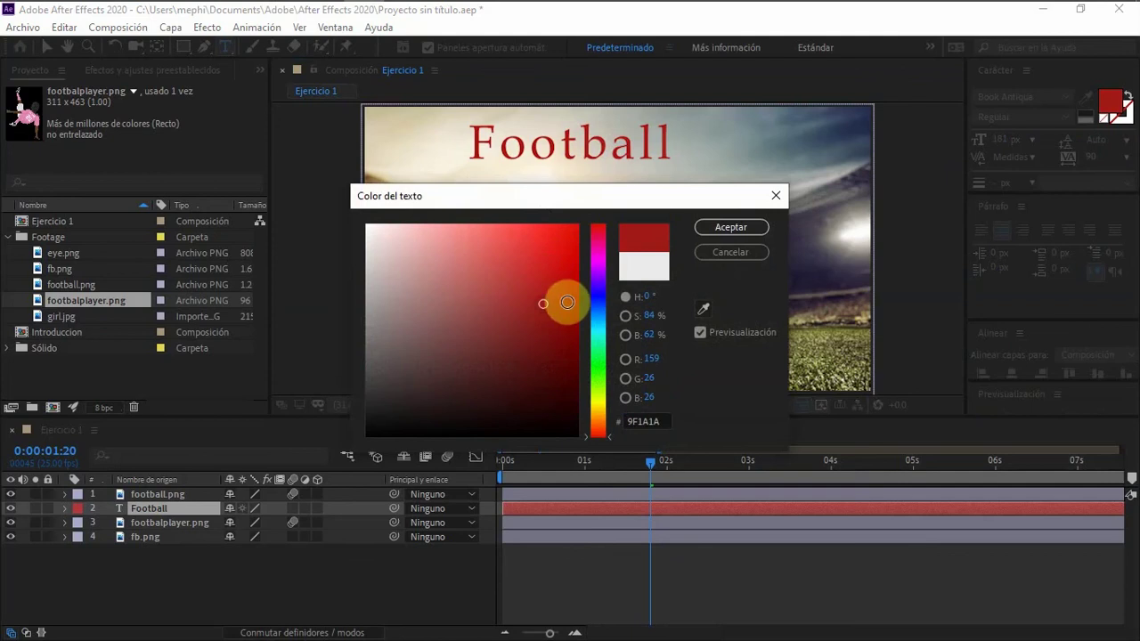
left_click(730, 227)
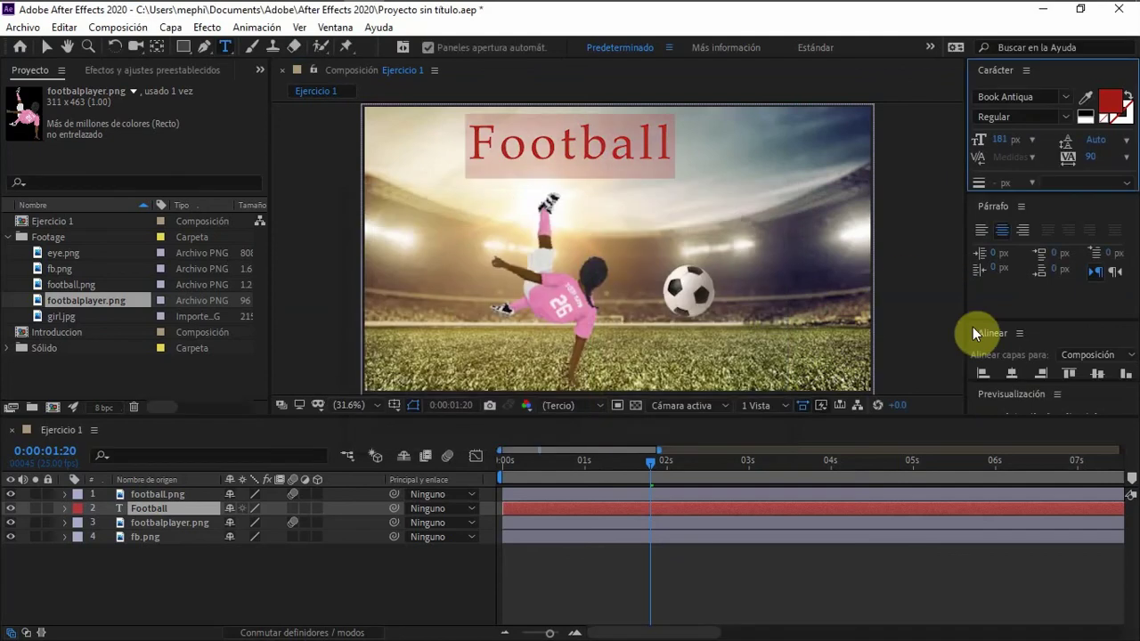
- Set the "Football" text's font to Bahnschrift and shift the title slightly down and to the right in the frame
left_click(1064, 98)
scroll(853, 235, "up", 5)
scroll(853, 235, "up", 1)
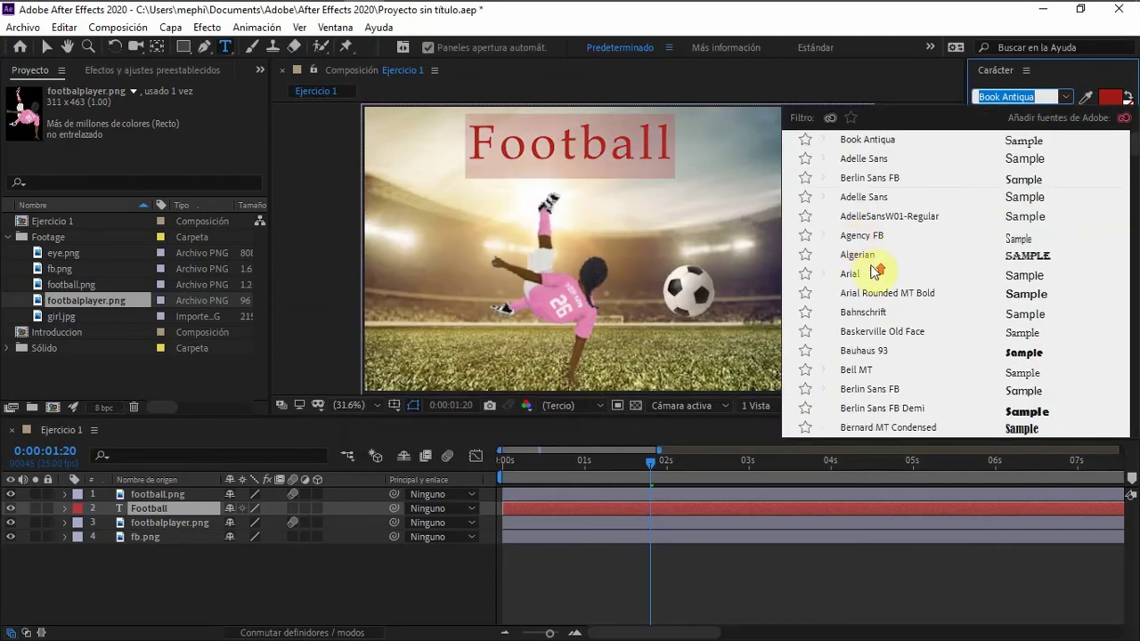
scroll(880, 261, "down", 2)
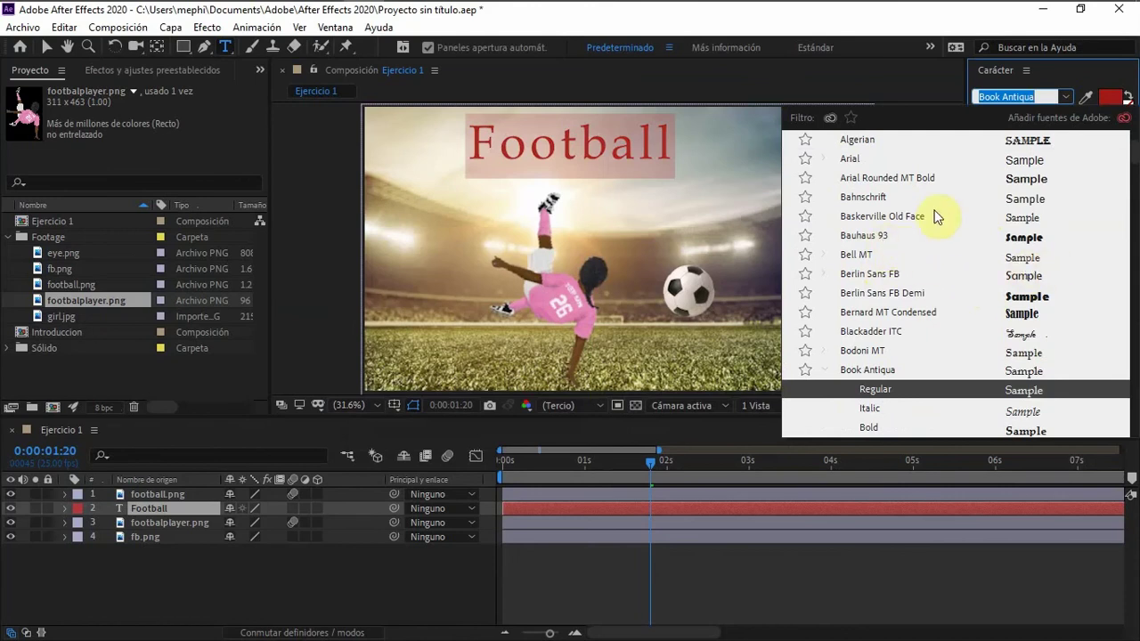
left_click(891, 194)
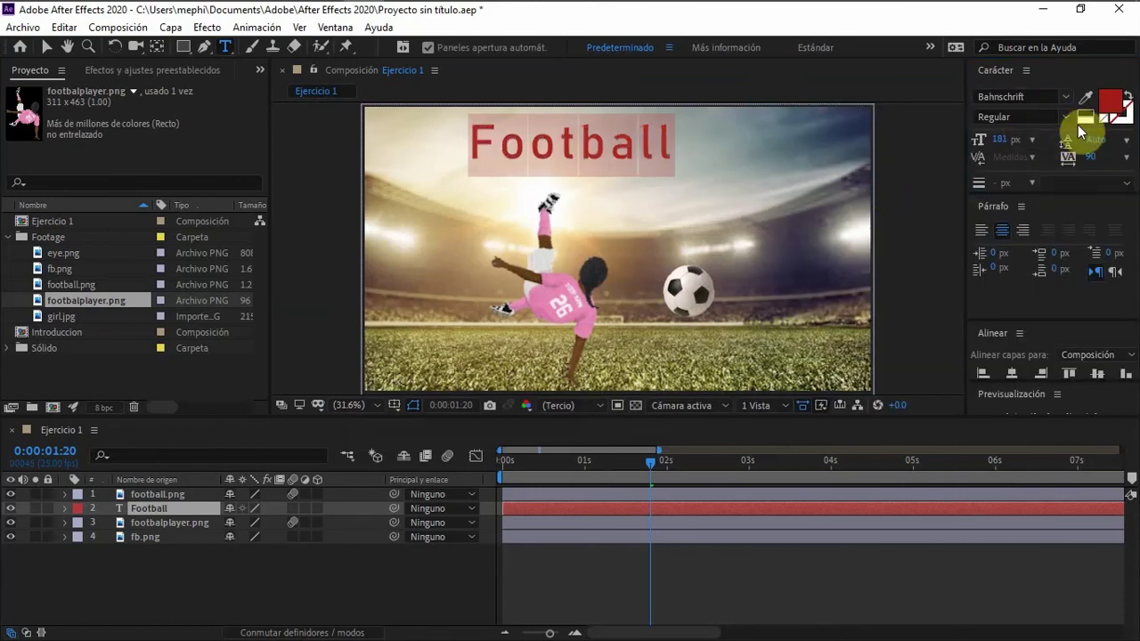
left_click(1004, 233)
left_click(47, 47)
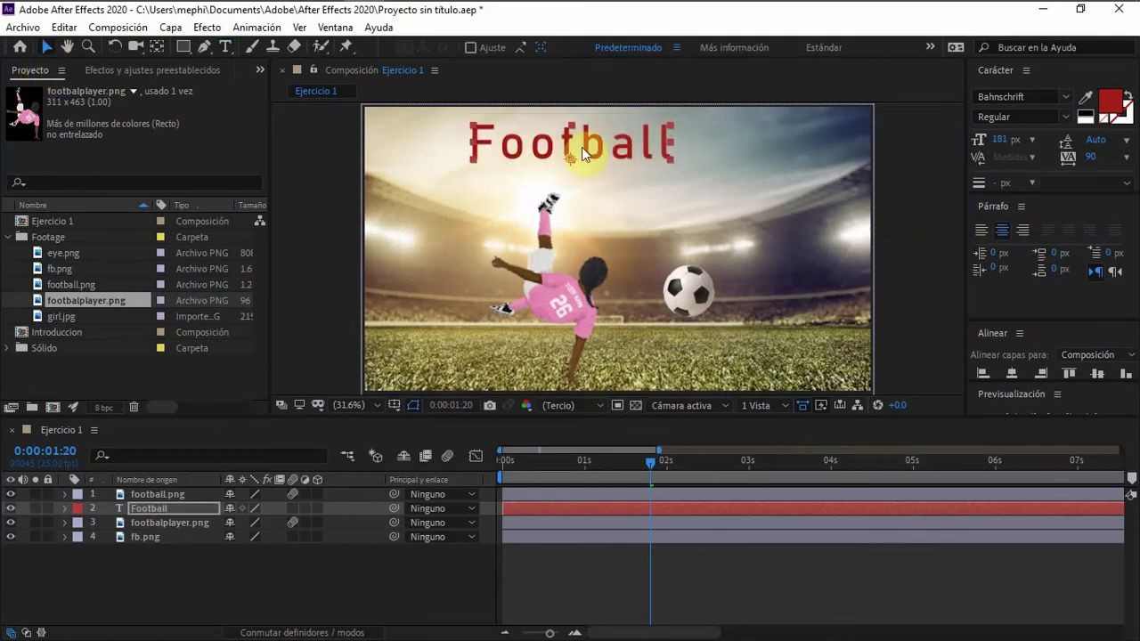
left_click_drag(582, 147, 644, 158)
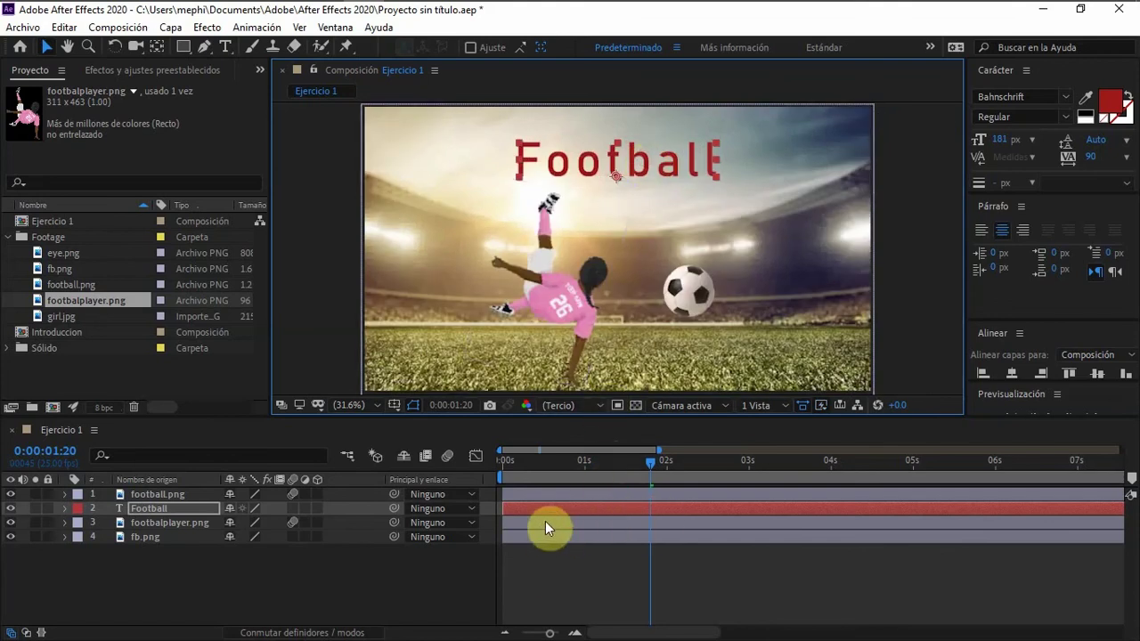
- Set the composition preview resolution to Cuarto
left_click(600, 407)
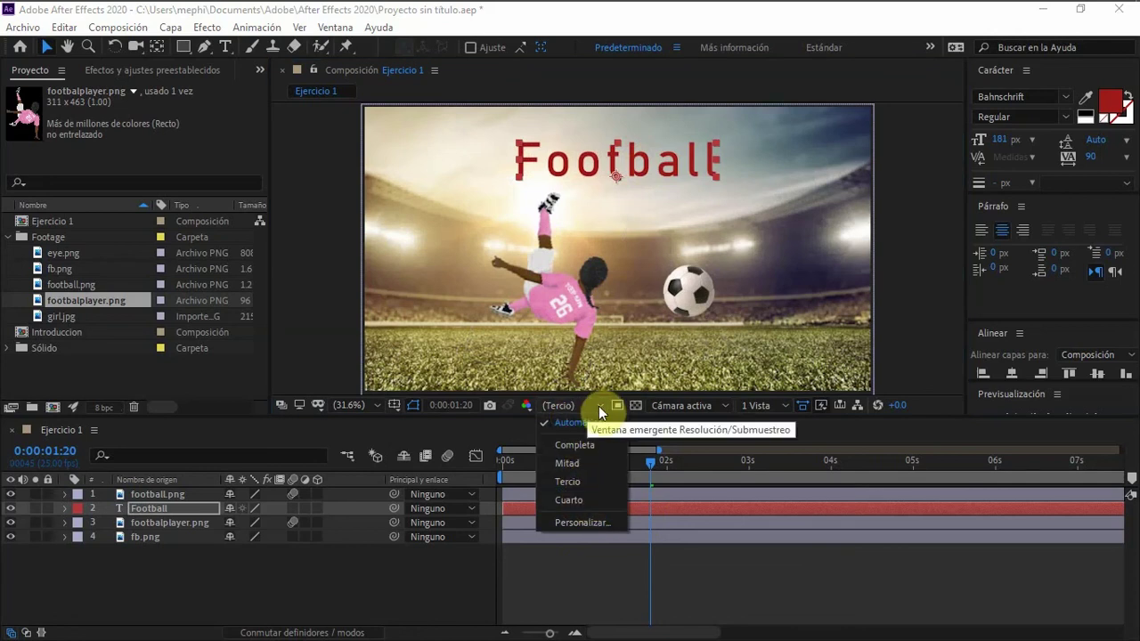
left_click(599, 406)
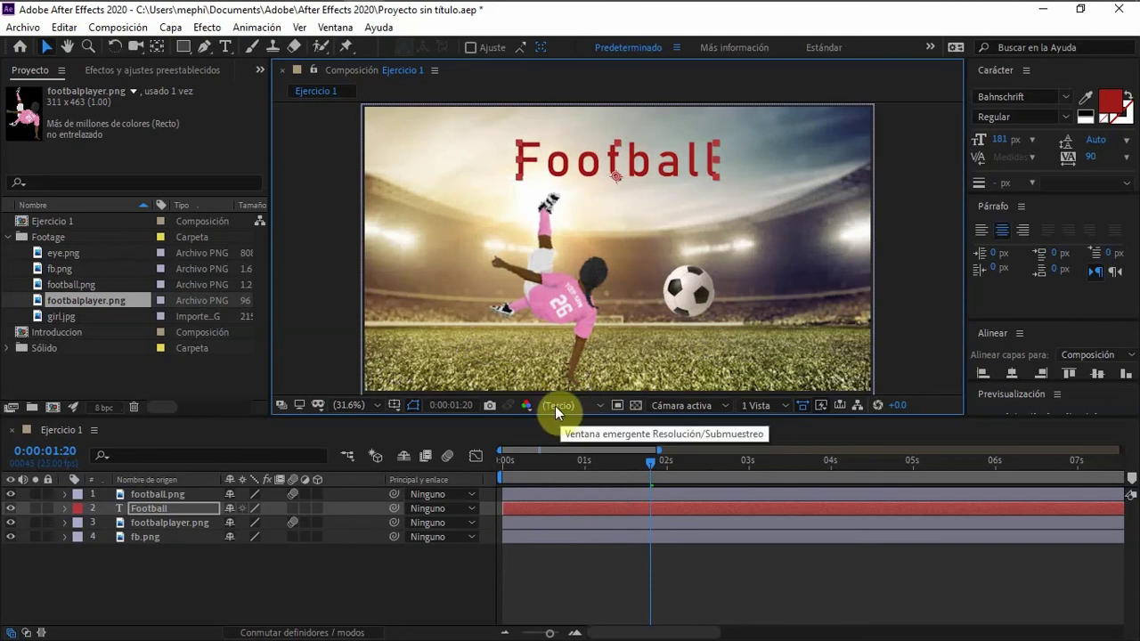
left_click(605, 405)
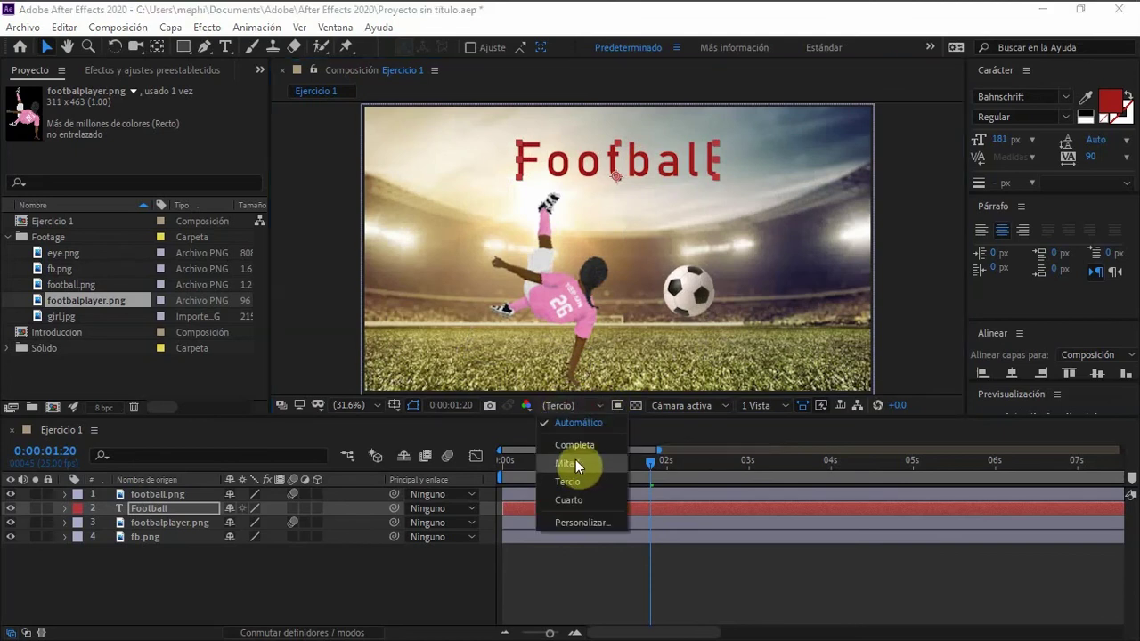
left_click(573, 498)
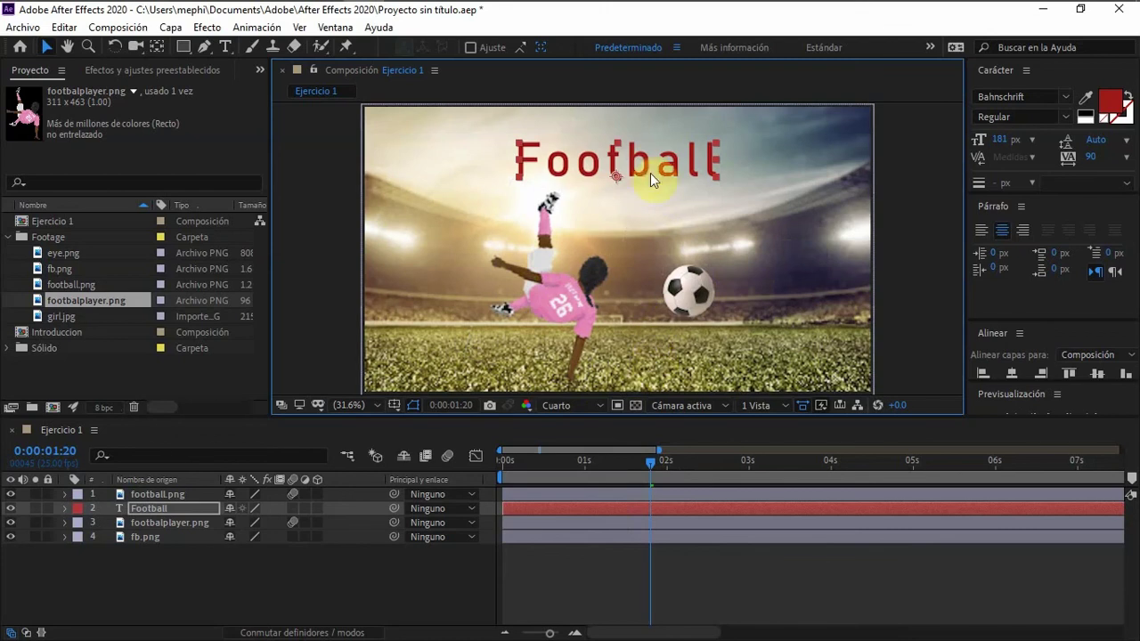
- Move the Football text layer to the top of the layer stack and set its position to about 893.1, 601.4
mouse_move(636, 169)
left_mouse_down()
mouse_move(626, 159)
mouse_move(652, 158)
mouse_move(622, 167)
left_mouse_up()
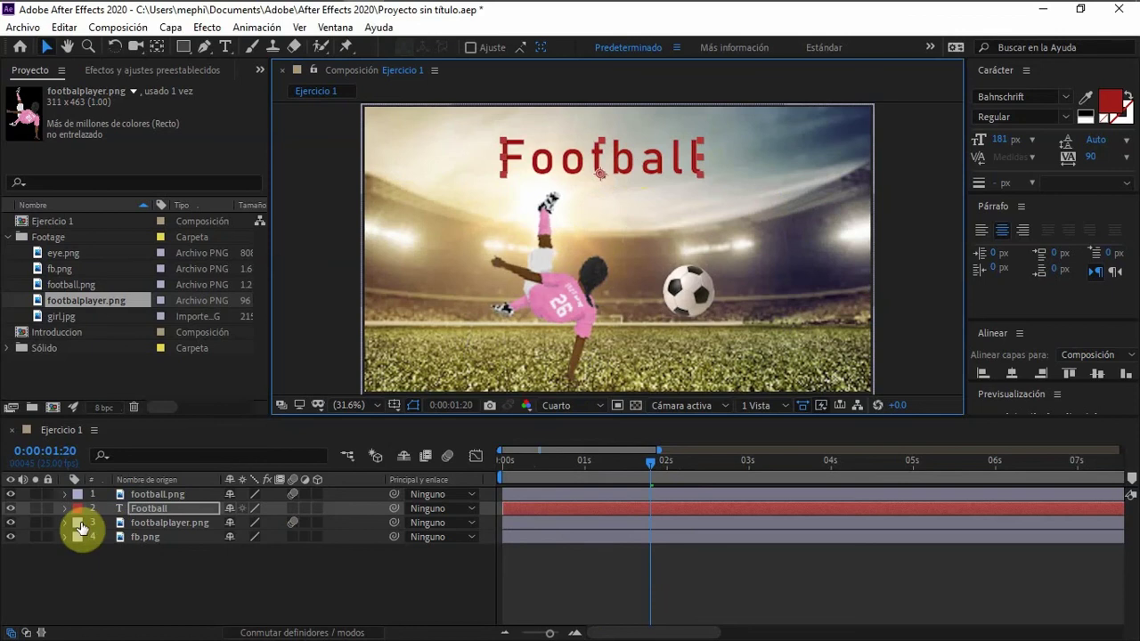
left_click_drag(164, 508, 164, 492)
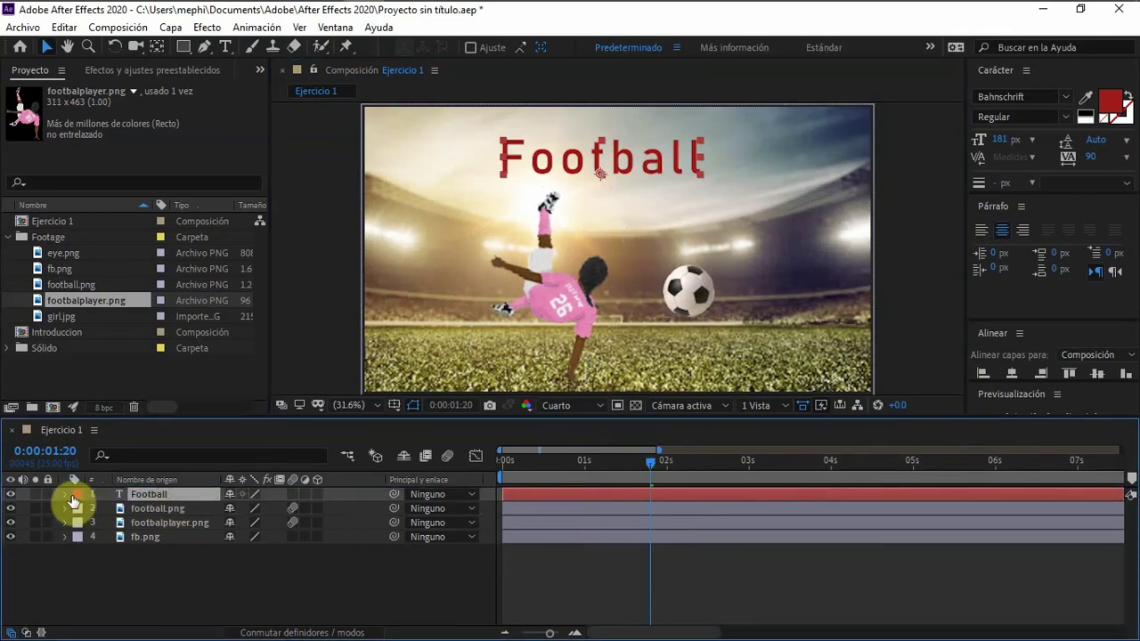
key("p")
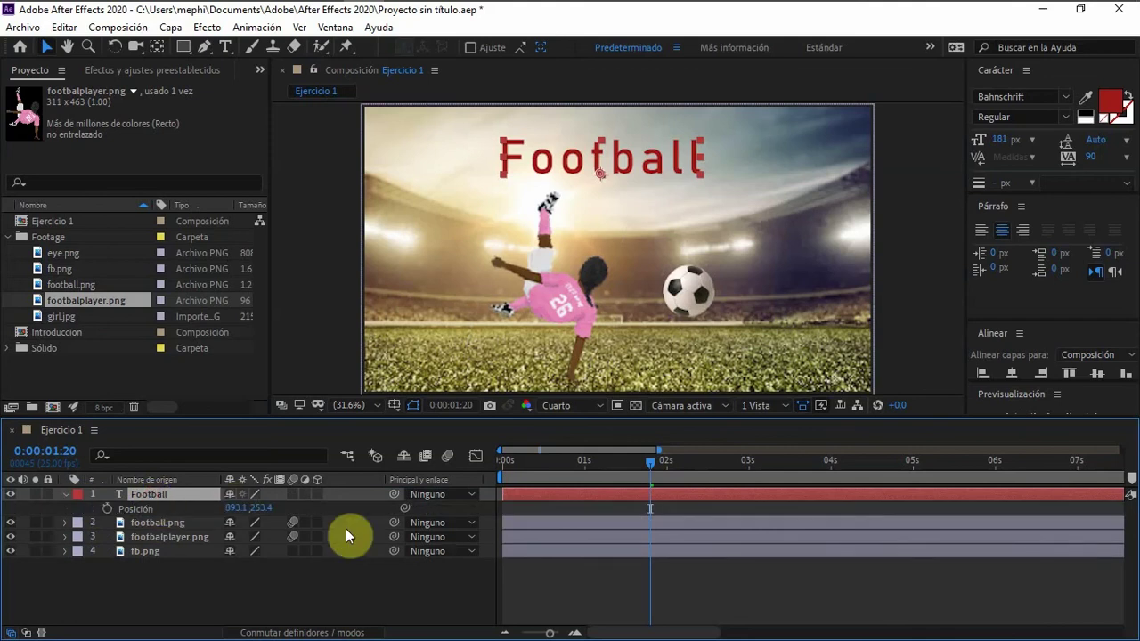
left_click_drag(284, 508, 539, 525)
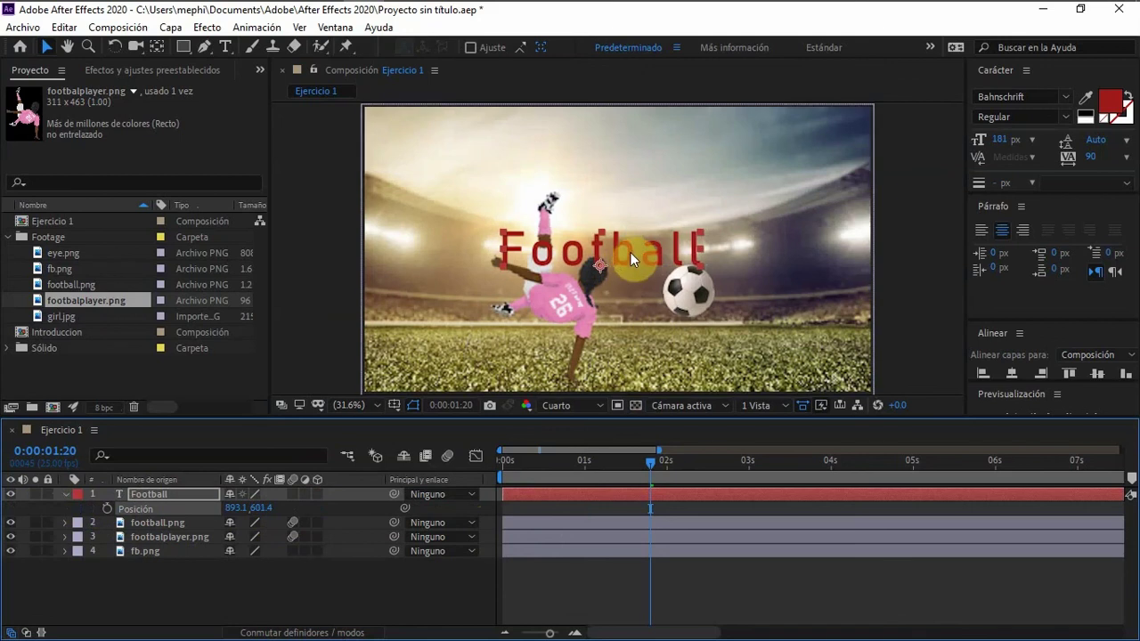
- Show the title/action safe margins over the composition
left_click(393, 405)
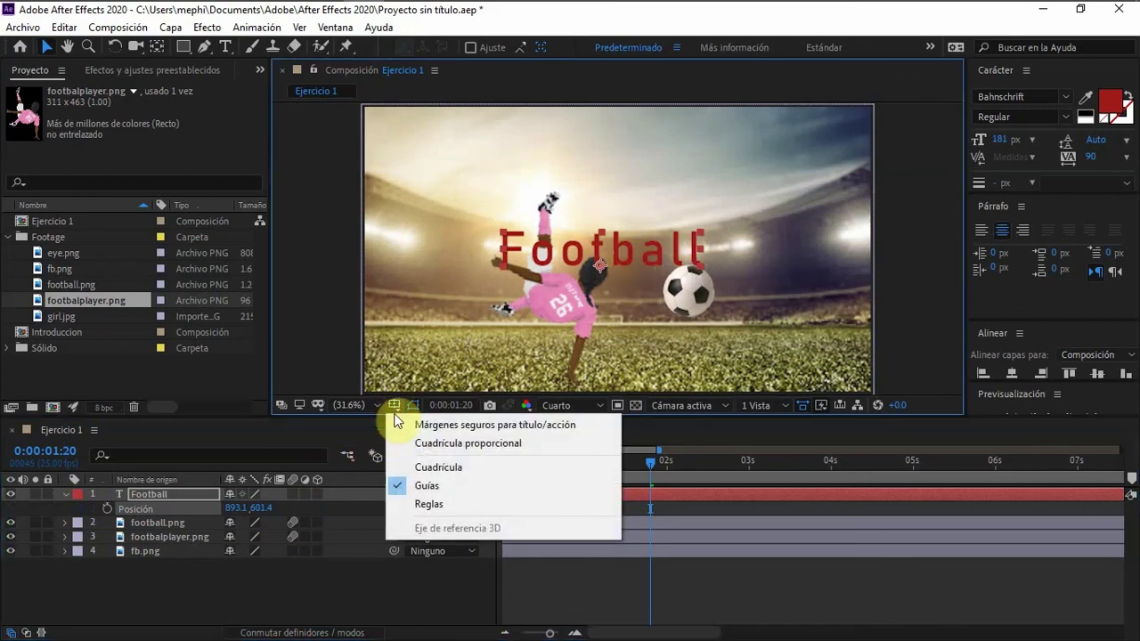
left_click(481, 443)
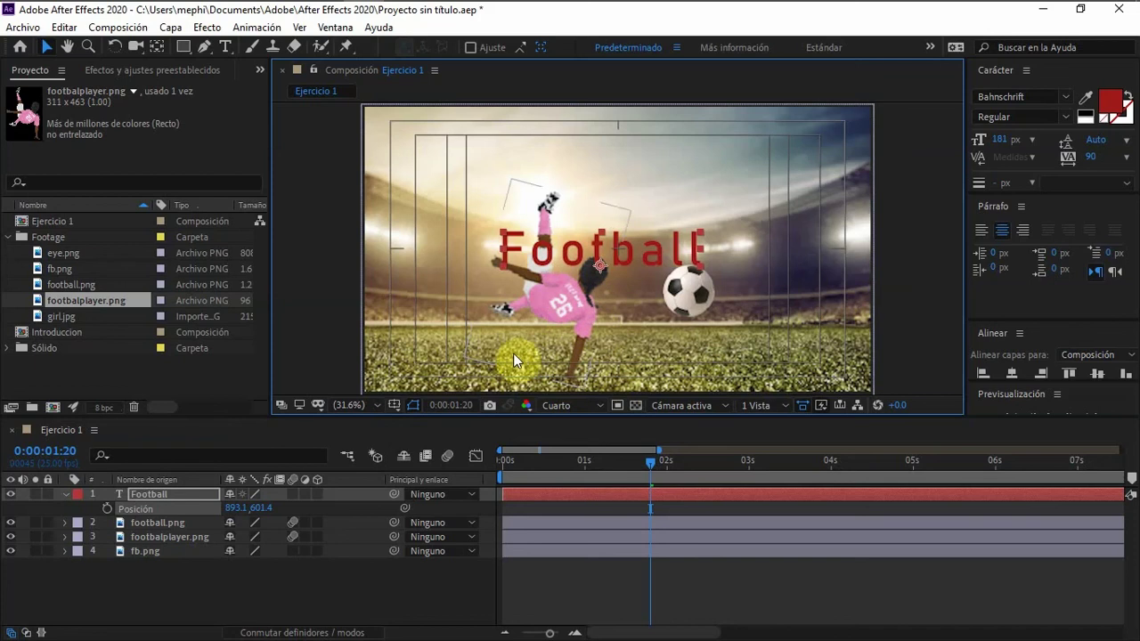
left_click(616, 123)
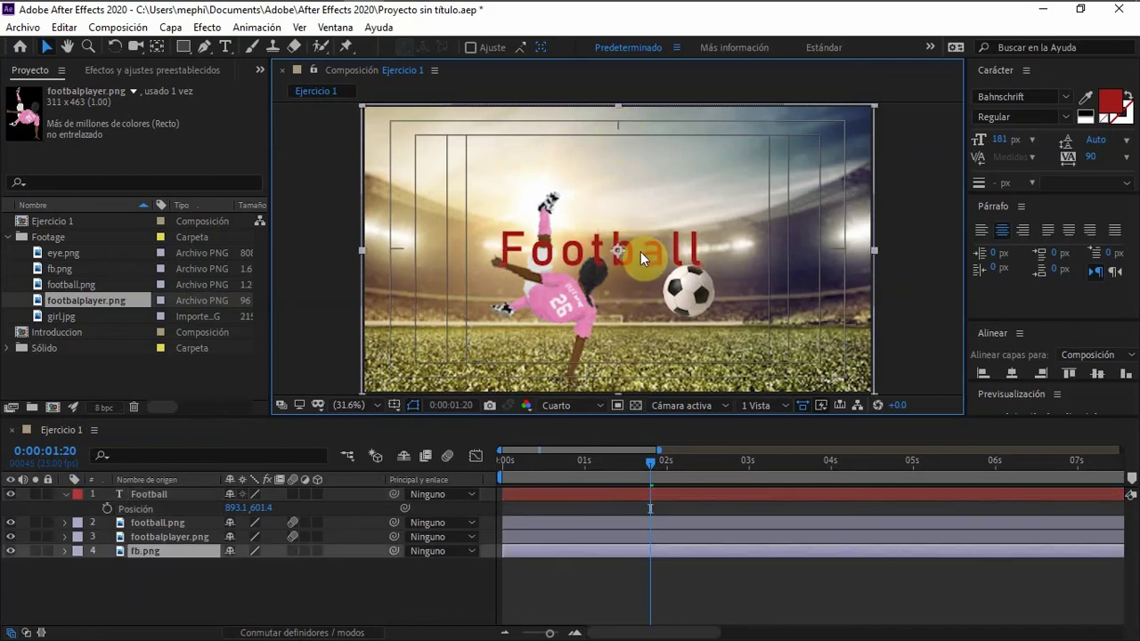
- Nudge the Football text layer toward the center mark of the safe margins, to position 953.1, 607.4
left_click(638, 495)
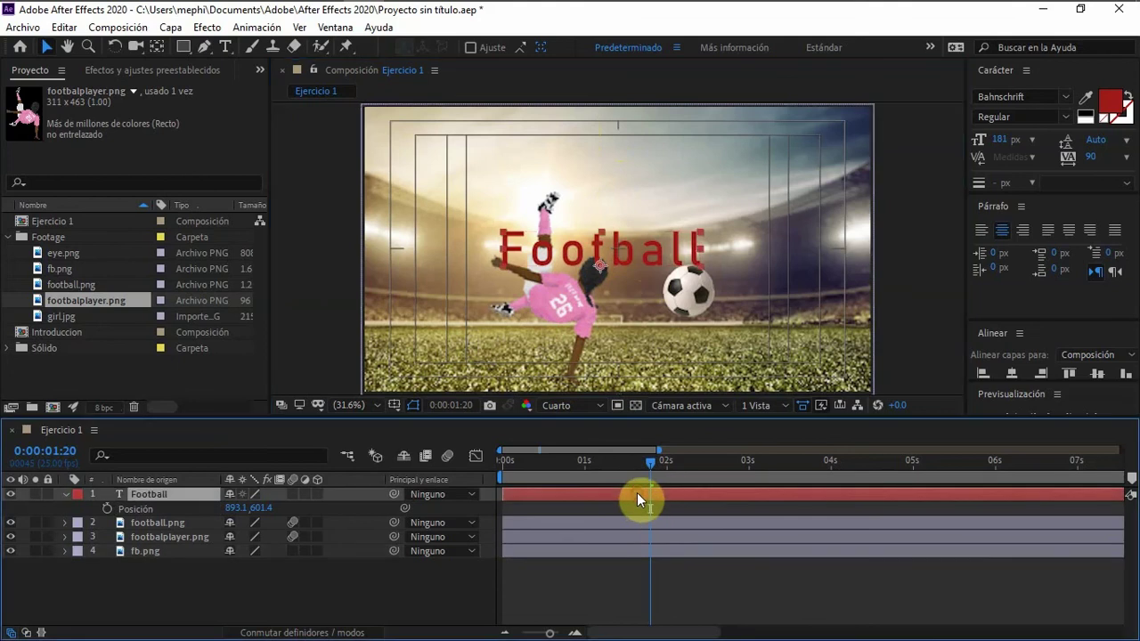
left_click(637, 253)
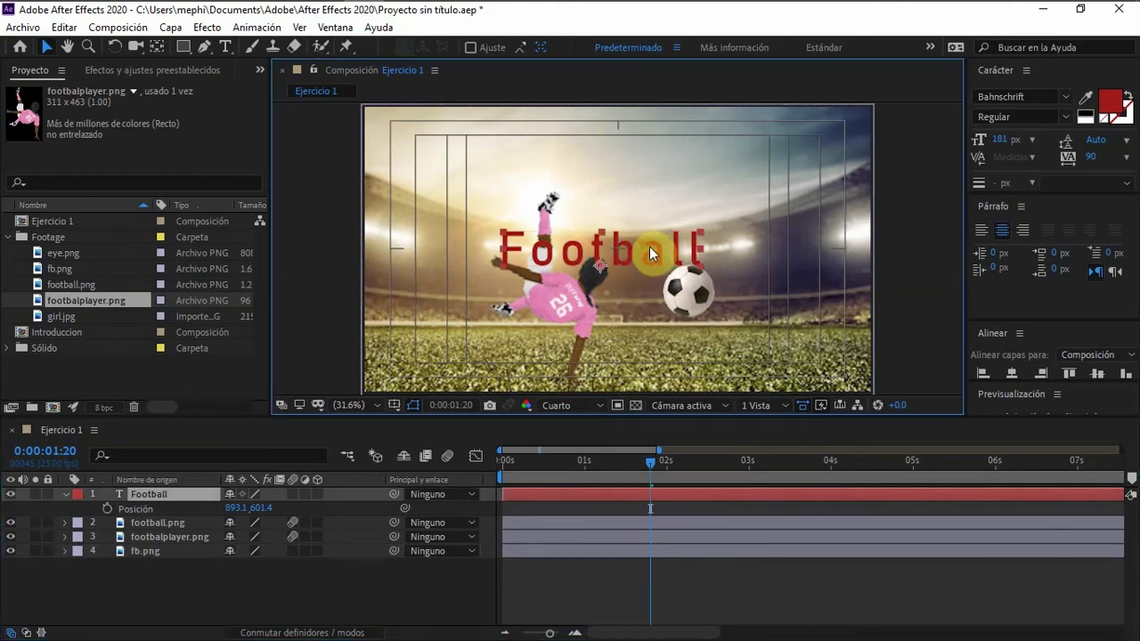
key("shift+Right")
key("shift+Right")
key("shift+Right")
key("shift+Right")
key("shift+Right")
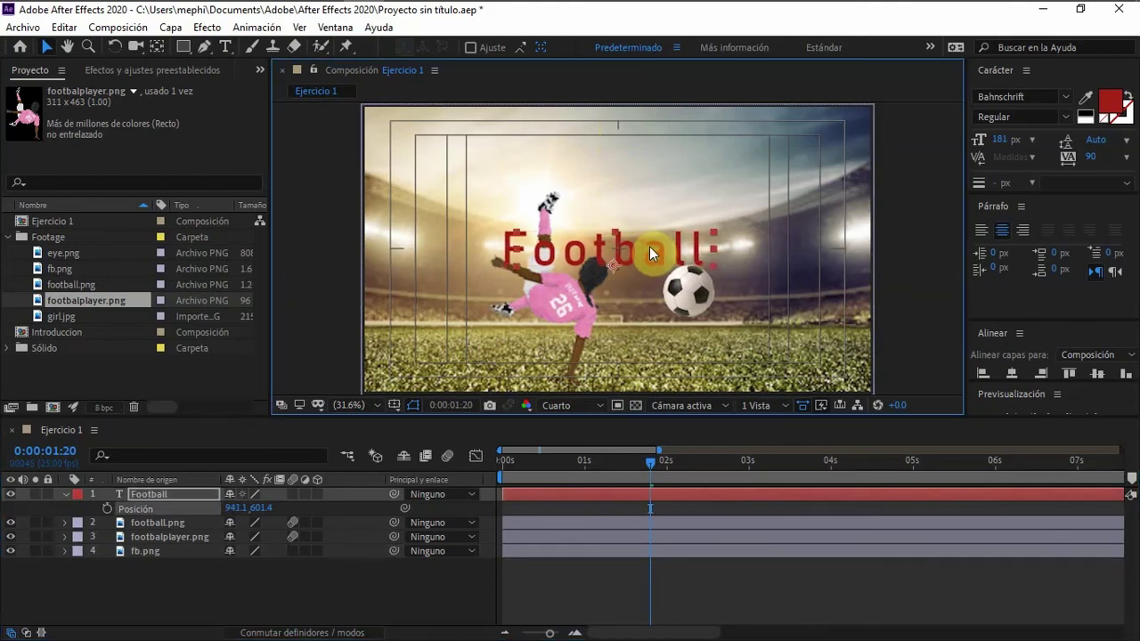
key("shift+Right")
key("shift+Right")
key("shift+Down")
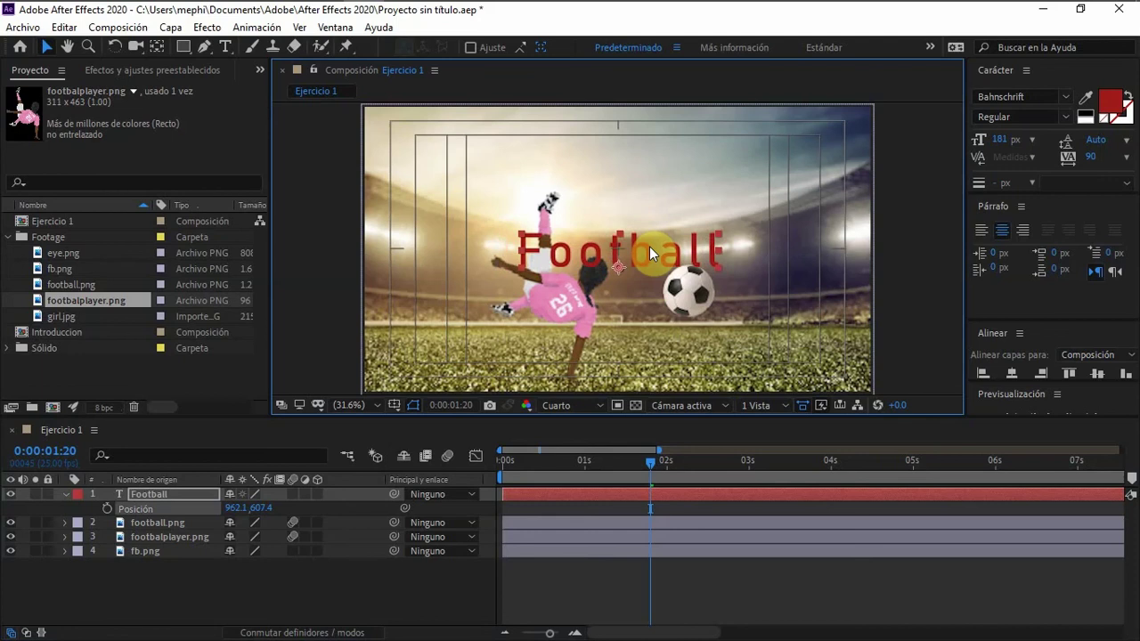
key("Left")
key("Left")
key("Left")
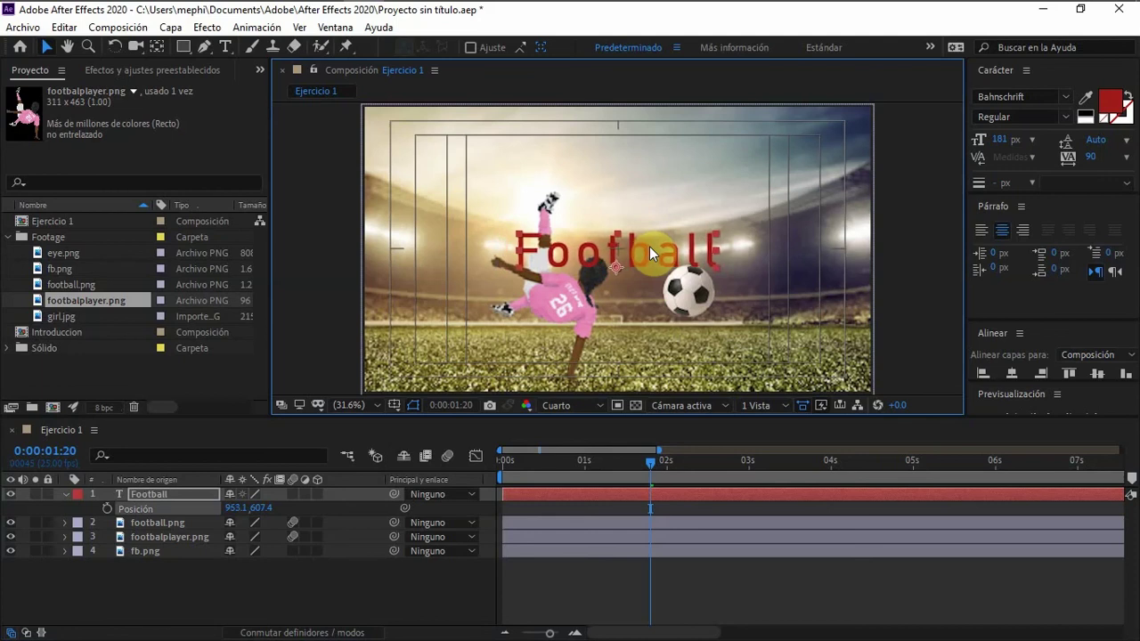
- Nudge the Football text layer three pixels to the right and nine pixels up, to position 956.1, 598.4
key("Right")
key("Right")
key("Right")
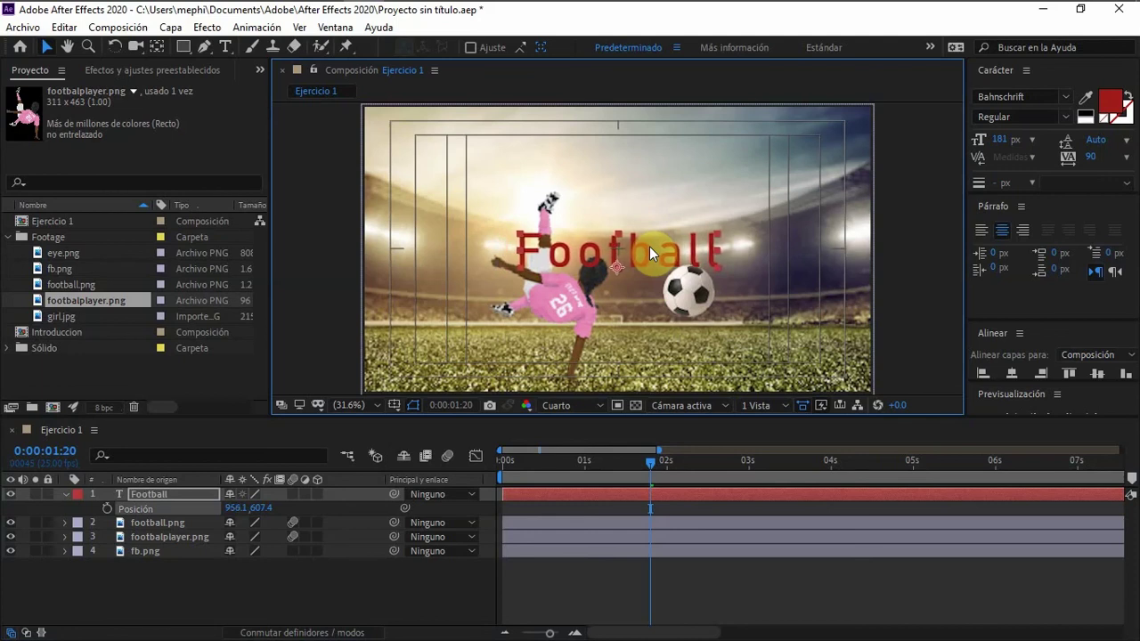
key("Up")
key("Up")
key("Up")
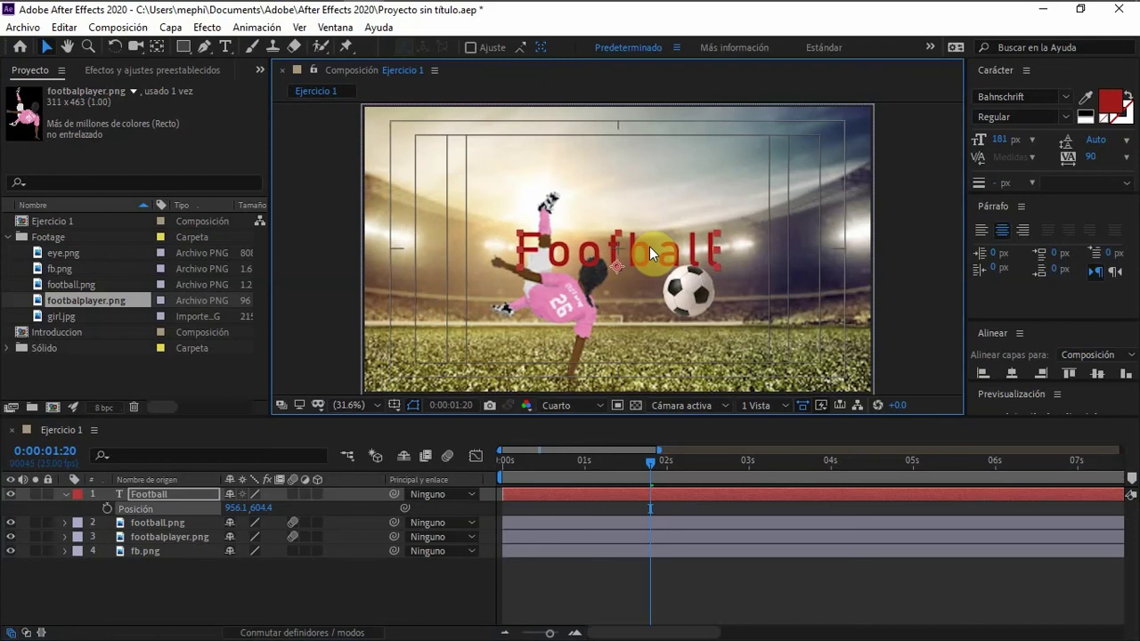
key("Up")
key("Up")
key("Up")
key("Up")
key("Up")
key("Up")
- Trim the start of the Football text layer to 0:00:01:12, in line with football.png's middle Position and Scale keyframes
left_click(648, 495)
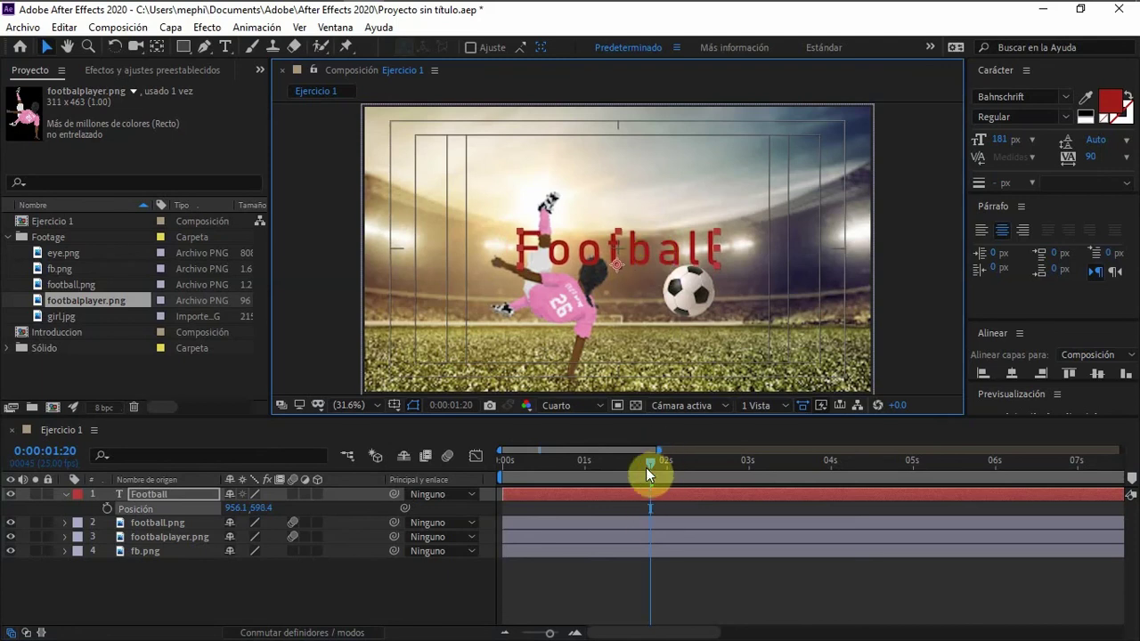
left_click(585, 465)
left_click_drag(590, 465, 651, 468)
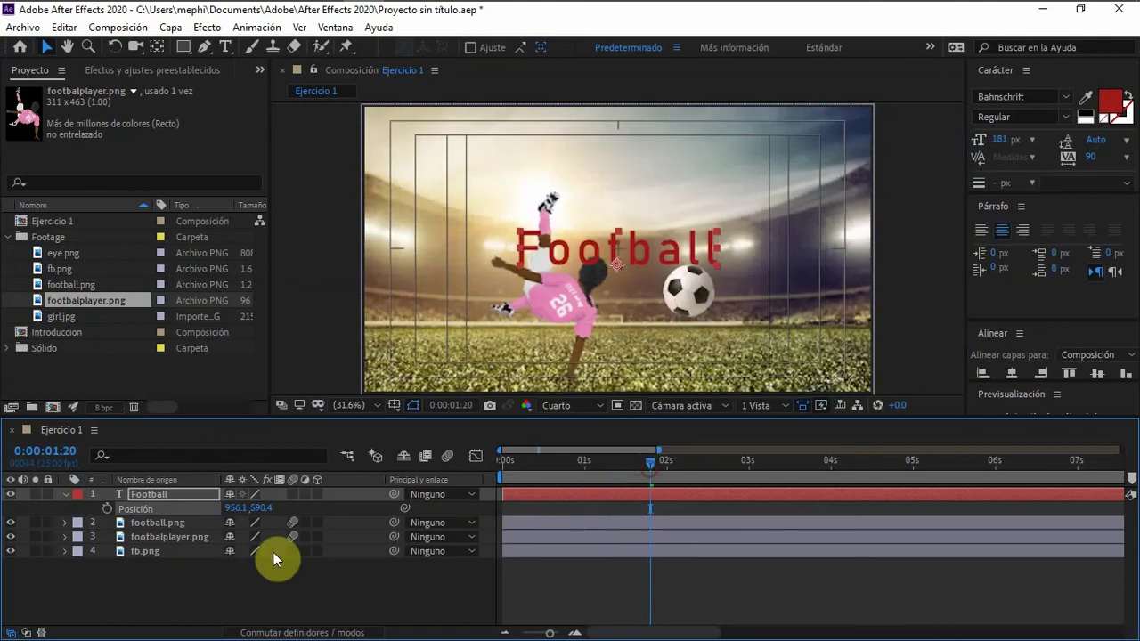
left_click(65, 523)
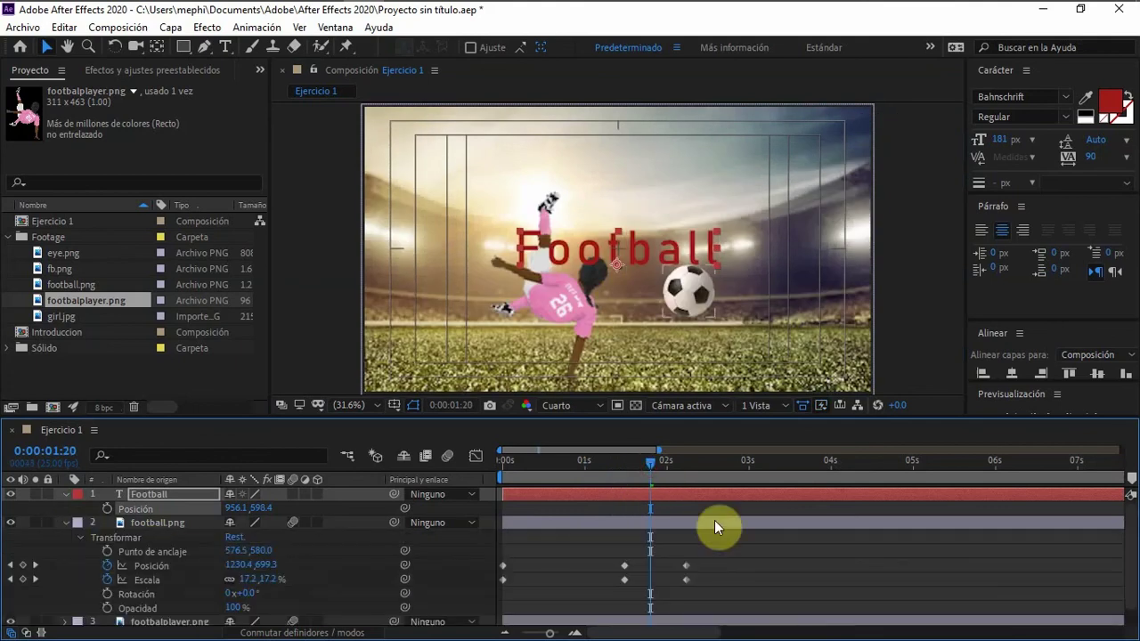
left_click_drag(648, 464, 624, 468)
- Preview the title's appearance from 0:00:00:24, return to 0:00:01:12 and collapse football.png's properties
left_click_drag(543, 492, 581, 460)
key("space")
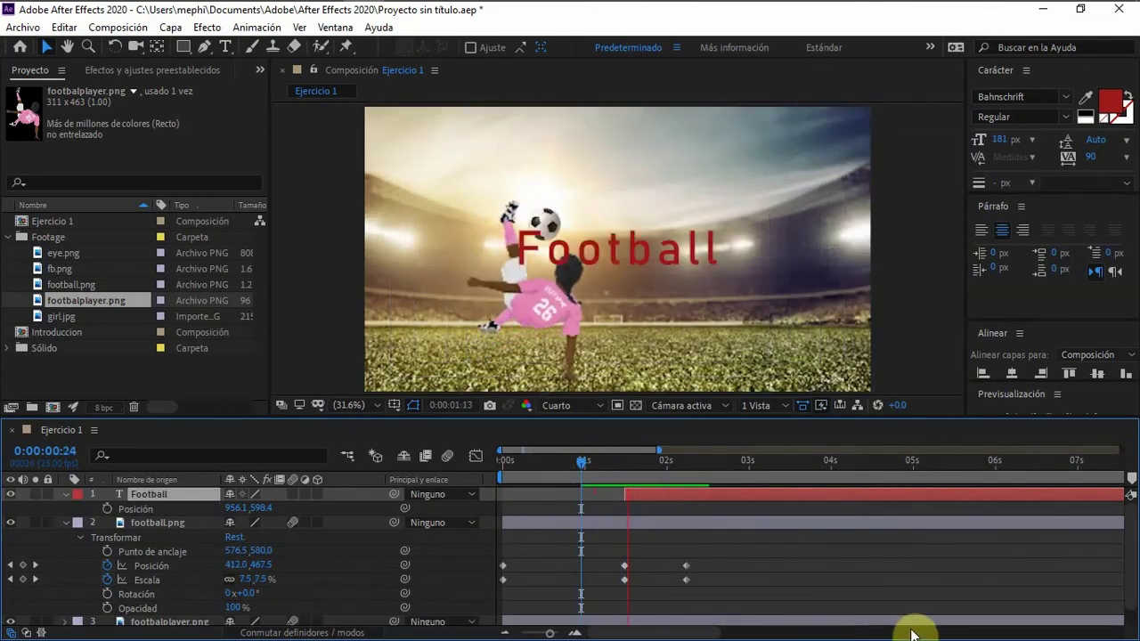
left_click(683, 462)
left_click(624, 470)
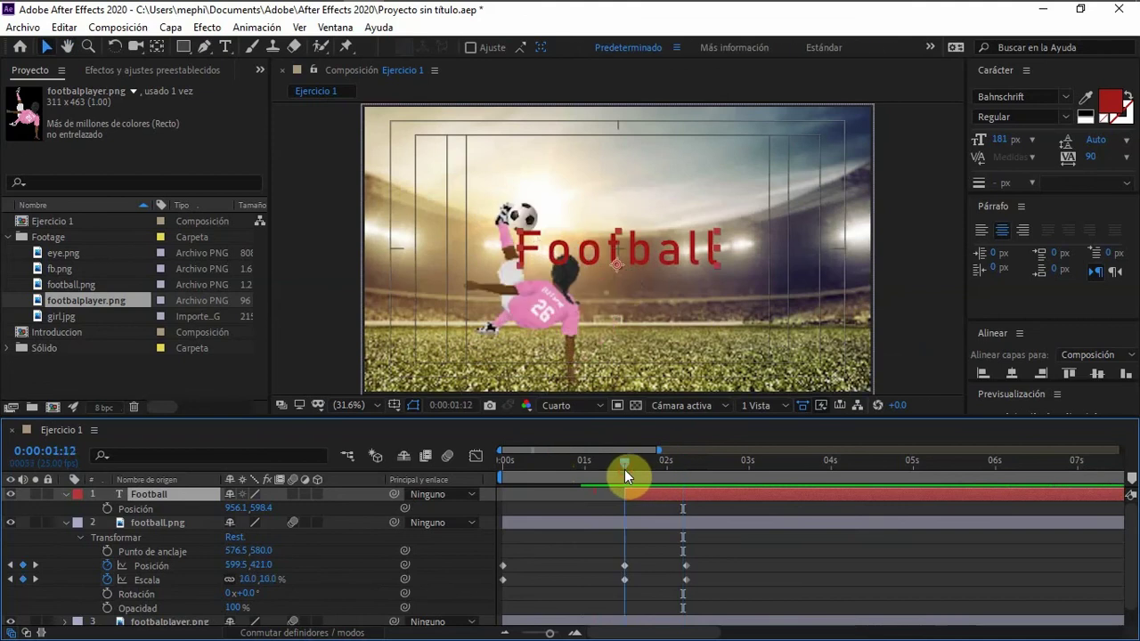
left_click(65, 523)
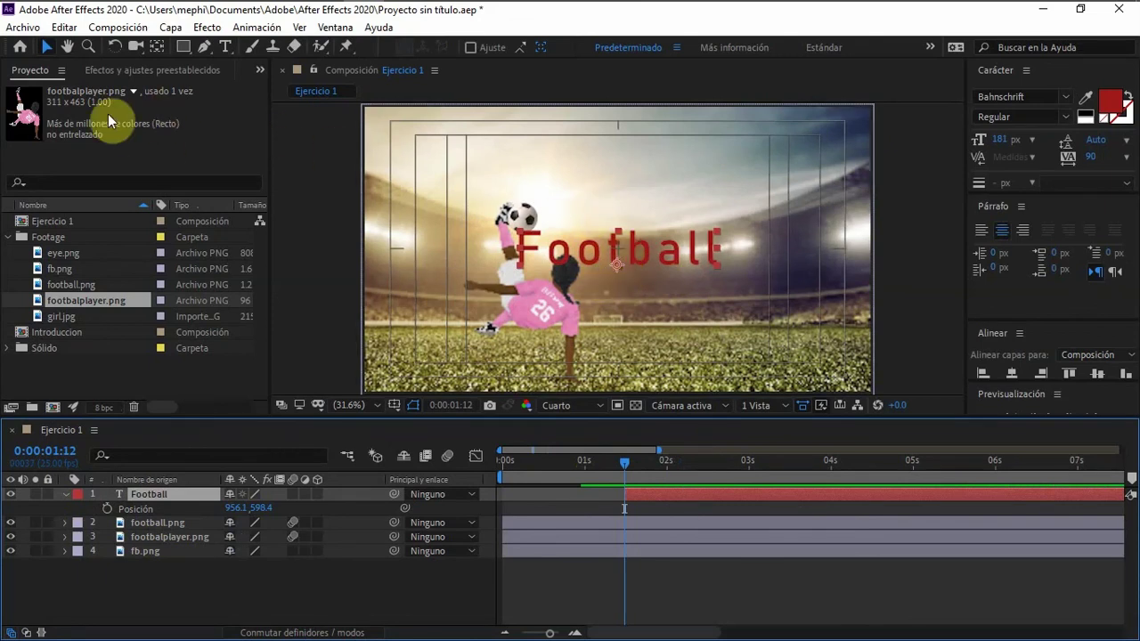
- Move the Football text layer's anchor point to the center of the word with the Pan Behind tool
left_click(159, 47)
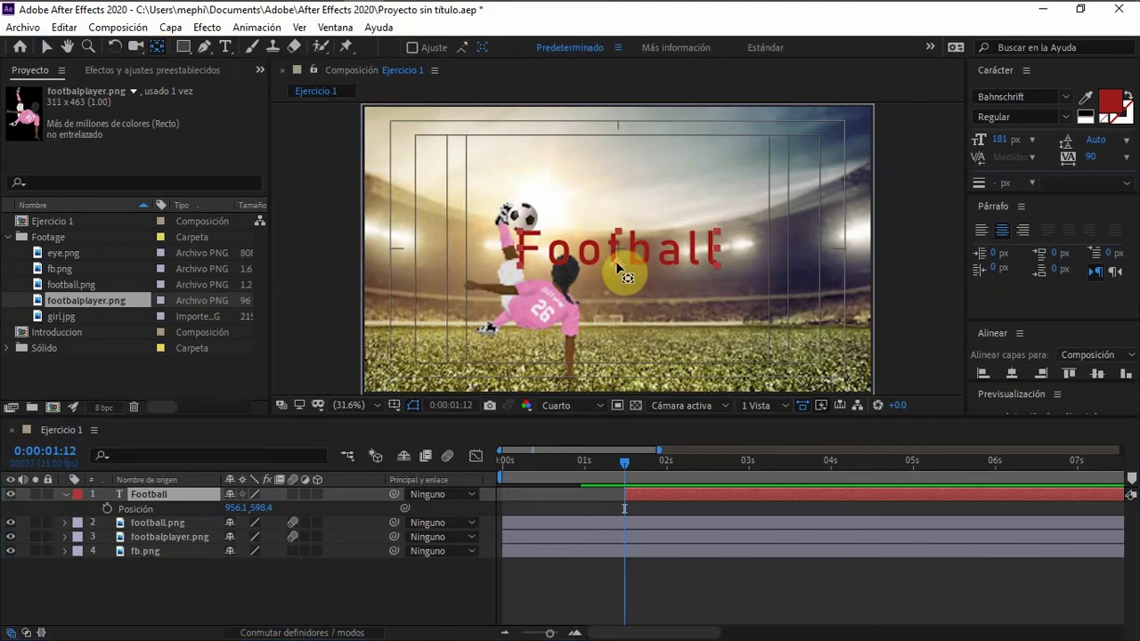
left_click_drag(617, 248, 617, 251)
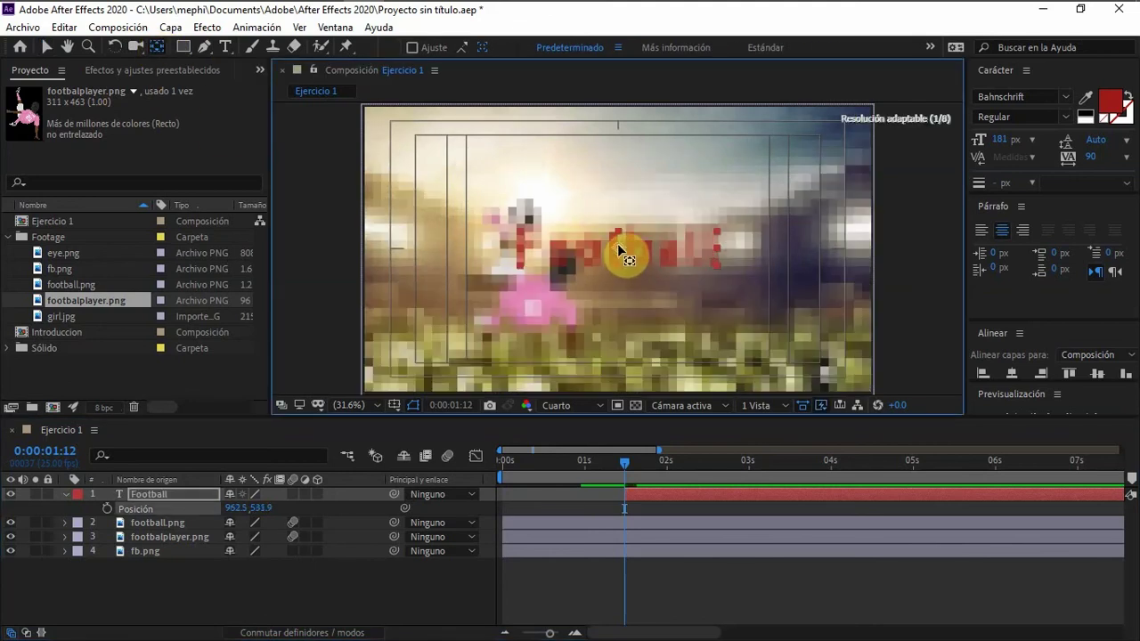
left_click_drag(618, 243, 620, 252)
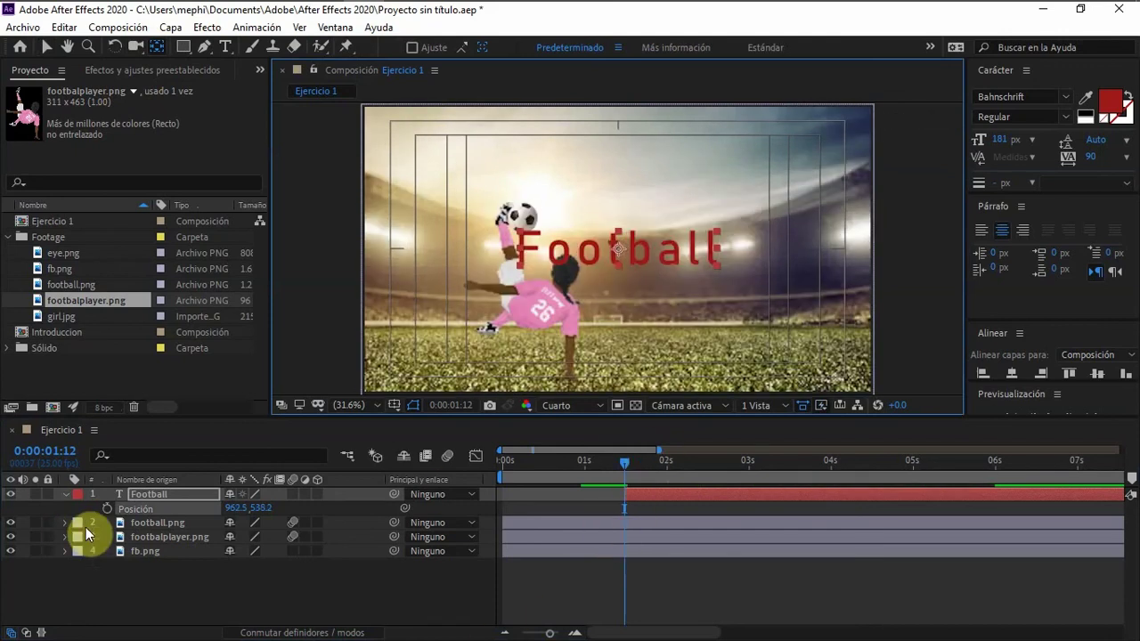
left_click(151, 495)
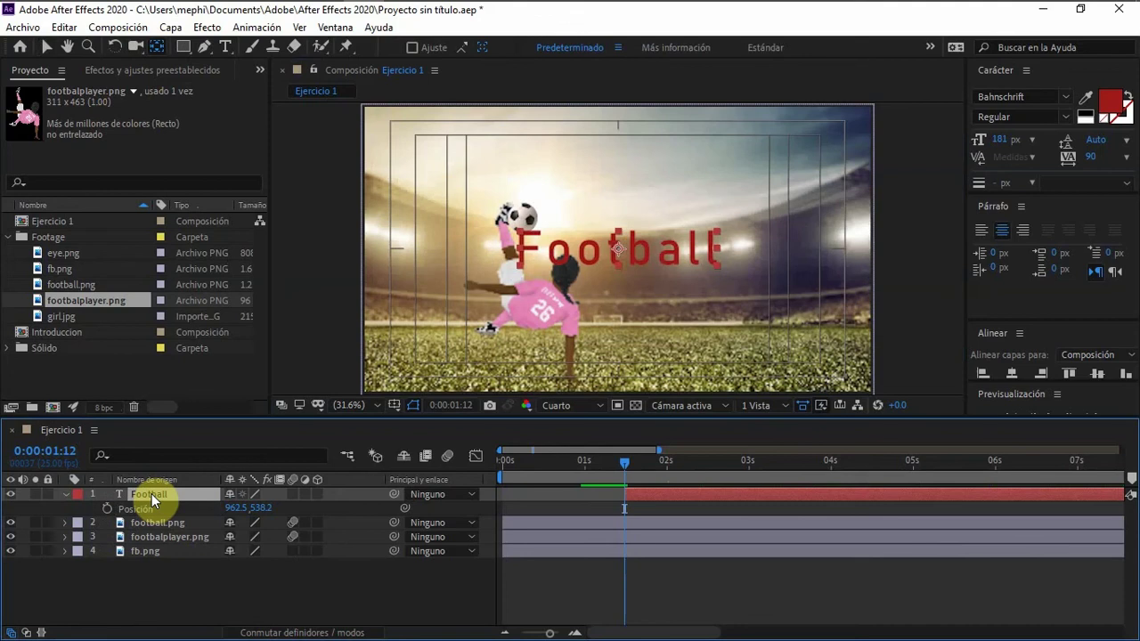
key("End")
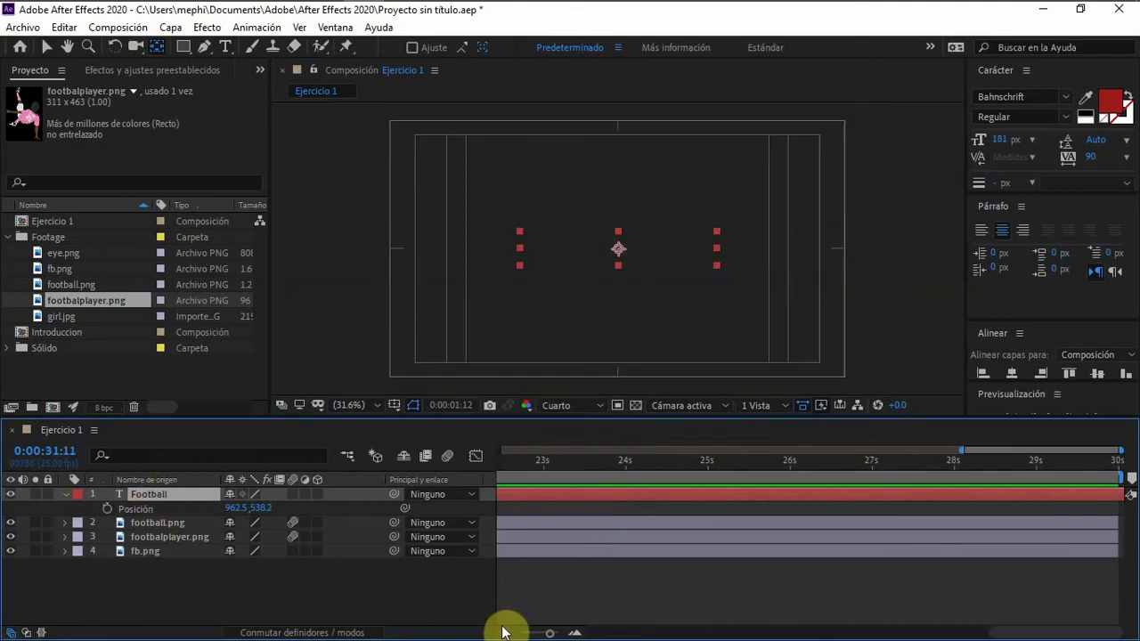
left_click(509, 490)
left_click_drag(488, 471, 624, 464)
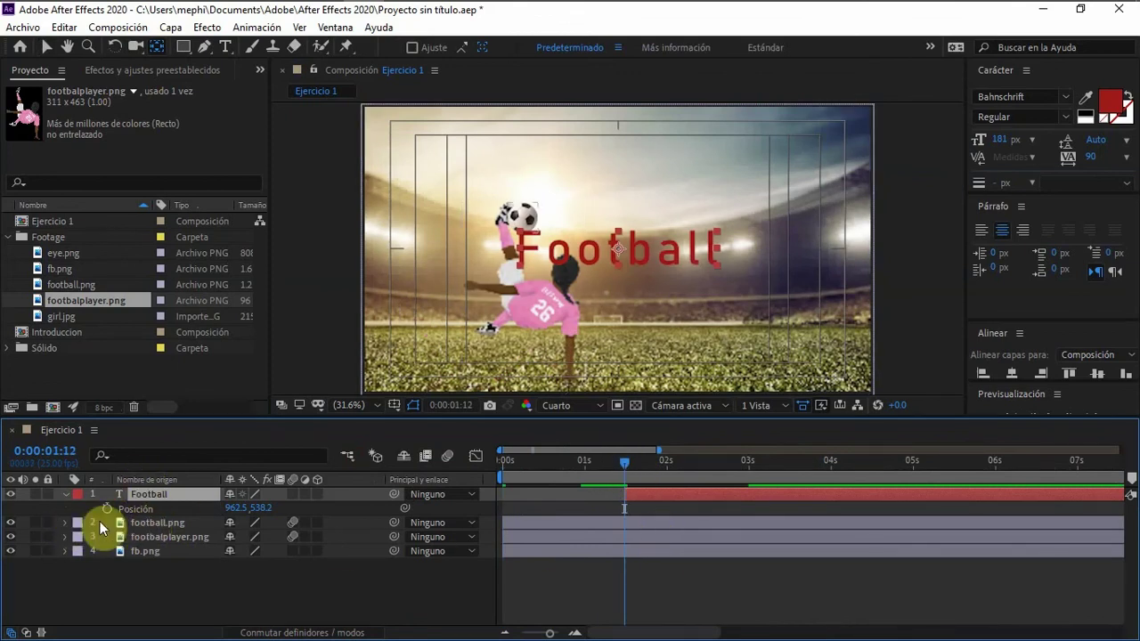
- Add an Opacity keyframe of 0% to the Football text layer at 0:00:01:12
left_click(63, 522)
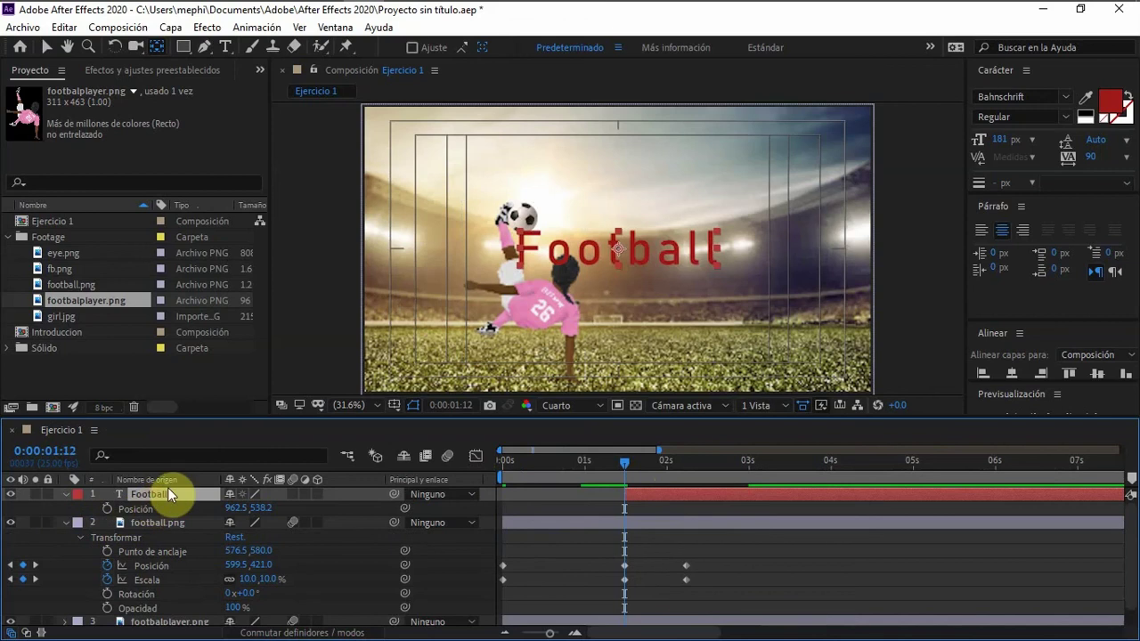
key("t")
left_click(234, 509)
left_click(108, 508)
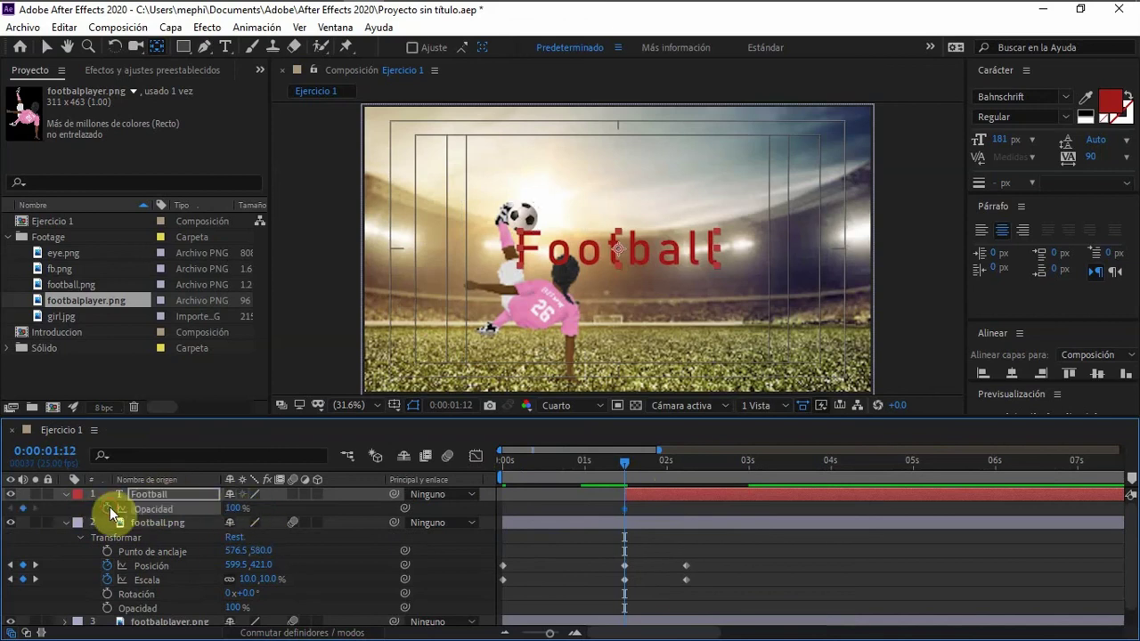
key("space")
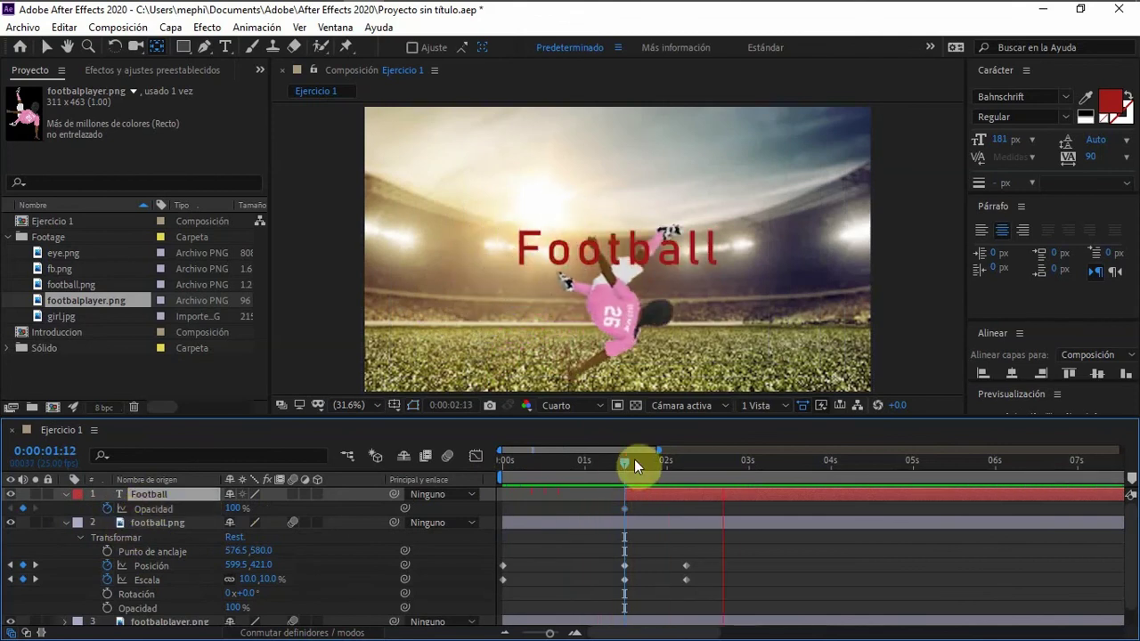
left_click_drag(625, 460, 624, 462)
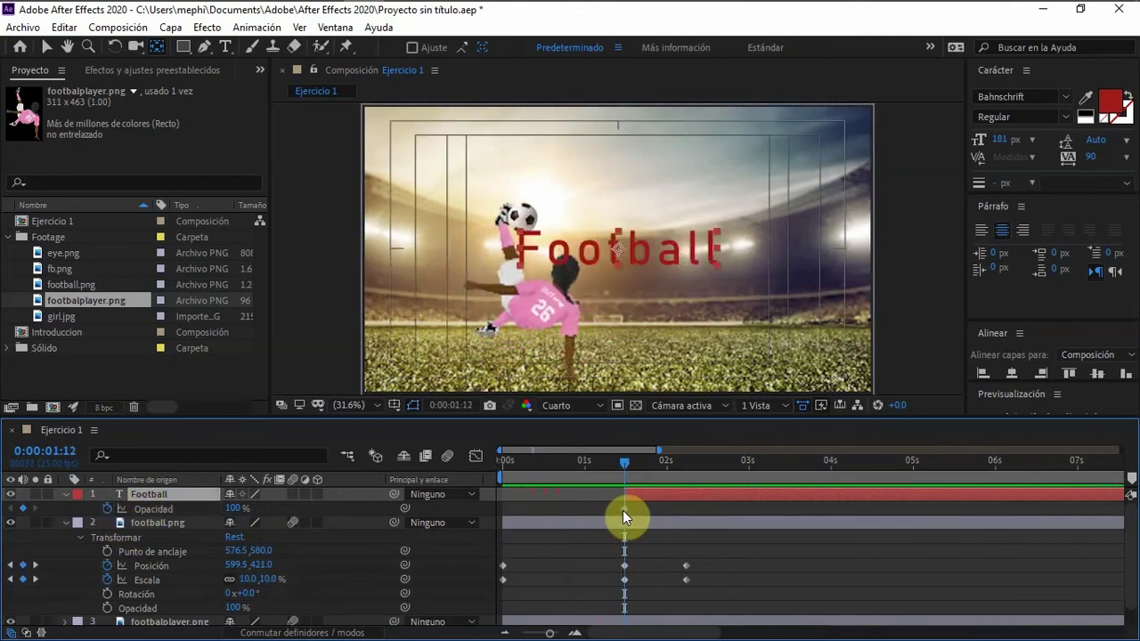
left_click_drag(622, 511, 627, 512)
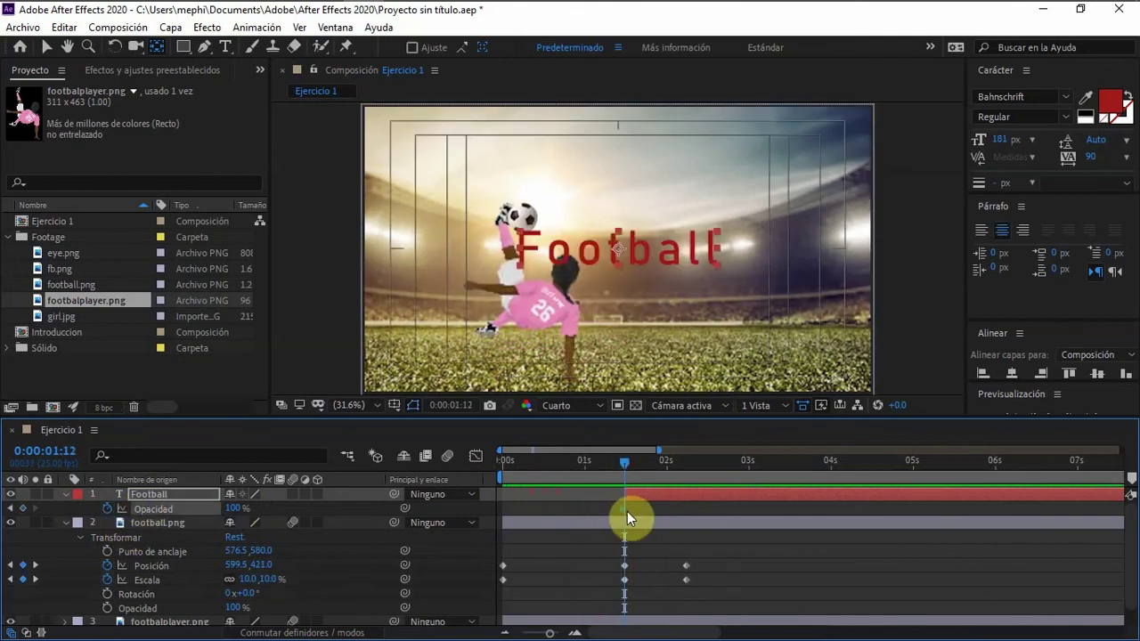
left_click(240, 509)
type("0")
key("Return")
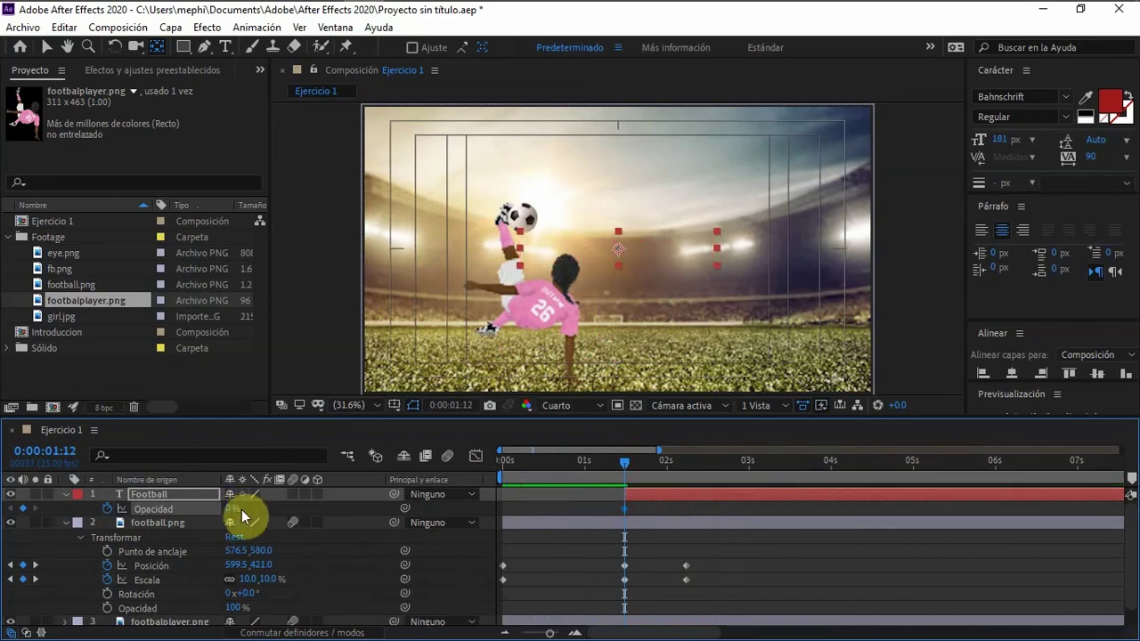
- Add a 100% Opacity keyframe to the Football text layer at 0:00:02:00 and preview the fade-in
left_click_drag(627, 460, 667, 477)
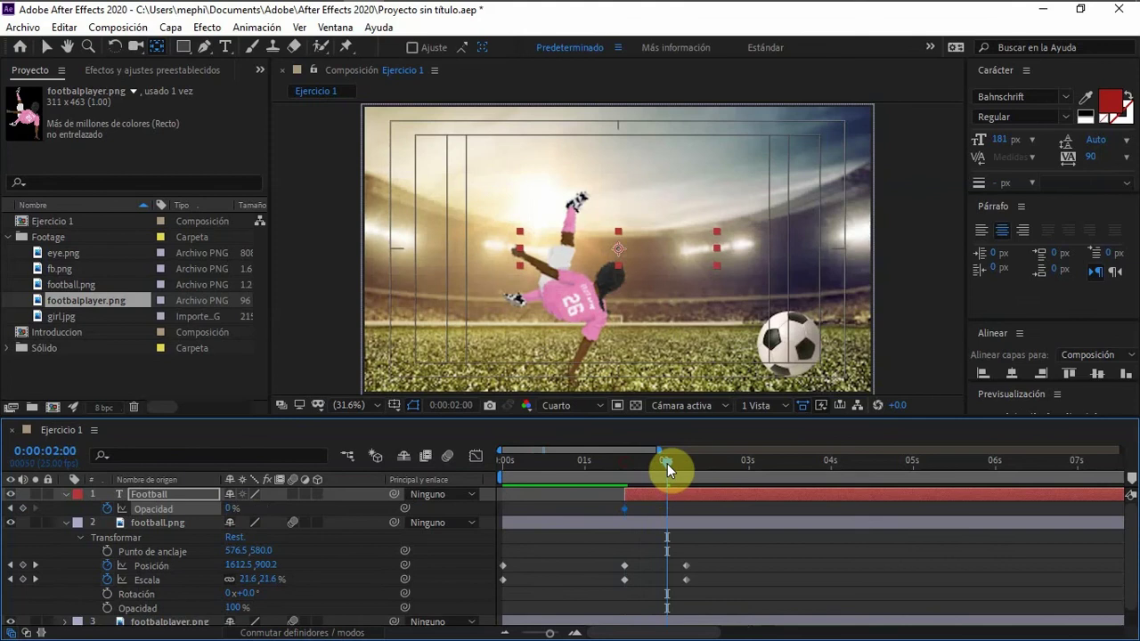
left_click(231, 509)
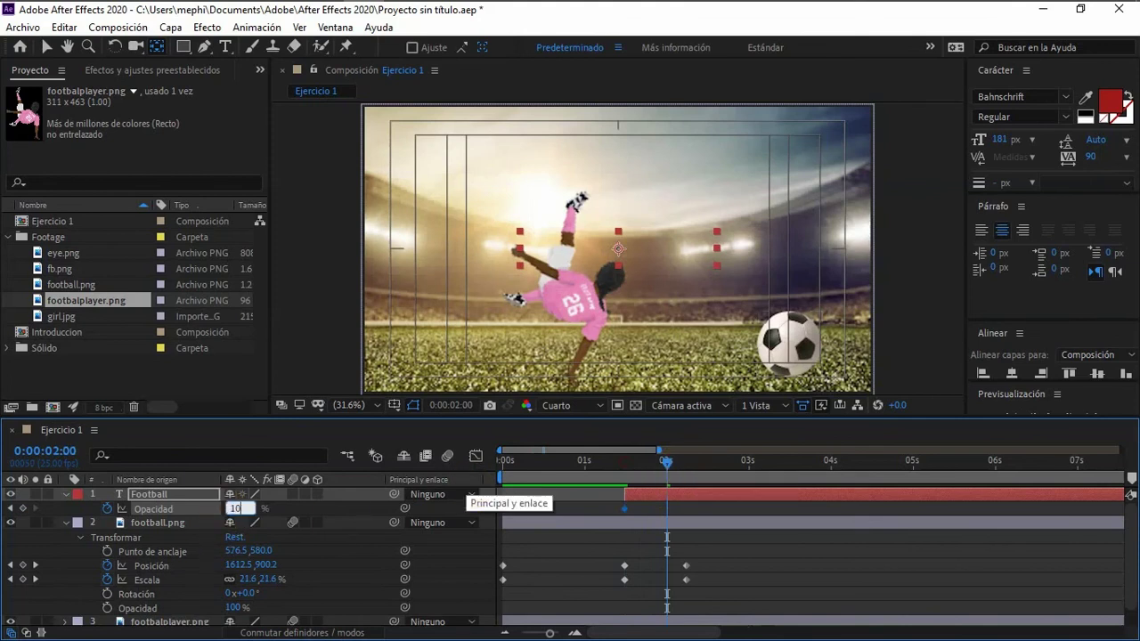
key("Return")
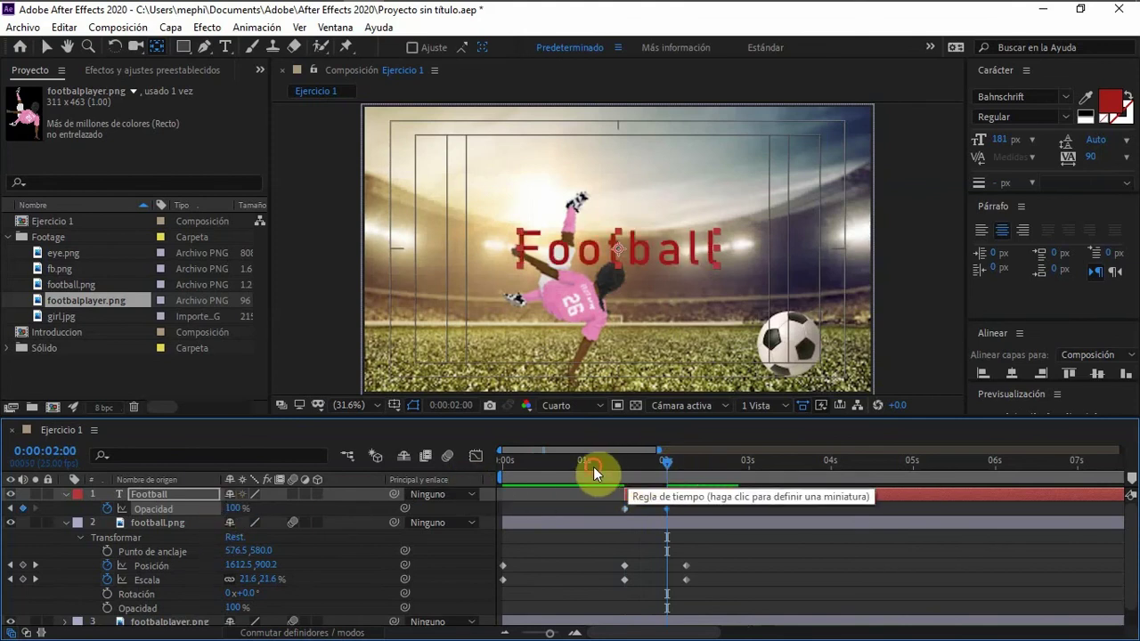
left_click(593, 467)
key("space")
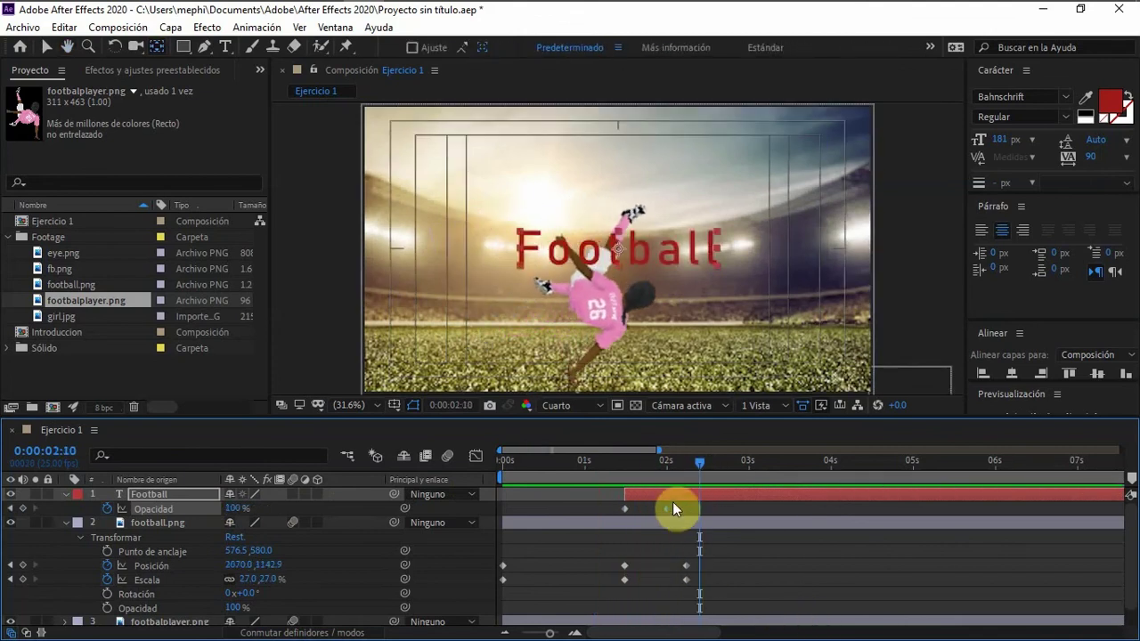
- Shift the Football layer's 100% Opacity keyframe to 0:00:02:06, aligned with the ball's last keyframes, and return to 0:00:01:12
left_click_drag(667, 508, 686, 507)
left_click_drag(698, 459, 685, 460)
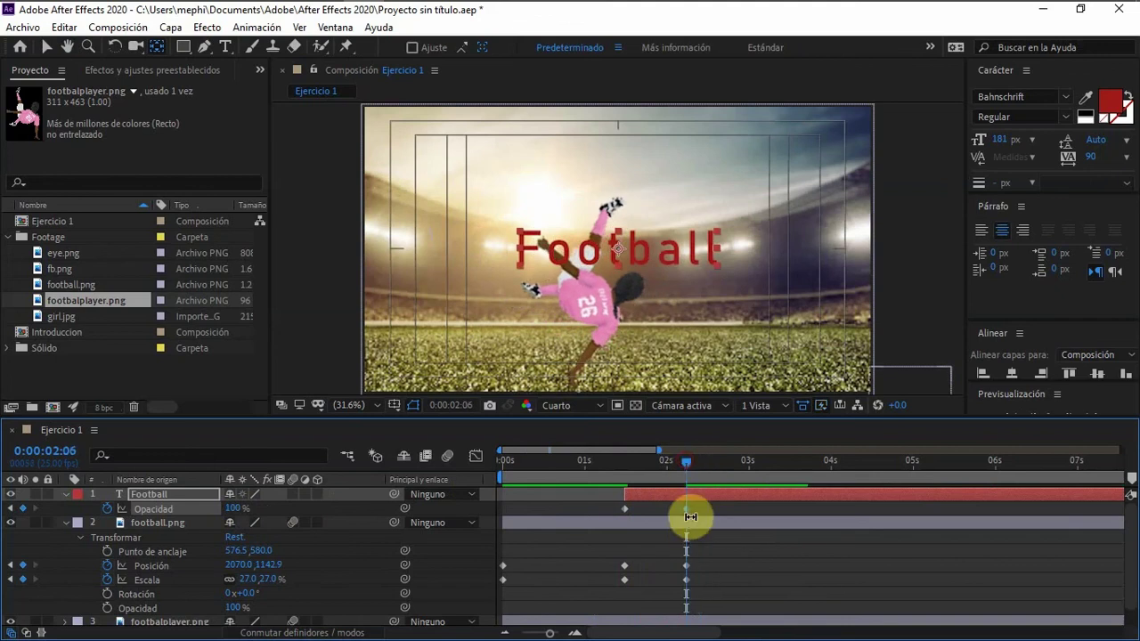
left_click(620, 459)
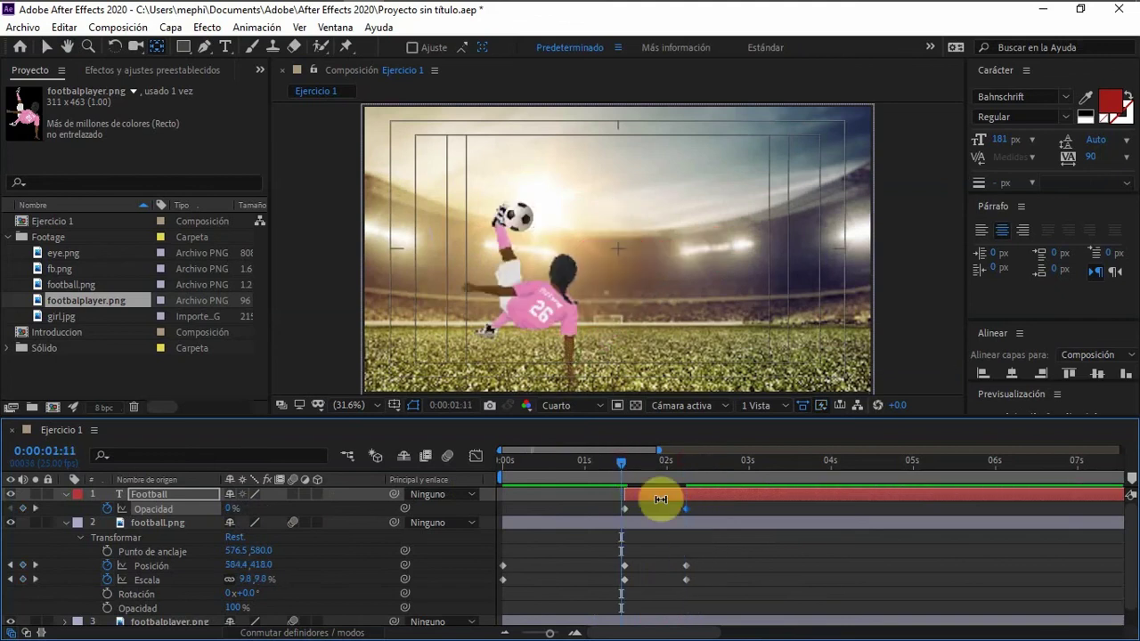
mouse_move(623, 457)
left_mouse_down()
mouse_move(676, 464)
mouse_move(624, 456)
left_mouse_up()
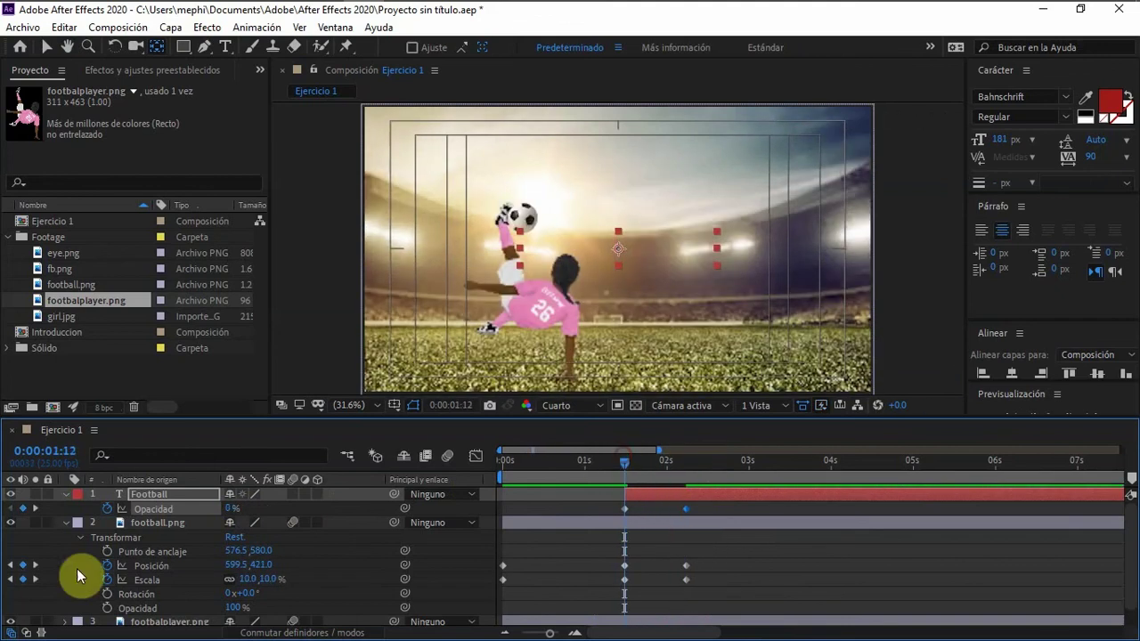
left_click(65, 525)
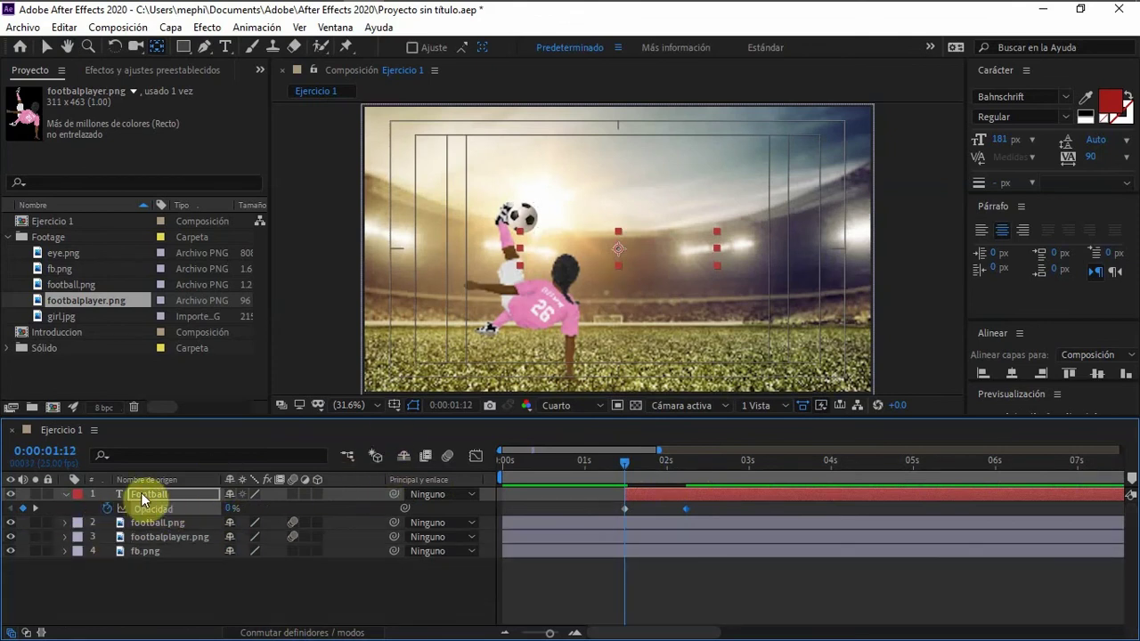
- Reveal Scale alongside Opacity on the Football text layer and add a Scale keyframe of 80% at 0:00:01:12
left_click(141, 493)
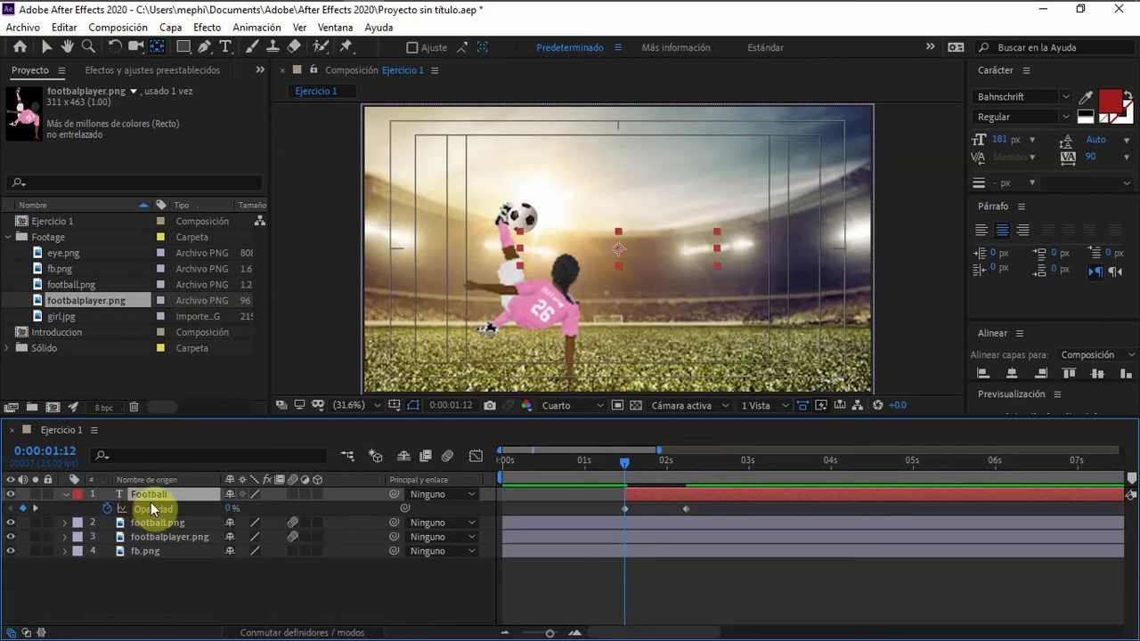
key("shift+s")
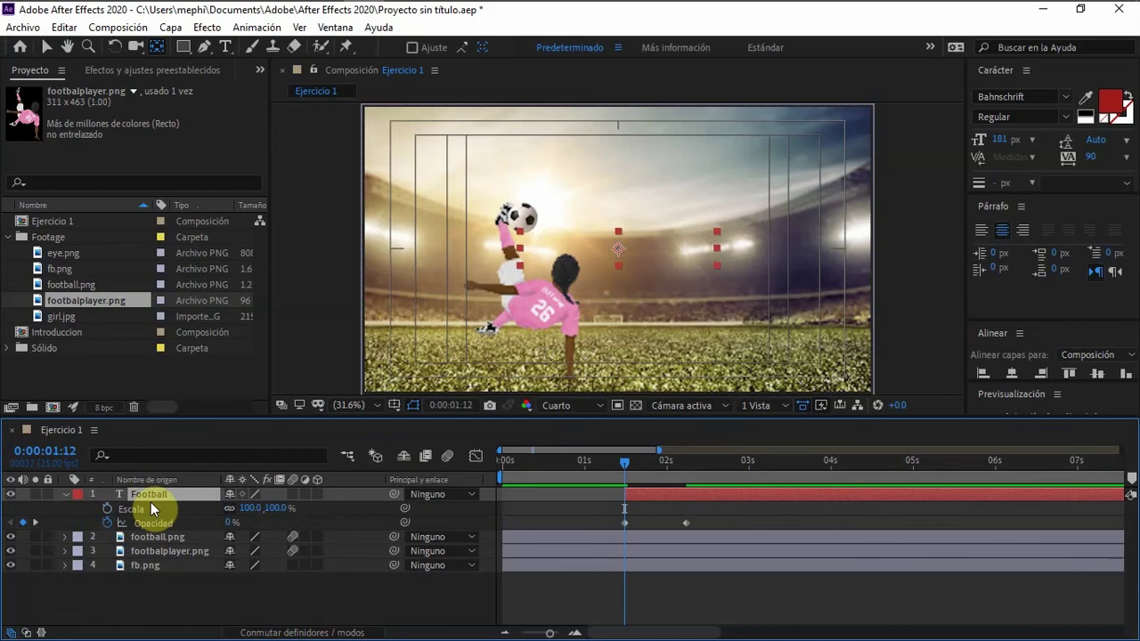
left_click(106, 510)
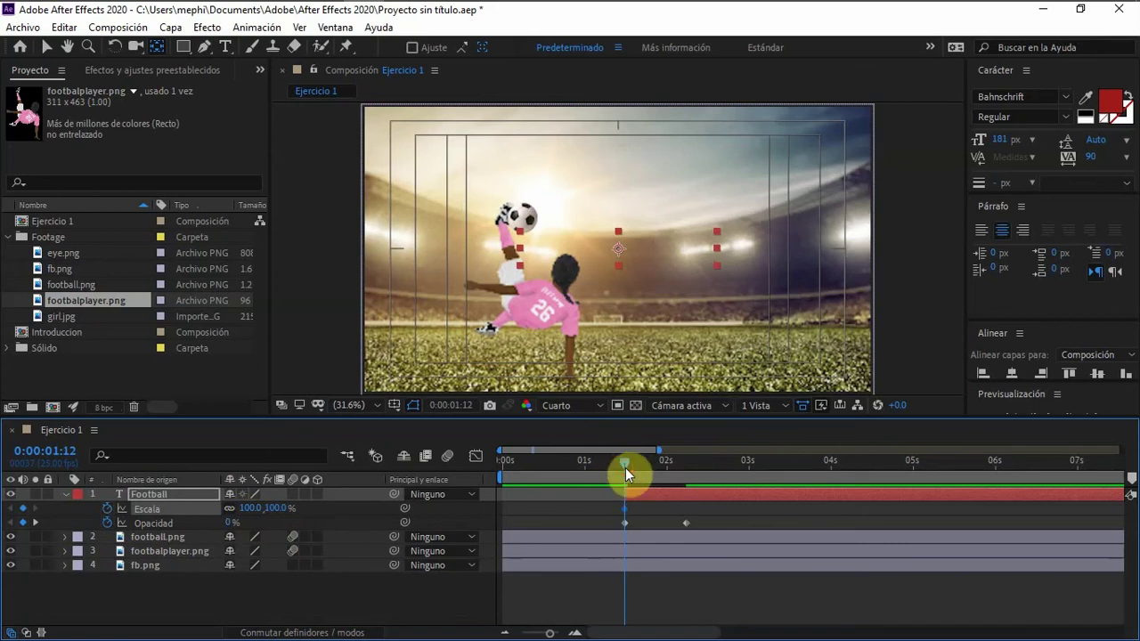
mouse_move(625, 468)
left_mouse_down()
mouse_move(644, 469)
mouse_move(623, 470)
left_mouse_up()
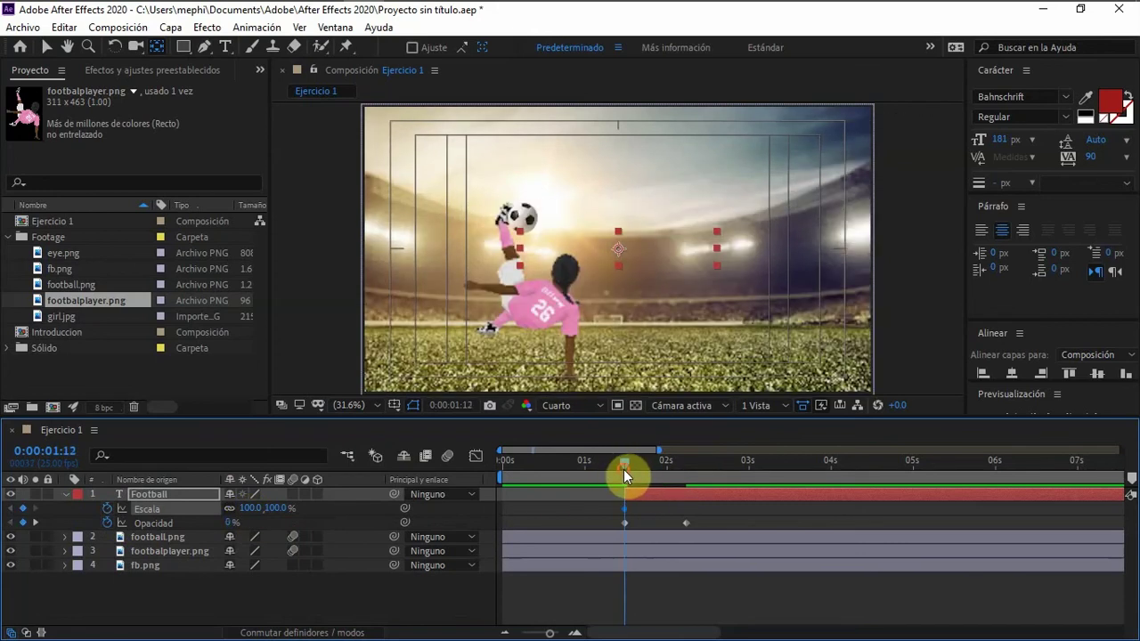
left_click(276, 508)
type("80")
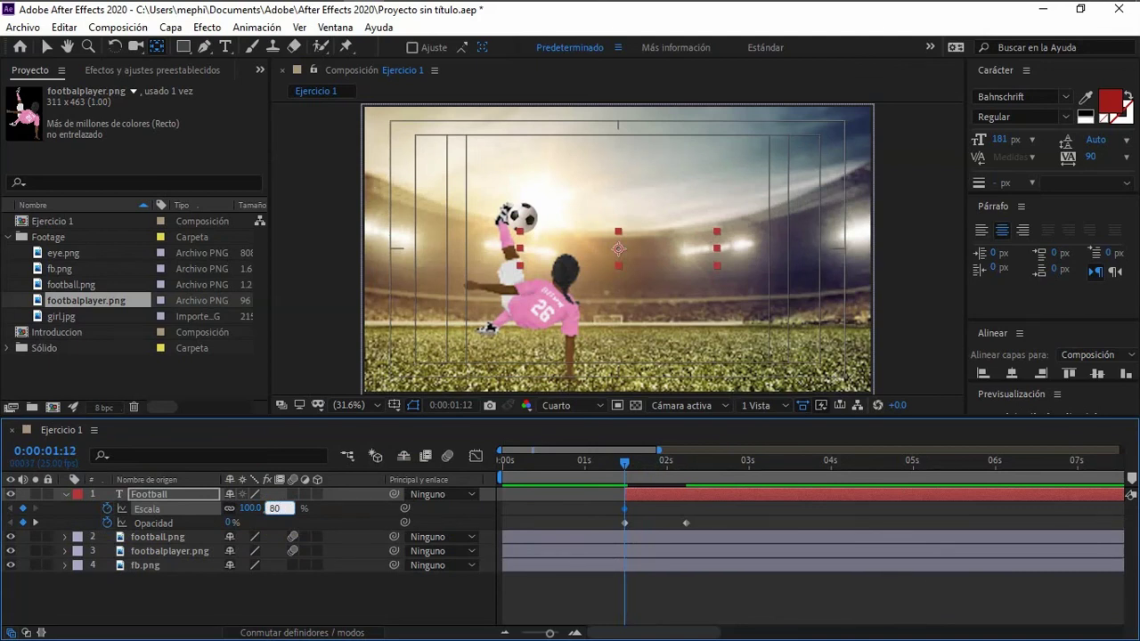
key("Return")
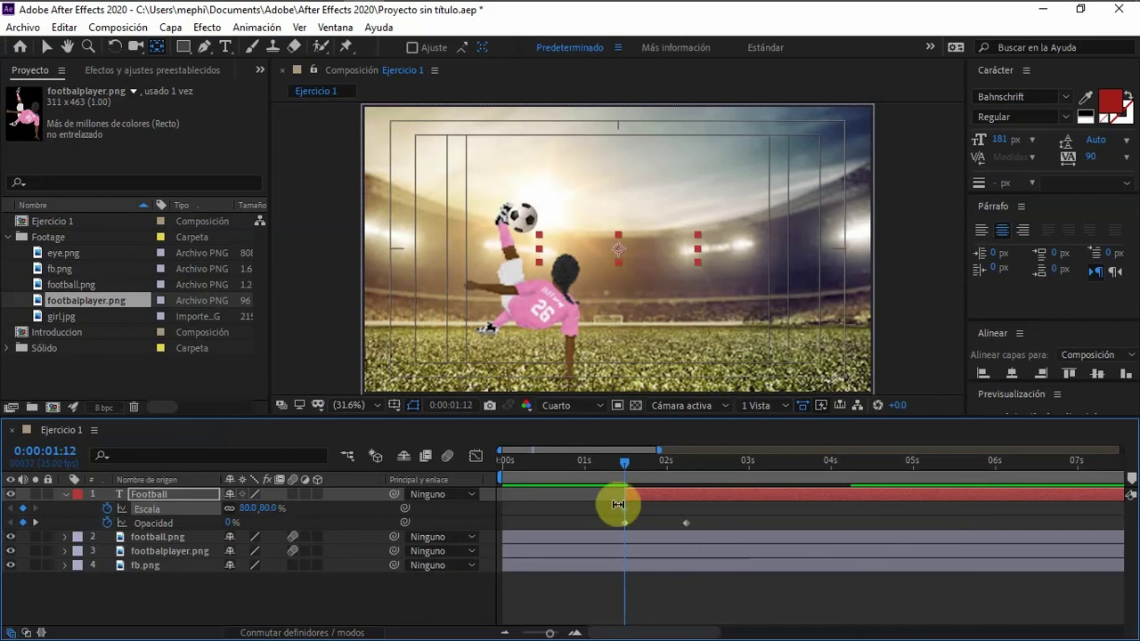
- Add a 110% Scale keyframe to the Football text layer at 0:00:02:06 and preview the growth
left_click_drag(624, 465, 687, 465)
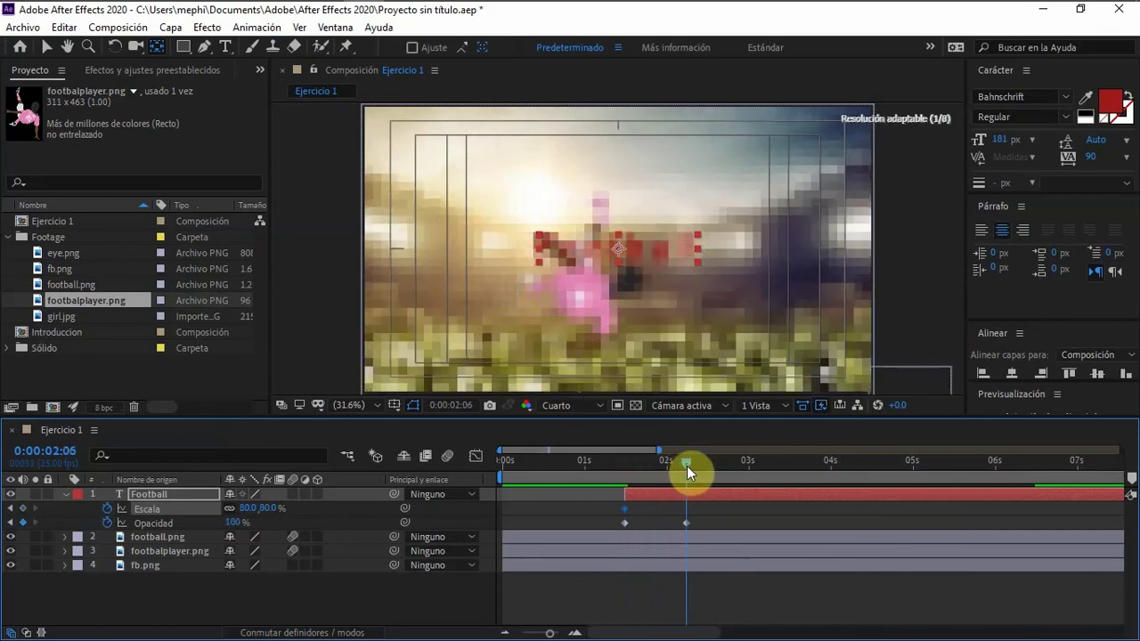
left_click(269, 508)
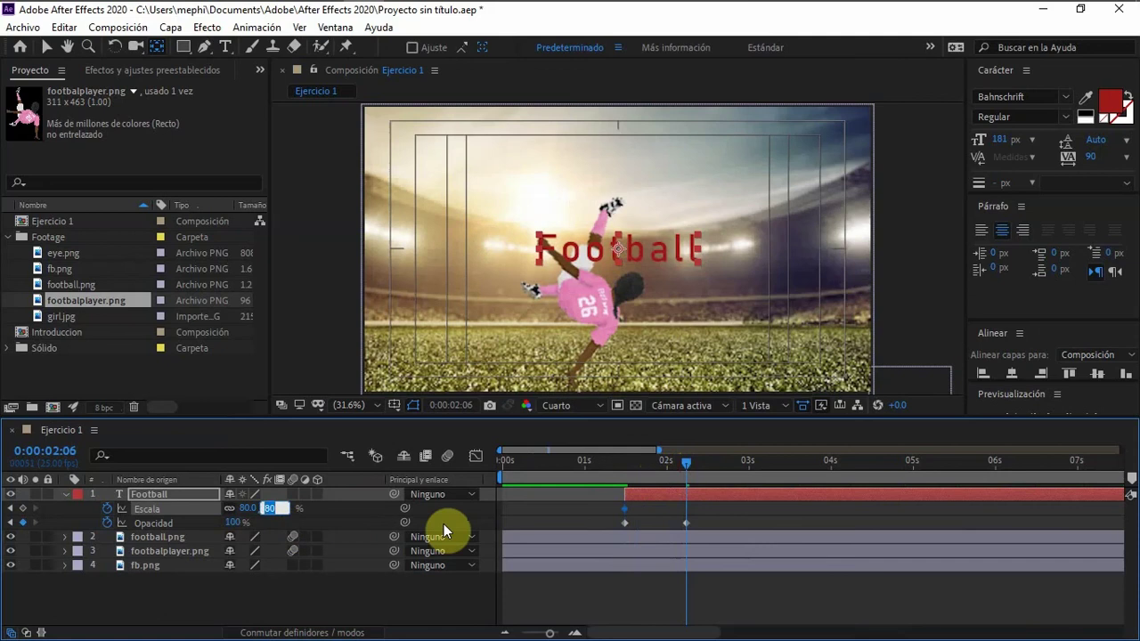
type("110")
key("Return")
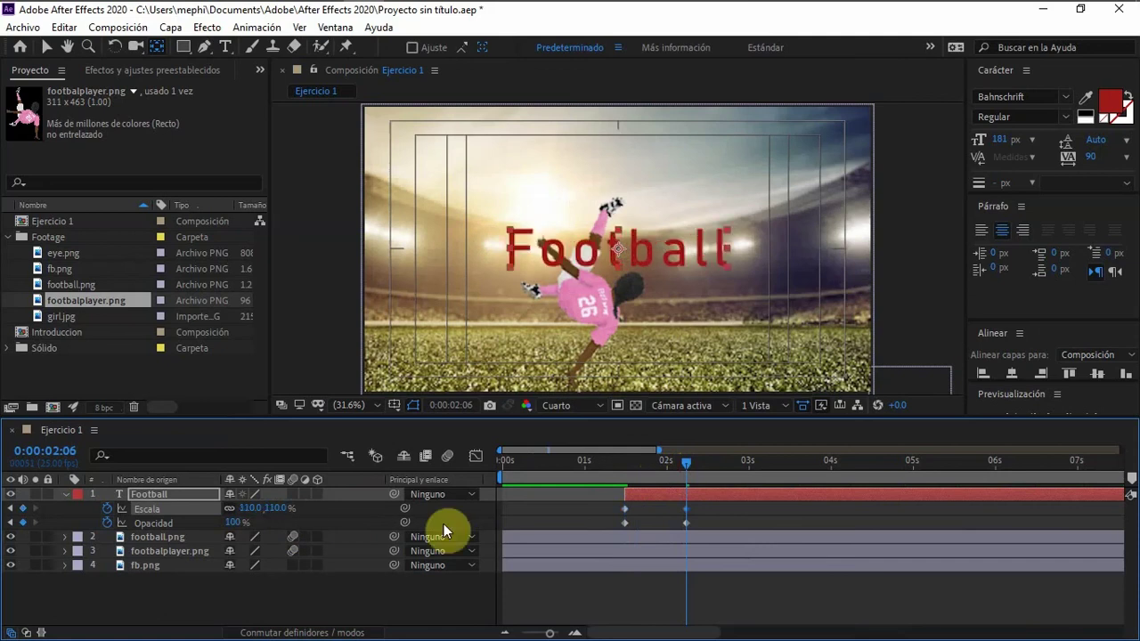
left_click(619, 462)
key("space")
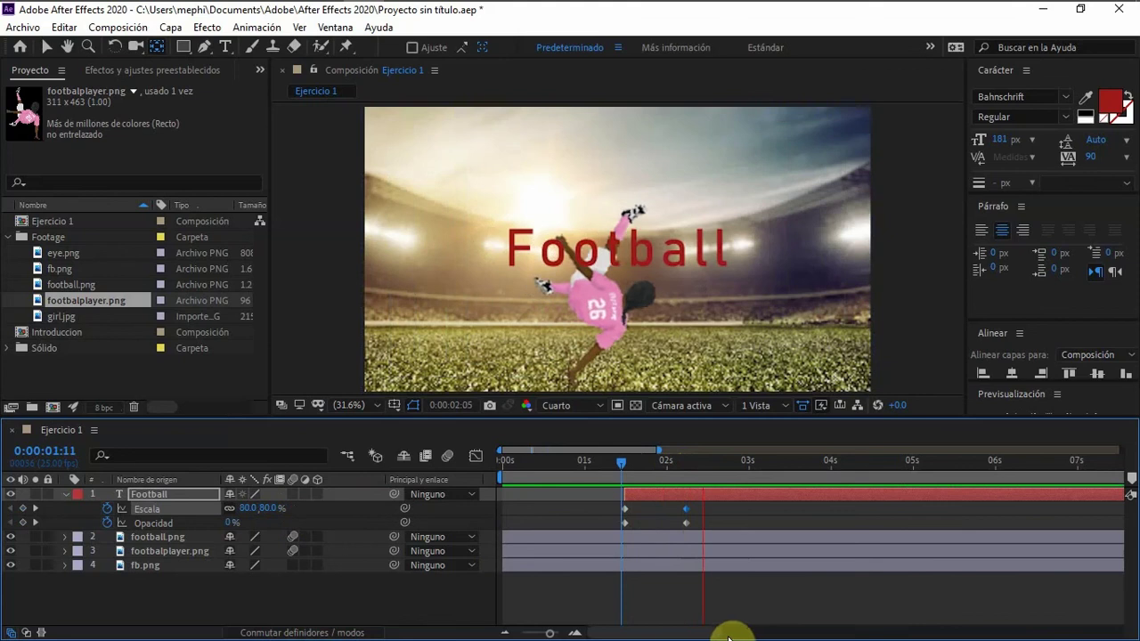
key("space")
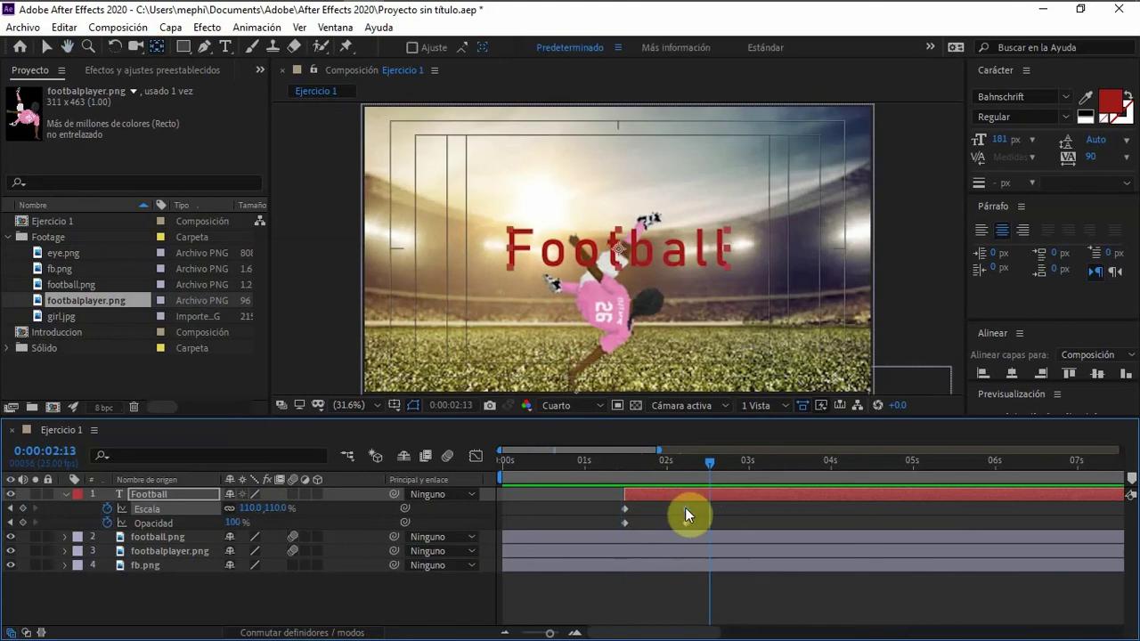
- Shift the Football text layer's 110% Scale keyframe to 0:00:03:00 and preview the slower growth
left_click_drag(685, 508, 750, 502)
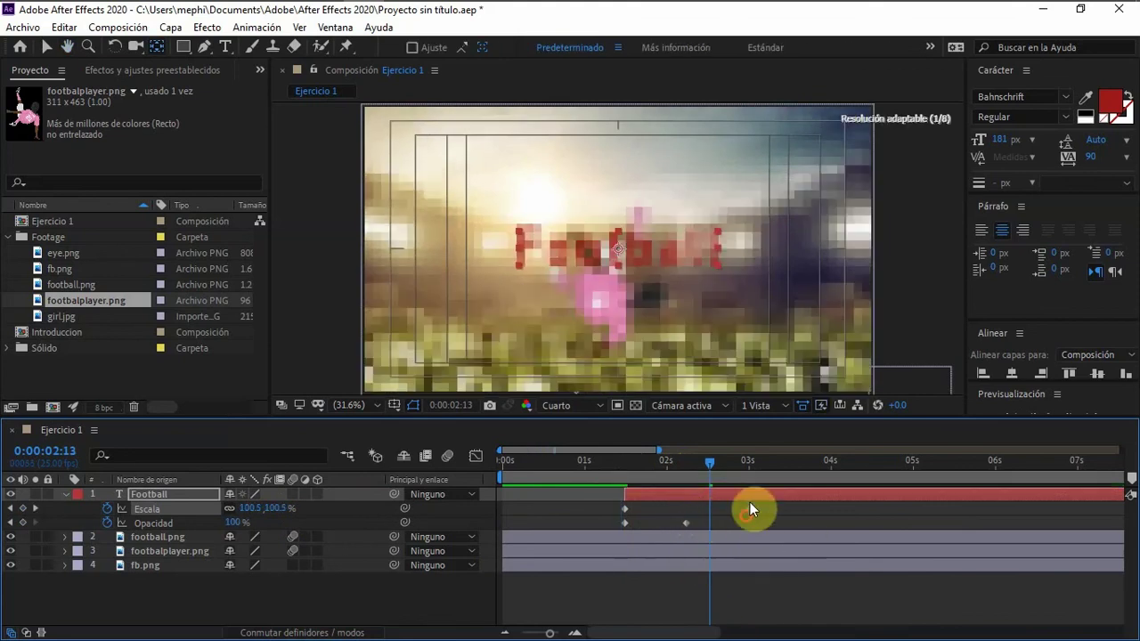
left_click(750, 464)
left_click(614, 456)
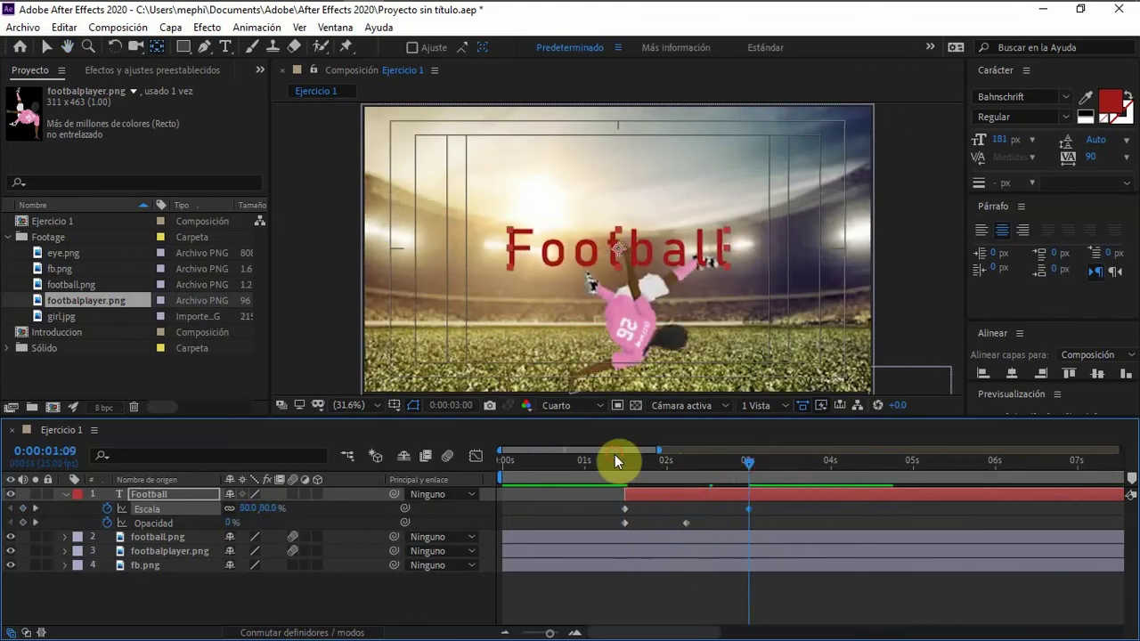
key("space")
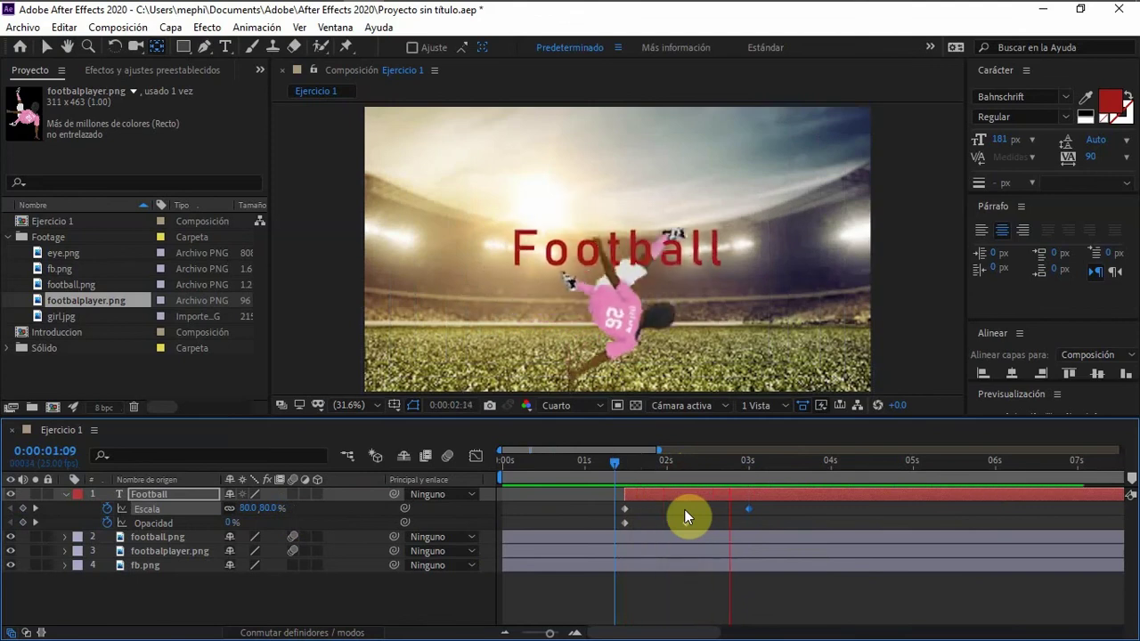
key("space")
- Shift the Football text layer's 100% Opacity keyframe to 0:00:02:12 and preview the fade-in
left_click_drag(685, 470, 706, 471)
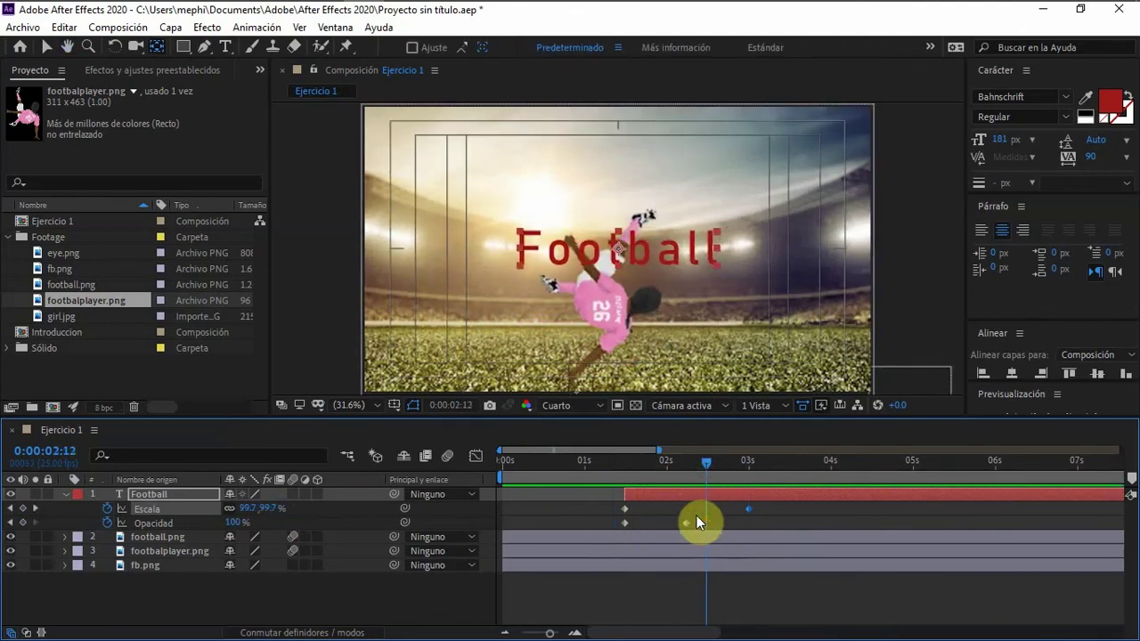
left_click_drag(687, 523, 707, 527)
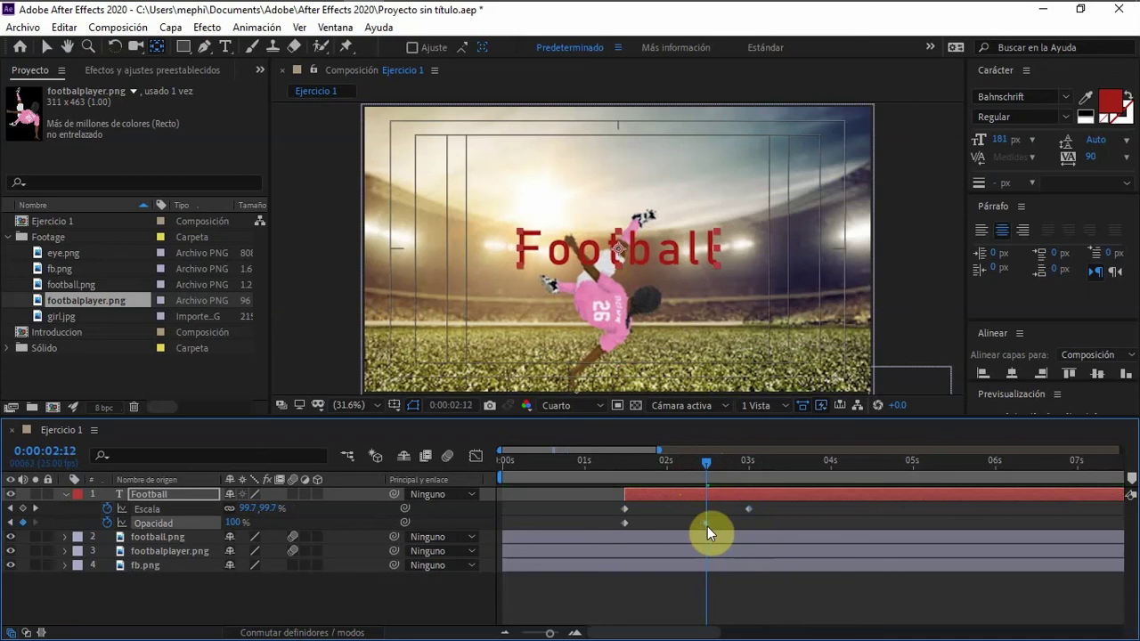
left_click(614, 466)
key("space")
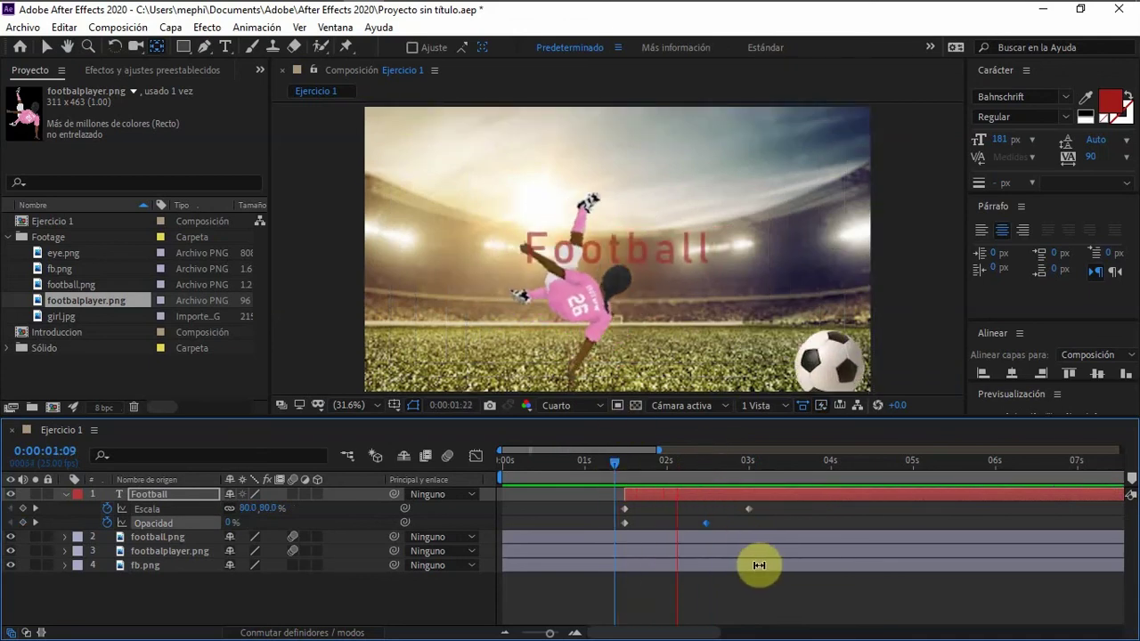
key("space")
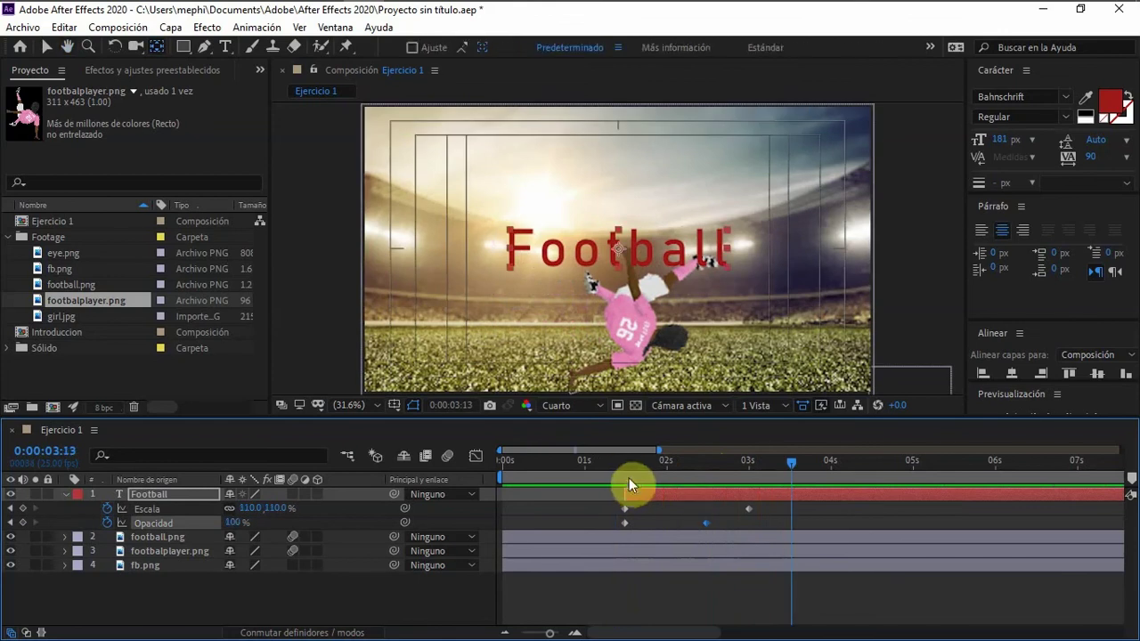
- Align the Football text layer's 100% Opacity keyframe with its last Scale keyframe at 0:00:03:00 and preview from 0:00:01:12
left_click(625, 472)
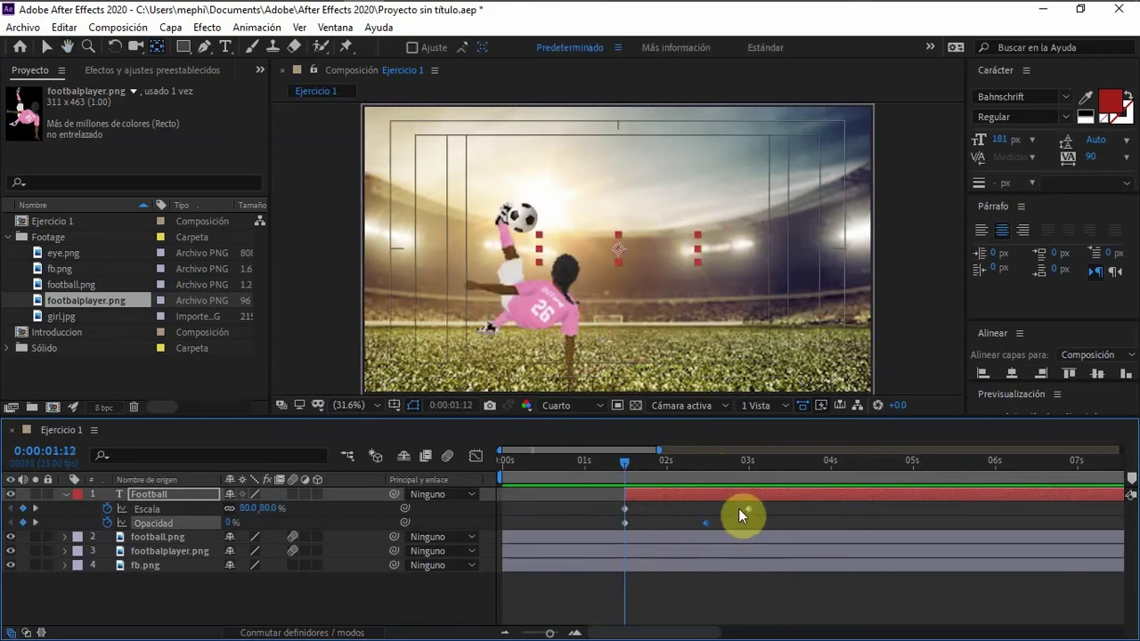
left_click_drag(704, 523, 747, 527)
key("space")
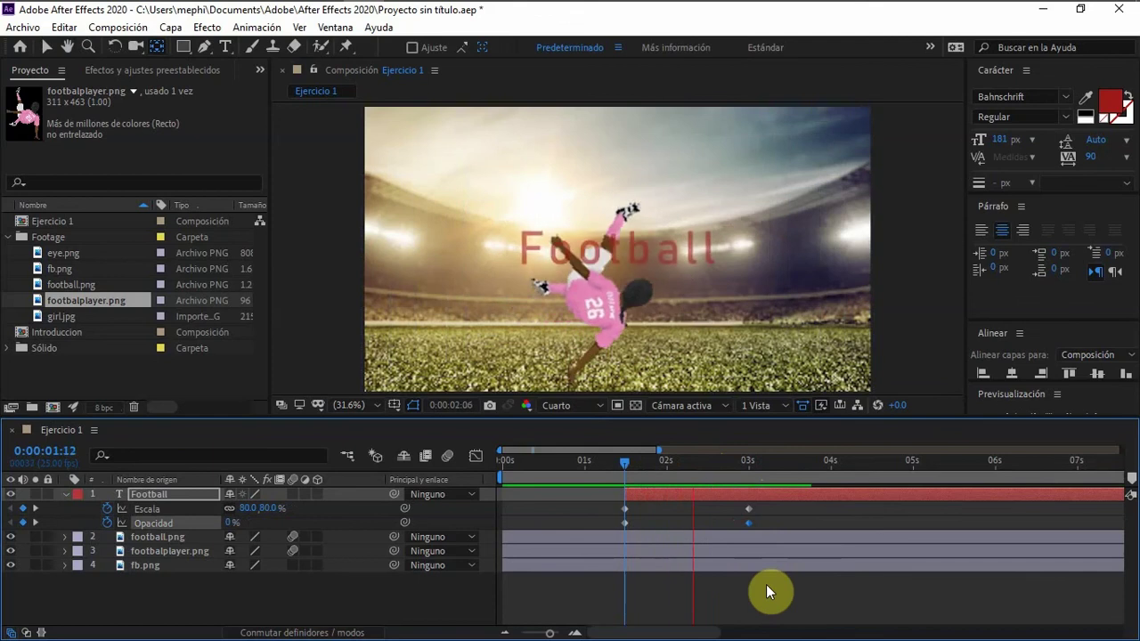
key("space")
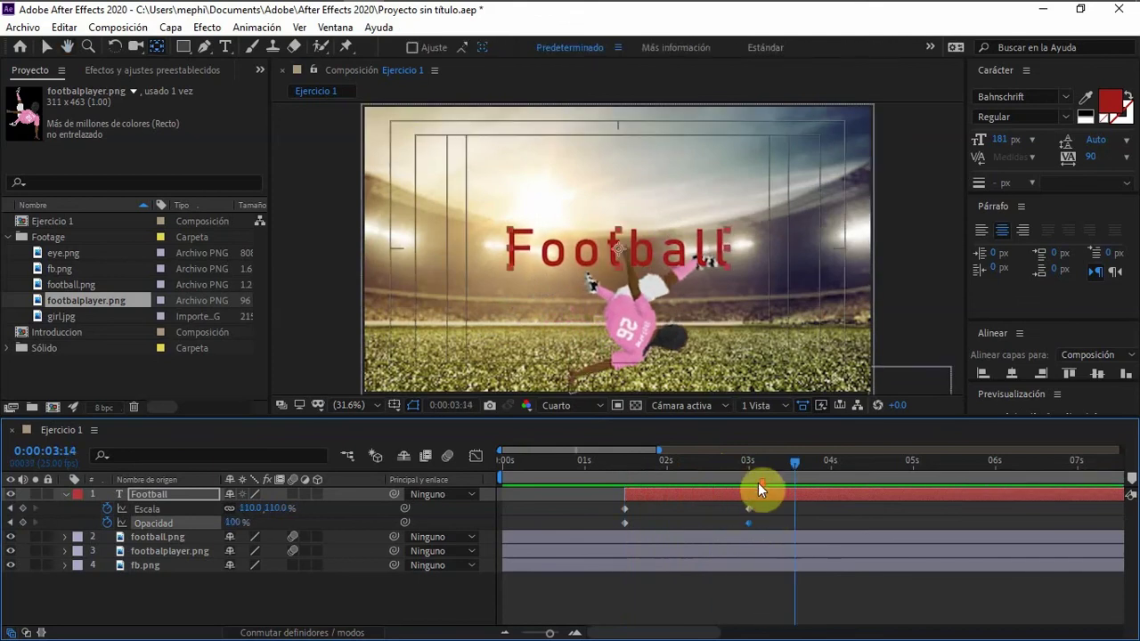
- Reveal the transform properties of football.png and footbalplayer.png and compare their keyframes with the title's last keyframes at 0:00:03:00
left_click(65, 537)
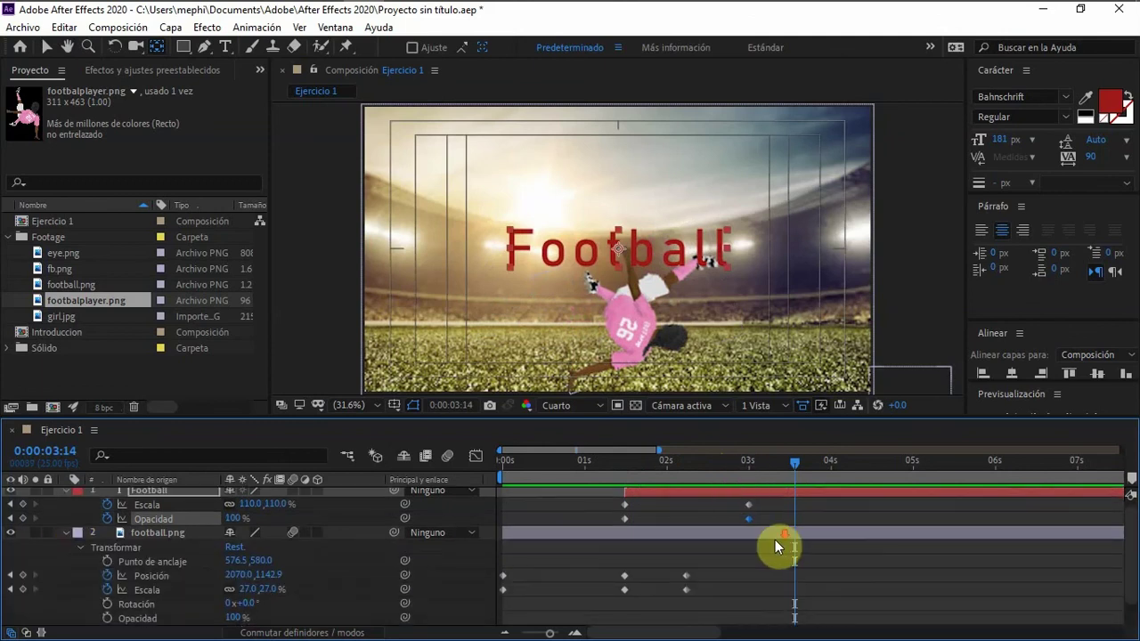
scroll(784, 545, "down", 1)
scroll(797, 560, "up", 1)
scroll(796, 560, "down", 1)
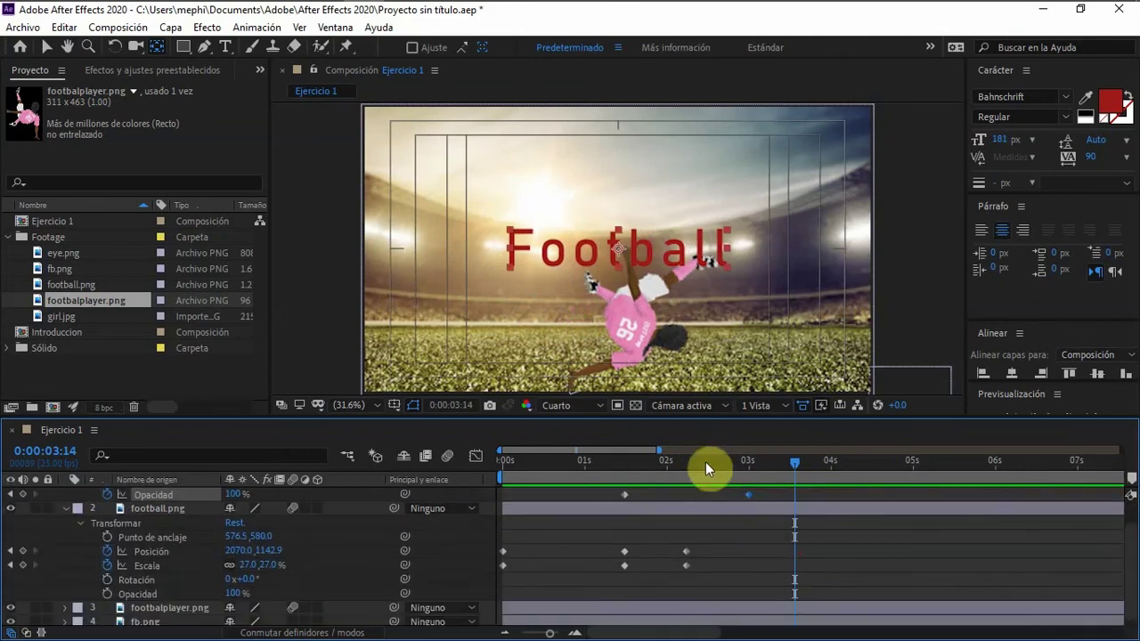
left_click_drag(705, 462, 765, 469)
scroll(80, 606, "down", 1)
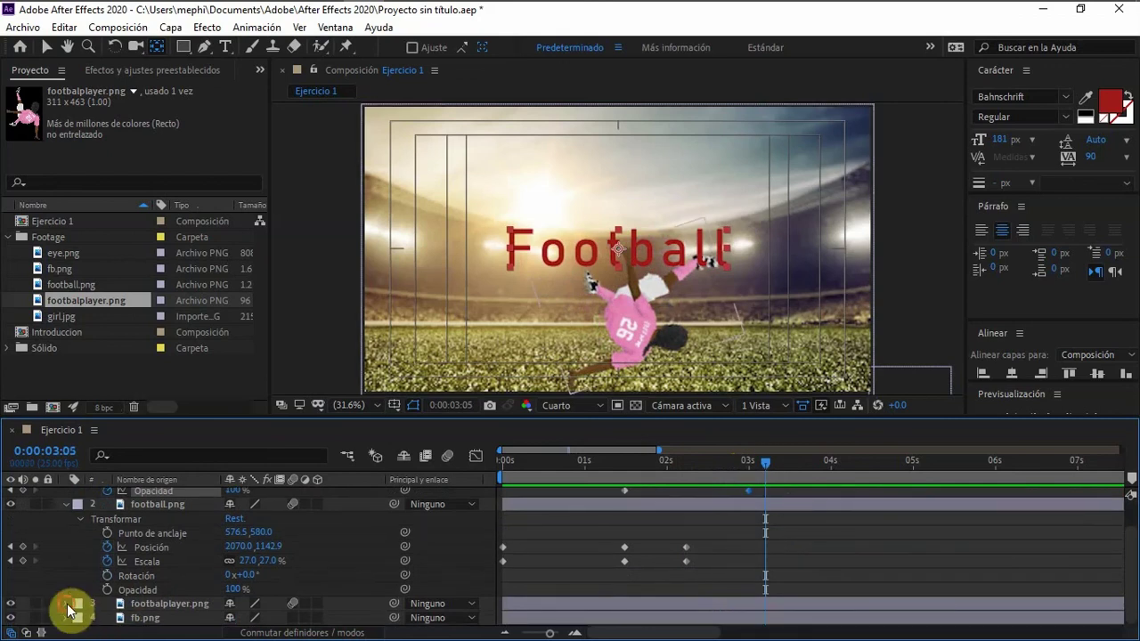
scroll(747, 505, "up", 2)
scroll(747, 504, "down", 1)
scroll(764, 479, "up", 1)
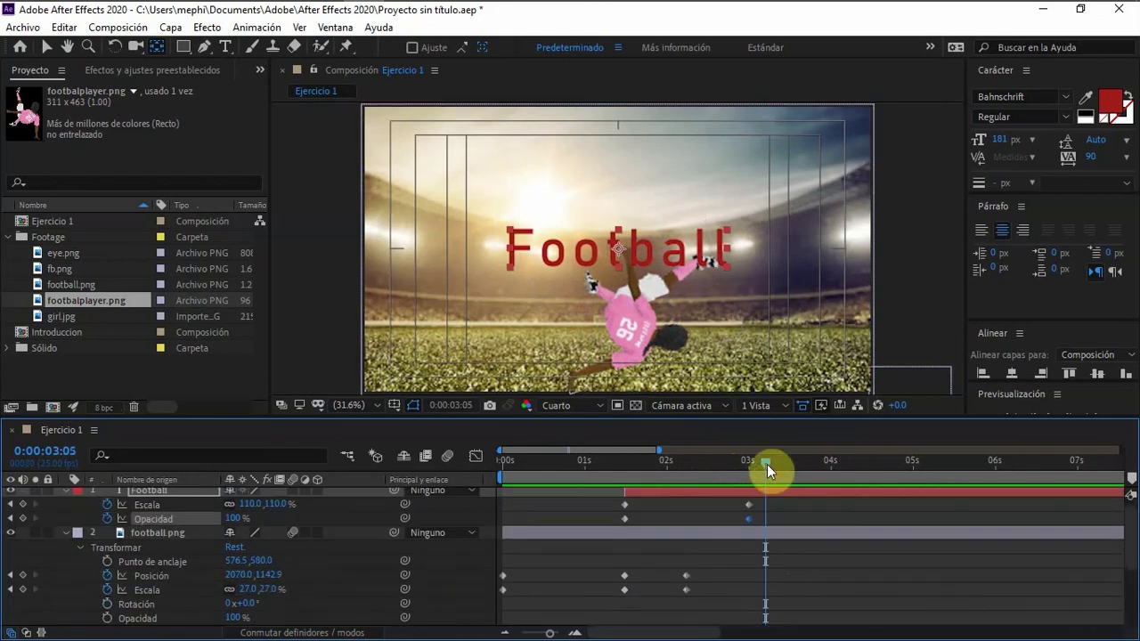
left_click_drag(767, 464, 750, 463)
scroll(777, 521, "down", 3)
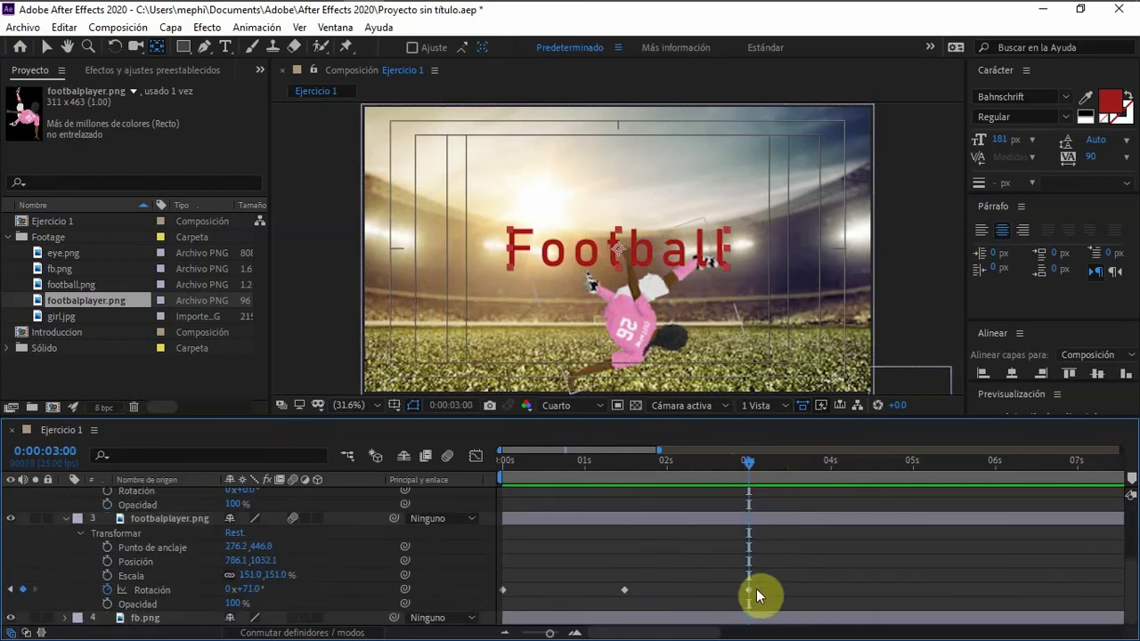
- Shift the last Rotation keyframe of footbalplayer.png to 0:00:03:13 and preview the slower kick
mouse_move(749, 590)
left_click_drag(749, 591, 771, 591)
key("Page_Down")
left_click_drag(772, 462, 791, 464)
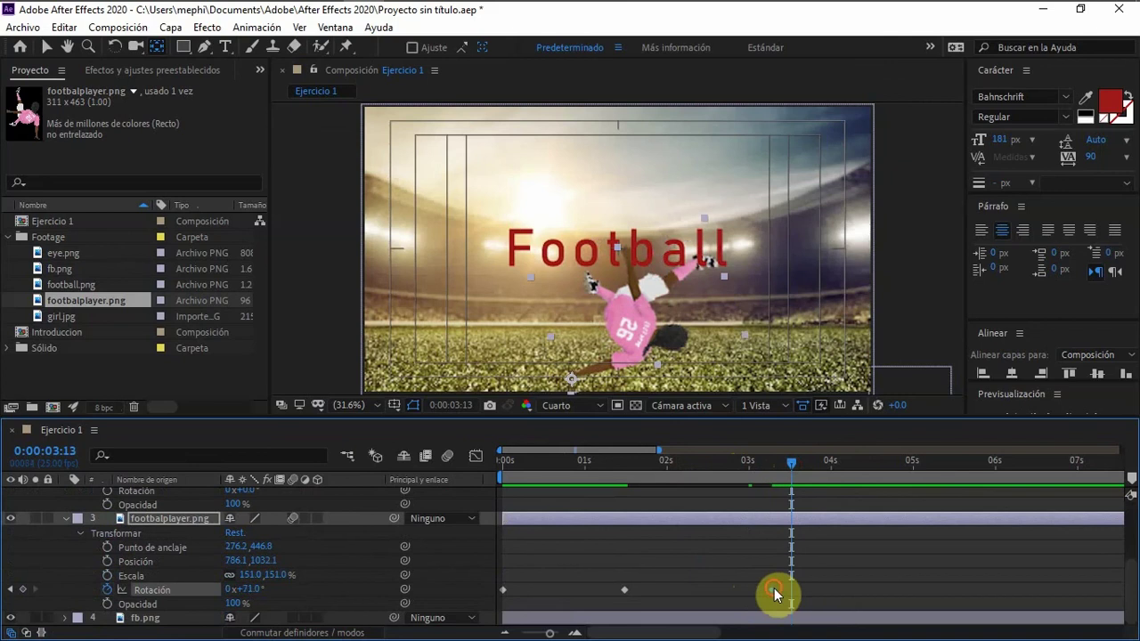
left_click_drag(772, 591, 792, 590)
left_click(704, 462)
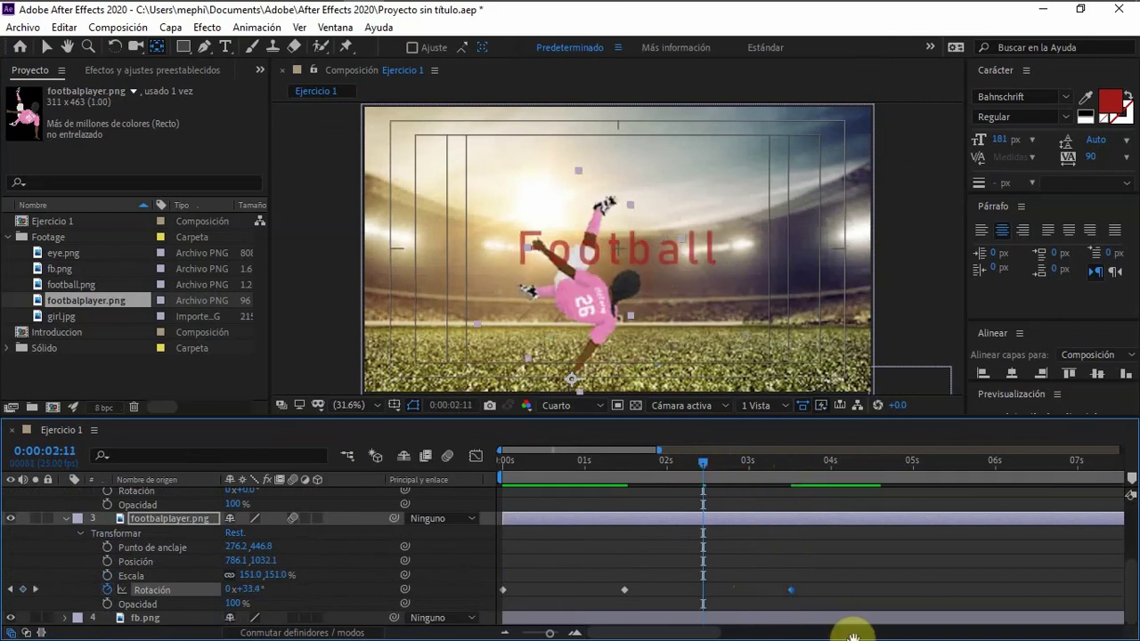
key("space")
key("space")
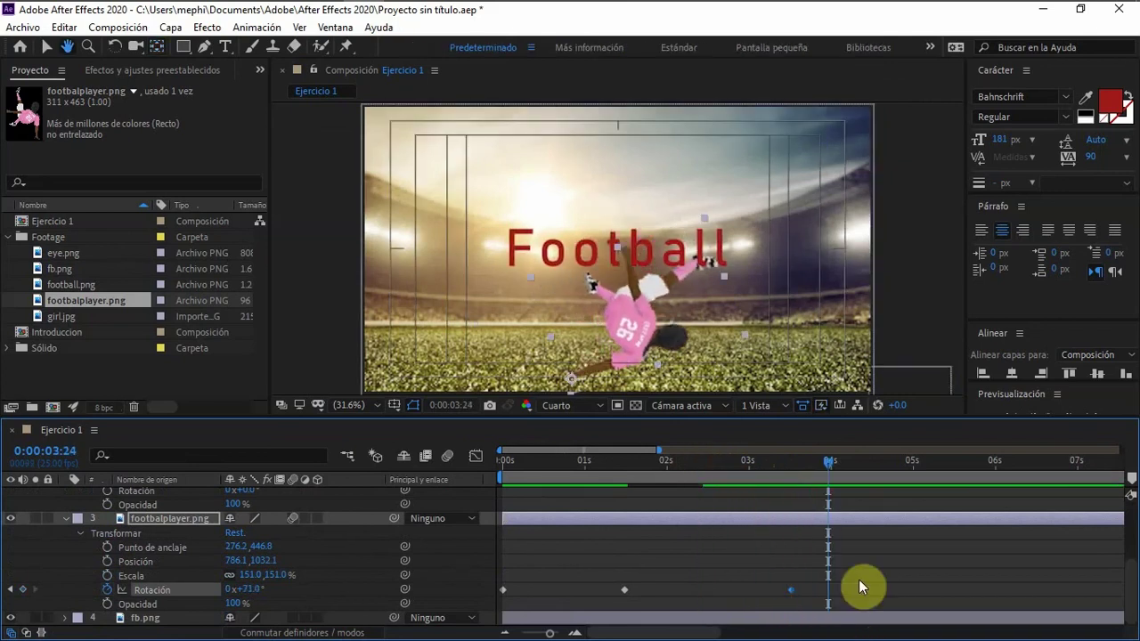
- Collapse the properties of the football.png, footbalplayer.png and Football layers and set the current time to 0:00:00:19
left_click_drag(827, 463, 747, 463)
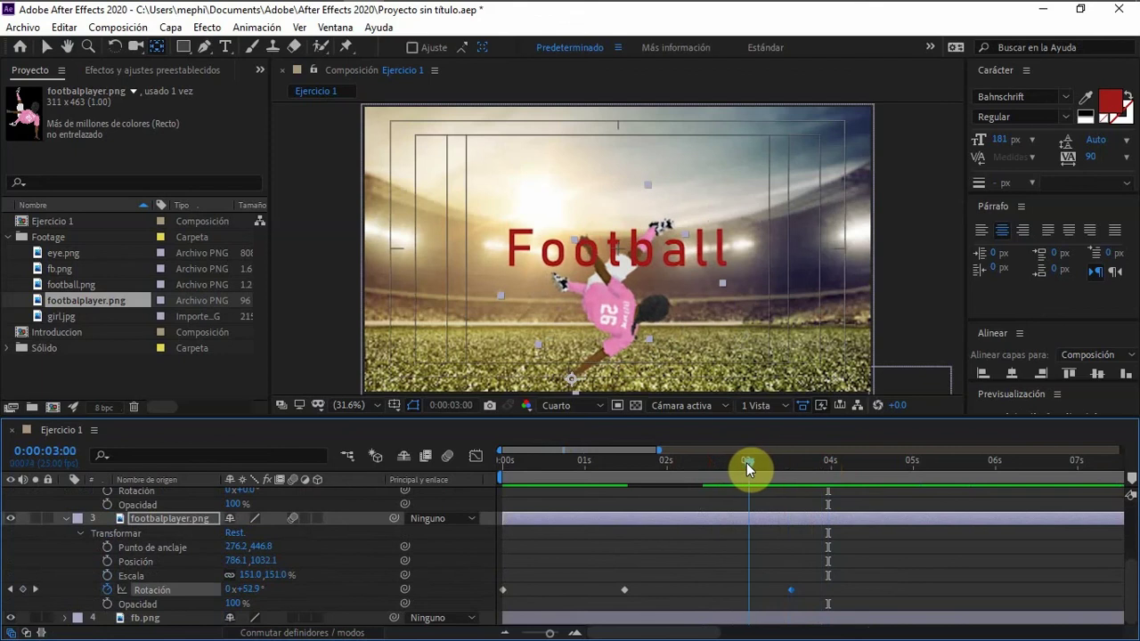
scroll(745, 466, "up", 4)
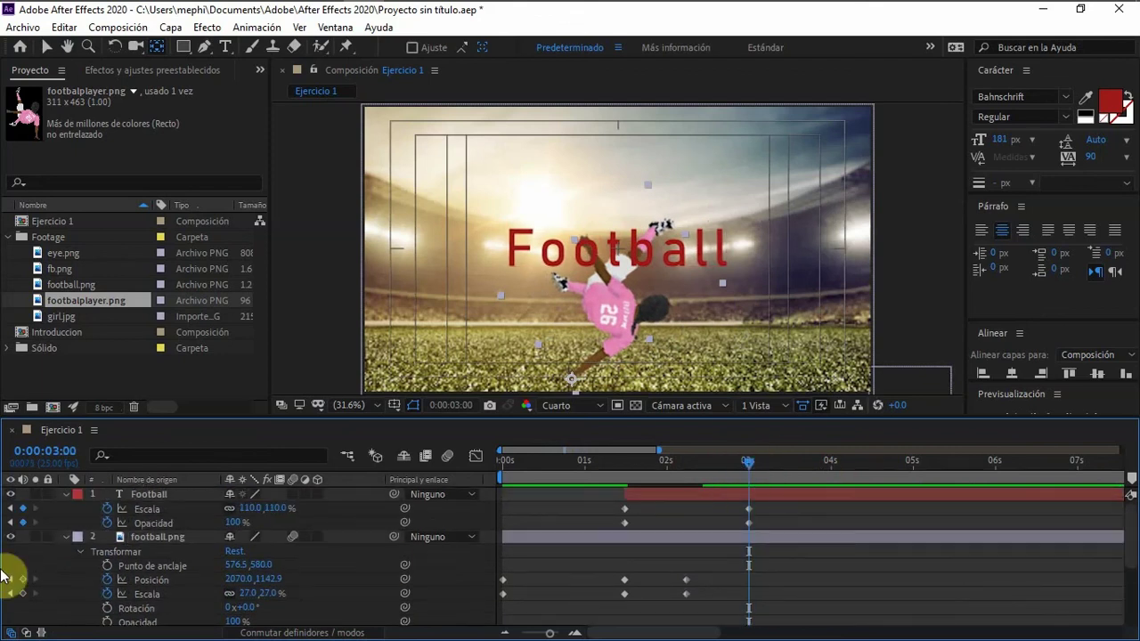
left_click(62, 538)
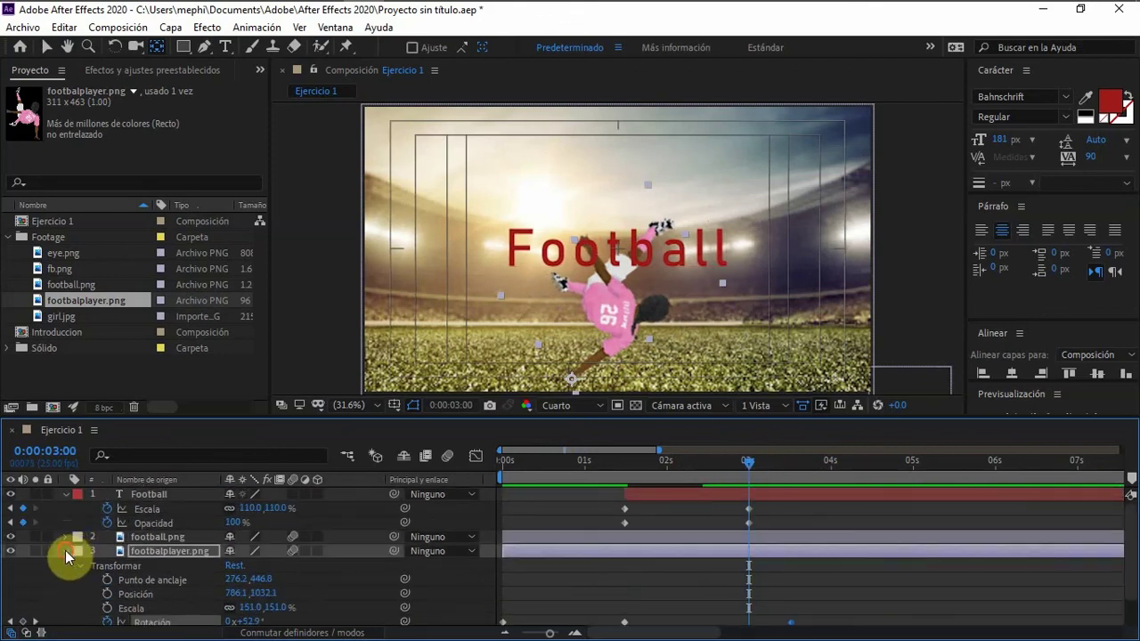
left_click(65, 550)
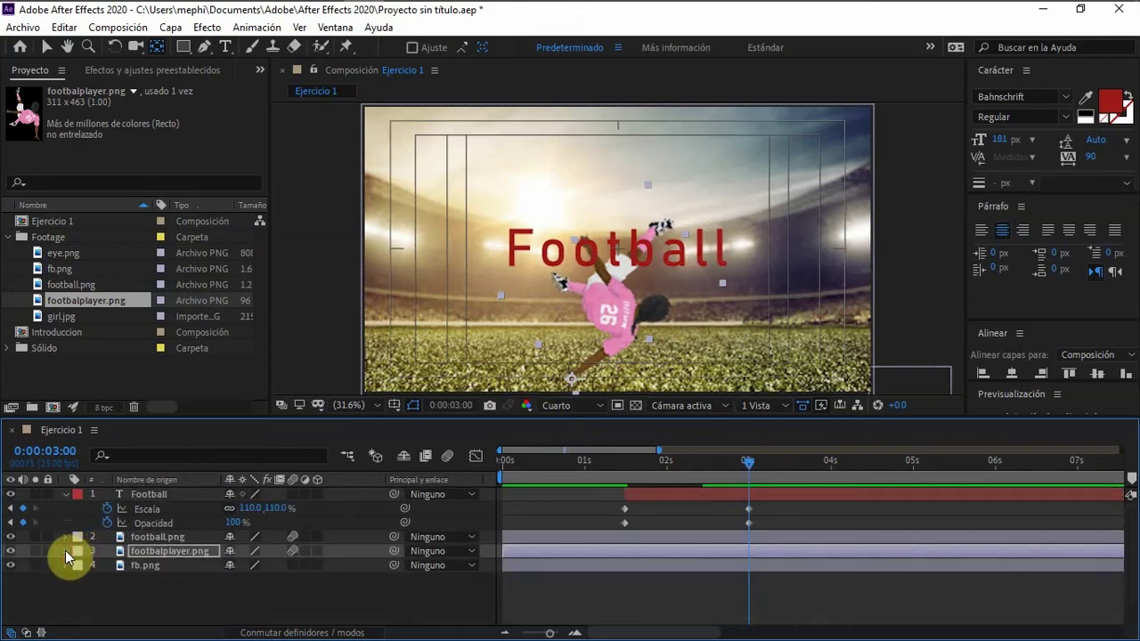
left_click(536, 463)
left_click(565, 461)
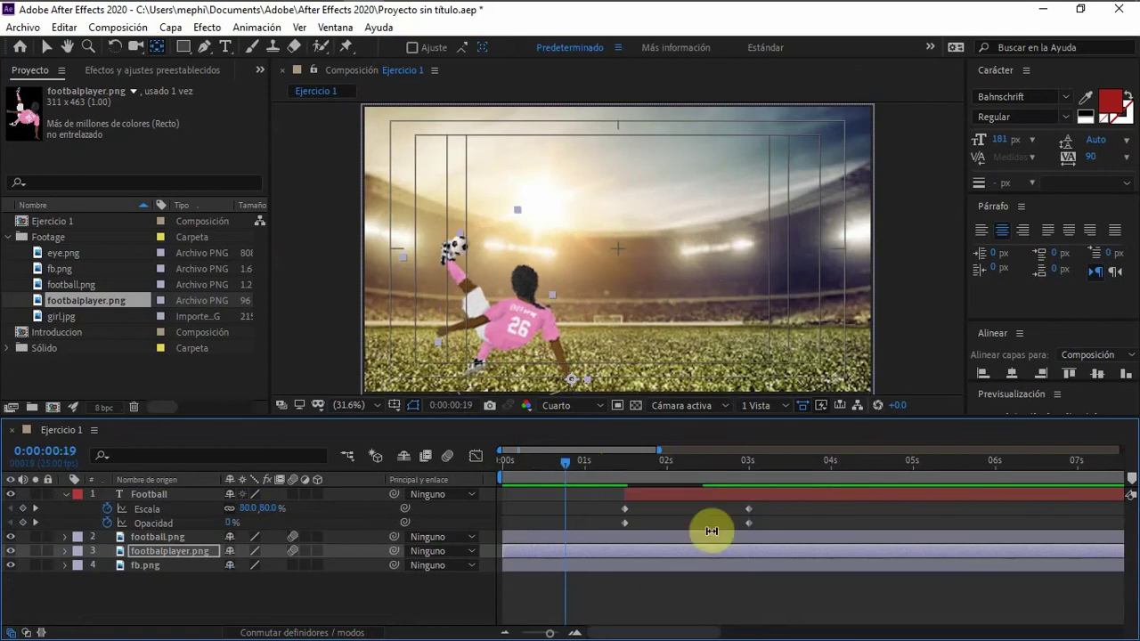
left_click(64, 494)
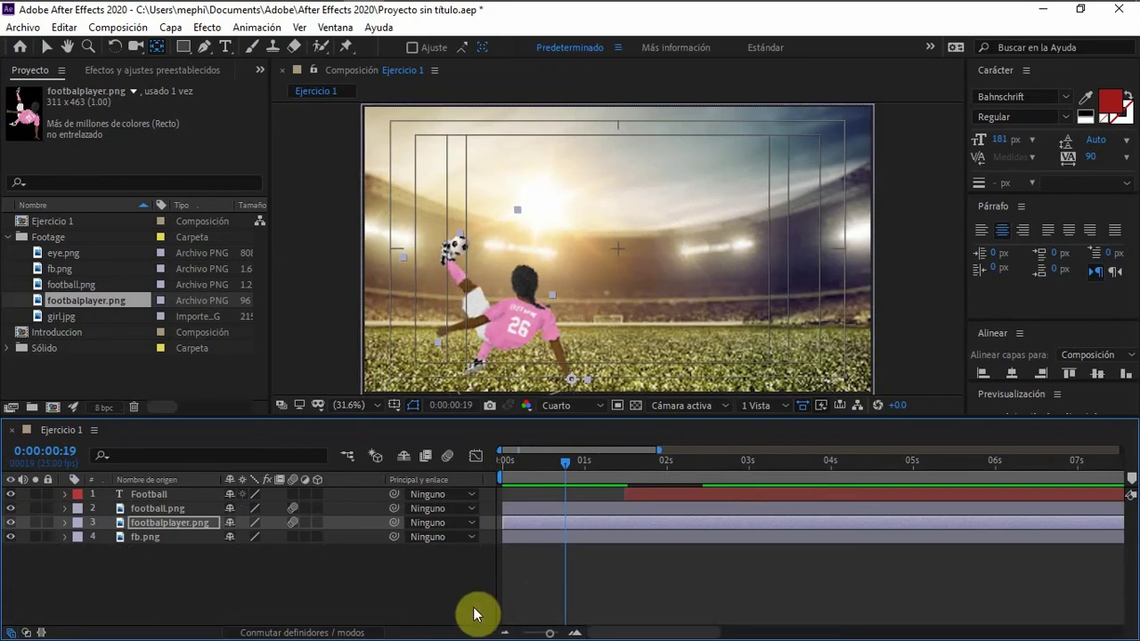
- Select the fb.png layer and expand the Corrección de color effects category
left_click(152, 537)
left_click(155, 509)
left_click(154, 524)
left_click(148, 538)
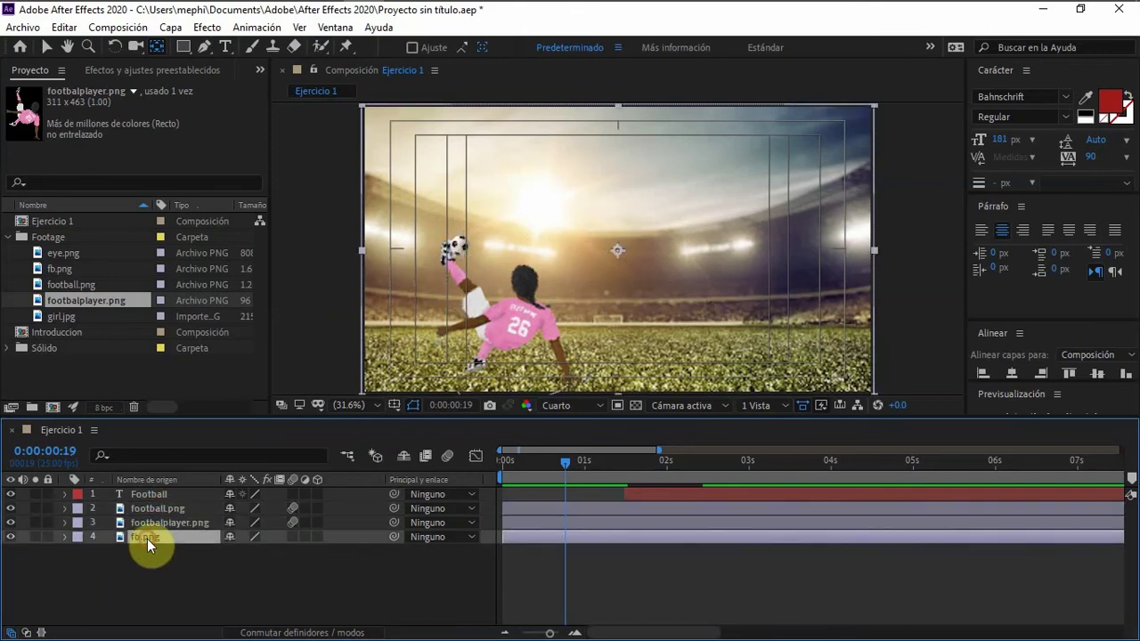
left_click(156, 508)
left_click(167, 526)
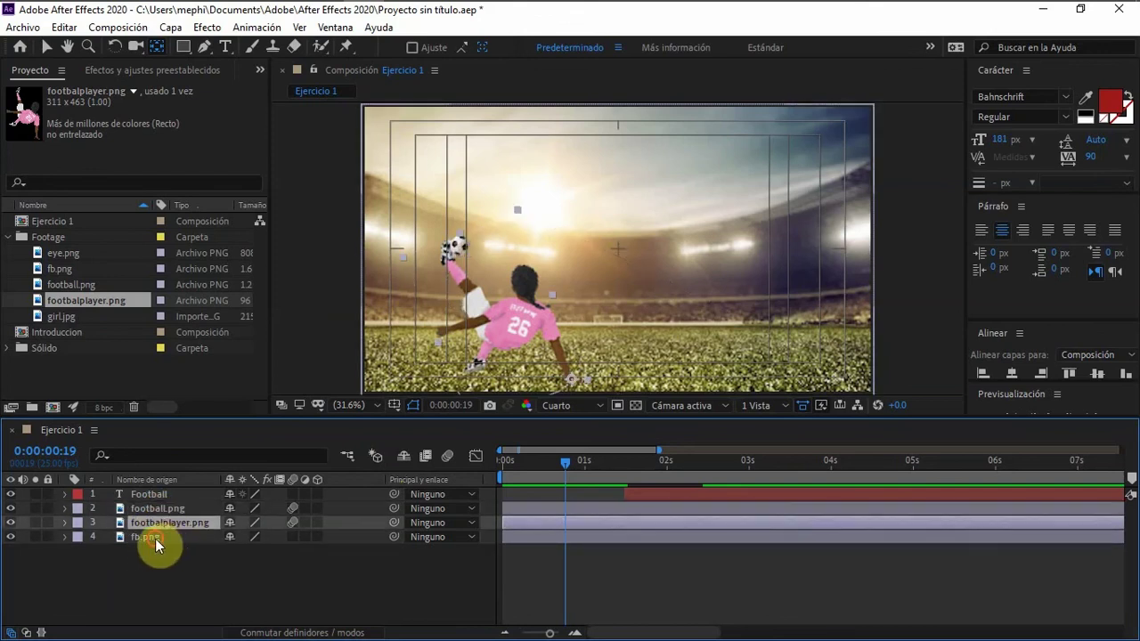
left_click(155, 537)
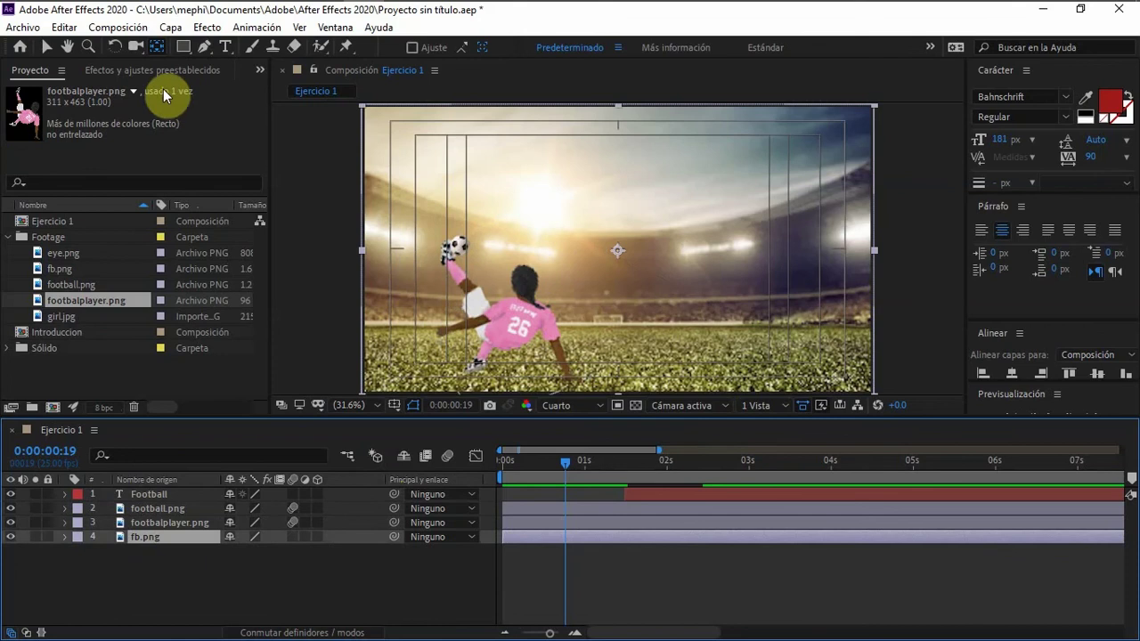
left_click(132, 71)
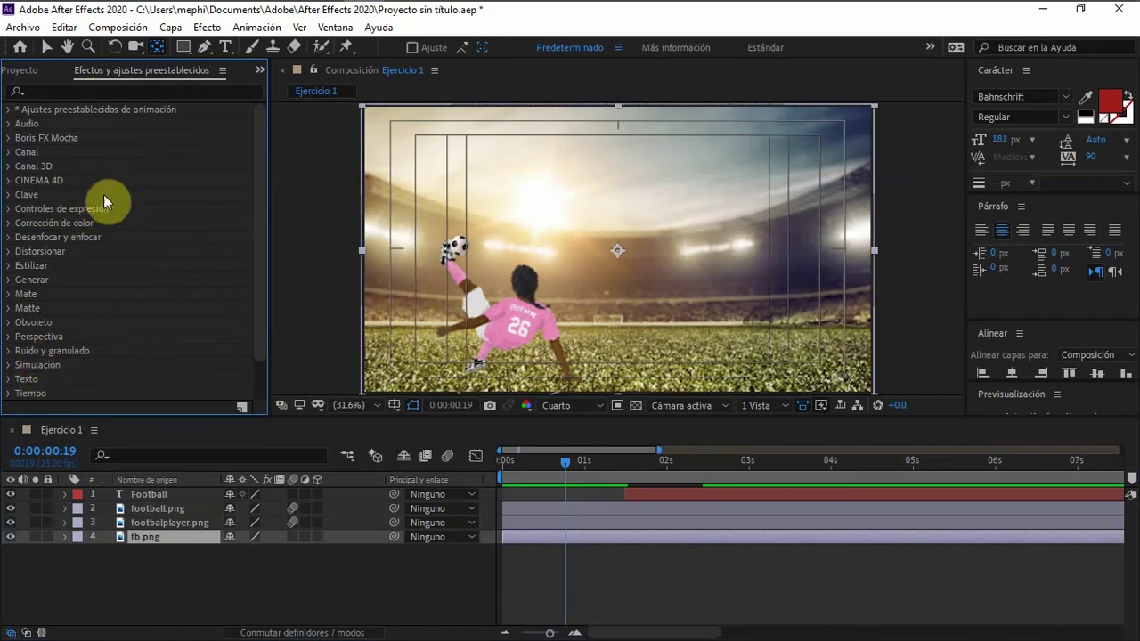
left_click(8, 224)
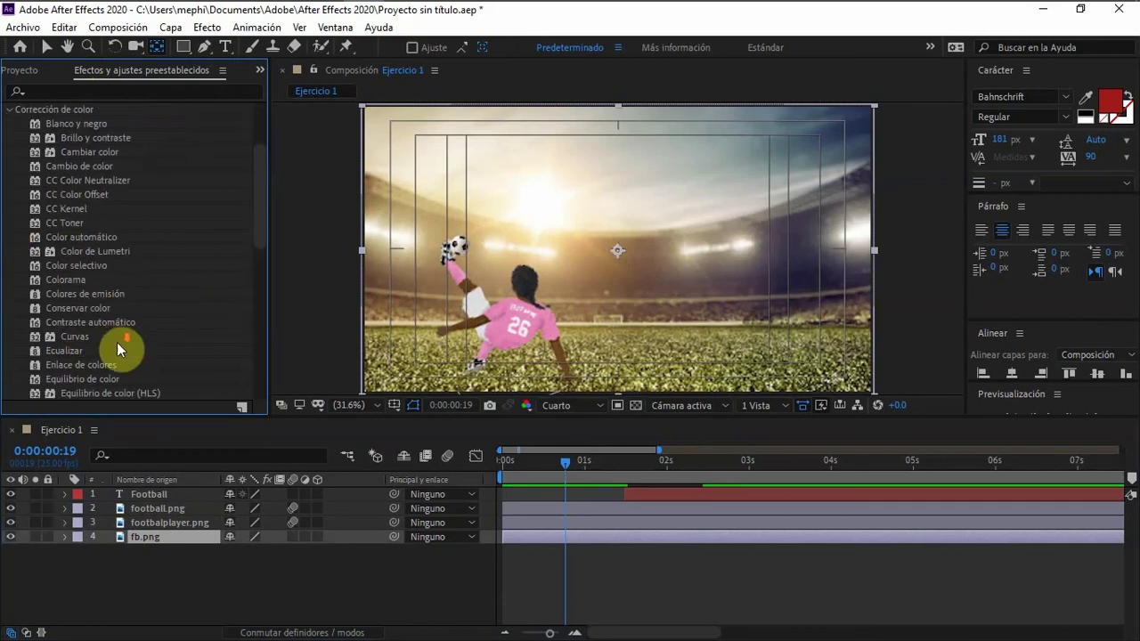
- Apply the Tono/Saturación color correction effect to the fb.png background layer
scroll(125, 348, "down", 4)
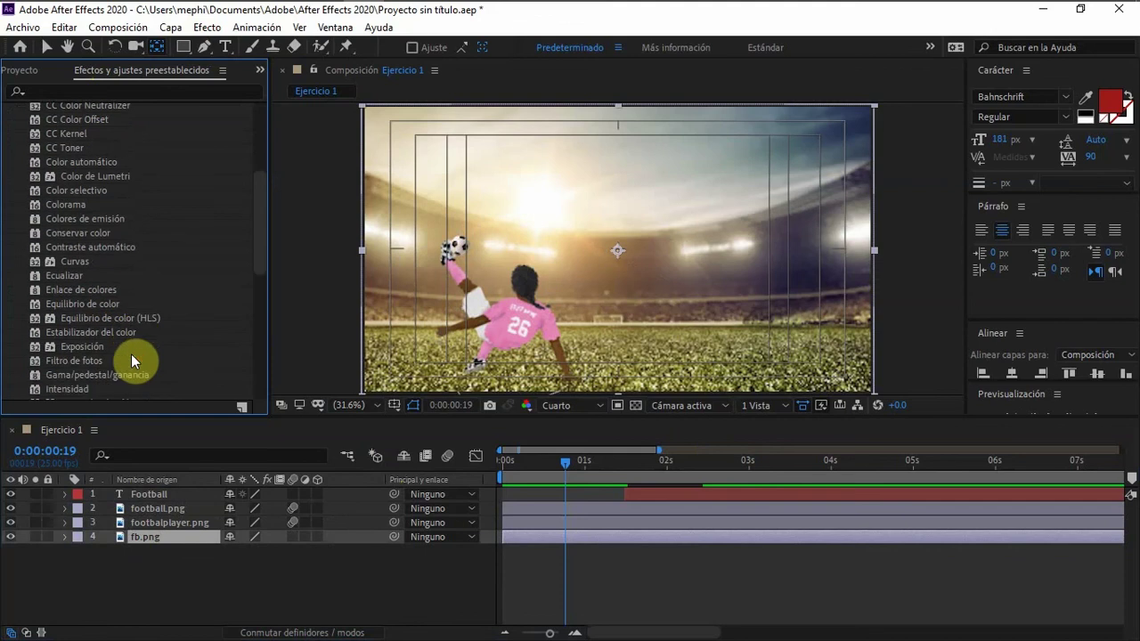
scroll(133, 356, "down", 3)
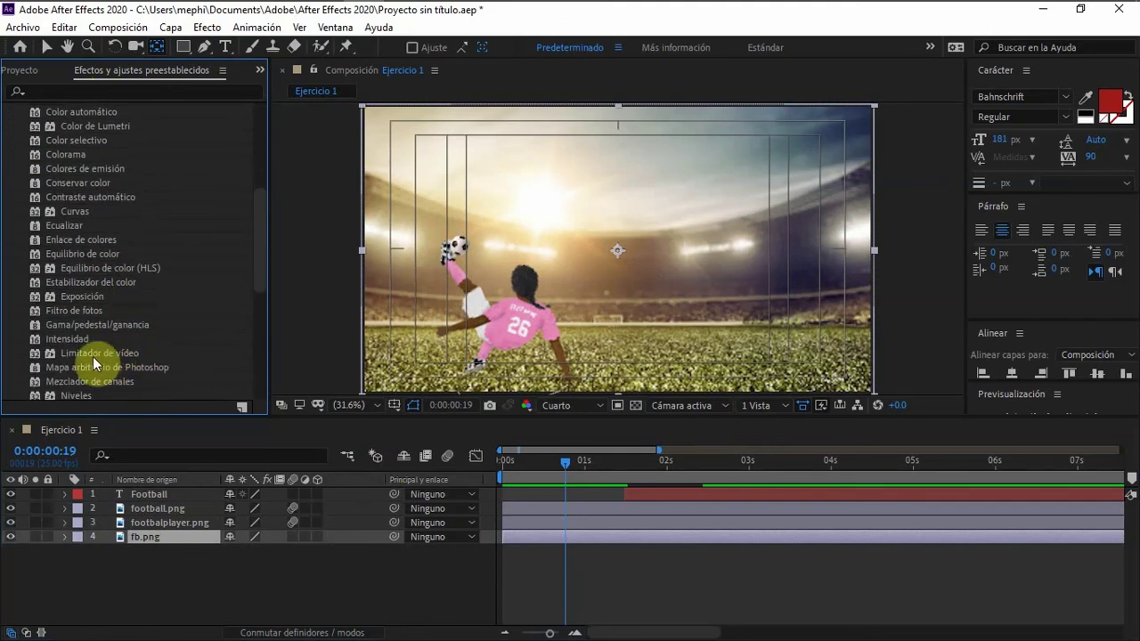
scroll(152, 351, "down", 2)
scroll(190, 367, "down", 3)
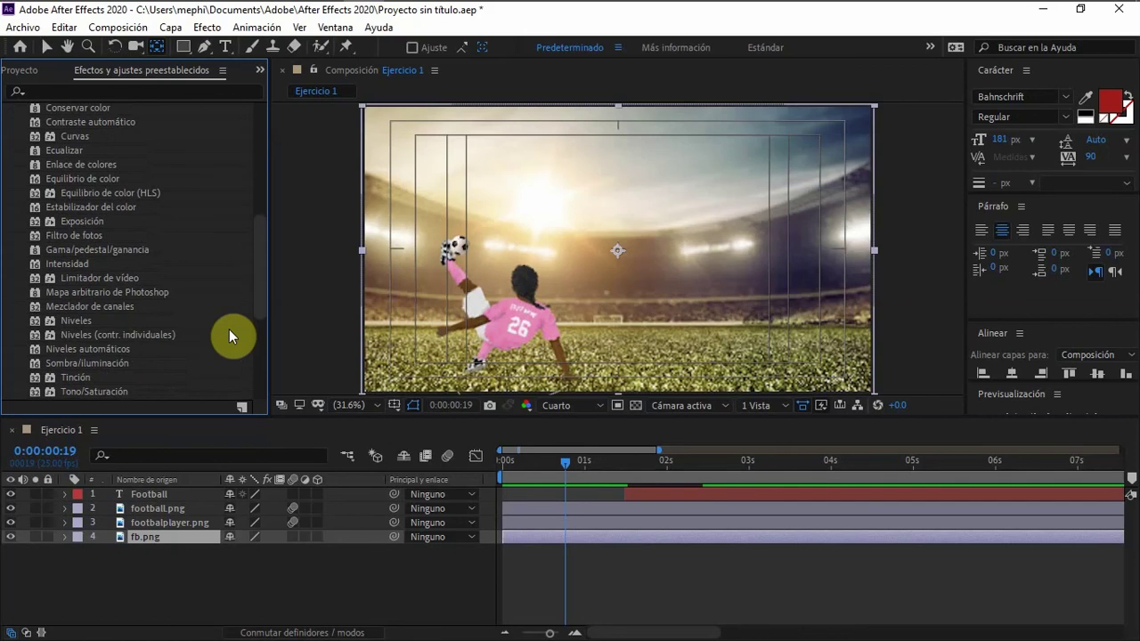
scroll(86, 390, "down", 2)
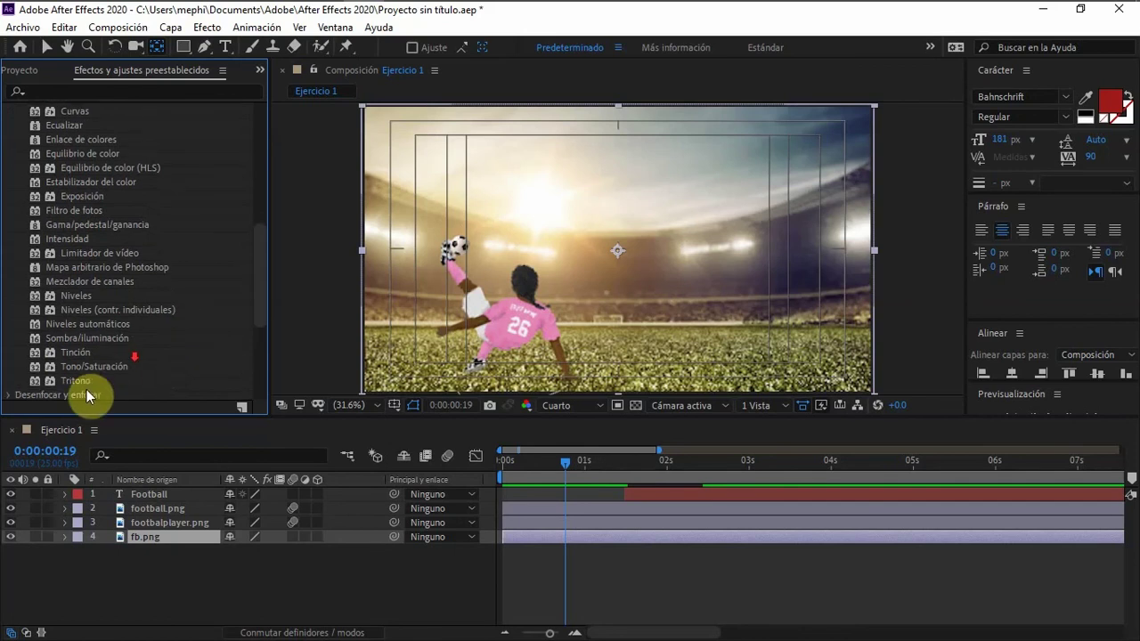
left_click(78, 369)
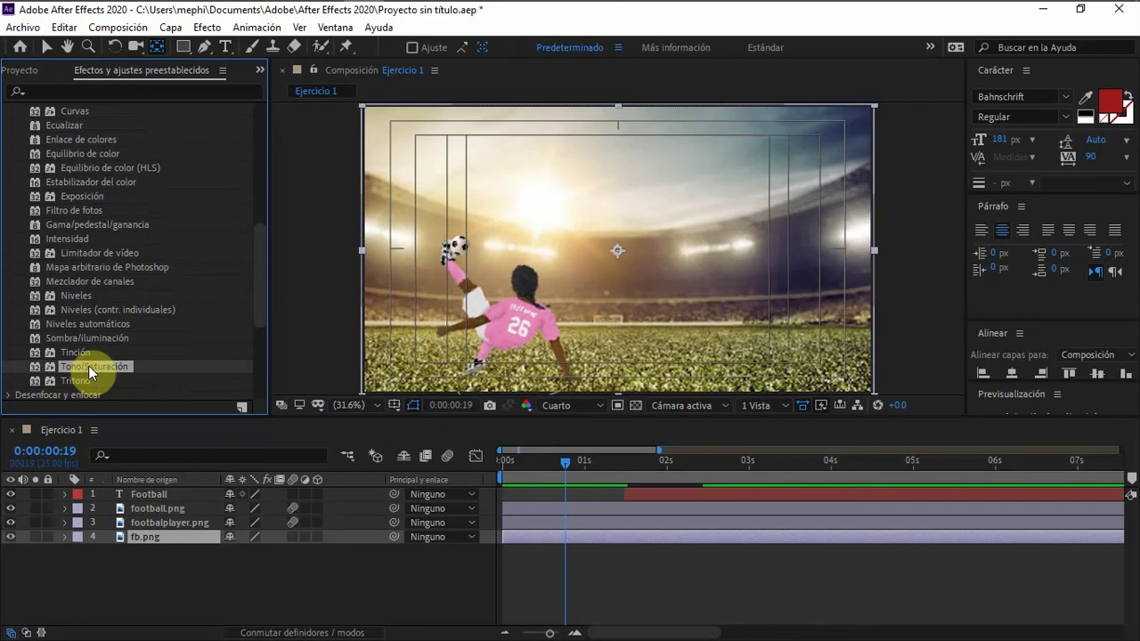
double_click(88, 365)
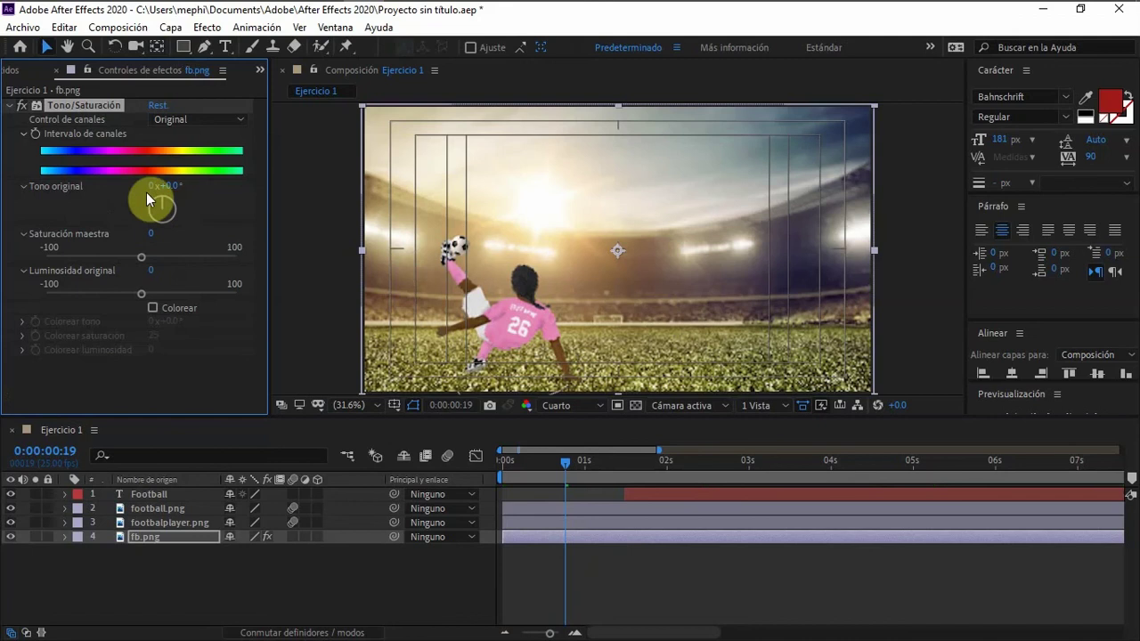
- Reveal the Tono/Saturación properties of fb.png in the timeline and examine the same settings in the layer's effect controls
left_click(64, 537)
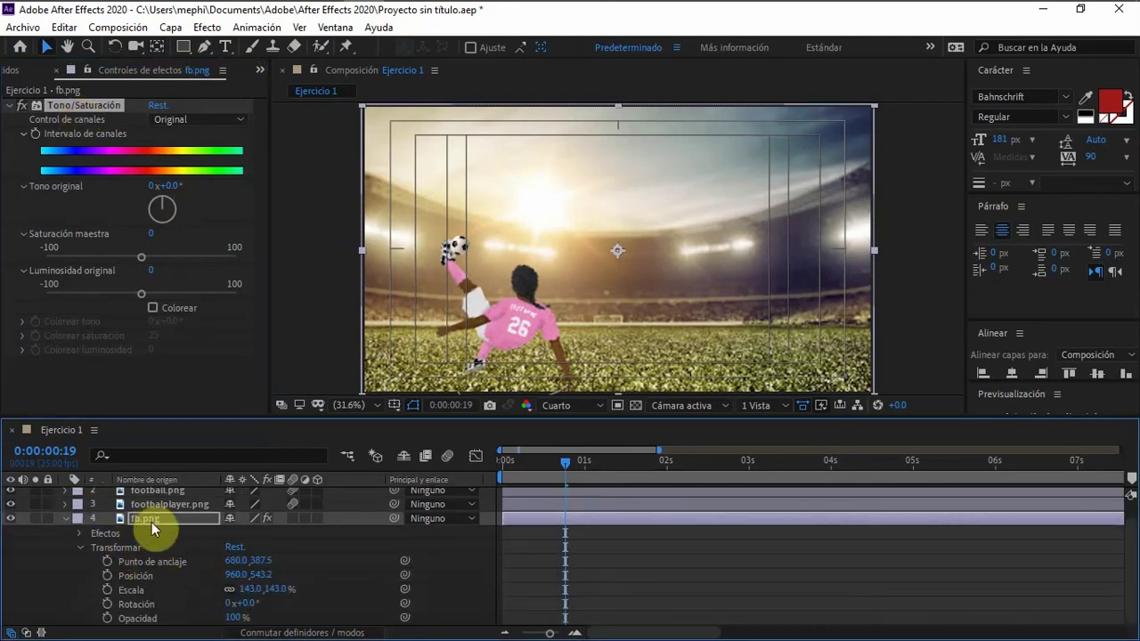
left_click(80, 534)
left_click(93, 547)
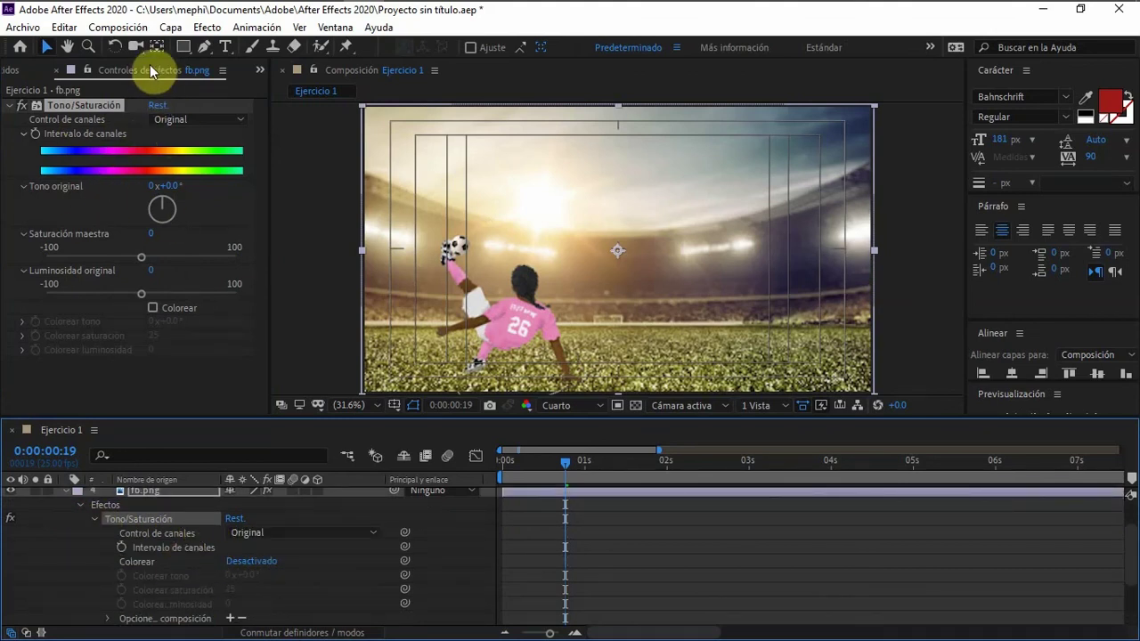
left_click(11, 71)
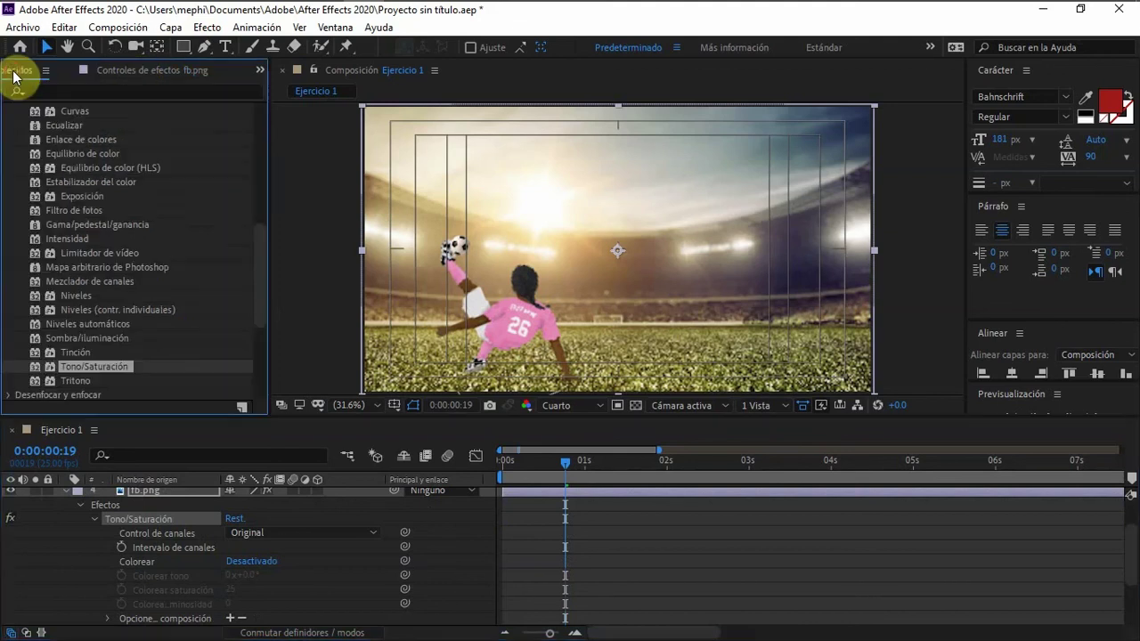
left_click_drag(99, 80, 16, 78)
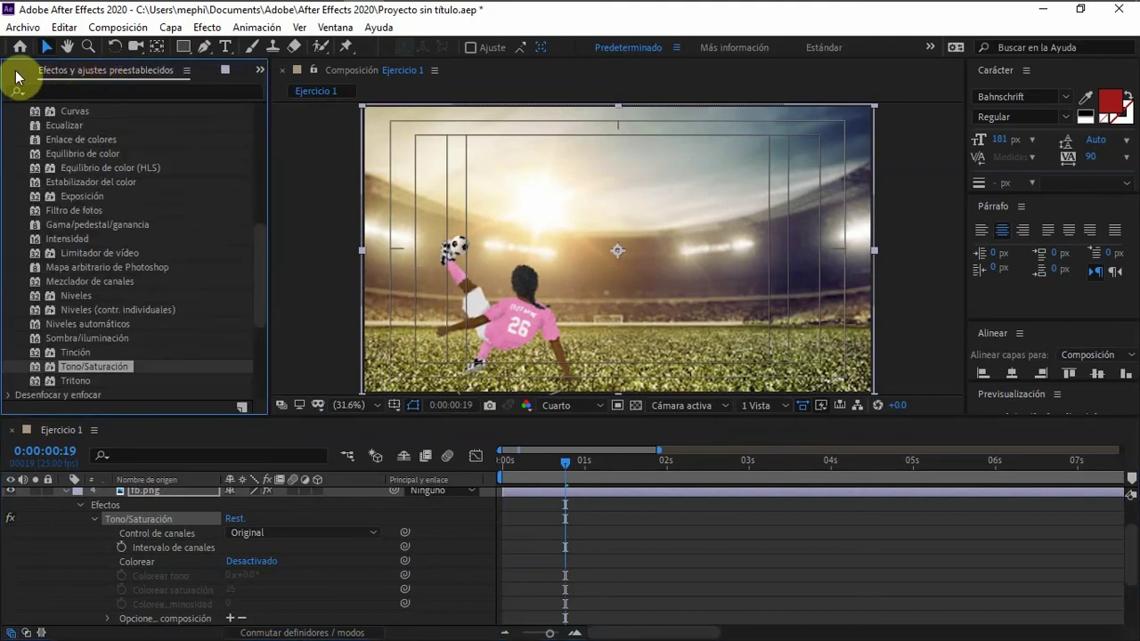
left_click(16, 76)
left_click(123, 75)
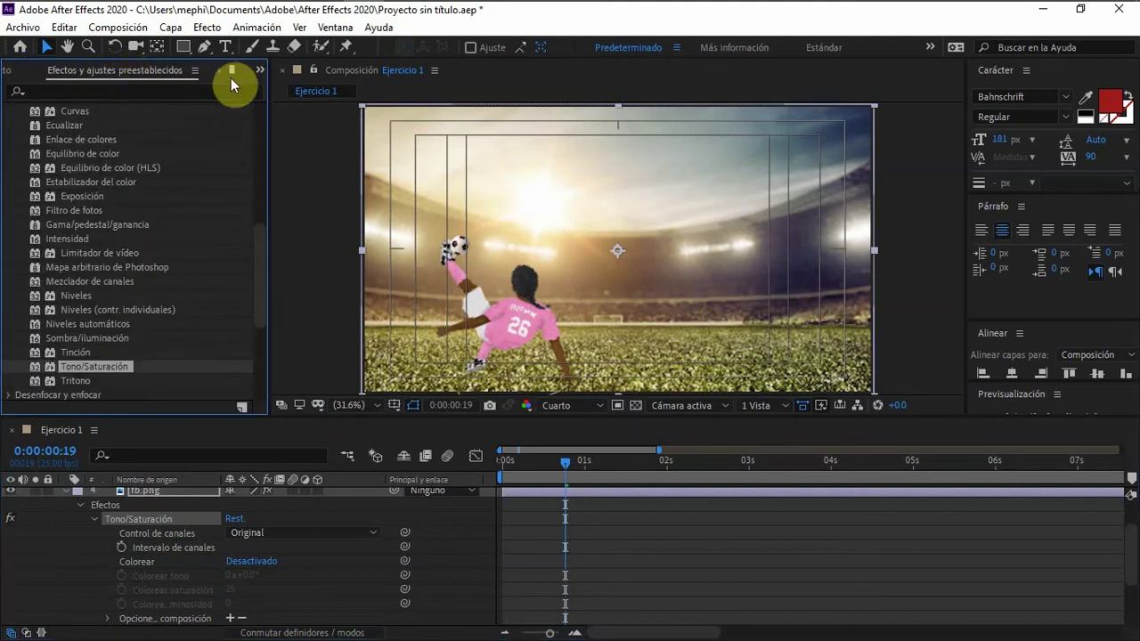
left_click(232, 68)
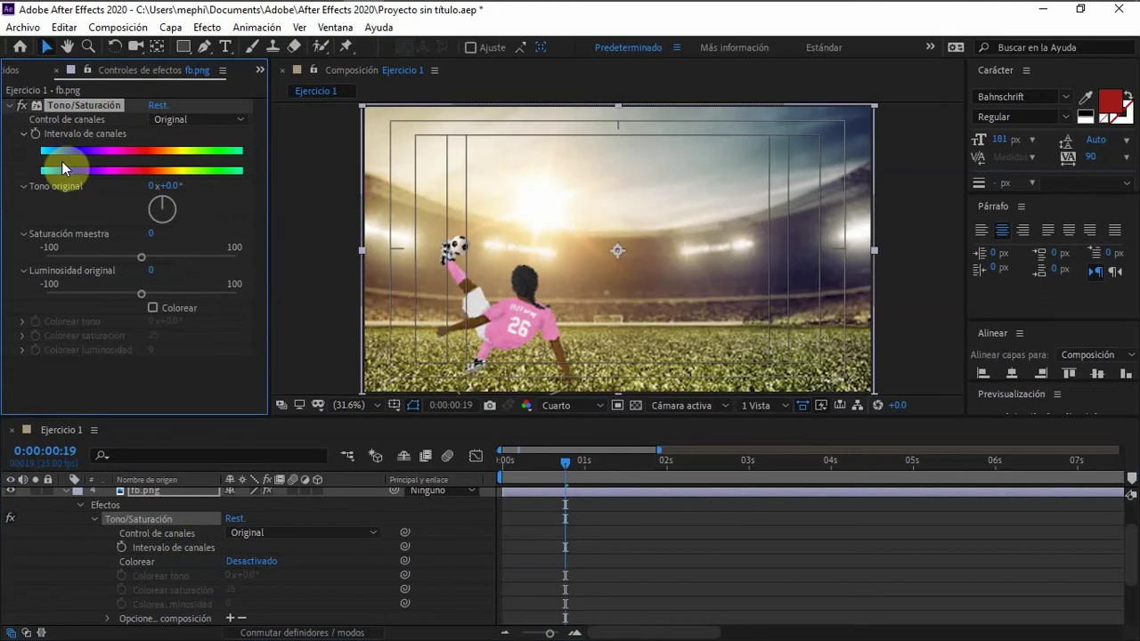
- Compare the effect controls of footbalplayer.png and fb.png, and set fb.png's Saturación maestra to -78
scroll(262, 554, "up", 2)
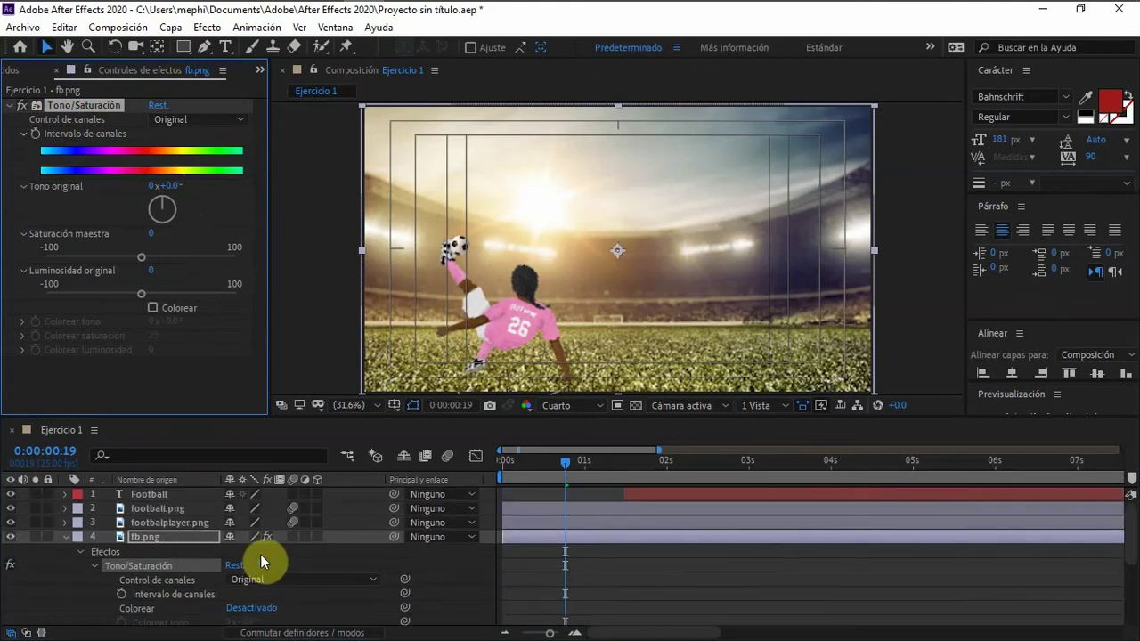
left_click(175, 525)
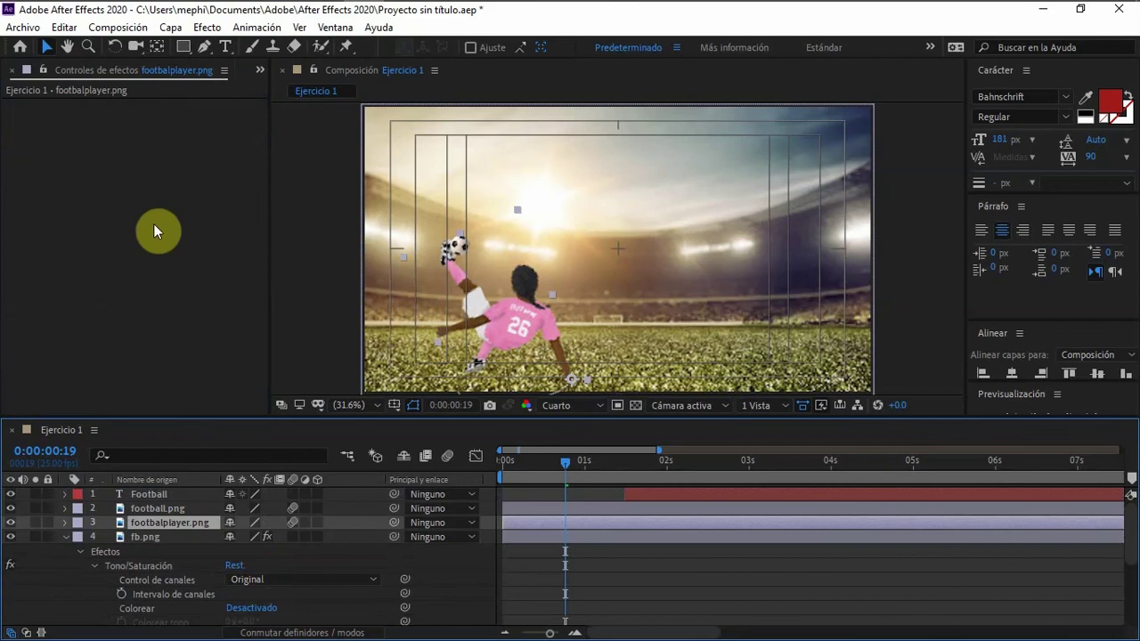
left_click(145, 537)
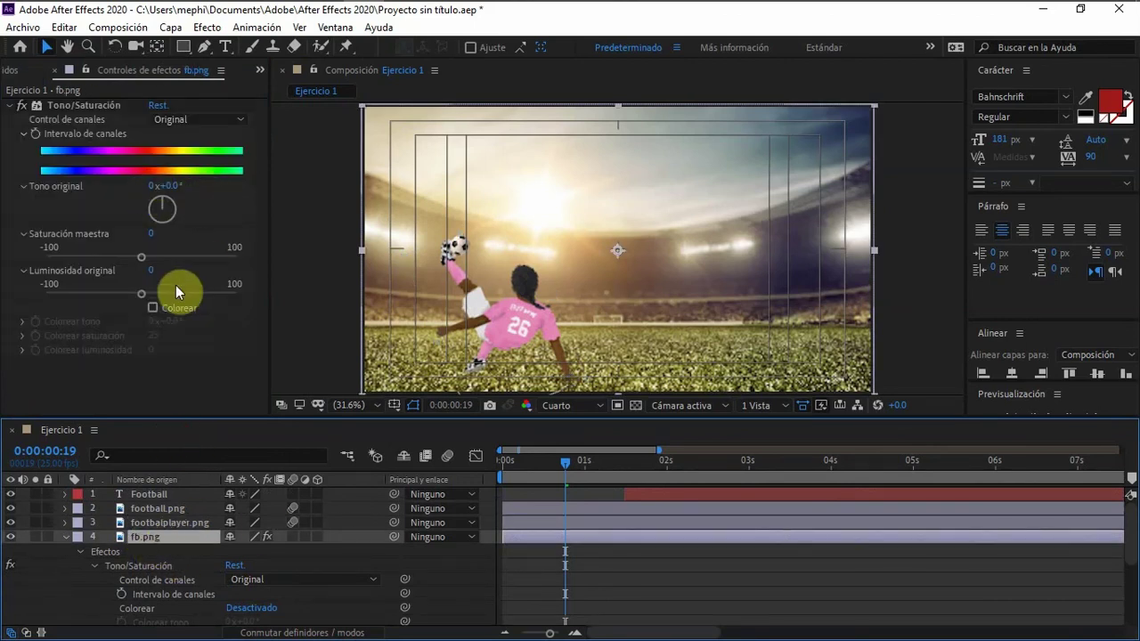
scroll(220, 554, "down", 4)
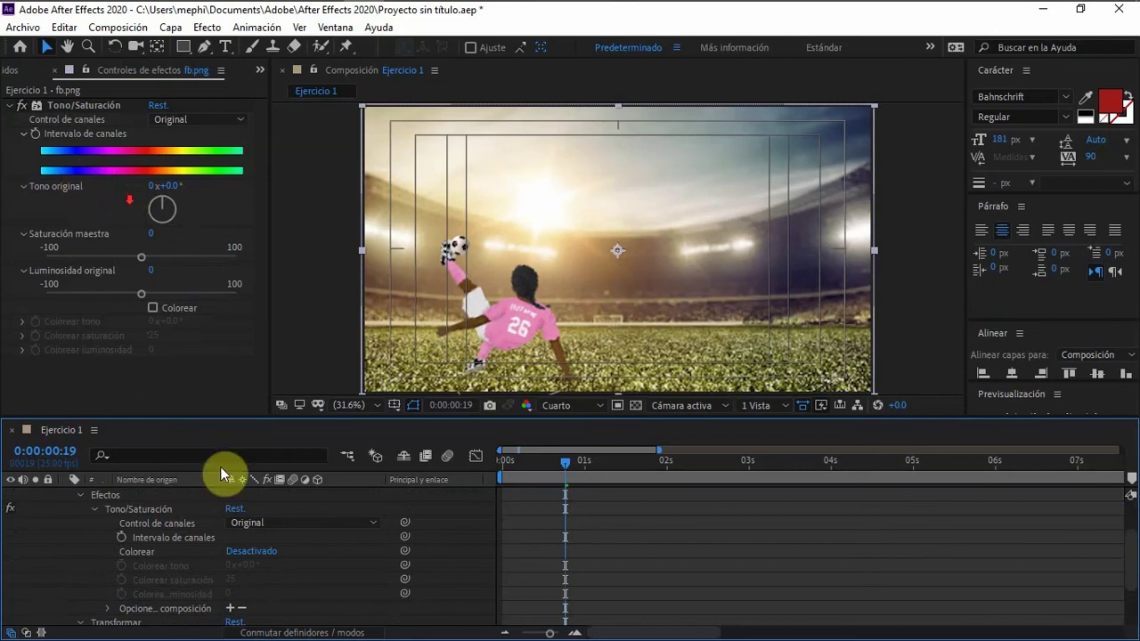
scroll(178, 540, "down", 5)
scroll(152, 544, "up", 6)
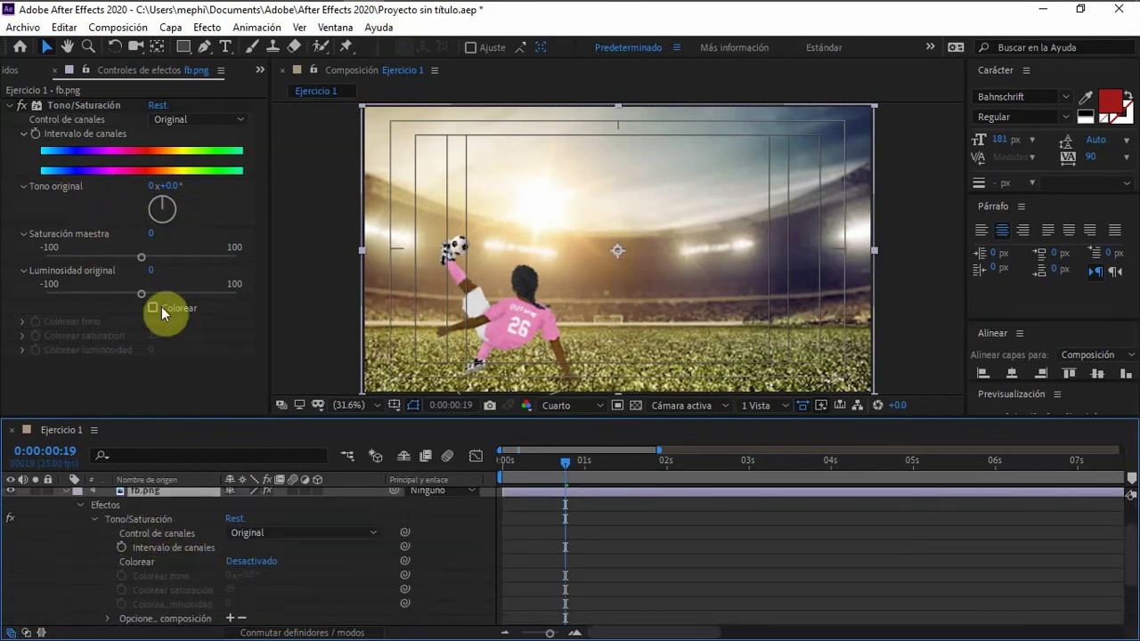
left_click_drag(142, 256, 69, 266)
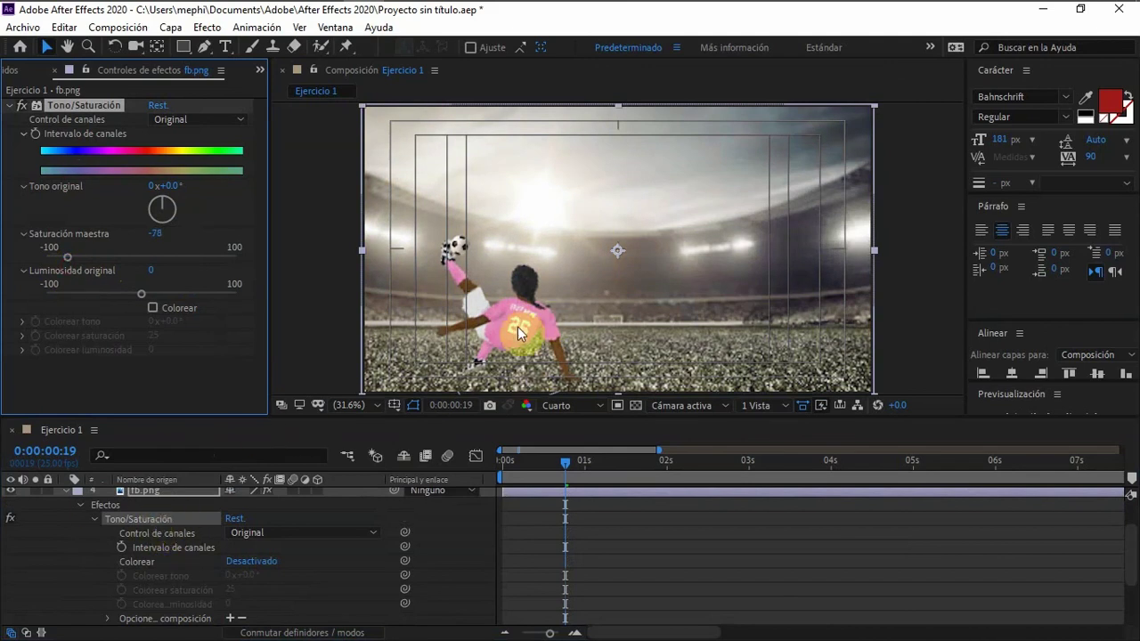
- Enable motion blur for the composition and add a new adjustment layer placed above the Football text layer
left_click(447, 455)
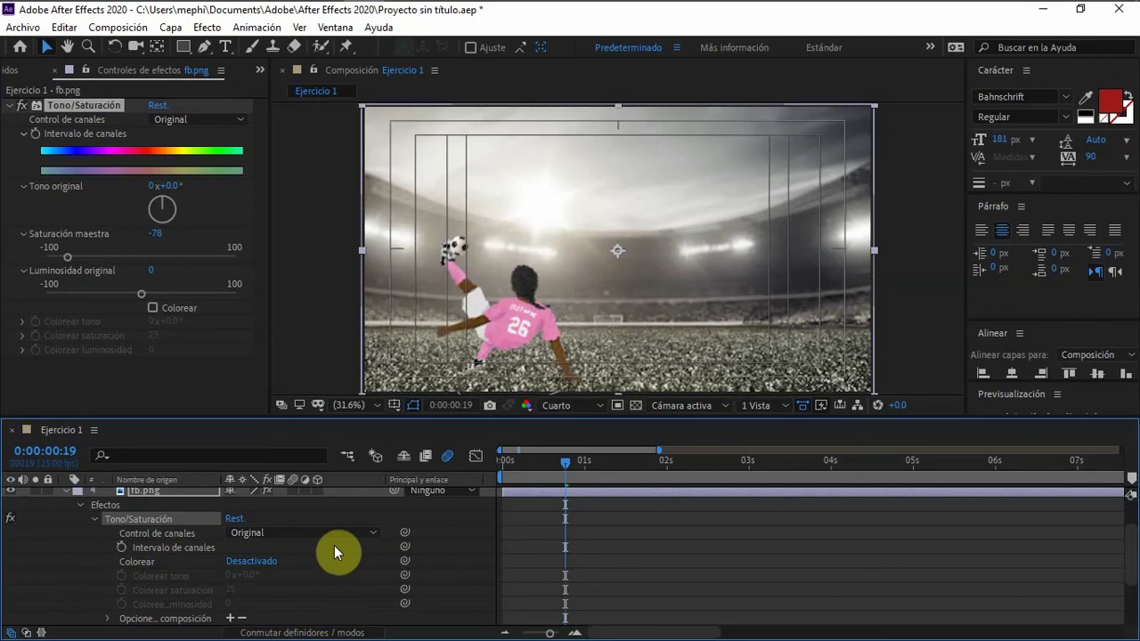
scroll(195, 515, "up", 2)
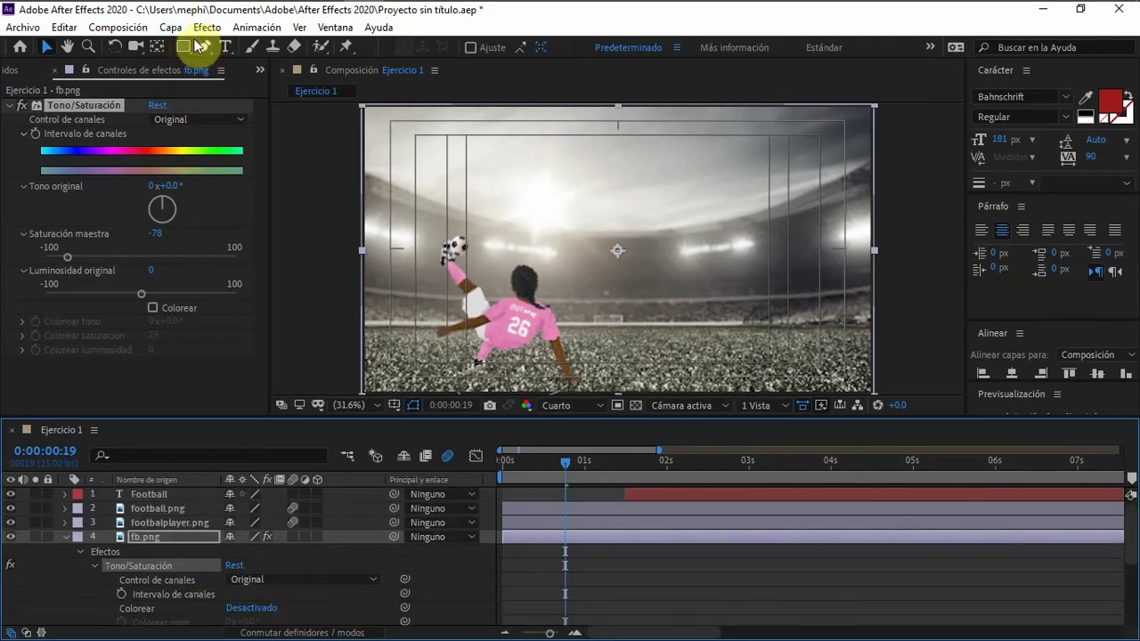
left_click(170, 28)
mouse_move(190, 45)
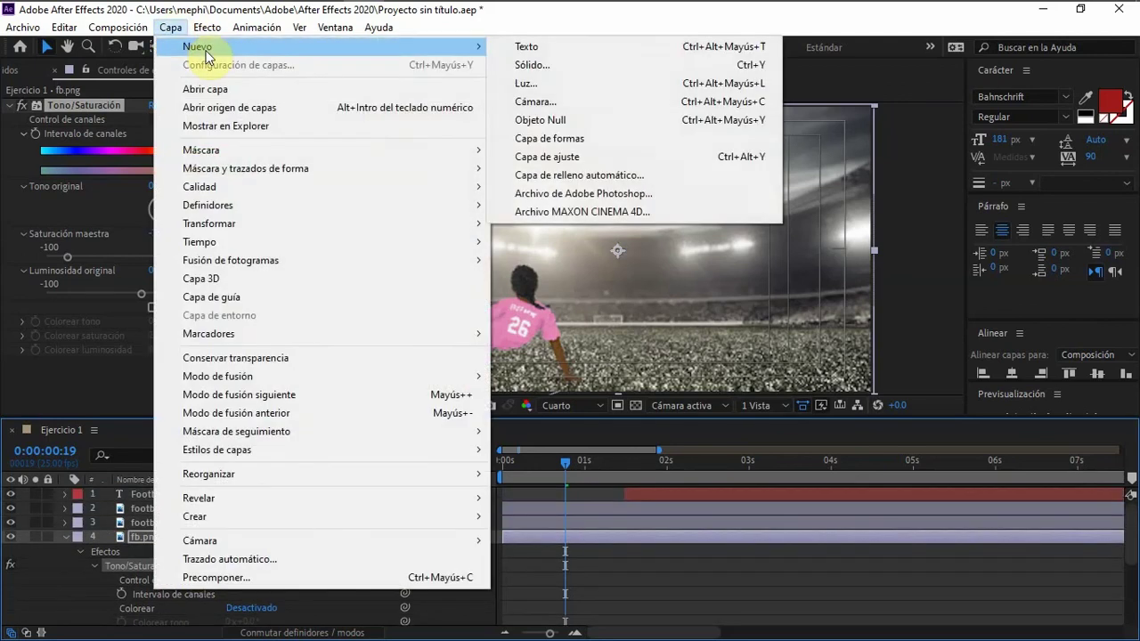
left_click(595, 156)
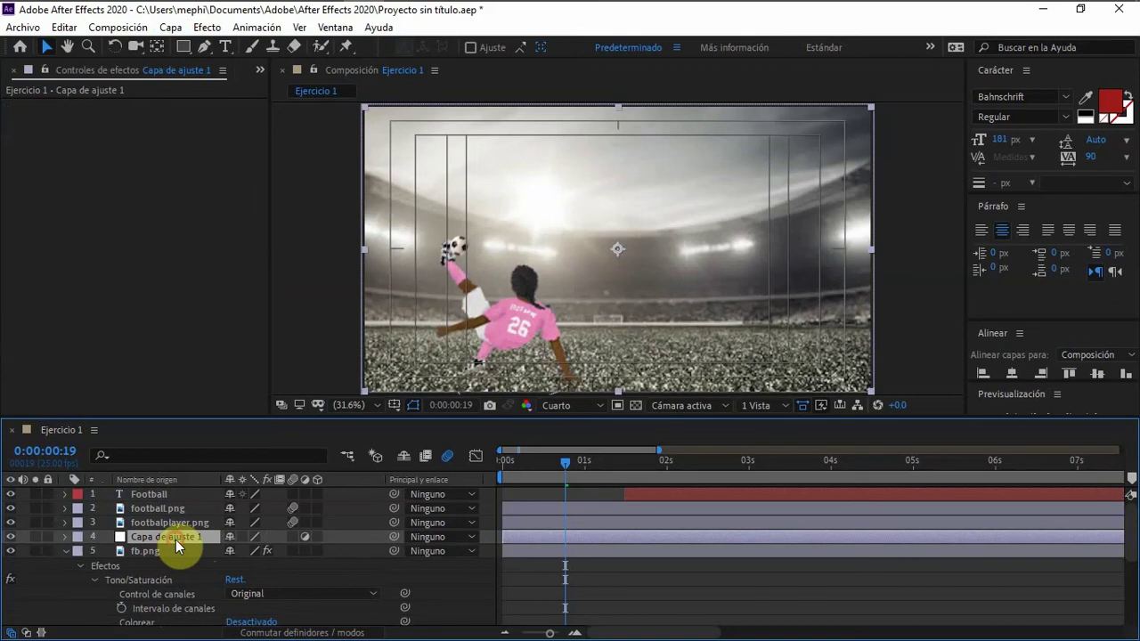
left_click_drag(176, 539, 185, 491)
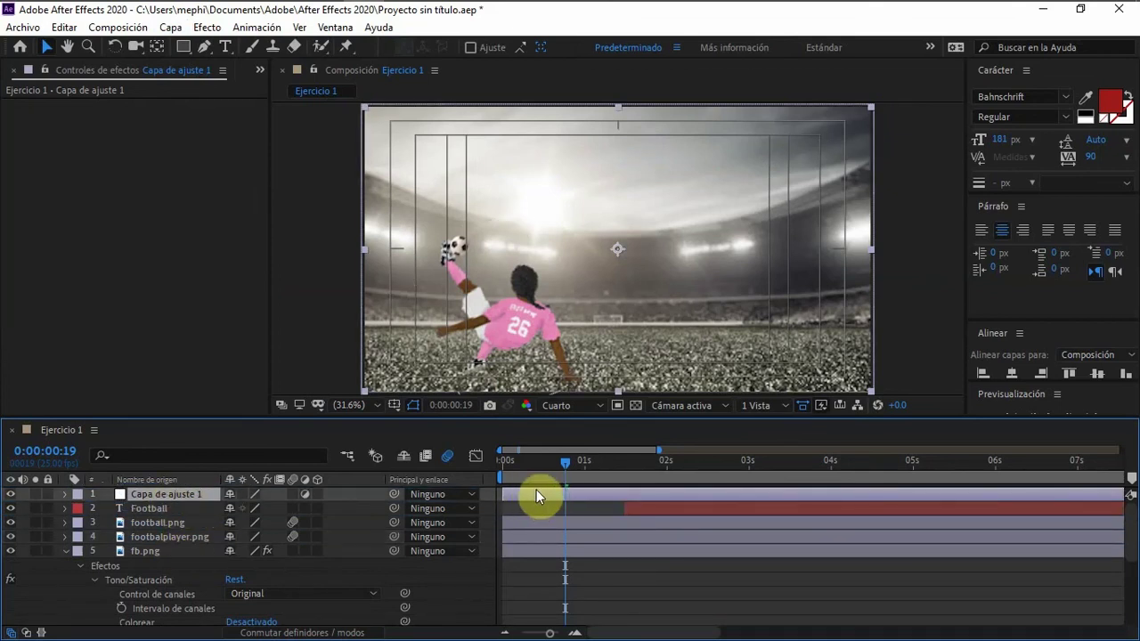
- Delete the Efectos group from the fb.png layer and collapse the layer's properties
scroll(178, 516, "down", 5)
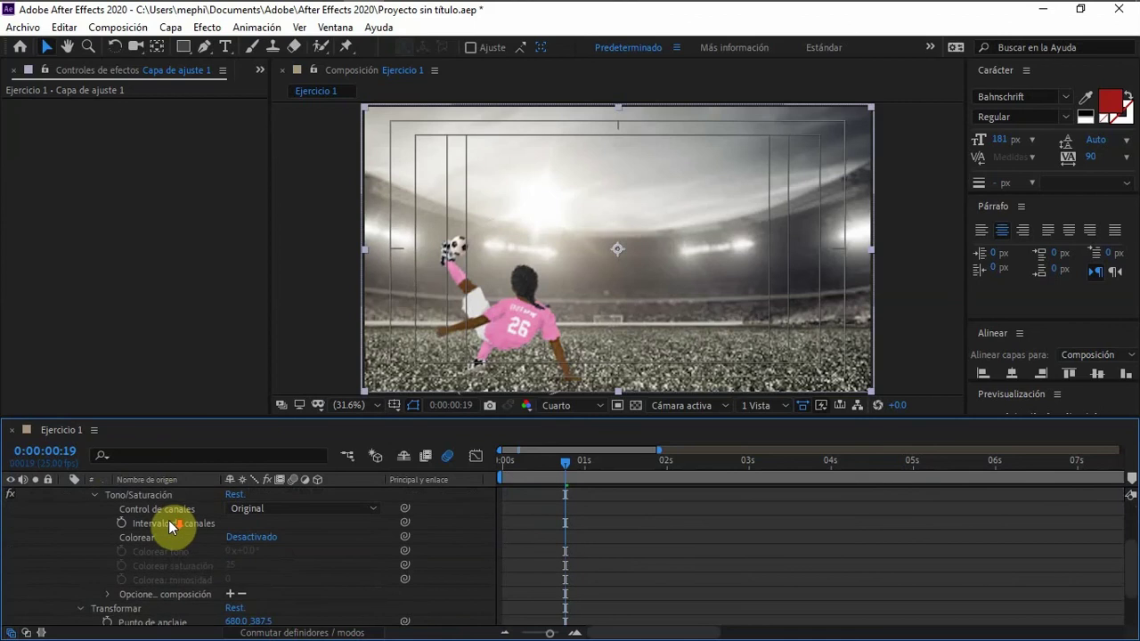
scroll(167, 522, "up", 2)
left_click(153, 525)
scroll(165, 540, "down", 2)
scroll(167, 541, "up", 1)
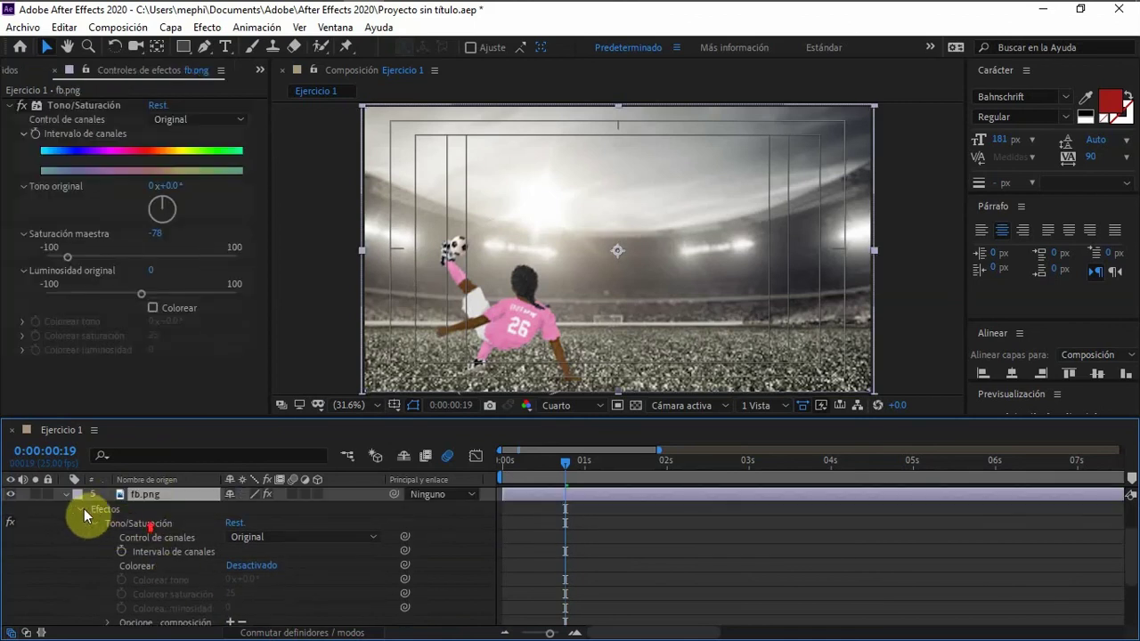
left_click(82, 510)
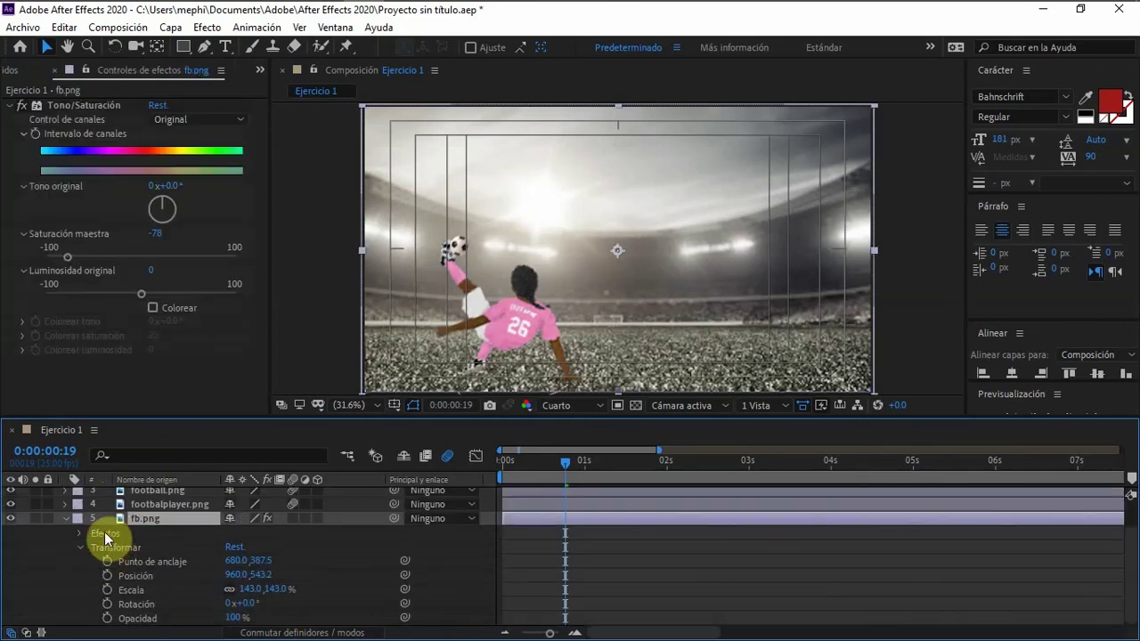
left_click(105, 534)
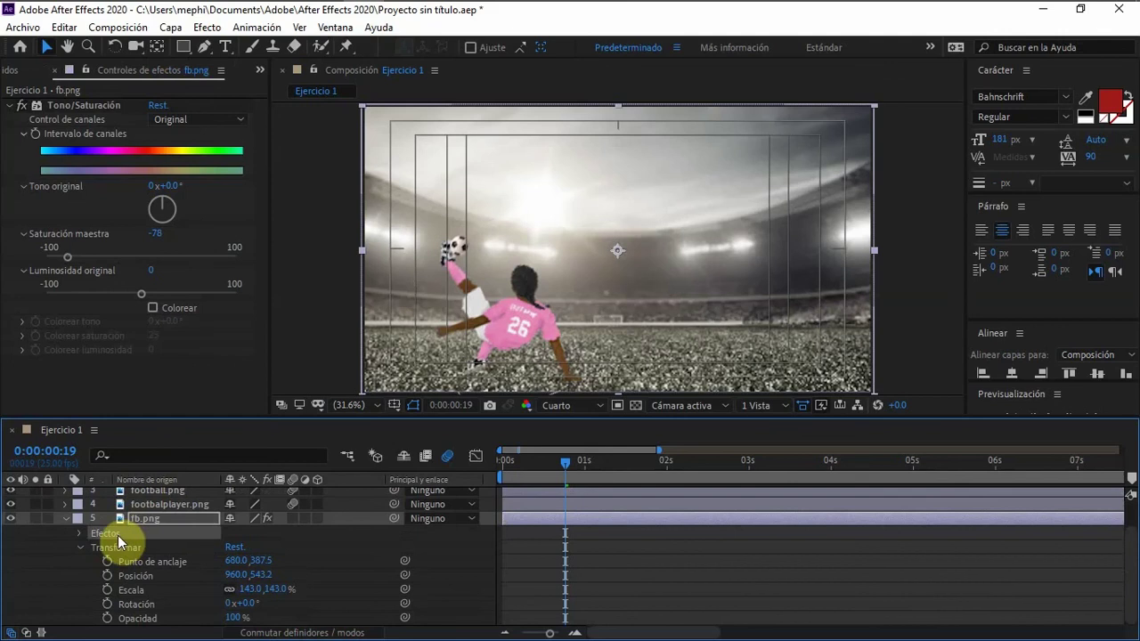
left_click(111, 534)
key("Delete")
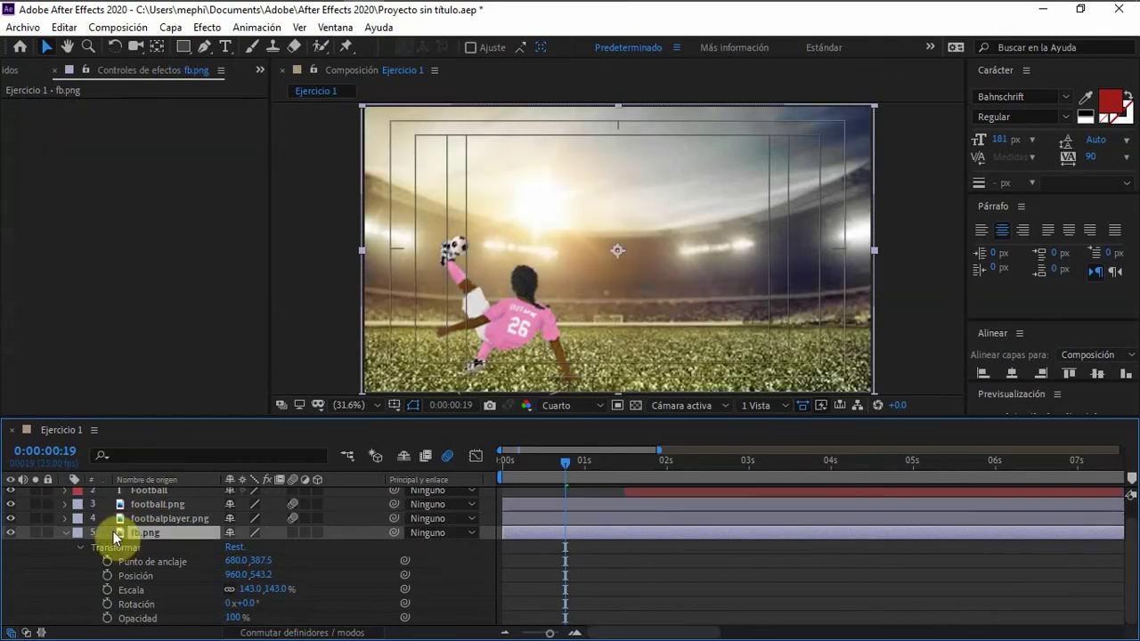
left_click(65, 533)
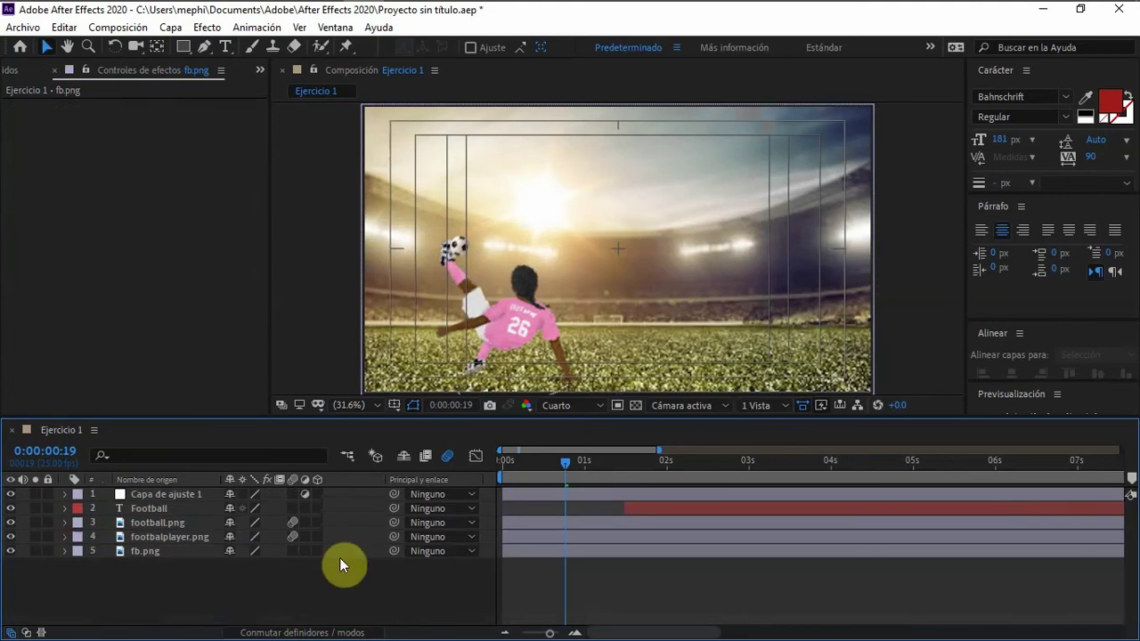
- Collapse the Corrección de color effect category and return to the project's list of compositions and footage
left_click(17, 73)
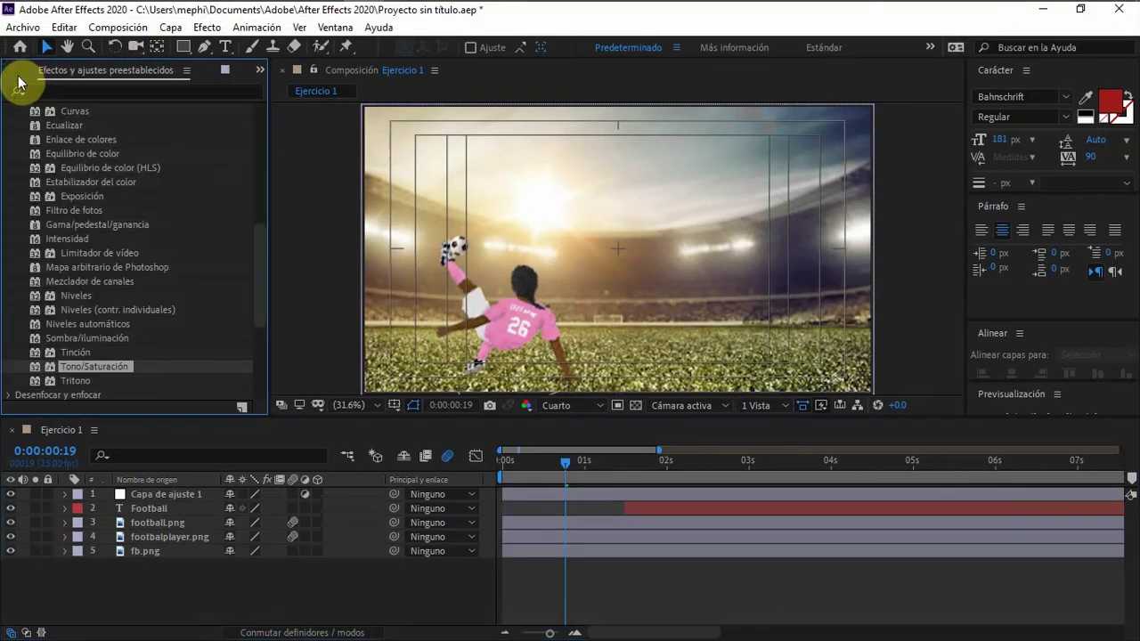
scroll(10, 220, "up", 5)
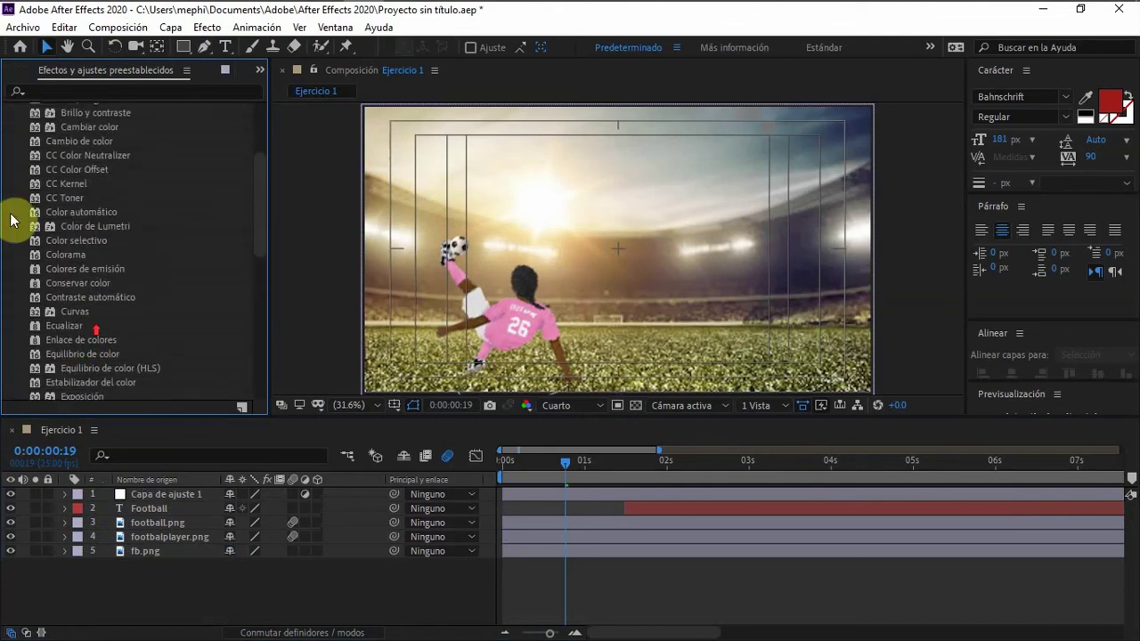
scroll(27, 221, "up", 3)
left_click(10, 223)
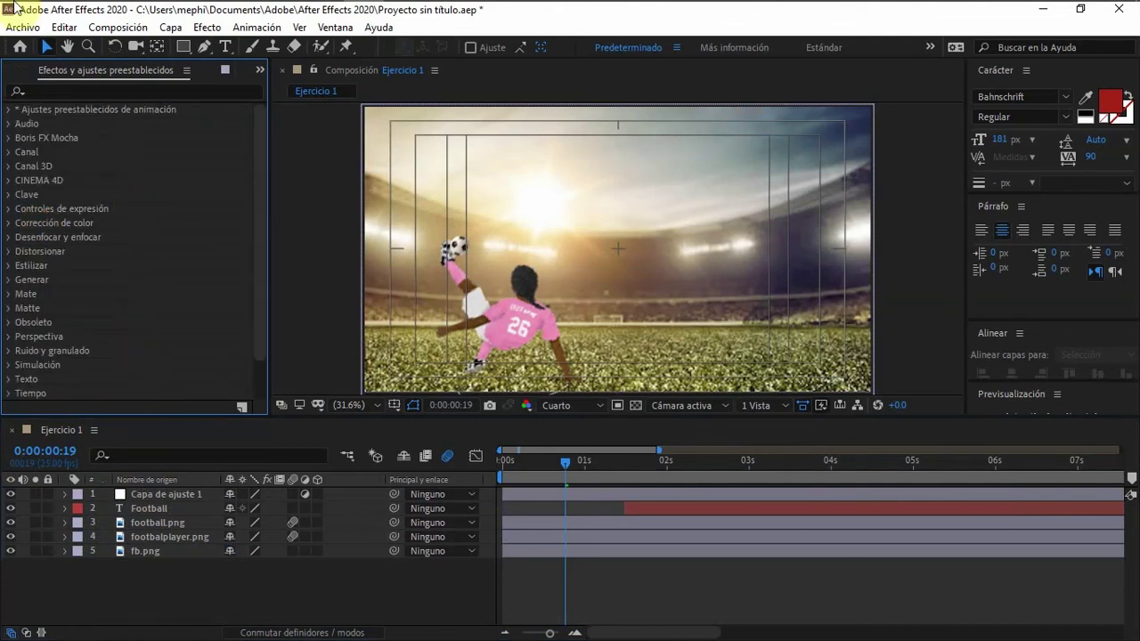
left_click(20, 71)
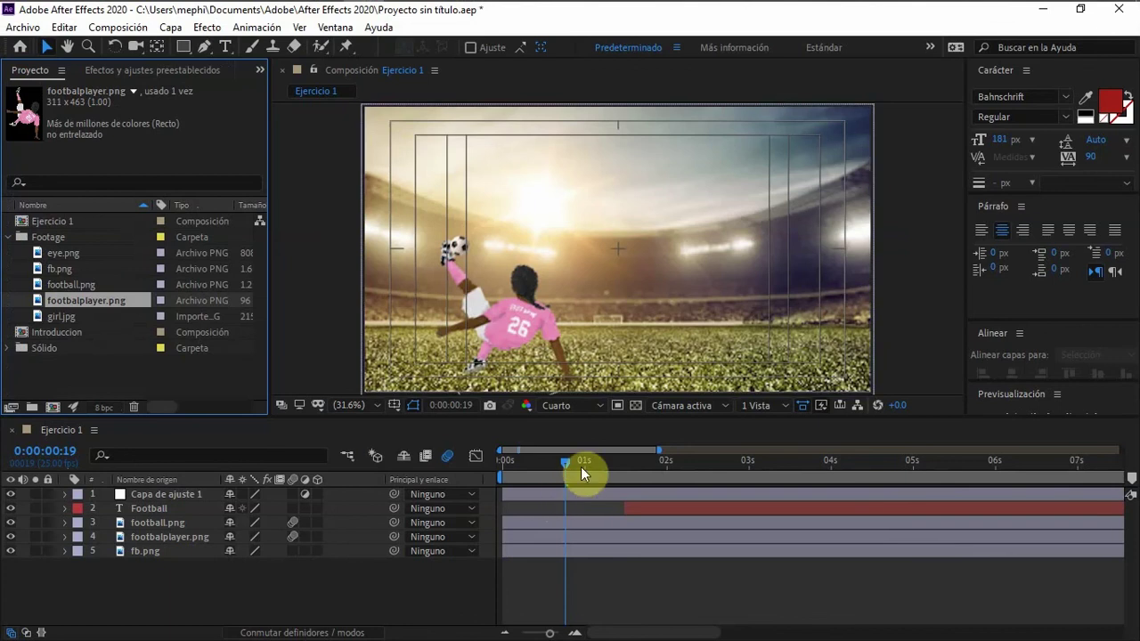
- Preview the bicycle-kick animation and move the current time to 0:00:02:05, during the Football text's fade-in
mouse_move(568, 462)
left_mouse_down()
mouse_move(603, 458)
mouse_move(562, 461)
left_mouse_up()
key("space")
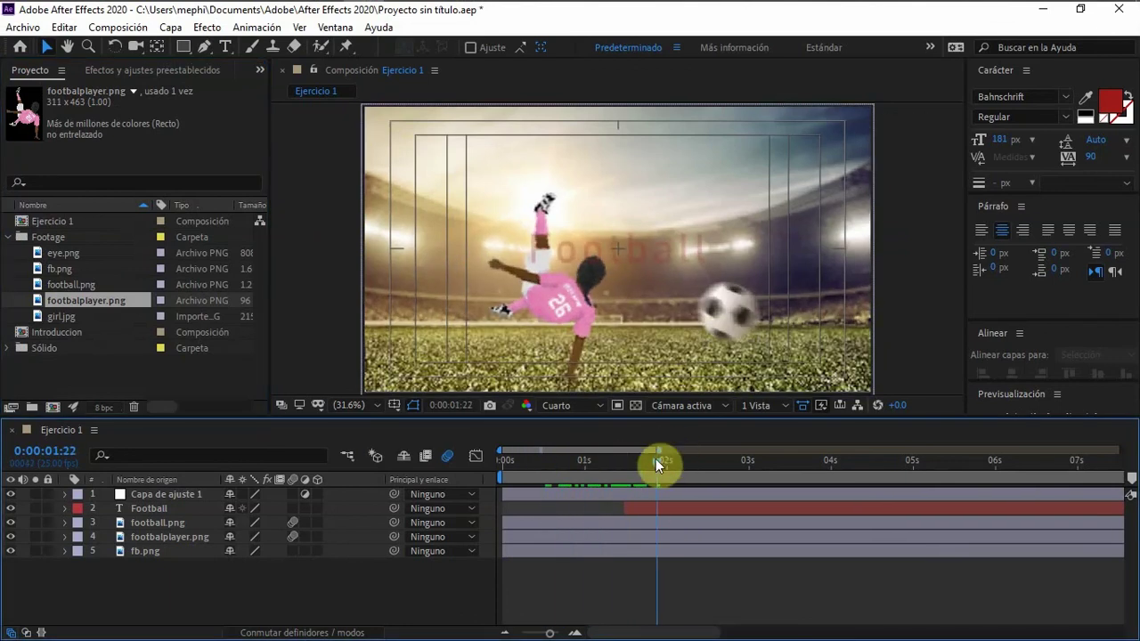
left_click_drag(657, 465, 684, 462)
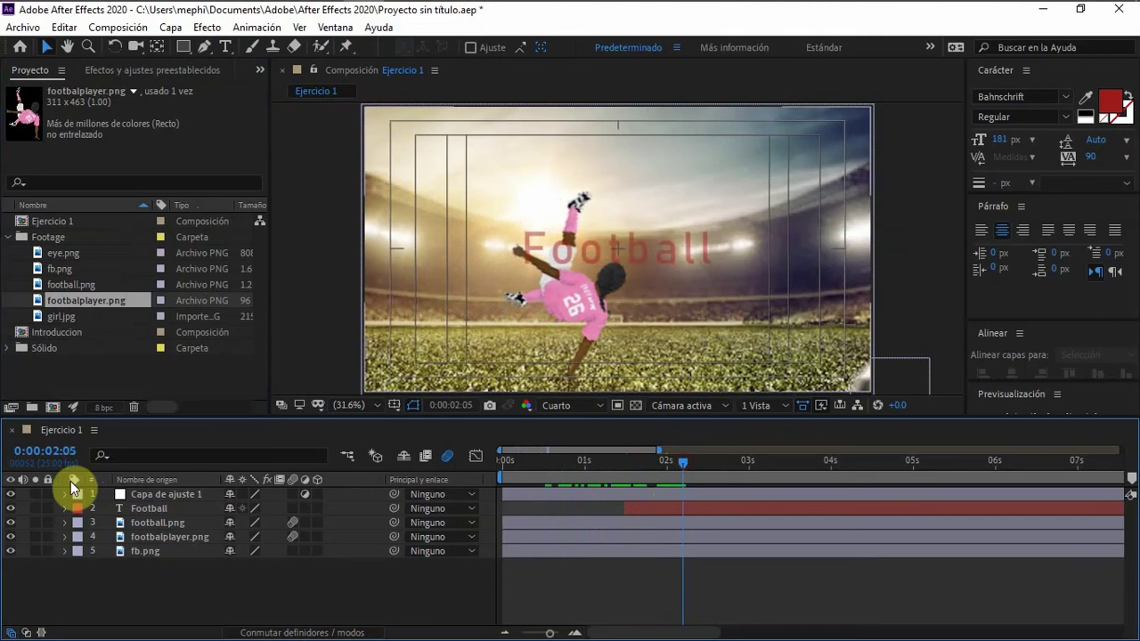
- Shift the adjustment layer to start at 0:00:01:12, aligned with the Football layer's first Escala and Opacidad keyframes
left_click(65, 510)
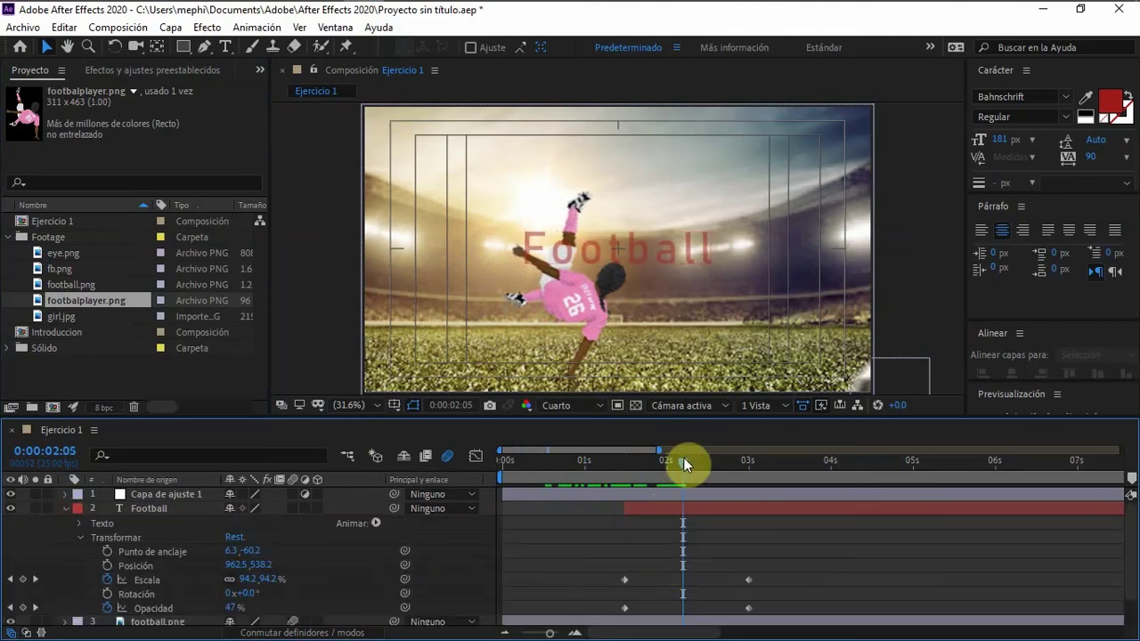
mouse_move(684, 461)
left_mouse_down()
mouse_move(618, 472)
mouse_move(666, 467)
left_mouse_up()
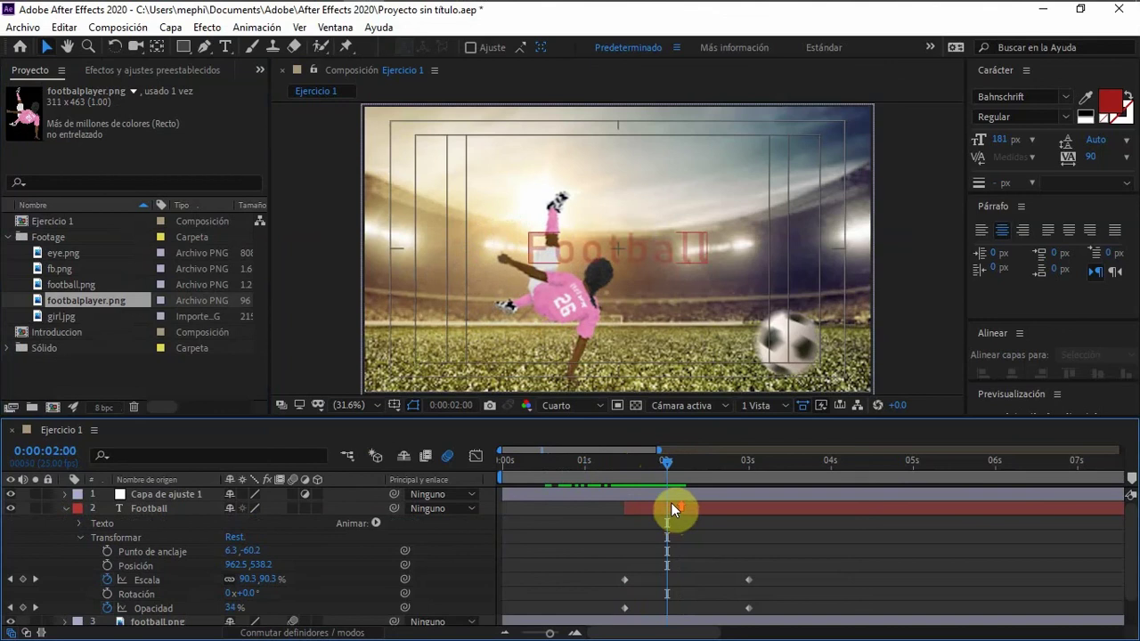
scroll(697, 585, "down", 1)
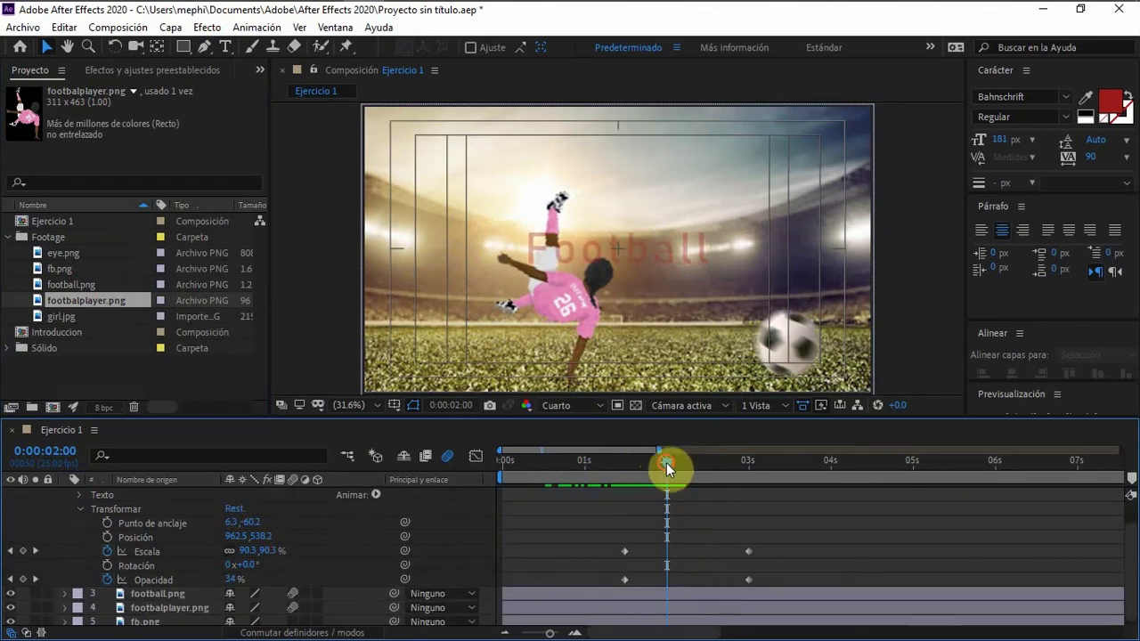
left_click_drag(666, 462, 622, 469)
scroll(623, 557, "up", 1)
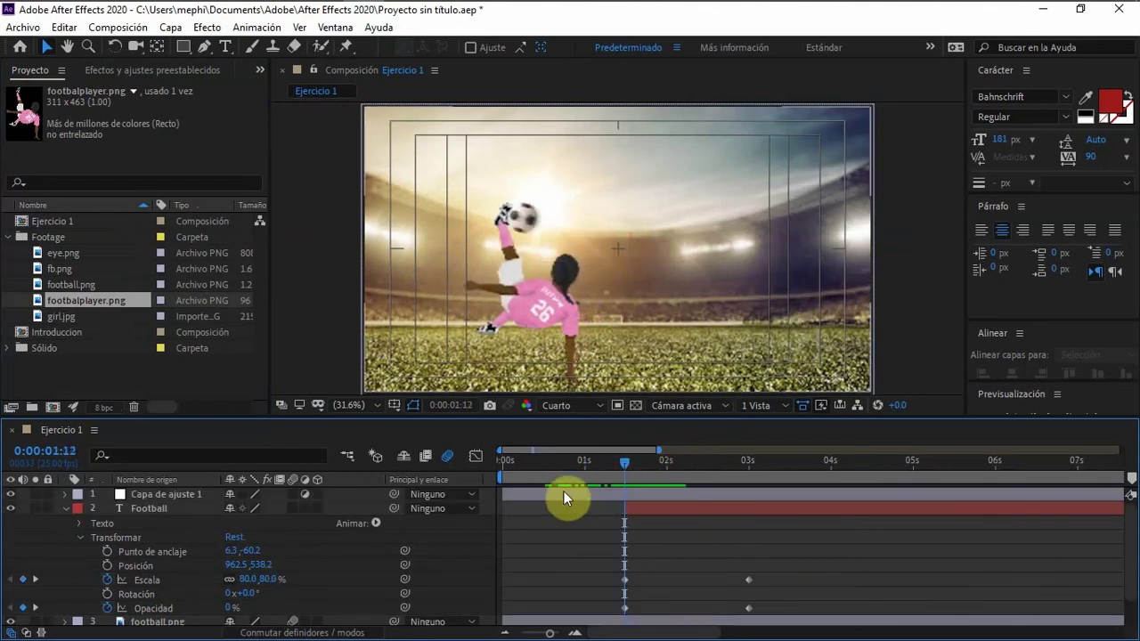
left_click_drag(563, 491, 684, 488)
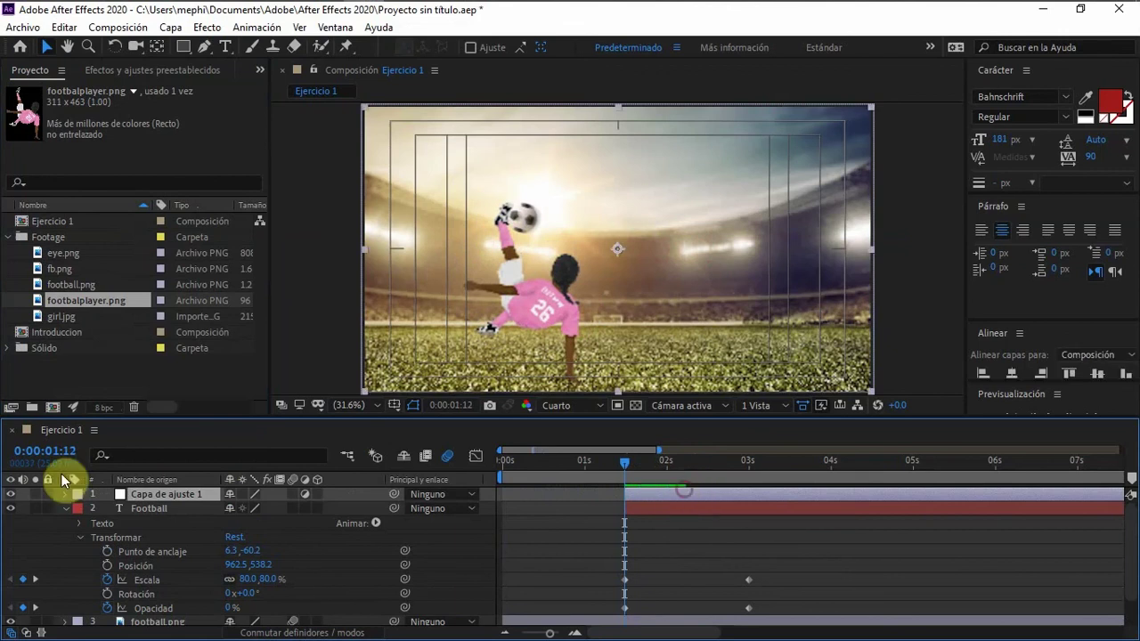
left_click(64, 508)
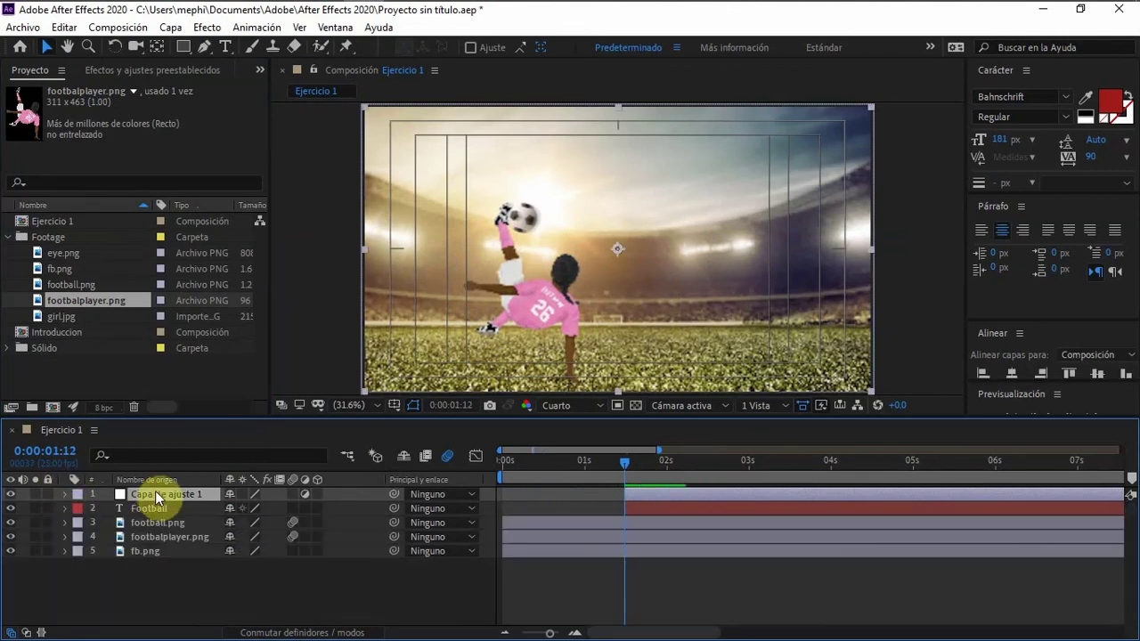
- Apply Tono/Saturación from Corrección de color to Capa de ajuste 1 and reveal the effect in the timeline
left_click(126, 69)
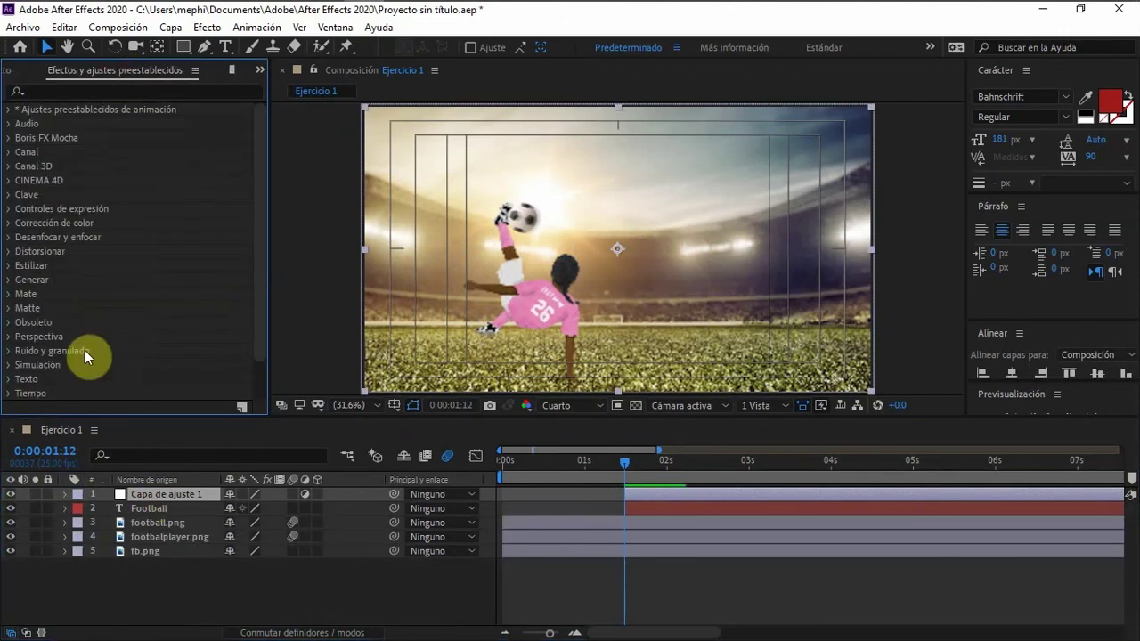
scroll(80, 361, "down", 3)
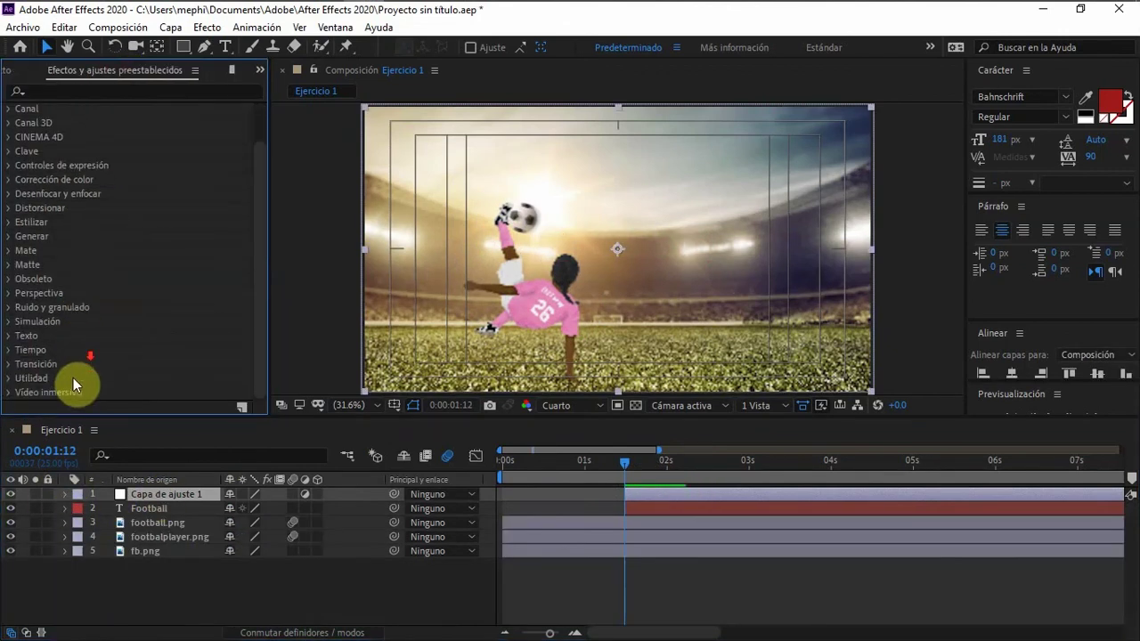
left_click(10, 179)
scroll(76, 307, "down", 6)
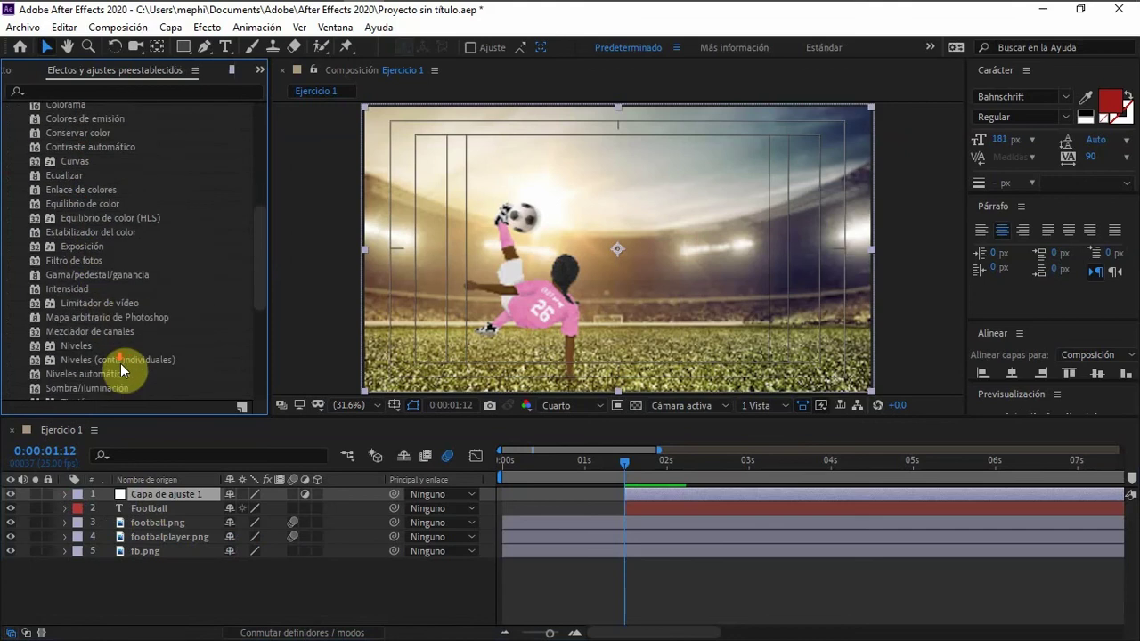
double_click(77, 343)
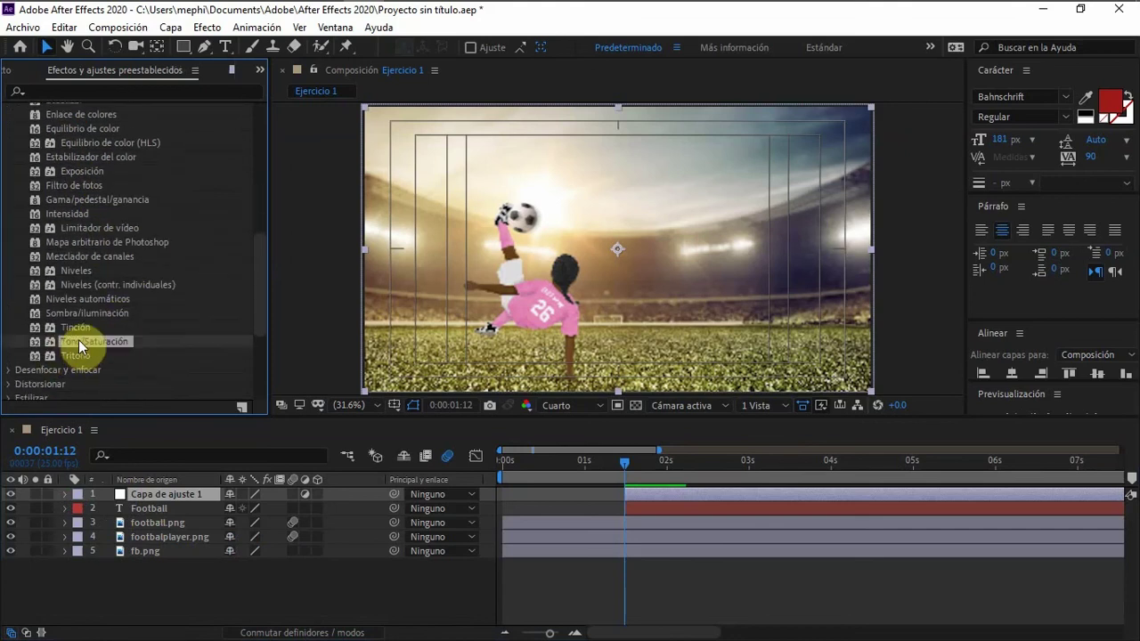
left_click(62, 492)
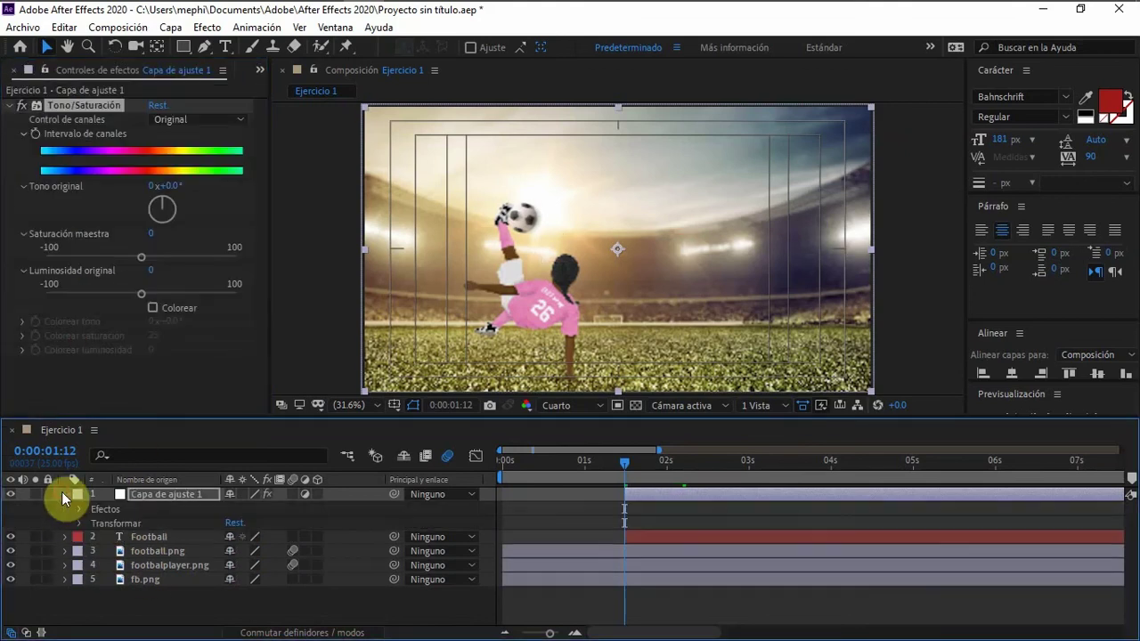
left_click(79, 509)
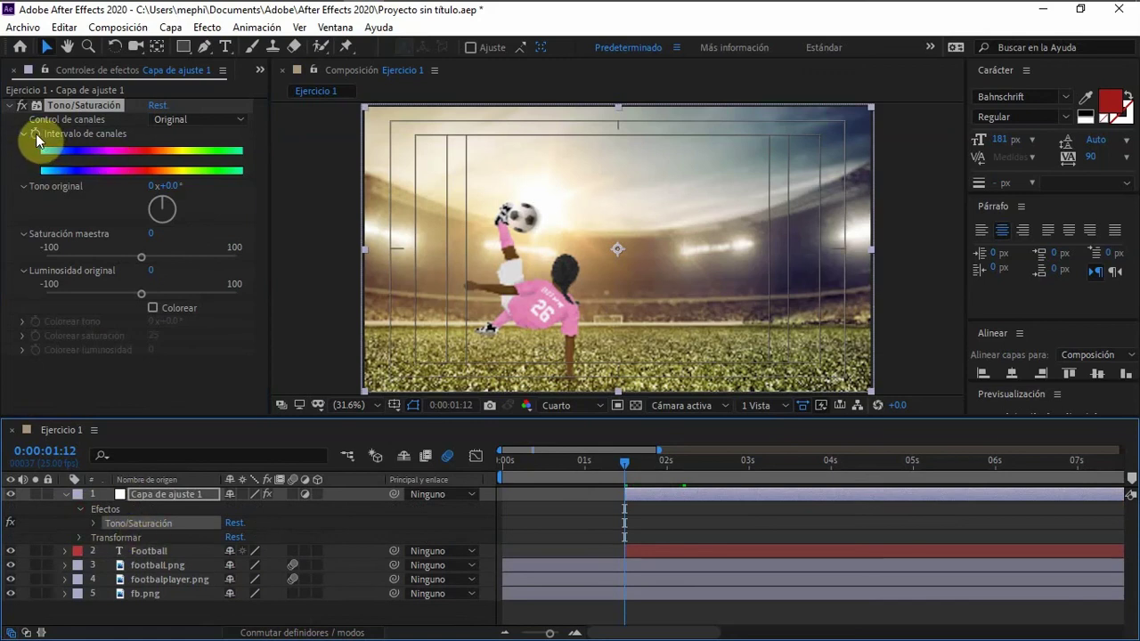
- Try Colorear on the adjustment layer with a tono of -3° and a saturación of 50, then turn Colorear off
left_click(151, 308)
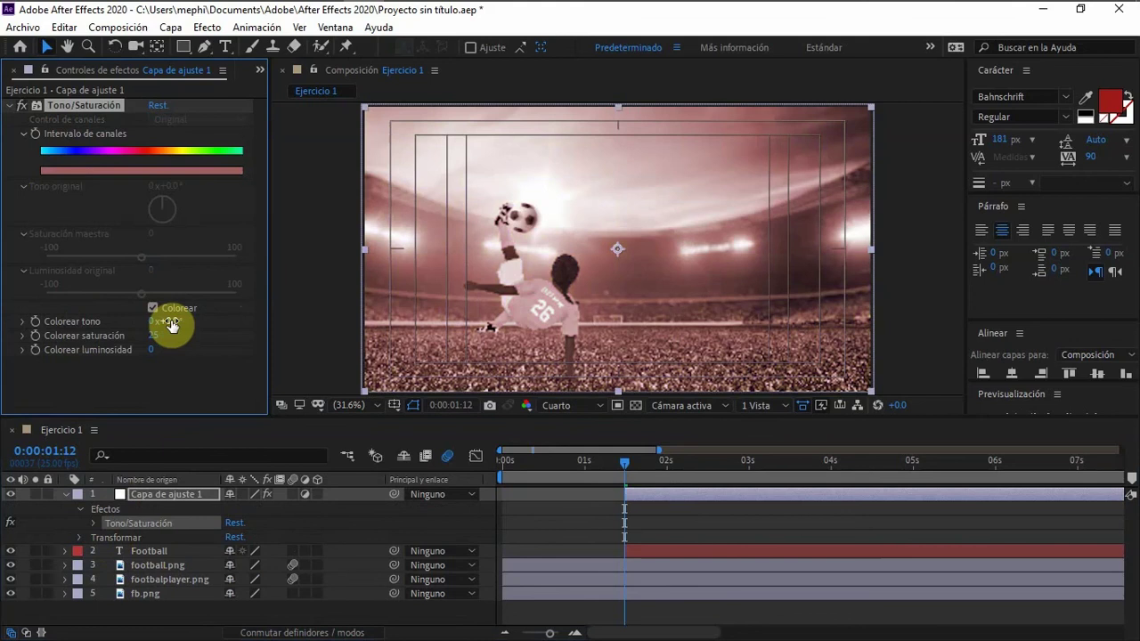
left_click_drag(165, 321, 183, 322)
left_click_drag(204, 324, 173, 331)
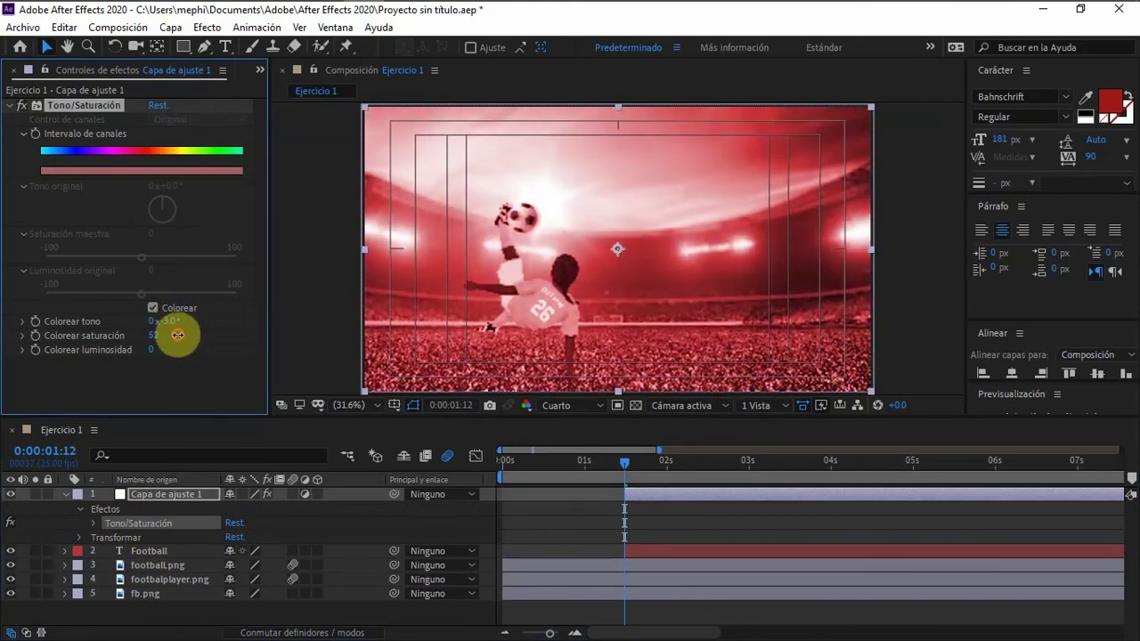
left_click(152, 307)
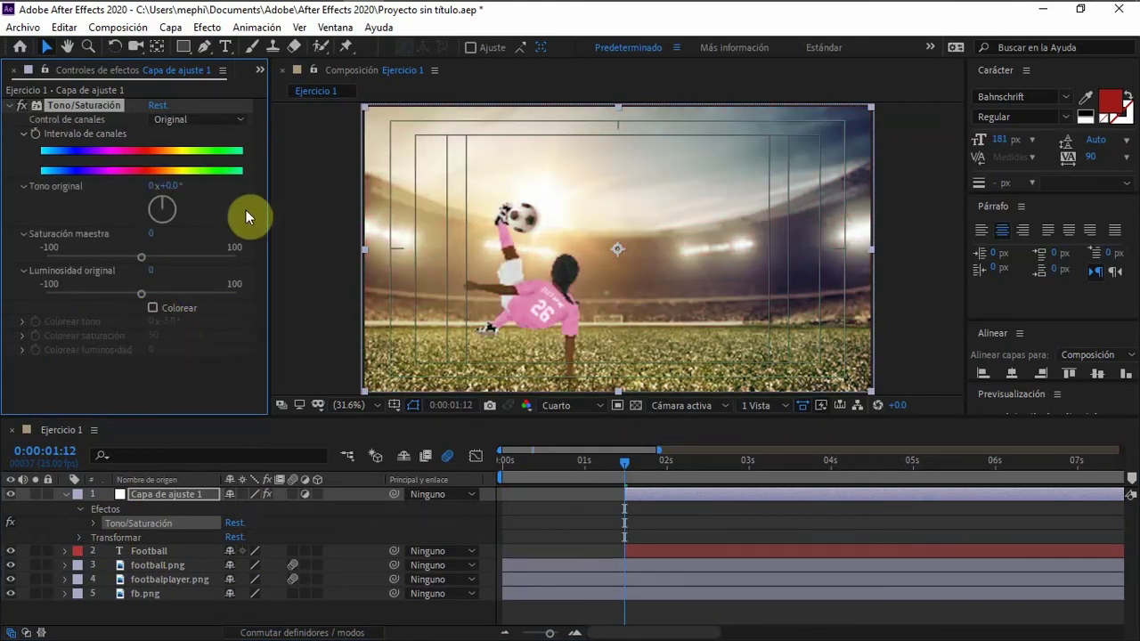
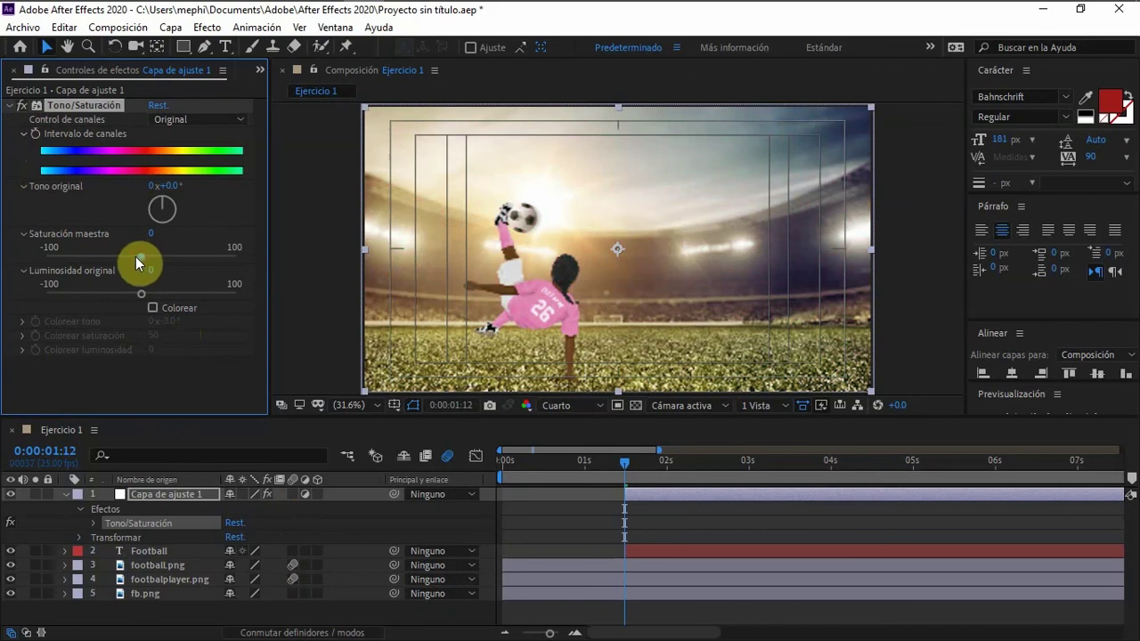
- Set the adjustment layer's Saturación maestra to -62 and Luminosidad original to -12
left_click_drag(122, 258, 83, 258)
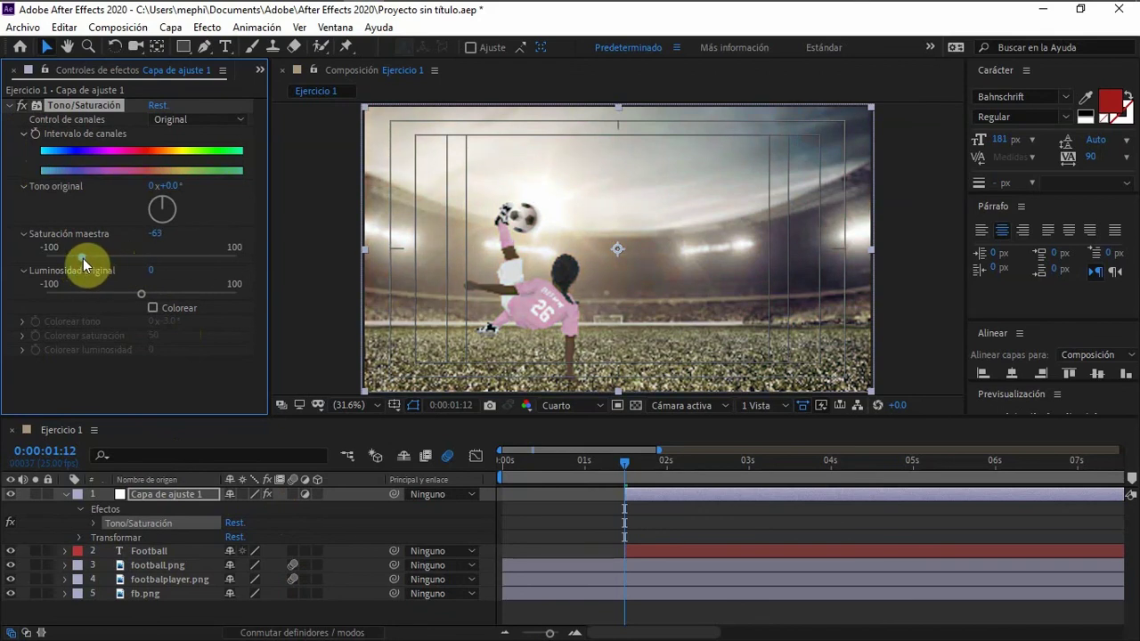
left_click_drag(140, 294, 126, 296)
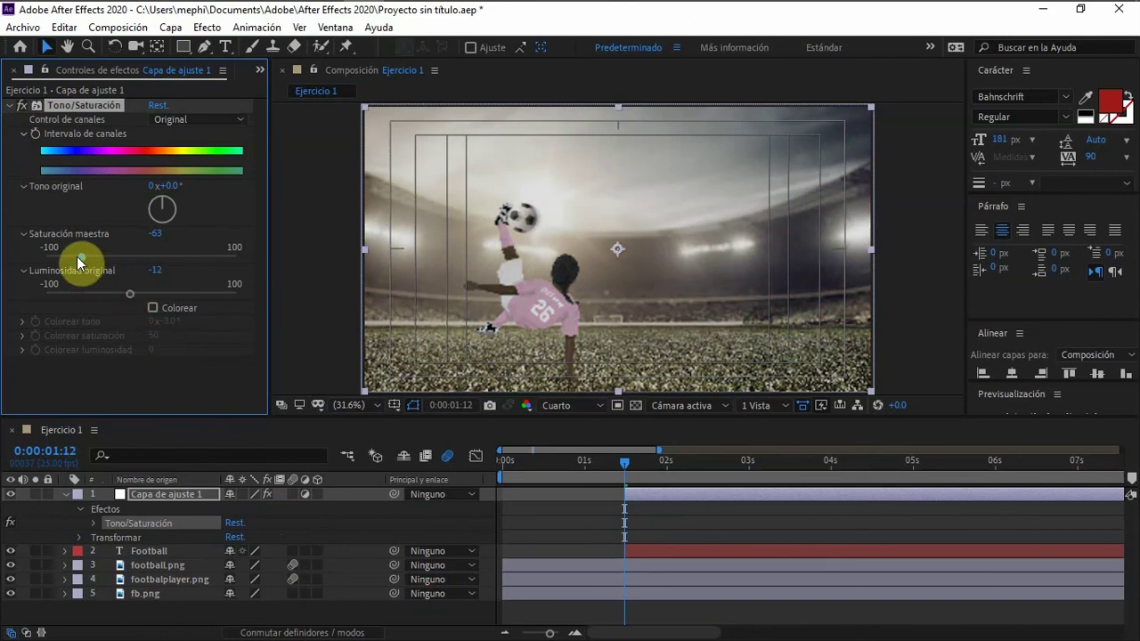
left_click_drag(79, 257, 74, 259)
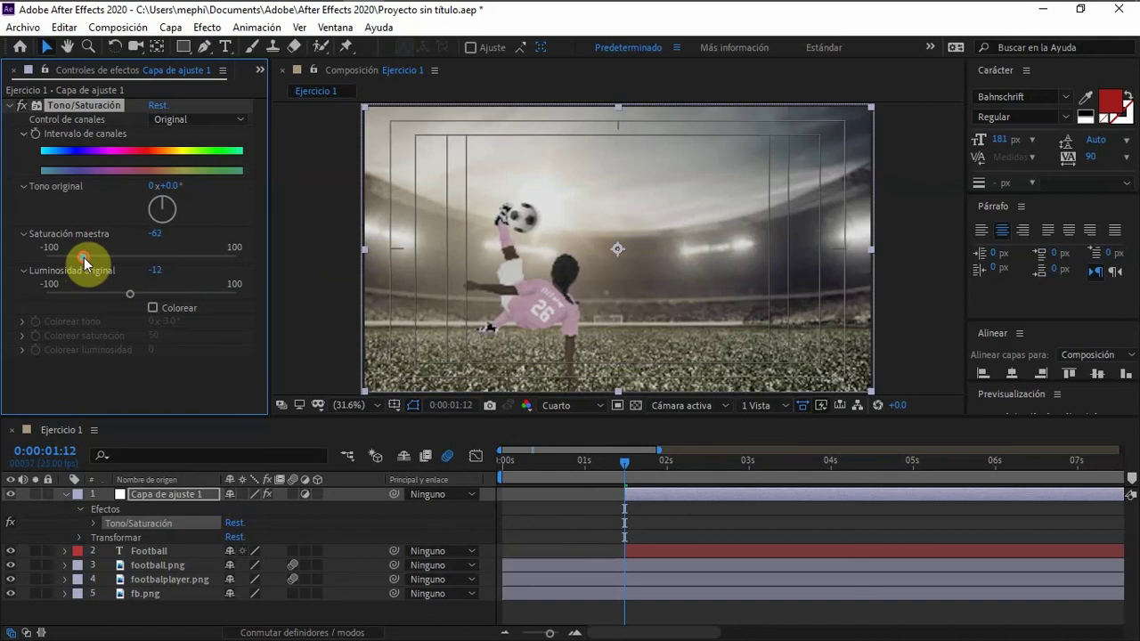
left_click(82, 257)
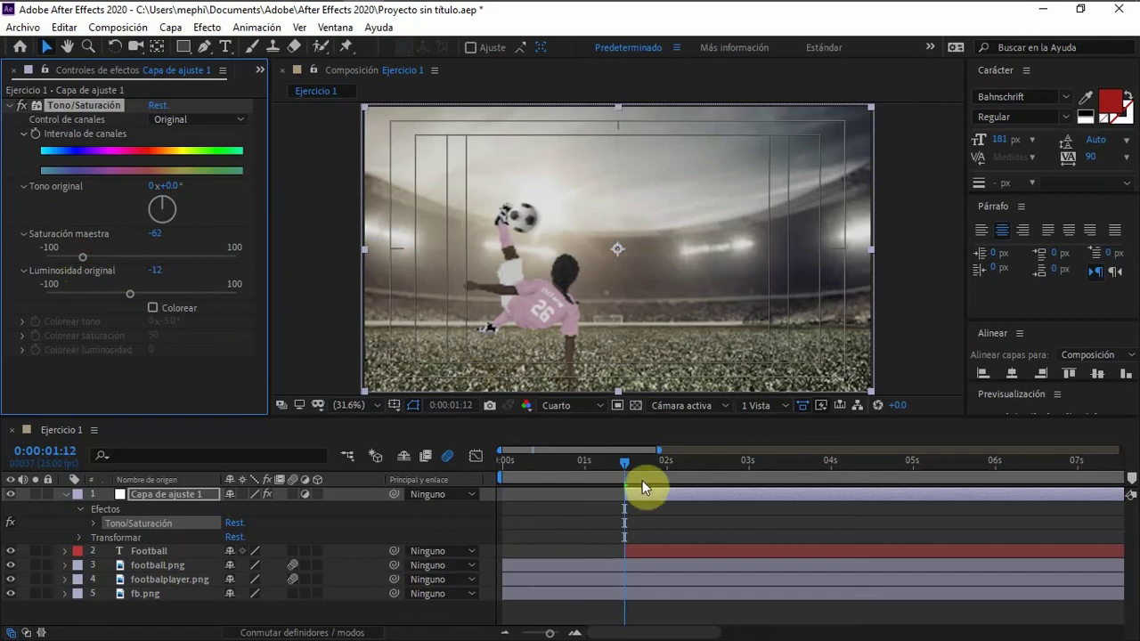
- Add an Intervalo de canales keyframe at 0:00:01:12 on the adjustment layer and preview the color change
left_click(35, 134)
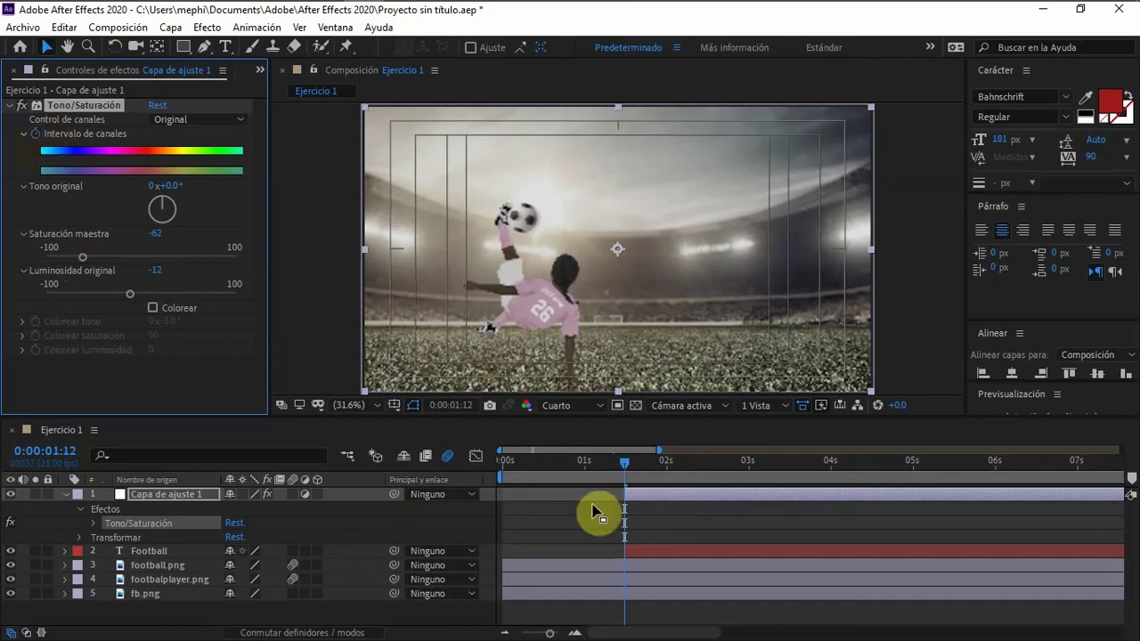
left_click(594, 463)
key("space")
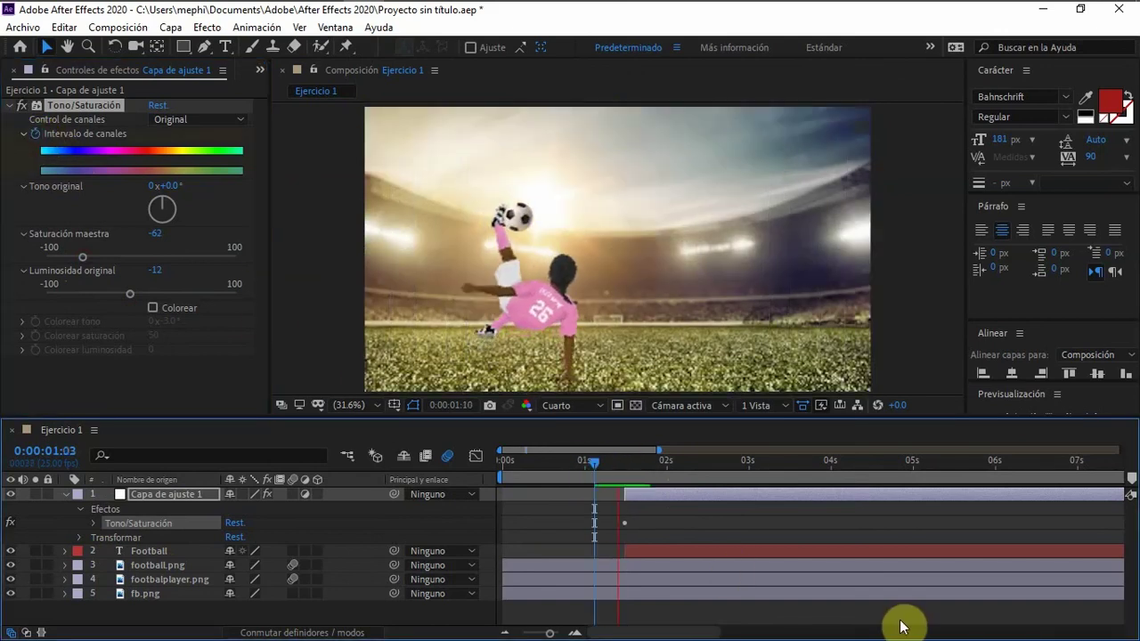
key("space")
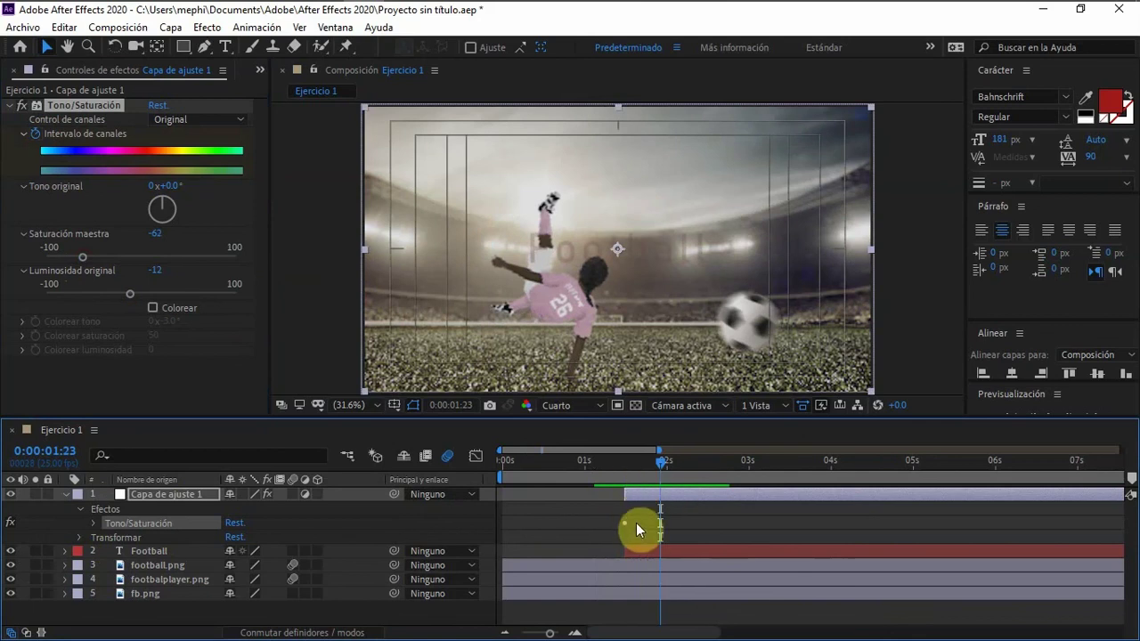
- Move the adjustment layer's Intervalo de canales keyframe to 0:00:02:00, checking it against the Football text's scale and opacity keyframes
left_click(93, 524)
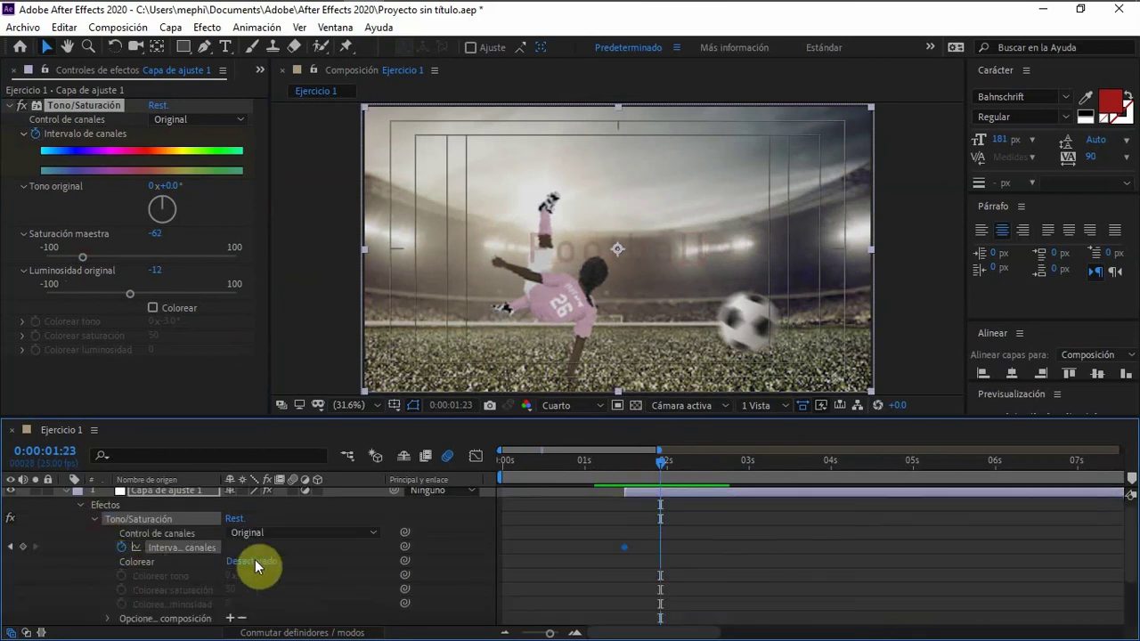
mouse_move(653, 463)
left_mouse_down()
mouse_move(627, 471)
mouse_move(665, 471)
left_mouse_up()
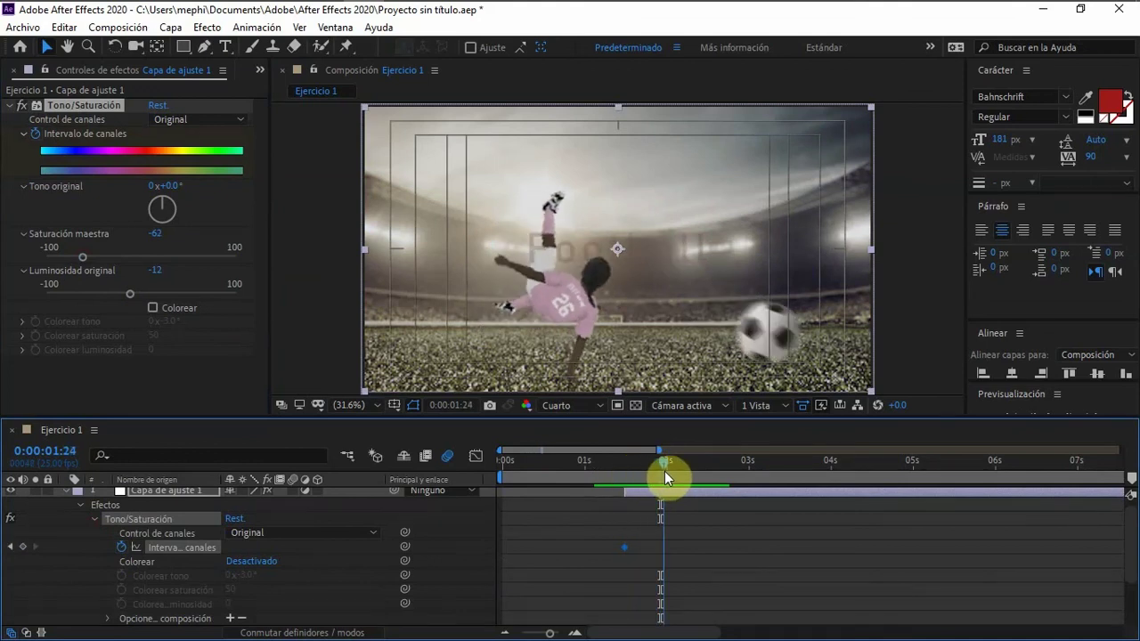
scroll(664, 471, "down", 2)
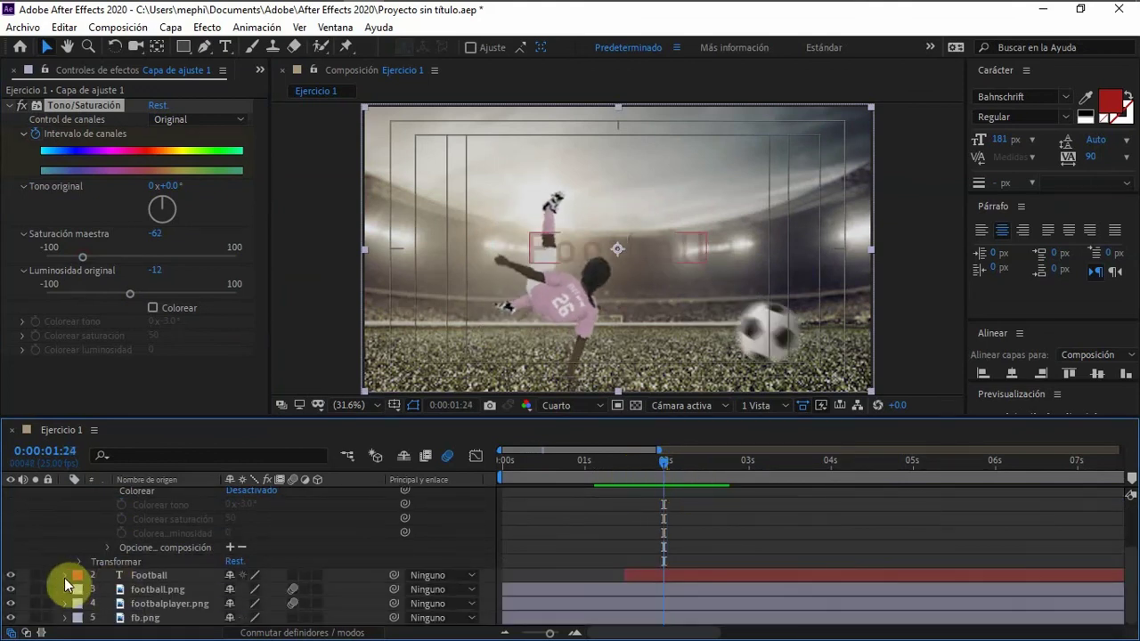
left_click(64, 575)
scroll(708, 551, "down", 1)
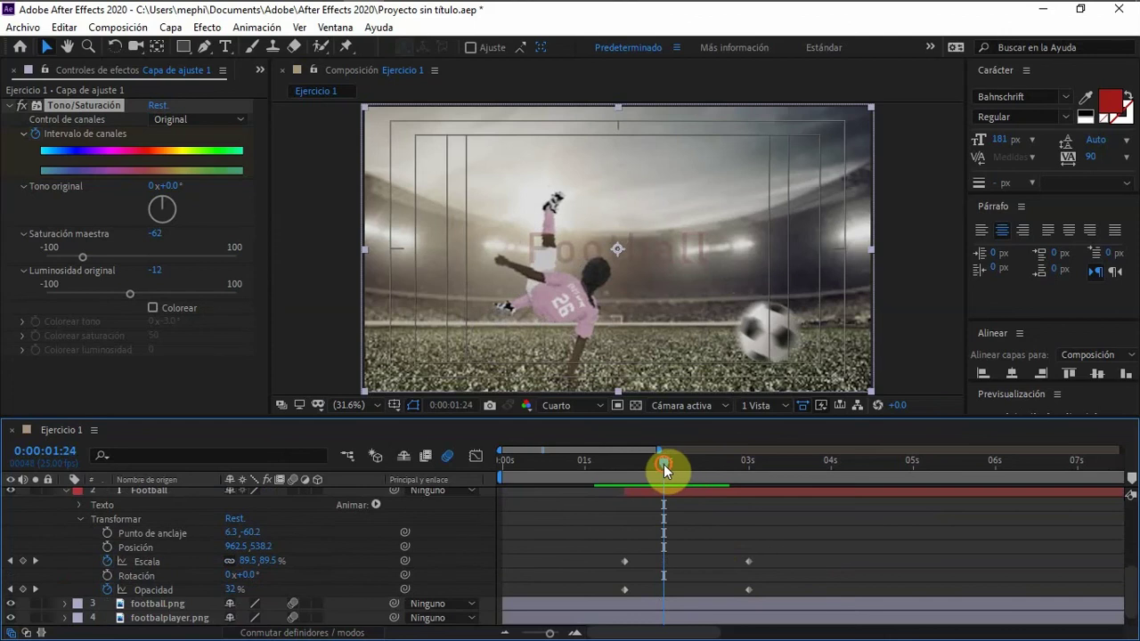
left_click_drag(663, 464, 668, 464)
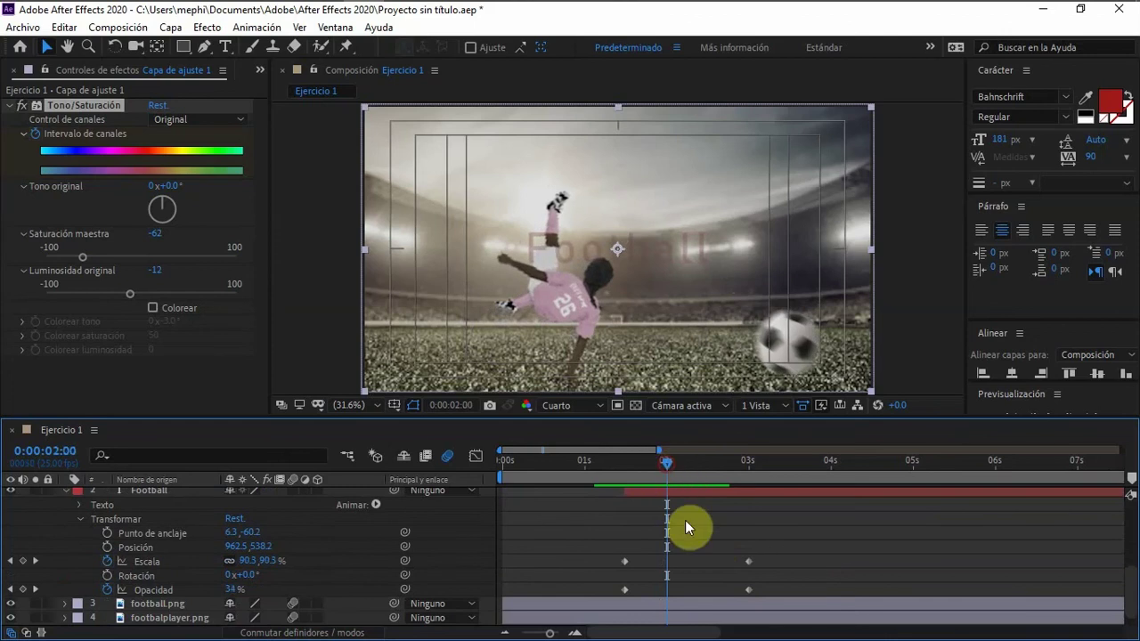
scroll(684, 520, "up", 4)
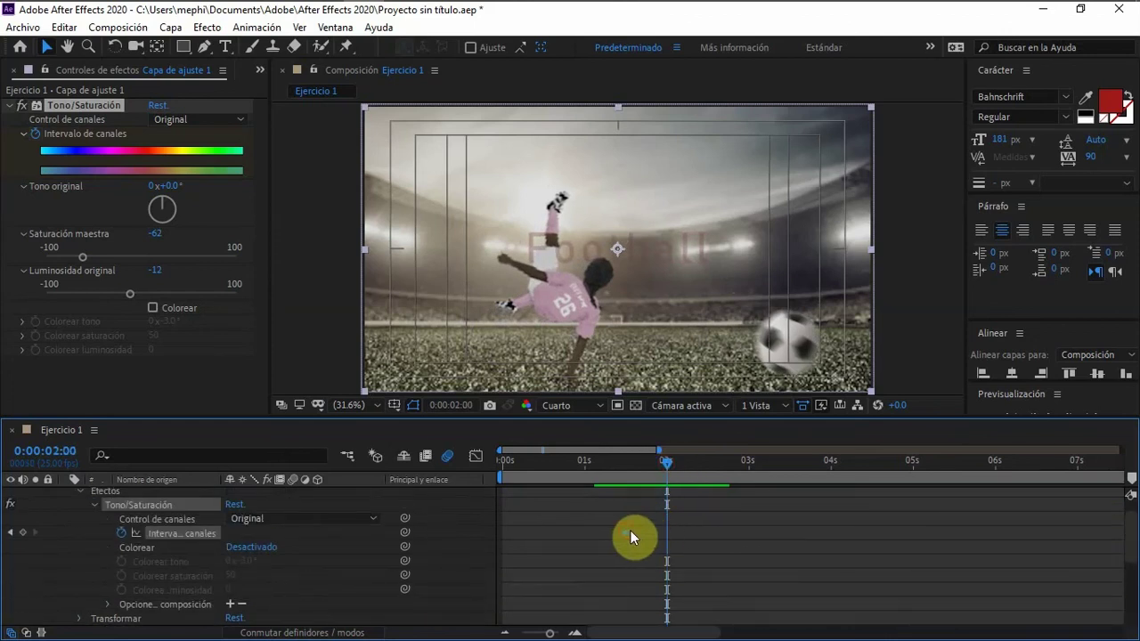
left_click(668, 533)
- At 0:00:01:12, set the adjustment layer's Saturación maestra and Luminosidad original both to 0
left_click_drag(665, 466, 623, 459)
scroll(635, 473, "up", 1)
left_click(152, 235)
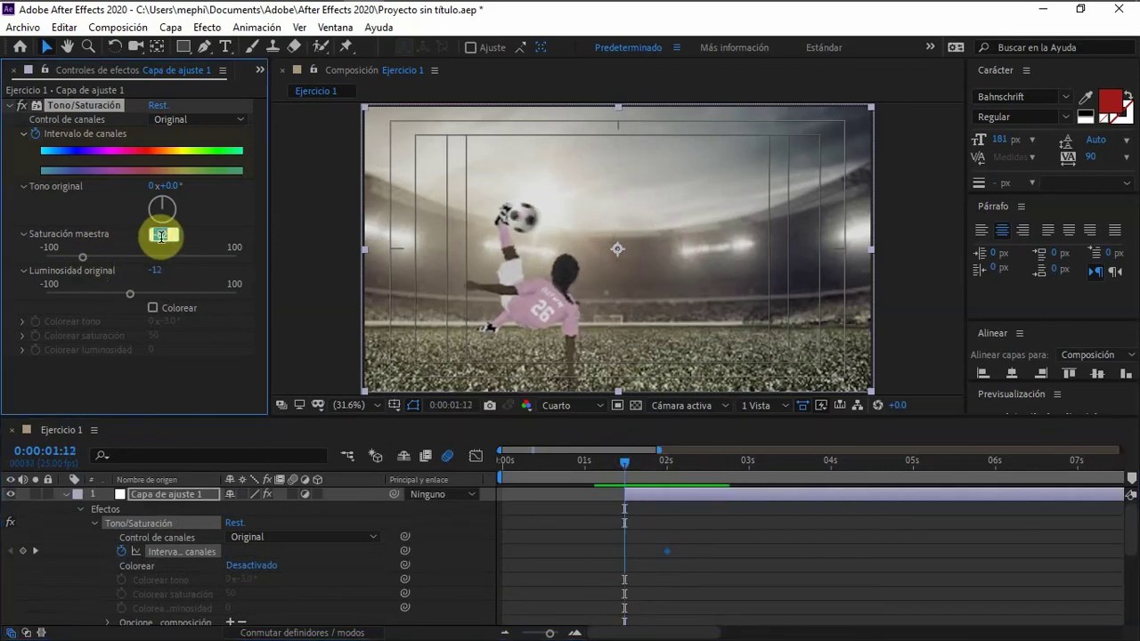
type("0")
left_click(156, 270)
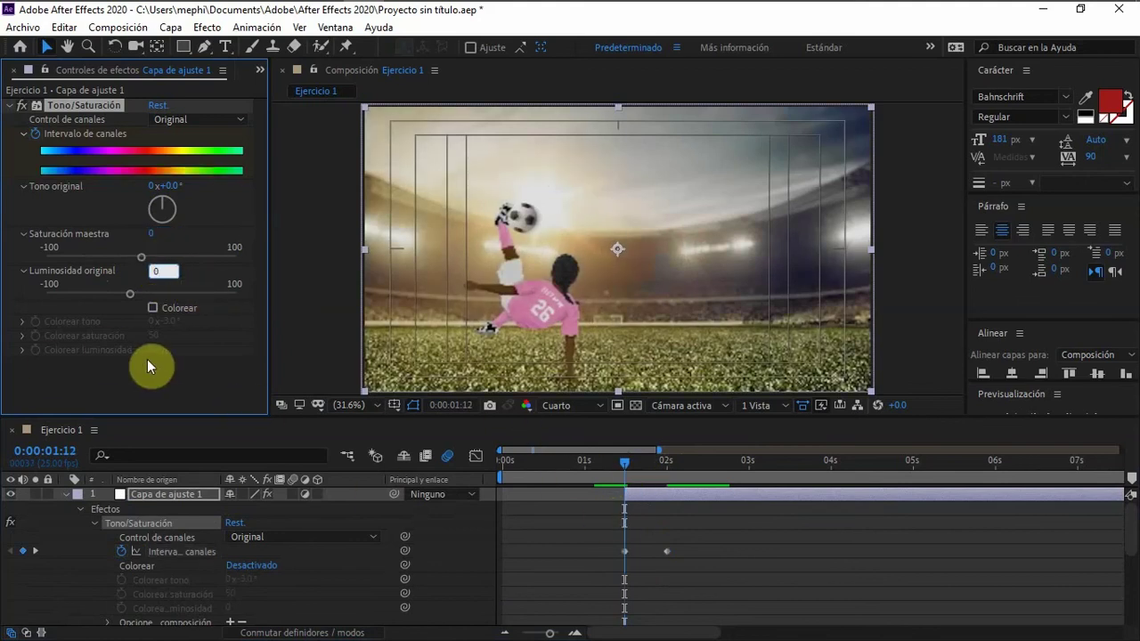
type("0")
left_click(261, 368)
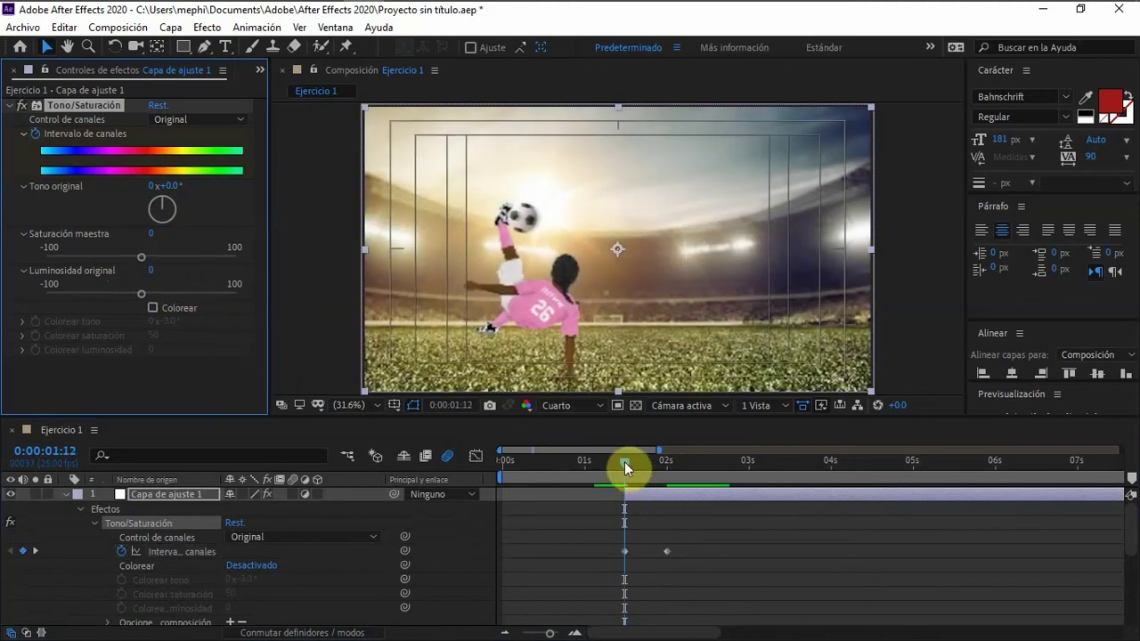
- Preview the color fade and move the second Intervalo de canales keyframe to 0:00:03:00
left_click_drag(624, 461, 581, 461)
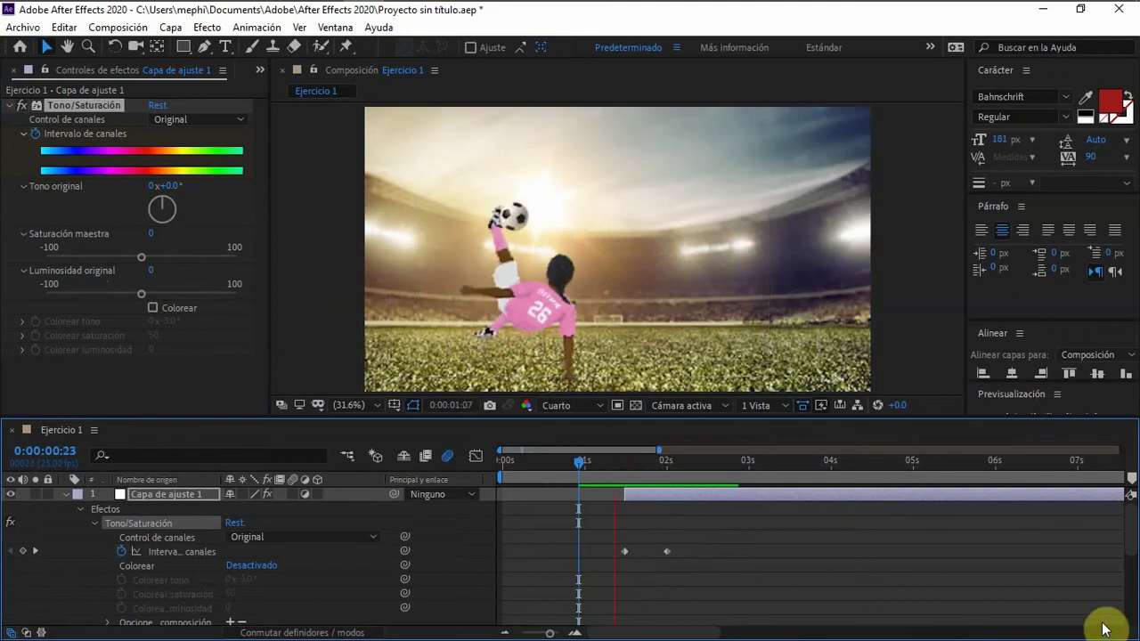
key("space")
key("space")
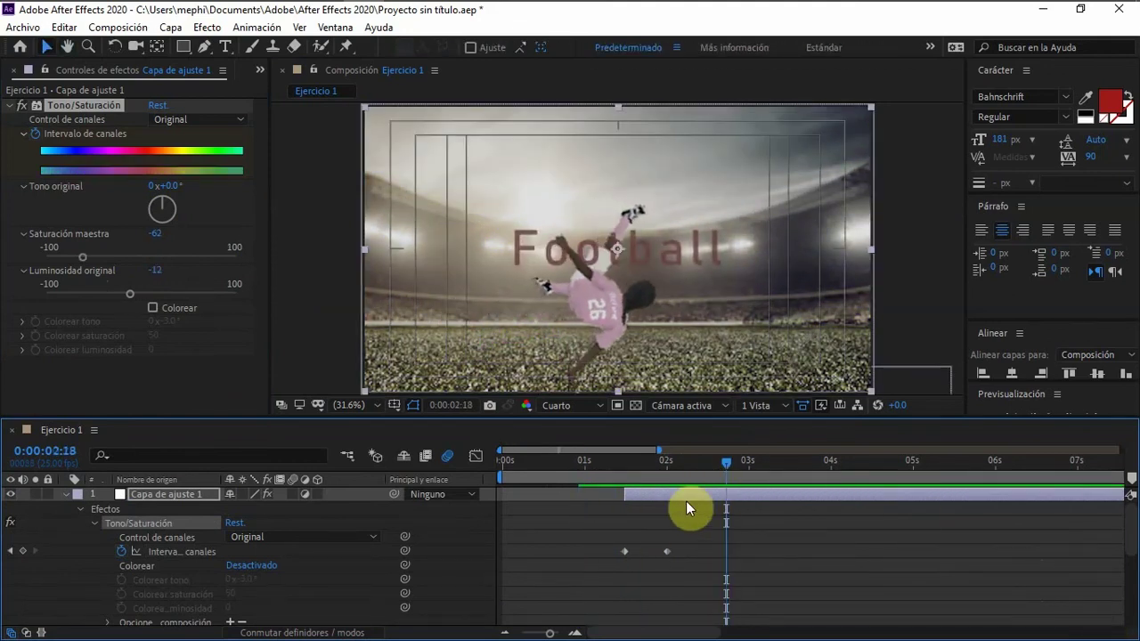
left_click_drag(728, 460, 749, 465)
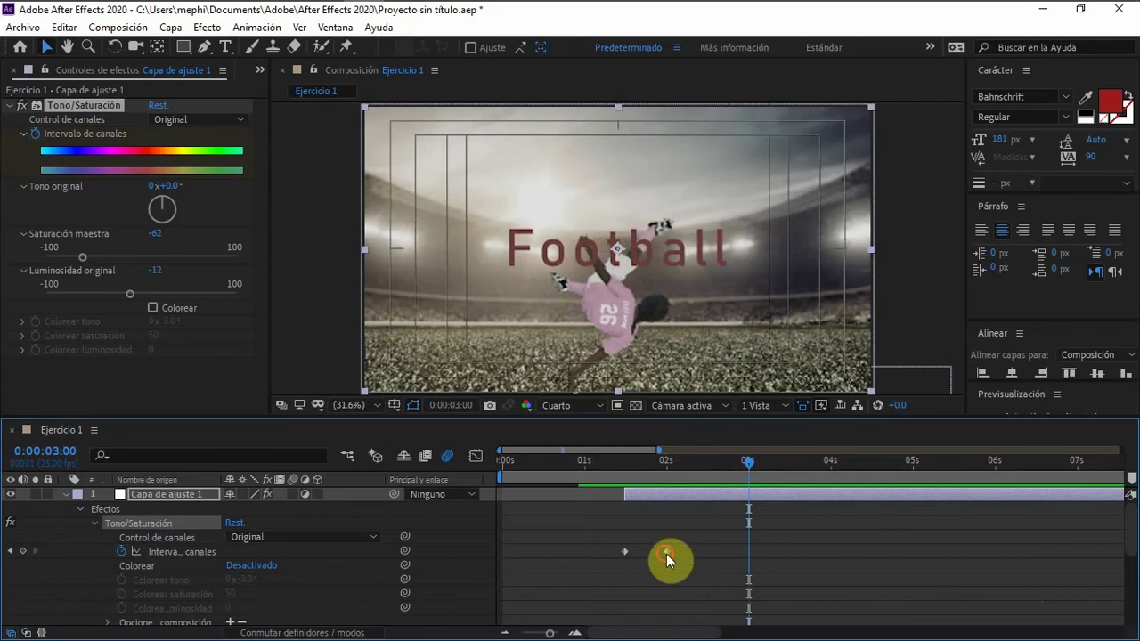
left_click_drag(666, 554, 752, 554)
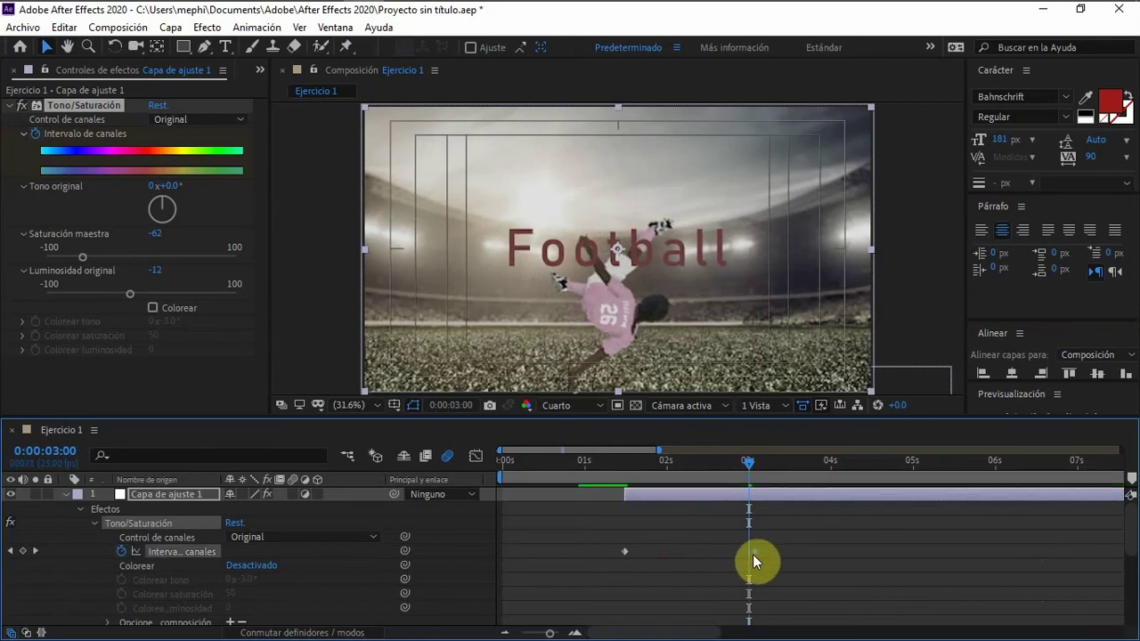
- Preview the retimed color fade from 0:00:00:23, and collapse the Capa de ajuste 1 and Football layers
left_click(579, 461)
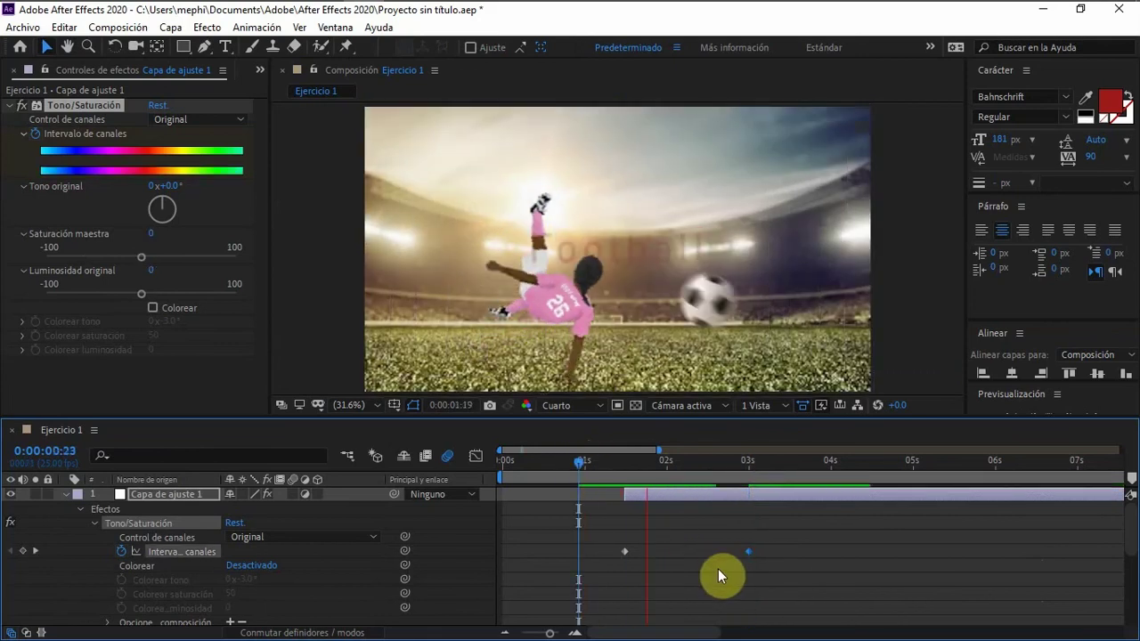
key("space")
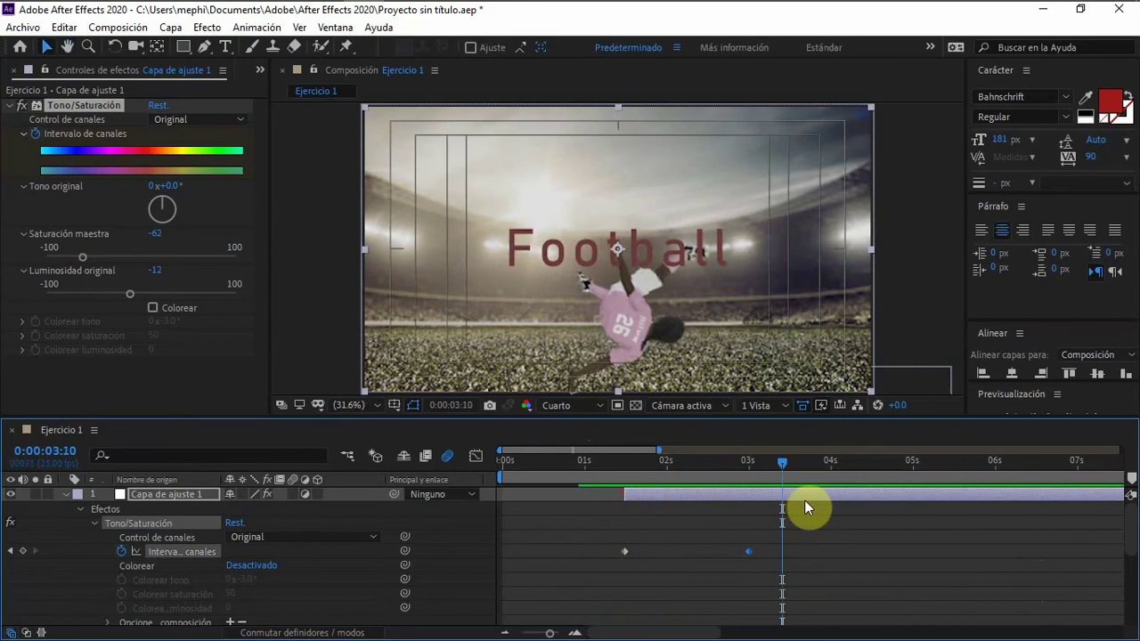
scroll(805, 494, "down", 4)
scroll(821, 532, "up", 4)
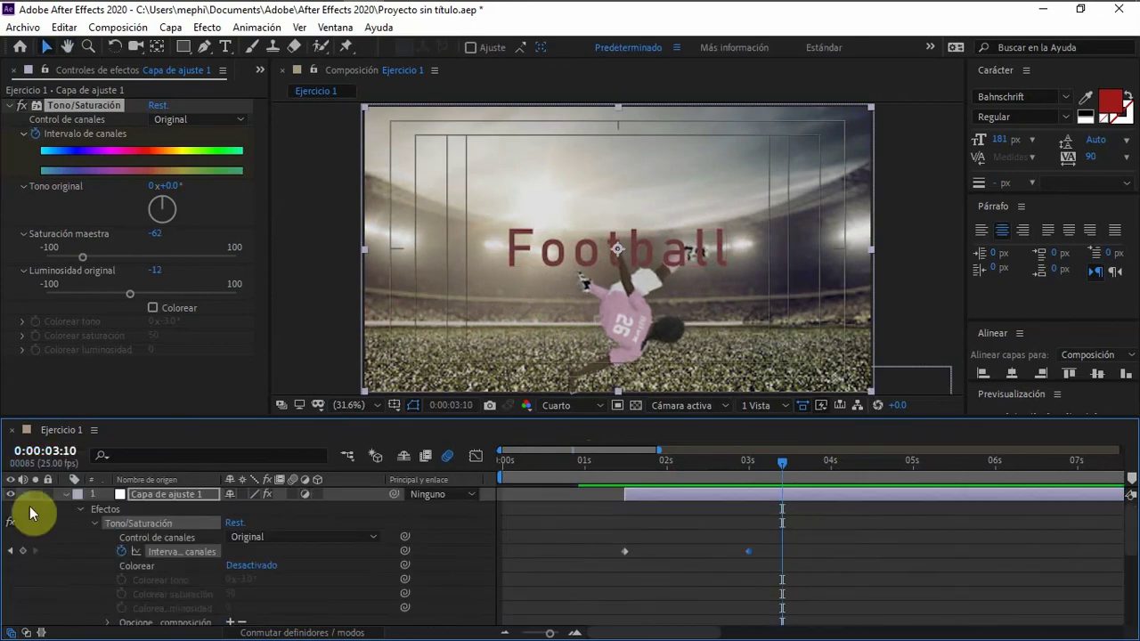
left_click(65, 495)
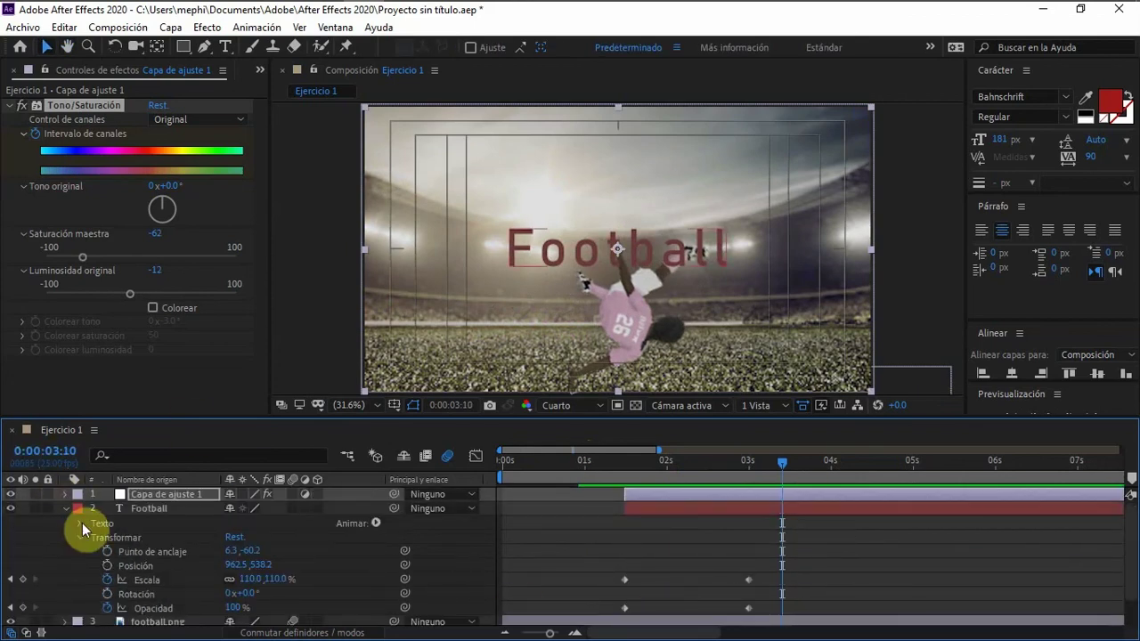
left_click(67, 505)
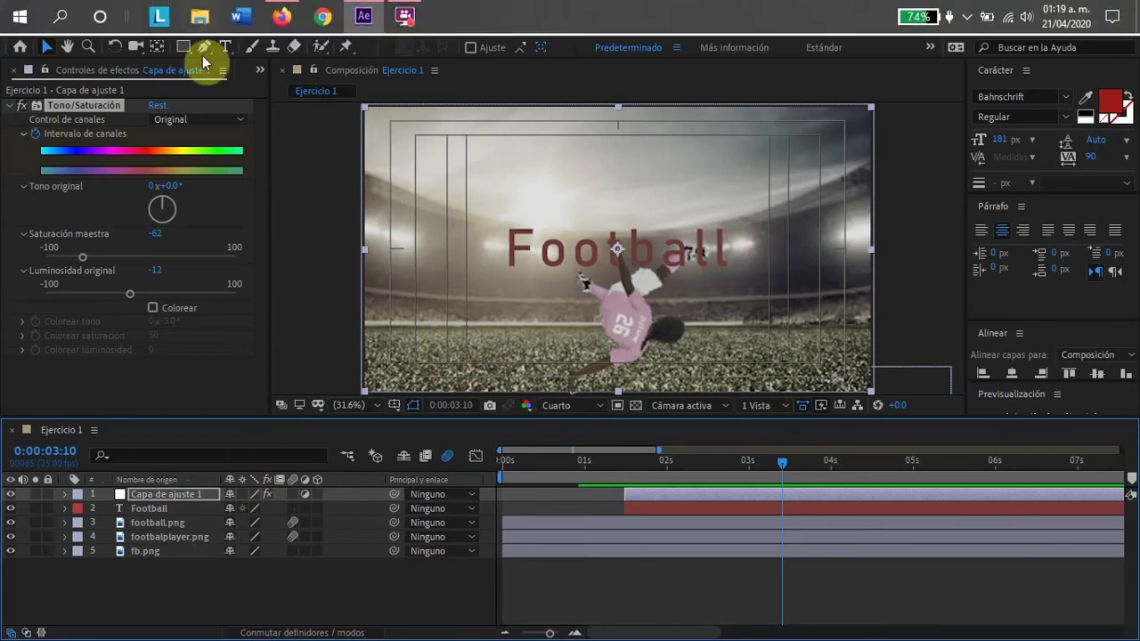
- Create a new solid layer in black (000000) at the composition's 1920 × 1080 px size
left_click(169, 28)
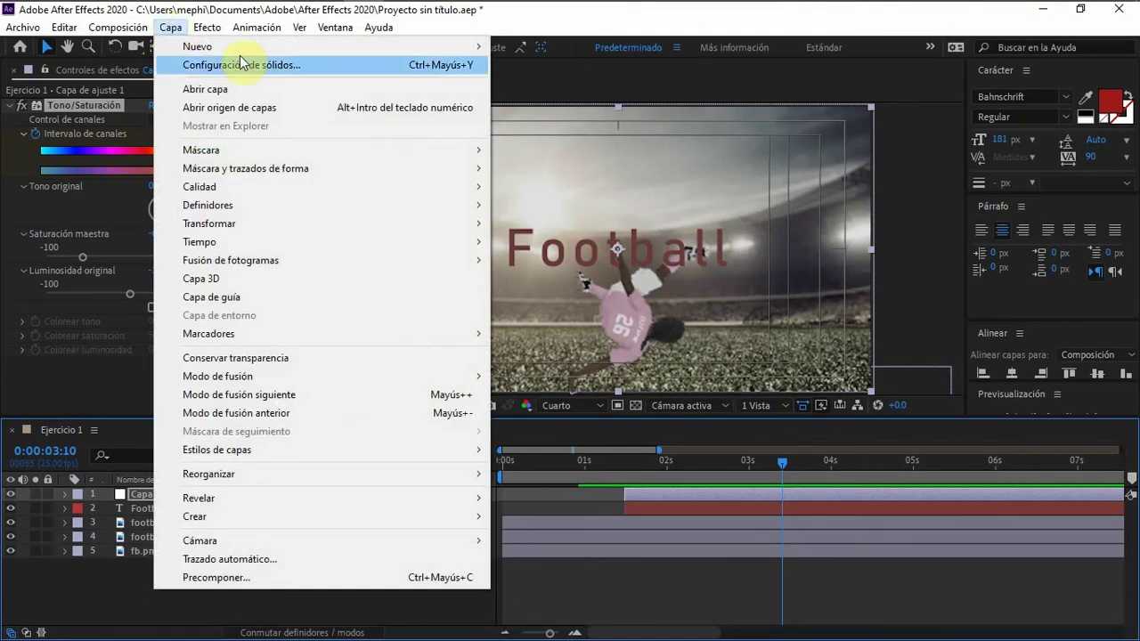
mouse_move(245, 48)
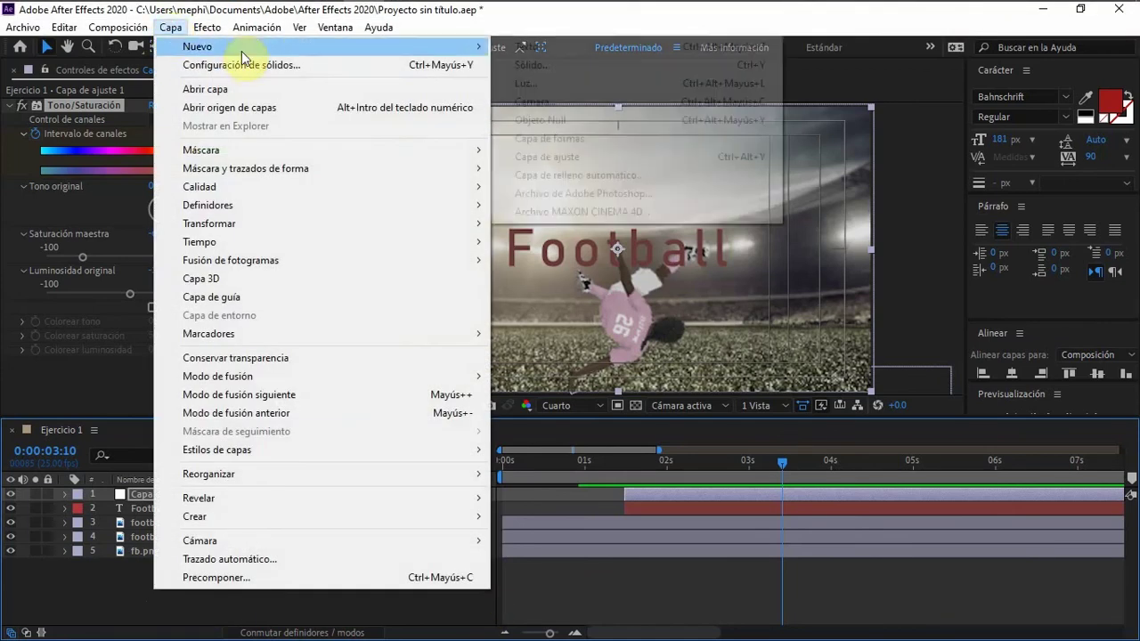
left_click(538, 71)
left_click(558, 425)
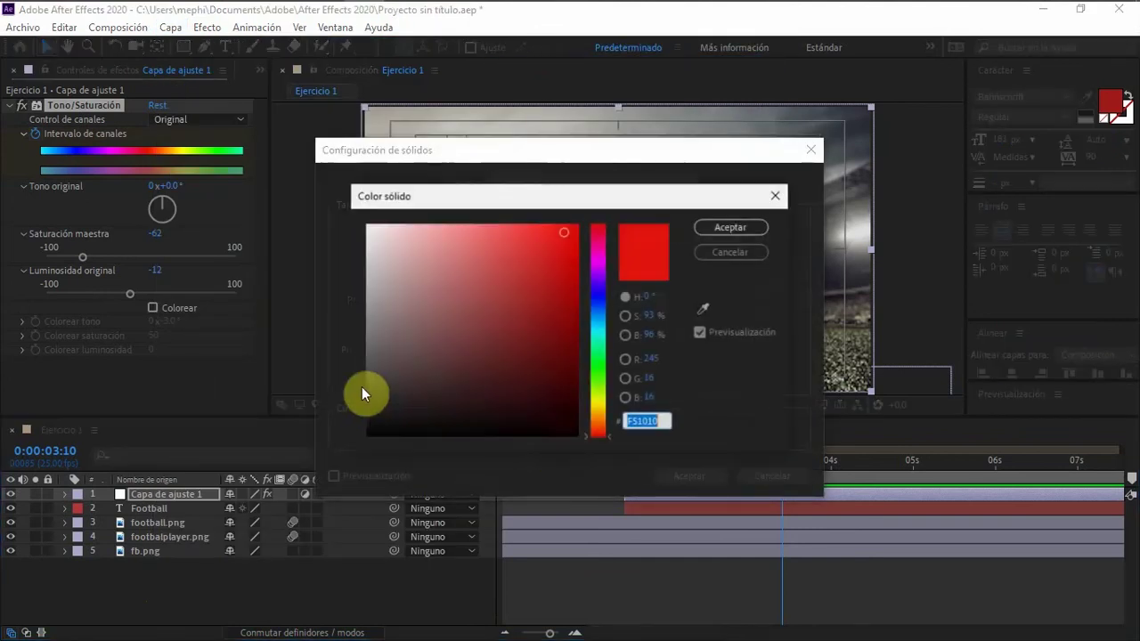
left_click_drag(400, 420, 356, 437)
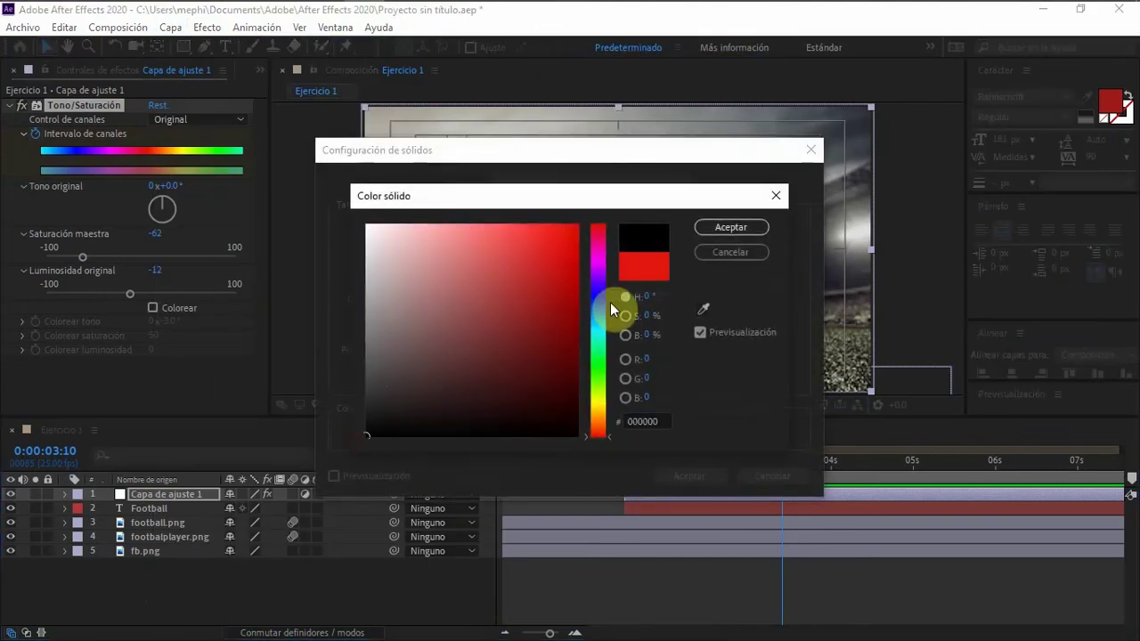
left_click(728, 229)
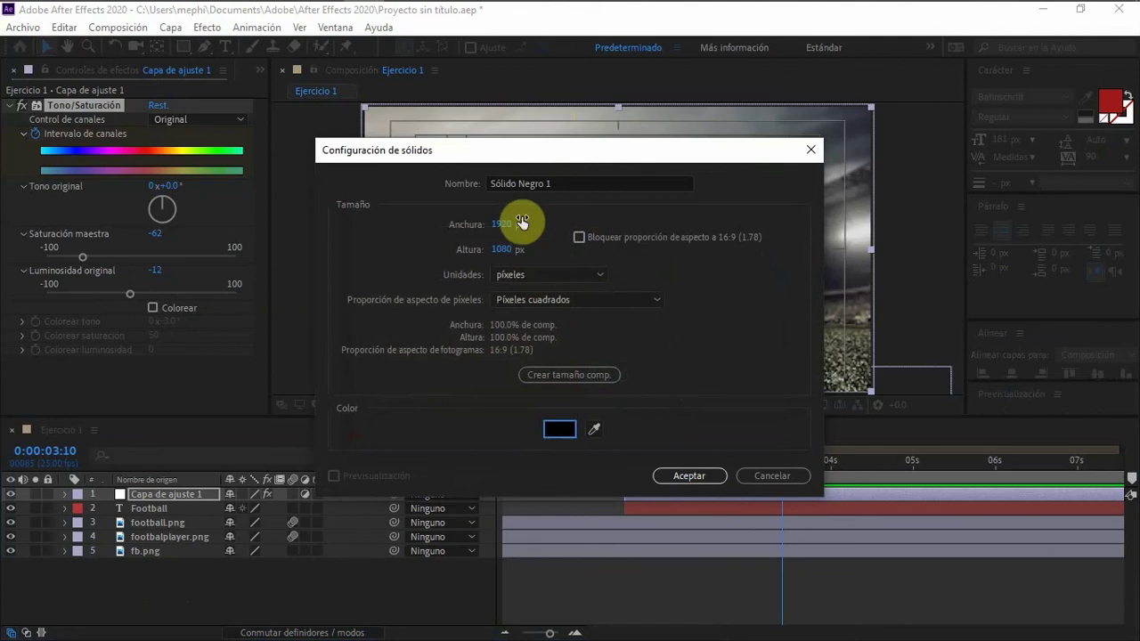
left_click(681, 477)
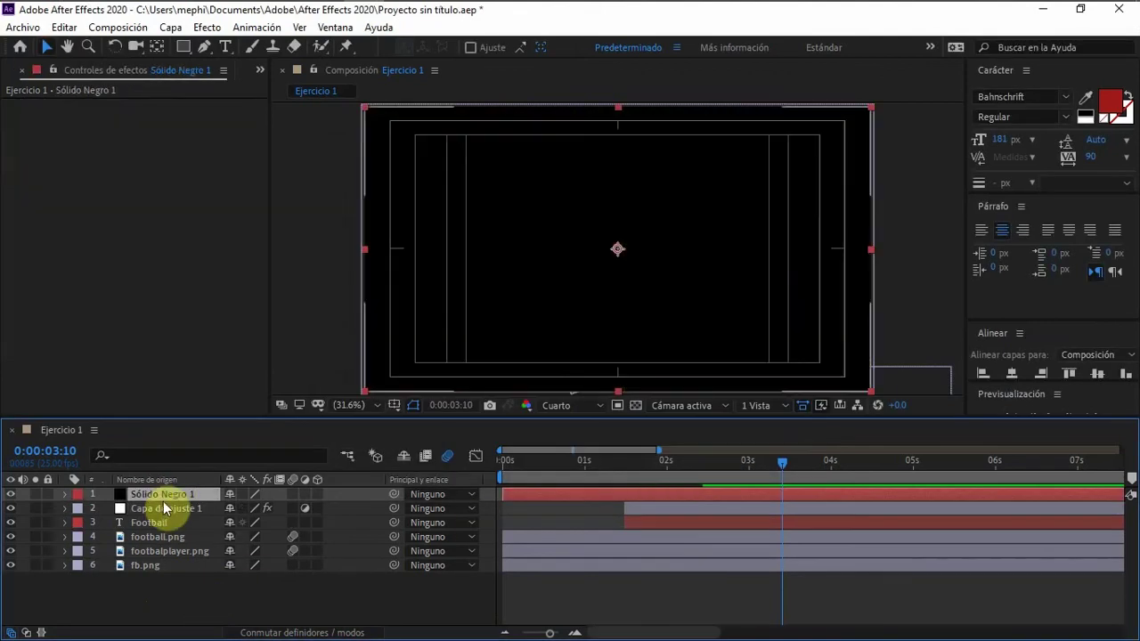
- Make the black solid start at 0:00:03:00, aligned with the adjustment layer's last Intervalo de canales keyframe
left_click_drag(513, 492, 771, 495)
left_click(64, 508)
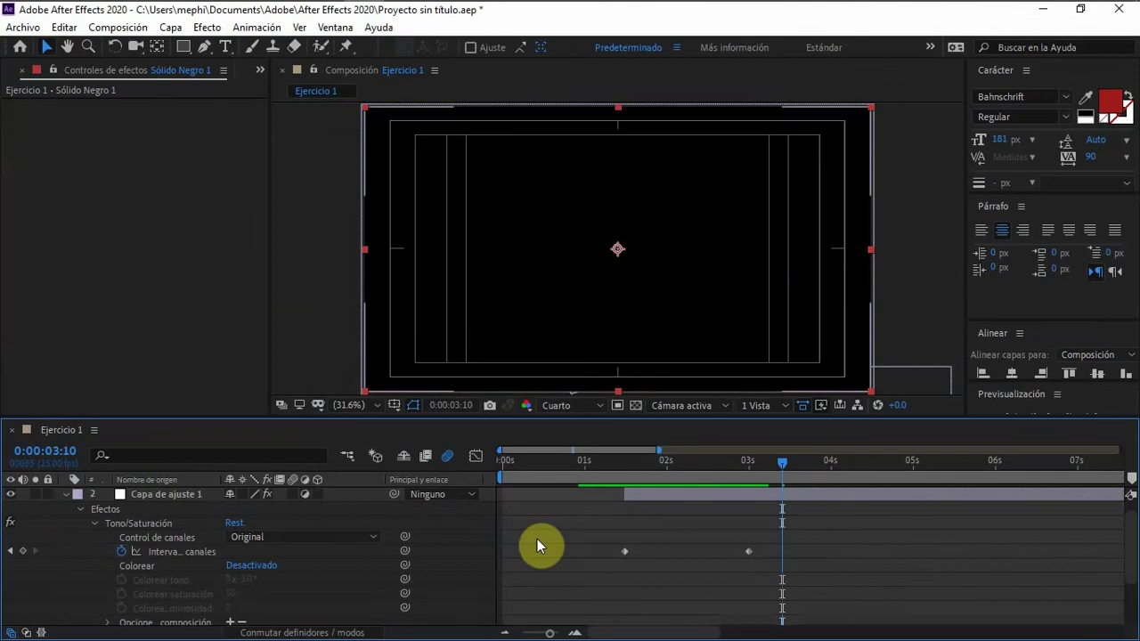
scroll(753, 496, "up", 1)
left_click_drag(694, 457, 750, 457)
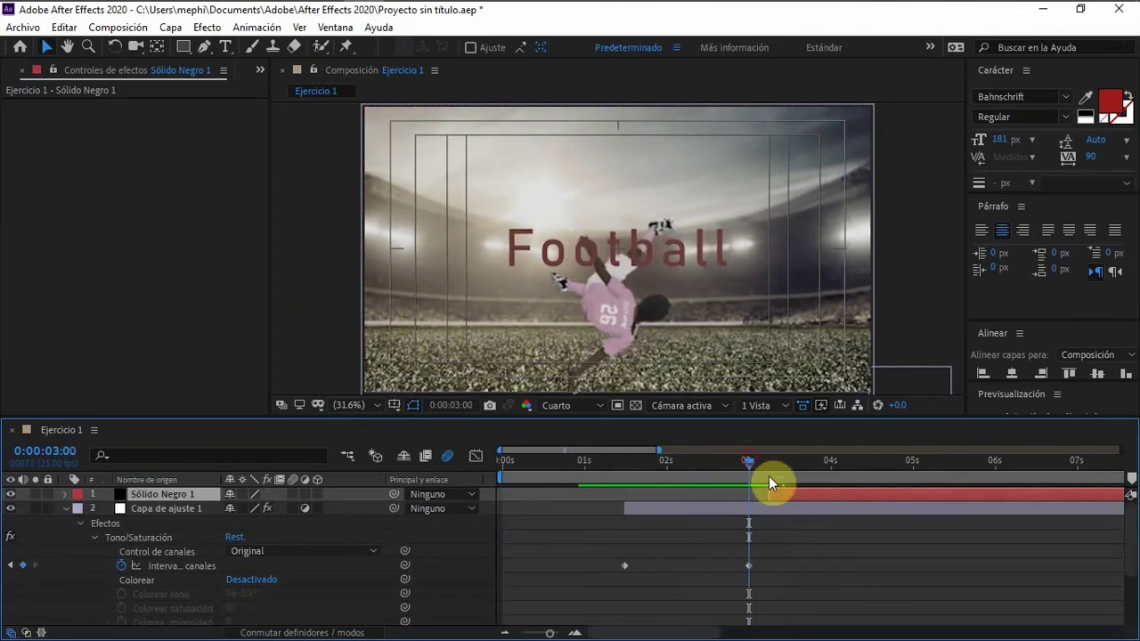
left_click_drag(772, 496, 759, 493)
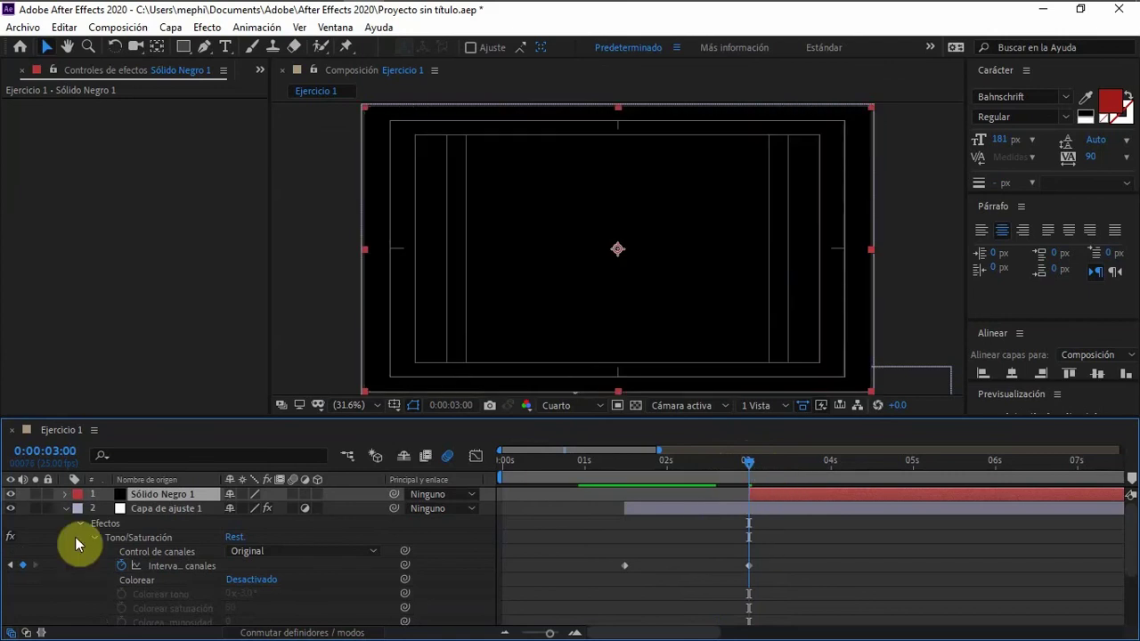
left_click(66, 508)
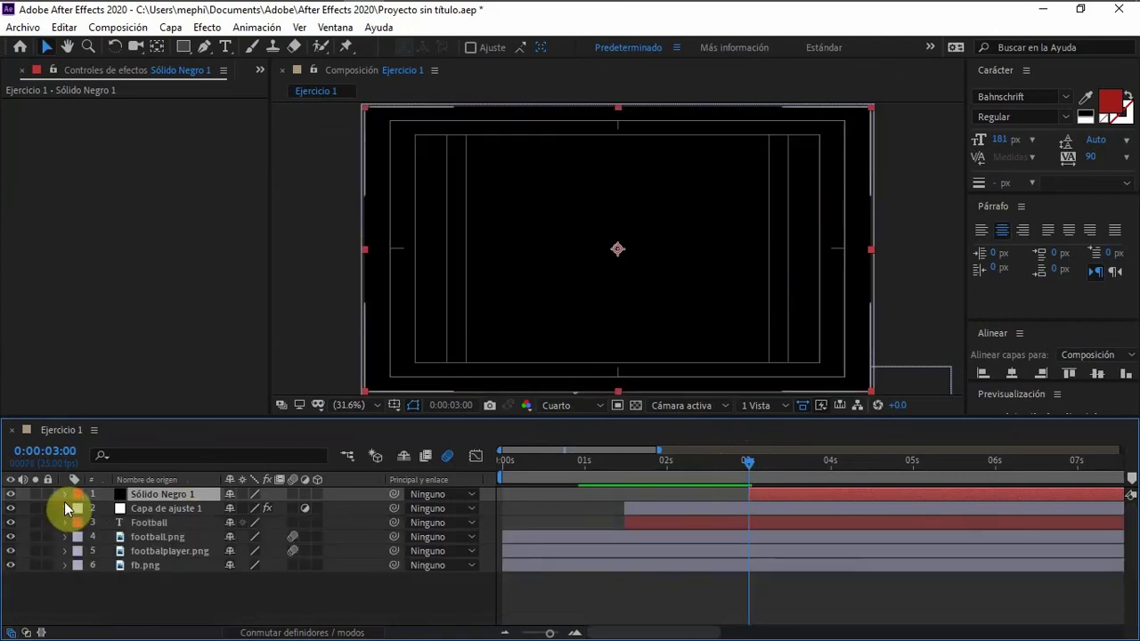
- Add an Opacidad keyframe of 0% to the black solid at 0:00:03:00
left_click(65, 495)
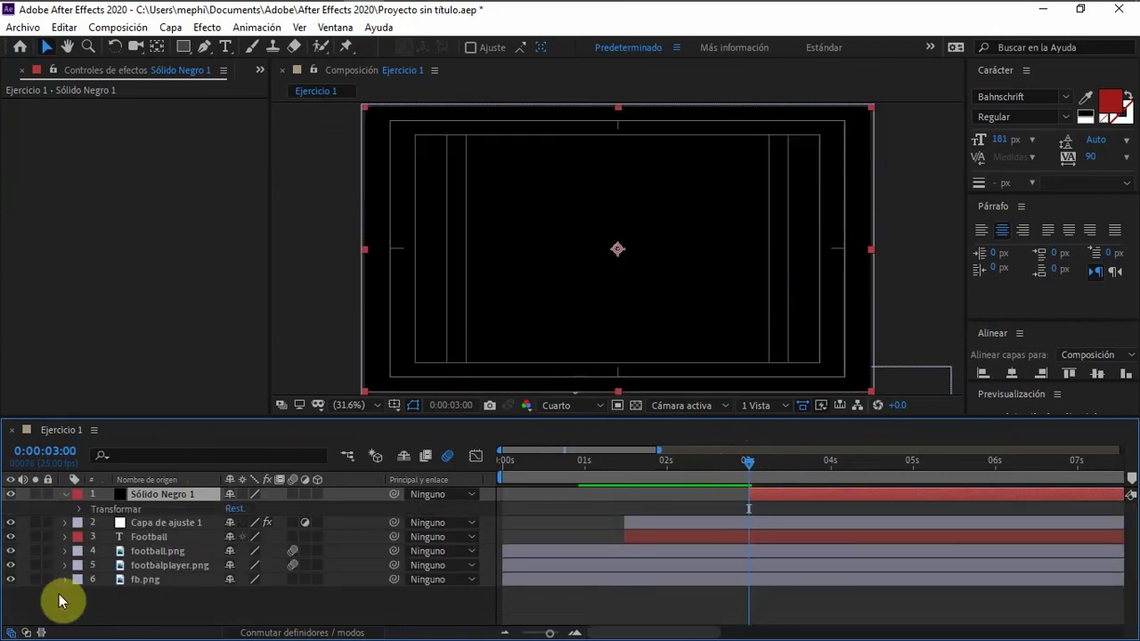
left_click(79, 510)
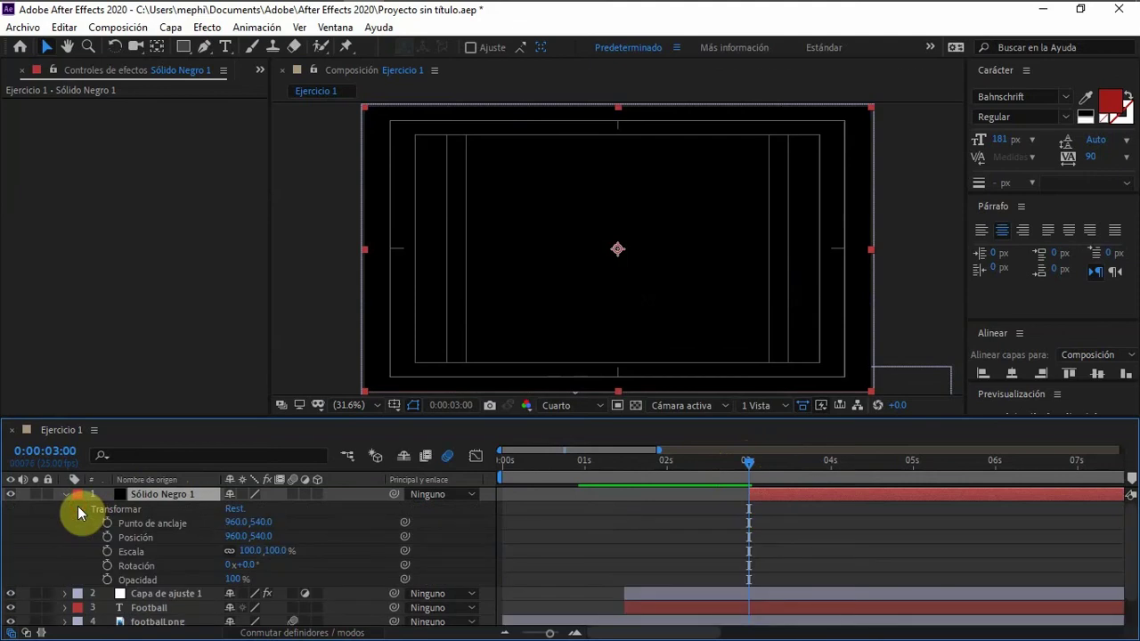
left_click(79, 512)
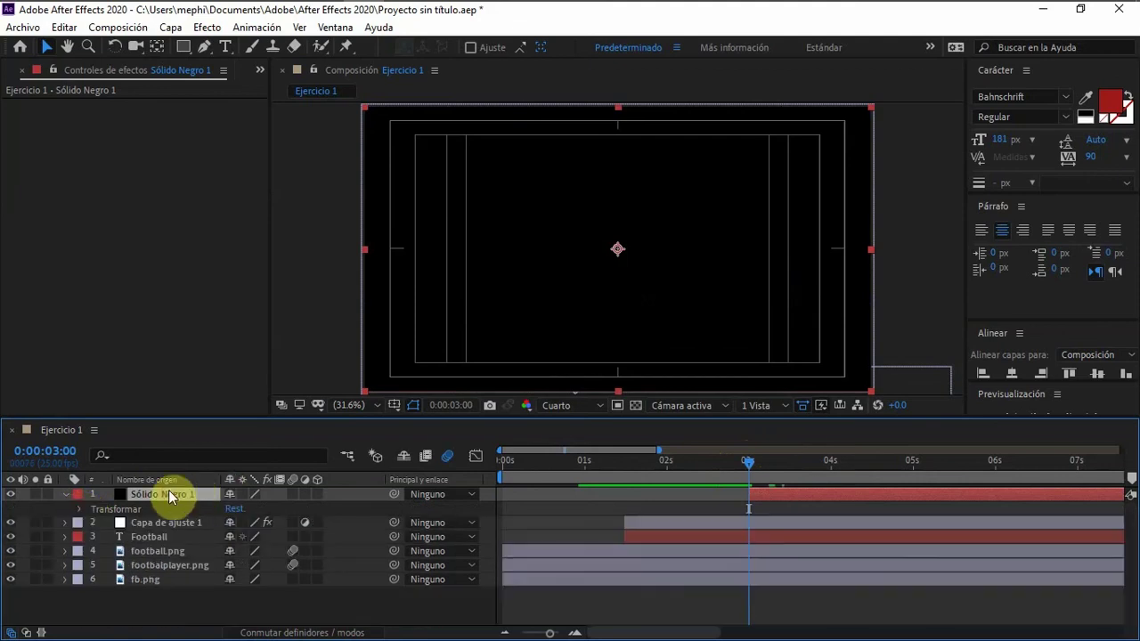
key("t")
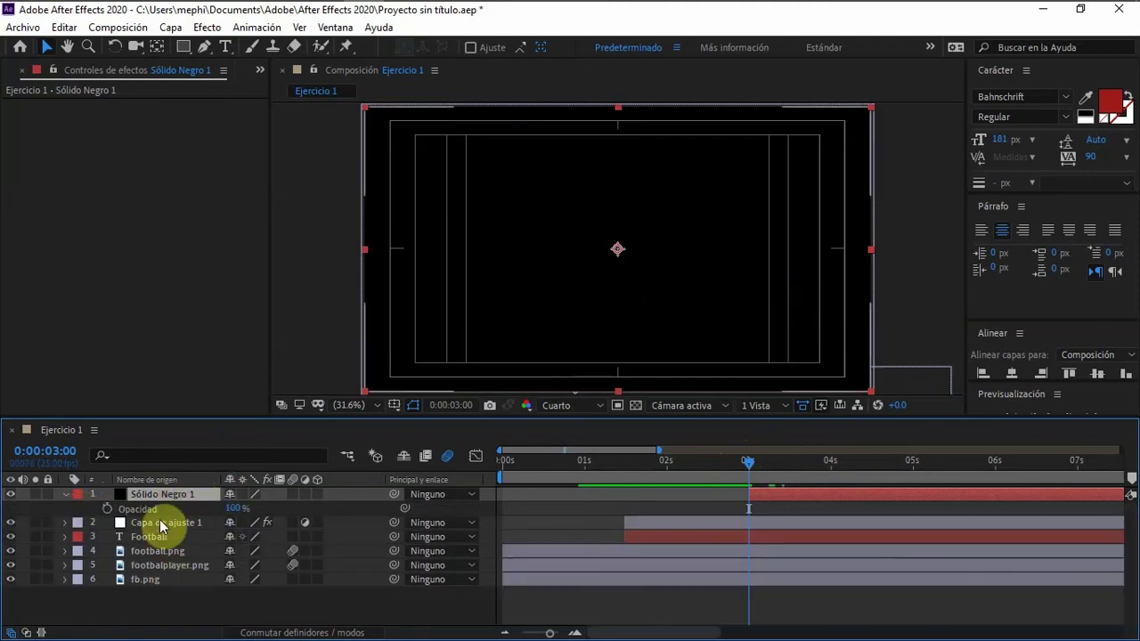
left_click(106, 506)
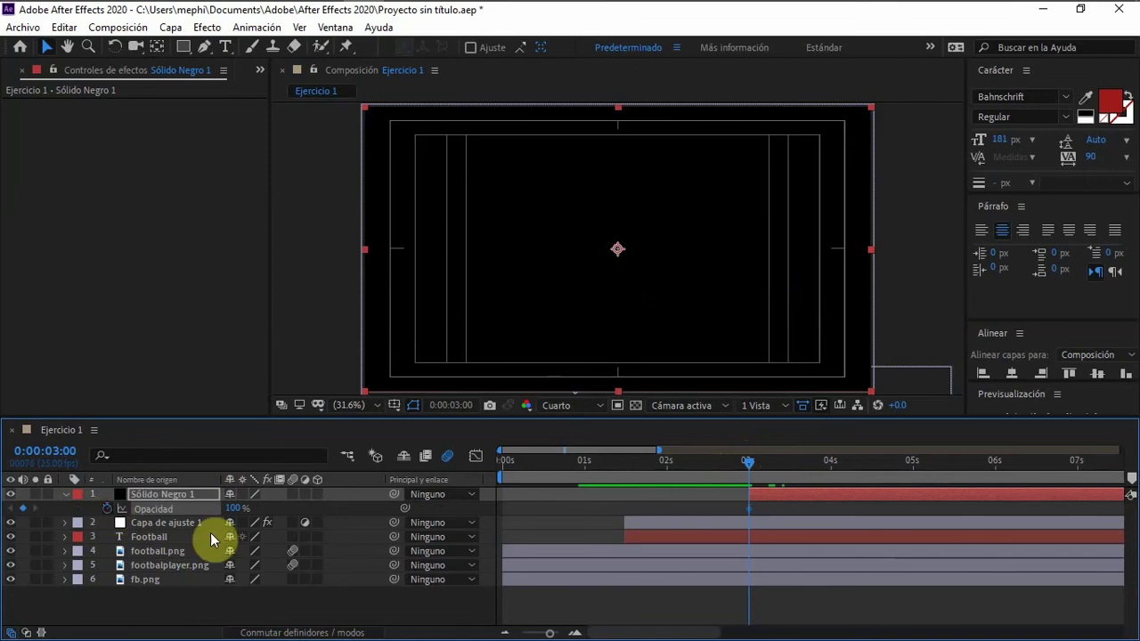
left_click(237, 509)
type("0")
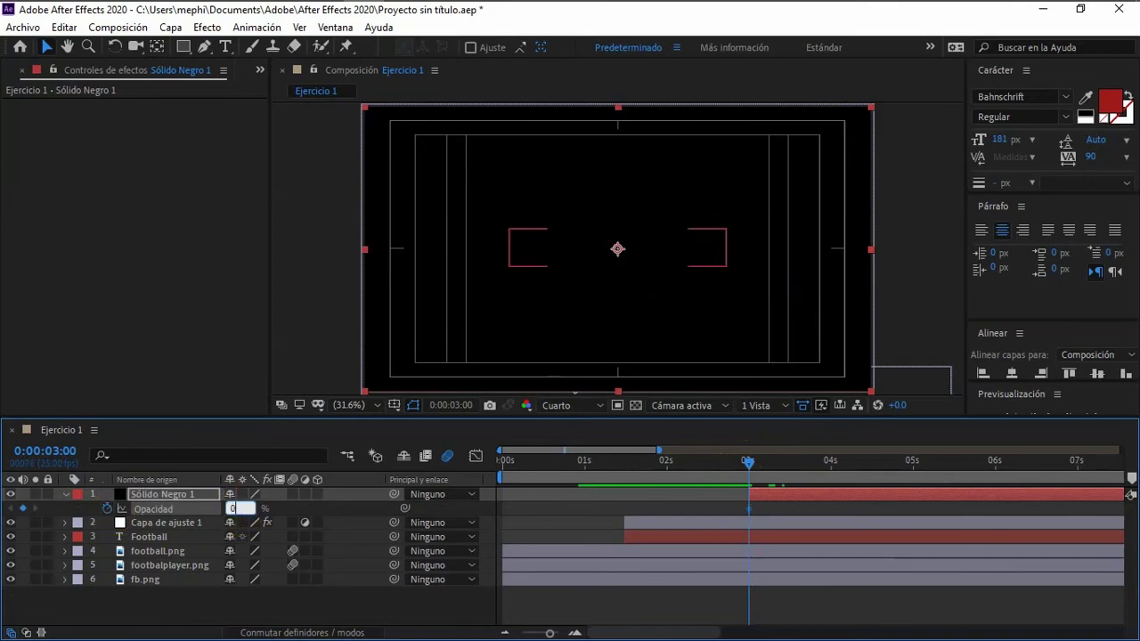
key("Return")
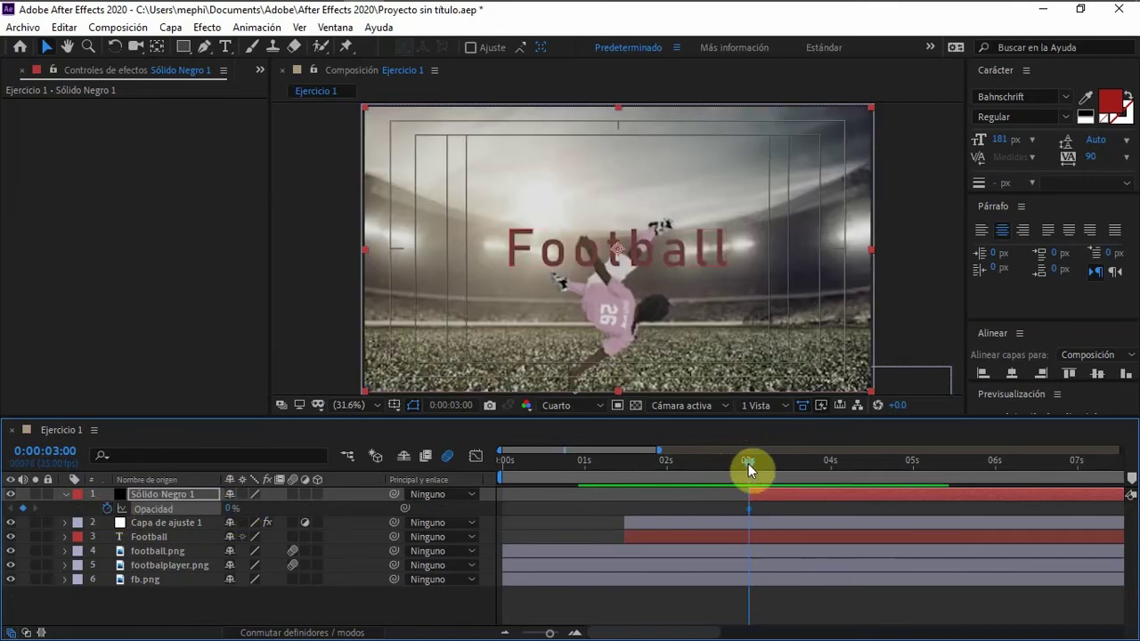
- Add an Opacidad keyframe of 100% to the black solid at 0:00:04:00, and preview the fade from 0:00:02:07
left_click_drag(748, 464, 827, 469)
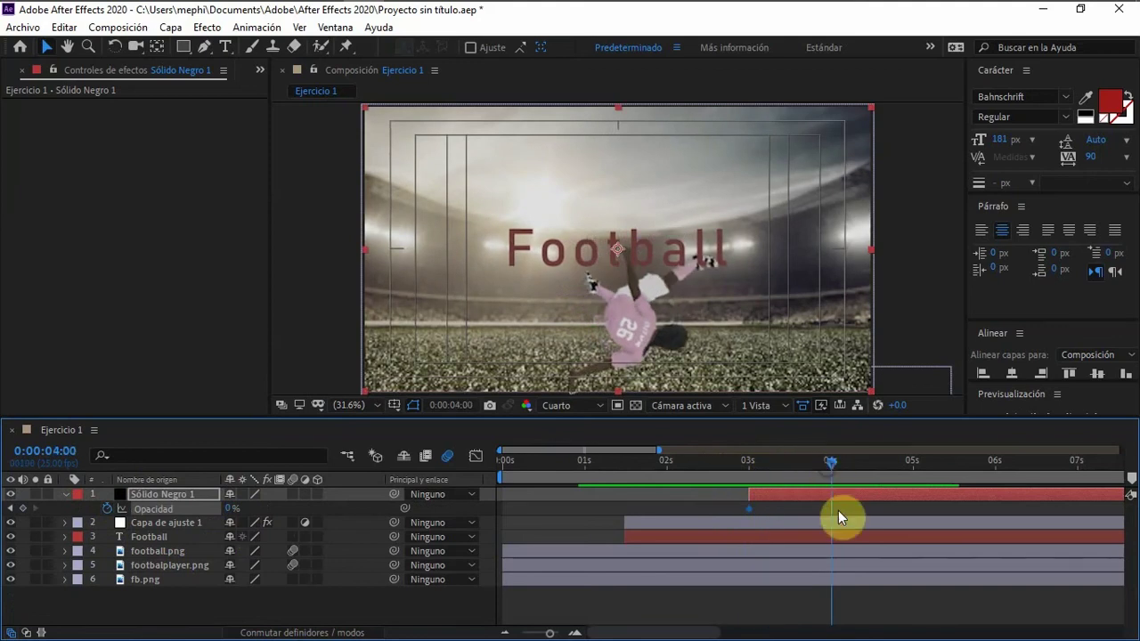
left_click(232, 509)
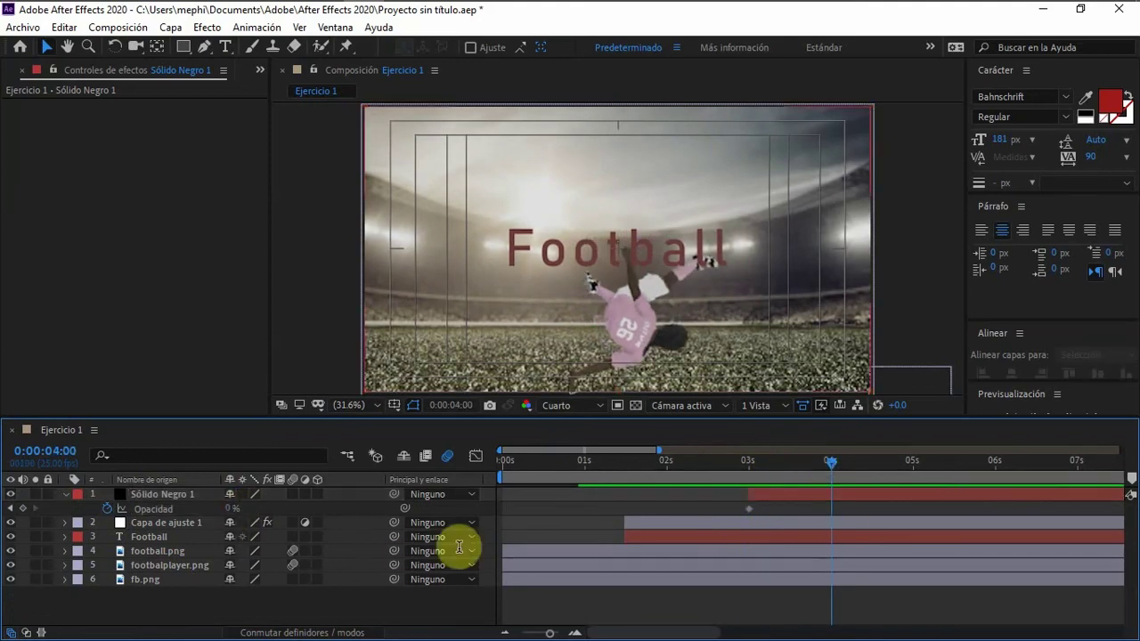
type("100")
key("Return")
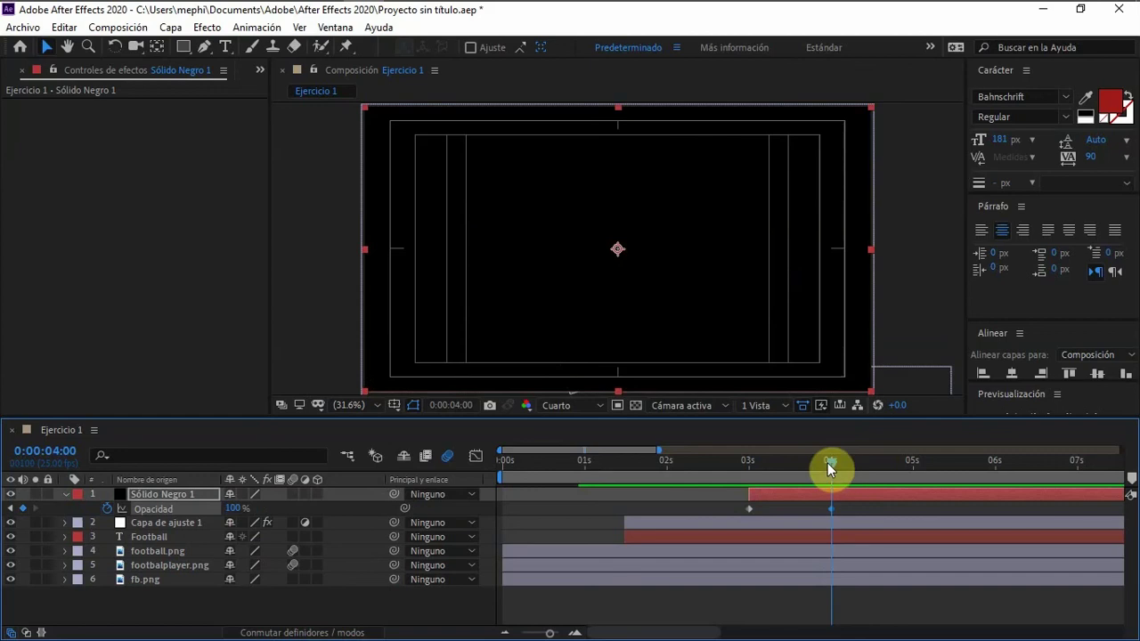
left_click_drag(828, 463, 689, 460)
key("space")
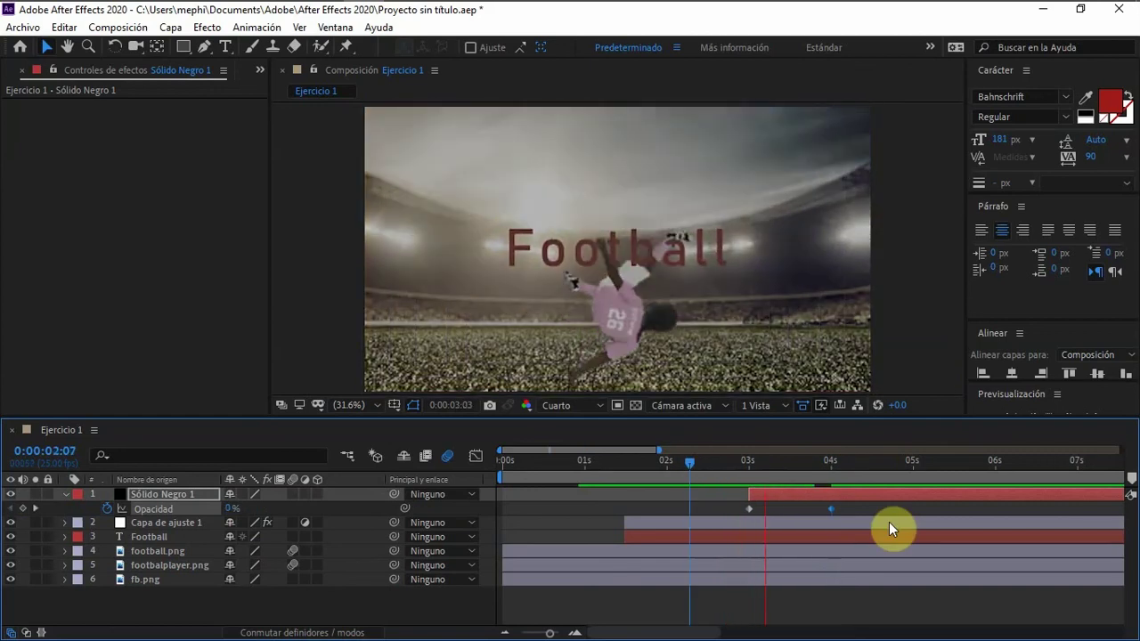
- Expand the Football layer's properties and move the black solid with its Opacidad keyframes to start at 0:00:02:14
left_click_drag(761, 465, 737, 468)
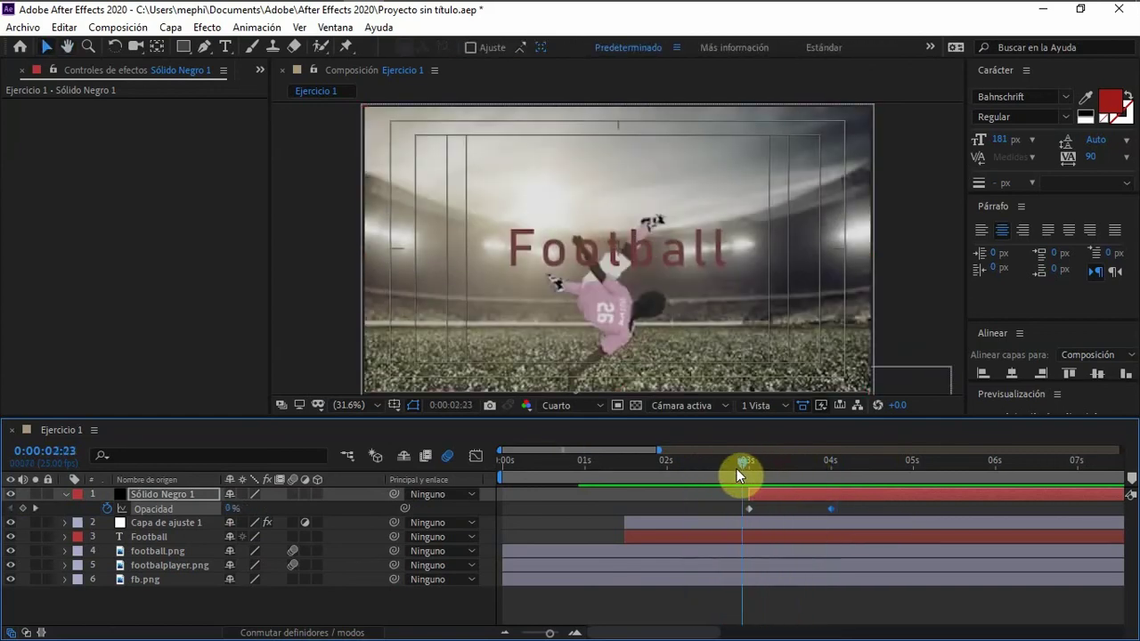
left_click(62, 523)
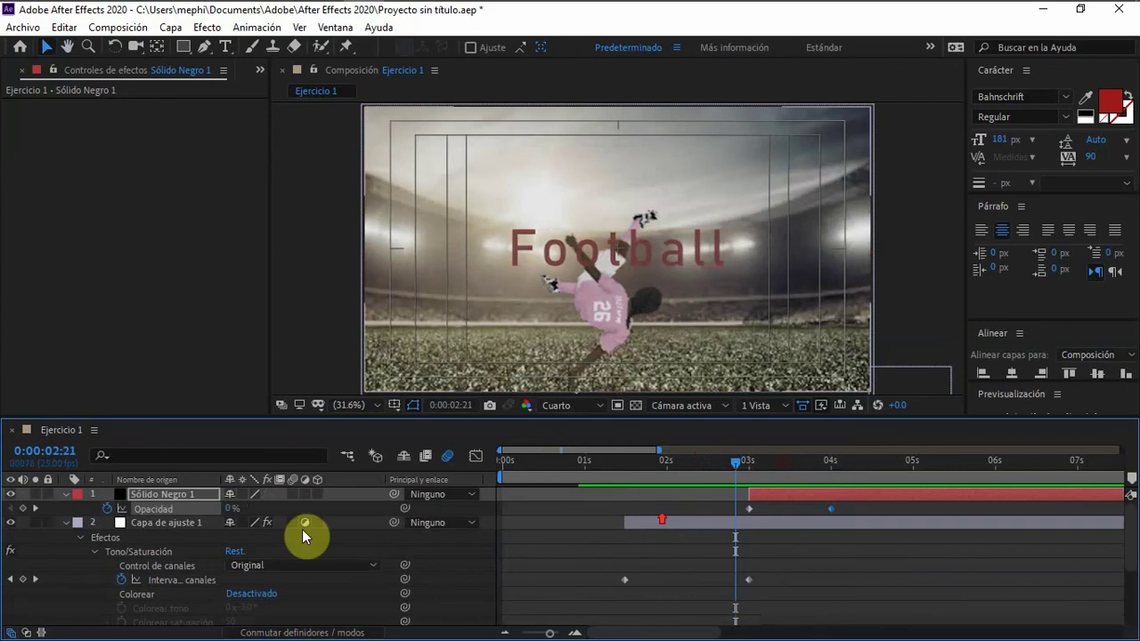
left_click(65, 522)
left_click(65, 536)
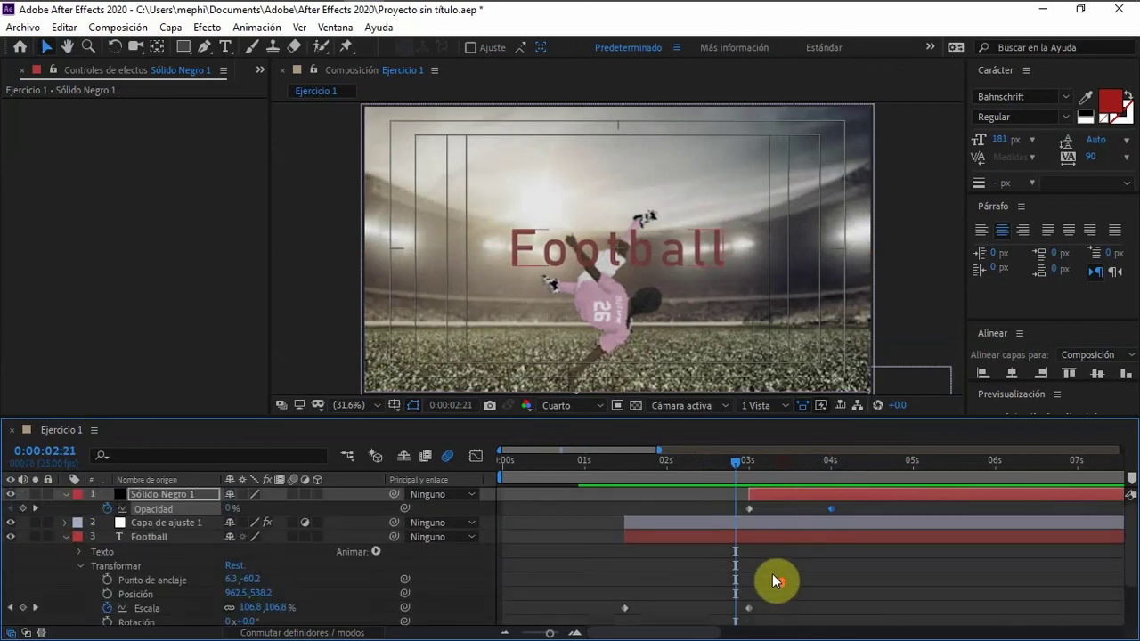
left_click_drag(737, 463, 714, 467)
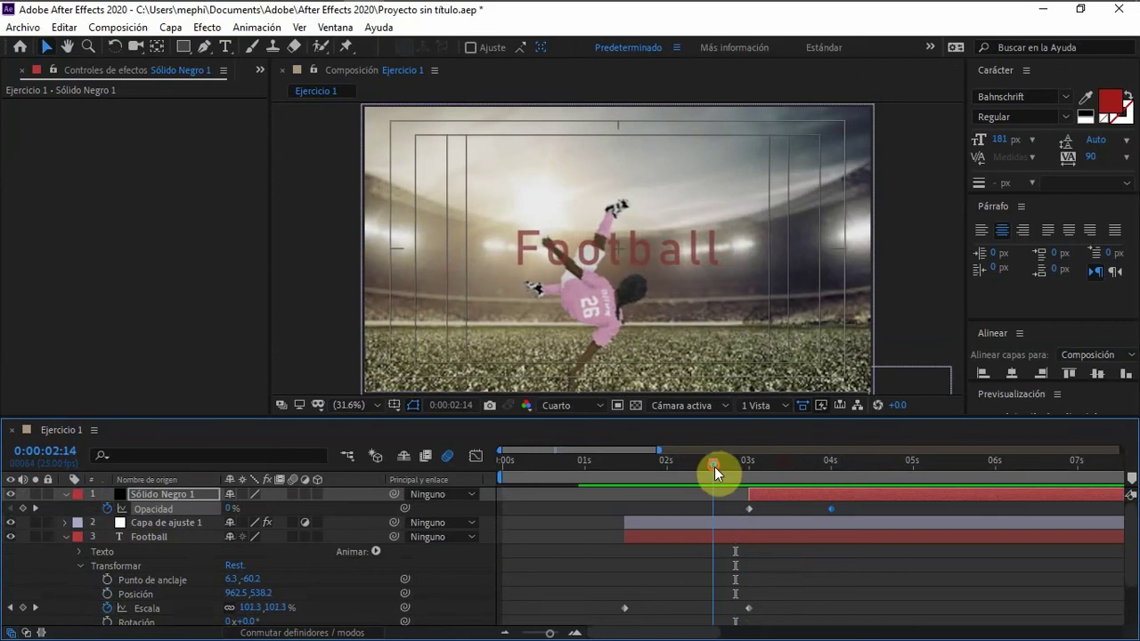
left_click_drag(769, 496, 794, 461)
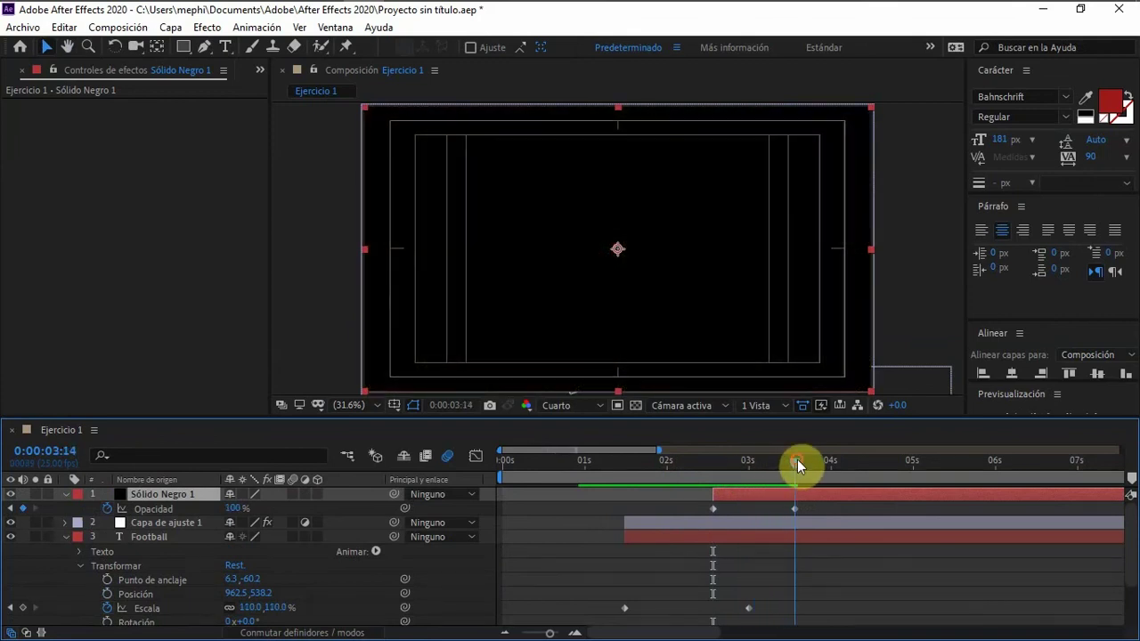
- Move the black solid so its Opacidad keyframes fall at 0:00:02:00 and at Football's last Escala keyframe, 0:00:03:00
scroll(796, 540, "down", 1)
scroll(784, 548, "down", 1)
left_click(749, 551)
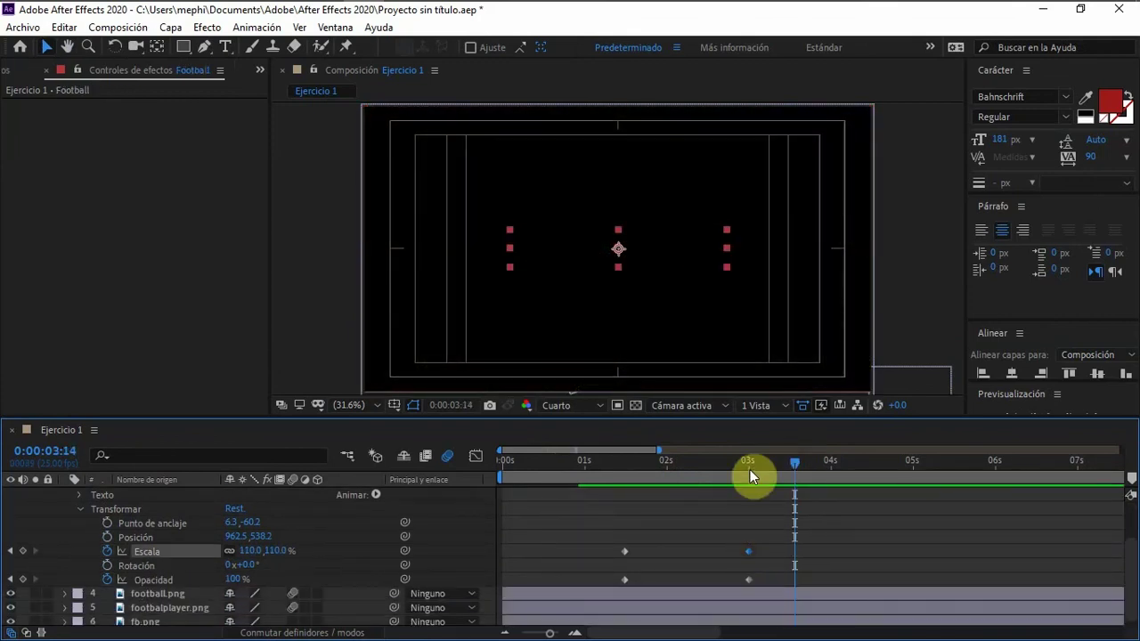
left_click_drag(750, 466, 726, 464)
scroll(691, 524, "up", 2)
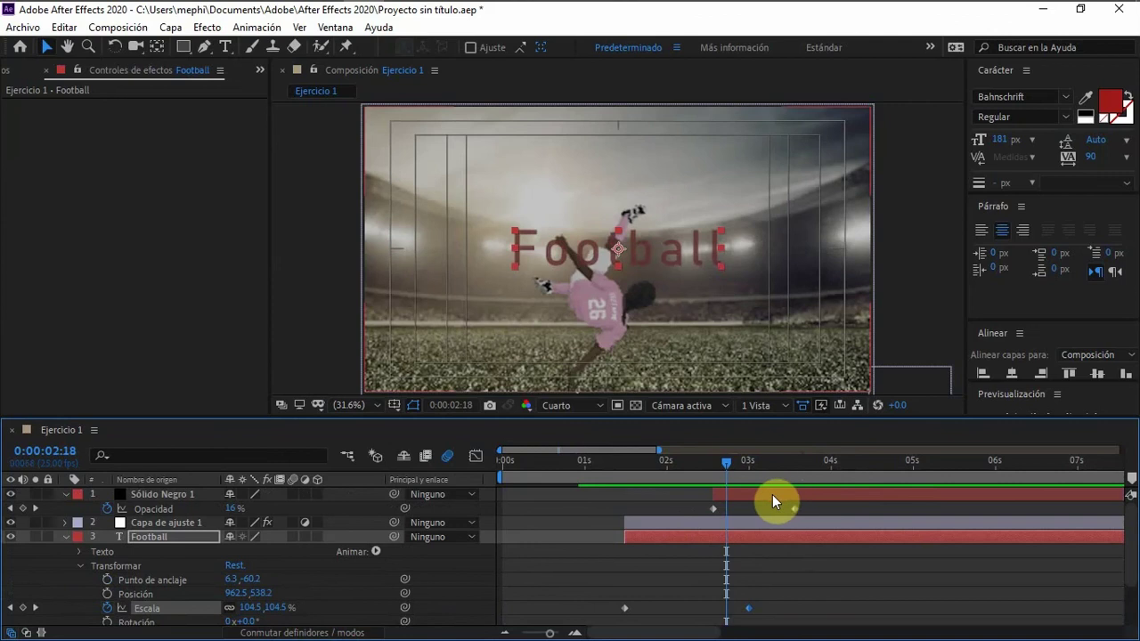
left_click_drag(783, 496, 748, 498)
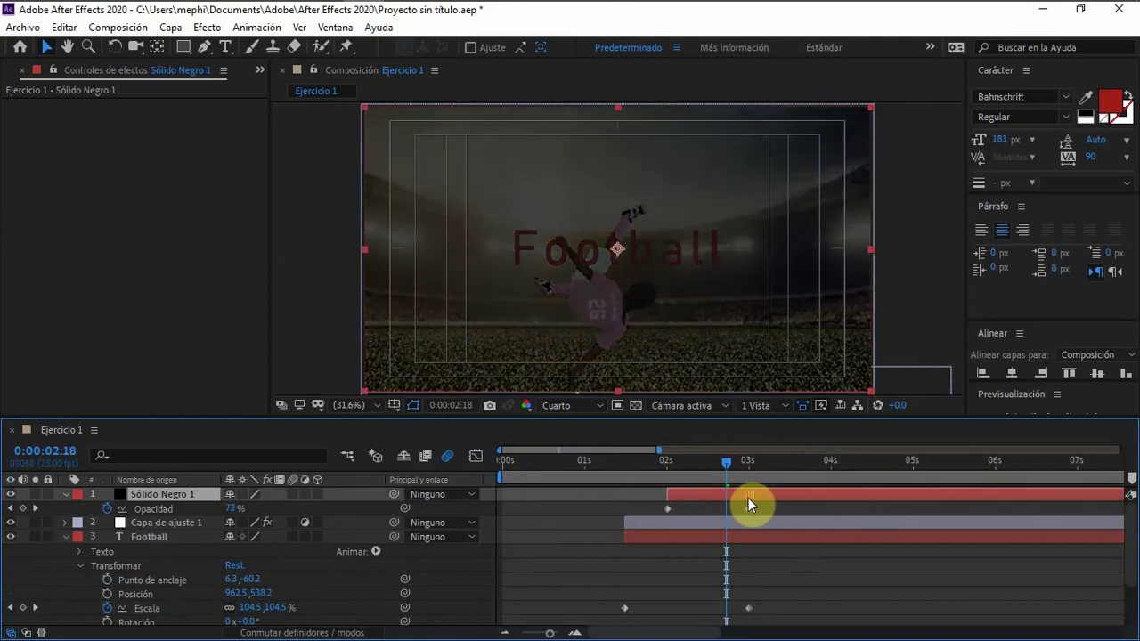
left_click(747, 460)
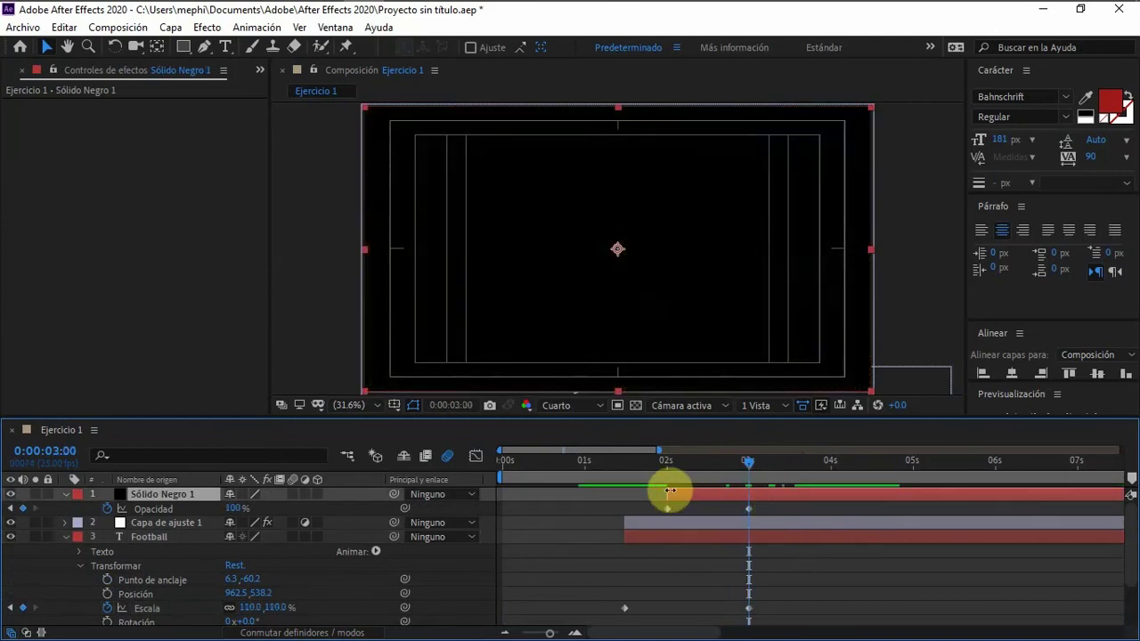
left_click(666, 461)
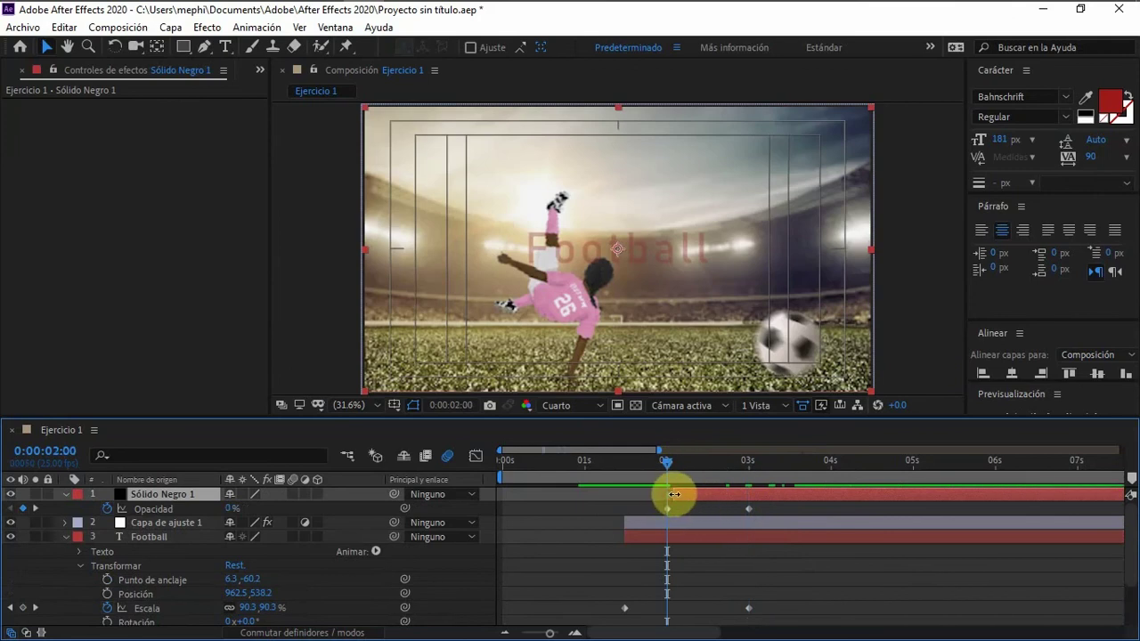
- Trim the black solid's start to about 0:00:02:10, align its first Opacidad keyframe with it, and preview the shorter fade
left_click_drag(667, 496, 698, 492)
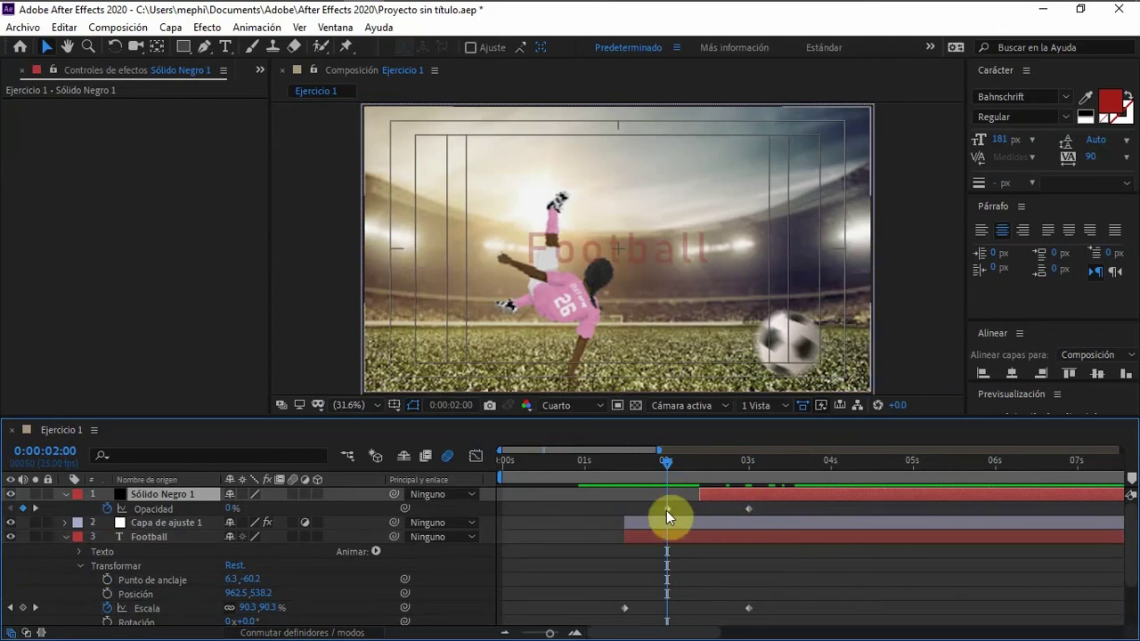
left_click_drag(667, 509, 700, 509)
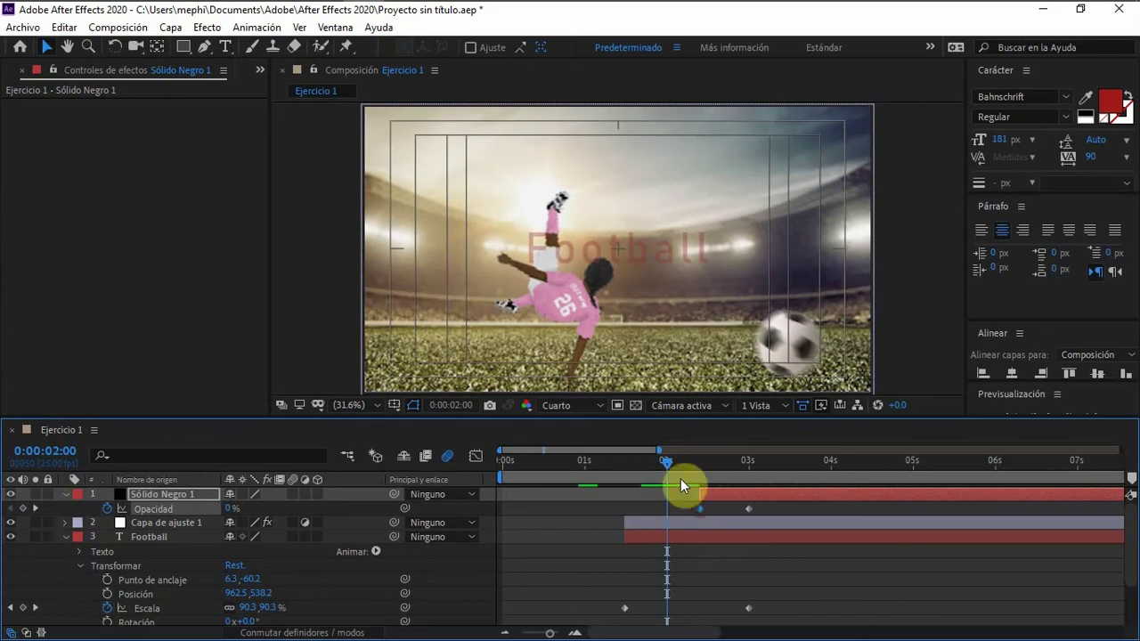
left_click(650, 460)
key("space")
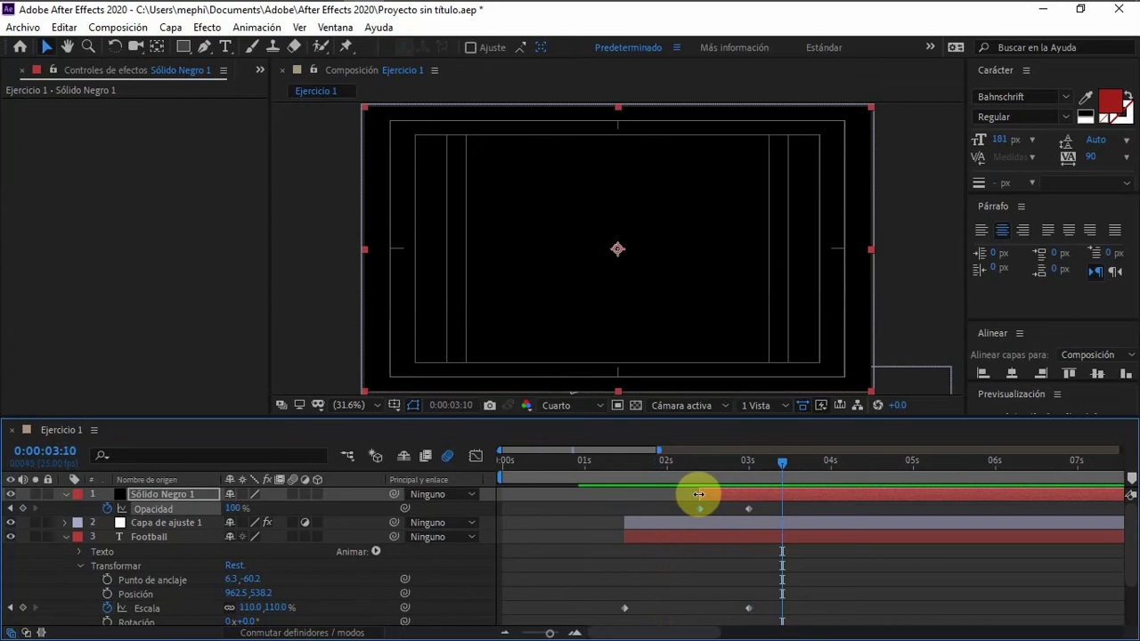
- Return the black solid's start and first Opacidad keyframe to 0:00:02:00, and preview from 0:00:01:03
left_click_drag(697, 495, 665, 510)
left_click(594, 460)
key("space")
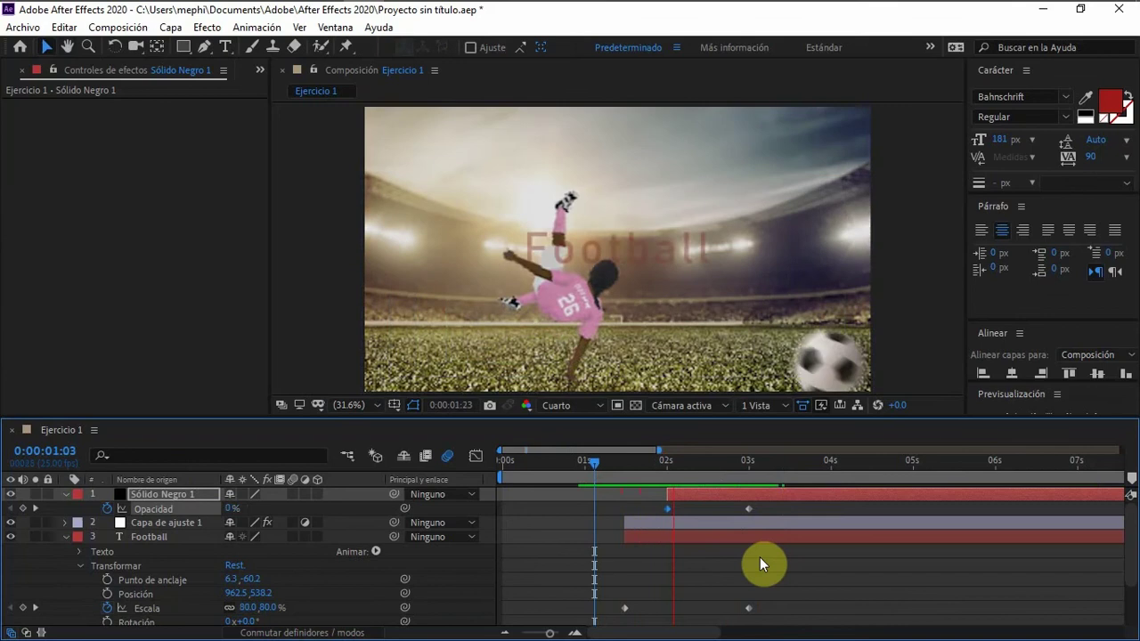
key("space")
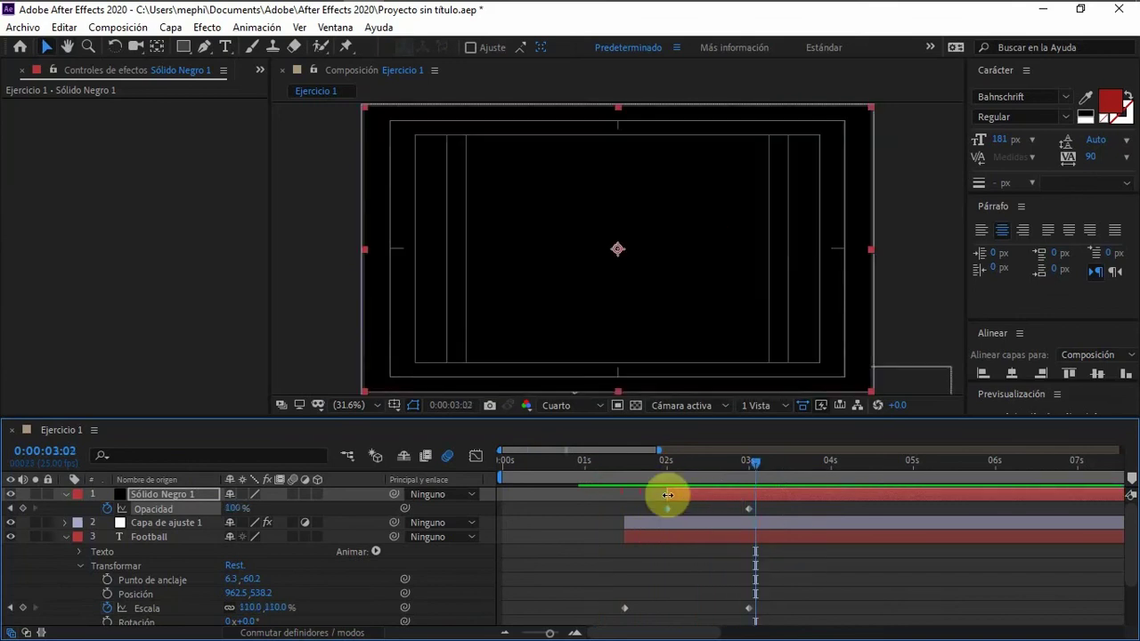
- Move the black solid so its fade ends at 0:00:03:11, and align Football's last Escala and Opacidad keyframes with that time
left_click_drag(668, 495, 784, 461)
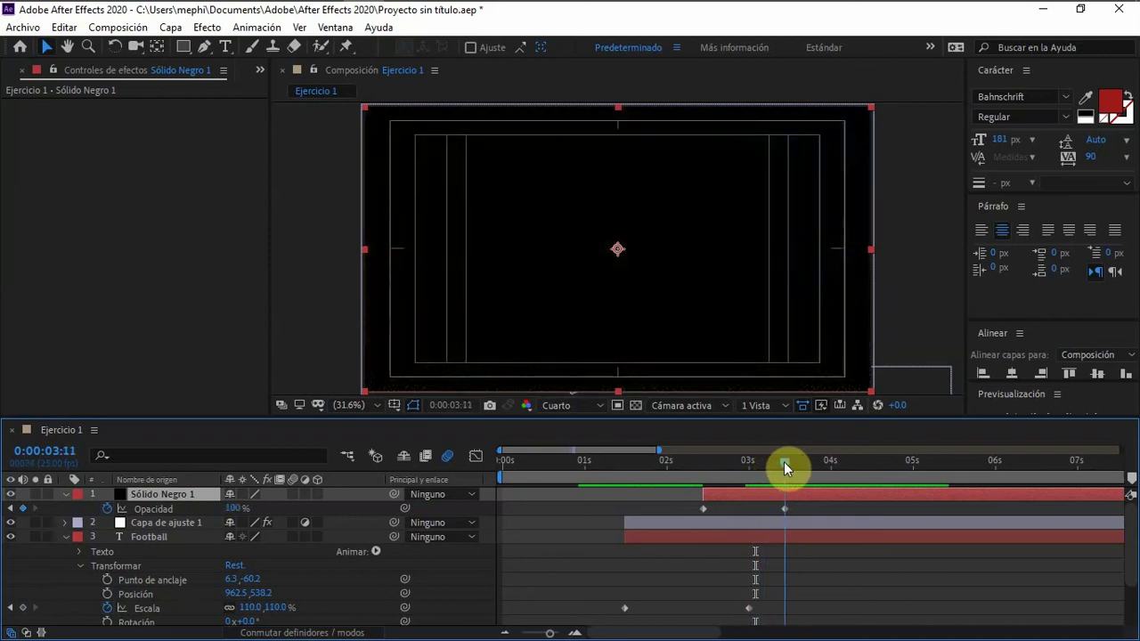
scroll(781, 544, "down", 1)
left_click_drag(750, 581, 786, 582)
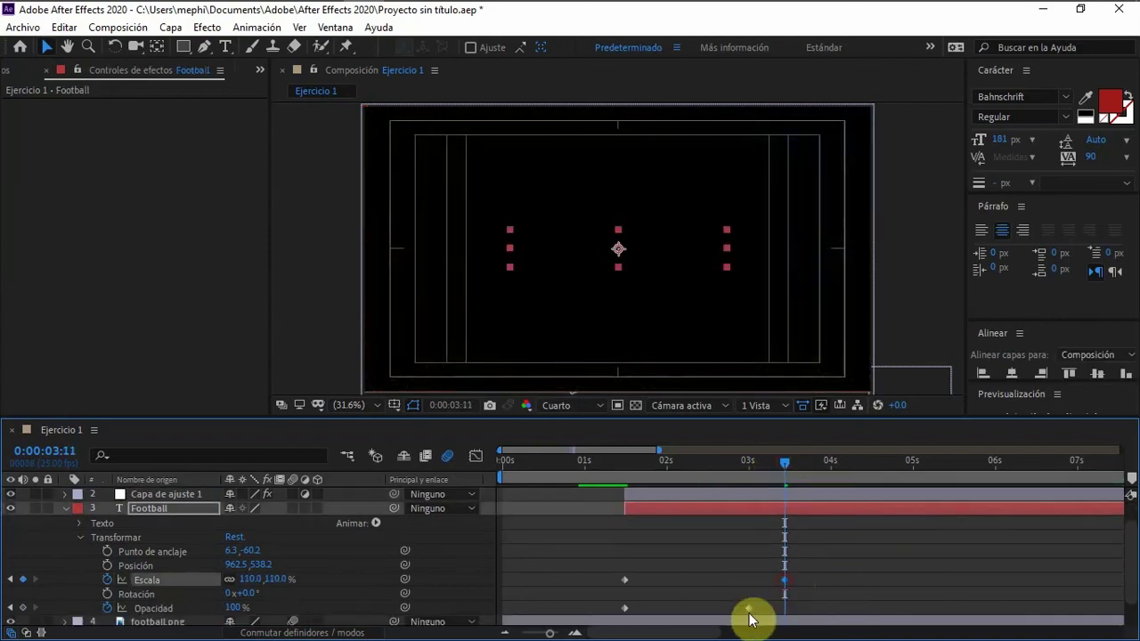
left_click_drag(748, 615, 783, 611)
- Preview the retimed text animation and closing fade from 0:00:02:06 and again from 0:00:00:22
left_click(687, 465)
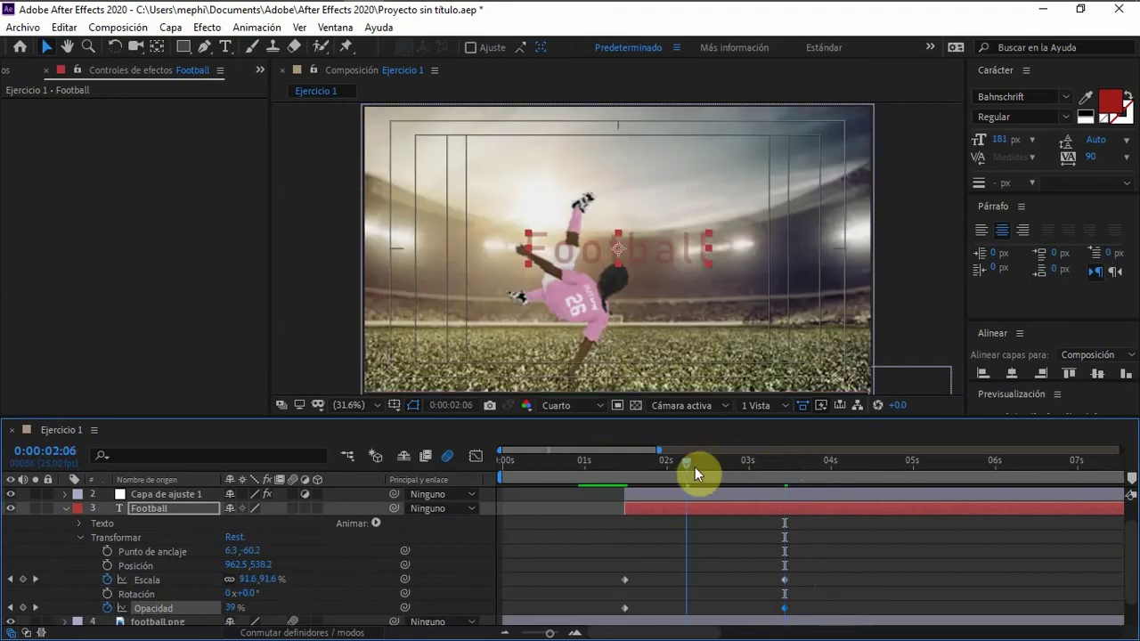
key("space")
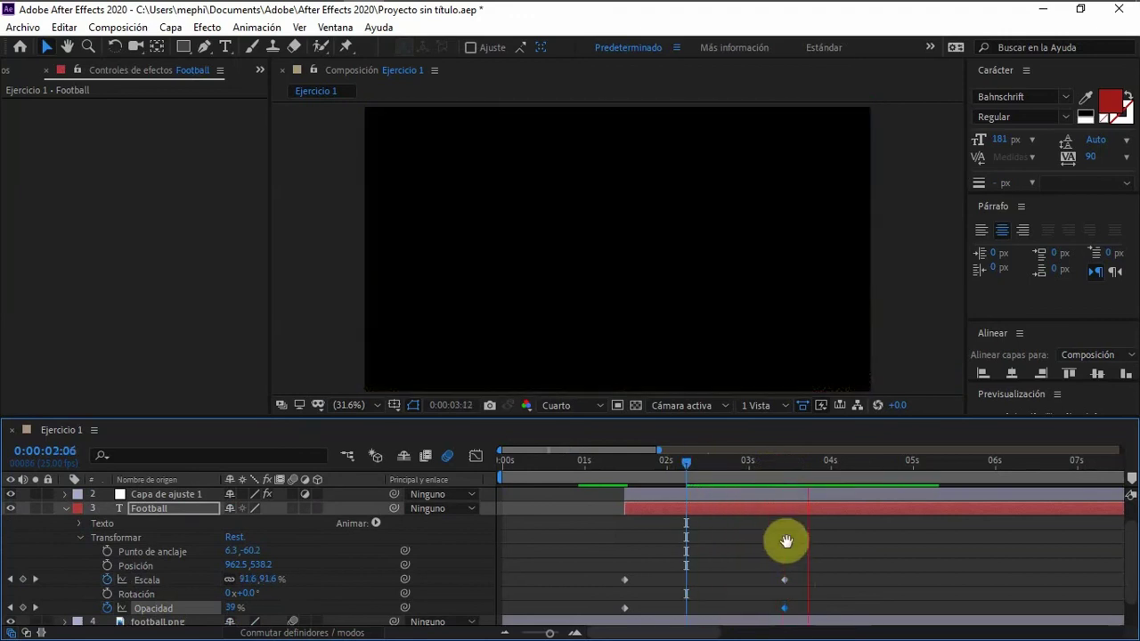
left_click_drag(766, 465, 575, 466)
key("space")
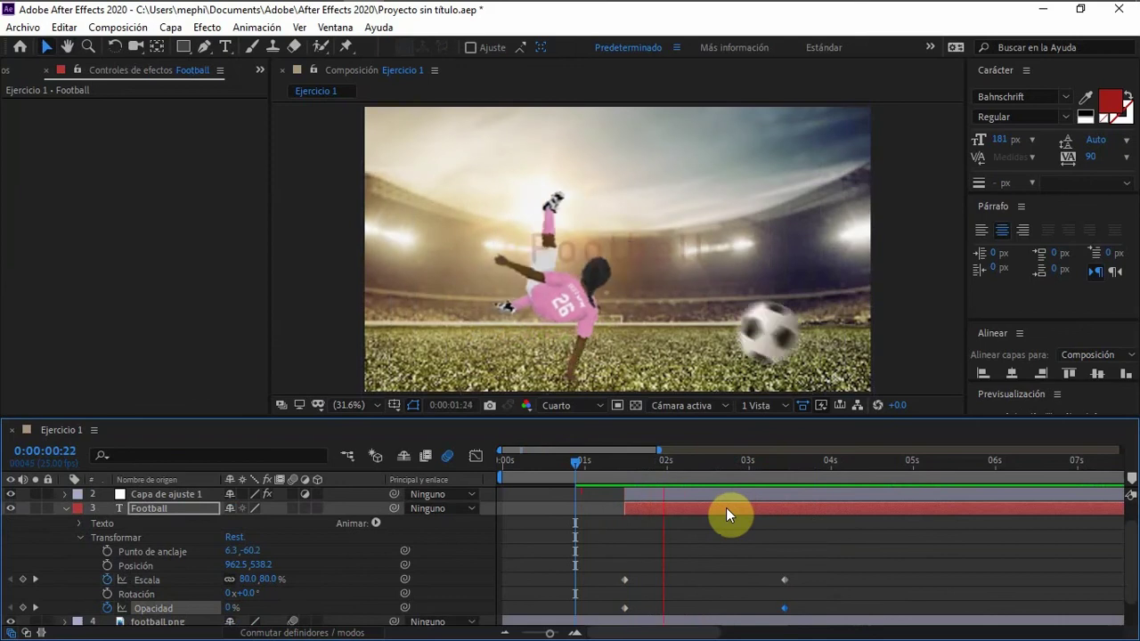
key("space")
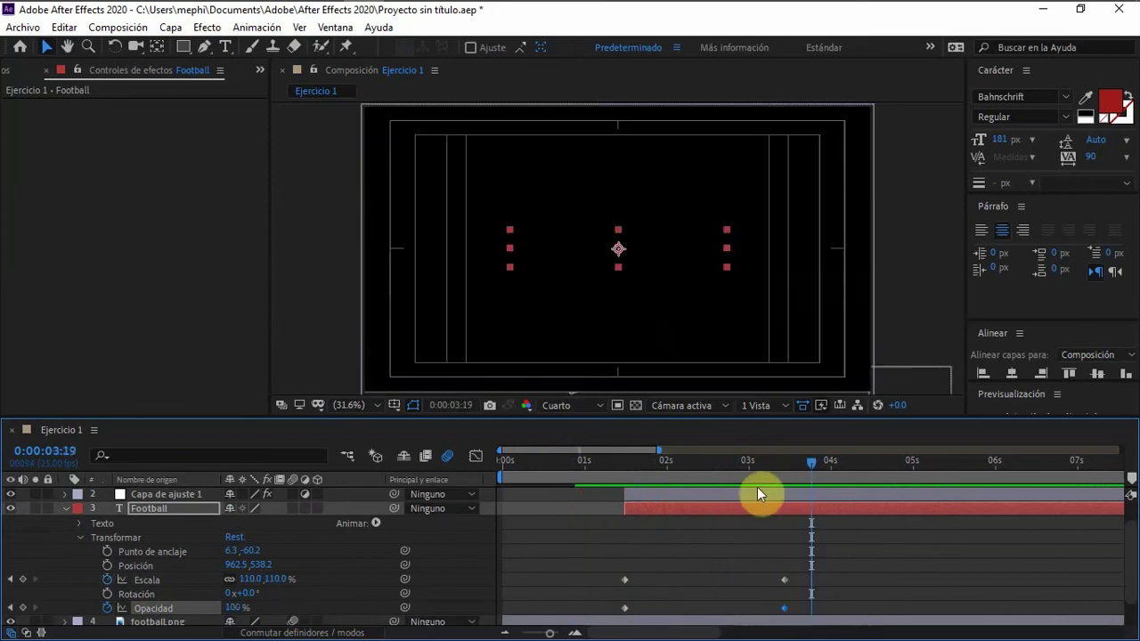
- Compare Football's Escala and Opacidad keyframes with the black solid's fade, scrubbing through the text's appearance and replaying it
left_click_drag(623, 468, 706, 449)
left_click(631, 567)
scroll(644, 501, "up", 1)
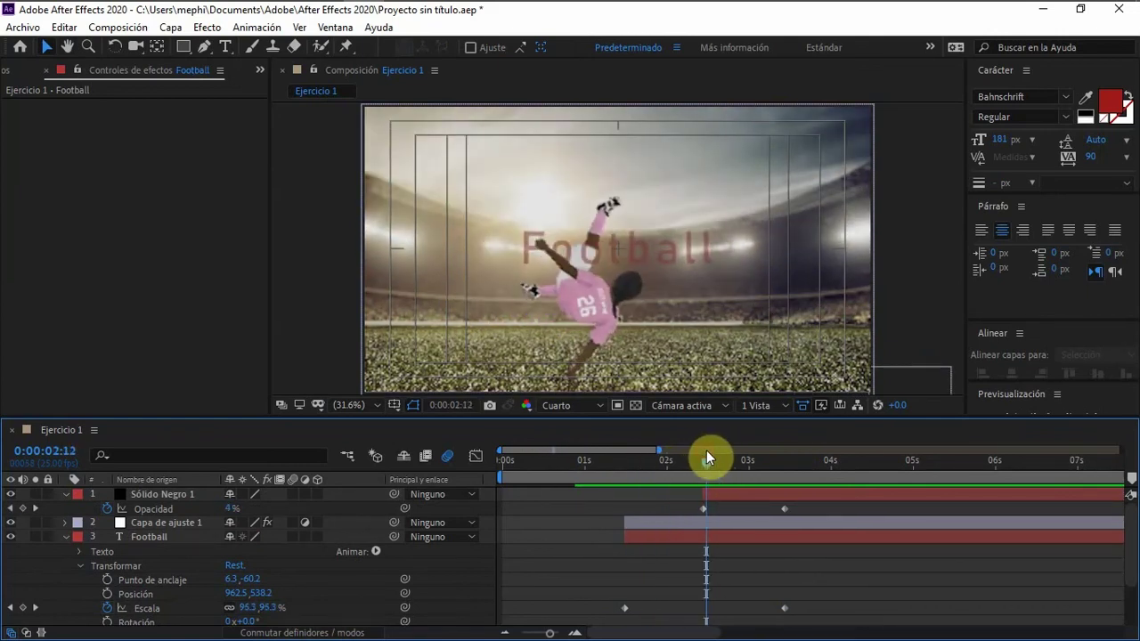
scroll(757, 538, "down", 1)
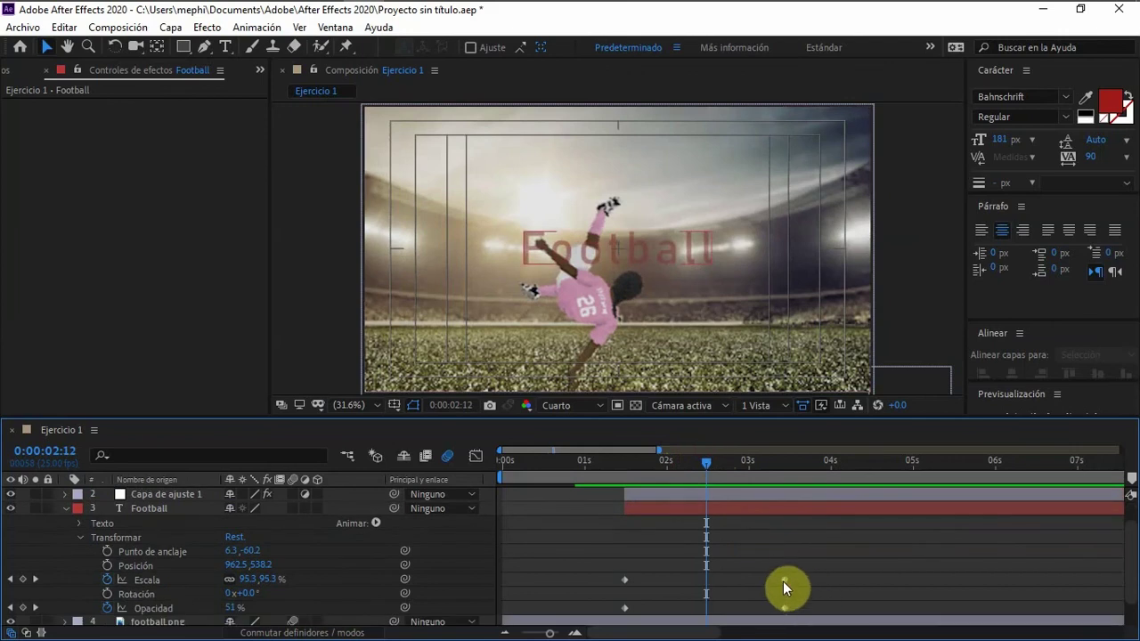
left_click(783, 581)
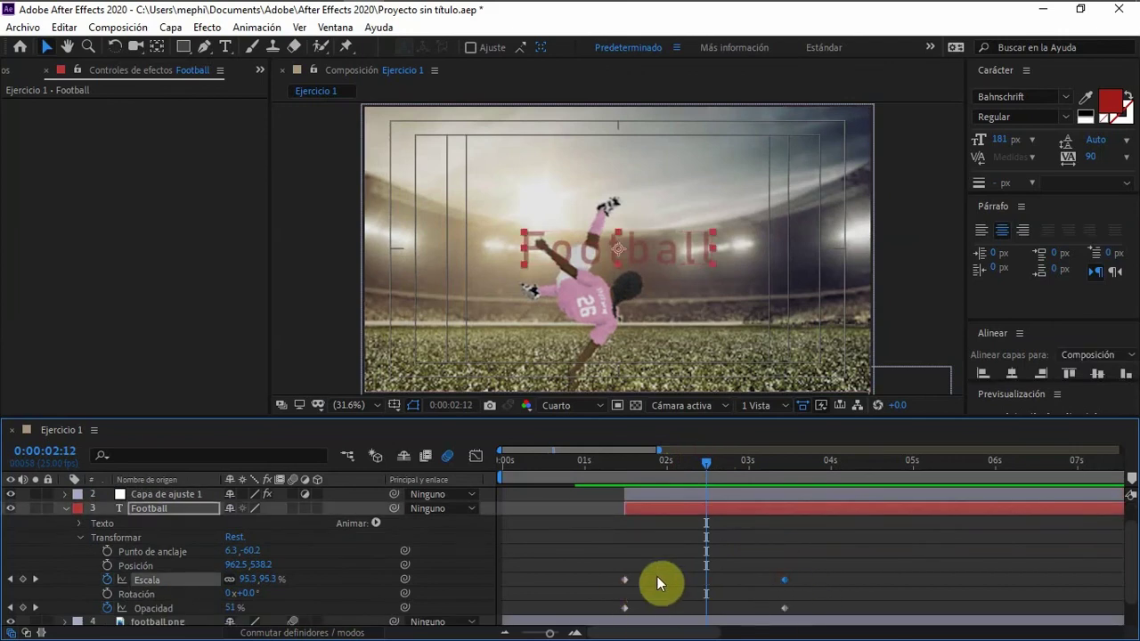
left_click_drag(709, 463, 675, 464)
left_click(662, 534)
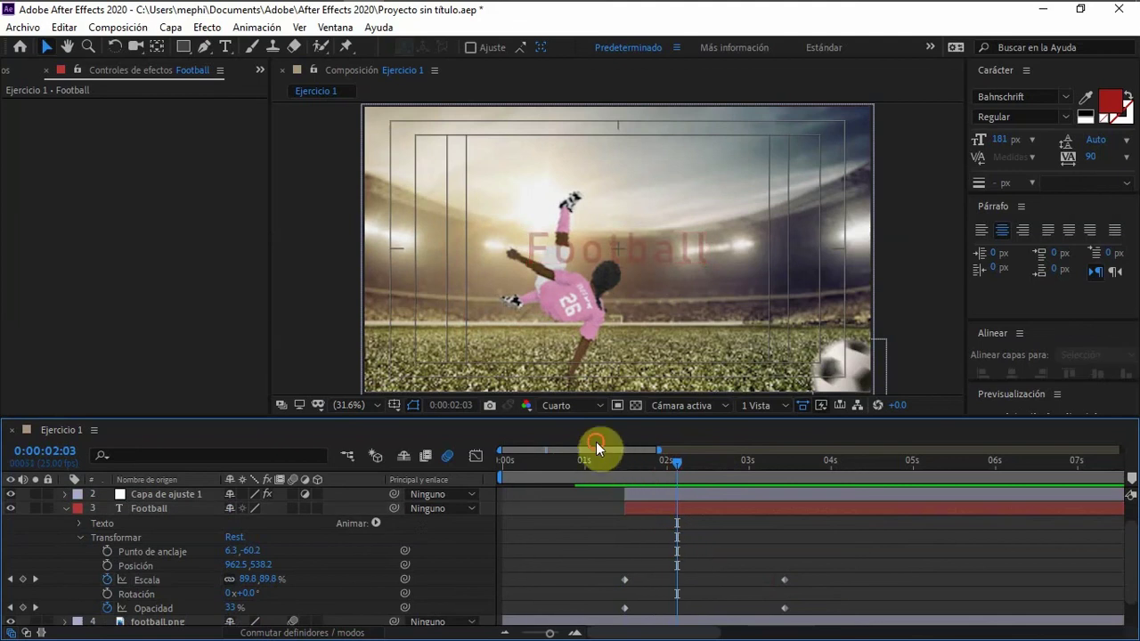
left_click_drag(677, 464, 618, 465)
key("space")
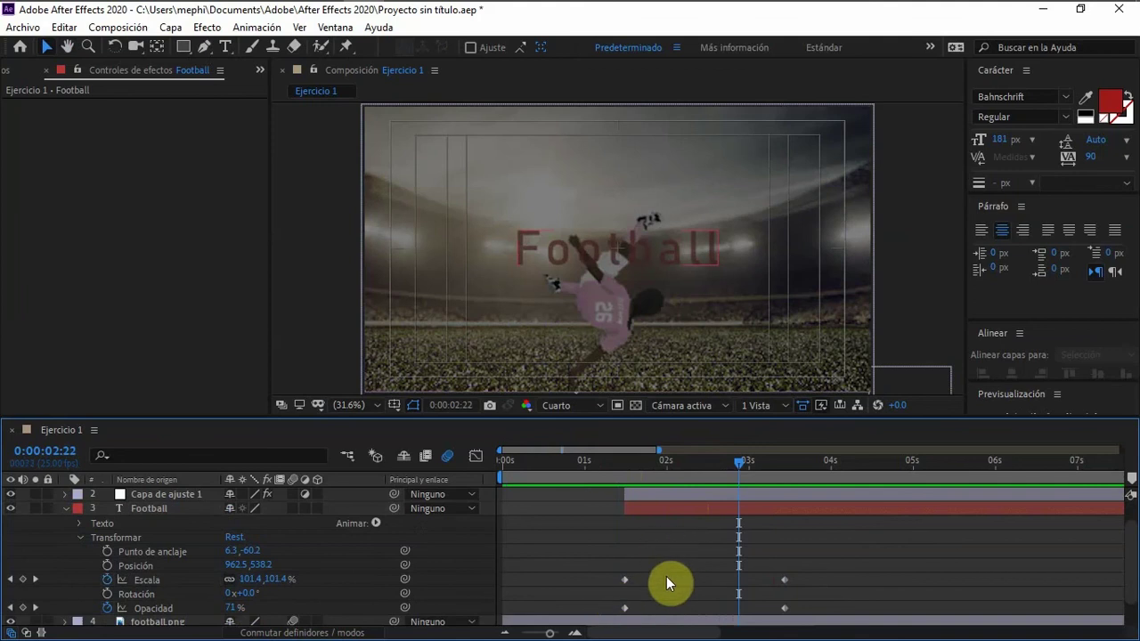
- Move the Football layer's last Opacidad keyframe to 0:00:02:13, and set the current time to 0:00:01:07
left_click(624, 581)
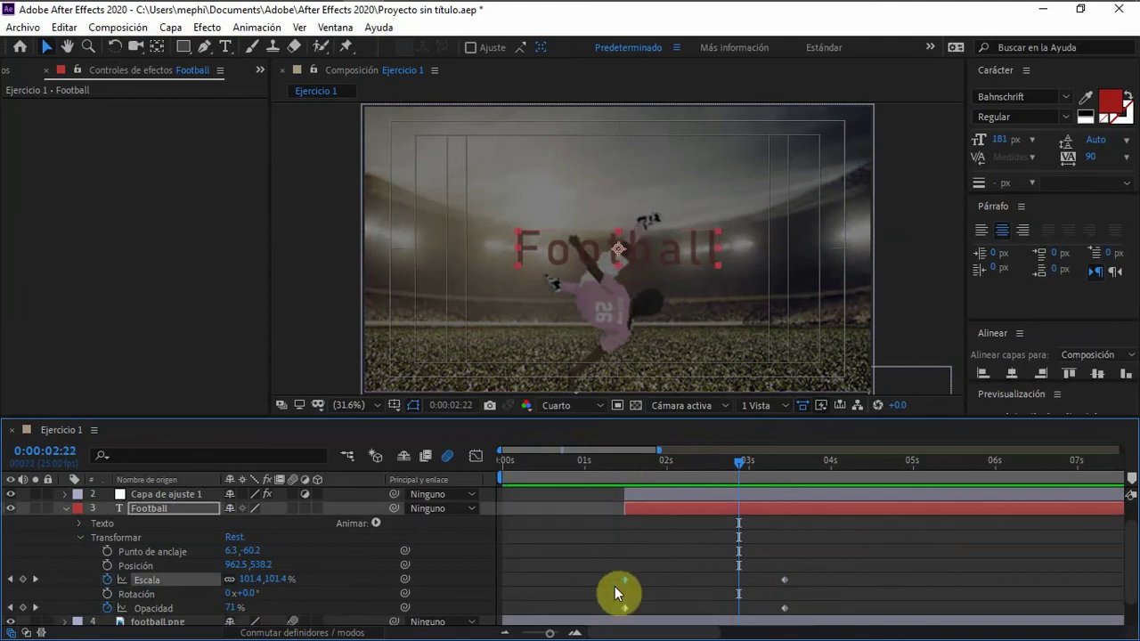
scroll(619, 589, "down", 1)
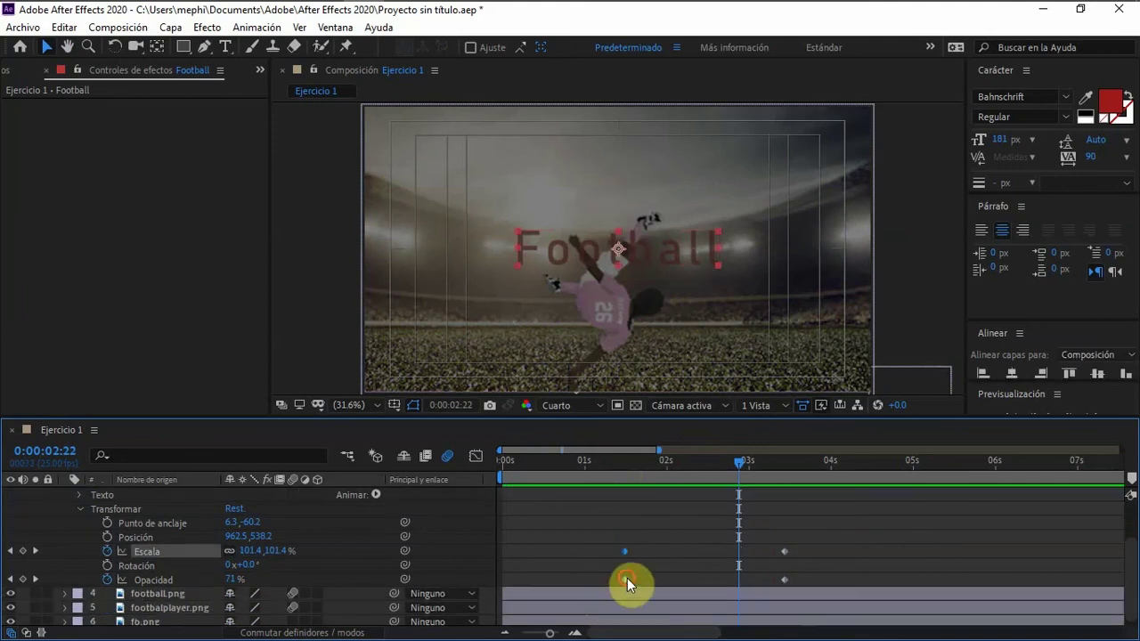
left_click(625, 580)
left_click_drag(649, 454, 711, 457)
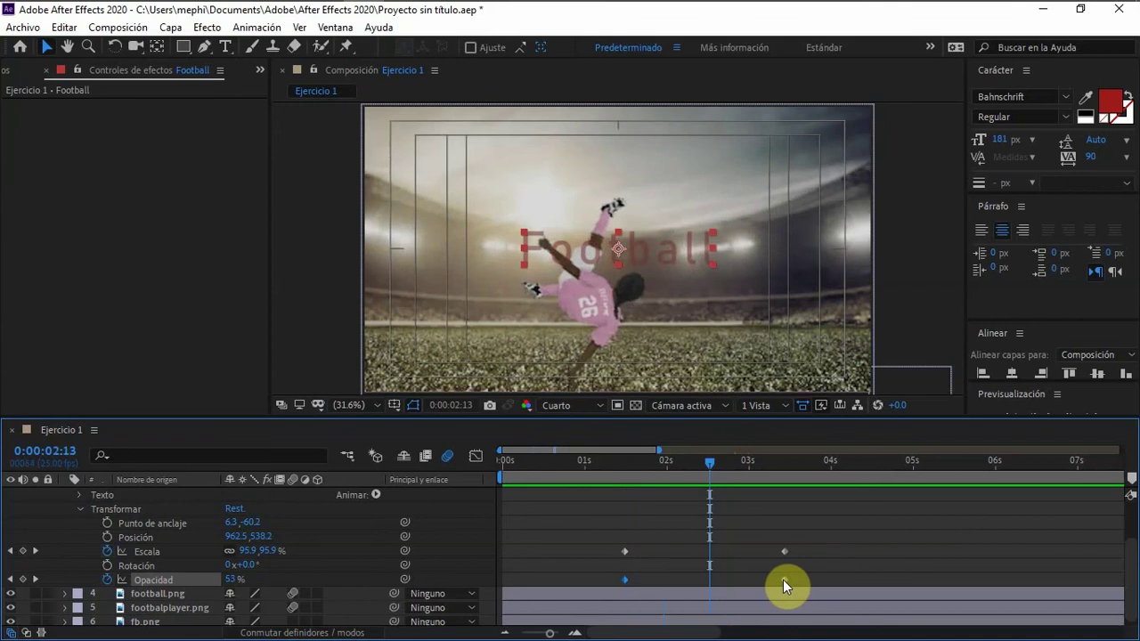
left_click_drag(782, 580, 709, 585)
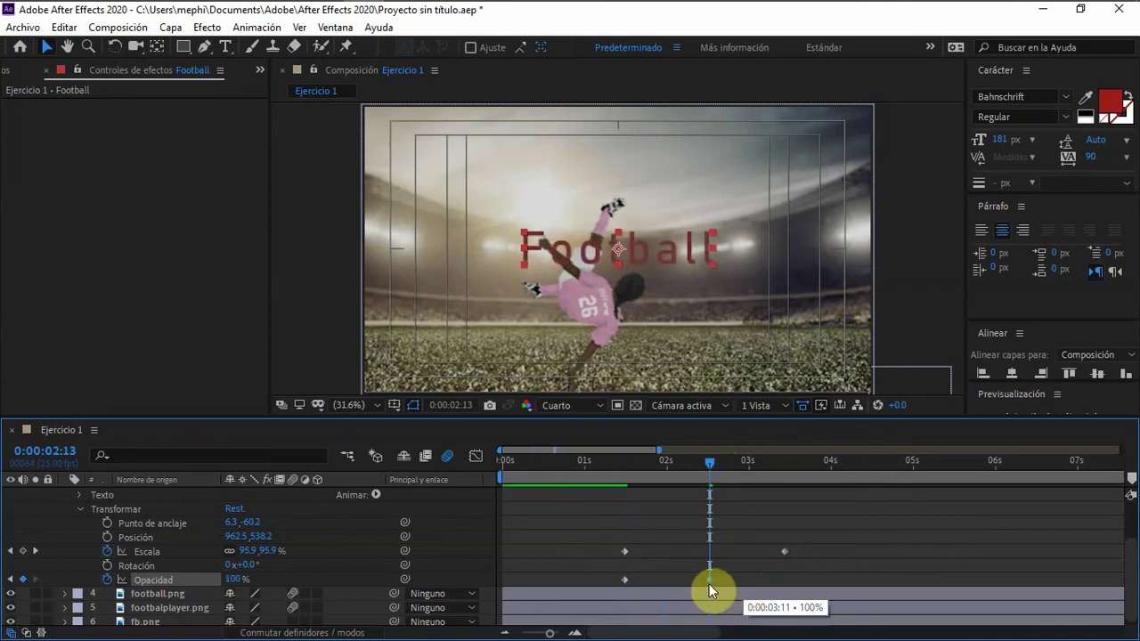
left_click(607, 461)
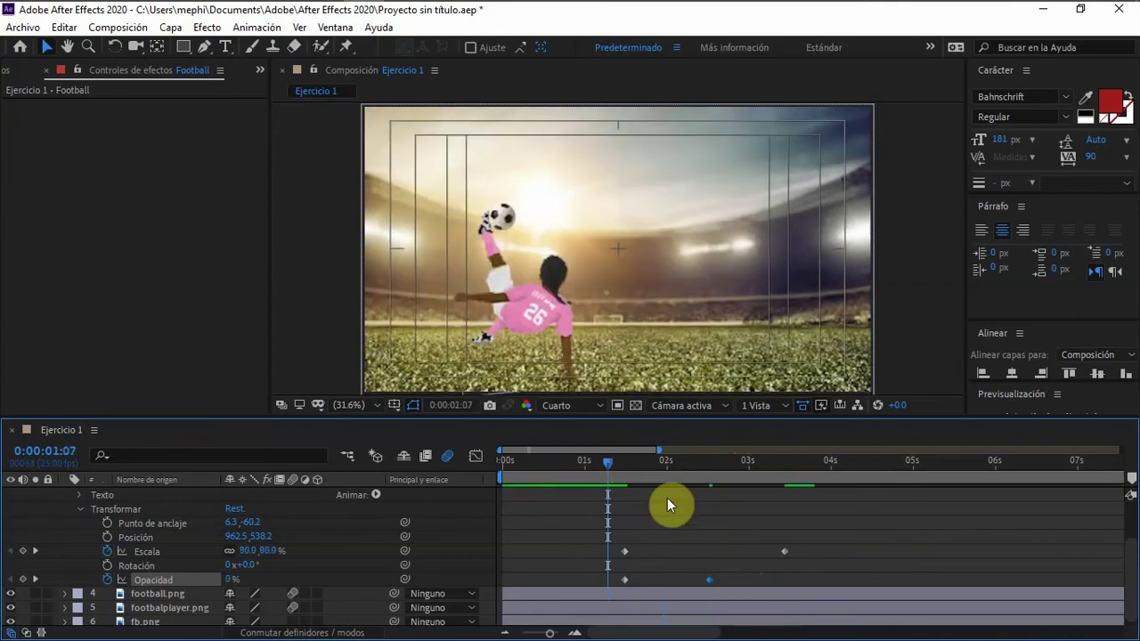
- Preview the text animation from 0:00:01:07, and move Football's last Escala keyframe to 0:00:03:24
key("space")
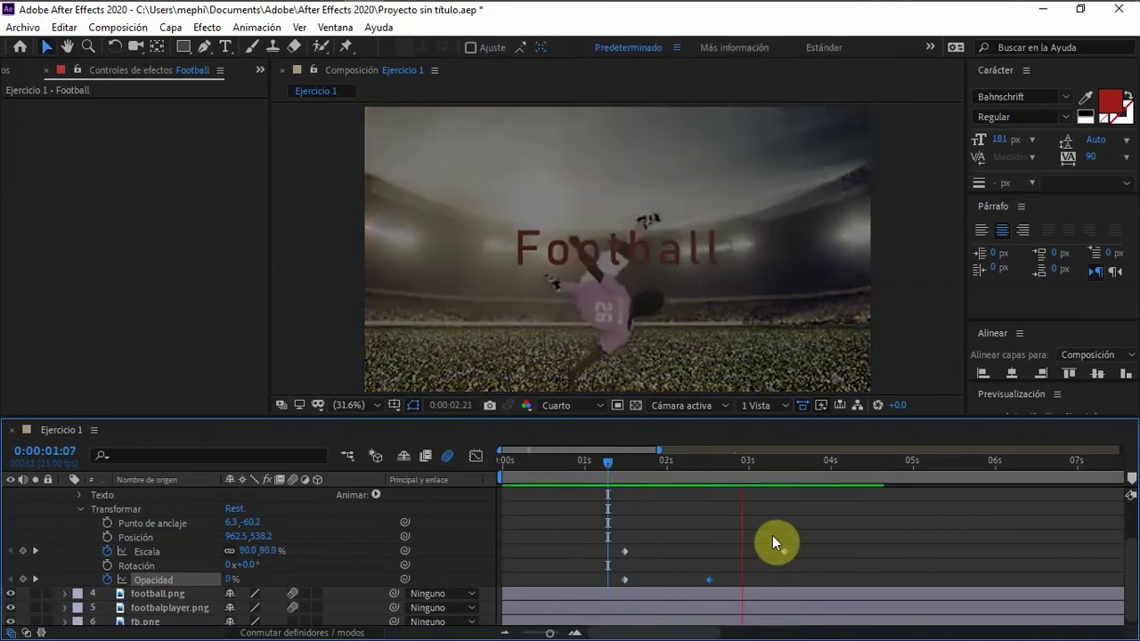
key("space")
left_click_drag(767, 462, 830, 463)
left_click_drag(784, 551, 828, 550)
scroll(769, 515, "up", 3)
scroll(770, 515, "down", 3)
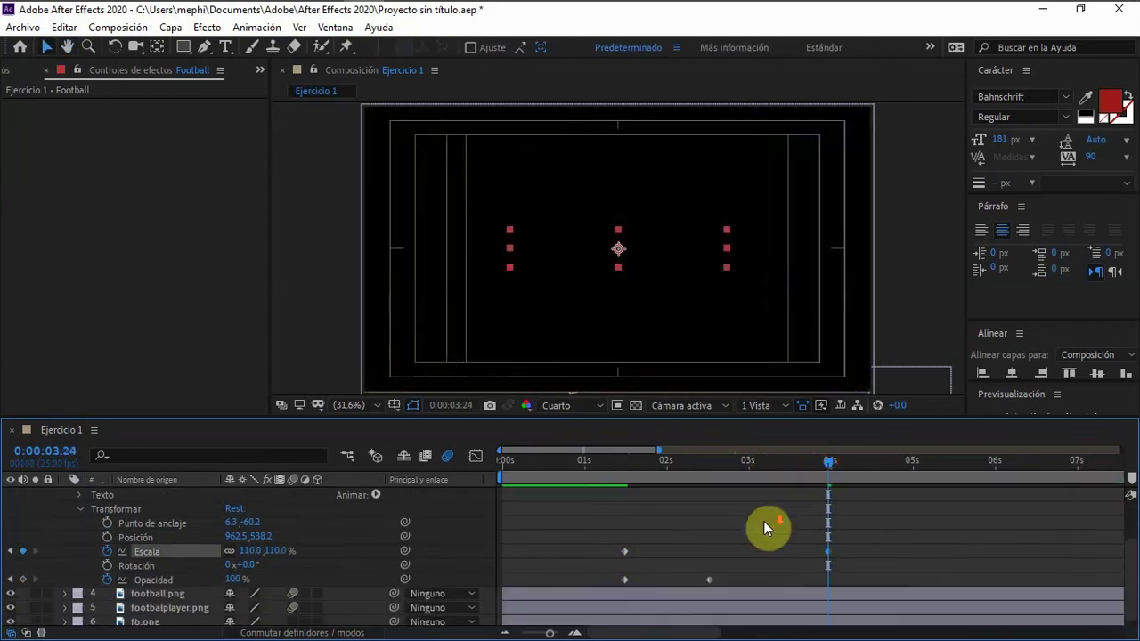
- Preview the slower text scaling from 0:00:01:11, and move the last Opacidad keyframe of Sólido Negro 1 to 0:00:04:00
left_click(620, 460)
key("space")
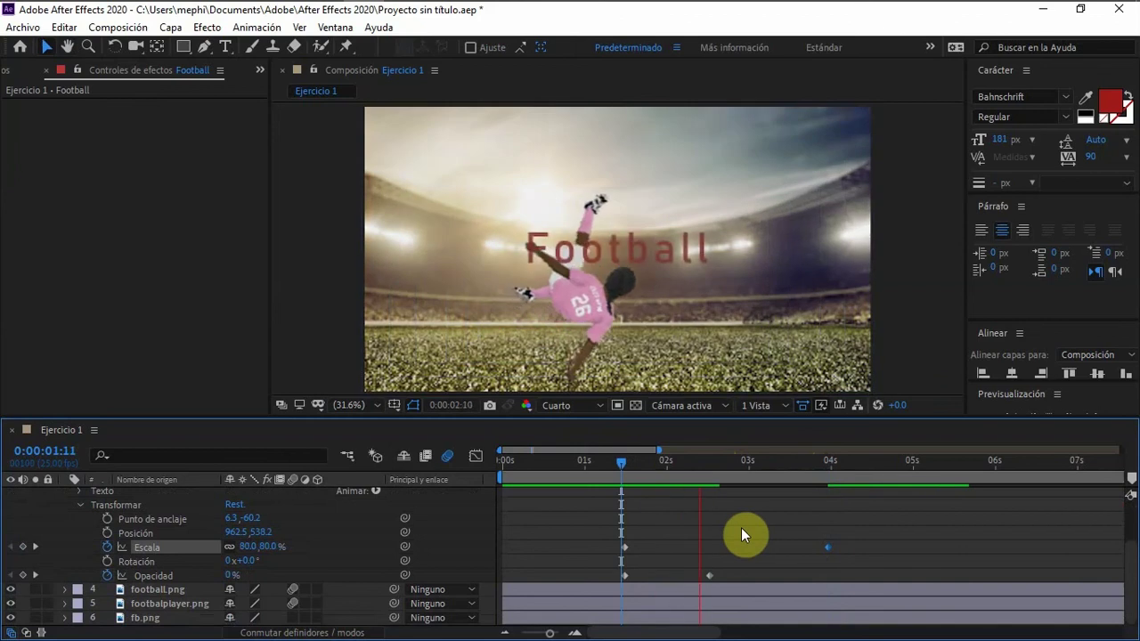
key("space")
scroll(776, 478, "up", 3)
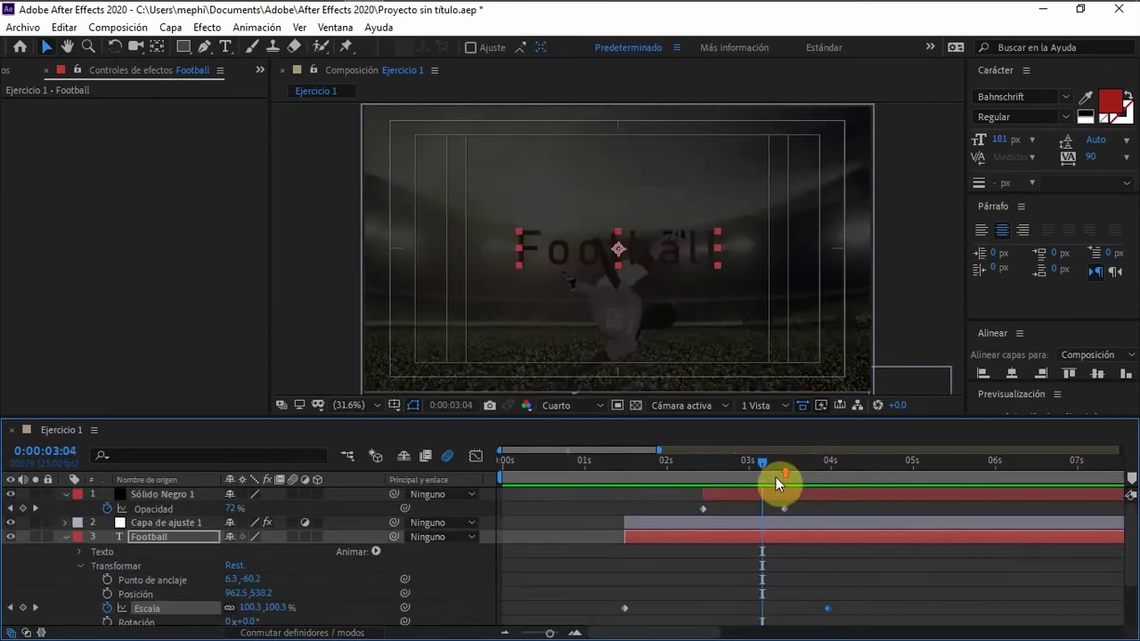
left_click_drag(784, 508, 831, 508)
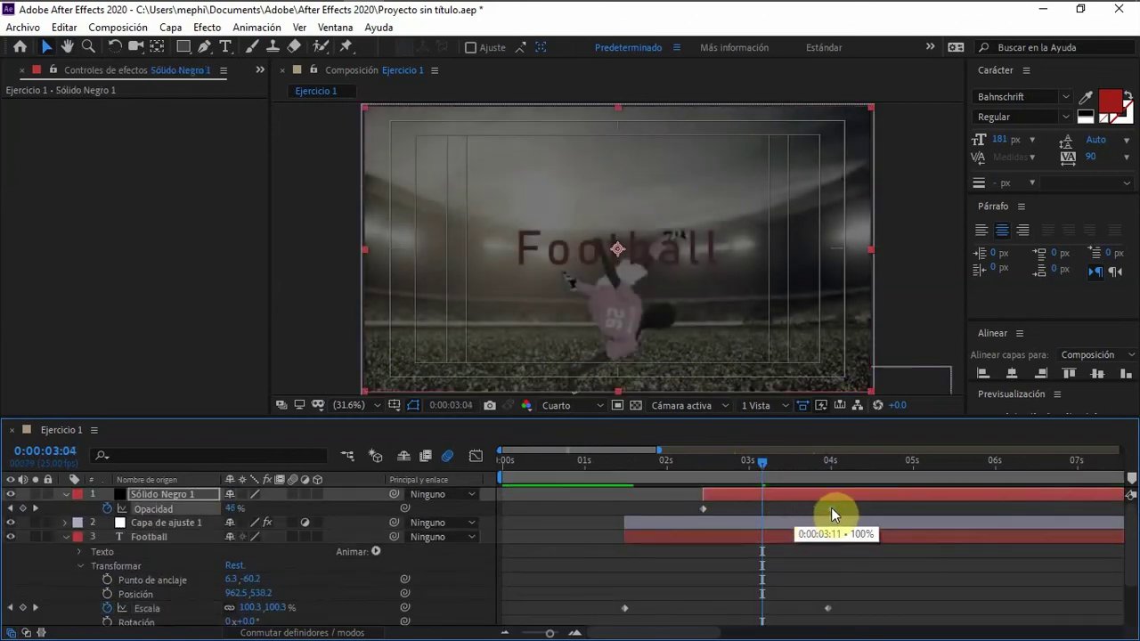
- Preview the lengthened black fade from 0:00:02:06, and place the current time at 0:00:04:00
left_click(686, 461)
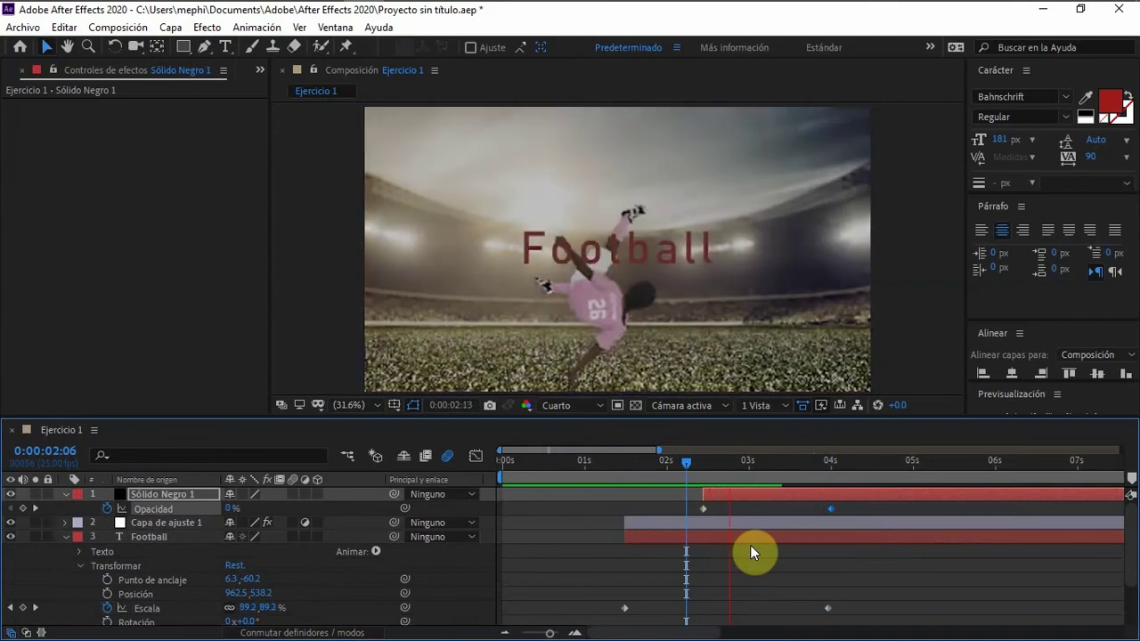
key("space")
left_click(841, 461)
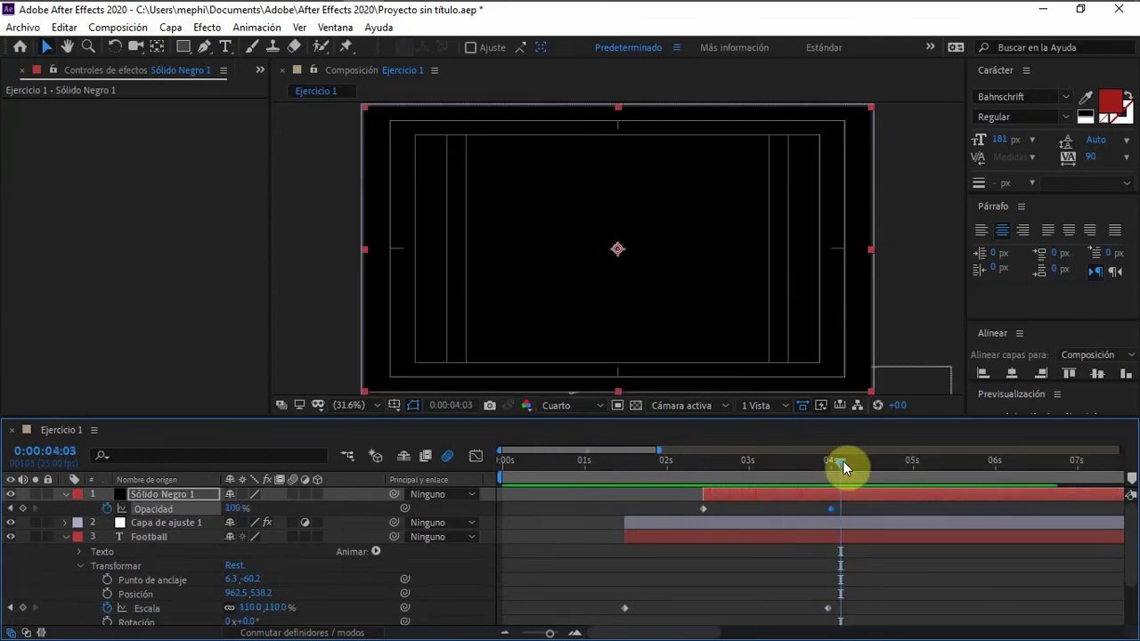
mouse_move(843, 460)
left_mouse_down()
mouse_move(794, 462)
mouse_move(833, 457)
left_mouse_up()
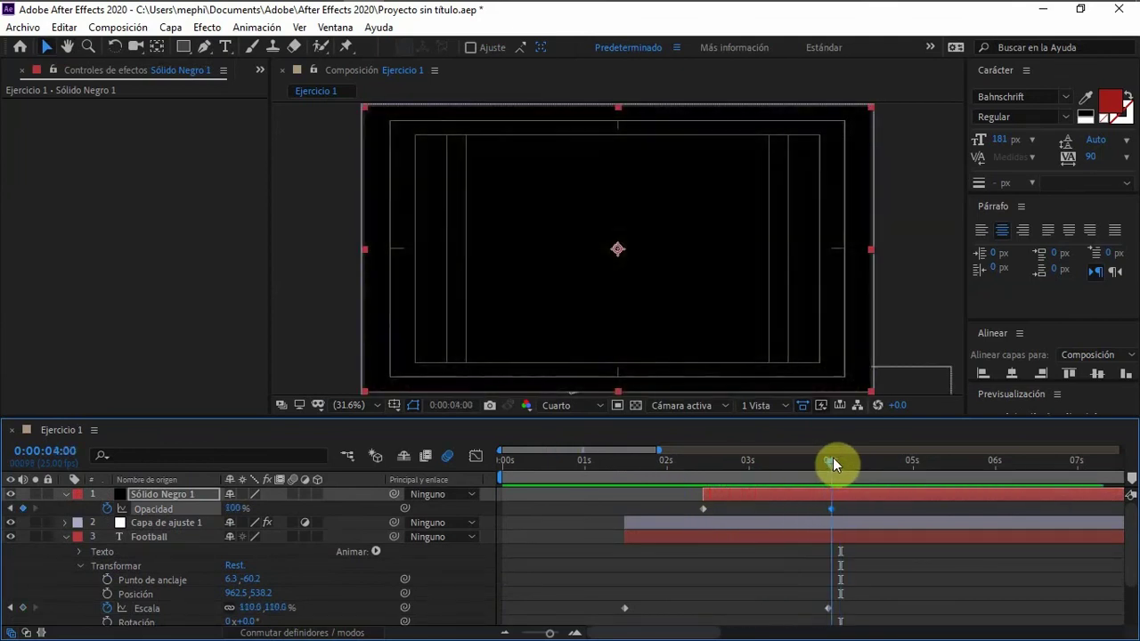
- Move the last Rotación keyframe of footbalplayer.png to 0:00:04:00, and preview the slower rotation from 0:00:01:19
scroll(804, 499, "down", 2)
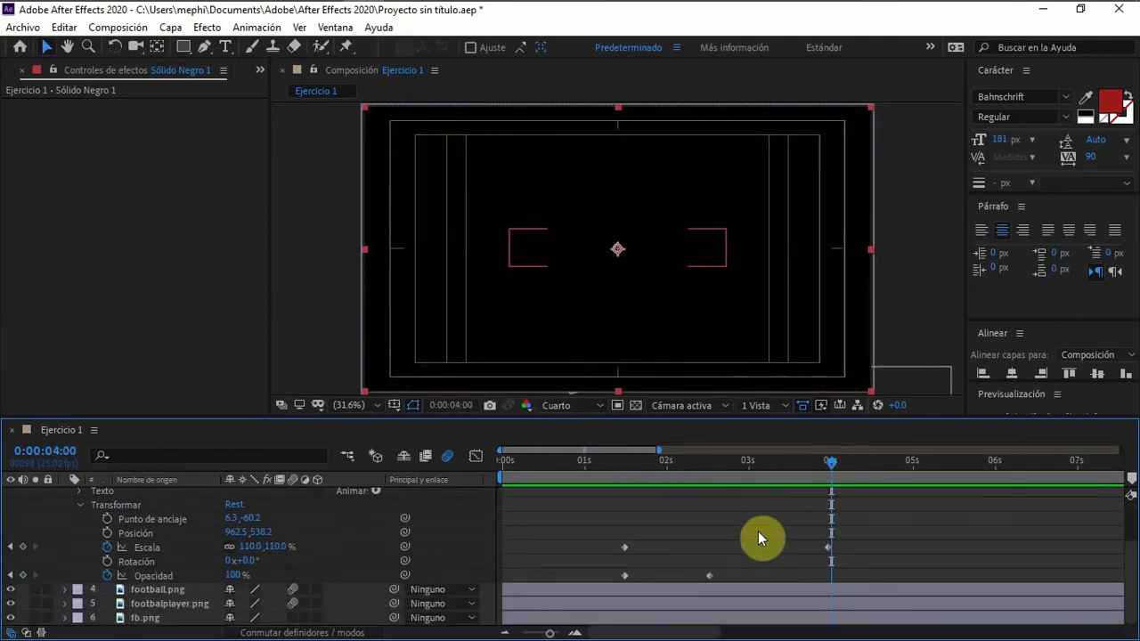
scroll(60, 552, "up", 3)
left_click(64, 538)
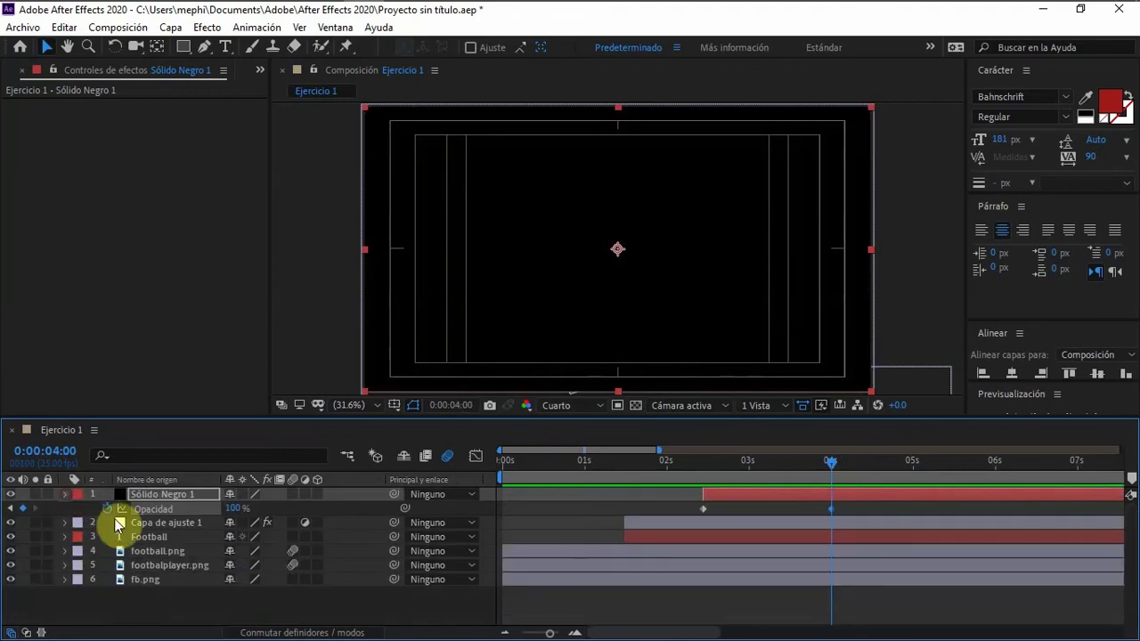
left_click(65, 564)
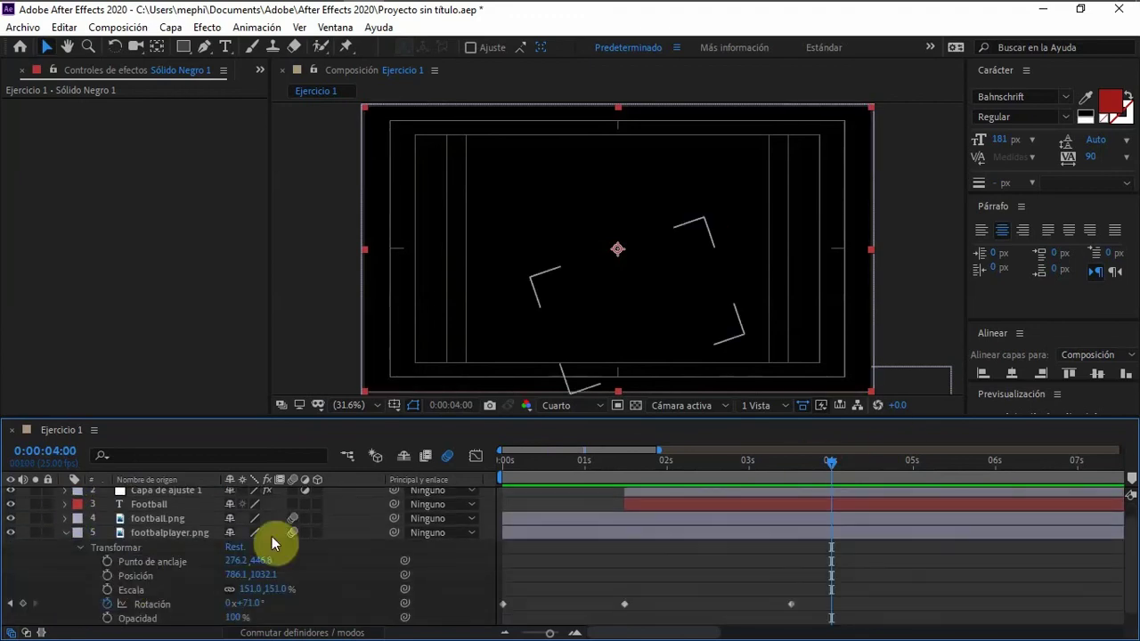
left_click_drag(791, 604, 829, 606)
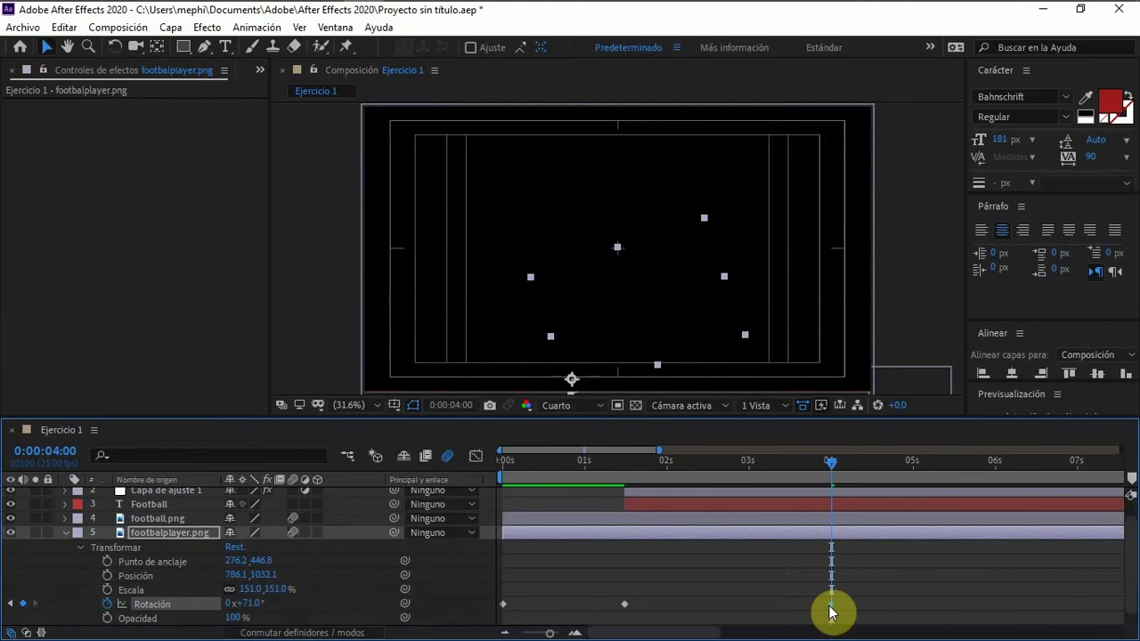
left_click(647, 463)
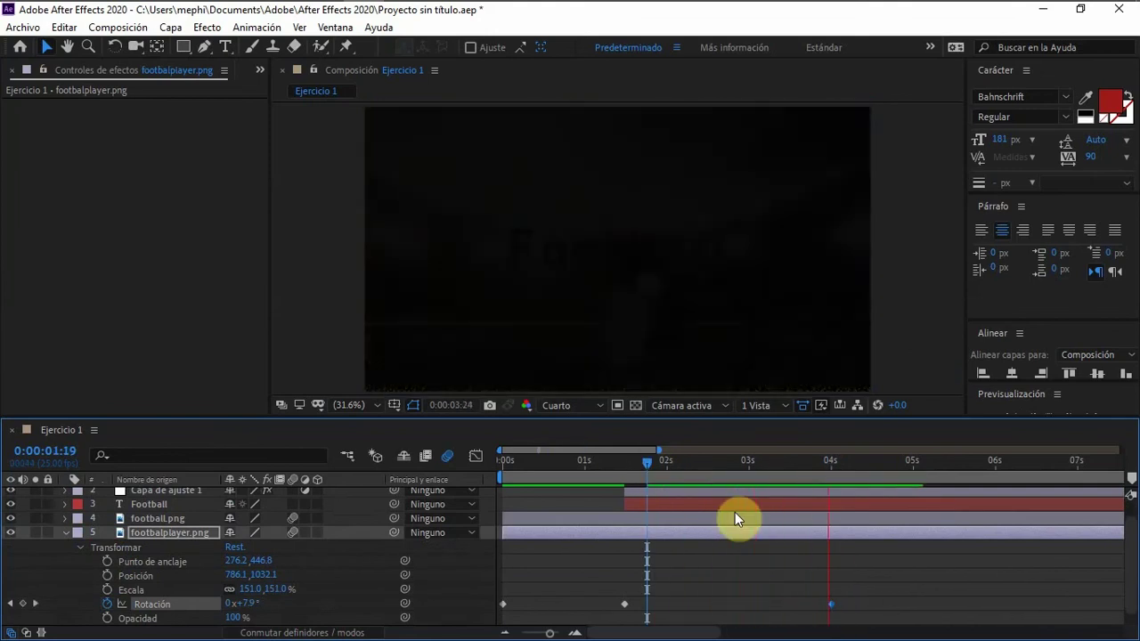
key("space")
- Collapse the footbalplayer.png properties and shorten the work area to end at about 0:00:04:07
left_click(66, 533)
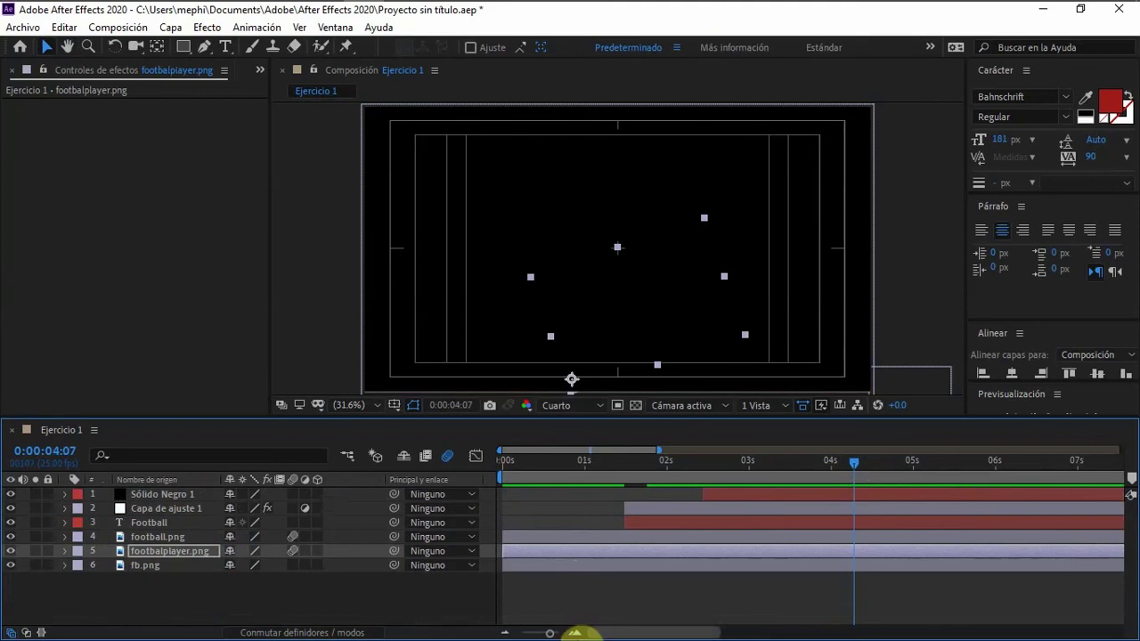
left_click_drag(550, 633, 522, 633)
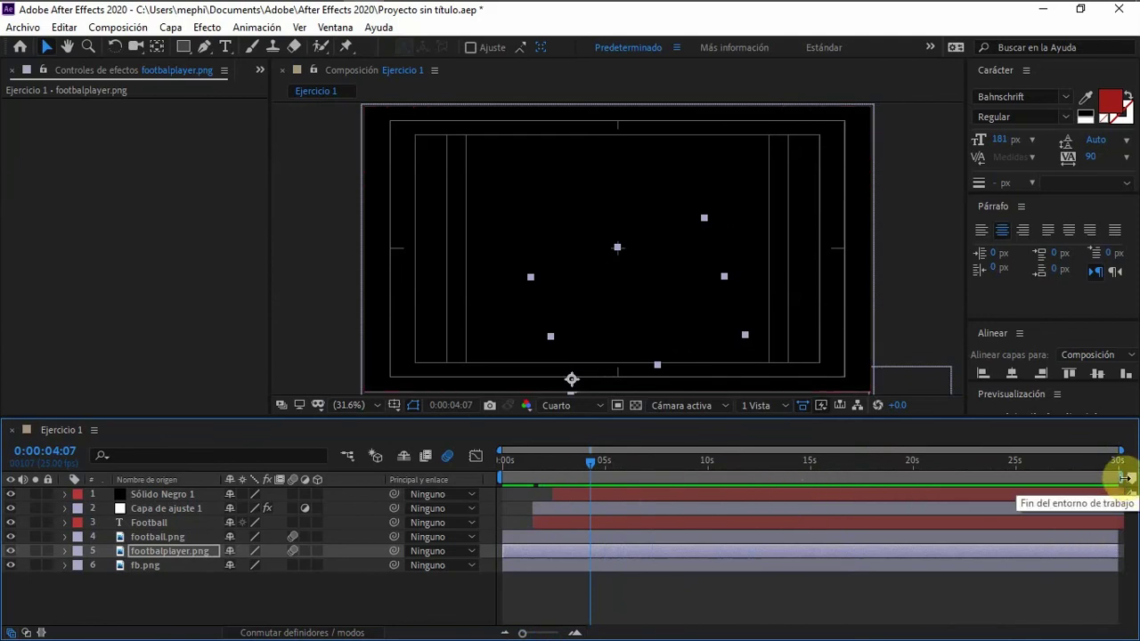
left_click_drag(1124, 478, 597, 499)
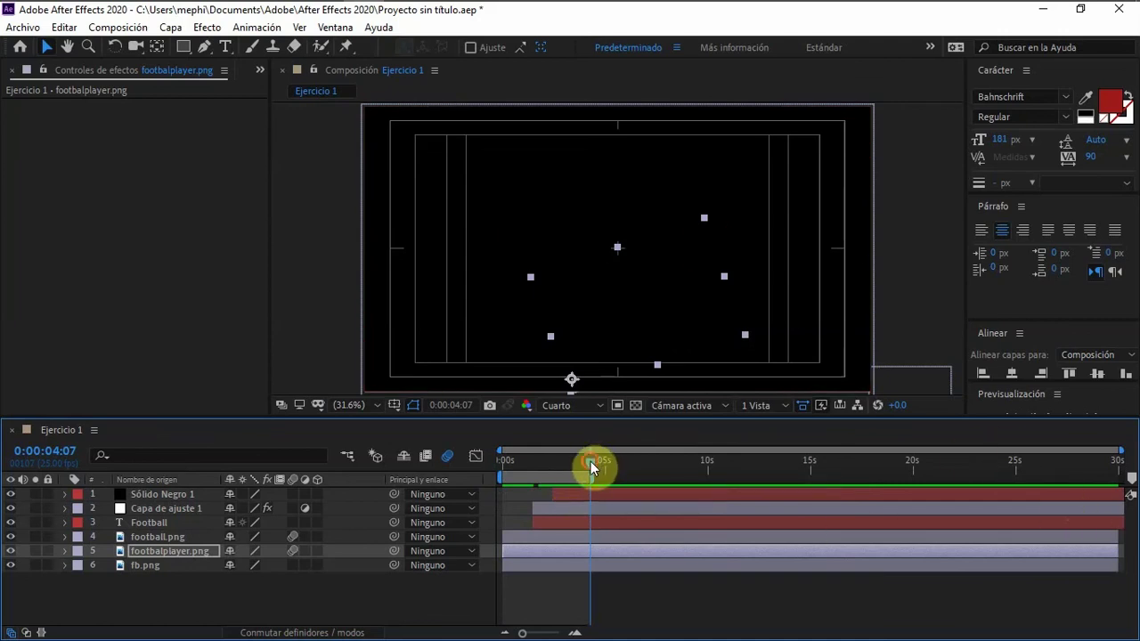
- Preview the whole shortened composition from 0:00:00:00 through the closing fade
key("Home")
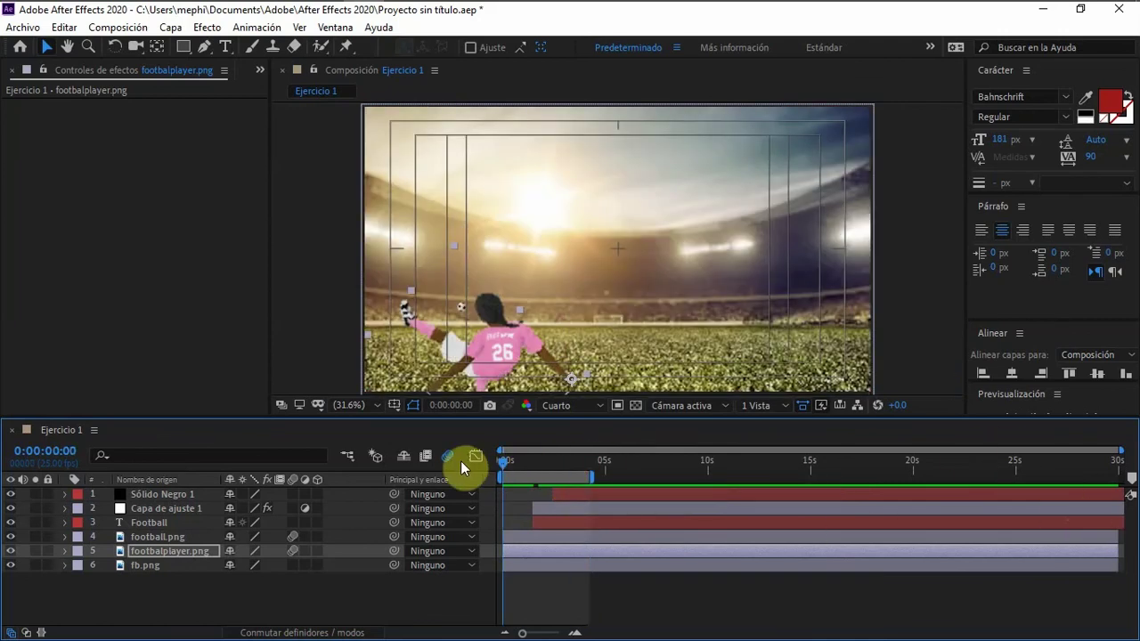
key("space")
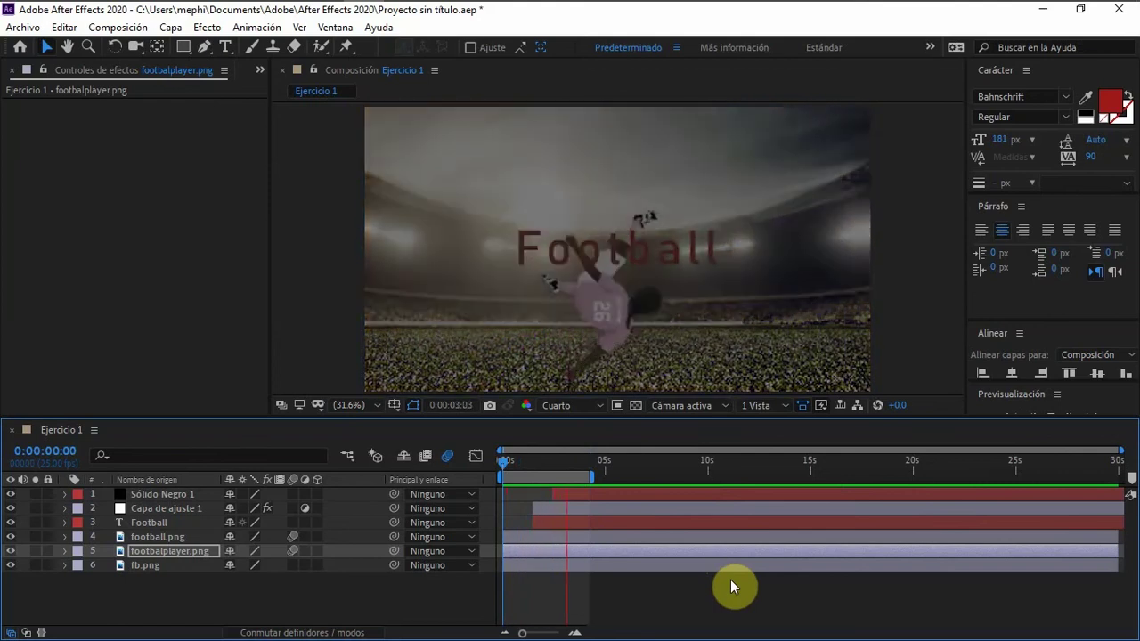
key("space")
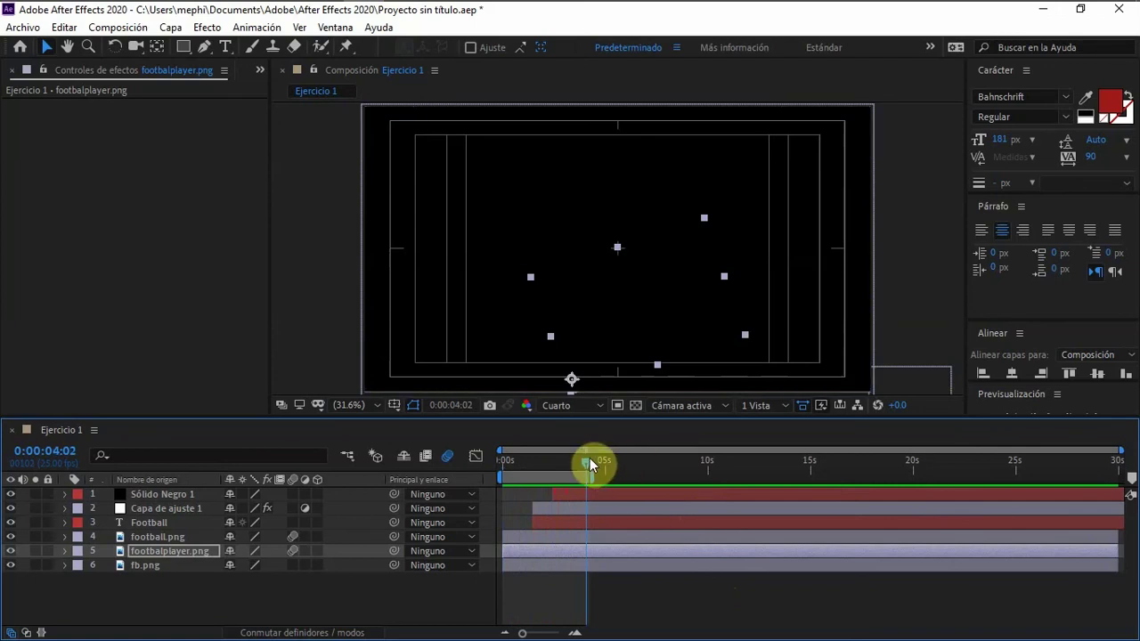
- Shift the Sólido Negro 1 layer so it starts at 0:00:02:16, and replay the closing fade from 0:00:01:13
left_click_drag(589, 458, 556, 461)
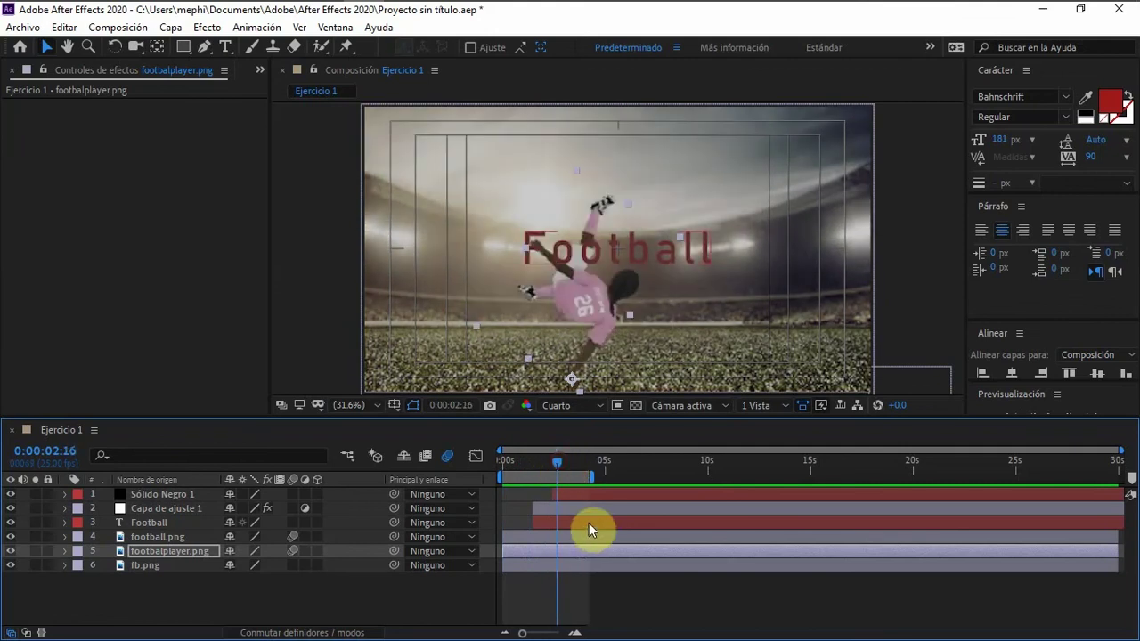
left_click(563, 496)
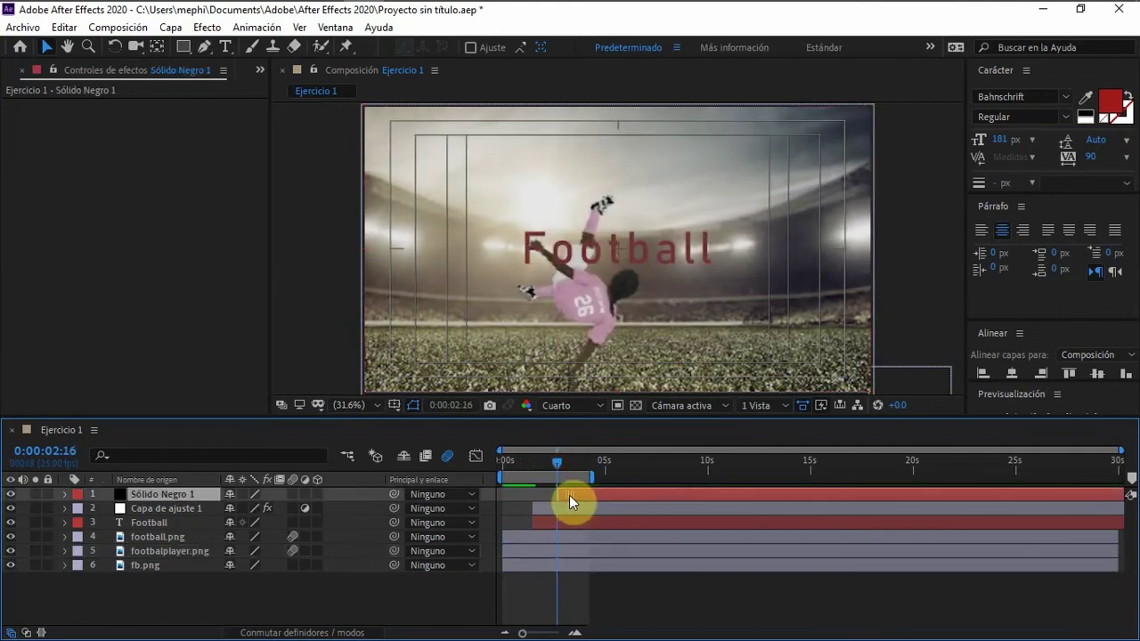
left_click_drag(556, 461, 534, 462)
key("space")
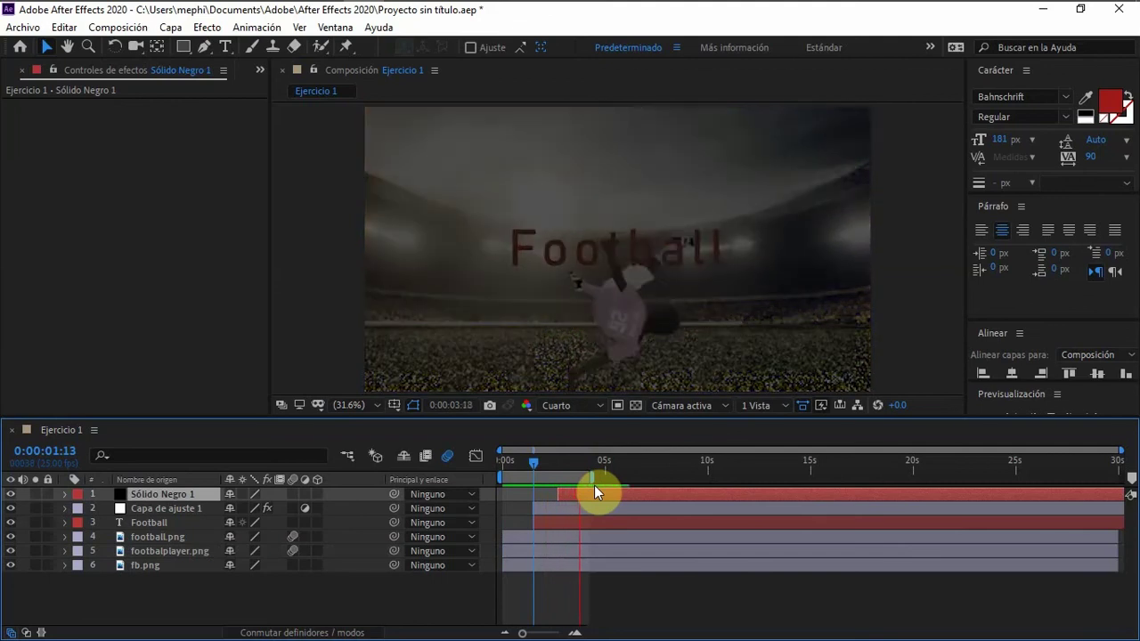
key("space")
key("space")
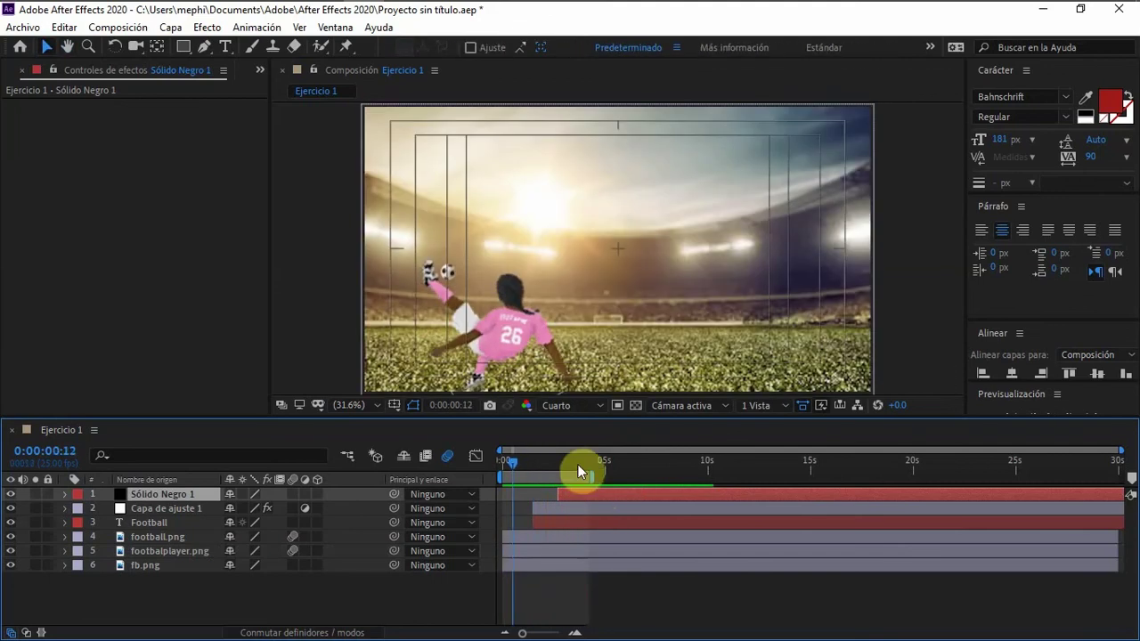
left_click_drag(583, 480, 591, 480)
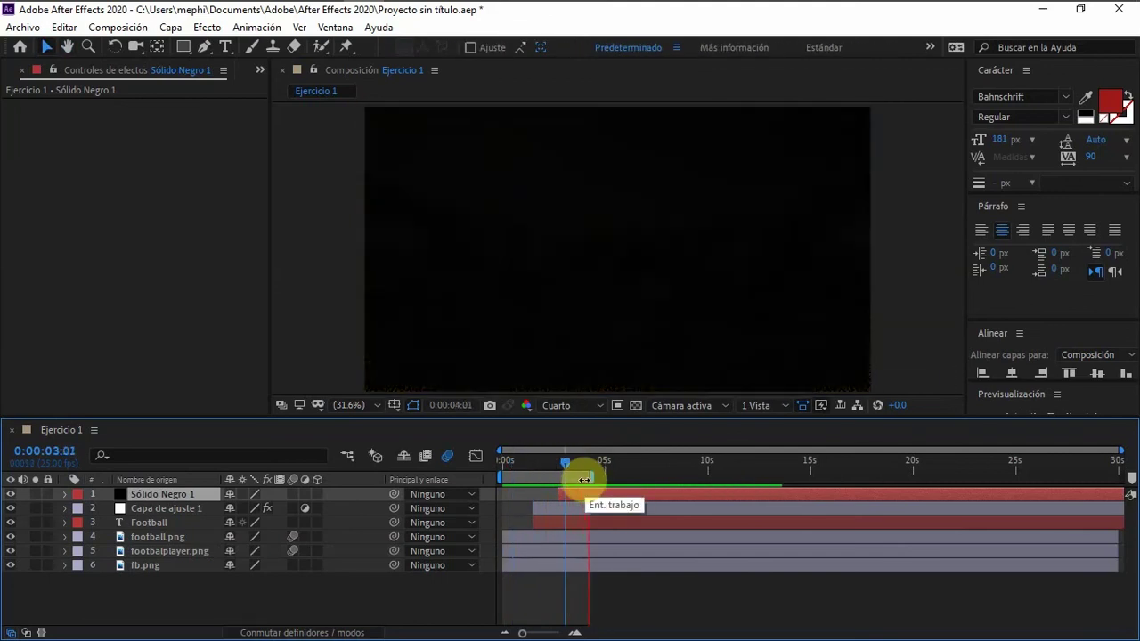
key("space")
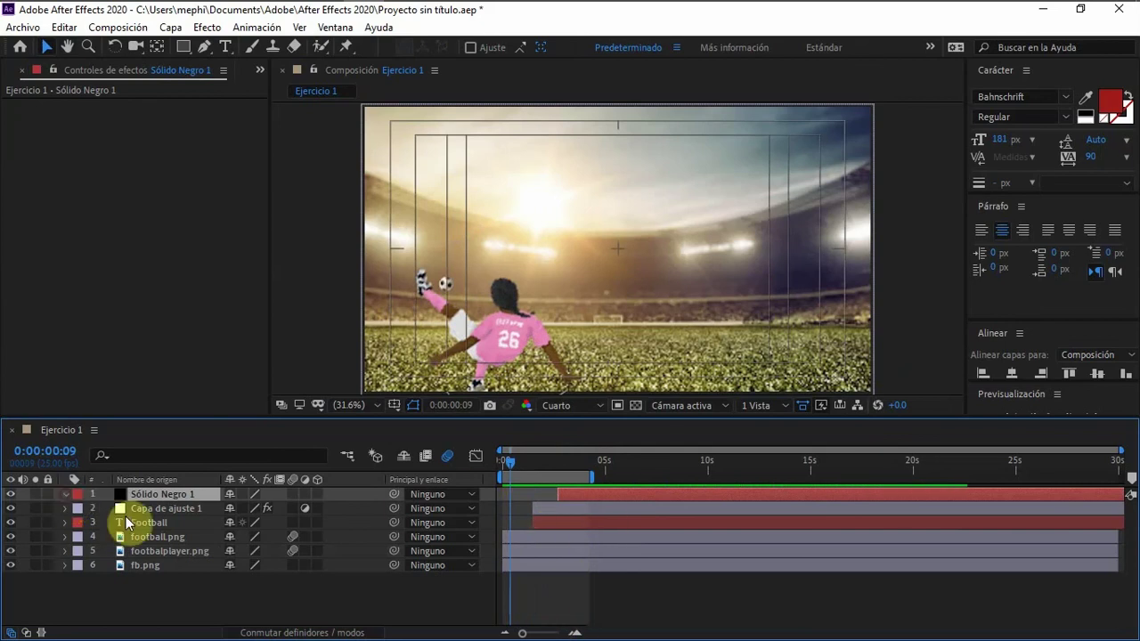
- Expand the Sólido Negro 1 transform properties and move its last Opacidad keyframe to 0:00:04:02
left_click(64, 494)
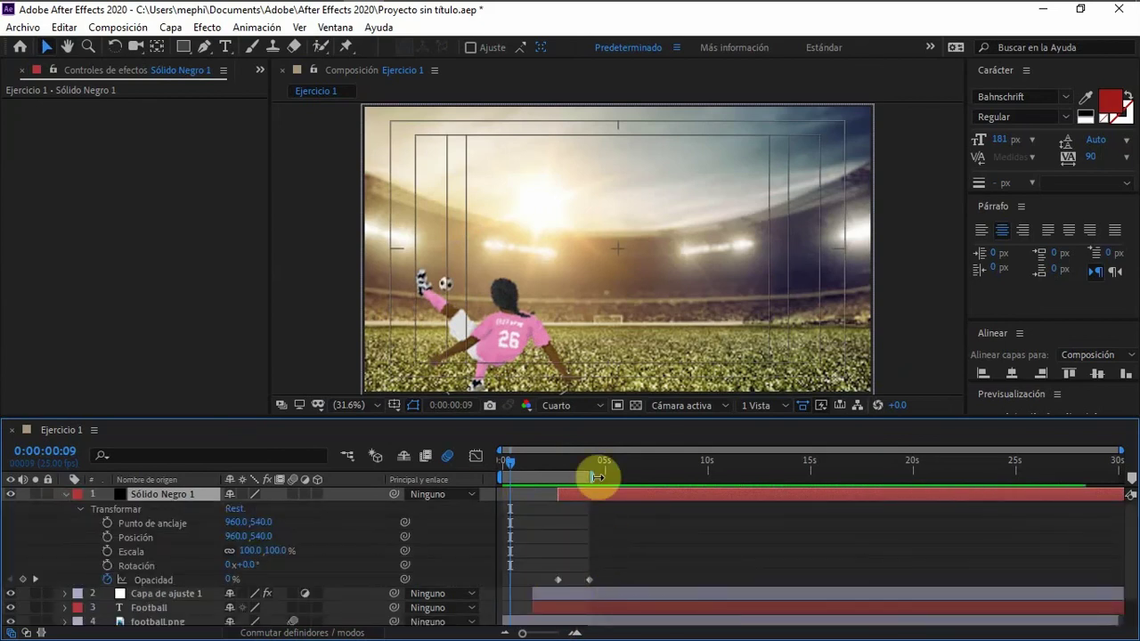
left_click_drag(512, 462, 589, 462)
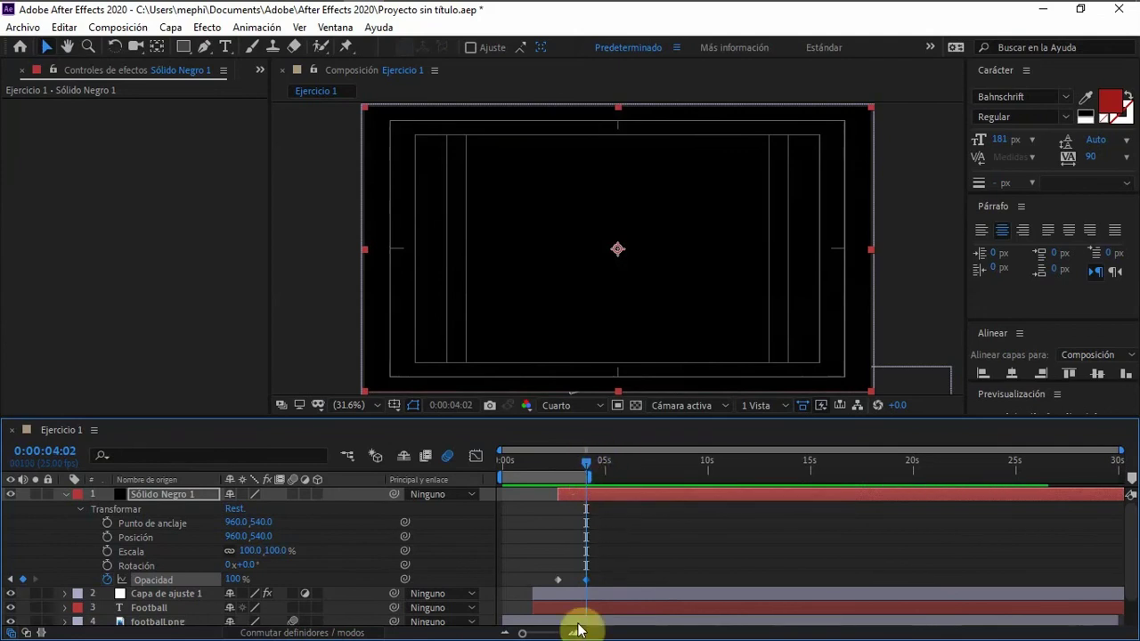
mouse_move(585, 582)
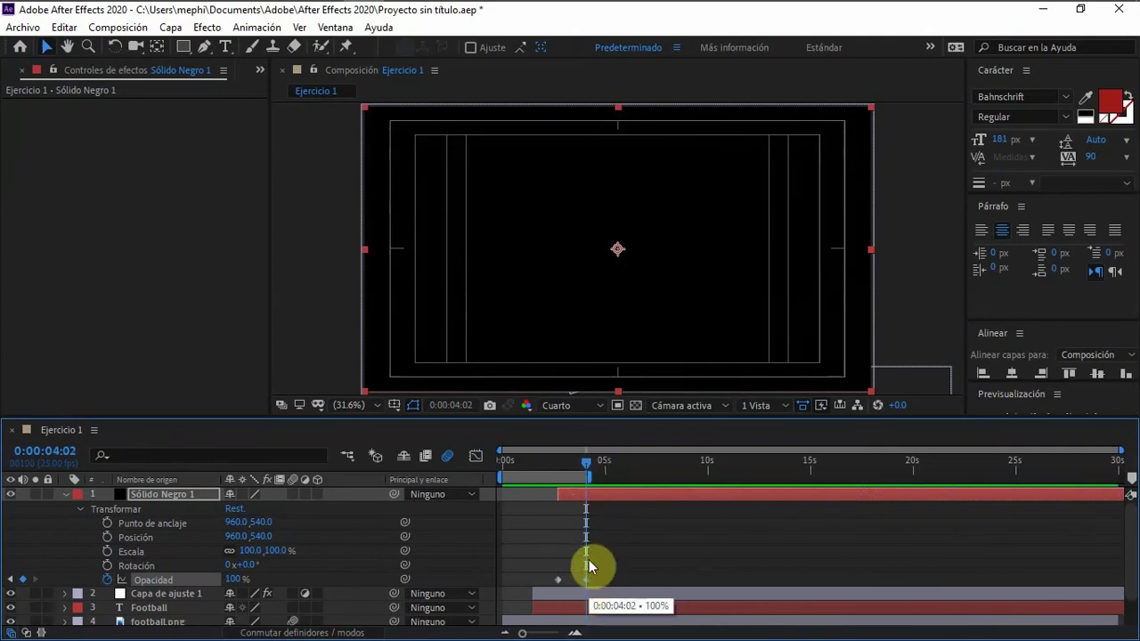
- Adjust the work area so it ends at 0:00:04:02, matching the black solid's last Opacidad keyframe
mouse_move(591, 464)
left_mouse_down()
mouse_move(612, 463)
mouse_move(598, 479)
left_mouse_up()
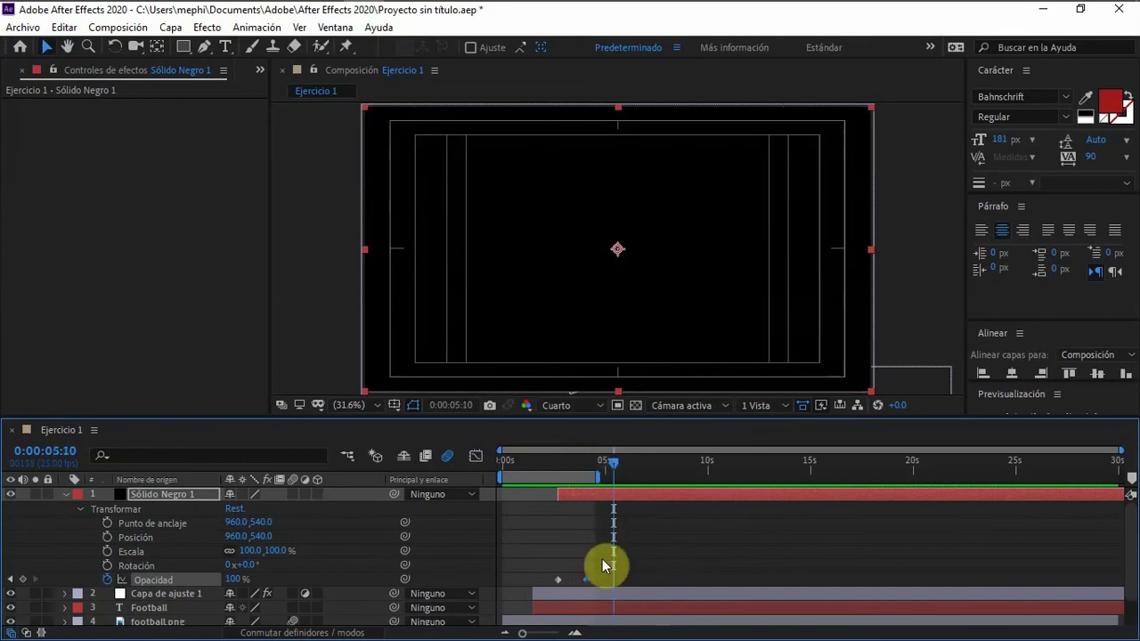
left_click_drag(611, 464, 590, 472)
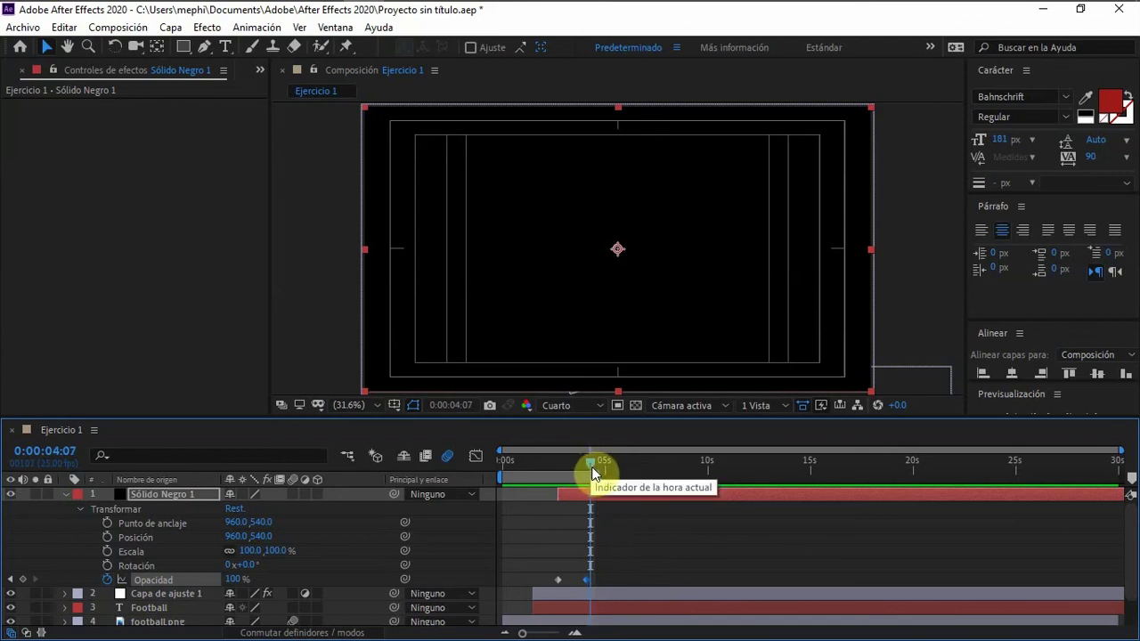
left_click_drag(590, 468, 588, 462)
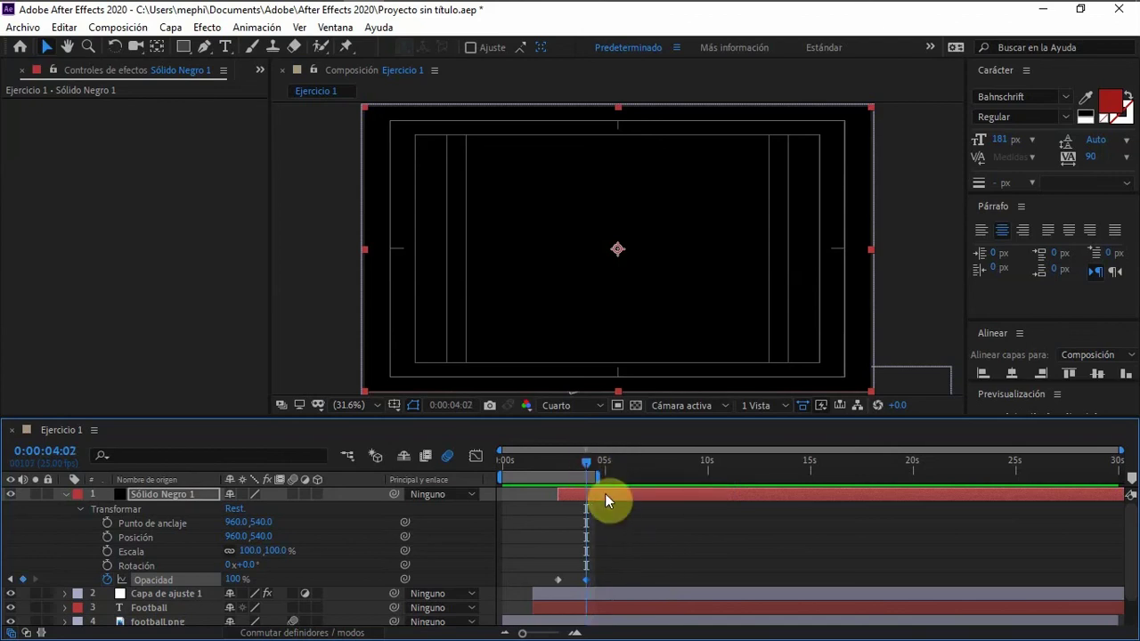
key("n")
scroll(550, 504, "down", 2)
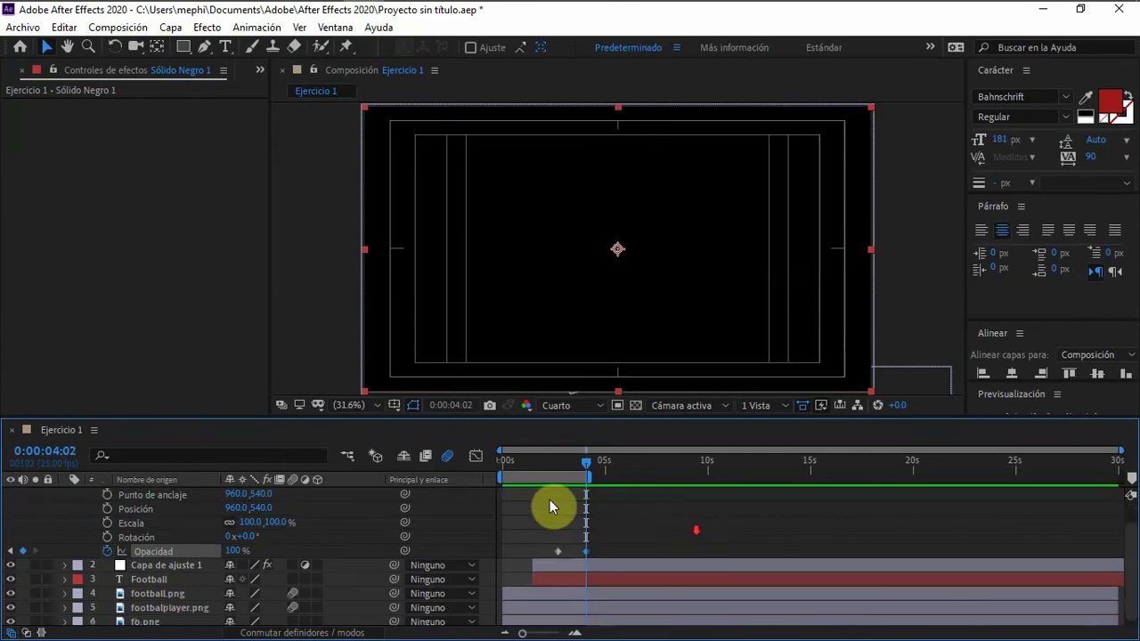
- Return the playhead to 0:00:00:00, show the project items and open the file import dialog at the Sonidos folder
left_click(506, 464)
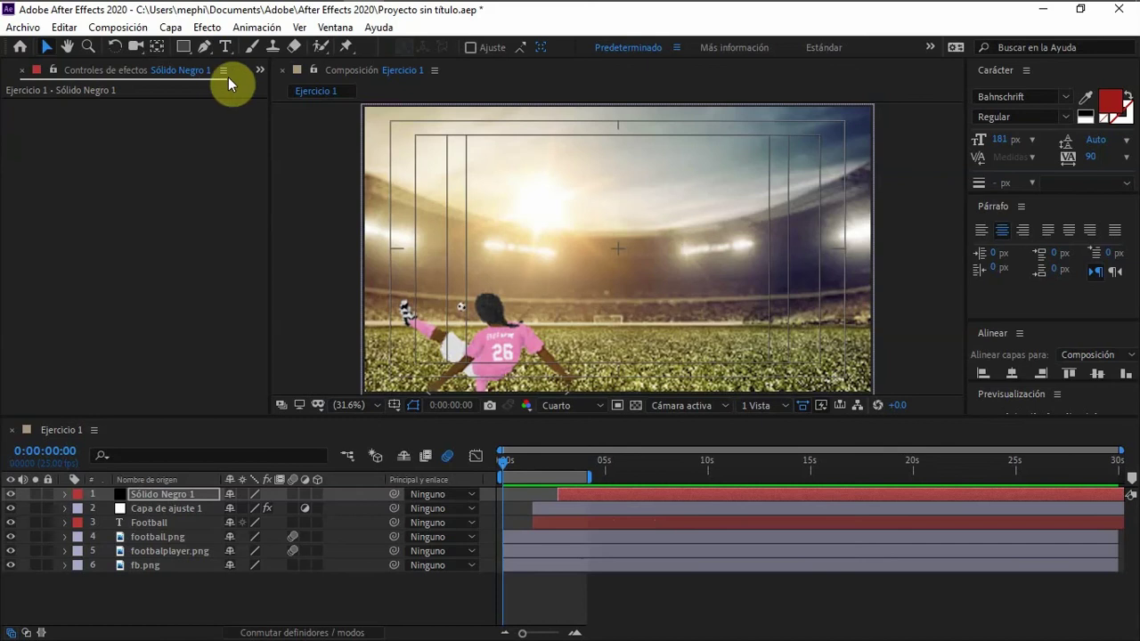
left_click(258, 70)
left_click(309, 90)
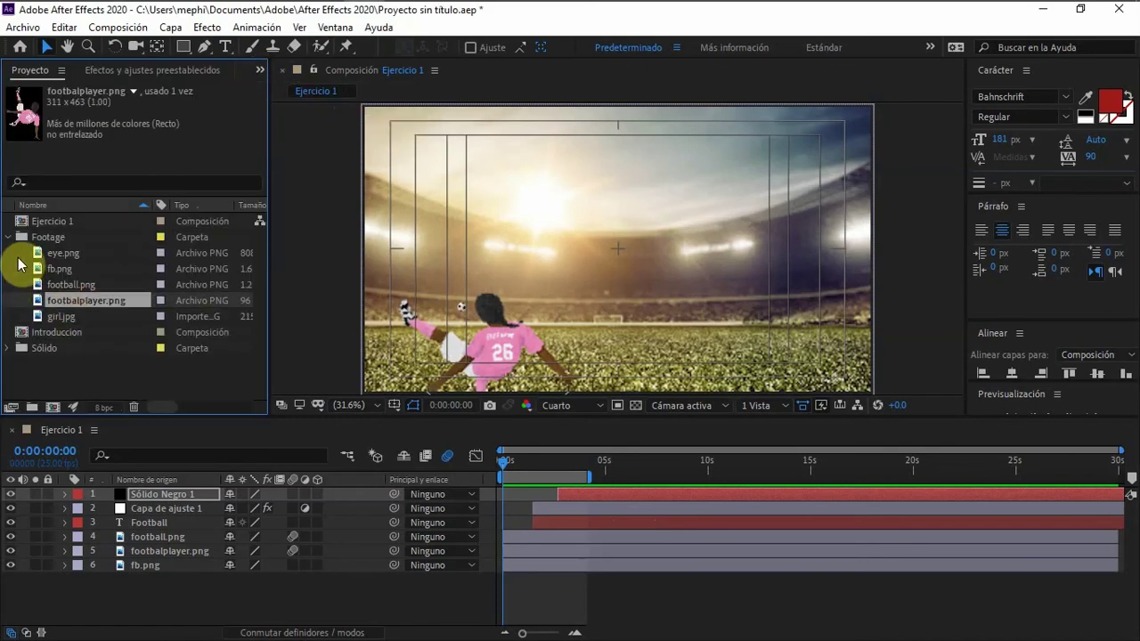
right_click(53, 366)
left_click(30, 369)
double_click(29, 369)
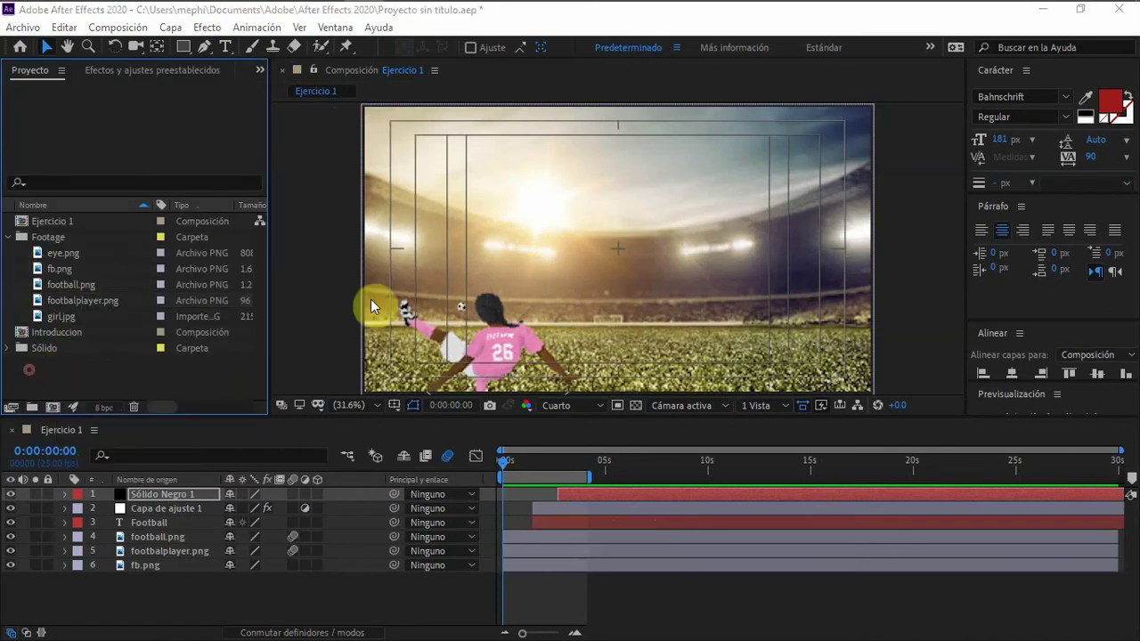
double_click(209, 194)
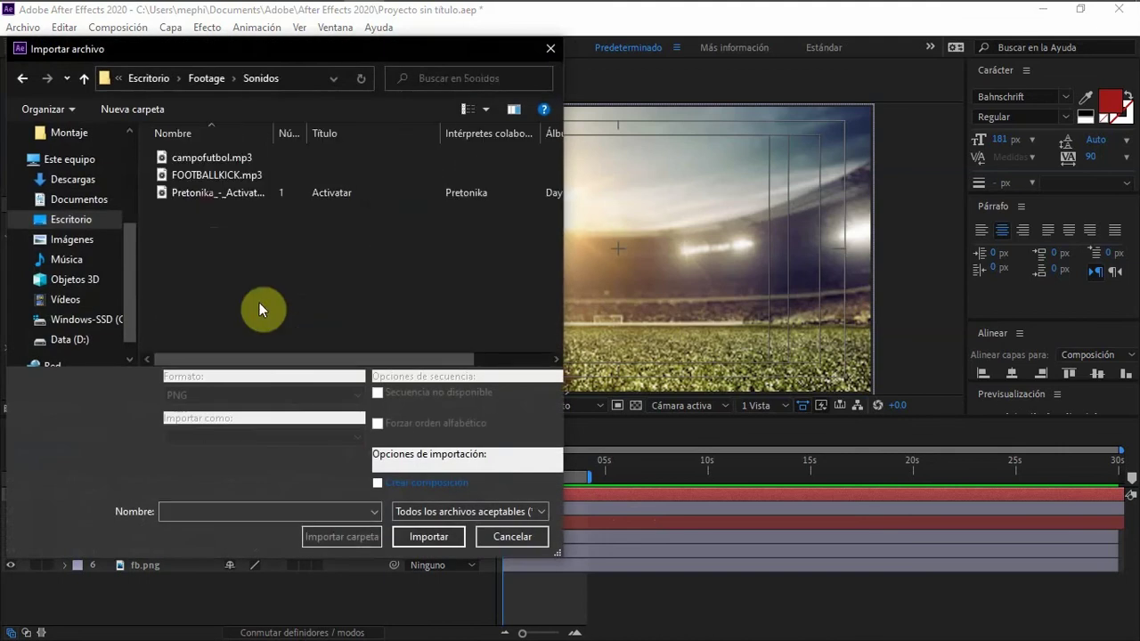
- Import the sound files campofutbol.mp3 and FOOTBALLKICK.mp3 into the project
left_click_drag(275, 133, 365, 132)
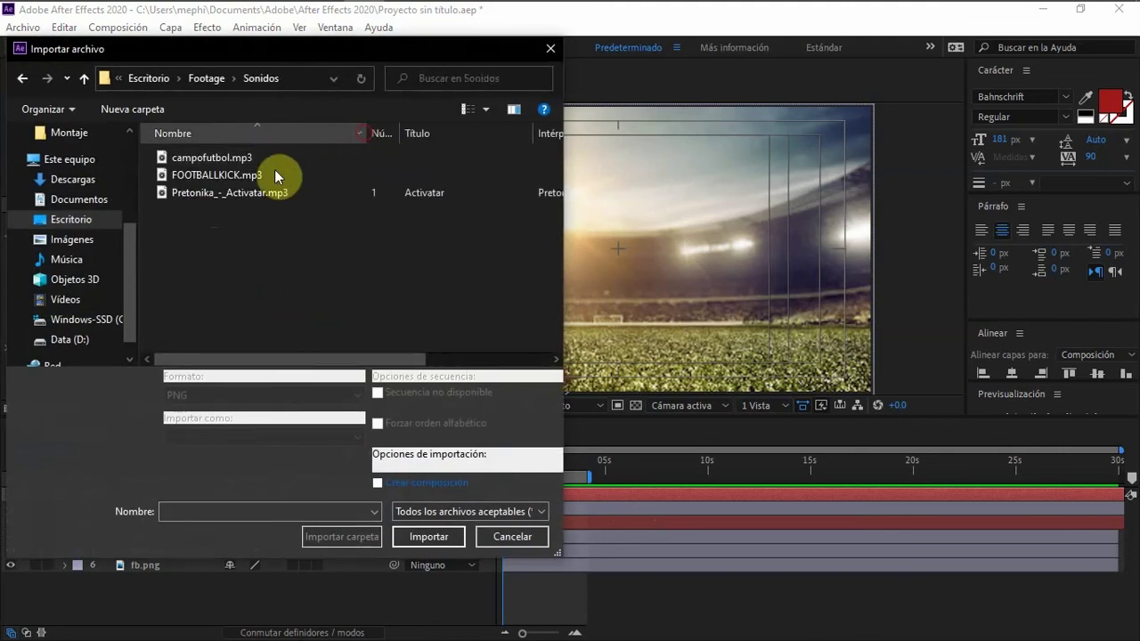
left_click(233, 159)
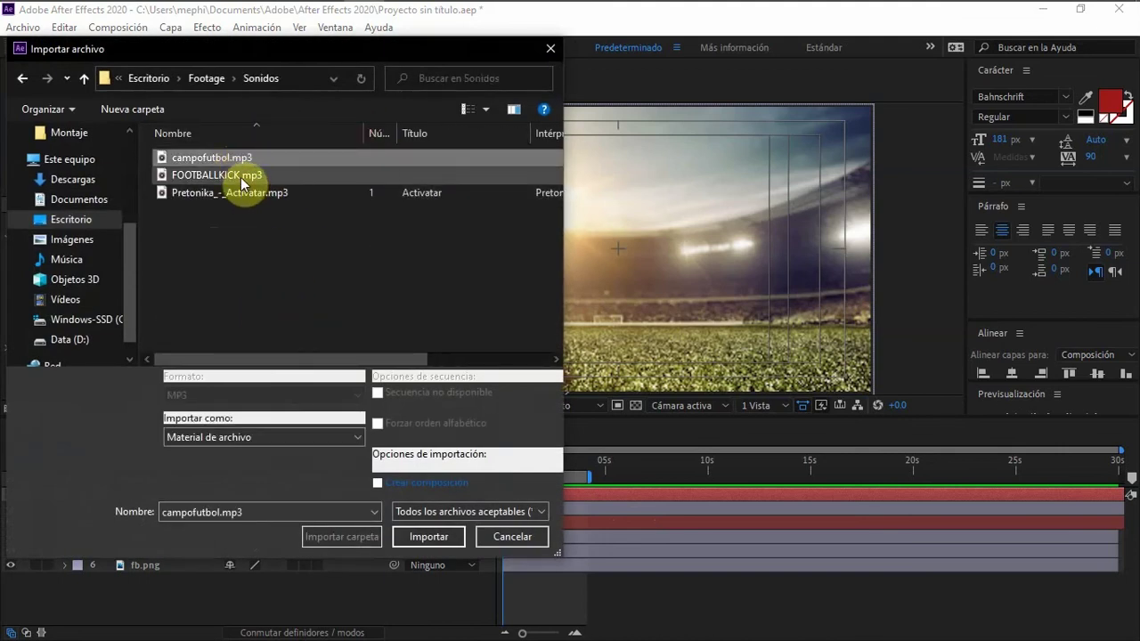
left_click(236, 174, "ctrl")
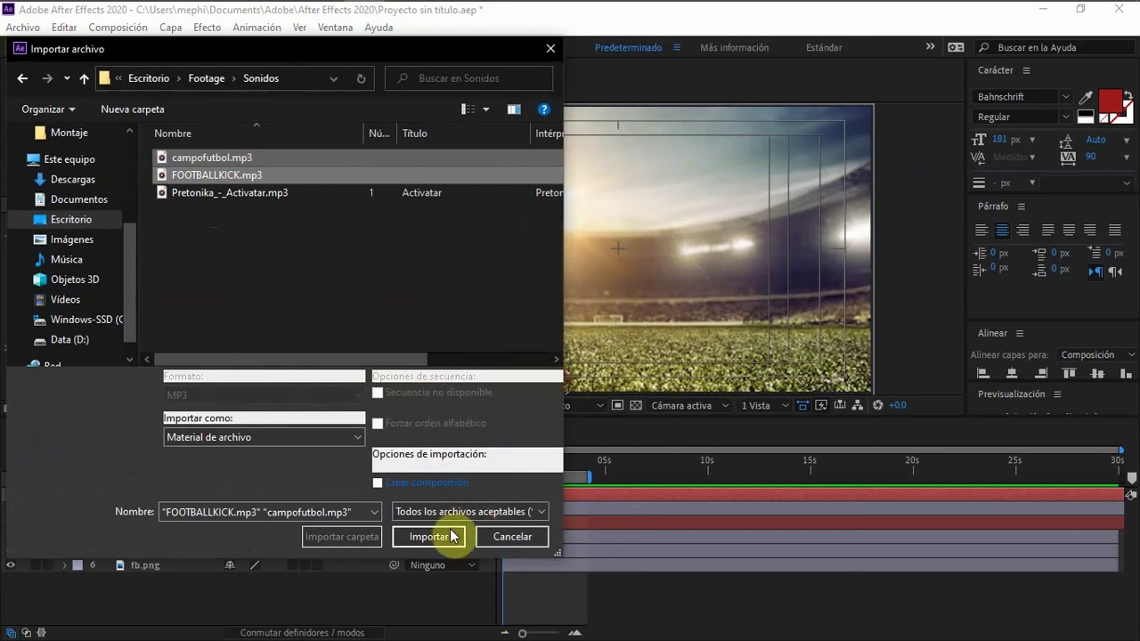
left_click(432, 538)
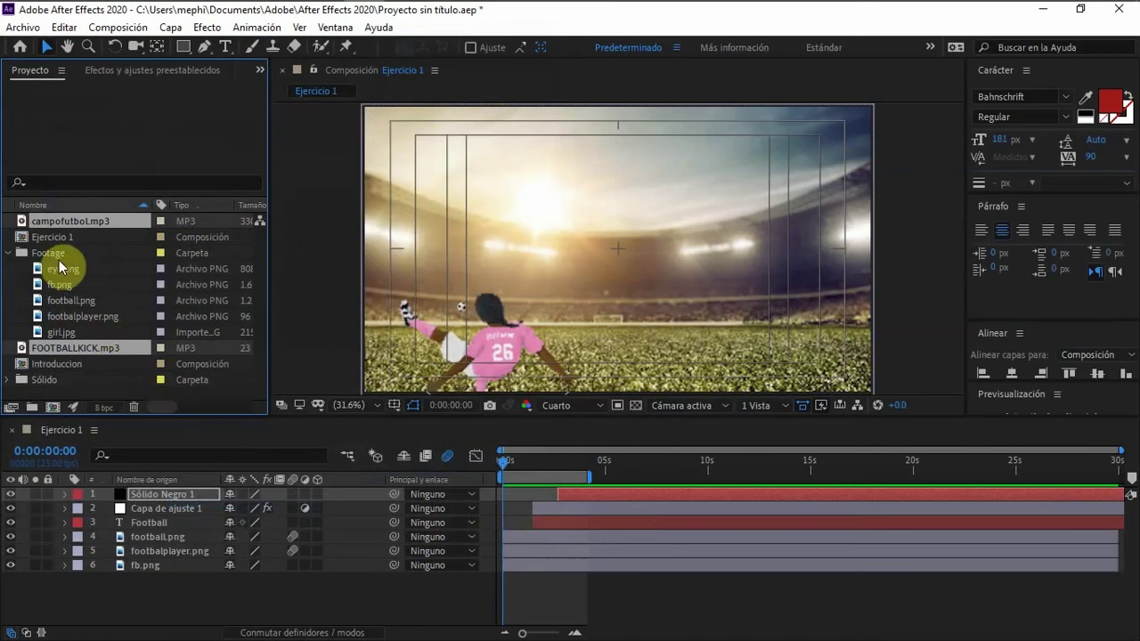
- Move the two imported MP3 files into the project's Footage folder
left_click_drag(79, 220, 54, 250)
left_click(85, 236)
left_click(69, 222)
- Add campofutbol.mp3 to Ejercicio 1 as the bottom layer starting at 0:00:00:00, and preview it with the animation
left_click_drag(69, 345, 560, 595)
left_click(85, 253)
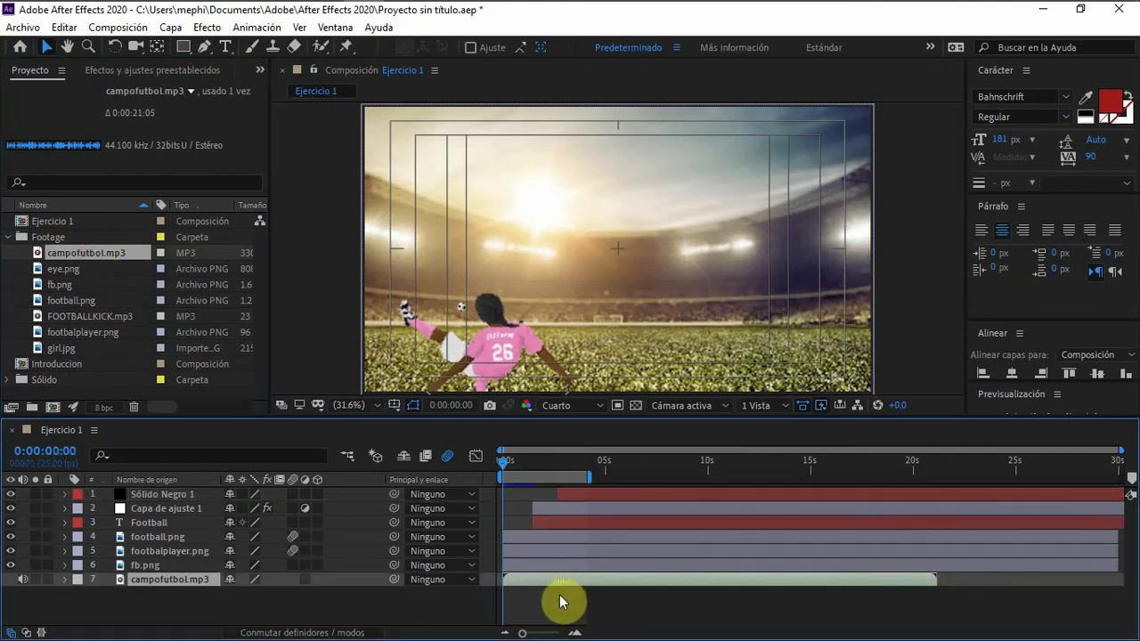
key("space")
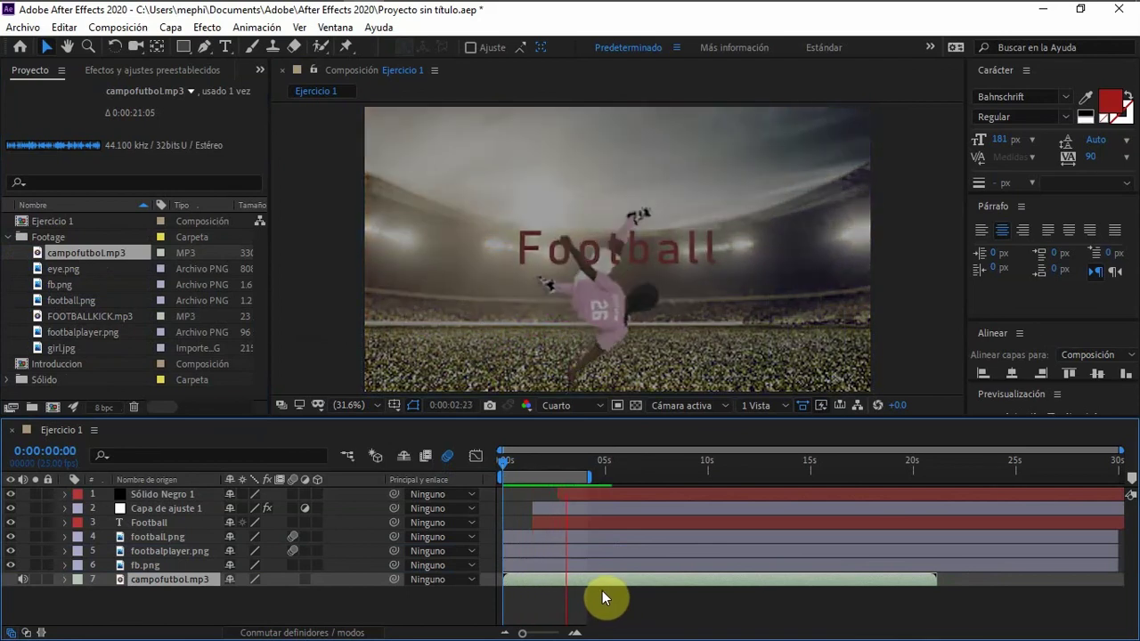
- Add FOOTBALLKICK.mp3 above the campofutbol.mp3 layer, starting at 0:00:02:05, and preview the kick sound
left_click_drag(521, 467, 548, 465)
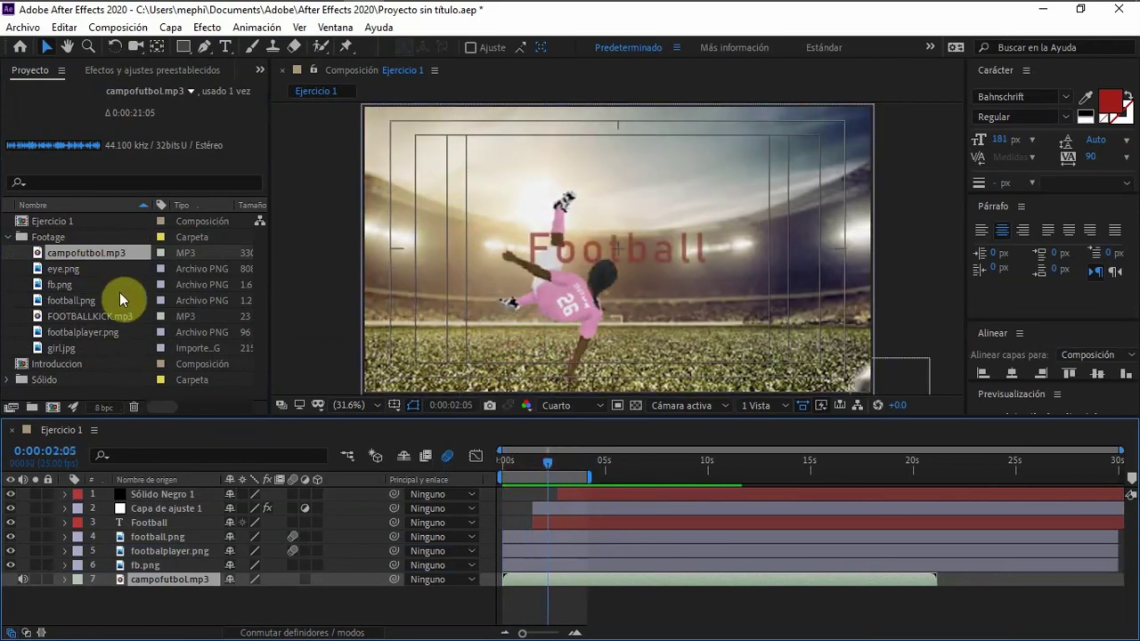
left_click_drag(79, 323, 558, 581)
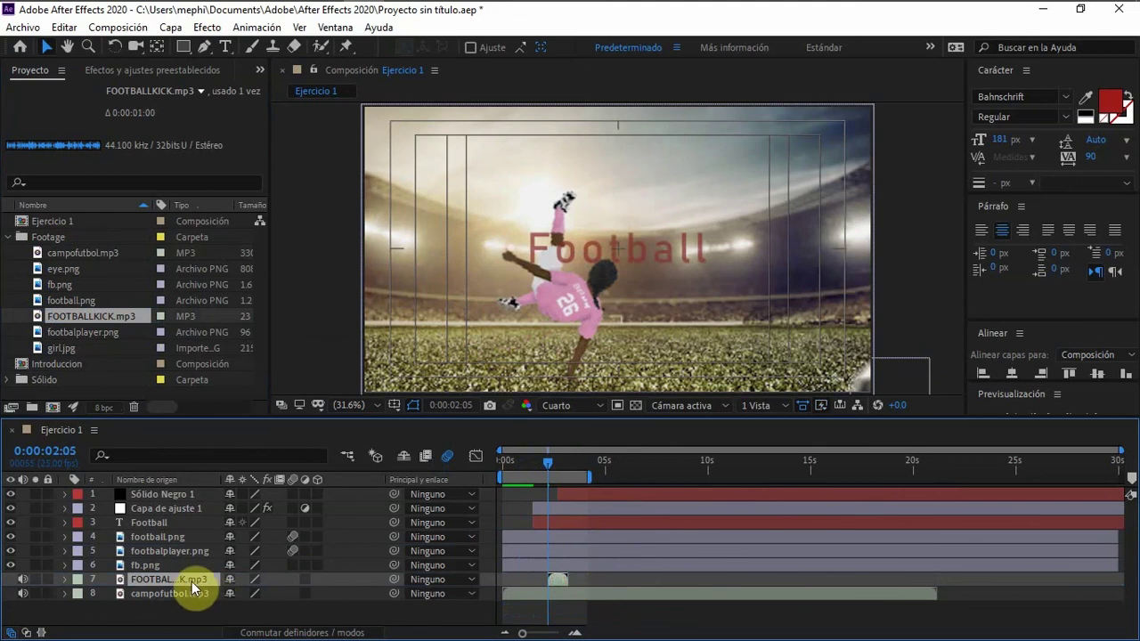
key("space")
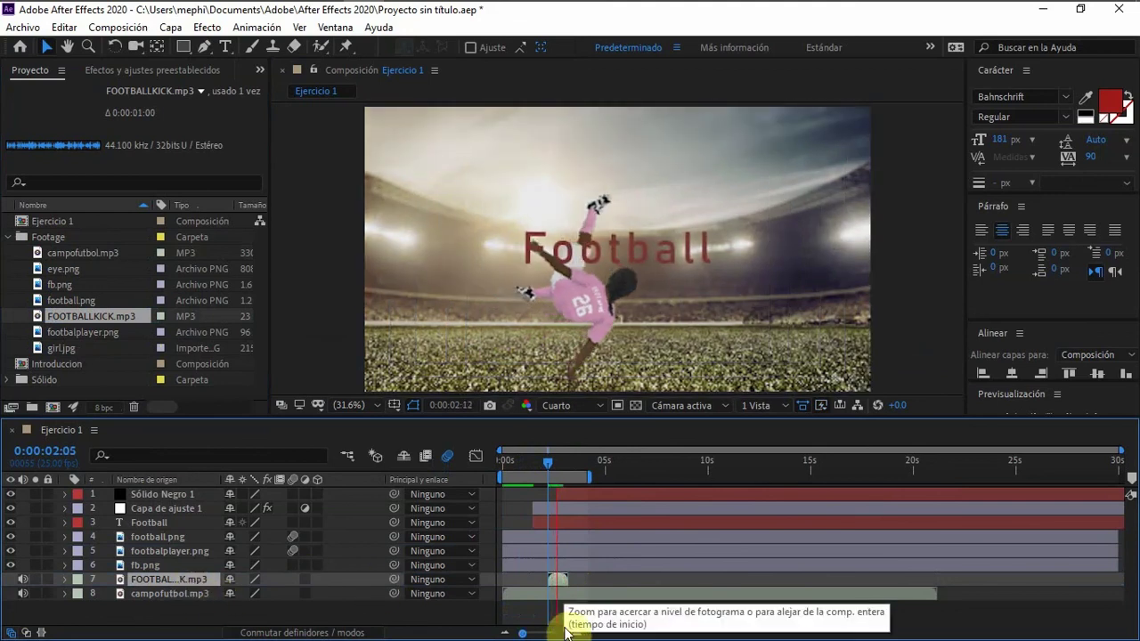
left_click(538, 463)
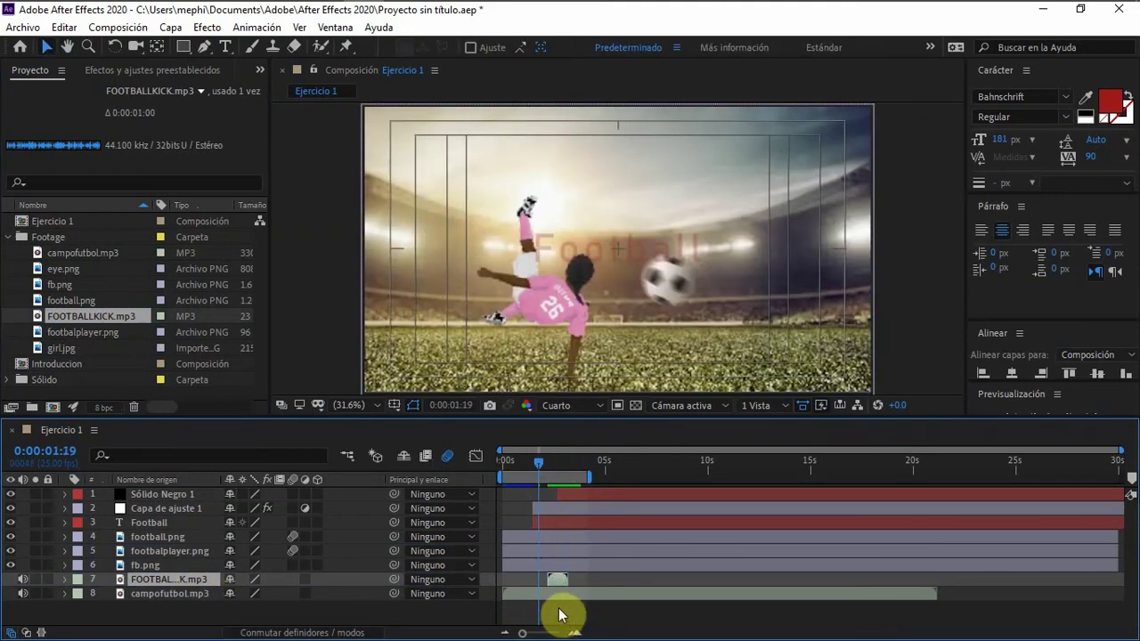
- Expand the FOOTBALLKICK.mp3 layer's audio properties and display its waveform
left_click(63, 580)
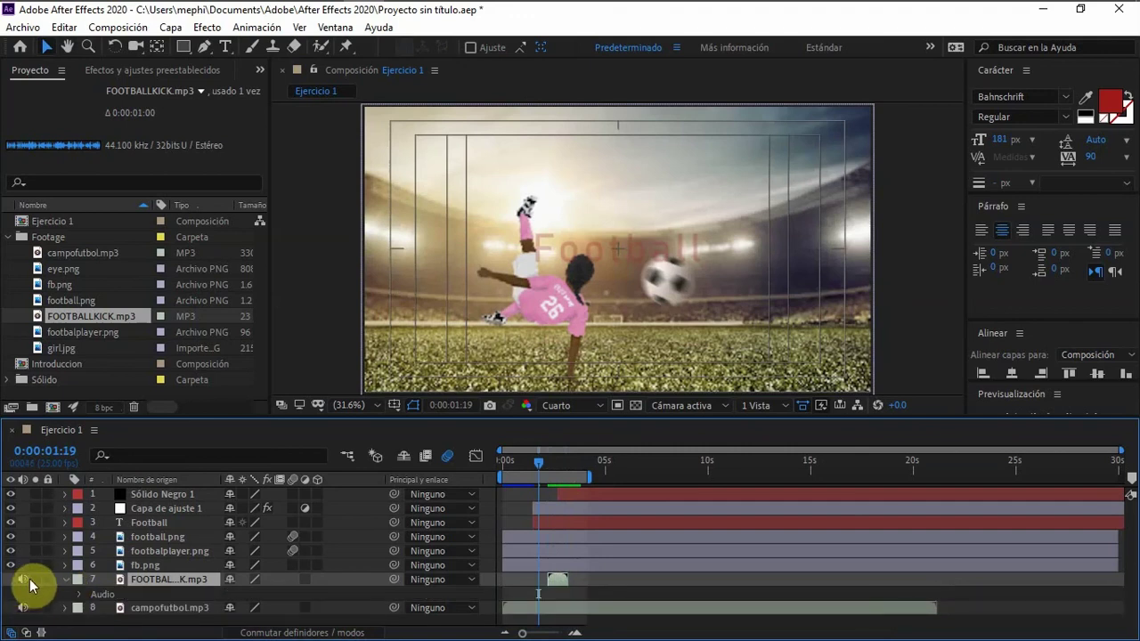
left_click(79, 594)
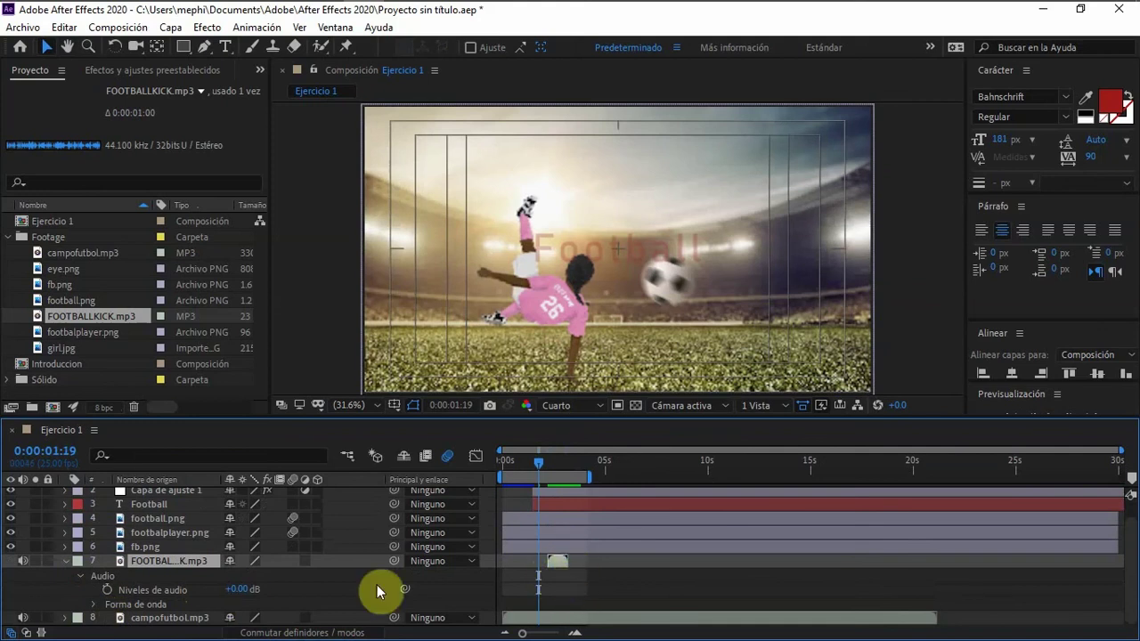
left_click(96, 609)
scroll(574, 559, "down", 2)
scroll(570, 537, "up", 3)
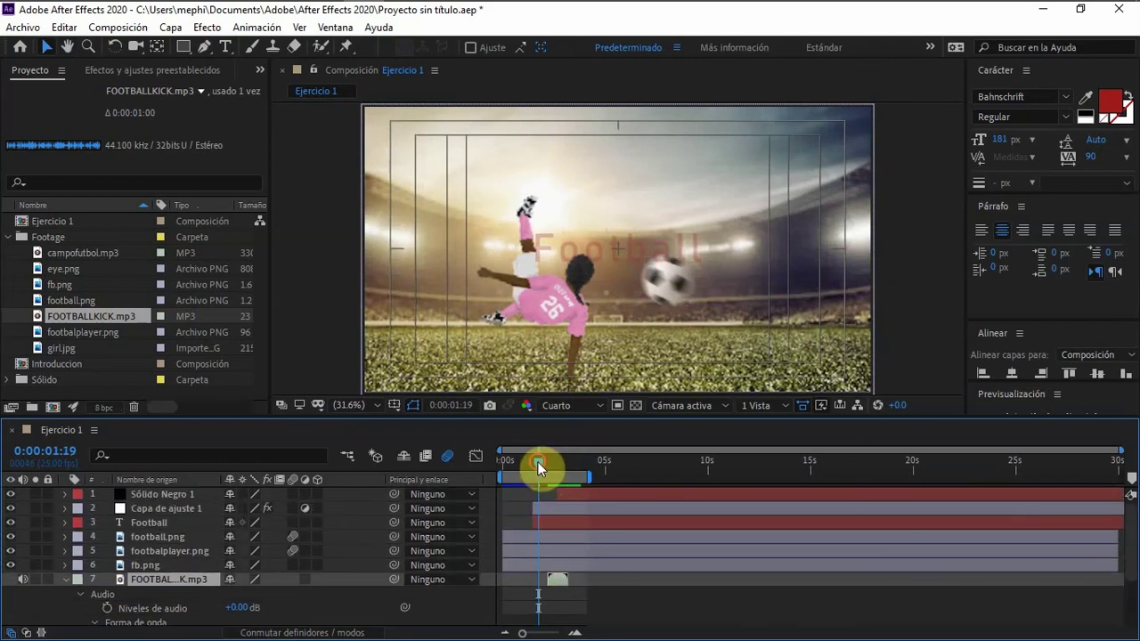
- Find the ball contact at 0:00:01:10 and shift the FOOTBALLKICK.mp3 layer earlier so its sound begins there
mouse_move(537, 461)
left_mouse_down()
mouse_move(509, 467)
mouse_move(525, 461)
left_mouse_up()
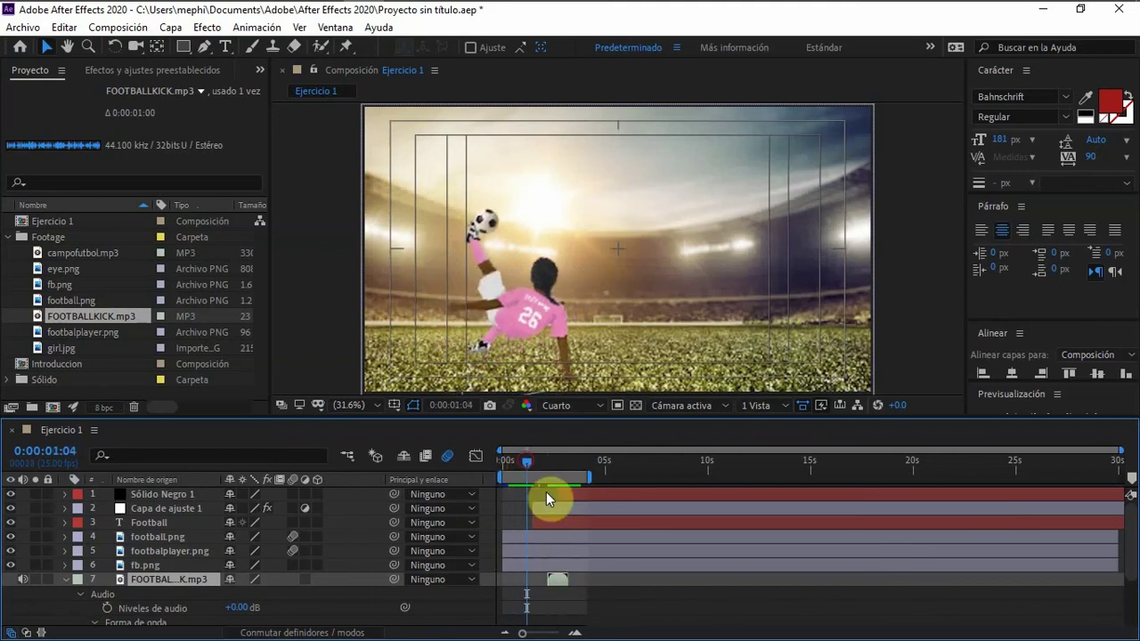
scroll(570, 543, "down", 2)
scroll(546, 481, "up", 2)
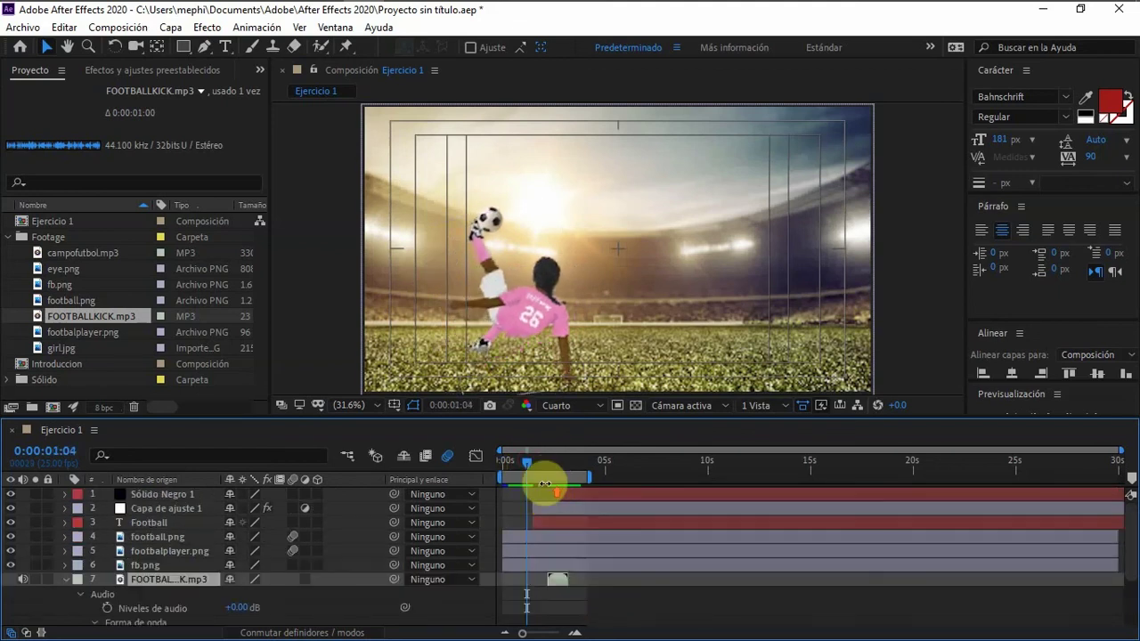
left_click_drag(526, 461, 530, 459)
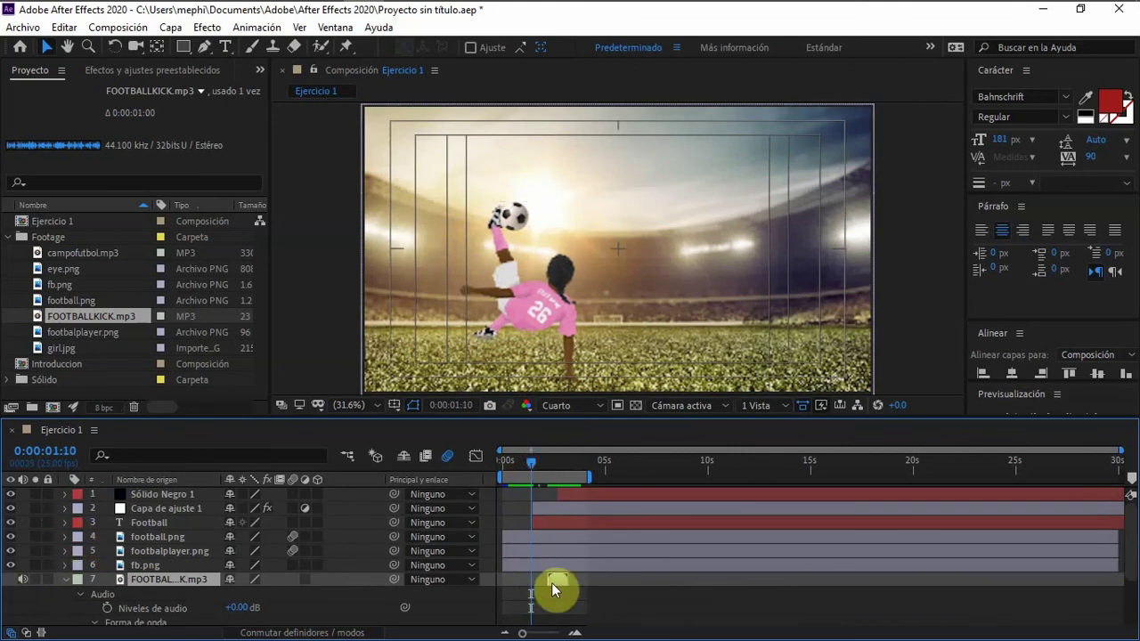
scroll(570, 575, "down", 2)
left_click_drag(557, 525, 539, 526)
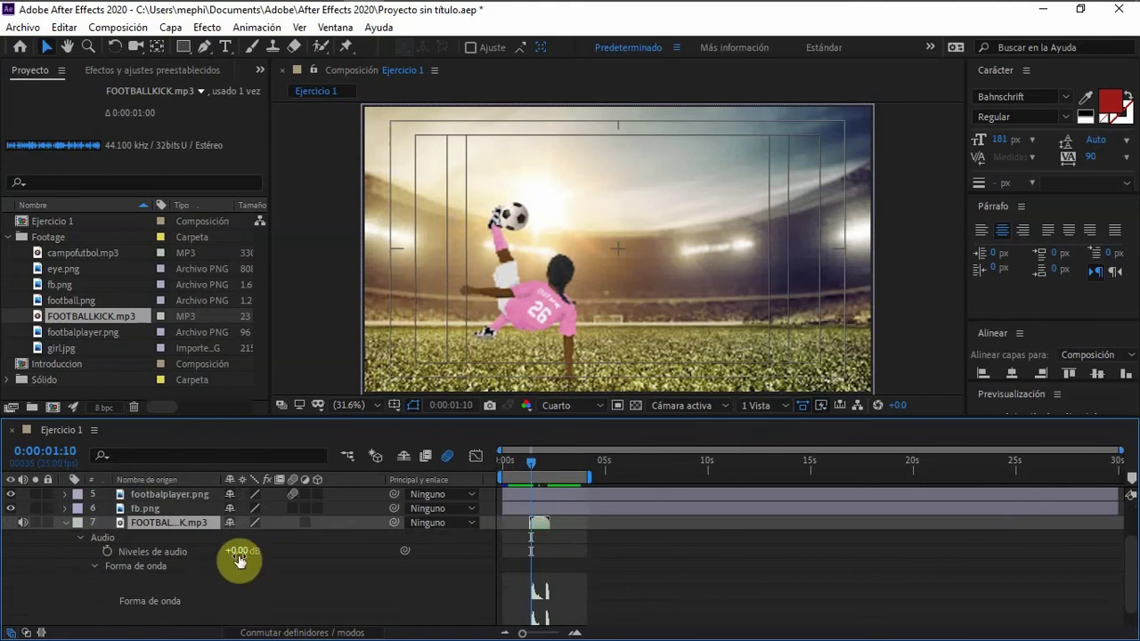
- Expand the campofutbol.mp3 layer's audio properties and lower Niveles de audio to -10 dB
scroll(376, 547, "down", 1)
left_click(66, 618)
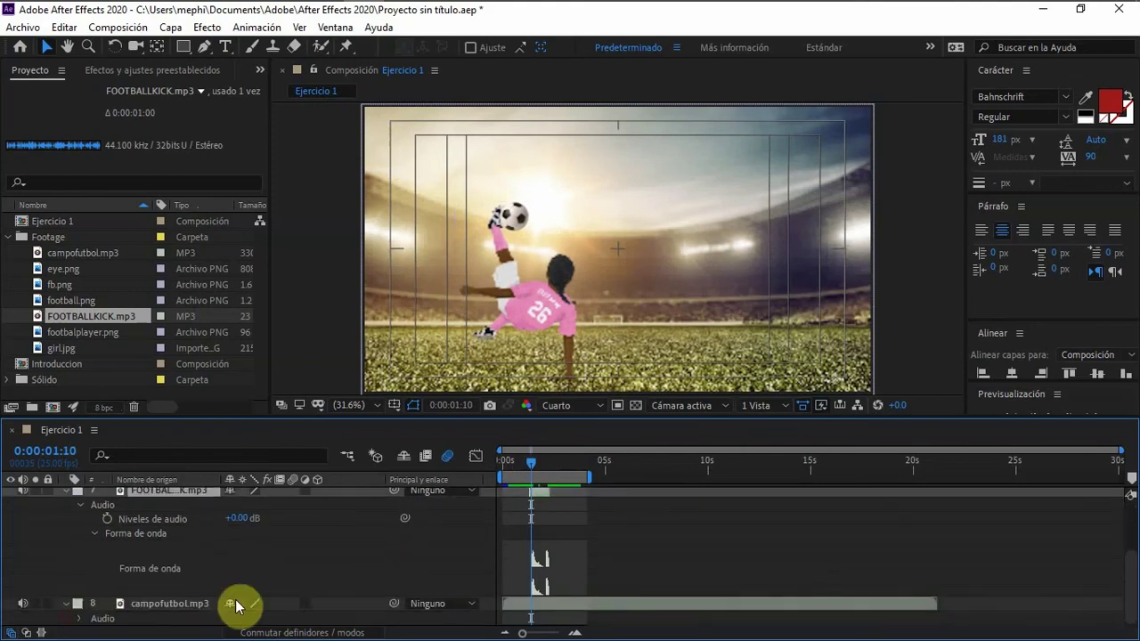
left_click(79, 618)
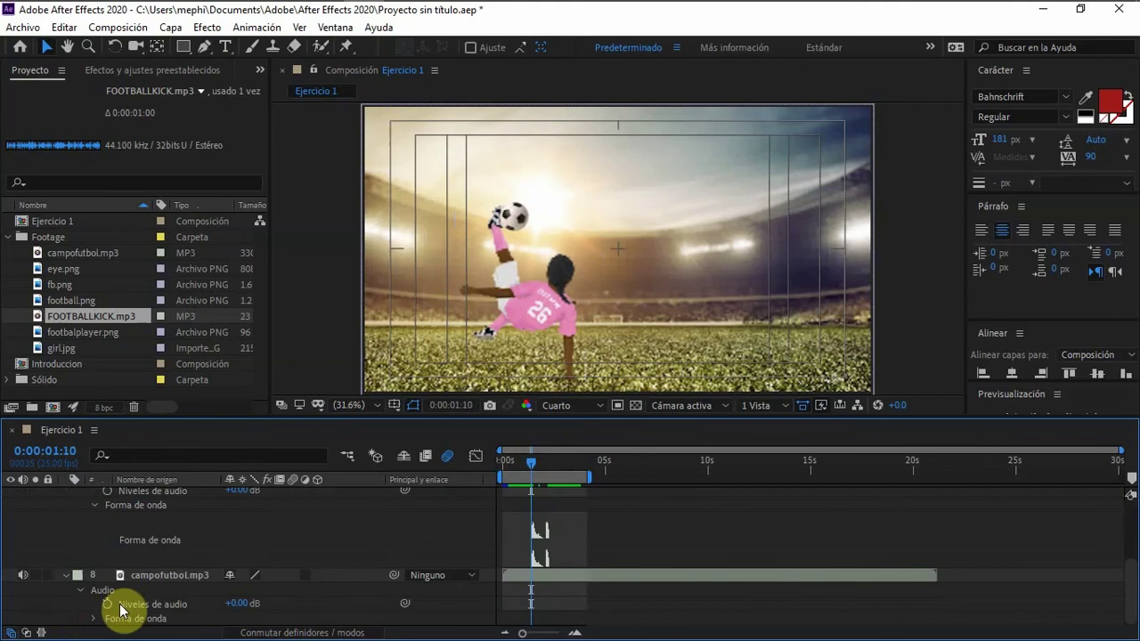
left_click(239, 605)
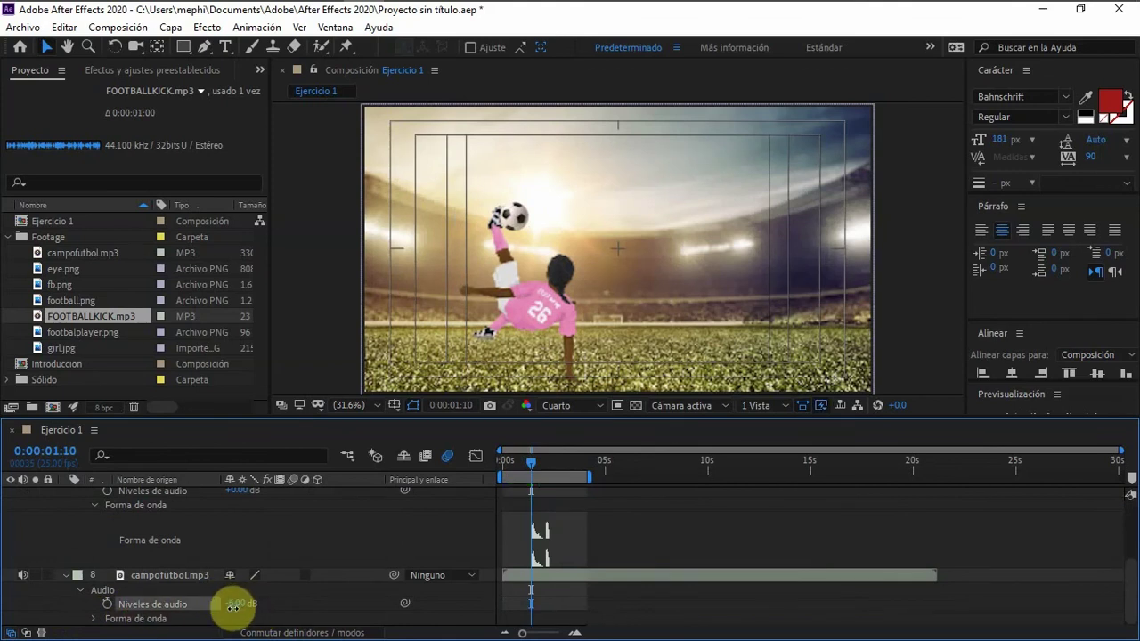
left_click_drag(233, 609, 230, 608)
- Preview the kick sound against the quieter stadium background, replaying it from 0:00:01:04
key("space")
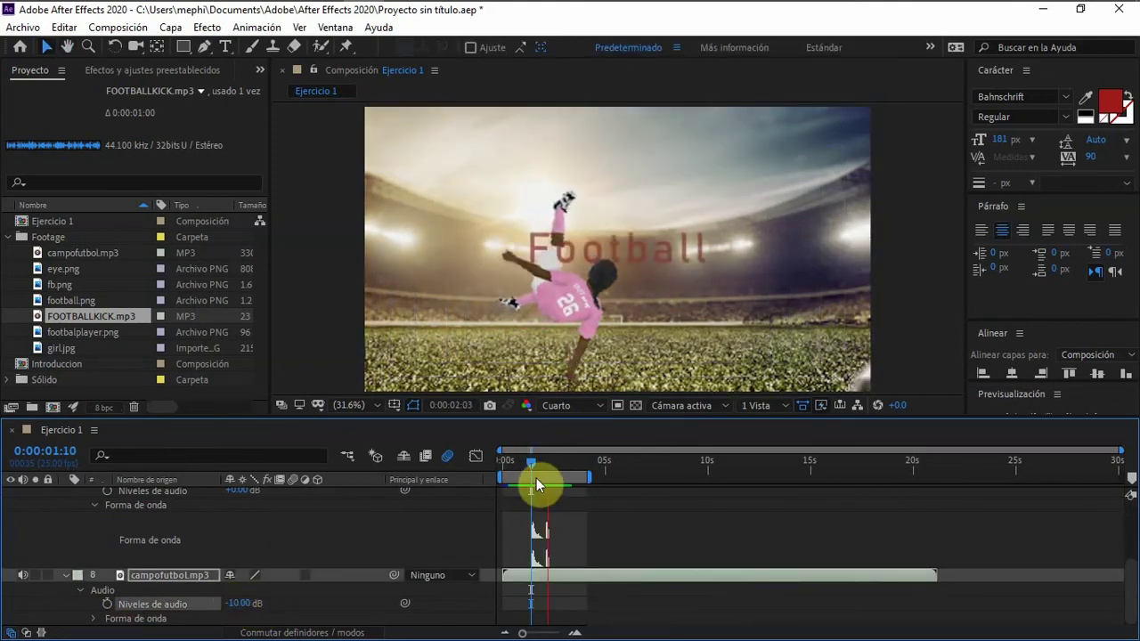
key("space")
scroll(548, 538, "up", 3)
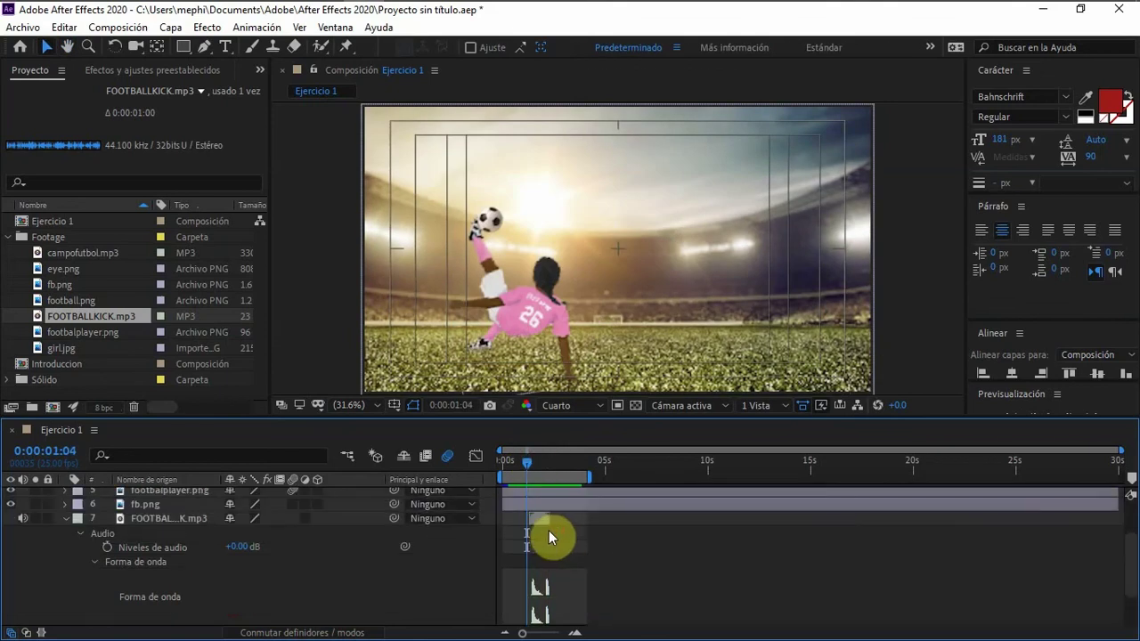
key("space")
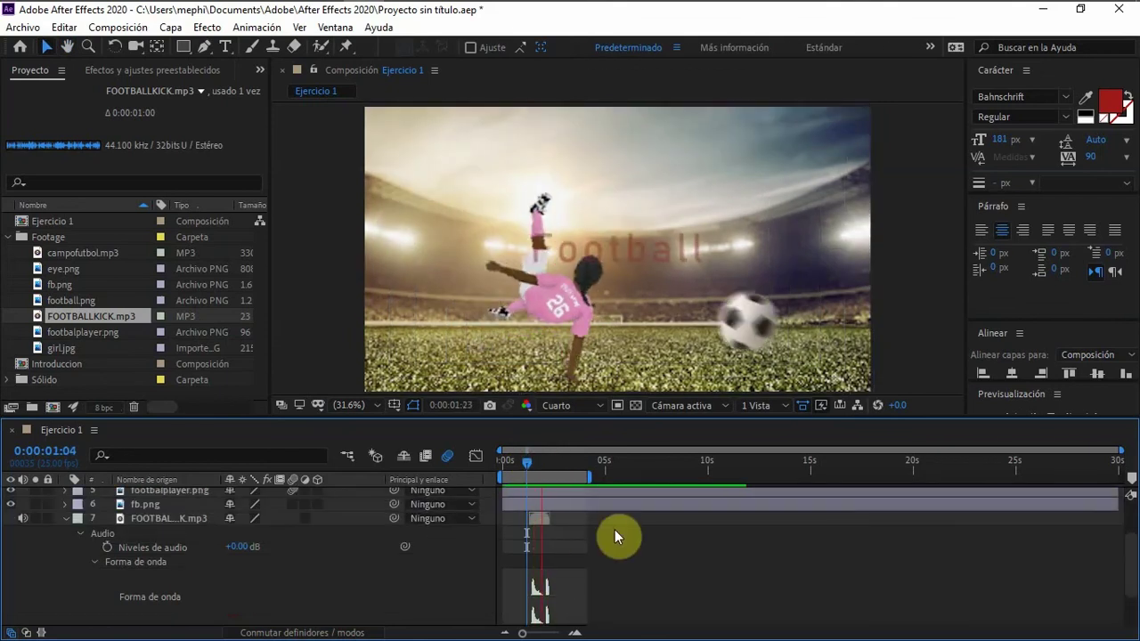
key("space")
- Fine-tune the FOOTBALLKICK.mp3 layer's position so its waveform peak matches the ball's contact keyframe at 0:00:01:12
scroll(609, 531, "up", 2)
left_click_drag(550, 463, 533, 469)
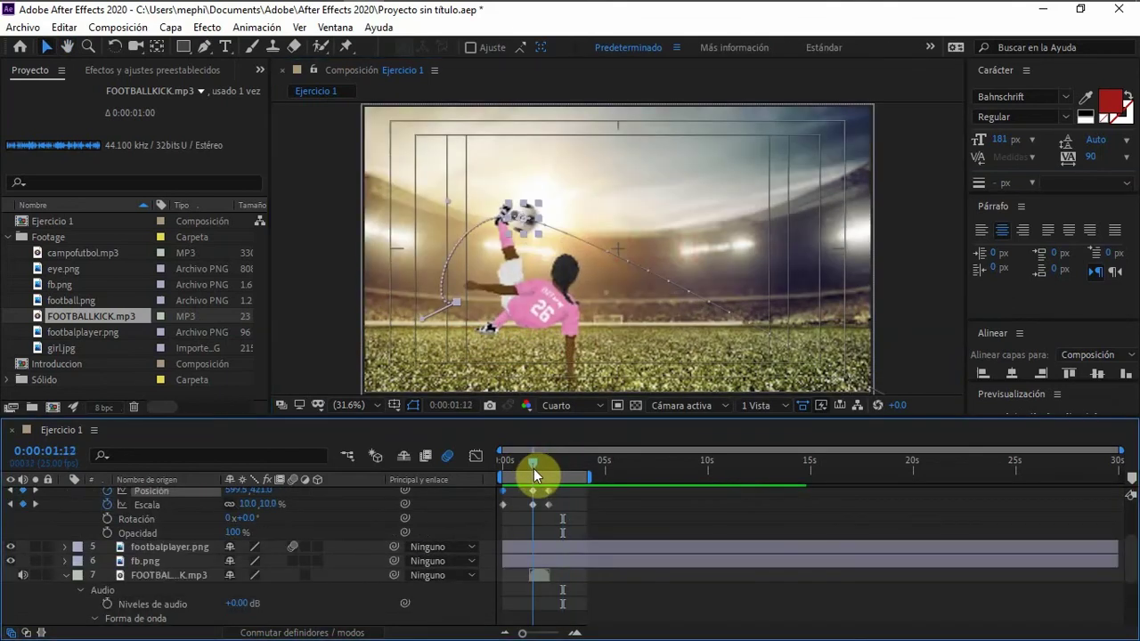
scroll(565, 539, "down", 4)
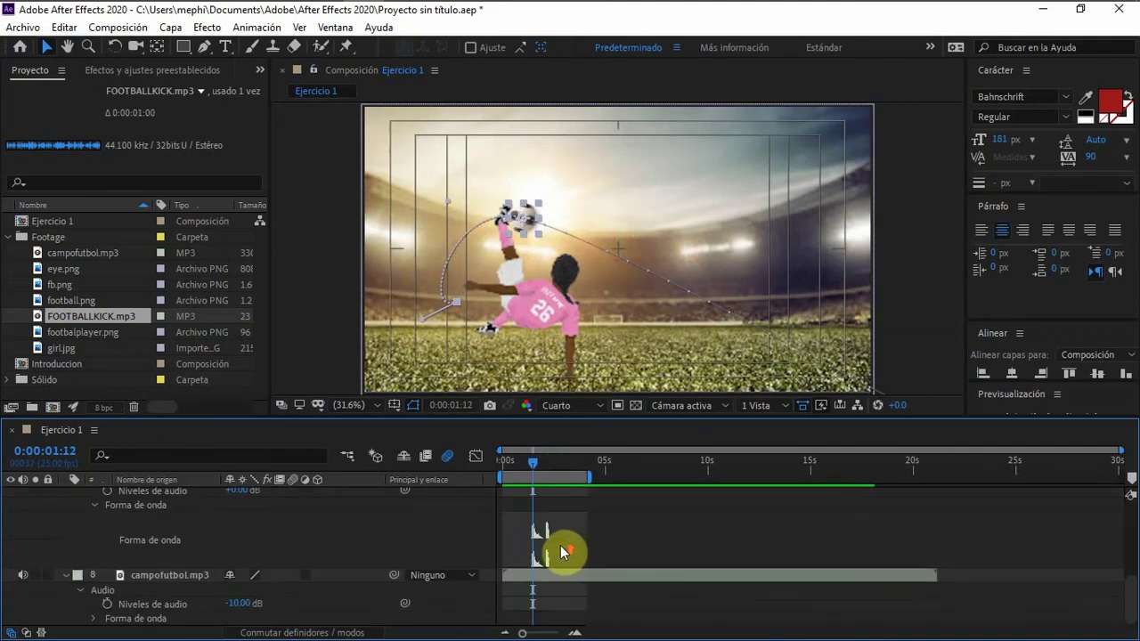
scroll(563, 550, "up", 2)
left_click(539, 518)
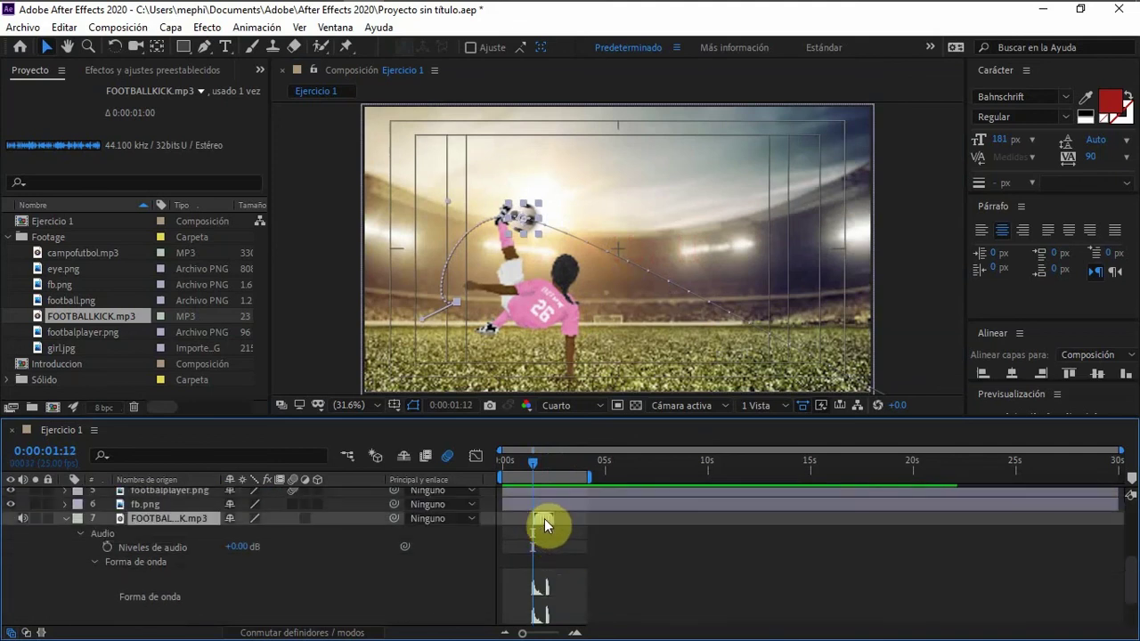
left_click_drag(541, 519, 541, 520)
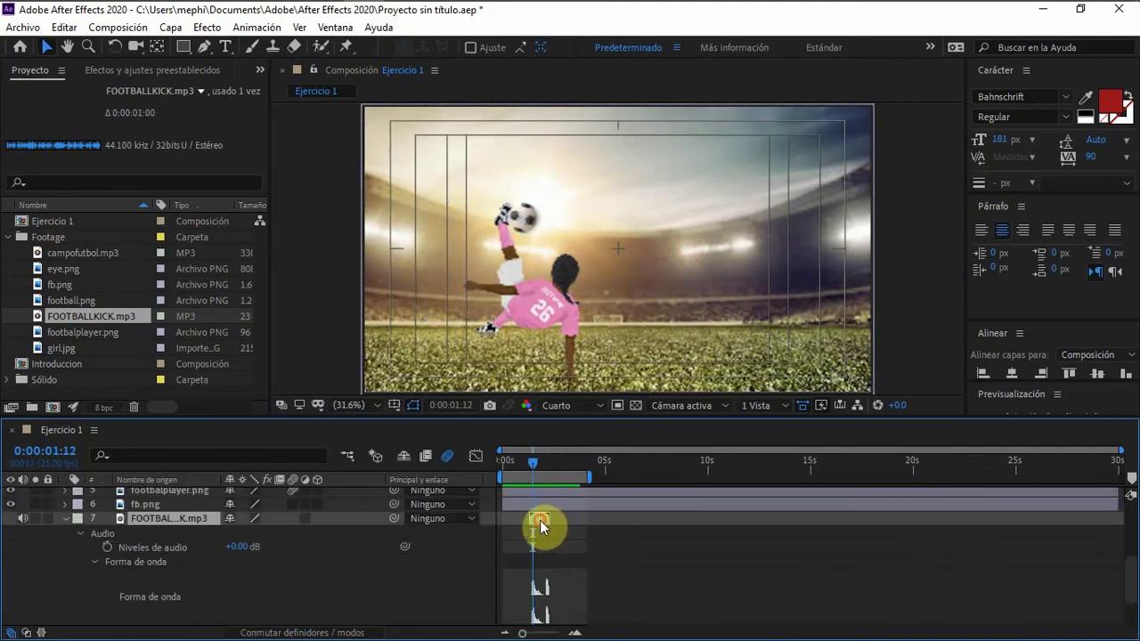
- Collapse the expanded properties of both sound layers and football.png, and preview the composition with sound from 0:00:00:00
left_click(66, 519)
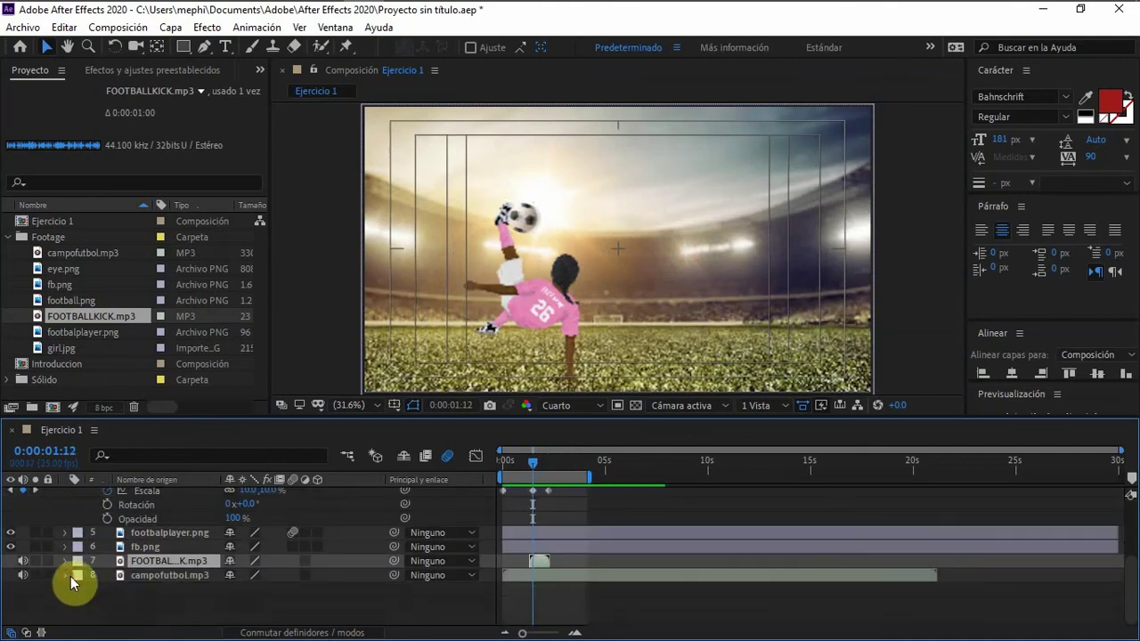
scroll(71, 576, "up", 5)
left_click(64, 537)
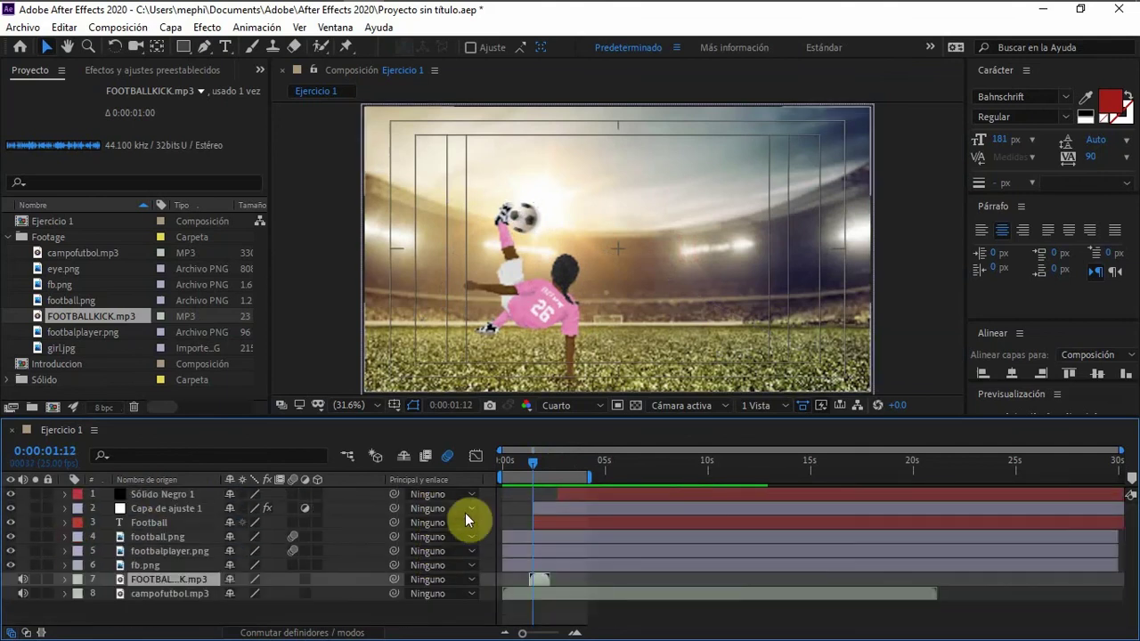
left_click_drag(532, 463, 482, 467)
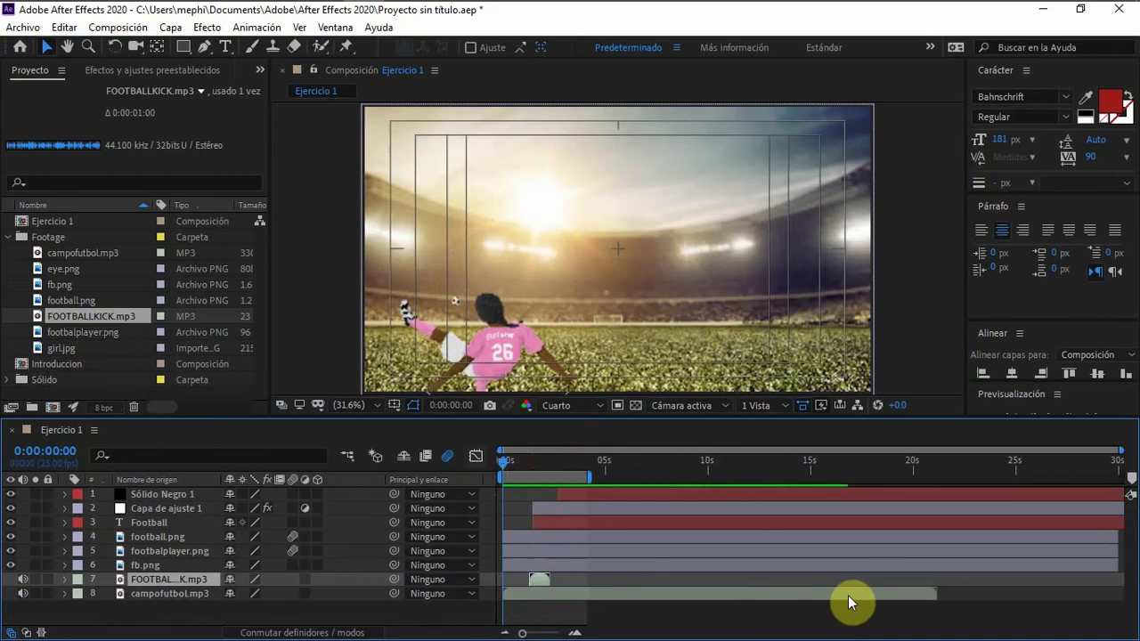
key("space")
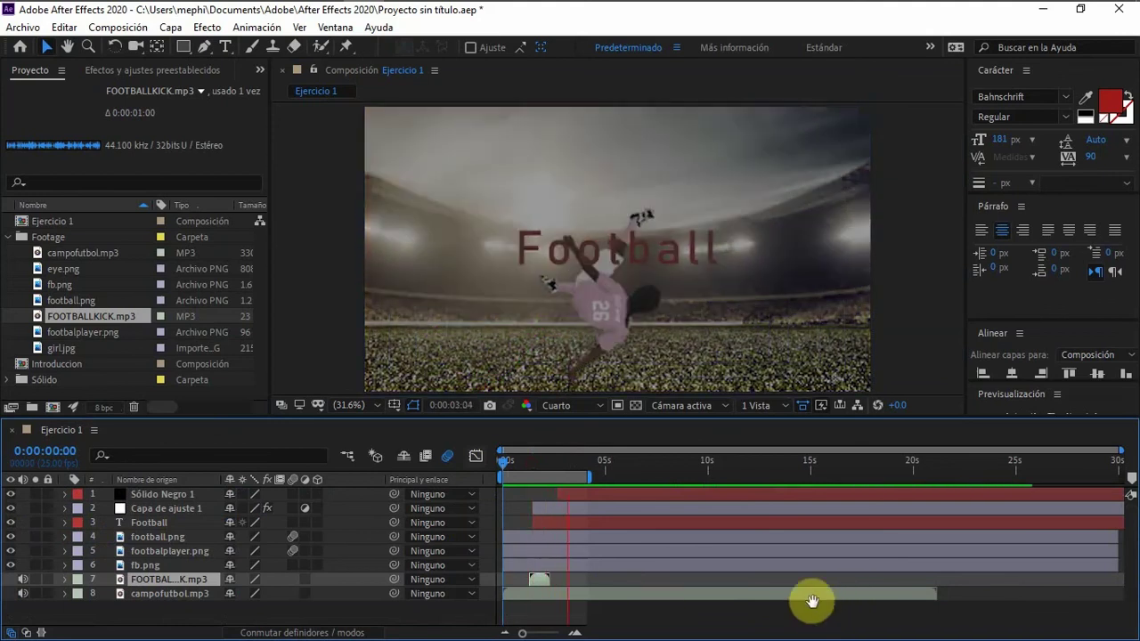
- Expand the campofutbol.mp3 layer's audio properties and add a Niveles de audio keyframe at 0:00:02:16
key("space")
key("space")
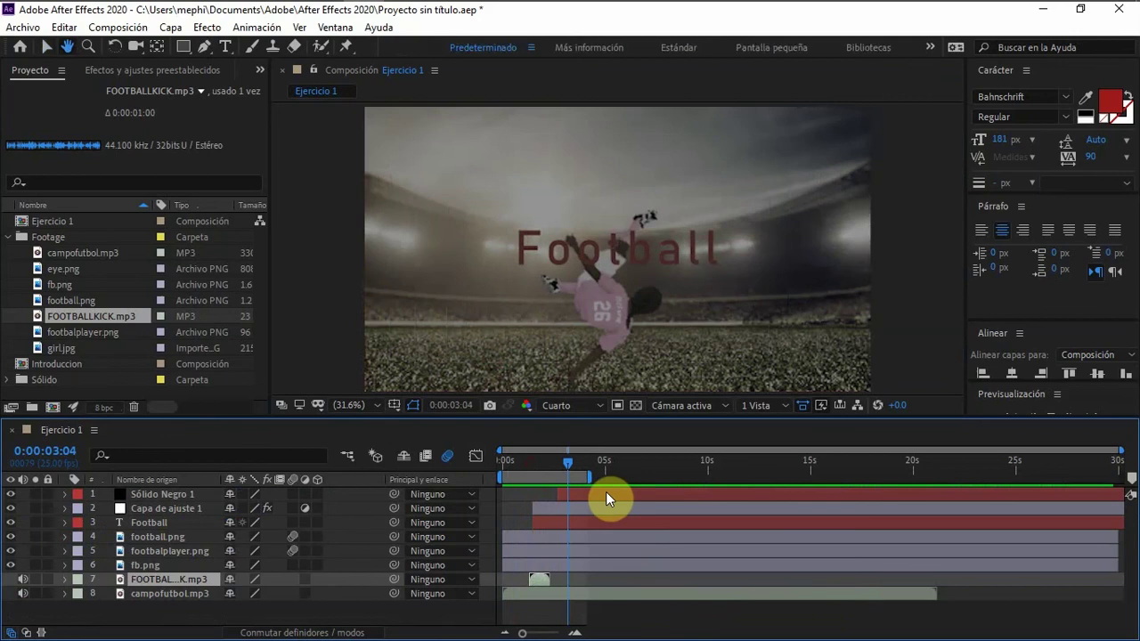
left_click(587, 461)
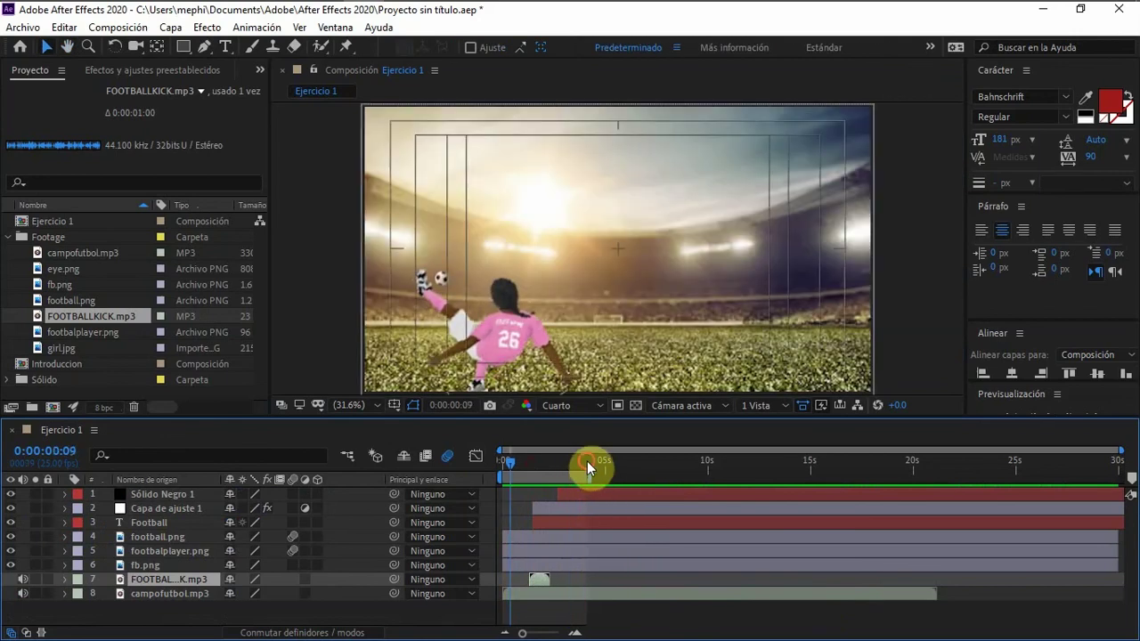
left_click(64, 594)
scroll(63, 603, "down", 1)
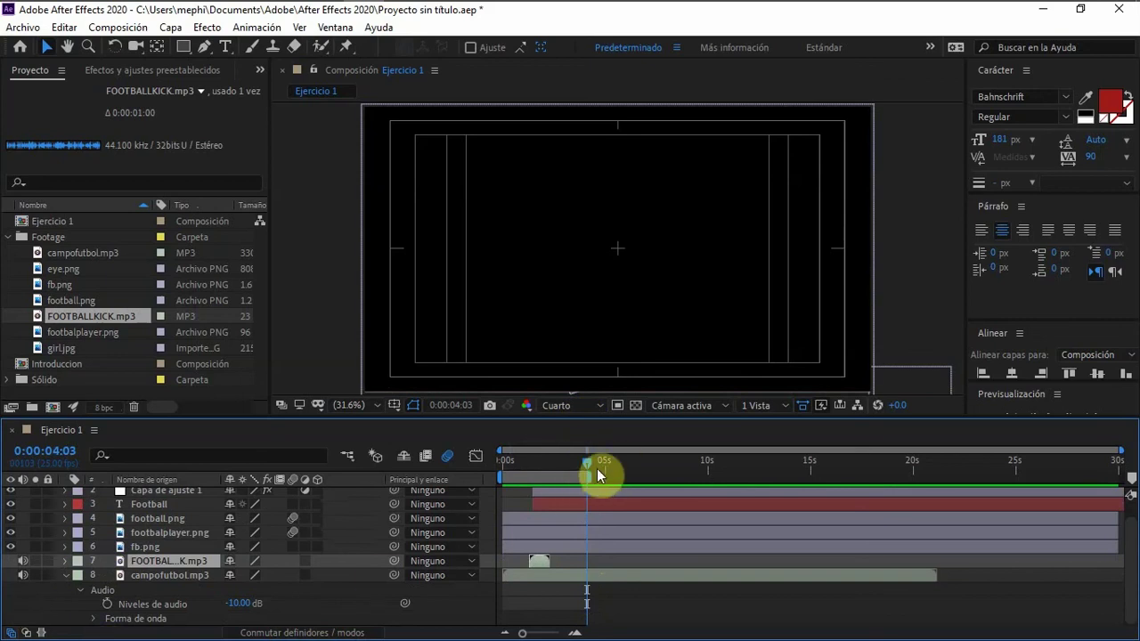
left_click_drag(586, 461, 556, 466)
scroll(573, 496, "up", 1)
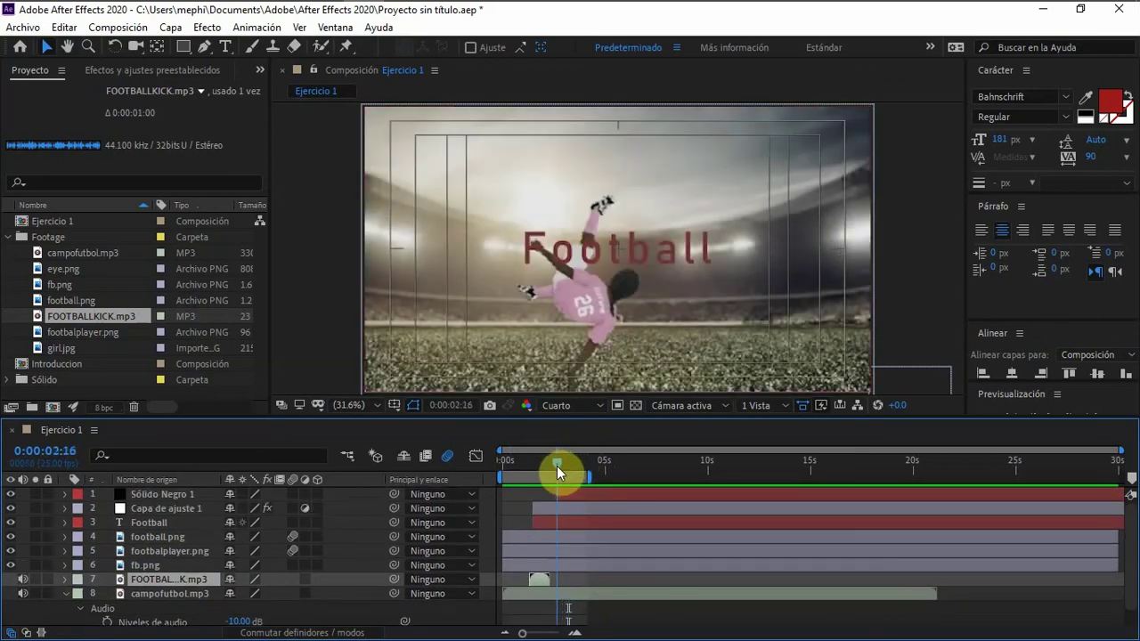
scroll(591, 586, "down", 1)
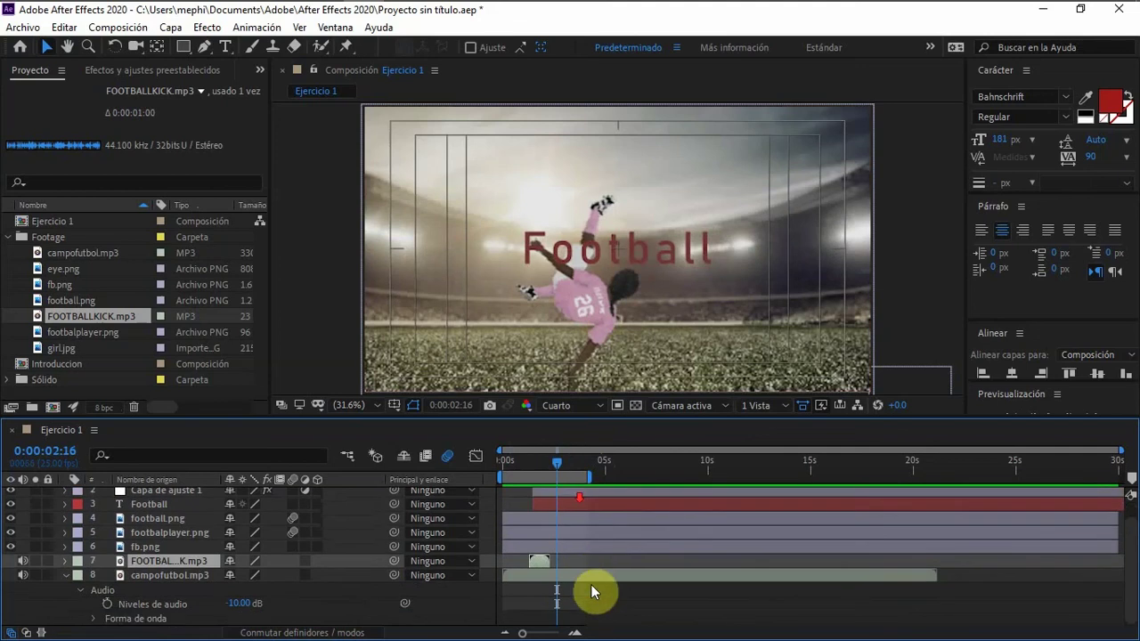
left_click(106, 605)
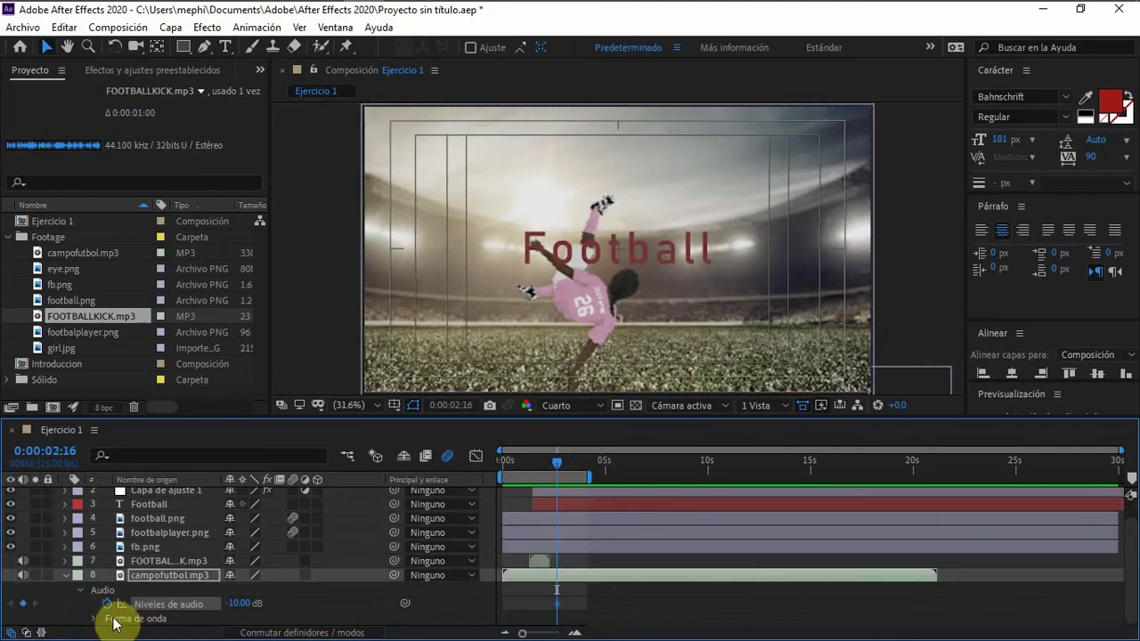
- Set campofutbol.mp3's Niveles de audio to -192 dB at 0:00:04:03 and preview the audio fade-out
left_click_drag(555, 459, 586, 463)
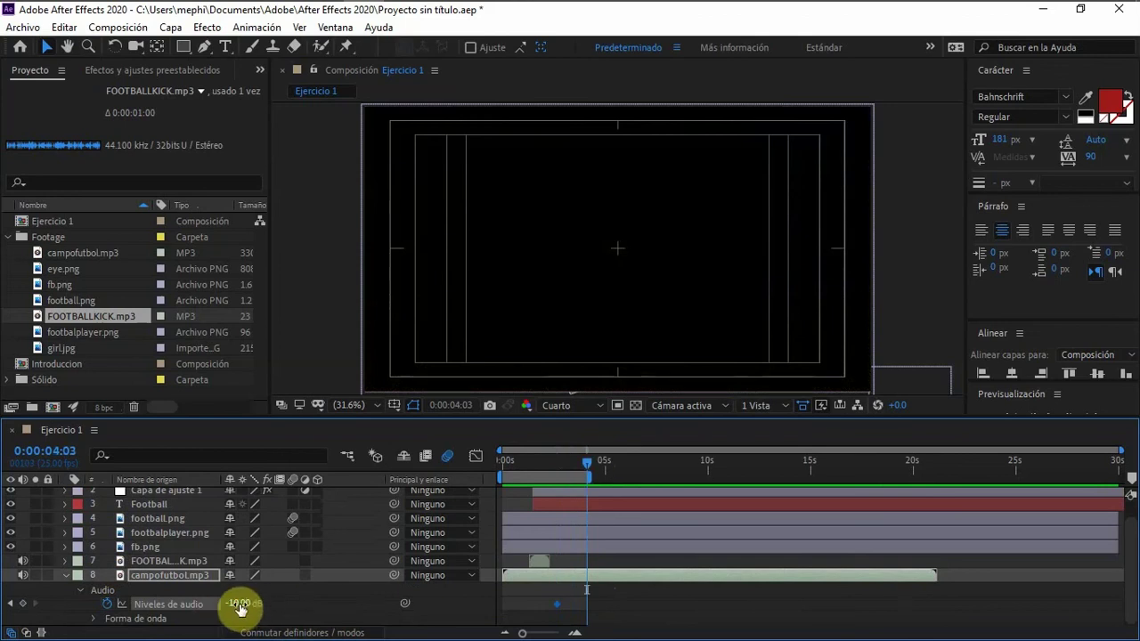
left_click_drag(242, 604, 30, 609)
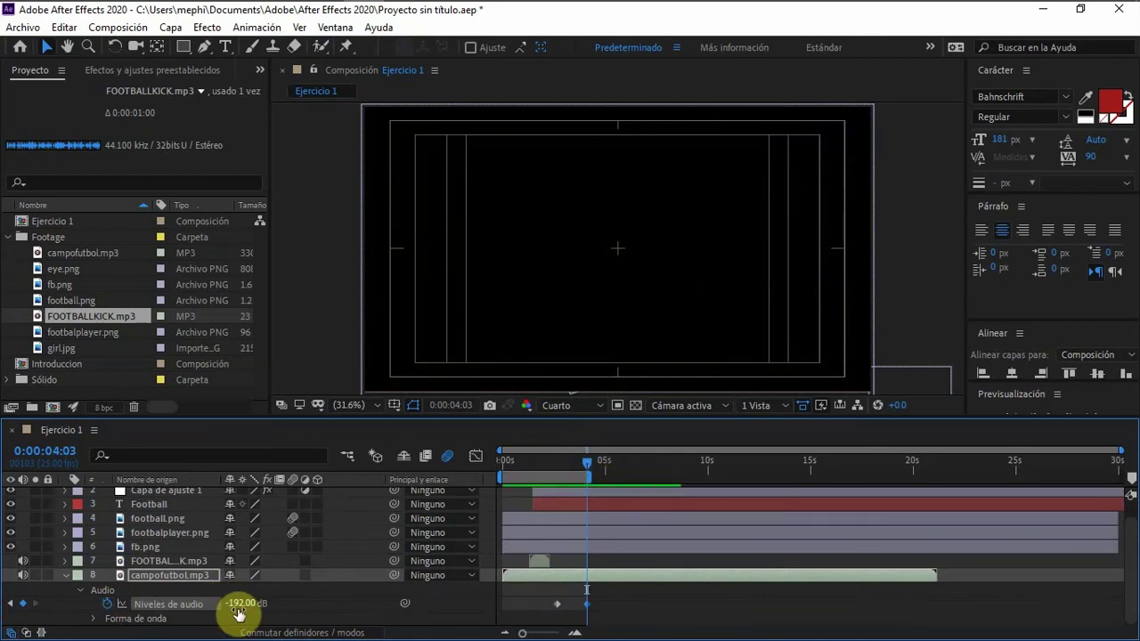
left_click(542, 461)
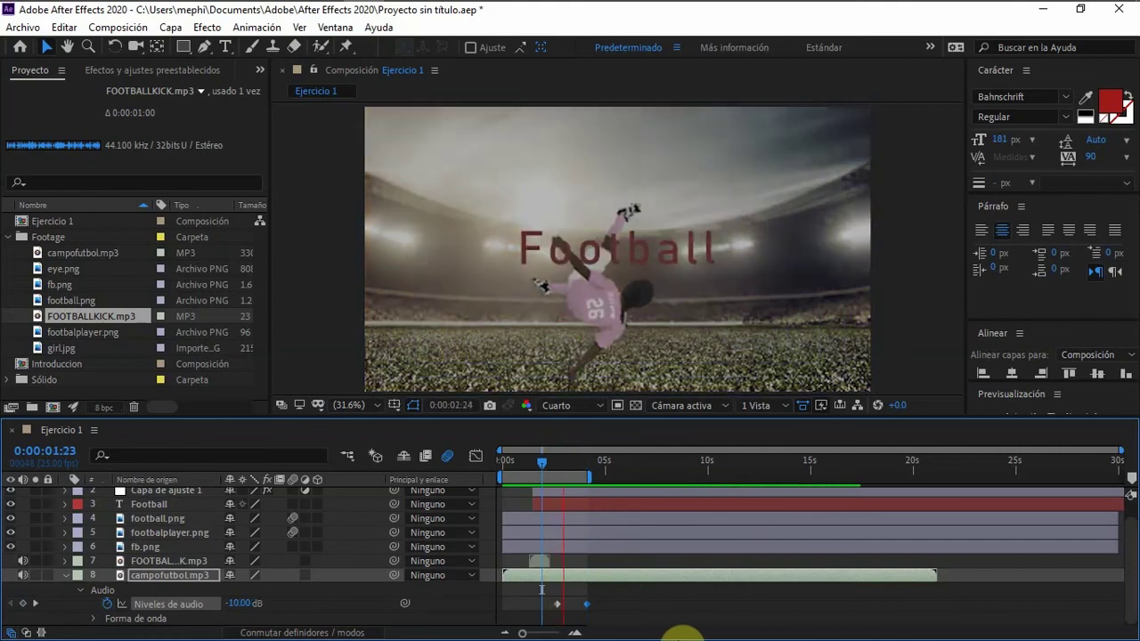
key("space")
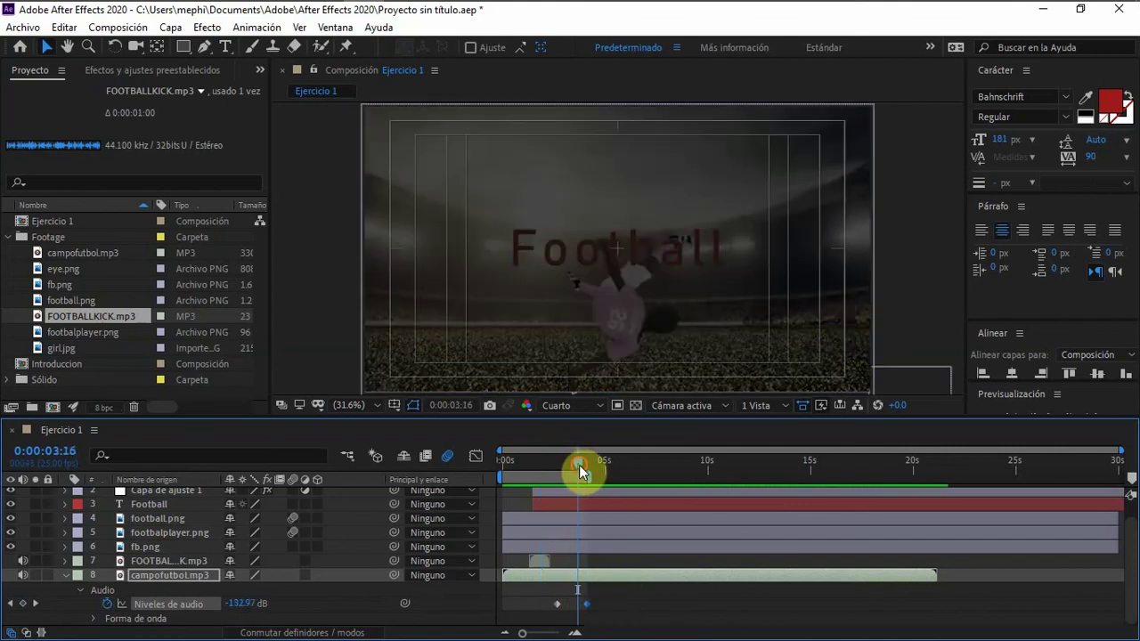
left_click_drag(584, 477, 589, 477)
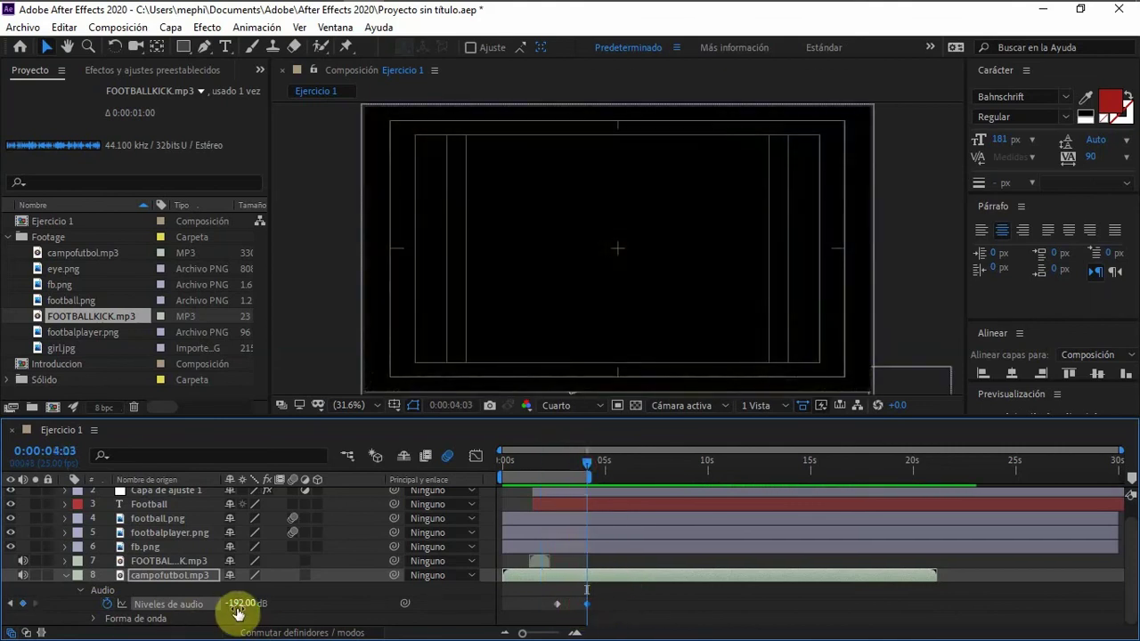
- Move campofutbol.mp3's -192 dB keyframe beyond 0:00:05:00 for a gentler fade, preview it, and collapse the layer with the playhead at 0:00:00:00
left_click_drag(586, 611, 604, 611)
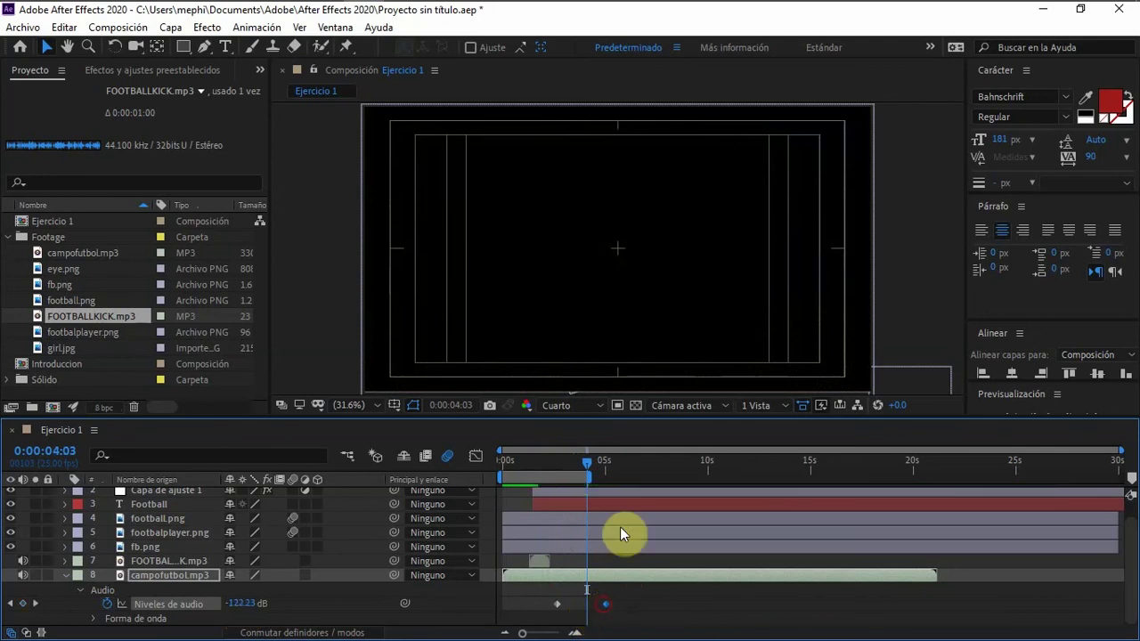
left_click_drag(586, 462, 540, 461)
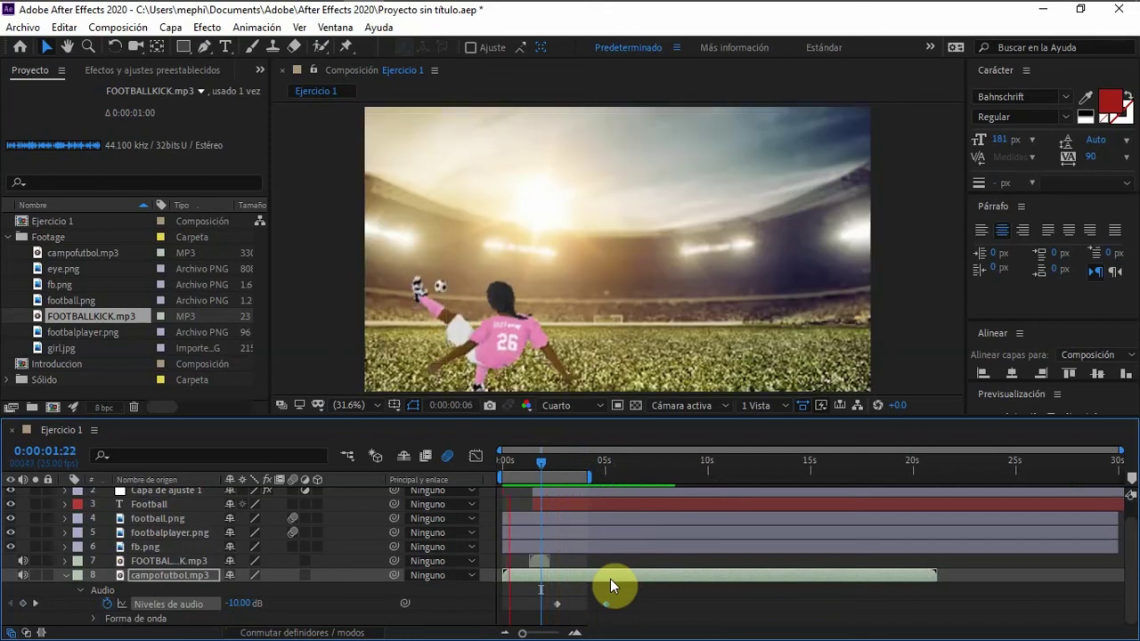
key("space")
left_click_drag(605, 604, 621, 606)
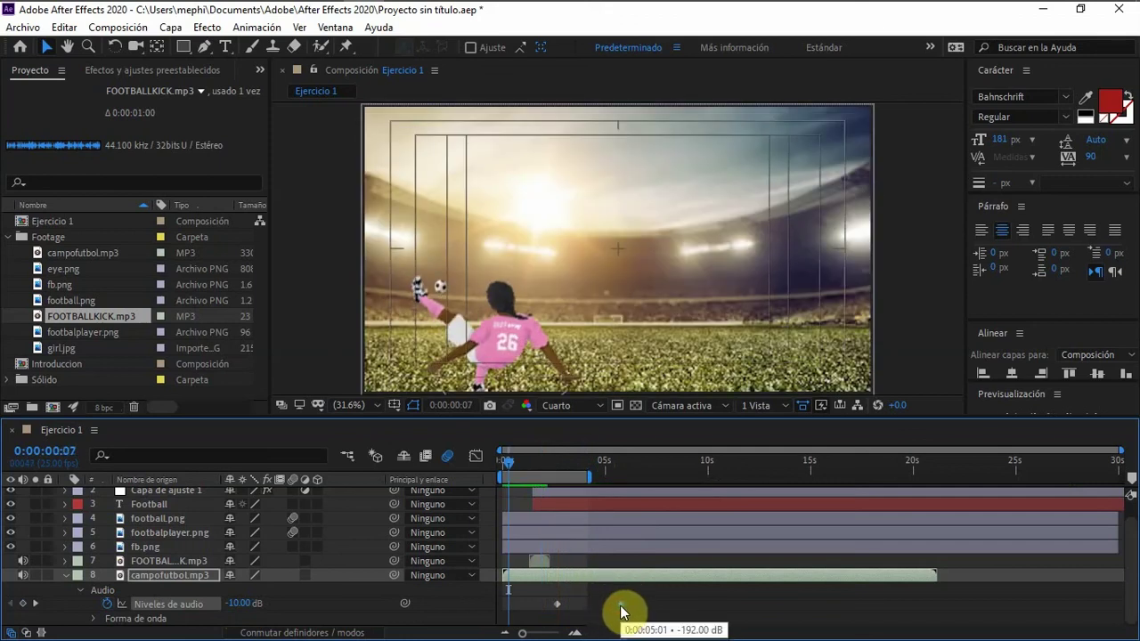
key("space")
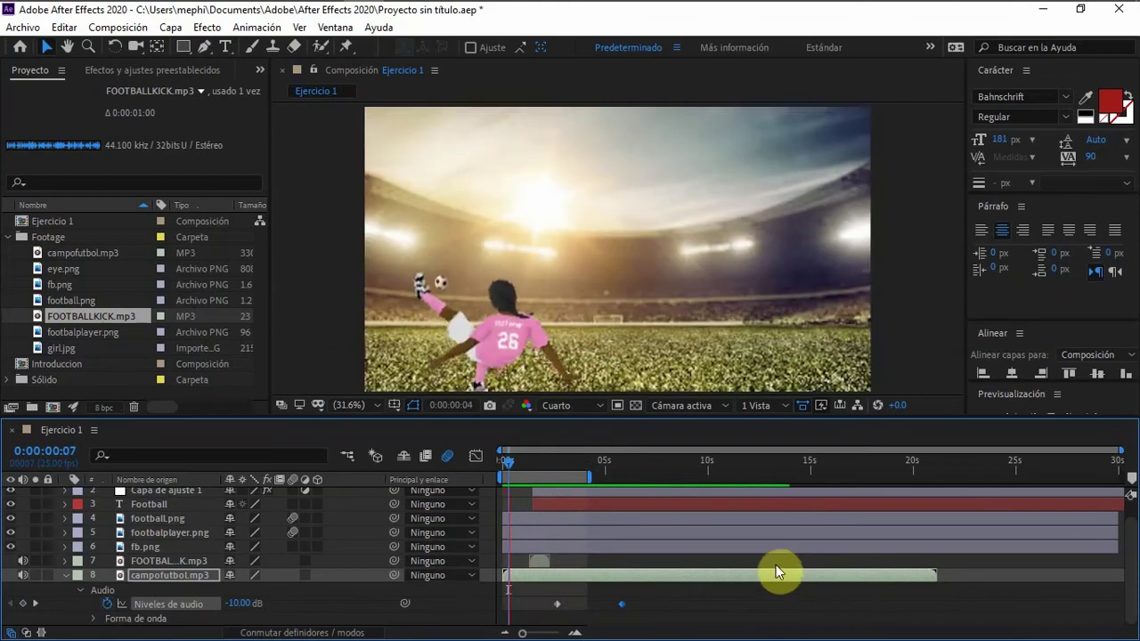
key("space")
key("u")
left_click_drag(564, 463, 475, 470)
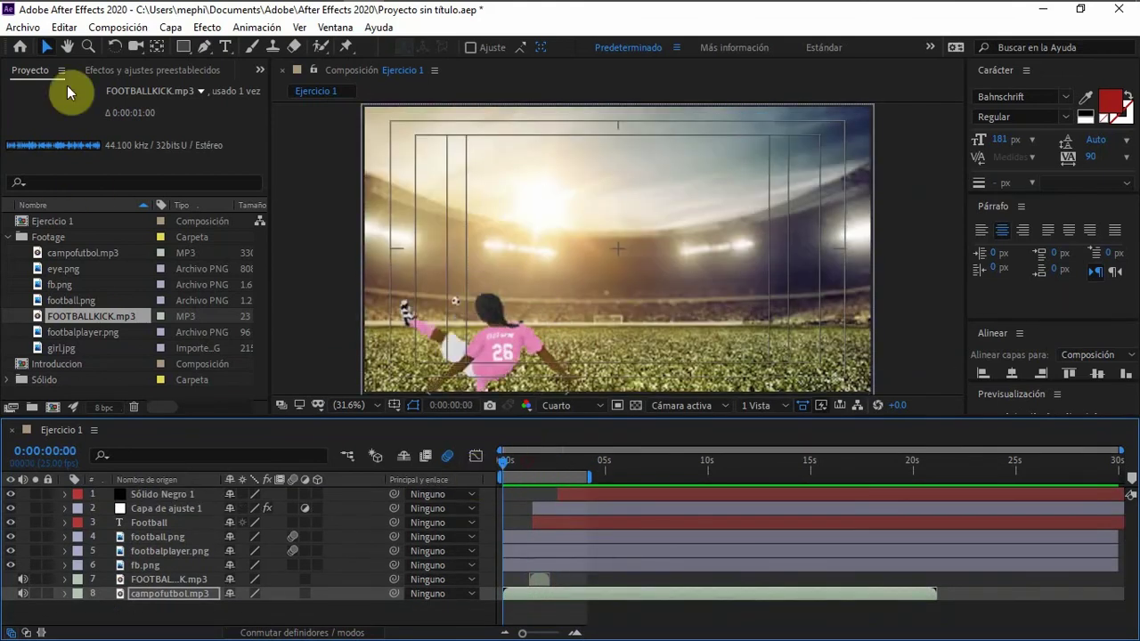
- Add Ejercicio 1 to the render queue, review the output module's available formats, and close the queue
left_click(25, 27)
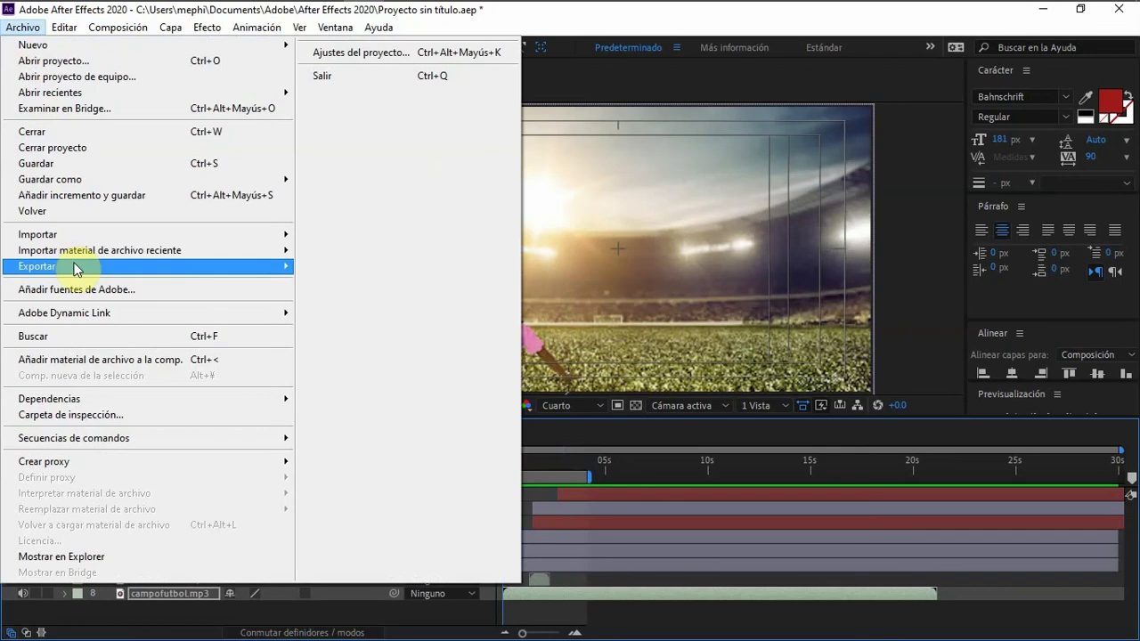
mouse_move(74, 268)
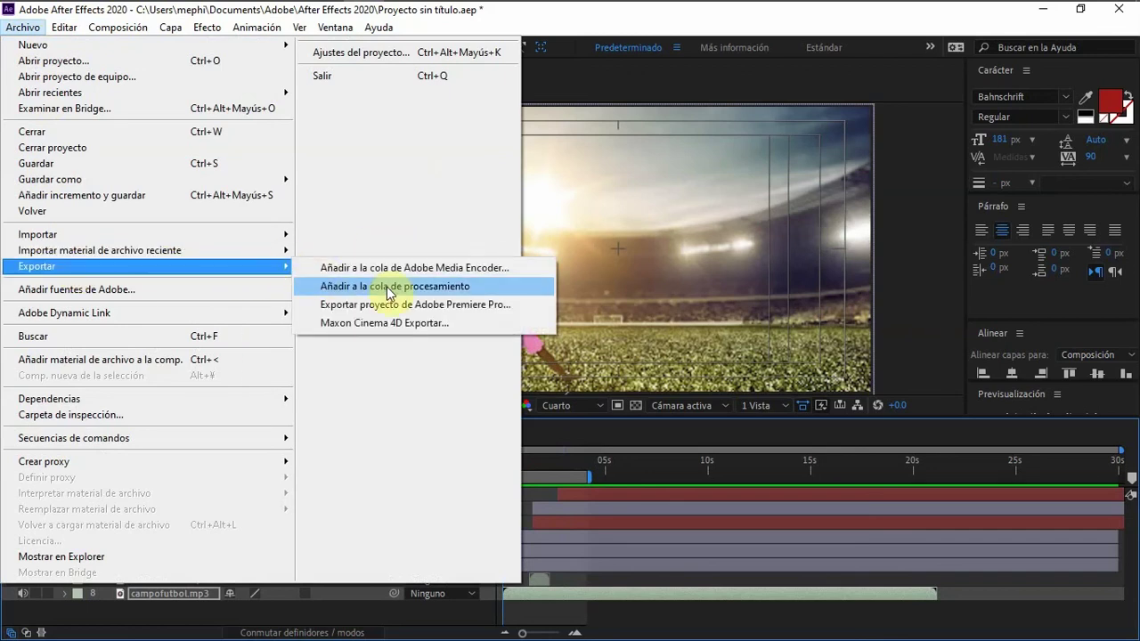
left_click(387, 288)
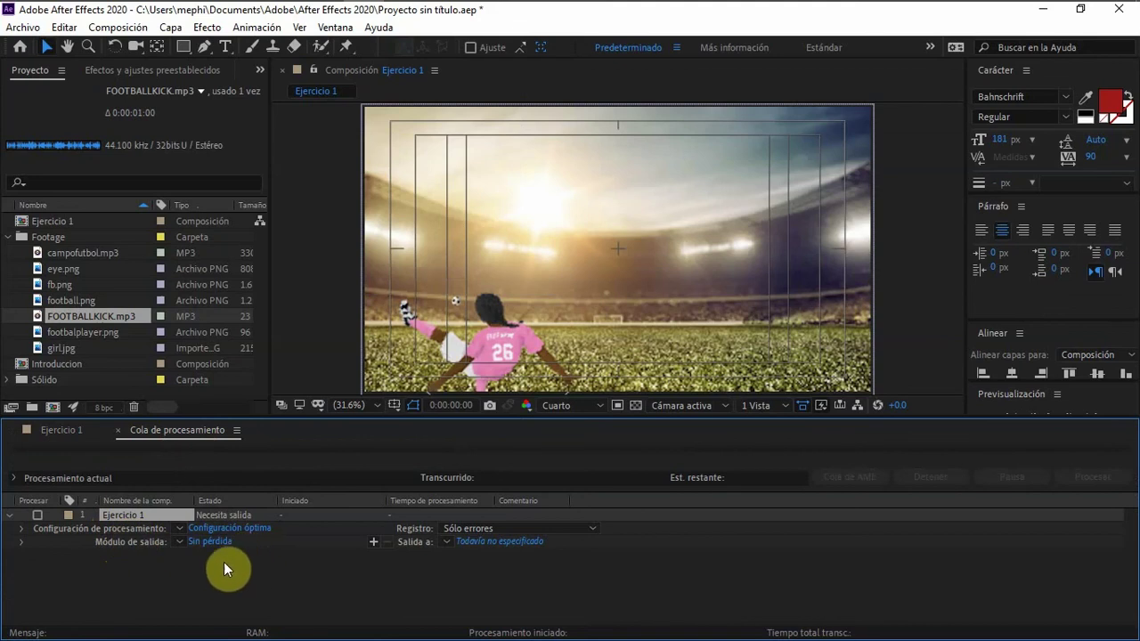
left_click(206, 542)
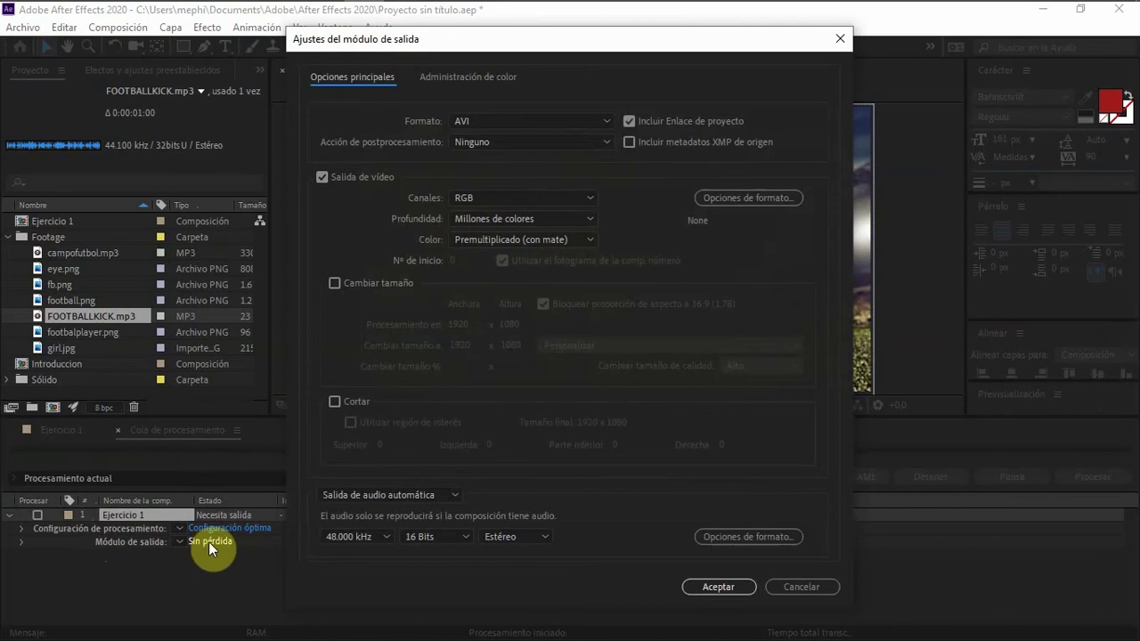
left_click(534, 121)
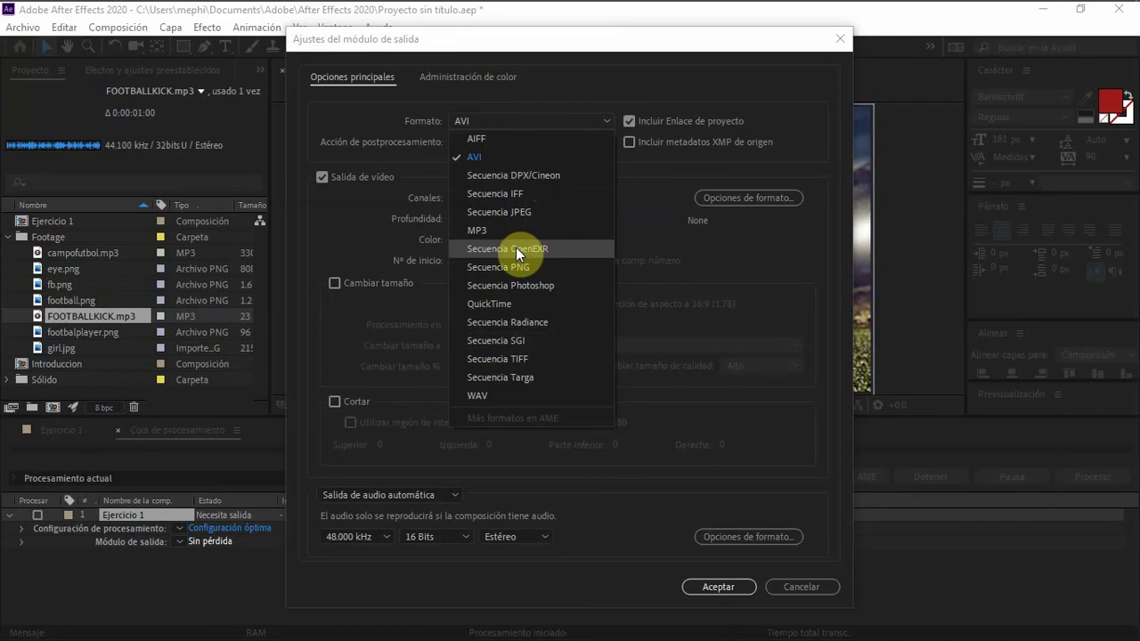
left_click(485, 161)
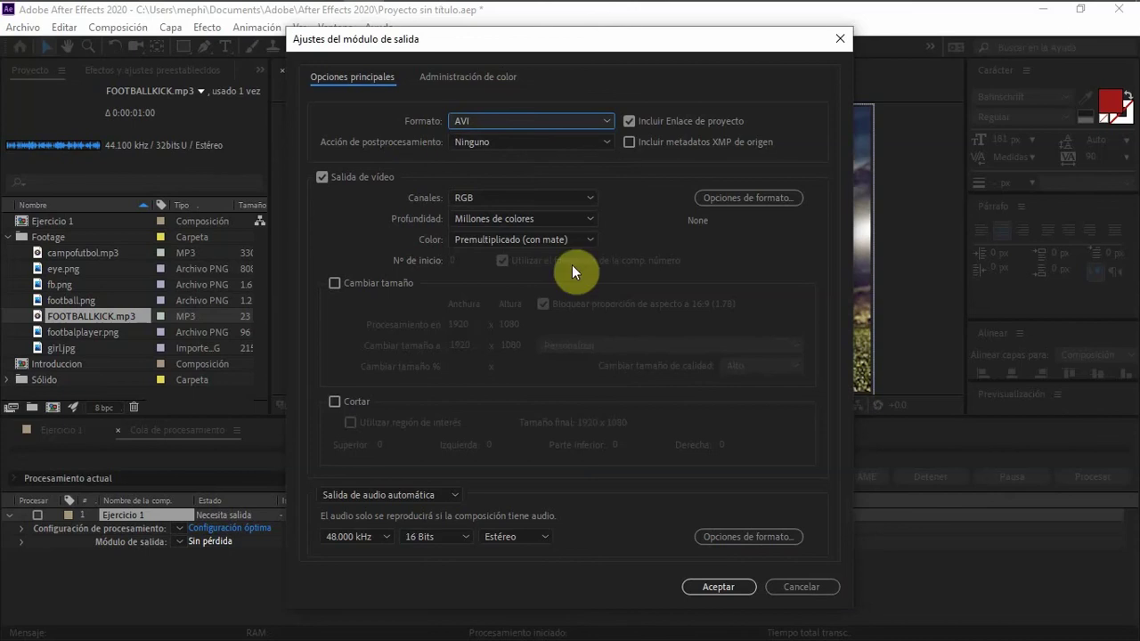
left_click(805, 586)
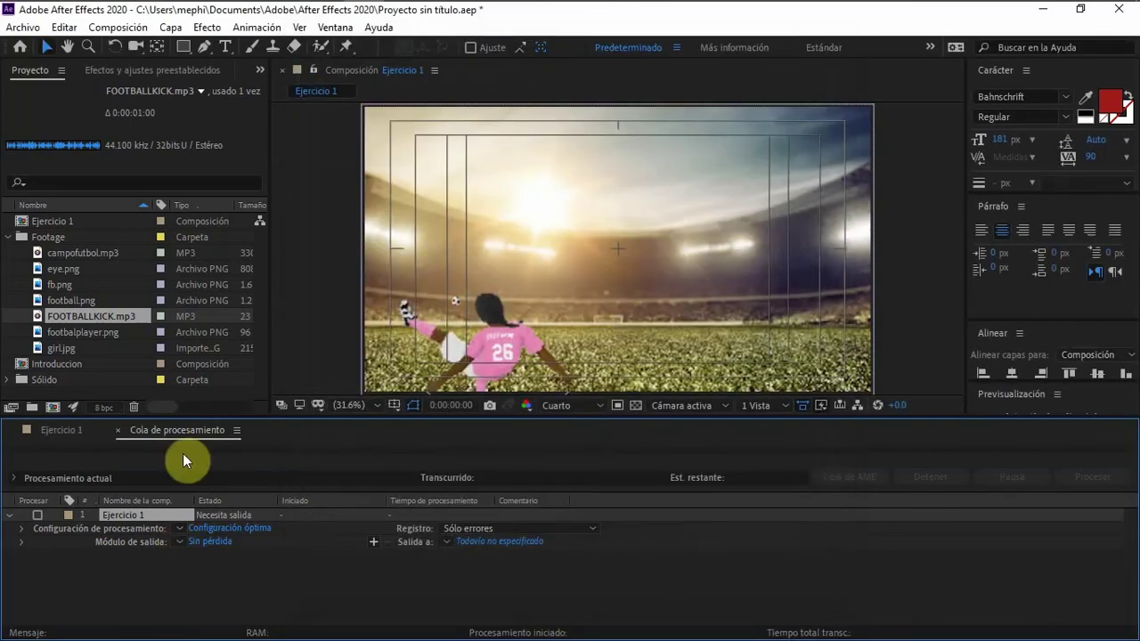
left_click(122, 430)
- Send the Ejercicio 1 composition to the Adobe Media Encoder queue, collapse the Footage folder, and switch to Media Encoder
left_click(24, 27)
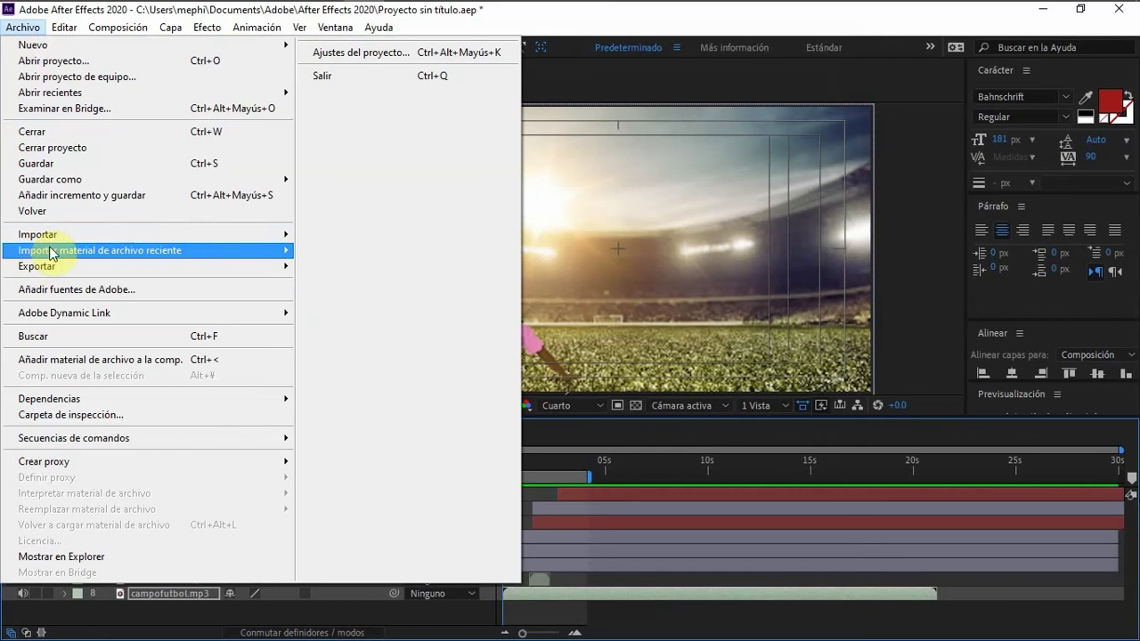
mouse_move(89, 267)
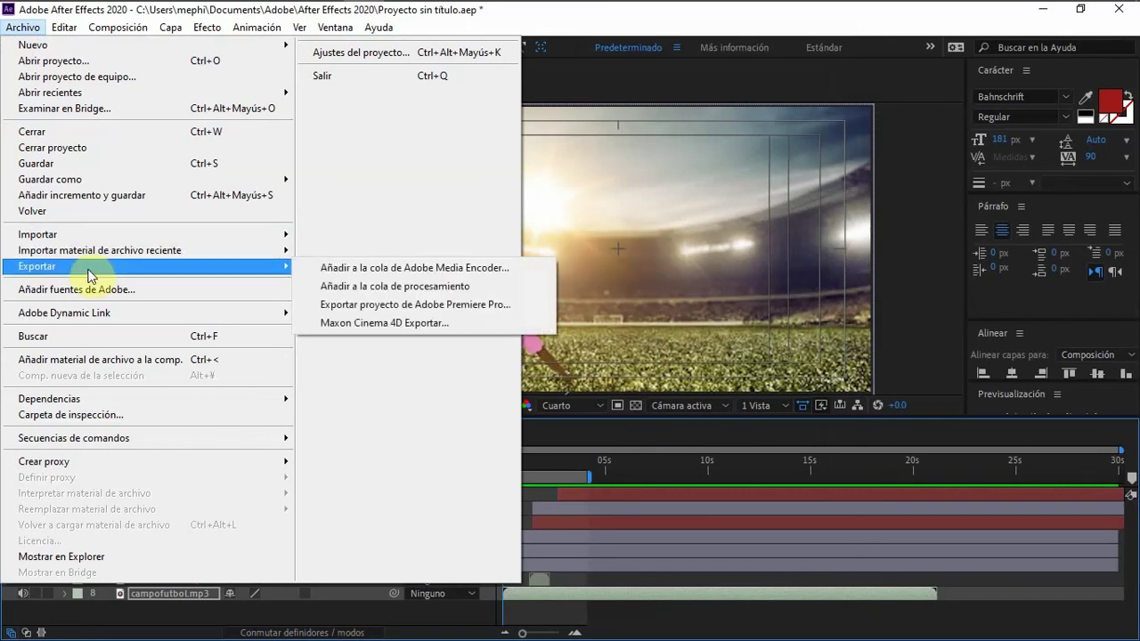
left_click(441, 268)
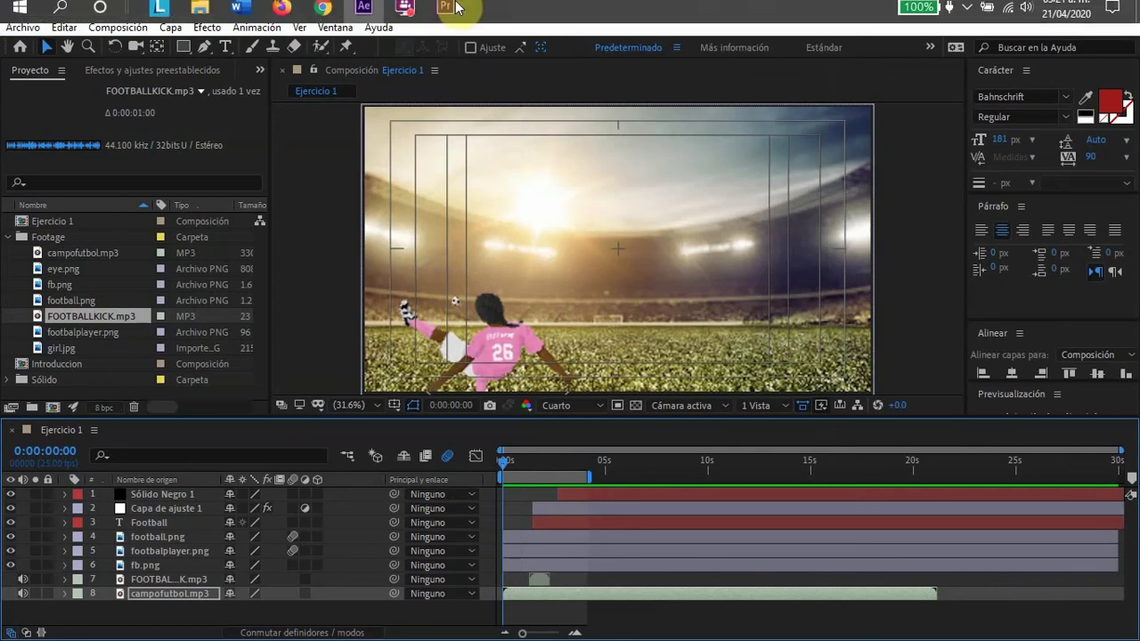
mouse_move(445, 16)
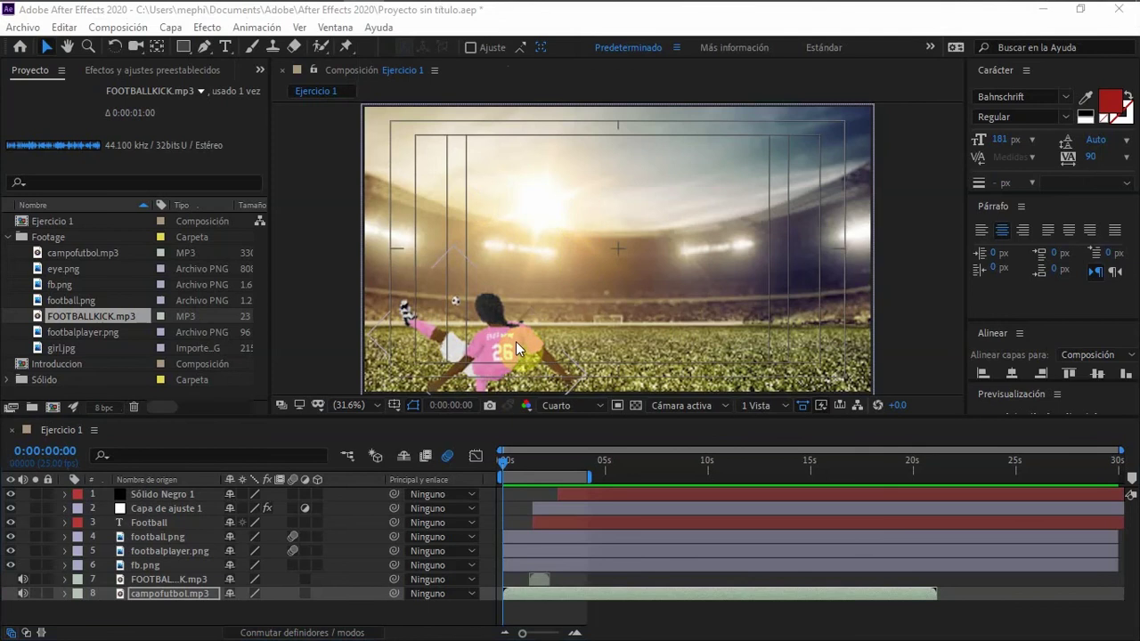
left_click(11, 237)
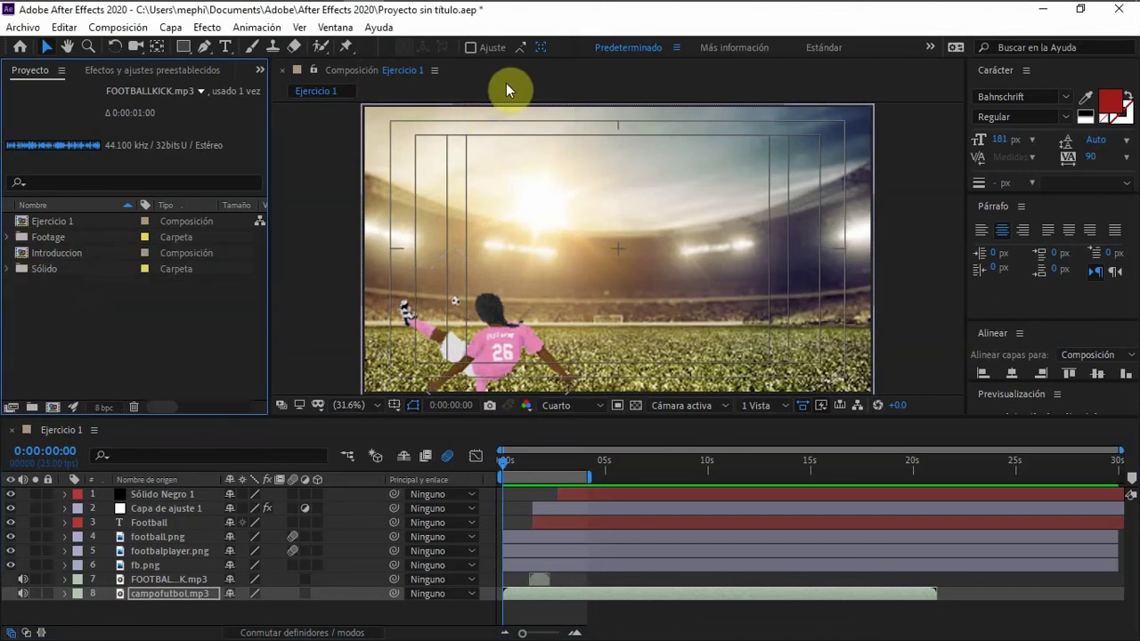
mouse_move(488, 16)
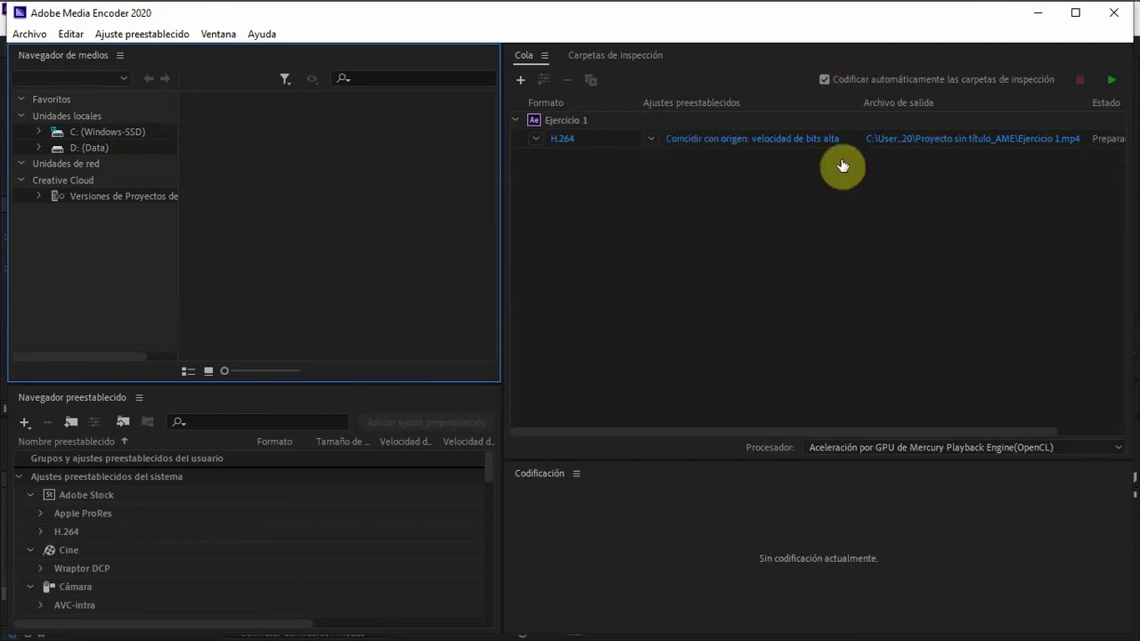
- Enable maximum render quality and maximum-depth rendering in the H.264 export settings of Ejercicio 1
left_click(804, 141)
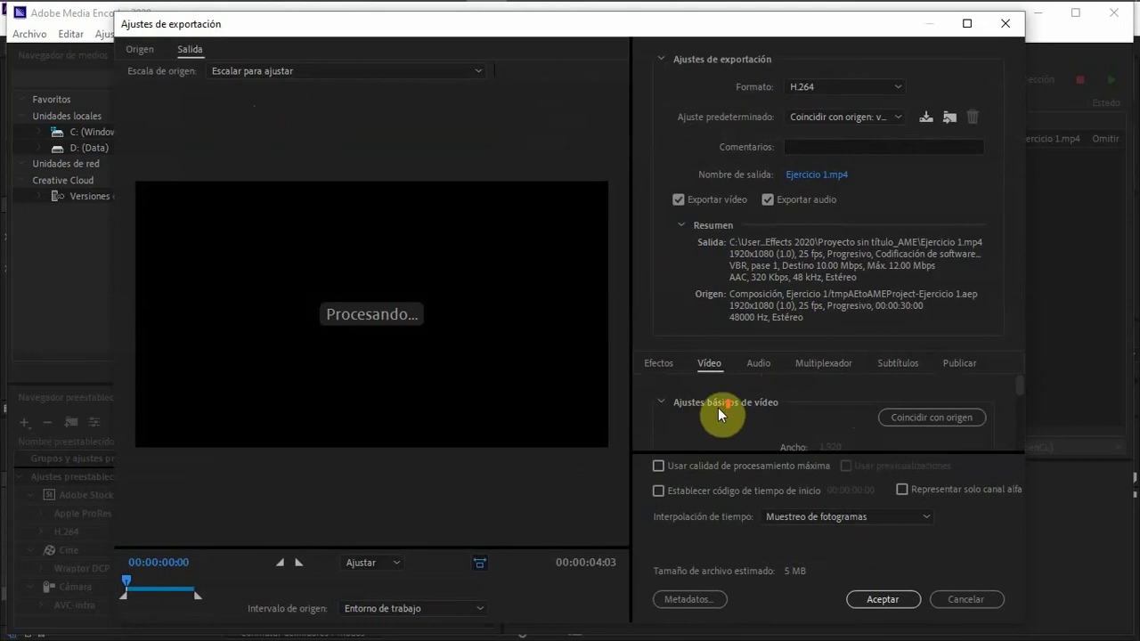
left_click(659, 465)
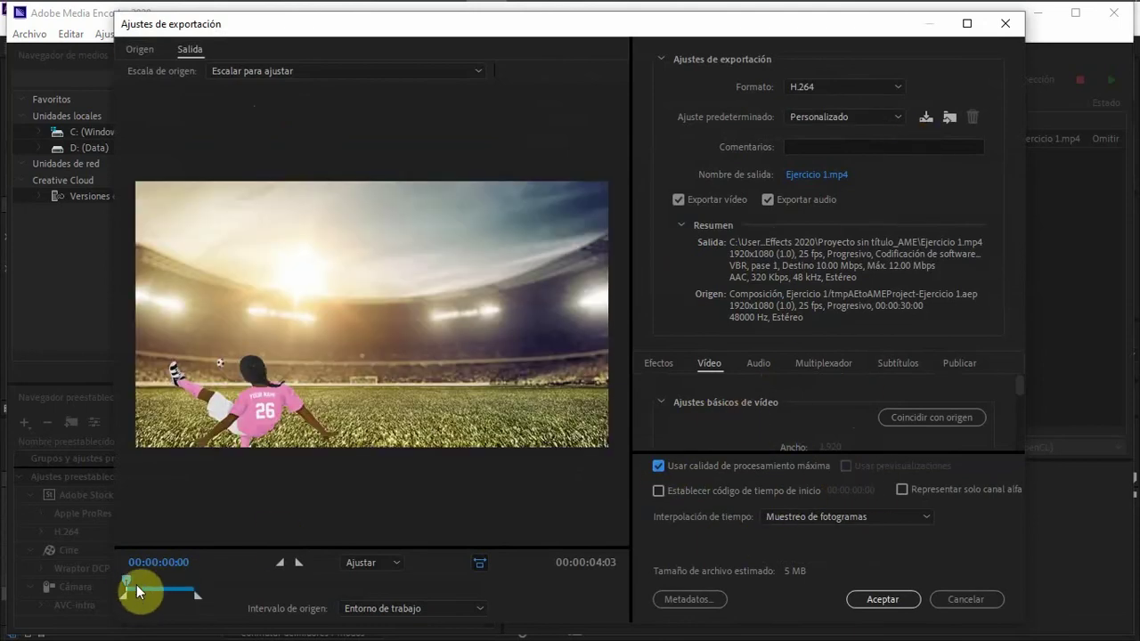
mouse_move(127, 582)
left_mouse_down()
mouse_move(188, 583)
mouse_move(121, 588)
left_mouse_up()
scroll(1014, 386, "down", 5)
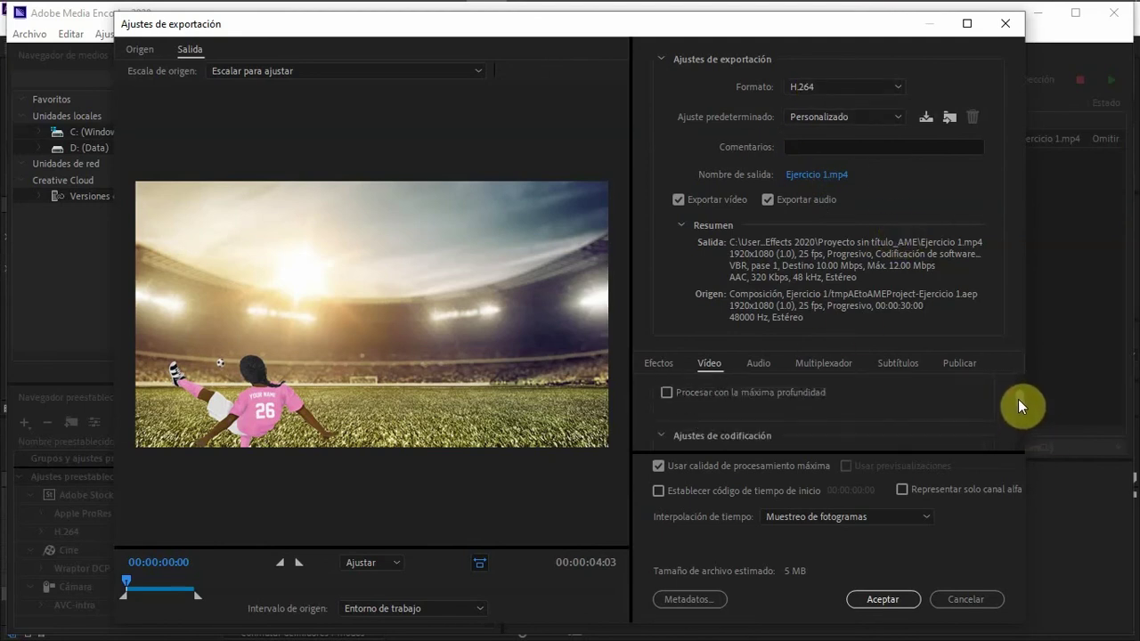
left_click(665, 394)
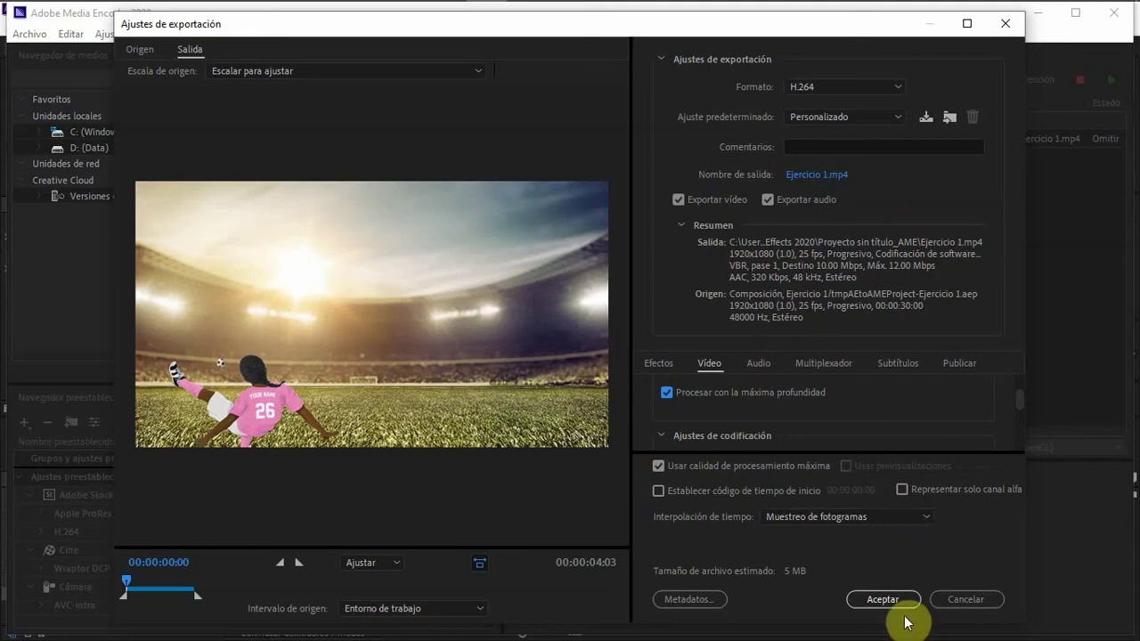
- Set the export's output to Ejercicio 1.mp4 in the Vídeos folder and accept the export settings
left_click(810, 174)
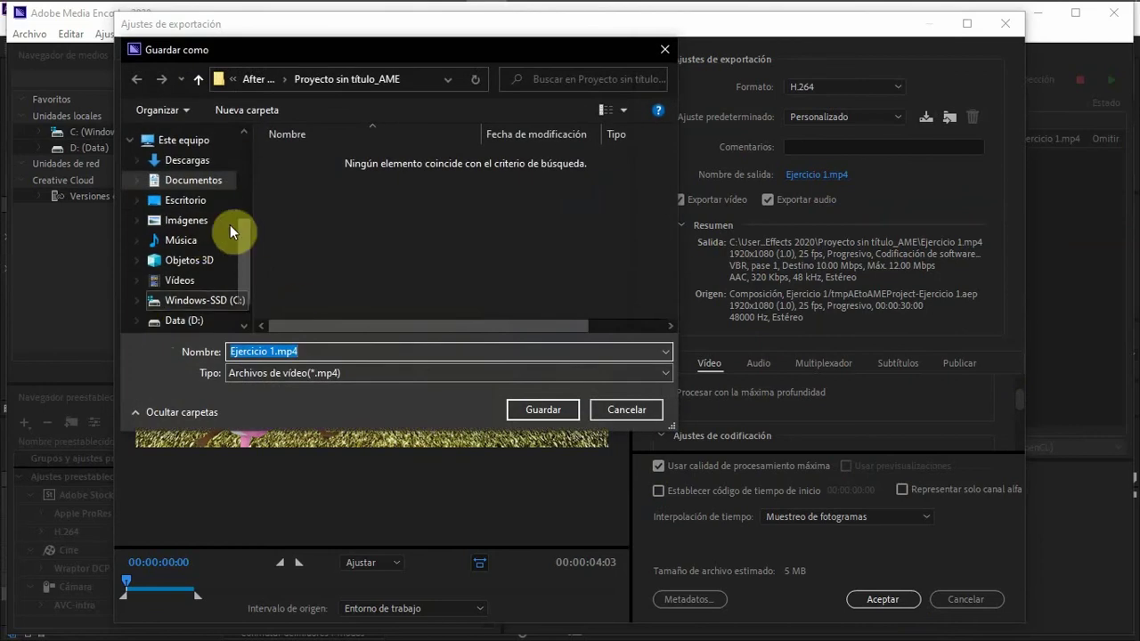
left_click(183, 281)
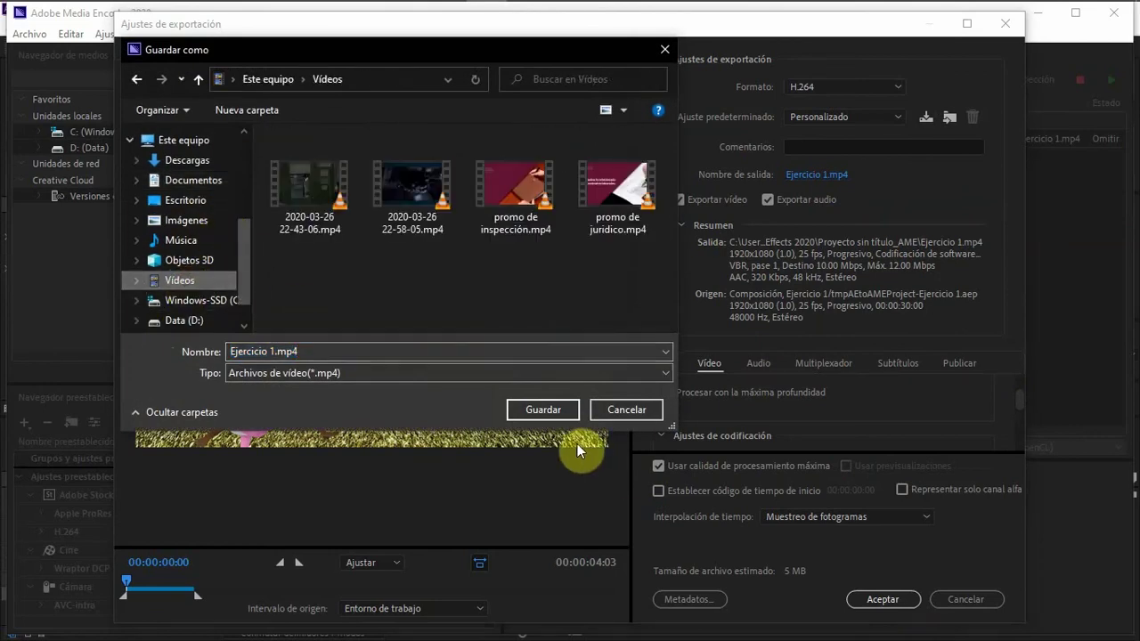
left_click(550, 411)
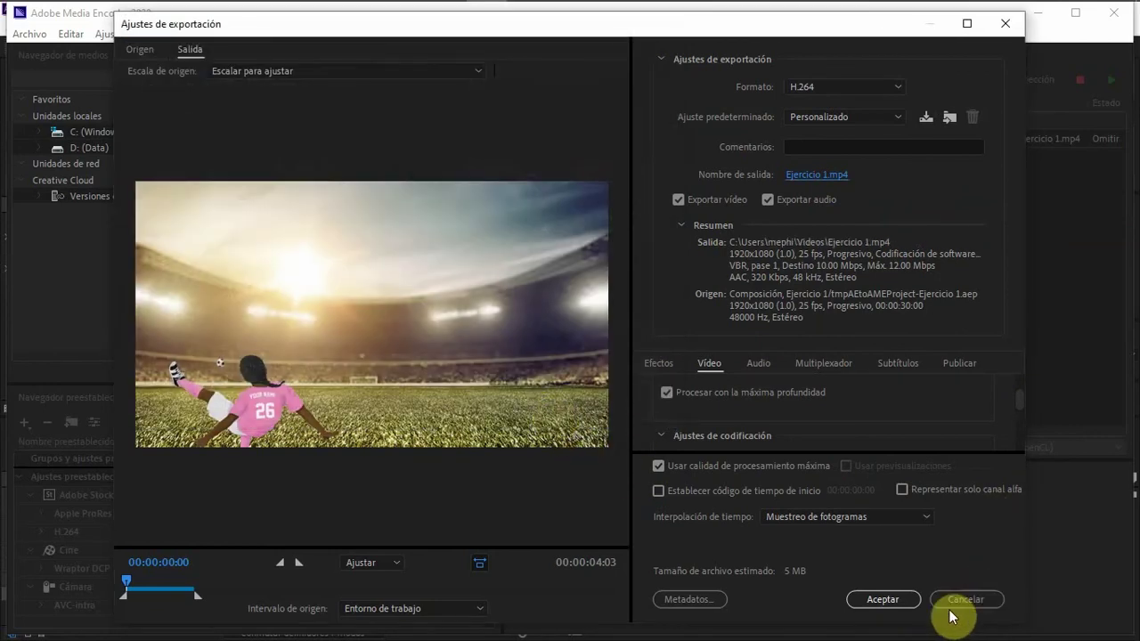
left_click(882, 599)
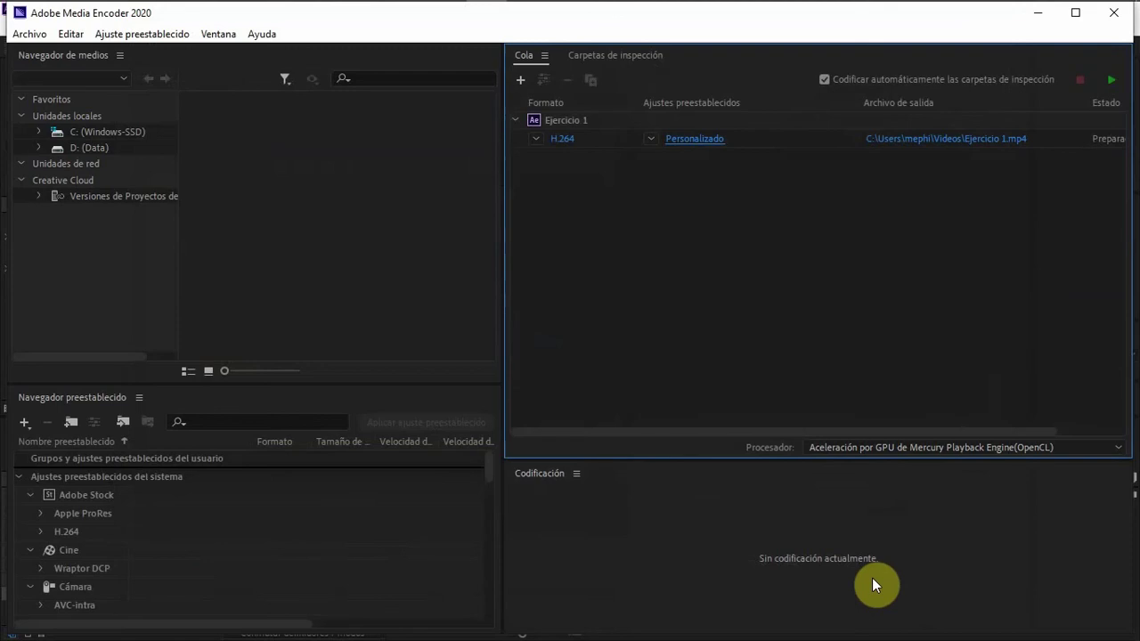
- Encode the queued Ejercicio 1 export and switch back to After Effects
left_click_drag(962, 432, 1068, 432)
left_click(1111, 79)
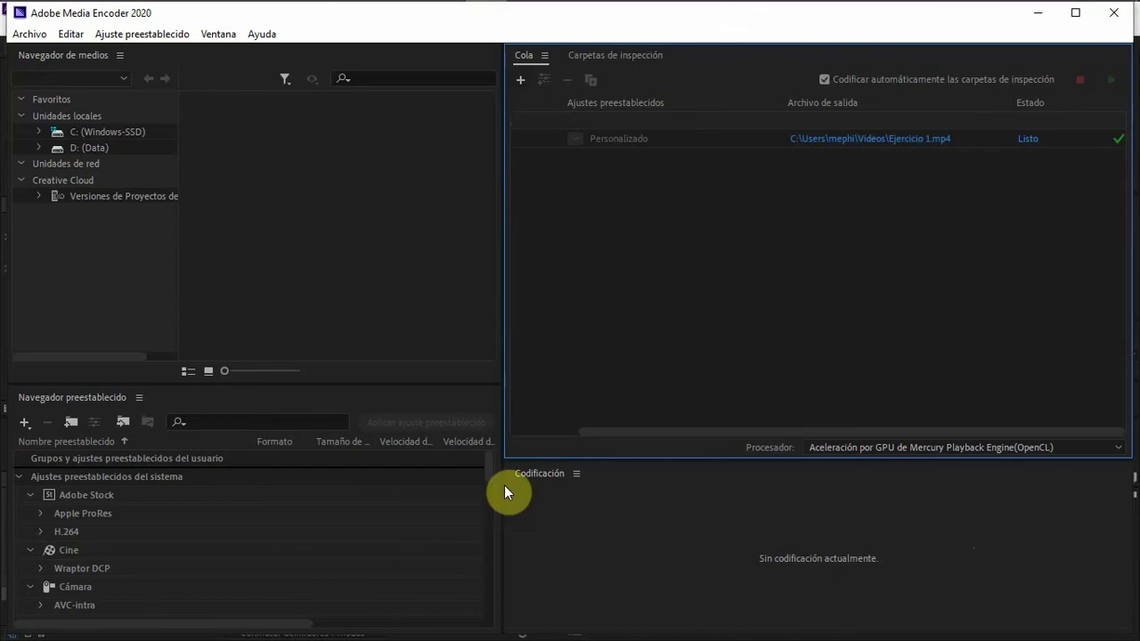
key("alt+Tab")
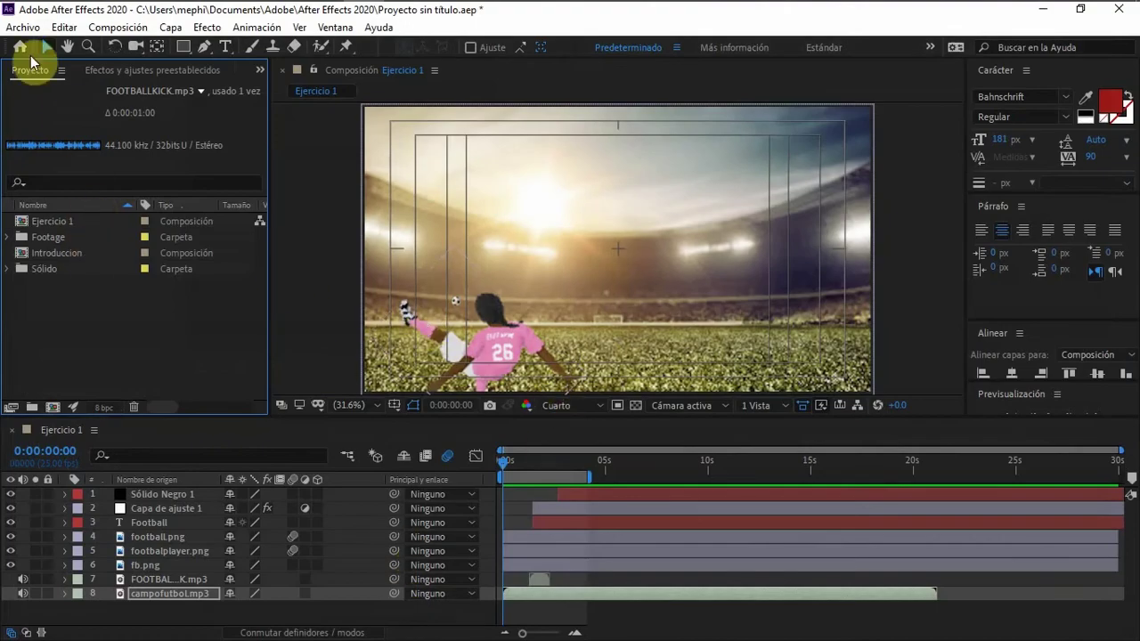
left_click(23, 26)
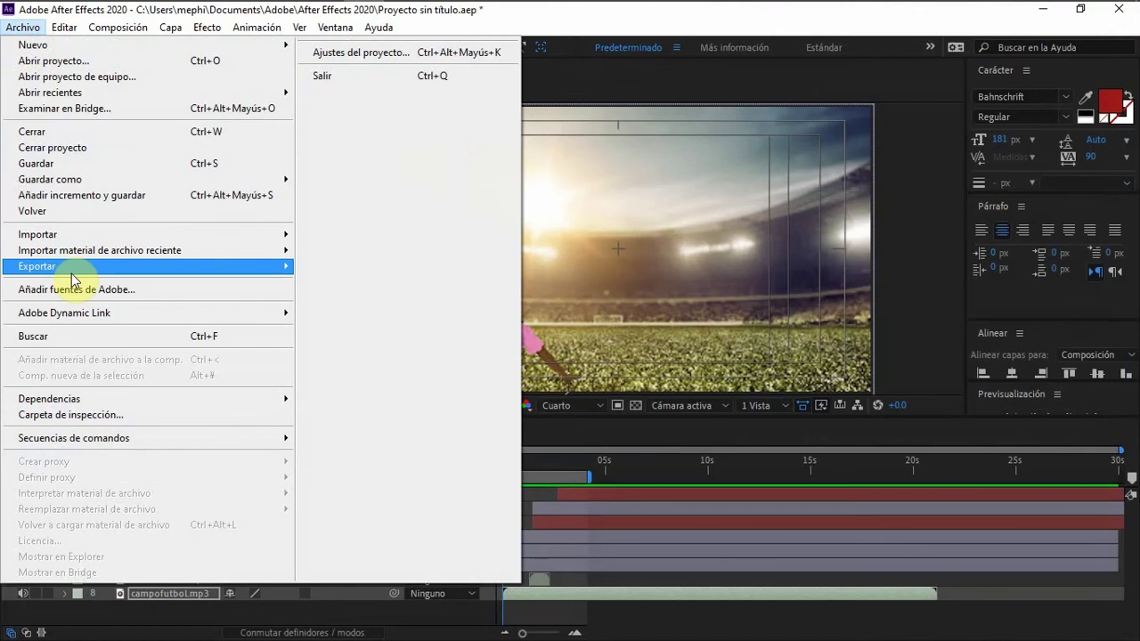
mouse_move(76, 269)
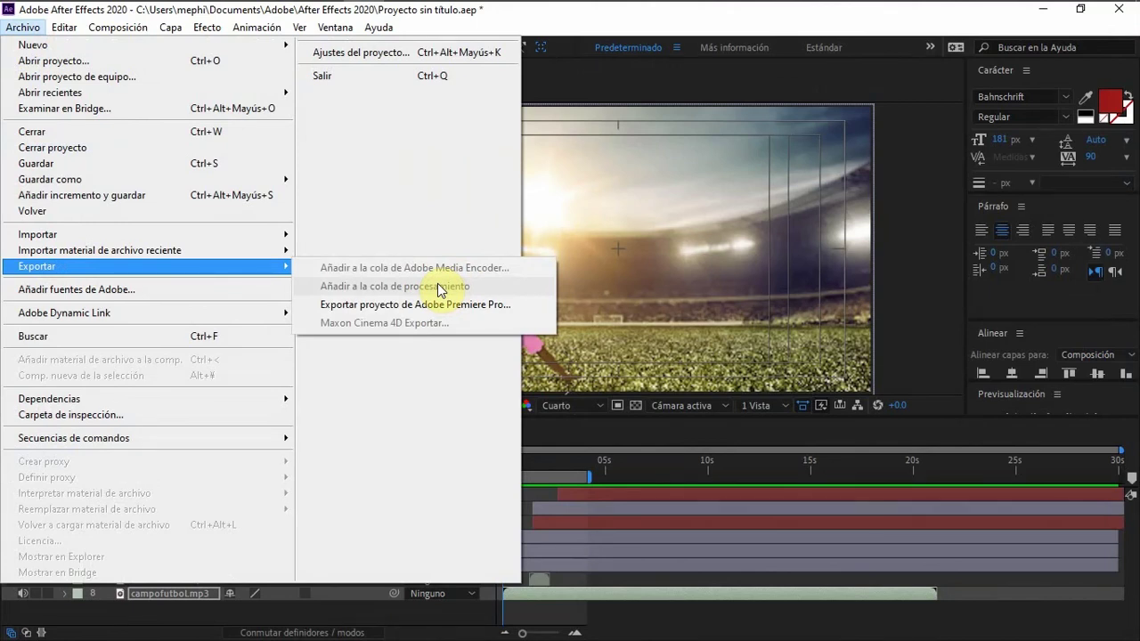
left_click(632, 417)
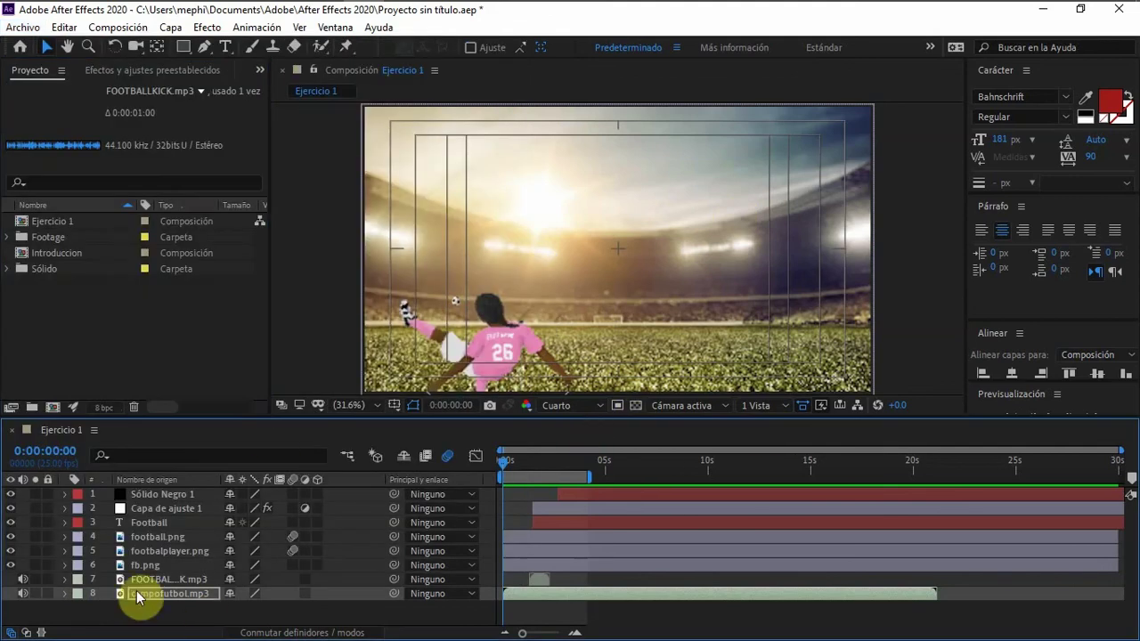
- Add the Ejercicio 1 composition to the render queue again, review its output module's formats, and dismiss the settings
left_click(55, 219)
left_click(22, 26)
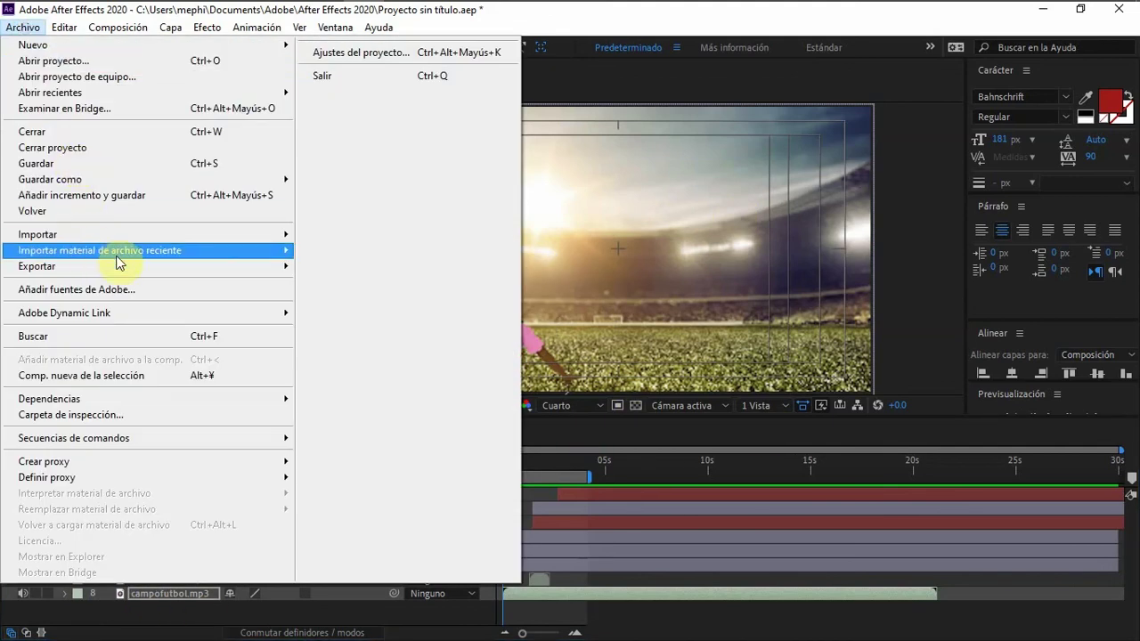
mouse_move(139, 269)
left_click(436, 289)
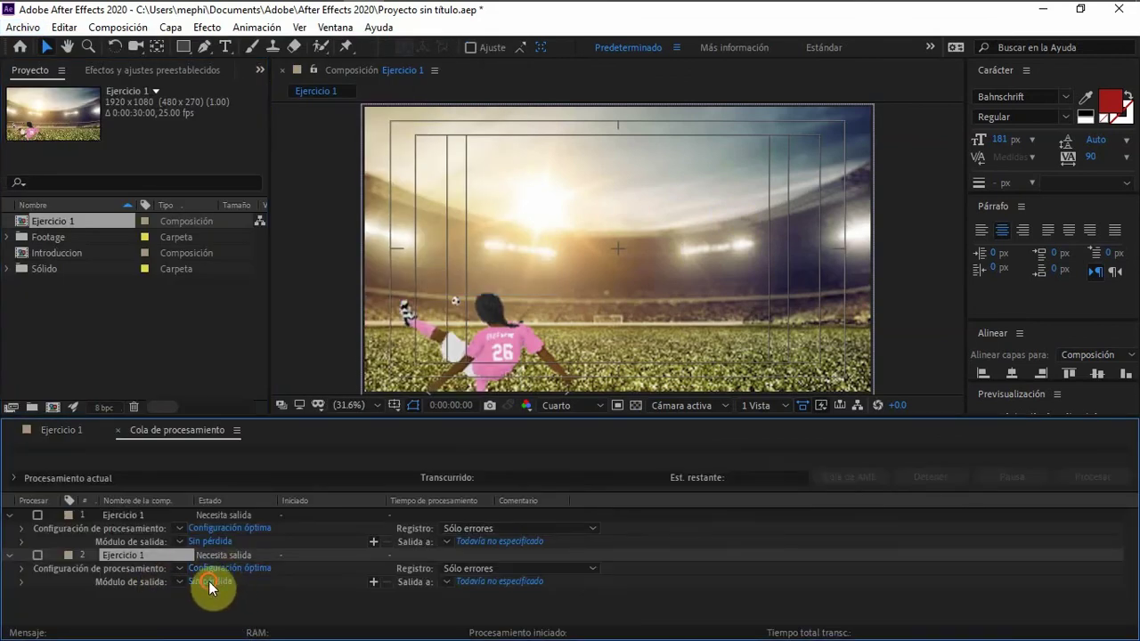
left_click(209, 581)
left_click(510, 122)
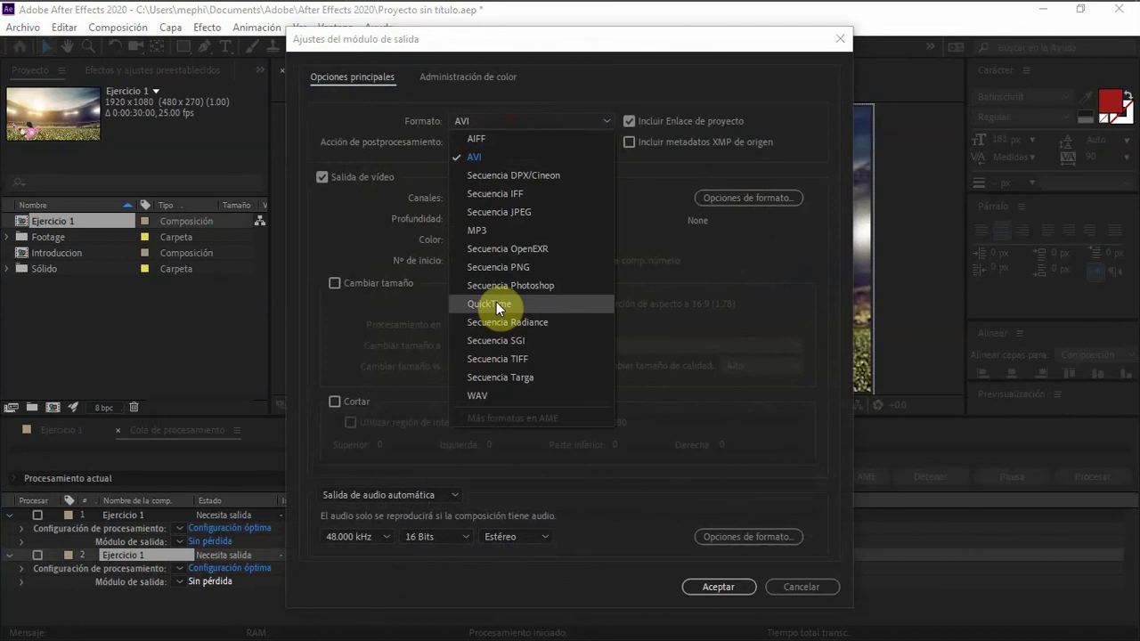
left_click(841, 40)
left_click(840, 39)
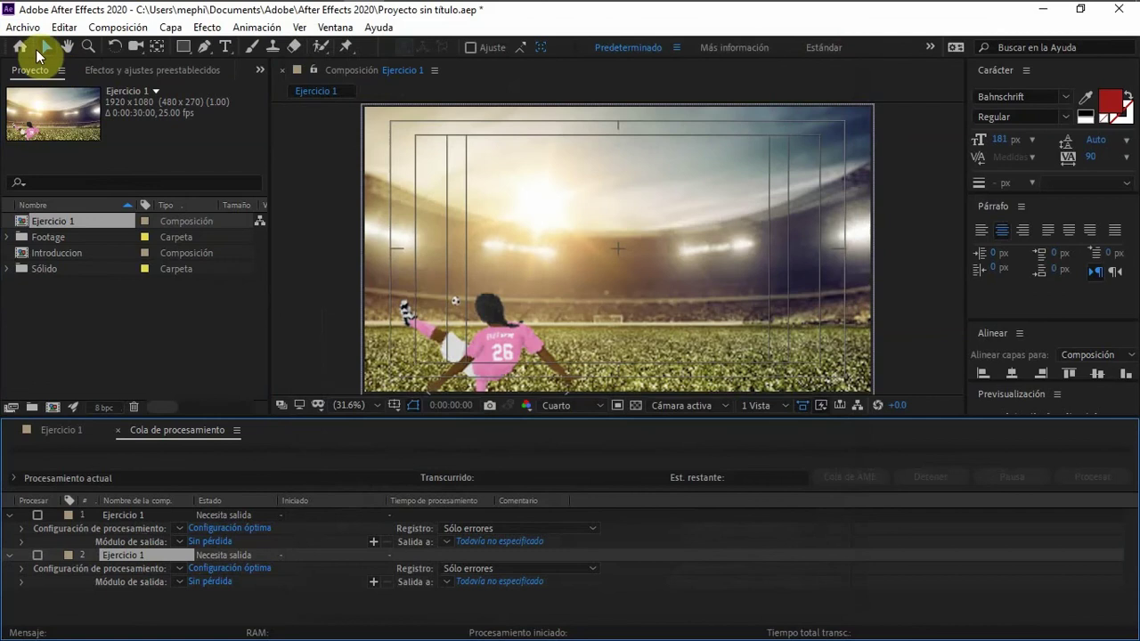
- Review the export options available for Ejercicio 1 and return to the composition
left_click(25, 26)
mouse_move(144, 272)
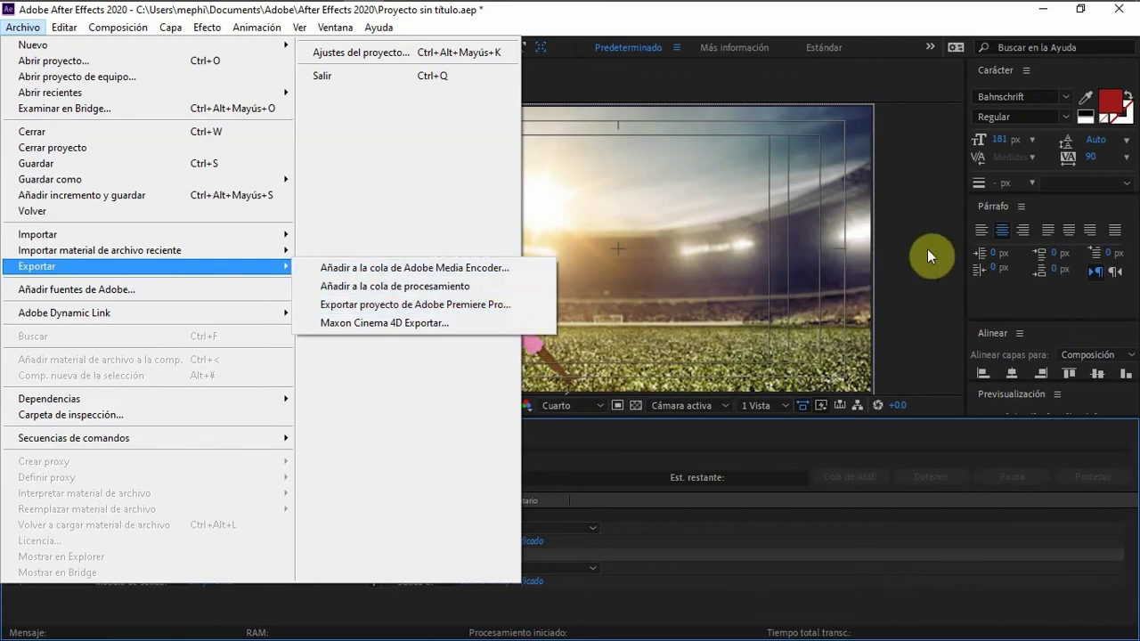
left_click(927, 220)
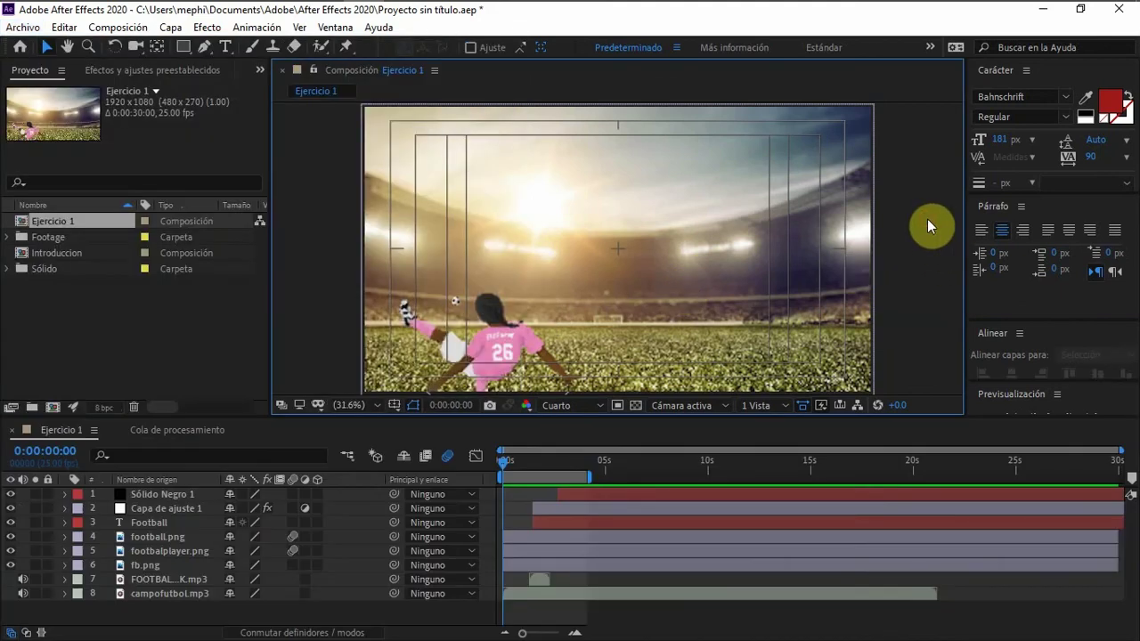